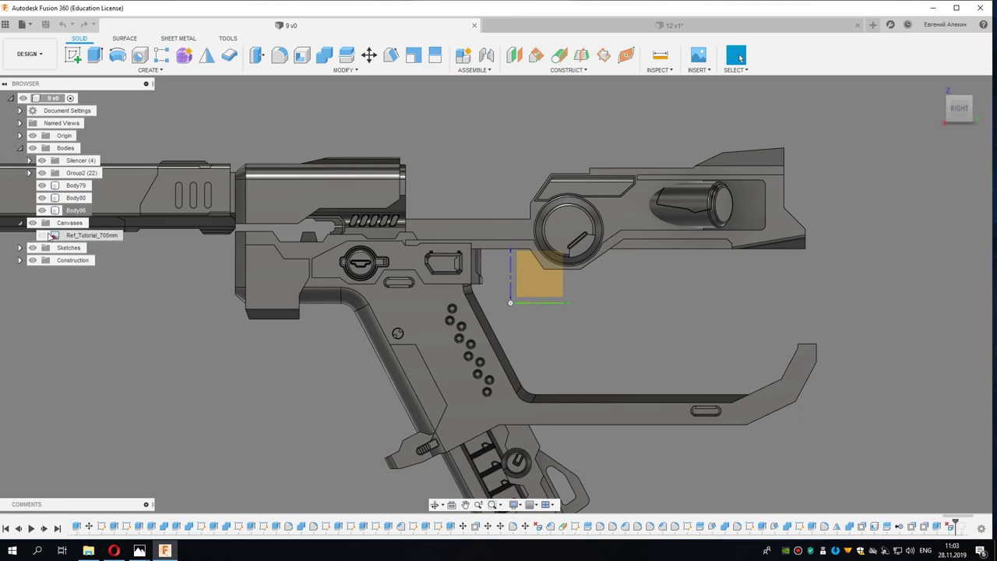
Step: Start a sketch on the side plane and project Body86's receiver face into it
{"action": "scroll", "coordinate": [529, 322], "scroll_direction": "up", "scroll_amount": 2}
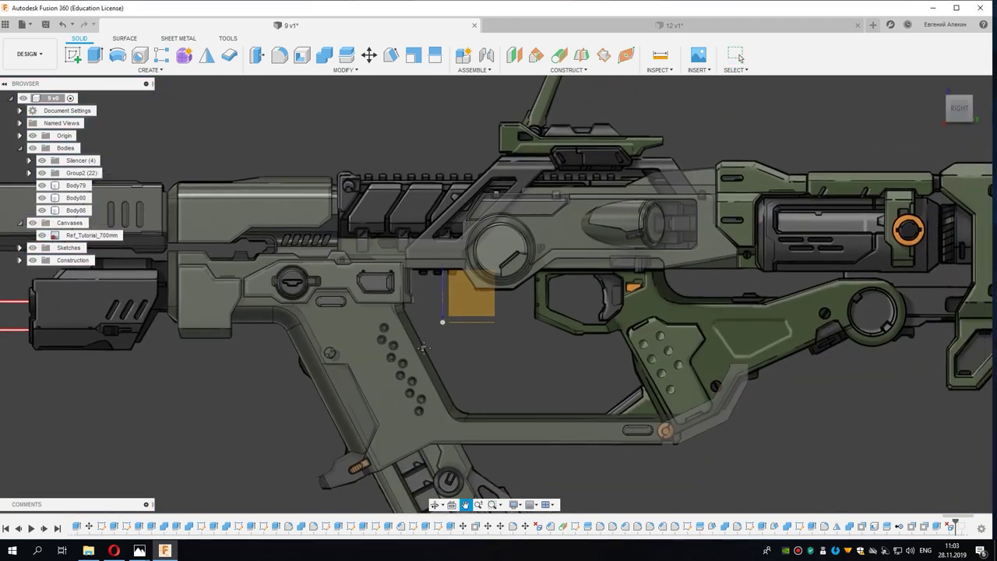
{"action": "scroll", "coordinate": [320, 300], "scroll_direction": "up", "scroll_amount": 3}
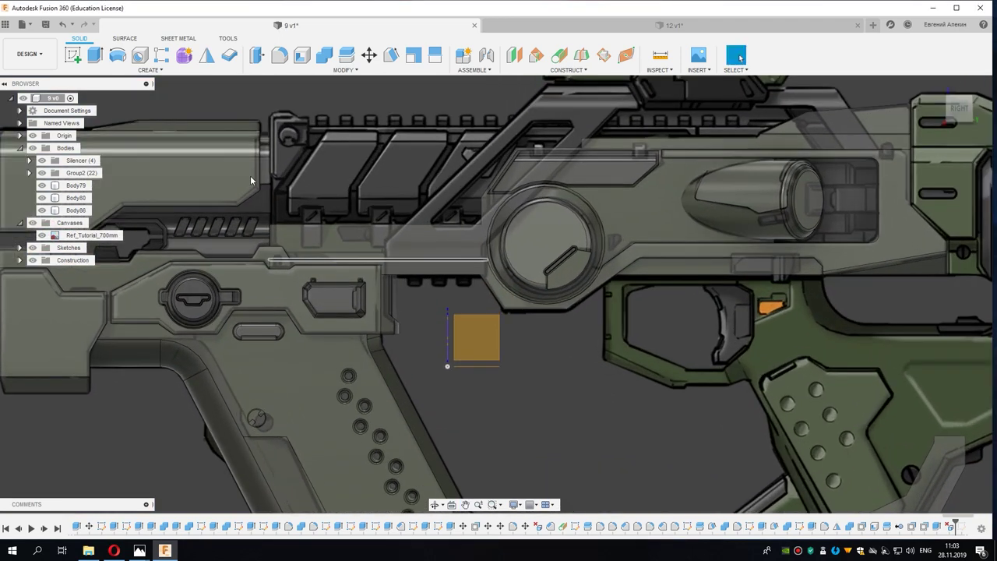
{"action": "left_click", "coordinate": [391, 164]}
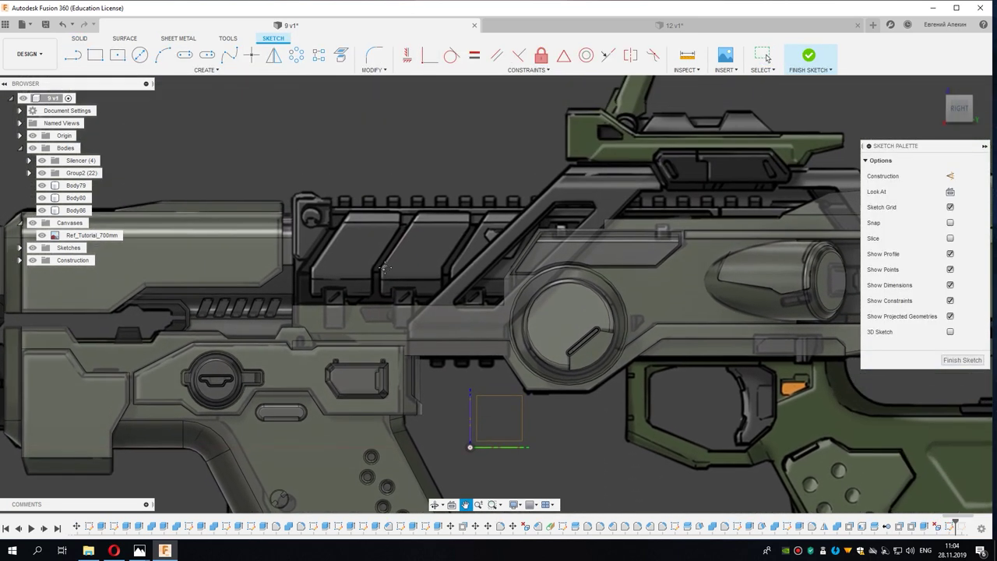
{"action": "left_click", "coordinate": [343, 56]}
{"action": "scroll", "coordinate": [481, 313], "scroll_direction": "up", "scroll_amount": 2}
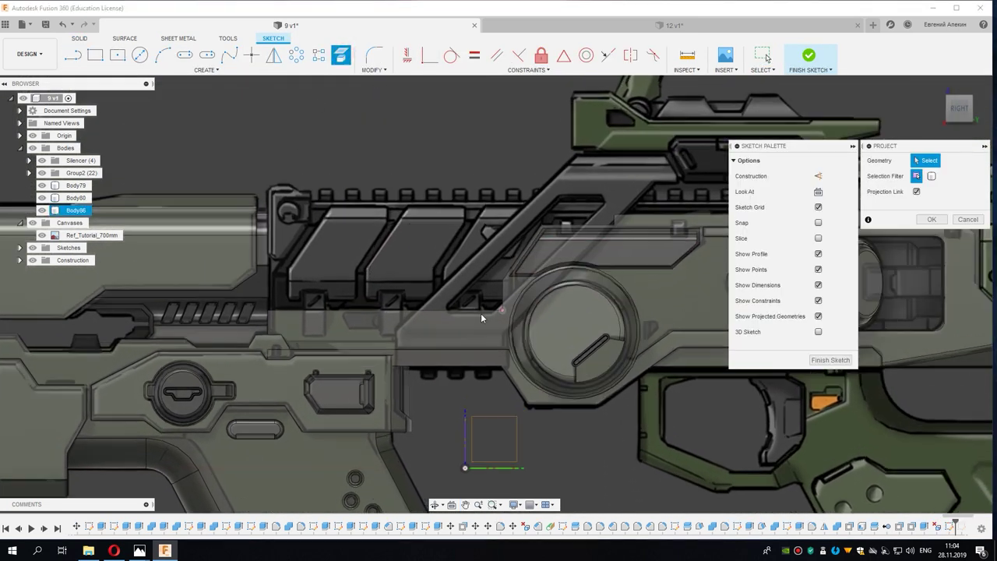
{"action": "scroll", "coordinate": [458, 326], "scroll_direction": "up", "scroll_amount": 2}
{"action": "left_click", "coordinate": [497, 312]}
{"action": "scroll", "coordinate": [497, 311], "scroll_direction": "down", "scroll_amount": 3}
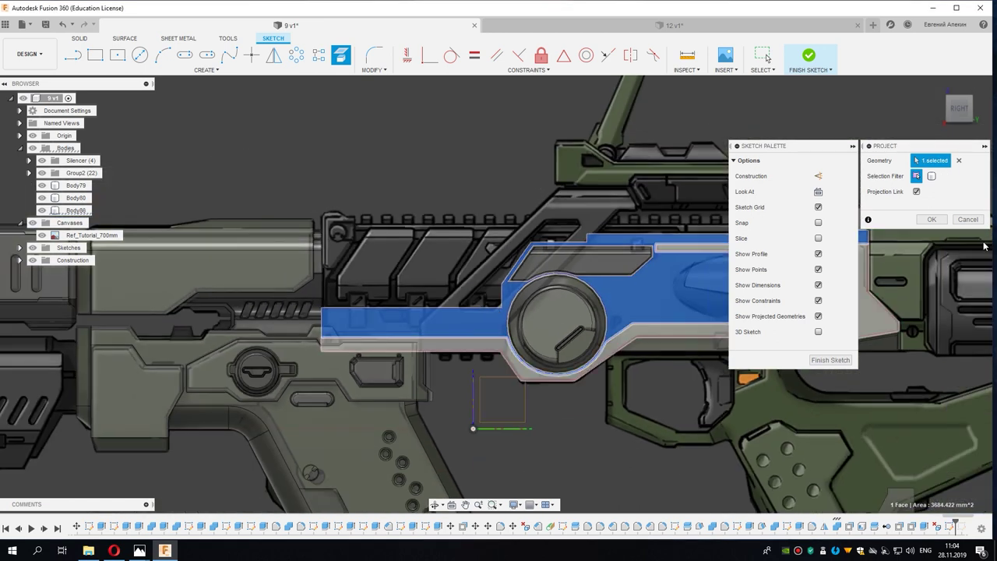
{"action": "left_click", "coordinate": [931, 218]}
{"action": "scroll", "coordinate": [301, 234], "scroll_direction": "up", "scroll_amount": 2}
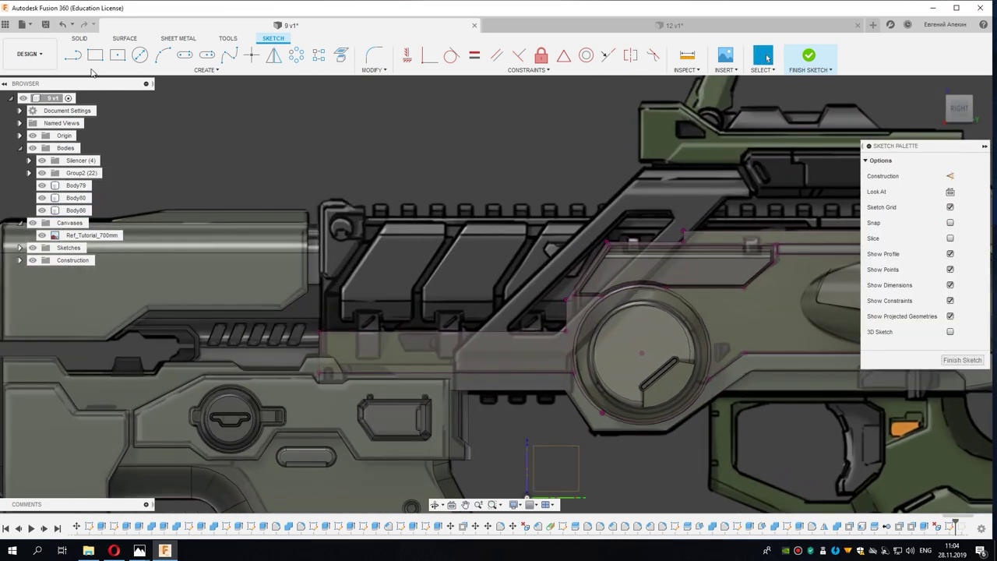
Step: Draw a vertical line above the rail and a top line along it, extending it rightward
{"action": "left_click", "coordinate": [78, 59]}
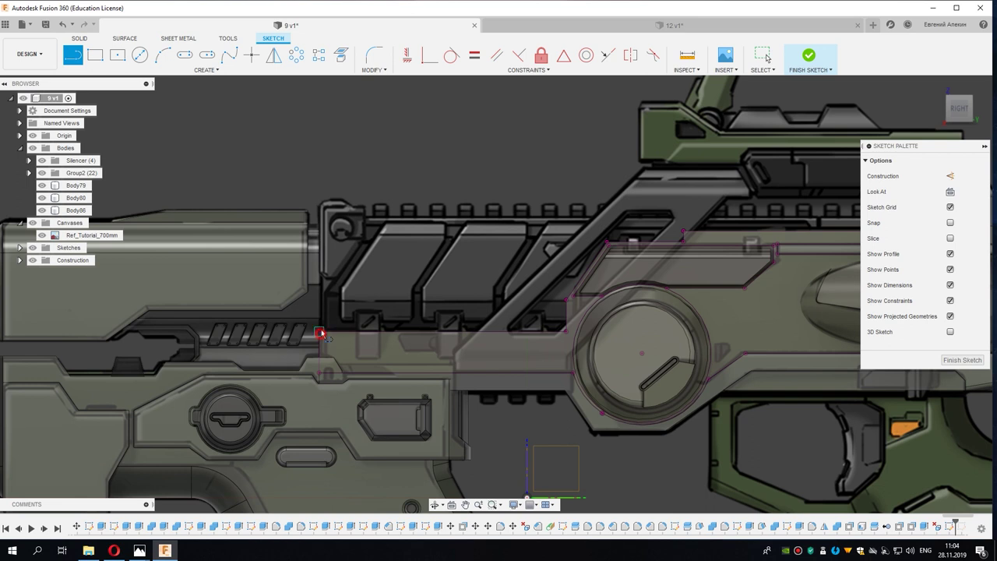
{"action": "left_click", "coordinate": [319, 332]}
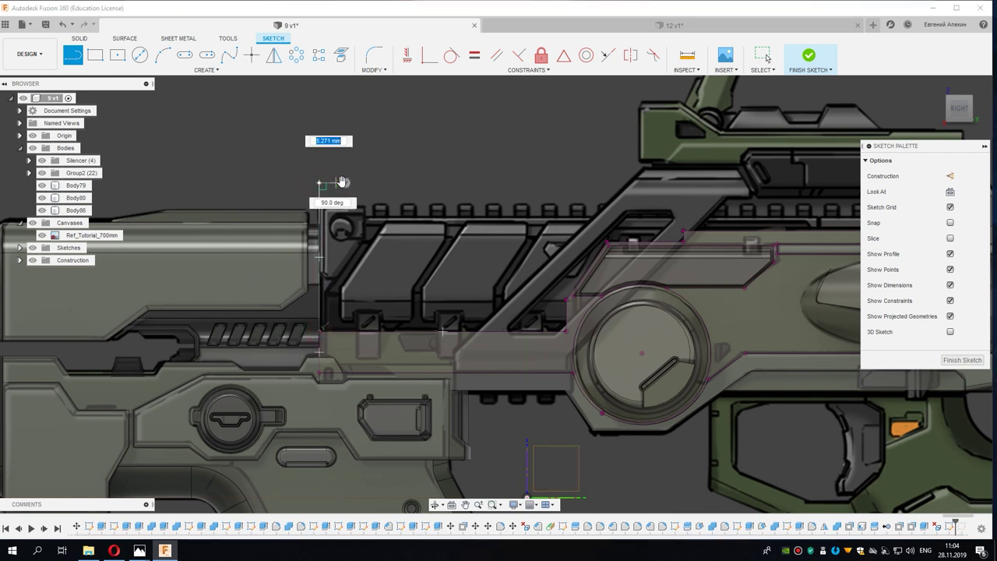
{"action": "left_click", "coordinate": [318, 184]}
{"action": "scroll", "coordinate": [506, 213], "scroll_direction": "up", "scroll_amount": 2}
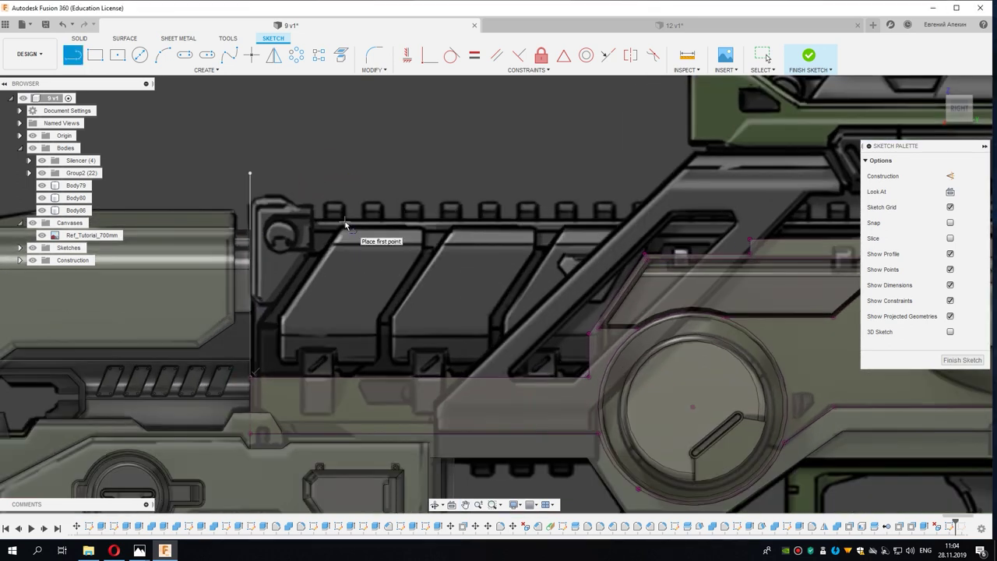
{"action": "left_click", "coordinate": [345, 222]}
{"action": "double_click", "coordinate": [228, 223]}
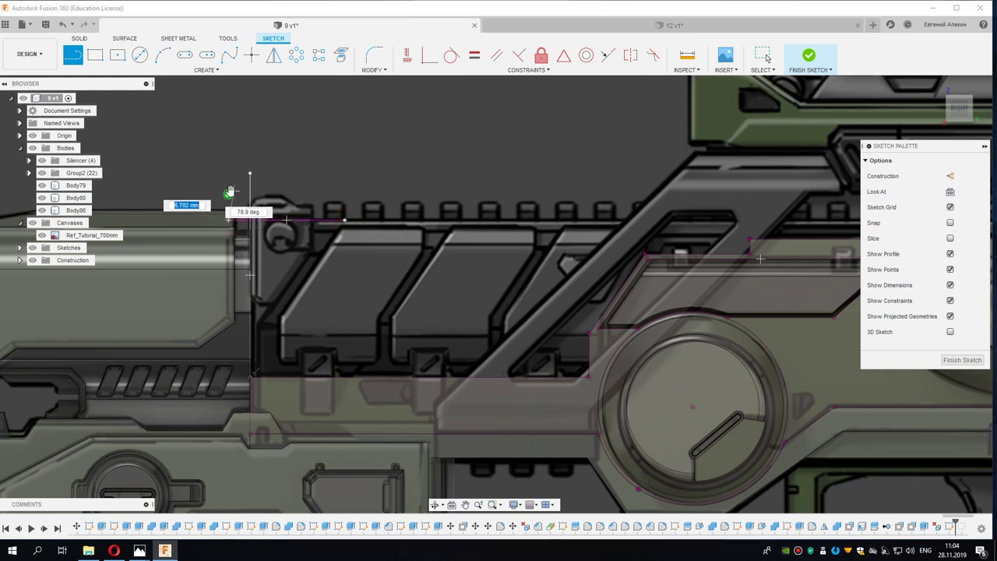
{"action": "right_click", "coordinate": [332, 180]}
{"action": "left_click", "coordinate": [369, 182]}
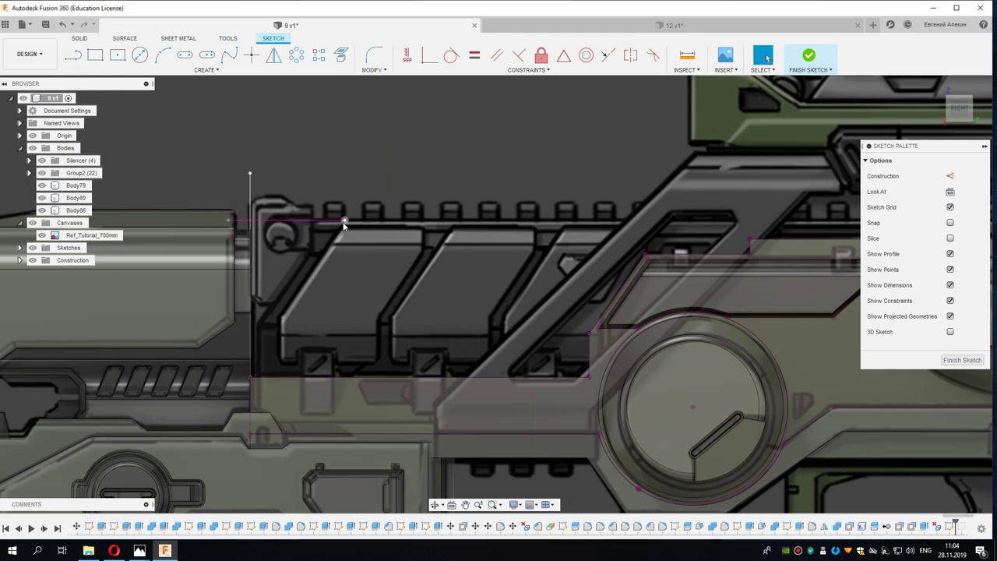
{"action": "scroll", "coordinate": [345, 222], "scroll_direction": "down", "scroll_amount": 5}
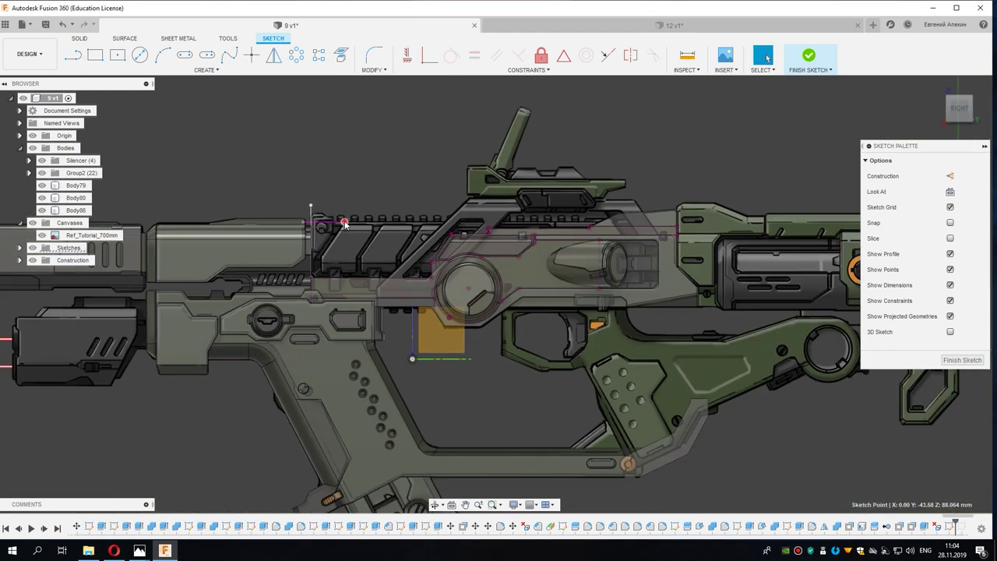
{"action": "mouse_move", "coordinate": [369, 223]}
{"action": "left_mouse_down"}
{"action": "mouse_move", "coordinate": [433, 230]}
{"action": "mouse_move", "coordinate": [451, 219]}
{"action": "left_mouse_up"}
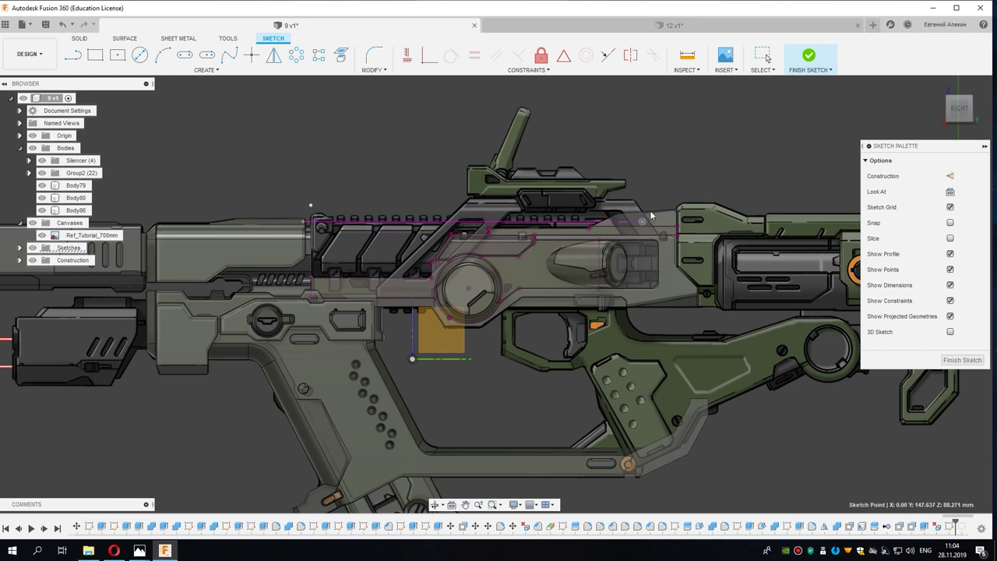
{"action": "left_click_drag", "start_coordinate": [667, 214], "coordinate": [680, 215]}
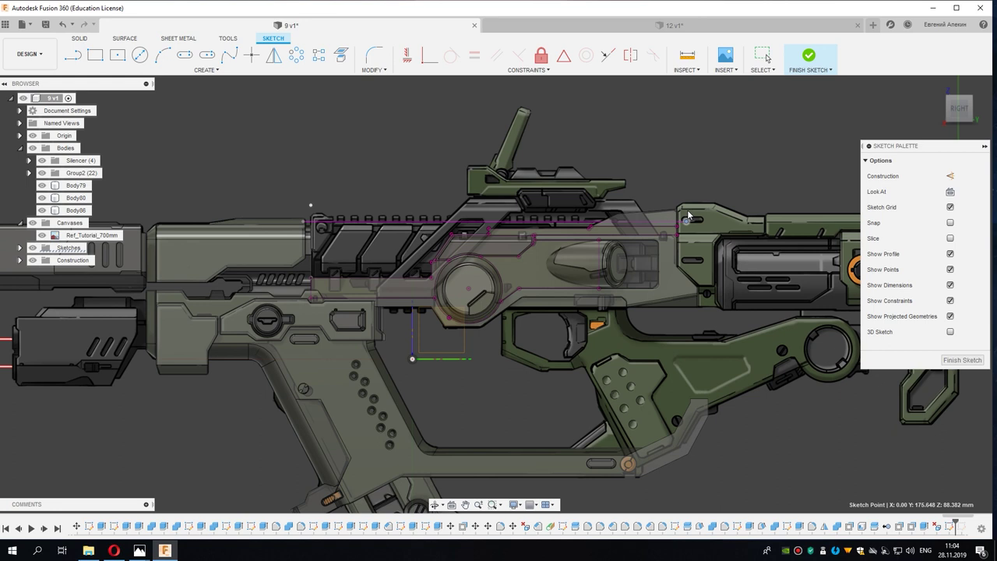
{"action": "key", "text": "Escape"}
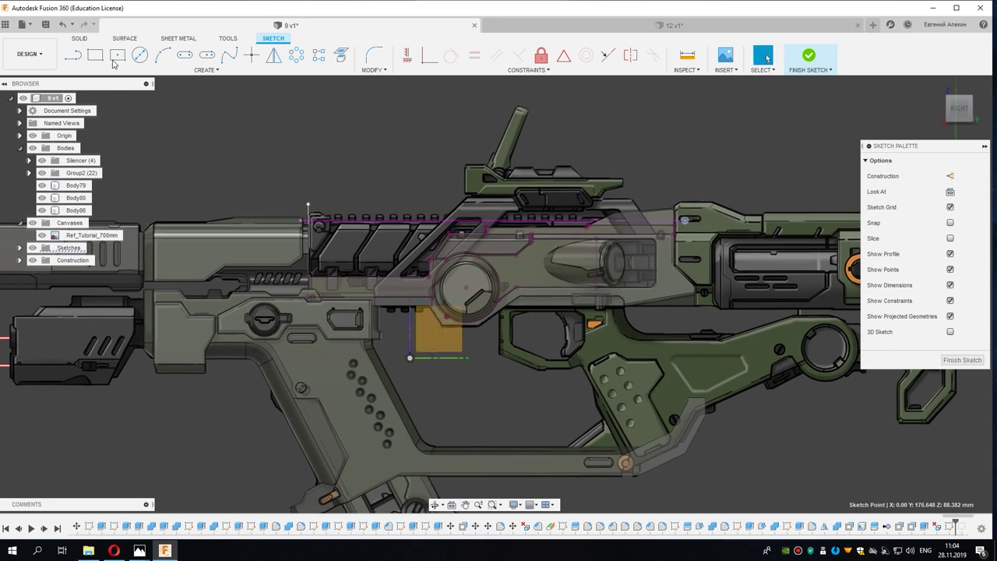
Step: Close the rail outline with a lower horizontal line and a vertical end line, then select the ~3682 mm² profile
{"action": "scroll", "coordinate": [622, 226], "scroll_direction": "up", "scroll_amount": 2}
{"action": "scroll", "coordinate": [631, 222], "scroll_direction": "up", "scroll_amount": 2}
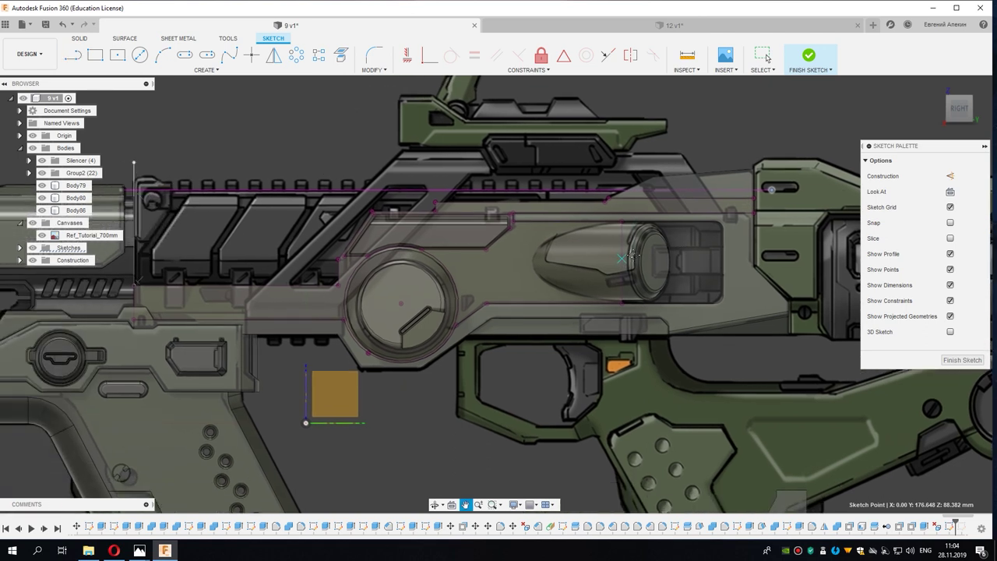
{"action": "middle_click_drag", "start_coordinate": [581, 255], "coordinate": [691, 231]}
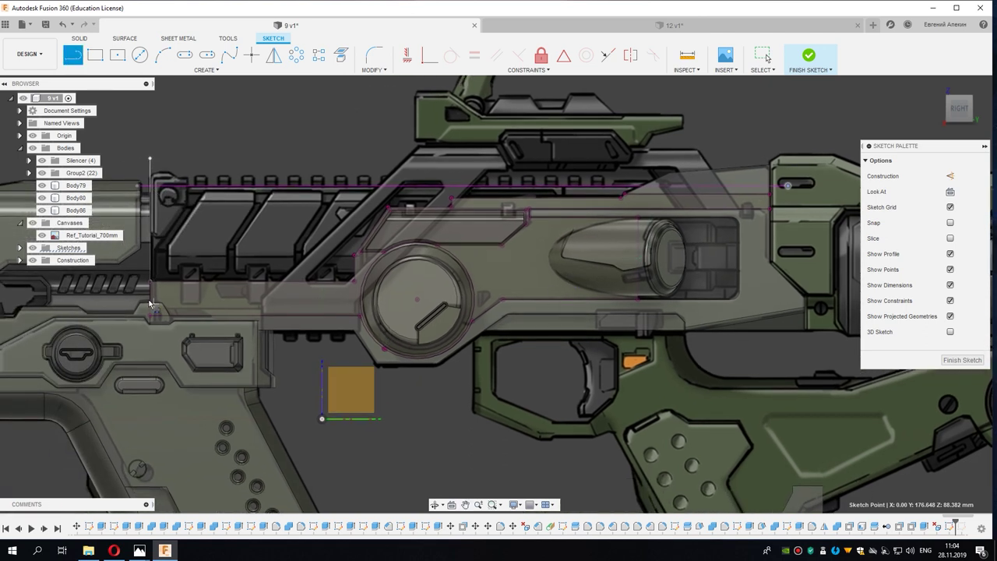
{"action": "left_click", "coordinate": [150, 300]}
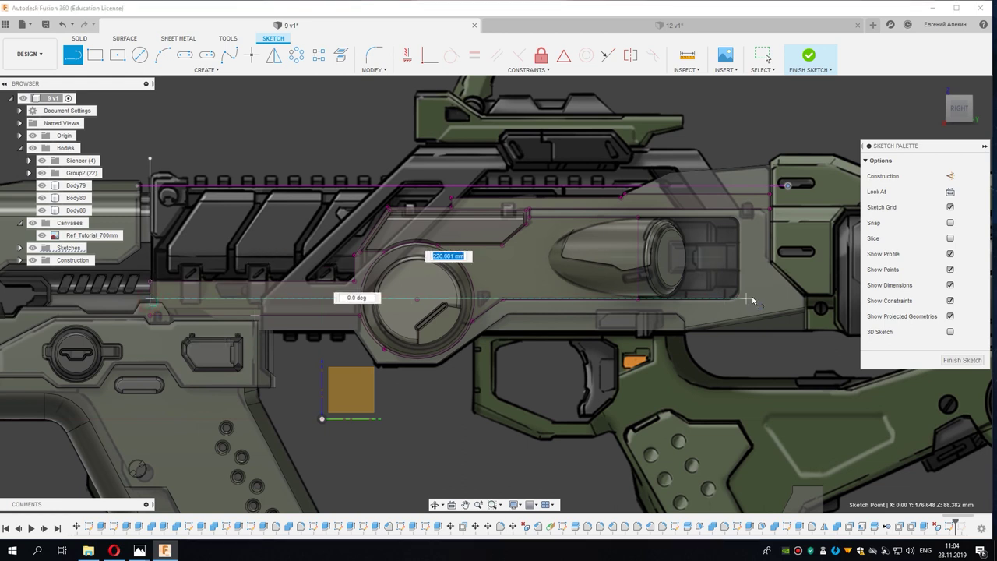
{"action": "scroll", "coordinate": [769, 300], "scroll_direction": "up", "scroll_amount": 2}
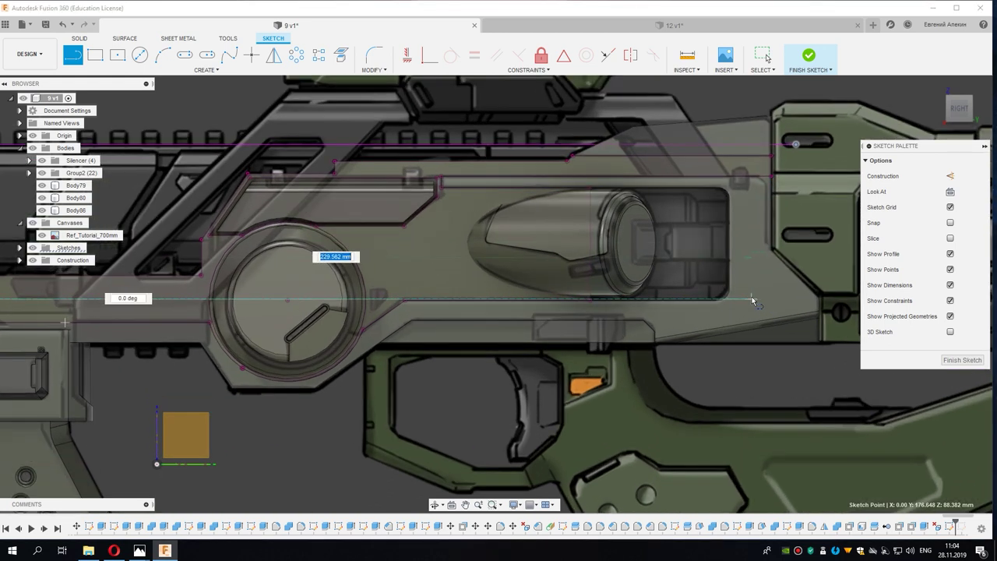
{"action": "left_click", "coordinate": [752, 300]}
{"action": "left_click", "coordinate": [752, 124]}
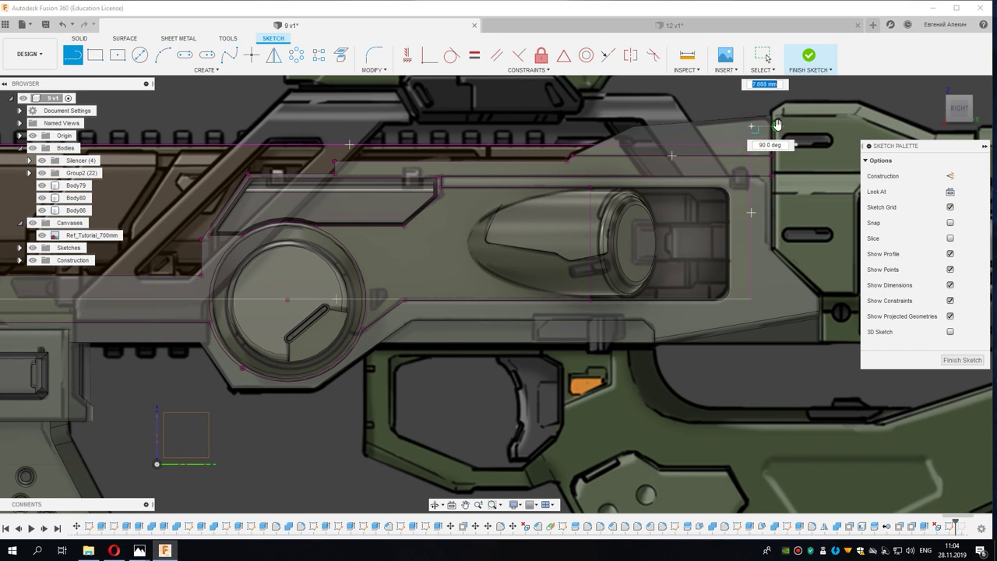
{"action": "key", "text": "Escape"}
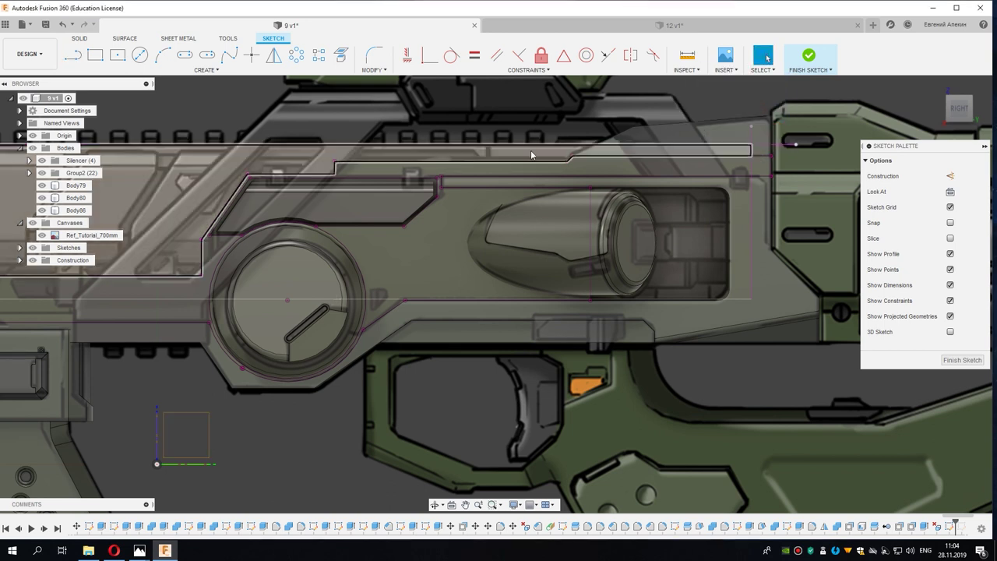
{"action": "left_click", "coordinate": [531, 153]}
{"action": "middle_click_drag", "start_coordinate": [312, 204], "coordinate": [554, 211]}
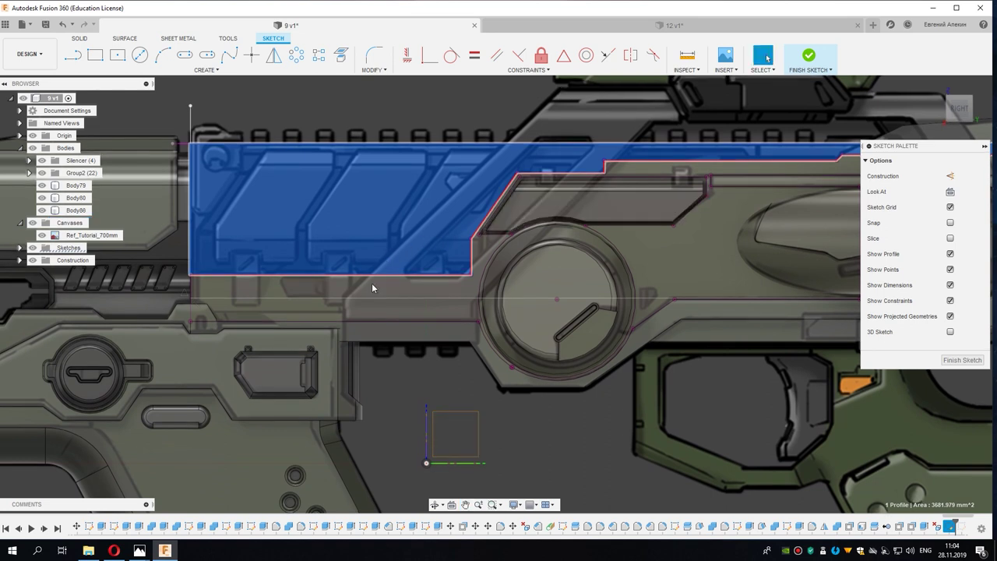
Step: Select the rail profile, then pick the face and Body86 from the overlapping items
{"action": "scroll", "coordinate": [372, 283], "scroll_direction": "down", "scroll_amount": 3}
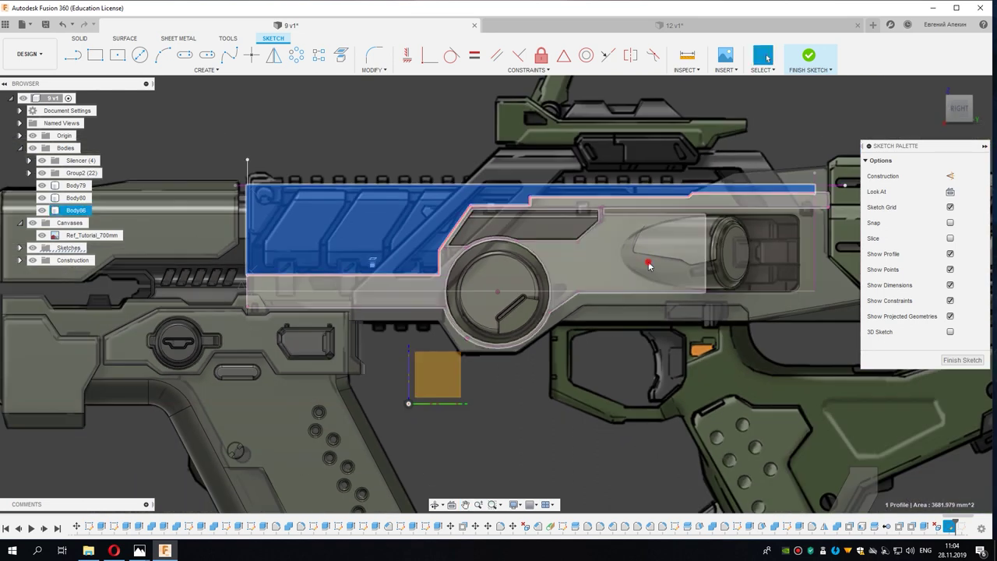
{"action": "left_click", "coordinate": [568, 263]}
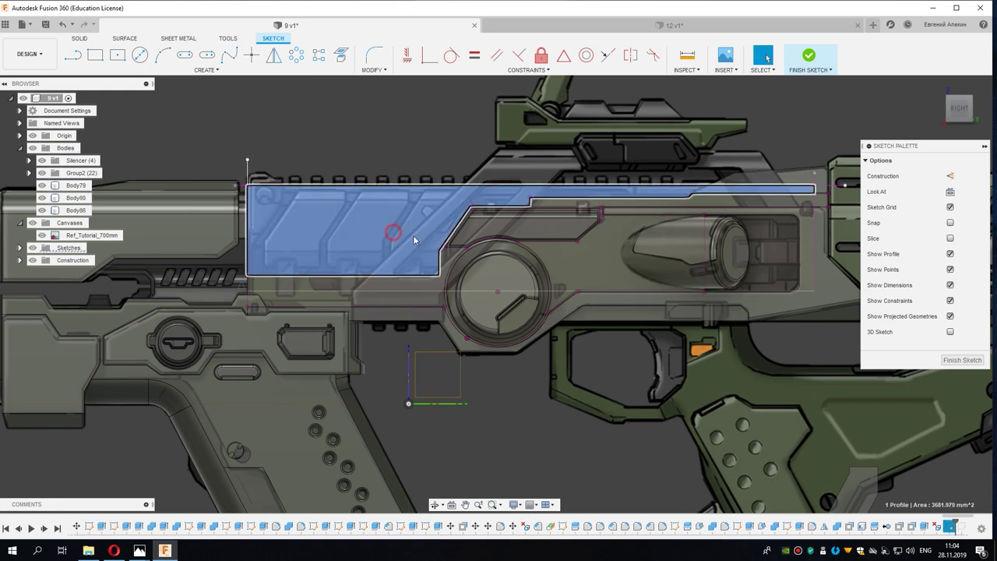
{"action": "left_click", "coordinate": [568, 265]}
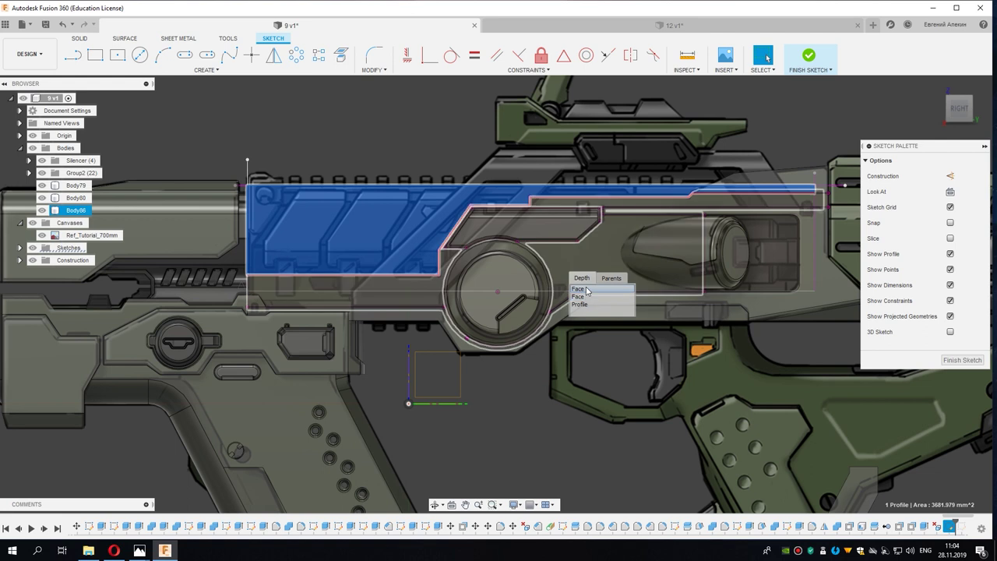
{"action": "left_click", "coordinate": [588, 292]}
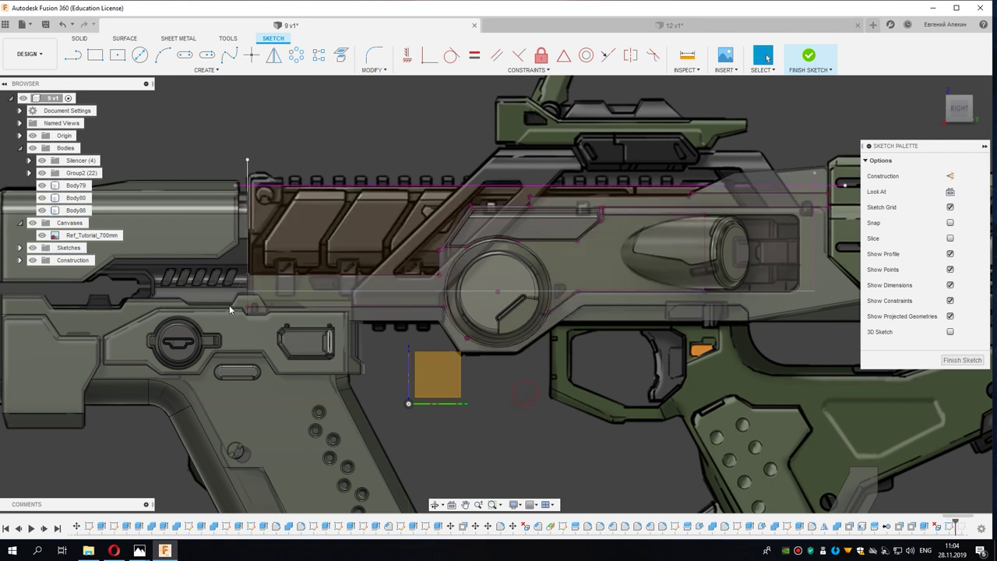
{"action": "scroll", "coordinate": [316, 296], "scroll_direction": "down", "scroll_amount": 1}
{"action": "left_click", "coordinate": [705, 279]}
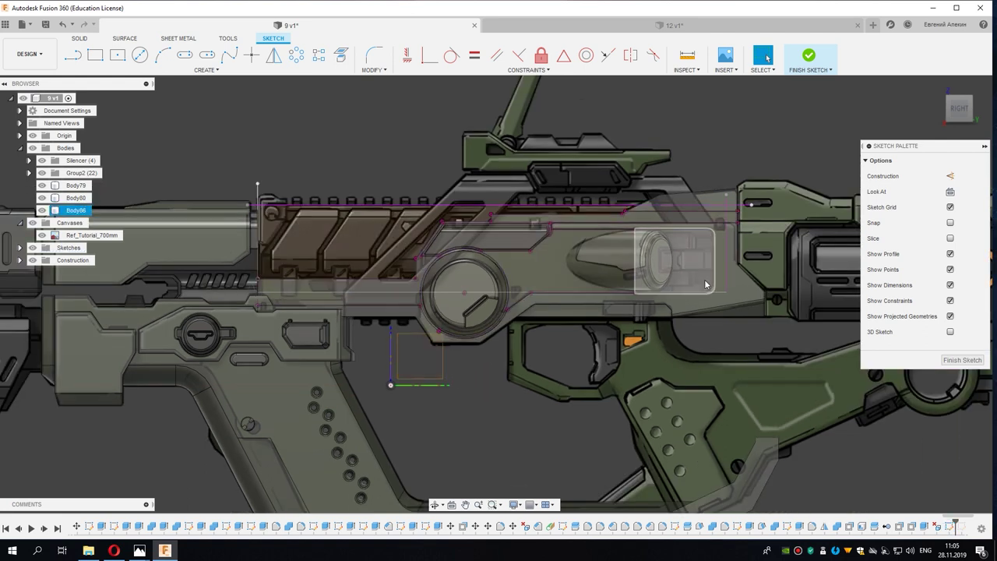
{"action": "left_click", "coordinate": [721, 278]}
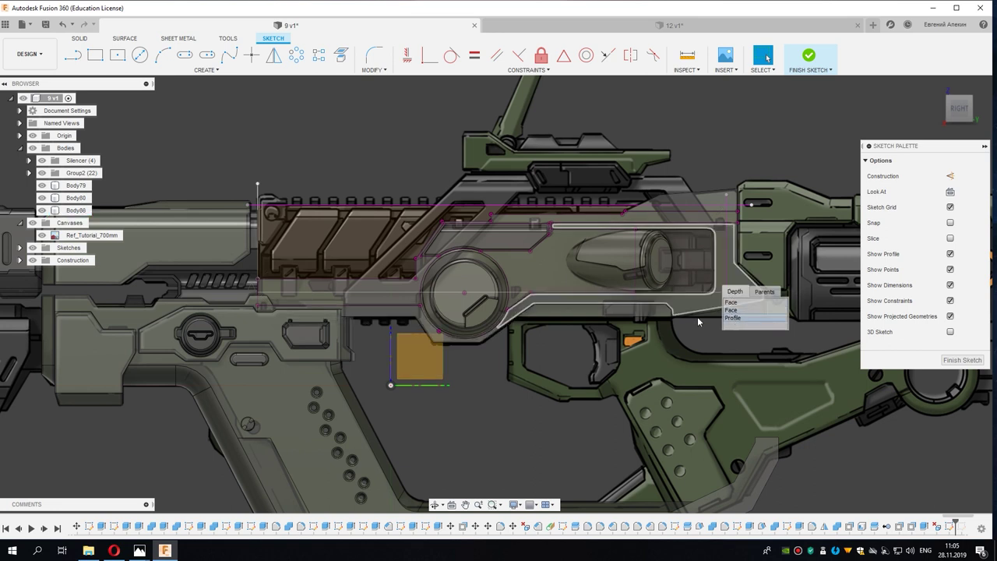
Step: Activate the Line tool and zoom out slightly over the upper receiver
{"action": "scroll", "coordinate": [266, 286], "scroll_direction": "up", "scroll_amount": 4}
{"action": "scroll", "coordinate": [266, 286], "scroll_direction": "up", "scroll_amount": 3}
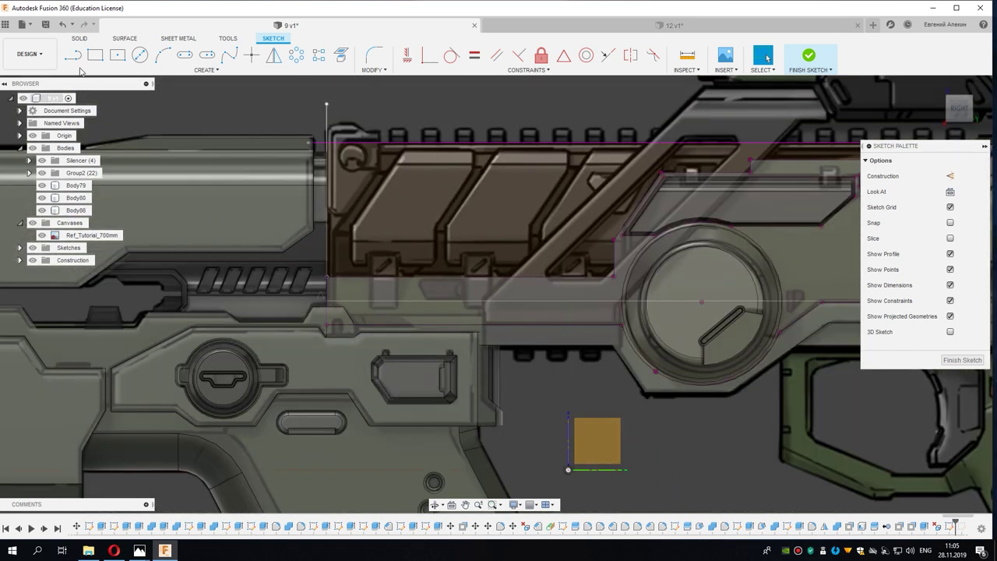
{"action": "left_click", "coordinate": [72, 55]}
{"action": "scroll", "coordinate": [358, 249], "scroll_direction": "down", "scroll_amount": 2}
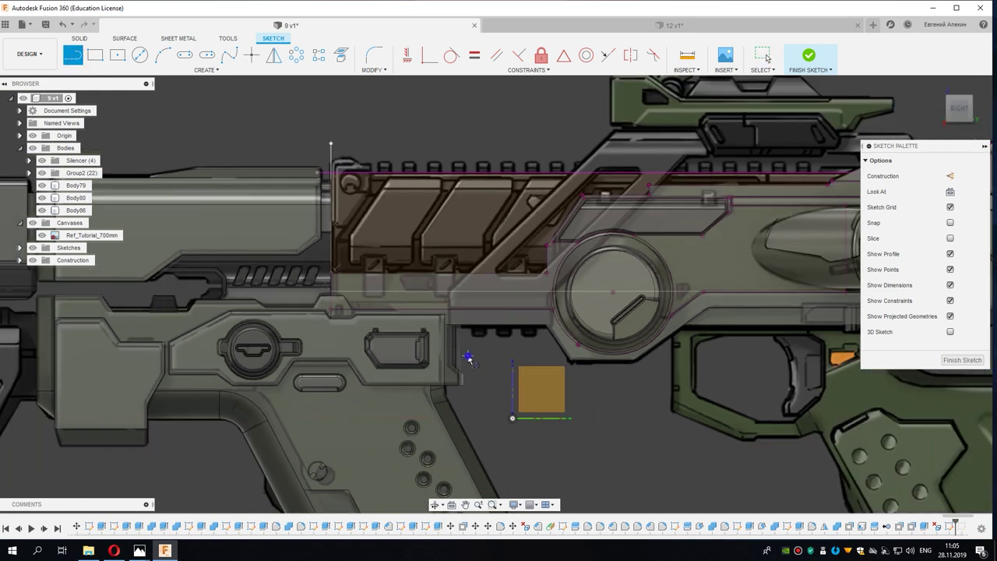
Step: End the Line tool and hide all bodies to view the whole receiver sketch
{"action": "right_click", "coordinate": [468, 358]}
{"action": "left_click", "coordinate": [424, 352]}
{"action": "left_click", "coordinate": [33, 148]}
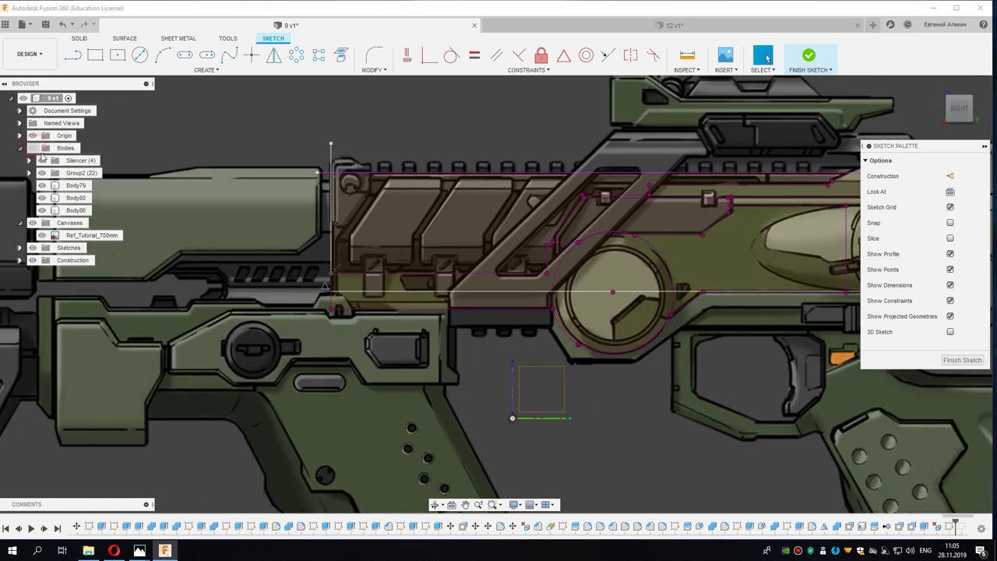
{"action": "middle_click_drag", "start_coordinate": [614, 384], "coordinate": [452, 346]}
{"action": "scroll", "coordinate": [452, 347], "scroll_direction": "down", "scroll_amount": 2}
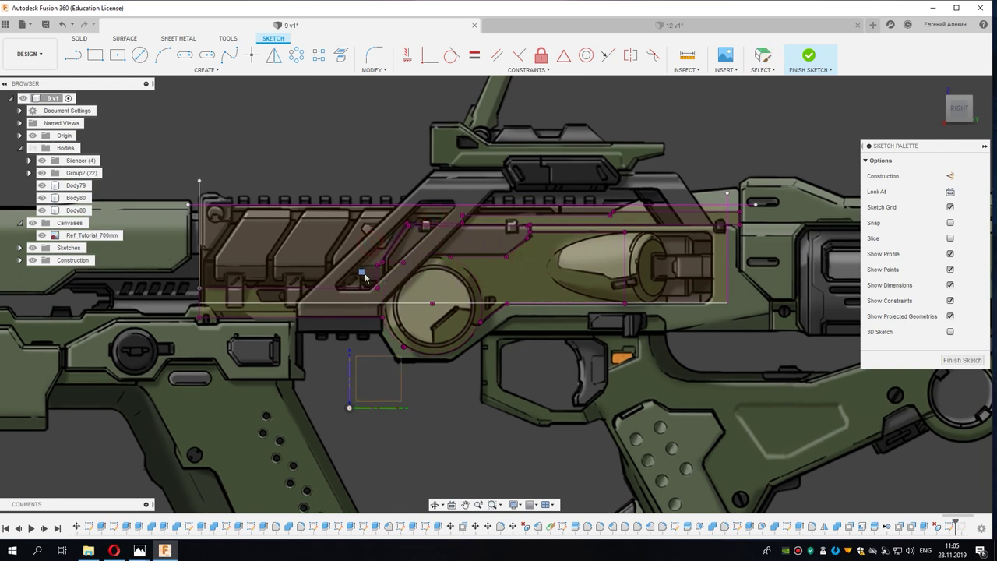
{"action": "scroll", "coordinate": [362, 280], "scroll_direction": "up", "scroll_amount": 1}
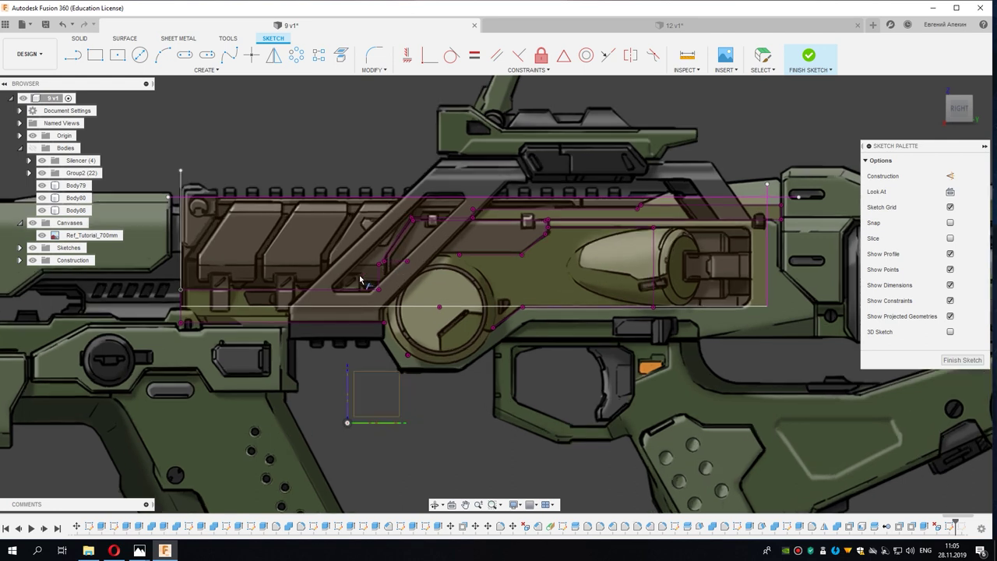
{"action": "scroll", "coordinate": [355, 285], "scroll_direction": "up", "scroll_amount": 1}
Step: Select the upper long profile, lower strip and right region, and bring up quick actions for them
{"action": "right_click", "coordinate": [337, 291]}
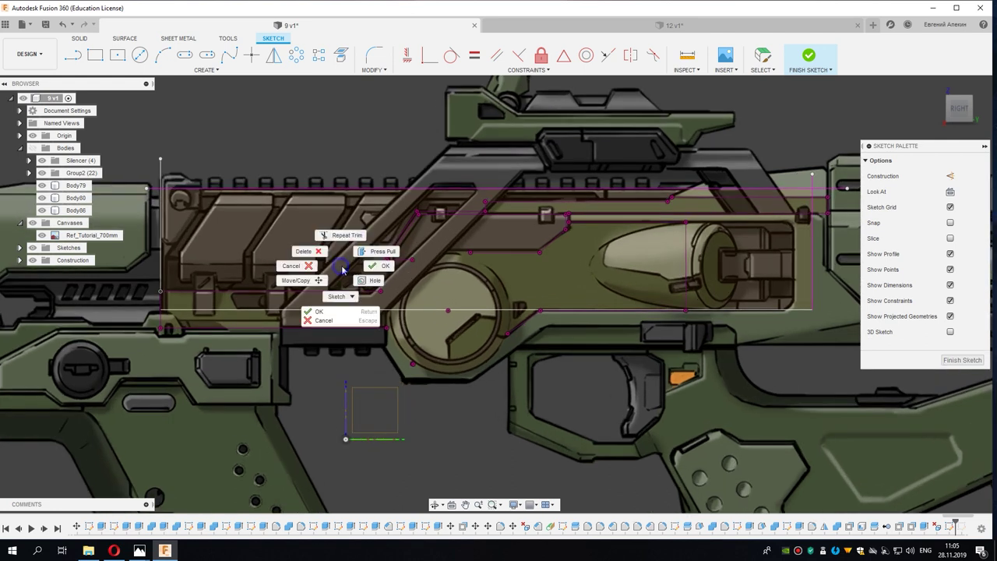
{"action": "left_click", "coordinate": [328, 311]}
{"action": "left_click", "coordinate": [320, 249]}
{"action": "left_click", "coordinate": [351, 301], "text": "shift"}
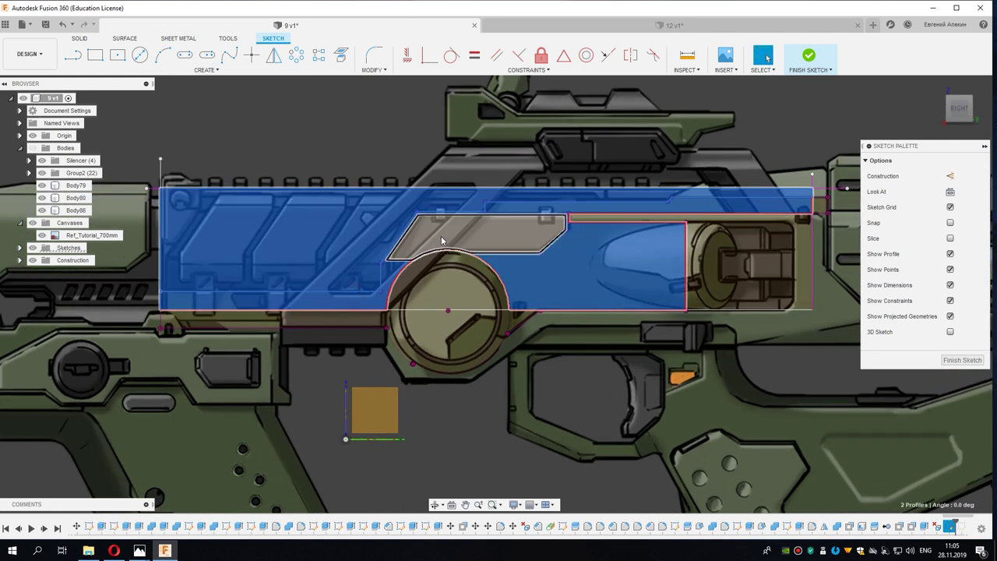
{"action": "middle_click_drag", "start_coordinate": [470, 289], "coordinate": [282, 297]}
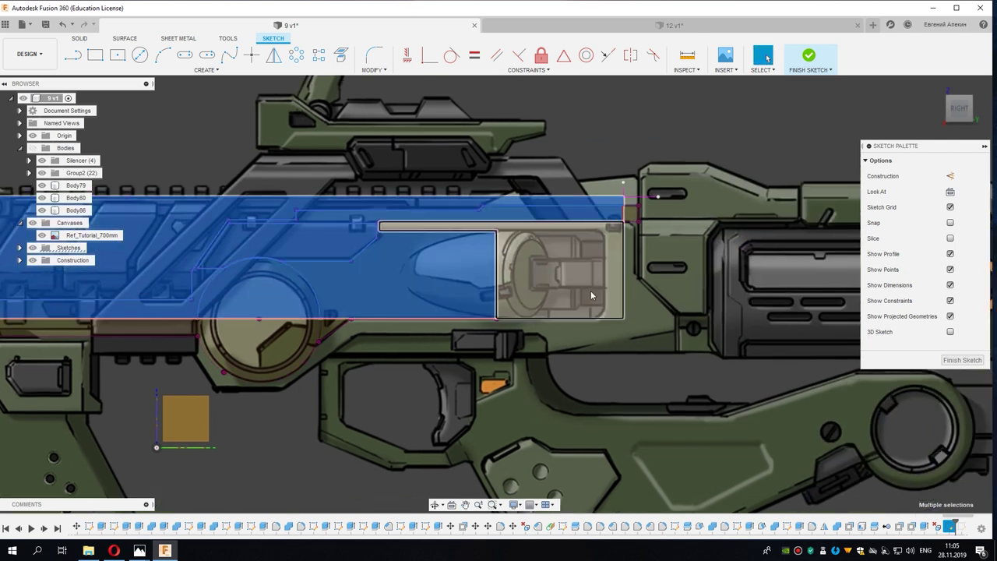
{"action": "scroll", "coordinate": [553, 269], "scroll_direction": "down", "scroll_amount": 2}
{"action": "scroll", "coordinate": [581, 250], "scroll_direction": "up", "scroll_amount": 3}
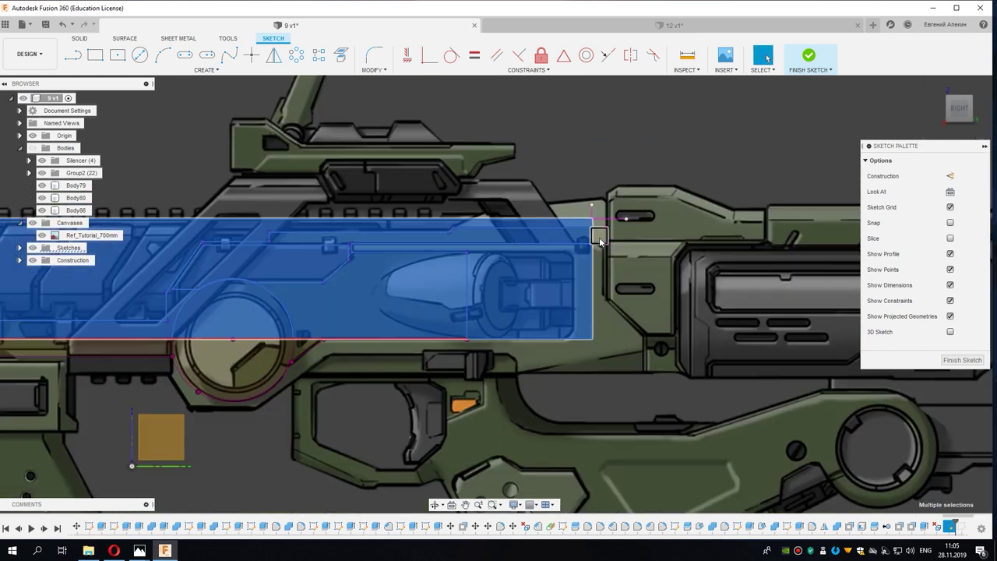
{"action": "scroll", "coordinate": [593, 232], "scroll_direction": "up", "scroll_amount": 3}
{"action": "scroll", "coordinate": [587, 228], "scroll_direction": "up", "scroll_amount": 3}
{"action": "scroll", "coordinate": [568, 243], "scroll_direction": "down", "scroll_amount": 3}
{"action": "scroll", "coordinate": [499, 276], "scroll_direction": "down", "scroll_amount": 2}
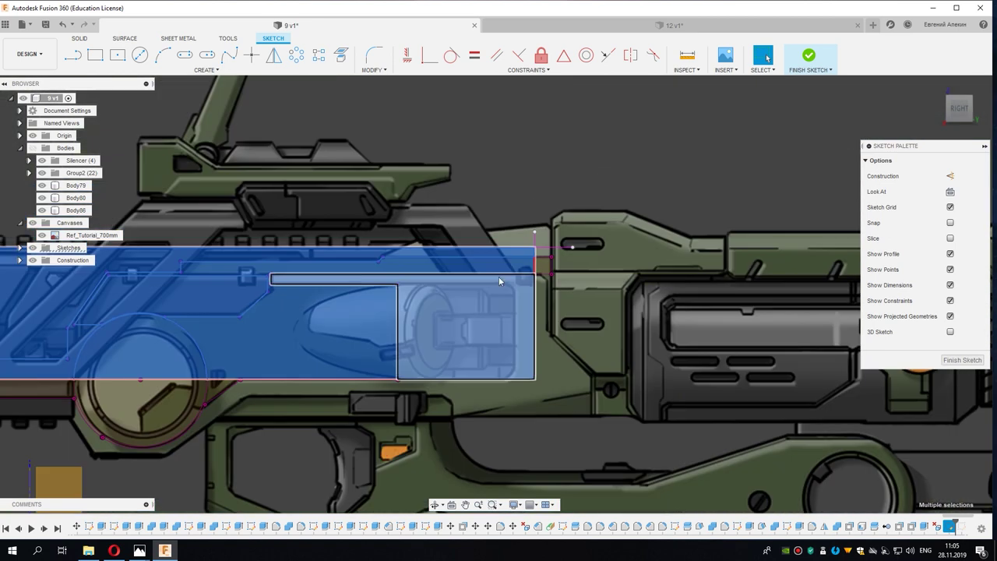
{"action": "scroll", "coordinate": [405, 269], "scroll_direction": "up", "scroll_amount": 1}
{"action": "scroll", "coordinate": [317, 266], "scroll_direction": "up", "scroll_amount": 1}
{"action": "middle_click_drag", "start_coordinate": [317, 266], "coordinate": [394, 259]}
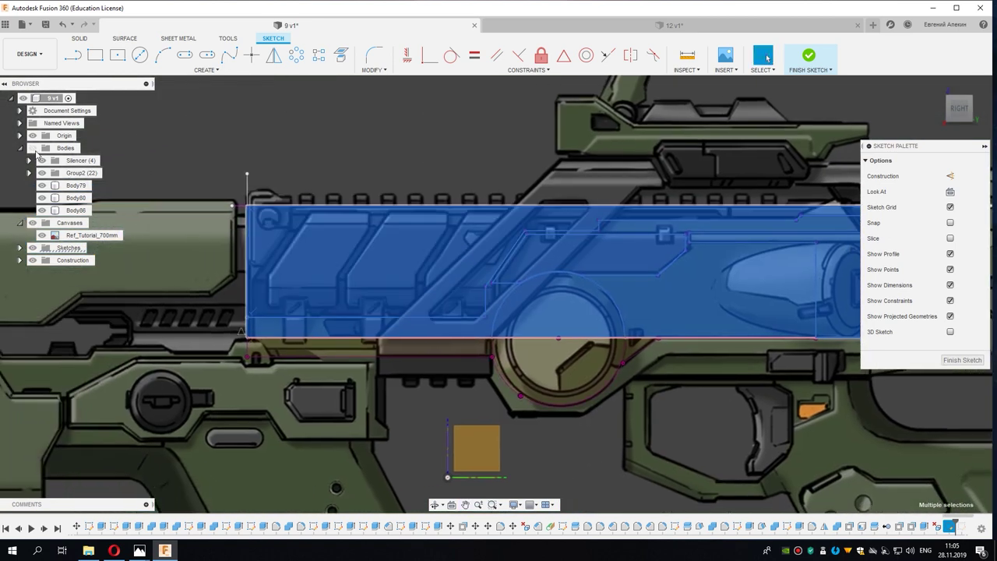
{"action": "right_click", "coordinate": [345, 249]}
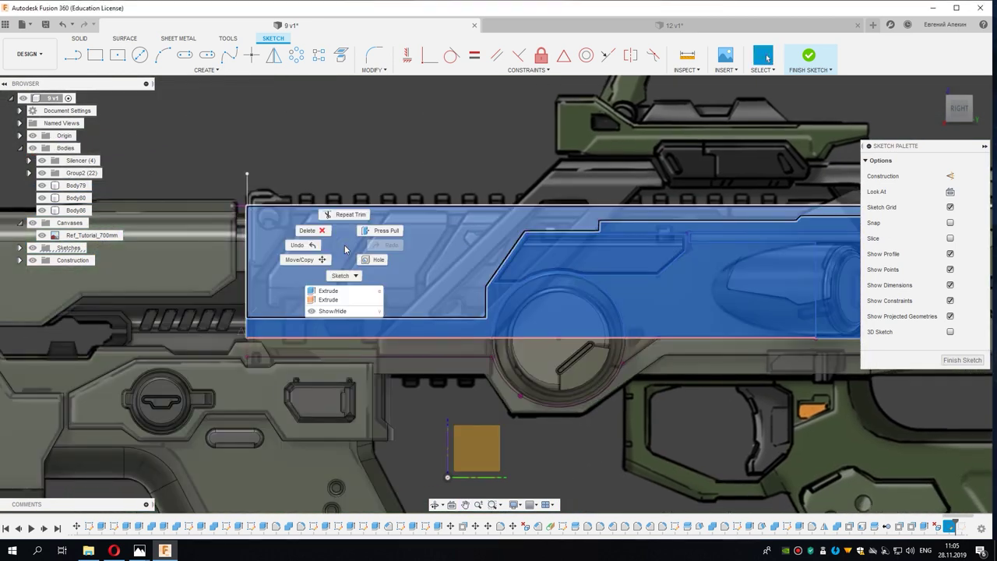
Step: Extrude the selected profiles as a new body about 8 mm deep, with the reference canvas hidden
{"action": "left_click", "coordinate": [331, 292]}
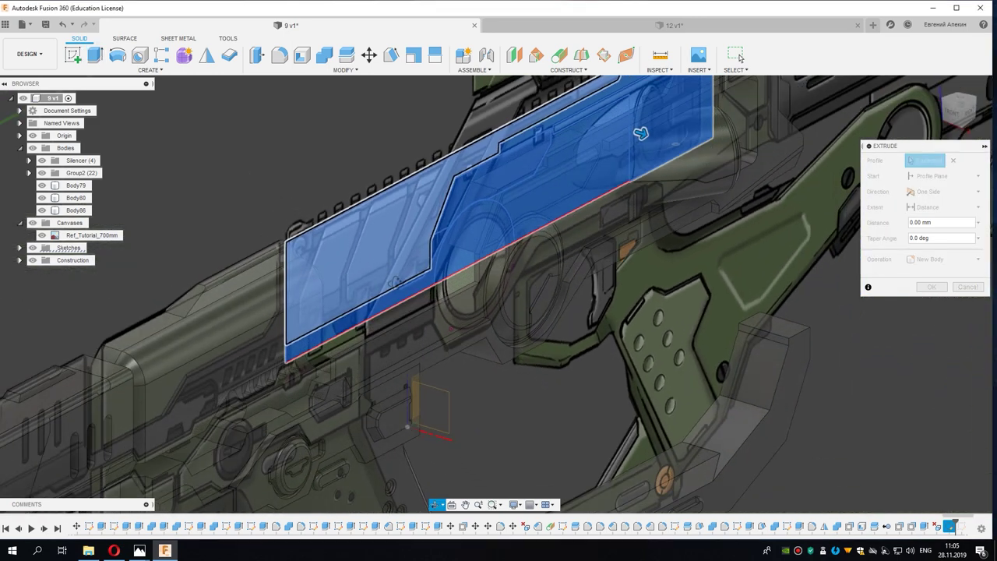
{"action": "mouse_move", "coordinate": [640, 133]}
{"action": "middle_mouse_down", "text": "shift"}
{"action": "mouse_move", "coordinate": [444, 229]}
{"action": "mouse_move", "coordinate": [517, 201]}
{"action": "middle_mouse_up", "text": "shift"}
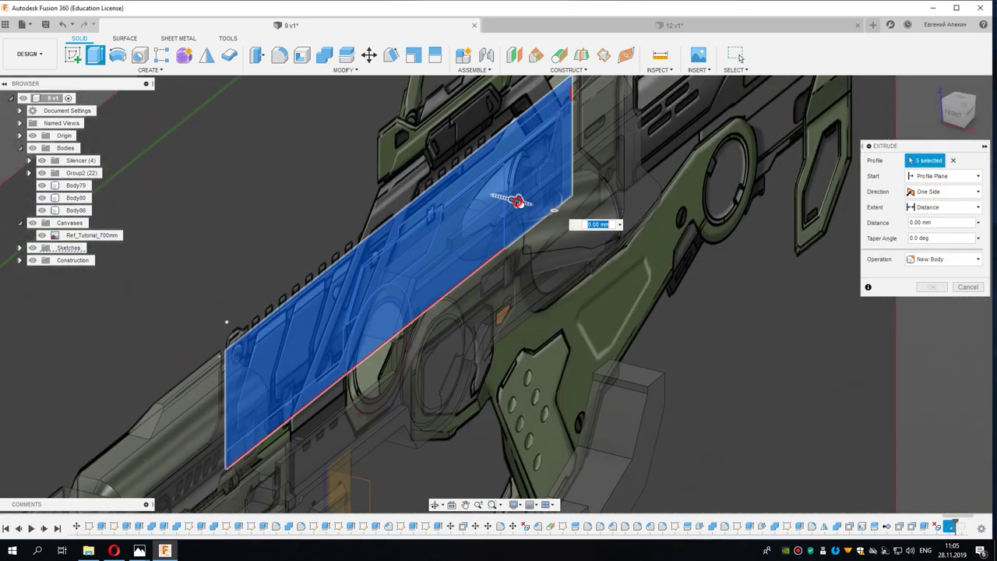
{"action": "type", "text": "5"}
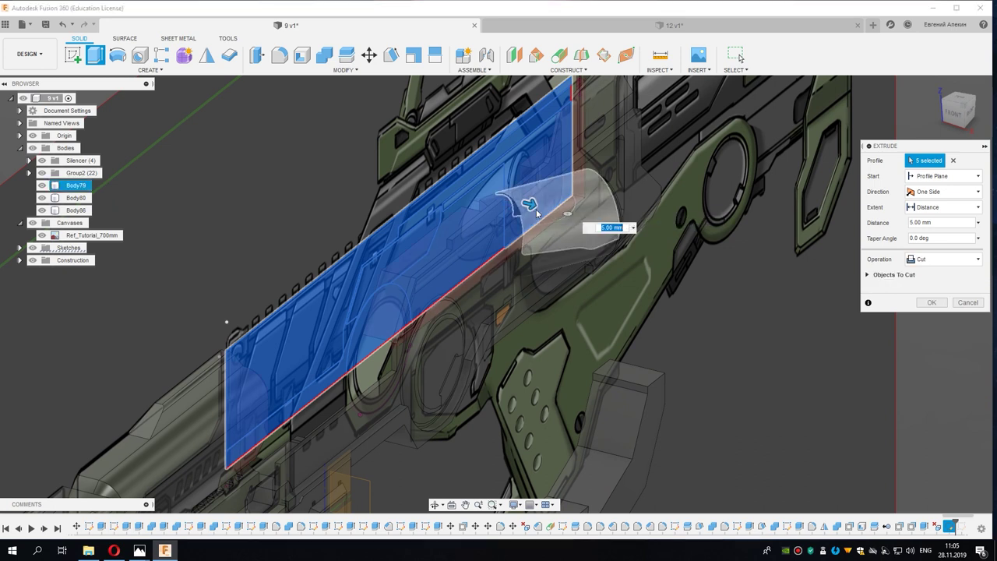
{"action": "left_click", "coordinate": [43, 236]}
{"action": "left_click", "coordinate": [943, 259]}
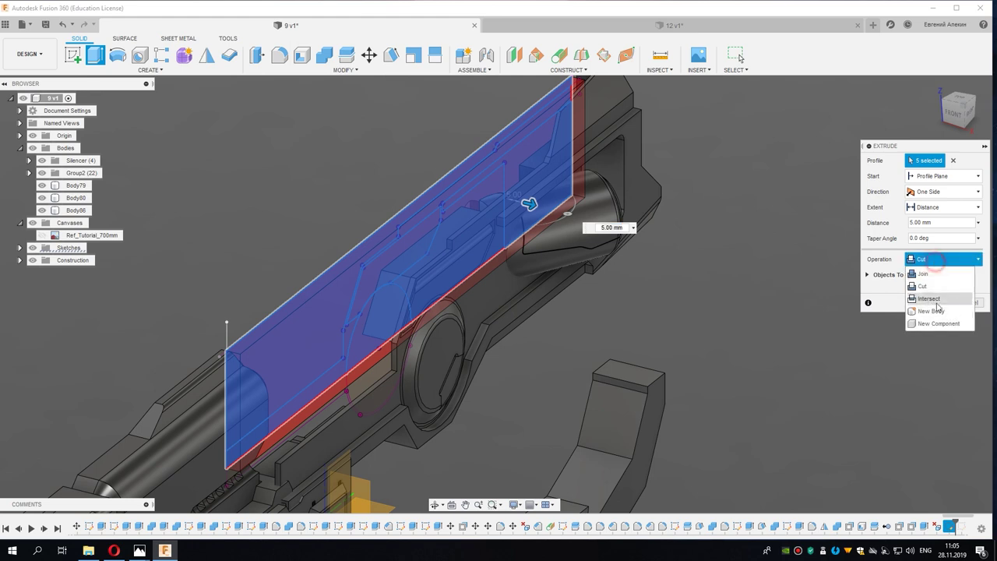
{"action": "left_click", "coordinate": [918, 308]}
{"action": "scroll", "coordinate": [526, 198], "scroll_direction": "up", "scroll_amount": 3}
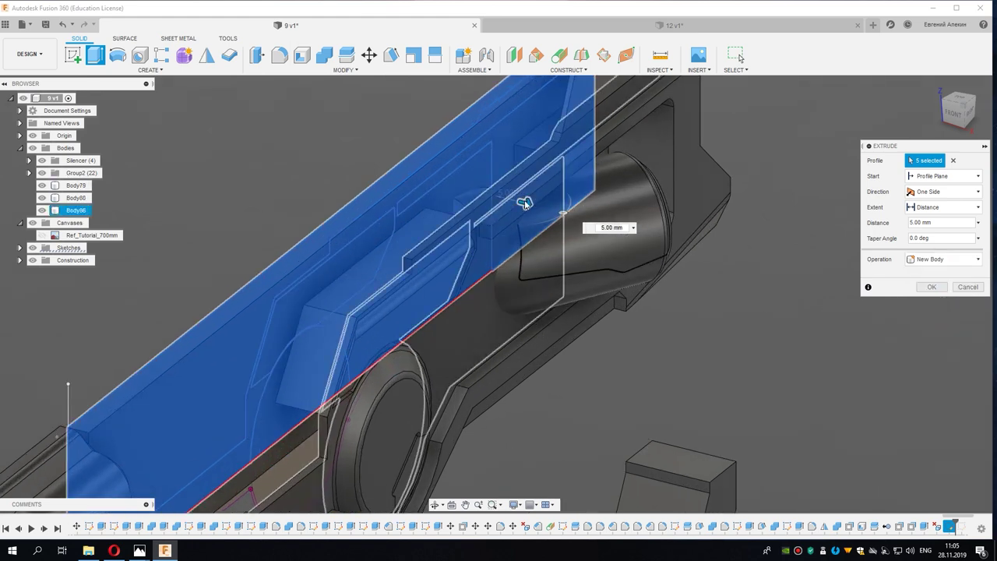
{"action": "left_click_drag", "start_coordinate": [525, 198], "coordinate": [557, 245]}
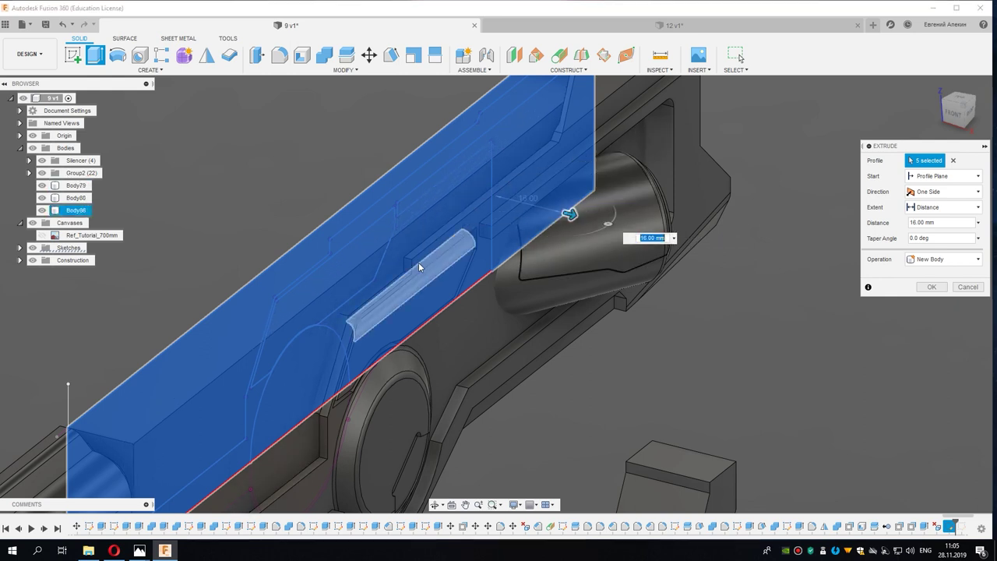
Step: Make the extrusion one-sided with a To Object extent at the chosen face, creating Body87
{"action": "left_click", "coordinate": [951, 200]}
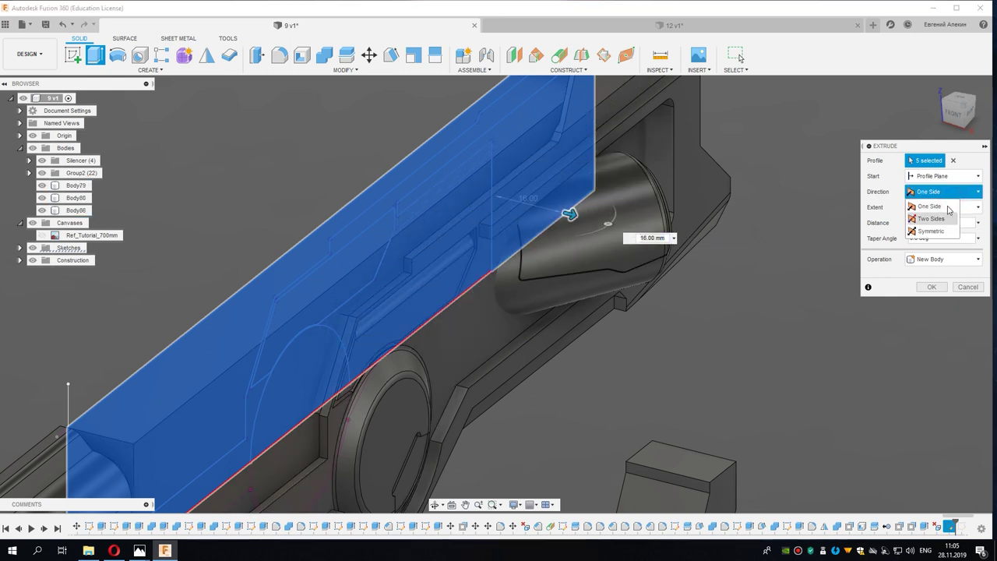
{"action": "left_click", "coordinate": [950, 207]}
{"action": "left_click", "coordinate": [946, 207]}
{"action": "left_click", "coordinate": [944, 232]}
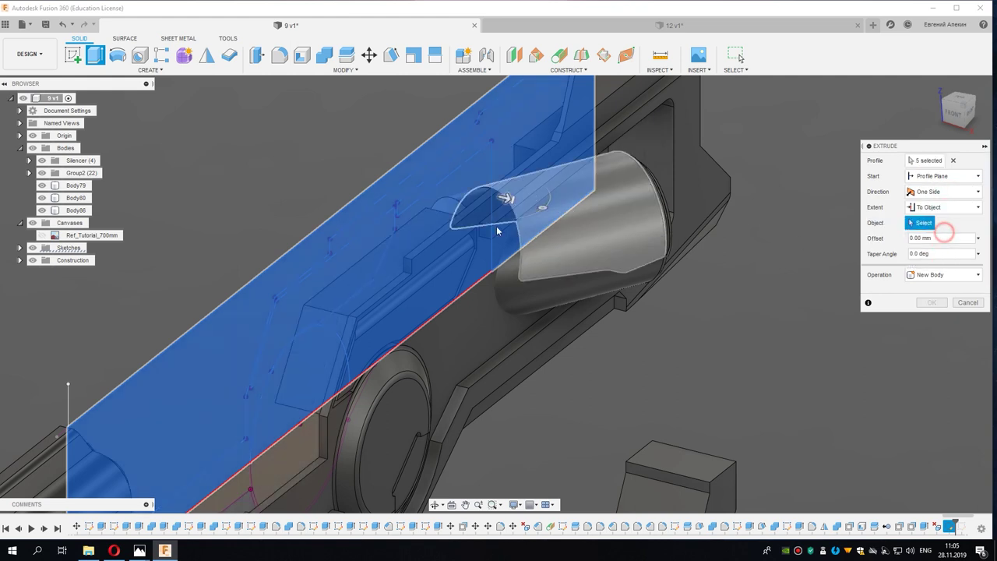
{"action": "left_click", "coordinate": [405, 257]}
{"action": "scroll", "coordinate": [565, 249], "scroll_direction": "down", "scroll_amount": 3}
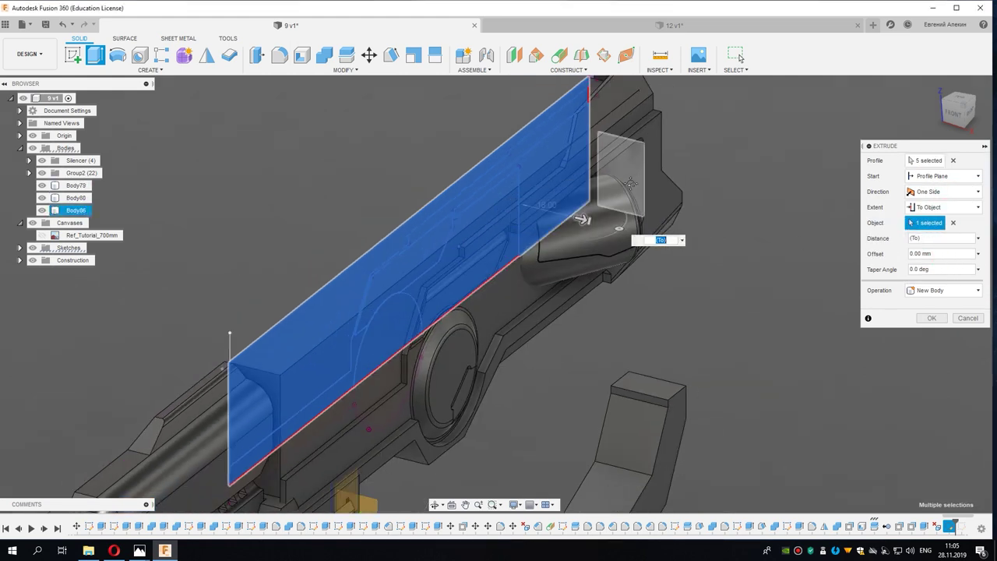
{"action": "middle_click_drag", "start_coordinate": [631, 183], "coordinate": [617, 224]}
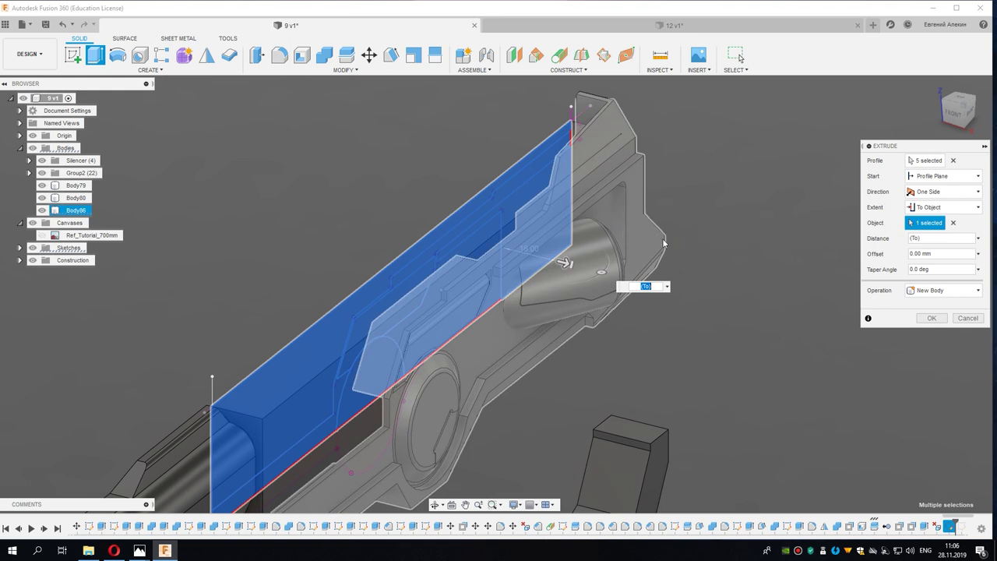
{"action": "left_click", "coordinate": [930, 318]}
Step: Select the long top edge of the new body and switch to the right side view
{"action": "middle_click_drag", "start_coordinate": [654, 319], "coordinate": [592, 334], "text": "shift"}
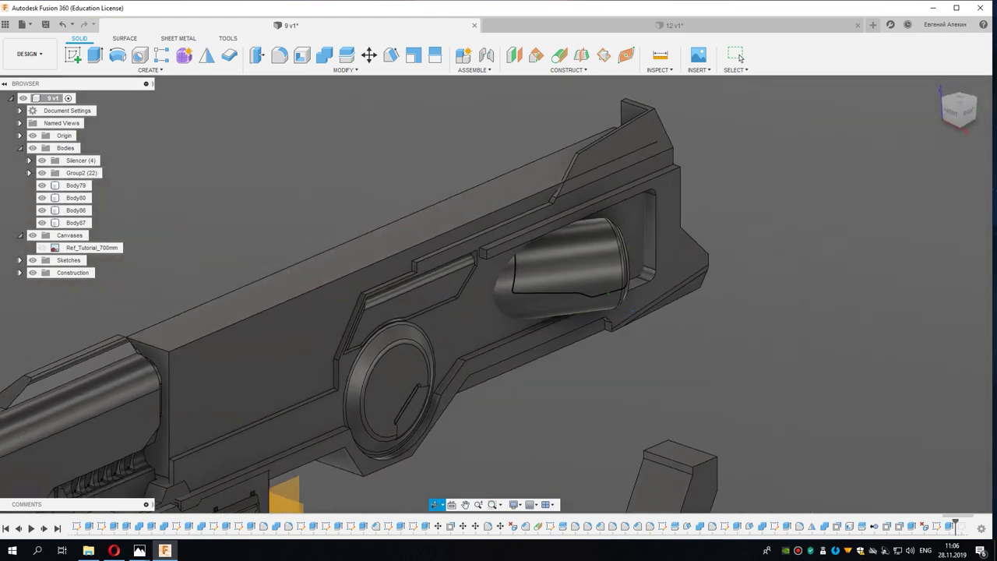
{"action": "middle_click_drag", "start_coordinate": [592, 335], "coordinate": [539, 194], "text": "shift"}
{"action": "scroll", "coordinate": [539, 195], "scroll_direction": "up", "scroll_amount": 2}
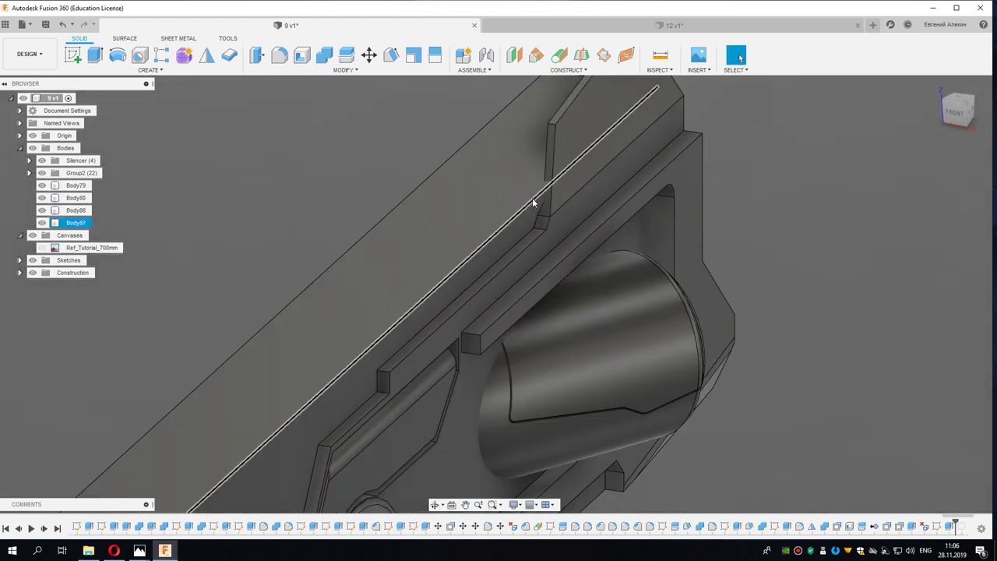
{"action": "left_click", "coordinate": [531, 202]}
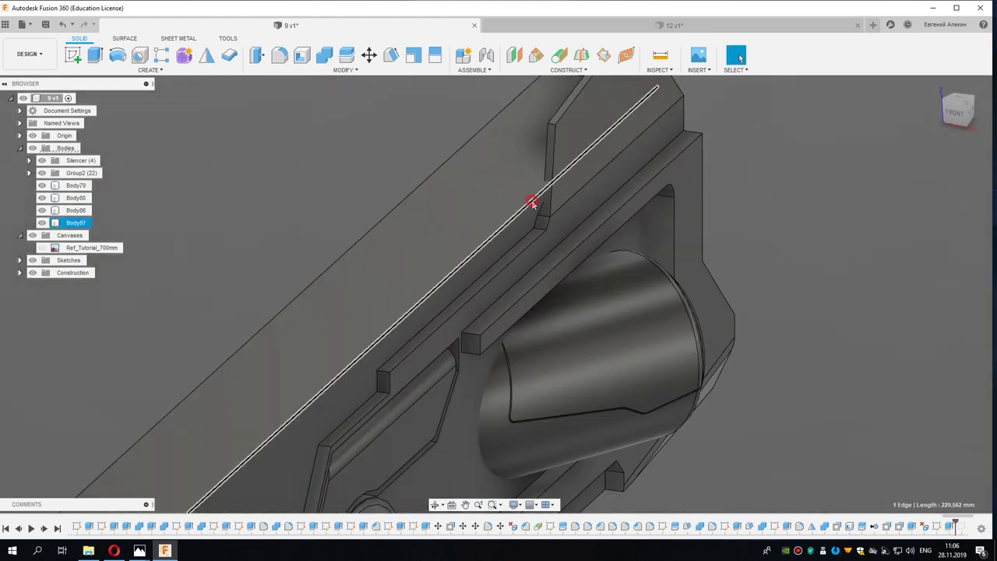
{"action": "left_click", "coordinate": [971, 113]}
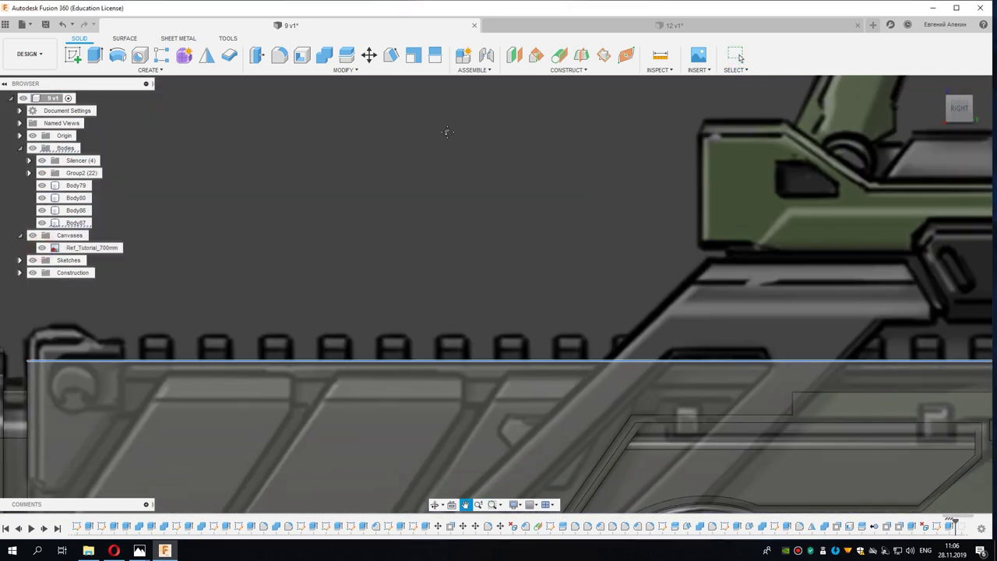
{"action": "left_click_drag", "start_coordinate": [337, 319], "coordinate": [410, 242]}
{"action": "key", "text": "Escape"}
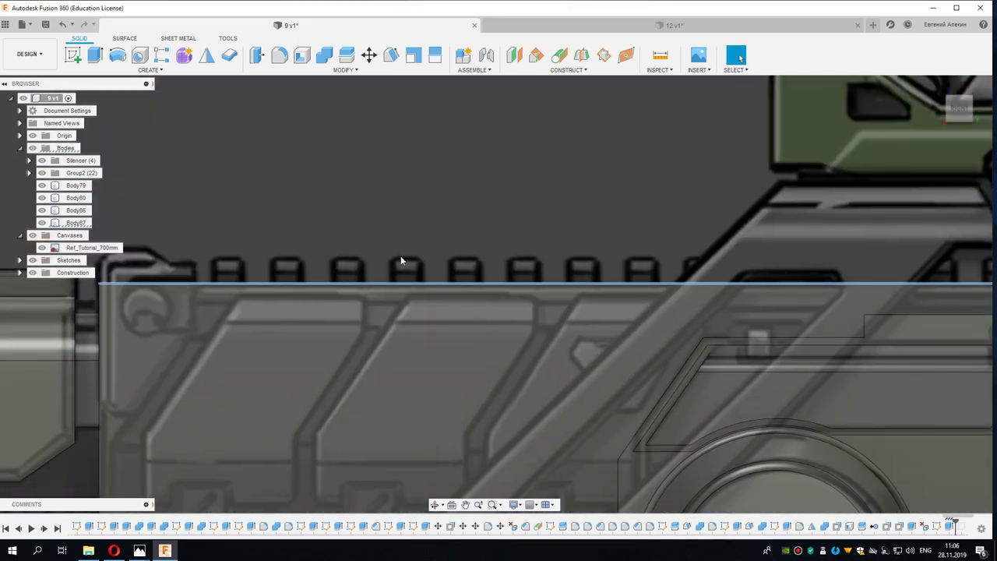
{"action": "middle_click_drag", "start_coordinate": [400, 256], "coordinate": [441, 230]}
Step: Chamfer the selected edge, raising the distance from 4 mm through 5 mm to 6 mm
{"action": "key", "text": "c"}
{"action": "middle_click_drag", "start_coordinate": [474, 274], "coordinate": [295, 281]}
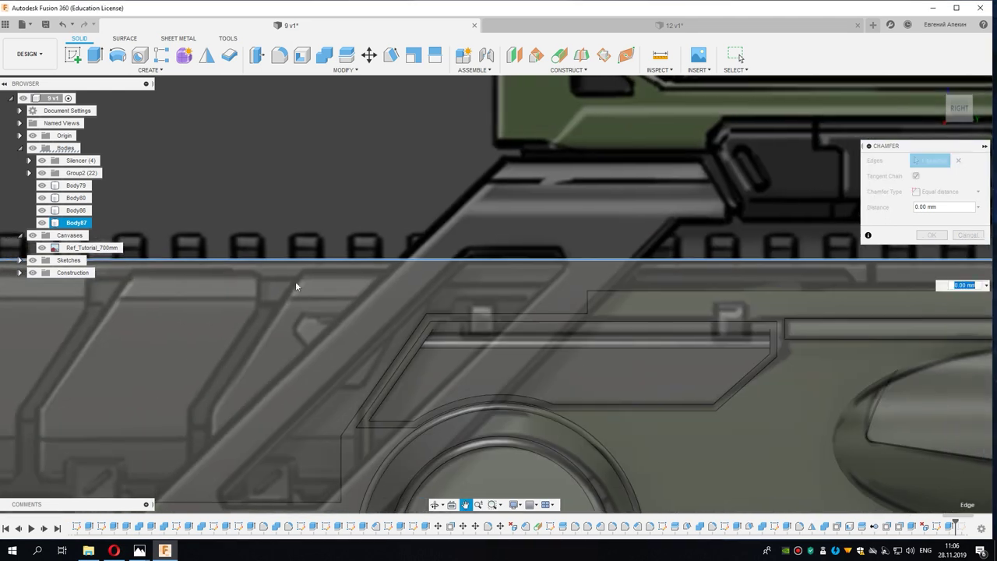
{"action": "middle_click_drag", "start_coordinate": [688, 268], "coordinate": [646, 266]}
{"action": "left_click_drag", "start_coordinate": [674, 250], "coordinate": [674, 263]}
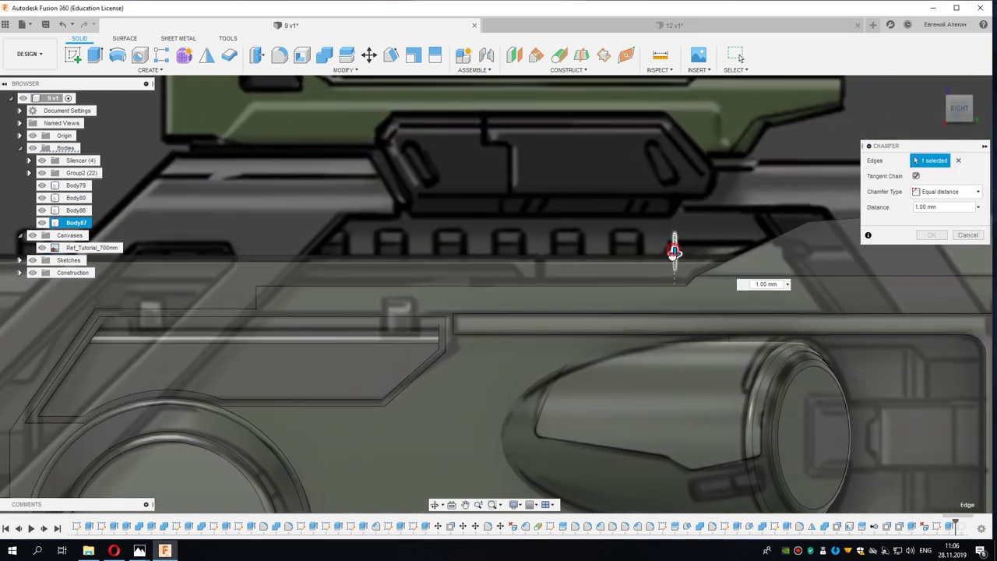
{"action": "middle_click_drag", "start_coordinate": [662, 267], "coordinate": [950, 276]}
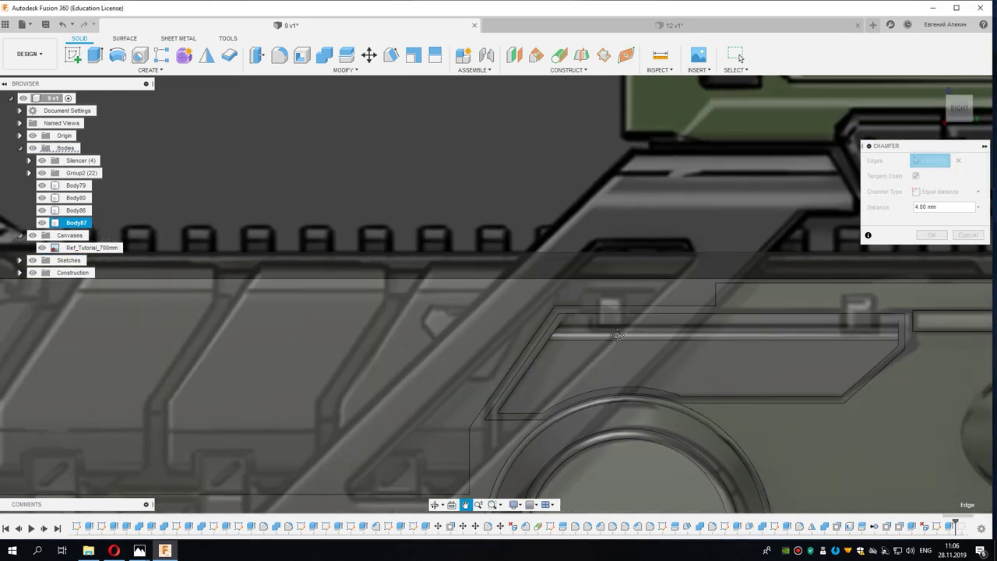
{"action": "scroll", "coordinate": [450, 323], "scroll_direction": "down", "scroll_amount": 2}
{"action": "scroll", "coordinate": [450, 323], "scroll_direction": "up", "scroll_amount": 2}
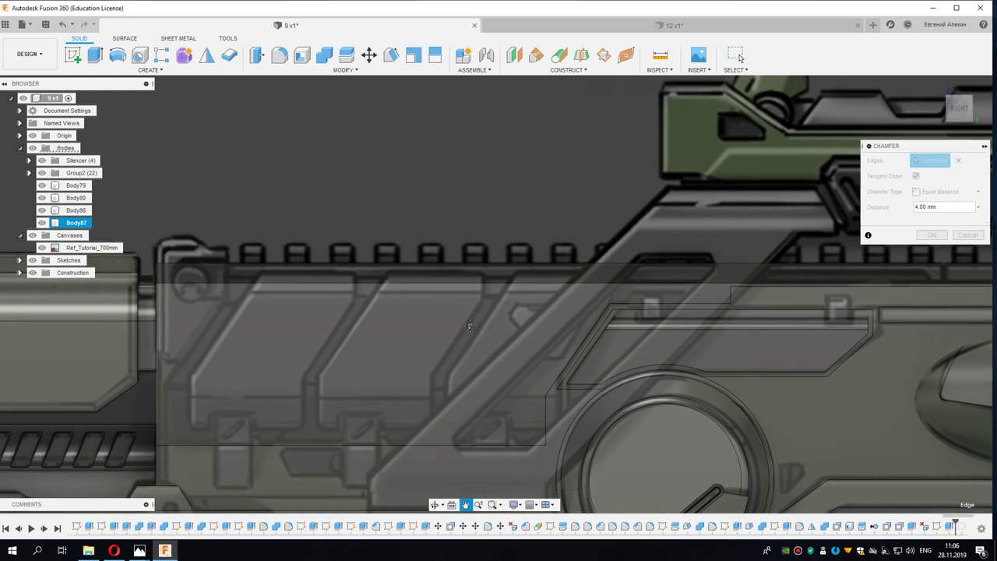
{"action": "mouse_move", "coordinate": [500, 296]}
{"action": "middle_mouse_down"}
{"action": "mouse_move", "coordinate": [577, 296]}
{"action": "mouse_move", "coordinate": [632, 280]}
{"action": "middle_mouse_up"}
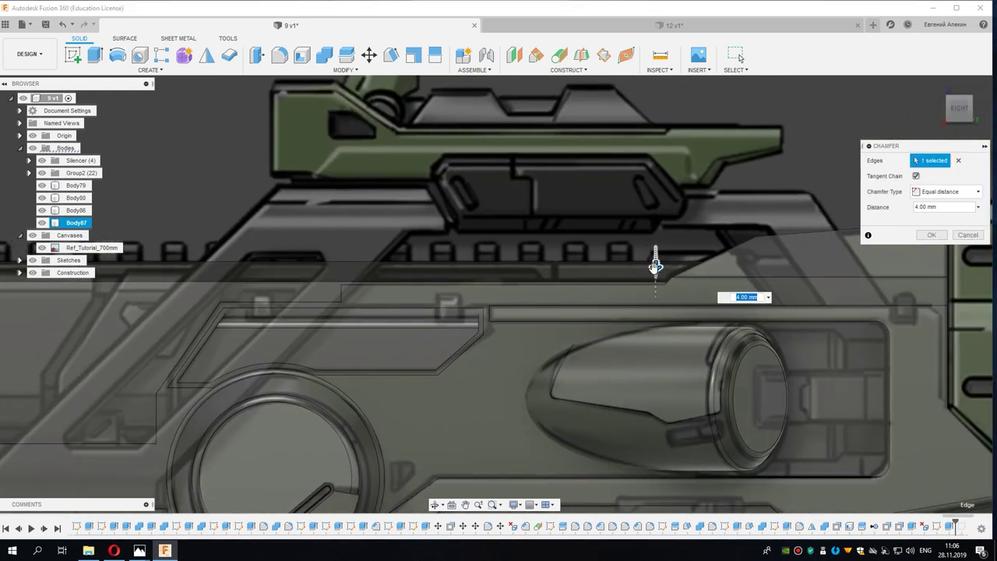
{"action": "left_click_drag", "start_coordinate": [655, 266], "coordinate": [655, 273]}
{"action": "middle_click_drag", "start_coordinate": [321, 296], "coordinate": [469, 286]}
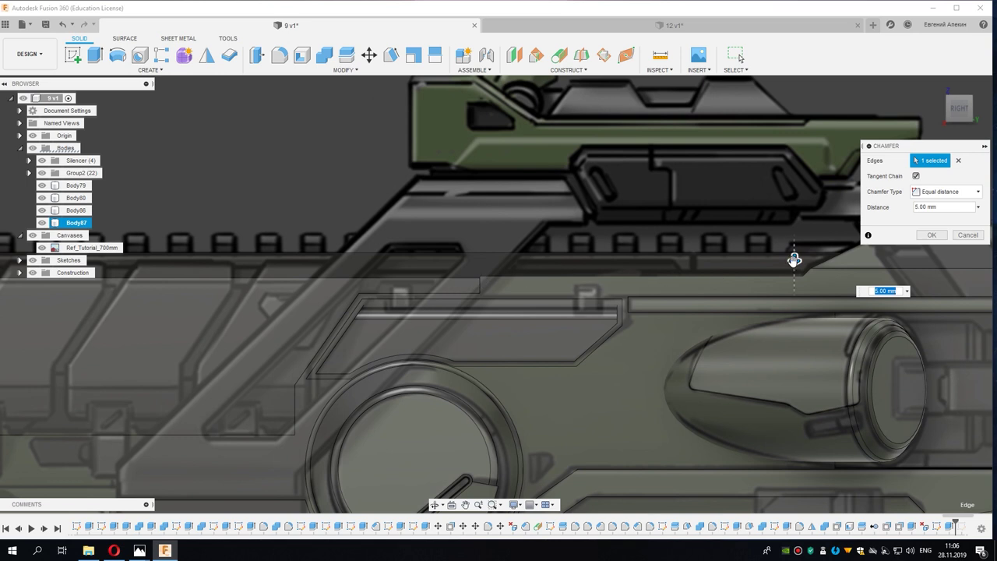
{"action": "left_click_drag", "start_coordinate": [793, 260], "coordinate": [793, 263]}
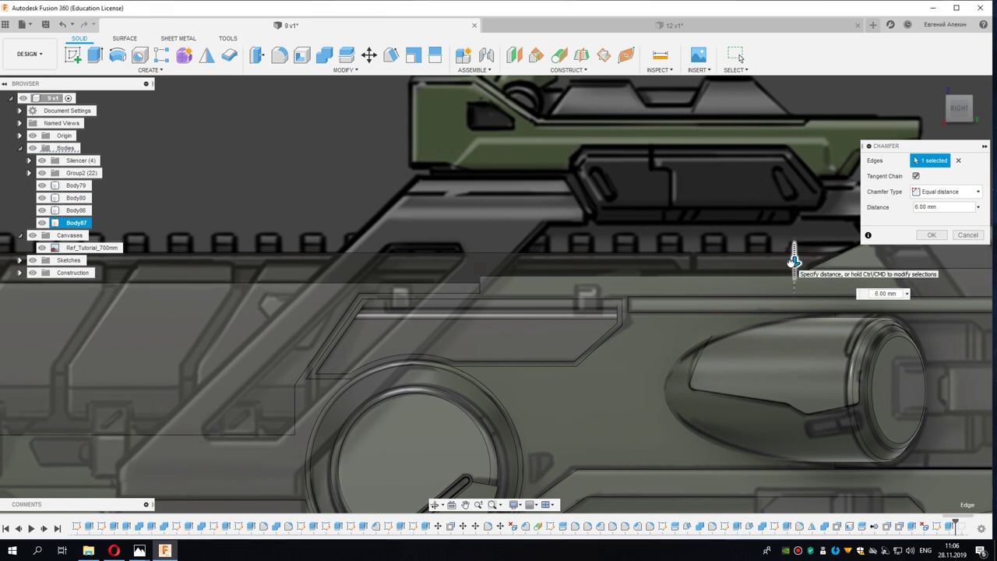
Step: Orbit the model to inspect the 6 mm chamfered edge in perspective
{"action": "scroll", "coordinate": [406, 253], "scroll_direction": "down", "scroll_amount": 3}
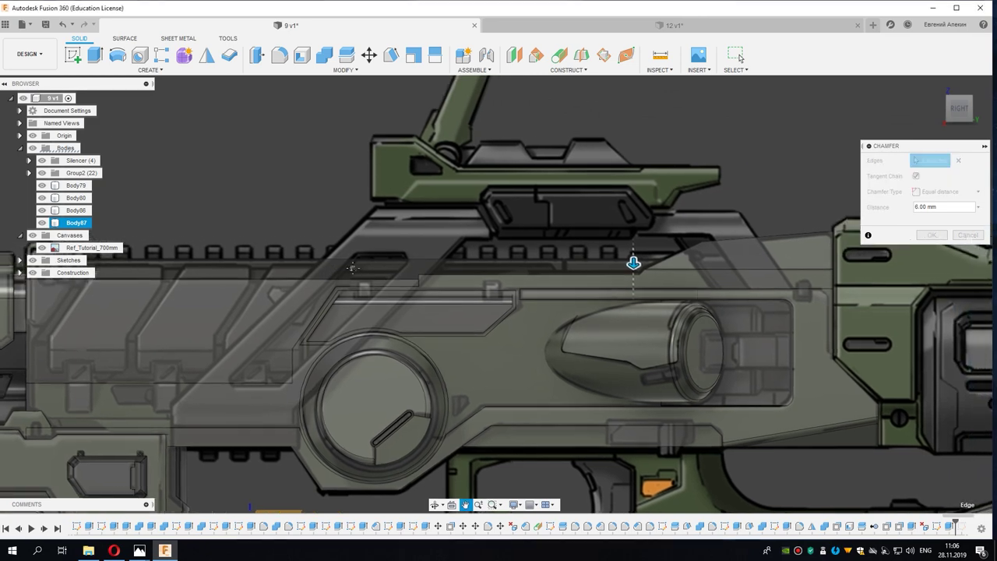
{"action": "middle_click_drag", "start_coordinate": [378, 261], "coordinate": [296, 265], "text": "shift"}
{"action": "scroll", "coordinate": [434, 218], "scroll_direction": "up", "scroll_amount": 3}
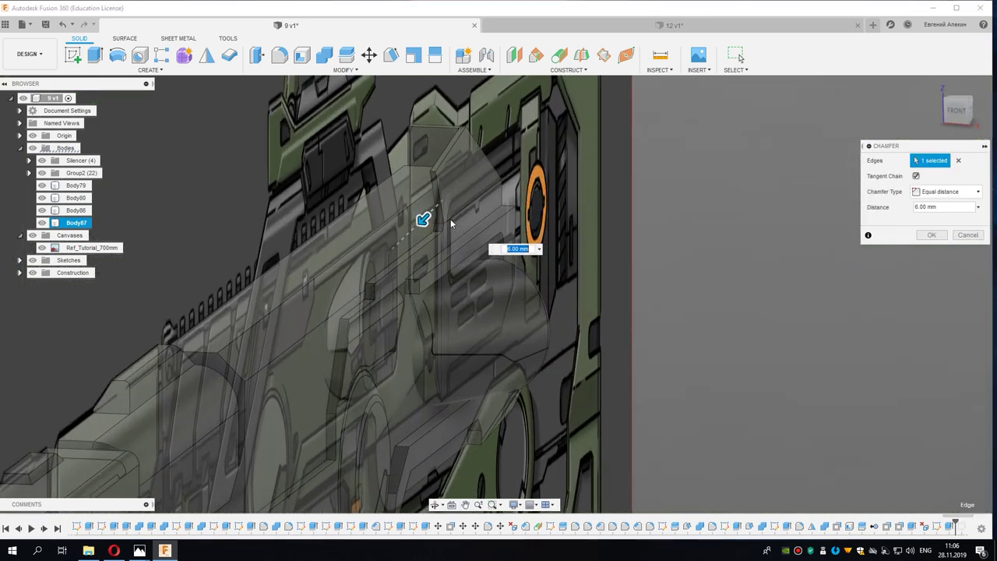
{"action": "scroll", "coordinate": [423, 221], "scroll_direction": "up", "scroll_amount": 3}
{"action": "scroll", "coordinate": [398, 221], "scroll_direction": "up", "scroll_amount": 3}
{"action": "scroll", "coordinate": [436, 267], "scroll_direction": "up", "scroll_amount": 3}
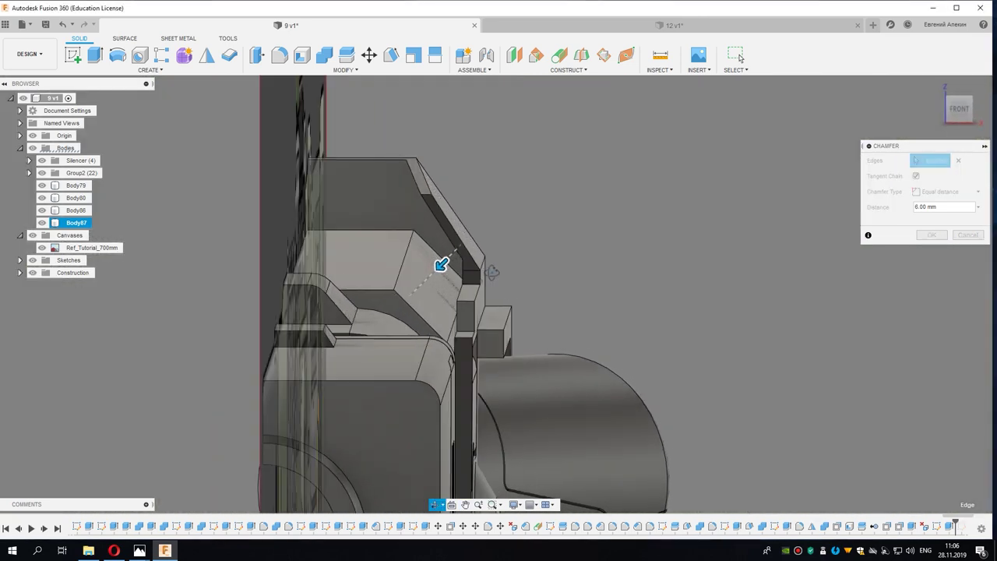
{"action": "middle_click_drag", "start_coordinate": [491, 272], "coordinate": [479, 274], "text": "shift"}
{"action": "mouse_move", "coordinate": [918, 240]}
{"action": "middle_mouse_down", "text": "shift"}
{"action": "mouse_move", "coordinate": [285, 287]}
{"action": "mouse_move", "coordinate": [500, 285]}
{"action": "middle_mouse_up", "text": "shift"}
Step: Fillet the rail body edge, adjusting the radius from 5.5 mm to 12 mm in right side view
{"action": "key", "text": "f"}
{"action": "left_click", "coordinate": [499, 280]}
{"action": "scroll", "coordinate": [499, 274], "scroll_direction": "up", "scroll_amount": 2}
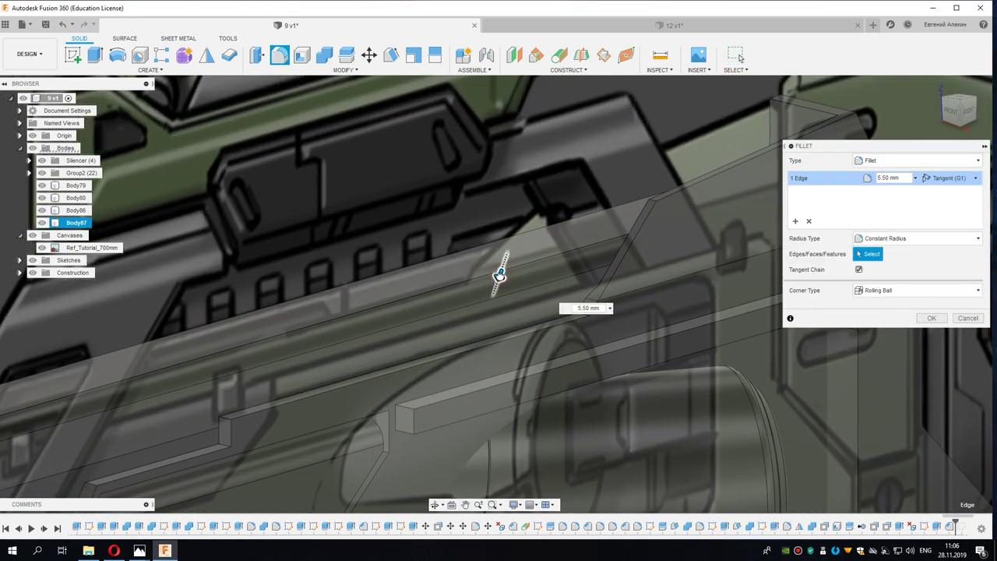
{"action": "left_click_drag", "start_coordinate": [500, 275], "coordinate": [499, 278]}
{"action": "middle_click_drag", "start_coordinate": [500, 276], "coordinate": [962, 136], "text": "shift"}
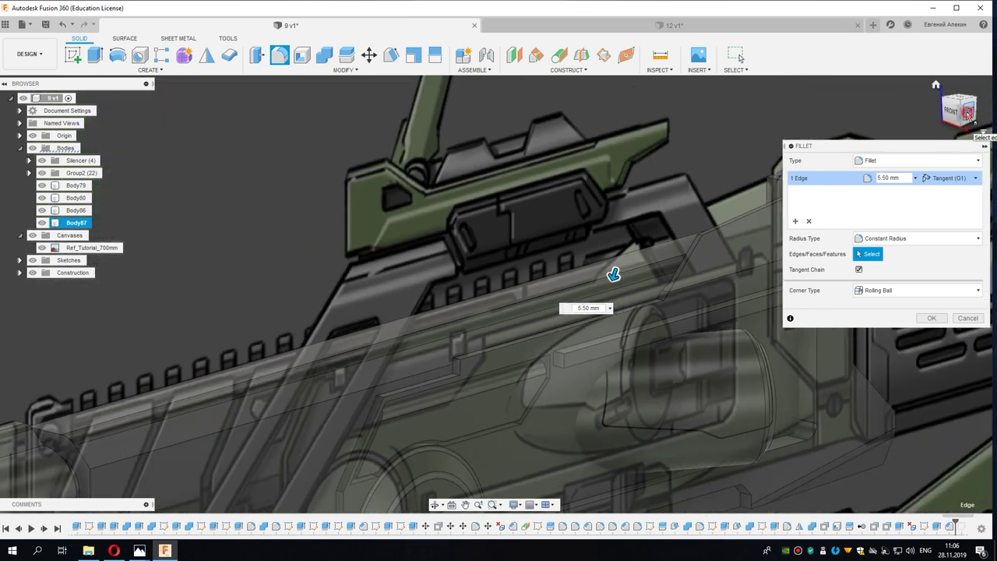
{"action": "left_click", "coordinate": [967, 113]}
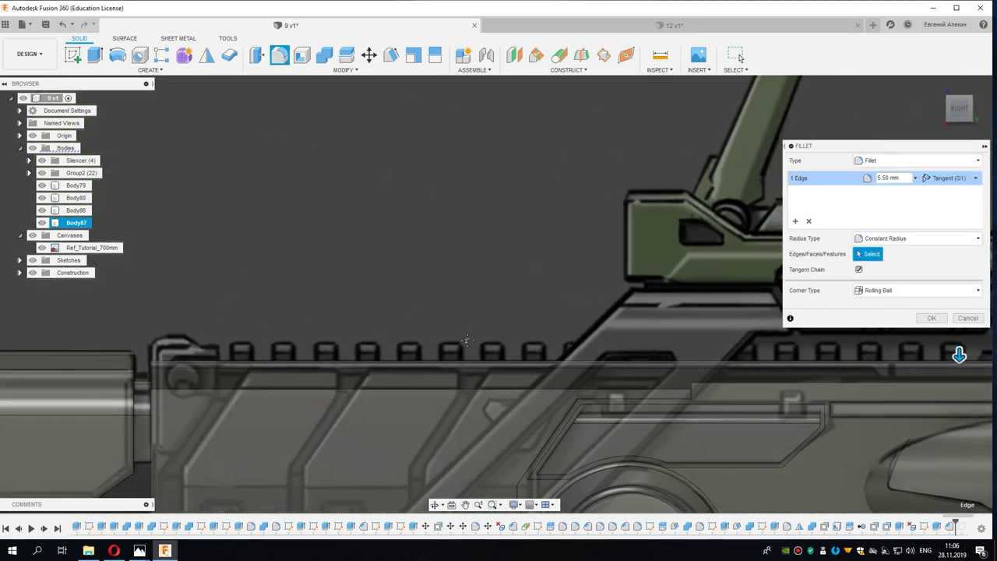
{"action": "scroll", "coordinate": [467, 342], "scroll_direction": "up", "scroll_amount": 3}
{"action": "scroll", "coordinate": [540, 317], "scroll_direction": "up", "scroll_amount": 2}
{"action": "left_click_drag", "start_coordinate": [616, 330], "coordinate": [614, 336]}
{"action": "scroll", "coordinate": [507, 345], "scroll_direction": "down", "scroll_amount": 3}
{"action": "scroll", "coordinate": [639, 331], "scroll_direction": "up", "scroll_amount": 3}
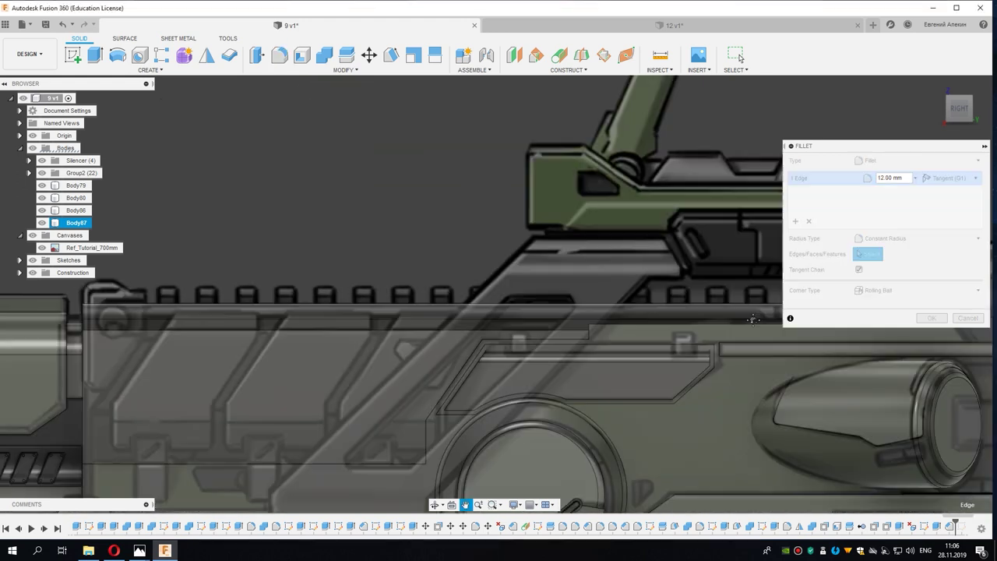
{"action": "middle_click_drag", "start_coordinate": [638, 331], "coordinate": [573, 312]}
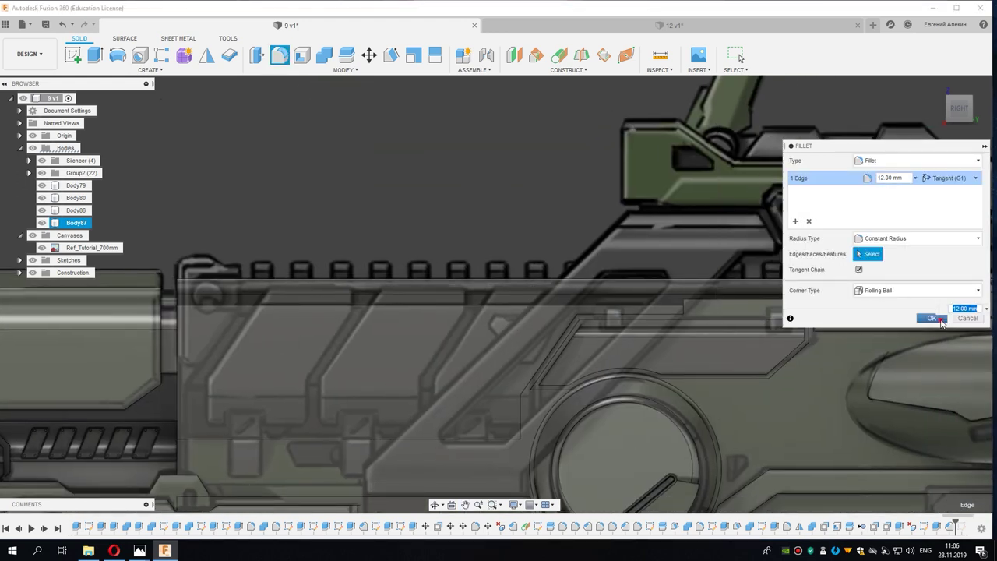
{"action": "left_click", "coordinate": [938, 319]}
Step: Select the rail body Body87 to check it, then clear the selection
{"action": "scroll", "coordinate": [481, 338], "scroll_direction": "down", "scroll_amount": 2}
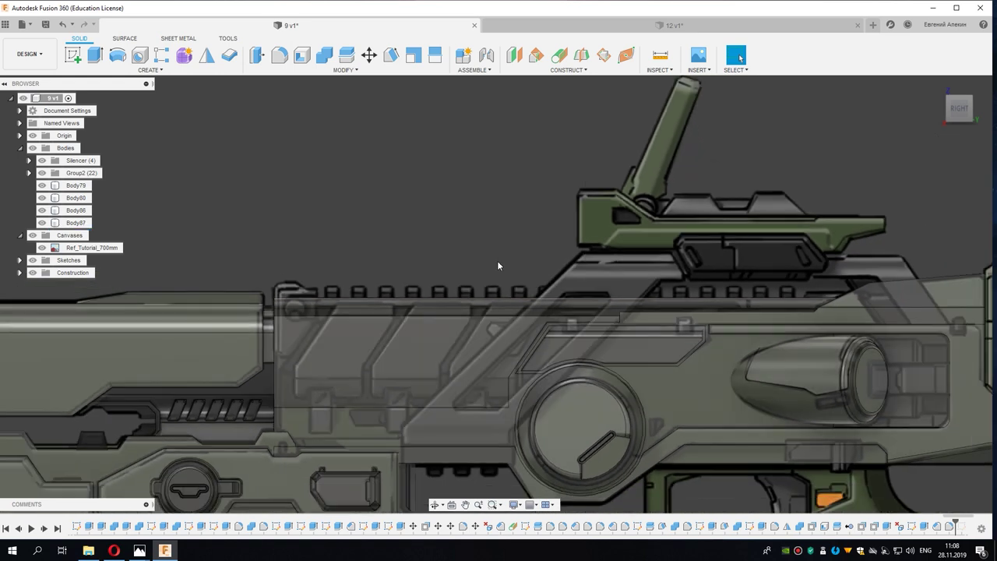
{"action": "middle_click_drag", "start_coordinate": [519, 253], "coordinate": [457, 185]}
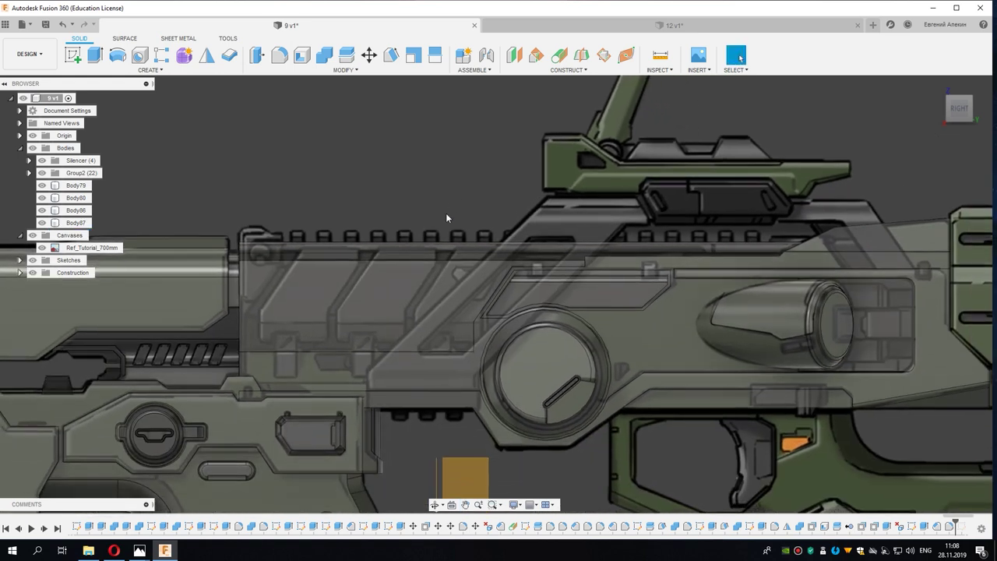
{"action": "left_click", "coordinate": [386, 330]}
{"action": "middle_click_drag", "start_coordinate": [386, 330], "coordinate": [406, 289]}
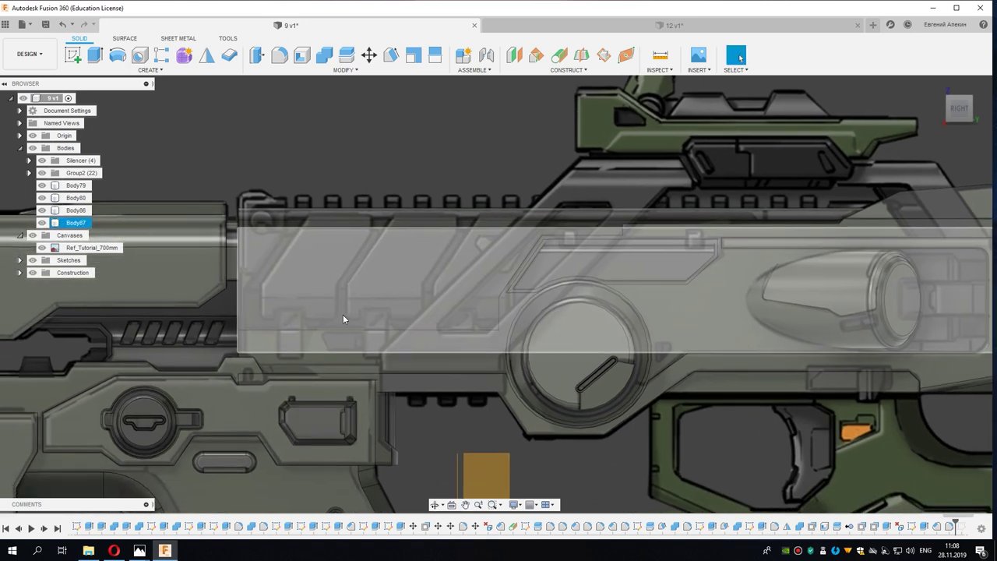
{"action": "key", "text": "Escape"}
Step: Sketch a short line on Body87's side face, finish the sketch, and start Split Body
{"action": "left_click", "coordinate": [74, 55]}
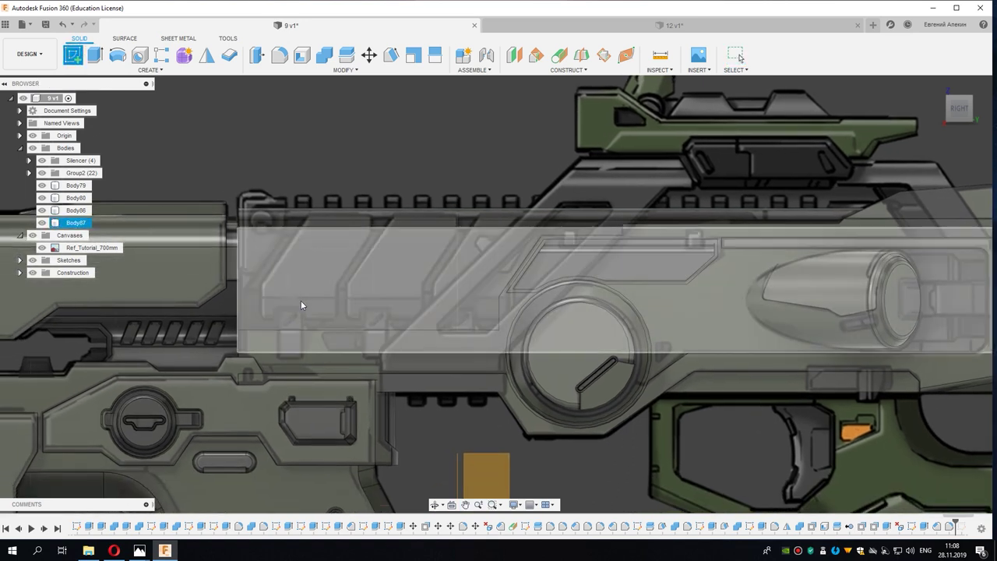
{"action": "left_click", "coordinate": [301, 300]}
{"action": "scroll", "coordinate": [466, 311], "scroll_direction": "up", "scroll_amount": 1}
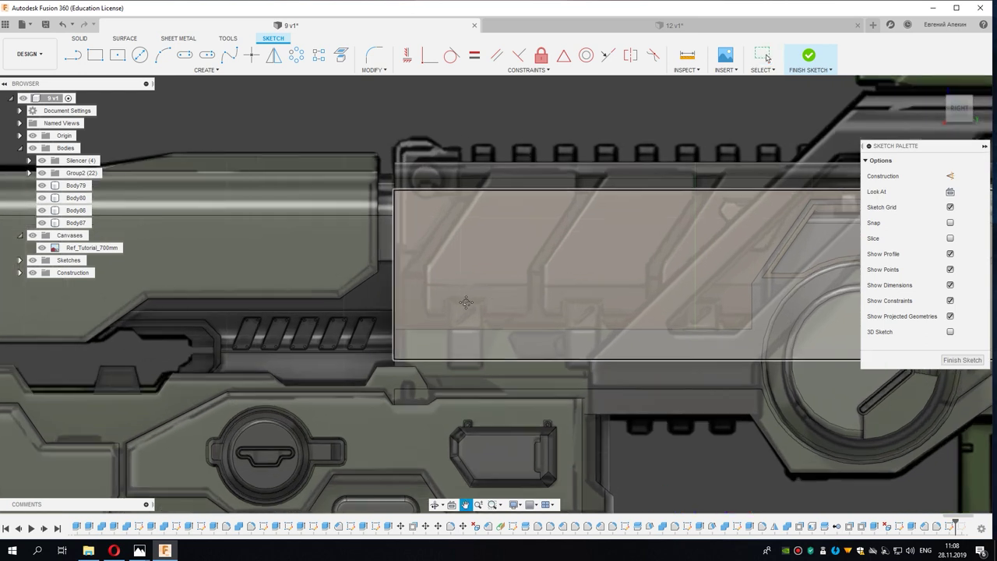
{"action": "middle_click_drag", "start_coordinate": [466, 312], "coordinate": [399, 304]}
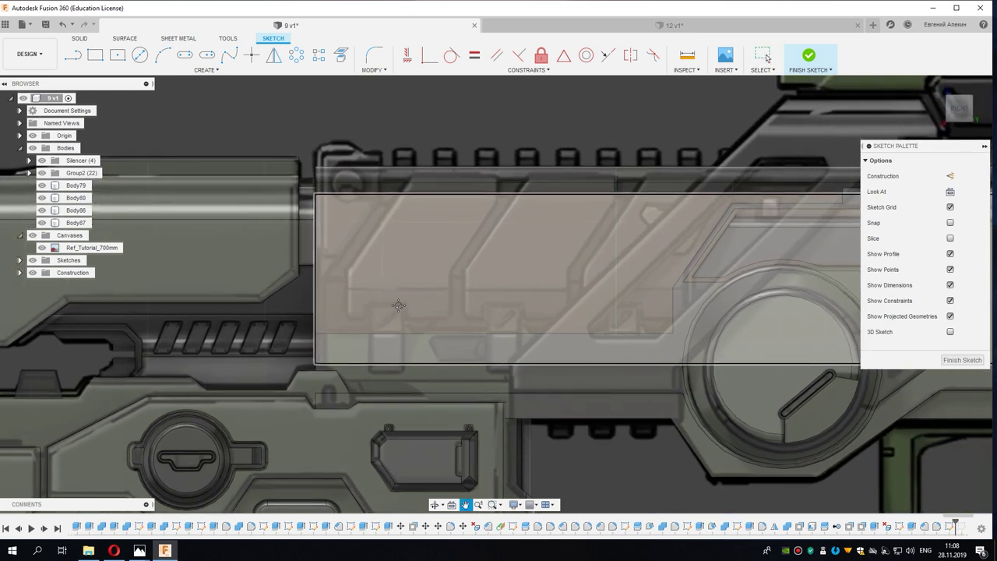
{"action": "key", "text": "l"}
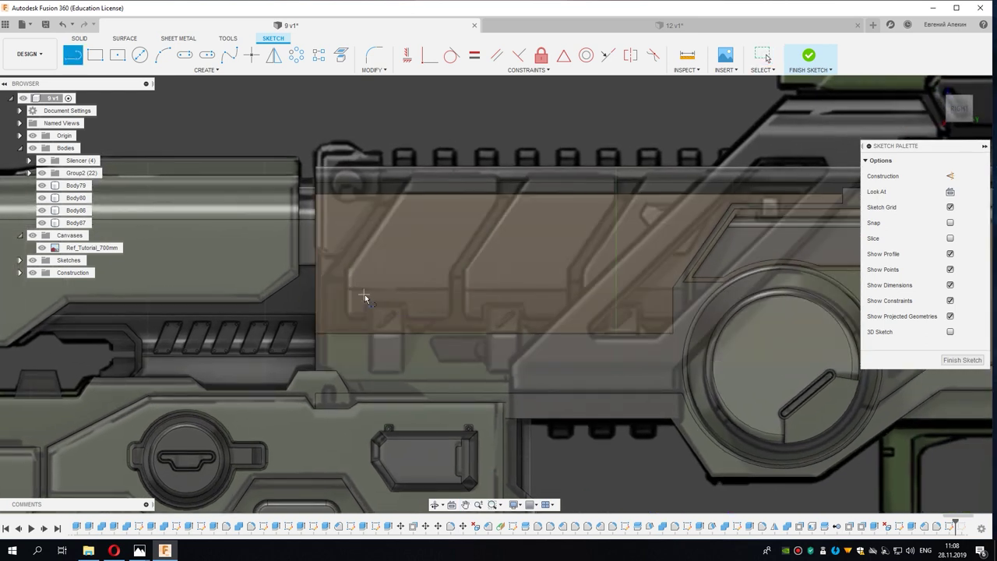
{"action": "scroll", "coordinate": [364, 294], "scroll_direction": "up", "scroll_amount": 1}
{"action": "scroll", "coordinate": [450, 308], "scroll_direction": "up", "scroll_amount": 1}
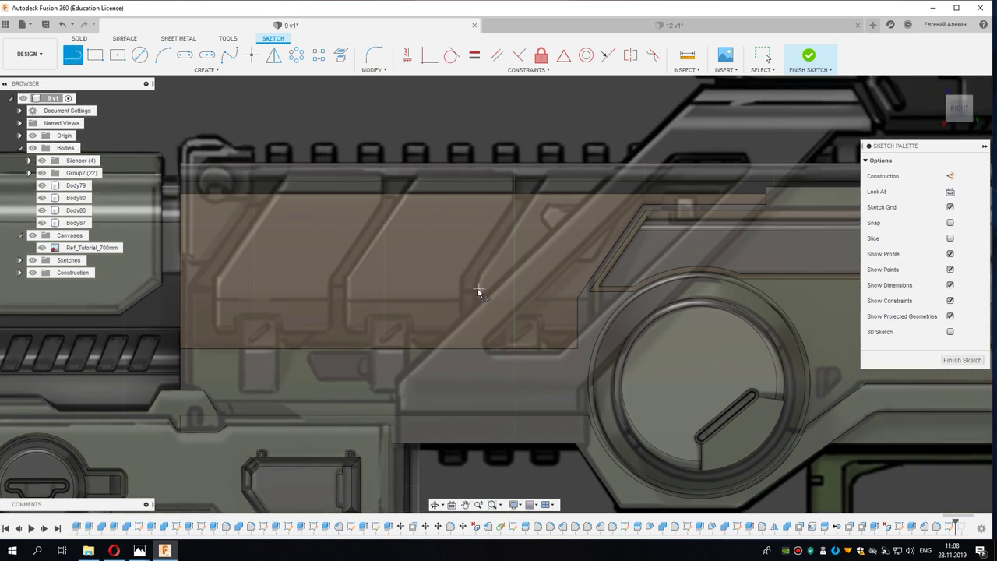
{"action": "left_click", "coordinate": [477, 290]}
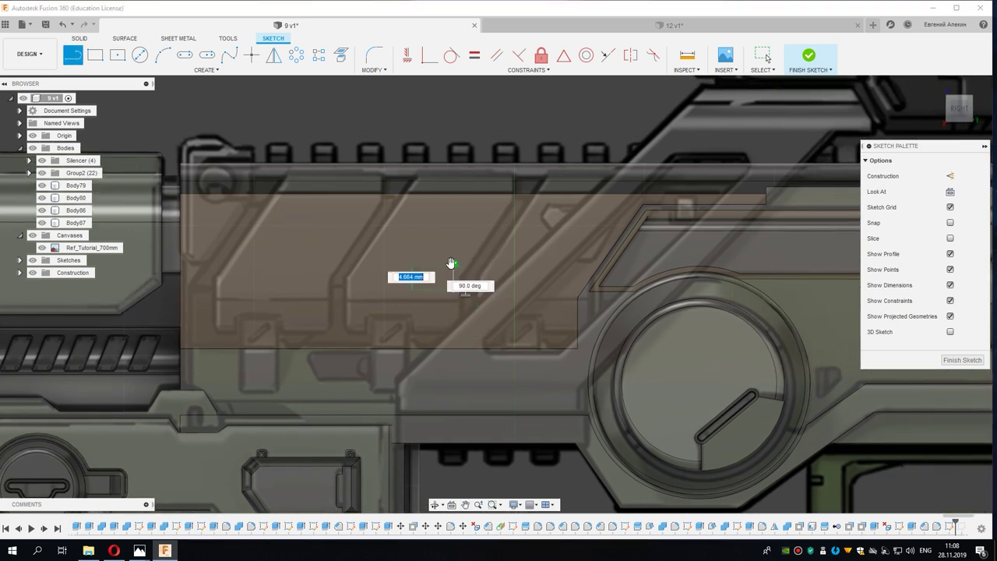
{"action": "left_click", "coordinate": [788, 68]}
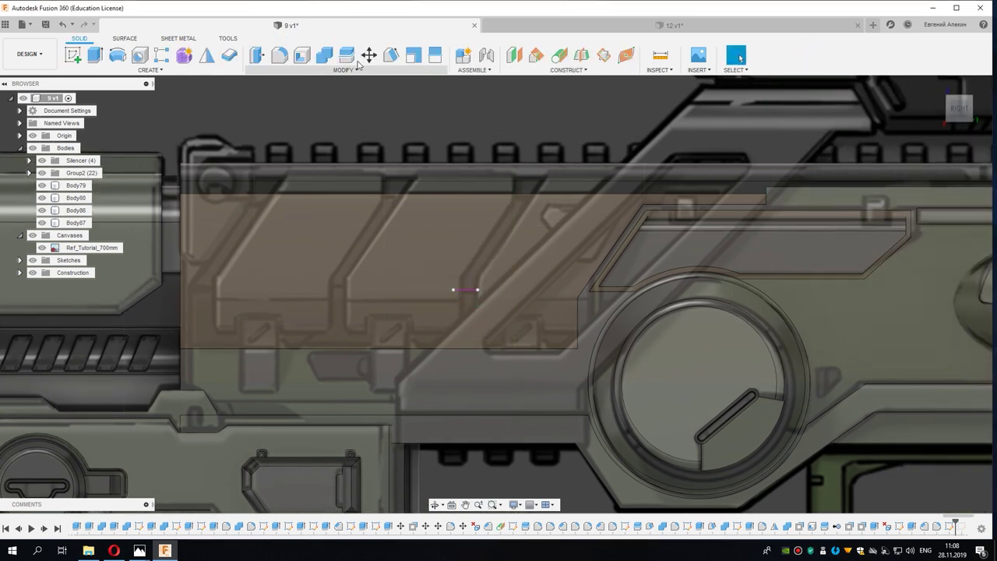
{"action": "left_click", "coordinate": [346, 54]}
Step: Split Body87 into two bodies using the sketch line as the cutting tool
{"action": "left_click", "coordinate": [383, 181]}
{"action": "left_click", "coordinate": [948, 176]}
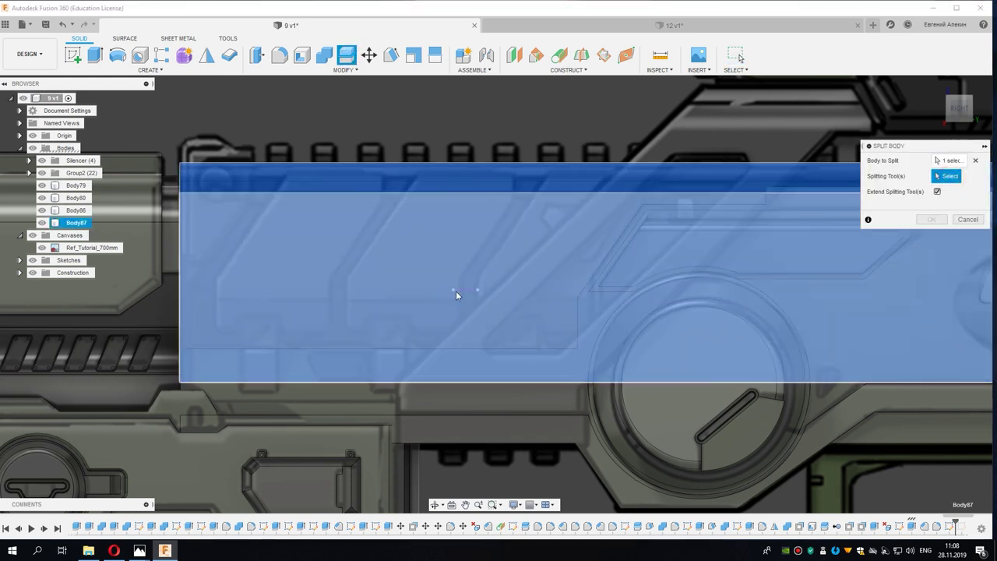
{"action": "left_click", "coordinate": [463, 289]}
{"action": "left_click", "coordinate": [932, 219]}
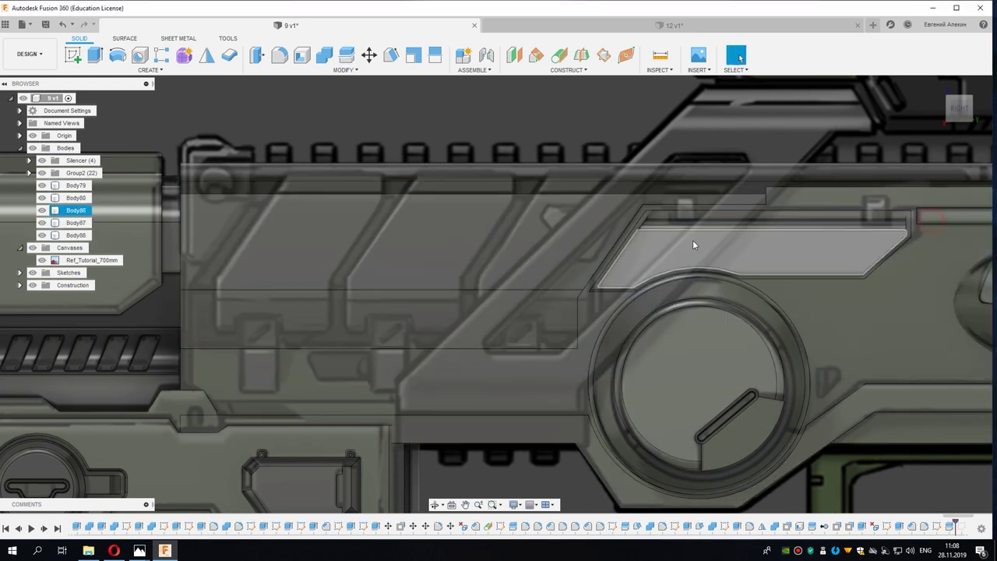
{"action": "scroll", "coordinate": [475, 229], "scroll_direction": "down", "scroll_amount": 3}
{"action": "scroll", "coordinate": [475, 229], "scroll_direction": "down", "scroll_amount": 3}
Step: Hide the Ref_Tutorial_700mm canvas and orbit to inspect Body87's extent
{"action": "left_click", "coordinate": [42, 260]}
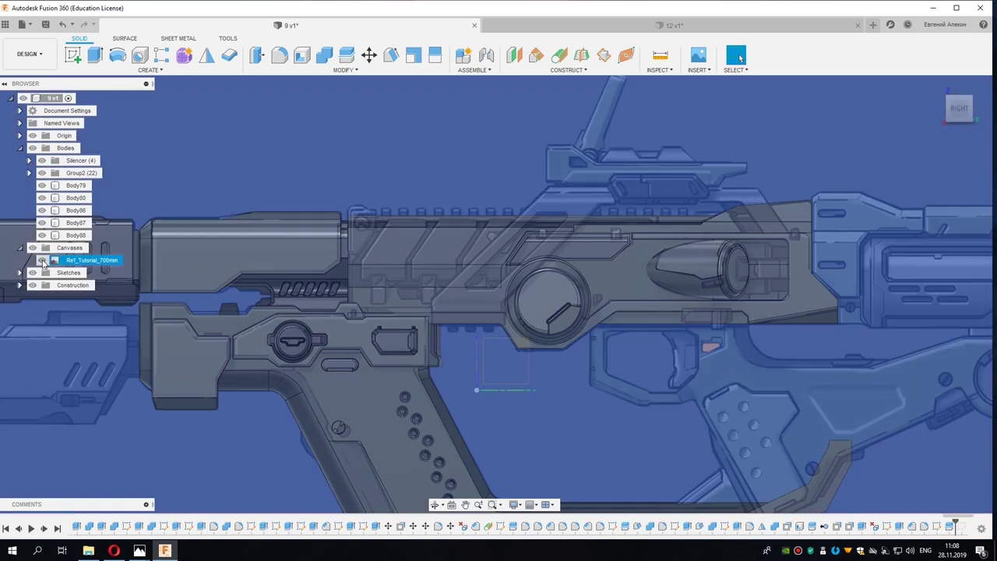
{"action": "middle_click_drag", "start_coordinate": [358, 300], "coordinate": [383, 305], "text": "shift"}
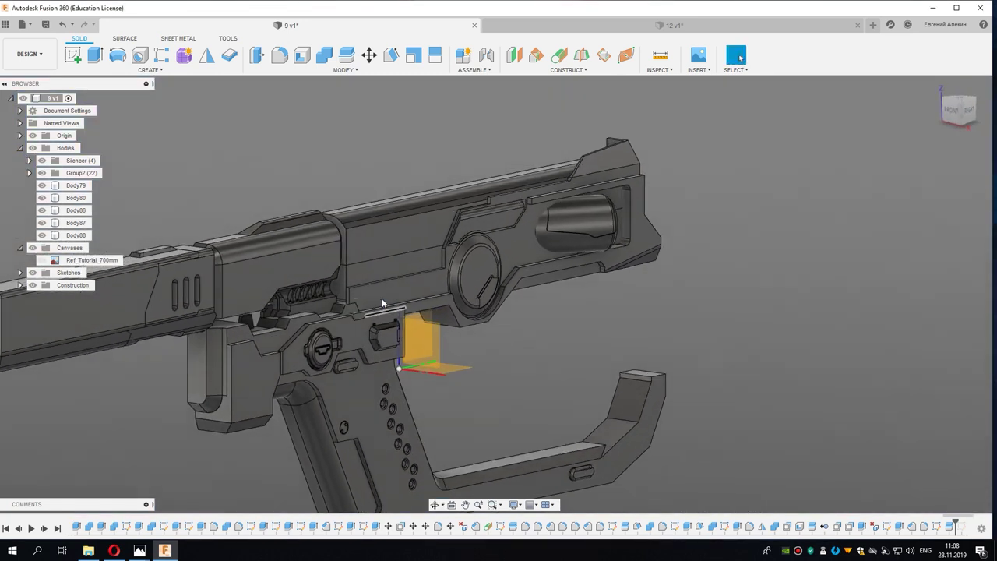
{"action": "scroll", "coordinate": [354, 280], "scroll_direction": "up", "scroll_amount": 3}
{"action": "left_click", "coordinate": [354, 280]}
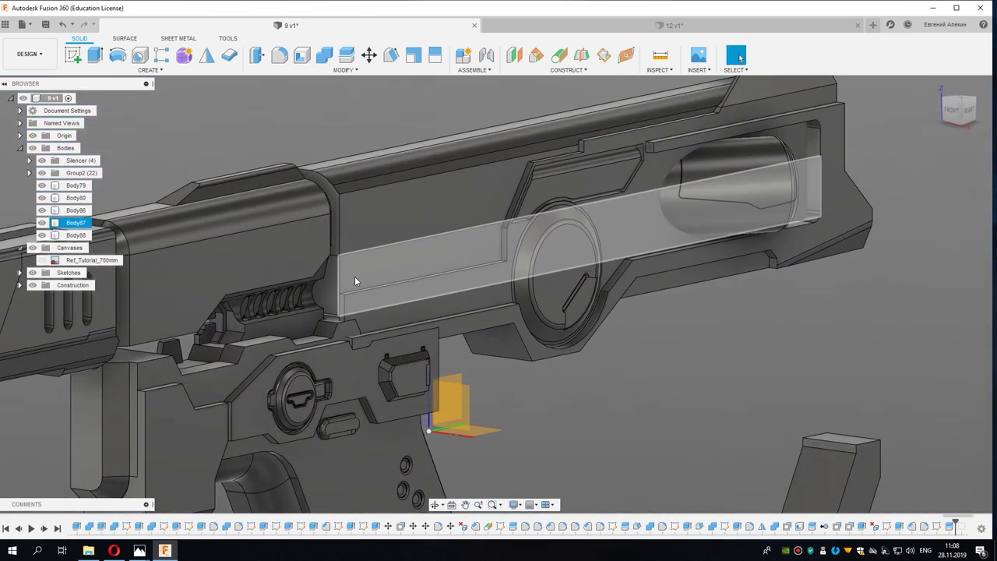
{"action": "key", "text": "Escape"}
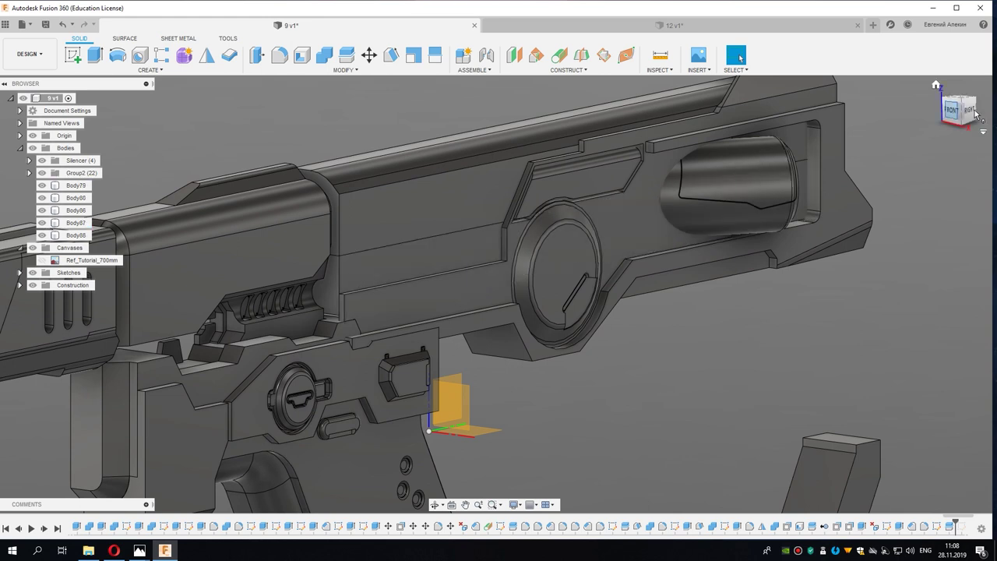
Step: Compare against the canvas from the RIGHT view, hide it again, and orbit back to perspective
{"action": "left_click", "coordinate": [970, 111]}
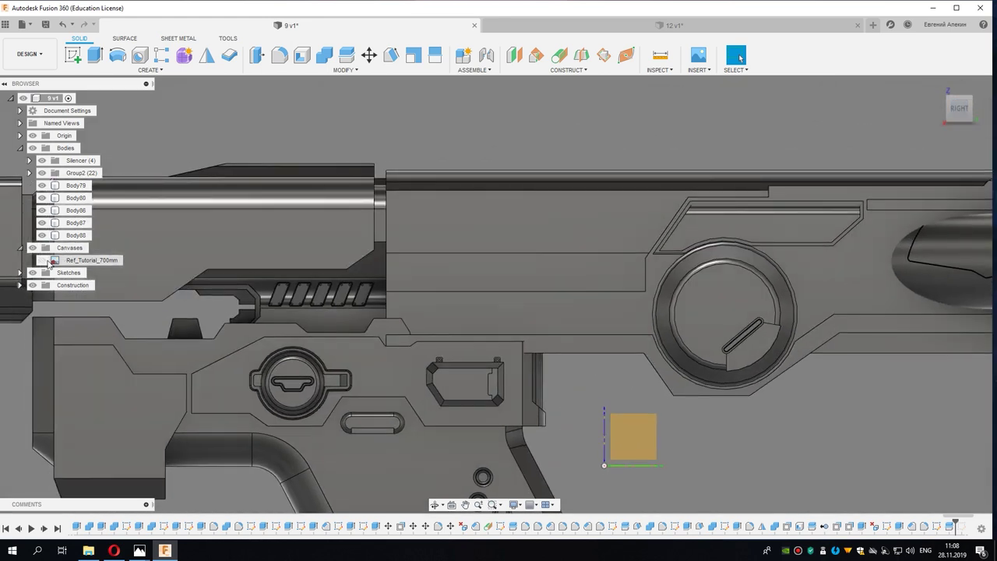
{"action": "left_click", "coordinate": [42, 261]}
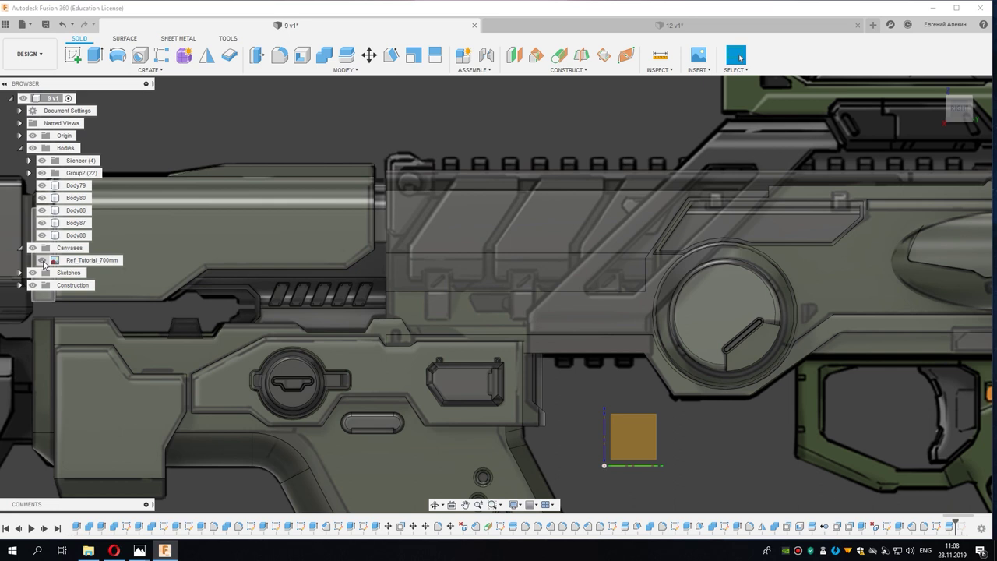
{"action": "left_click", "coordinate": [42, 261]}
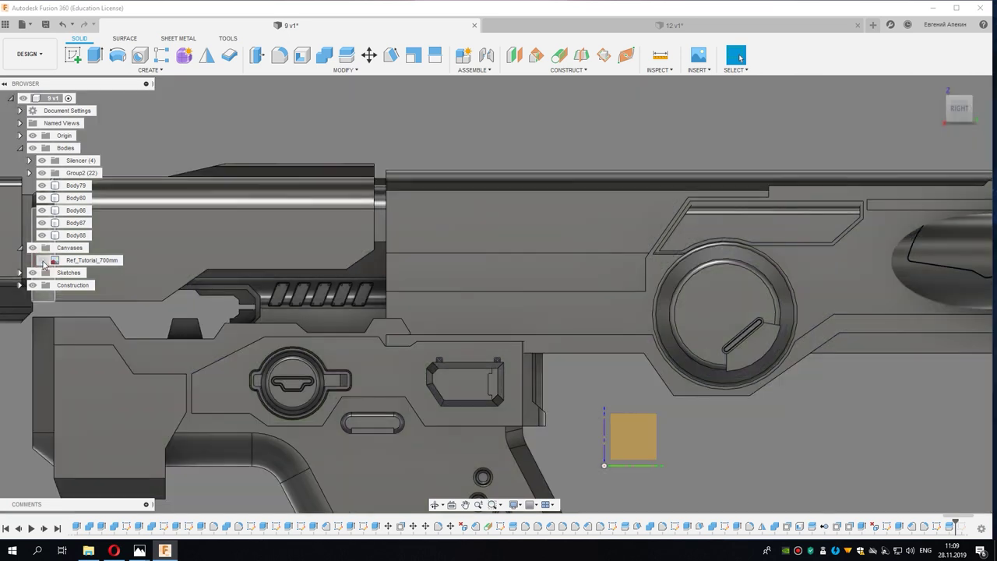
{"action": "left_click", "coordinate": [434, 289]}
{"action": "mouse_move", "coordinate": [435, 289]}
{"action": "middle_mouse_down", "text": "shift"}
{"action": "mouse_move", "coordinate": [535, 298]}
{"action": "mouse_move", "coordinate": [461, 287]}
{"action": "mouse_move", "coordinate": [489, 279]}
{"action": "middle_mouse_up", "text": "shift"}
{"action": "left_click", "coordinate": [206, 93]}
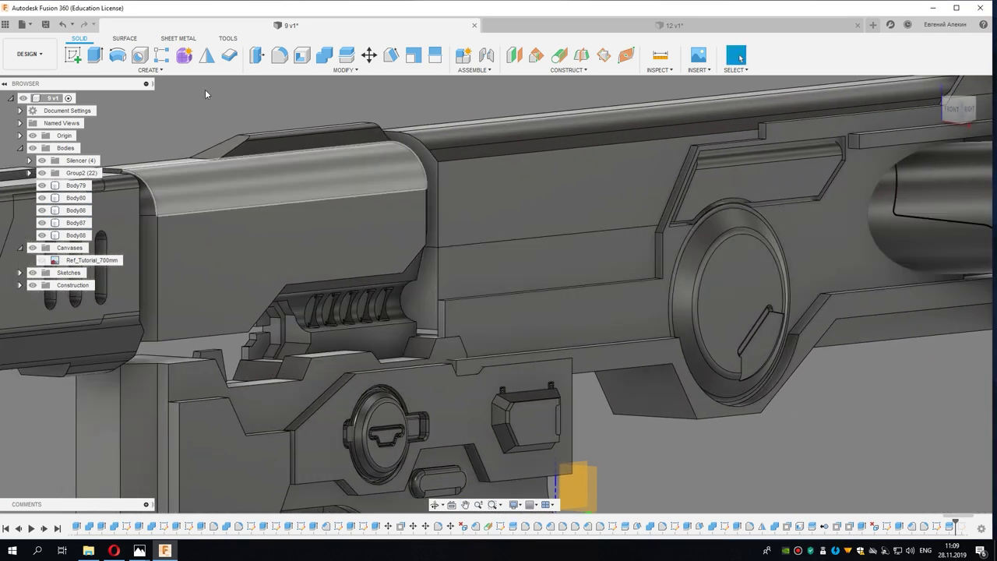
Step: Split the upper receiver block with the thin bar as the splitting tool, creating Body89
{"action": "left_click", "coordinate": [349, 60]}
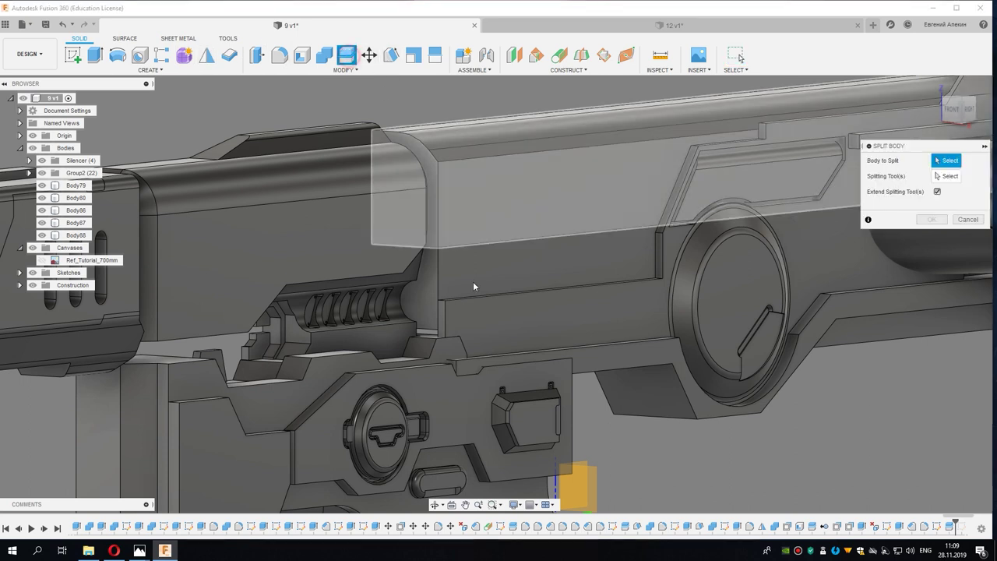
{"action": "left_click", "coordinate": [471, 282]}
{"action": "scroll", "coordinate": [465, 297], "scroll_direction": "up", "scroll_amount": 3}
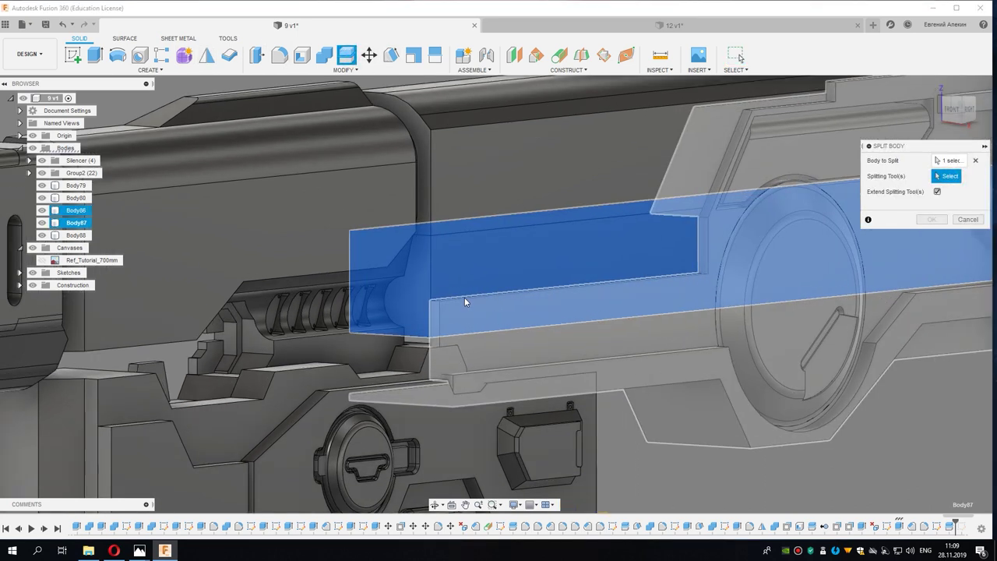
{"action": "scroll", "coordinate": [461, 296], "scroll_direction": "up", "scroll_amount": 2}
{"action": "mouse_move", "coordinate": [462, 297]}
{"action": "middle_mouse_down", "text": "shift"}
{"action": "mouse_move", "coordinate": [462, 309]}
{"action": "mouse_move", "coordinate": [430, 302]}
{"action": "middle_mouse_up", "text": "shift"}
{"action": "scroll", "coordinate": [430, 303], "scroll_direction": "up", "scroll_amount": 2}
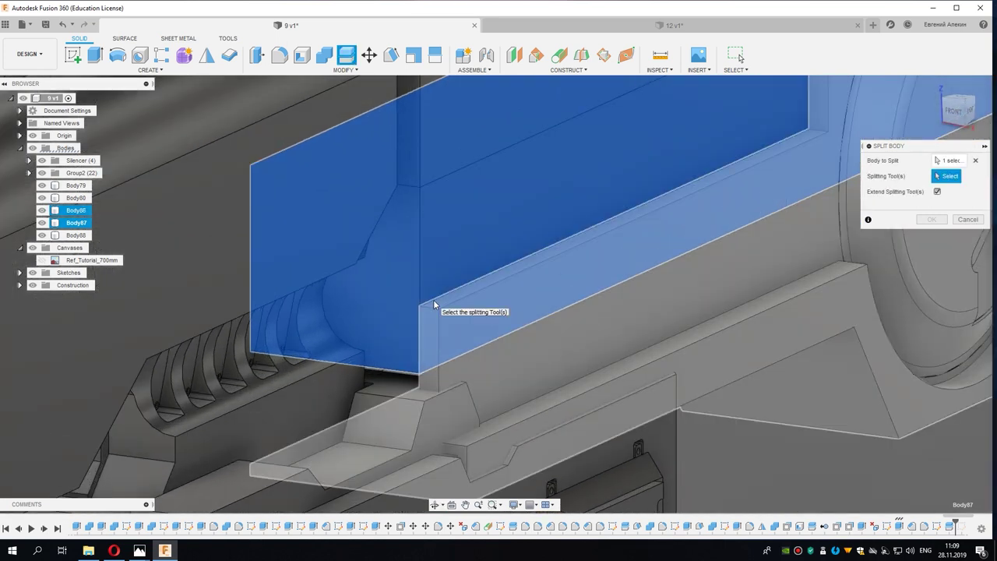
{"action": "left_click", "coordinate": [574, 242]}
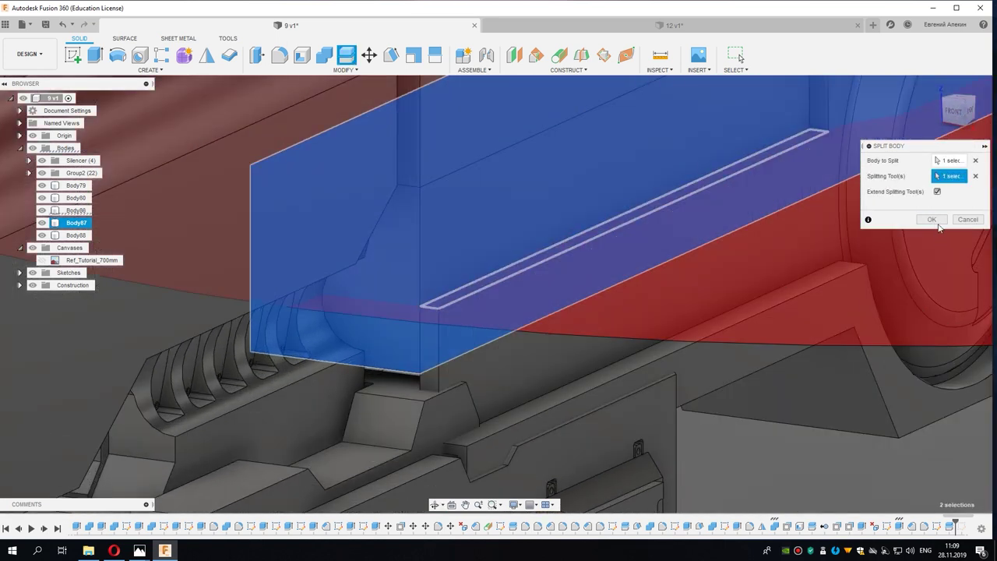
{"action": "key", "text": "Return"}
Step: Press Pull the thin strip's top face to offset it 1.584 mm
{"action": "mouse_move", "coordinate": [627, 293]}
{"action": "middle_mouse_down", "text": "shift"}
{"action": "mouse_move", "coordinate": [389, 308]}
{"action": "mouse_move", "coordinate": [407, 306]}
{"action": "mouse_move", "coordinate": [364, 404]}
{"action": "mouse_move", "coordinate": [866, 244]}
{"action": "middle_mouse_up", "text": "shift"}
{"action": "scroll", "coordinate": [390, 308], "scroll_direction": "up", "scroll_amount": 3}
{"action": "left_click", "coordinate": [406, 309]}
{"action": "right_click", "coordinate": [407, 309]}
{"action": "left_click", "coordinate": [440, 300]}
{"action": "key", "text": "Return"}
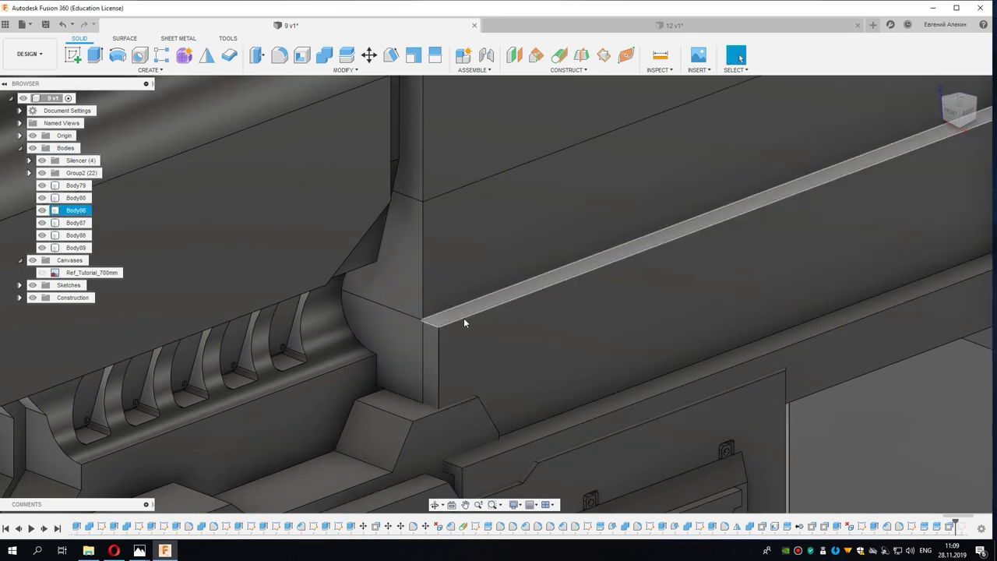
{"action": "scroll", "coordinate": [464, 318], "scroll_direction": "down", "scroll_amount": 3}
{"action": "mouse_move", "coordinate": [463, 318]}
{"action": "middle_mouse_down", "text": "shift"}
{"action": "mouse_move", "coordinate": [490, 339]}
{"action": "mouse_move", "coordinate": [472, 207]}
{"action": "middle_mouse_up", "text": "shift"}
{"action": "key", "text": "Escape"}
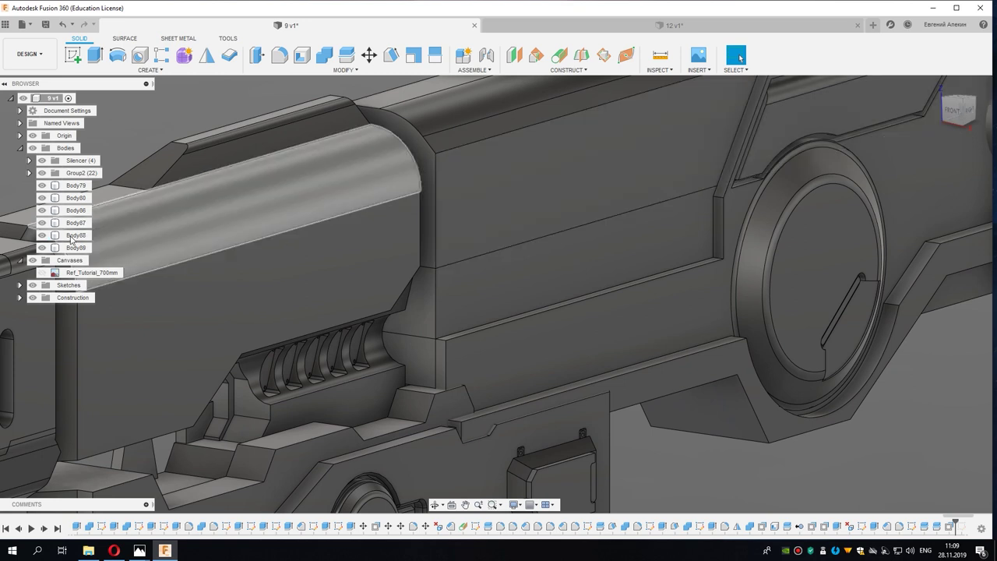
Step: Hide Body88 and set up a draft on Body89, picking the reference plane and face
{"action": "left_click", "coordinate": [42, 235]}
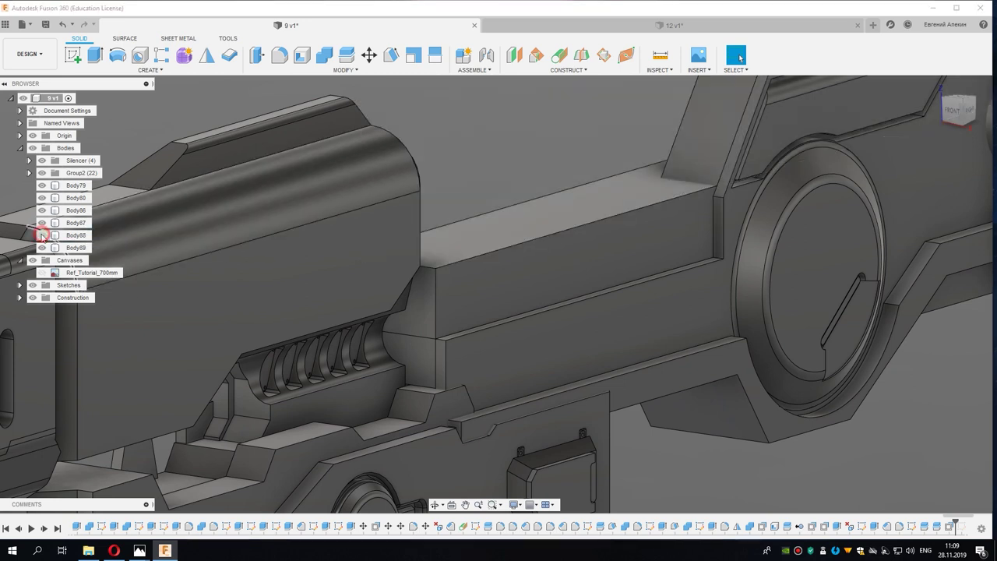
{"action": "left_click", "coordinate": [391, 55]}
{"action": "left_click", "coordinate": [494, 231]}
{"action": "left_click", "coordinate": [498, 205]}
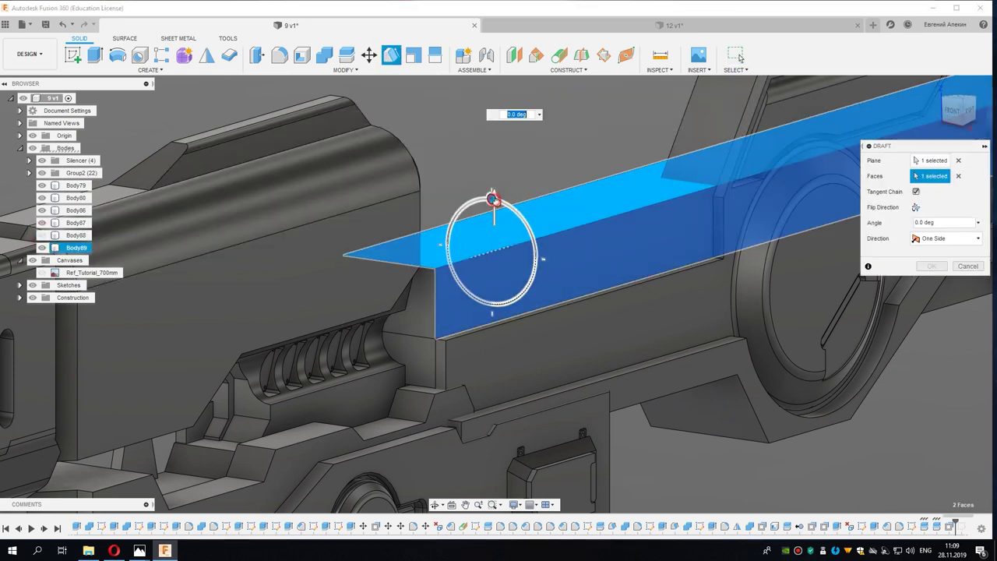
{"action": "middle_click_drag", "start_coordinate": [502, 216], "coordinate": [485, 254], "text": "shift"}
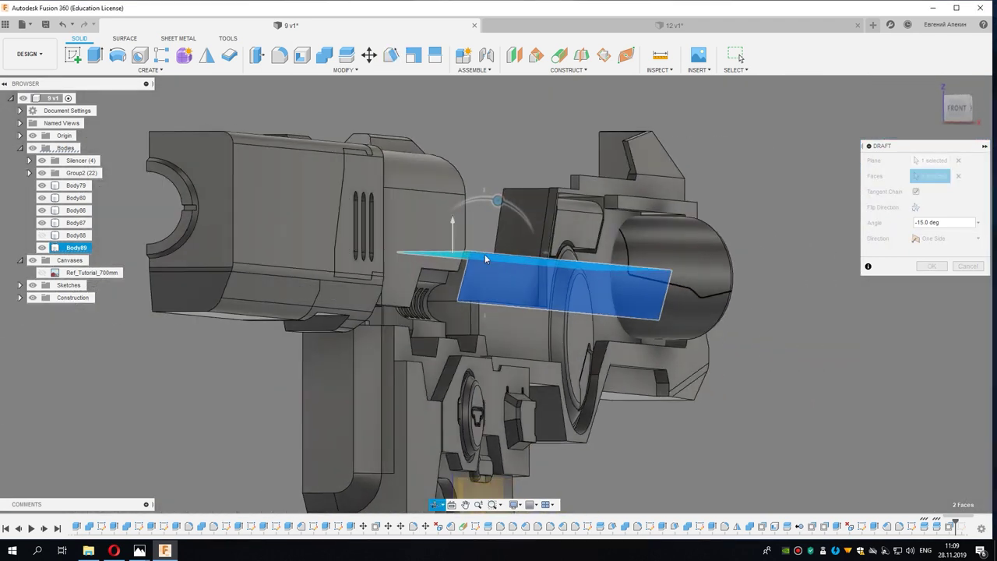
{"action": "left_click", "coordinate": [958, 108]}
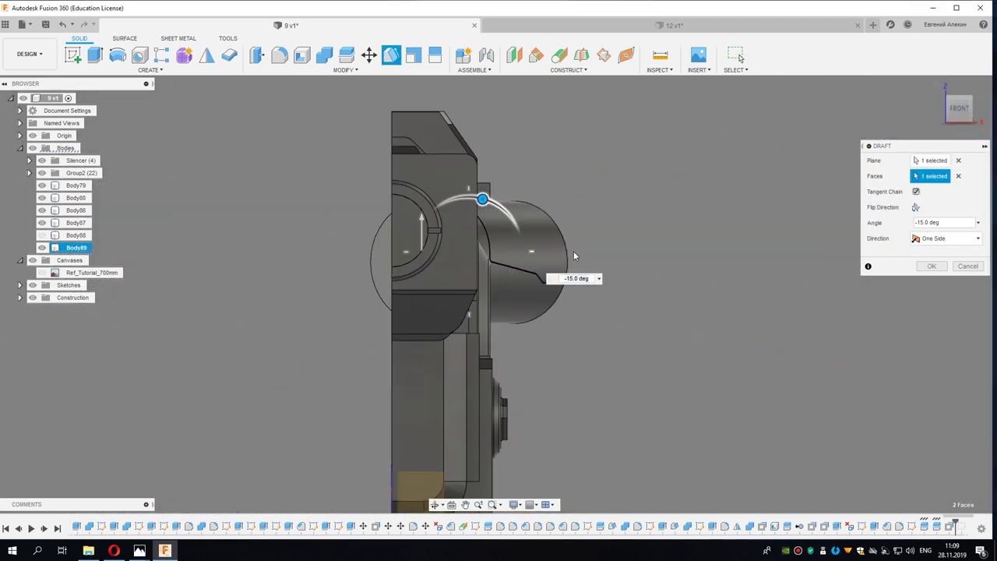
Step: Hide the Silencer and Group2 to check the face, then apply the -15° draft
{"action": "left_click", "coordinate": [43, 161]}
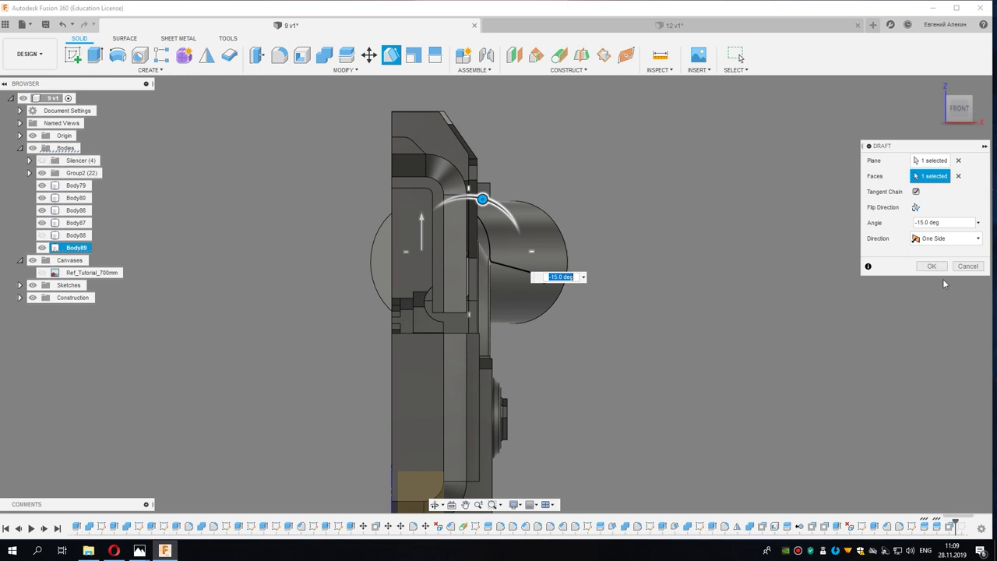
{"action": "left_click", "coordinate": [42, 173]}
{"action": "middle_click_drag", "start_coordinate": [345, 287], "coordinate": [359, 296], "text": "shift"}
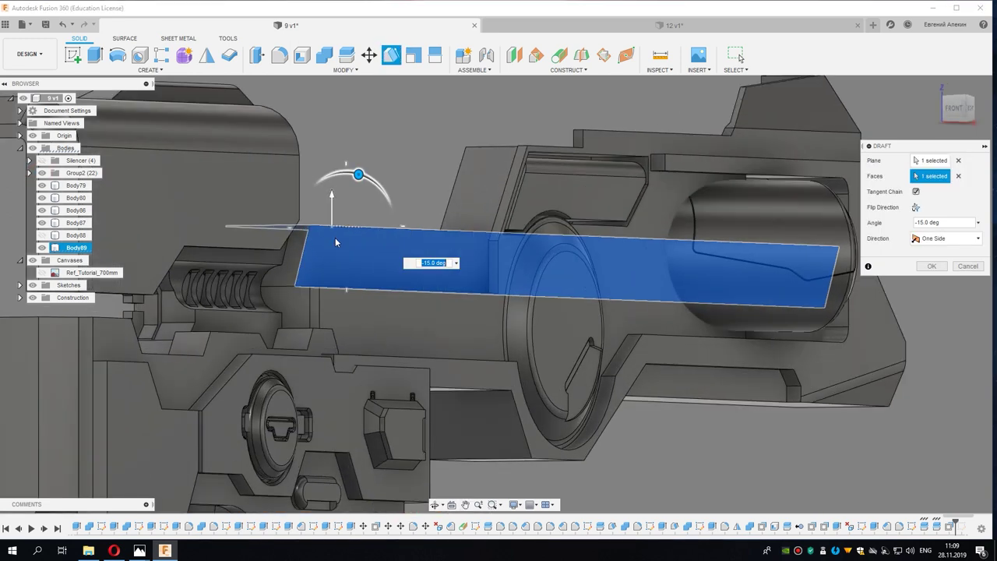
{"action": "middle_click_drag", "start_coordinate": [335, 238], "coordinate": [257, 241], "text": "shift"}
{"action": "mouse_move", "coordinate": [376, 191]}
{"action": "middle_mouse_down", "text": "shift"}
{"action": "mouse_move", "coordinate": [362, 209]}
{"action": "mouse_move", "coordinate": [374, 212]}
{"action": "middle_mouse_up", "text": "shift"}
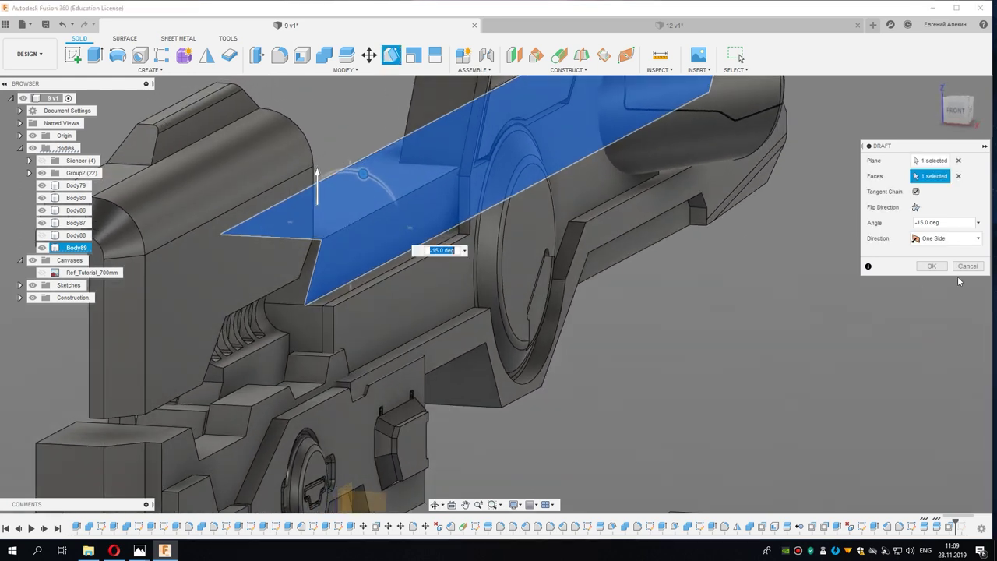
{"action": "left_click", "coordinate": [940, 267]}
{"action": "mouse_move", "coordinate": [416, 338]}
{"action": "middle_mouse_down", "text": "shift"}
{"action": "mouse_move", "coordinate": [443, 293]}
{"action": "mouse_move", "coordinate": [389, 294]}
{"action": "middle_mouse_up", "text": "shift"}
{"action": "scroll", "coordinate": [443, 293], "scroll_direction": "up", "scroll_amount": 3}
{"action": "scroll", "coordinate": [389, 287], "scroll_direction": "up", "scroll_amount": 3}
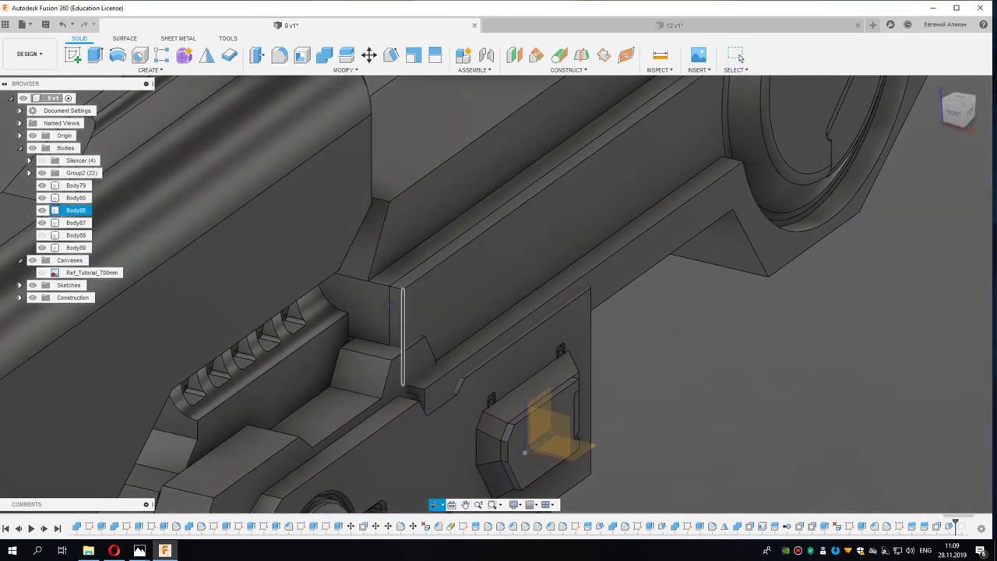
Step: Join the drafted block and Body87 into one body with Combine
{"action": "left_click", "coordinate": [324, 55]}
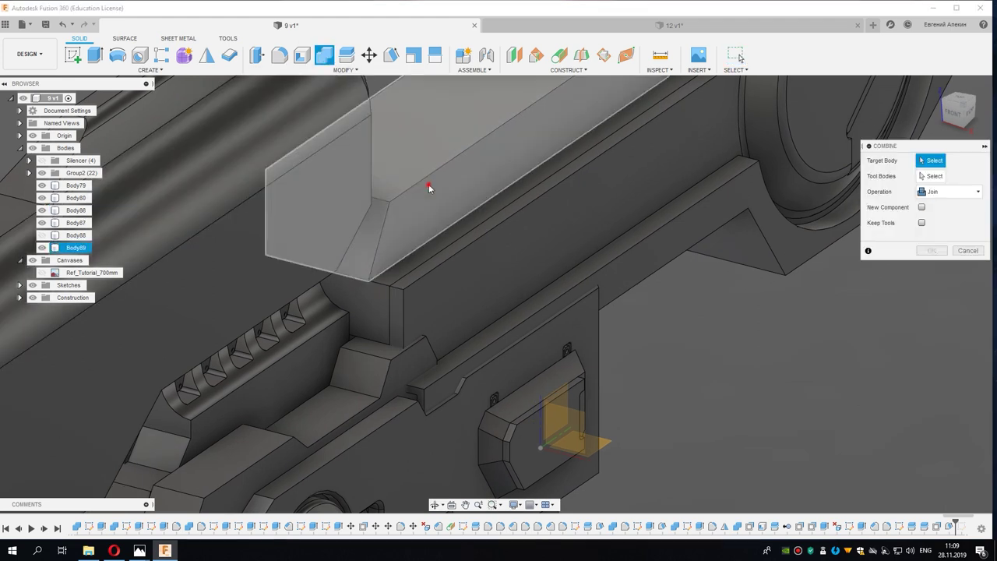
{"action": "left_click", "coordinate": [369, 302]}
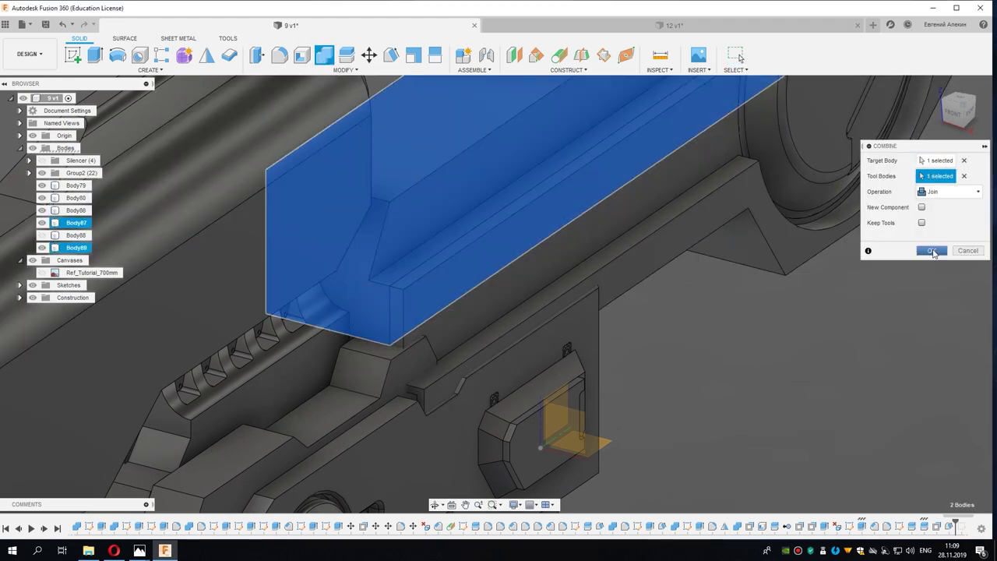
{"action": "left_click", "coordinate": [932, 251]}
{"action": "scroll", "coordinate": [383, 278], "scroll_direction": "up", "scroll_amount": 3}
Step: Extrude the strip face downward as a cut along the strip
{"action": "right_click", "coordinate": [382, 278]}
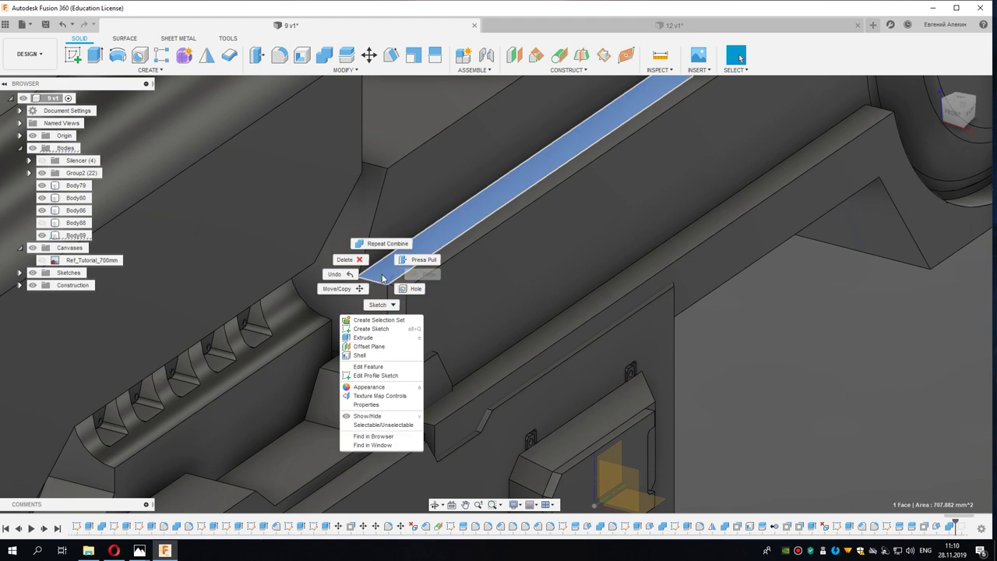
{"action": "left_click", "coordinate": [387, 337]}
{"action": "mouse_move", "coordinate": [382, 265]}
{"action": "left_mouse_down"}
{"action": "mouse_move", "coordinate": [370, 367]}
{"action": "mouse_move", "coordinate": [327, 371]}
{"action": "left_mouse_up"}
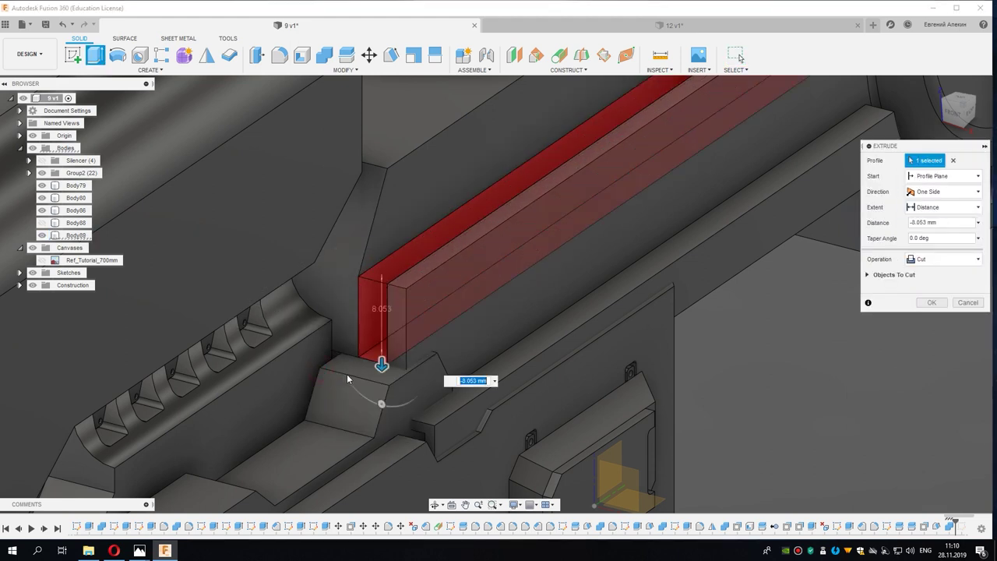
{"action": "left_click", "coordinate": [931, 302]}
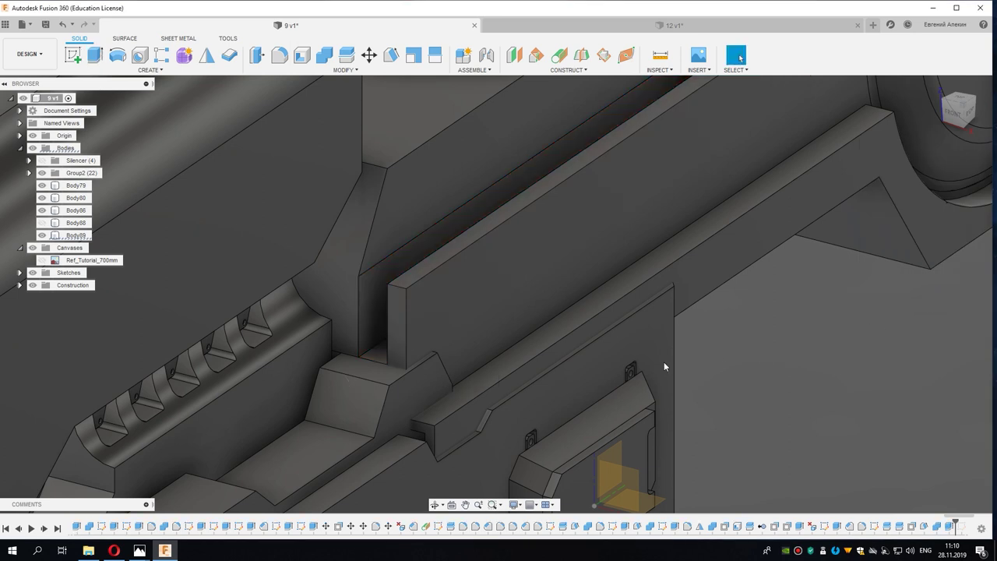
{"action": "scroll", "coordinate": [370, 369], "scroll_direction": "up", "scroll_amount": 2}
{"action": "scroll", "coordinate": [380, 348], "scroll_direction": "up", "scroll_amount": 1}
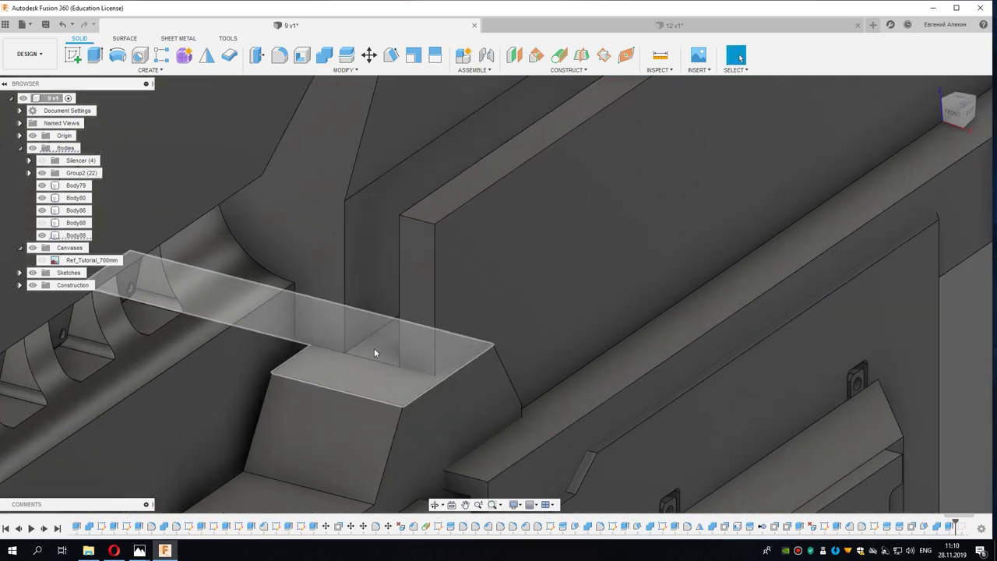
{"action": "middle_click_drag", "start_coordinate": [374, 347], "coordinate": [382, 355], "text": "shift"}
Step: Cut the strip's top face down to the lower block's top face, then hide Body89
{"action": "left_click", "coordinate": [382, 249]}
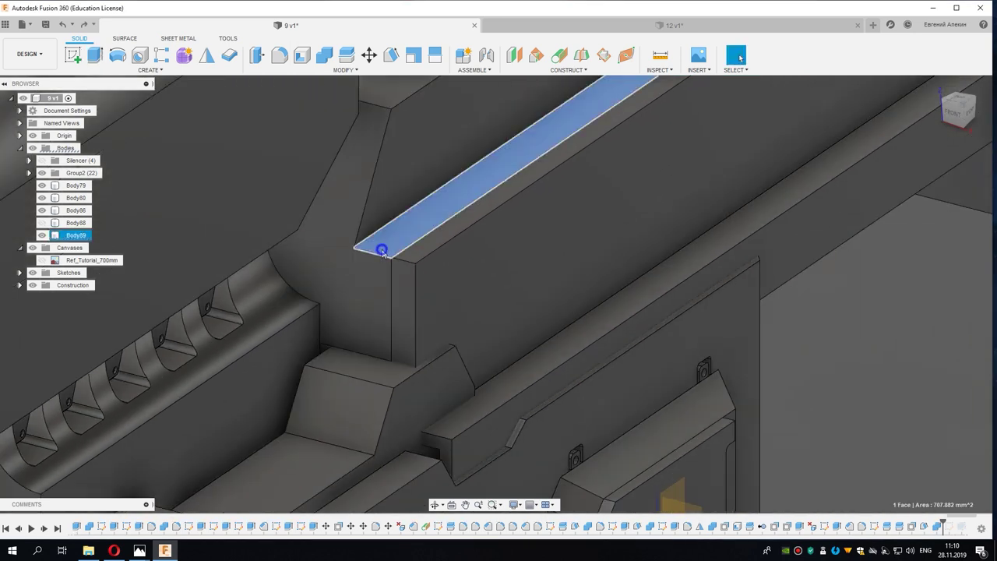
{"action": "right_click", "coordinate": [382, 249]}
{"action": "left_click", "coordinate": [378, 313]}
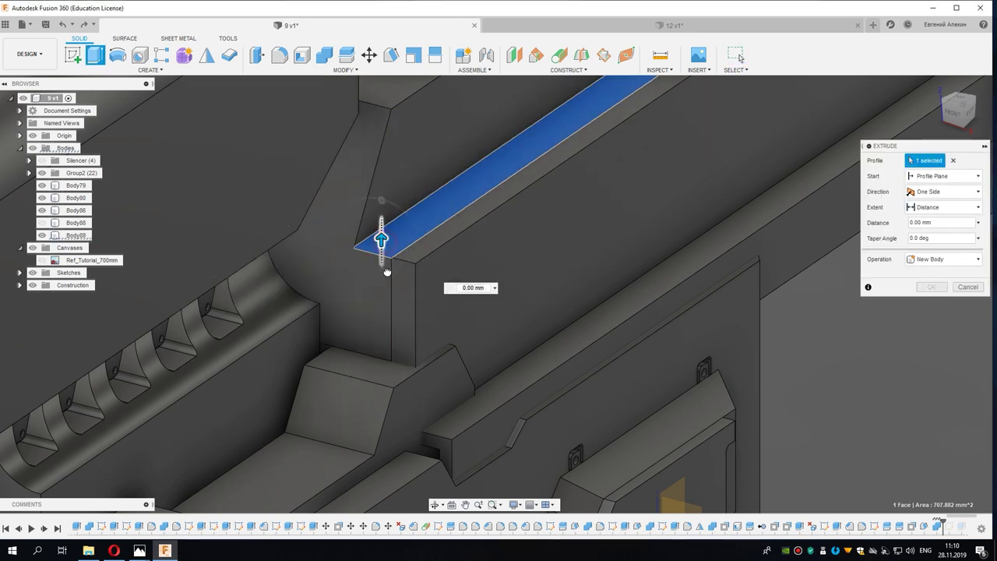
{"action": "left_click_drag", "start_coordinate": [387, 271], "coordinate": [387, 315]}
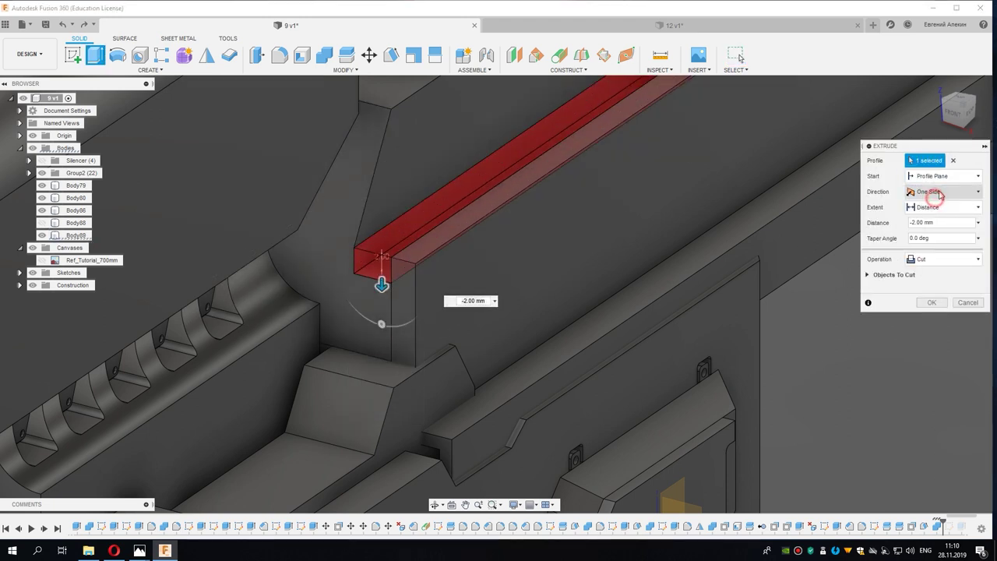
{"action": "left_click", "coordinate": [934, 233]}
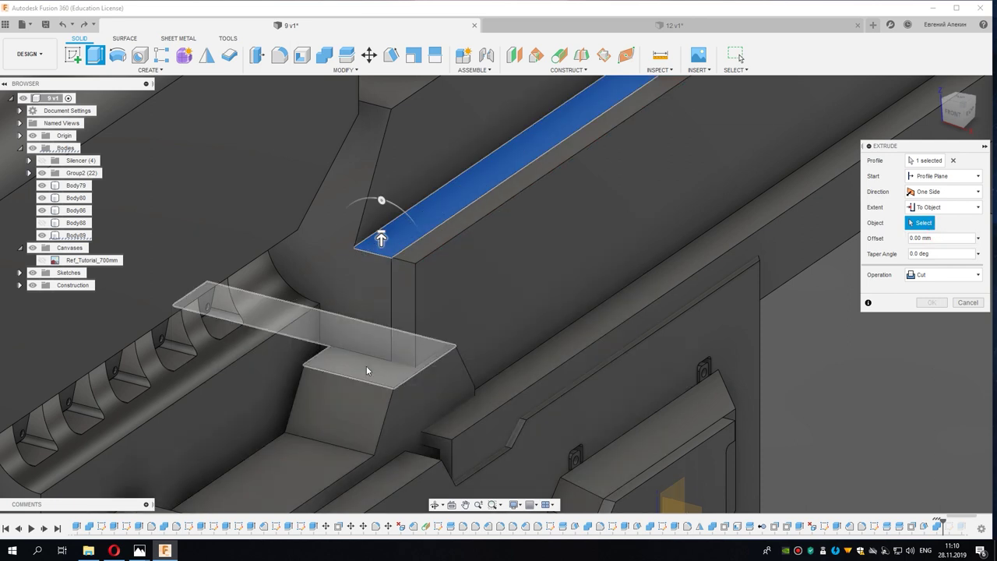
{"action": "left_click", "coordinate": [396, 372]}
{"action": "left_click", "coordinate": [927, 352]}
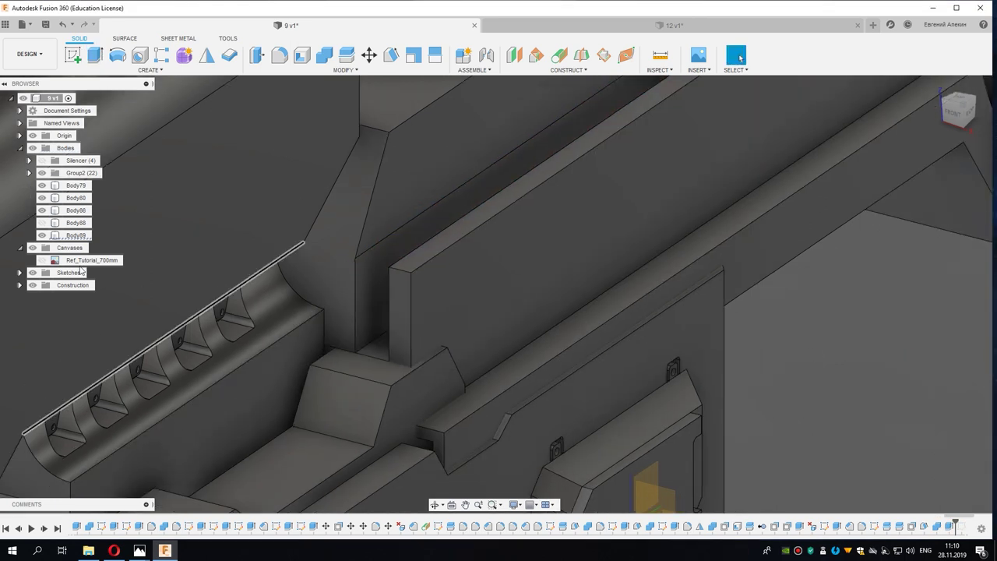
{"action": "left_click", "coordinate": [43, 238]}
{"action": "left_click", "coordinate": [43, 238]}
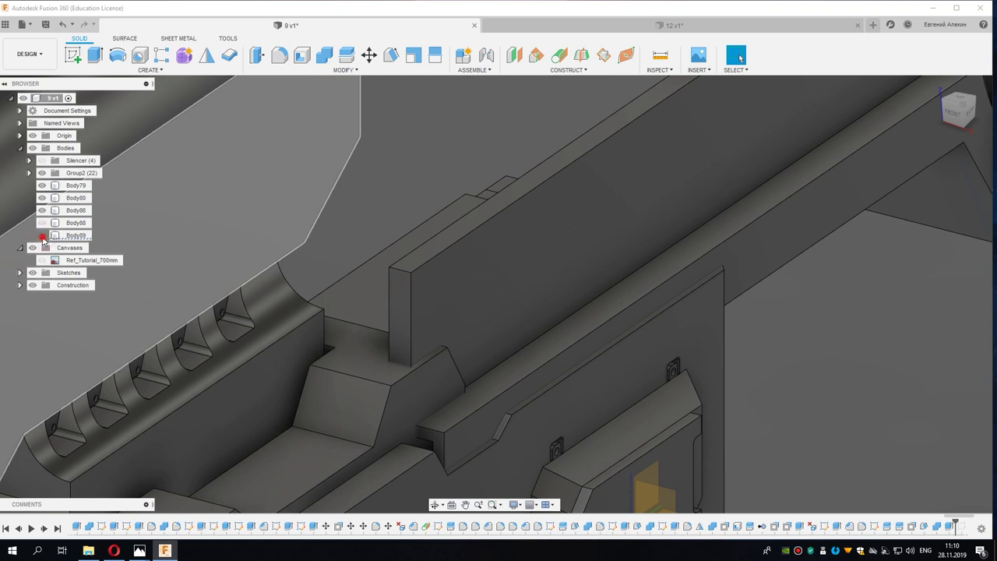
Step: Make Body89 visible again and isolate it
{"action": "scroll", "coordinate": [451, 349], "scroll_direction": "up", "scroll_amount": 3}
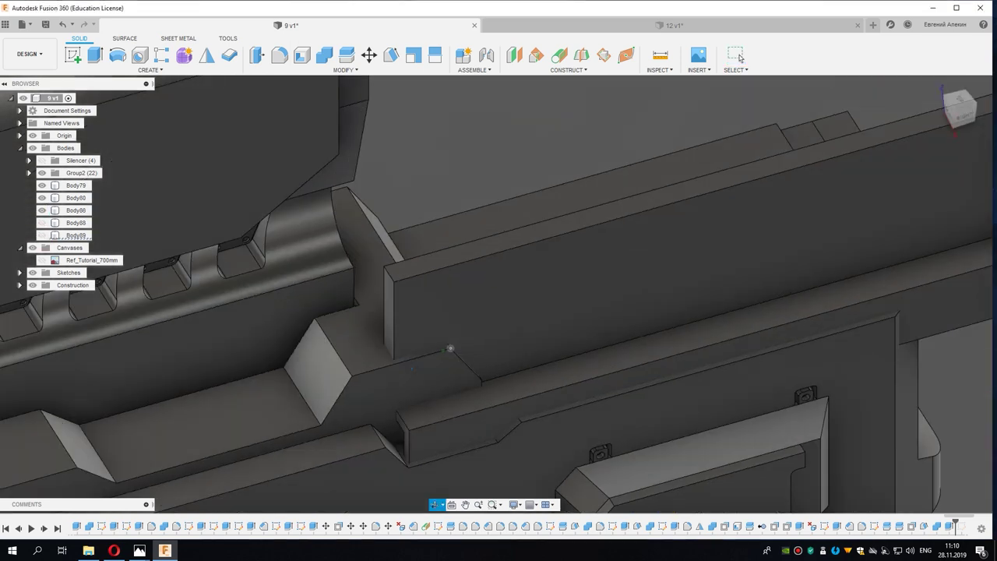
{"action": "mouse_move", "coordinate": [450, 348]}
{"action": "middle_mouse_down", "text": "shift"}
{"action": "mouse_move", "coordinate": [483, 366]}
{"action": "mouse_move", "coordinate": [421, 327]}
{"action": "middle_mouse_up", "text": "shift"}
{"action": "left_click", "coordinate": [43, 236]}
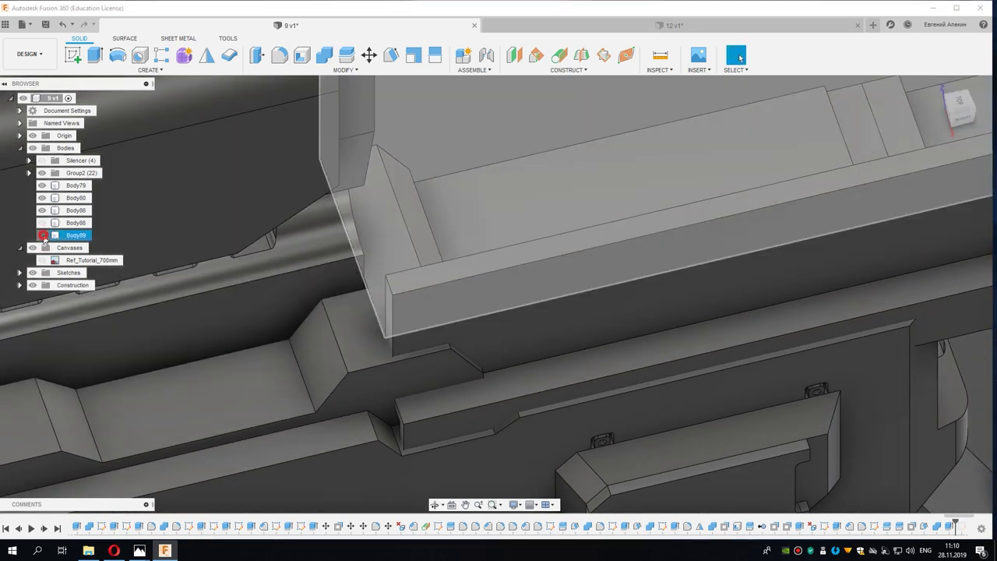
{"action": "left_click", "coordinate": [43, 236]}
{"action": "left_click", "coordinate": [420, 311]}
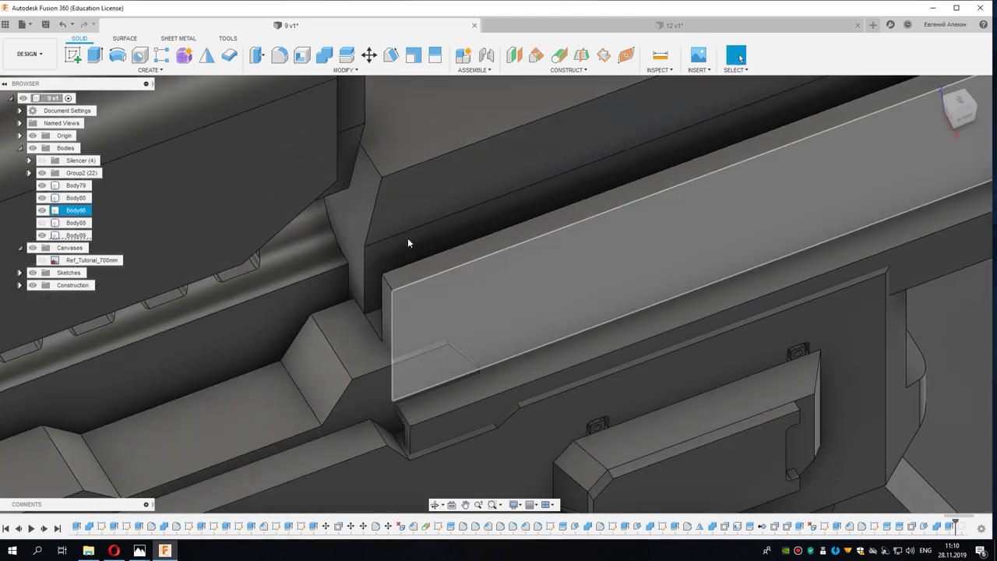
{"action": "left_click", "coordinate": [43, 236]}
{"action": "right_click", "coordinate": [76, 236]}
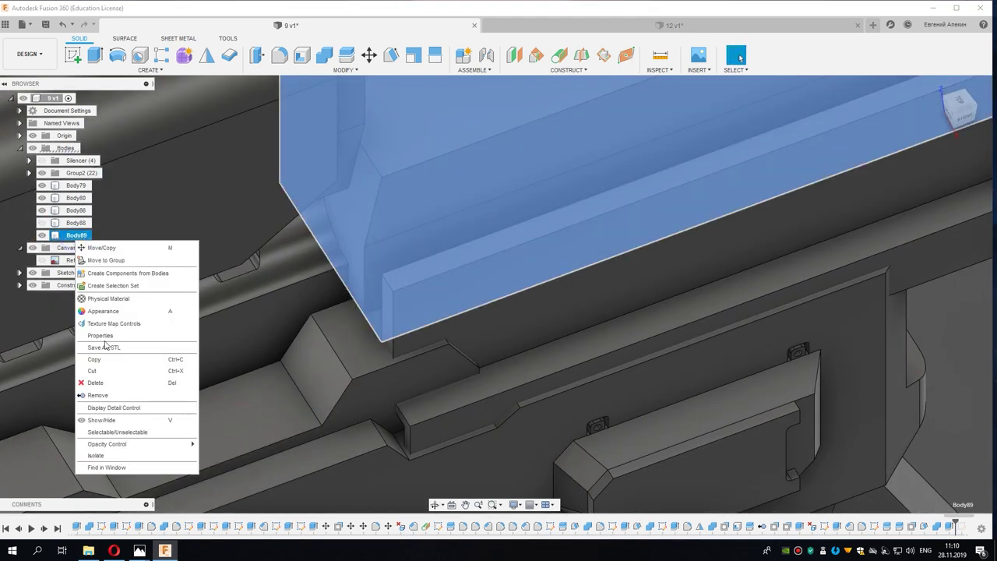
{"action": "left_click", "coordinate": [95, 455]}
Step: Extrude Body89's thin face -7 mm as a cut
{"action": "left_click", "coordinate": [455, 311]}
{"action": "right_click", "coordinate": [454, 312]}
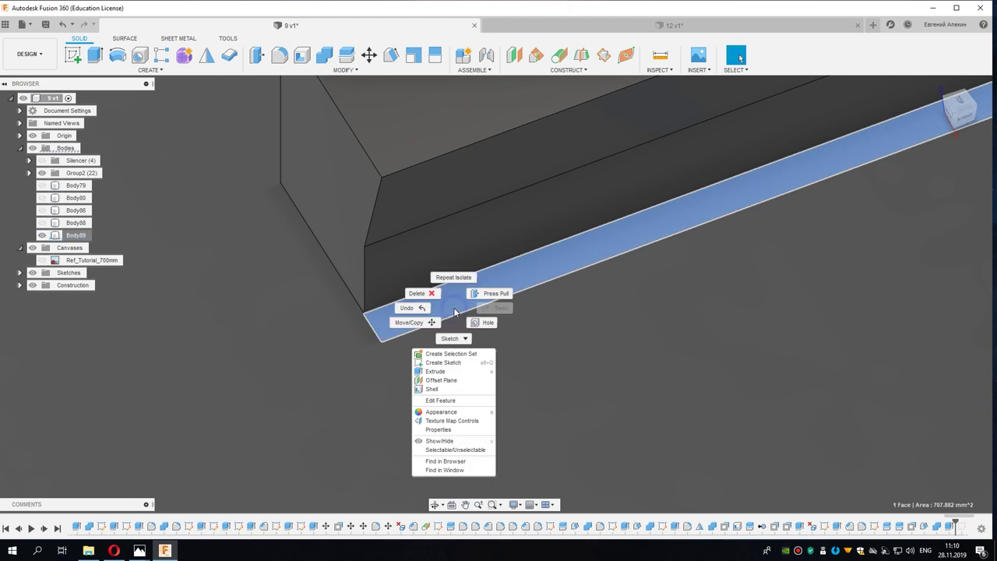
{"action": "left_click", "coordinate": [436, 372]}
{"action": "type", "text": "-7"}
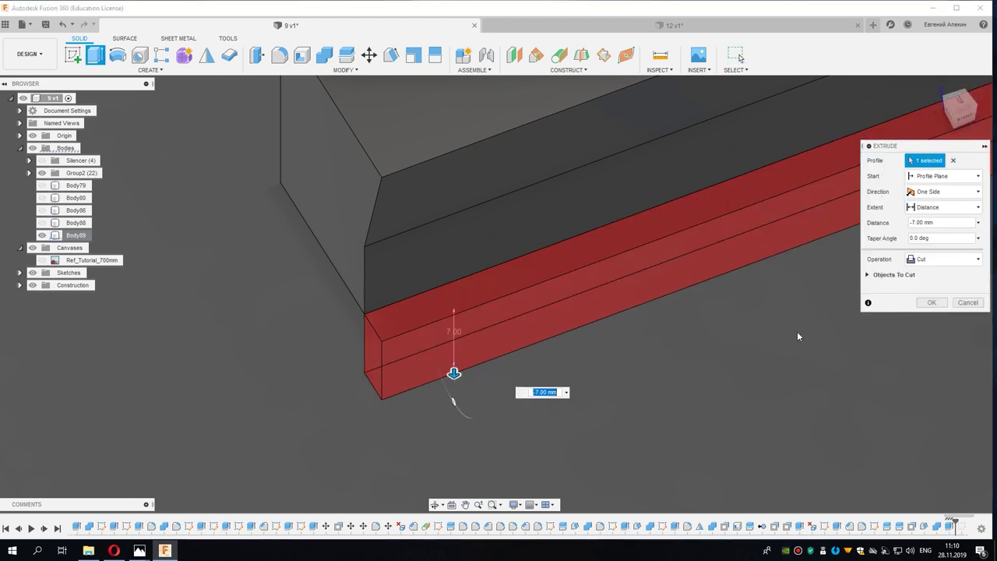
{"action": "left_click", "coordinate": [940, 305]}
Step: Show Body80, Body86, Body88 and Group2 again and unisolate all bodies
{"action": "left_click", "coordinate": [42, 223]}
{"action": "left_click", "coordinate": [42, 211]}
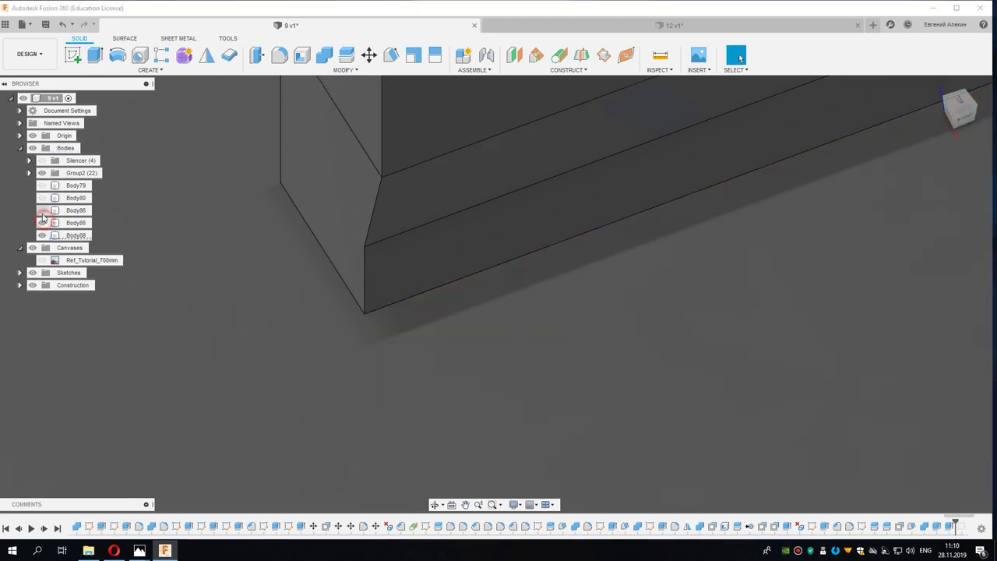
{"action": "left_click", "coordinate": [42, 197]}
{"action": "left_click", "coordinate": [42, 172]}
{"action": "scroll", "coordinate": [246, 345], "scroll_direction": "down", "scroll_amount": 2}
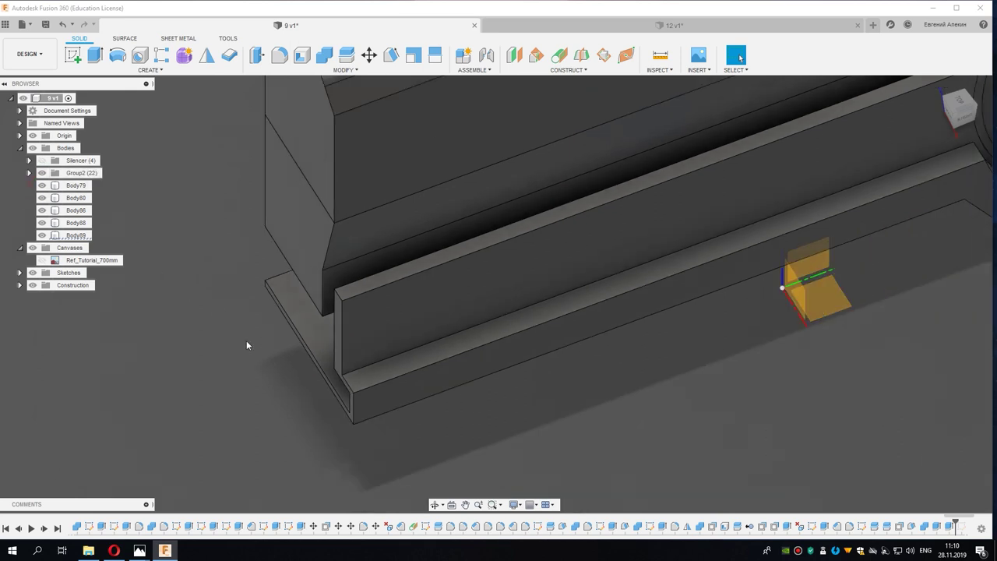
{"action": "right_click", "coordinate": [81, 236]}
{"action": "left_click", "coordinate": [108, 450]}
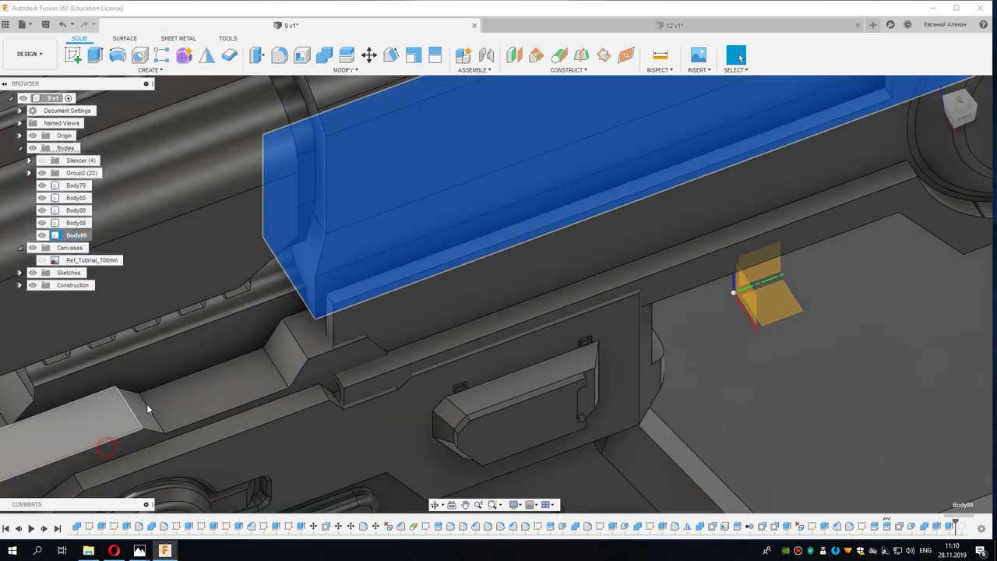
{"action": "scroll", "coordinate": [740, 350], "scroll_direction": "down", "scroll_amount": 3}
{"action": "key", "text": "Escape"}
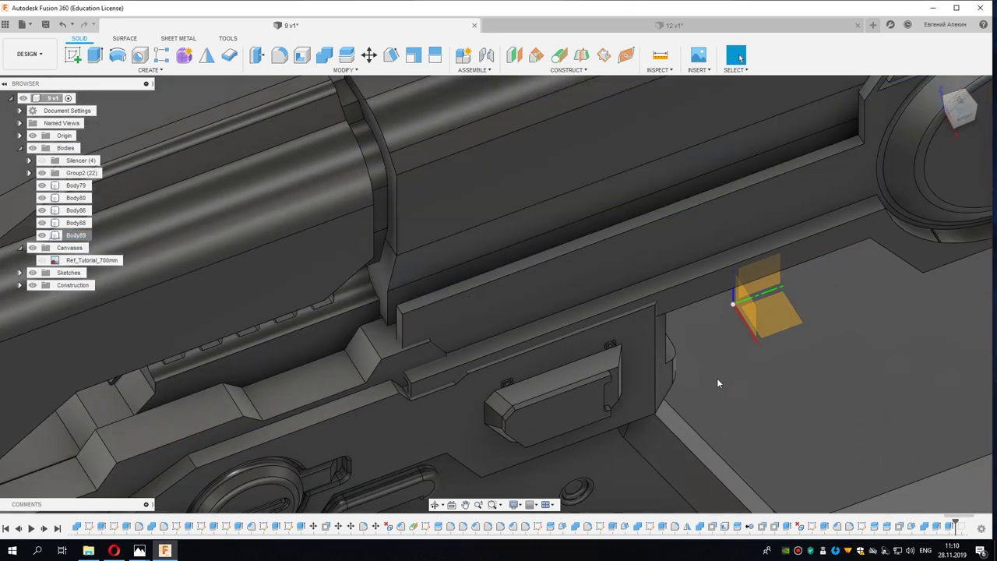
{"action": "scroll", "coordinate": [716, 378], "scroll_direction": "down", "scroll_amount": 2}
{"action": "middle_click_drag", "start_coordinate": [776, 388], "coordinate": [732, 382]}
{"action": "scroll", "coordinate": [733, 382], "scroll_direction": "down", "scroll_amount": 3}
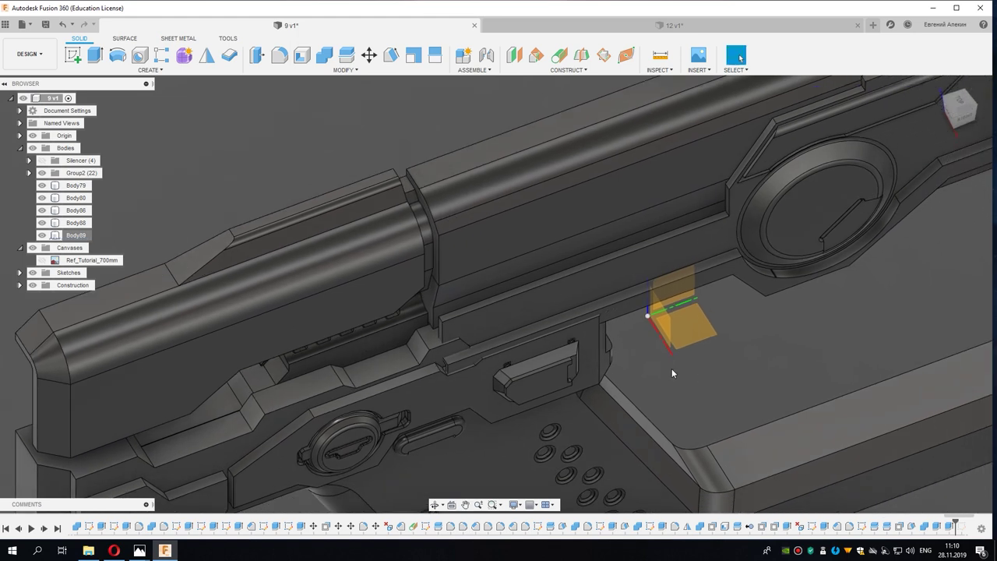
{"action": "mouse_move", "coordinate": [672, 369]}
{"action": "middle_mouse_down", "text": "shift"}
{"action": "mouse_move", "coordinate": [728, 324]}
{"action": "mouse_move", "coordinate": [651, 344]}
{"action": "mouse_move", "coordinate": [690, 315]}
{"action": "mouse_move", "coordinate": [699, 320]}
{"action": "mouse_move", "coordinate": [673, 360]}
{"action": "middle_mouse_up", "text": "shift"}
{"action": "scroll", "coordinate": [687, 326], "scroll_direction": "up", "scroll_amount": 3}
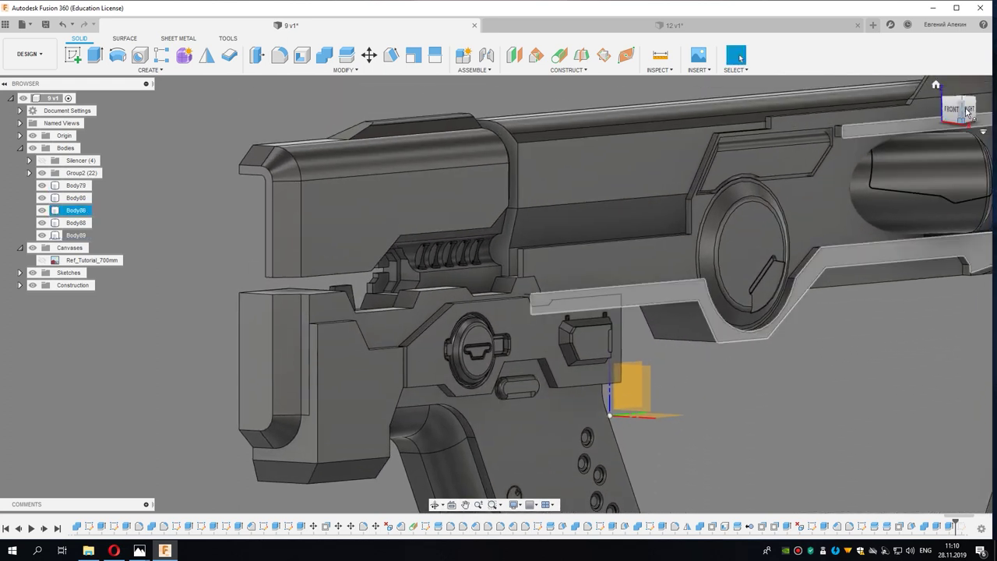
{"action": "left_click", "coordinate": [960, 115]}
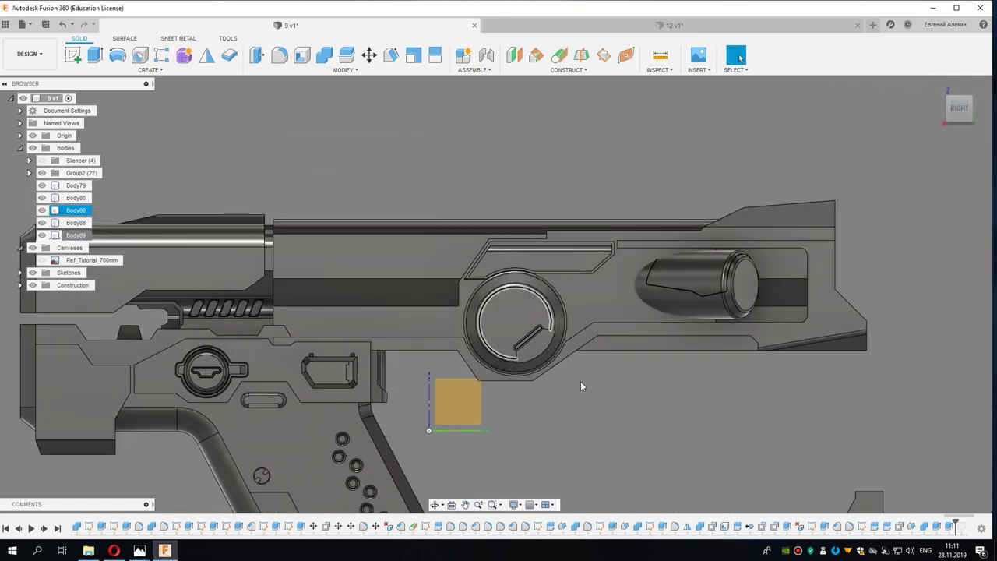
{"action": "left_click", "coordinate": [43, 261]}
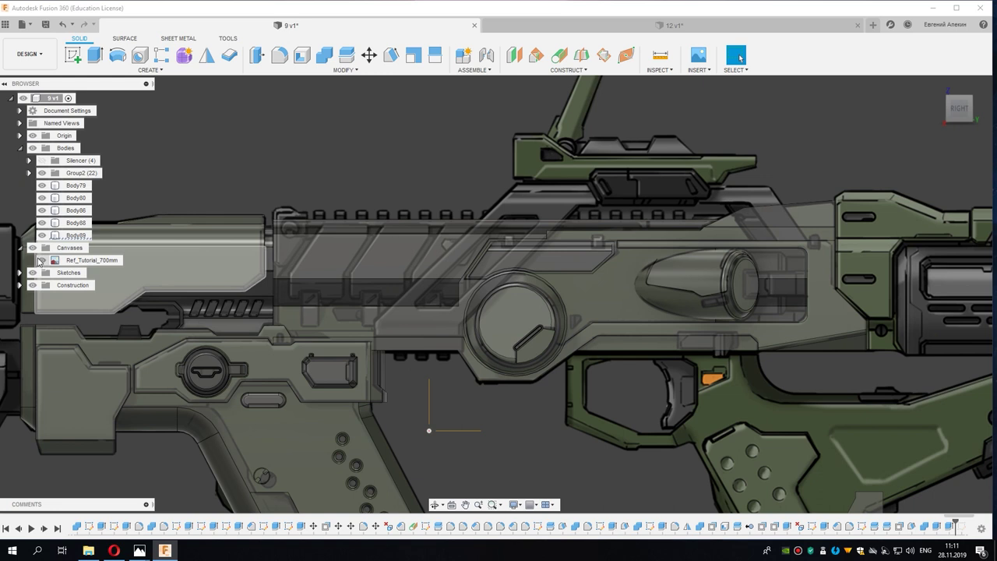
{"action": "left_click", "coordinate": [42, 260]}
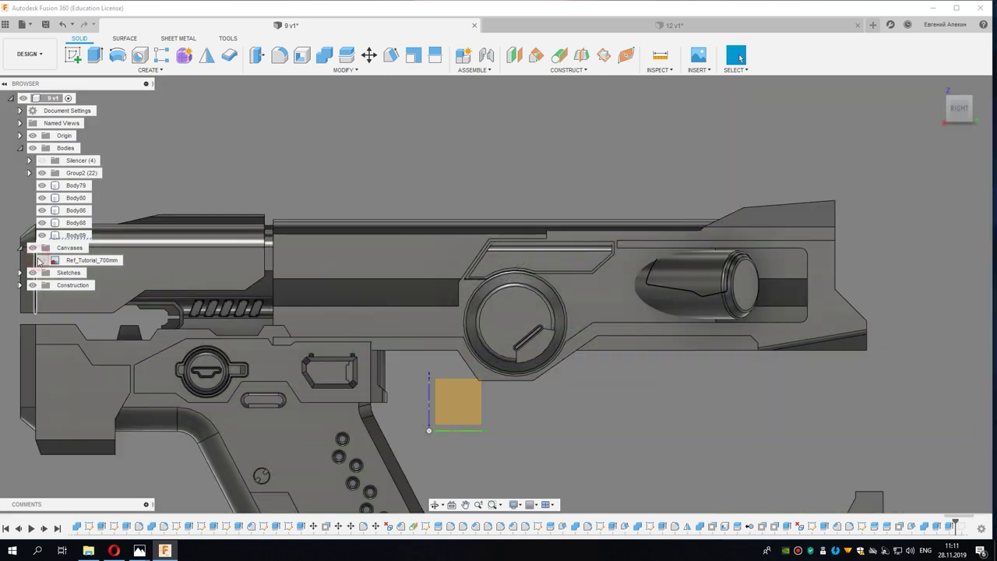
{"action": "left_click", "coordinate": [76, 222]}
Step: Extrude the barrel's top face 2 mm as a new body, Body90
{"action": "middle_click_drag", "start_coordinate": [393, 234], "coordinate": [320, 271], "text": "shift"}
{"action": "scroll", "coordinate": [308, 258], "scroll_direction": "up", "scroll_amount": 3}
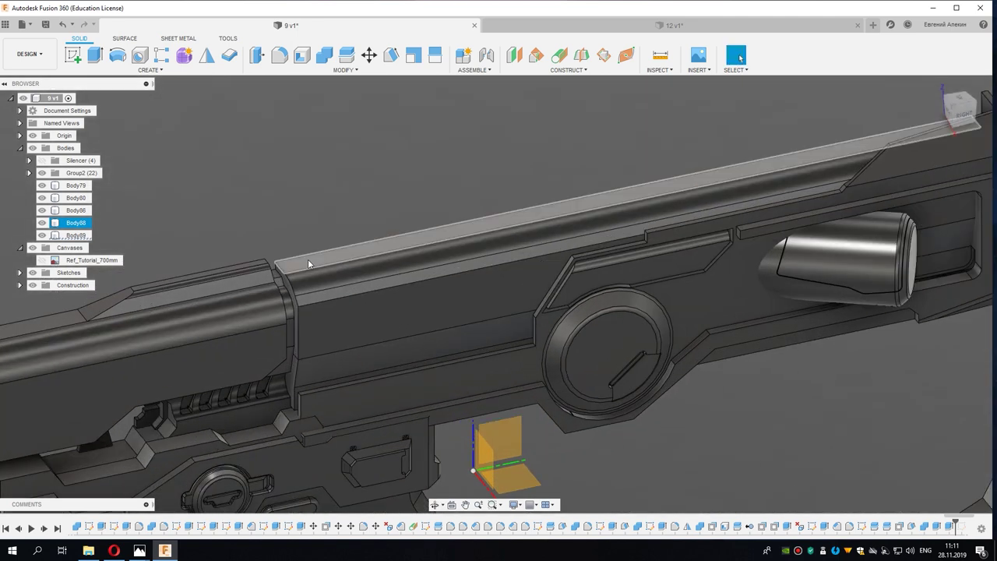
{"action": "right_click", "coordinate": [308, 258]}
{"action": "left_click", "coordinate": [302, 304]}
{"action": "scroll", "coordinate": [304, 268], "scroll_direction": "up", "scroll_amount": 2}
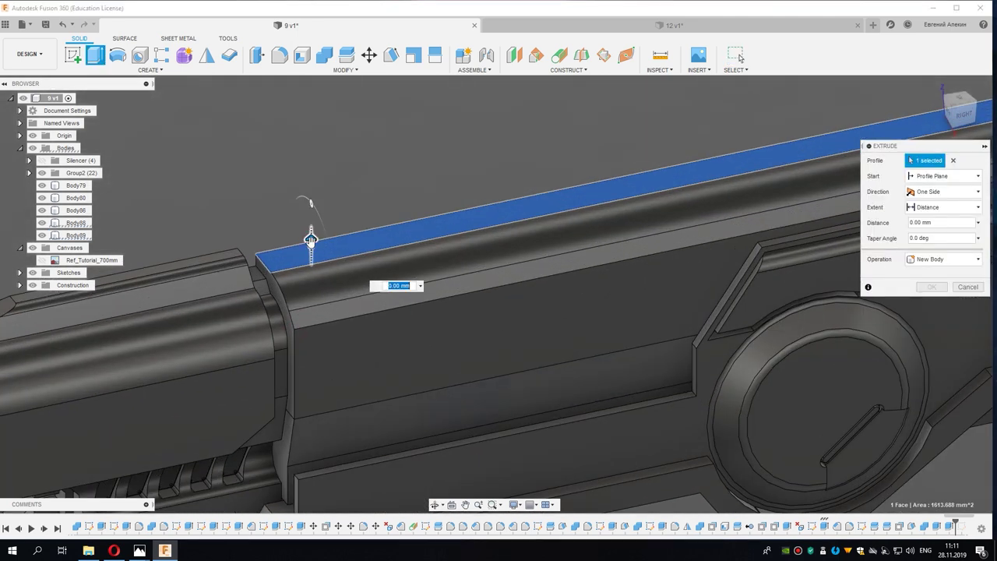
{"action": "left_click_drag", "start_coordinate": [311, 238], "coordinate": [310, 232]}
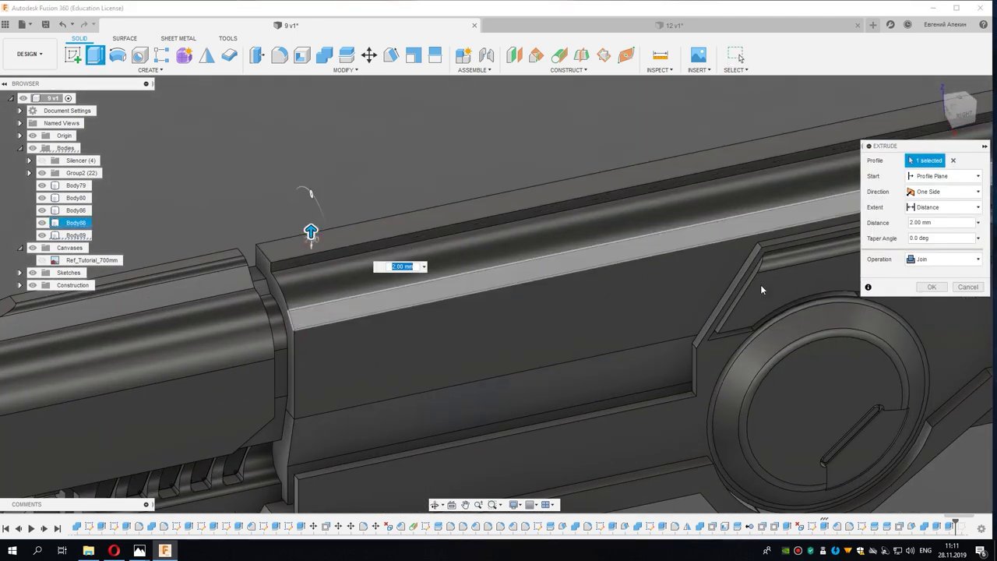
{"action": "middle_click_drag", "start_coordinate": [487, 323], "coordinate": [478, 345]}
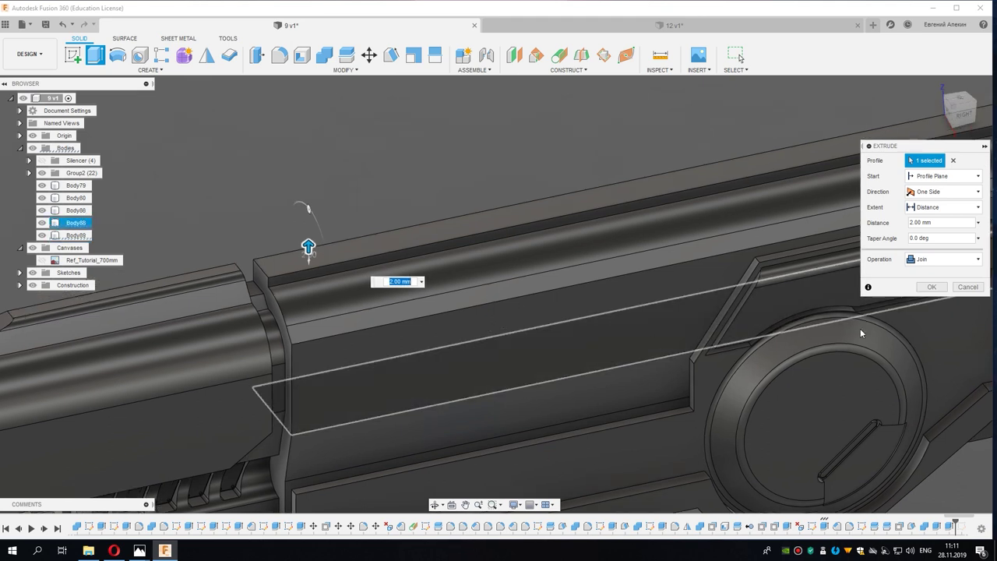
{"action": "left_click", "coordinate": [961, 261]}
{"action": "left_click", "coordinate": [940, 311]}
{"action": "left_click", "coordinate": [933, 288]}
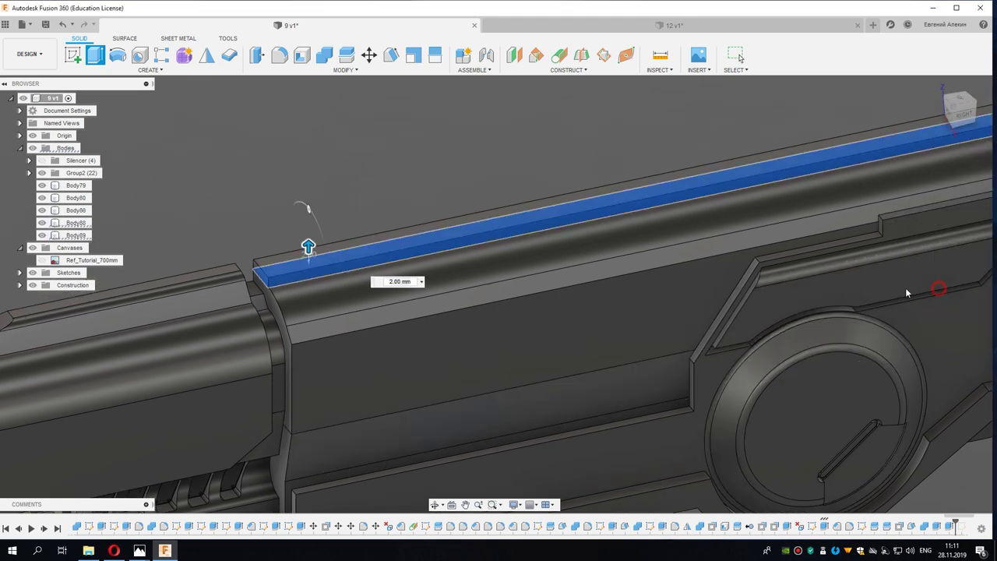
Step: Switch to the RIGHT view and show the Ref_Tutorial_700mm canvas again
{"action": "middle_click_drag", "start_coordinate": [470, 306], "coordinate": [949, 104], "text": "shift"}
{"action": "left_click", "coordinate": [963, 114]}
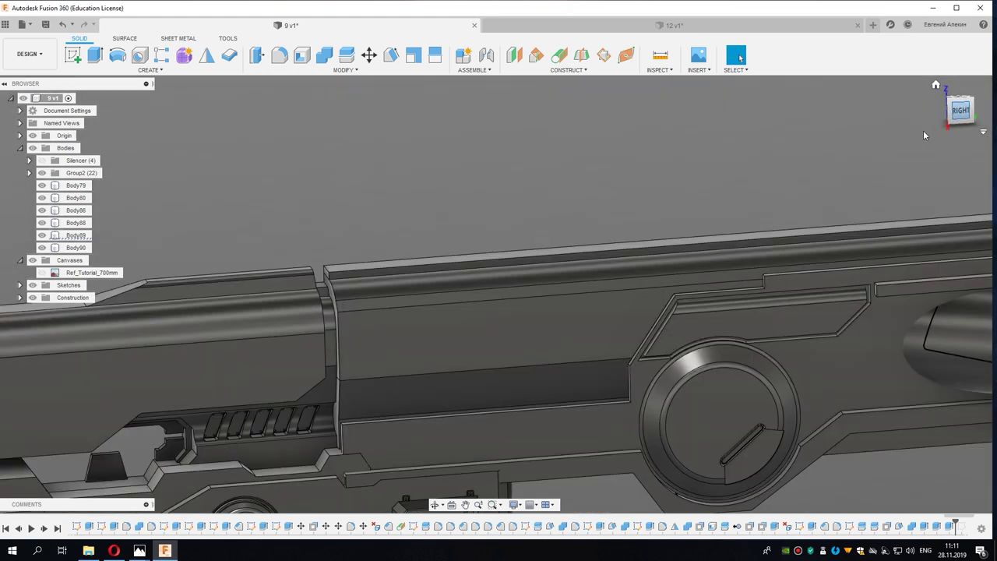
{"action": "middle_click_drag", "start_coordinate": [278, 235], "coordinate": [18, 267]}
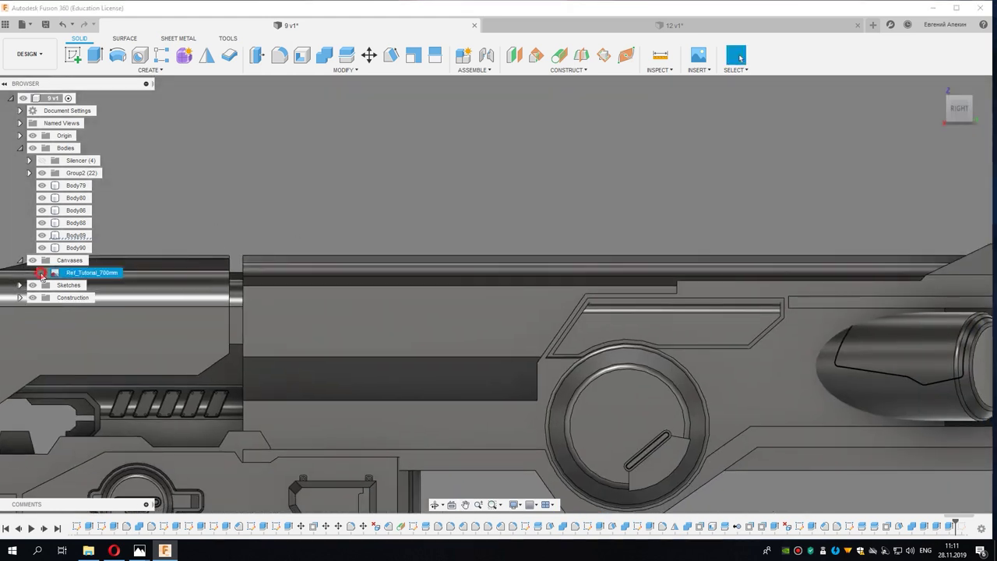
{"action": "left_click", "coordinate": [41, 272]}
Step: Sketch a rectangle on the side plane over the first sight block
{"action": "scroll", "coordinate": [302, 251], "scroll_direction": "up", "scroll_amount": 3}
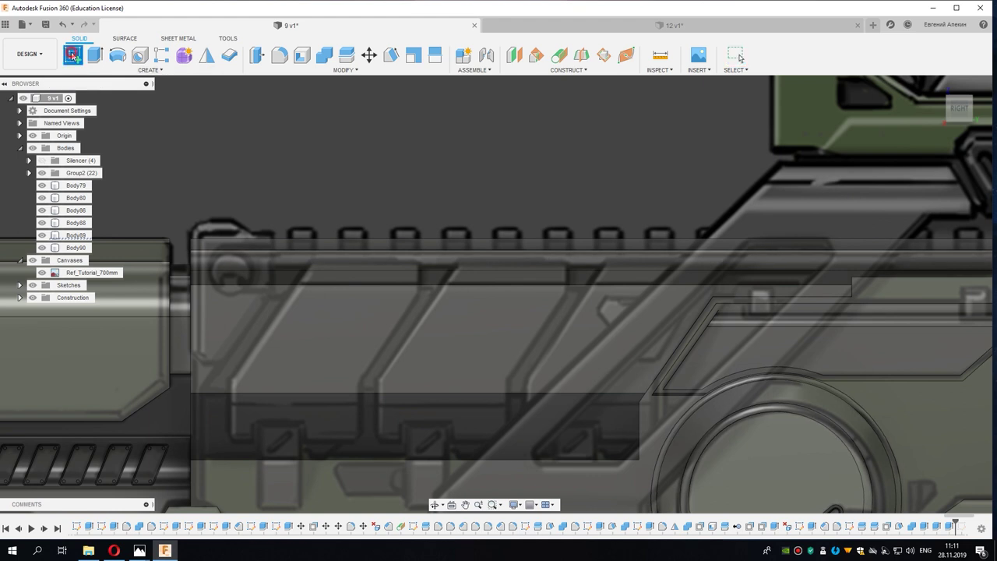
{"action": "left_click", "coordinate": [71, 55]}
{"action": "left_click", "coordinate": [305, 245]}
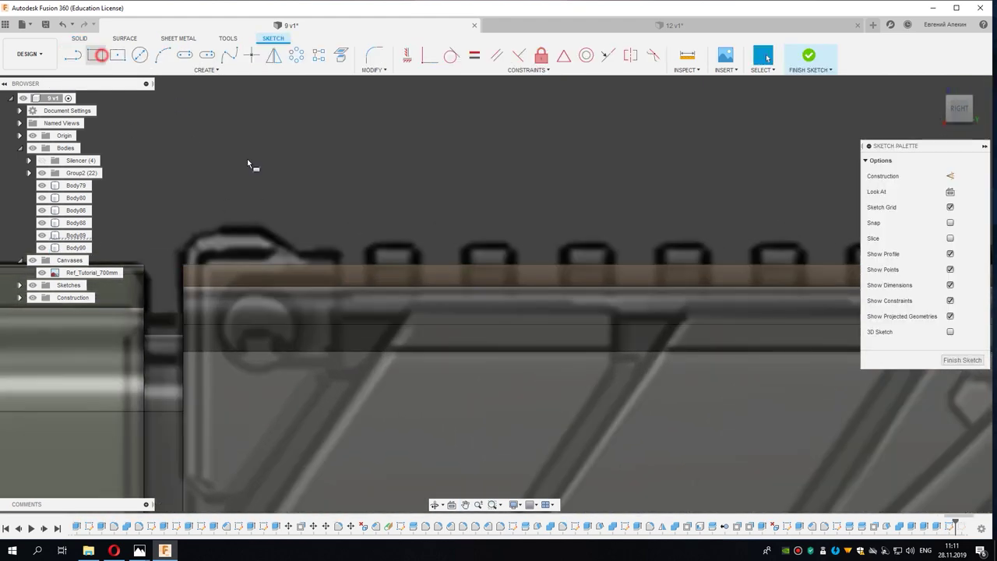
{"action": "key", "text": "r"}
{"action": "scroll", "coordinate": [366, 247], "scroll_direction": "up", "scroll_amount": 2}
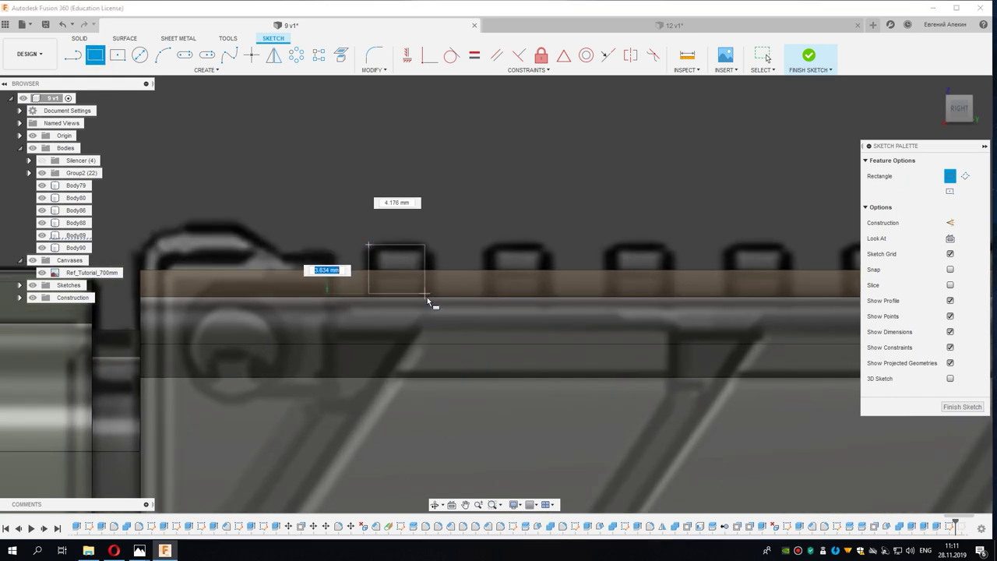
{"action": "left_click", "coordinate": [432, 305]}
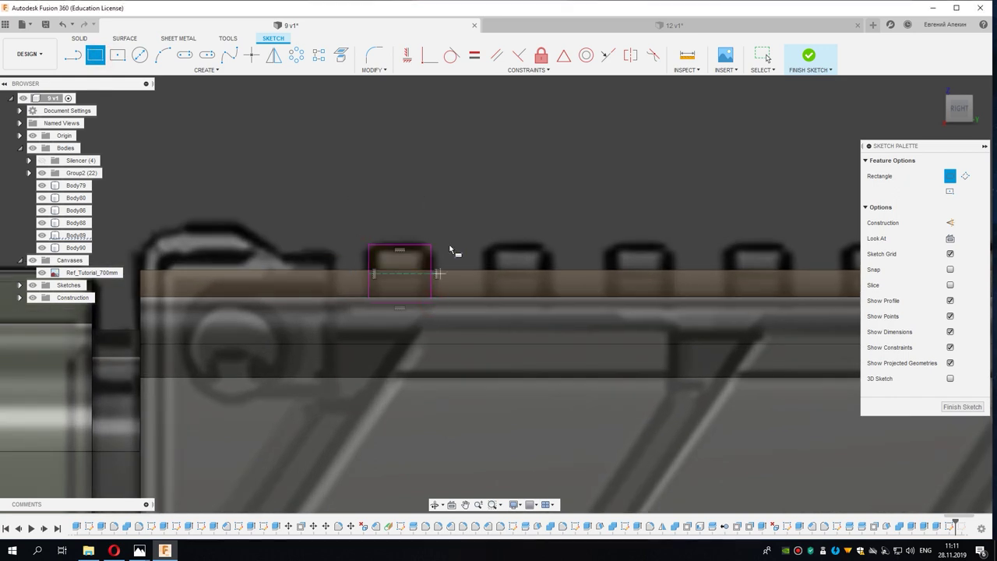
{"action": "right_click", "coordinate": [450, 249]}
{"action": "left_click", "coordinate": [433, 285]}
{"action": "middle_click_drag", "start_coordinate": [466, 251], "coordinate": [401, 247]}
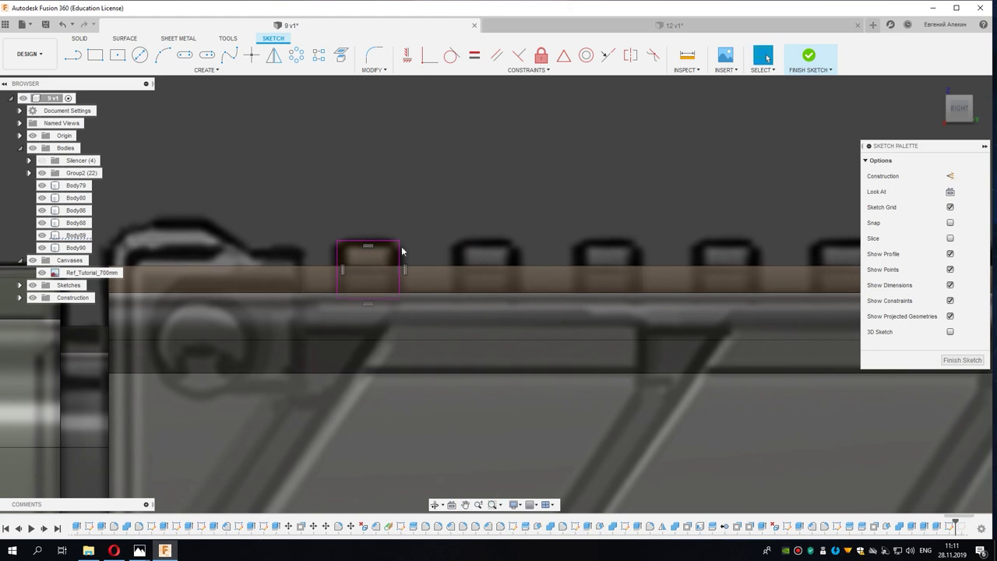
Step: Move the rectangle up 2.40 mm onto the top rail and start extruding its profile
{"action": "key", "text": "m"}
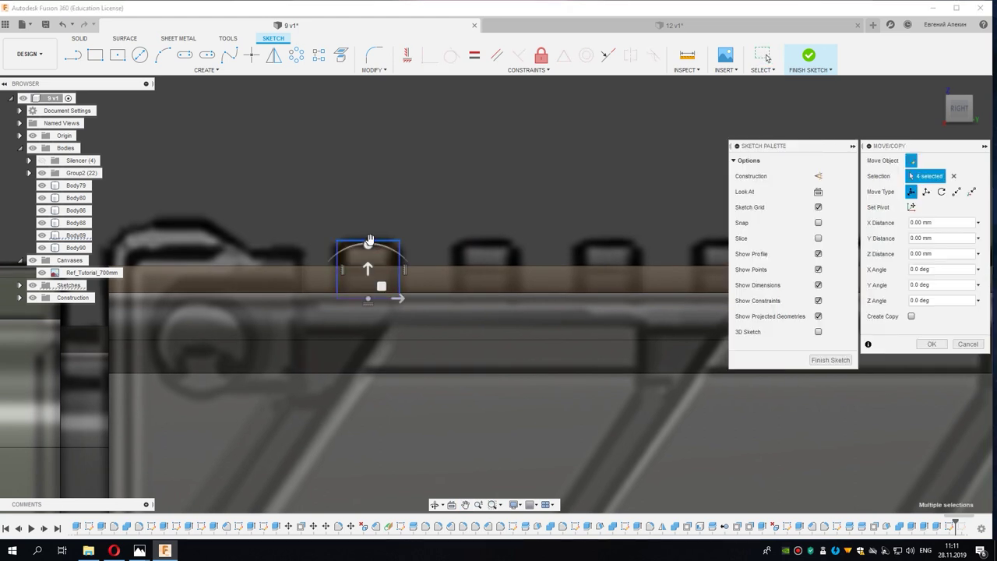
{"action": "left_click_drag", "start_coordinate": [369, 266], "coordinate": [370, 248]}
{"action": "scroll", "coordinate": [366, 236], "scroll_direction": "up", "scroll_amount": 2}
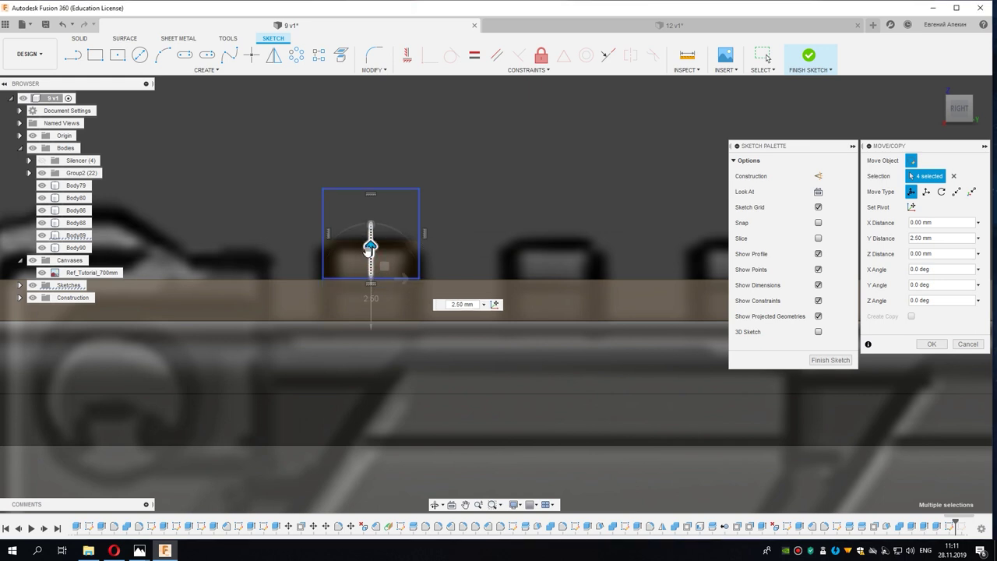
{"action": "scroll", "coordinate": [368, 248], "scroll_direction": "up", "scroll_amount": 3}
{"action": "scroll", "coordinate": [373, 272], "scroll_direction": "down", "scroll_amount": 2}
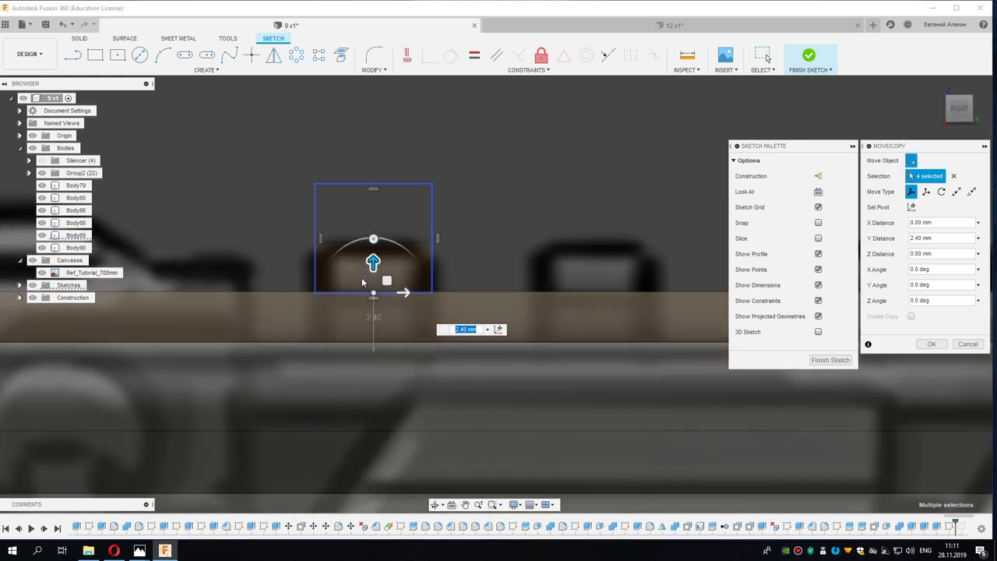
{"action": "scroll", "coordinate": [377, 276], "scroll_direction": "down", "scroll_amount": 2}
{"action": "left_click", "coordinate": [930, 344]}
{"action": "scroll", "coordinate": [463, 288], "scroll_direction": "down", "scroll_amount": 1}
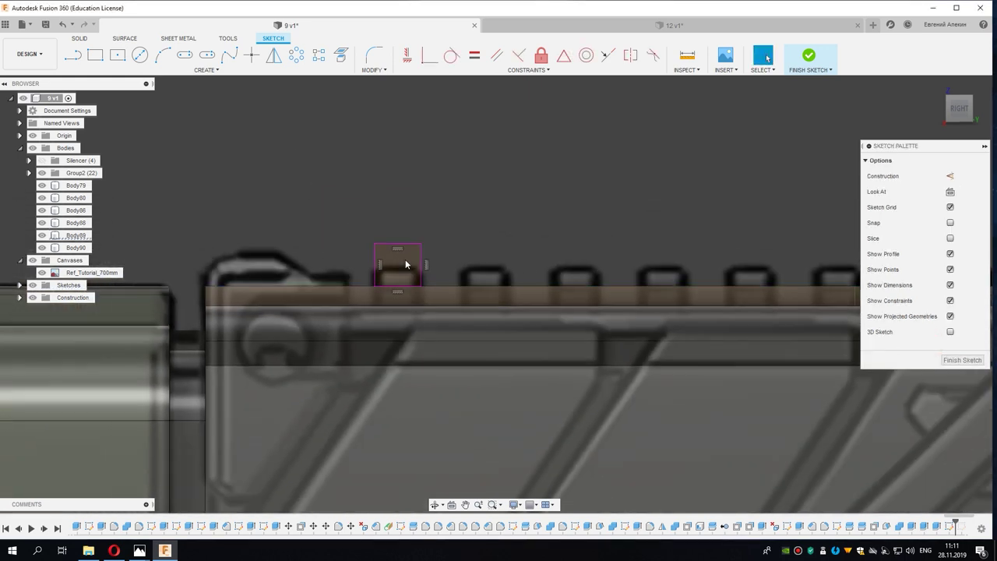
{"action": "right_click", "coordinate": [406, 264]}
{"action": "left_click", "coordinate": [400, 306]}
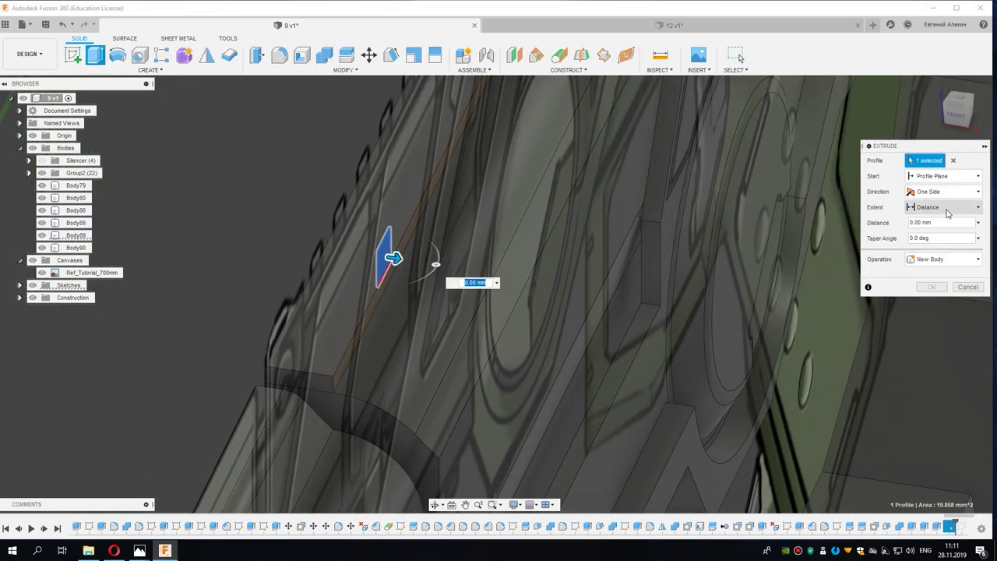
Step: Extrude the rectangle up to the picked vertex as a new body, Body91
{"action": "left_click", "coordinate": [944, 235]}
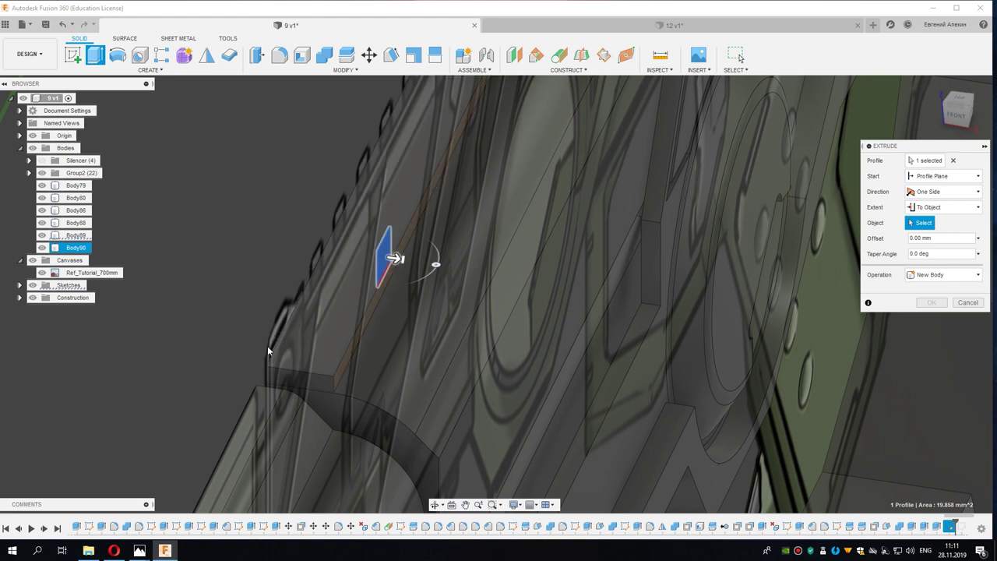
{"action": "left_click", "coordinate": [265, 366]}
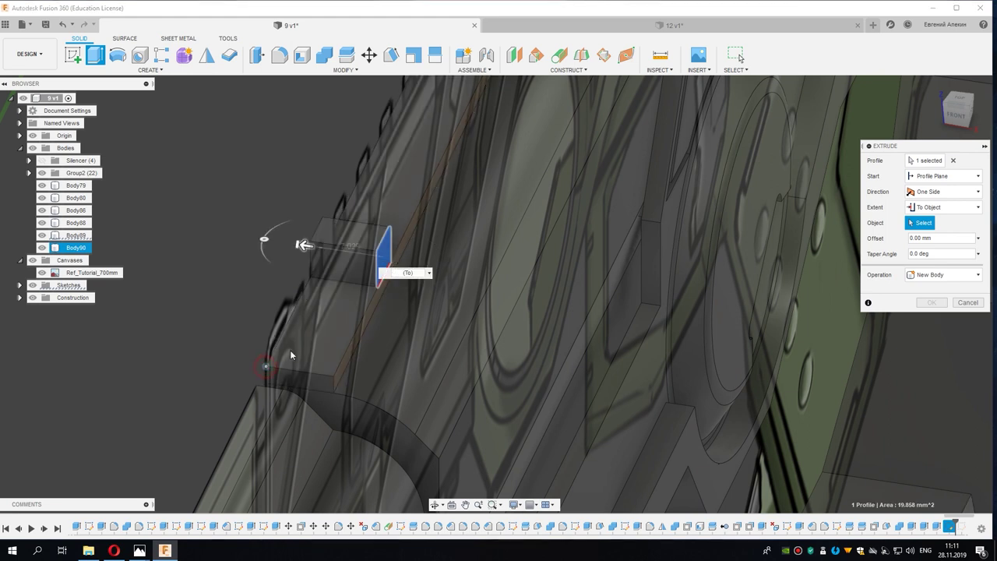
{"action": "left_click", "coordinate": [936, 293]}
{"action": "left_click", "coordinate": [930, 335]}
{"action": "left_click", "coordinate": [930, 318]}
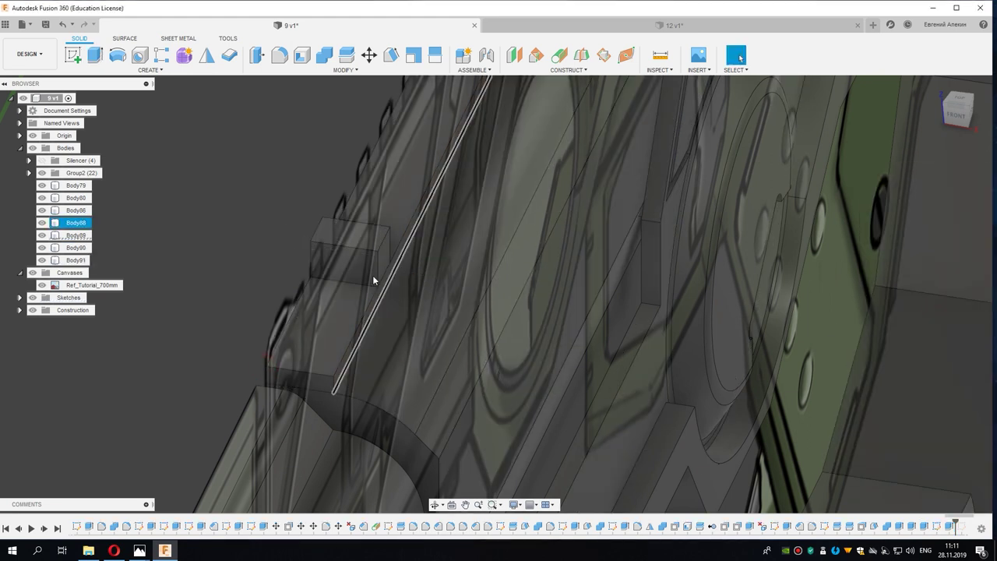
Step: Start a new sketch on the front face of the new block
{"action": "scroll", "coordinate": [399, 274], "scroll_direction": "up", "scroll_amount": 3}
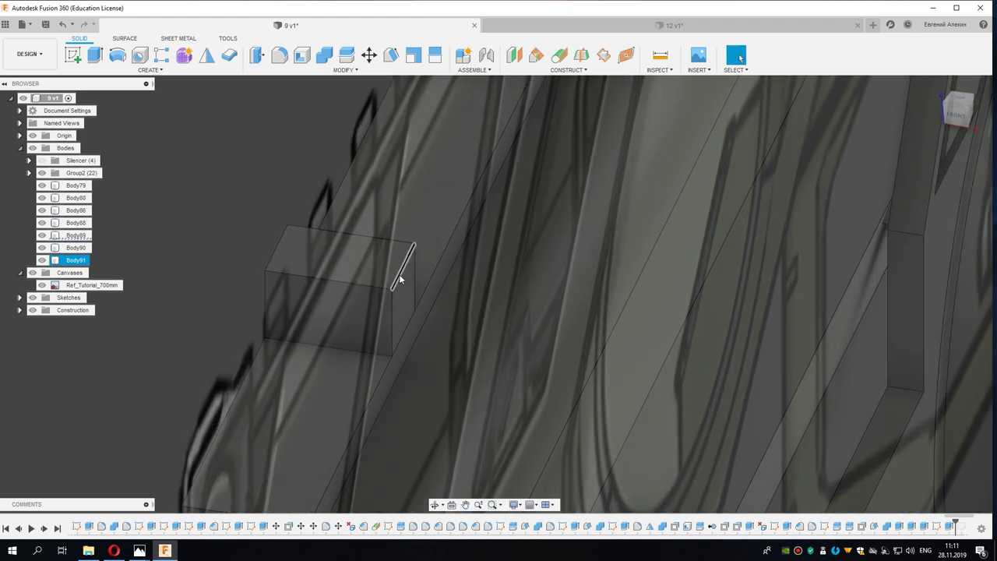
{"action": "left_click", "coordinate": [399, 274]}
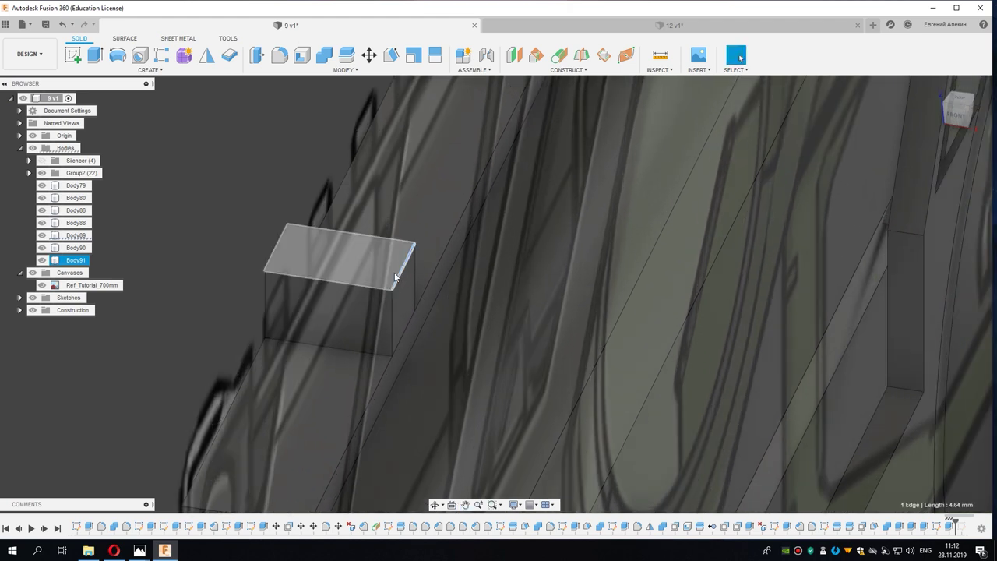
{"action": "middle_click_drag", "start_coordinate": [317, 287], "coordinate": [234, 233], "text": "shift"}
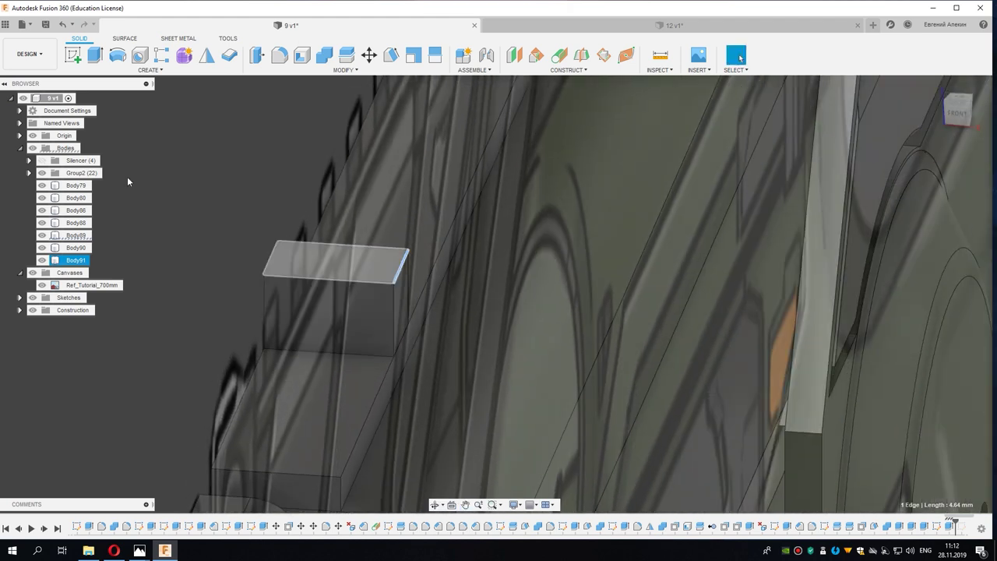
{"action": "left_click", "coordinate": [73, 54]}
{"action": "left_click", "coordinate": [349, 293]}
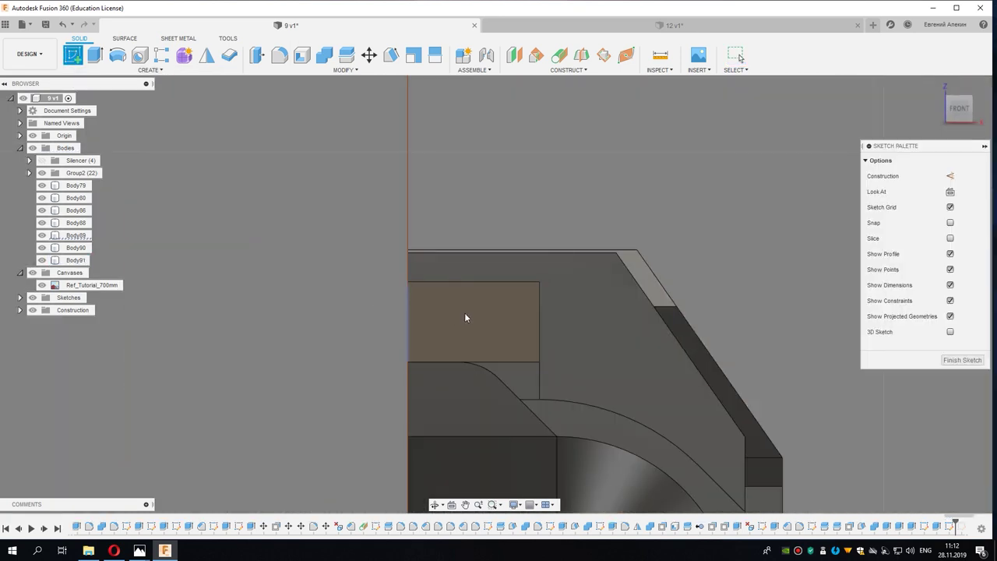
Step: Cancel the line tool and undo the unused sketch on the sight block
{"action": "key", "text": "l"}
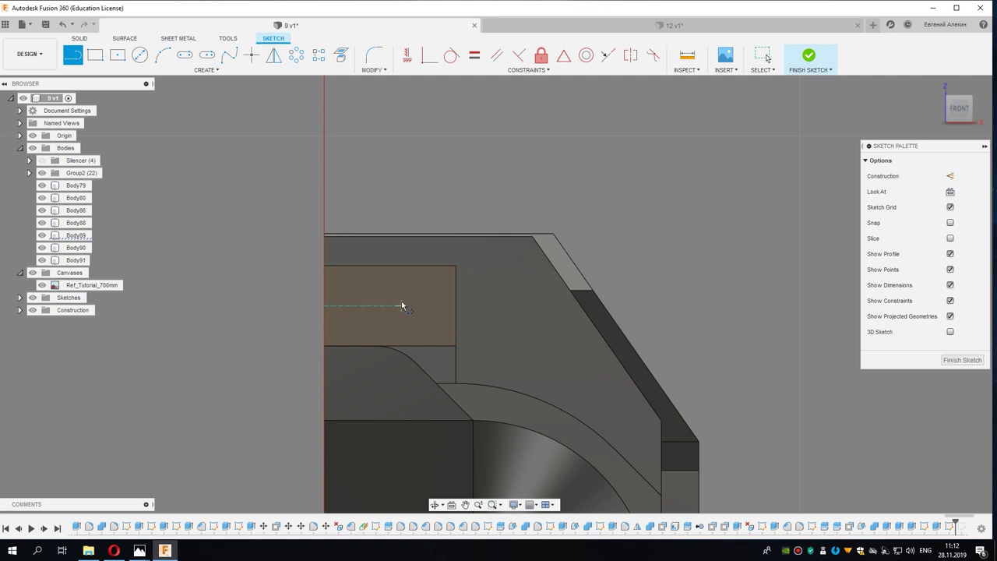
{"action": "key", "text": "Escape"}
{"action": "mouse_move", "coordinate": [415, 302]}
{"action": "middle_mouse_down", "text": "shift"}
{"action": "mouse_move", "coordinate": [475, 310]}
{"action": "mouse_move", "coordinate": [440, 316]}
{"action": "middle_mouse_up", "text": "shift"}
{"action": "key", "text": "ctrl+z"}
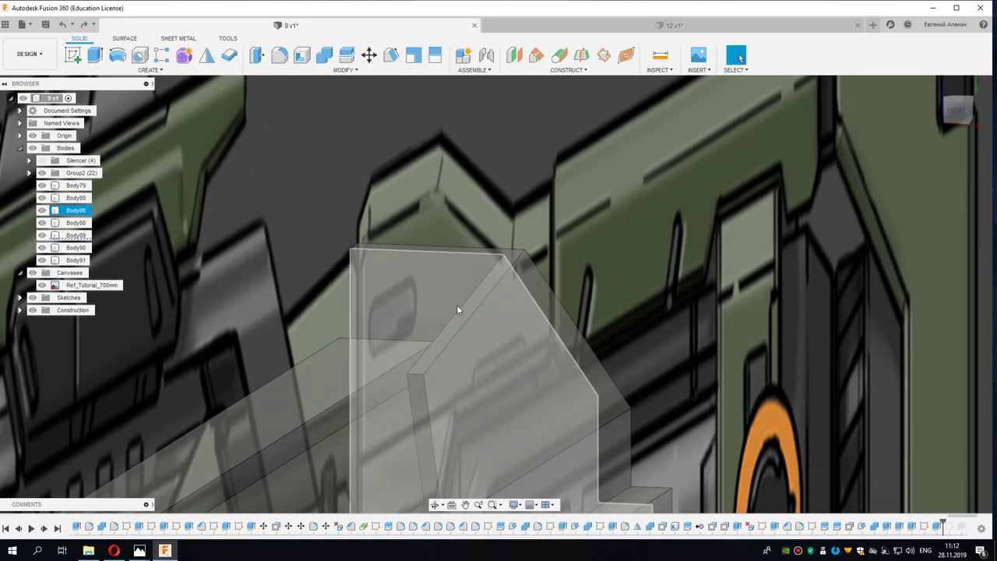
Step: Chamfer the sight block's top edge by 2.00 mm
{"action": "scroll", "coordinate": [457, 305], "scroll_direction": "down", "scroll_amount": 5}
{"action": "scroll", "coordinate": [417, 328], "scroll_direction": "up", "scroll_amount": 3}
{"action": "scroll", "coordinate": [361, 276], "scroll_direction": "up", "scroll_amount": 3}
{"action": "left_click", "coordinate": [380, 307]}
{"action": "scroll", "coordinate": [380, 307], "scroll_direction": "up", "scroll_amount": 5}
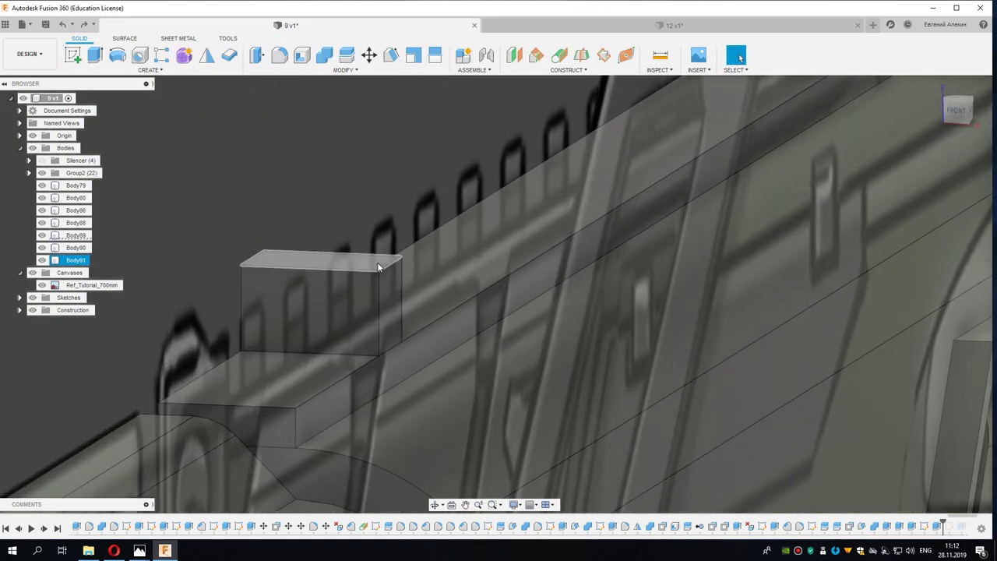
{"action": "key", "text": "c"}
{"action": "left_click", "coordinate": [390, 262]}
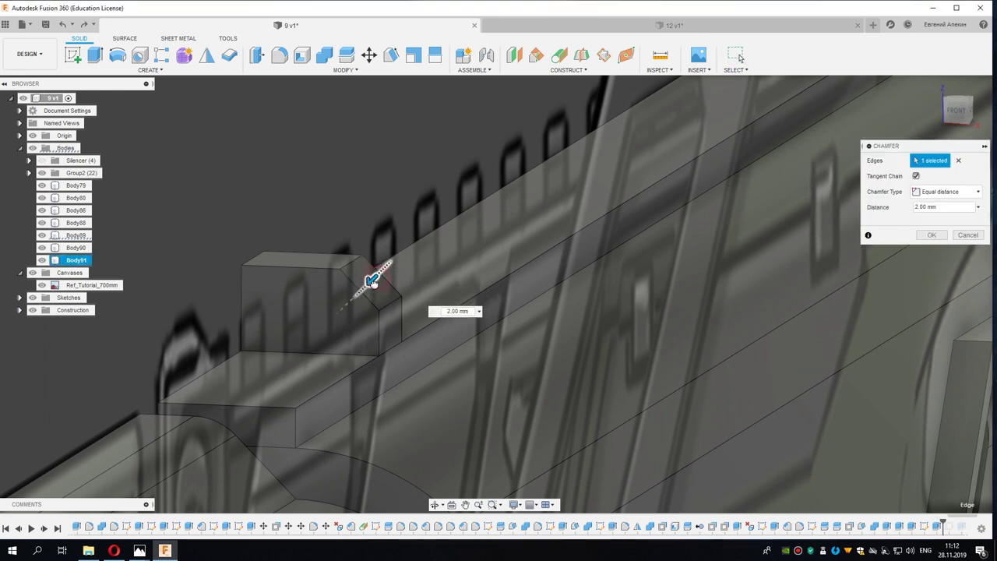
{"action": "left_click_drag", "start_coordinate": [376, 274], "coordinate": [378, 278]}
{"action": "scroll", "coordinate": [376, 278], "scroll_direction": "down", "scroll_amount": 2}
{"action": "left_click", "coordinate": [930, 235]}
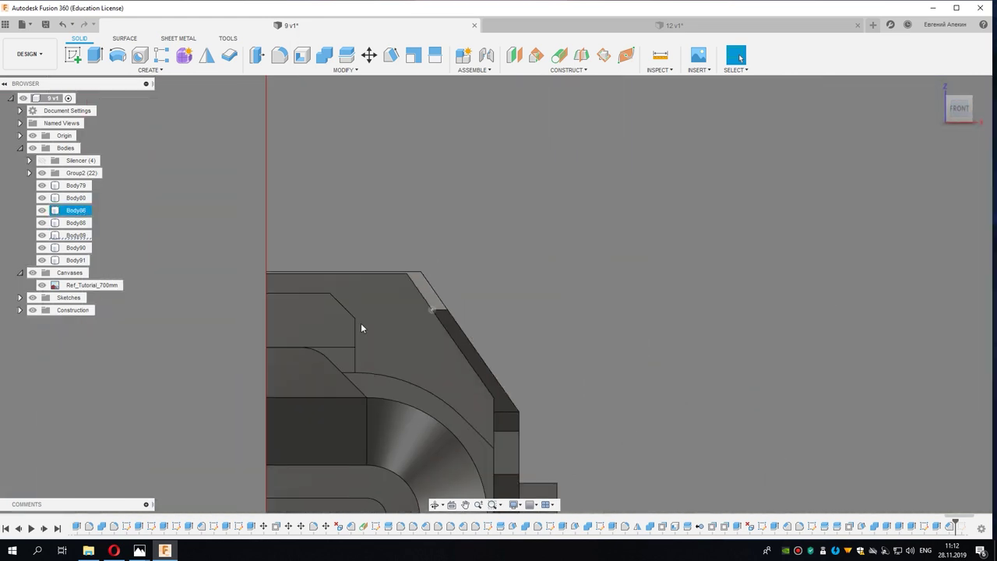
Step: Switch to the front view and start a new sketch on Body91's side face
{"action": "left_click", "coordinate": [298, 330]}
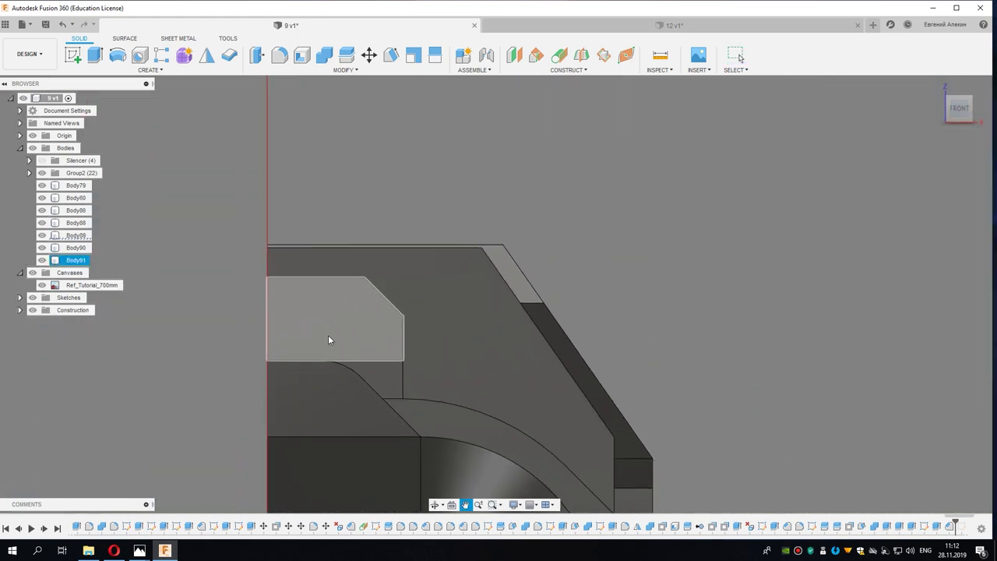
{"action": "middle_click_drag", "start_coordinate": [349, 331], "coordinate": [384, 333]}
{"action": "key", "text": "Escape"}
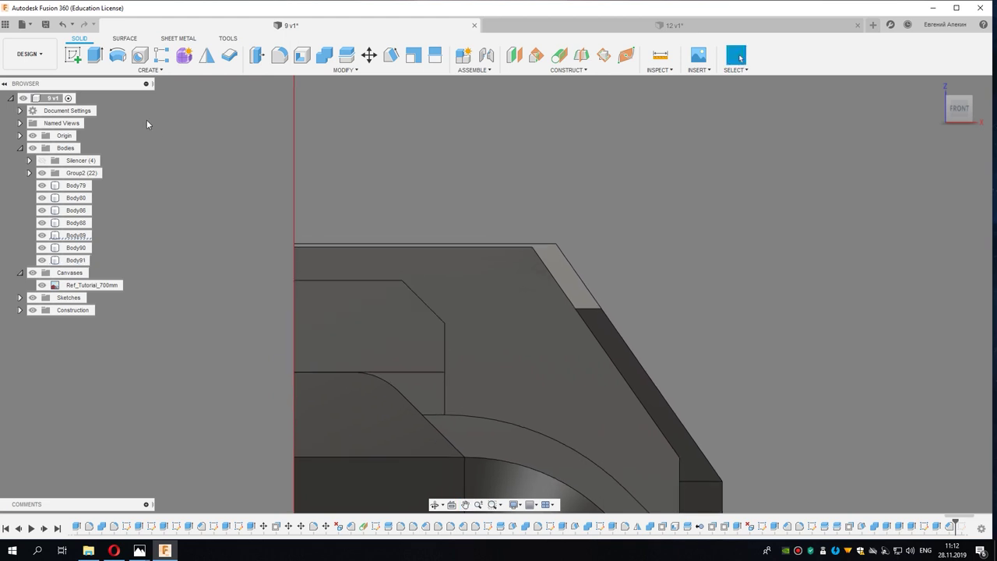
{"action": "left_click", "coordinate": [73, 54]}
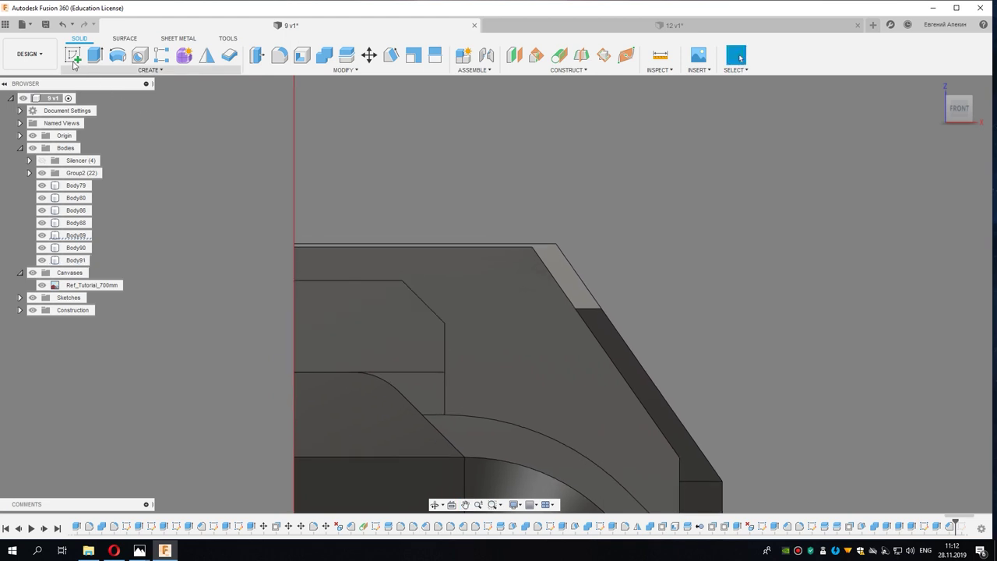
{"action": "left_click", "coordinate": [346, 321]}
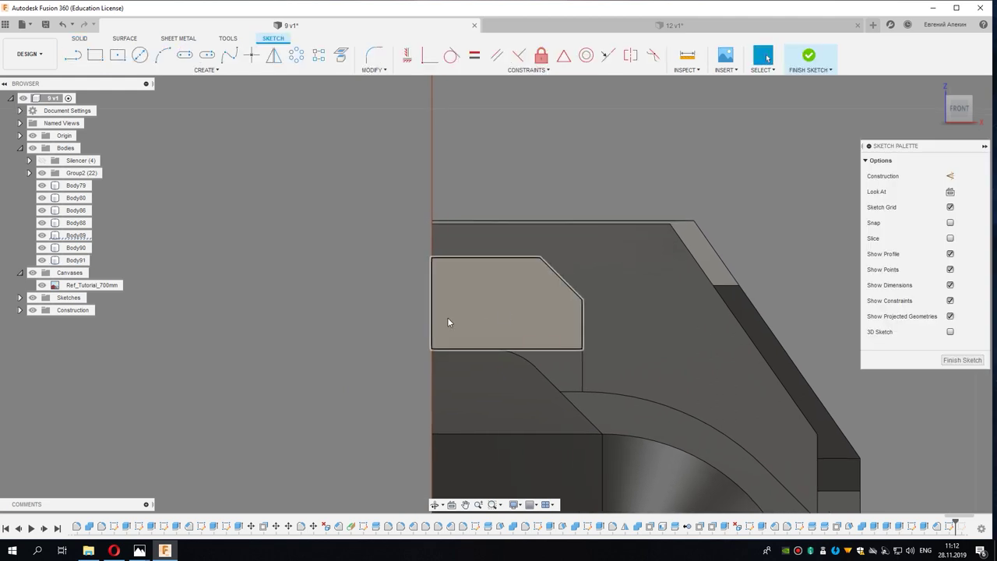
Step: Sketch a vertical then horizontal line across the block's rear end to outline the notch
{"action": "key", "text": "l"}
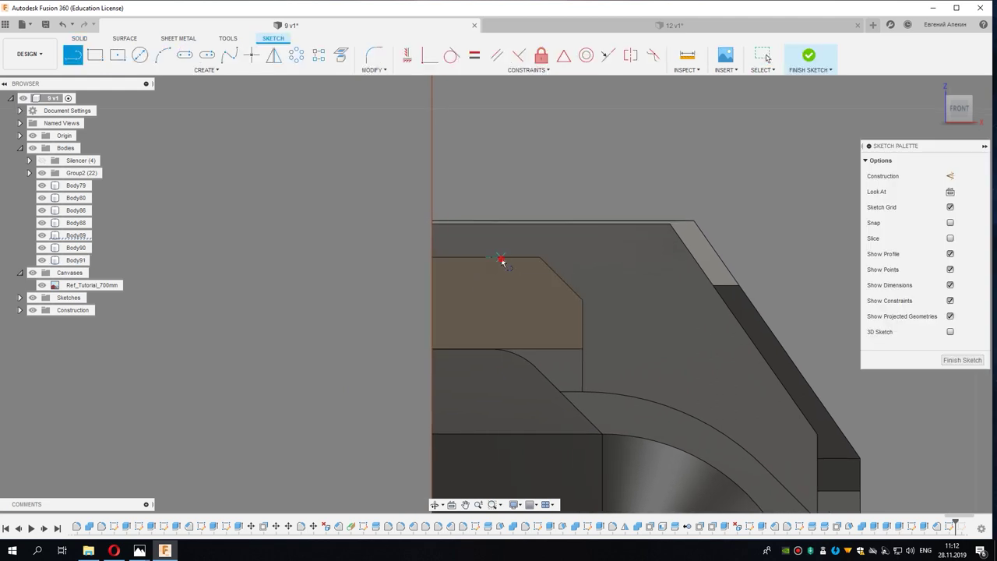
{"action": "left_click", "coordinate": [500, 258]}
{"action": "left_click", "coordinate": [501, 303]}
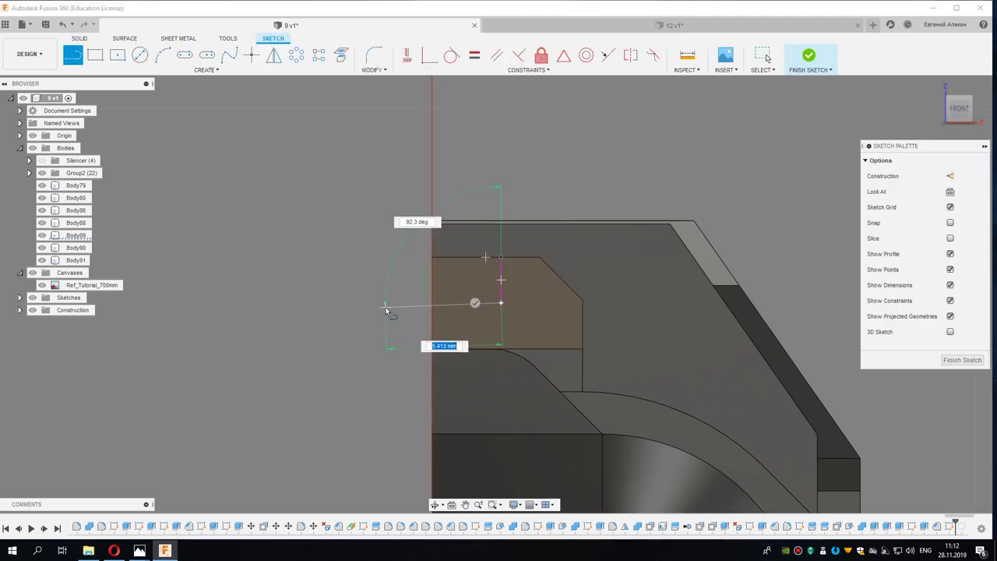
{"action": "left_click", "coordinate": [384, 306]}
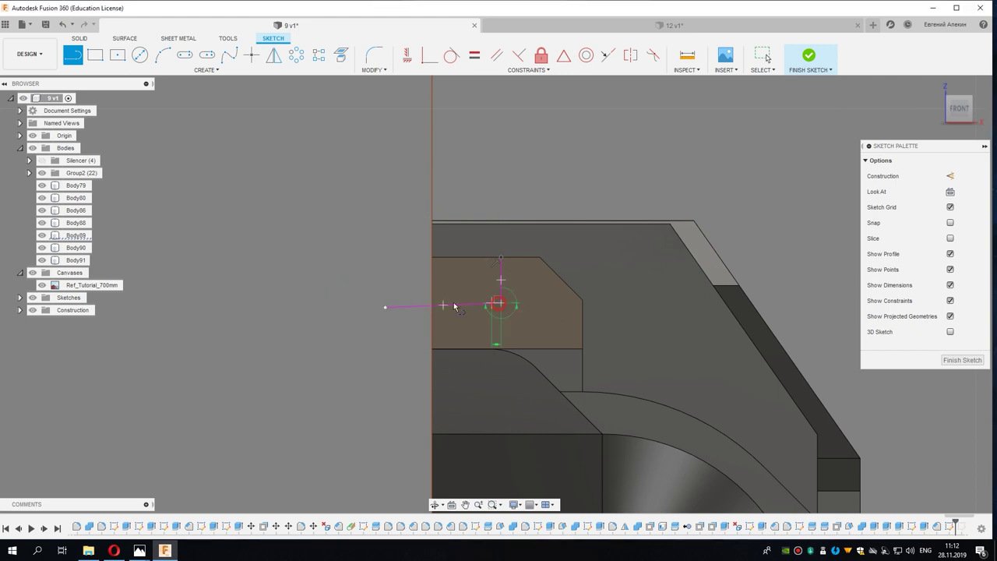
{"action": "right_click", "coordinate": [408, 278]}
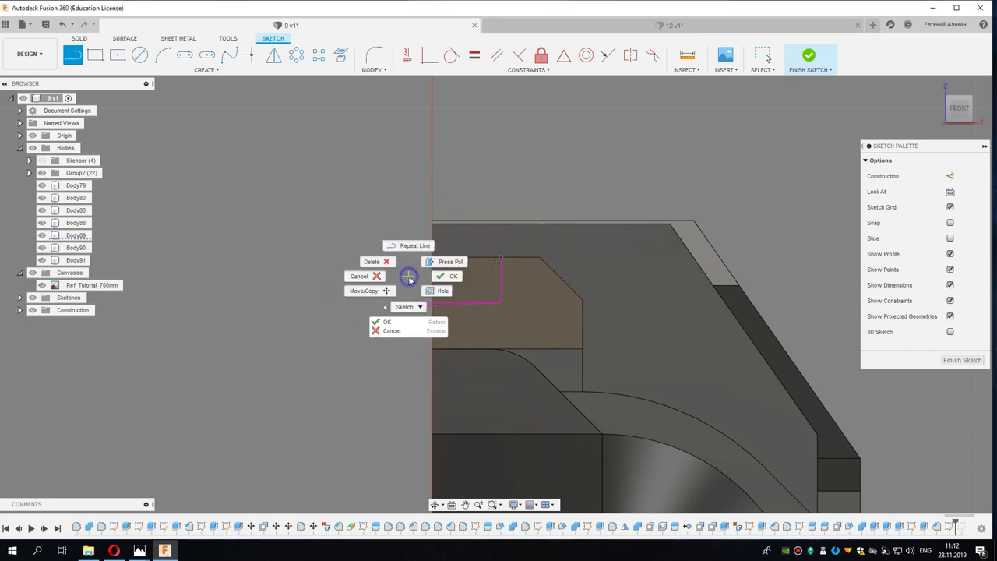
{"action": "left_click", "coordinate": [444, 276]}
Step: Extrude the notch profile as a 5.50 mm cut down into the sight block
{"action": "right_click", "coordinate": [450, 282]}
{"action": "left_click", "coordinate": [433, 325]}
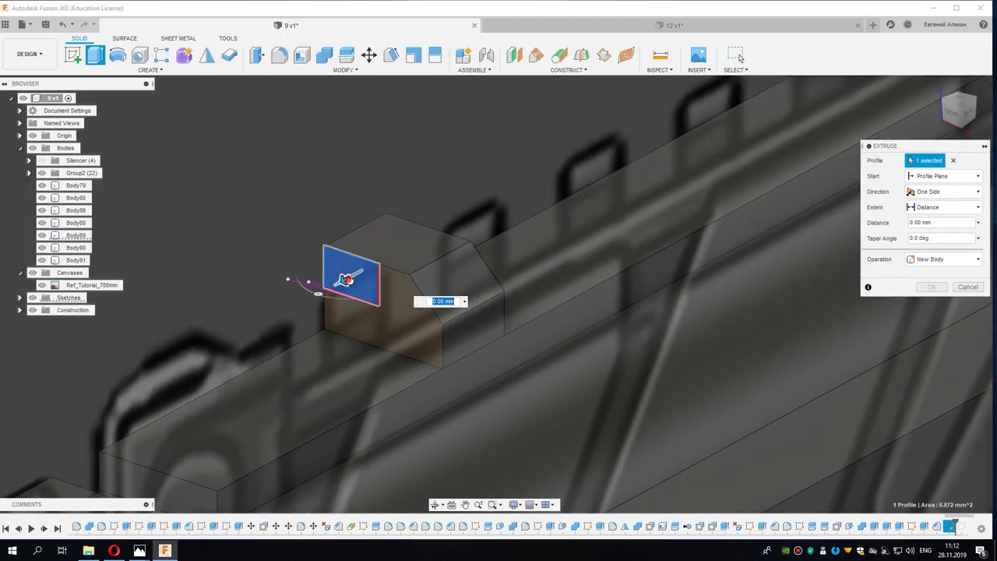
{"action": "left_click_drag", "start_coordinate": [345, 278], "coordinate": [463, 214]}
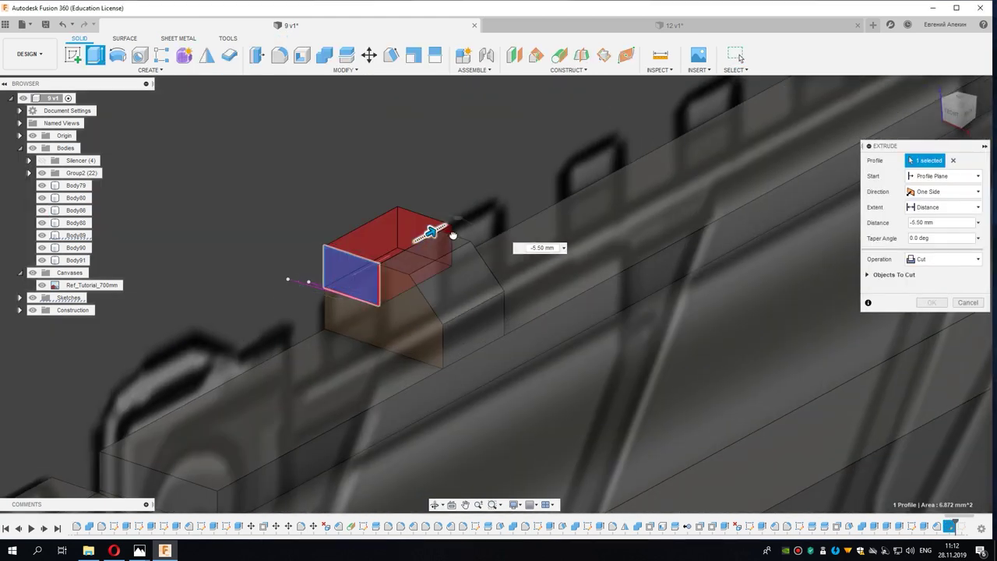
{"action": "left_click", "coordinate": [927, 303]}
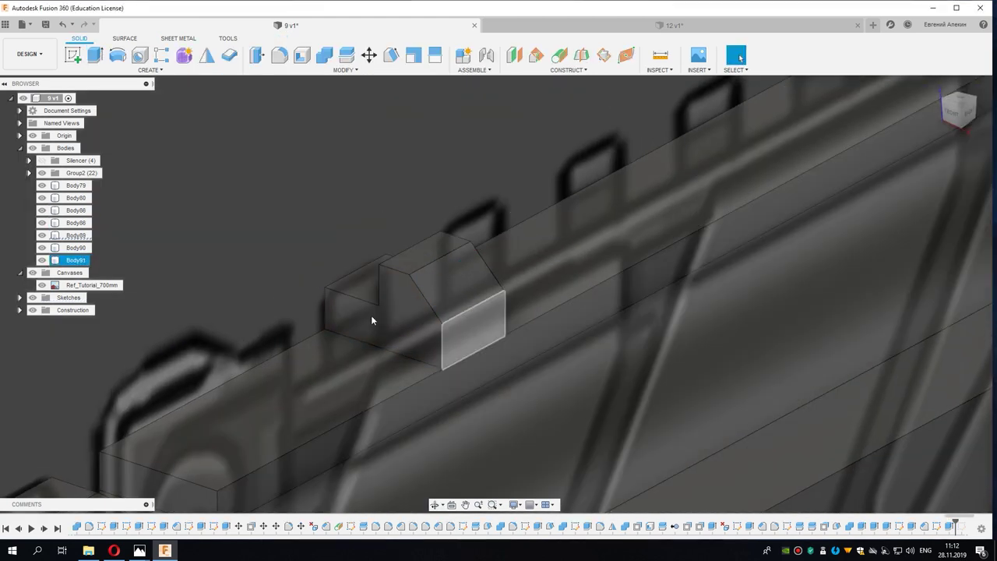
Step: Select the sloped face's top edge, then abandon the chamfer on it
{"action": "middle_click_drag", "start_coordinate": [371, 314], "coordinate": [433, 260], "text": "shift"}
{"action": "left_click", "coordinate": [432, 259]}
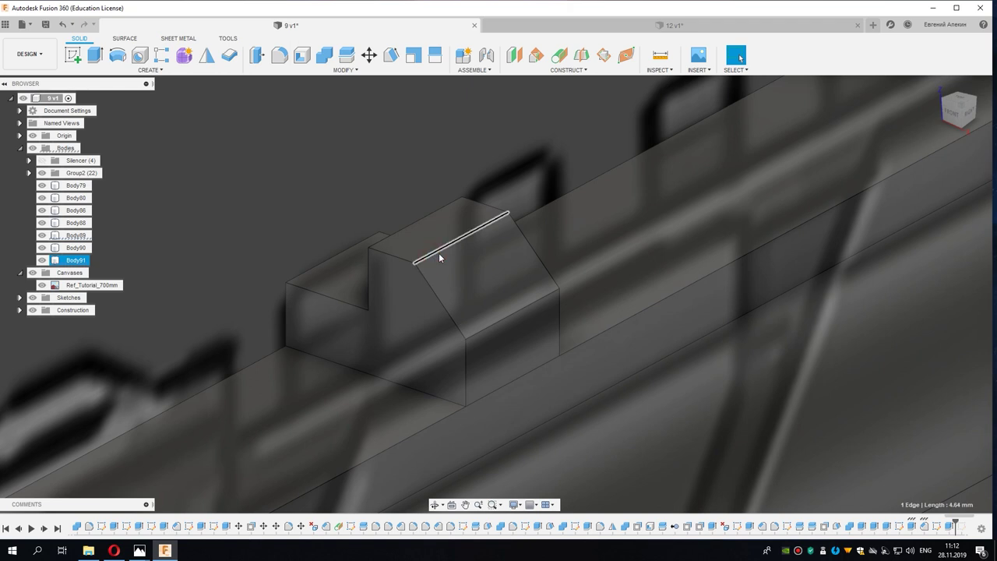
{"action": "key", "text": "c"}
{"action": "left_click", "coordinate": [955, 237]}
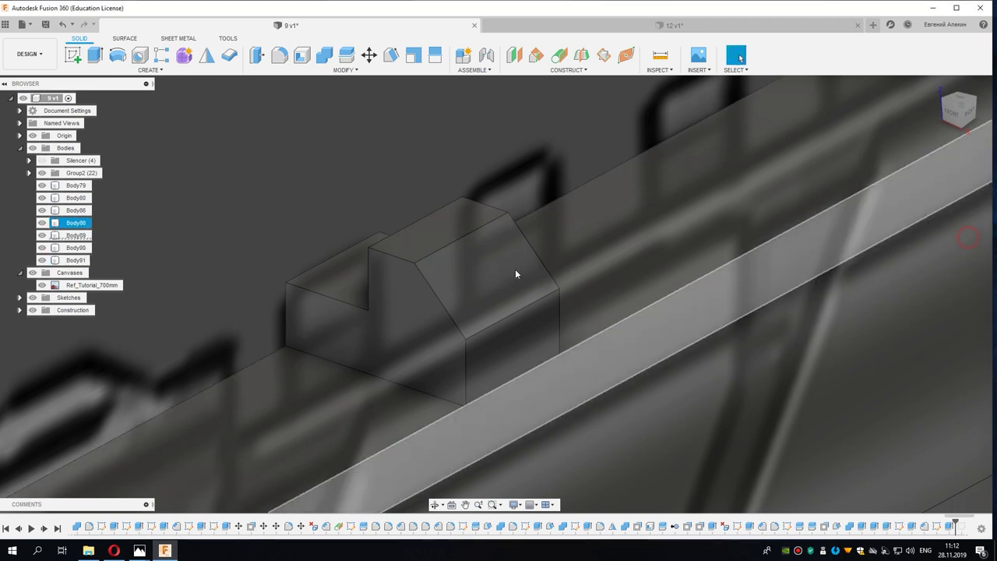
Step: Fillet the block's top and curved sloped edges 1 mm with Chord Length radius type
{"action": "key", "text": "f"}
{"action": "left_click", "coordinate": [440, 247]}
{"action": "left_click", "coordinate": [488, 333]}
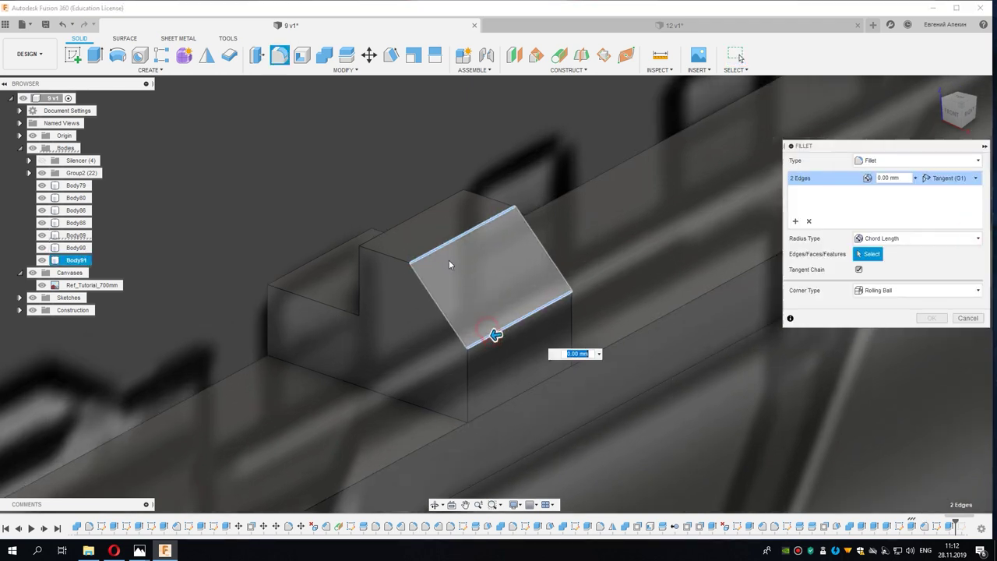
{"action": "left_click_drag", "start_coordinate": [494, 337], "coordinate": [497, 345]}
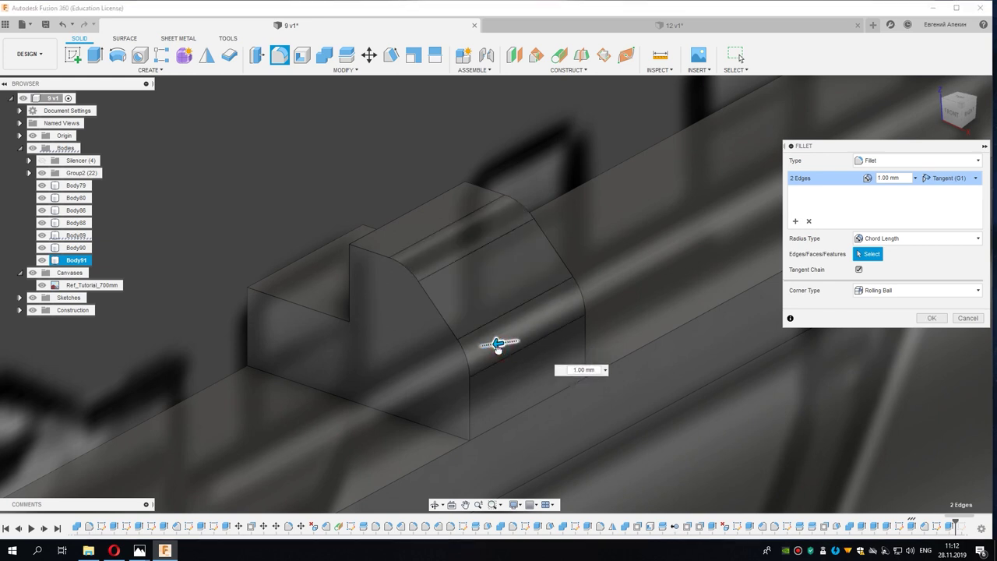
{"action": "left_click", "coordinate": [865, 238]}
{"action": "left_click", "coordinate": [876, 238]}
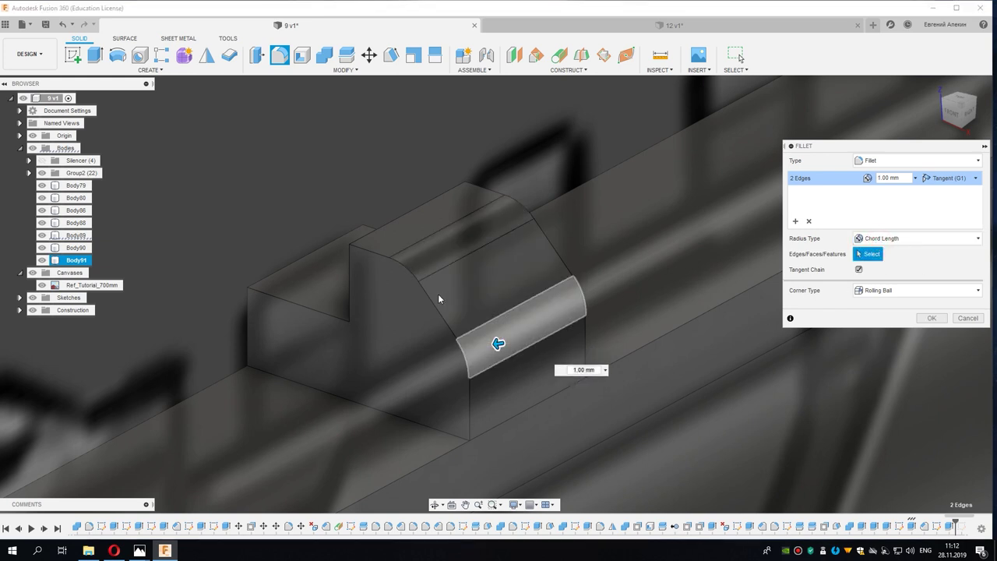
{"action": "scroll", "coordinate": [437, 296], "scroll_direction": "up", "scroll_amount": 3}
{"action": "scroll", "coordinate": [394, 312], "scroll_direction": "up", "scroll_amount": 5}
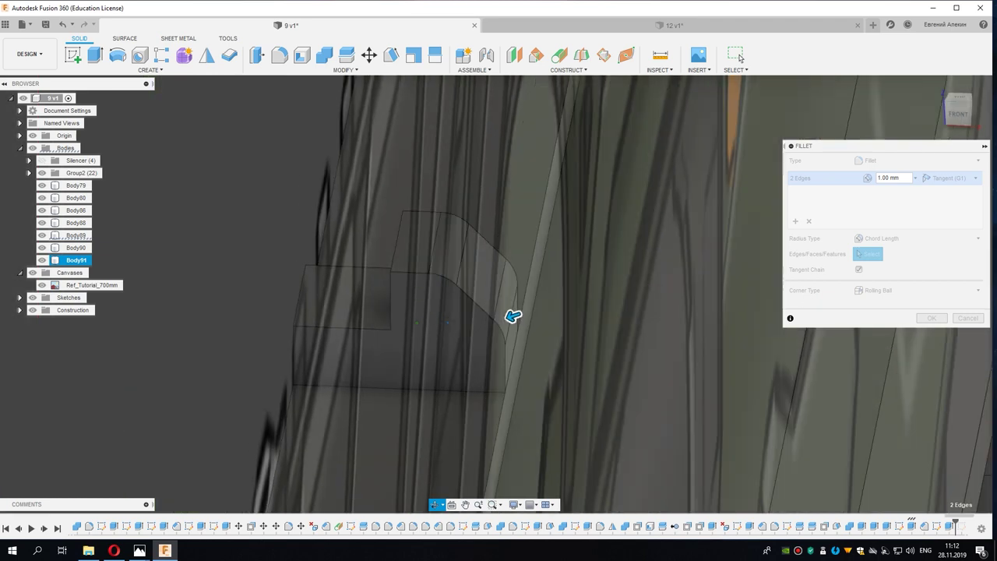
{"action": "key", "text": "Return"}
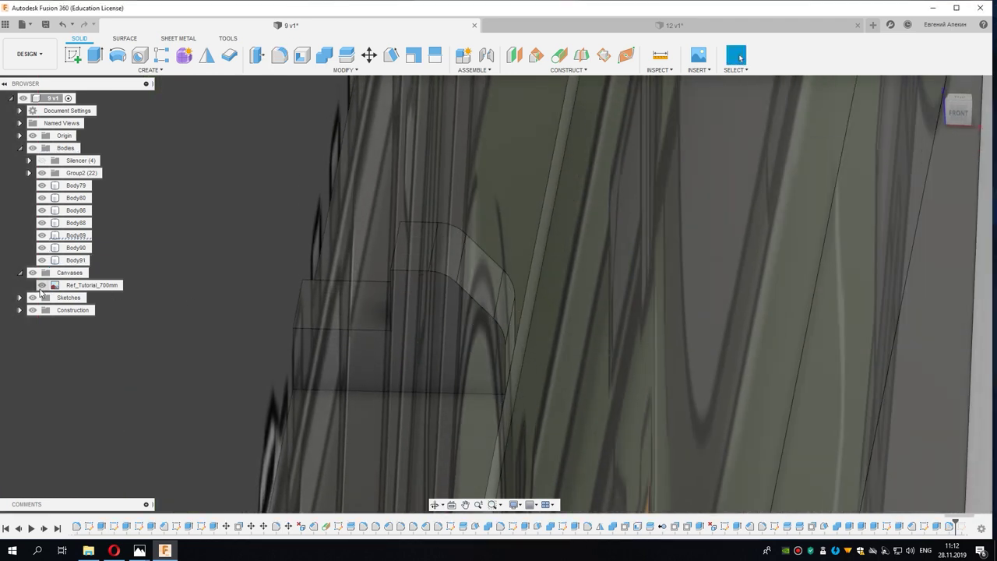
Step: Hide the Ref_Tutorial canvas and bring the sight block into view
{"action": "left_click", "coordinate": [42, 285]}
{"action": "middle_click_drag", "start_coordinate": [146, 307], "coordinate": [311, 296], "text": "shift"}
{"action": "scroll", "coordinate": [368, 287], "scroll_direction": "up", "scroll_amount": 2}
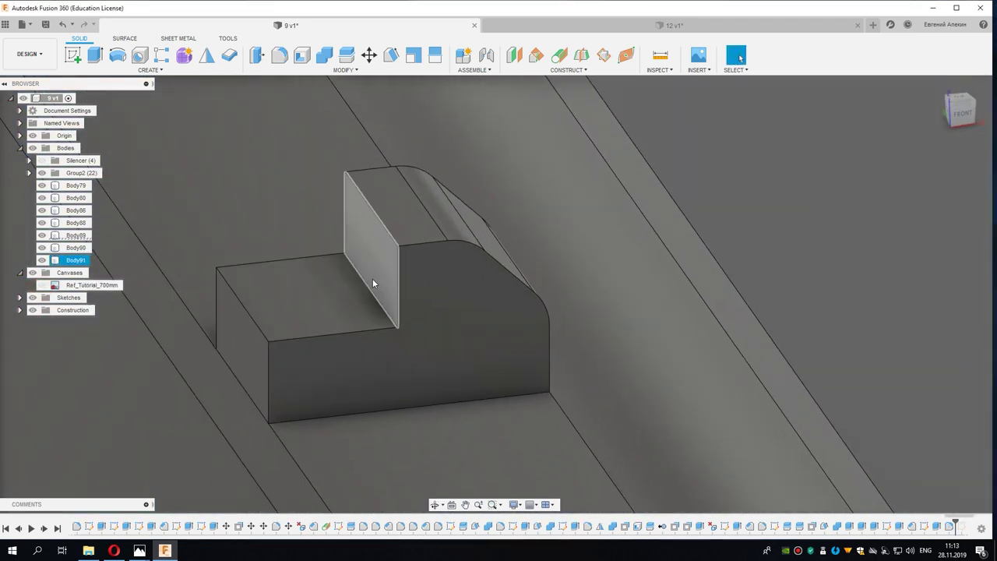
Step: Fillet the inner step's upper edge 0.45 mm and begin a fillet on its lower edge
{"action": "left_click", "coordinate": [371, 281]}
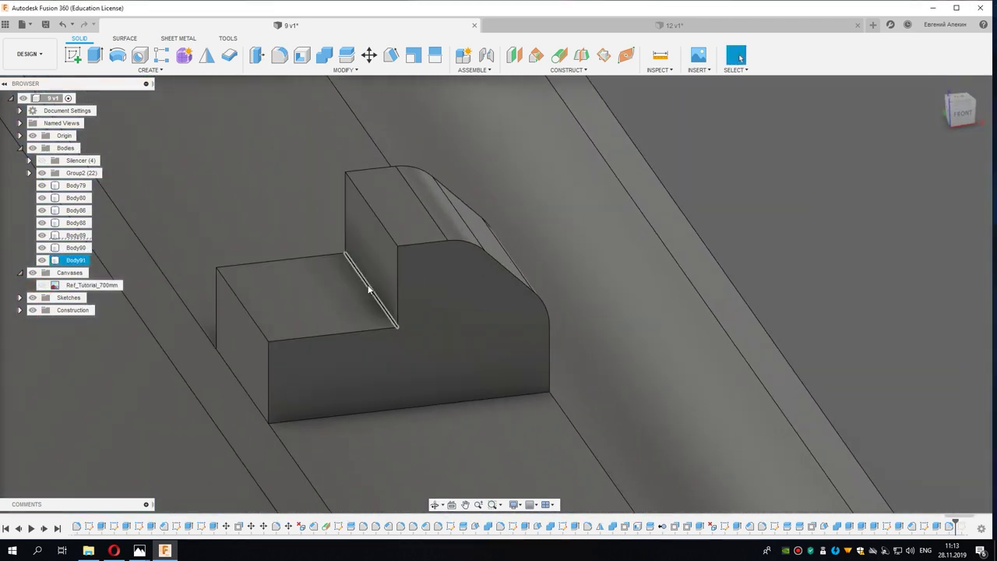
{"action": "left_click", "coordinate": [387, 228]}
{"action": "key", "text": "f"}
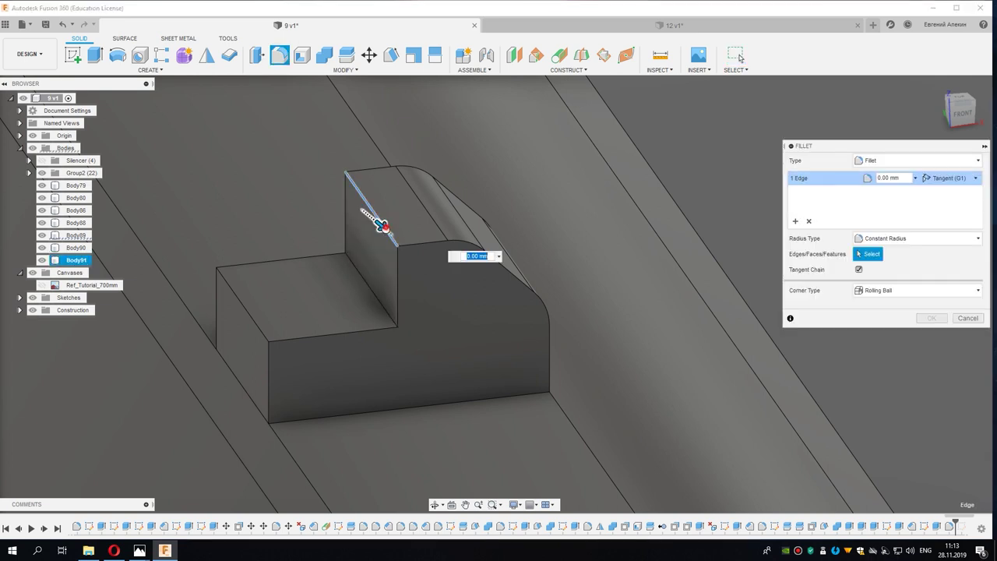
{"action": "left_click_drag", "start_coordinate": [380, 225], "coordinate": [384, 233]}
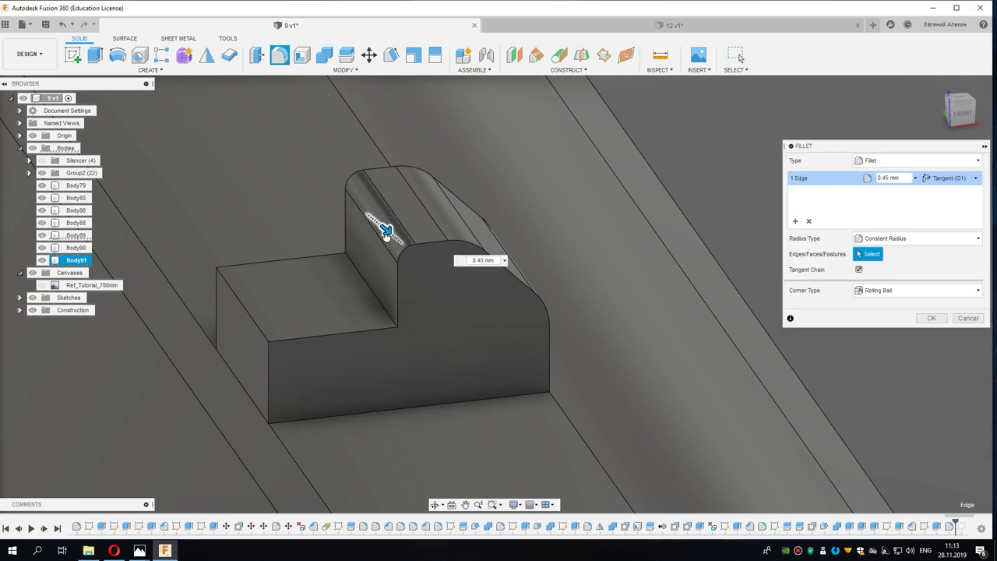
{"action": "key", "text": "Return"}
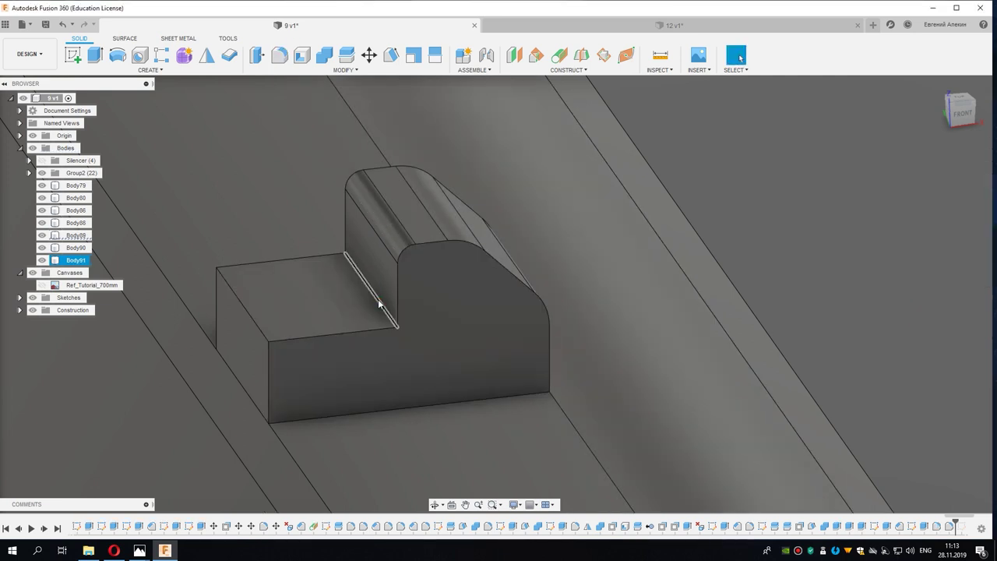
{"action": "key", "text": "f"}
{"action": "left_click", "coordinate": [373, 292]}
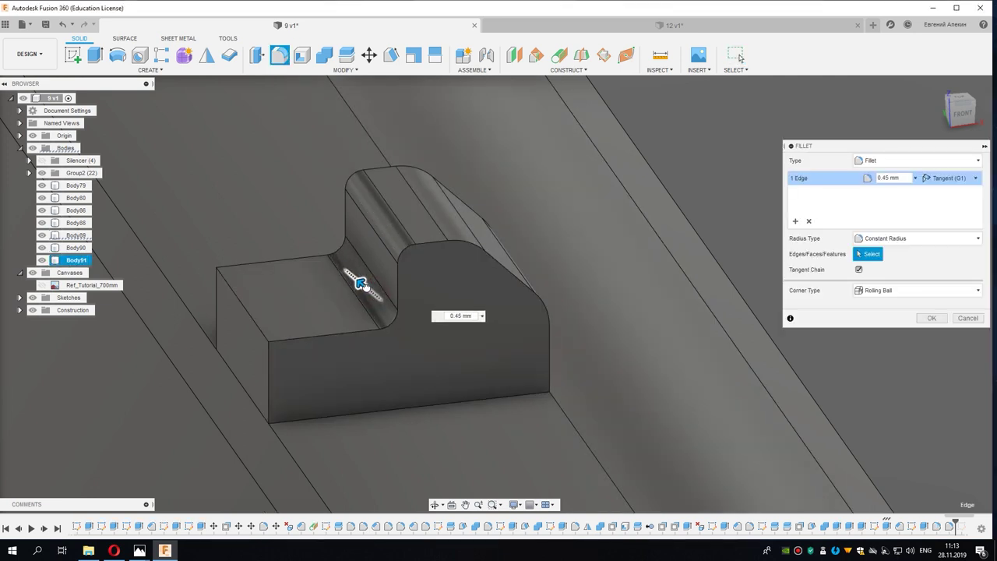
Step: Apply the 0.40 mm step fillet, then chamfer the block's front and back outline chains 0.2 mm
{"action": "key", "text": "Return"}
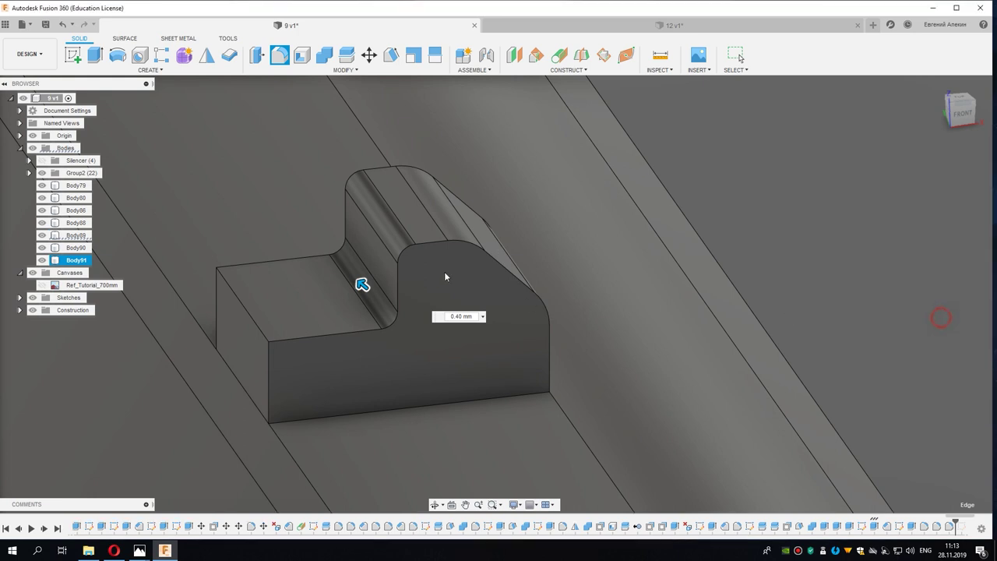
{"action": "key", "text": "c"}
{"action": "left_click", "coordinate": [422, 245]}
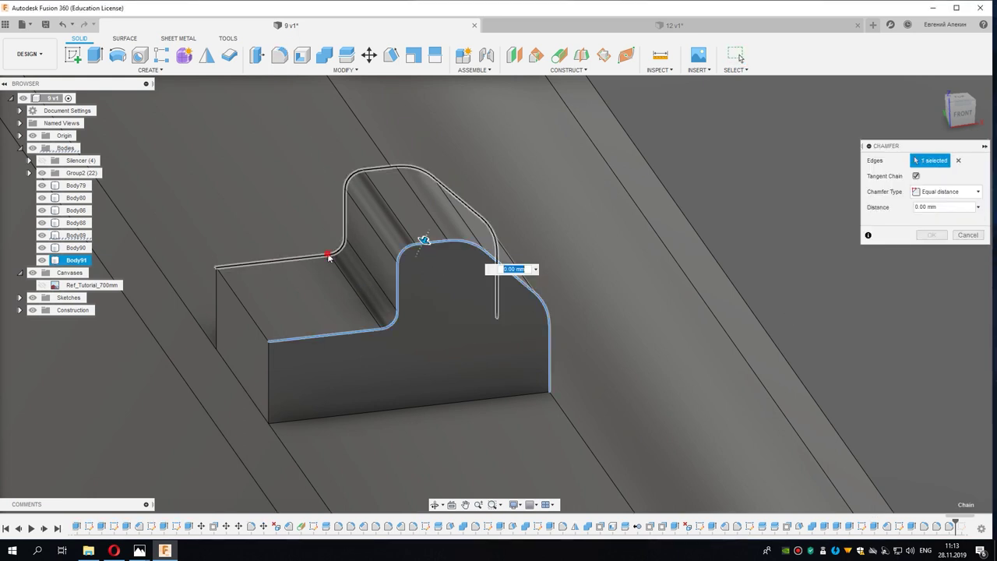
{"action": "left_click", "coordinate": [334, 254]}
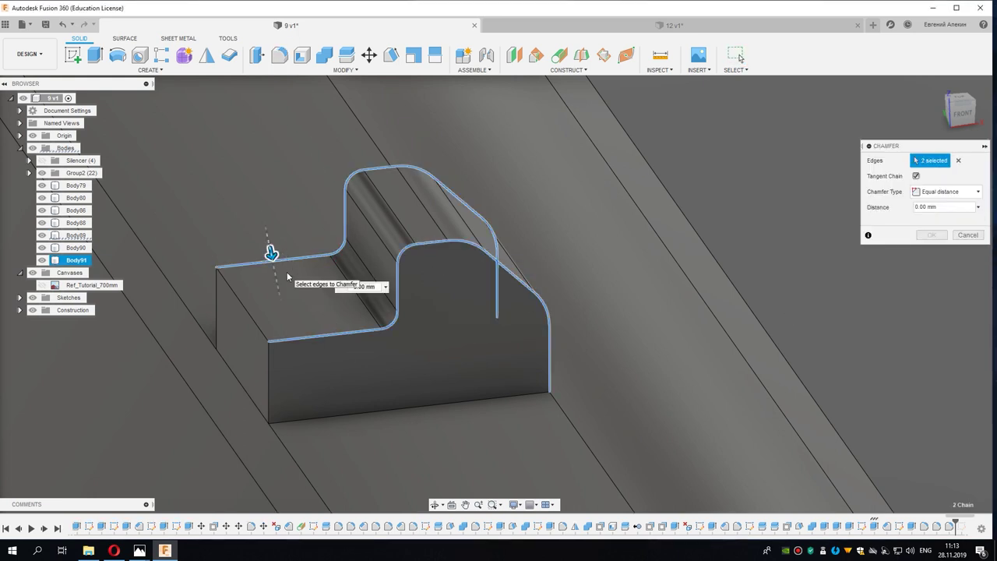
{"action": "middle_click_drag", "start_coordinate": [454, 309], "coordinate": [434, 335]}
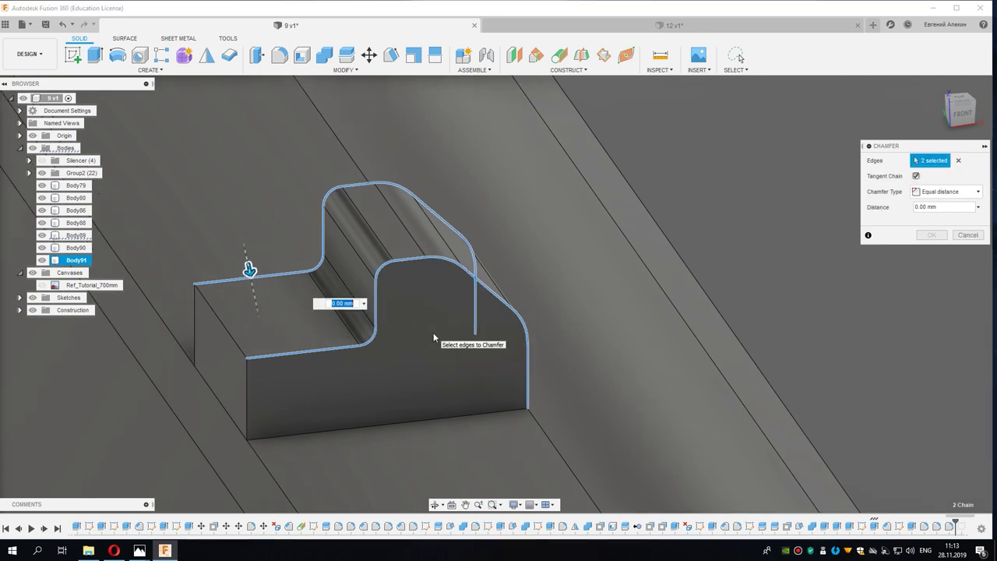
{"action": "type", "text": "0.2"}
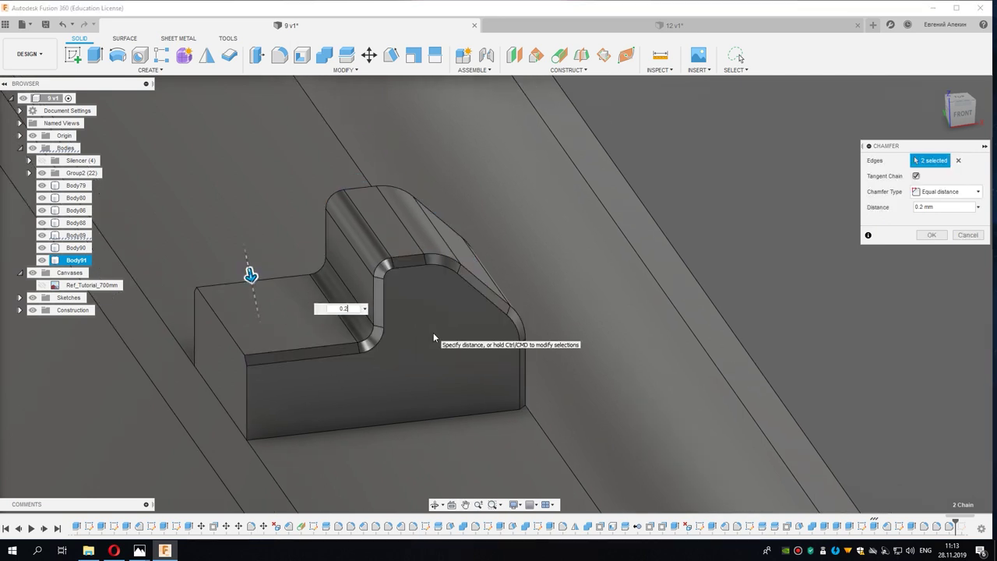
{"action": "scroll", "coordinate": [433, 332], "scroll_direction": "down", "scroll_amount": 3}
{"action": "key", "text": "Return"}
Step: Snap to the right side view and show the Ref_Tutorial canvas again
{"action": "mouse_move", "coordinate": [397, 281]}
{"action": "middle_mouse_down", "text": "shift"}
{"action": "mouse_move", "coordinate": [444, 371]}
{"action": "mouse_move", "coordinate": [390, 371]}
{"action": "middle_mouse_up", "text": "shift"}
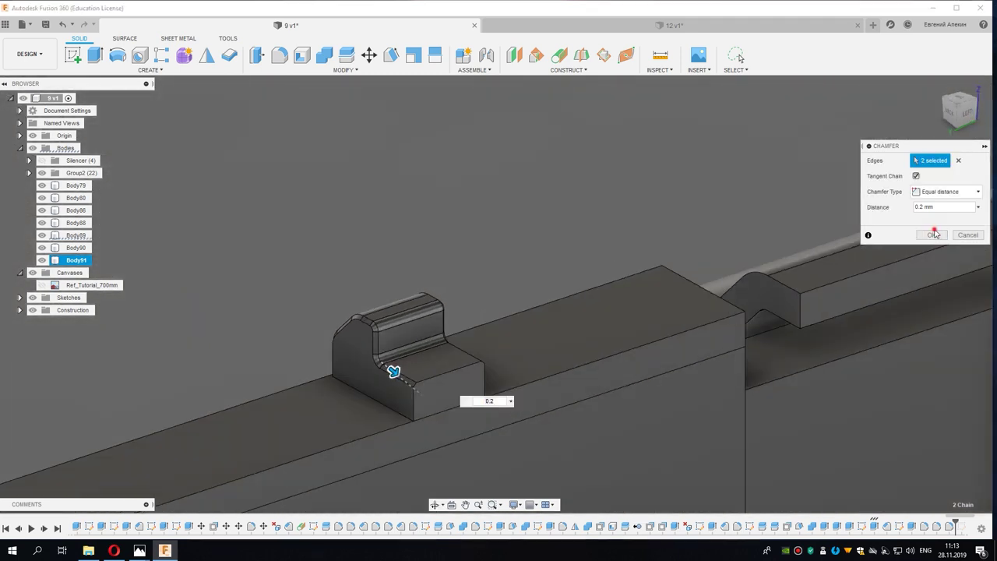
{"action": "mouse_move", "coordinate": [346, 222]}
{"action": "middle_mouse_down", "text": "shift"}
{"action": "mouse_move", "coordinate": [537, 226]}
{"action": "mouse_move", "coordinate": [945, 110]}
{"action": "middle_mouse_up", "text": "shift"}
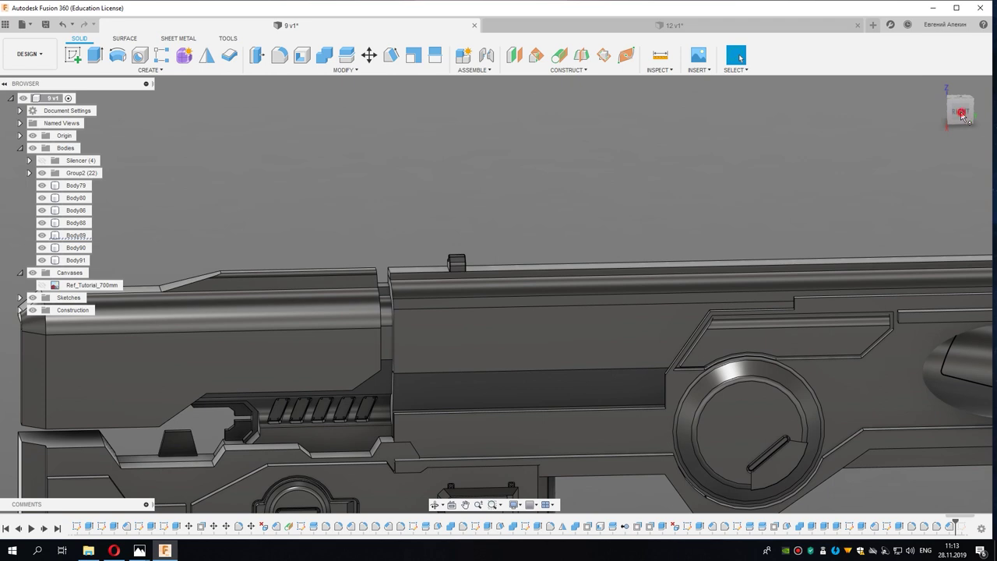
{"action": "left_click", "coordinate": [960, 112]}
{"action": "left_click", "coordinate": [44, 286]}
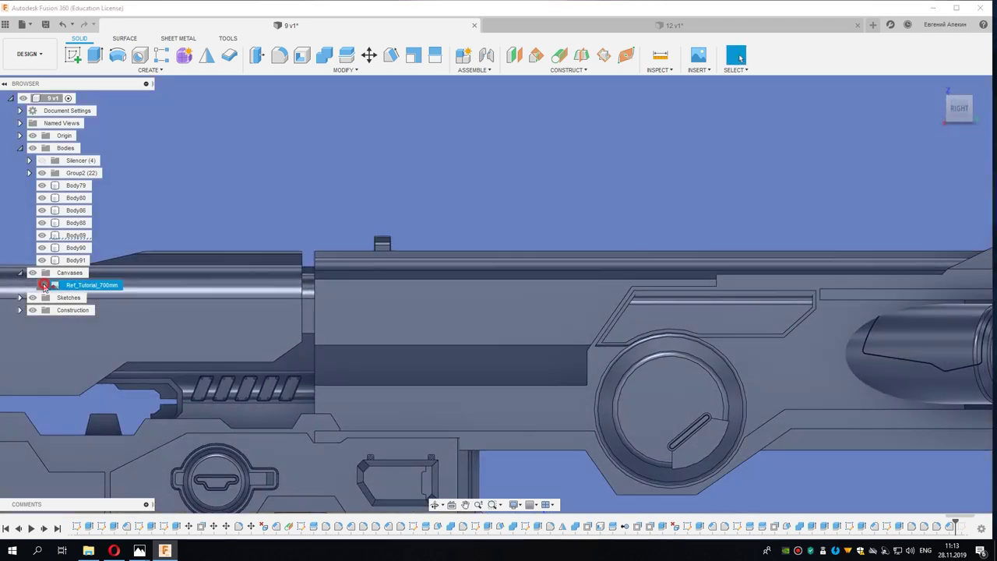
{"action": "scroll", "coordinate": [381, 205], "scroll_direction": "up", "scroll_amount": 3}
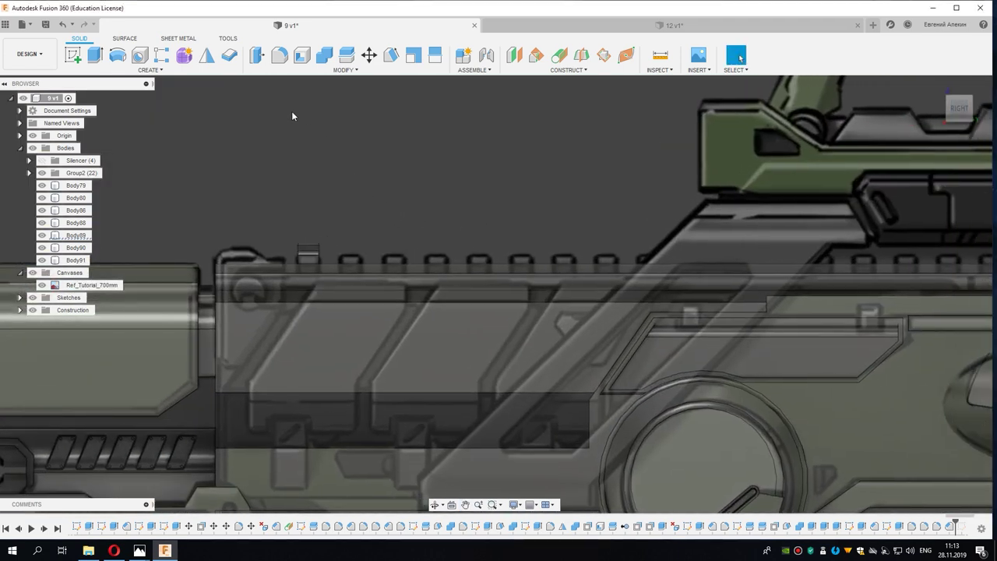
Step: Set up a body-type rectangular pattern of the sight block along the top rail edge
{"action": "left_click", "coordinate": [158, 57]}
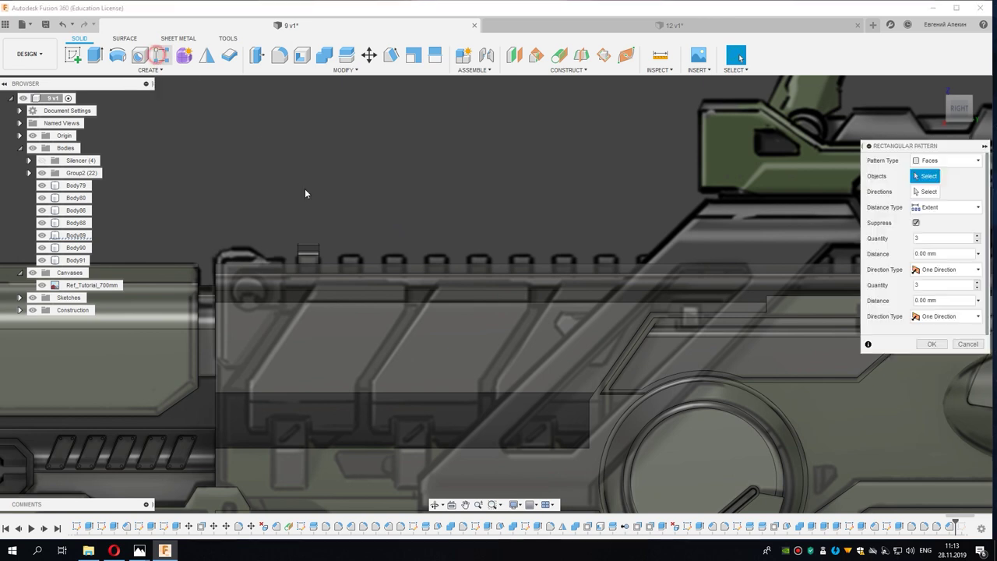
{"action": "left_click", "coordinate": [946, 161]}
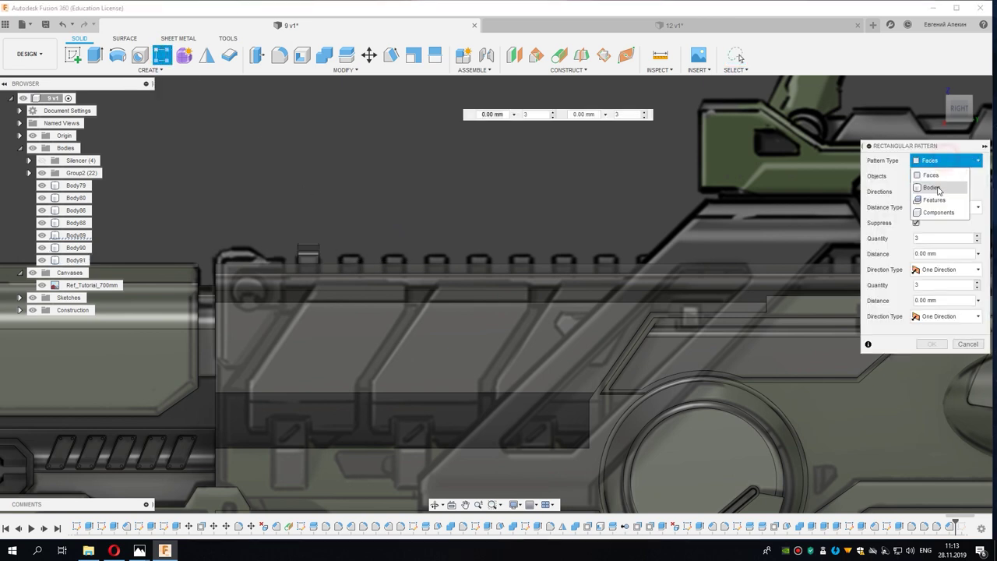
{"action": "left_click", "coordinate": [931, 182]}
{"action": "left_click", "coordinate": [305, 251]}
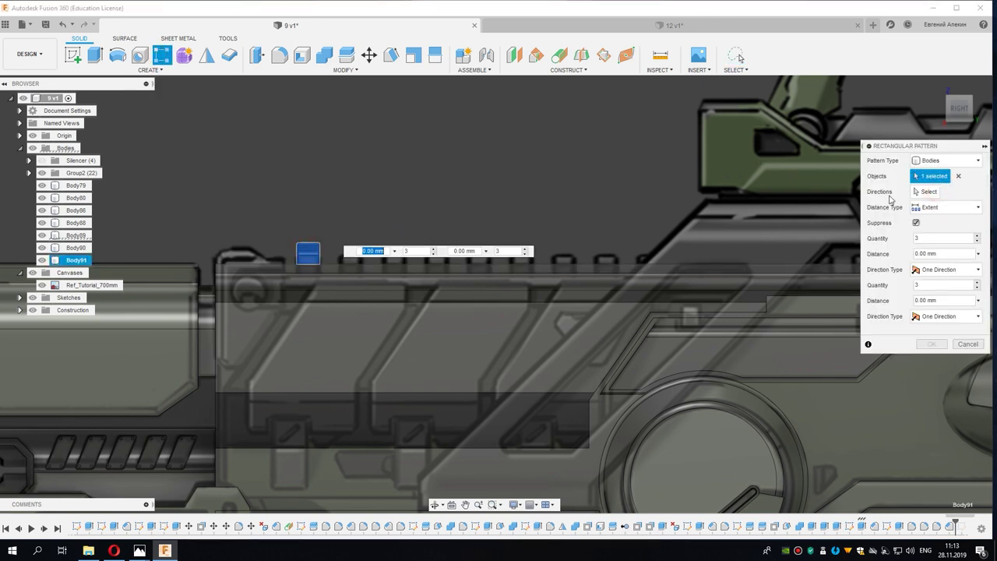
{"action": "left_click", "coordinate": [546, 263]}
Step: Set the pattern to 18 copies over a -150 mm extent along the rail
{"action": "scroll", "coordinate": [390, 239], "scroll_direction": "down", "scroll_amount": 2}
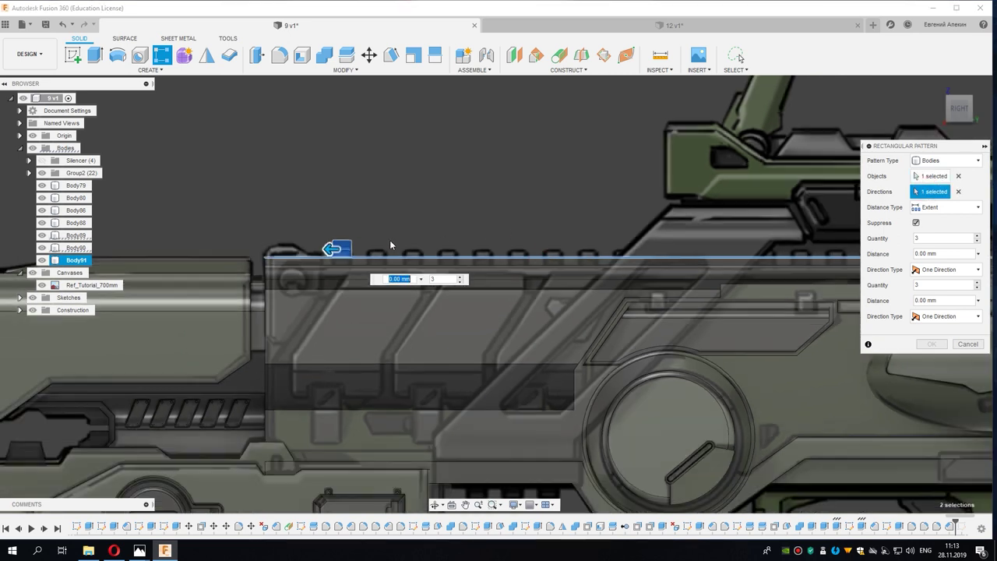
{"action": "left_click_drag", "start_coordinate": [352, 248], "coordinate": [719, 245]}
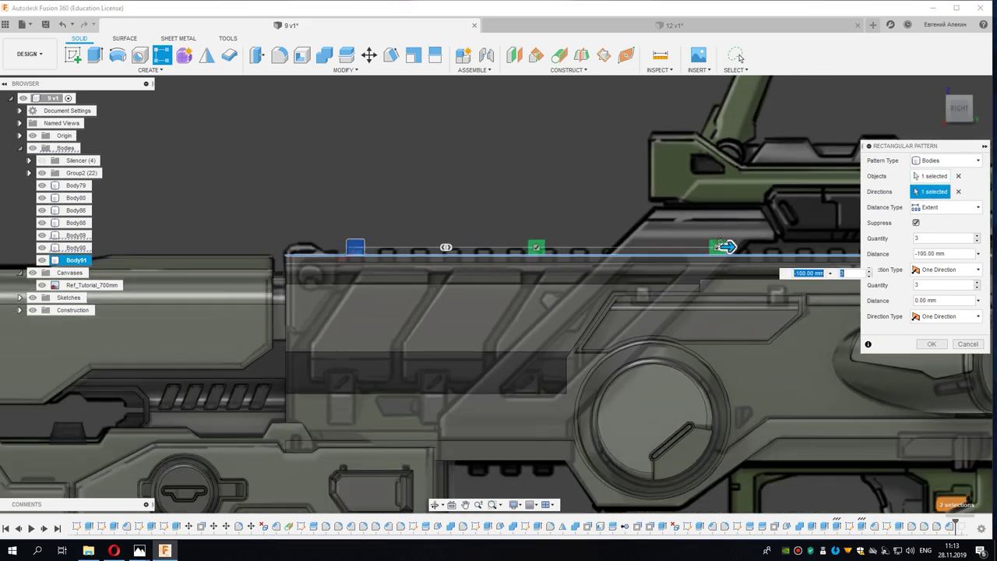
{"action": "middle_click_drag", "start_coordinate": [719, 246], "coordinate": [373, 245]}
{"action": "left_click_drag", "start_coordinate": [352, 242], "coordinate": [532, 257]}
{"action": "type", "text": "4"}
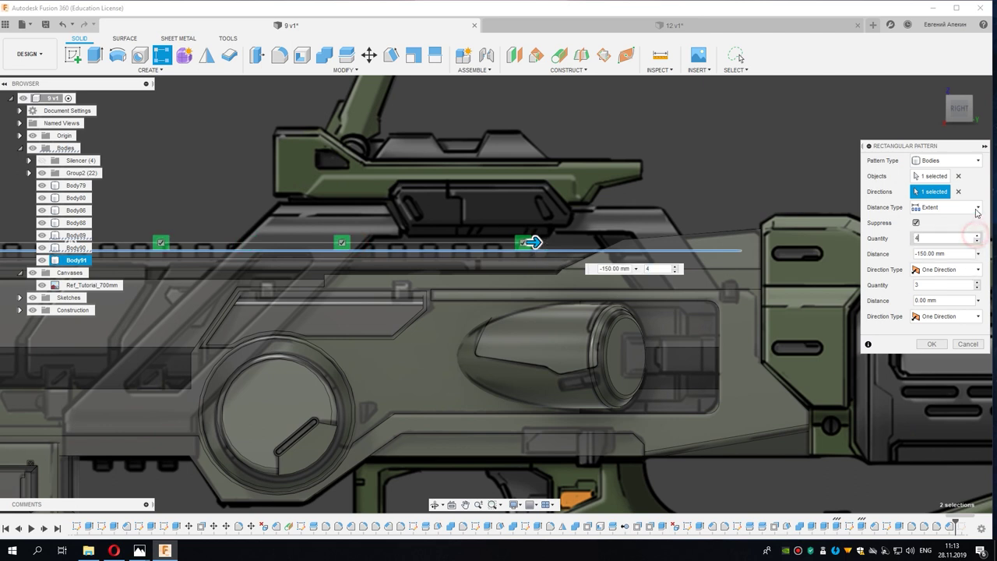
{"action": "type", "text": "5"}
{"action": "type", "text": "8"}
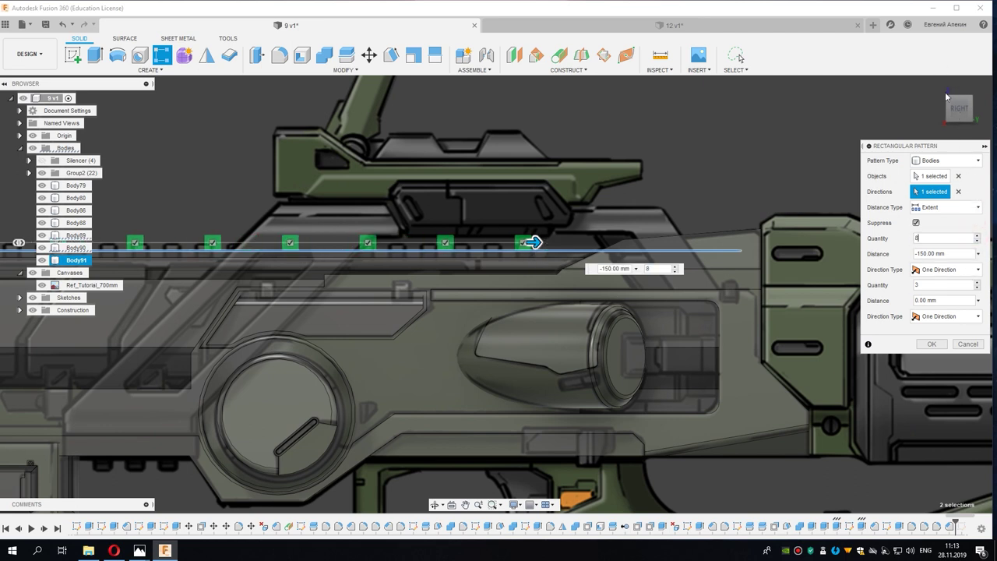
{"action": "key", "text": "Up"}
{"action": "key", "text": "Up"}
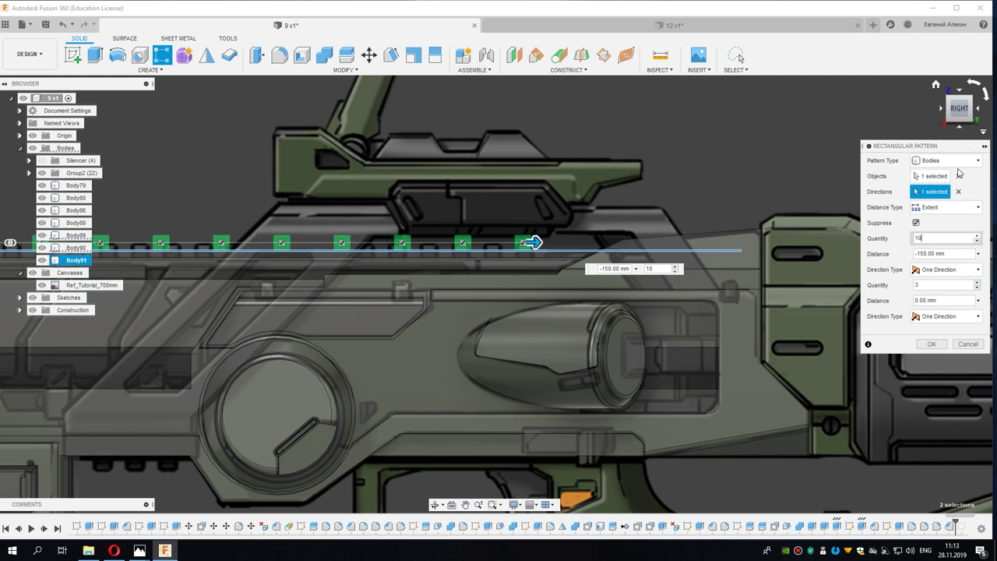
{"action": "key", "text": "Up"}
{"action": "key", "text": "Up"}
{"action": "key", "text": "Up"}
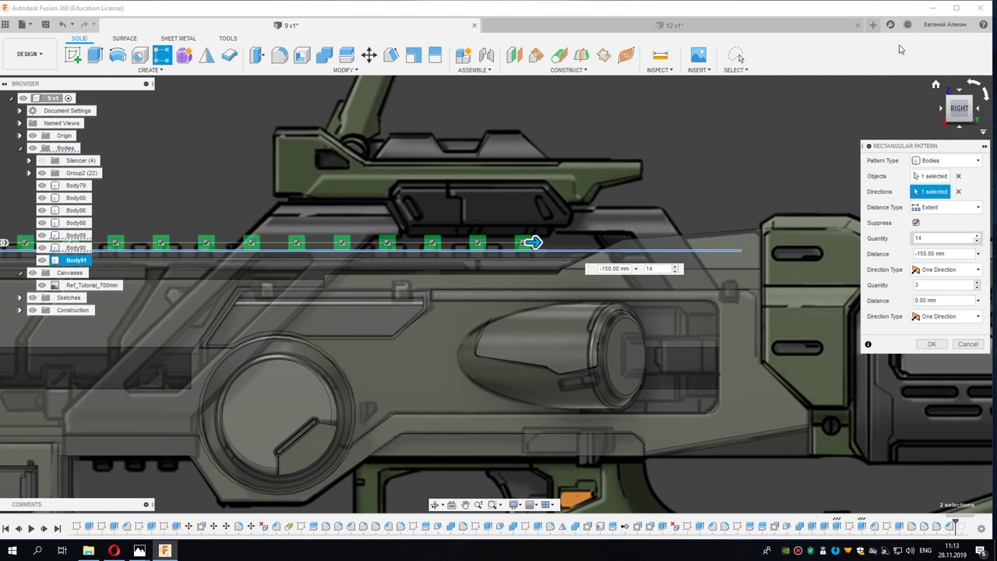
{"action": "key", "text": "Up"}
{"action": "key", "text": "Up"}
{"action": "key", "text": "Up"}
{"action": "key", "text": "Up"}
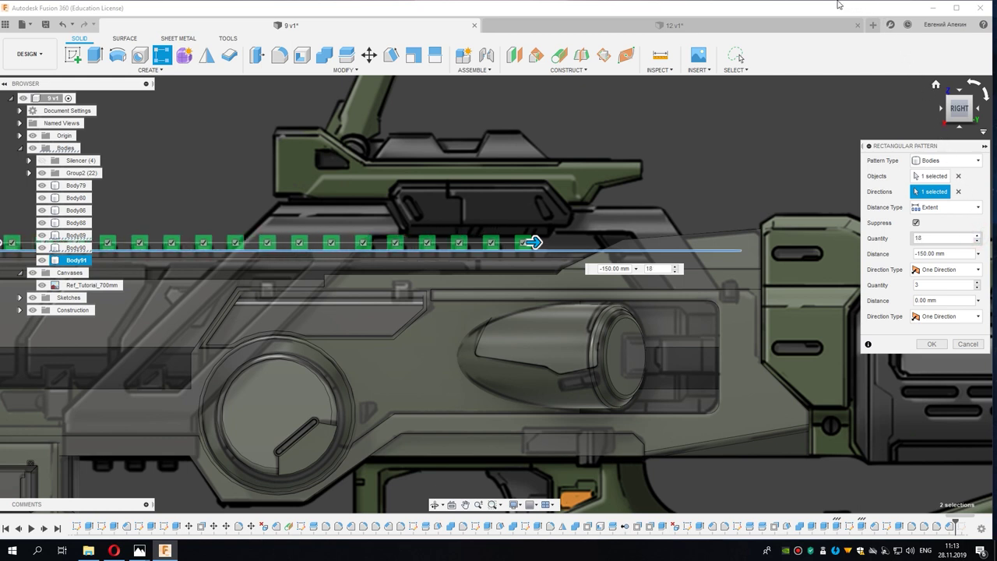
{"action": "key", "text": "Up"}
{"action": "key", "text": "Up"}
{"action": "key", "text": "Up"}
{"action": "key", "text": "Up"}
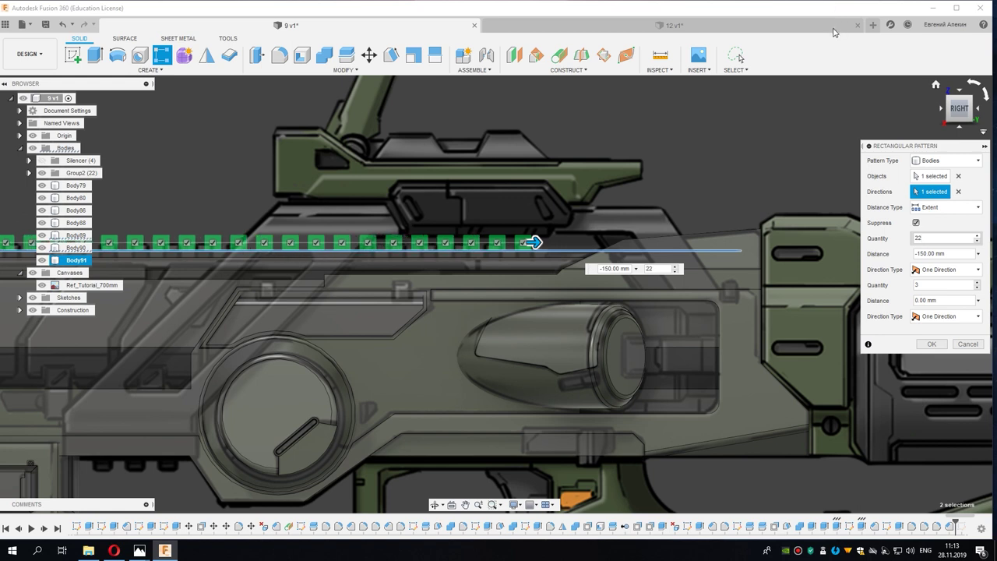
{"action": "key", "text": "Up"}
{"action": "key", "text": "Up"}
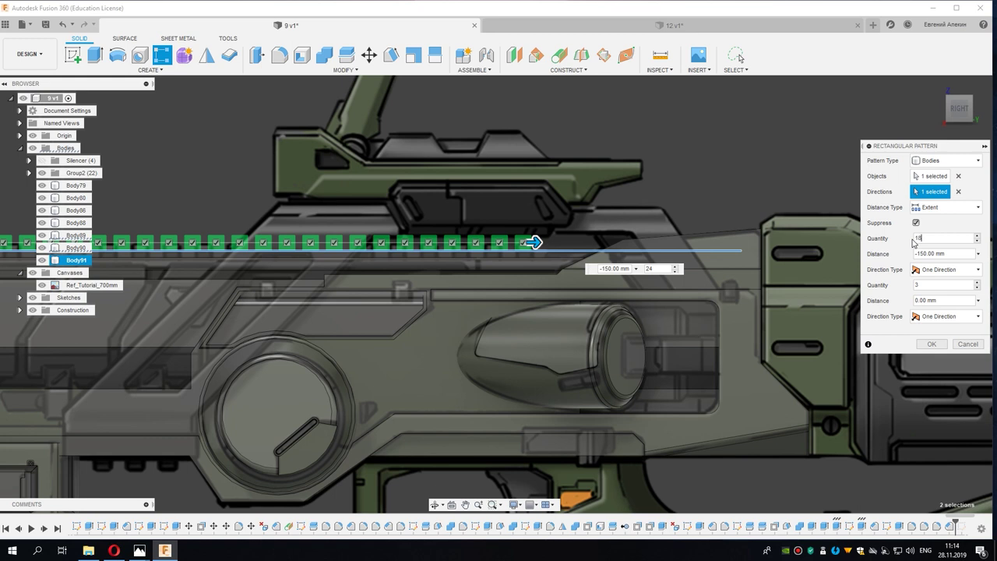
Step: Orbit to check the 18-copy pattern preview in 3D and apply it
{"action": "middle_click_drag", "start_coordinate": [459, 324], "coordinate": [560, 333]}
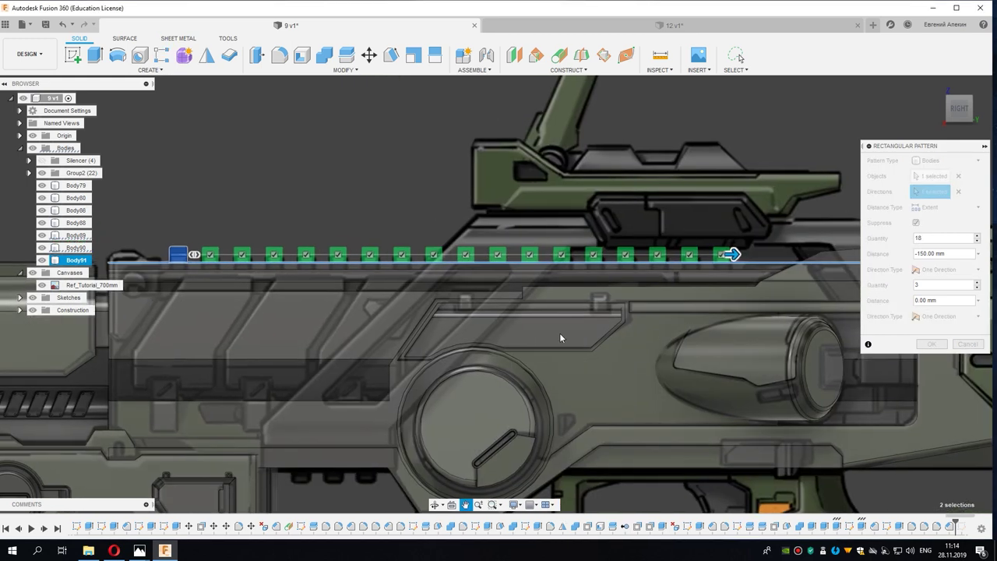
{"action": "middle_click_drag", "start_coordinate": [704, 354], "coordinate": [724, 341], "text": "shift"}
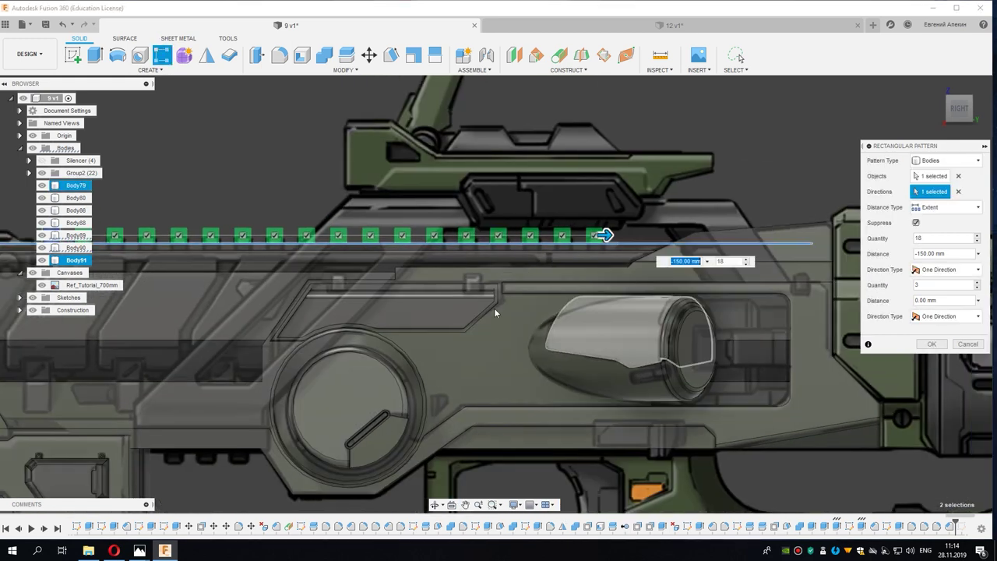
{"action": "left_click", "coordinate": [925, 344]}
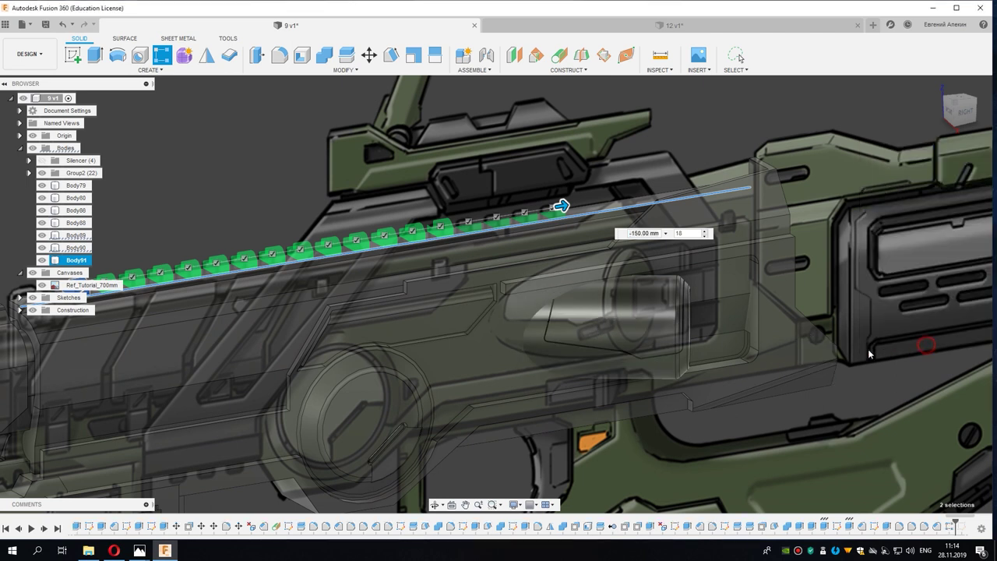
{"action": "mouse_move", "coordinate": [296, 355]}
{"action": "middle_mouse_down", "text": "shift"}
{"action": "mouse_move", "coordinate": [467, 352]}
{"action": "mouse_move", "coordinate": [181, 264]}
{"action": "middle_mouse_up", "text": "shift"}
Step: Start a Join combine with the Body90 top rail strip as the target body
{"action": "left_click", "coordinate": [181, 264]}
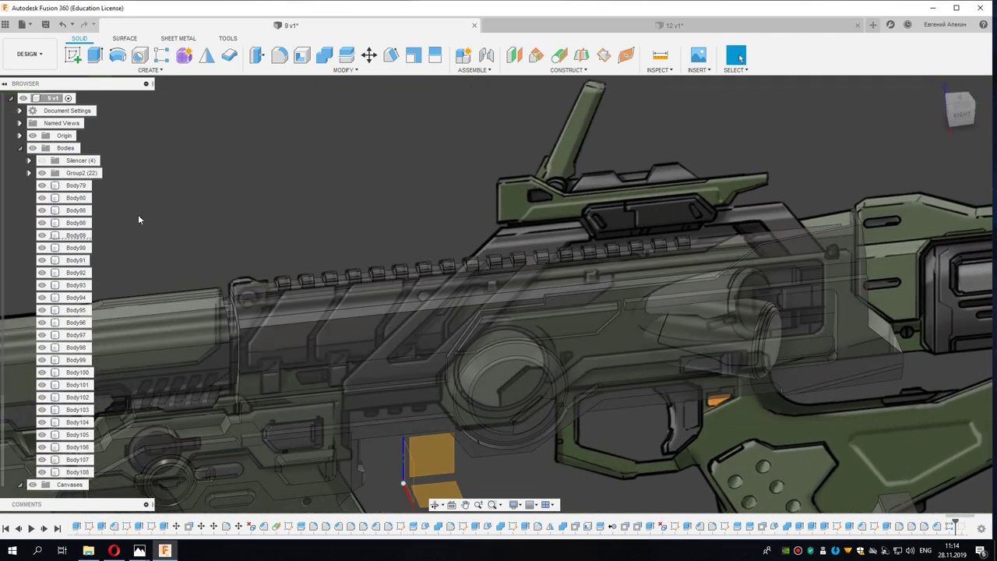
{"action": "left_click", "coordinate": [324, 54]}
{"action": "scroll", "coordinate": [264, 296], "scroll_direction": "up", "scroll_amount": 3}
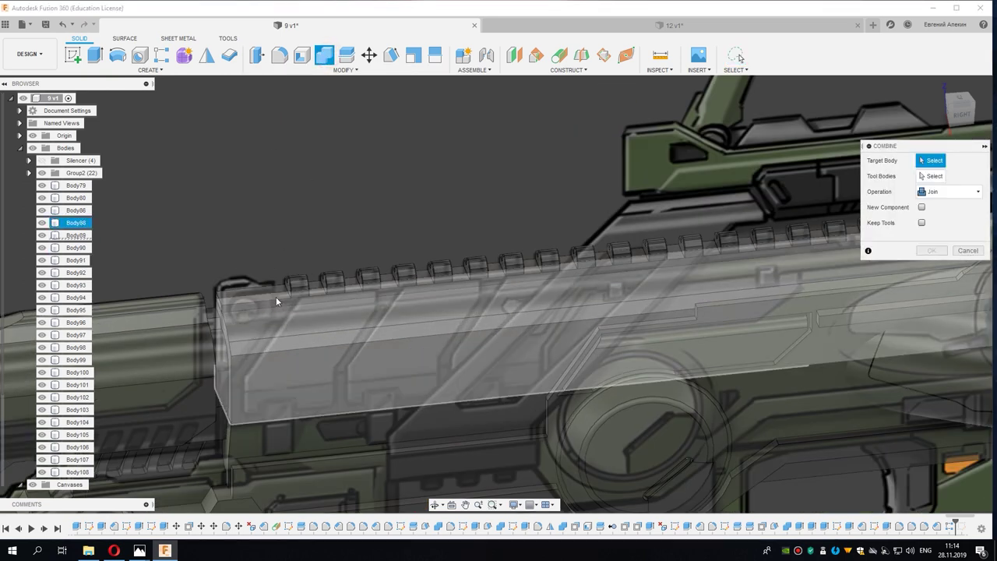
{"action": "left_click", "coordinate": [298, 285]}
Step: Add every patterned rail tooth as a tool body and apply the join
{"action": "left_click", "coordinate": [298, 282]}
{"action": "left_click", "coordinate": [333, 279]}
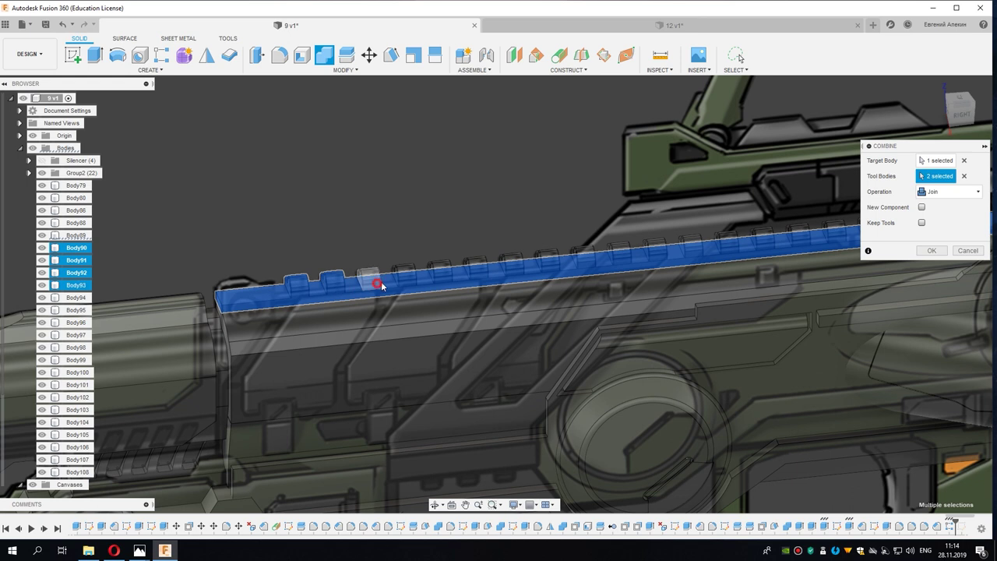
{"action": "left_click", "coordinate": [374, 277]}
{"action": "left_click", "coordinate": [411, 278]}
{"action": "left_click", "coordinate": [441, 274]}
{"action": "left_click", "coordinate": [477, 271]}
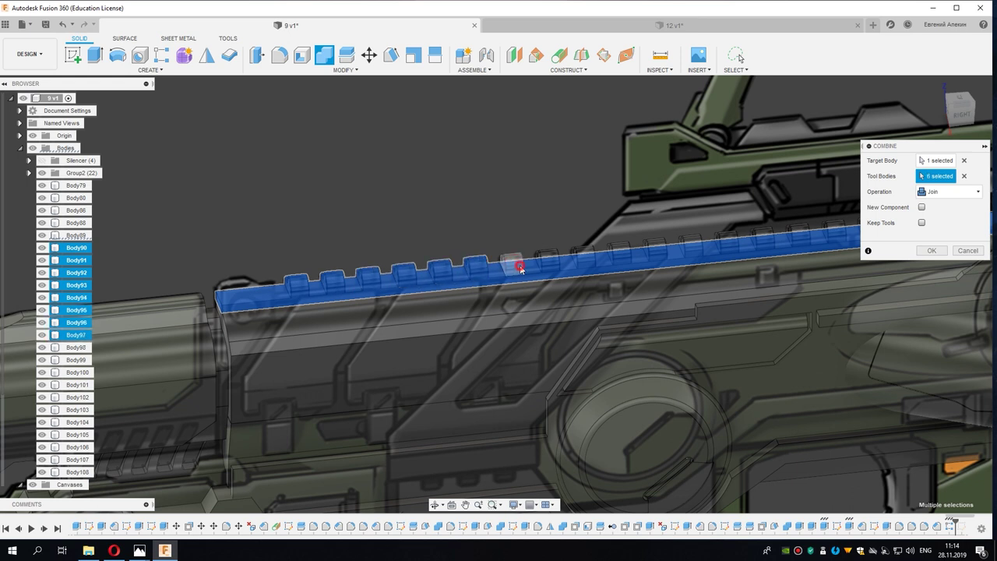
{"action": "left_click", "coordinate": [584, 259]}
{"action": "left_click", "coordinate": [620, 254]}
{"action": "left_click", "coordinate": [656, 251]}
{"action": "left_click", "coordinate": [692, 247]}
{"action": "left_click", "coordinate": [726, 244]}
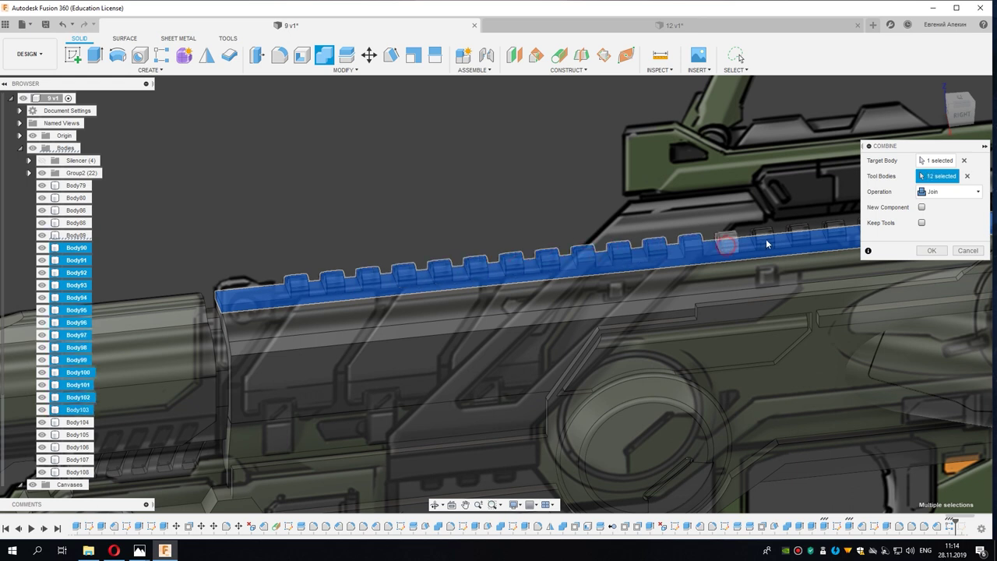
{"action": "left_click", "coordinate": [767, 243]}
{"action": "middle_click_drag", "start_coordinate": [766, 244], "coordinate": [498, 293]}
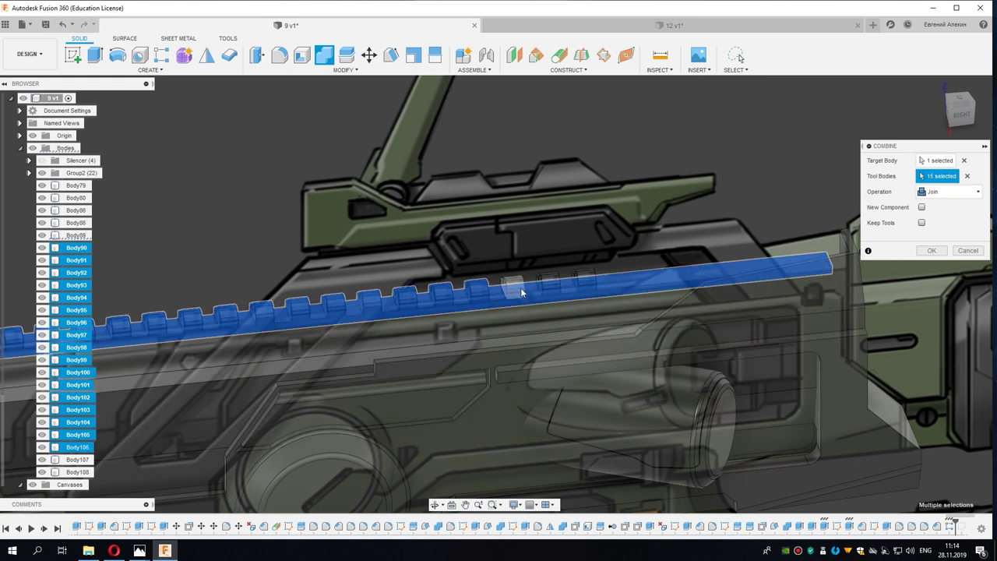
{"action": "left_click", "coordinate": [574, 287]}
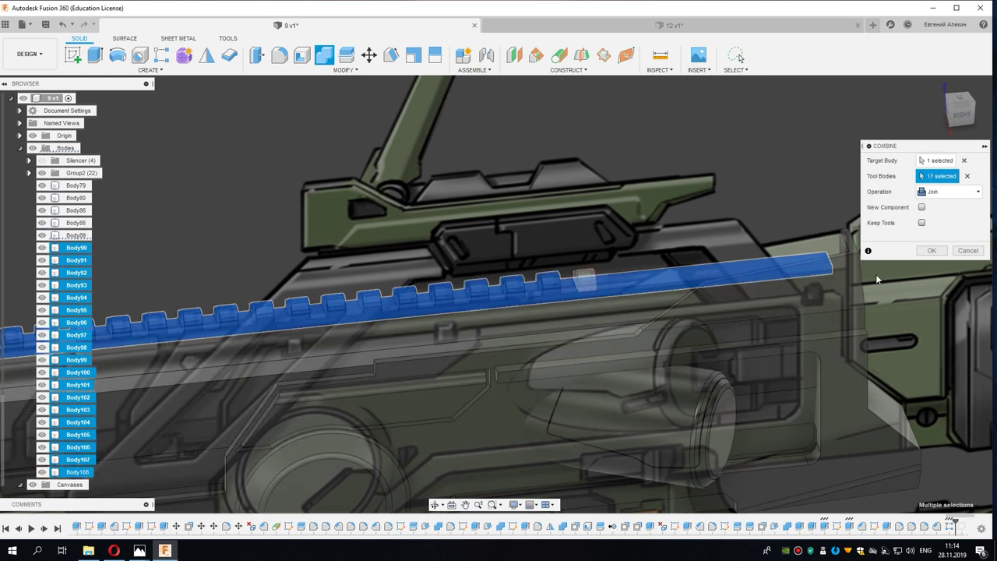
{"action": "left_click", "coordinate": [932, 250]}
Step: Snap to the right side view, zoom into the receiver area and deselect Body89
{"action": "scroll", "coordinate": [468, 345], "scroll_direction": "down", "scroll_amount": 3}
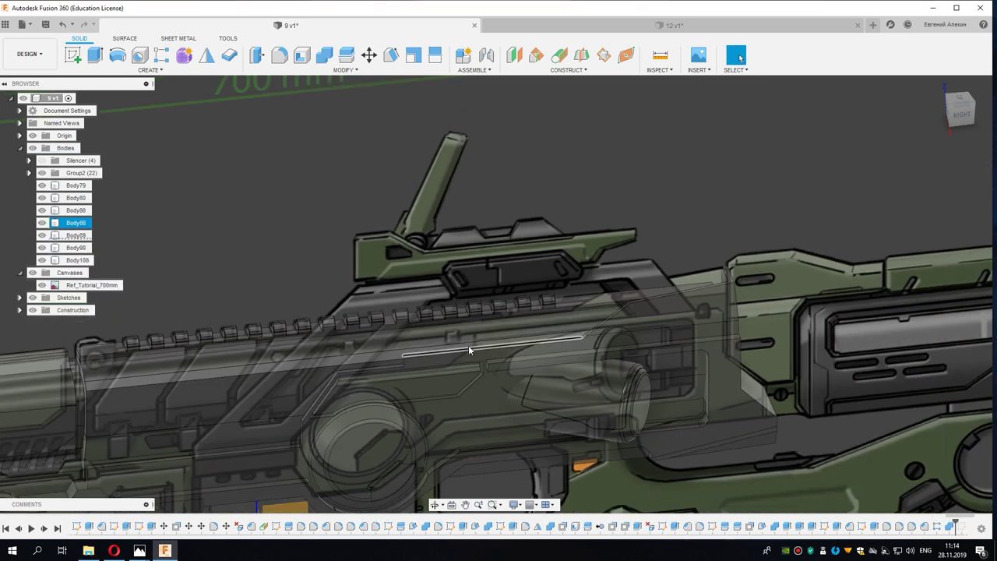
{"action": "mouse_move", "coordinate": [468, 345]}
{"action": "middle_mouse_down"}
{"action": "mouse_move", "coordinate": [501, 317]}
{"action": "mouse_move", "coordinate": [492, 280]}
{"action": "middle_mouse_up"}
{"action": "left_click", "coordinate": [959, 109]}
{"action": "scroll", "coordinate": [535, 333], "scroll_direction": "up", "scroll_amount": 3}
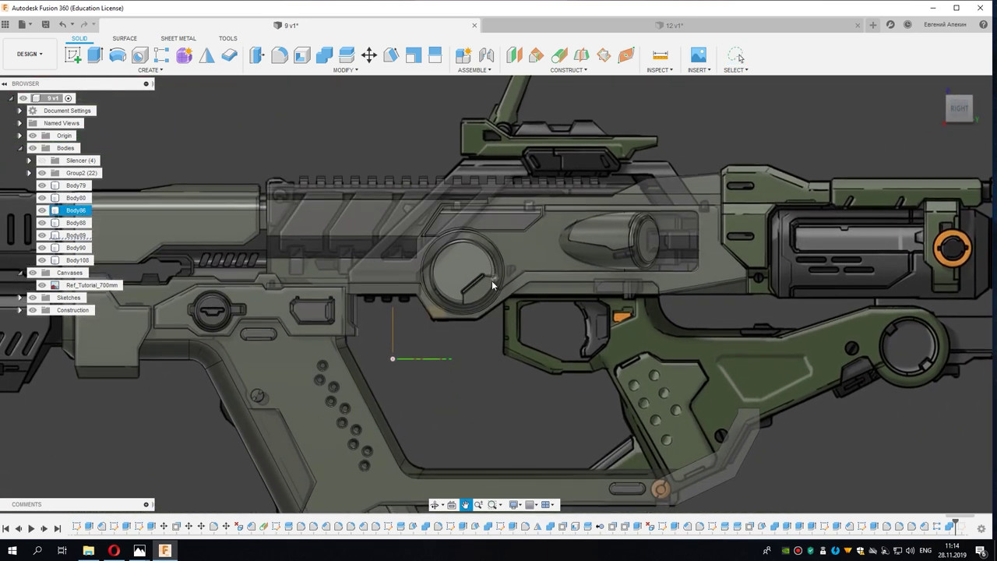
{"action": "scroll", "coordinate": [415, 308], "scroll_direction": "up", "scroll_amount": 1}
{"action": "scroll", "coordinate": [414, 308], "scroll_direction": "up", "scroll_amount": 3}
{"action": "middle_click_drag", "start_coordinate": [314, 264], "coordinate": [399, 333]}
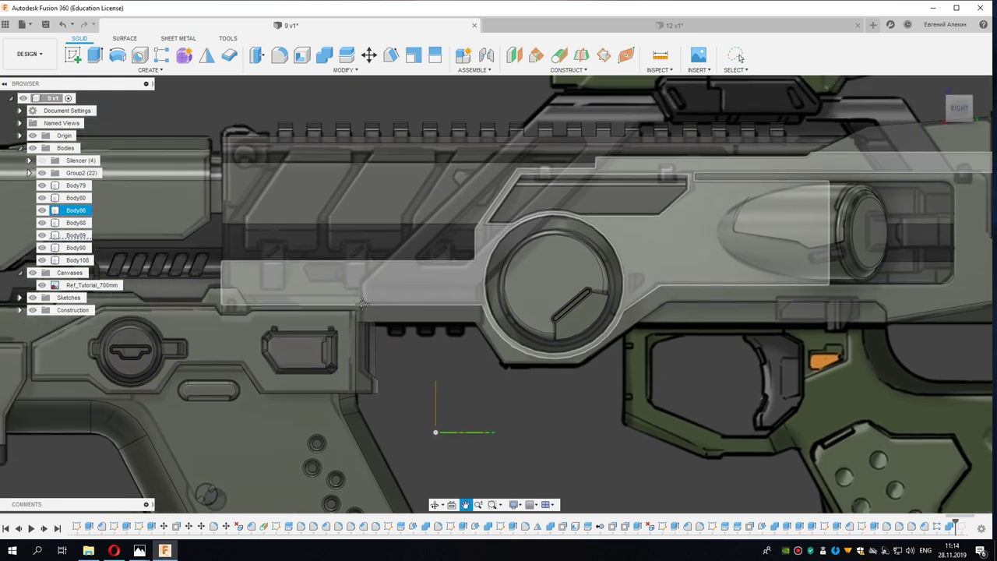
{"action": "scroll", "coordinate": [374, 304], "scroll_direction": "up", "scroll_amount": 2}
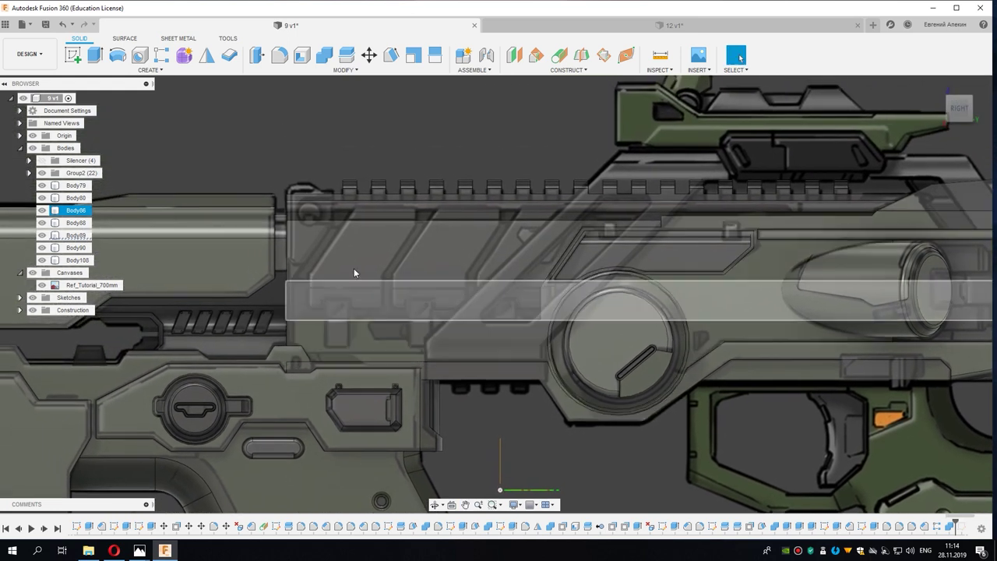
{"action": "scroll", "coordinate": [393, 341], "scroll_direction": "up", "scroll_amount": 2}
{"action": "mouse_move", "coordinate": [394, 341]}
{"action": "middle_mouse_down"}
{"action": "mouse_move", "coordinate": [408, 343]}
{"action": "mouse_move", "coordinate": [380, 295]}
{"action": "middle_mouse_up"}
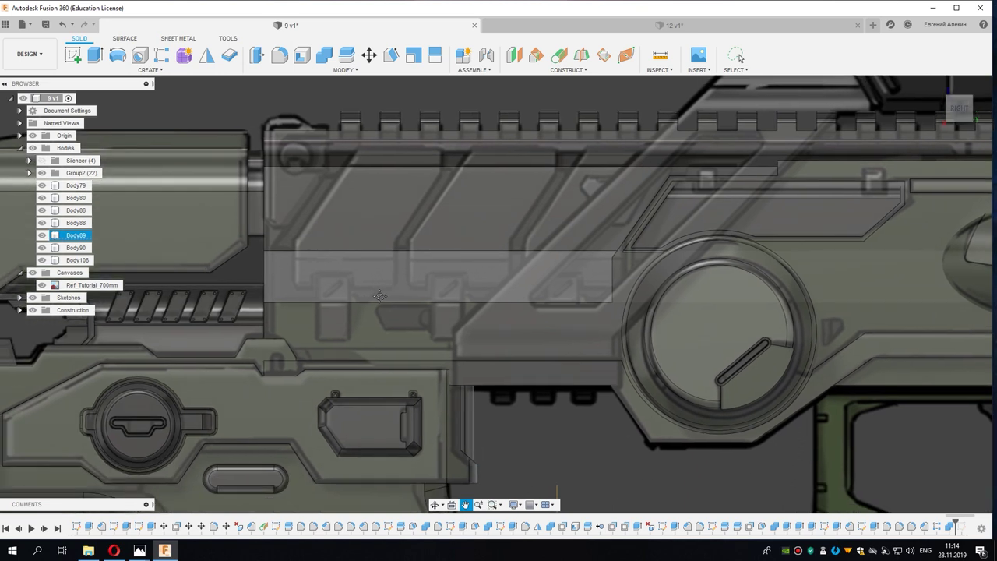
{"action": "key", "text": "Escape"}
Step: From the flat right view, sketch on the long rectangular block's side face beneath the rail
{"action": "scroll", "coordinate": [398, 334], "scroll_direction": "down", "scroll_amount": 1}
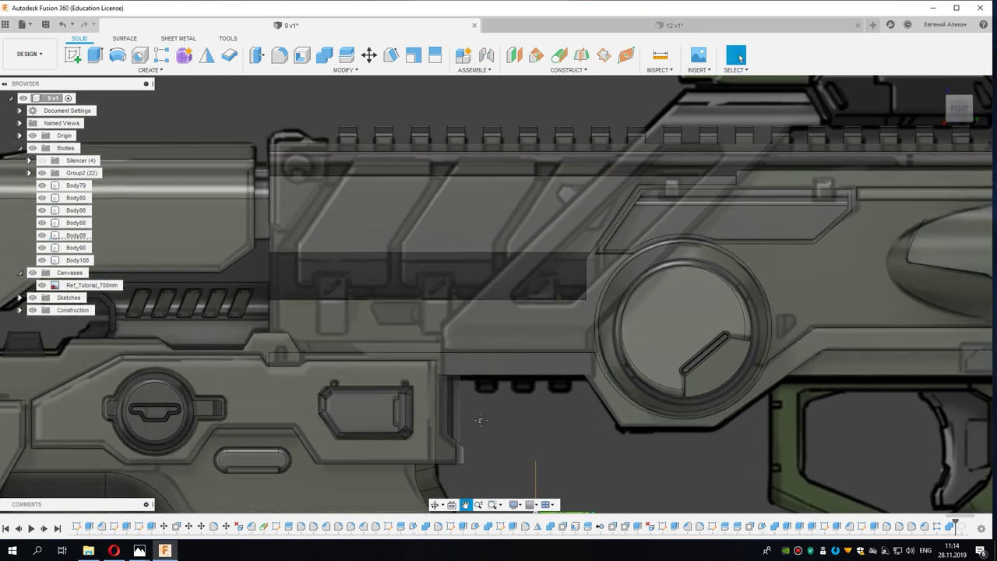
{"action": "middle_click_drag", "start_coordinate": [481, 421], "coordinate": [468, 415]}
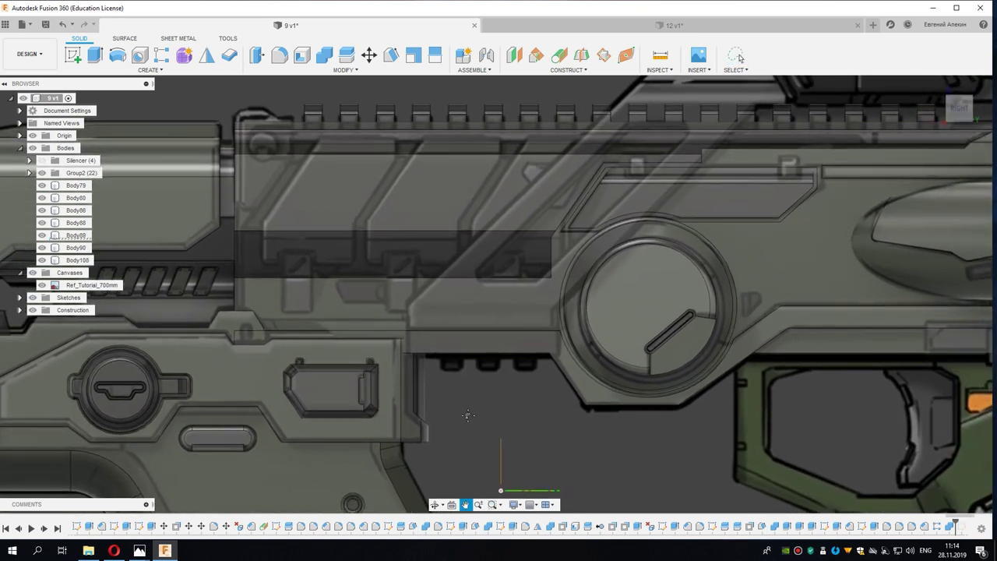
{"action": "mouse_move", "coordinate": [468, 415]}
{"action": "middle_mouse_down", "text": "shift"}
{"action": "mouse_move", "coordinate": [532, 402]}
{"action": "mouse_move", "coordinate": [478, 397]}
{"action": "mouse_move", "coordinate": [490, 390]}
{"action": "middle_mouse_up", "text": "shift"}
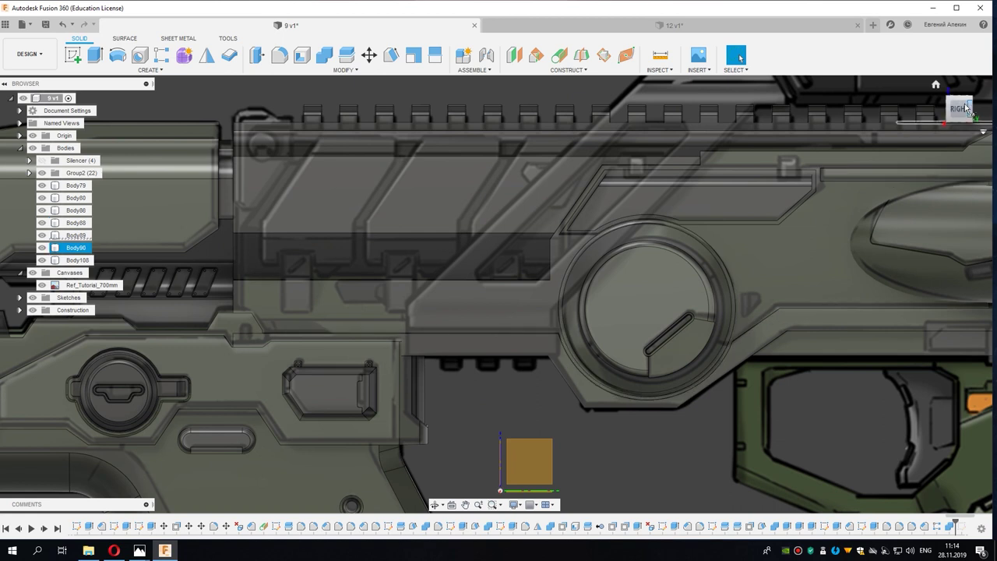
{"action": "left_click", "coordinate": [960, 110]}
{"action": "scroll", "coordinate": [373, 304], "scroll_direction": "up", "scroll_amount": 2}
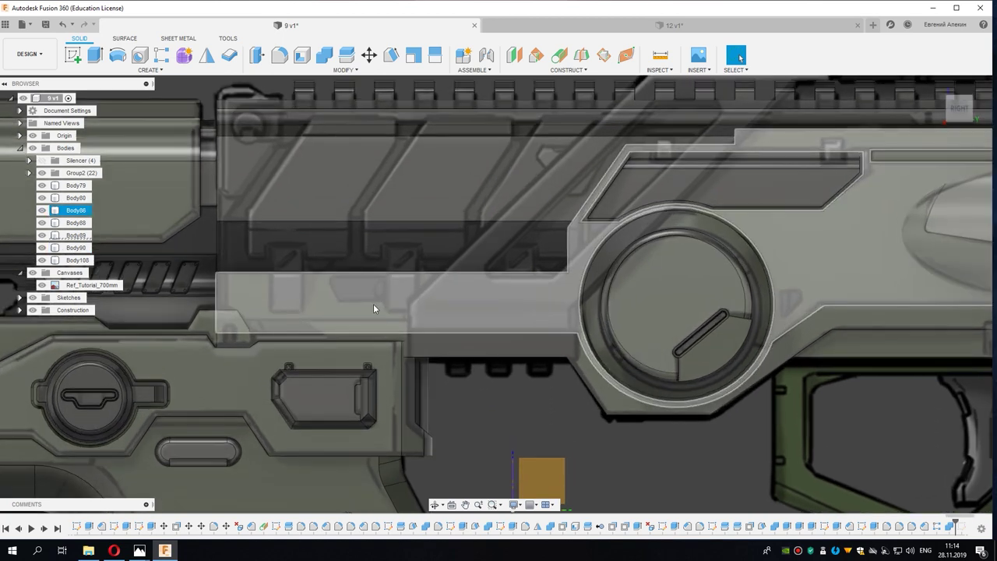
{"action": "scroll", "coordinate": [373, 303], "scroll_direction": "up", "scroll_amount": 2}
{"action": "mouse_move", "coordinate": [375, 316]}
{"action": "middle_mouse_down"}
{"action": "mouse_move", "coordinate": [397, 326]}
{"action": "mouse_move", "coordinate": [425, 384]}
{"action": "middle_mouse_up"}
{"action": "left_click", "coordinate": [302, 271]}
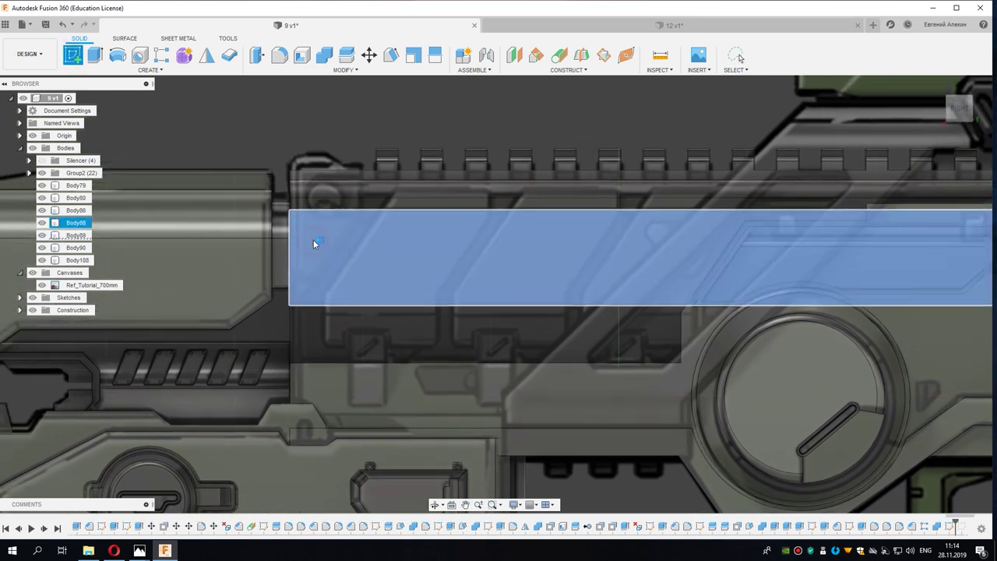
{"action": "left_click", "coordinate": [313, 239]}
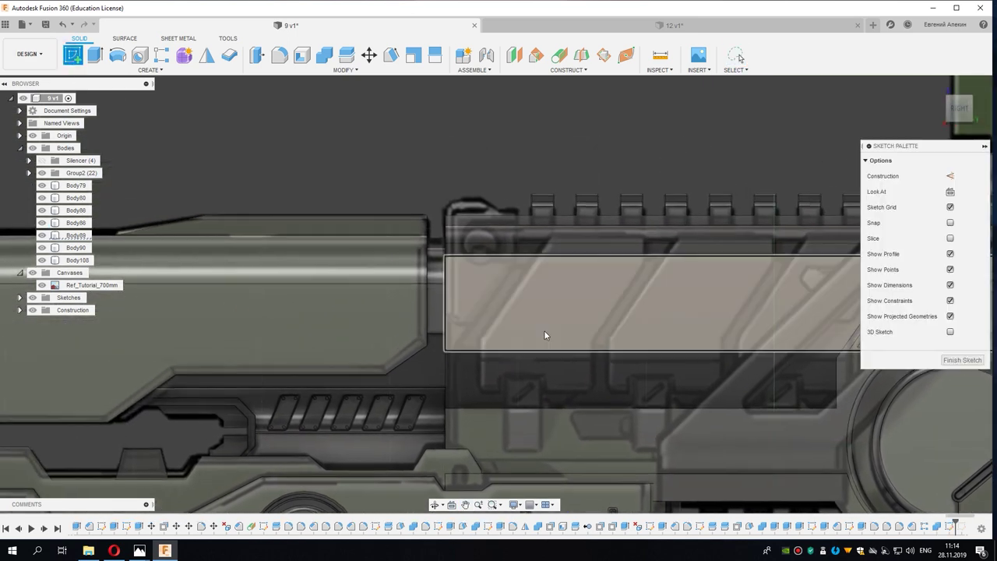
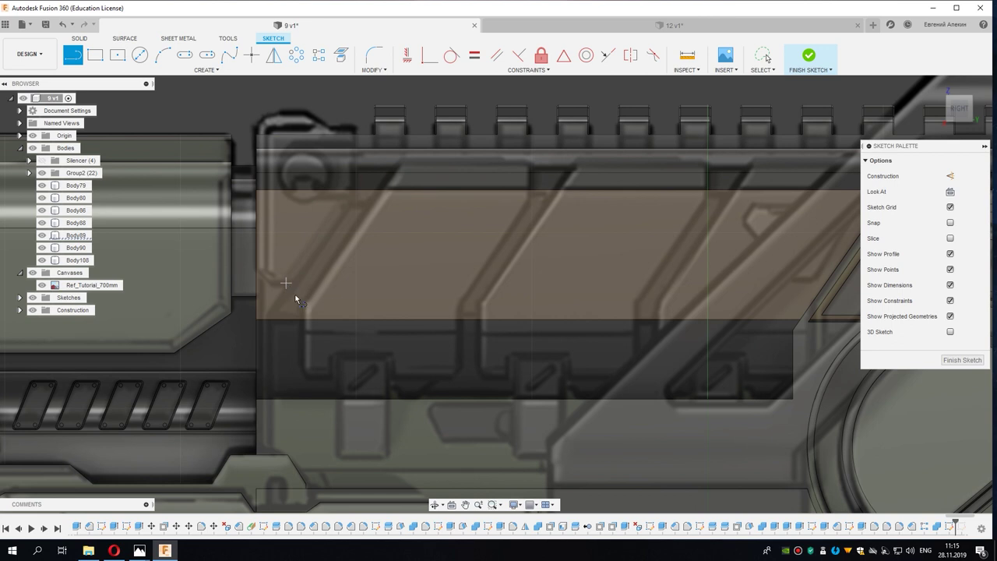
Step: Draw the lever's lower-left vertical edge, slanted outer edge and top edge over the reference
{"action": "left_click", "coordinate": [303, 377]}
{"action": "left_click", "coordinate": [303, 303]}
{"action": "type", "text": "55"}
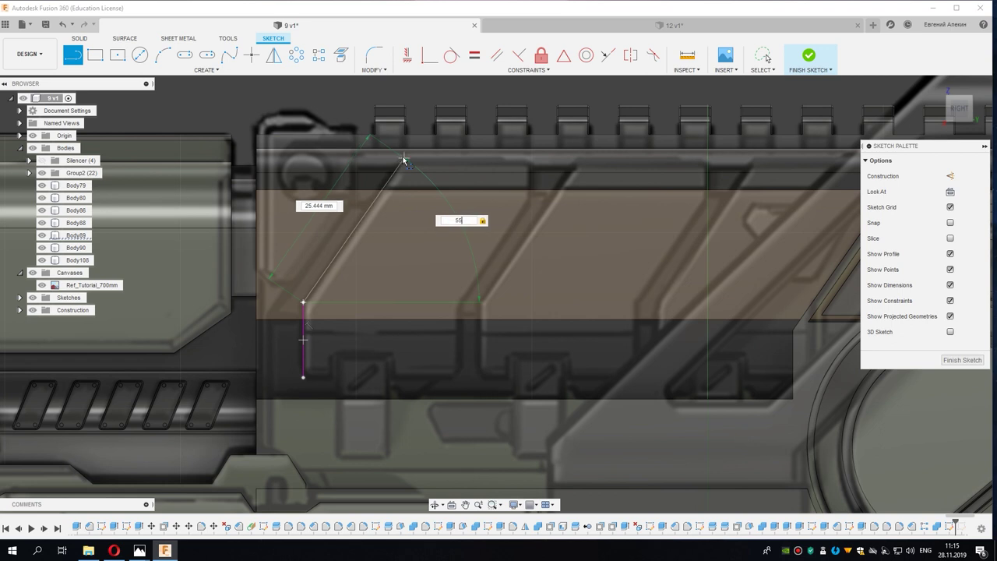
{"action": "left_click", "coordinate": [402, 159]}
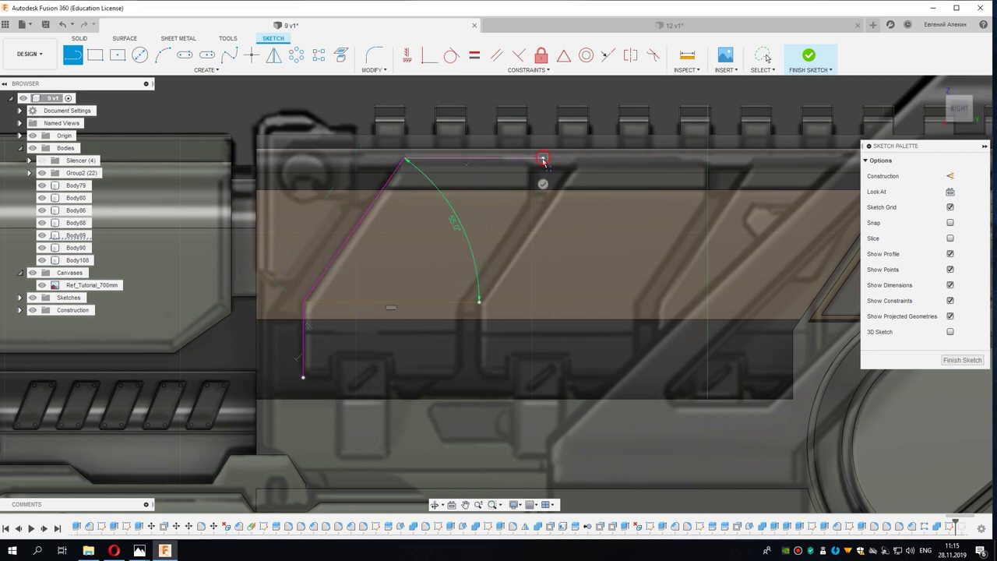
{"action": "left_click", "coordinate": [541, 181]}
{"action": "scroll", "coordinate": [528, 204], "scroll_direction": "up", "scroll_amount": 2}
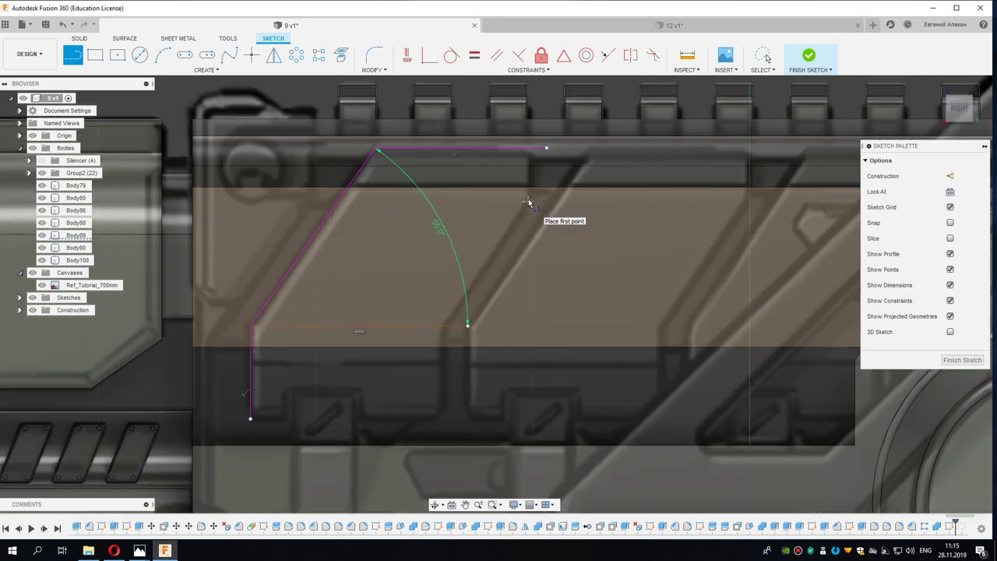
Step: Add the short vertical edge, inner slanted edge, inner vertical edge and bottom edge to close the outline
{"action": "left_click", "coordinate": [532, 148]}
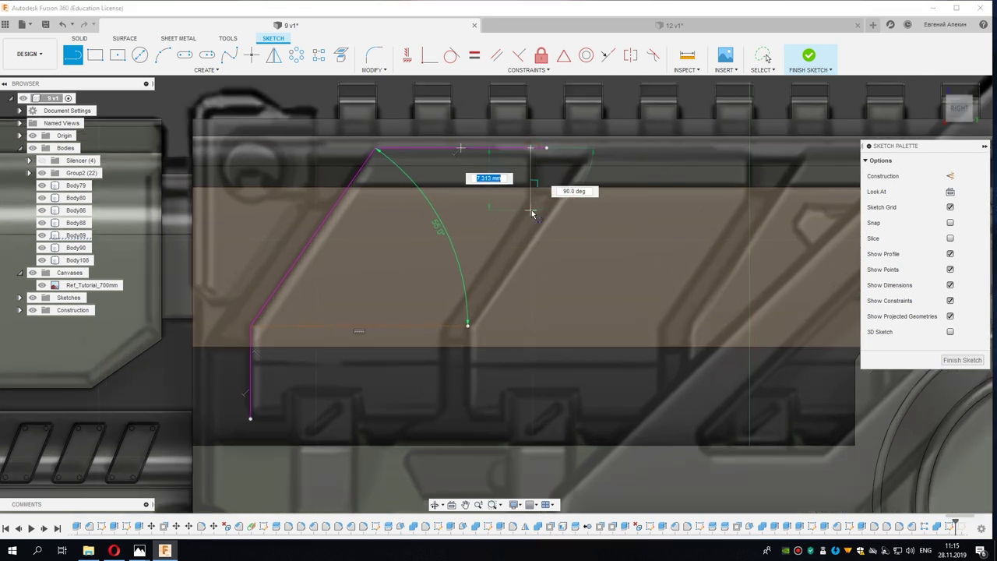
{"action": "left_click", "coordinate": [503, 208]}
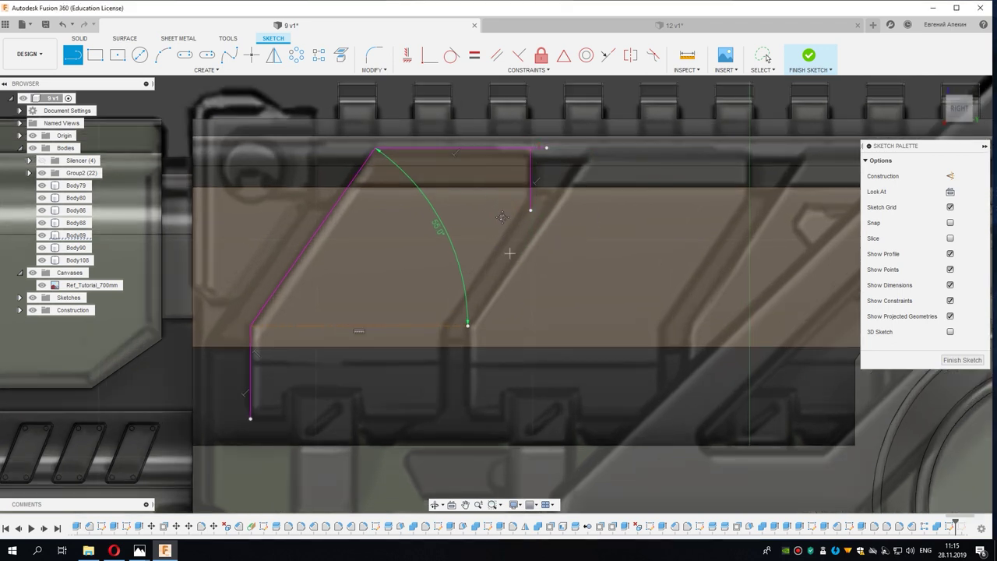
{"action": "middle_click_drag", "start_coordinate": [509, 253], "coordinate": [502, 222]}
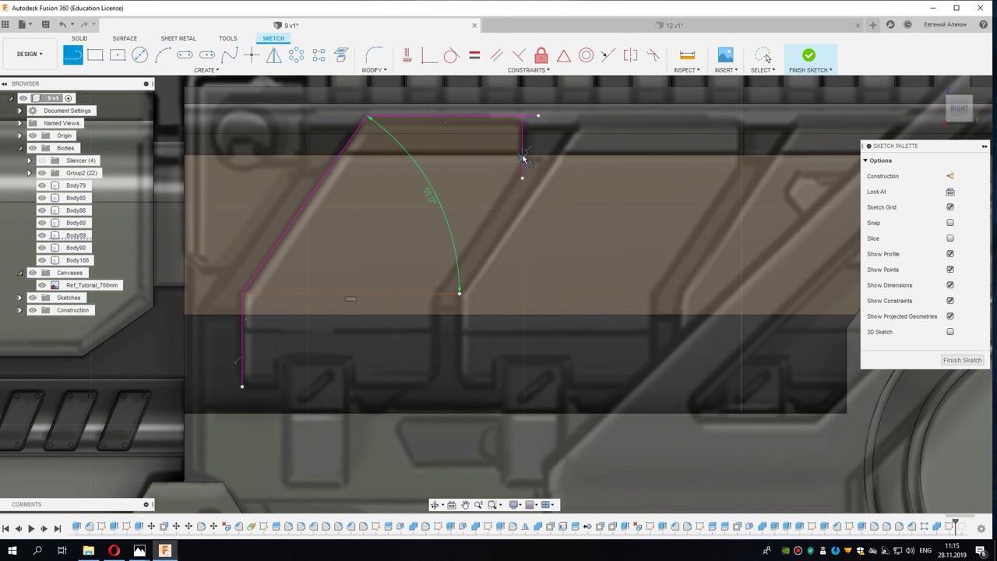
{"action": "left_click", "coordinate": [523, 150]}
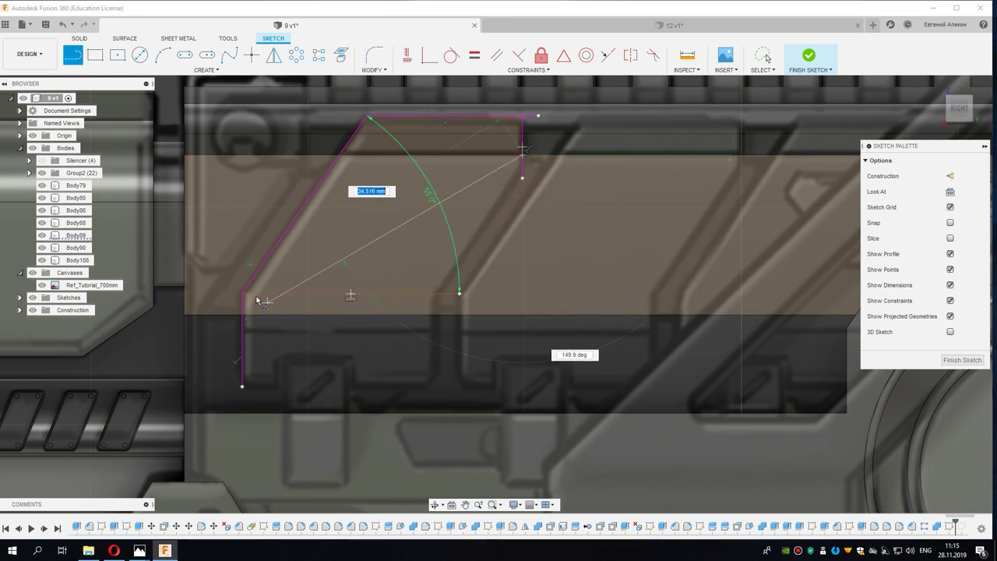
{"action": "left_click", "coordinate": [423, 294]}
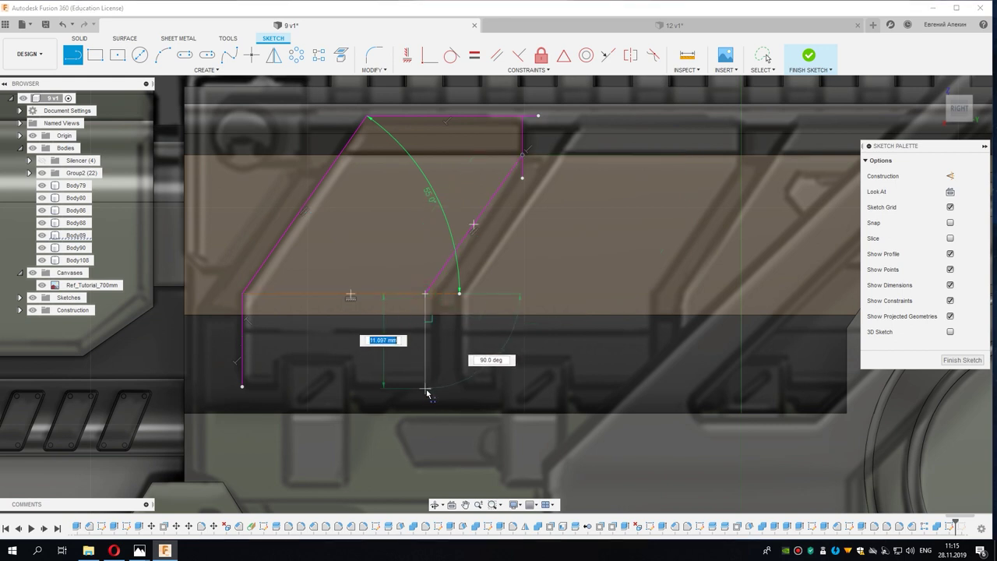
{"action": "left_click", "coordinate": [425, 393]}
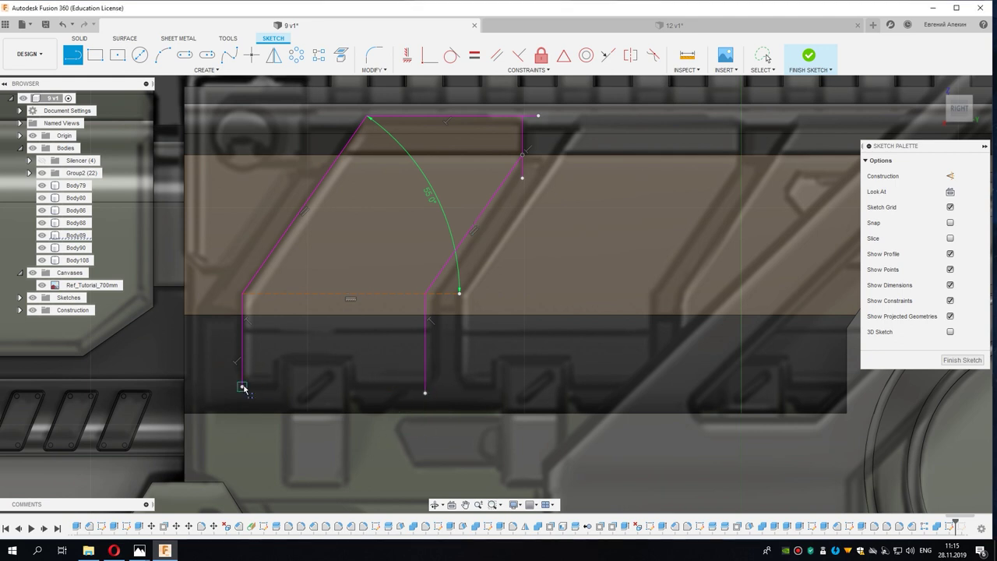
{"action": "left_click", "coordinate": [242, 385]}
{"action": "left_click", "coordinate": [437, 385]}
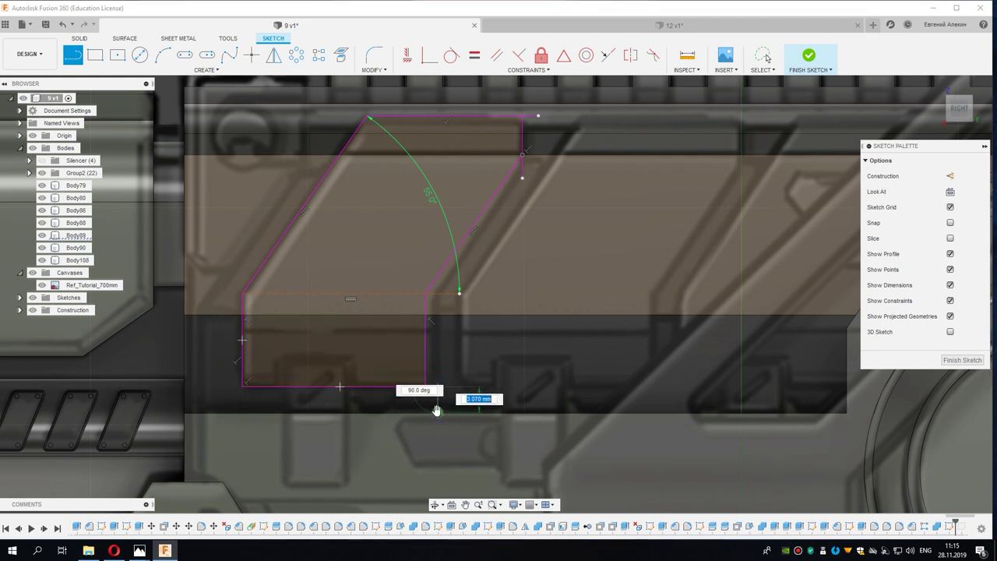
{"action": "right_click", "coordinate": [446, 367]}
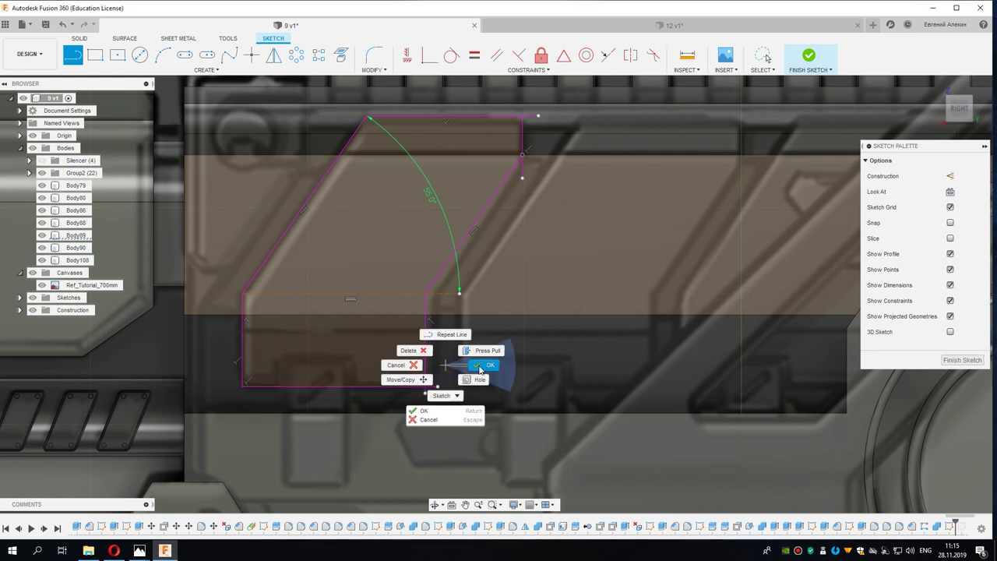
{"action": "left_click", "coordinate": [472, 371]}
Step: Nudge the inner vertical edge into alignment and select the upper lever profile
{"action": "left_click_drag", "start_coordinate": [425, 338], "coordinate": [431, 340]}
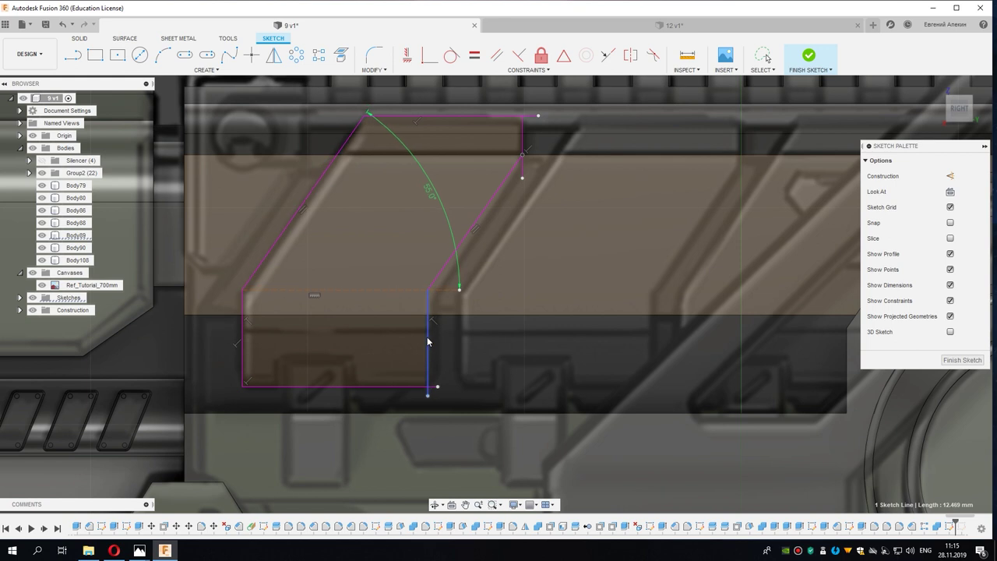
{"action": "left_click", "coordinate": [437, 279], "text": "shift"}
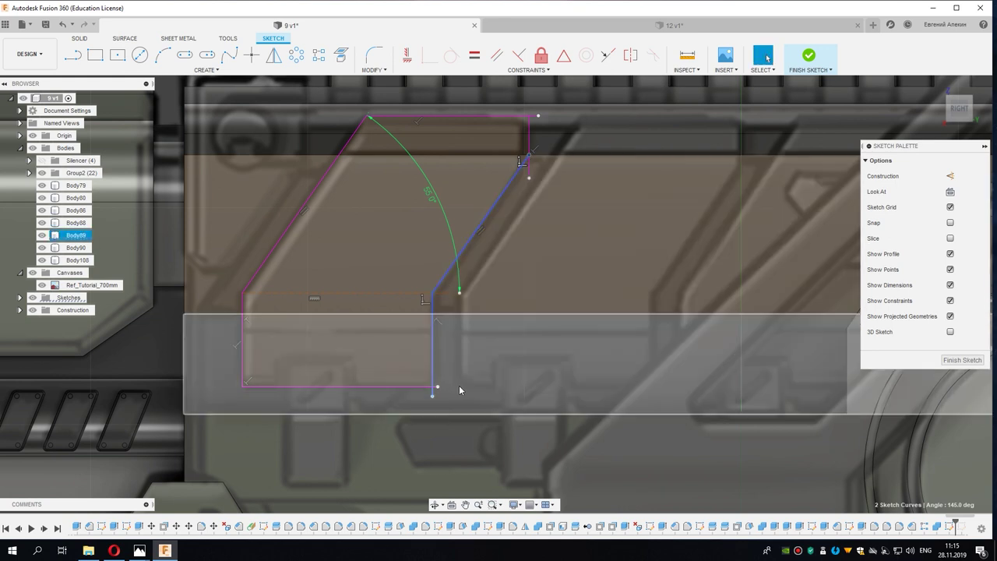
{"action": "scroll", "coordinate": [452, 360], "scroll_direction": "down", "scroll_amount": 3}
{"action": "left_click", "coordinate": [441, 285]}
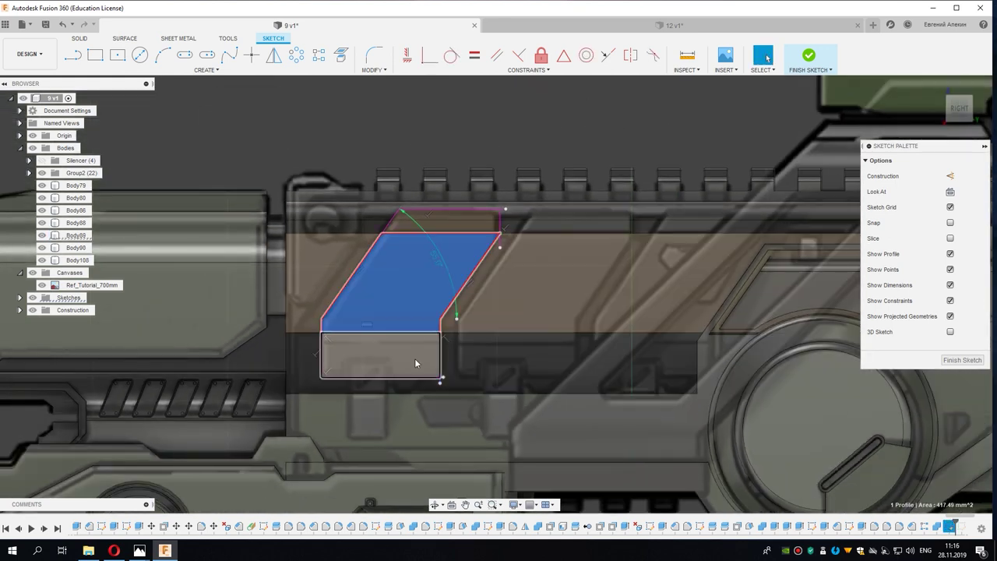
Step: Add the lower rectangular foot profile to the selection and start an Extrude on them
{"action": "mouse_move", "coordinate": [475, 398]}
{"action": "middle_mouse_down"}
{"action": "mouse_move", "coordinate": [467, 341]}
{"action": "mouse_move", "coordinate": [508, 344]}
{"action": "mouse_move", "coordinate": [436, 281]}
{"action": "middle_mouse_up"}
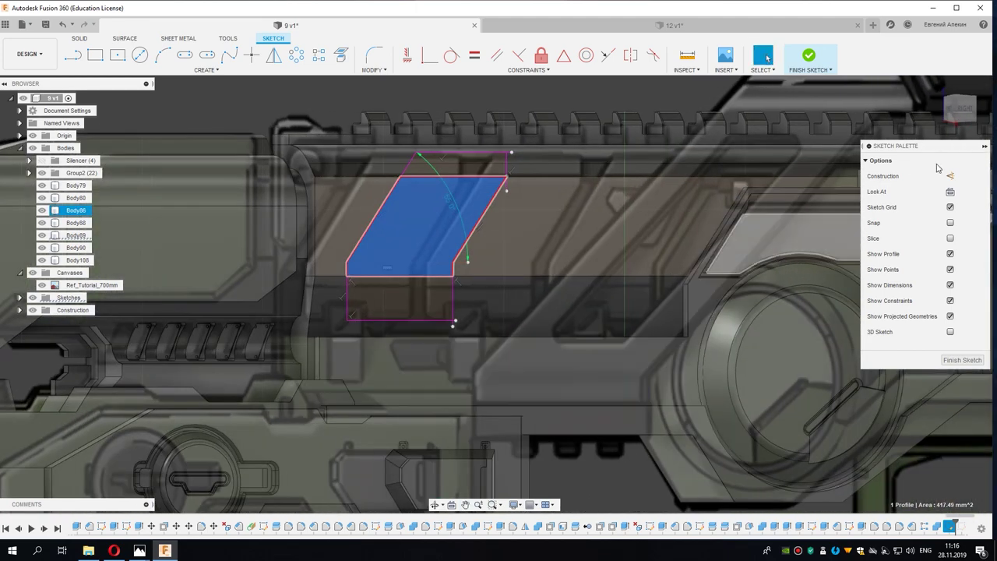
{"action": "scroll", "coordinate": [381, 303], "scroll_direction": "up", "scroll_amount": 3}
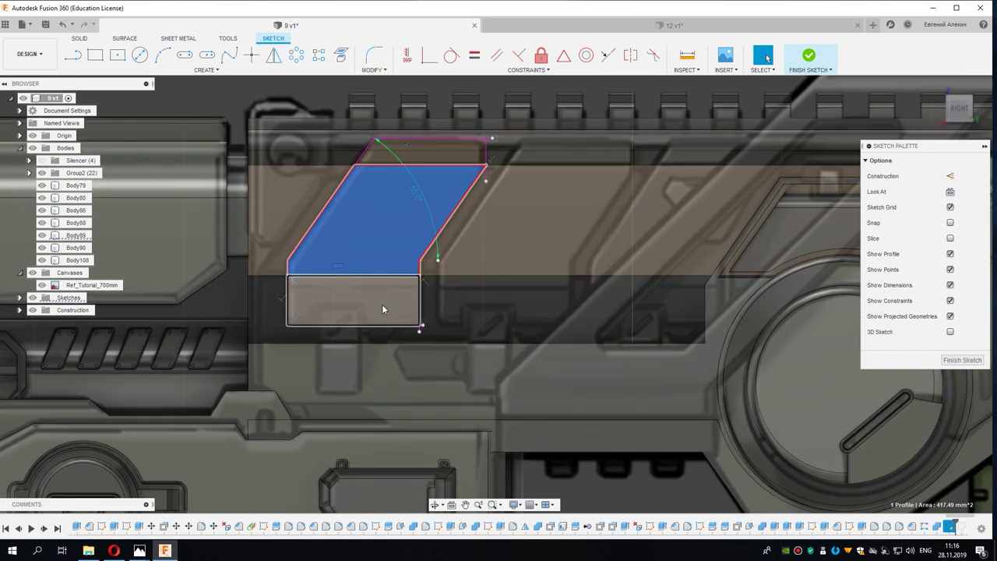
{"action": "middle_click_drag", "start_coordinate": [382, 305], "coordinate": [426, 318]}
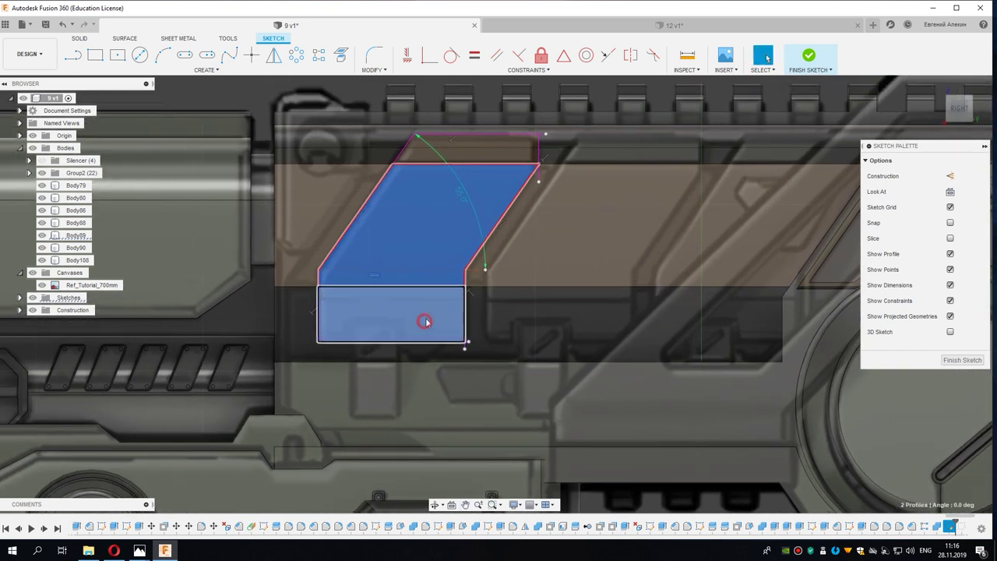
{"action": "left_click", "coordinate": [425, 318], "text": "shift"}
{"action": "right_click", "coordinate": [478, 152]}
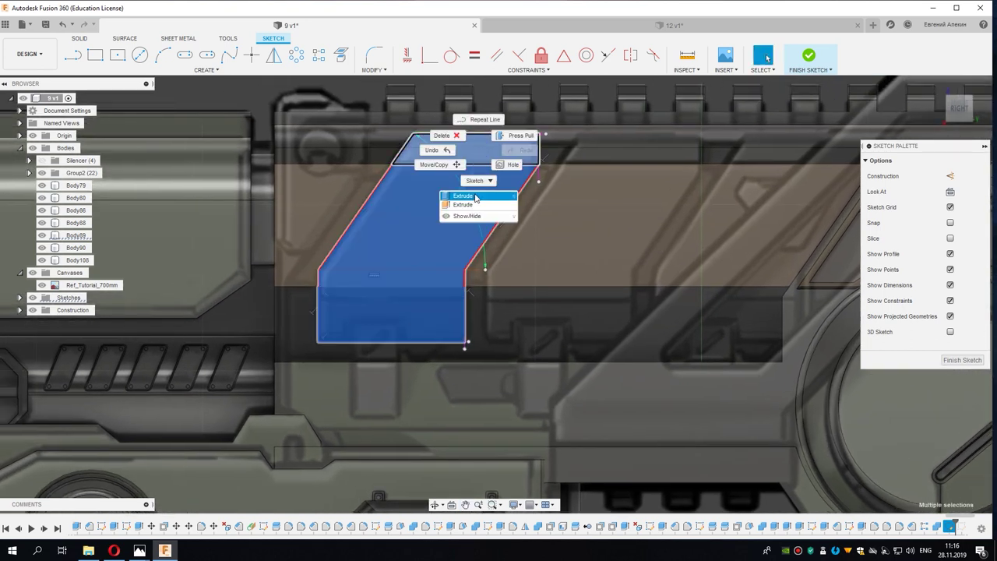
{"action": "left_click", "coordinate": [475, 197]}
Step: Extrude the lever profiles Two Sides, 5 mm and 7 mm, as a New Body (Body109)
{"action": "middle_click_drag", "start_coordinate": [477, 195], "coordinate": [506, 185], "text": "shift"}
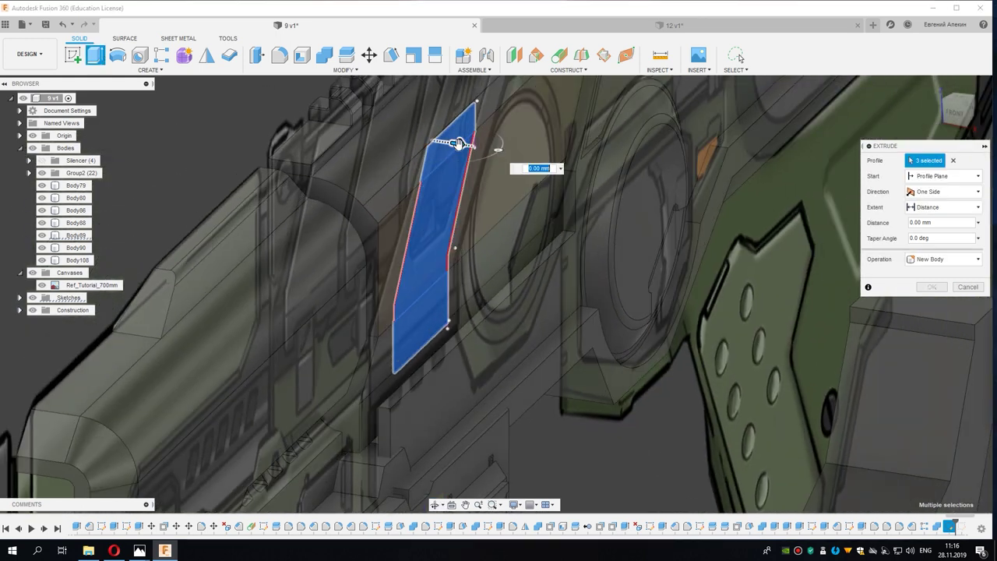
{"action": "left_click_drag", "start_coordinate": [460, 143], "coordinate": [488, 149]}
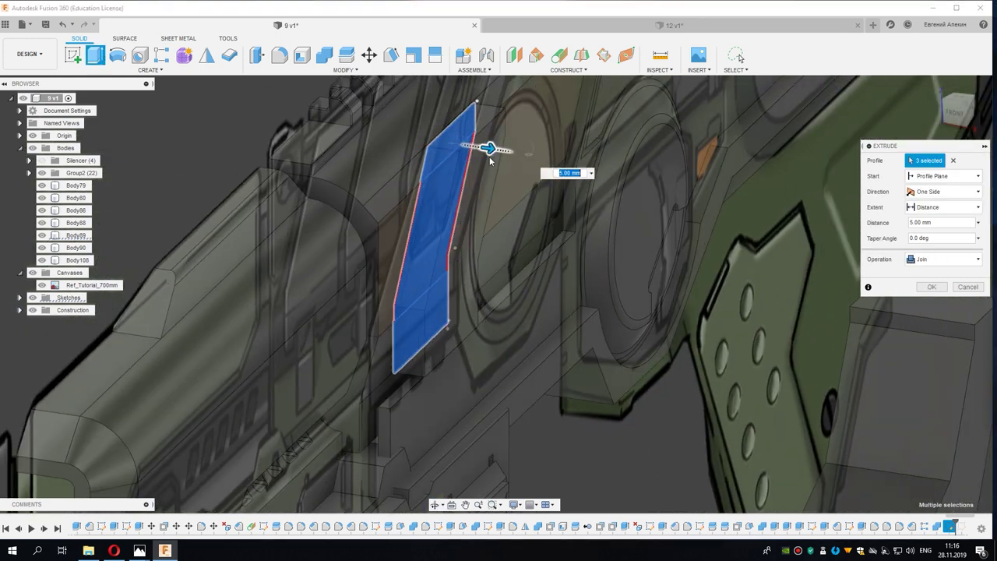
{"action": "left_click", "coordinate": [935, 191]}
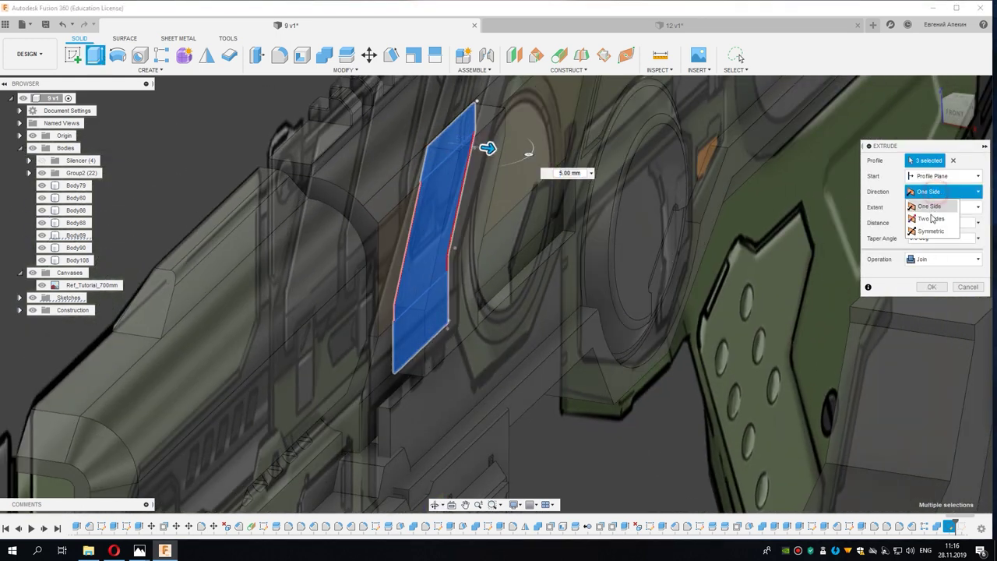
{"action": "left_click", "coordinate": [930, 218]}
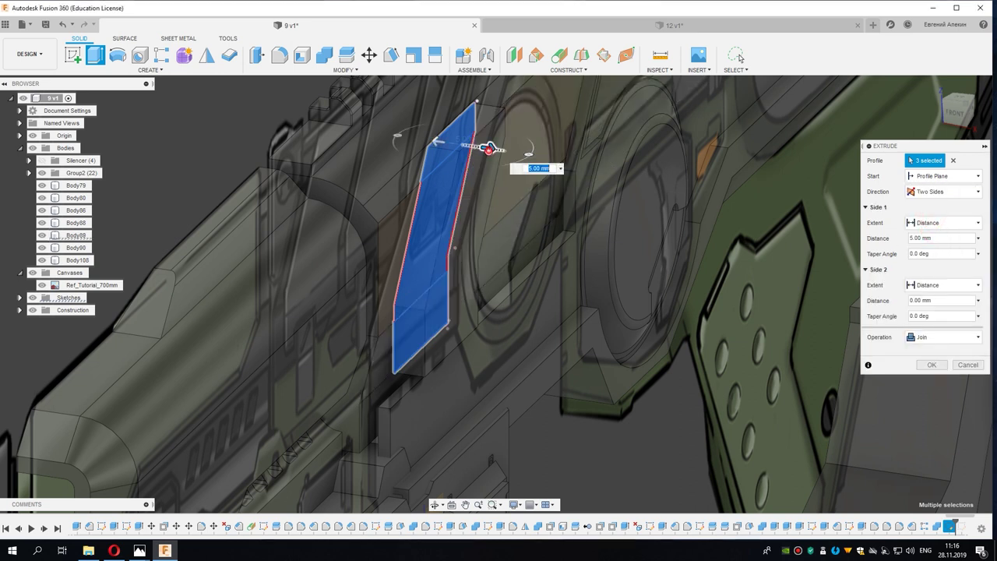
{"action": "left_click_drag", "start_coordinate": [488, 147], "coordinate": [396, 135]}
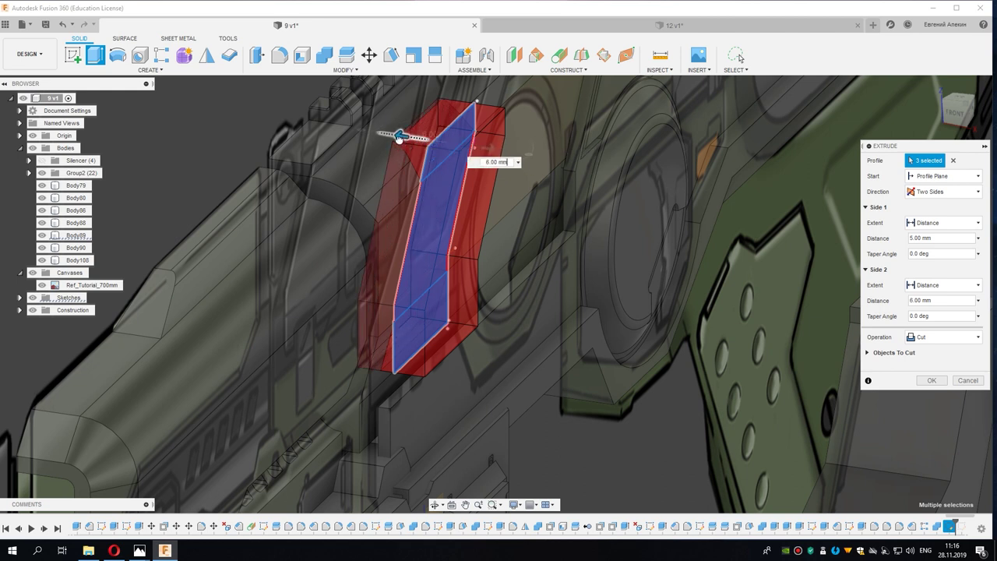
{"action": "left_click", "coordinate": [939, 338]}
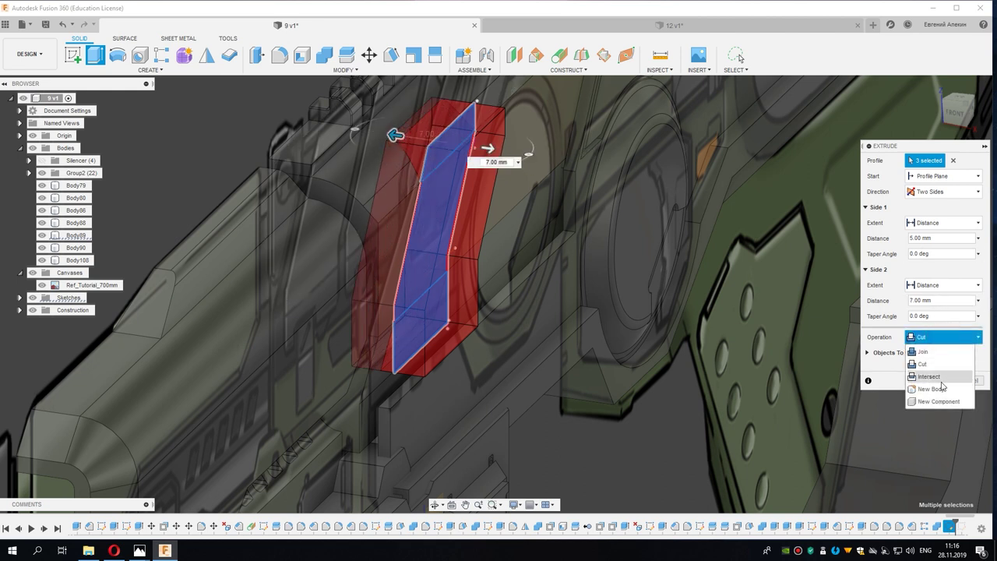
{"action": "left_click", "coordinate": [939, 389]}
{"action": "middle_click_drag", "start_coordinate": [617, 263], "coordinate": [817, 279], "text": "shift"}
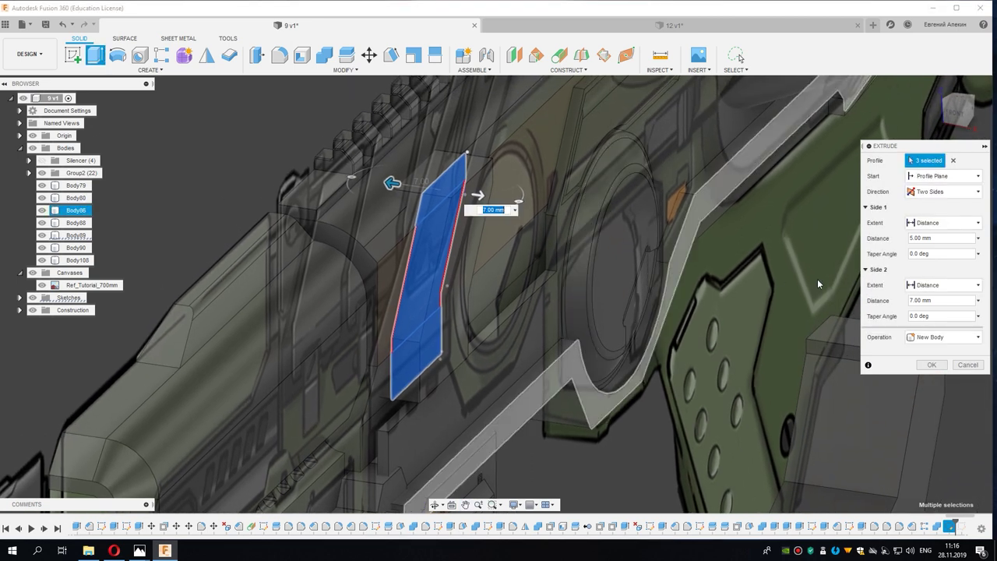
{"action": "middle_click_drag", "start_coordinate": [616, 269], "coordinate": [857, 328], "text": "shift"}
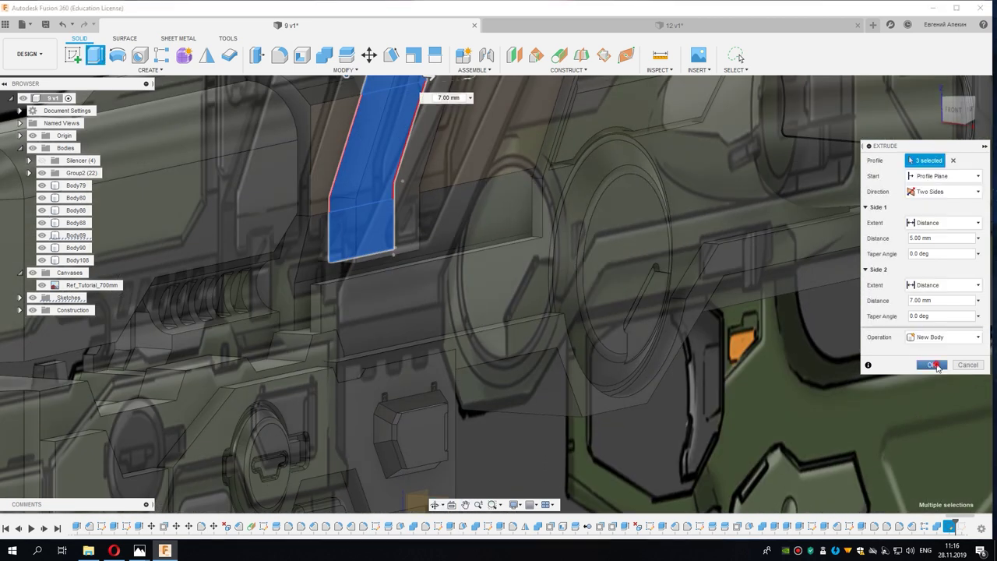
{"action": "left_click", "coordinate": [934, 365]}
{"action": "middle_click_drag", "start_coordinate": [574, 231], "coordinate": [740, 58], "text": "shift"}
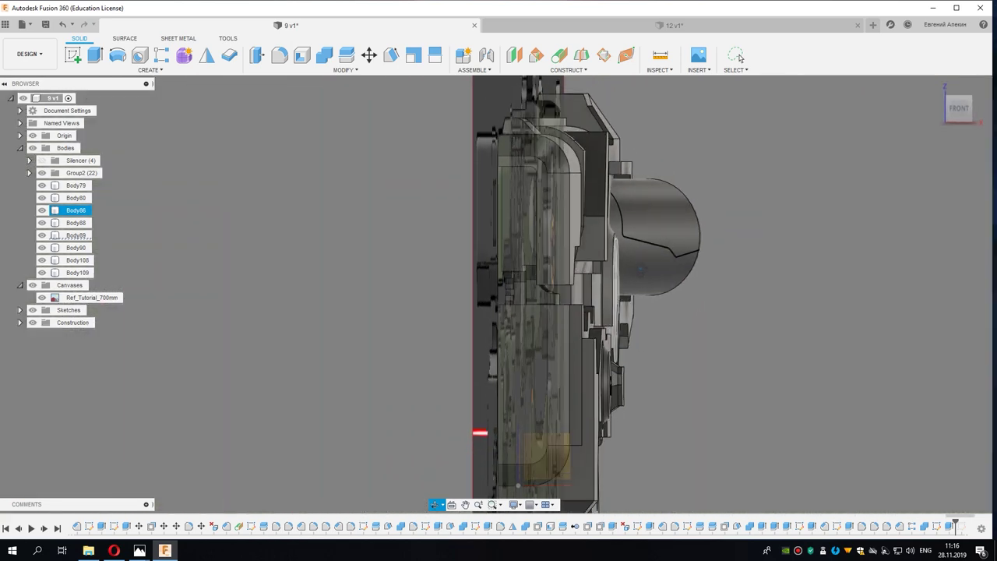
Step: Create a new sketch on the lever block's front face, viewed flat from the front
{"action": "key", "text": "Escape"}
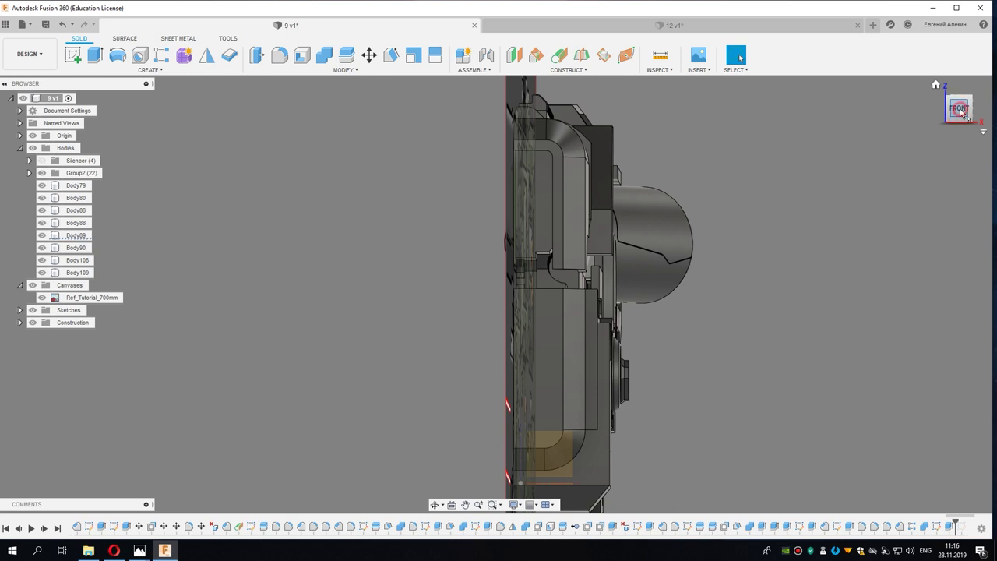
{"action": "left_click", "coordinate": [960, 110]}
{"action": "scroll", "coordinate": [623, 273], "scroll_direction": "up", "scroll_amount": 3}
{"action": "scroll", "coordinate": [556, 299], "scroll_direction": "up", "scroll_amount": 2}
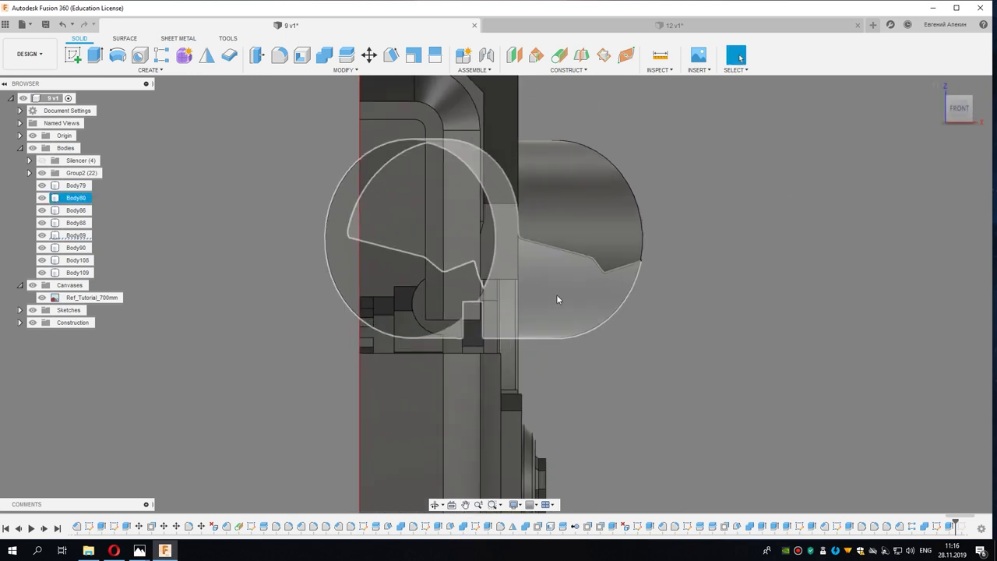
{"action": "left_click", "coordinate": [873, 350]}
{"action": "middle_click_drag", "start_coordinate": [873, 350], "coordinate": [791, 416]}
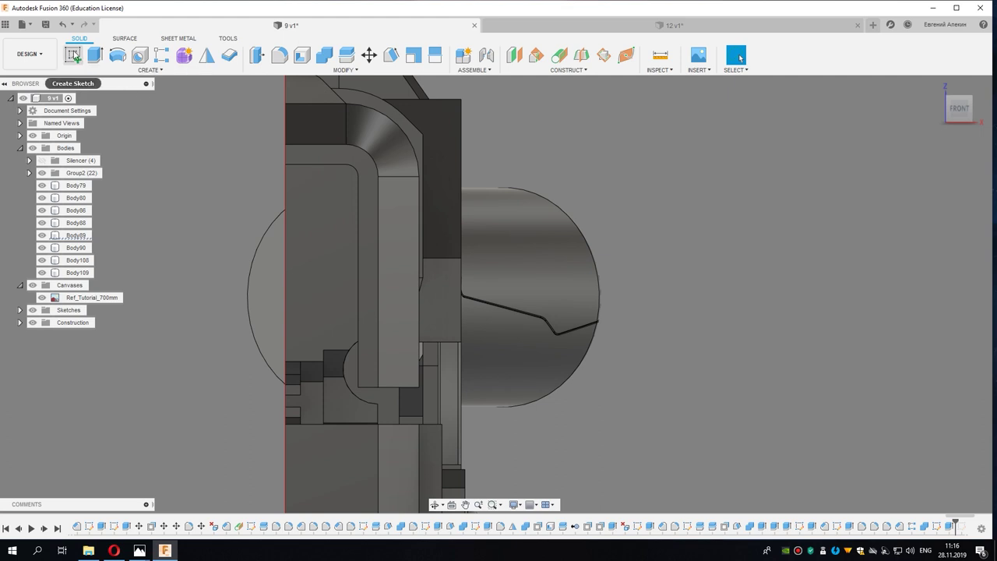
{"action": "left_click", "coordinate": [73, 55]}
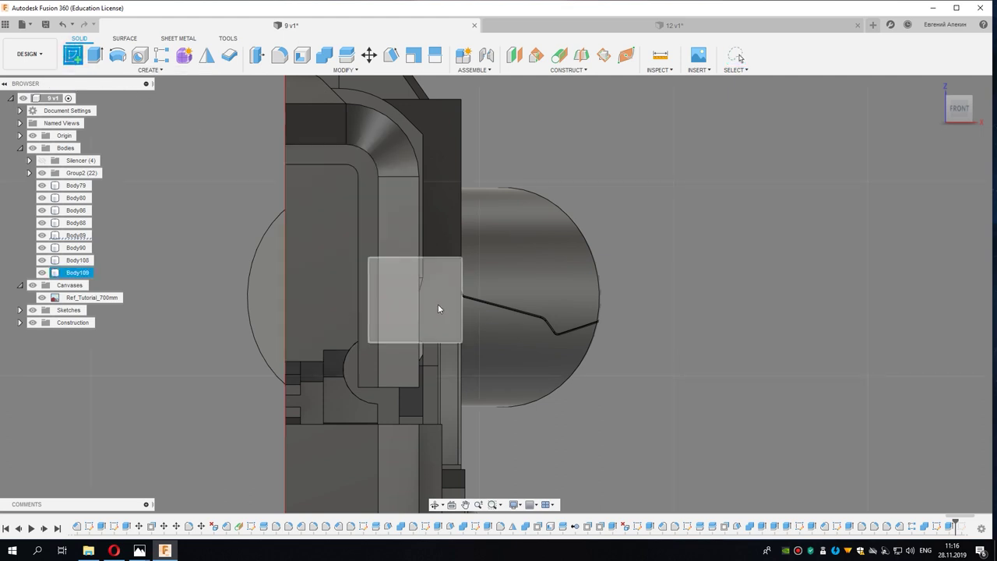
{"action": "left_click", "coordinate": [438, 304]}
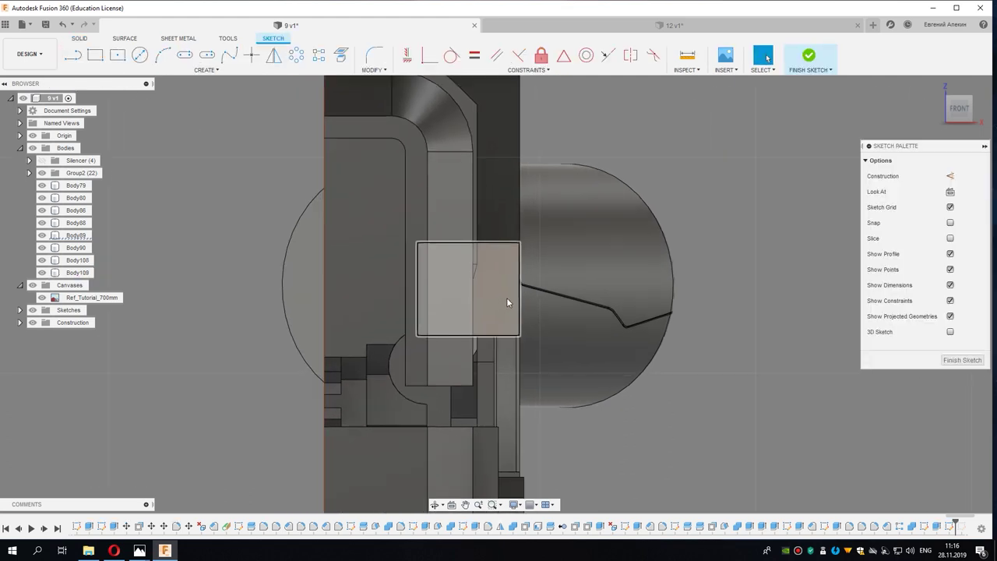
{"action": "middle_click_drag", "start_coordinate": [439, 294], "coordinate": [915, 175], "text": "shift"}
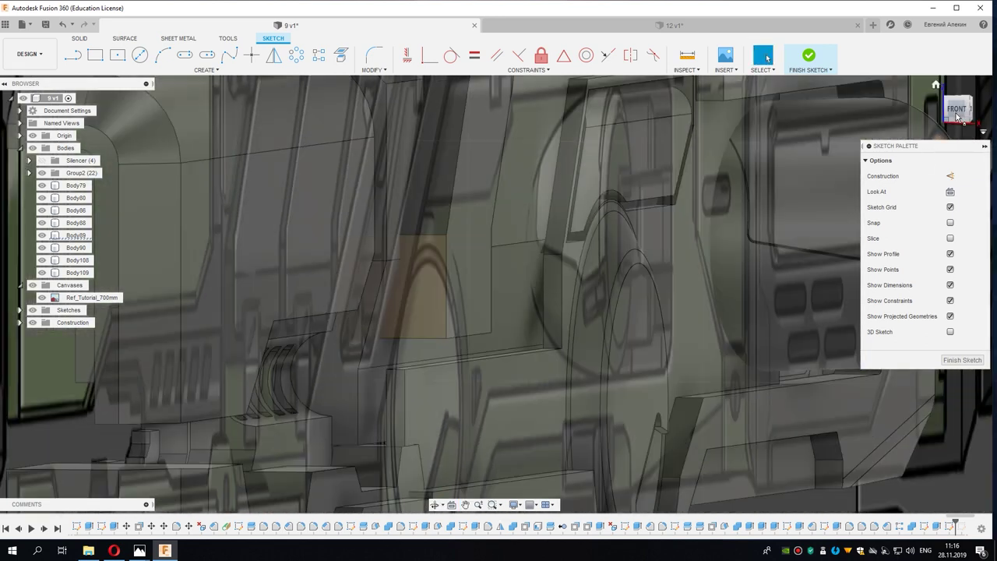
{"action": "left_click", "coordinate": [957, 113]}
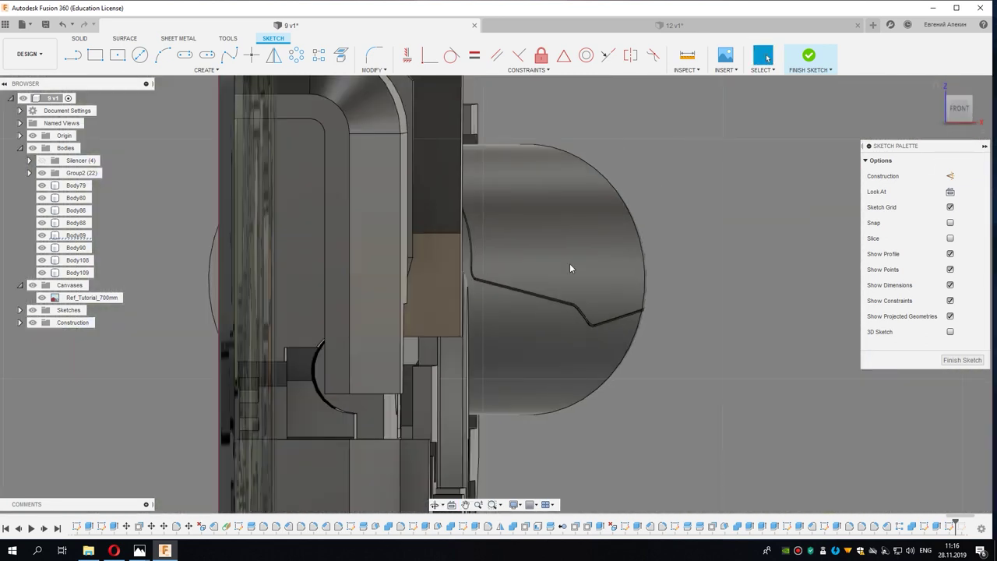
Step: Project the lever's slanted edge into the sketch
{"action": "left_click", "coordinate": [348, 61]}
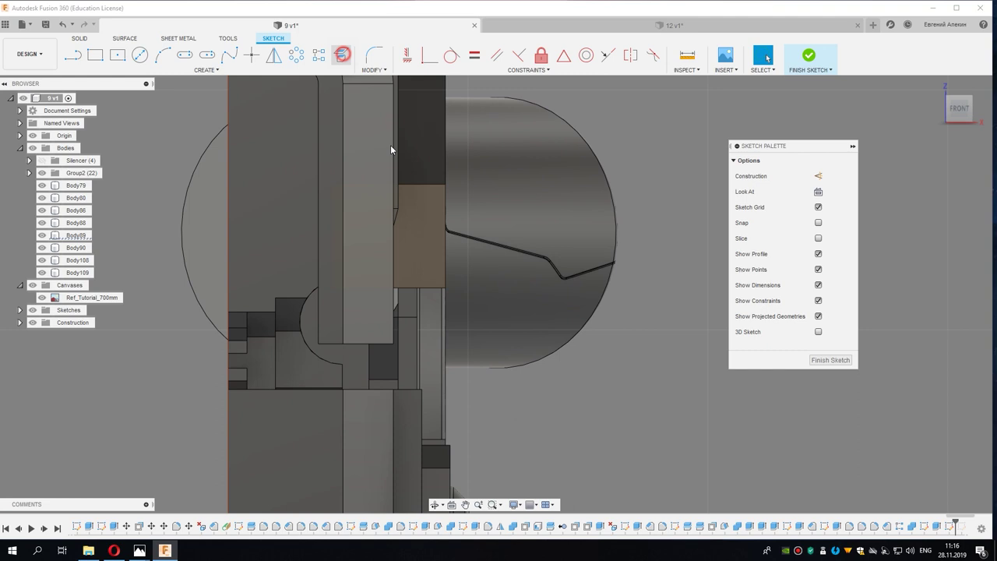
{"action": "left_click", "coordinate": [396, 215]}
{"action": "scroll", "coordinate": [397, 217], "scroll_direction": "up", "scroll_amount": 3}
{"action": "left_click", "coordinate": [398, 217]}
{"action": "scroll", "coordinate": [399, 234], "scroll_direction": "down", "scroll_amount": 2}
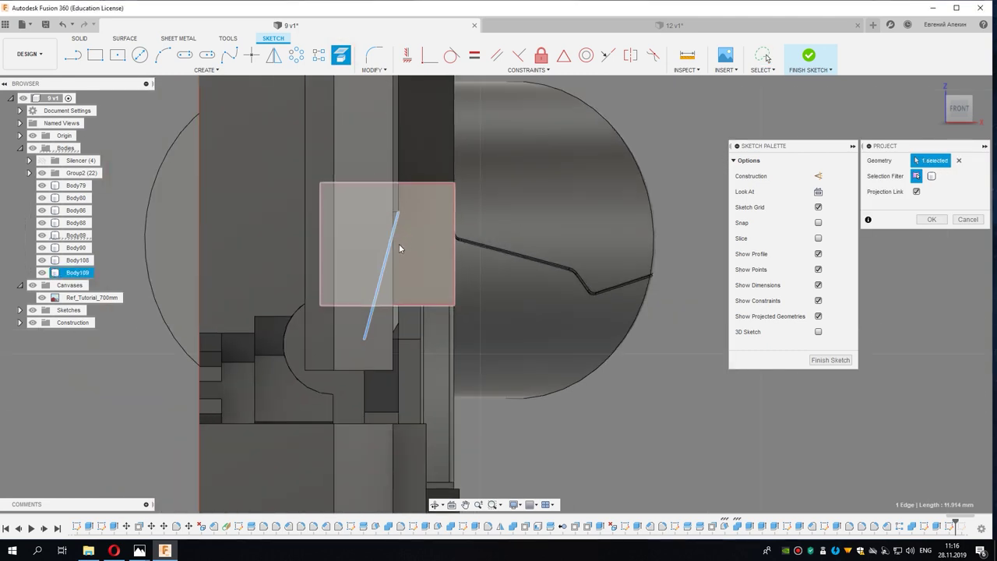
{"action": "left_click", "coordinate": [931, 220]}
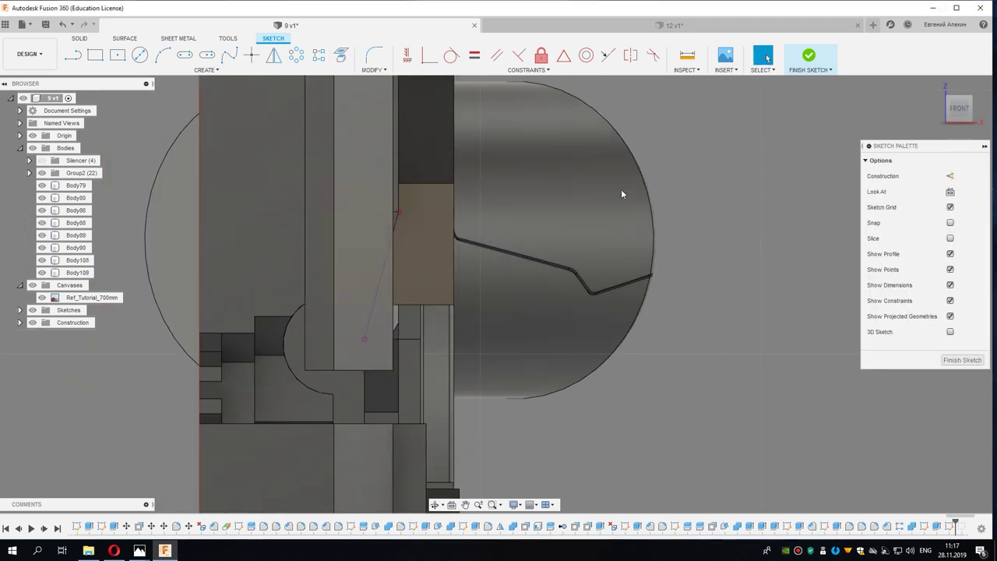
Step: Offset the projected slanted line by 3.64 mm
{"action": "key", "text": "o"}
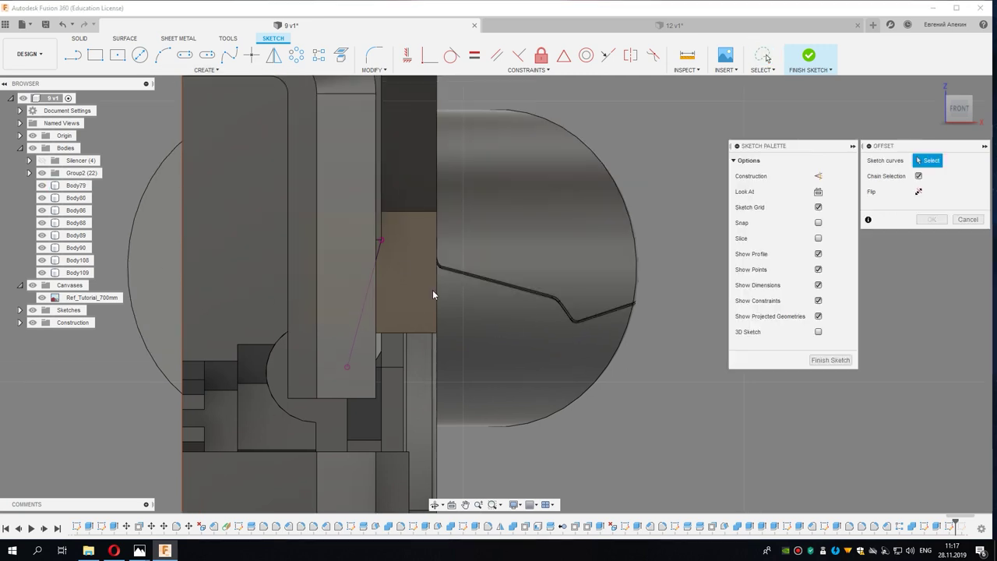
{"action": "left_click", "coordinate": [377, 251]}
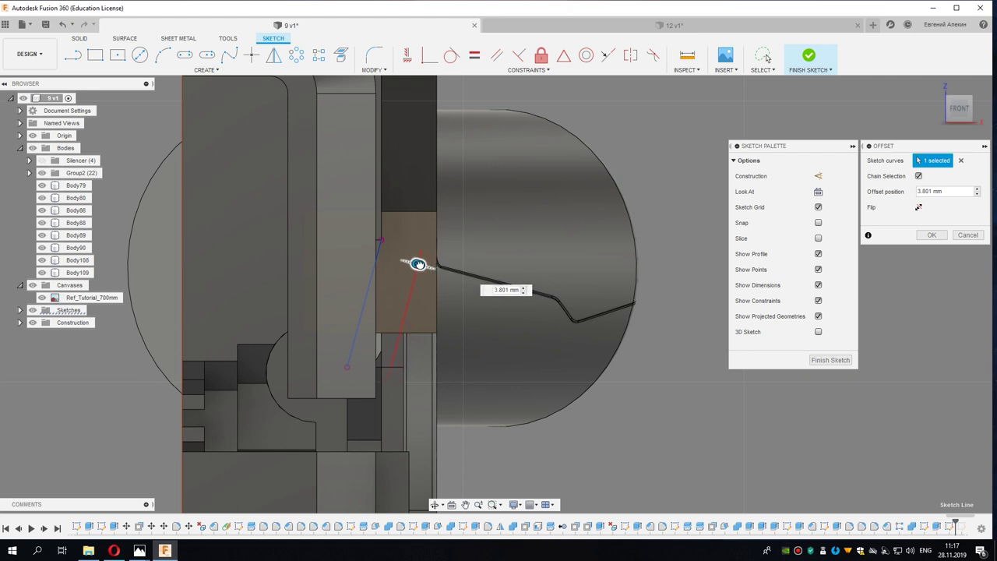
{"action": "left_click", "coordinate": [417, 263]}
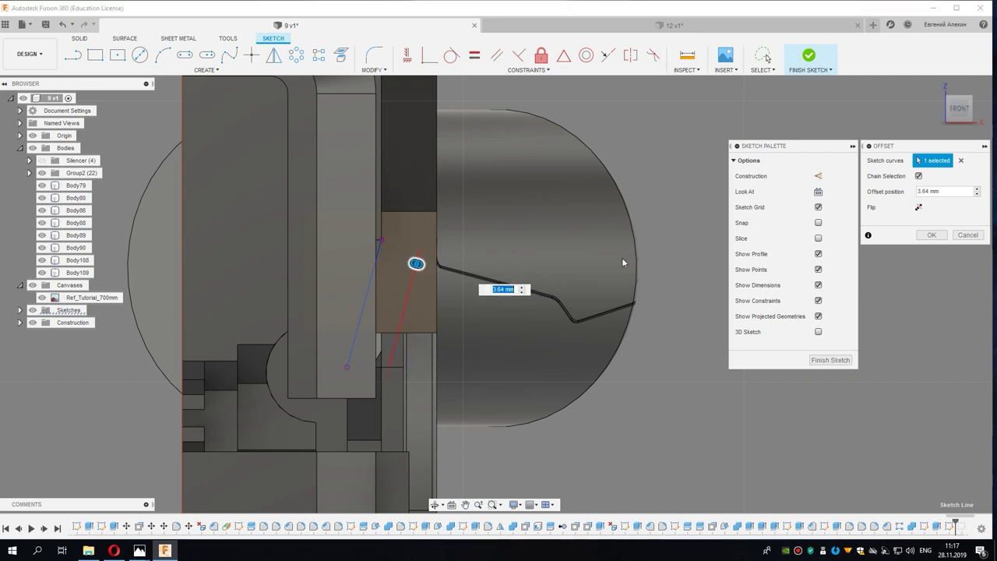
{"action": "left_click", "coordinate": [929, 236]}
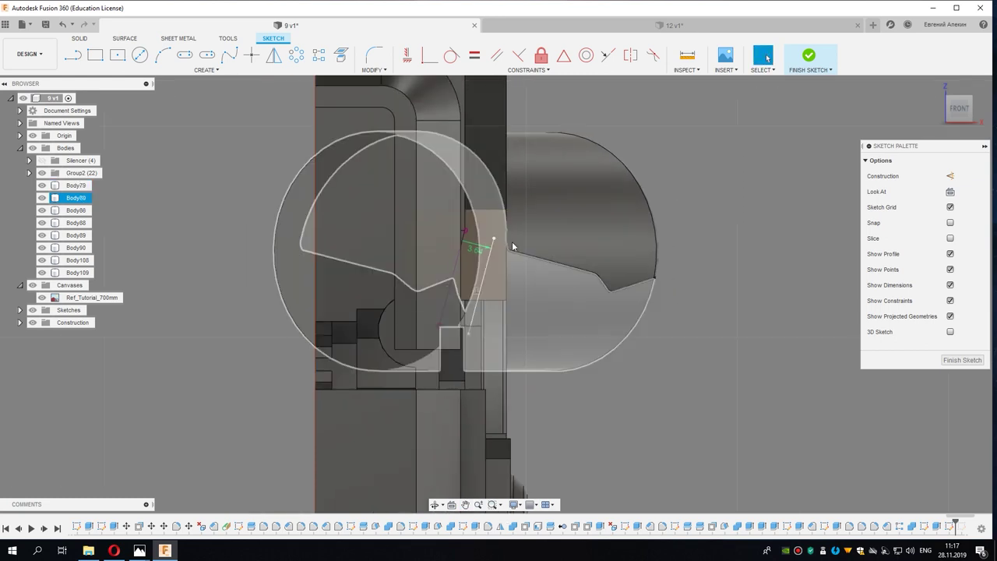
Step: Draw a line from the block's top-right corner to close a thin triangle beside the offset line
{"action": "left_click", "coordinate": [506, 210]}
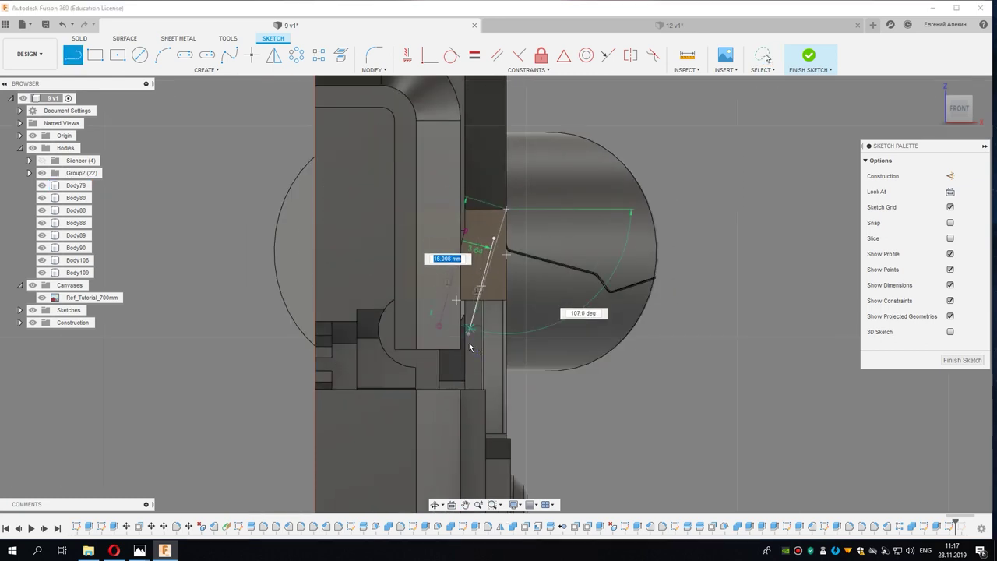
{"action": "left_click", "coordinate": [468, 350]}
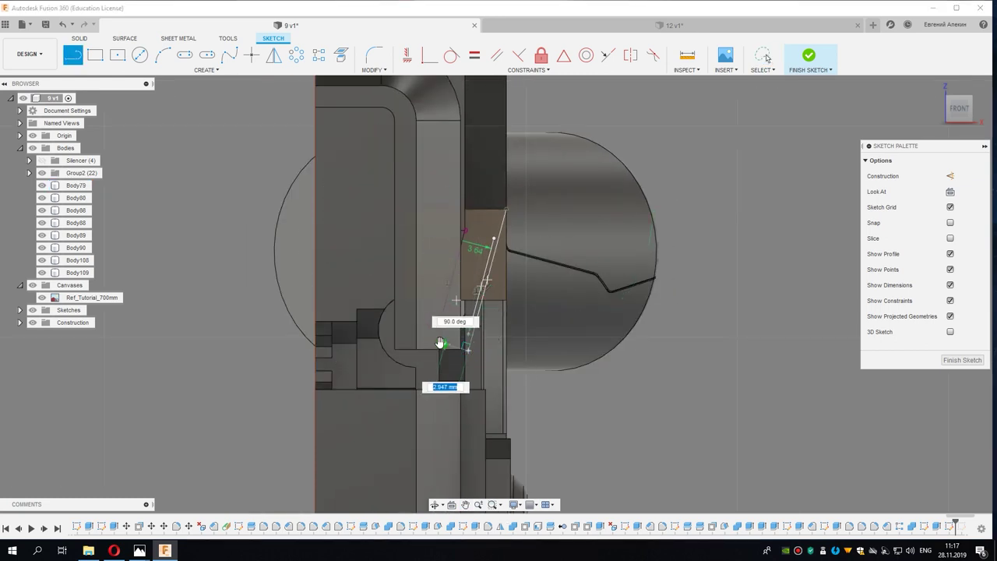
{"action": "key", "text": "Escape"}
{"action": "scroll", "coordinate": [529, 231], "scroll_direction": "down", "scroll_amount": 1}
{"action": "middle_click_drag", "start_coordinate": [529, 231], "coordinate": [525, 244]}
{"action": "right_click", "coordinate": [538, 261]}
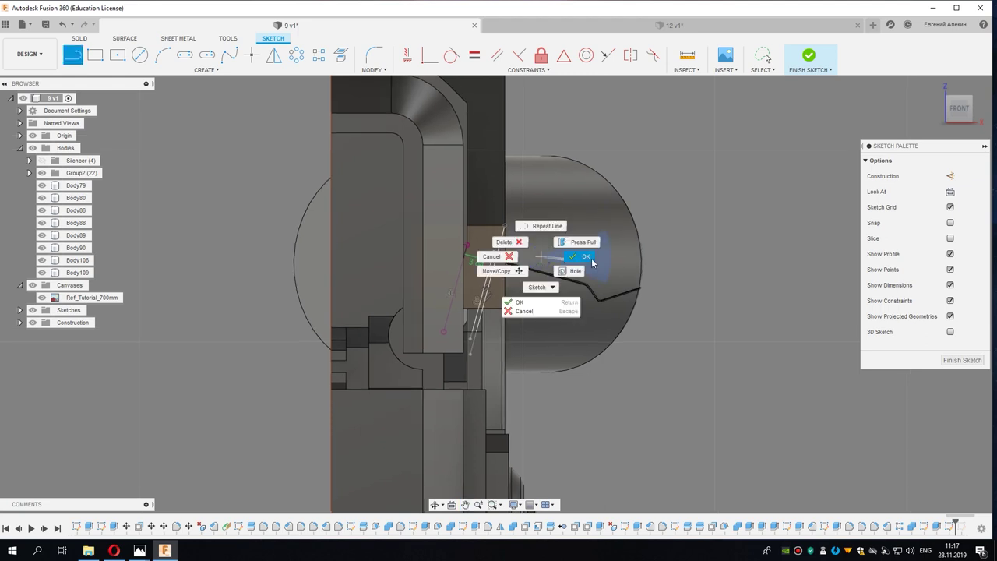
{"action": "key", "text": "Escape"}
{"action": "scroll", "coordinate": [524, 279], "scroll_direction": "up", "scroll_amount": 2}
Step: Extrude the thin triangular profile as a 28 mm cut into the body, checking it from the right
{"action": "left_click", "coordinate": [491, 288]}
{"action": "right_click", "coordinate": [491, 288]}
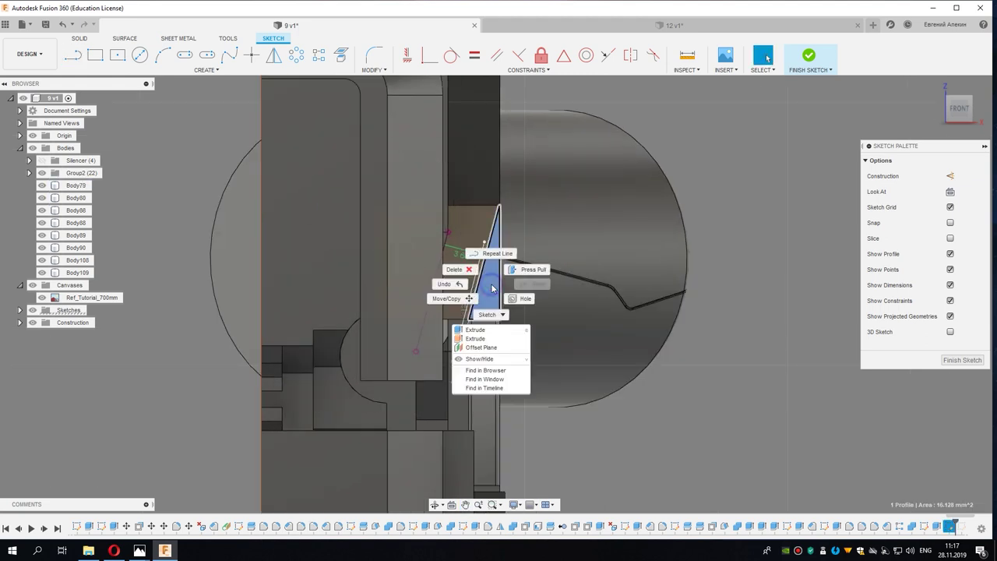
{"action": "left_click", "coordinate": [477, 331]}
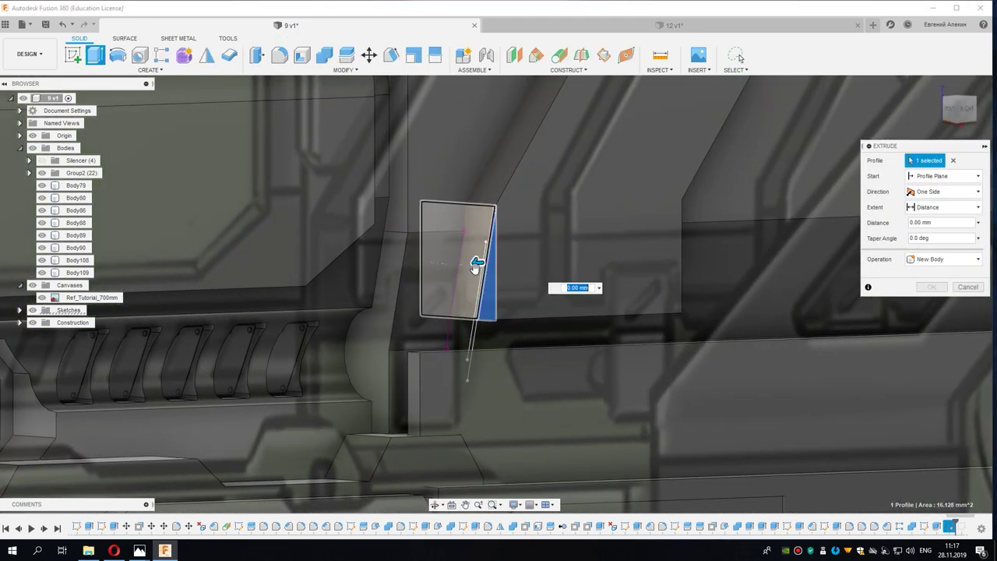
{"action": "left_click_drag", "start_coordinate": [477, 263], "coordinate": [728, 253]}
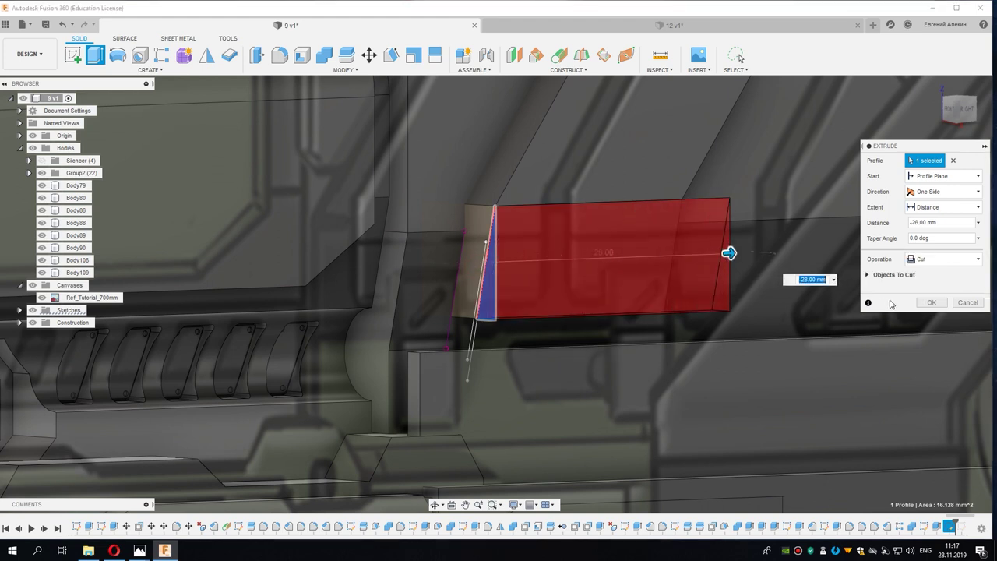
{"action": "middle_click_drag", "start_coordinate": [928, 305], "coordinate": [475, 321], "text": "shift"}
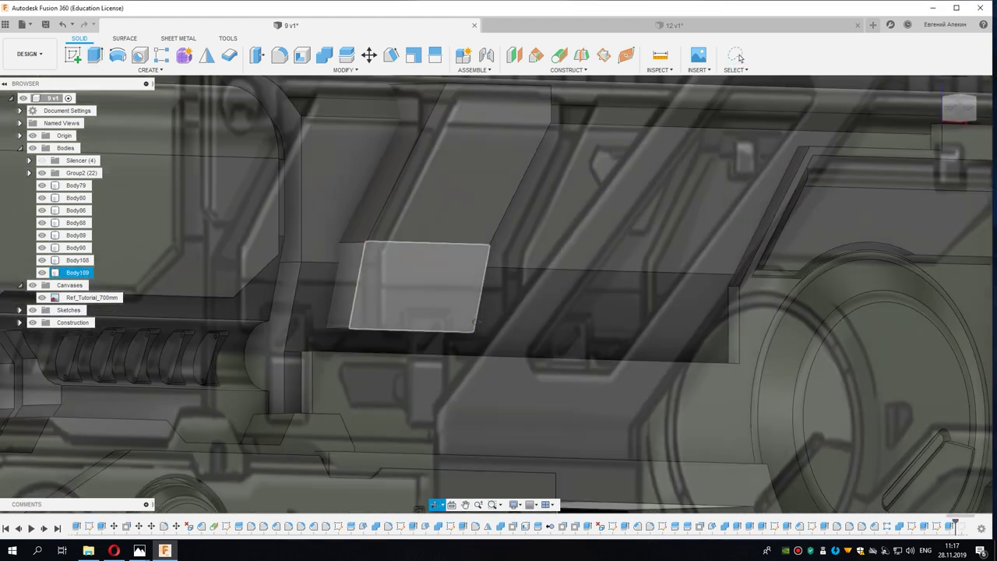
{"action": "left_click", "coordinate": [959, 108]}
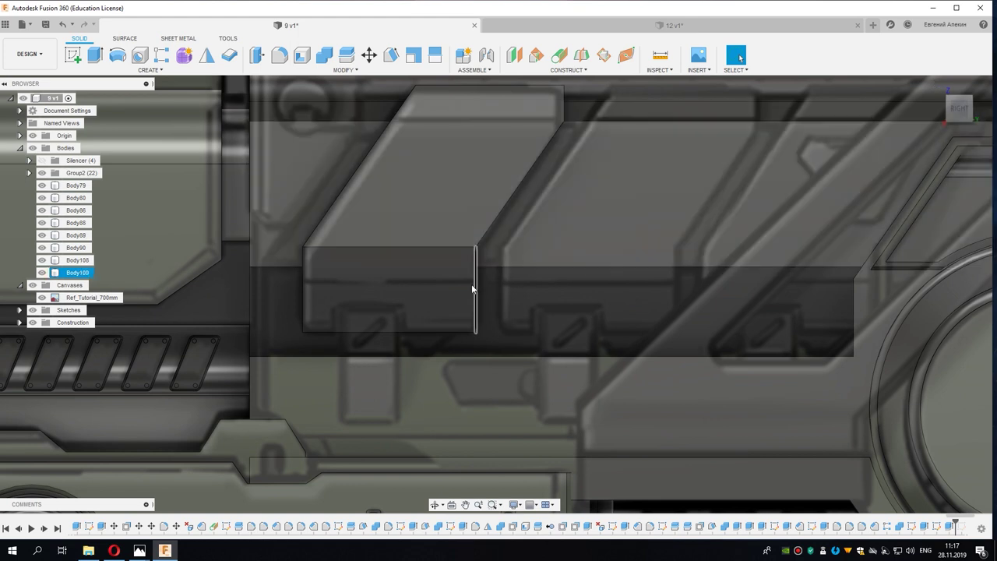
{"action": "left_click", "coordinate": [471, 284]}
{"action": "mouse_move", "coordinate": [471, 284]}
{"action": "middle_mouse_down", "text": "shift"}
{"action": "mouse_move", "coordinate": [520, 285]}
{"action": "mouse_move", "coordinate": [467, 257]}
{"action": "middle_mouse_up", "text": "shift"}
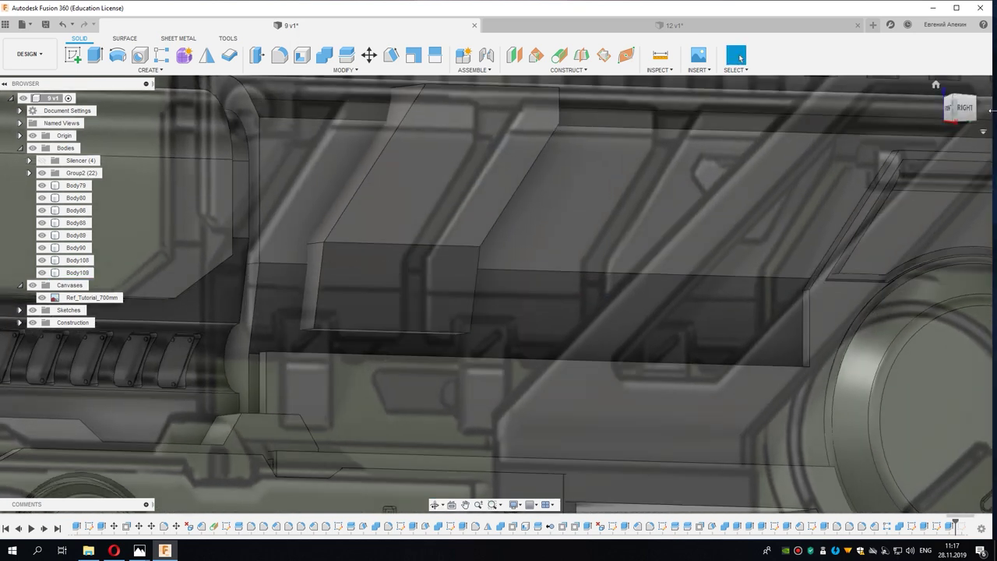
{"action": "scroll", "coordinate": [434, 203], "scroll_direction": "up", "scroll_amount": 5}
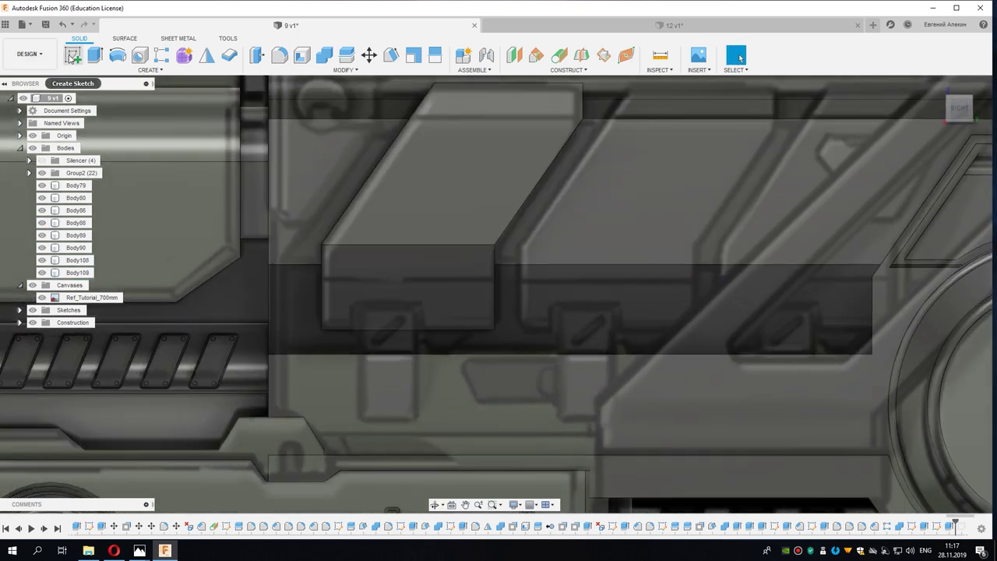
Step: Sketch a horizontal line across the body's side face and finish the sketch
{"action": "left_click", "coordinate": [72, 57]}
{"action": "left_click", "coordinate": [401, 223]}
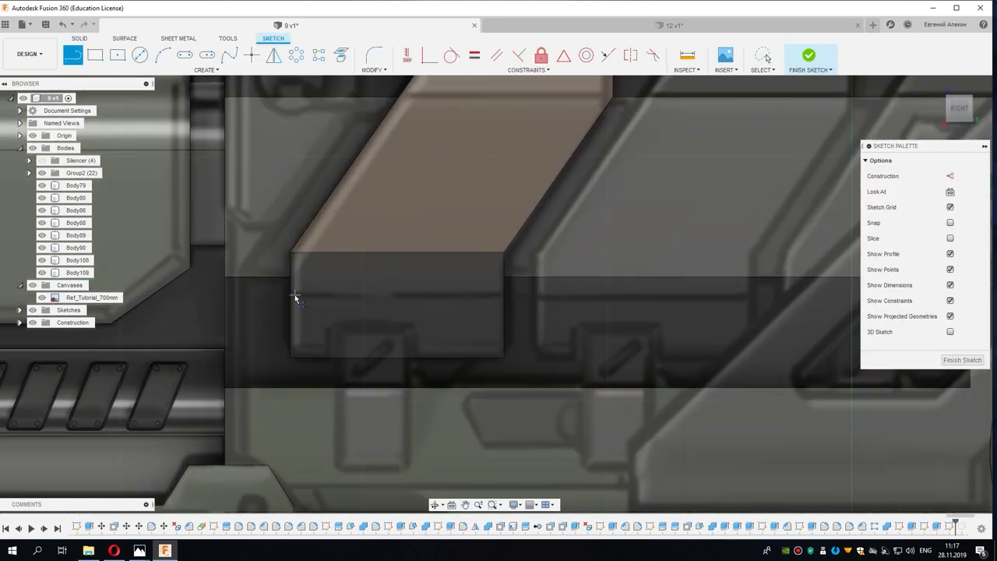
{"action": "left_click", "coordinate": [290, 294]}
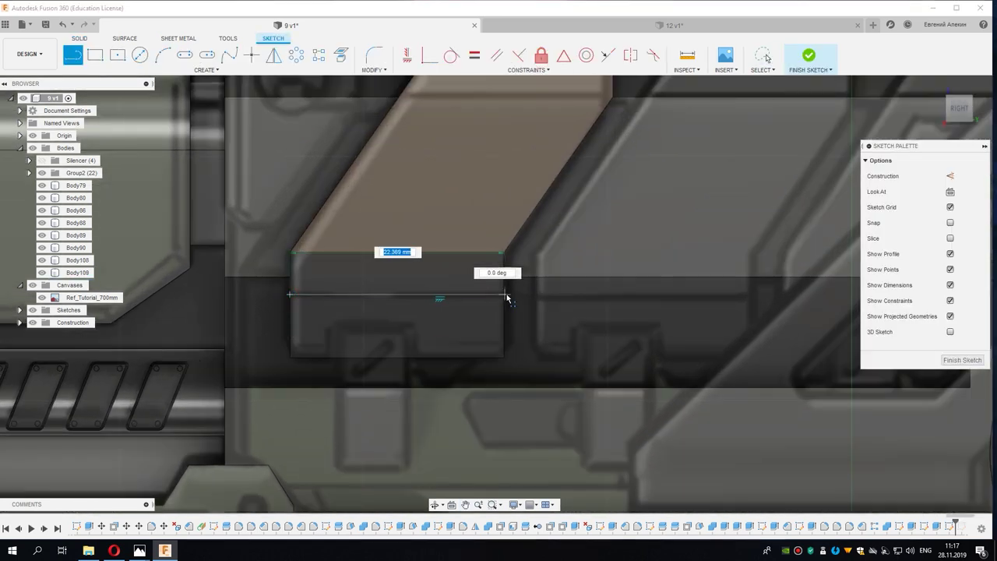
{"action": "left_click", "coordinate": [506, 294]}
{"action": "key", "text": "Escape"}
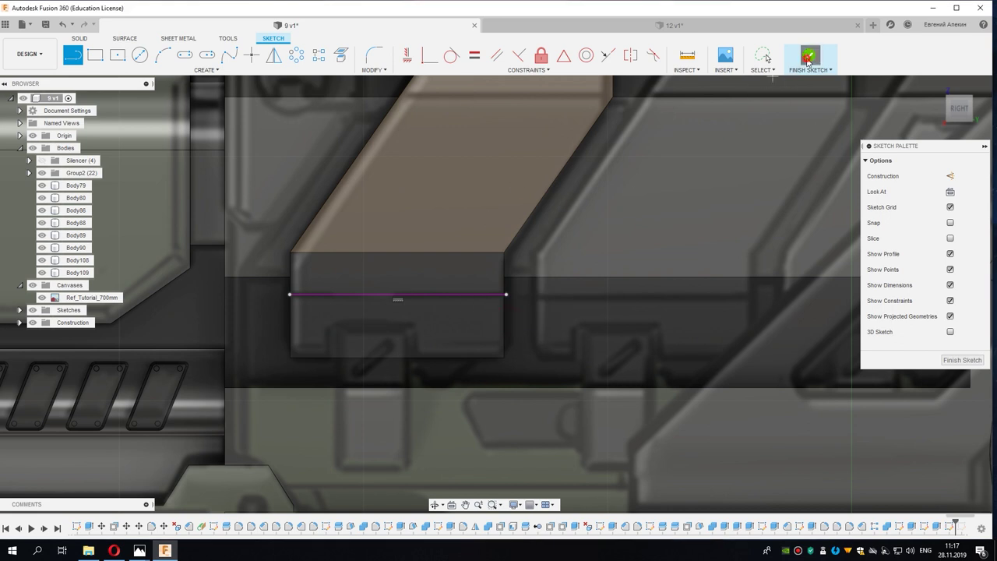
{"action": "left_click", "coordinate": [808, 58]}
Step: Split Body109 in two along the horizontal sketch line
{"action": "left_click", "coordinate": [347, 55]}
{"action": "left_click", "coordinate": [486, 205]}
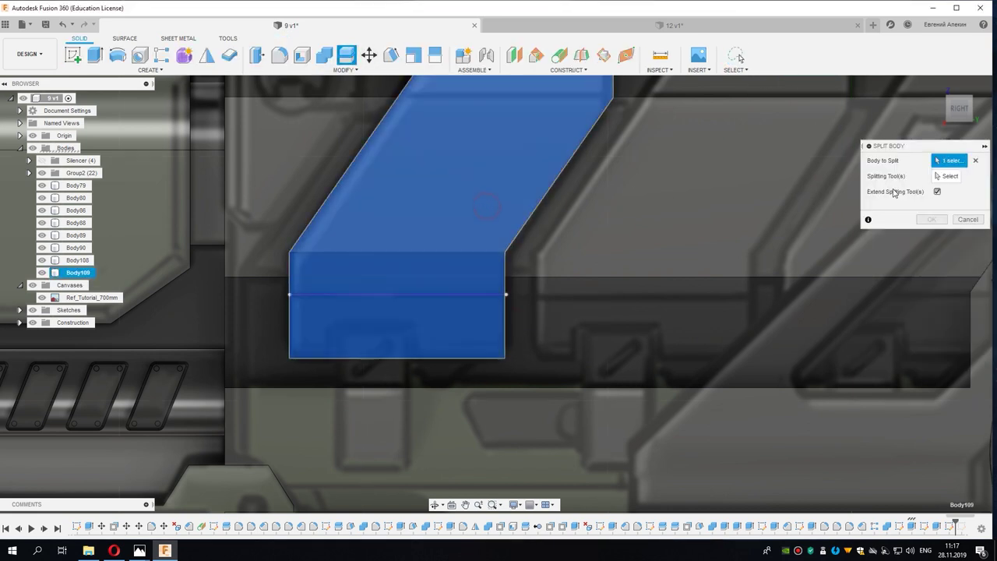
{"action": "left_click", "coordinate": [947, 176]}
{"action": "left_click", "coordinate": [442, 293]}
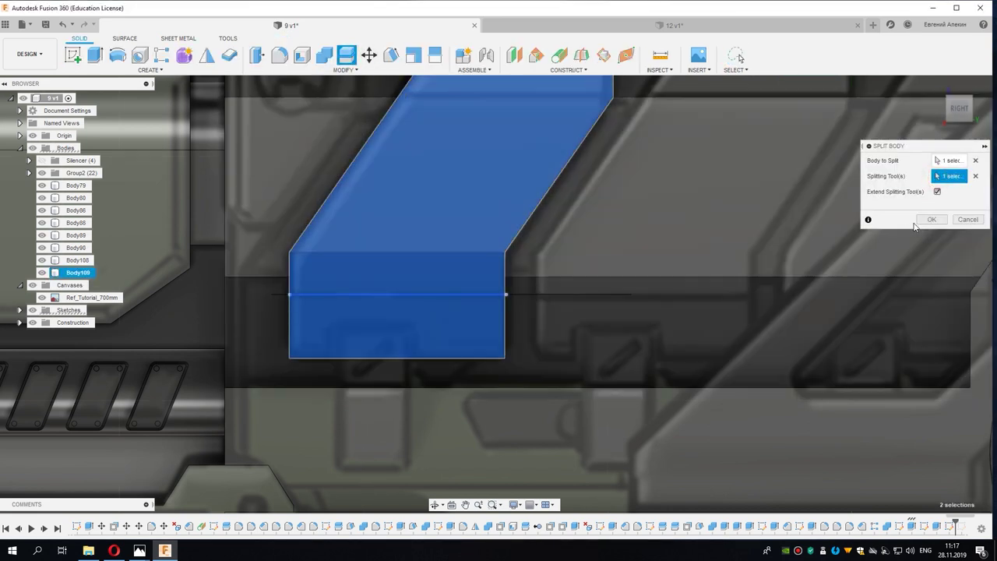
{"action": "left_click", "coordinate": [930, 219]}
{"action": "middle_click_drag", "start_coordinate": [659, 269], "coordinate": [433, 314], "text": "shift"}
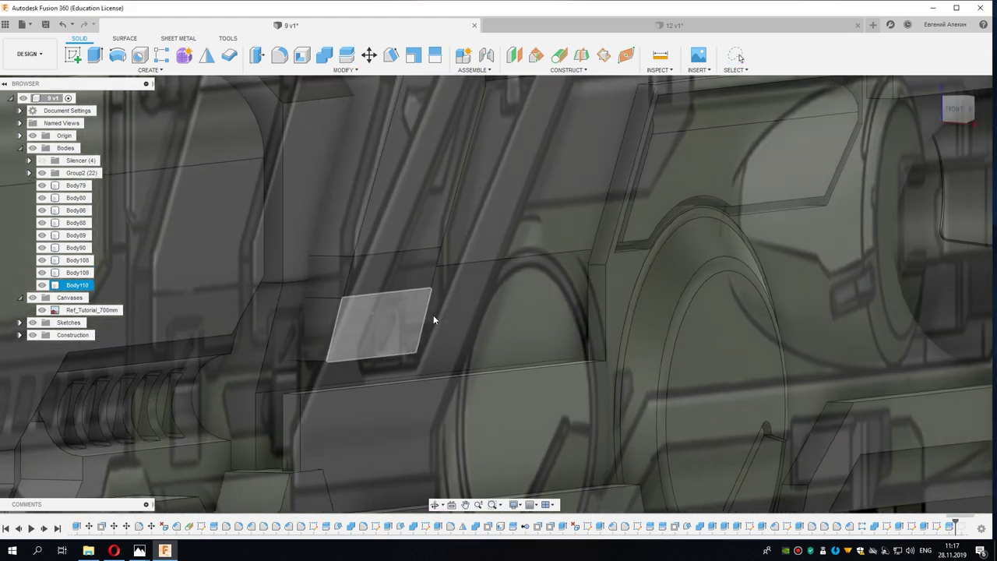
{"action": "scroll", "coordinate": [356, 330], "scroll_direction": "up", "scroll_amount": 2}
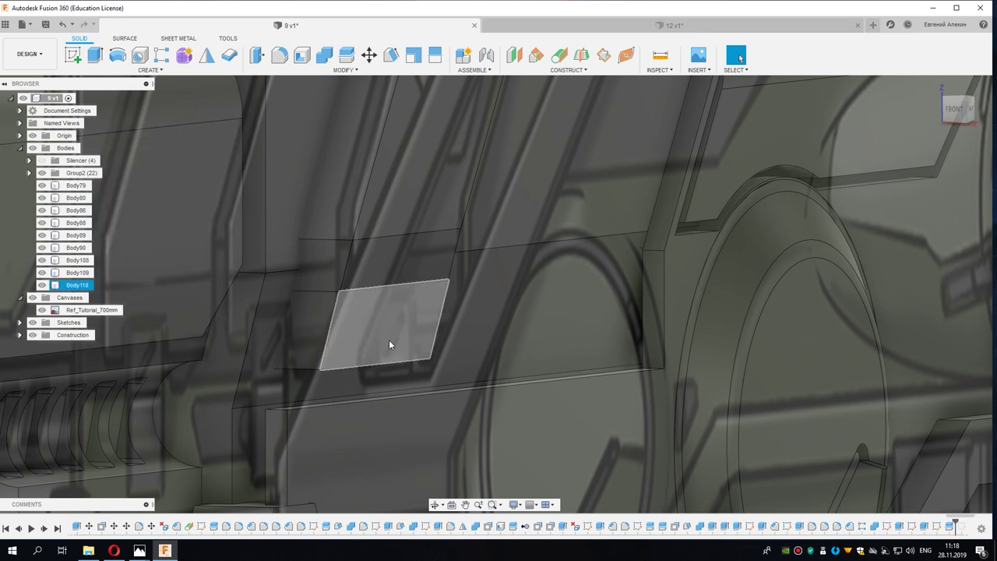
Step: Remove Body110 and start extruding the flat four-sided profile below the rail
{"action": "left_click", "coordinate": [66, 285]}
{"action": "right_click", "coordinate": [64, 286]}
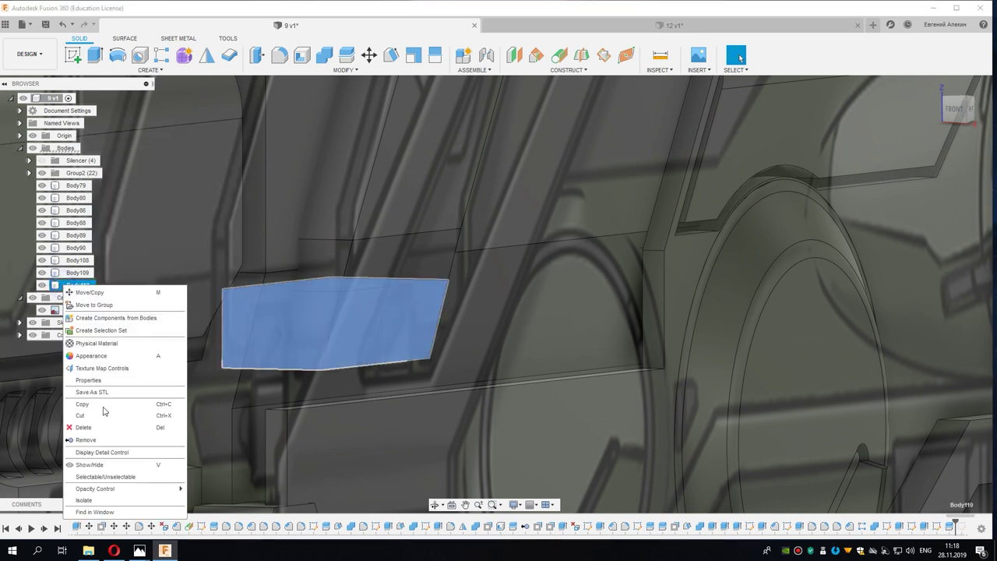
{"action": "left_click", "coordinate": [97, 440]}
{"action": "middle_click_drag", "start_coordinate": [293, 366], "coordinate": [305, 329], "text": "shift"}
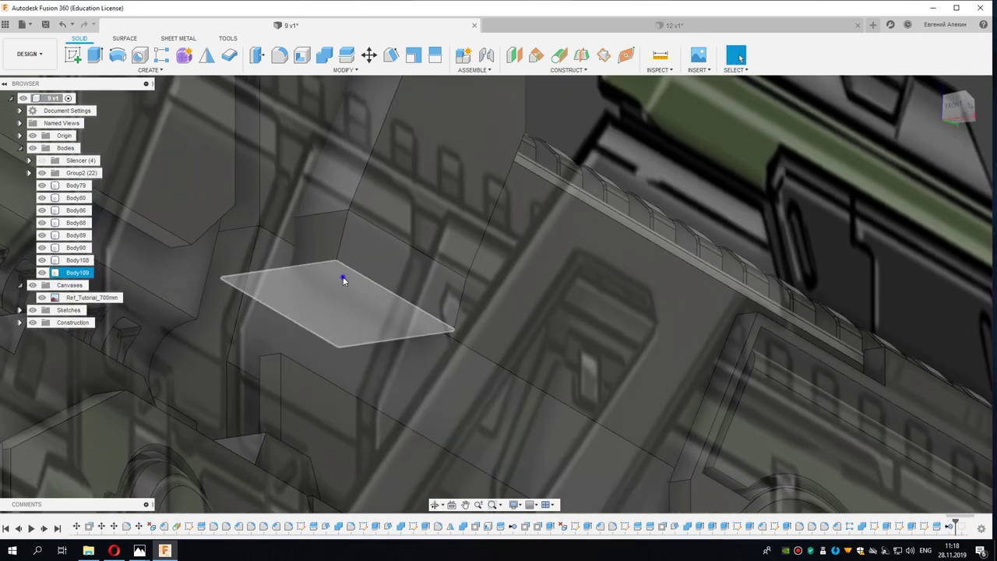
{"action": "right_click", "coordinate": [345, 279]}
{"action": "left_click", "coordinate": [333, 343]}
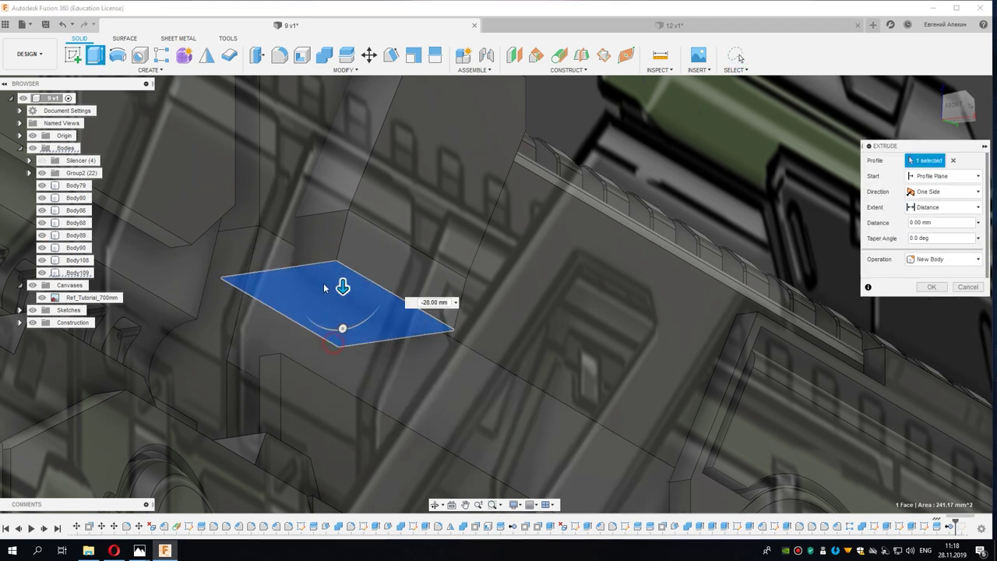
{"action": "mouse_move", "coordinate": [957, 110]}
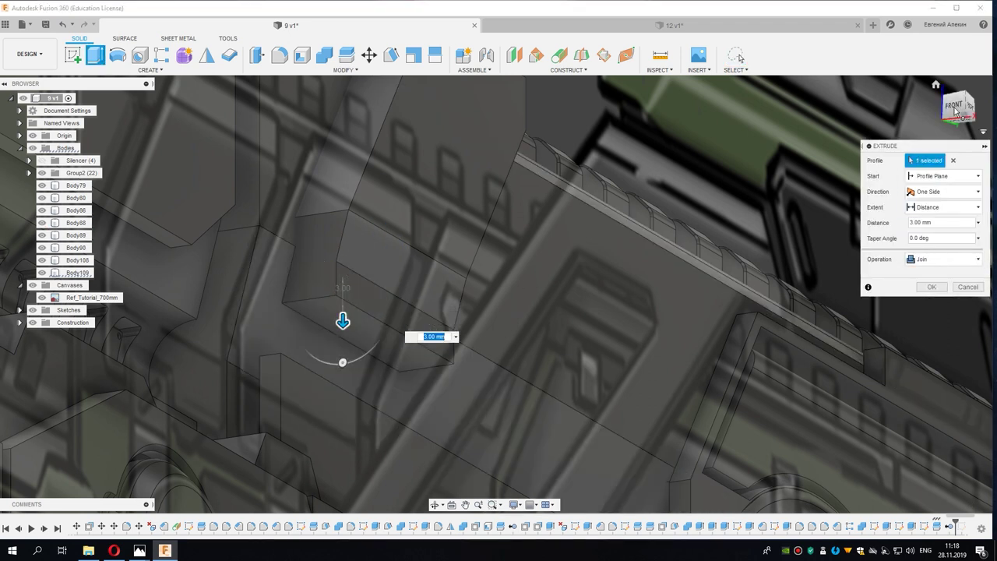
Step: Extrude the profile 6.50 mm downward as a New Body
{"action": "left_click", "coordinate": [973, 258]}
{"action": "left_click", "coordinate": [938, 314]}
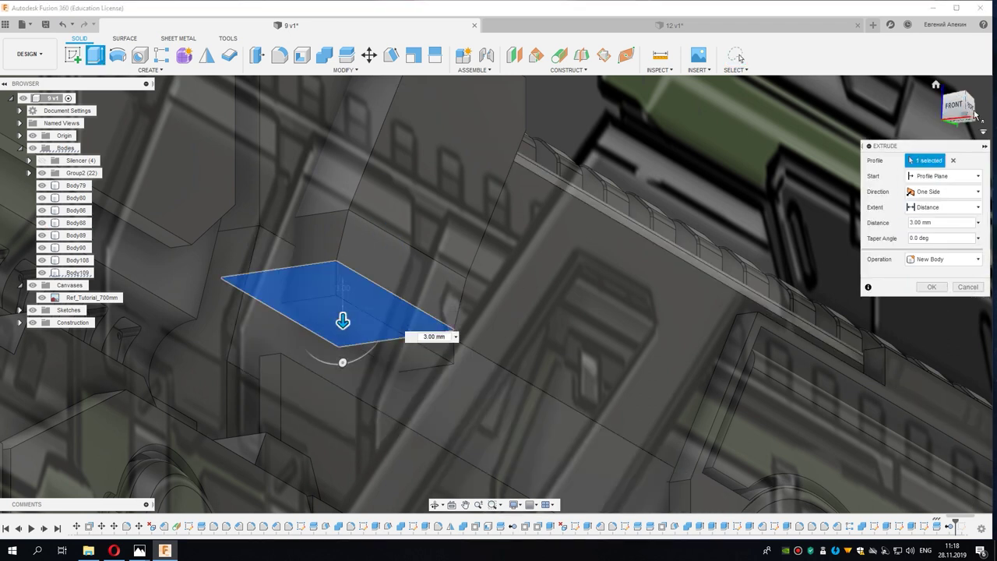
{"action": "left_click", "coordinate": [972, 113]}
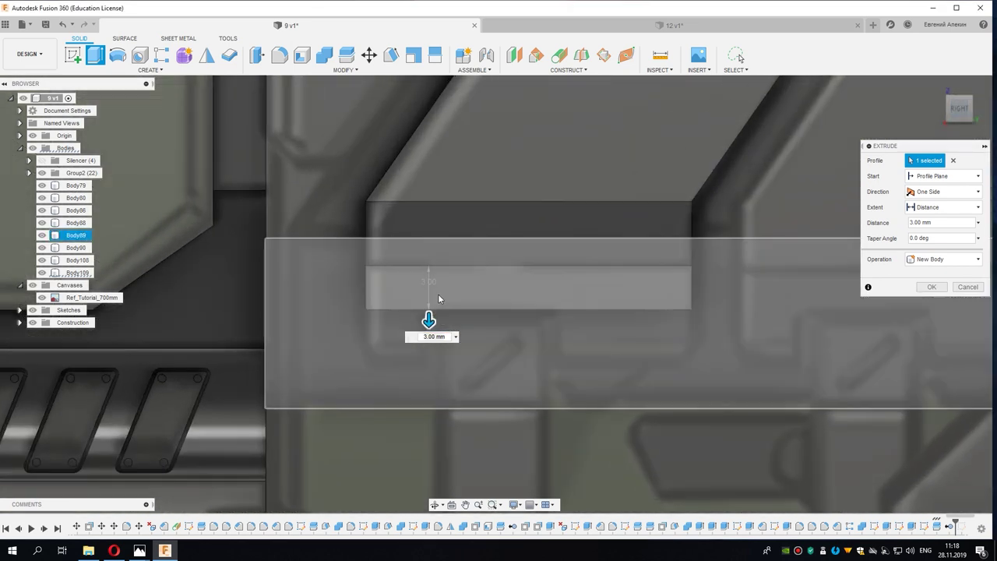
{"action": "mouse_move", "coordinate": [428, 320]}
{"action": "left_mouse_down"}
{"action": "mouse_move", "coordinate": [421, 375]}
{"action": "mouse_move", "coordinate": [434, 364]}
{"action": "left_mouse_up"}
{"action": "scroll", "coordinate": [427, 378], "scroll_direction": "up", "scroll_amount": 3}
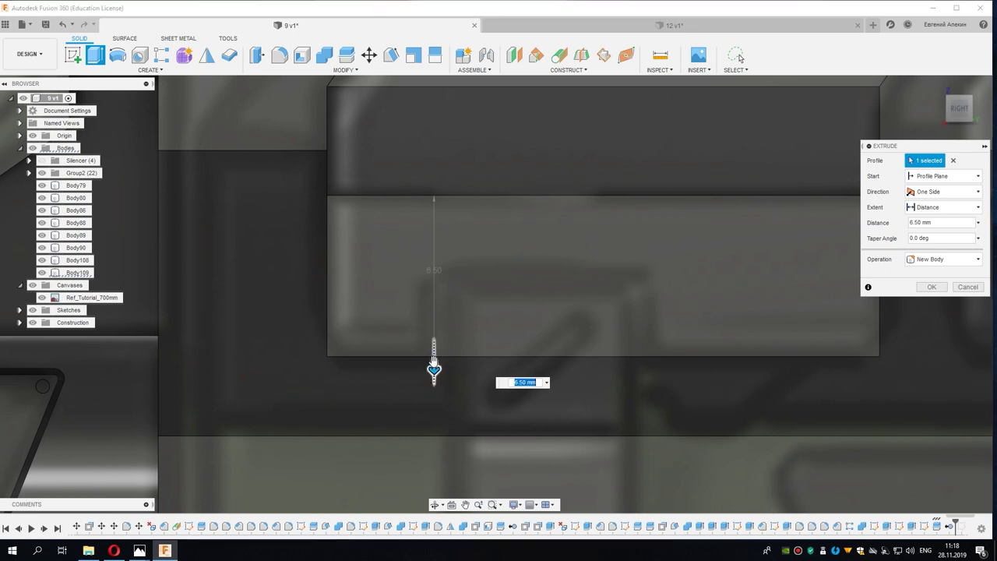
{"action": "scroll", "coordinate": [434, 366], "scroll_direction": "down", "scroll_amount": 3}
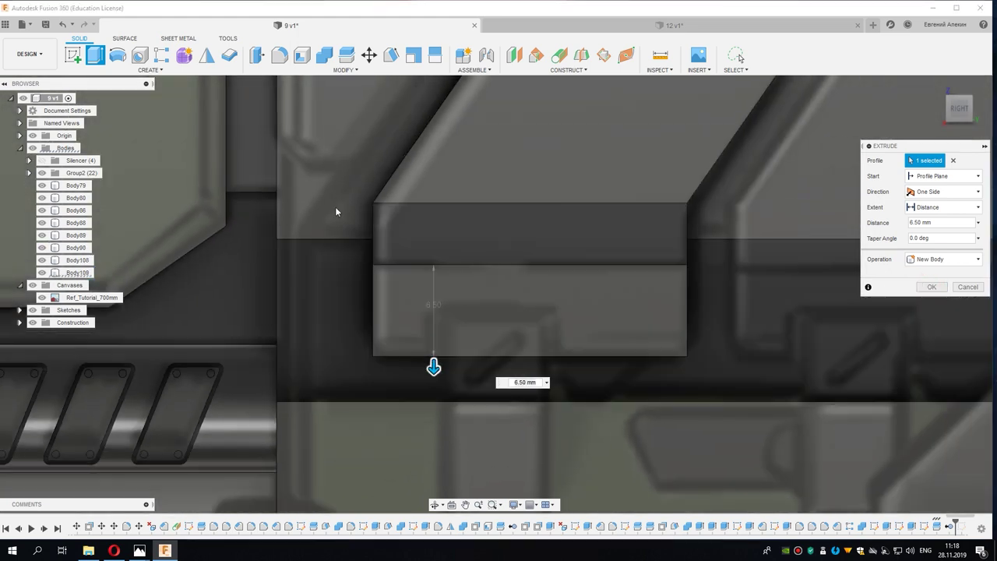
{"action": "scroll", "coordinate": [337, 211], "scroll_direction": "down", "scroll_amount": 2}
{"action": "middle_click_drag", "start_coordinate": [336, 211], "coordinate": [282, 278]}
Step: Combine Body109 (target) with the new Body111 (tool) using Join
{"action": "left_click", "coordinate": [324, 54]}
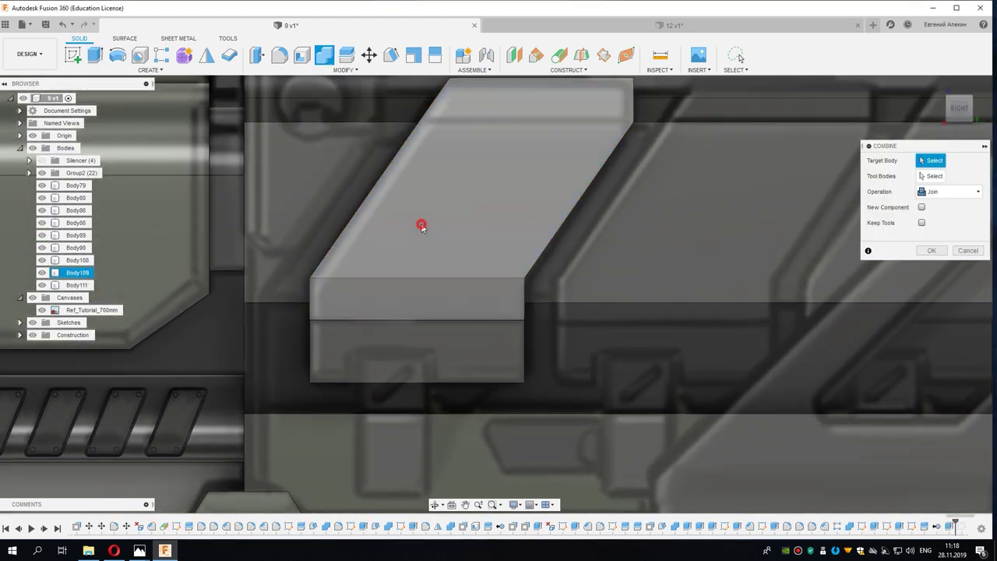
{"action": "left_click", "coordinate": [421, 226]}
{"action": "left_click", "coordinate": [413, 350]}
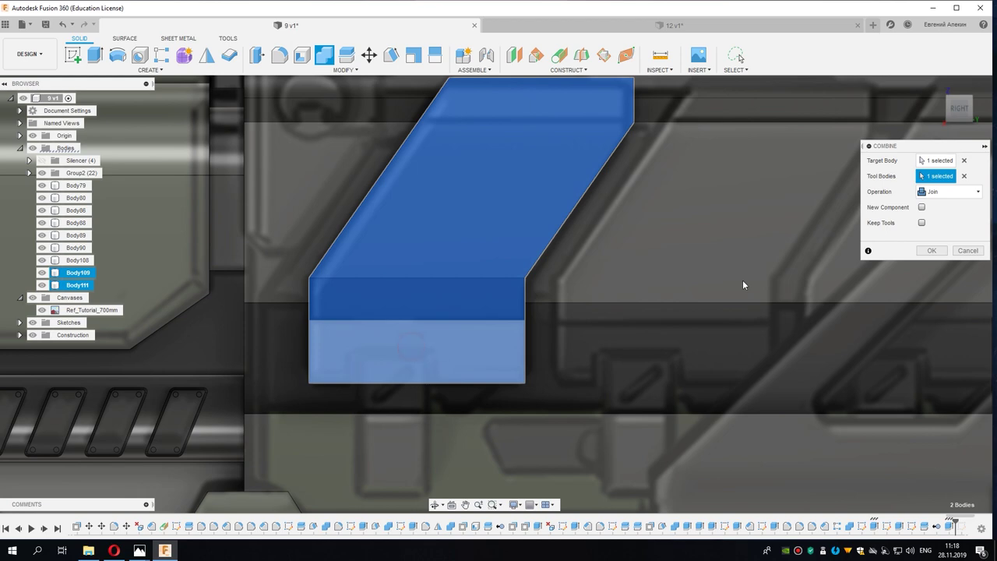
{"action": "left_click", "coordinate": [923, 250]}
{"action": "scroll", "coordinate": [427, 267], "scroll_direction": "down", "scroll_amount": 3}
{"action": "scroll", "coordinate": [408, 281], "scroll_direction": "down", "scroll_amount": 2}
{"action": "scroll", "coordinate": [408, 280], "scroll_direction": "down", "scroll_amount": 2}
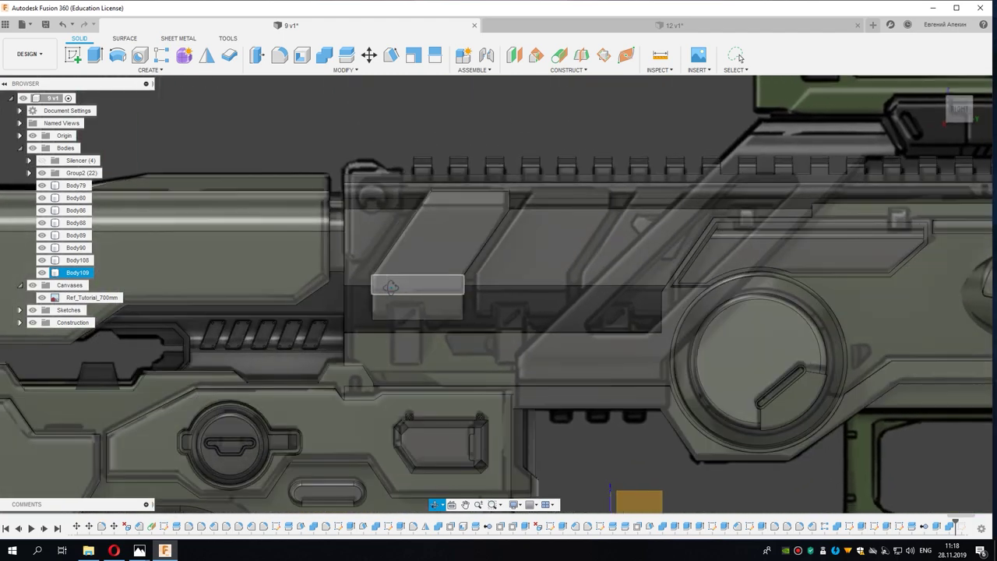
Step: Start a split on Body109, then cancel it and return to the right view
{"action": "key", "text": "Escape"}
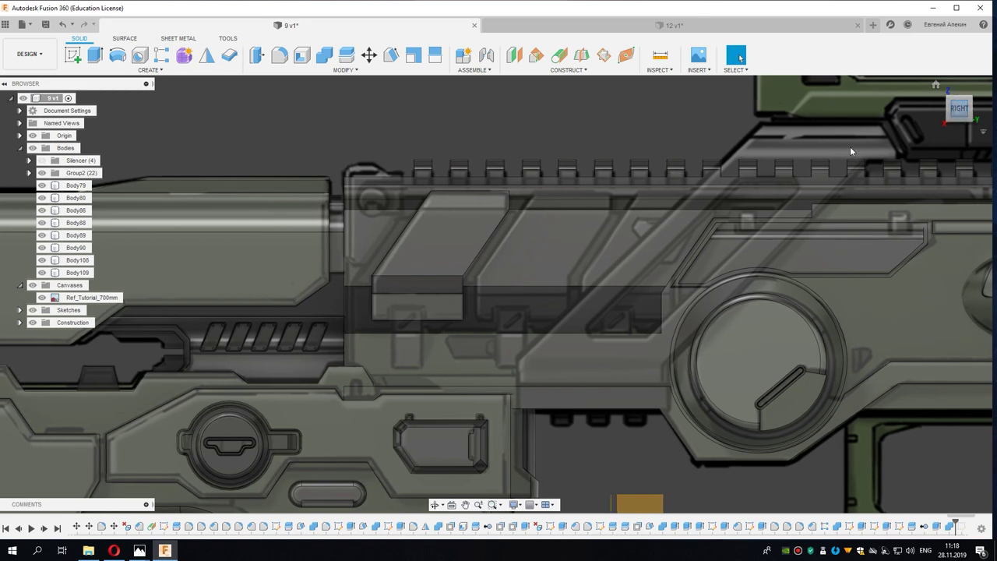
{"action": "left_click", "coordinate": [464, 192]}
{"action": "scroll", "coordinate": [464, 195], "scroll_direction": "up", "scroll_amount": 5}
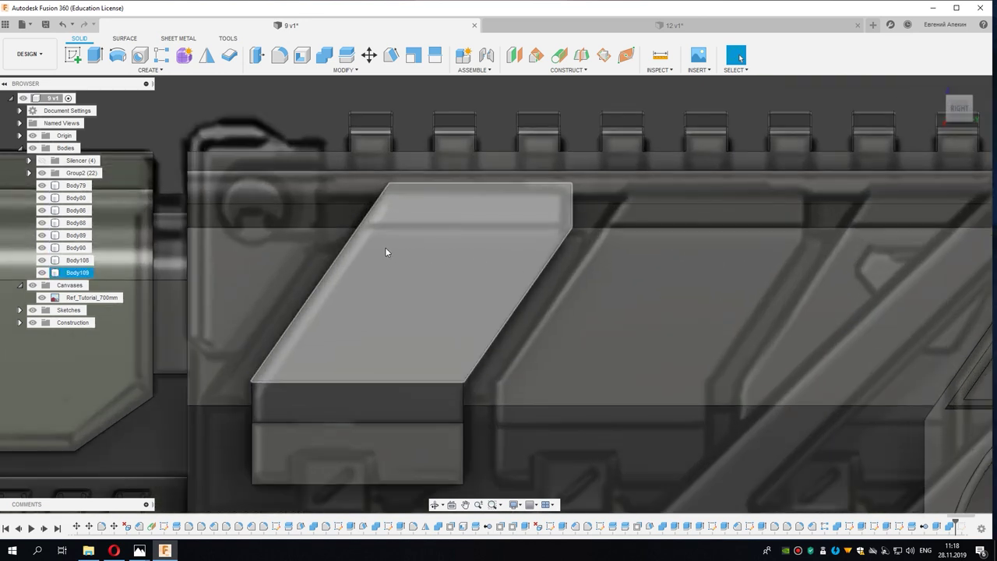
{"action": "left_click", "coordinate": [215, 95]}
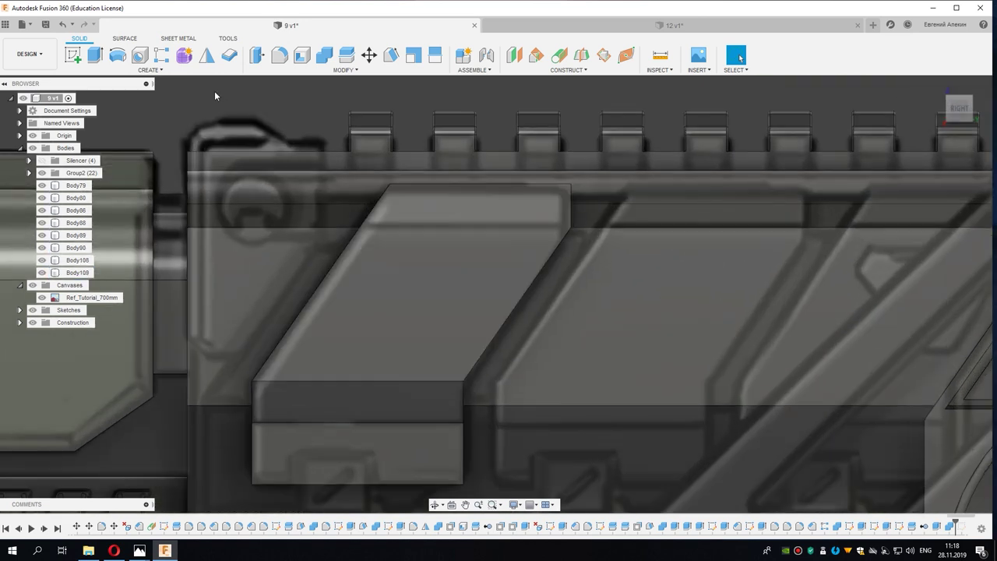
{"action": "left_click", "coordinate": [350, 60]}
{"action": "left_click", "coordinate": [447, 216]}
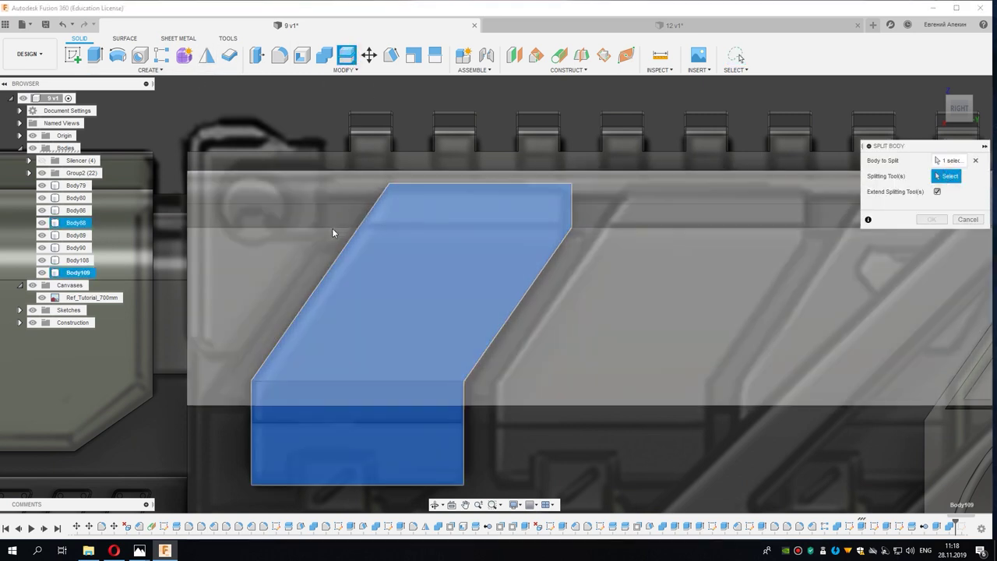
{"action": "middle_click_drag", "start_coordinate": [341, 230], "coordinate": [372, 238], "text": "shift"}
{"action": "left_click", "coordinate": [967, 219]}
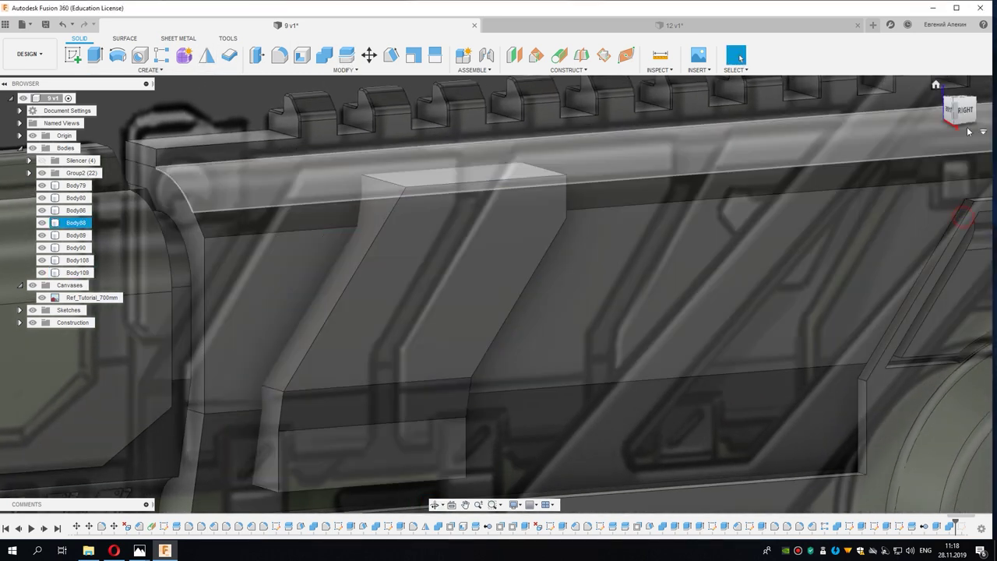
{"action": "left_click", "coordinate": [964, 110]}
Step: Sketch on the block's side face, projecting the rail's horizontal lower edge as a line
{"action": "left_click", "coordinate": [72, 54]}
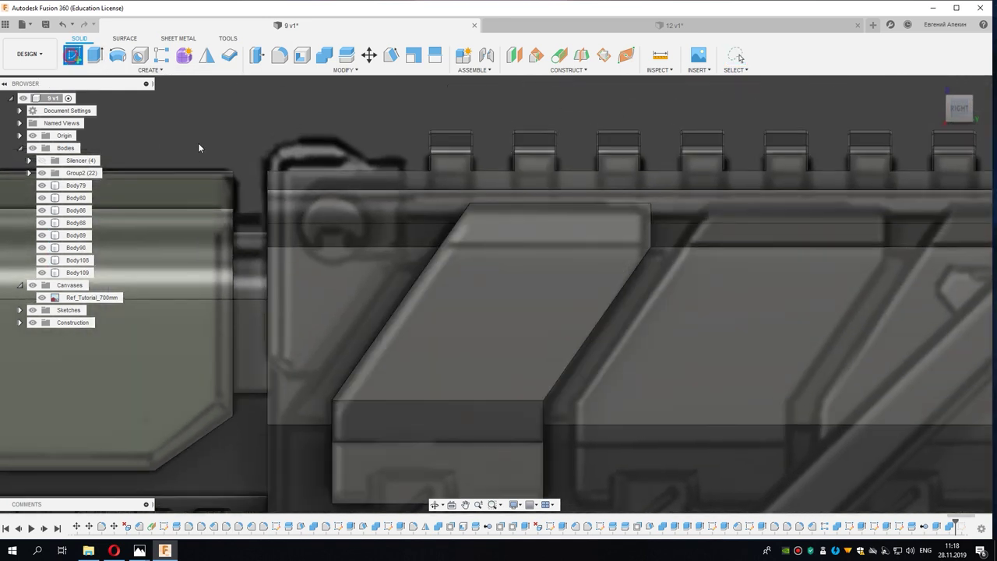
{"action": "left_click", "coordinate": [459, 304]}
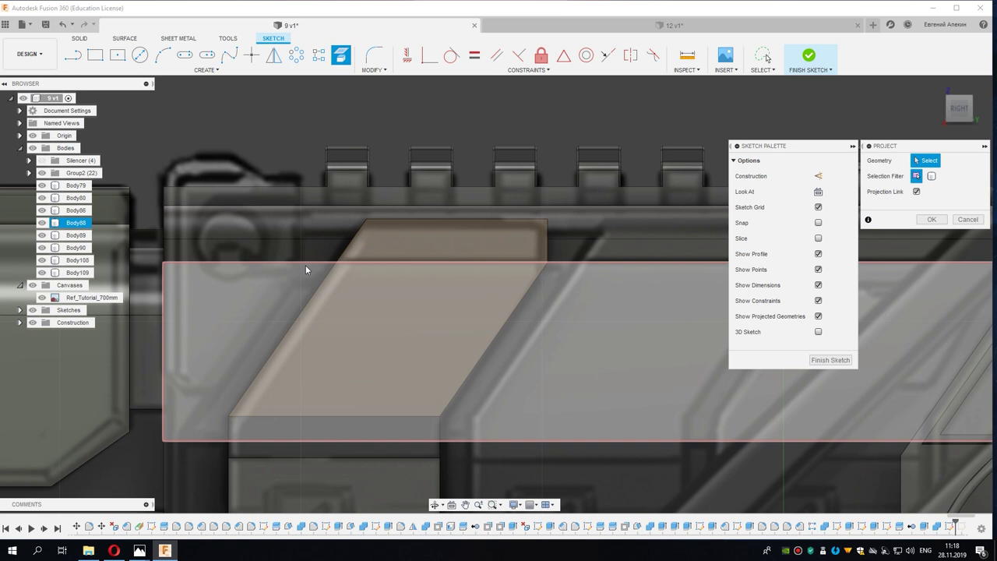
{"action": "left_click", "coordinate": [305, 264]}
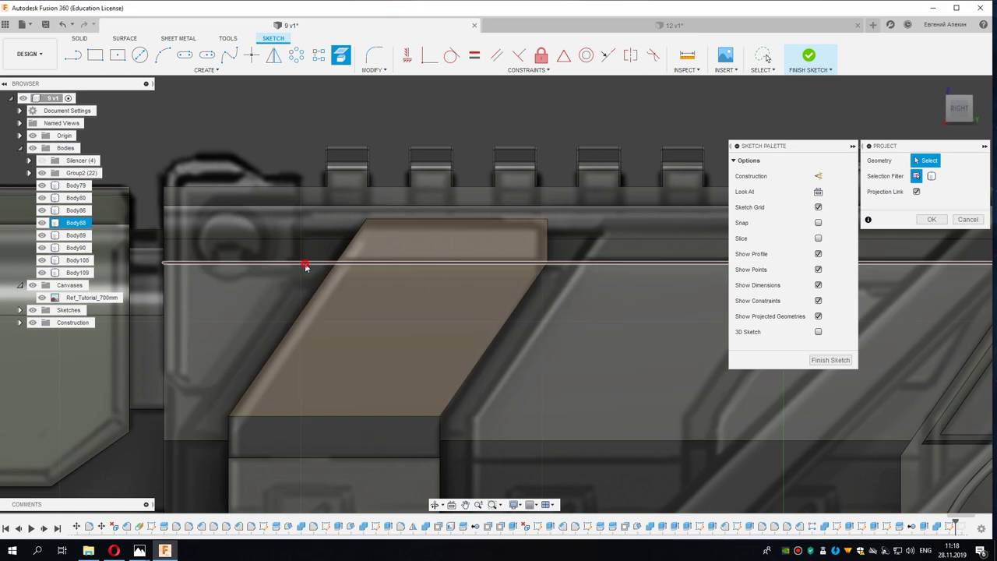
{"action": "left_click", "coordinate": [922, 222]}
{"action": "scroll", "coordinate": [440, 181], "scroll_direction": "down", "scroll_amount": 3}
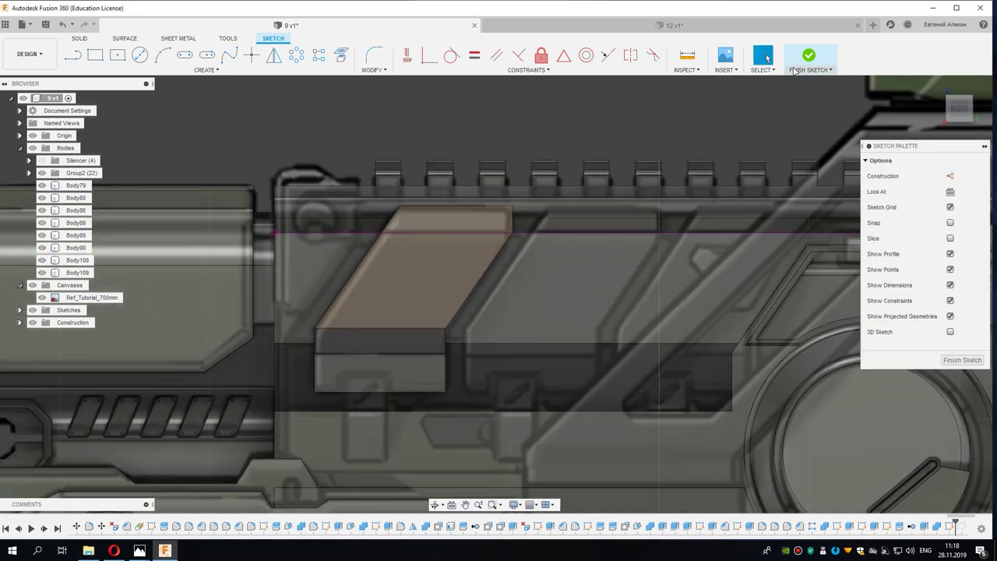
{"action": "left_click", "coordinate": [809, 55]}
Step: Split Body109 along the projected line, creating Body112
{"action": "left_click", "coordinate": [350, 57]}
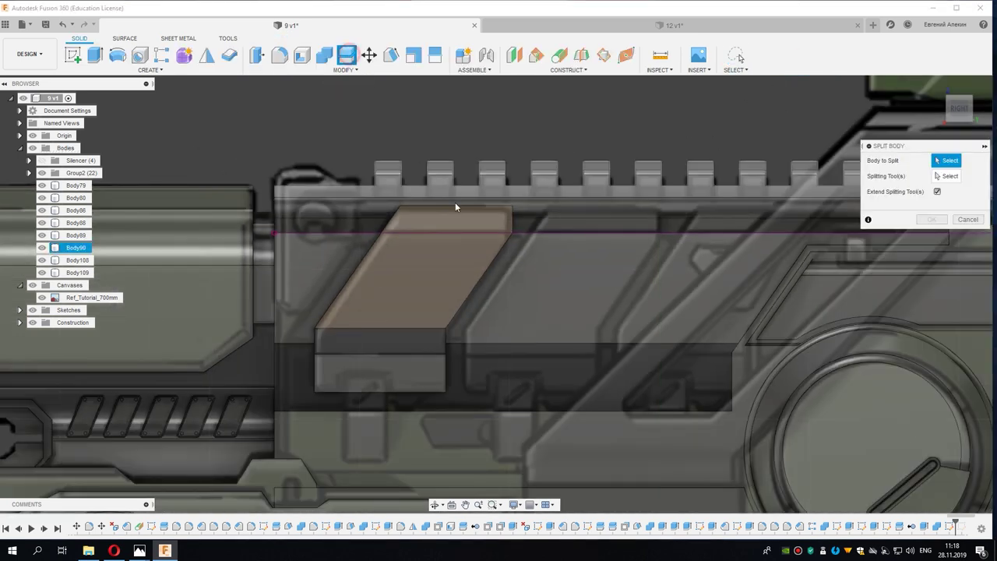
{"action": "left_click", "coordinate": [459, 221]}
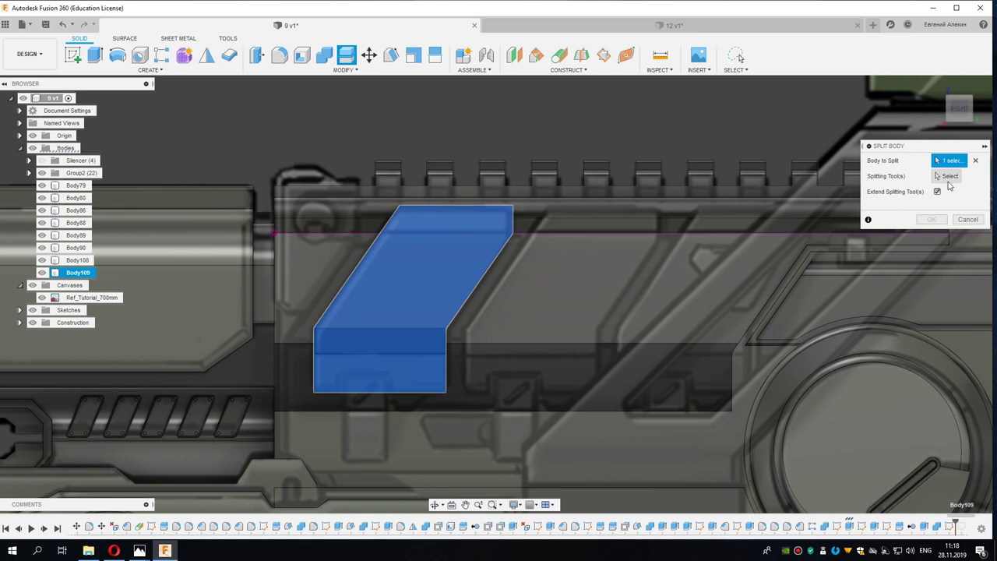
{"action": "left_click", "coordinate": [371, 234]}
{"action": "left_click", "coordinate": [931, 219]}
{"action": "scroll", "coordinate": [406, 257], "scroll_direction": "up", "scroll_amount": 2}
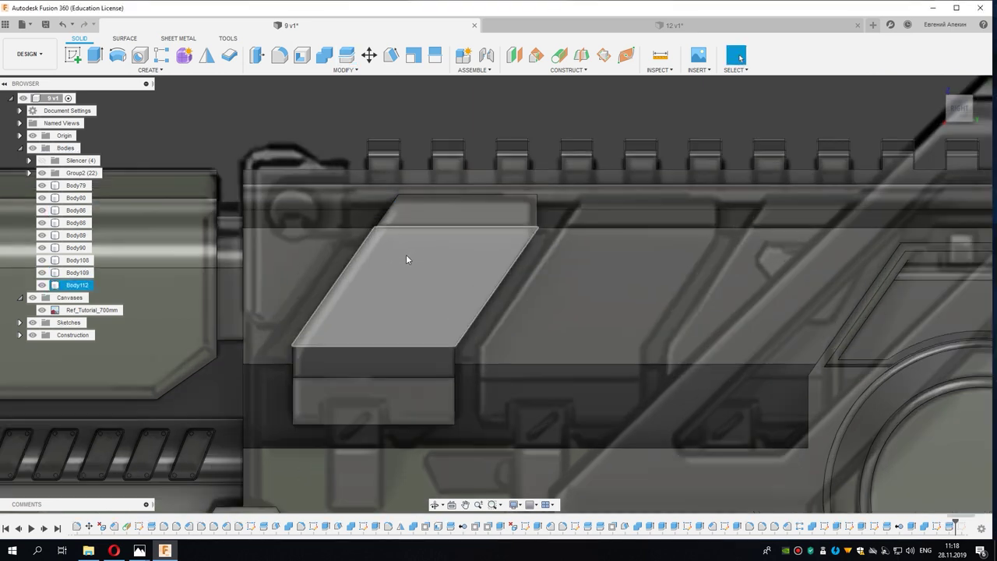
{"action": "middle_click_drag", "start_coordinate": [405, 260], "coordinate": [392, 261], "text": "shift"}
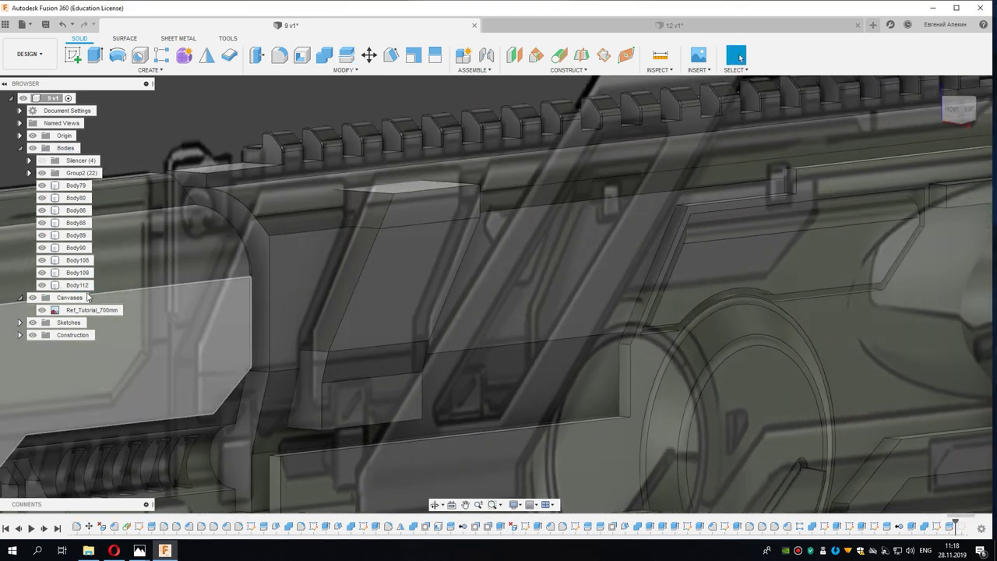
{"action": "scroll", "coordinate": [372, 228], "scroll_direction": "up", "scroll_amount": 2}
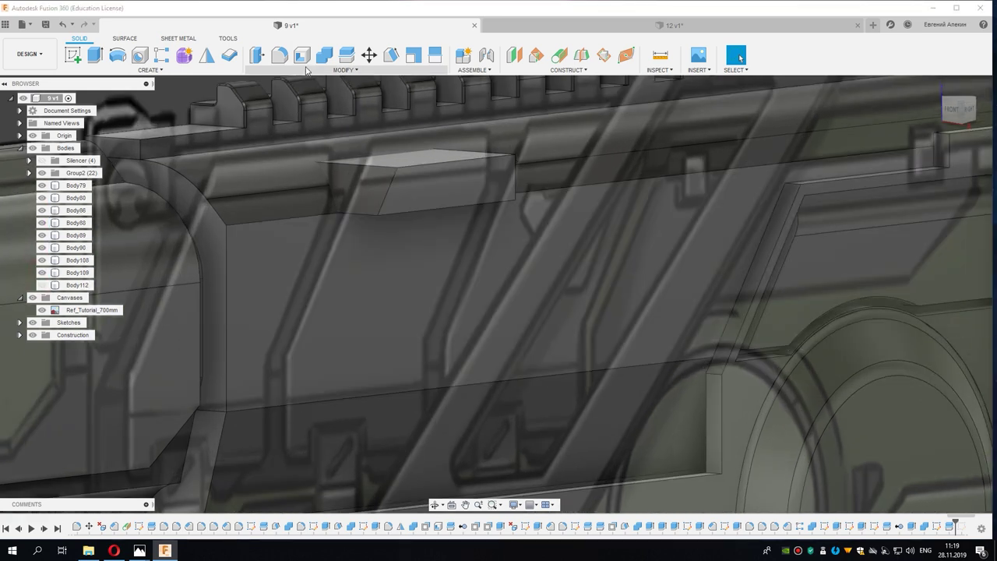
Step: Draft the lever's slanted face at -35°, one side, against the top pull plane
{"action": "left_click", "coordinate": [388, 56]}
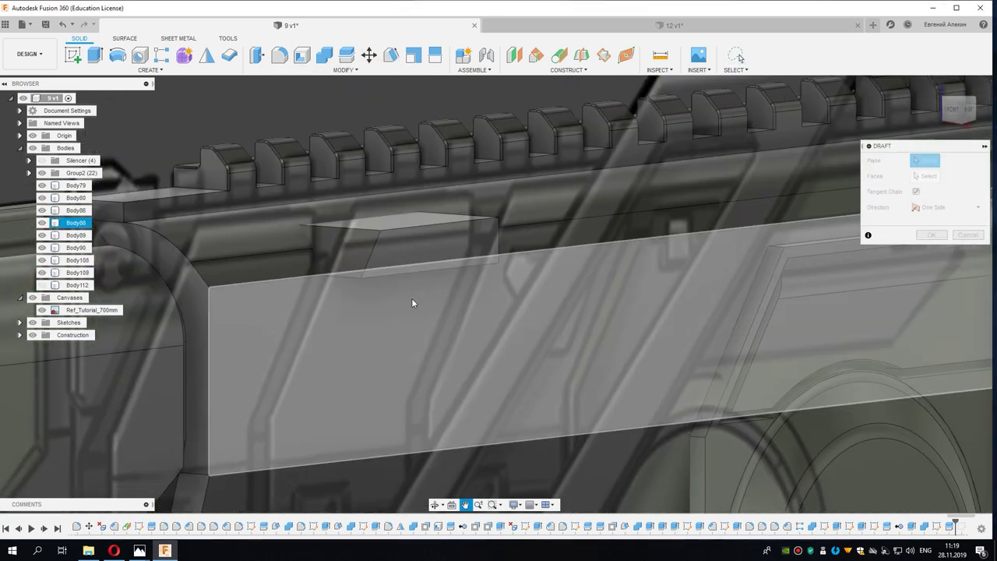
{"action": "middle_click_drag", "start_coordinate": [411, 298], "coordinate": [412, 269], "text": "shift"}
{"action": "left_click", "coordinate": [409, 267]}
{"action": "left_click", "coordinate": [415, 249]}
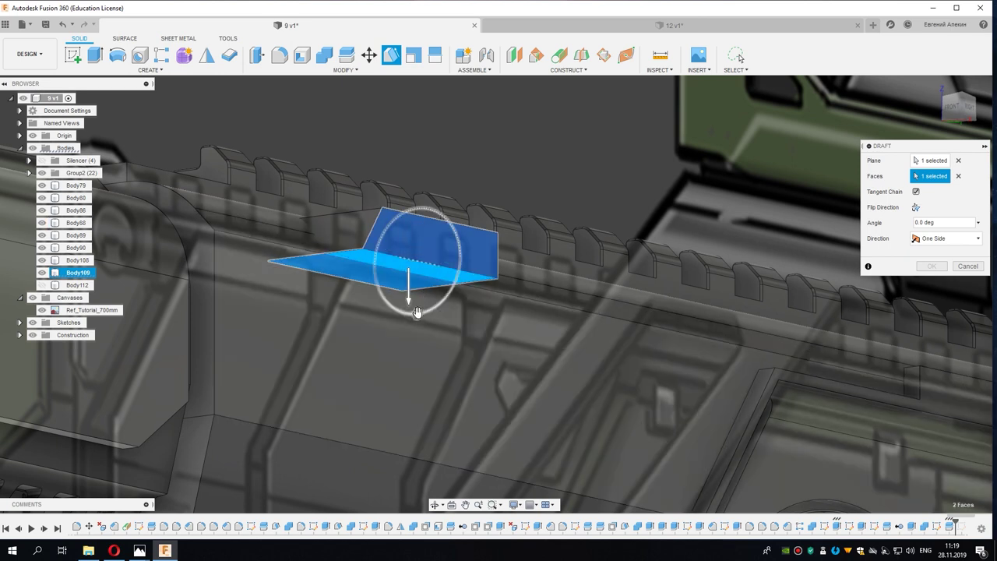
{"action": "left_click_drag", "start_coordinate": [416, 313], "coordinate": [419, 313]}
Step: Check the -35° draft from the back of the model and commit it
{"action": "middle_click_drag", "start_coordinate": [433, 296], "coordinate": [302, 269], "text": "shift"}
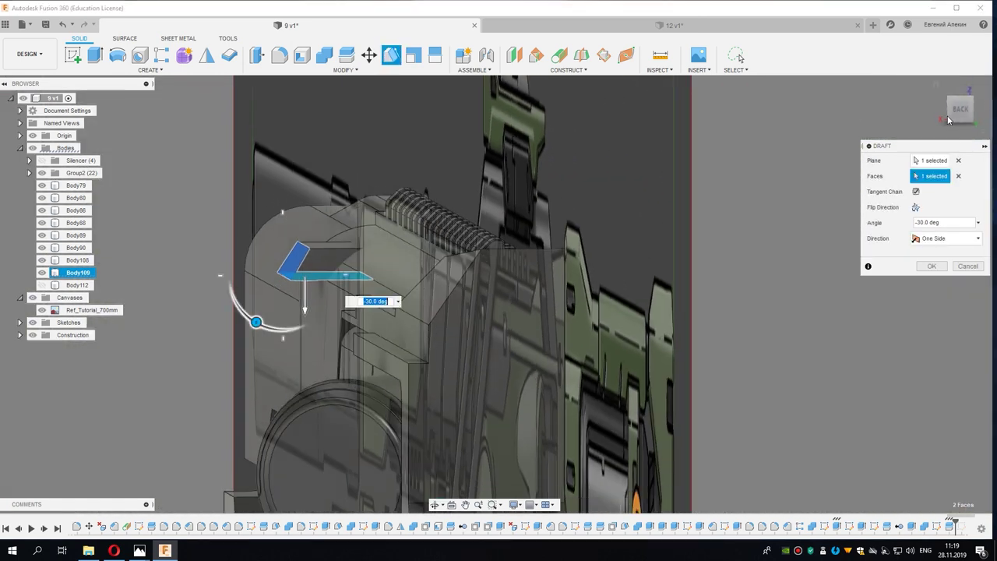
{"action": "left_click", "coordinate": [960, 111]}
{"action": "scroll", "coordinate": [310, 265], "scroll_direction": "up", "scroll_amount": 3}
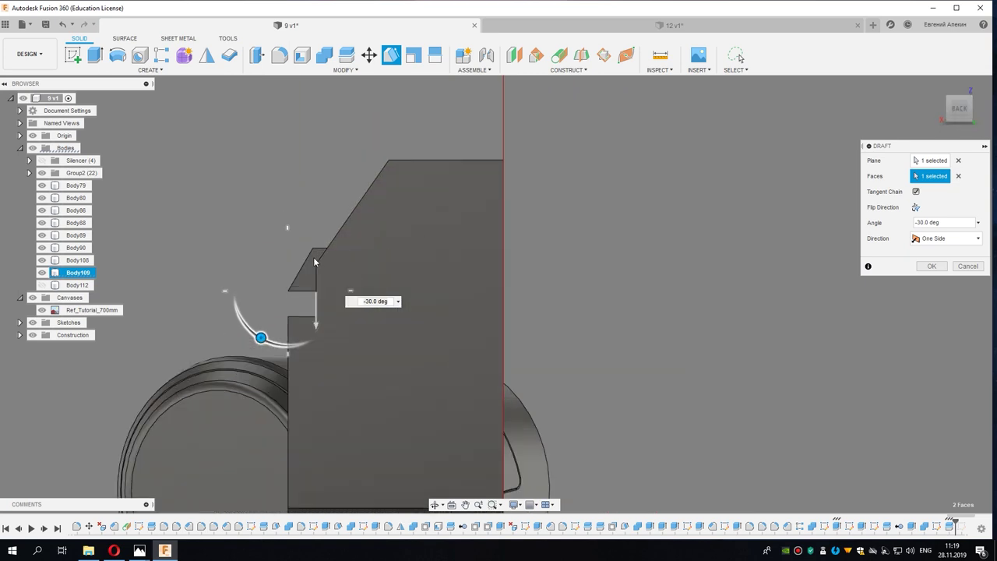
{"action": "scroll", "coordinate": [308, 268], "scroll_direction": "up", "scroll_amount": 2}
{"action": "scroll", "coordinate": [304, 272], "scroll_direction": "up", "scroll_amount": 1}
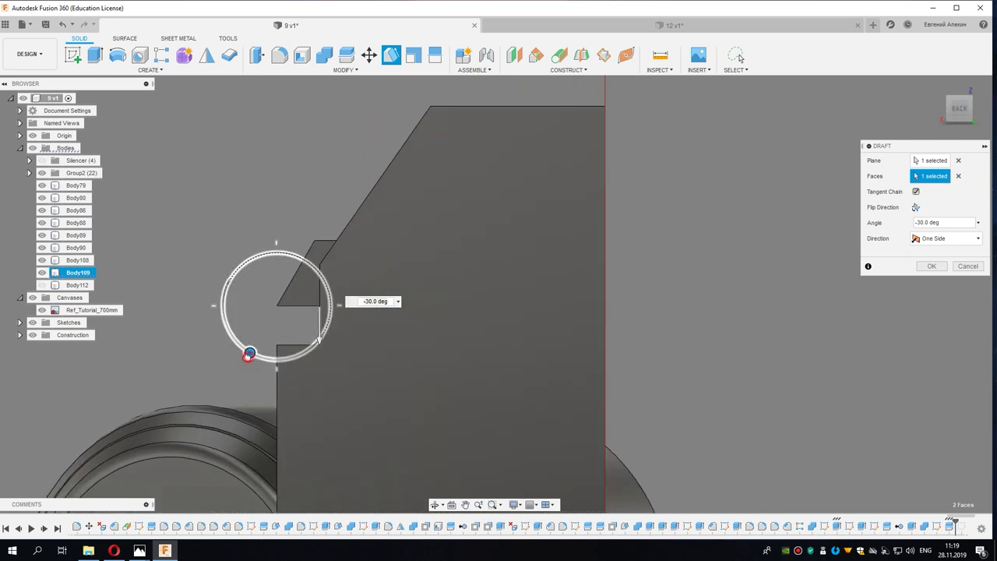
{"action": "scroll", "coordinate": [247, 348], "scroll_direction": "down", "scroll_amount": 3}
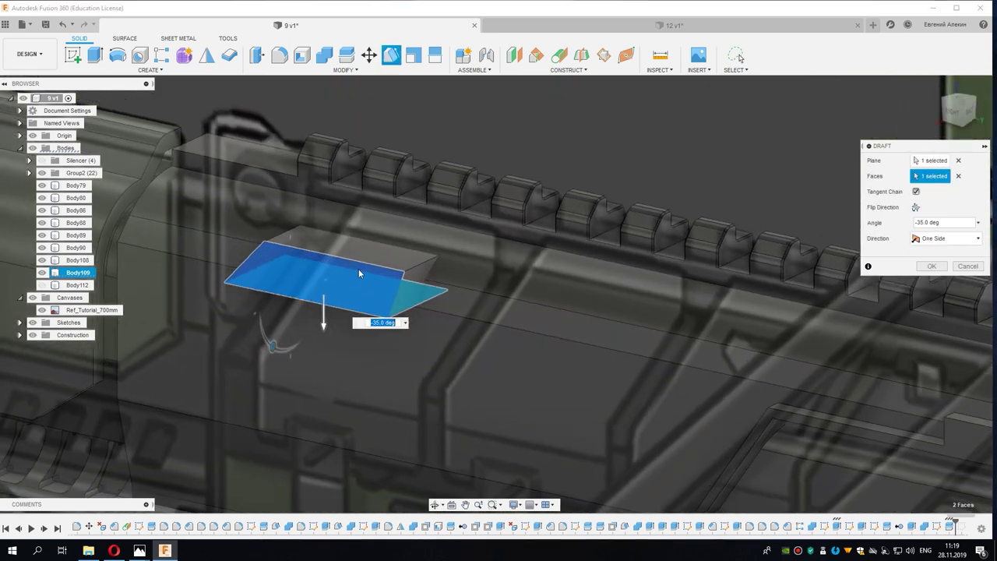
{"action": "mouse_move", "coordinate": [248, 348]}
{"action": "middle_mouse_down", "text": "shift"}
{"action": "mouse_move", "coordinate": [322, 273]}
{"action": "mouse_move", "coordinate": [278, 266]}
{"action": "mouse_move", "coordinate": [246, 283]}
{"action": "mouse_move", "coordinate": [261, 306]}
{"action": "middle_mouse_up", "text": "shift"}
{"action": "scroll", "coordinate": [246, 282], "scroll_direction": "down", "scroll_amount": 2}
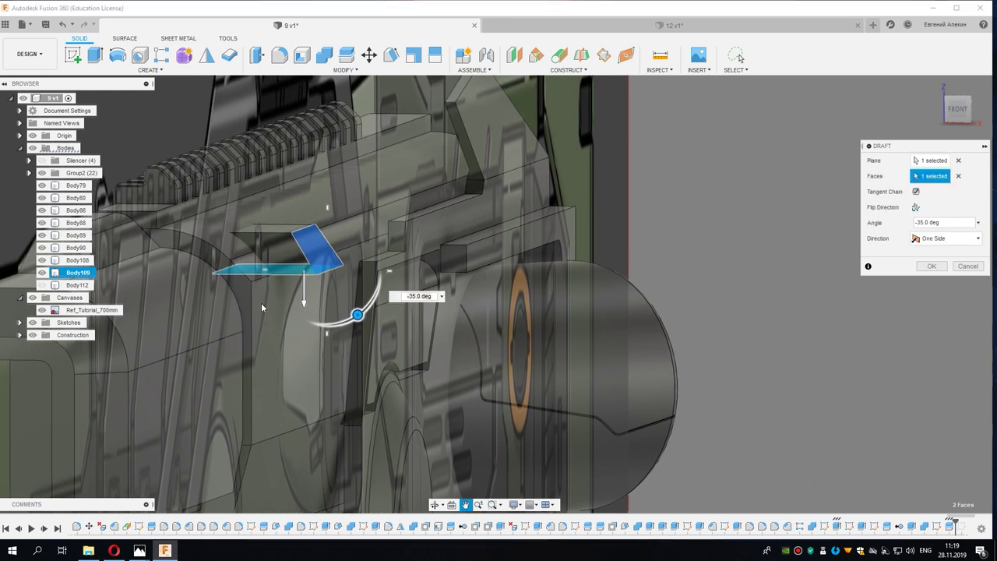
{"action": "left_click", "coordinate": [932, 266]}
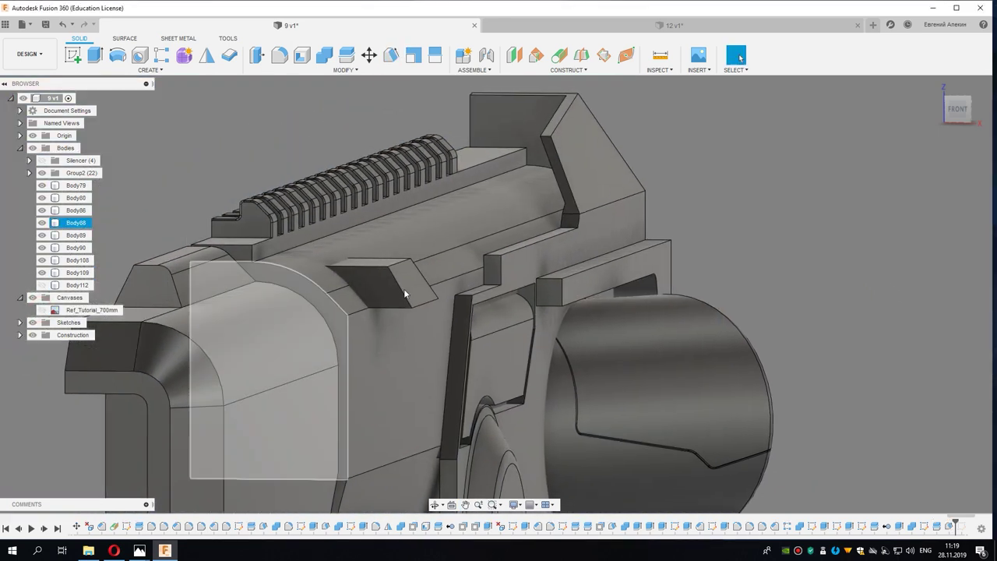
Step: Select the long lever edge beside the rail and start a fillet on it
{"action": "left_click", "coordinate": [502, 226]}
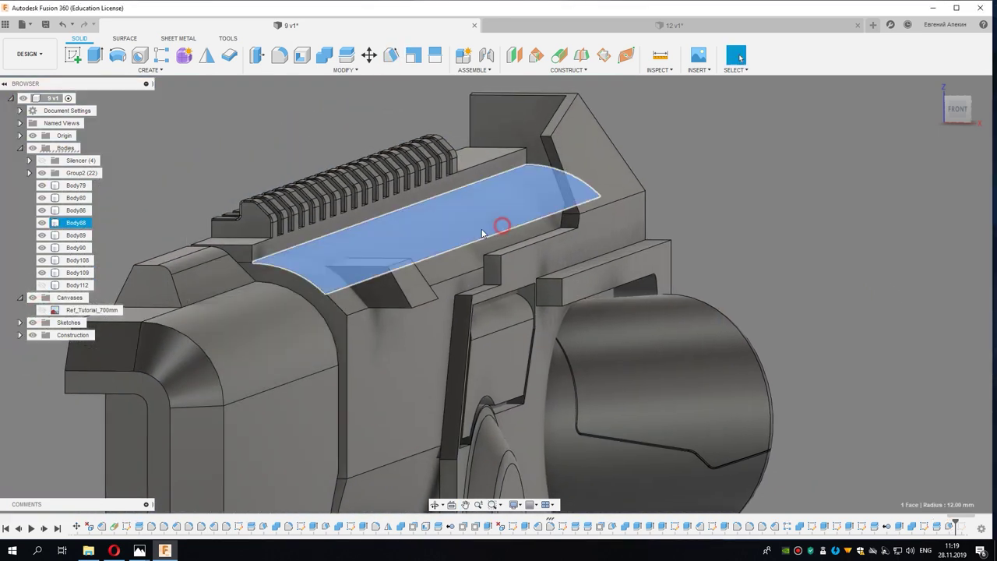
{"action": "mouse_move", "coordinate": [502, 226]}
{"action": "middle_mouse_down", "text": "shift"}
{"action": "mouse_move", "coordinate": [375, 243]}
{"action": "mouse_move", "coordinate": [376, 278]}
{"action": "mouse_move", "coordinate": [349, 294]}
{"action": "middle_mouse_up", "text": "shift"}
{"action": "left_click", "coordinate": [376, 278]}
{"action": "left_click", "coordinate": [349, 300]}
{"action": "scroll", "coordinate": [350, 304], "scroll_direction": "up", "scroll_amount": 1}
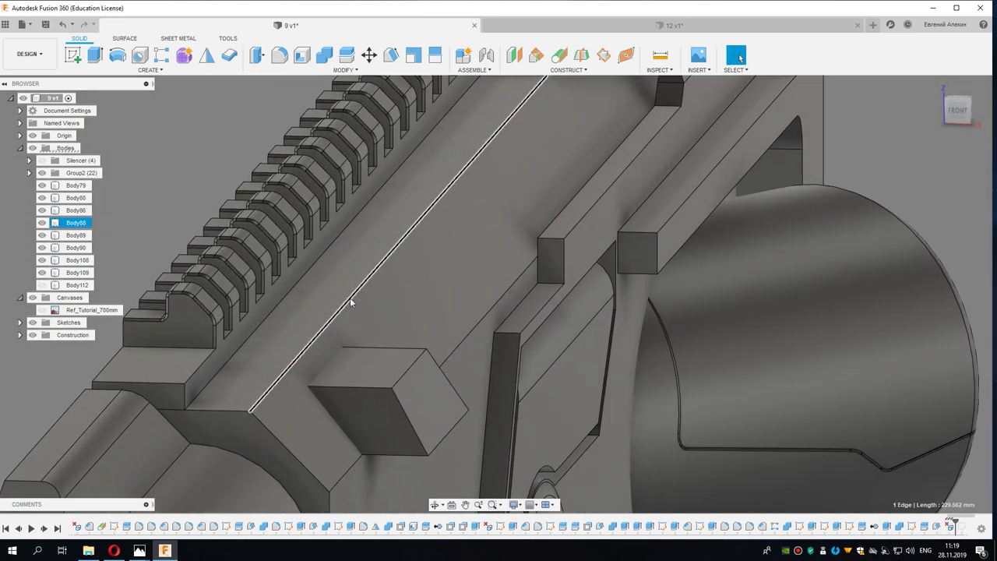
{"action": "key", "text": "f"}
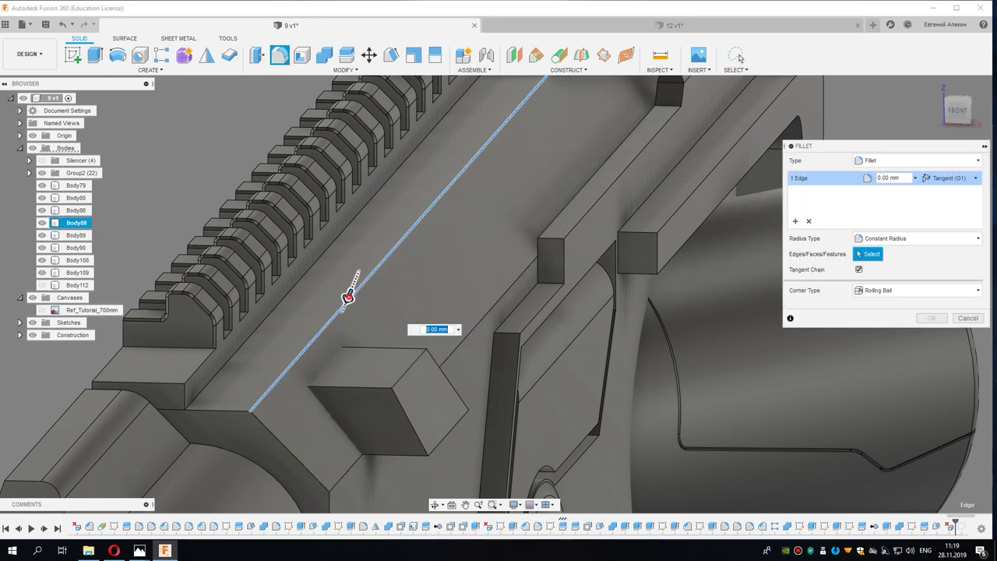
{"action": "left_click_drag", "start_coordinate": [349, 297], "coordinate": [347, 299]}
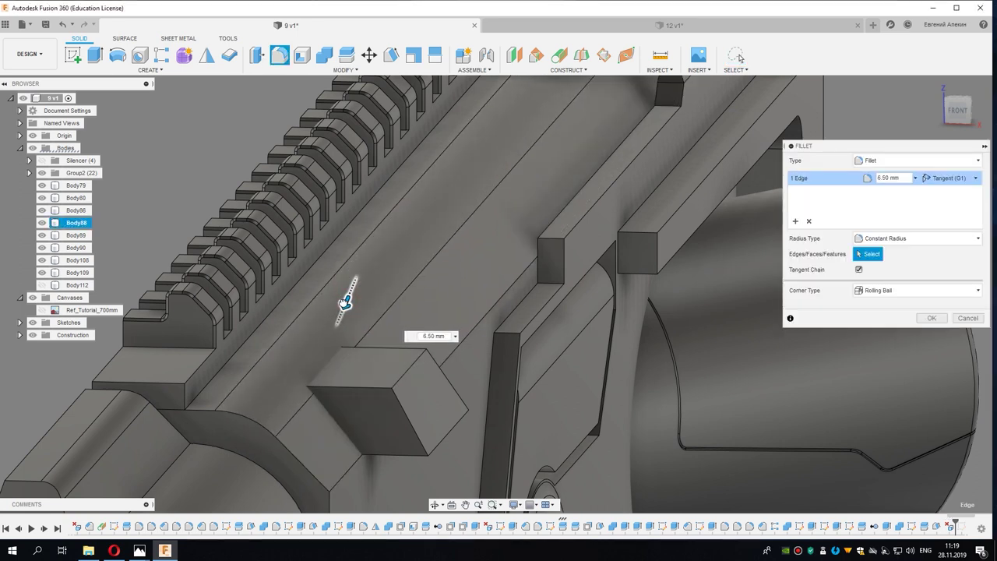
{"action": "scroll", "coordinate": [345, 300], "scroll_direction": "down", "scroll_amount": 3}
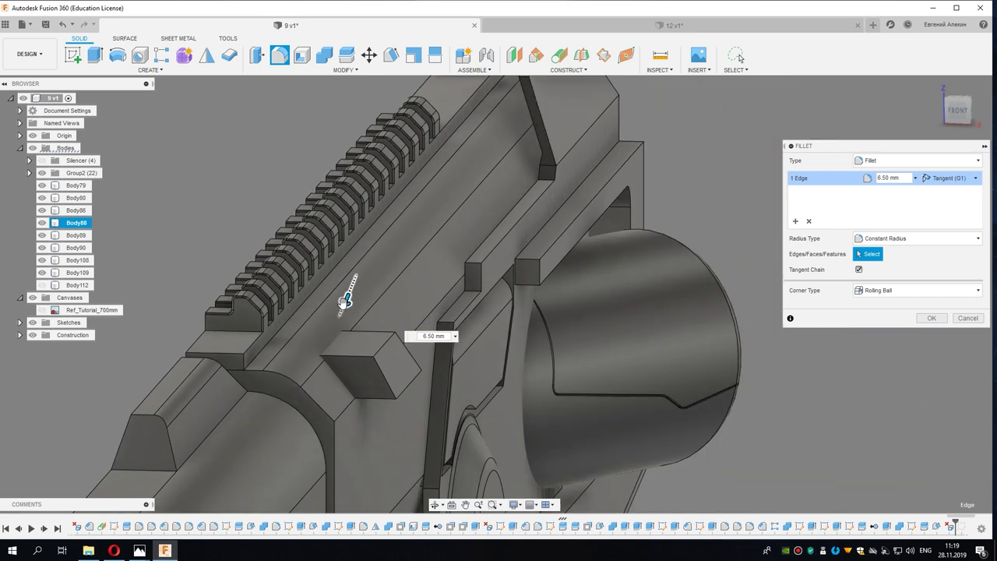
{"action": "middle_click_drag", "start_coordinate": [345, 296], "coordinate": [343, 298], "text": "shift"}
{"action": "scroll", "coordinate": [335, 294], "scroll_direction": "up", "scroll_amount": 3}
{"action": "scroll", "coordinate": [330, 296], "scroll_direction": "down", "scroll_amount": 2}
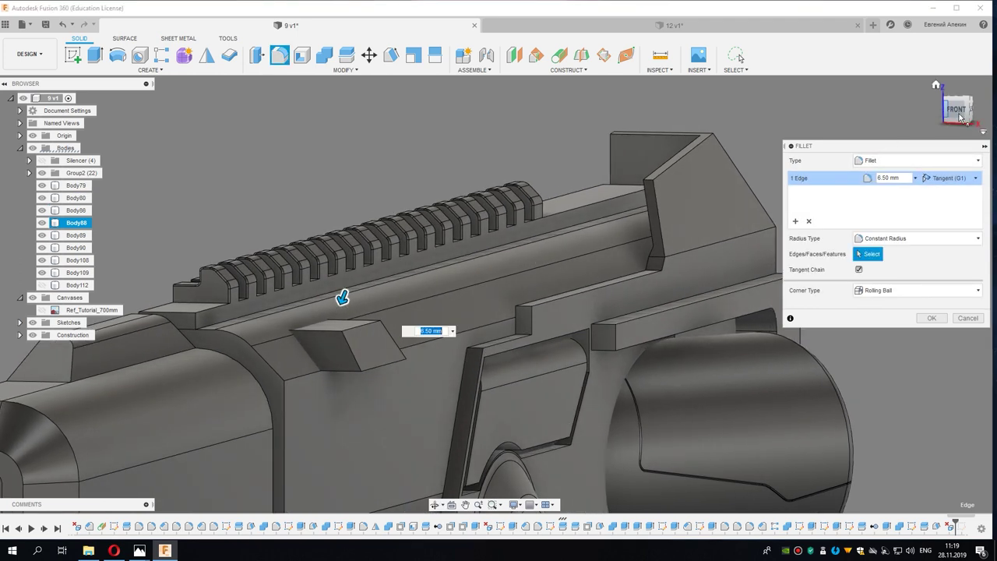
Step: Show the Ref_Tutorial_700mm canvas and set the fillet radius to 10 mm
{"action": "left_click", "coordinate": [44, 310]}
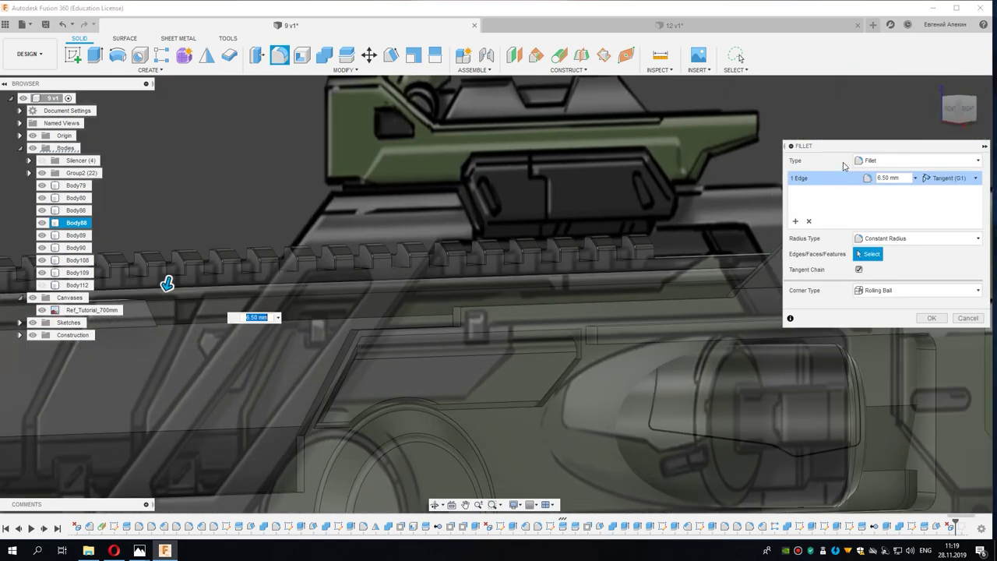
{"action": "left_click", "coordinate": [966, 113]}
{"action": "middle_click_drag", "start_coordinate": [353, 342], "coordinate": [557, 320]}
{"action": "scroll", "coordinate": [660, 306], "scroll_direction": "up", "scroll_amount": 2}
{"action": "left_click_drag", "start_coordinate": [647, 303], "coordinate": [647, 305]}
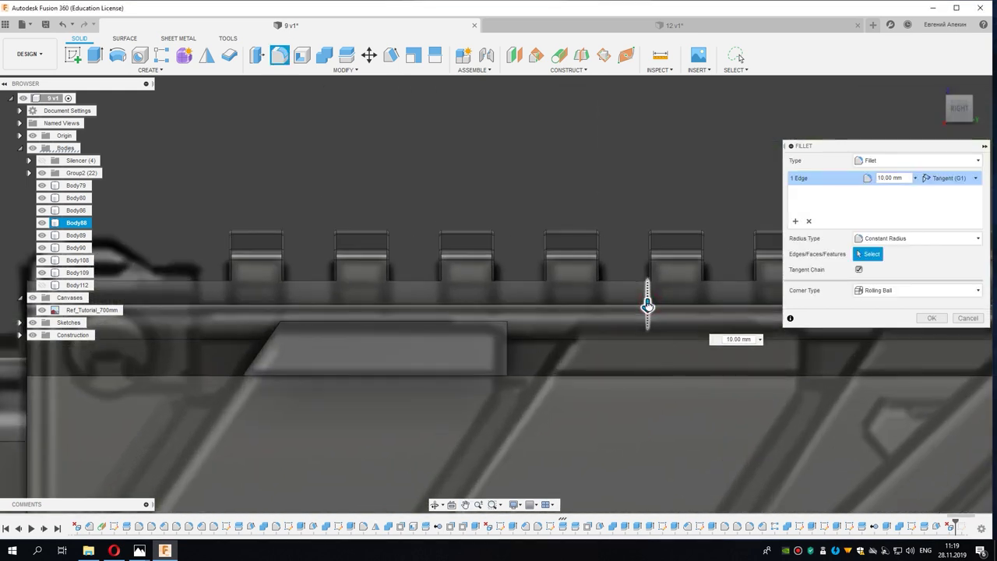
{"action": "middle_click_drag", "start_coordinate": [479, 309], "coordinate": [861, 311], "text": "shift"}
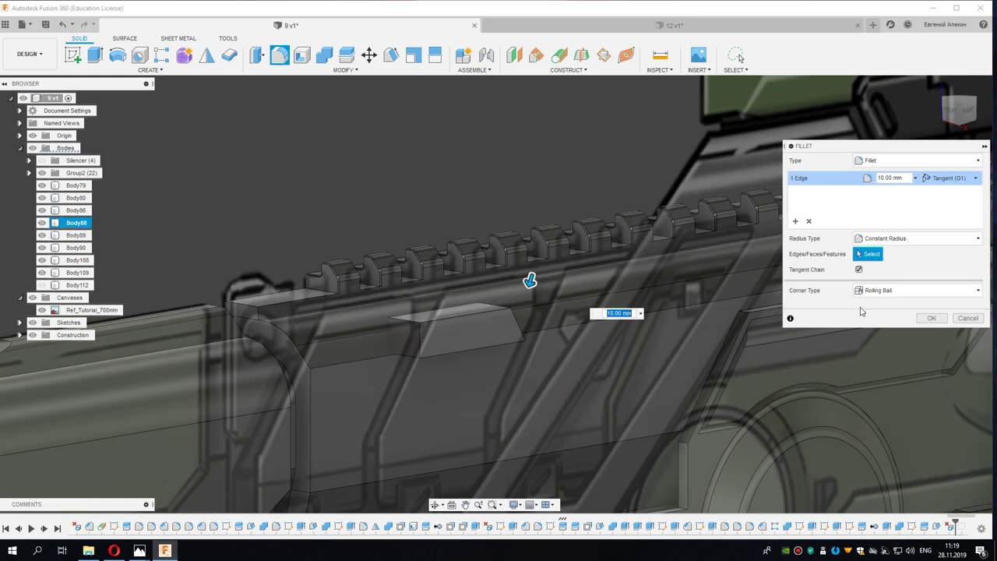
{"action": "left_click", "coordinate": [927, 318]}
{"action": "mouse_move", "coordinate": [623, 327]}
{"action": "middle_mouse_down", "text": "shift"}
{"action": "mouse_move", "coordinate": [407, 338]}
{"action": "mouse_move", "coordinate": [393, 367]}
{"action": "mouse_move", "coordinate": [306, 165]}
{"action": "middle_mouse_up", "text": "shift"}
Step: Combine Body112 into target Body109 using a Join operation
{"action": "left_click", "coordinate": [394, 367]}
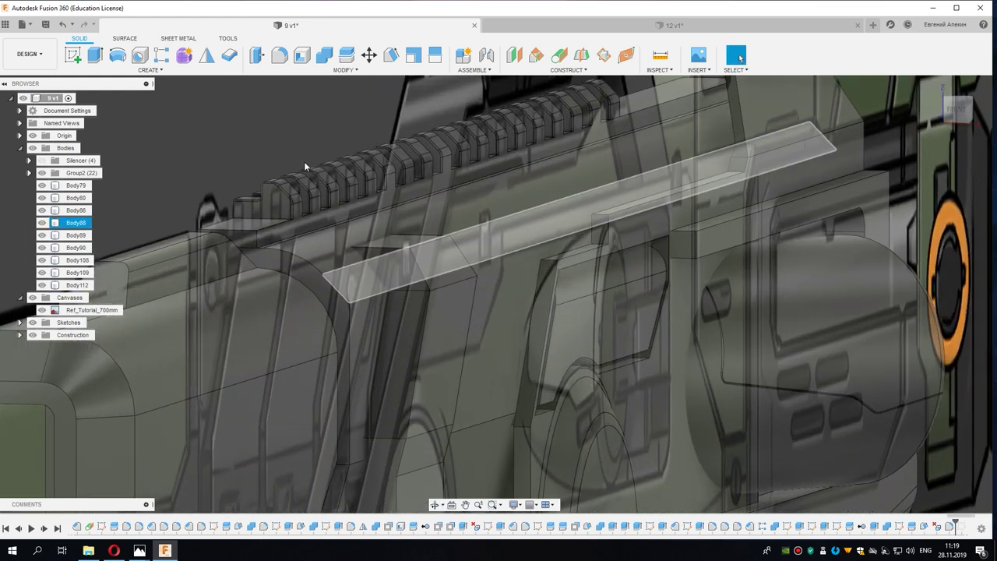
{"action": "key", "text": "Escape"}
{"action": "left_click", "coordinate": [324, 54]}
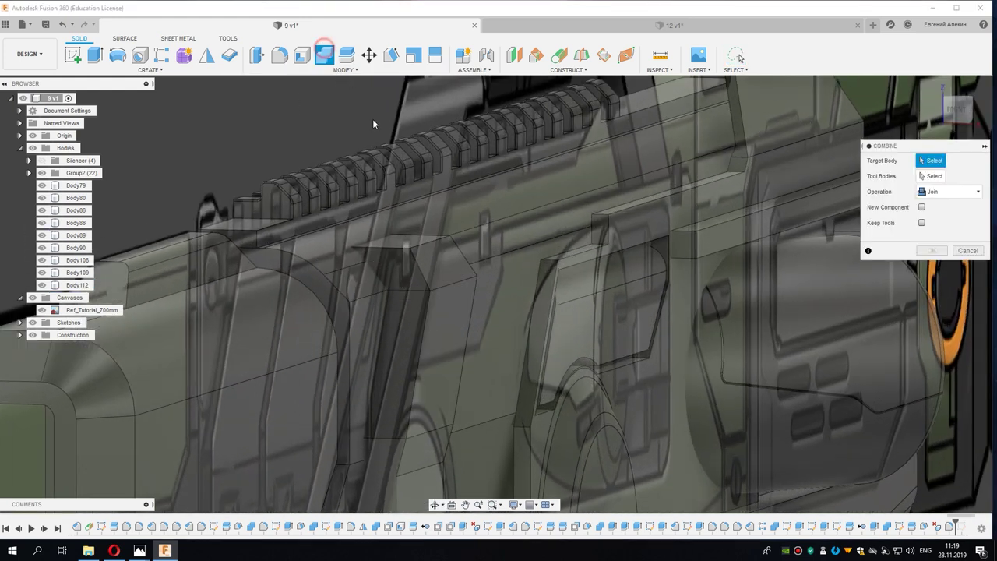
{"action": "left_click", "coordinate": [443, 258]}
{"action": "middle_click_drag", "start_coordinate": [443, 325], "coordinate": [565, 283], "text": "shift"}
{"action": "left_click", "coordinate": [565, 283]}
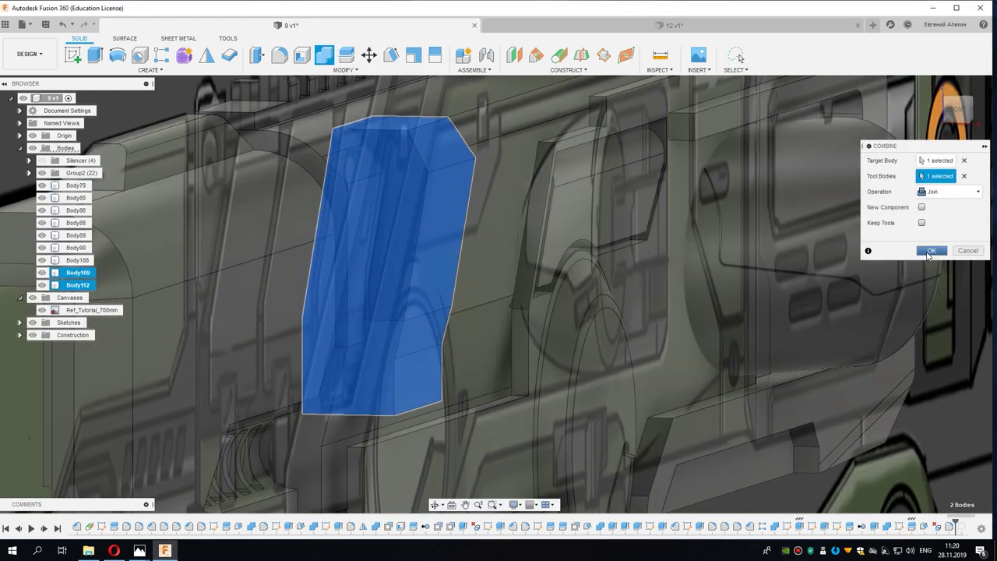
{"action": "left_click", "coordinate": [928, 255]}
{"action": "mouse_move", "coordinate": [746, 292]}
{"action": "middle_mouse_down", "text": "shift"}
{"action": "mouse_move", "coordinate": [148, 498]}
{"action": "mouse_move", "coordinate": [395, 331]}
{"action": "middle_mouse_up", "text": "shift"}
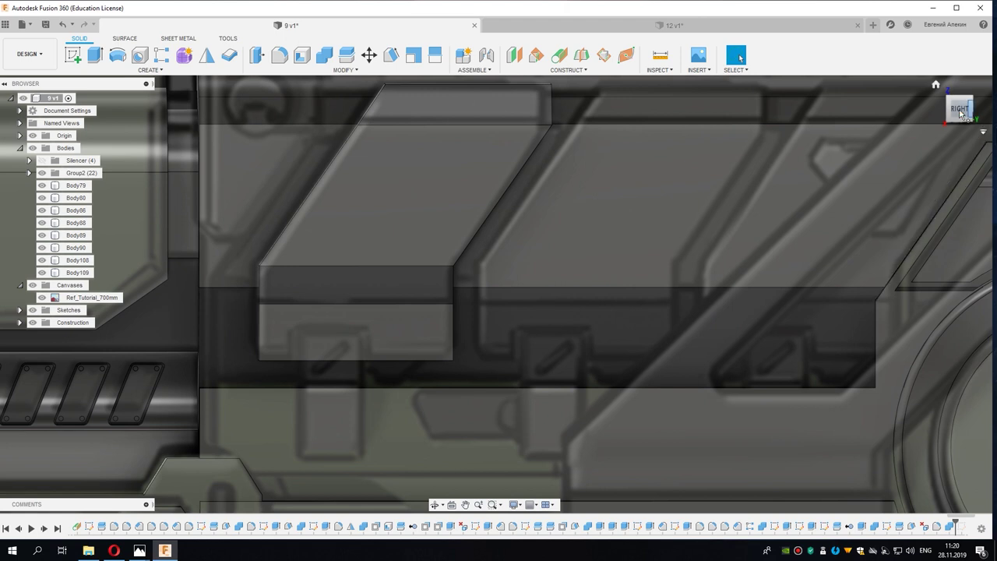
{"action": "left_click", "coordinate": [960, 113]}
Step: Start an inside Shell on the lever, removing its upper, lower and side faces
{"action": "left_click", "coordinate": [302, 54]}
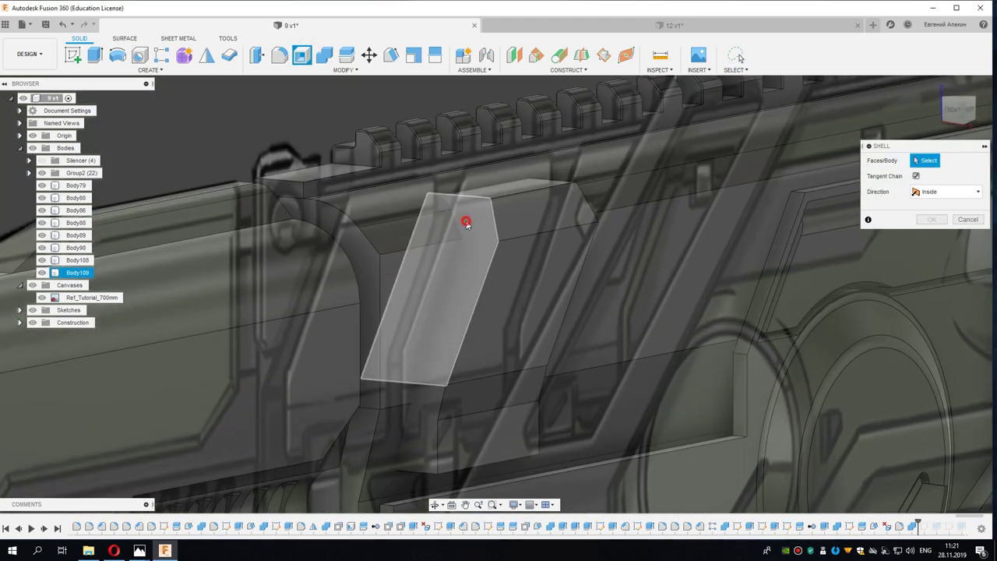
{"action": "left_click", "coordinate": [466, 222]}
{"action": "left_click", "coordinate": [421, 399]}
{"action": "mouse_move", "coordinate": [421, 398]}
{"action": "middle_mouse_down", "text": "shift"}
{"action": "mouse_move", "coordinate": [394, 317]}
{"action": "mouse_move", "coordinate": [482, 346]}
{"action": "middle_mouse_up", "text": "shift"}
{"action": "left_click", "coordinate": [549, 332]}
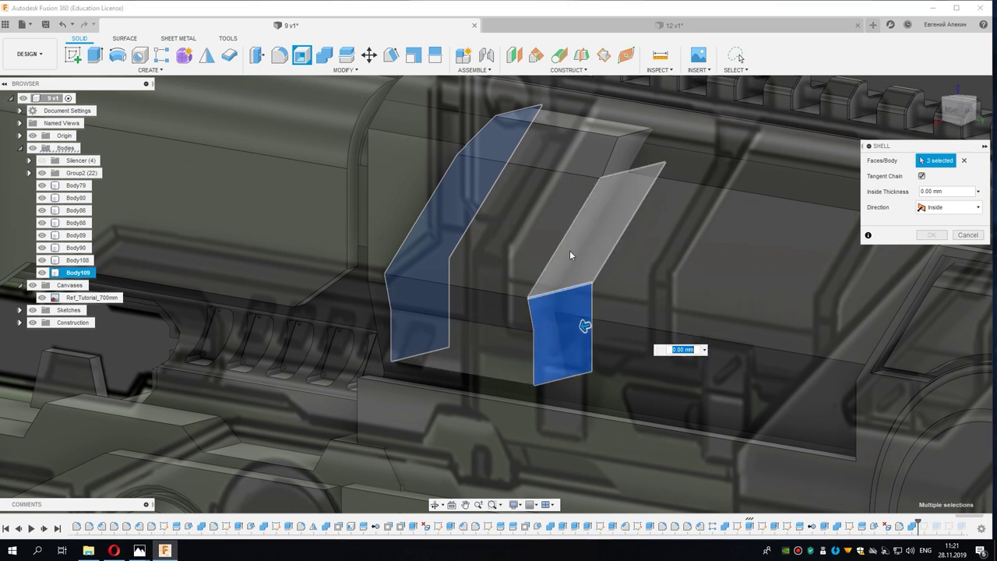
{"action": "left_click", "coordinate": [616, 165]}
{"action": "mouse_move", "coordinate": [750, 227]}
{"action": "middle_mouse_down", "text": "shift"}
{"action": "mouse_move", "coordinate": [671, 290]}
{"action": "mouse_move", "coordinate": [544, 302]}
{"action": "middle_mouse_up", "text": "shift"}
{"action": "type", "text": "3"}
{"action": "key", "text": "BackSpace"}
{"action": "type", "text": "2"}
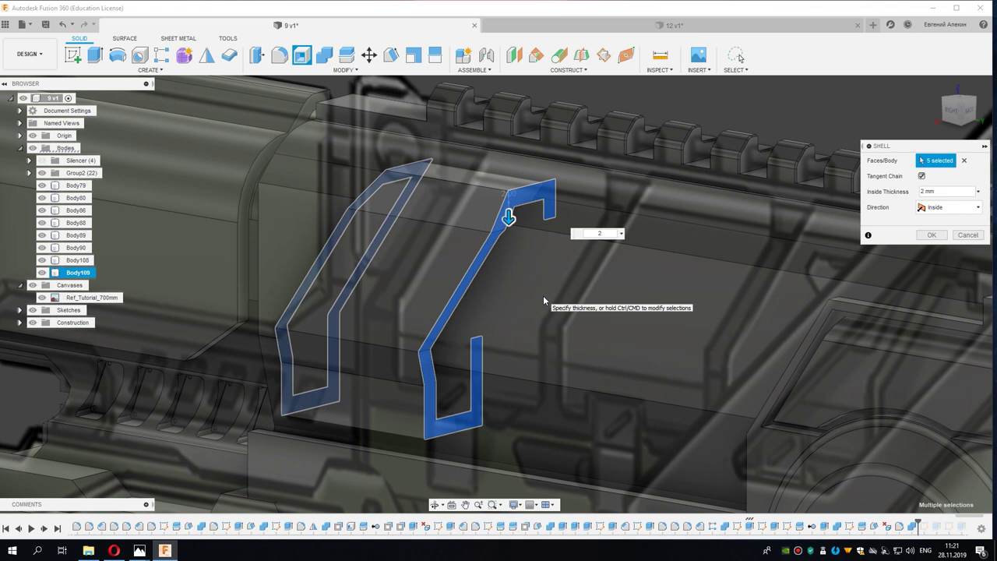
{"action": "middle_click_drag", "start_coordinate": [524, 282], "coordinate": [436, 305], "text": "shift"}
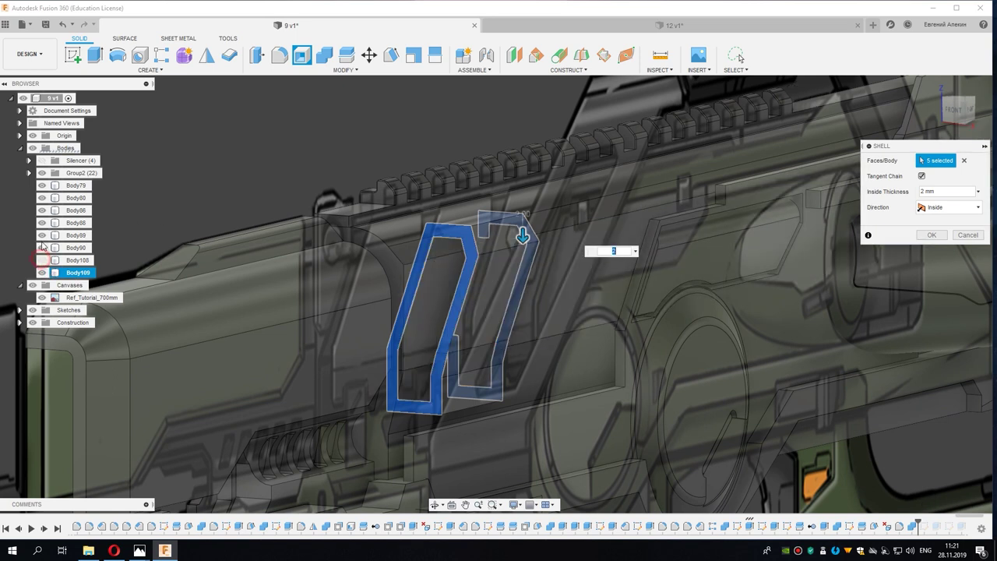
Step: Hide the reference image, Body86 and Body88, then commit the 1.5 mm shell
{"action": "left_click", "coordinate": [42, 298]}
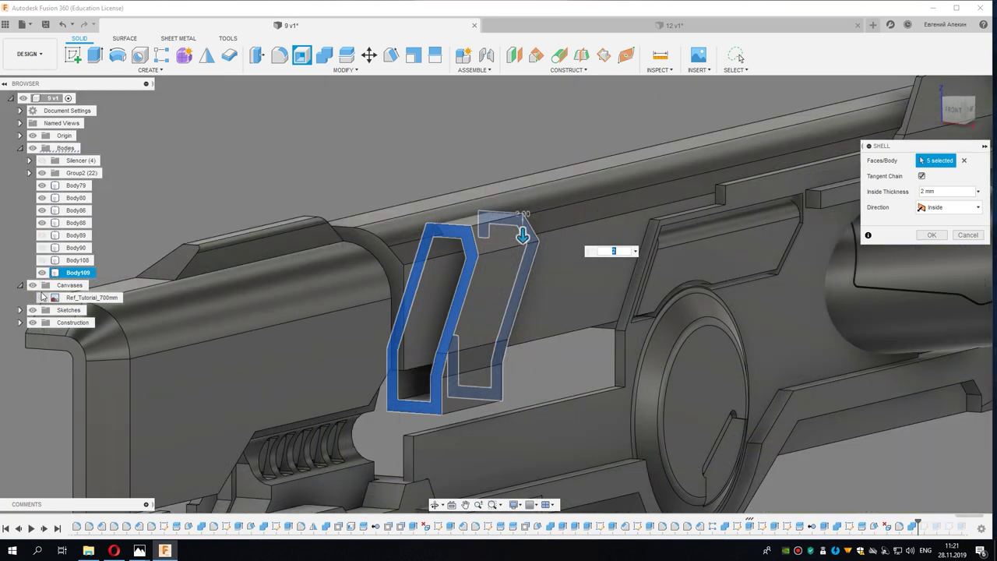
{"action": "left_click", "coordinate": [42, 222]}
{"action": "left_click", "coordinate": [42, 210]}
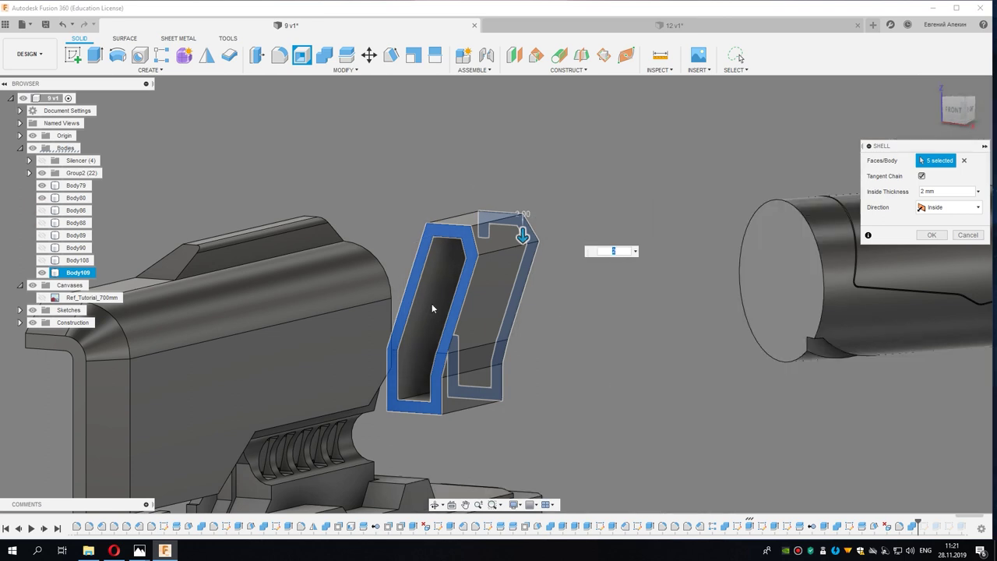
{"action": "mouse_move", "coordinate": [433, 298]}
{"action": "middle_mouse_down", "text": "shift"}
{"action": "mouse_move", "coordinate": [370, 273]}
{"action": "mouse_move", "coordinate": [374, 306]}
{"action": "middle_mouse_up", "text": "shift"}
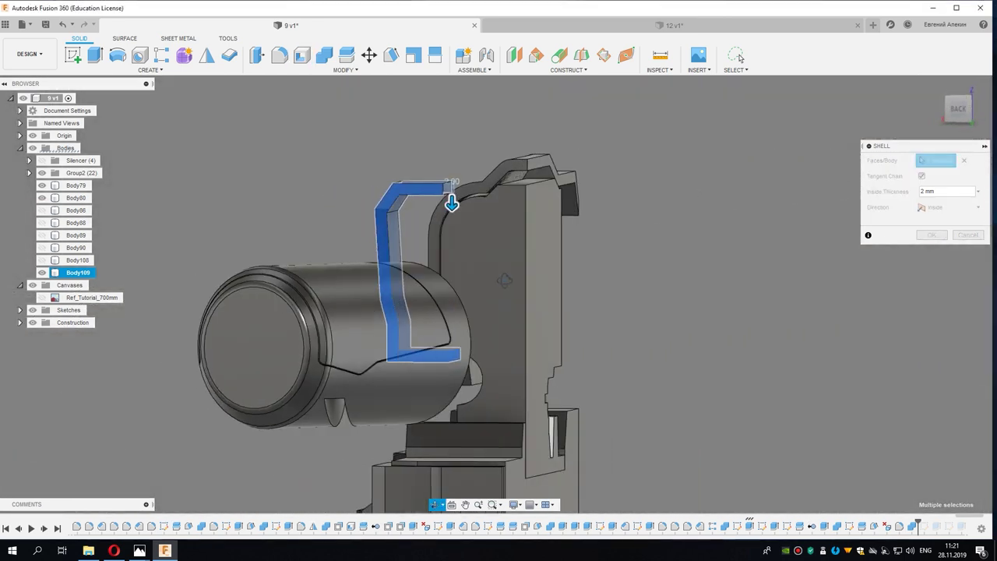
{"action": "mouse_move", "coordinate": [504, 280]}
{"action": "middle_mouse_down", "text": "shift"}
{"action": "mouse_move", "coordinate": [632, 282]}
{"action": "mouse_move", "coordinate": [592, 289]}
{"action": "mouse_move", "coordinate": [604, 289]}
{"action": "mouse_move", "coordinate": [561, 314]}
{"action": "mouse_move", "coordinate": [556, 333]}
{"action": "middle_mouse_up", "text": "shift"}
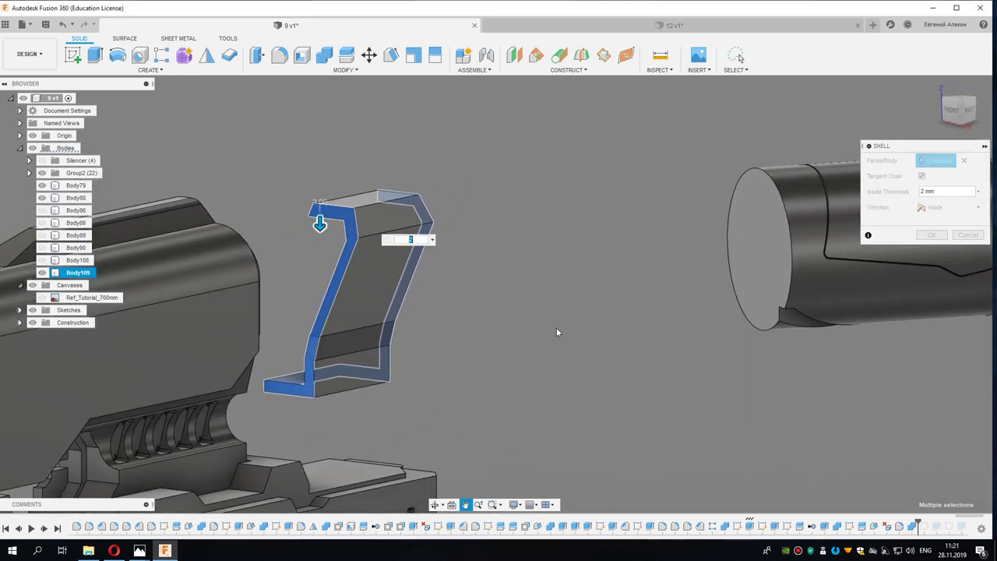
{"action": "type", "text": ".5"}
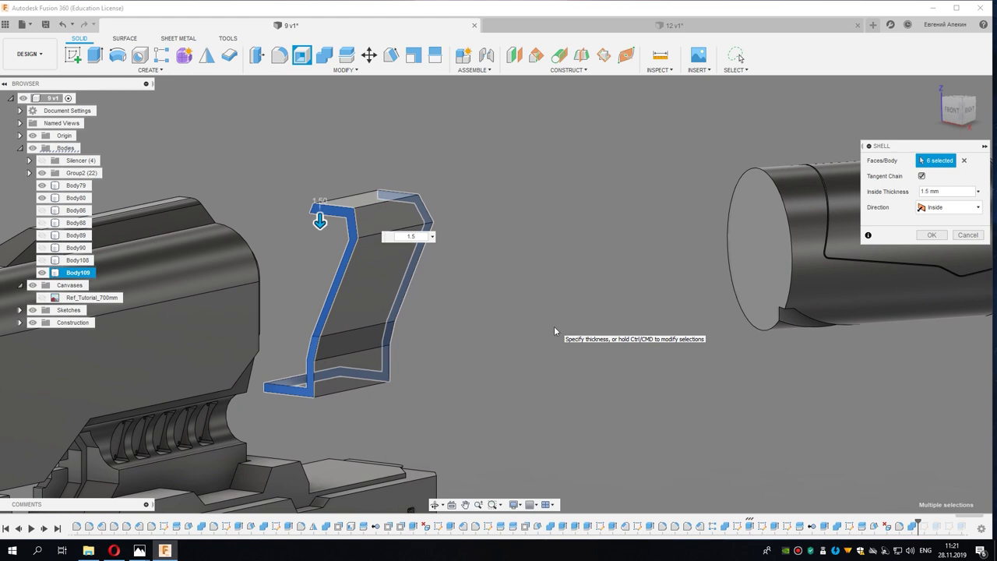
{"action": "middle_click_drag", "start_coordinate": [503, 315], "coordinate": [514, 332]}
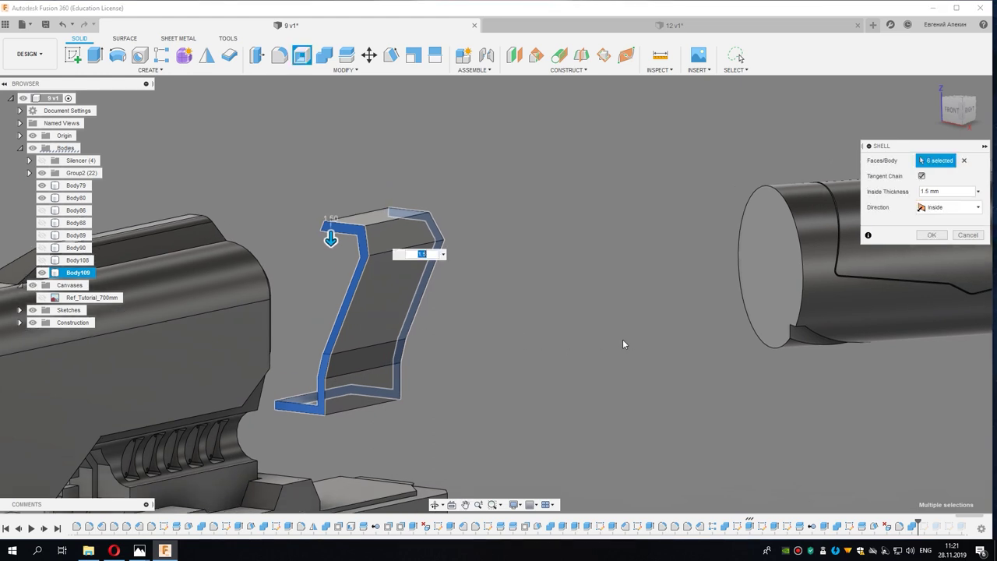
{"action": "left_click", "coordinate": [933, 235]}
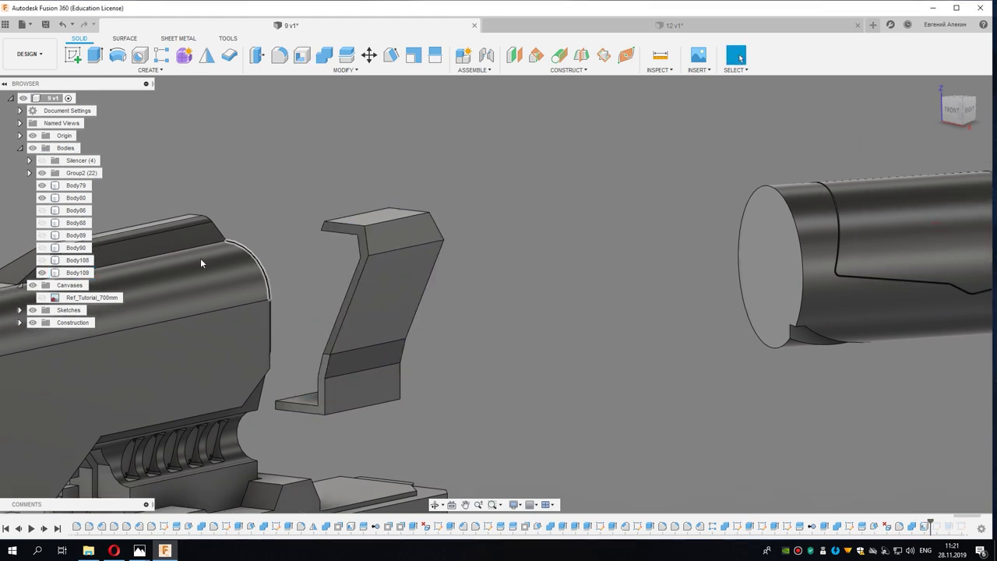
Step: Unhide Body88, Body89, Body90 and the rail body
{"action": "left_click", "coordinate": [42, 248]}
{"action": "left_click", "coordinate": [42, 235]}
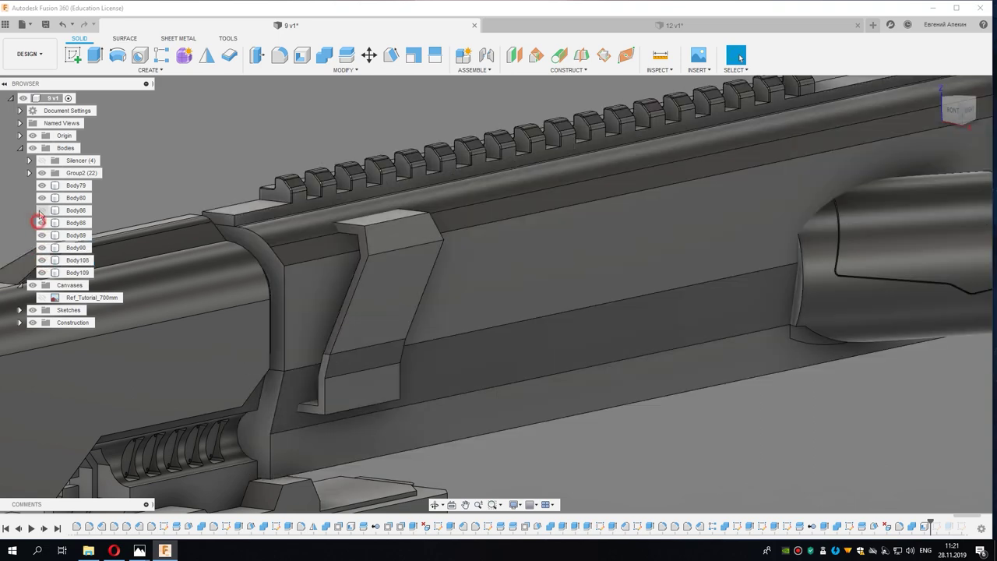
{"action": "left_click", "coordinate": [42, 222]}
{"action": "left_click", "coordinate": [76, 223]}
{"action": "mouse_move", "coordinate": [319, 277]}
{"action": "middle_mouse_down", "text": "shift"}
{"action": "mouse_move", "coordinate": [372, 337]}
{"action": "mouse_move", "coordinate": [444, 350]}
{"action": "mouse_move", "coordinate": [143, 261]}
{"action": "middle_mouse_up", "text": "shift"}
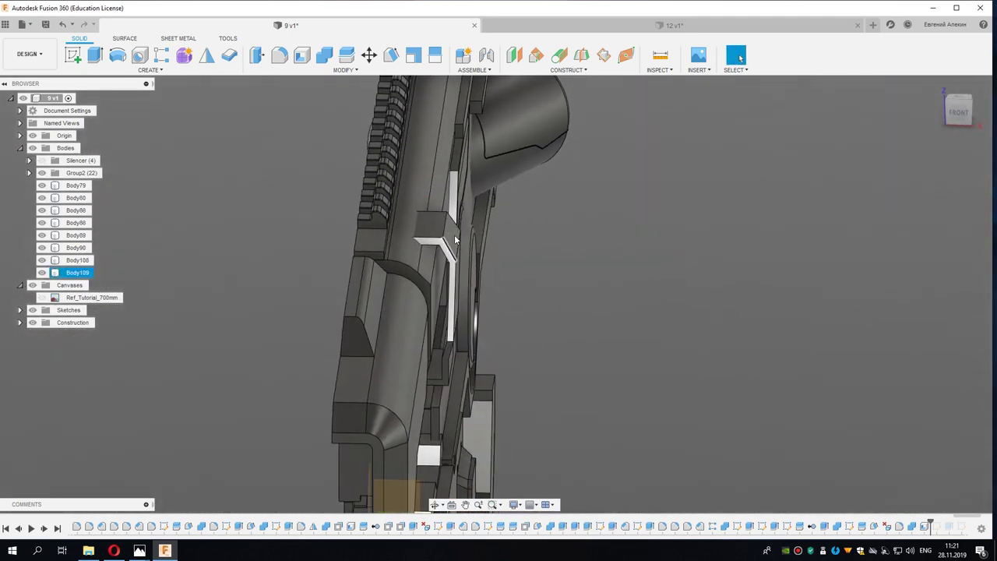
Step: Frame the lever's lower block in a close, straight-on right side view
{"action": "left_click", "coordinate": [74, 273]}
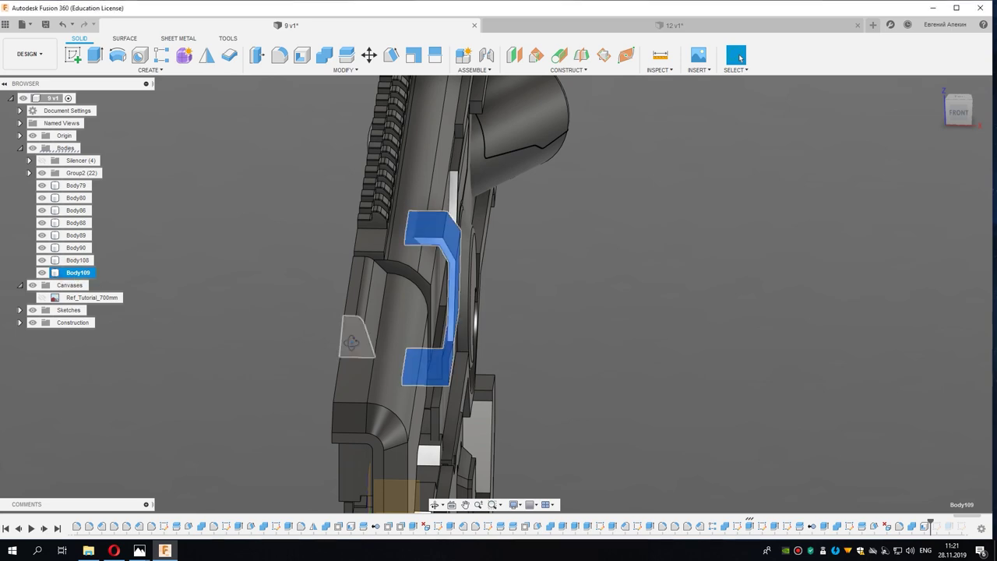
{"action": "middle_click_drag", "start_coordinate": [467, 312], "coordinate": [545, 272], "text": "shift"}
{"action": "mouse_move", "coordinate": [360, 379]}
{"action": "middle_mouse_down", "text": "shift"}
{"action": "mouse_move", "coordinate": [328, 342]}
{"action": "mouse_move", "coordinate": [574, 277]}
{"action": "middle_mouse_up", "text": "shift"}
{"action": "key", "text": "Escape"}
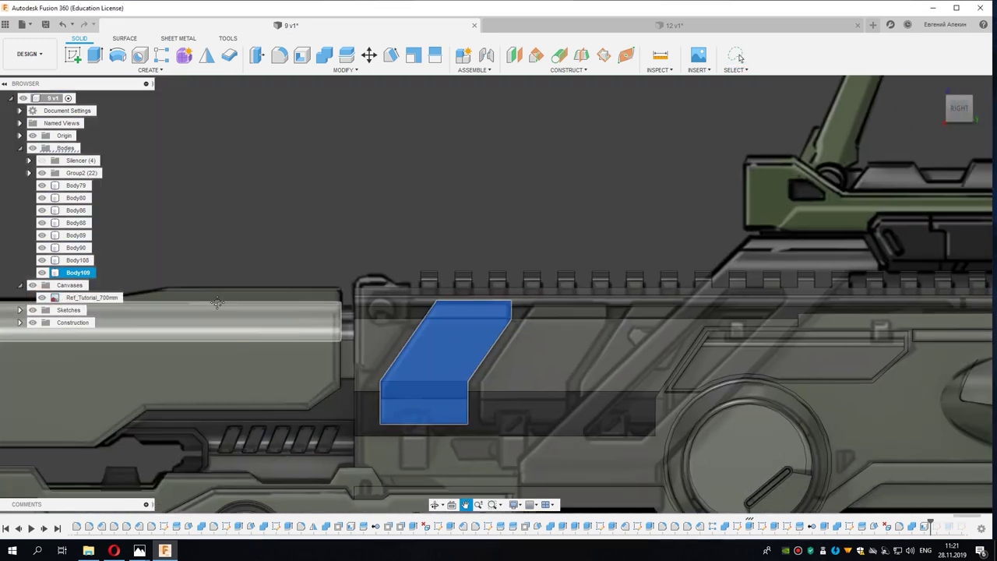
{"action": "middle_click_drag", "start_coordinate": [254, 260], "coordinate": [182, 287]}
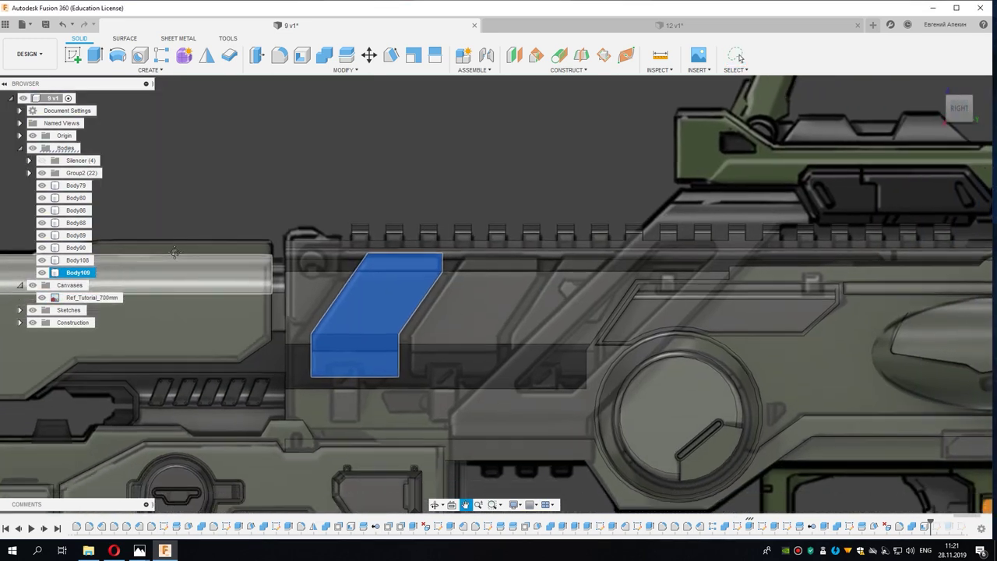
{"action": "left_click_drag", "start_coordinate": [313, 229], "coordinate": [306, 194]}
{"action": "key", "text": "Escape"}
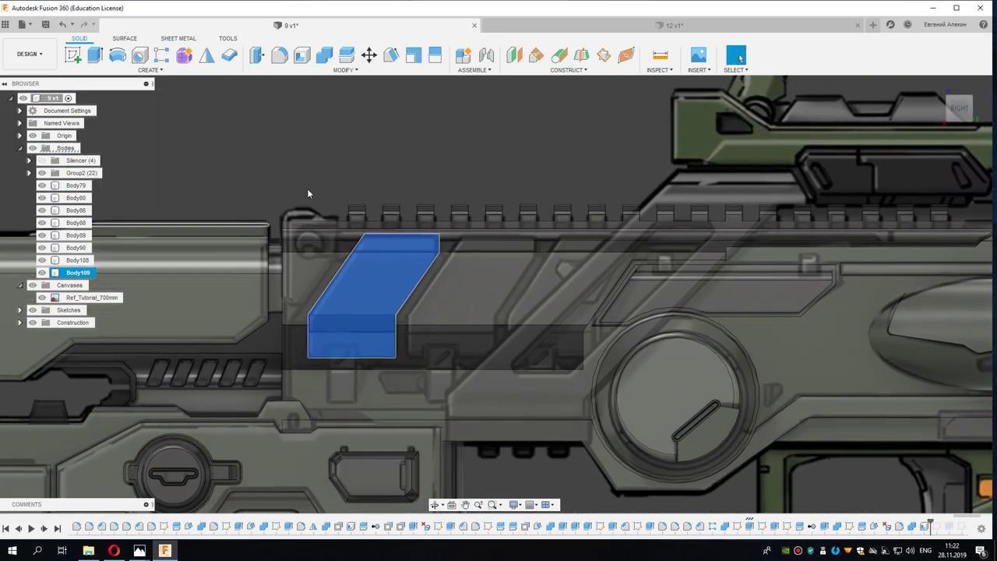
{"action": "scroll", "coordinate": [274, 184], "scroll_direction": "up", "scroll_amount": 3}
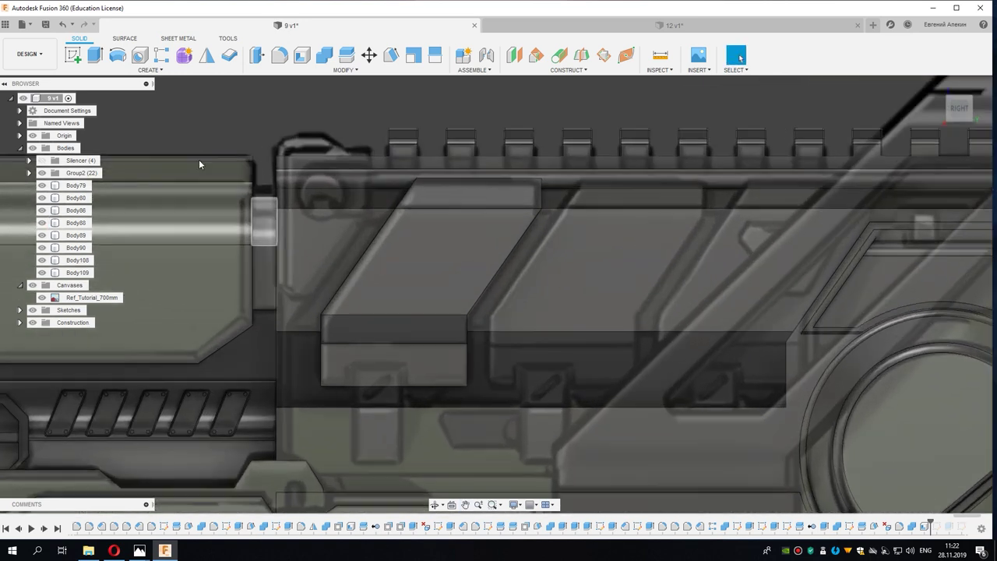
Step: Sketch a 2-point rectangle on the lever's lower face overlapping the block
{"action": "left_click", "coordinate": [384, 379]}
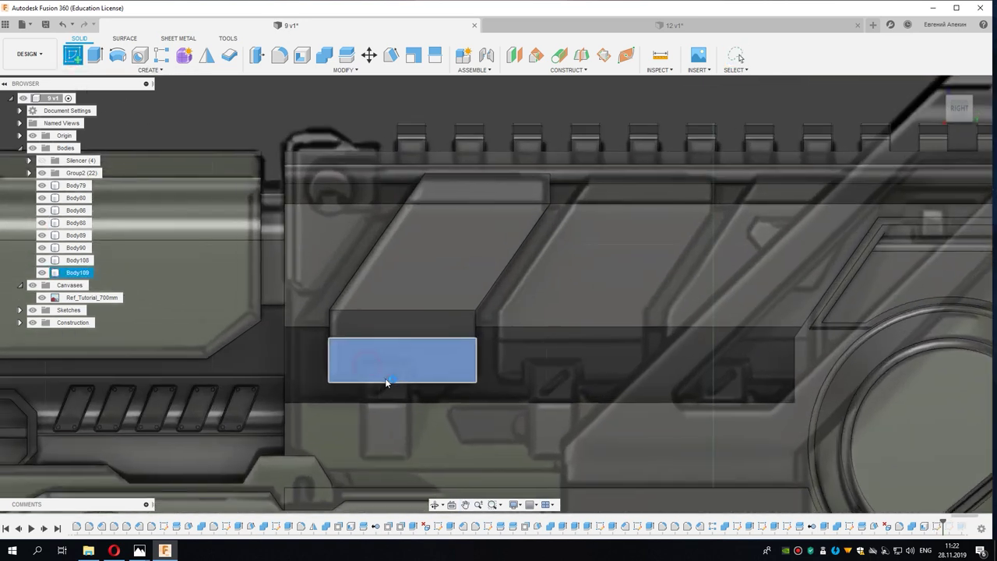
{"action": "key", "text": "s"}
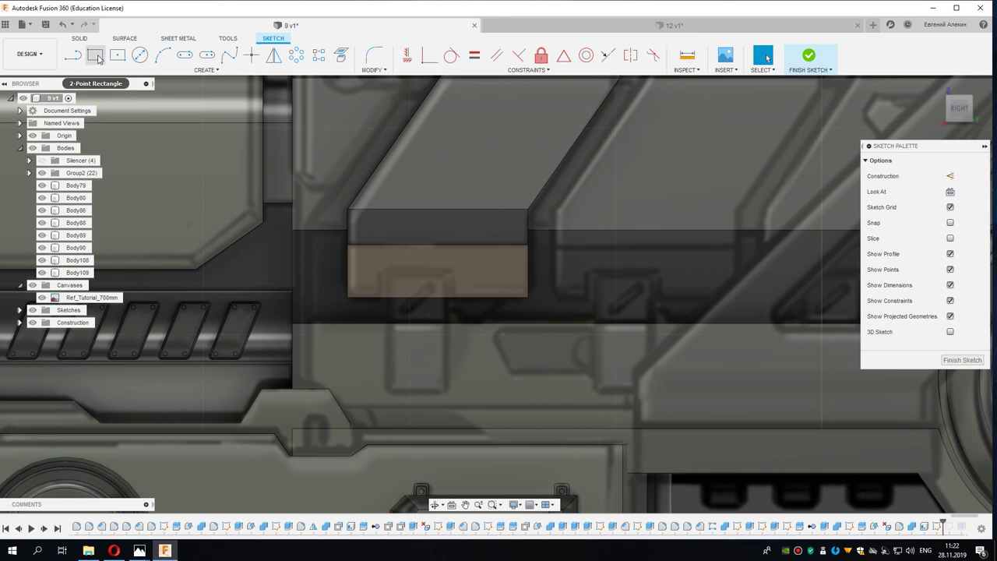
{"action": "left_click", "coordinate": [97, 58]}
{"action": "left_click", "coordinate": [381, 266]}
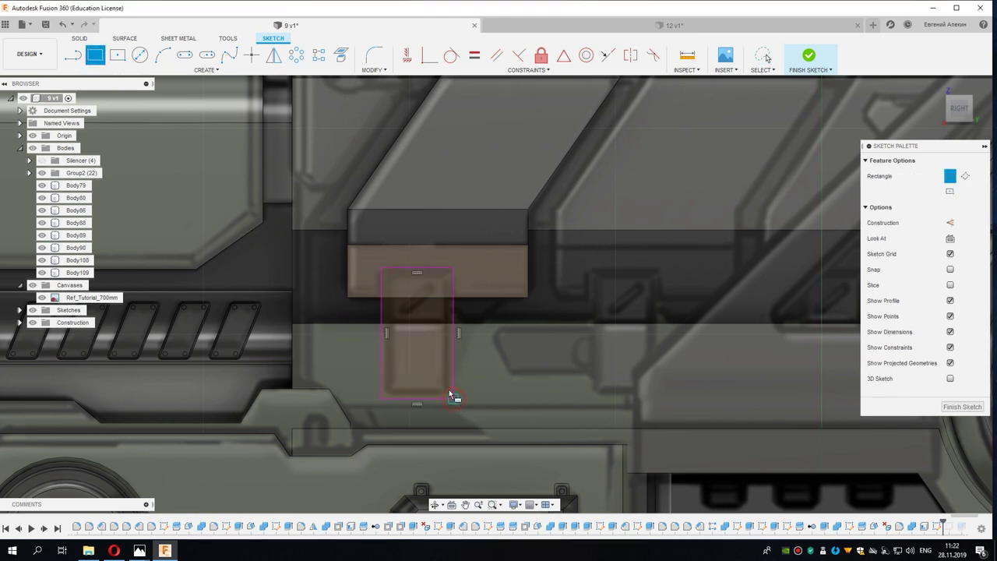
{"action": "left_click", "coordinate": [460, 312]}
Step: Extrude the rectangle's overlapping profile 17 mm as a new body, Body113
{"action": "left_click", "coordinate": [423, 287]}
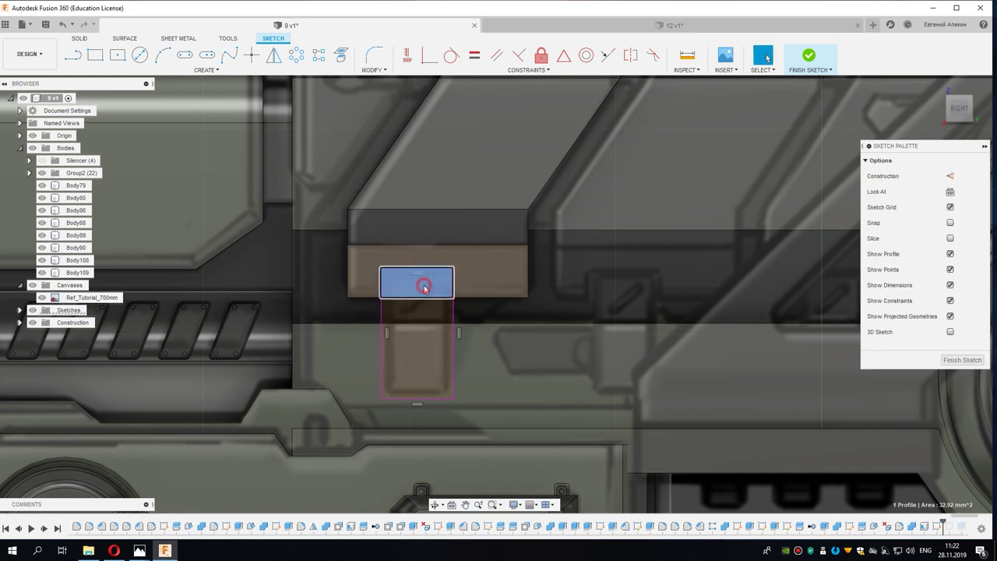
{"action": "right_click", "coordinate": [423, 287]}
{"action": "left_click", "coordinate": [420, 331]}
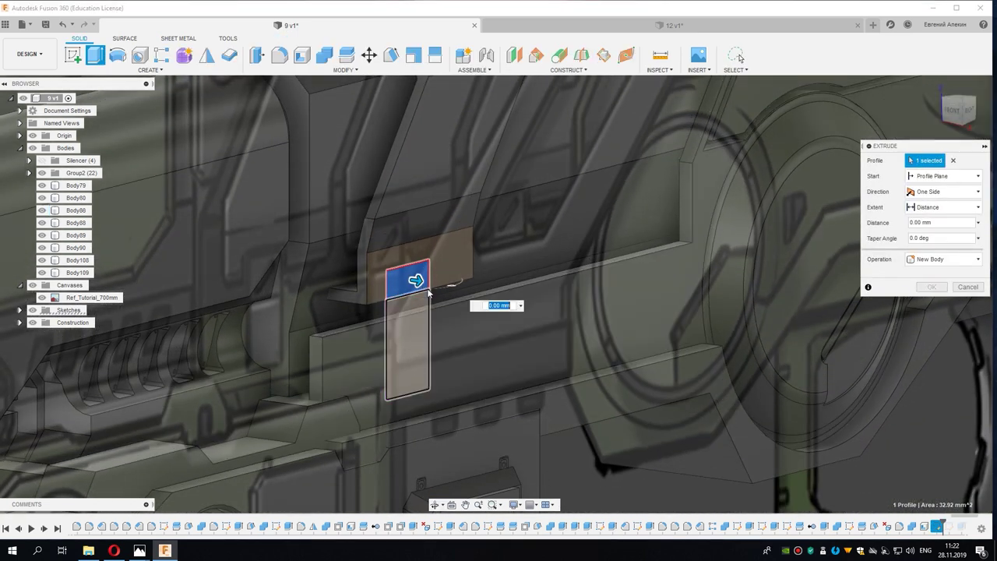
{"action": "left_click_drag", "start_coordinate": [418, 280], "coordinate": [305, 259]}
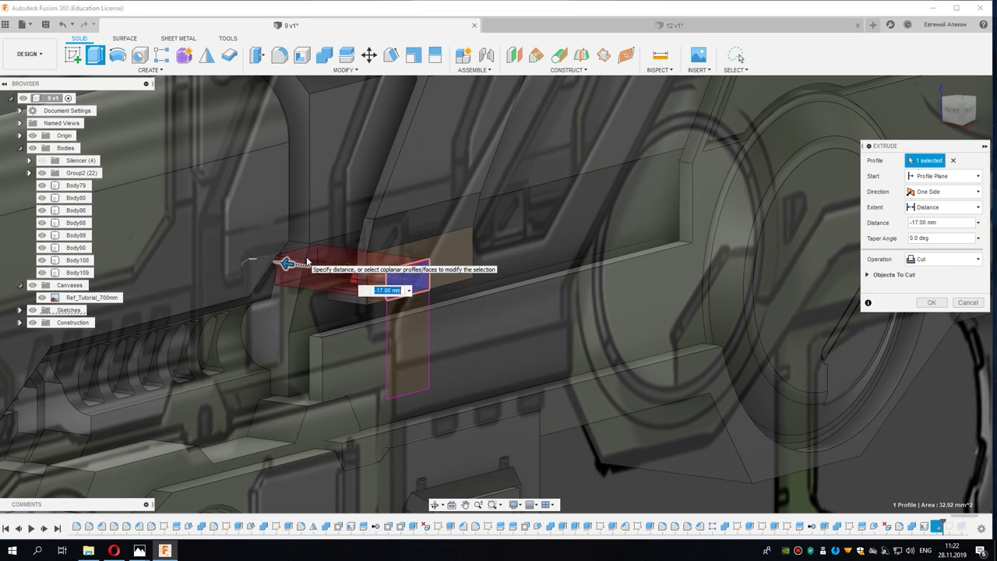
{"action": "left_click", "coordinate": [948, 309]}
{"action": "key", "text": "Return"}
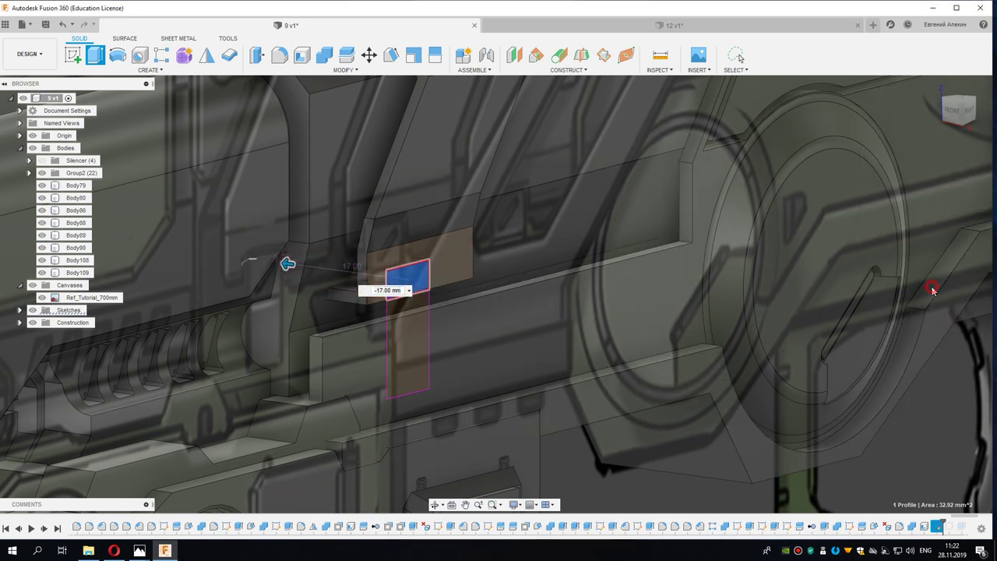
{"action": "scroll", "coordinate": [364, 264], "scroll_direction": "up", "scroll_amount": 3}
{"action": "scroll", "coordinate": [324, 237], "scroll_direction": "down", "scroll_amount": 2}
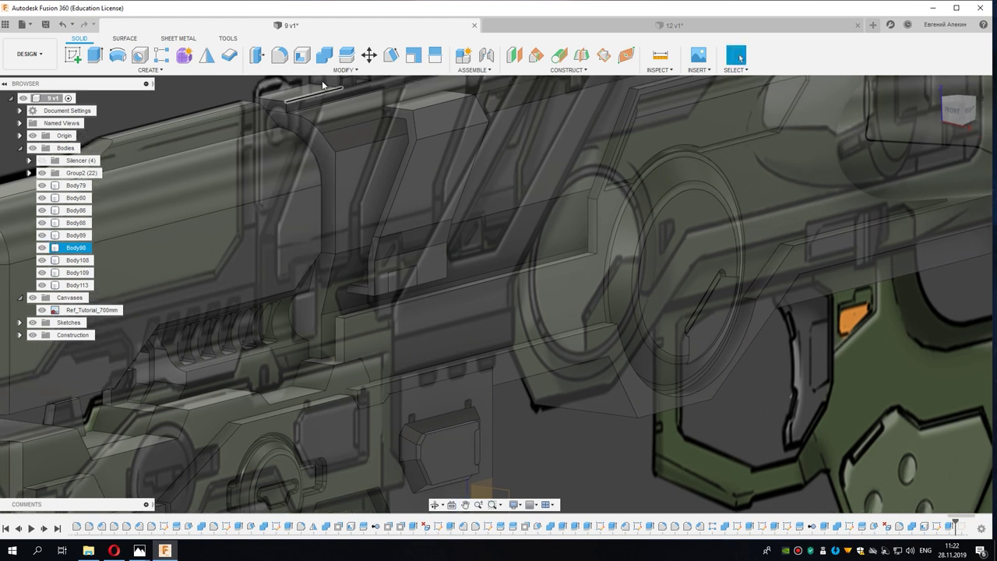
Step: Combine Body109 with Body113 using Cut to notch the lever
{"action": "left_click", "coordinate": [325, 55]}
{"action": "left_click", "coordinate": [412, 184]}
{"action": "left_click", "coordinate": [407, 273]}
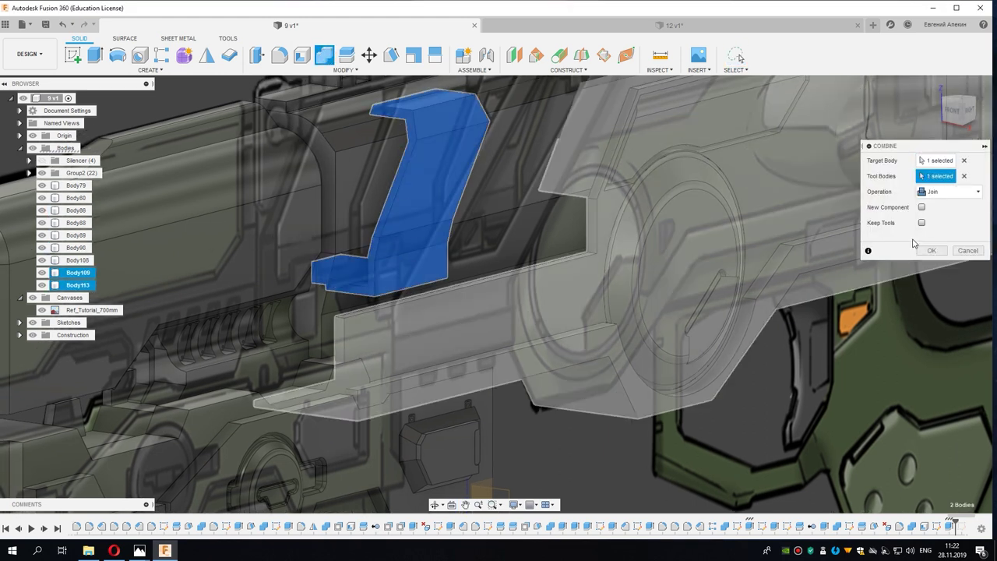
{"action": "left_click", "coordinate": [954, 195]}
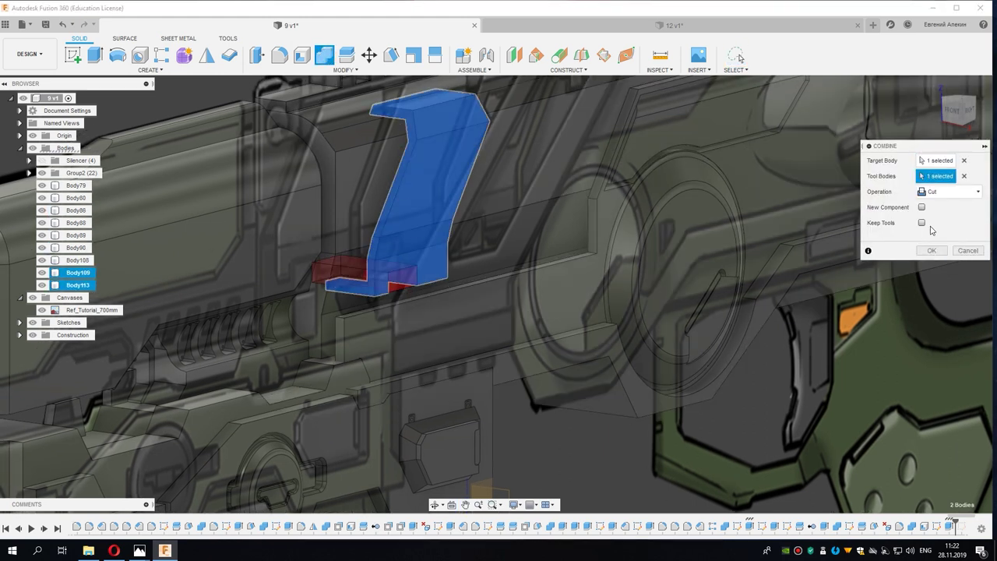
{"action": "left_click", "coordinate": [932, 251]}
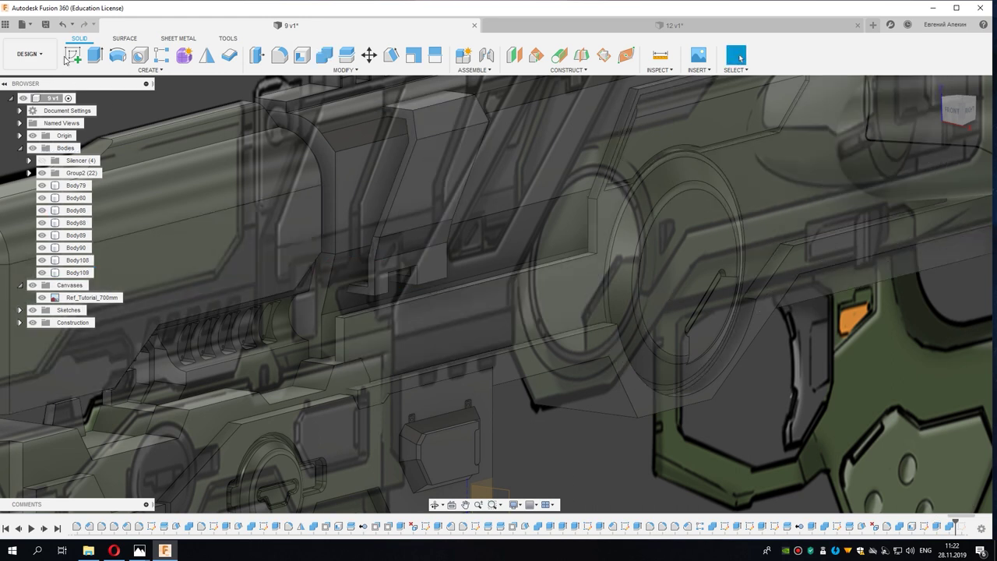
Step: Sketch a 1.055 mm offset of the lever's notched outline on Body86's face
{"action": "left_click", "coordinate": [432, 285]}
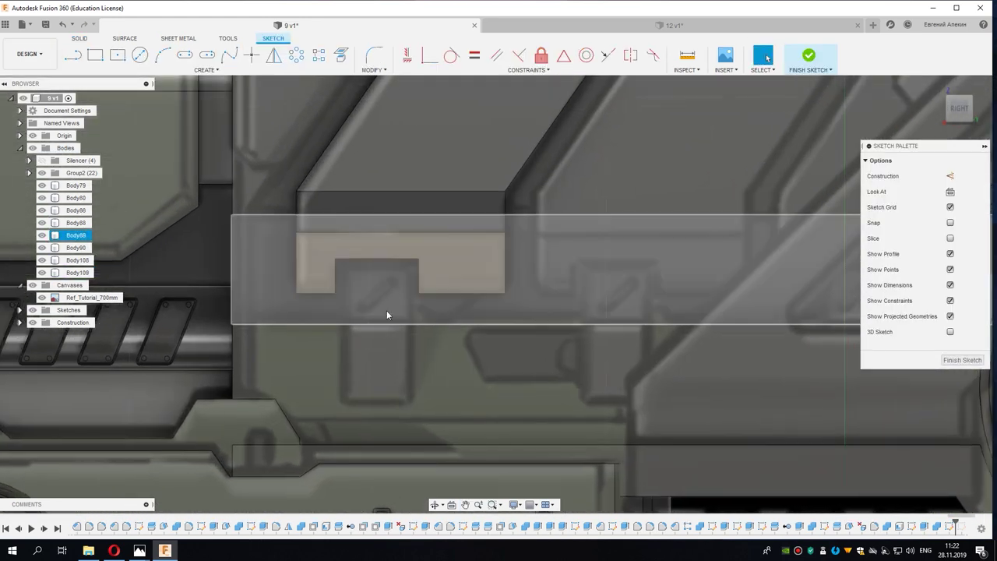
{"action": "key", "text": "o"}
{"action": "left_click", "coordinate": [397, 263]}
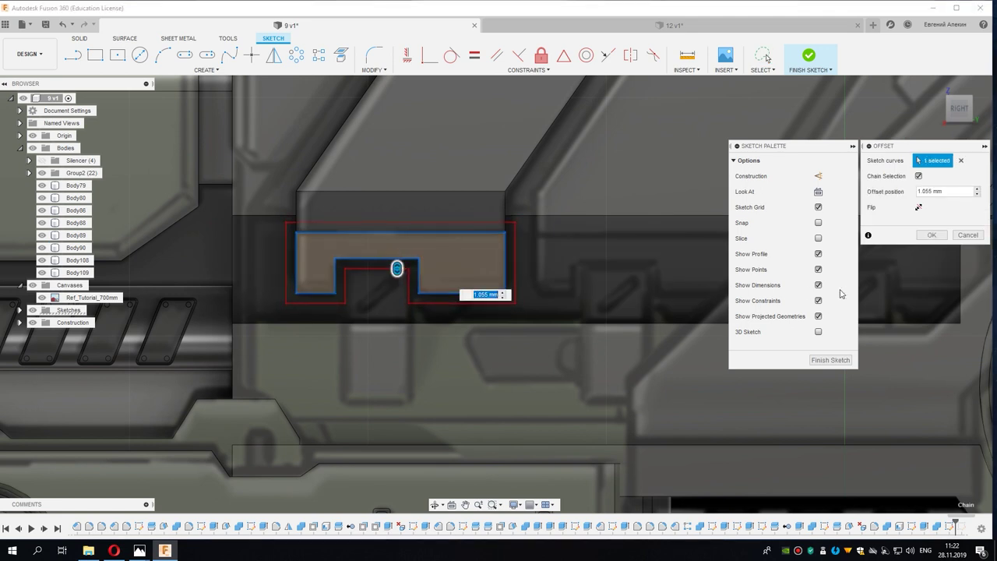
{"action": "left_click", "coordinate": [933, 237]}
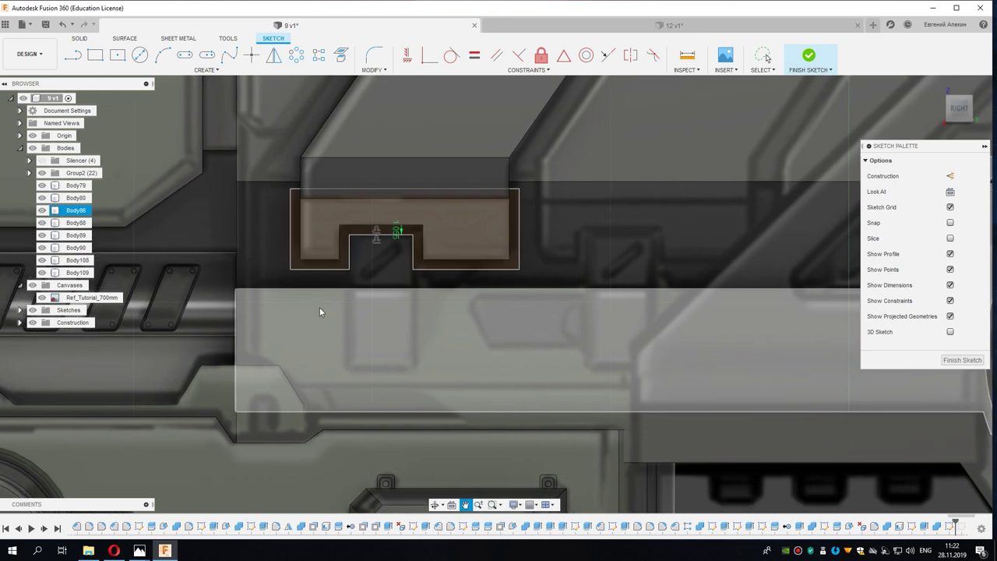
Step: Draw lines closing a rectangular slot profile below the notch
{"action": "key", "text": "l"}
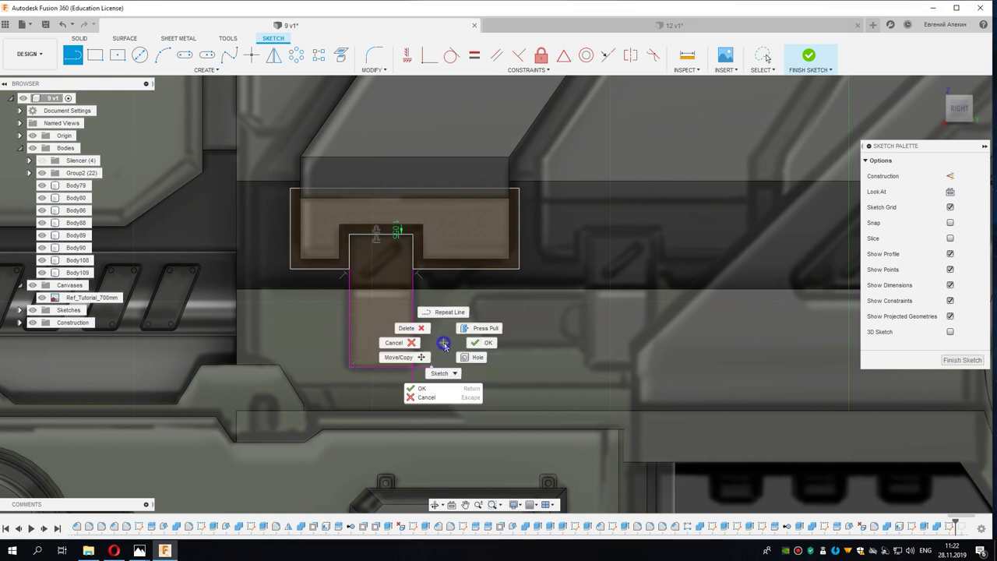
{"action": "left_click", "coordinate": [475, 344]}
{"action": "right_click", "coordinate": [387, 319]}
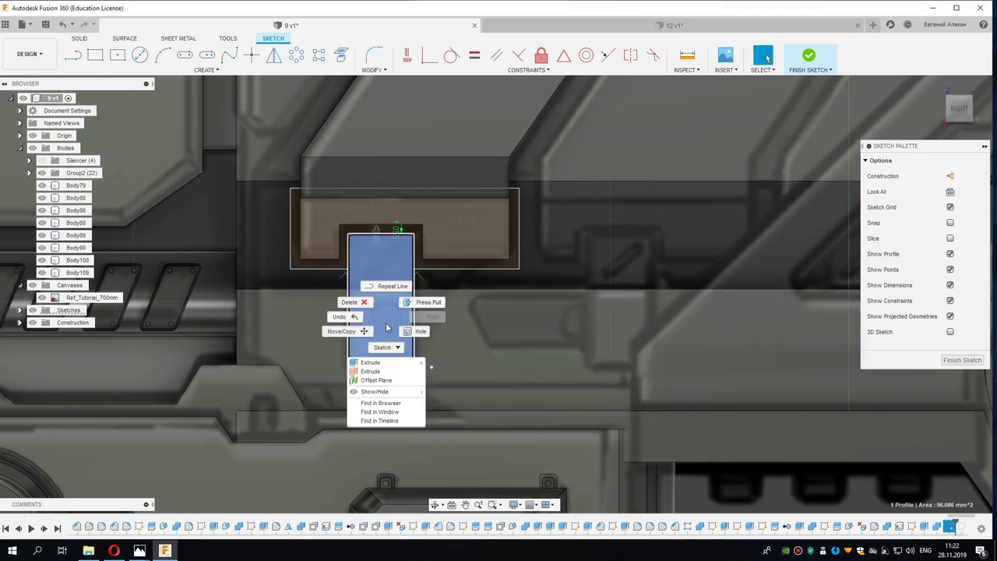
Step: Extrude-cut the slot profile two sides, 2 mm and 8 mm
{"action": "left_click", "coordinate": [385, 364]}
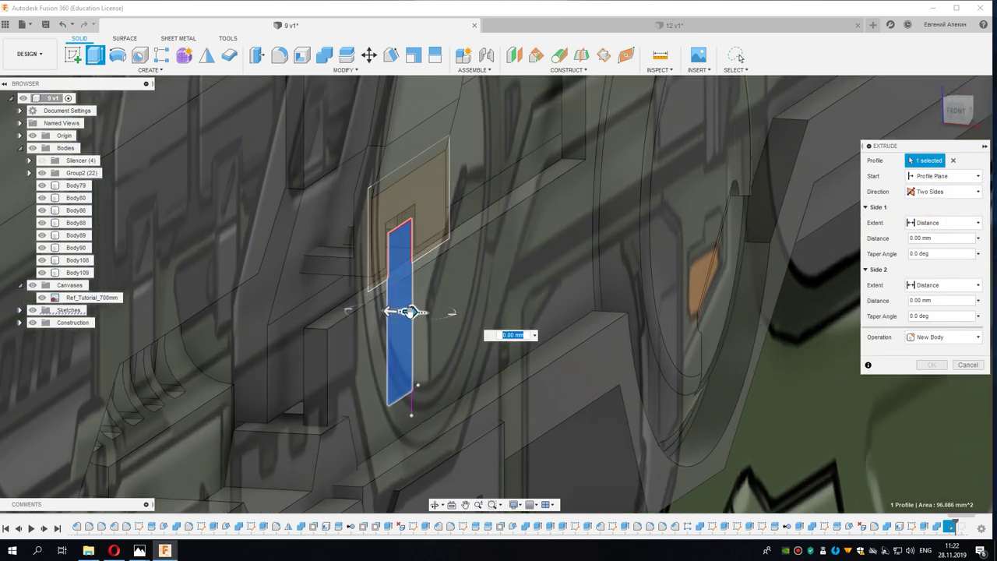
{"action": "left_click_drag", "start_coordinate": [436, 312], "coordinate": [327, 310]}
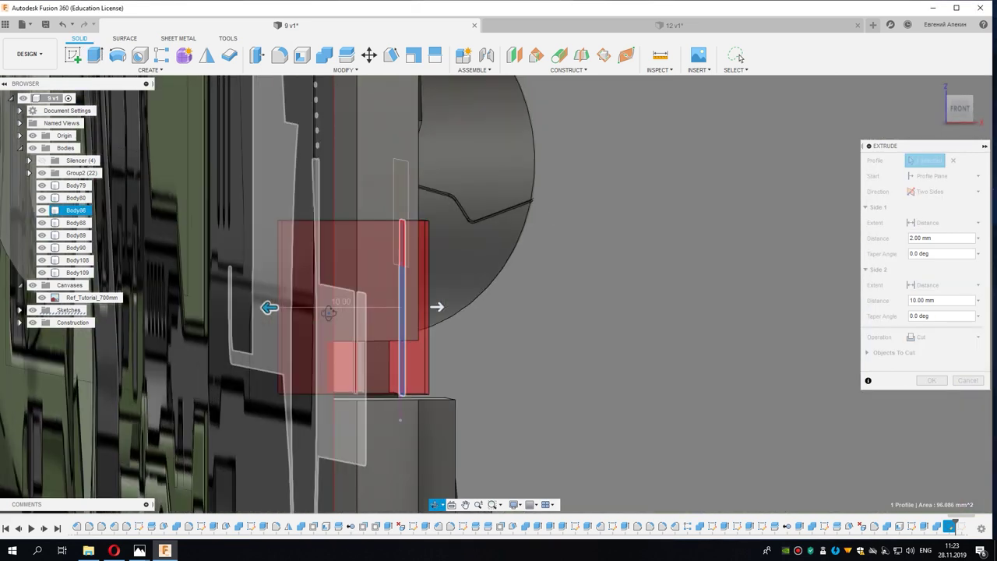
{"action": "mouse_move", "coordinate": [314, 327]}
{"action": "middle_mouse_down", "text": "shift"}
{"action": "mouse_move", "coordinate": [271, 307]}
{"action": "mouse_move", "coordinate": [285, 328]}
{"action": "mouse_move", "coordinate": [263, 306]}
{"action": "middle_mouse_up", "text": "shift"}
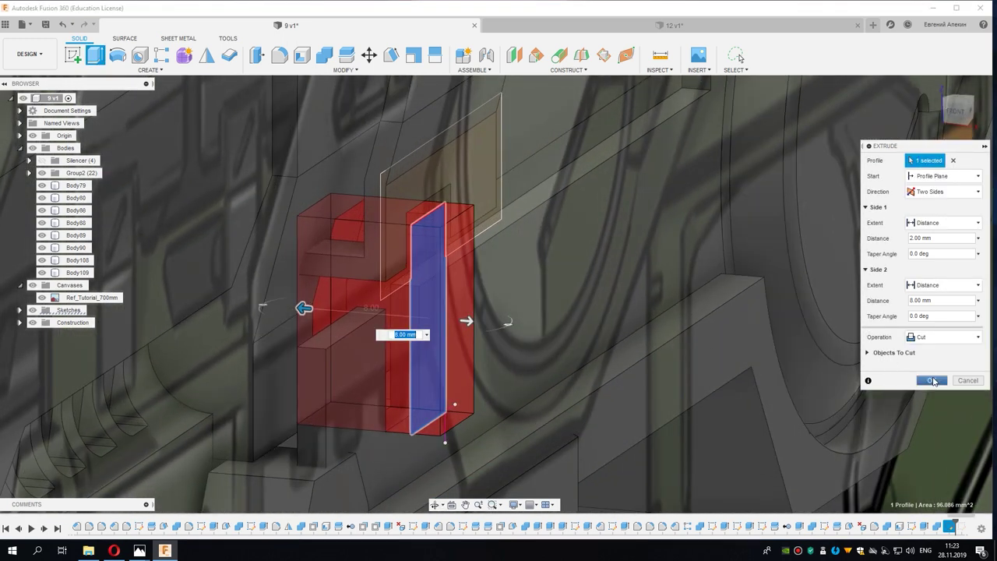
{"action": "left_click", "coordinate": [933, 380]}
{"action": "middle_click_drag", "start_coordinate": [774, 361], "coordinate": [102, 310], "text": "shift"}
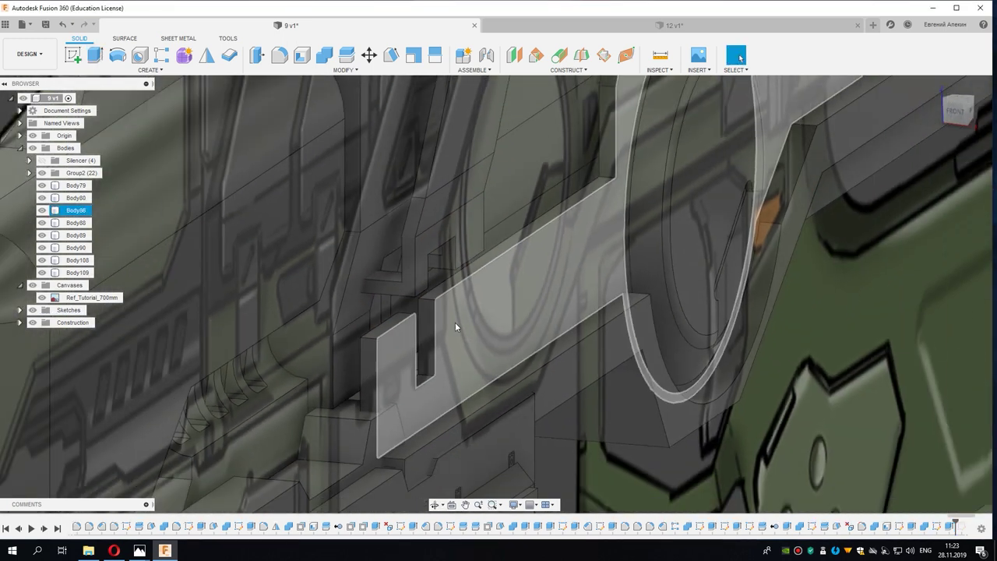
Step: Hide the reference image and select receiver panel Body86 to inspect the slot
{"action": "left_click", "coordinate": [43, 298]}
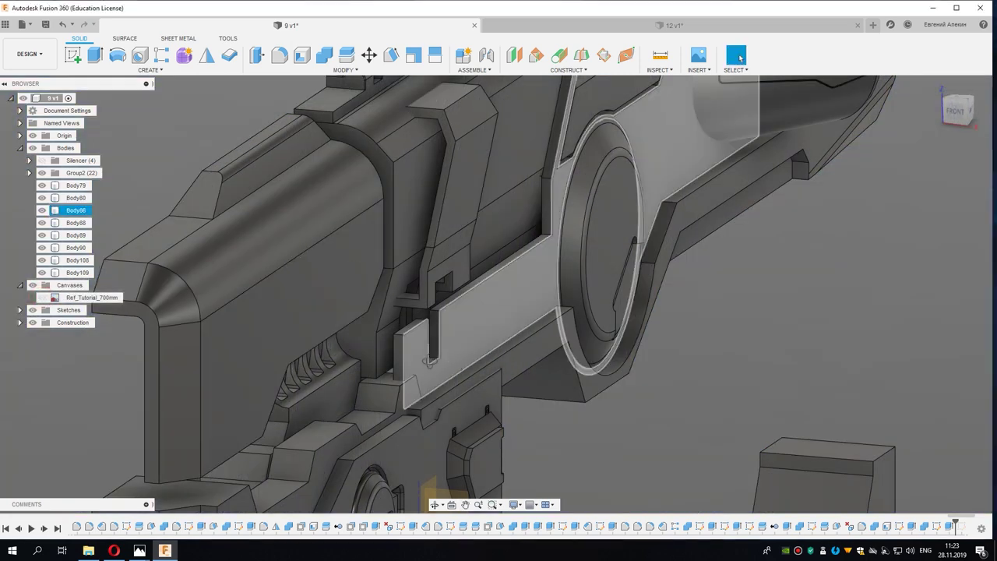
{"action": "left_click", "coordinate": [75, 210]}
{"action": "scroll", "coordinate": [368, 352], "scroll_direction": "up", "scroll_amount": 5}
{"action": "mouse_move", "coordinate": [351, 390]}
{"action": "middle_mouse_down"}
{"action": "mouse_move", "coordinate": [369, 352]}
{"action": "mouse_move", "coordinate": [413, 366]}
{"action": "mouse_move", "coordinate": [418, 341]}
{"action": "middle_mouse_up"}
Step: Offset the receiver panel's long lower face downward
{"action": "scroll", "coordinate": [412, 366], "scroll_direction": "down", "scroll_amount": 5}
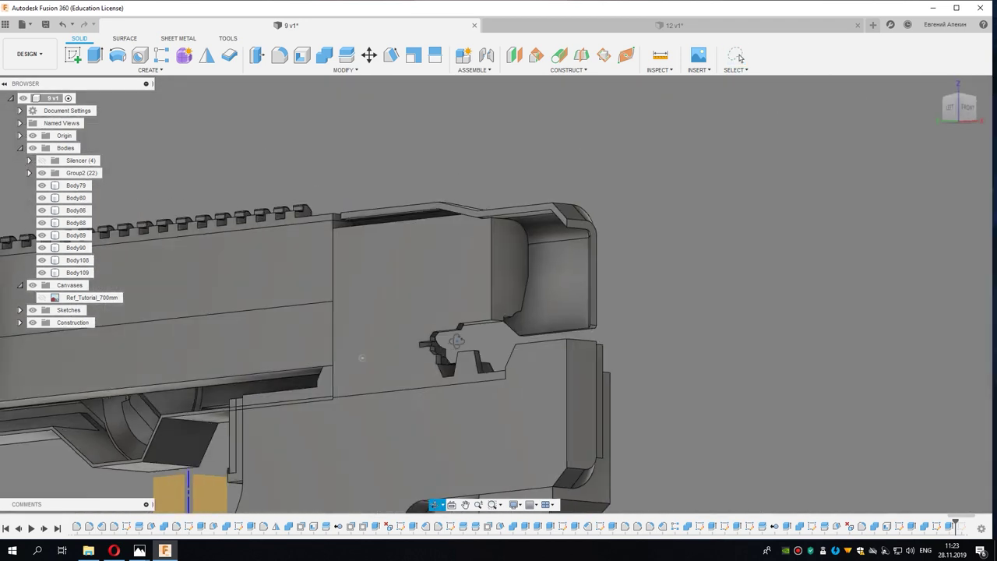
{"action": "scroll", "coordinate": [418, 341], "scroll_direction": "up", "scroll_amount": 3}
{"action": "left_click", "coordinate": [298, 366]}
{"action": "left_click", "coordinate": [298, 371]}
{"action": "right_click", "coordinate": [300, 373]}
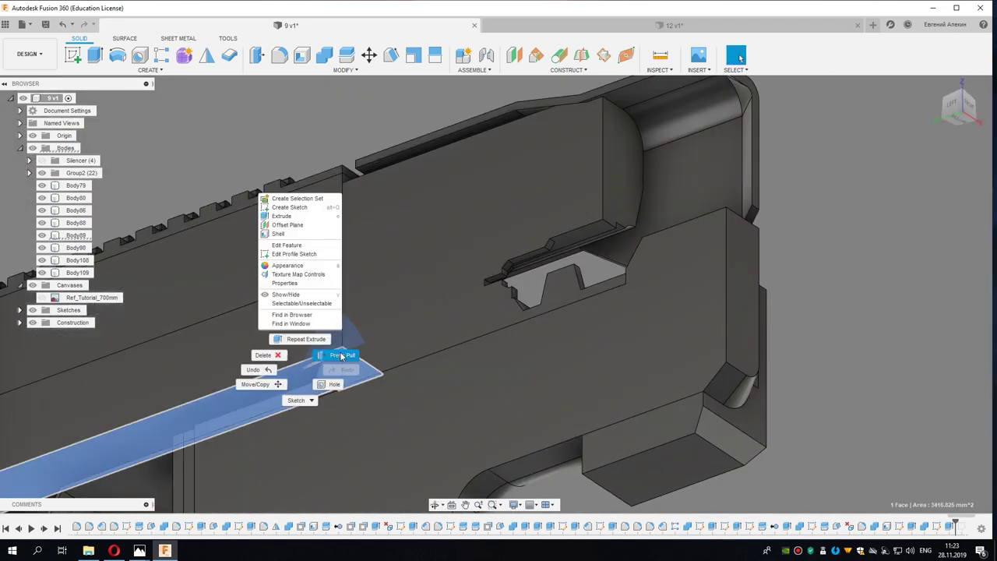
{"action": "left_click", "coordinate": [327, 366]}
{"action": "middle_click_drag", "start_coordinate": [327, 371], "coordinate": [352, 346]}
{"action": "left_click_drag", "start_coordinate": [345, 345], "coordinate": [343, 360]}
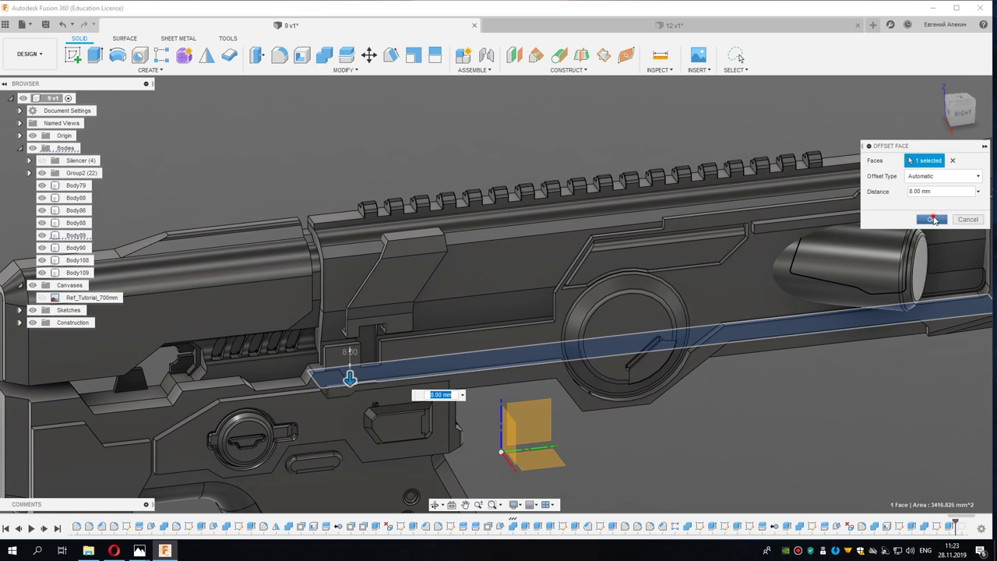
{"action": "left_click", "coordinate": [934, 219]}
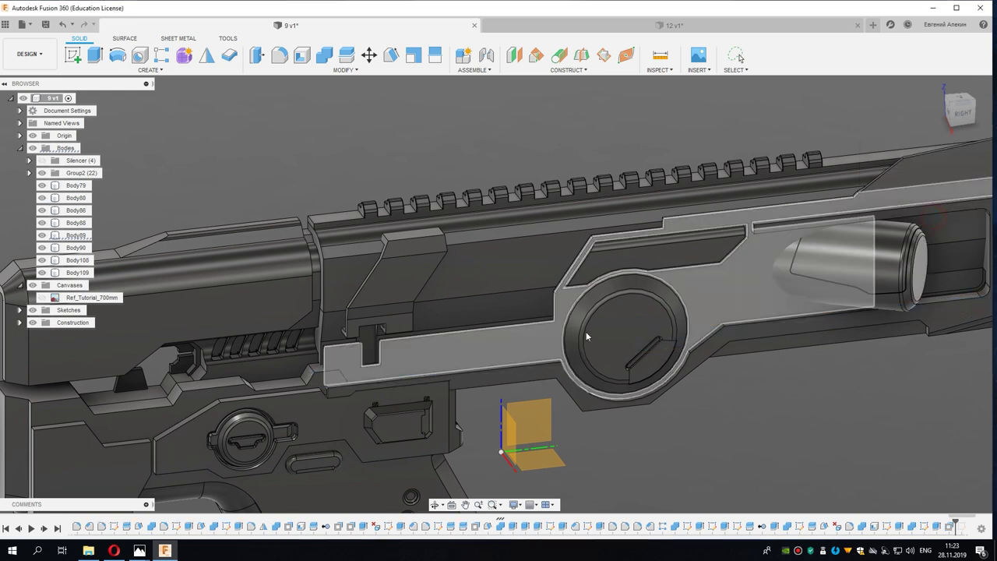
{"action": "scroll", "coordinate": [361, 391], "scroll_direction": "up", "scroll_amount": 5}
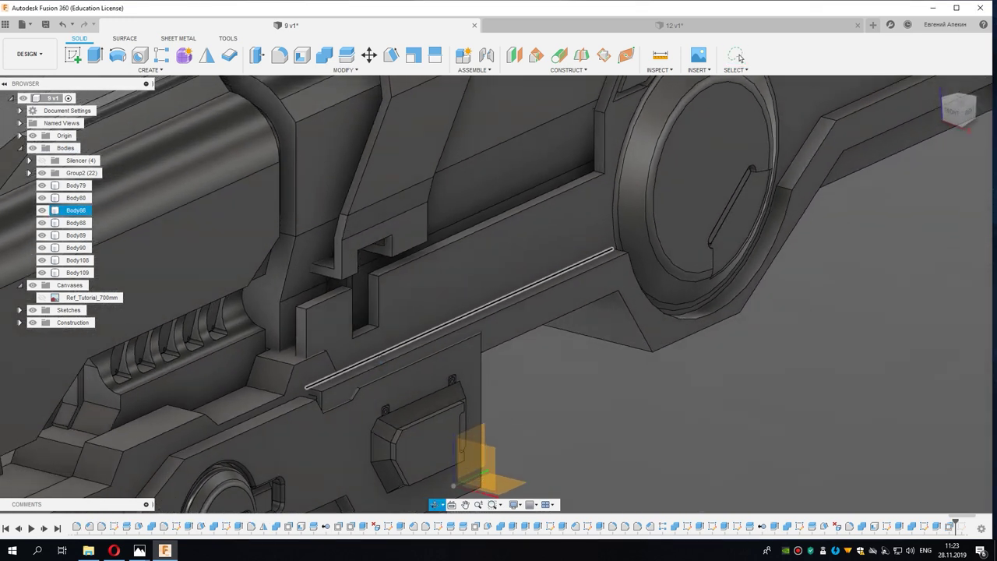
{"action": "middle_click_drag", "start_coordinate": [436, 234], "coordinate": [344, 142], "text": "shift"}
Step: Start a Combine with lever body Body109 selected
{"action": "left_click", "coordinate": [324, 55]}
{"action": "scroll", "coordinate": [286, 321], "scroll_direction": "up", "scroll_amount": 5}
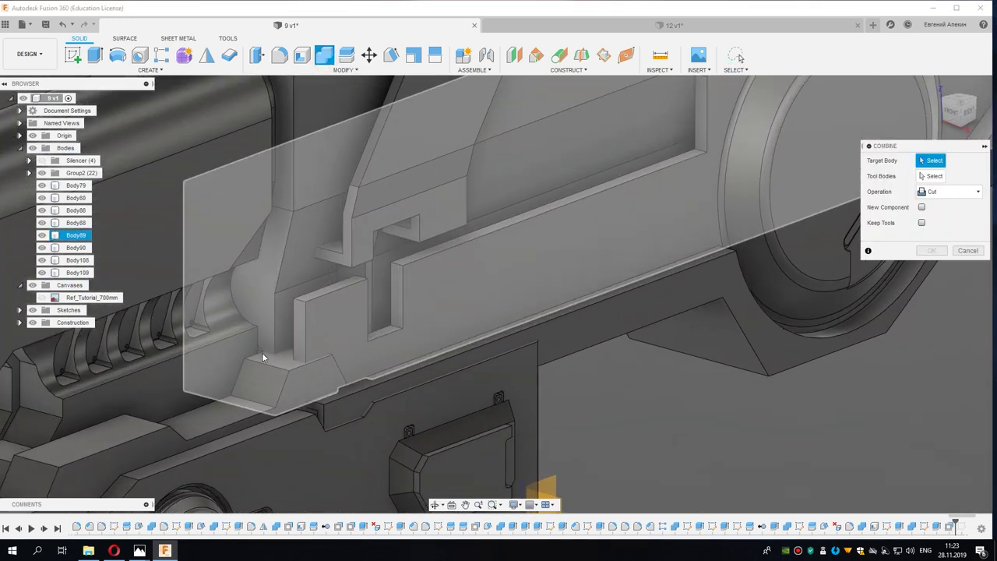
{"action": "scroll", "coordinate": [253, 356], "scroll_direction": "down", "scroll_amount": 2}
{"action": "left_click", "coordinate": [967, 250]}
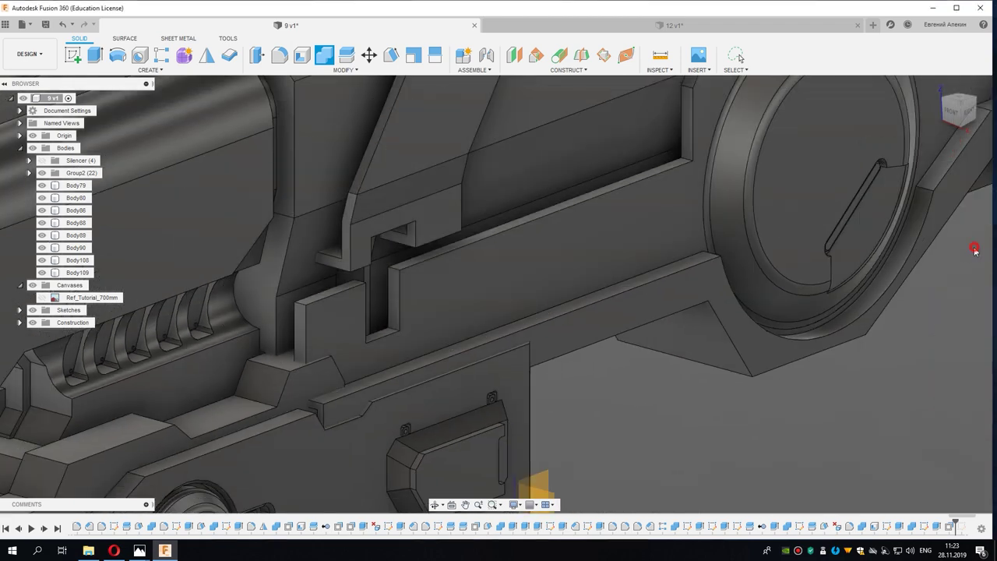
{"action": "mouse_move", "coordinate": [436, 287]}
{"action": "middle_mouse_down", "text": "shift"}
{"action": "mouse_move", "coordinate": [522, 268]}
{"action": "mouse_move", "coordinate": [545, 251]}
{"action": "mouse_move", "coordinate": [729, 276]}
{"action": "middle_mouse_up", "text": "shift"}
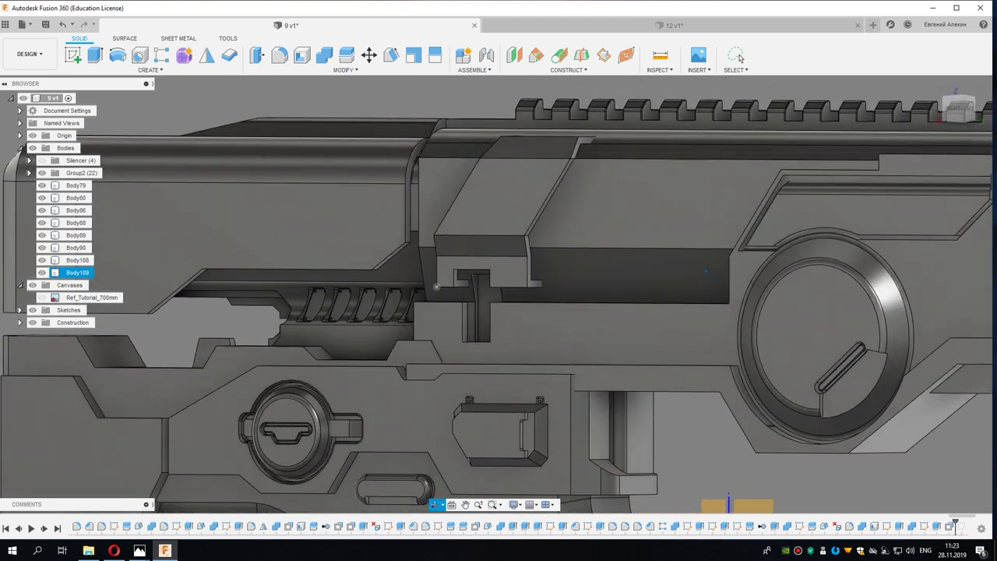
Step: Select Body89 and Body86 around the slot to inspect them from an angle
{"action": "scroll", "coordinate": [728, 276], "scroll_direction": "up", "scroll_amount": 2}
{"action": "scroll", "coordinate": [523, 324], "scroll_direction": "up", "scroll_amount": 2}
{"action": "scroll", "coordinate": [490, 348], "scroll_direction": "up", "scroll_amount": 2}
{"action": "left_click", "coordinate": [490, 348]}
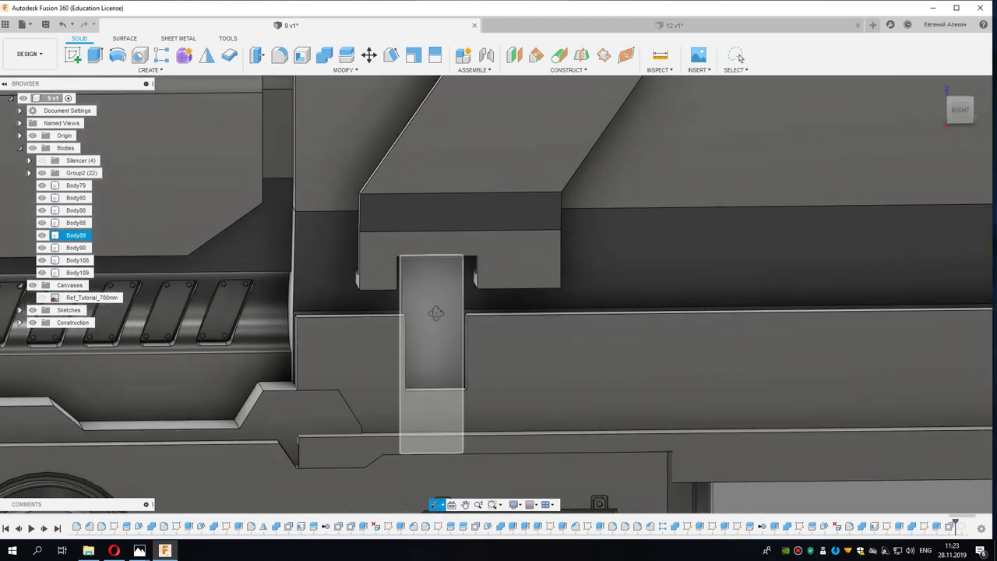
{"action": "mouse_move", "coordinate": [490, 348]}
{"action": "middle_mouse_down", "text": "shift"}
{"action": "mouse_move", "coordinate": [406, 313]}
{"action": "mouse_move", "coordinate": [411, 298]}
{"action": "mouse_move", "coordinate": [444, 327]}
{"action": "mouse_move", "coordinate": [478, 326]}
{"action": "mouse_move", "coordinate": [447, 311]}
{"action": "mouse_move", "coordinate": [421, 317]}
{"action": "mouse_move", "coordinate": [470, 316]}
{"action": "middle_mouse_up", "text": "shift"}
{"action": "left_click", "coordinate": [478, 326]}
{"action": "left_click", "coordinate": [470, 316]}
Step: Isolate the lever body Body109 and view it from the right side
{"action": "scroll", "coordinate": [469, 315], "scroll_direction": "down", "scroll_amount": 5}
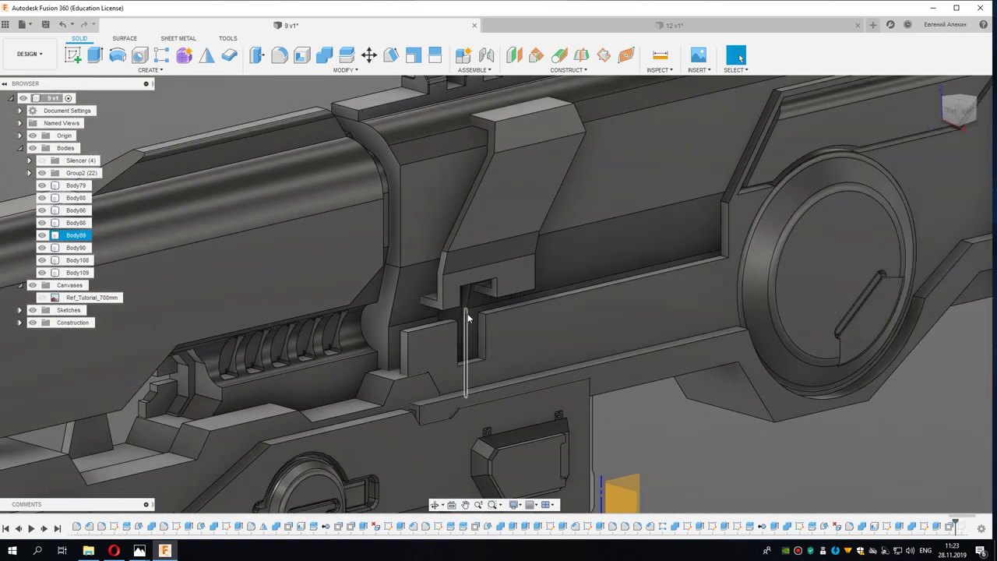
{"action": "left_click", "coordinate": [467, 255]}
{"action": "right_click", "coordinate": [74, 272]}
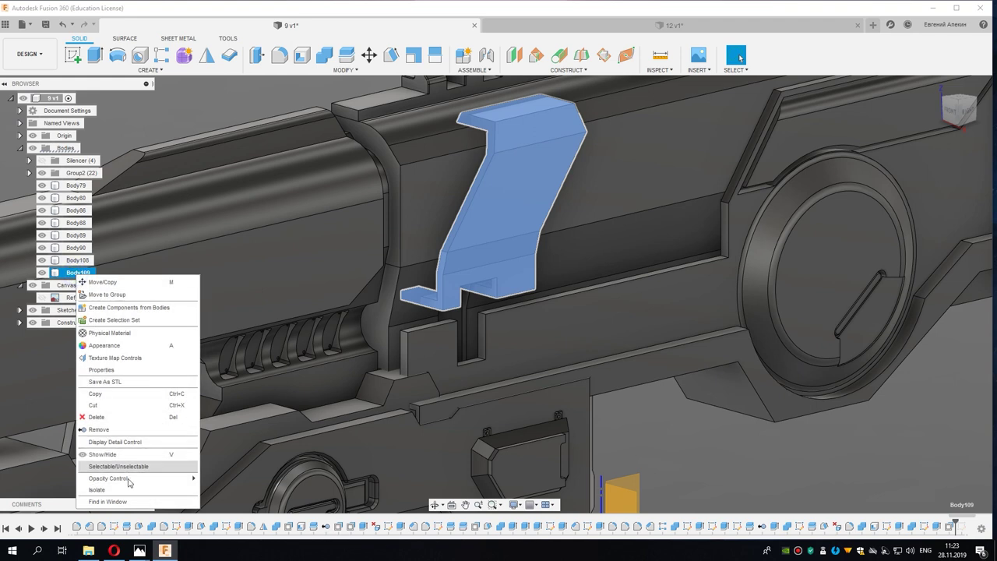
{"action": "left_click", "coordinate": [125, 489]}
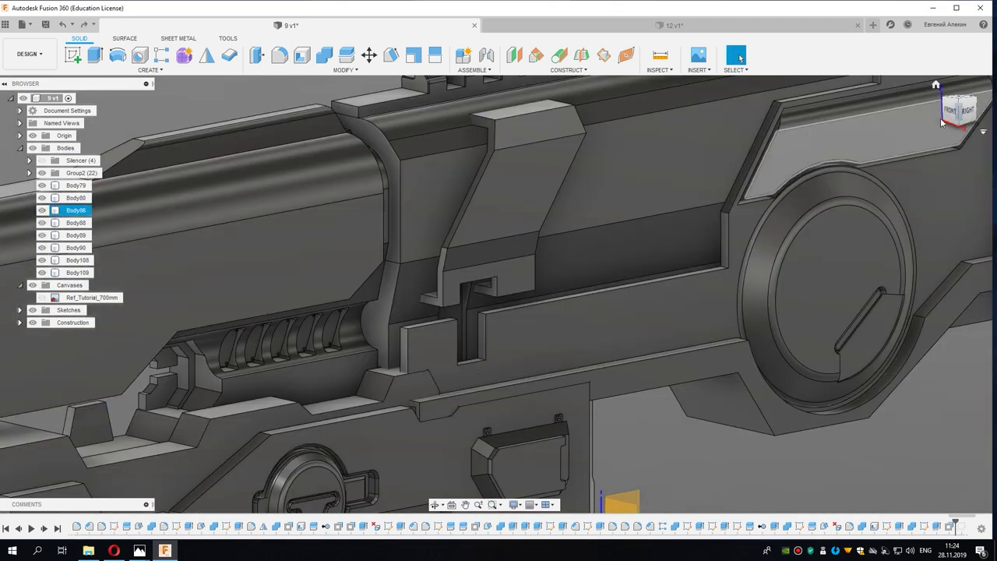
{"action": "left_click", "coordinate": [967, 113]}
Step: Save the design as a new version, then select Body89 at the slot and delete
{"action": "key", "text": "ctrl+s"}
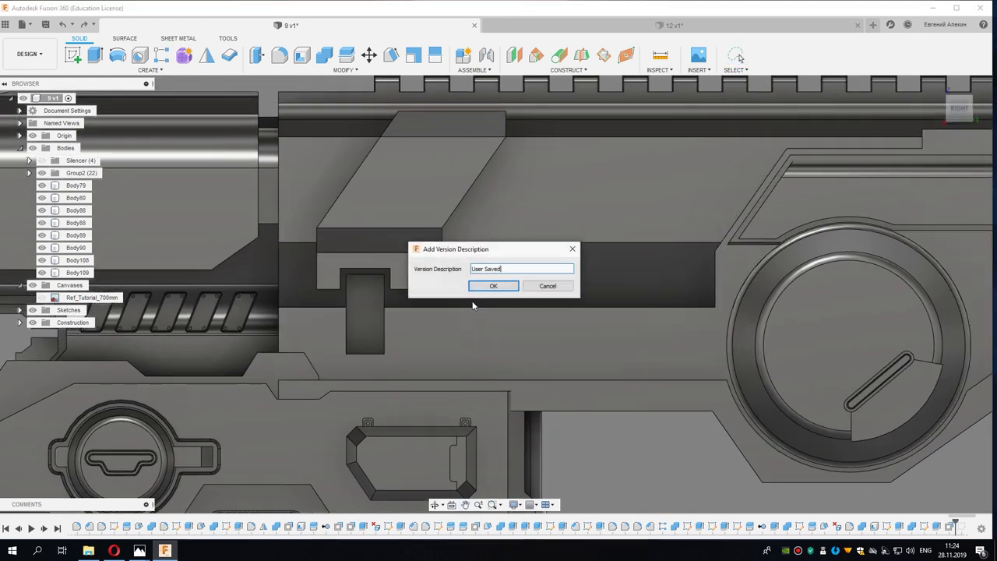
{"action": "left_click", "coordinate": [493, 286]}
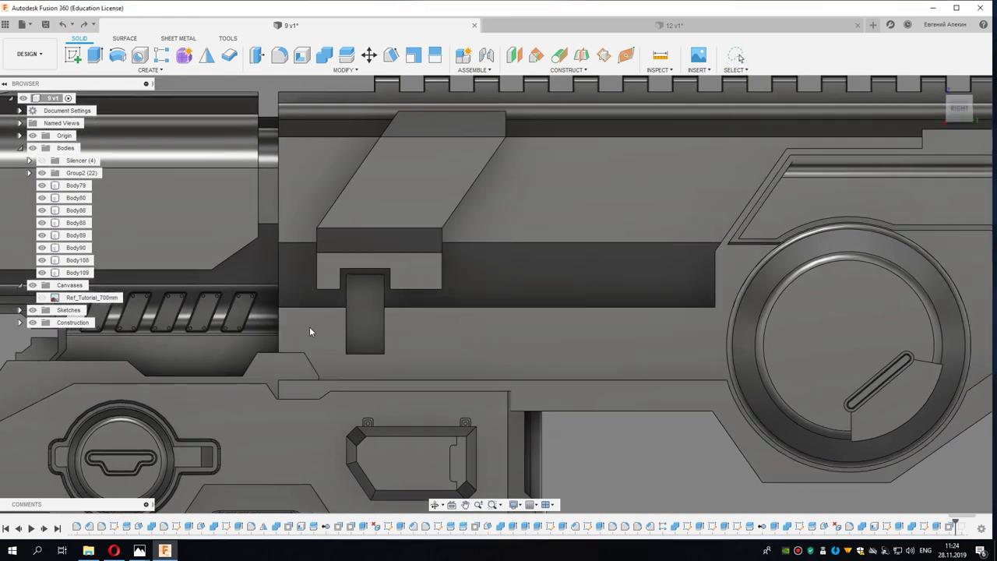
{"action": "left_click", "coordinate": [374, 341]}
{"action": "mouse_move", "coordinate": [374, 341]}
{"action": "middle_mouse_down"}
{"action": "mouse_move", "coordinate": [398, 333]}
{"action": "mouse_move", "coordinate": [354, 325]}
{"action": "middle_mouse_up"}
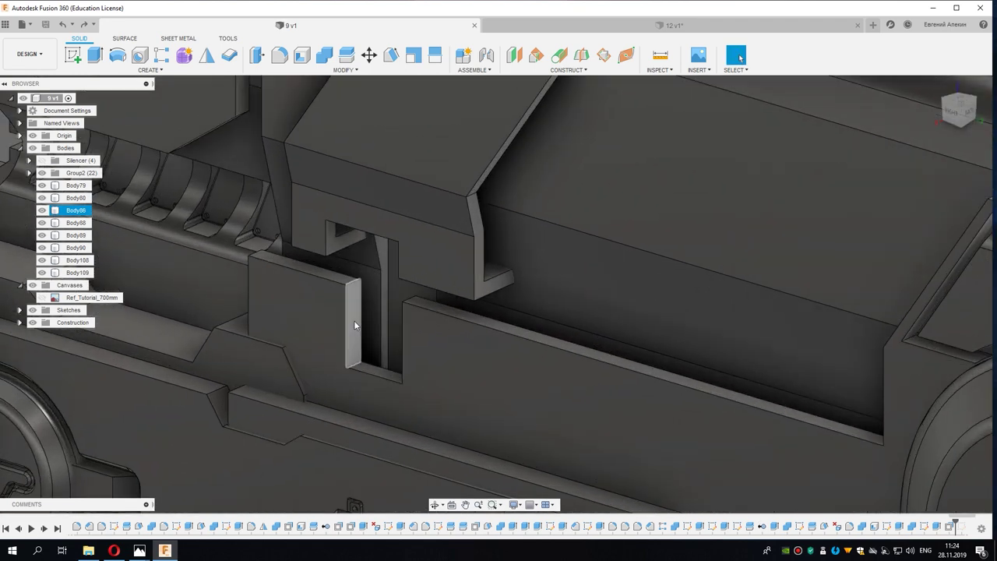
{"action": "key", "text": "Delete"}
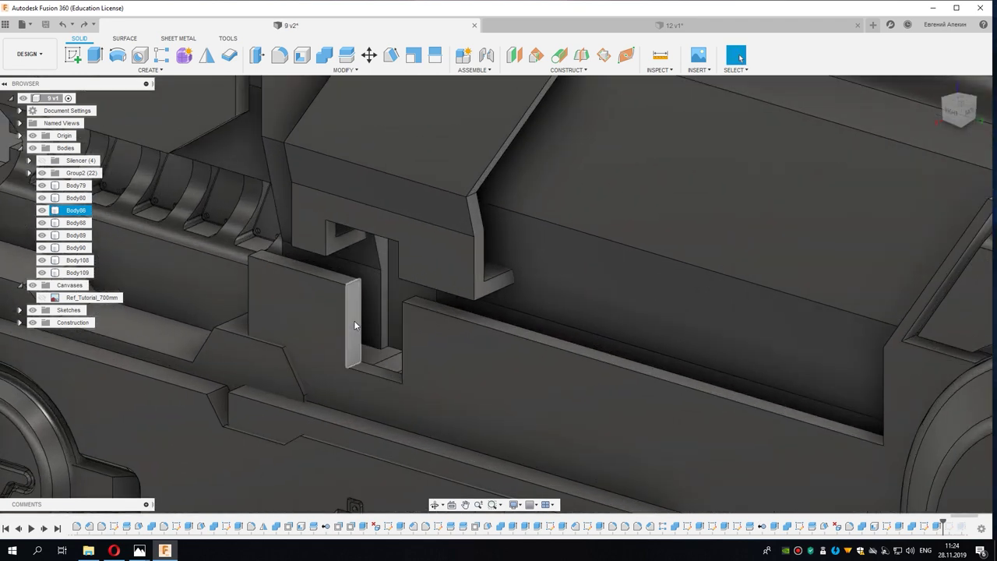
Step: Extrude the rectangular lever profile two-sided, -9 mm and -3 mm, as new Body114
{"action": "left_click", "coordinate": [355, 325]}
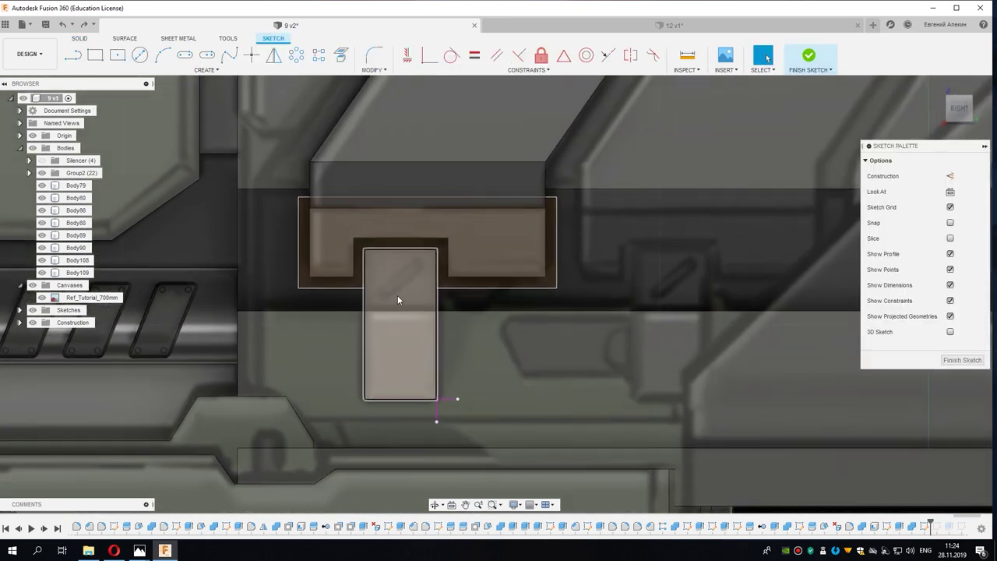
{"action": "left_click", "coordinate": [397, 295]}
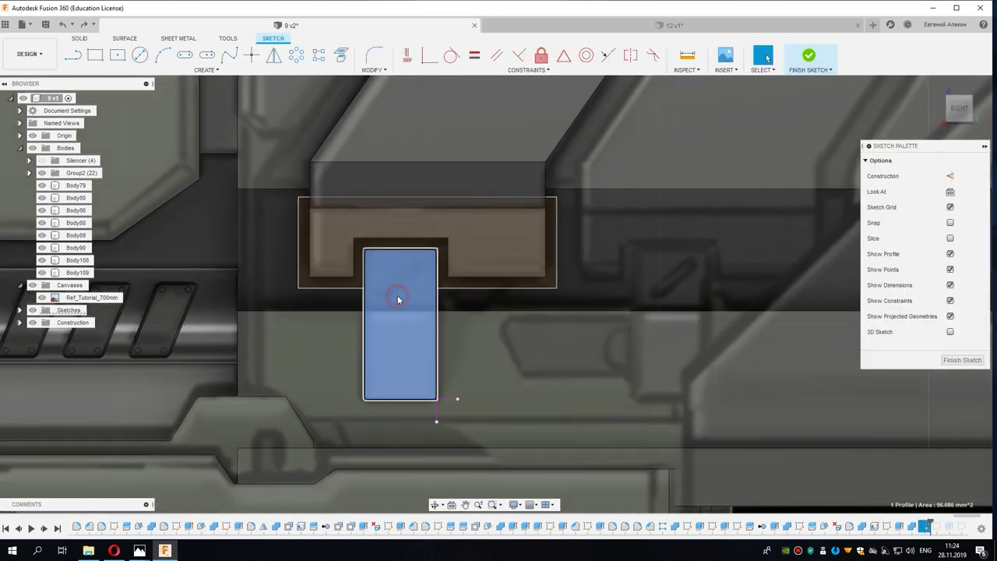
{"action": "right_click", "coordinate": [397, 295]}
{"action": "left_click", "coordinate": [393, 342]}
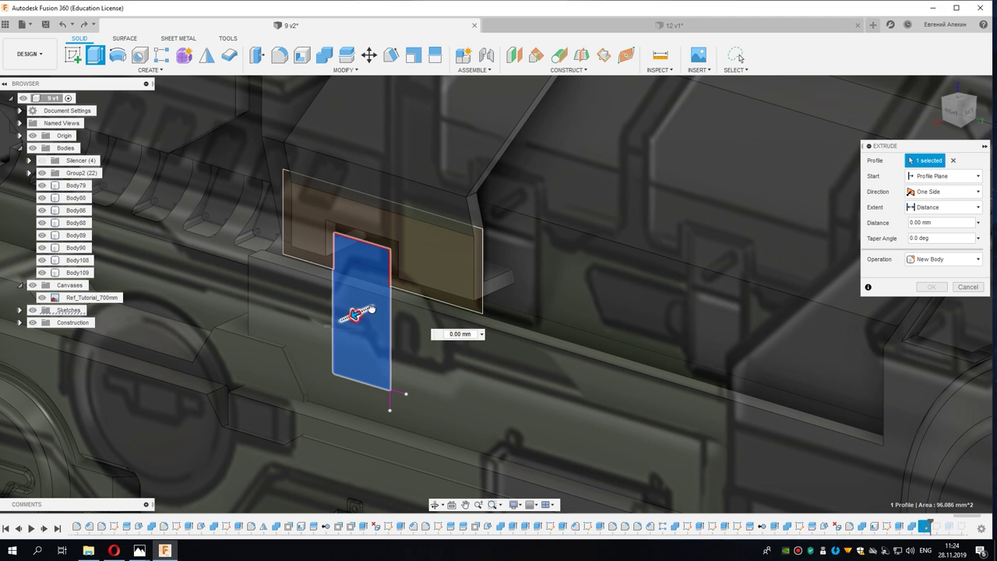
{"action": "left_click_drag", "start_coordinate": [371, 309], "coordinate": [405, 293]}
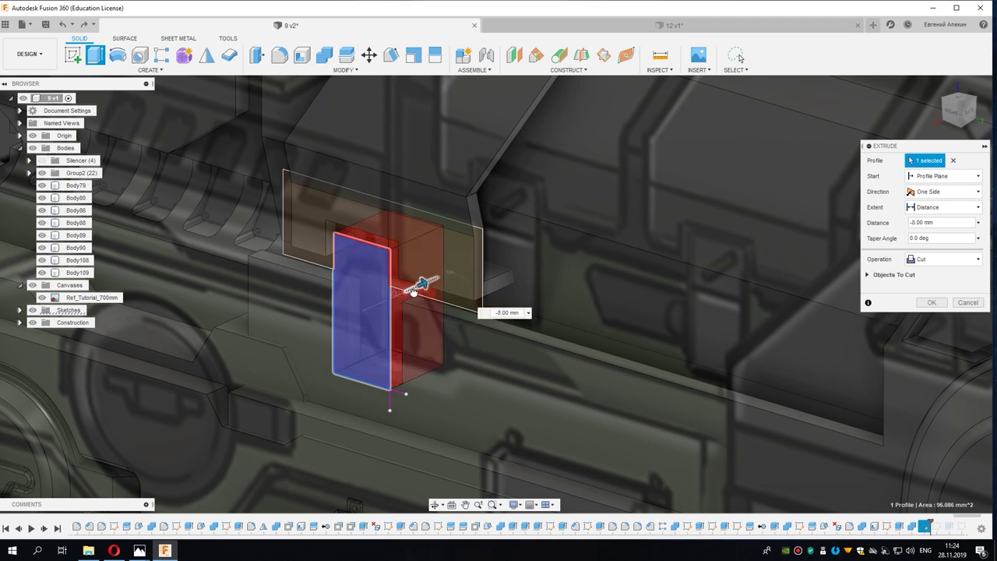
{"action": "mouse_move", "coordinate": [414, 291]}
{"action": "middle_mouse_down", "text": "shift"}
{"action": "mouse_move", "coordinate": [425, 268]}
{"action": "mouse_move", "coordinate": [413, 263]}
{"action": "middle_mouse_up", "text": "shift"}
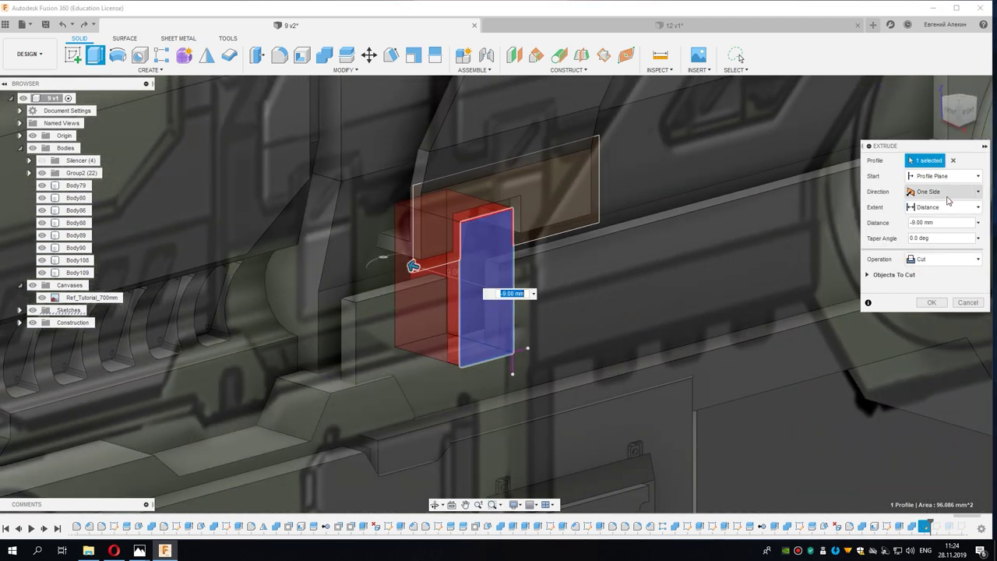
{"action": "left_click", "coordinate": [932, 218]}
{"action": "scroll", "coordinate": [492, 309], "scroll_direction": "up", "scroll_amount": 2}
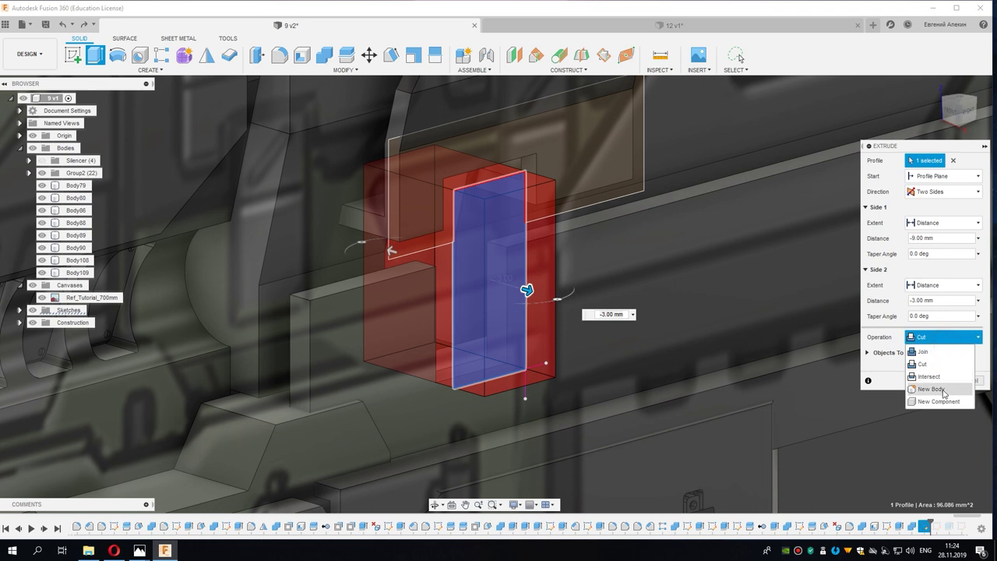
{"action": "left_click", "coordinate": [944, 393]}
{"action": "left_click", "coordinate": [947, 380]}
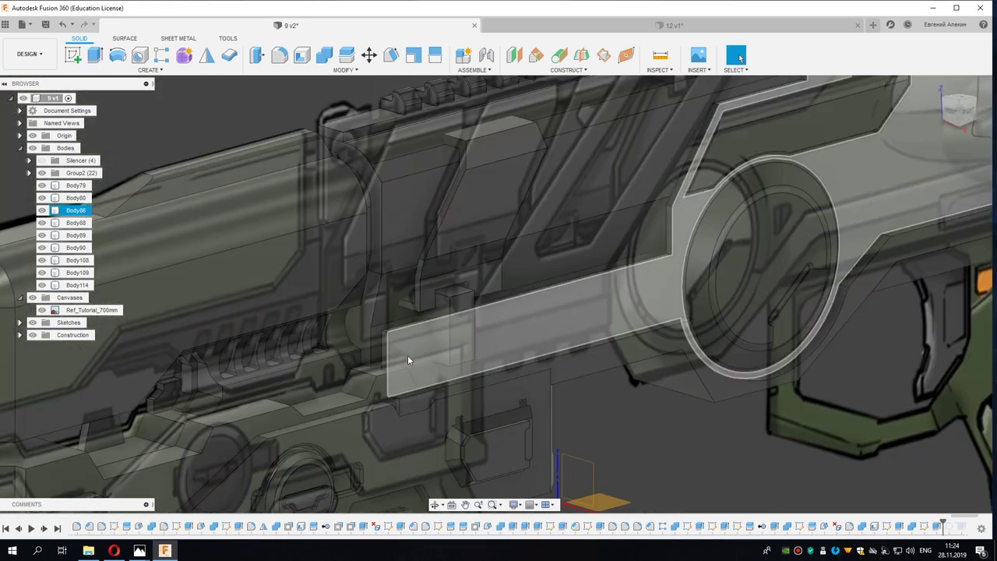
Step: Hide the reference canvas and offset the long receiver face by 6.055 mm
{"action": "left_click", "coordinate": [407, 355]}
{"action": "key", "text": "v"}
{"action": "mouse_move", "coordinate": [486, 373]}
{"action": "middle_mouse_down", "text": "shift"}
{"action": "mouse_move", "coordinate": [561, 345]}
{"action": "mouse_move", "coordinate": [386, 354]}
{"action": "middle_mouse_up", "text": "shift"}
{"action": "right_click", "coordinate": [390, 351]}
{"action": "left_click", "coordinate": [412, 347]}
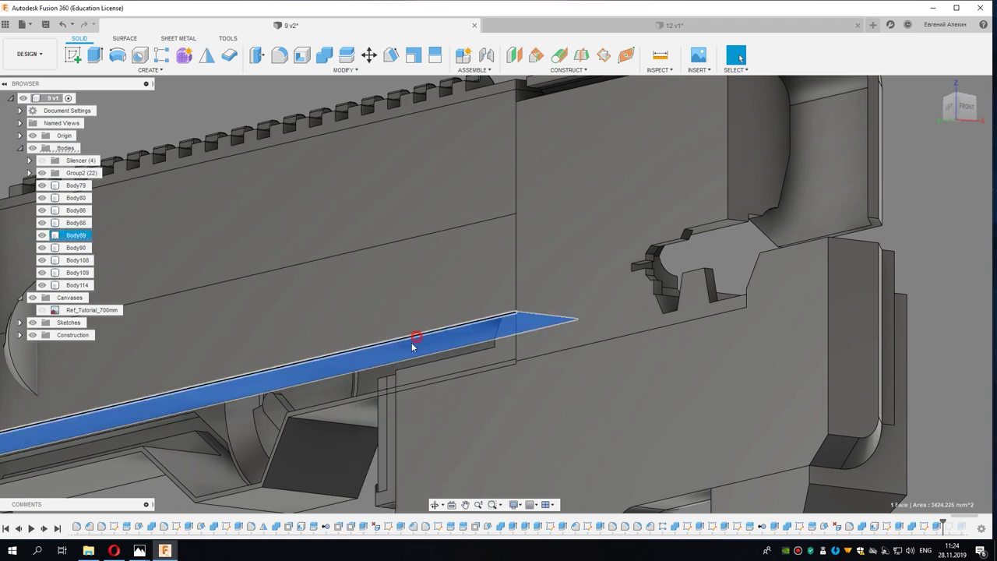
{"action": "middle_click_drag", "start_coordinate": [386, 380], "coordinate": [426, 413], "text": "shift"}
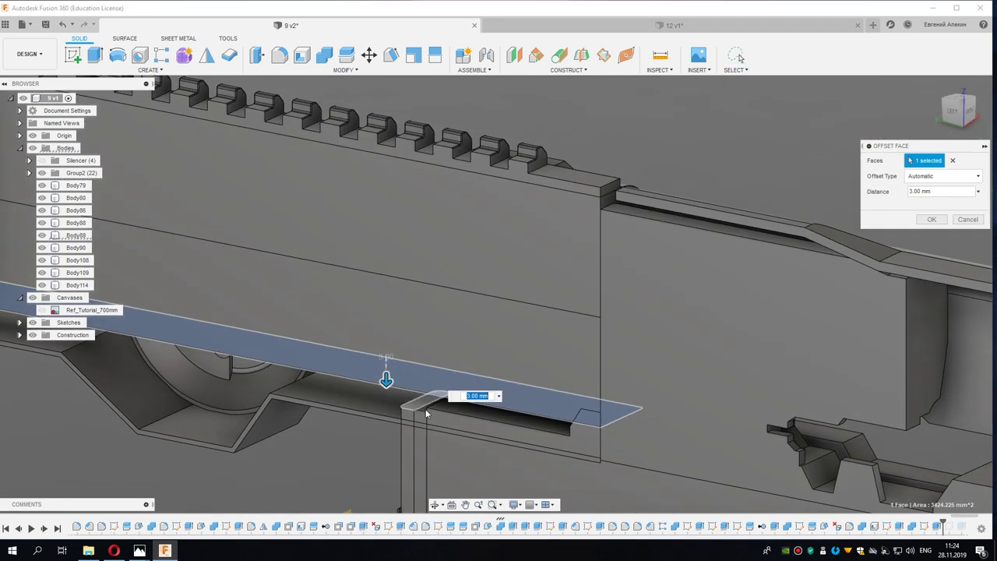
{"action": "left_click_drag", "start_coordinate": [429, 412], "coordinate": [477, 408]}
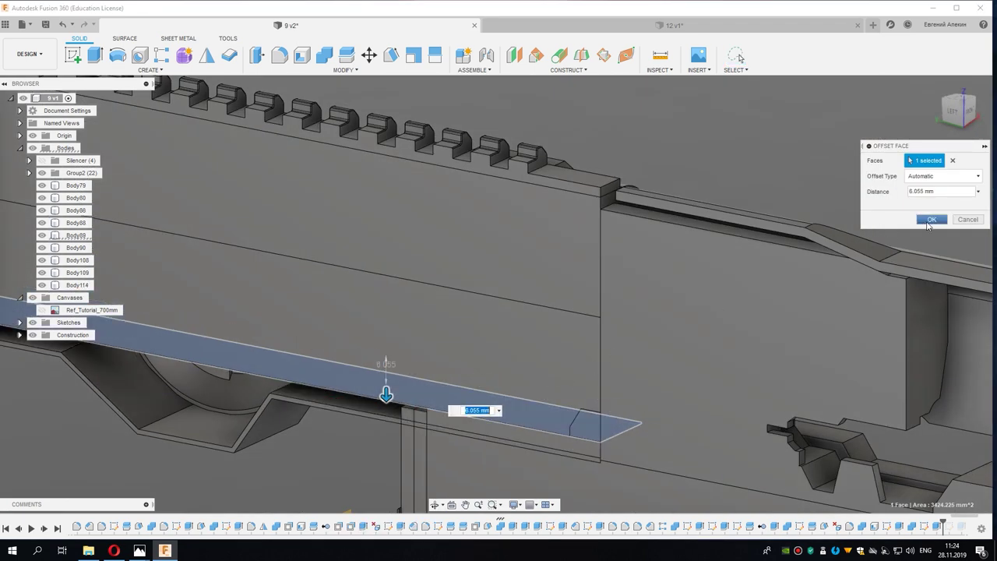
{"action": "left_click", "coordinate": [929, 221]}
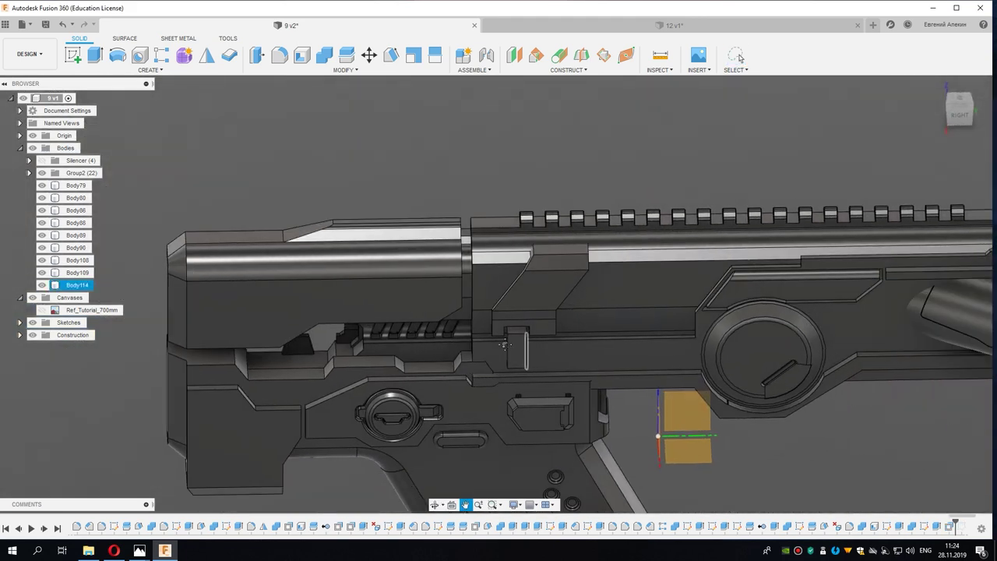
Step: Show the Ref_Tutorial_700mm reference image briefly, then hide it again
{"action": "scroll", "coordinate": [503, 351], "scroll_direction": "up", "scroll_amount": 3}
{"action": "scroll", "coordinate": [502, 354], "scroll_direction": "up", "scroll_amount": 3}
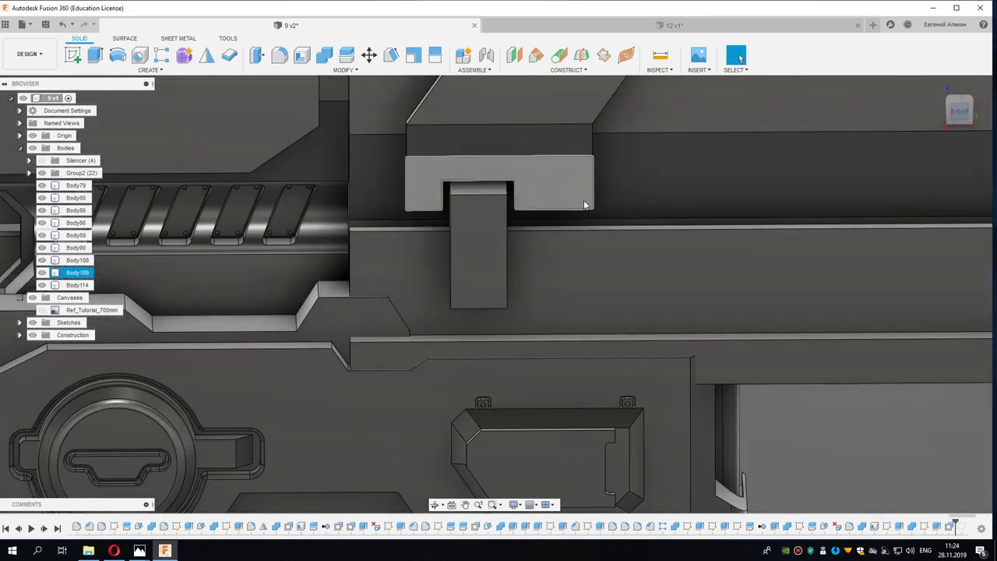
{"action": "left_click", "coordinate": [42, 310]}
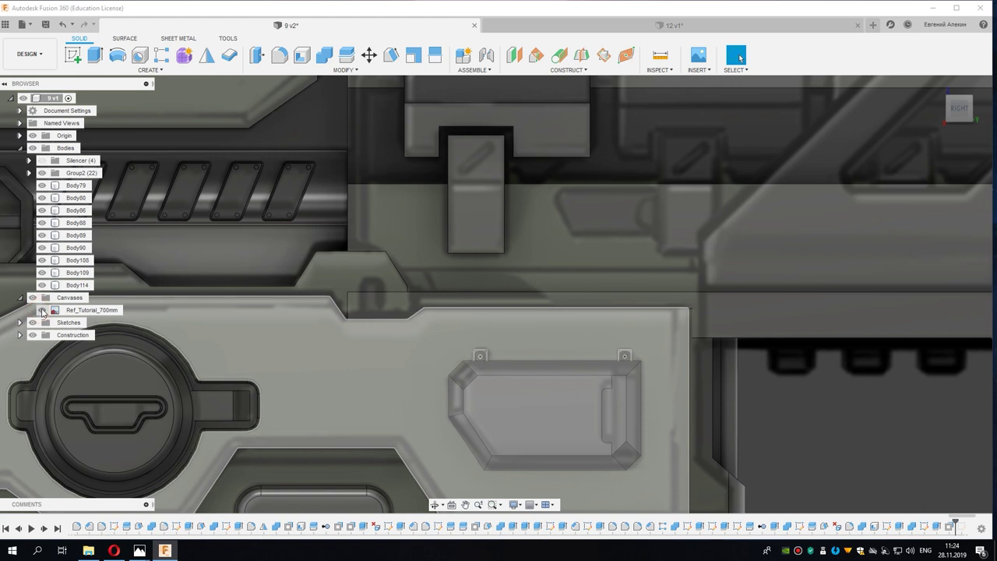
{"action": "left_click", "coordinate": [42, 310]}
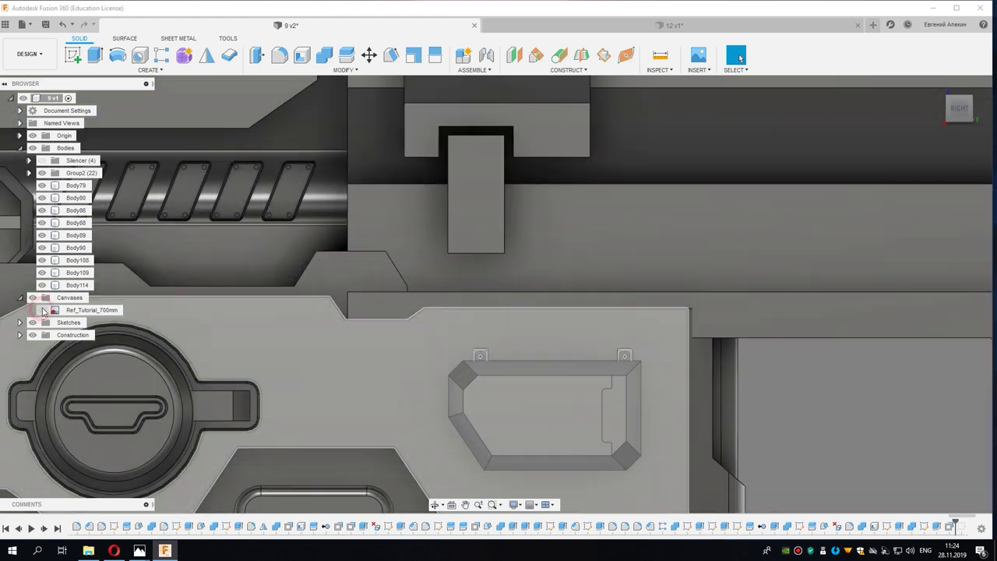
{"action": "mouse_move", "coordinate": [428, 218]}
{"action": "middle_mouse_down"}
{"action": "mouse_move", "coordinate": [382, 273]}
{"action": "mouse_move", "coordinate": [422, 273]}
{"action": "mouse_move", "coordinate": [439, 241]}
{"action": "mouse_move", "coordinate": [421, 226]}
{"action": "middle_mouse_up"}
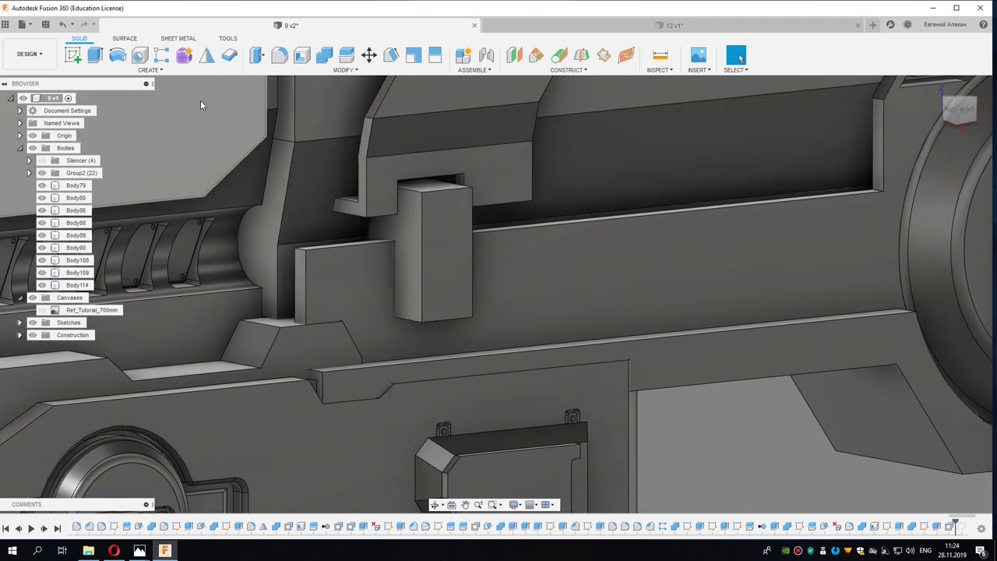
Step: Abandon a split of Body114, then cut Body89 with the block using Combine
{"action": "left_click", "coordinate": [345, 59]}
{"action": "left_click", "coordinate": [445, 243]}
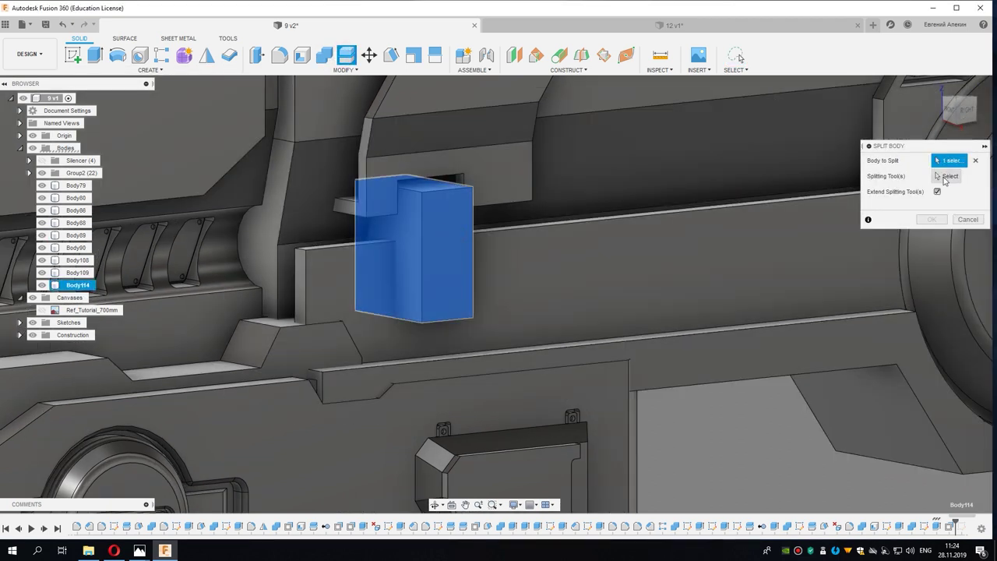
{"action": "mouse_move", "coordinate": [428, 250]}
{"action": "middle_mouse_down", "text": "shift"}
{"action": "mouse_move", "coordinate": [357, 239]}
{"action": "mouse_move", "coordinate": [968, 222]}
{"action": "middle_mouse_up", "text": "shift"}
{"action": "key", "text": "Escape"}
{"action": "left_click", "coordinate": [324, 55]}
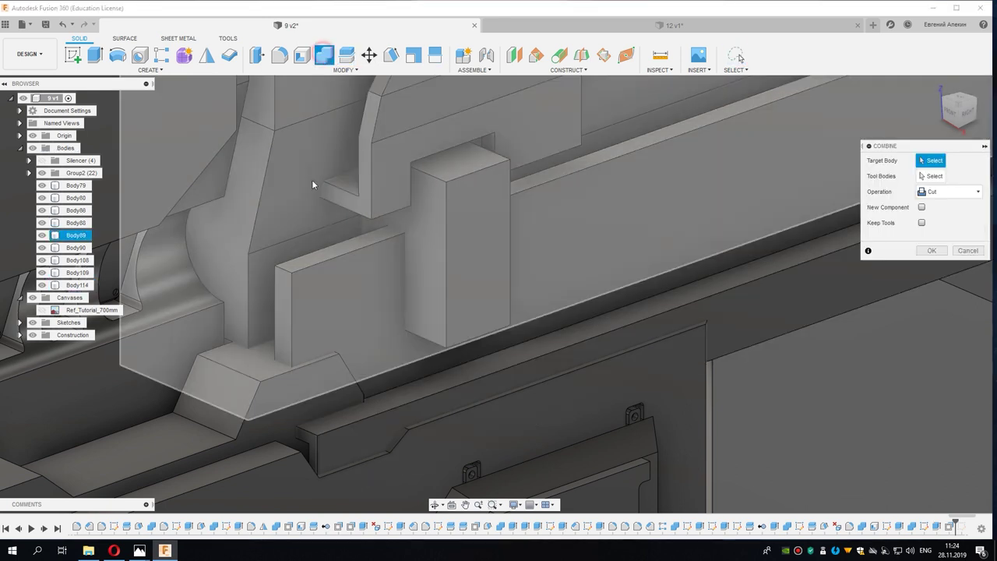
{"action": "left_click", "coordinate": [350, 187]}
{"action": "left_click", "coordinate": [483, 204]}
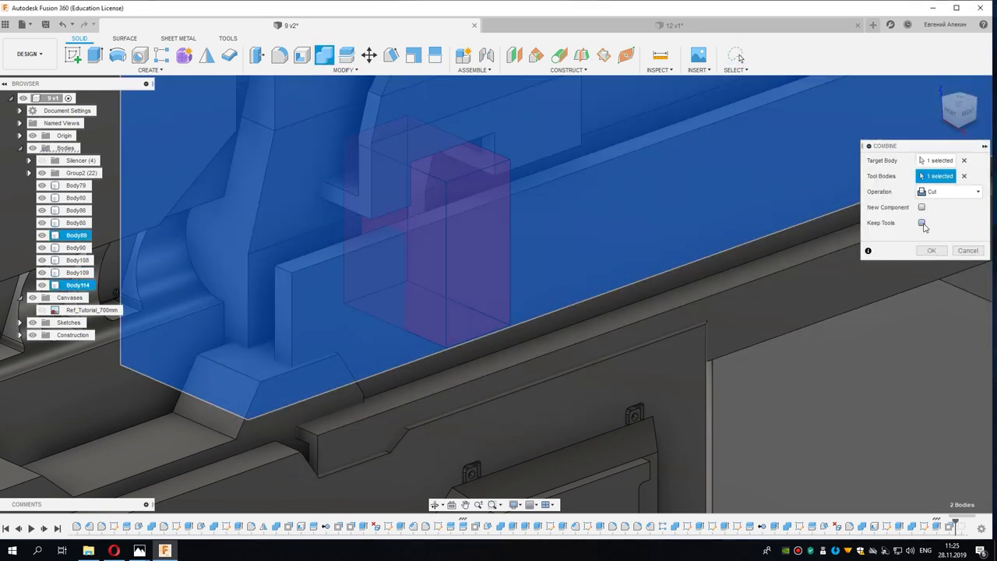
{"action": "left_click", "coordinate": [931, 251]}
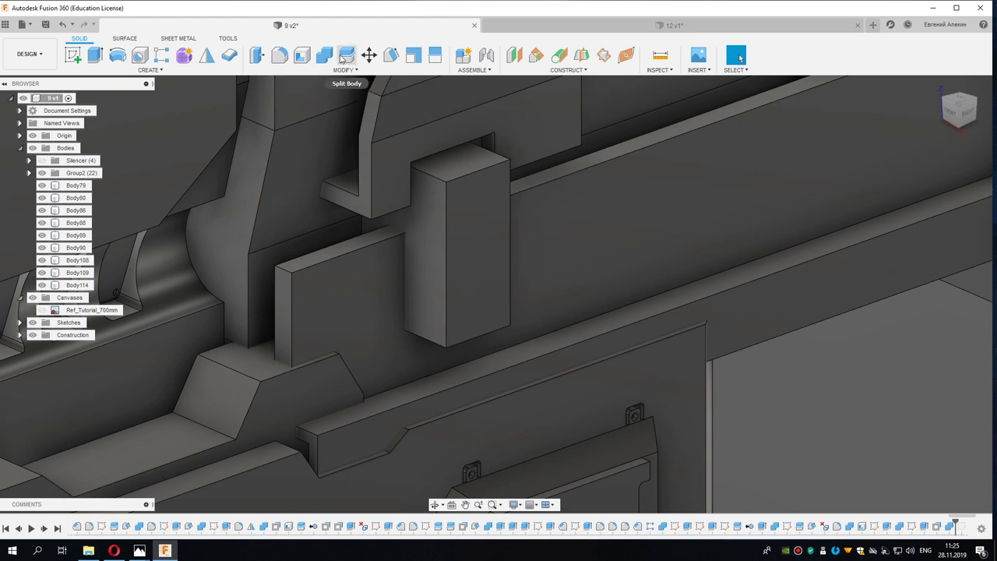
Step: Split Body114 at the wall's top face, then undo that split
{"action": "left_click", "coordinate": [346, 55]}
{"action": "left_click", "coordinate": [465, 181]}
{"action": "scroll", "coordinate": [346, 245], "scroll_direction": "up", "scroll_amount": 2}
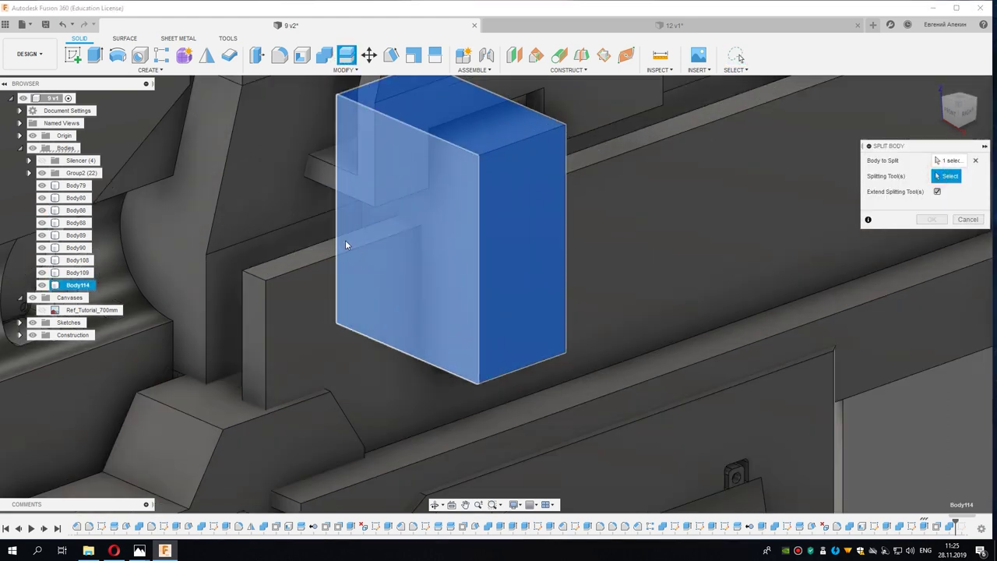
{"action": "left_click", "coordinate": [288, 265]}
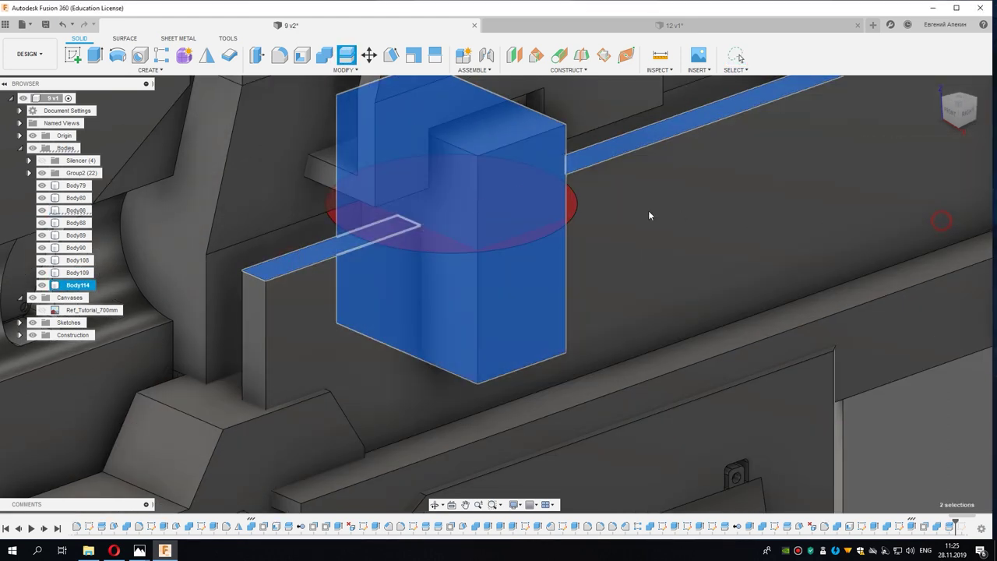
{"action": "key", "text": "Return"}
{"action": "right_click", "coordinate": [518, 190]}
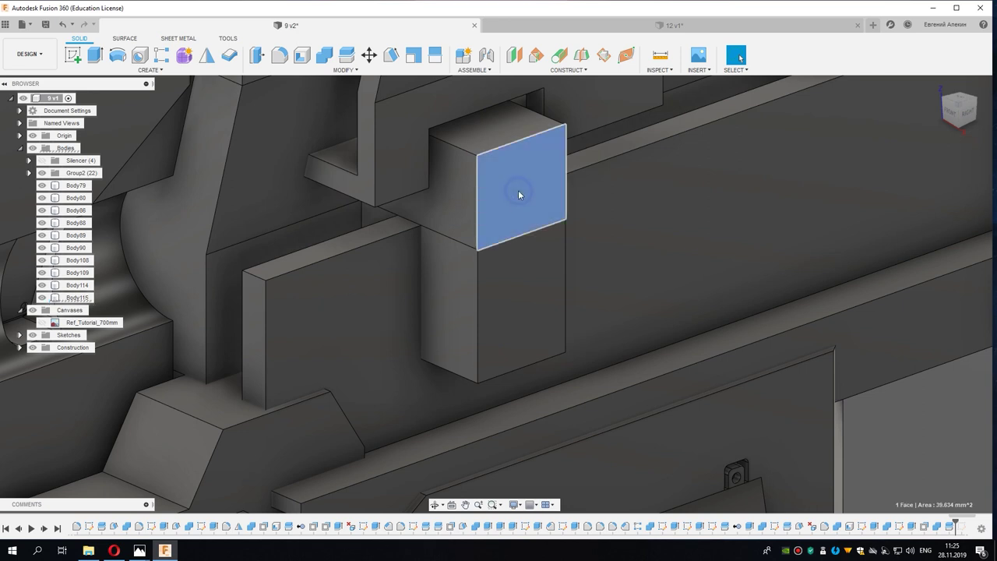
{"action": "key", "text": "Escape"}
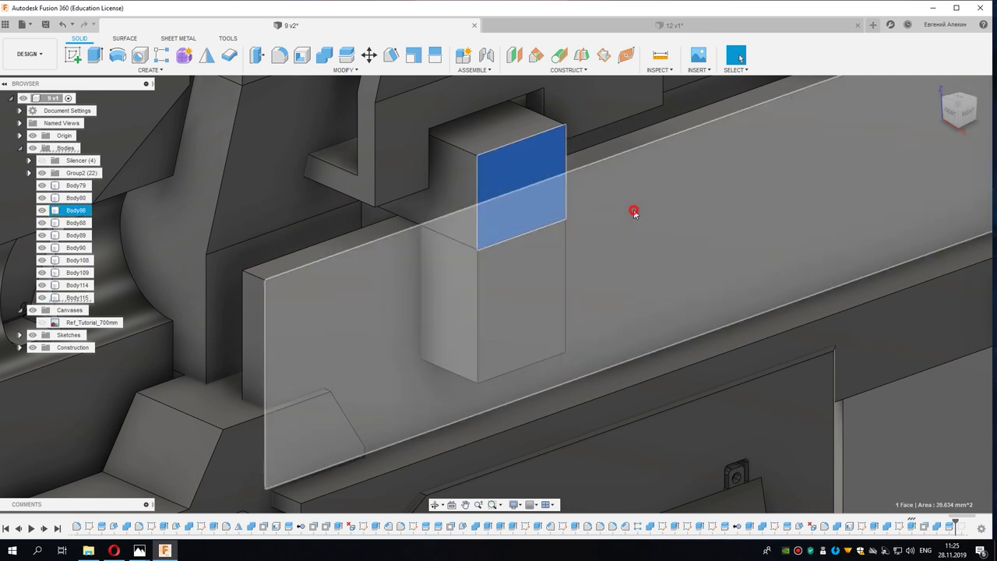
{"action": "middle_click_drag", "start_coordinate": [634, 211], "coordinate": [815, 386], "text": "shift"}
{"action": "left_click", "coordinate": [814, 385]}
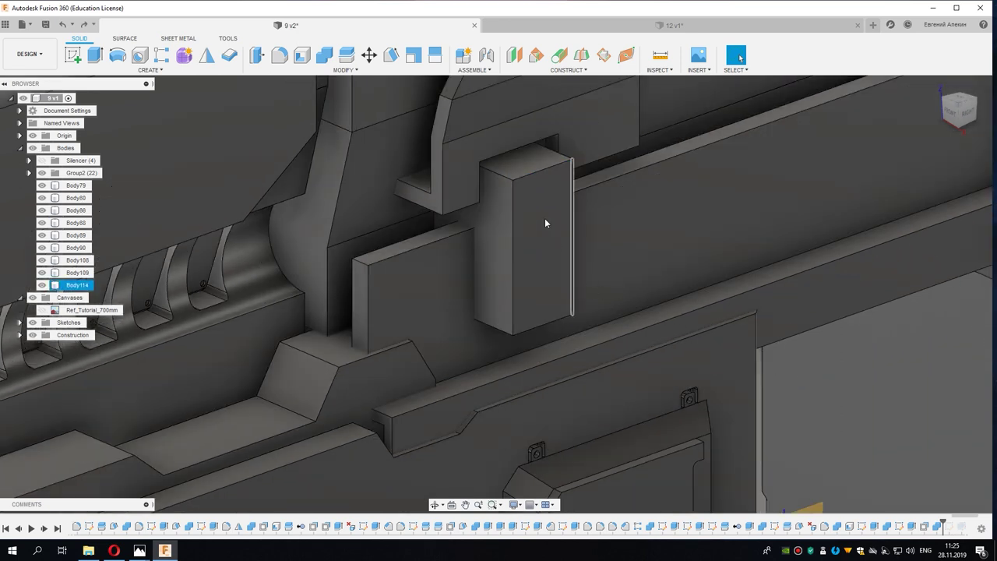
Step: Try a 2 mm extrude cut on the block's side face, then cancel it
{"action": "right_click", "coordinate": [544, 220]}
{"action": "left_click", "coordinate": [537, 282]}
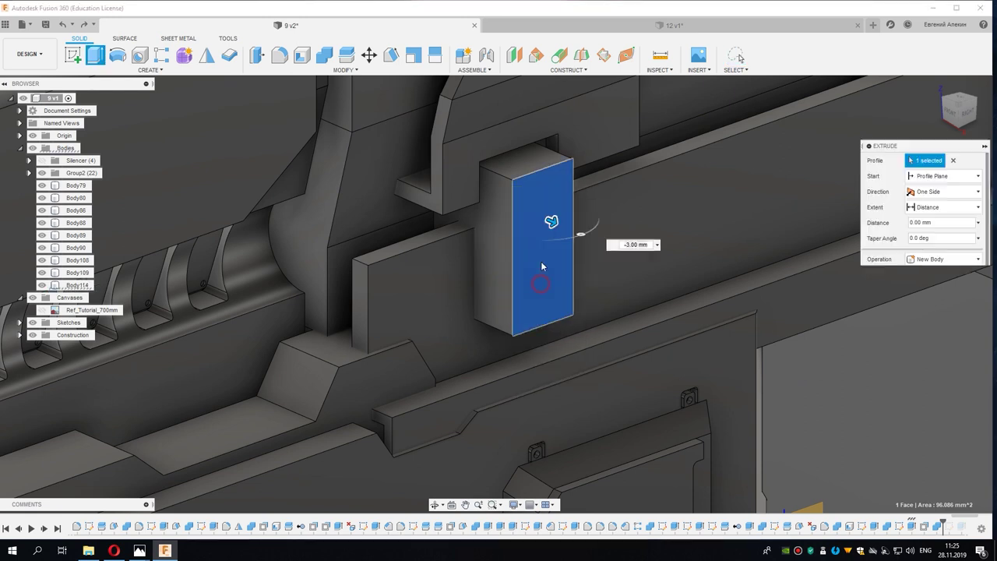
{"action": "scroll", "coordinate": [546, 214], "scroll_direction": "up", "scroll_amount": 2}
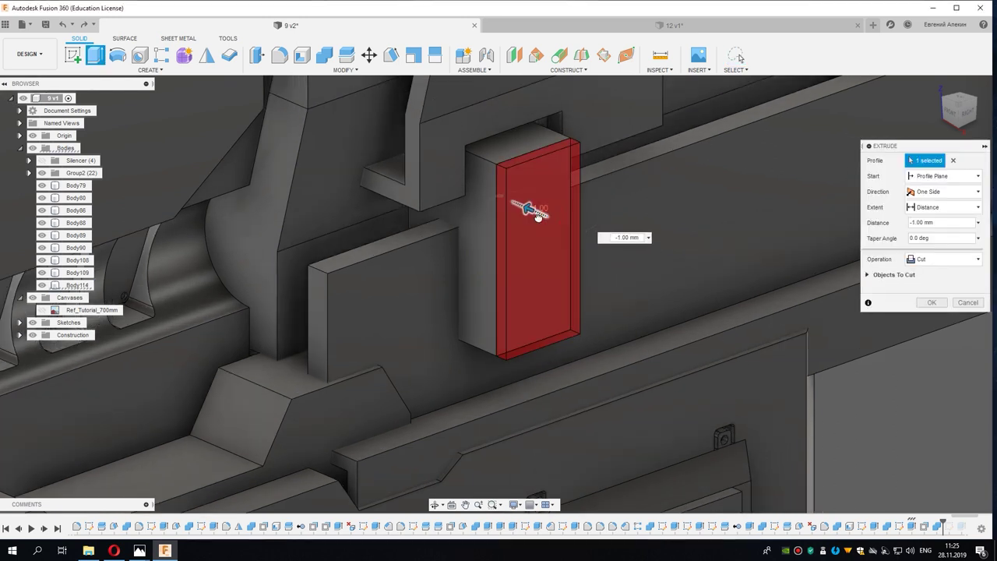
{"action": "left_click_drag", "start_coordinate": [533, 216], "coordinate": [530, 215]}
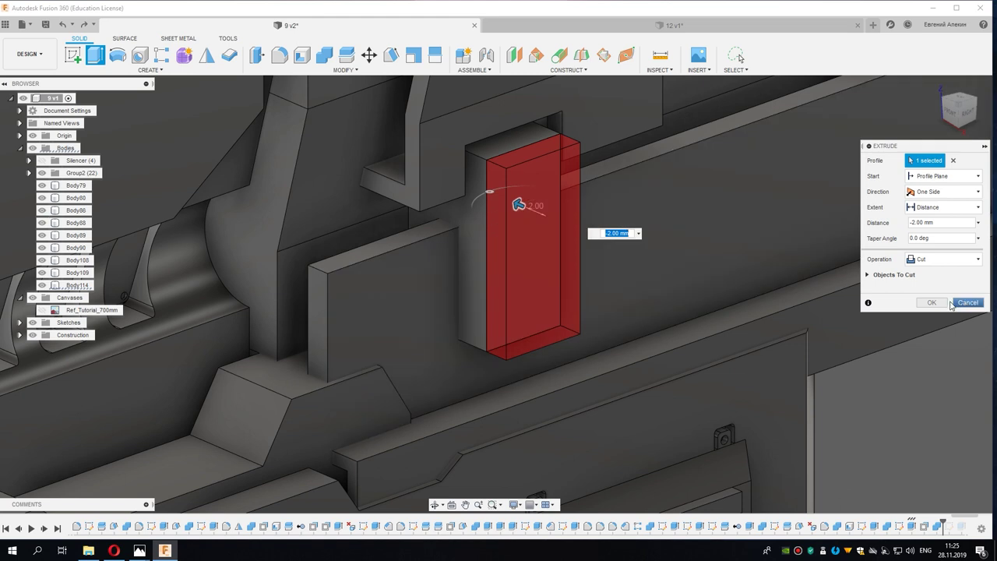
{"action": "left_click", "coordinate": [939, 302]}
Step: Split the block into two bodies using the side plate and select the upper half
{"action": "left_click", "coordinate": [346, 54]}
{"action": "left_click", "coordinate": [496, 224]}
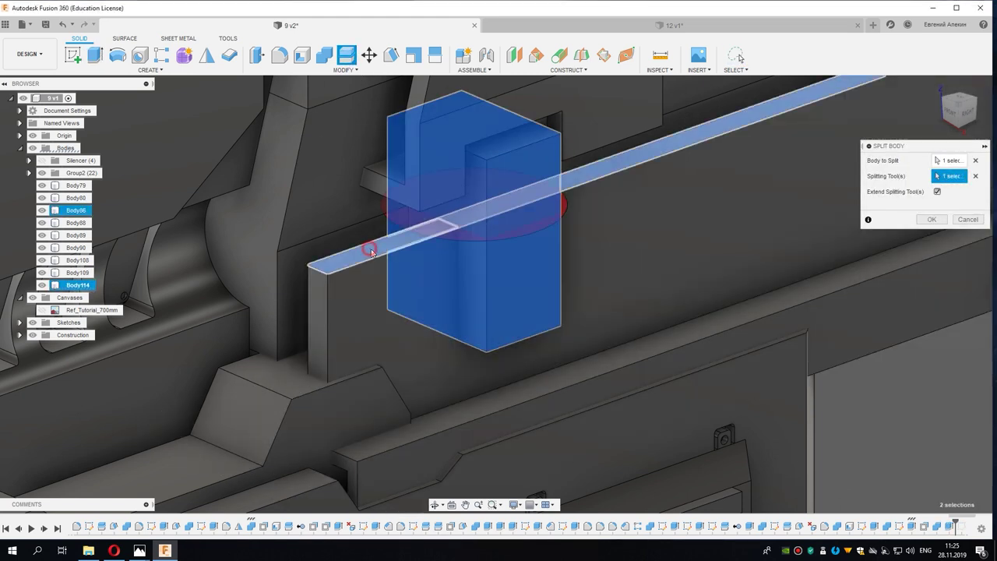
{"action": "left_click", "coordinate": [368, 250]}
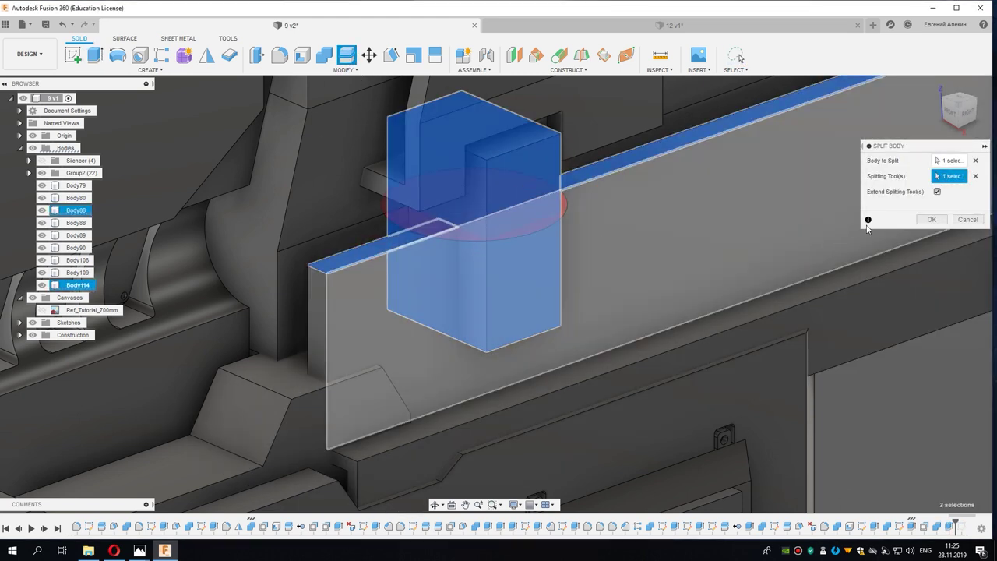
{"action": "left_click", "coordinate": [931, 219]}
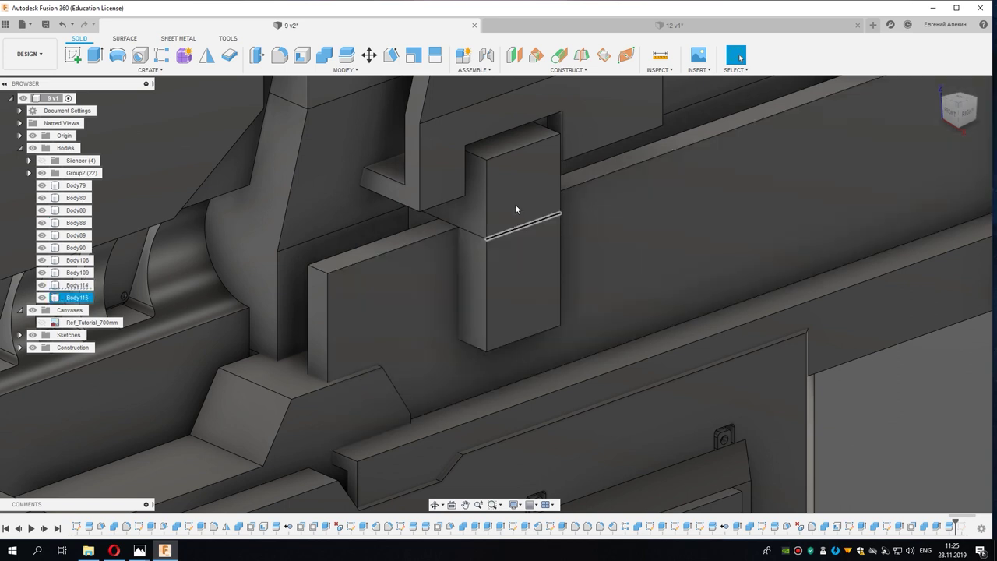
{"action": "middle_click_drag", "start_coordinate": [515, 209], "coordinate": [531, 188], "text": "shift"}
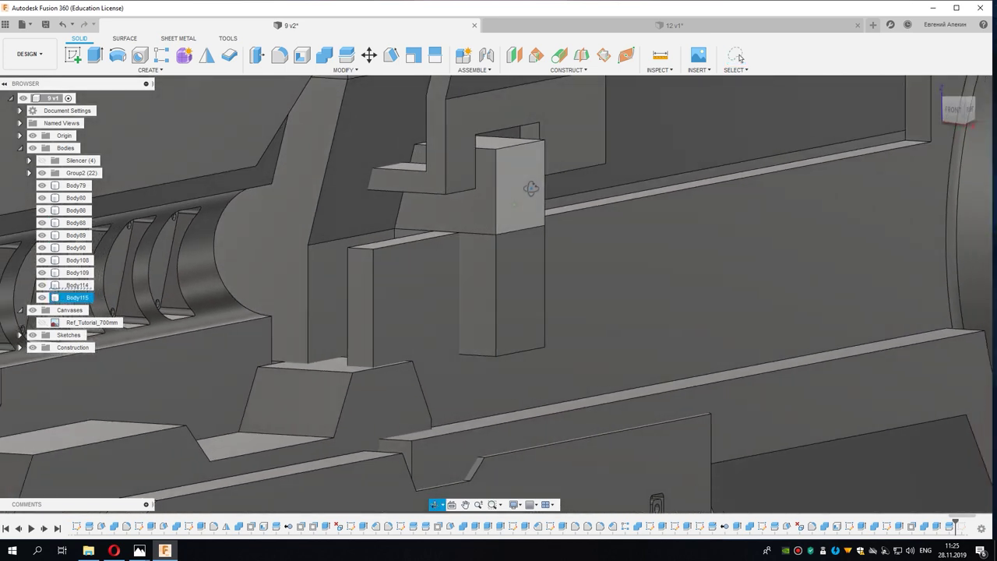
{"action": "scroll", "coordinate": [531, 193], "scroll_direction": "up", "scroll_amount": 2}
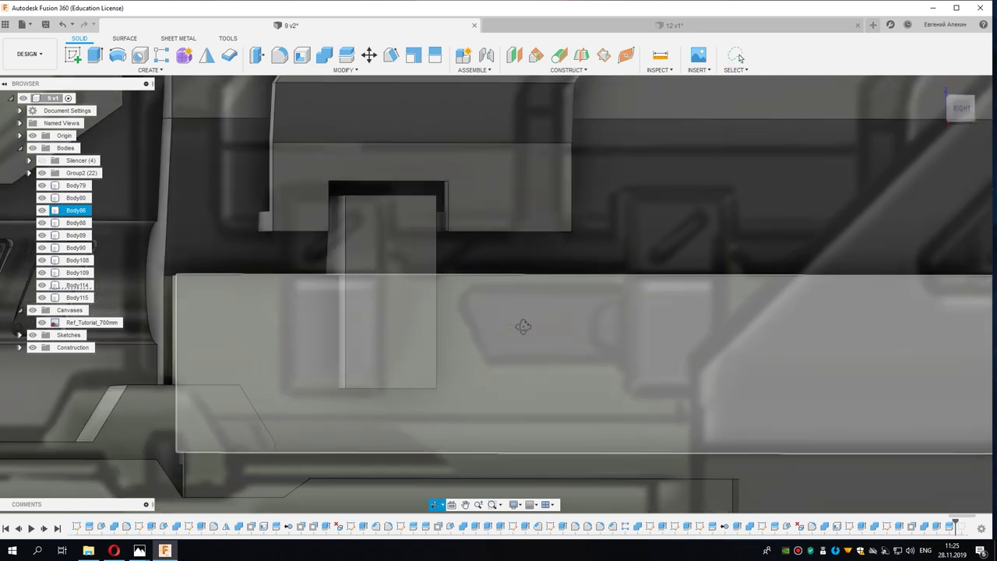
{"action": "middle_click_drag", "start_coordinate": [578, 347], "coordinate": [504, 310], "text": "shift"}
{"action": "left_click", "coordinate": [447, 278]}
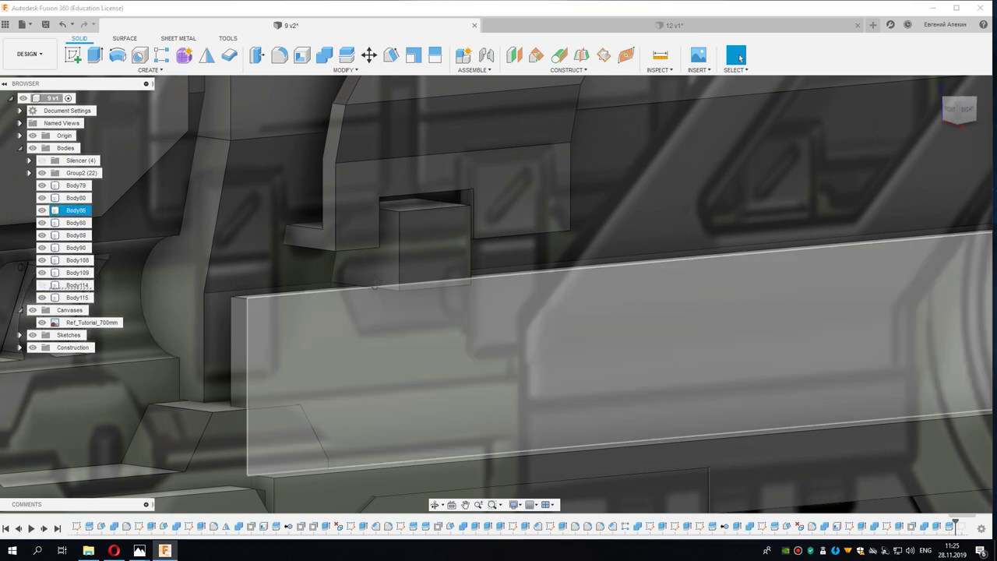
Step: Draft the block's front face by -26° using the plate's top face as the plane
{"action": "middle_click_drag", "start_coordinate": [327, 234], "coordinate": [402, 93], "text": "shift"}
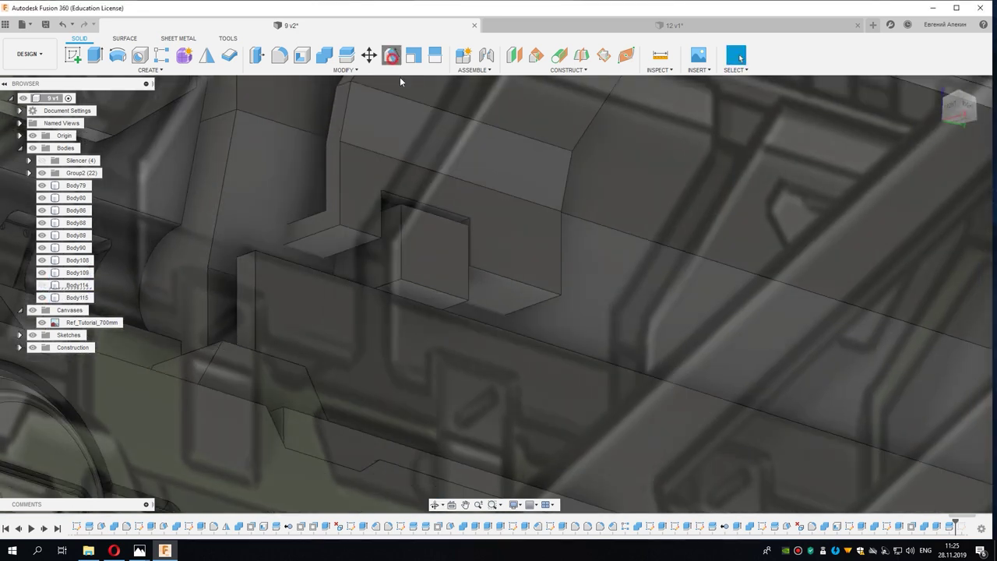
{"action": "left_click", "coordinate": [392, 54]}
{"action": "left_click", "coordinate": [412, 292]}
{"action": "left_click", "coordinate": [425, 269]}
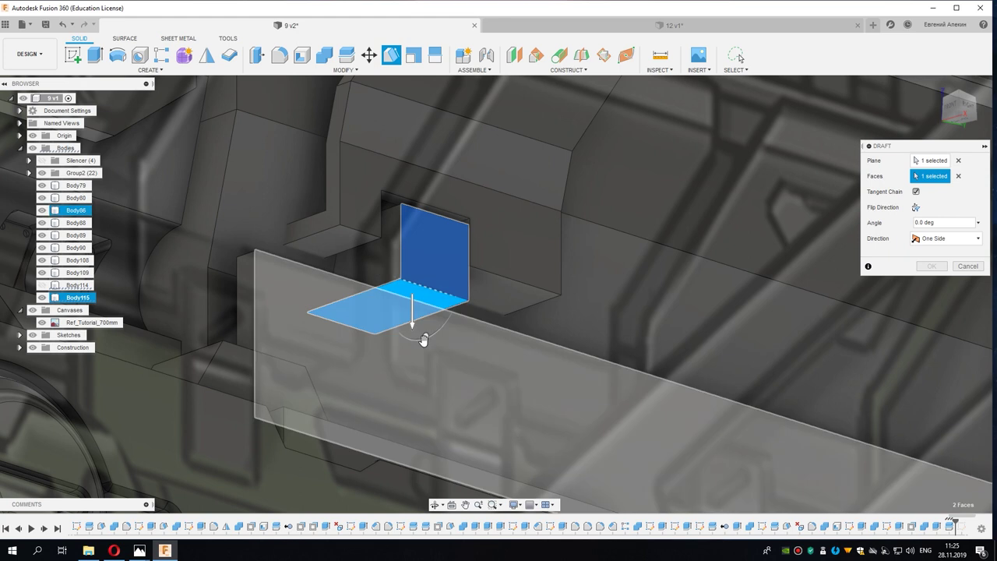
{"action": "left_click_drag", "start_coordinate": [424, 339], "coordinate": [427, 337]}
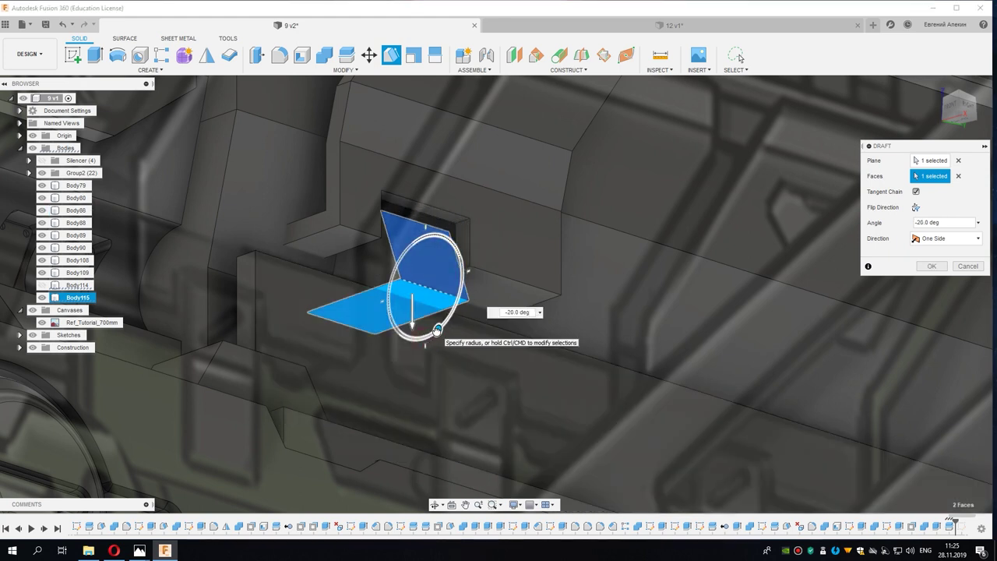
{"action": "left_click", "coordinate": [931, 266]}
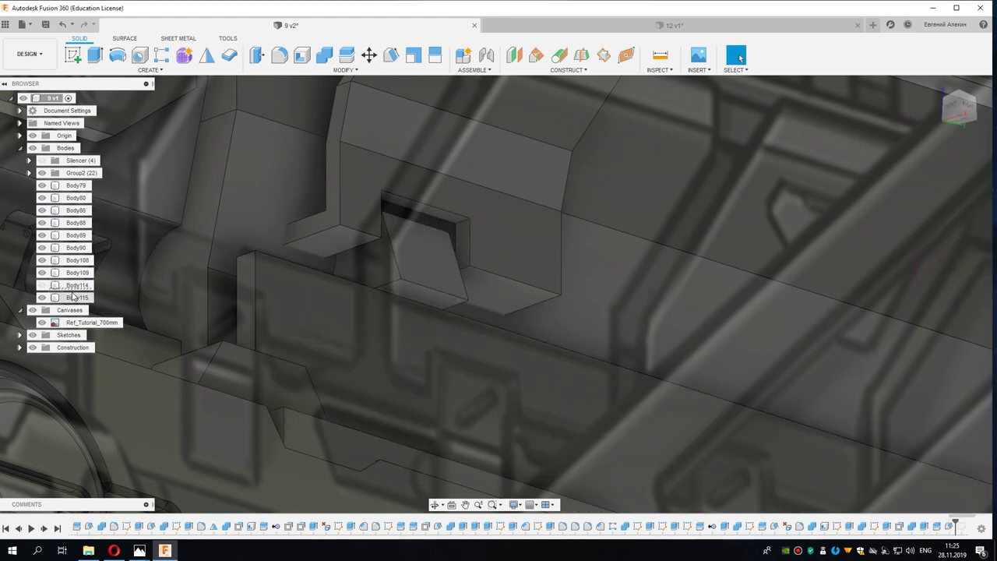
{"action": "left_click", "coordinate": [328, 307]}
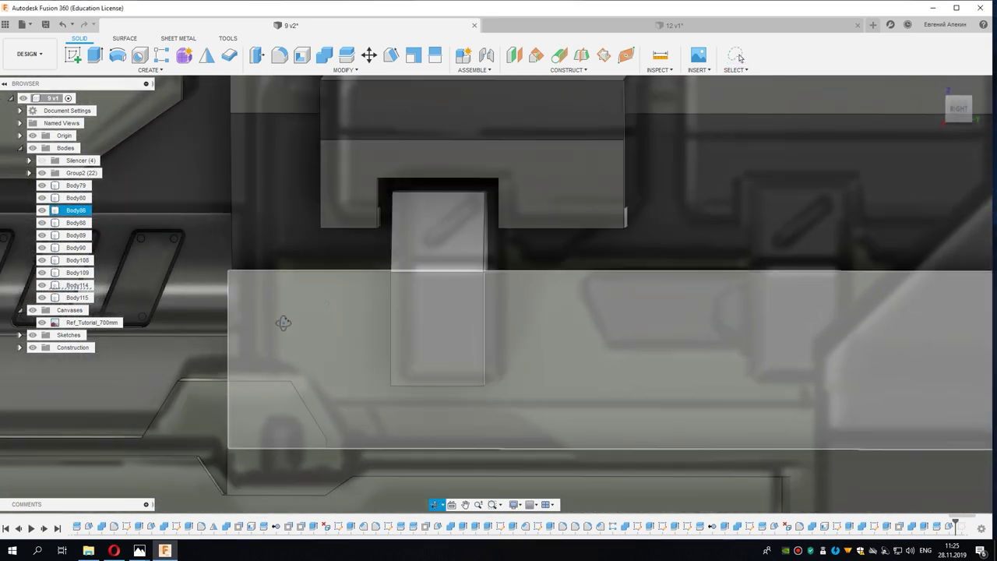
{"action": "left_click", "coordinate": [950, 114]}
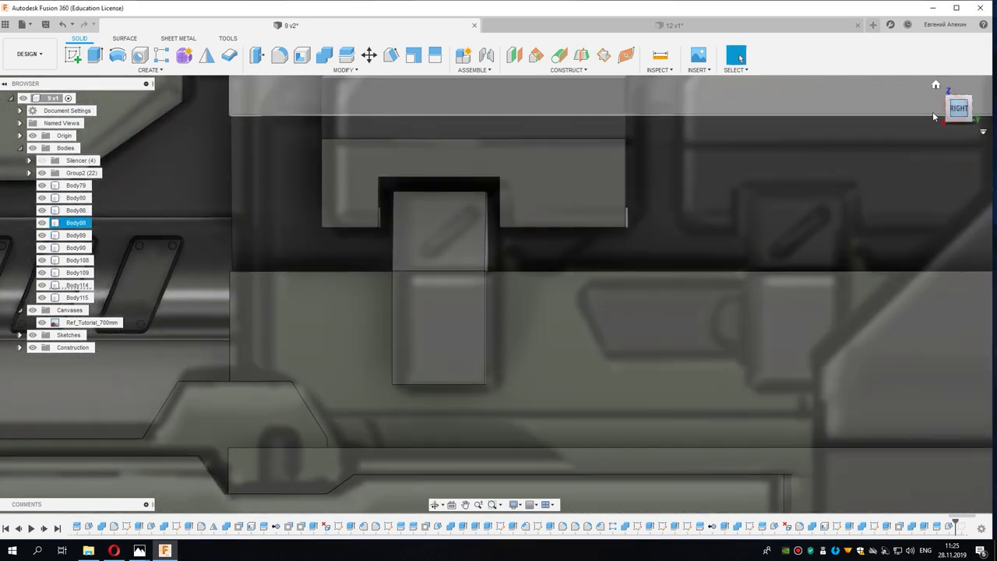
{"action": "middle_click_drag", "start_coordinate": [666, 219], "coordinate": [436, 218]}
{"action": "key", "text": "Escape"}
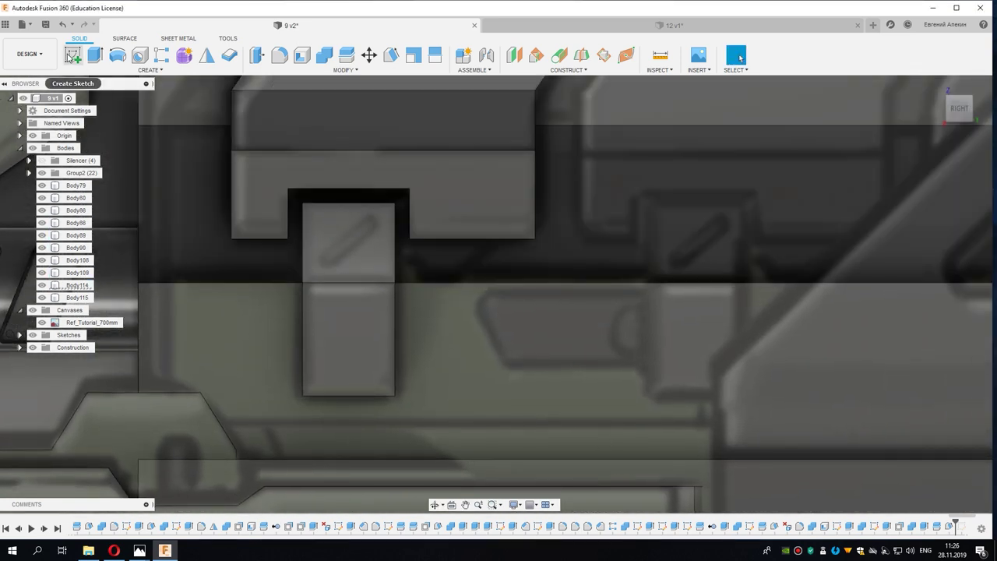
Step: Join the upper and lower block halves into one body with Combine
{"action": "left_click", "coordinate": [325, 58]}
{"action": "left_click", "coordinate": [350, 228]}
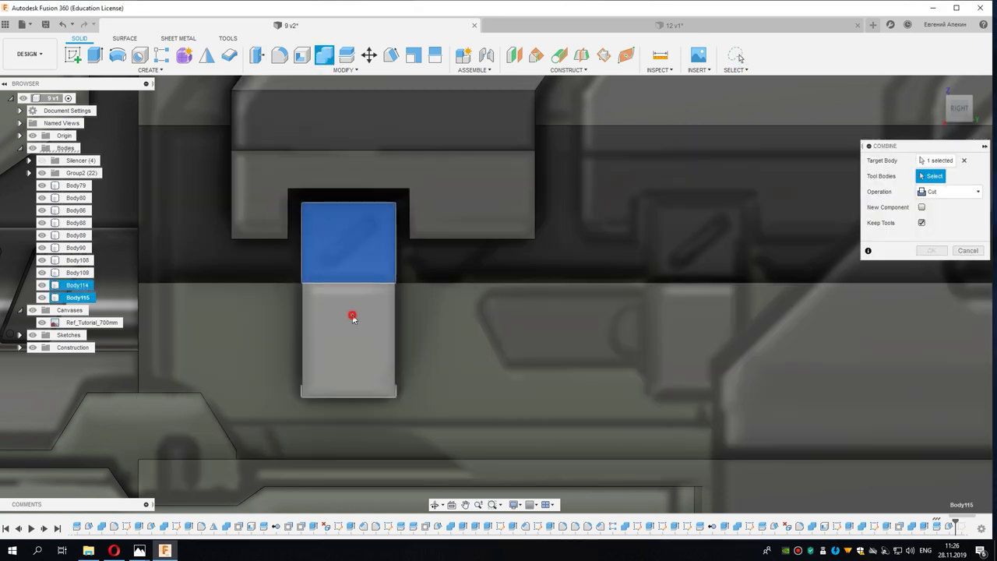
{"action": "left_click", "coordinate": [352, 315]}
{"action": "left_click", "coordinate": [935, 206]}
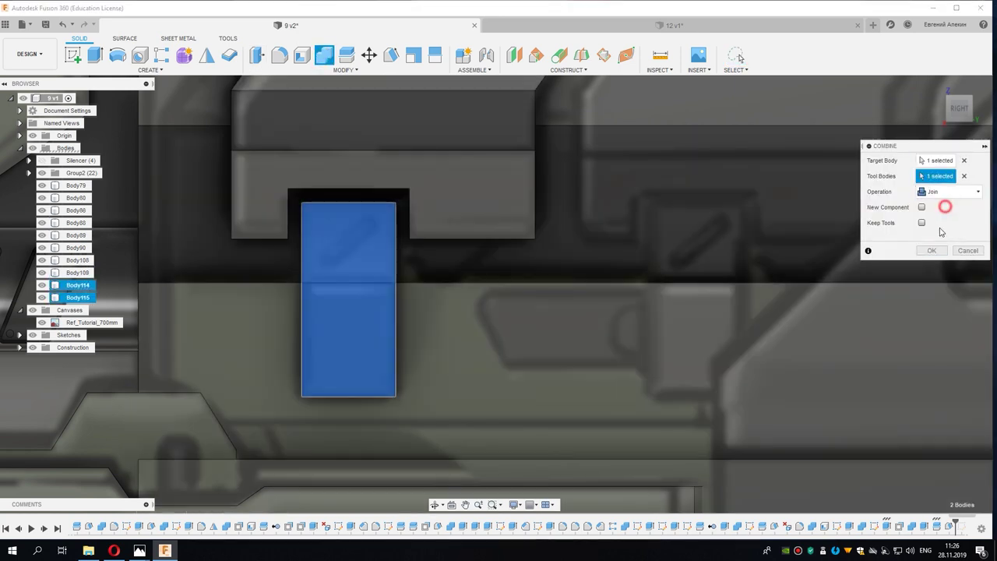
{"action": "left_click", "coordinate": [932, 250]}
{"action": "scroll", "coordinate": [412, 278], "scroll_direction": "down", "scroll_amount": 2}
{"action": "mouse_move", "coordinate": [431, 370]}
{"action": "middle_mouse_down", "text": "shift"}
{"action": "mouse_move", "coordinate": [486, 359]}
{"action": "mouse_move", "coordinate": [384, 288]}
{"action": "middle_mouse_up", "text": "shift"}
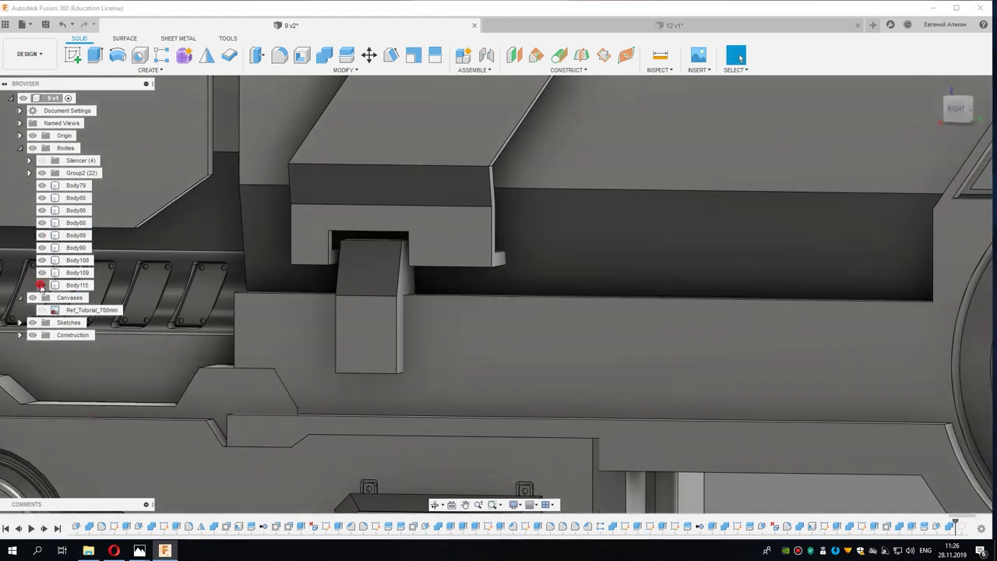
Step: Offset the lever's top and both side faces by -0.5 mm with Press Pull
{"action": "scroll", "coordinate": [384, 269], "scroll_direction": "up", "scroll_amount": 3}
{"action": "scroll", "coordinate": [363, 239], "scroll_direction": "up", "scroll_amount": 3}
{"action": "left_click", "coordinate": [366, 240]}
{"action": "right_click", "coordinate": [366, 239]}
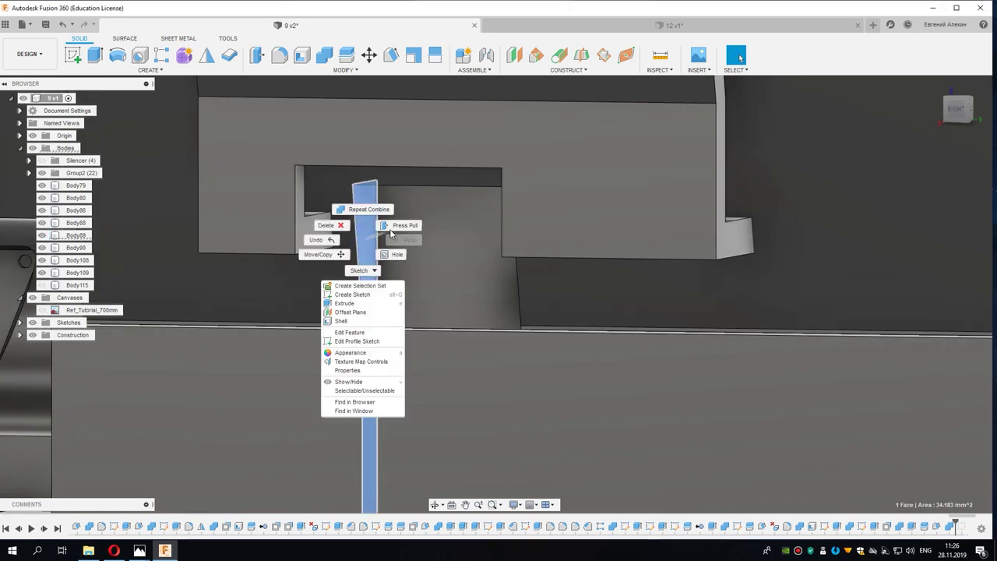
{"action": "left_click", "coordinate": [394, 228]}
{"action": "middle_click_drag", "start_coordinate": [397, 232], "coordinate": [491, 179], "text": "shift"}
{"action": "left_click", "coordinate": [491, 178]}
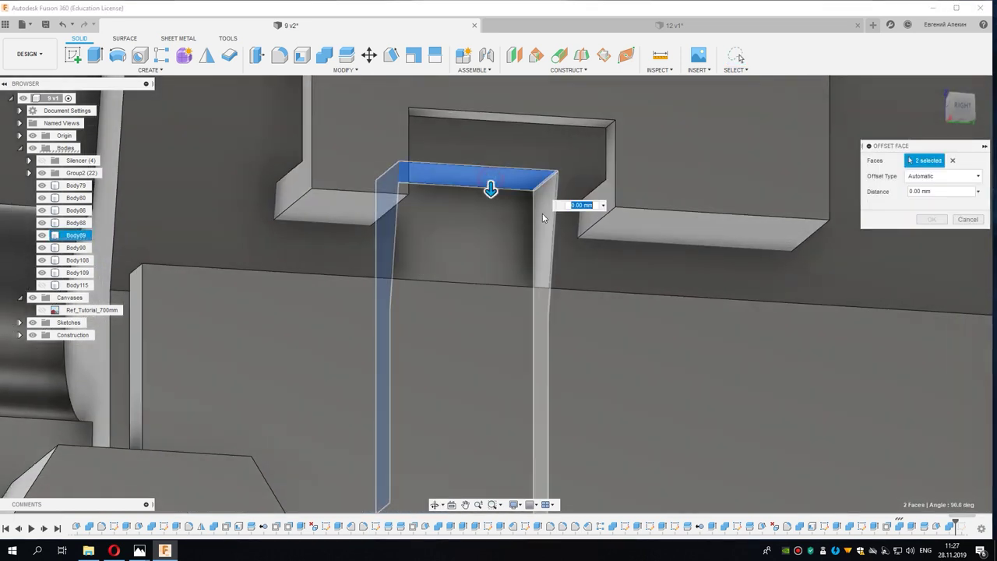
{"action": "left_click", "coordinate": [543, 217]}
{"action": "mouse_move", "coordinate": [543, 217]}
{"action": "middle_mouse_down", "text": "shift"}
{"action": "mouse_move", "coordinate": [482, 341]}
{"action": "mouse_move", "coordinate": [487, 303]}
{"action": "middle_mouse_up", "text": "shift"}
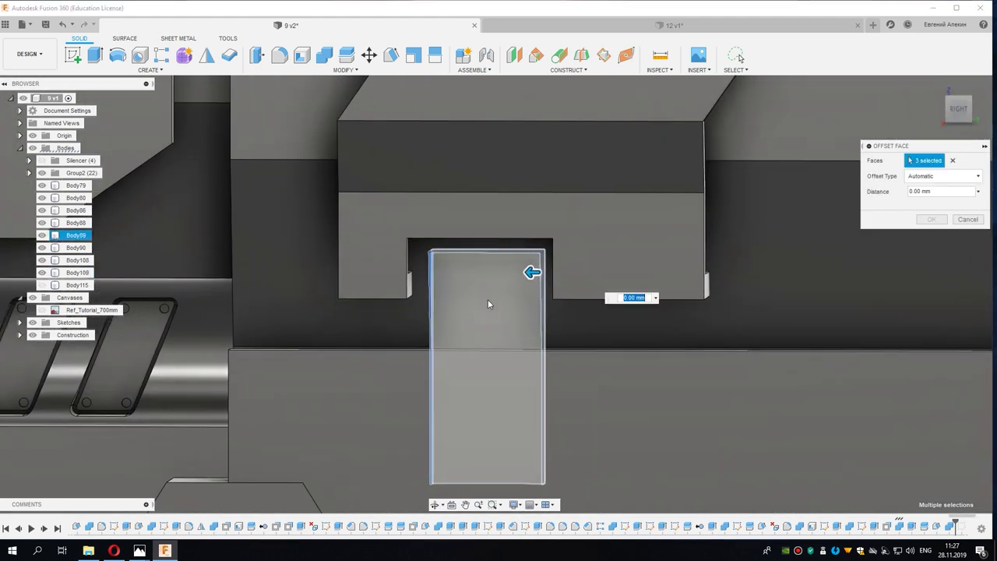
{"action": "type", "text": "0.5"}
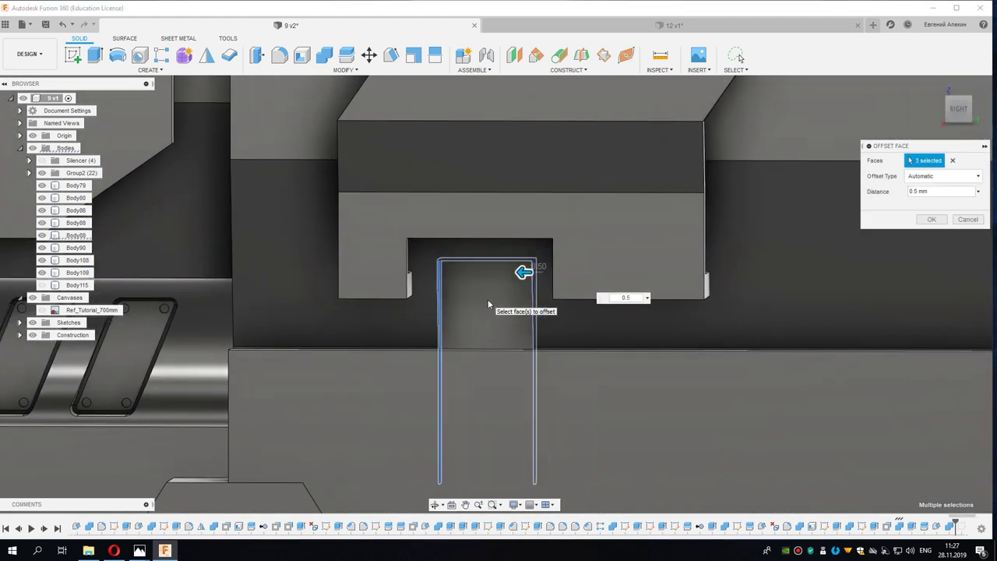
{"action": "type", "text": "-"}
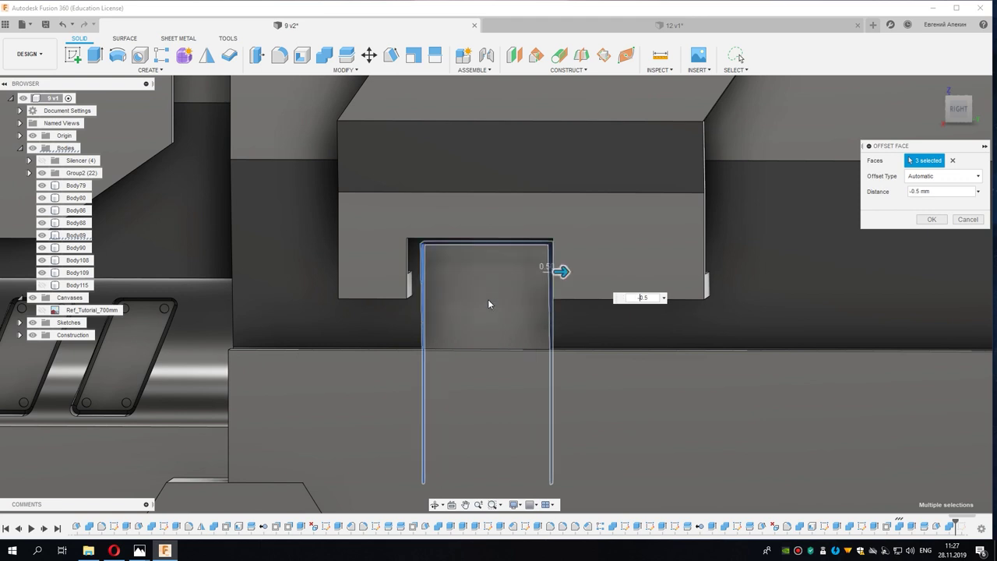
{"action": "left_click", "coordinate": [930, 220]}
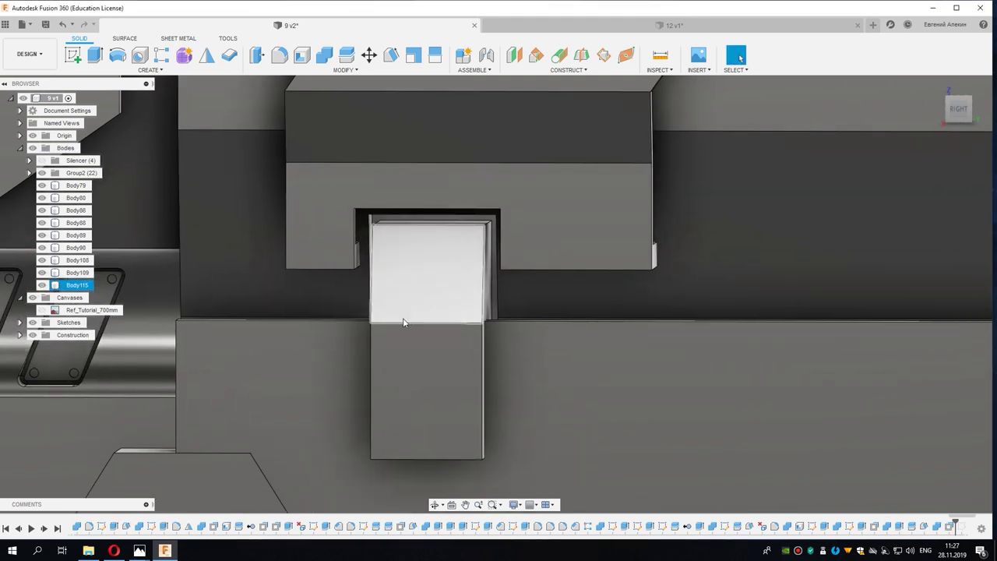
{"action": "middle_click_drag", "start_coordinate": [403, 322], "coordinate": [421, 318], "text": "shift"}
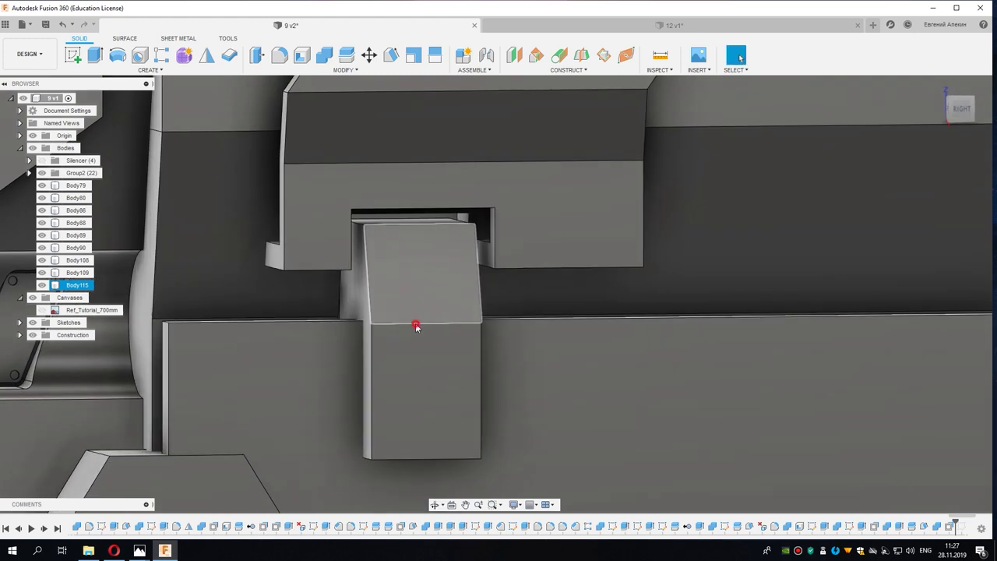
Step: Fillet the lever's edges with a 2 mm chord-length fillet
{"action": "left_click", "coordinate": [414, 322]}
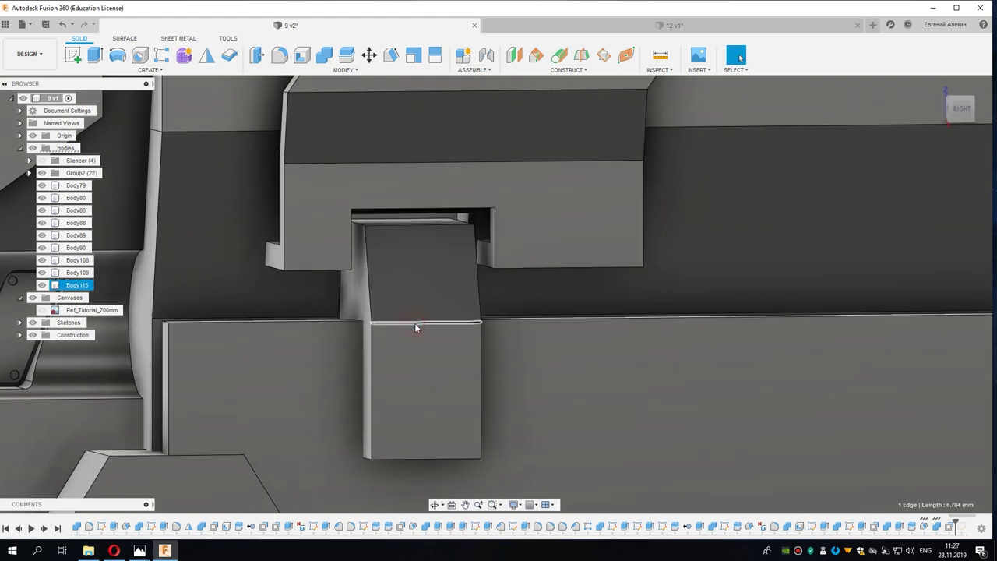
{"action": "key", "text": "f"}
{"action": "scroll", "coordinate": [414, 322], "scroll_direction": "up", "scroll_amount": 2}
{"action": "scroll", "coordinate": [418, 322], "scroll_direction": "up", "scroll_amount": 2}
{"action": "type", "text": "22.5"}
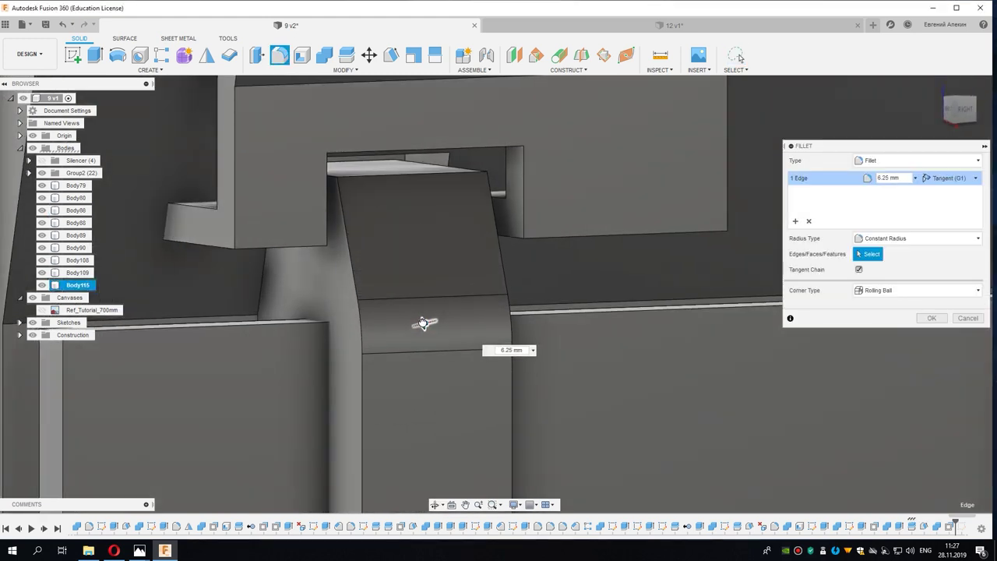
{"action": "middle_click_drag", "start_coordinate": [425, 322], "coordinate": [397, 206], "text": "shift"}
{"action": "left_click", "coordinate": [389, 203]}
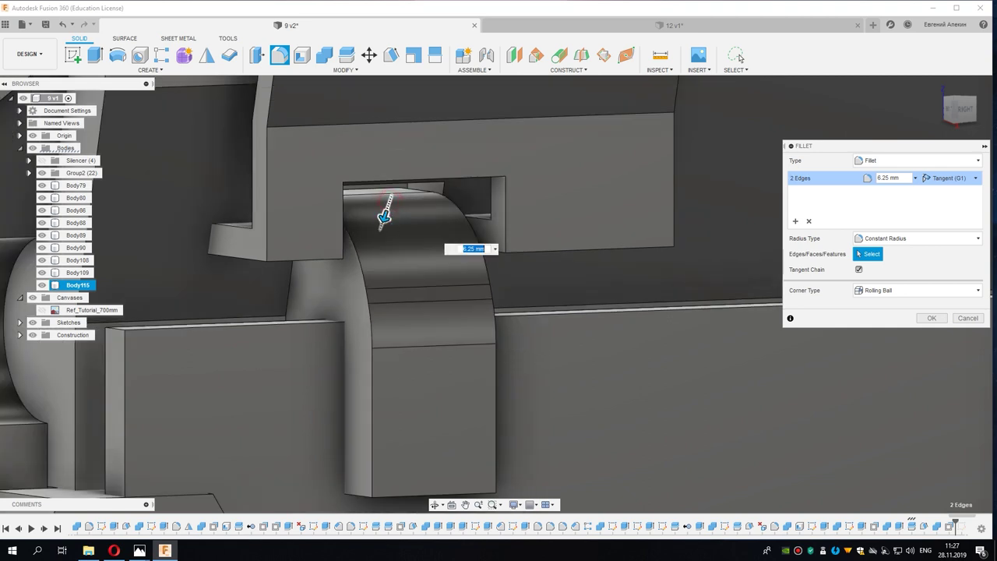
{"action": "left_click", "coordinate": [895, 266]}
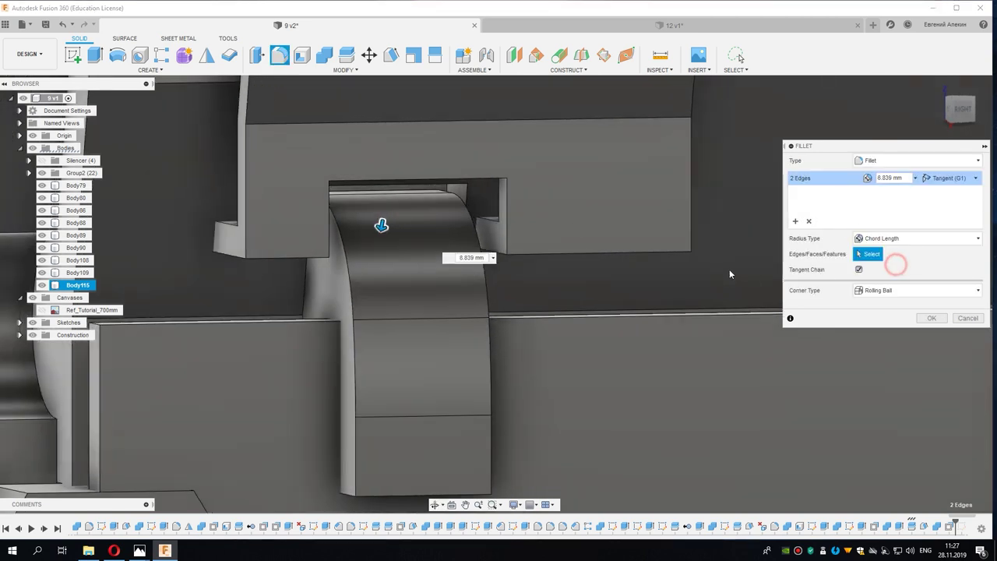
{"action": "mouse_move", "coordinate": [669, 272]}
{"action": "middle_mouse_down", "text": "shift"}
{"action": "mouse_move", "coordinate": [448, 323]}
{"action": "mouse_move", "coordinate": [373, 294]}
{"action": "mouse_move", "coordinate": [404, 278]}
{"action": "middle_mouse_up", "text": "shift"}
{"action": "type", "text": "2"}
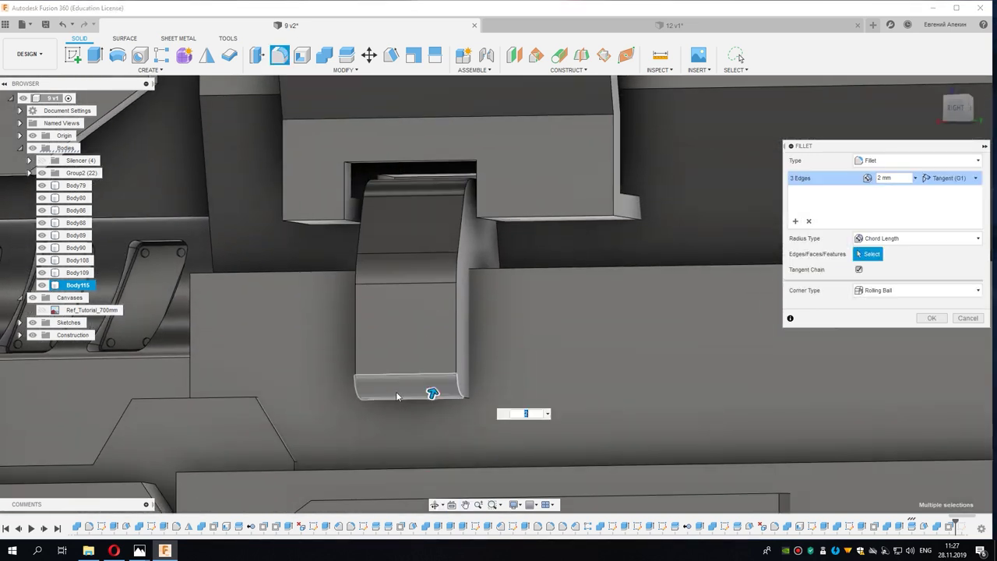
{"action": "mouse_move", "coordinate": [397, 397]}
{"action": "middle_mouse_down", "text": "shift"}
{"action": "mouse_move", "coordinate": [436, 394]}
{"action": "mouse_move", "coordinate": [419, 392]}
{"action": "middle_mouse_up", "text": "shift"}
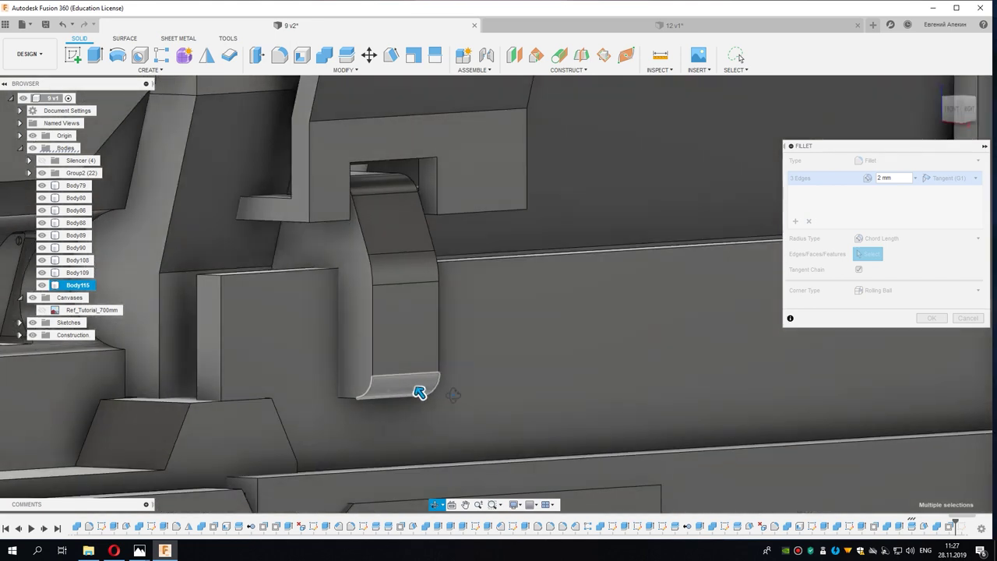
{"action": "scroll", "coordinate": [473, 385], "scroll_direction": "down", "scroll_amount": 3}
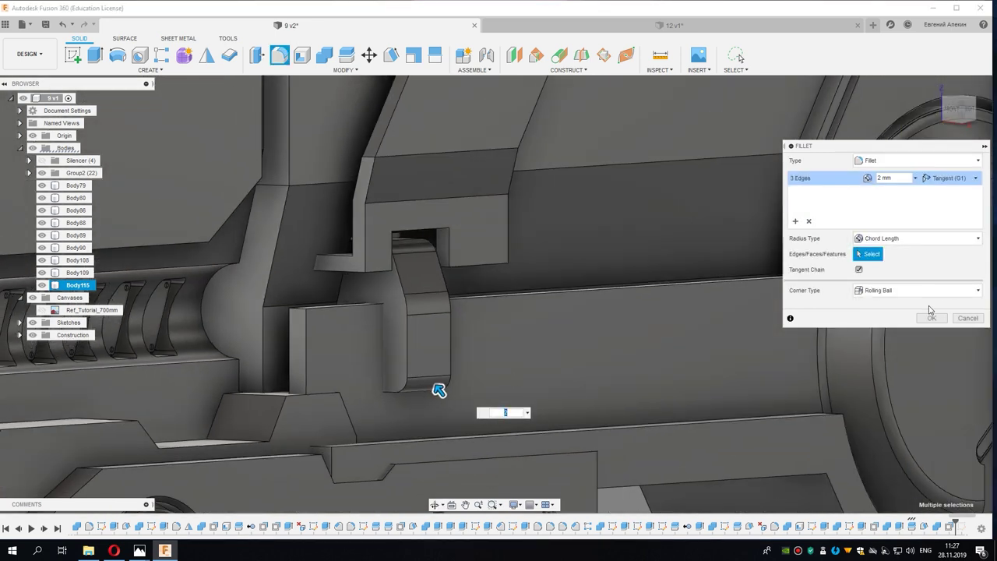
{"action": "middle_click_drag", "start_coordinate": [748, 325], "coordinate": [736, 334]}
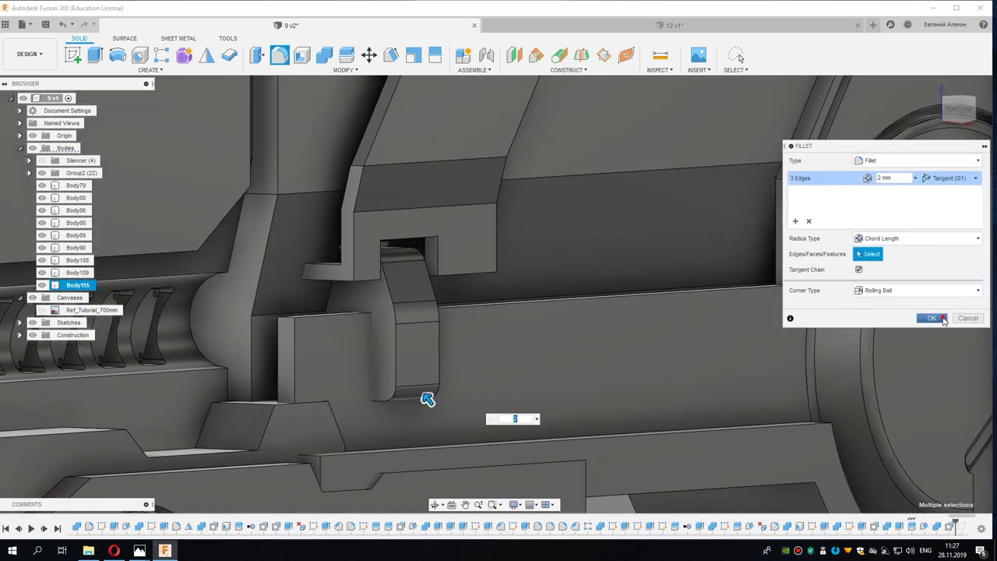
{"action": "left_click", "coordinate": [931, 317]}
Step: Set up a 0.25 mm chamfer on the selected lever edges
{"action": "scroll", "coordinate": [386, 340], "scroll_direction": "up", "scroll_amount": 2}
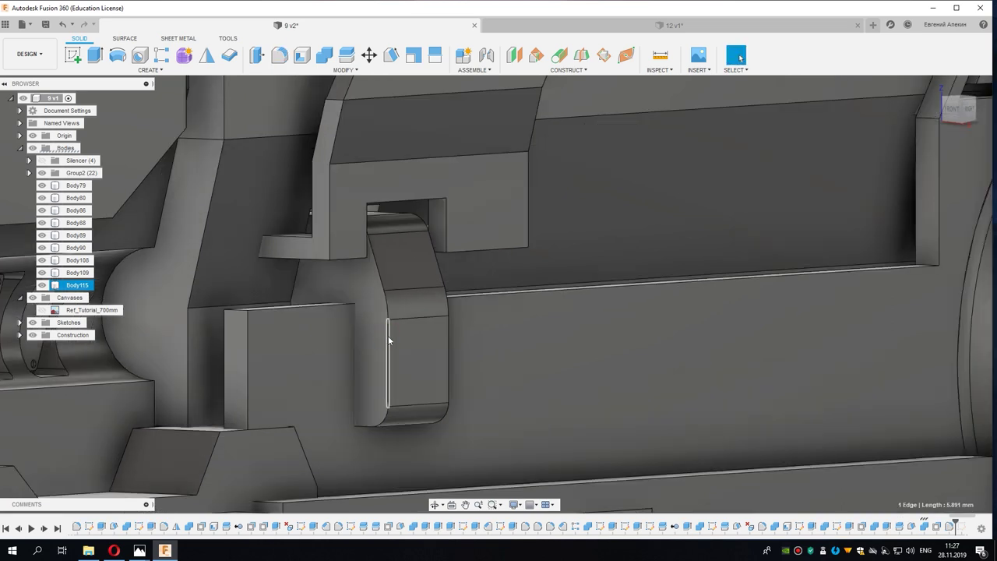
{"action": "key", "text": "c"}
{"action": "mouse_move", "coordinate": [470, 304]}
{"action": "middle_mouse_down"}
{"action": "mouse_move", "coordinate": [459, 336]}
{"action": "mouse_move", "coordinate": [396, 350]}
{"action": "middle_mouse_up"}
{"action": "type", "text": "0.25"}
{"action": "key", "text": "Return"}
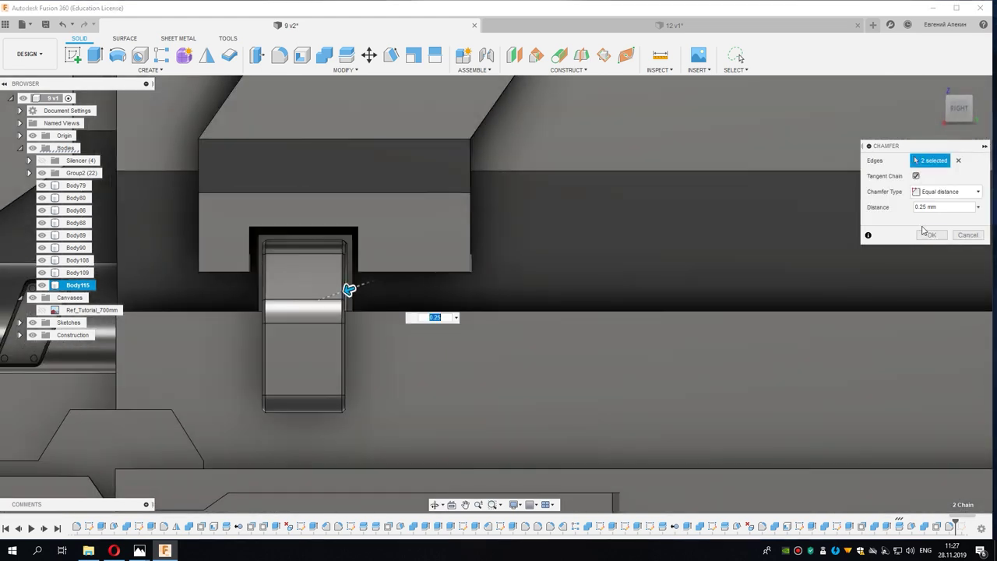
Step: Apply the 0.25 mm chamfer and sketch a diagonal center-point slot on the lever's front face
{"action": "left_click", "coordinate": [928, 235]}
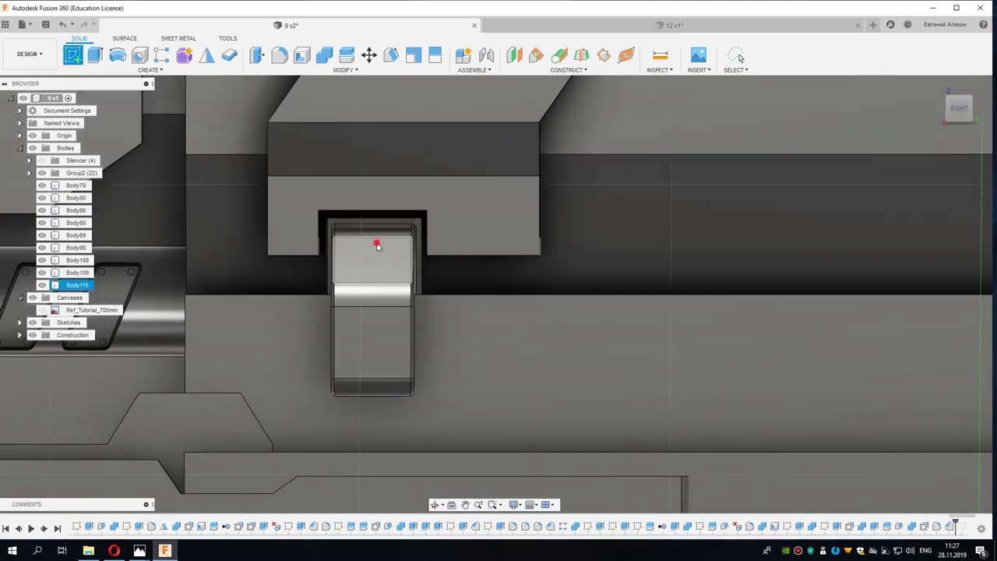
{"action": "left_click", "coordinate": [379, 244]}
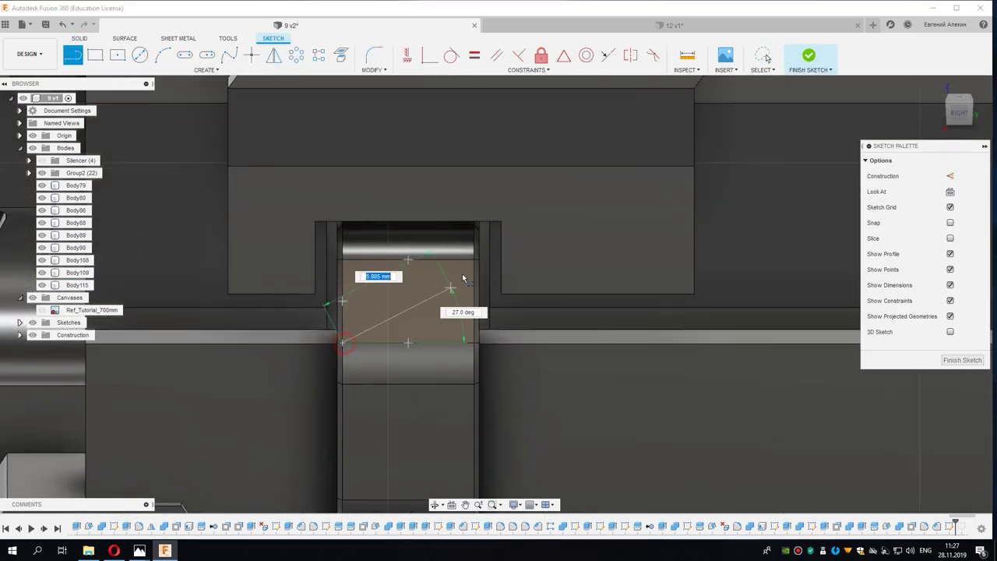
{"action": "scroll", "coordinate": [423, 298], "scroll_direction": "up", "scroll_amount": 2}
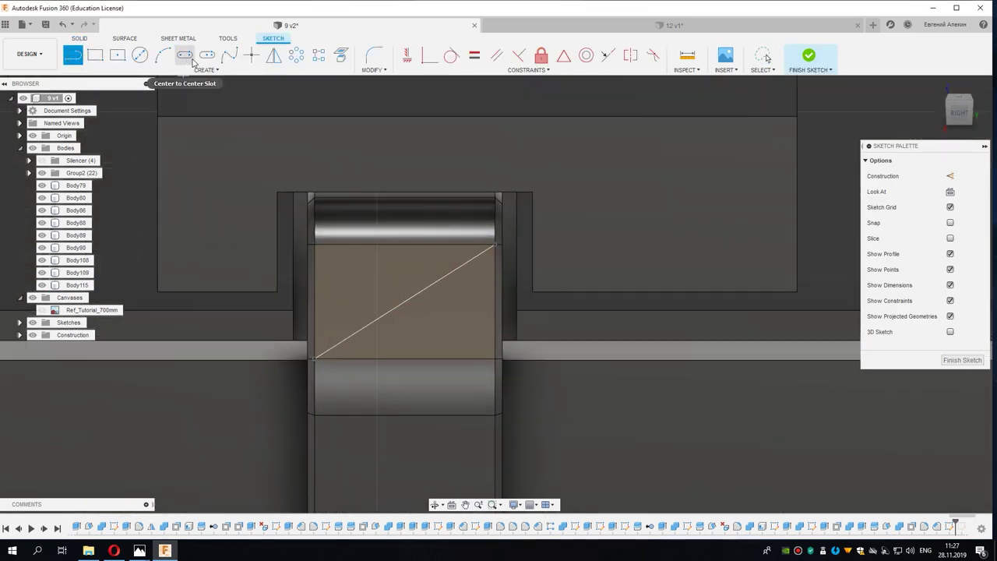
{"action": "left_click", "coordinate": [208, 58]}
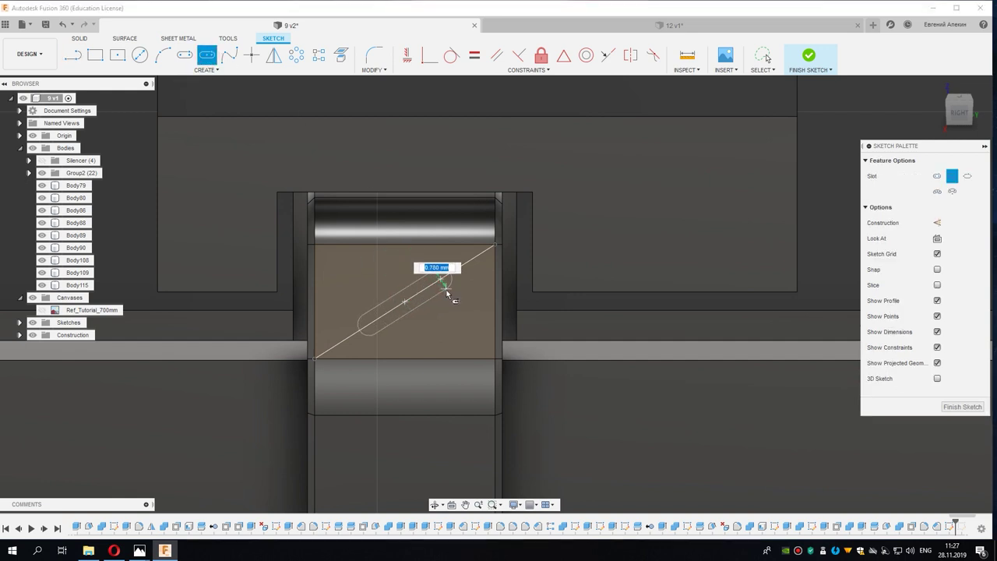
{"action": "left_click", "coordinate": [446, 292]}
{"action": "right_click", "coordinate": [478, 282]}
{"action": "left_click", "coordinate": [450, 318]}
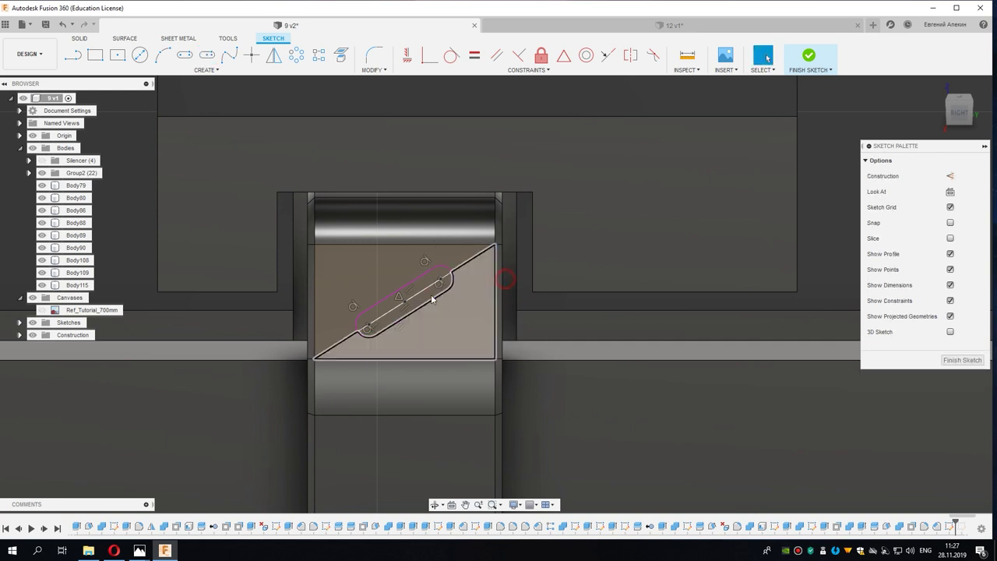
Step: Extrude the slot profile as a cut about 0.9 mm deep into the lever
{"action": "scroll", "coordinate": [421, 300], "scroll_direction": "up", "scroll_amount": 2}
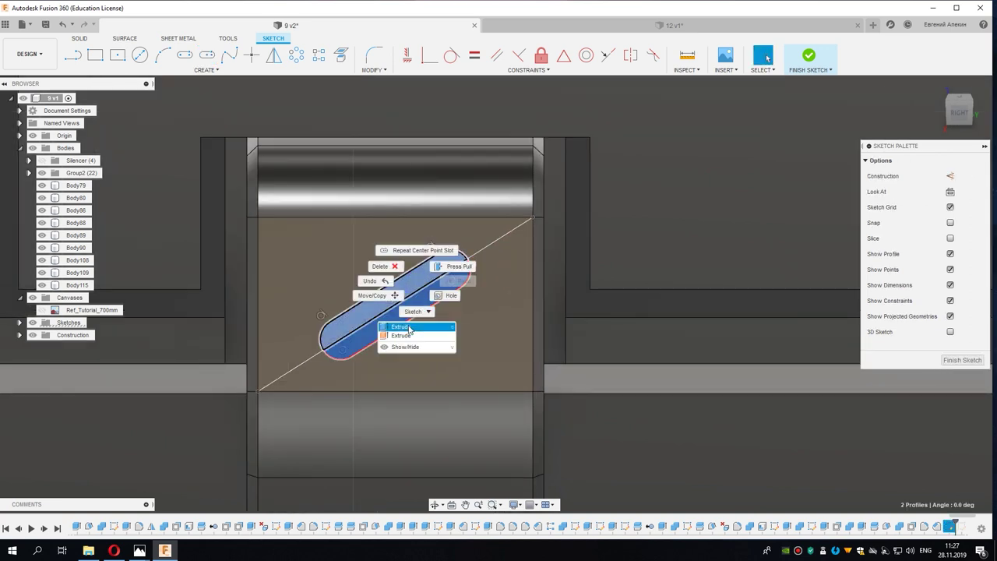
{"action": "left_click", "coordinate": [409, 328]}
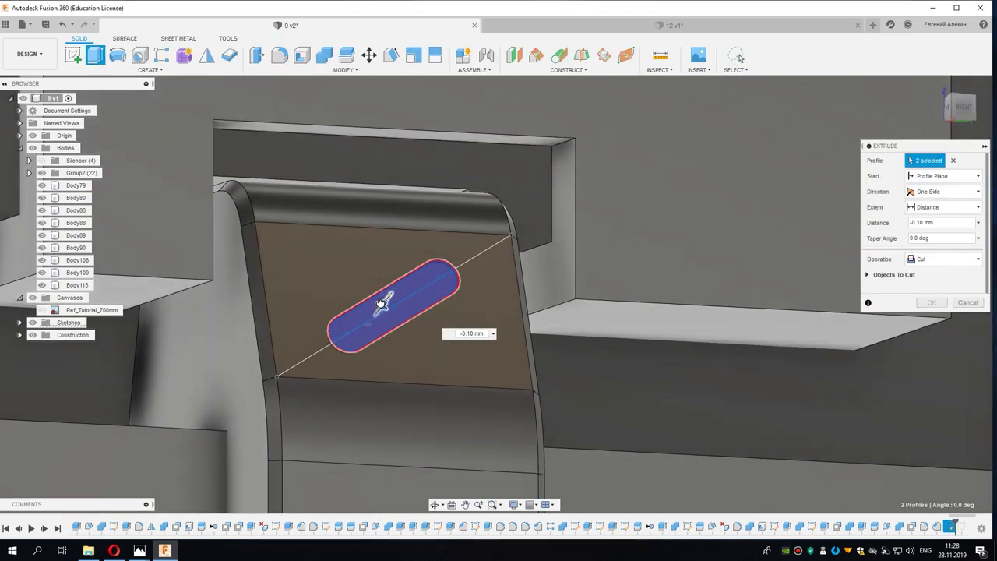
{"action": "left_click", "coordinate": [931, 302]}
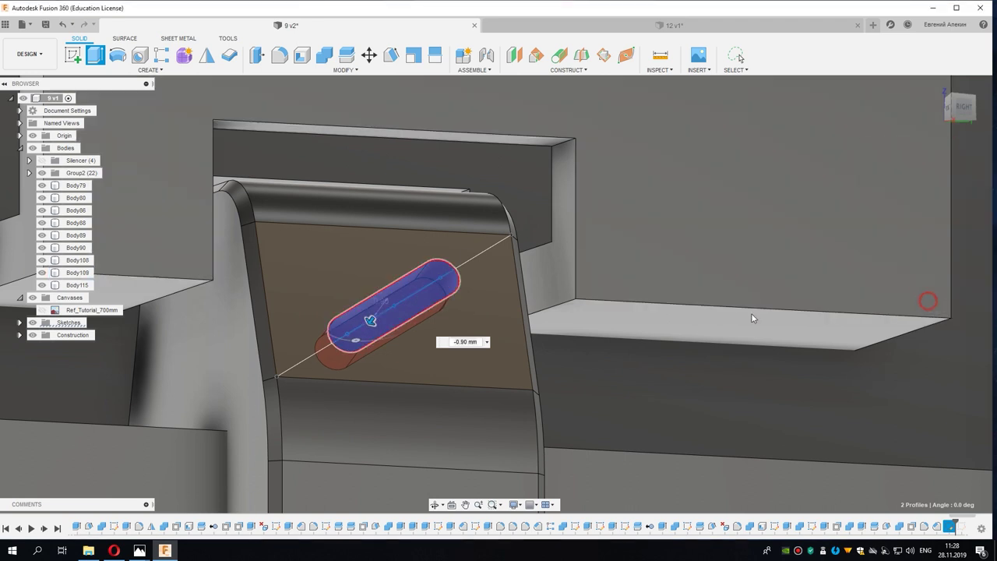
{"action": "scroll", "coordinate": [379, 323], "scroll_direction": "down", "scroll_amount": 5}
{"action": "scroll", "coordinate": [380, 326], "scroll_direction": "up", "scroll_amount": 3}
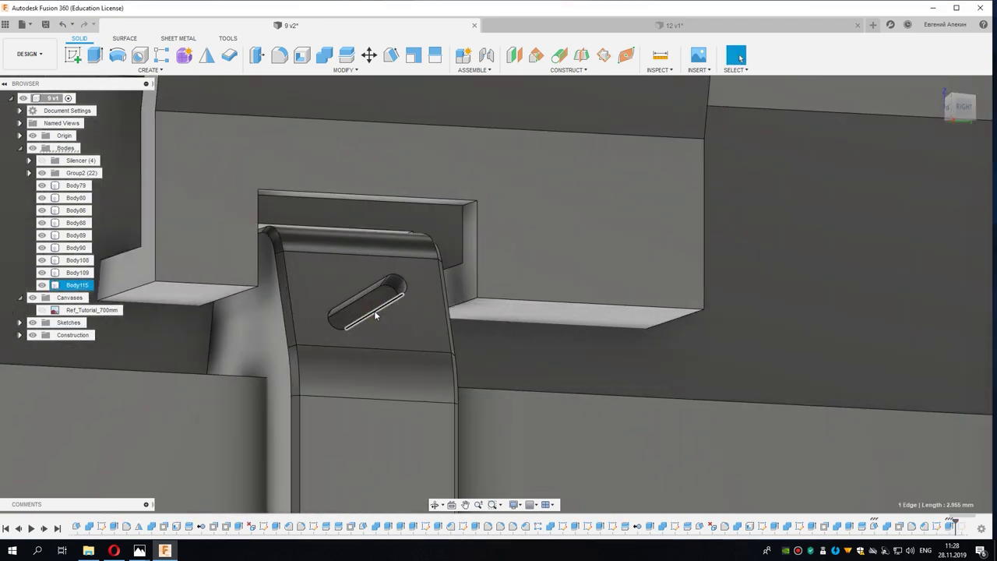
Step: Chamfer the slot's rim edge after adjusting the chamfer distance value
{"action": "key", "text": "c"}
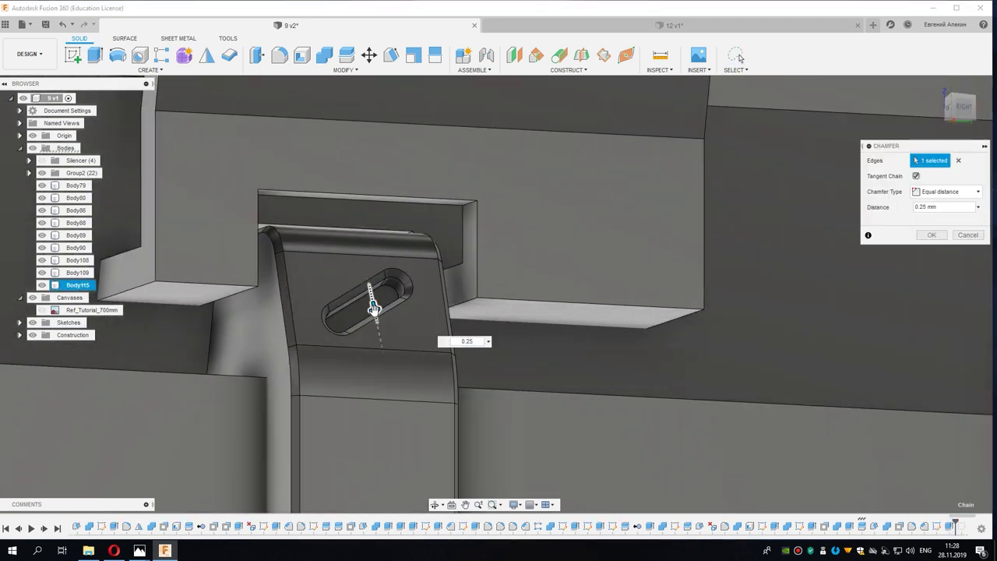
{"action": "key", "text": "BackSpace"}
{"action": "type", "text": "2"}
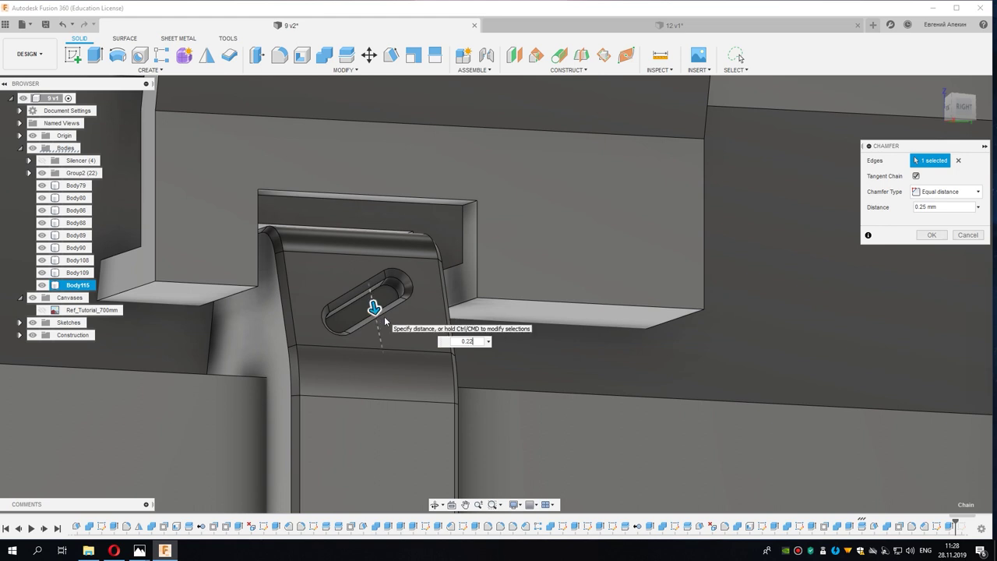
{"action": "key", "text": "BackSpace"}
{"action": "key", "text": "BackSpace"}
{"action": "key", "text": "BackSpace"}
{"action": "type", "text": "1"}
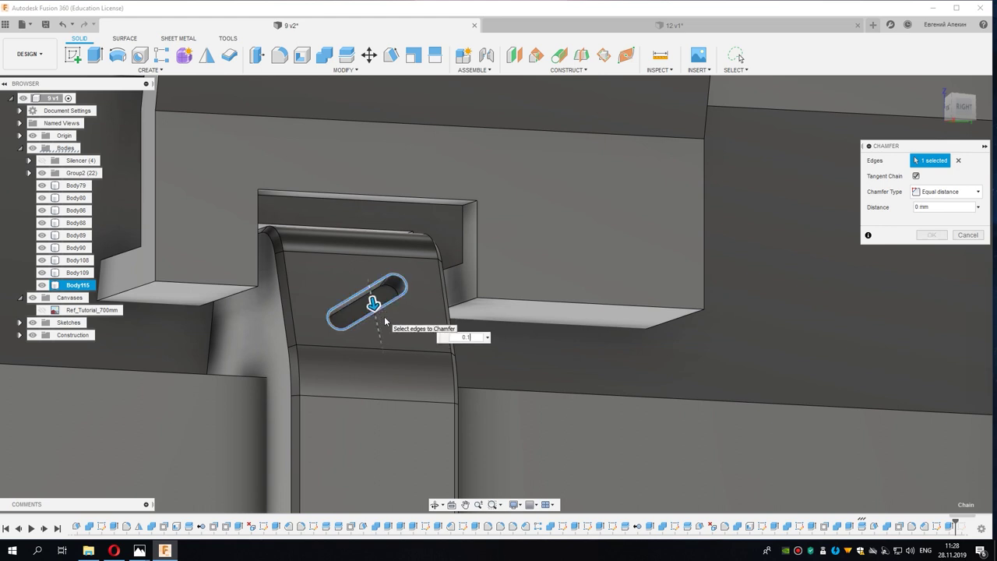
{"action": "left_click", "coordinate": [930, 238]}
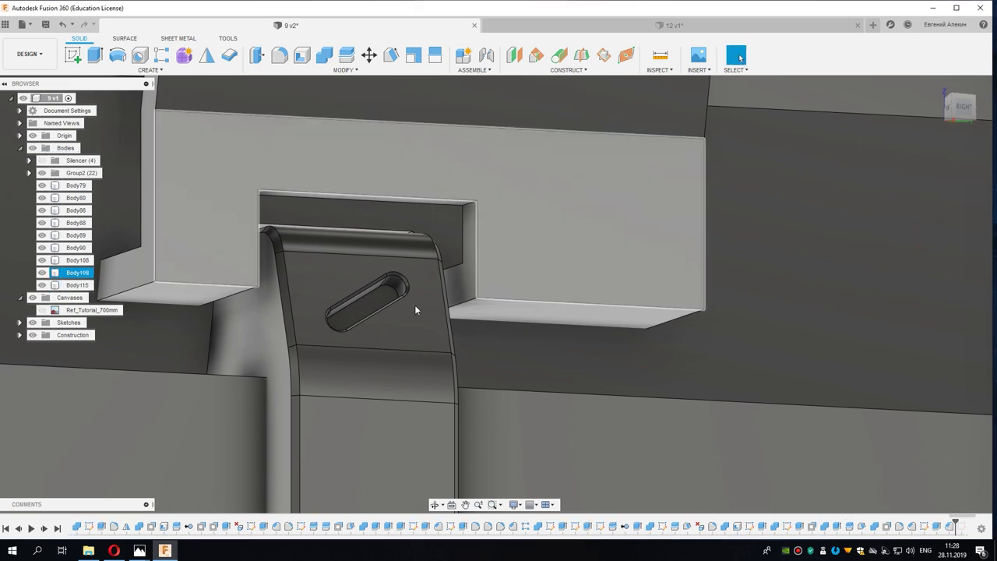
Step: Start a fillet on a corner edge of the opening around the lever
{"action": "scroll", "coordinate": [414, 305], "scroll_direction": "down", "scroll_amount": 3}
{"action": "mouse_move", "coordinate": [414, 305]}
{"action": "middle_mouse_down", "text": "shift"}
{"action": "mouse_move", "coordinate": [398, 347]}
{"action": "mouse_move", "coordinate": [329, 256]}
{"action": "middle_mouse_up", "text": "shift"}
{"action": "scroll", "coordinate": [398, 346], "scroll_direction": "up", "scroll_amount": 3}
{"action": "scroll", "coordinate": [329, 255], "scroll_direction": "up", "scroll_amount": 3}
{"action": "left_click", "coordinate": [331, 252]}
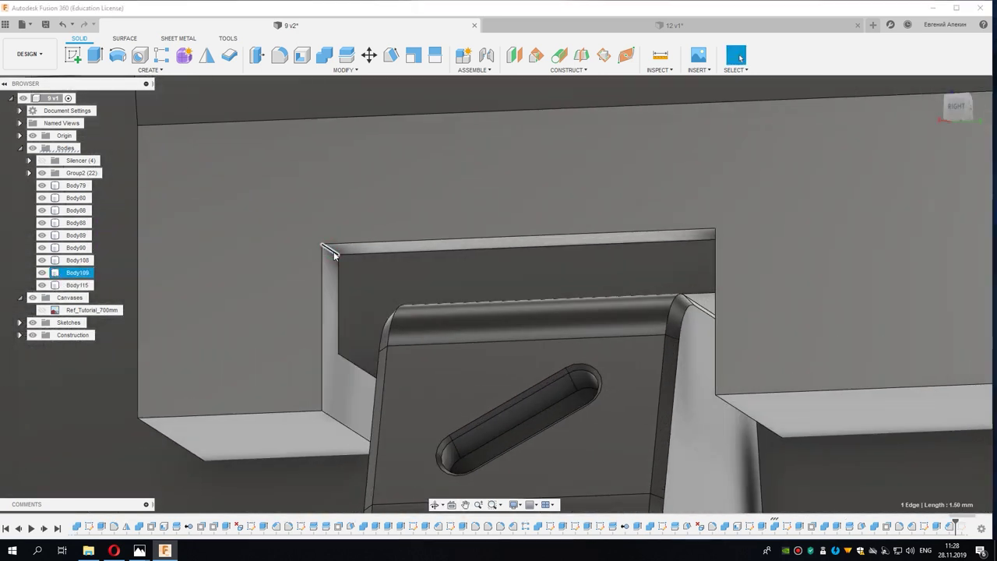
{"action": "key", "text": "f"}
Step: Add the opening's other corner edges to the 1.273 mm fillet preview
{"action": "mouse_move", "coordinate": [340, 271]}
{"action": "middle_mouse_down", "text": "shift"}
{"action": "mouse_move", "coordinate": [684, 272]}
{"action": "mouse_move", "coordinate": [676, 250]}
{"action": "mouse_move", "coordinate": [552, 285]}
{"action": "mouse_move", "coordinate": [682, 269]}
{"action": "middle_mouse_up", "text": "shift"}
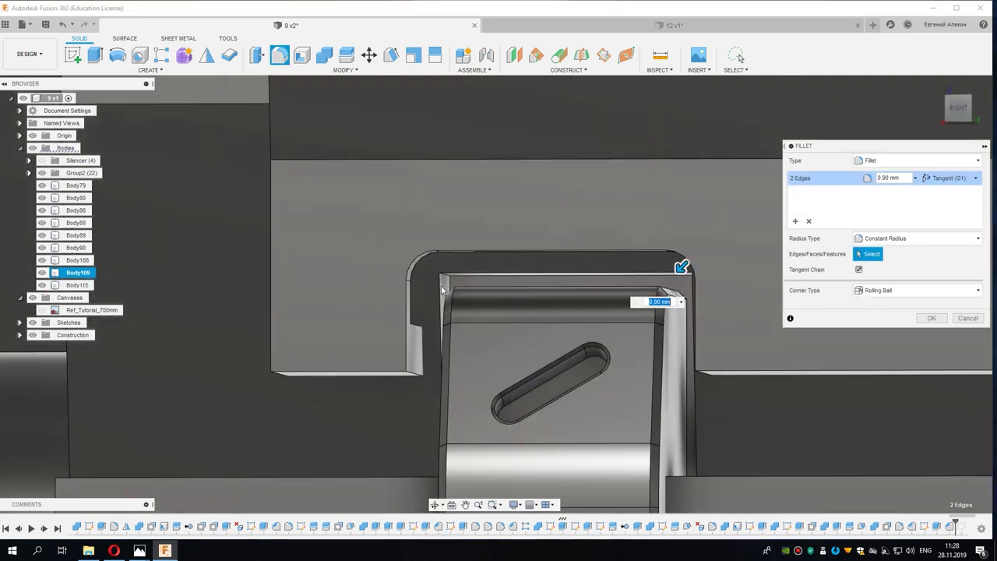
{"action": "scroll", "coordinate": [452, 264], "scroll_direction": "up", "scroll_amount": 5}
{"action": "scroll", "coordinate": [442, 276], "scroll_direction": "down", "scroll_amount": 3}
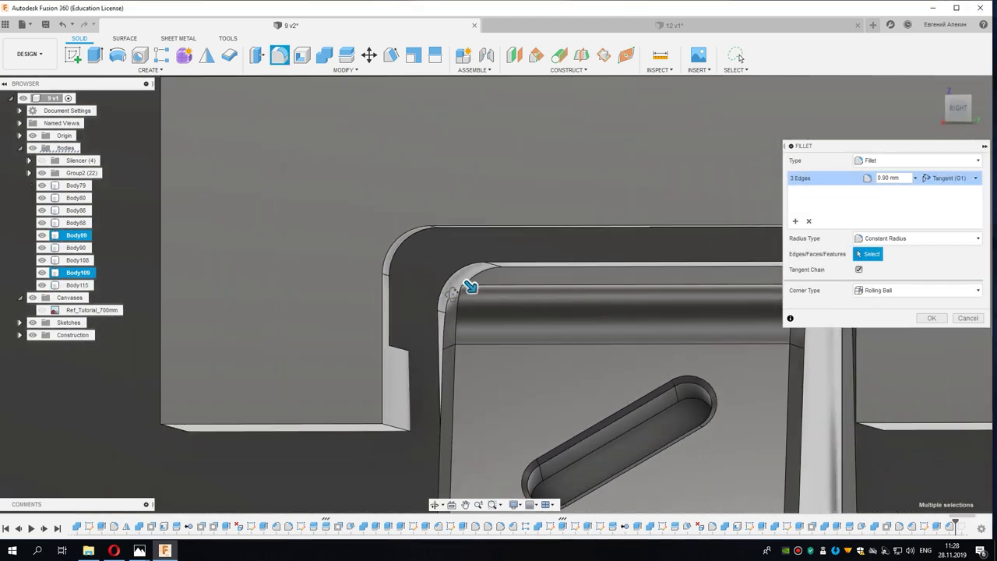
{"action": "middle_click_drag", "start_coordinate": [593, 323], "coordinate": [522, 326]}
{"action": "scroll", "coordinate": [561, 292], "scroll_direction": "up", "scroll_amount": 3}
{"action": "left_click", "coordinate": [561, 292]}
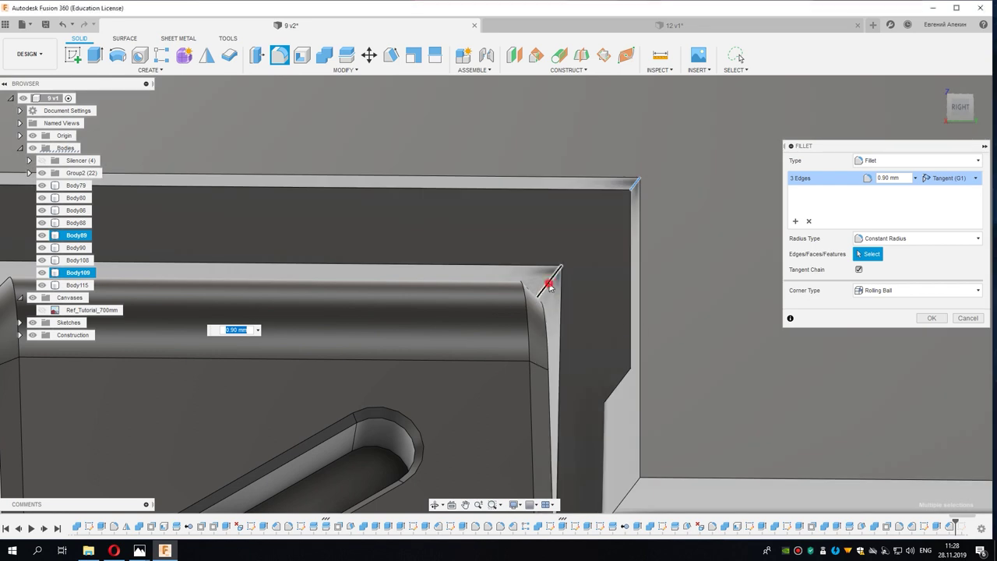
{"action": "middle_click_drag", "start_coordinate": [553, 277], "coordinate": [523, 320], "text": "shift"}
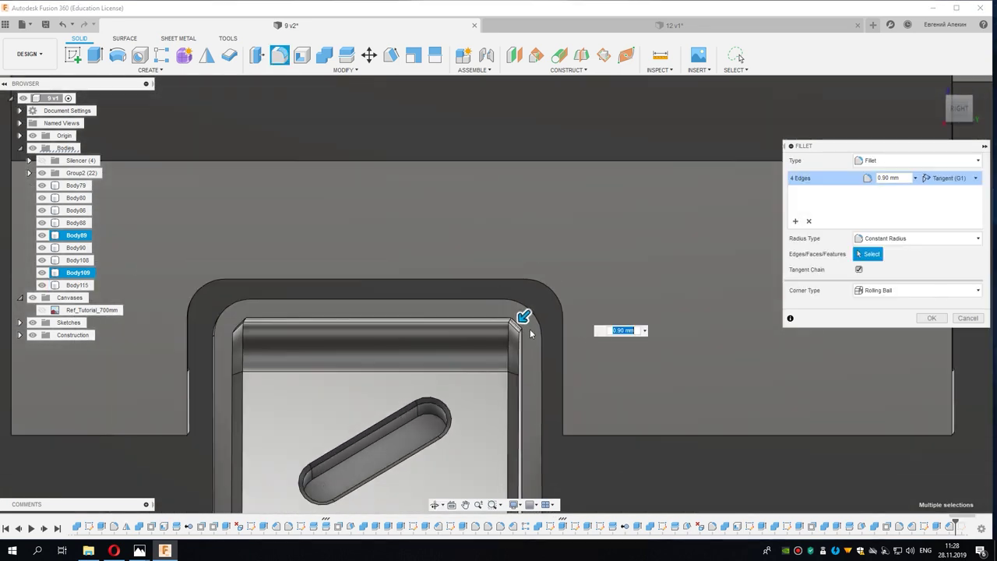
{"action": "middle_click_drag", "start_coordinate": [686, 325], "coordinate": [678, 318]}
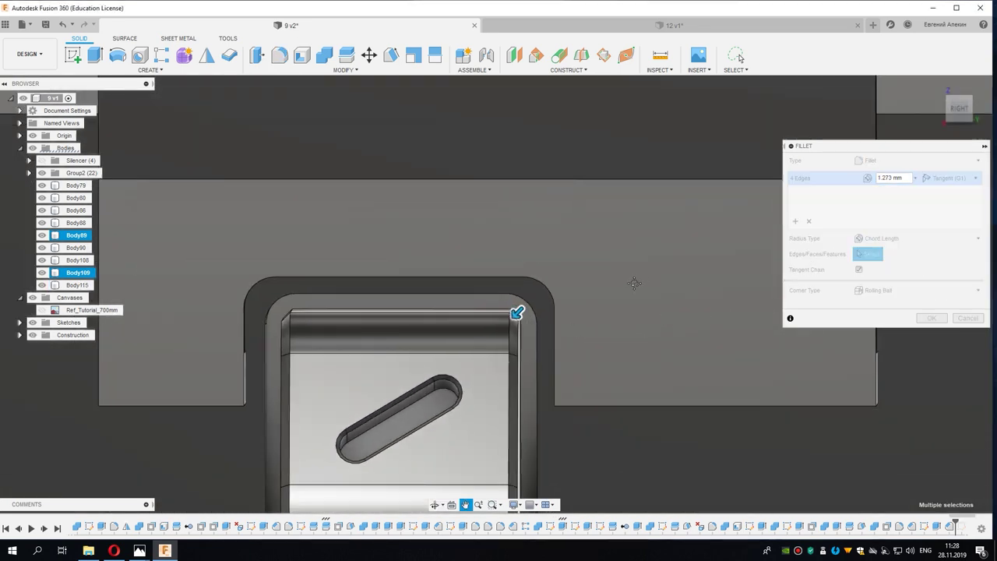
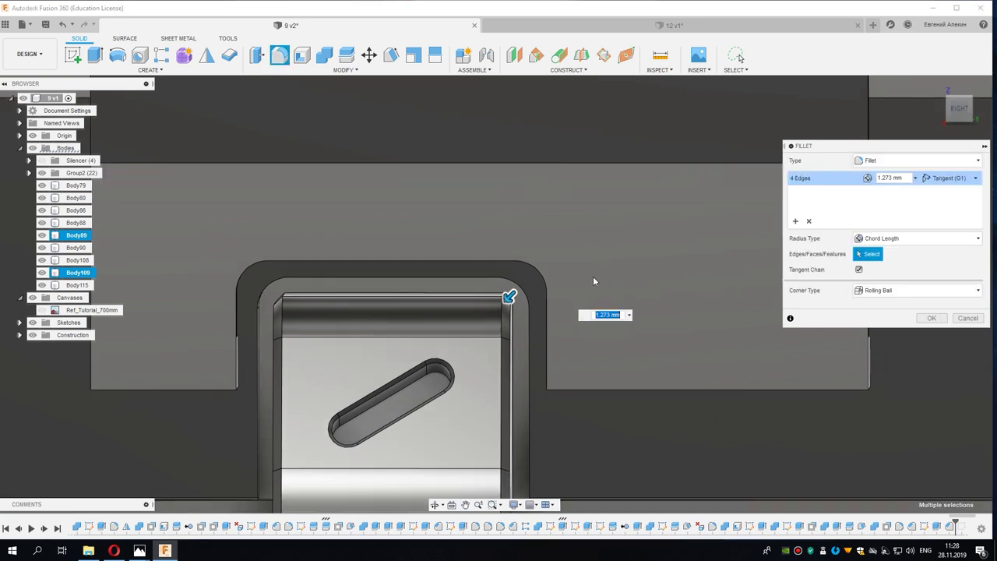
Step: Apply the 1.273 mm fillet to the four latch-opening edges
{"action": "scroll", "coordinate": [594, 283], "scroll_direction": "down", "scroll_amount": 3}
{"action": "scroll", "coordinate": [588, 296], "scroll_direction": "down", "scroll_amount": 3}
{"action": "scroll", "coordinate": [581, 308], "scroll_direction": "down", "scroll_amount": 3}
{"action": "mouse_move", "coordinate": [598, 313]}
{"action": "middle_mouse_down", "text": "shift"}
{"action": "mouse_move", "coordinate": [569, 342]}
{"action": "mouse_move", "coordinate": [870, 349]}
{"action": "middle_mouse_up", "text": "shift"}
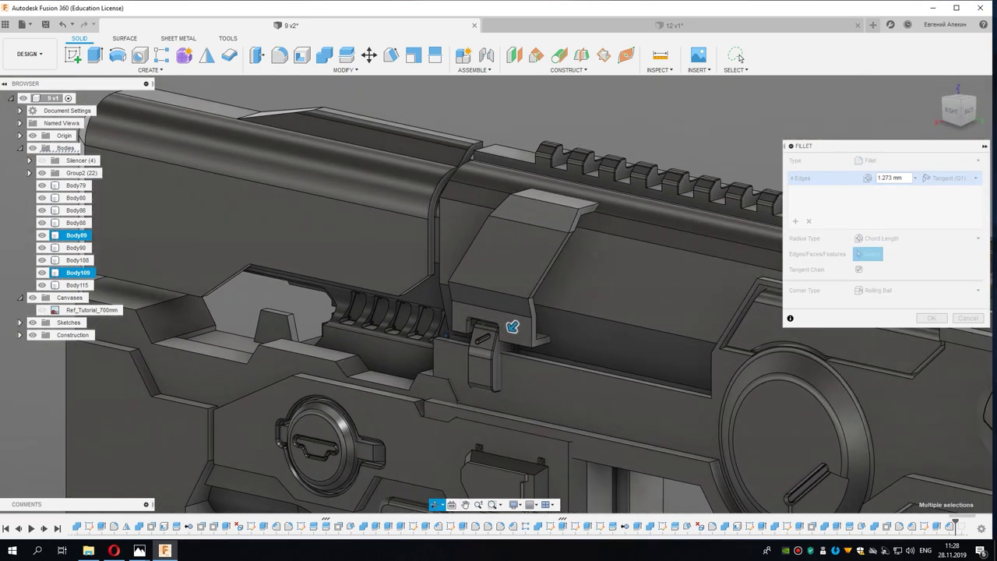
{"action": "left_click", "coordinate": [929, 321]}
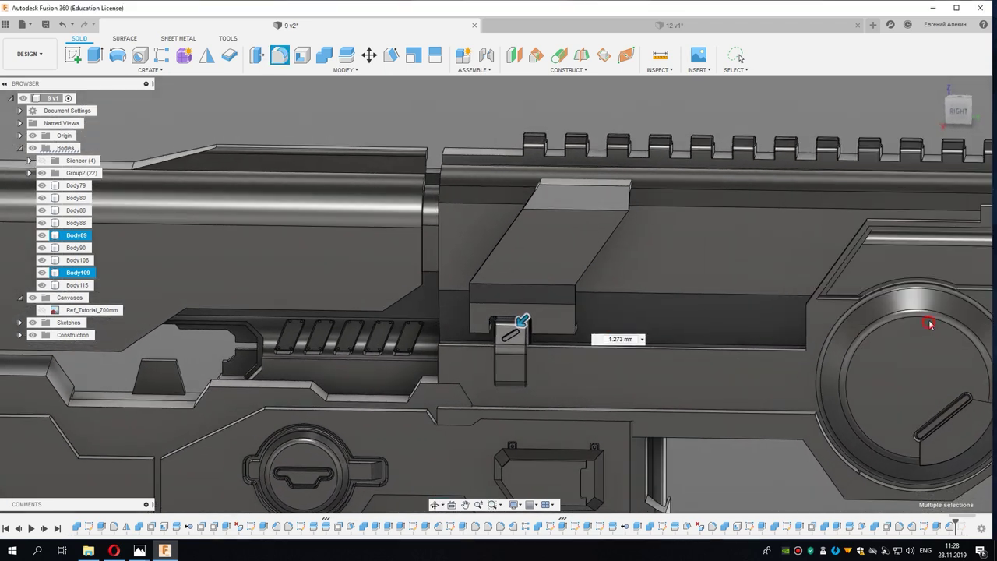
Step: Switch to the right view and orbit to a three-quarter view of the bracket area
{"action": "left_click", "coordinate": [960, 114]}
{"action": "middle_click_drag", "start_coordinate": [531, 394], "coordinate": [425, 383]}
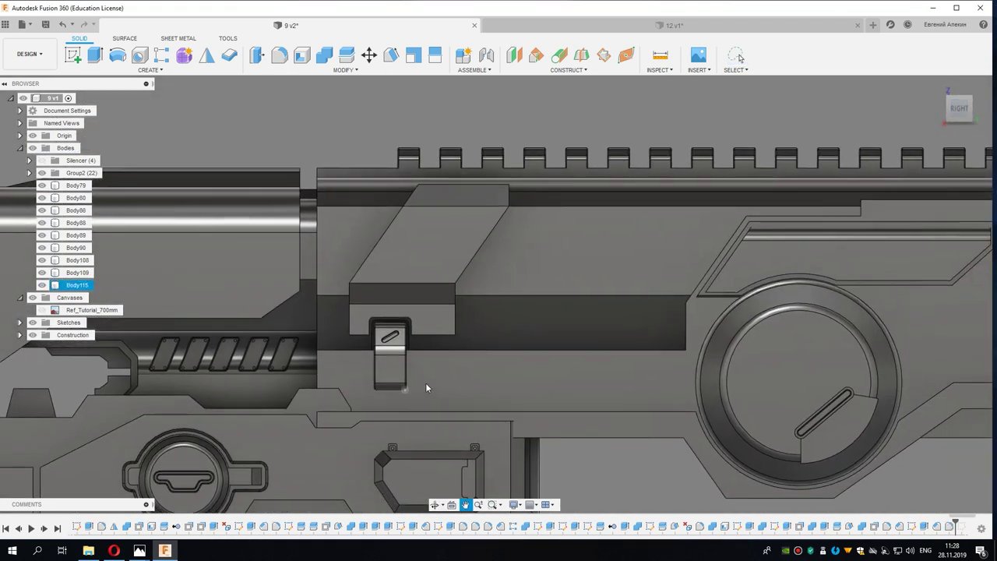
{"action": "mouse_move", "coordinate": [463, 320]}
{"action": "middle_mouse_down", "text": "shift"}
{"action": "mouse_move", "coordinate": [405, 374]}
{"action": "mouse_move", "coordinate": [383, 327]}
{"action": "mouse_move", "coordinate": [463, 321]}
{"action": "mouse_move", "coordinate": [499, 335]}
{"action": "middle_mouse_up", "text": "shift"}
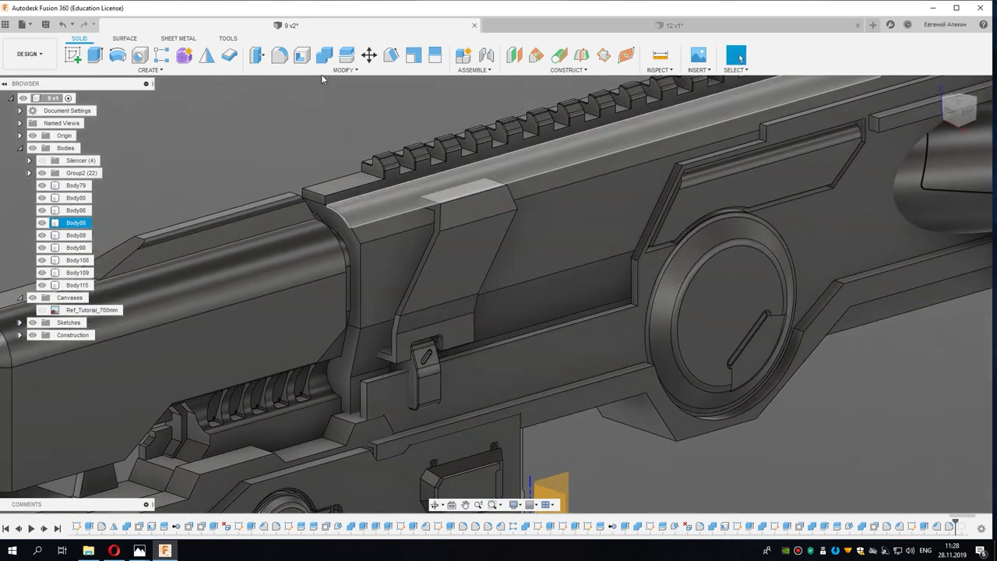
Step: Join Body89 into Body88 with Combine
{"action": "left_click", "coordinate": [324, 54]}
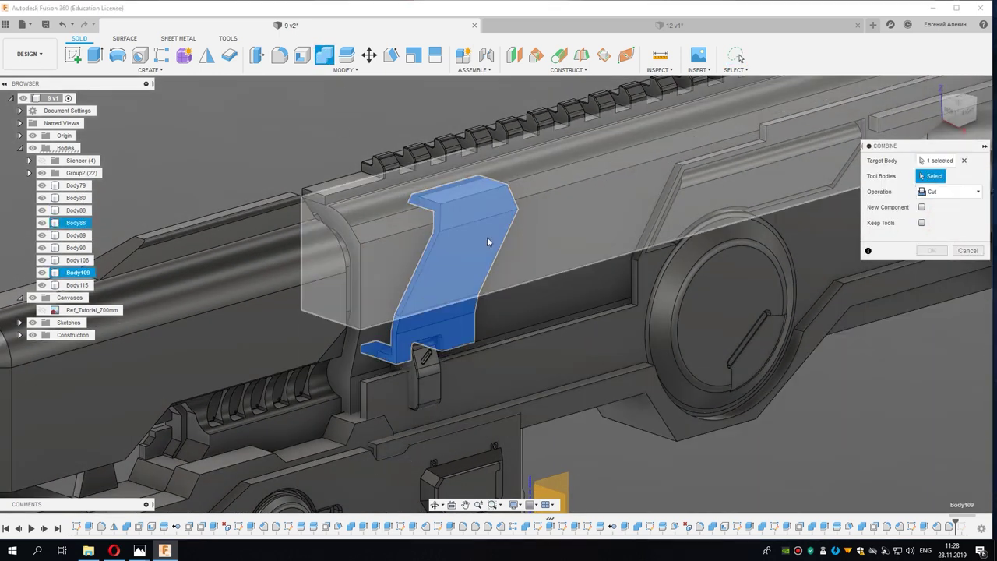
{"action": "left_click", "coordinate": [952, 250]}
{"action": "left_click", "coordinate": [324, 54]}
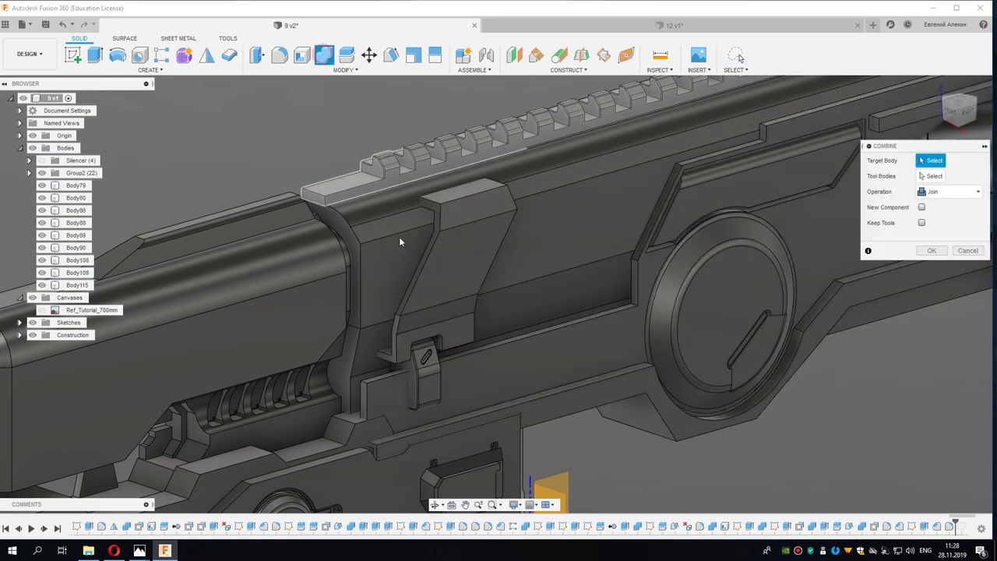
{"action": "left_click", "coordinate": [393, 237]}
{"action": "key", "text": "Escape"}
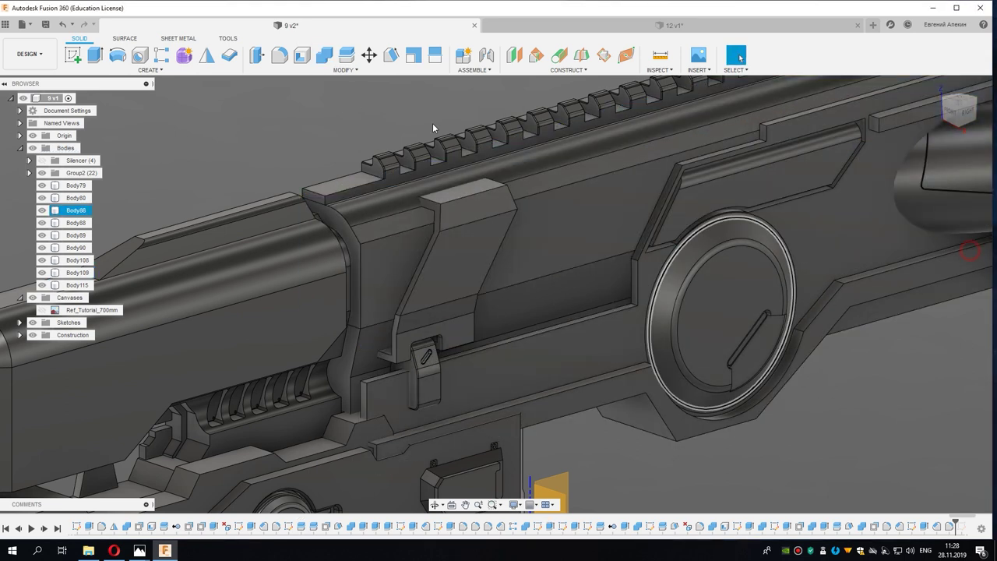
{"action": "left_click", "coordinate": [322, 60]}
{"action": "left_click", "coordinate": [381, 251]}
{"action": "left_click", "coordinate": [375, 338]}
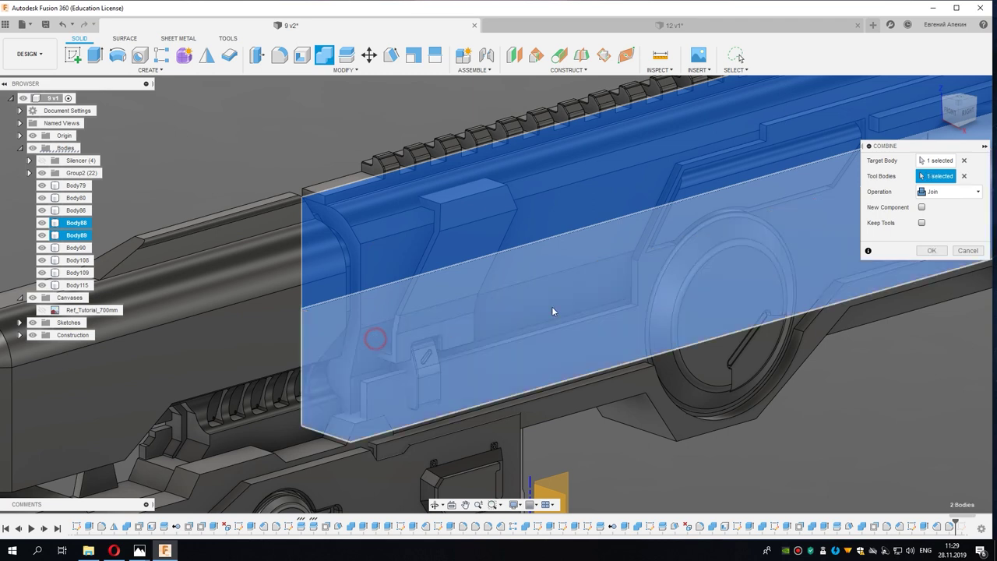
{"action": "left_click", "coordinate": [917, 252]}
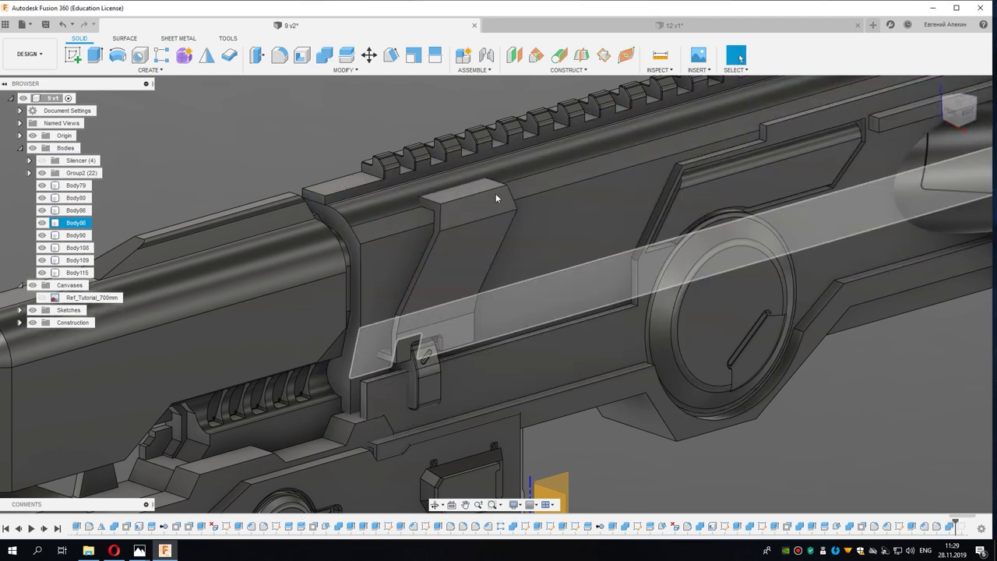
{"action": "scroll", "coordinate": [495, 193], "scroll_direction": "up", "scroll_amount": 3}
Step: Cut the Z-shaped bracket Body109 from Body88, excluding the small latch block
{"action": "left_click", "coordinate": [325, 60]}
{"action": "left_click", "coordinate": [378, 231]}
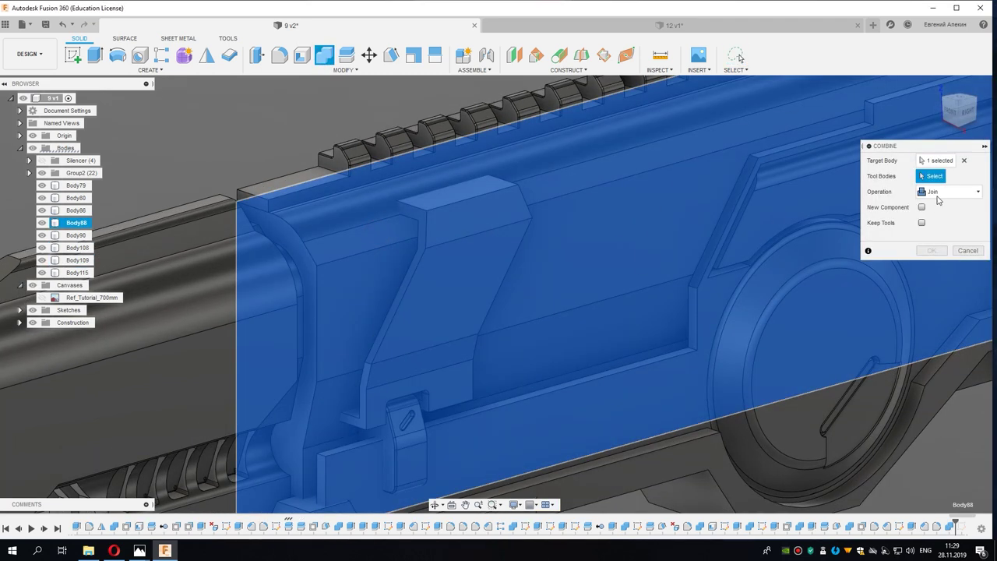
{"action": "left_click", "coordinate": [498, 223]}
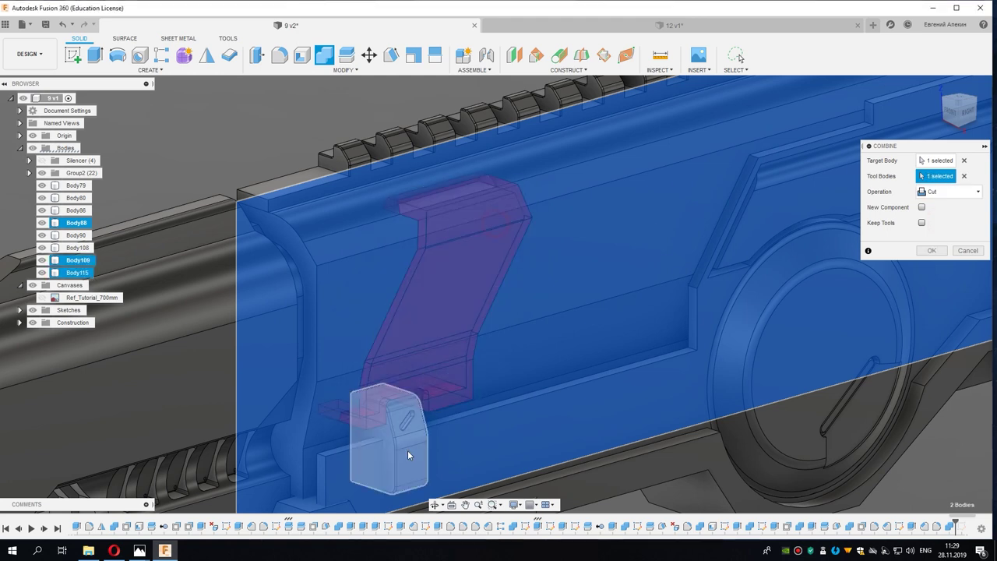
{"action": "left_click", "coordinate": [409, 414]}
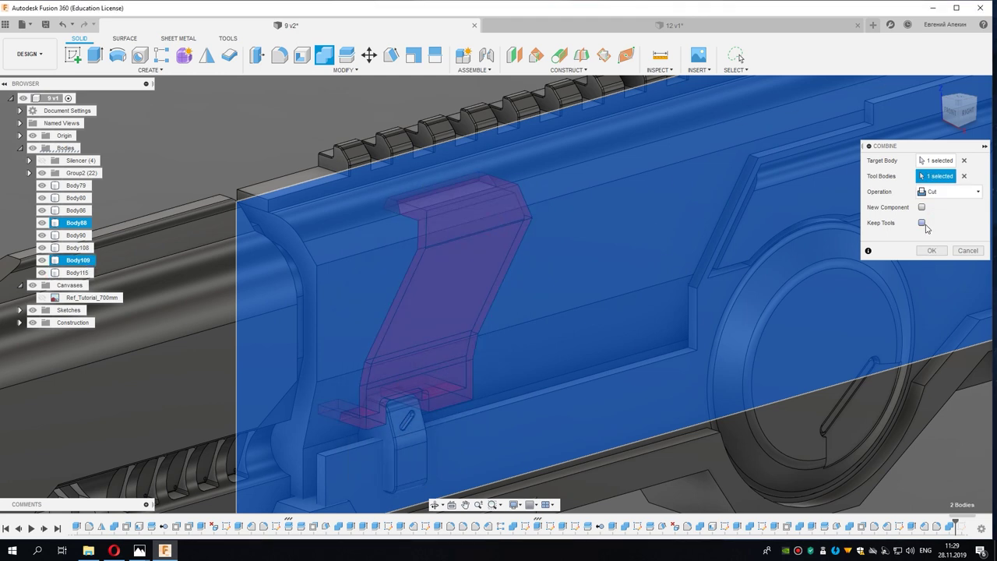
{"action": "left_click", "coordinate": [932, 250]}
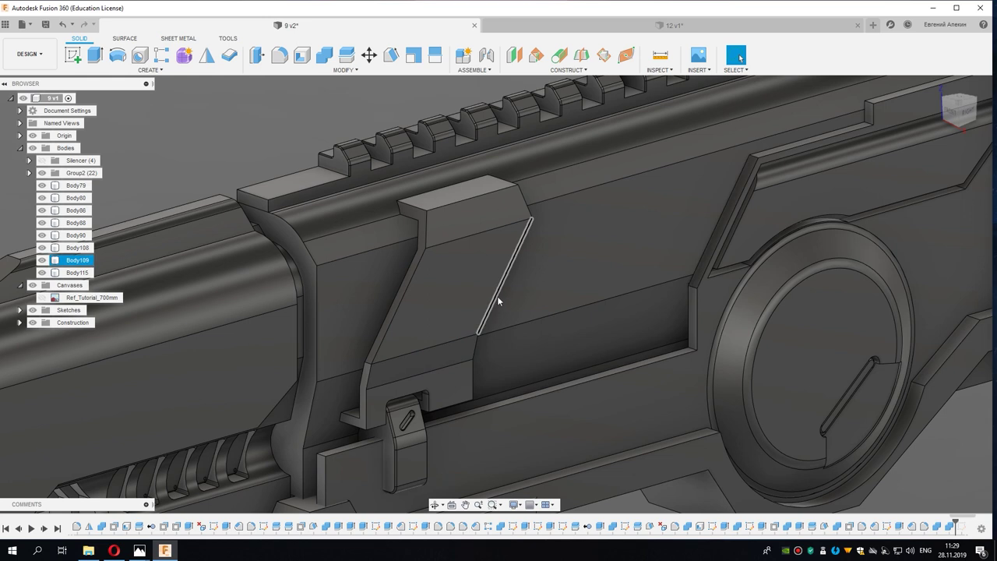
Step: Hide the bracket Body109 and zoom in on the slots cut into the receiver
{"action": "left_click", "coordinate": [461, 286]}
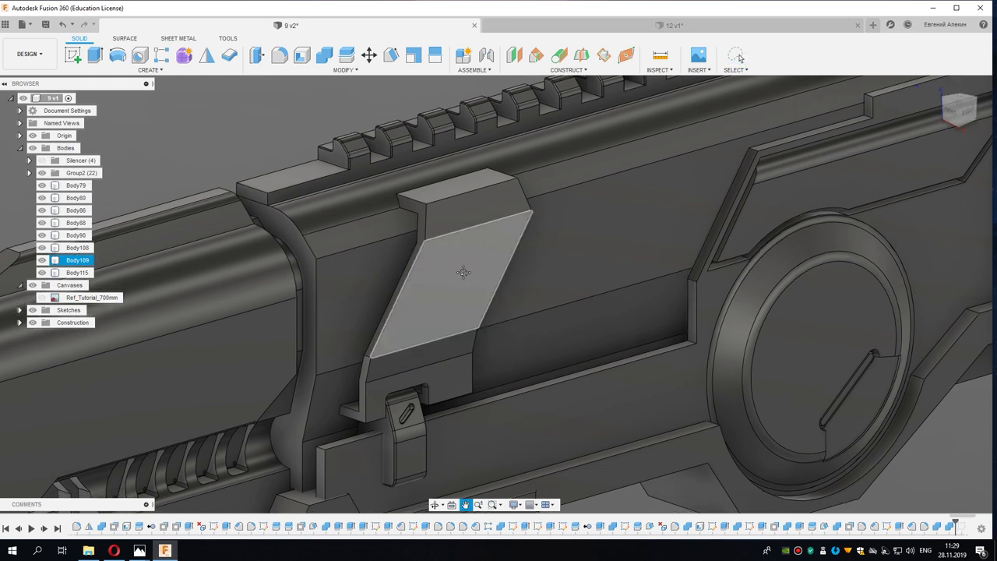
{"action": "middle_click_drag", "start_coordinate": [461, 286], "coordinate": [254, 293], "text": "shift"}
{"action": "left_click", "coordinate": [76, 222]}
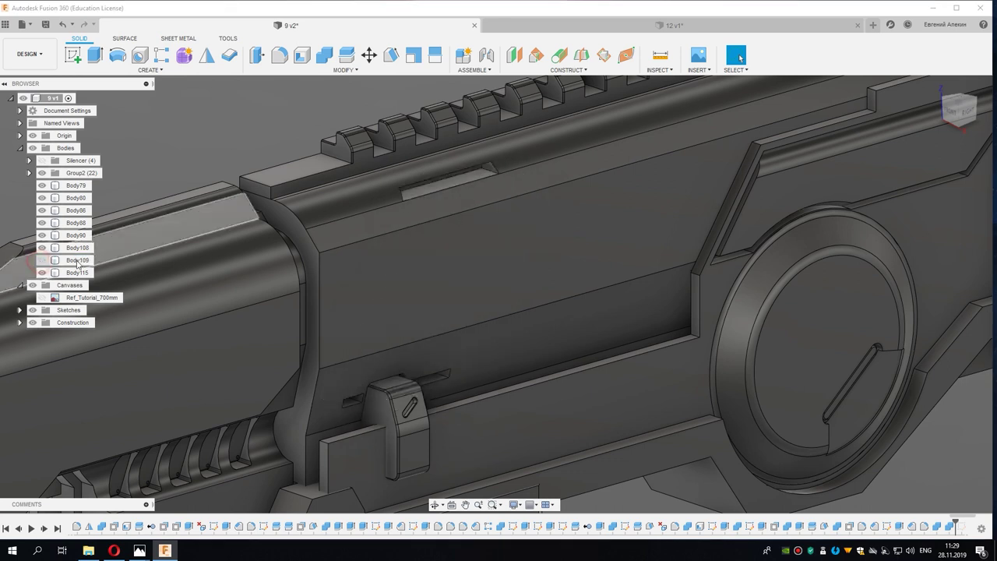
{"action": "mouse_move", "coordinate": [311, 257]}
{"action": "middle_mouse_down", "text": "shift"}
{"action": "mouse_move", "coordinate": [383, 258]}
{"action": "mouse_move", "coordinate": [374, 237]}
{"action": "middle_mouse_up", "text": "shift"}
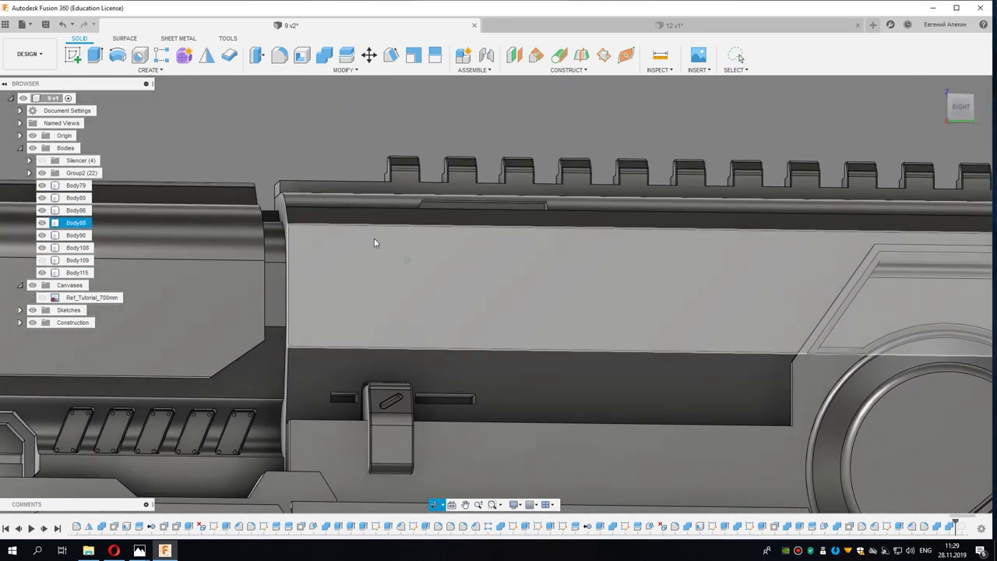
{"action": "left_click", "coordinate": [414, 378]}
{"action": "middle_click_drag", "start_coordinate": [413, 378], "coordinate": [438, 227], "text": "shift"}
{"action": "scroll", "coordinate": [458, 330], "scroll_direction": "up", "scroll_amount": 3}
{"action": "scroll", "coordinate": [459, 327], "scroll_direction": "up", "scroll_amount": 3}
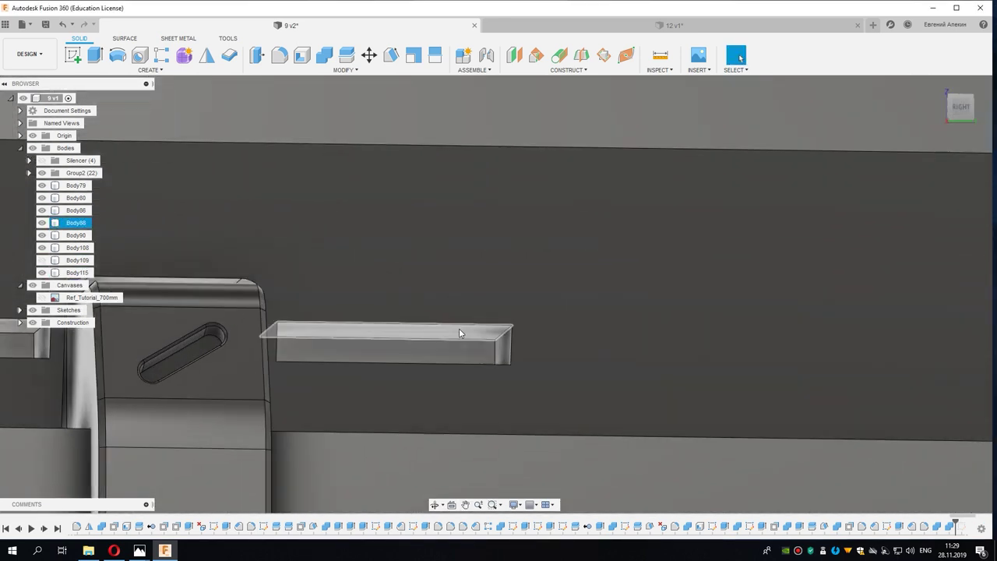
Step: Start an Offset Face on the slot's top face and add the other slot faces
{"action": "left_click", "coordinate": [459, 328]}
{"action": "right_click", "coordinate": [459, 330]}
{"action": "left_click", "coordinate": [494, 314]}
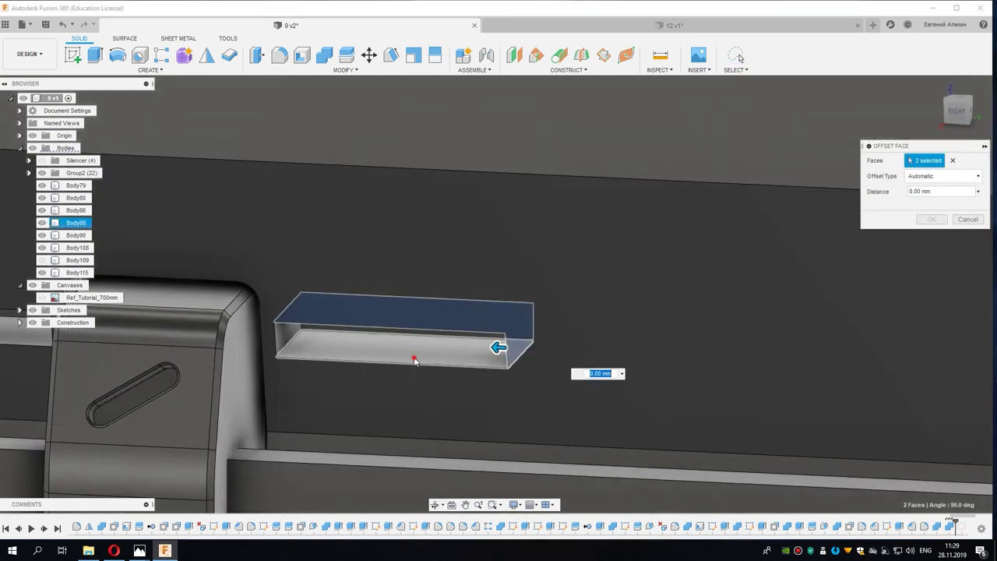
{"action": "left_click", "coordinate": [412, 354]}
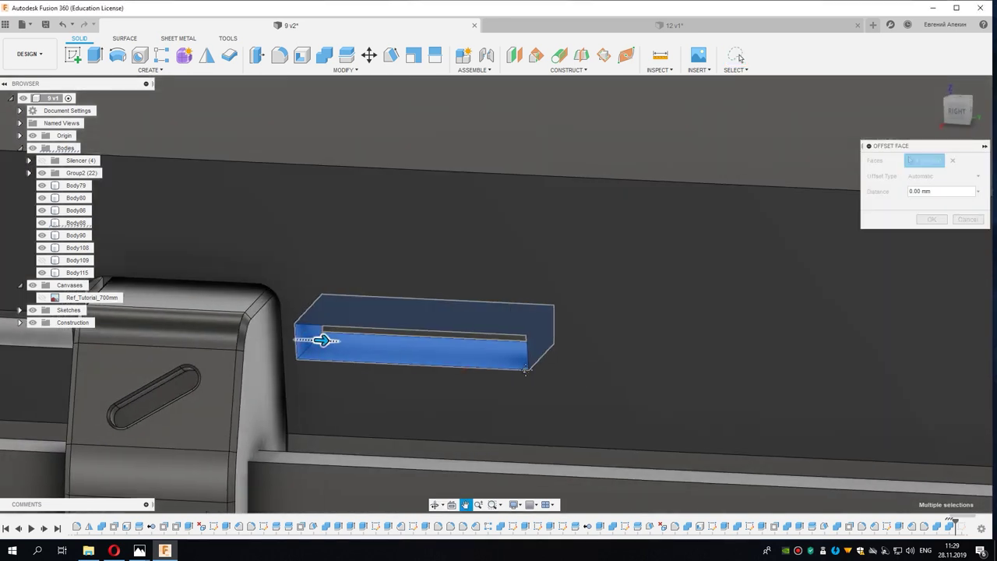
{"action": "mouse_move", "coordinate": [412, 354]}
{"action": "middle_mouse_down", "text": "shift"}
{"action": "mouse_move", "coordinate": [309, 394]}
{"action": "mouse_move", "coordinate": [304, 299]}
{"action": "middle_mouse_up", "text": "shift"}
{"action": "scroll", "coordinate": [309, 394], "scroll_direction": "up", "scroll_amount": 2}
{"action": "left_click", "coordinate": [265, 360]}
{"action": "left_click", "coordinate": [325, 318]}
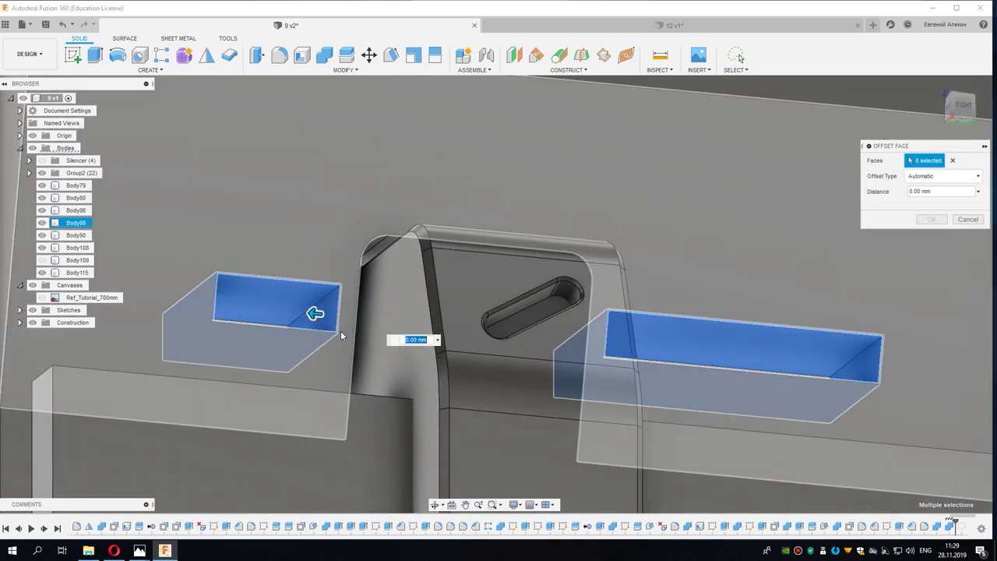
Step: Add the groove faces and remaining slot face, then apply a -0.25 mm offset
{"action": "mouse_move", "coordinate": [340, 330]}
{"action": "middle_mouse_down", "text": "shift"}
{"action": "mouse_move", "coordinate": [498, 221]}
{"action": "mouse_move", "coordinate": [428, 394]}
{"action": "mouse_move", "coordinate": [394, 418]}
{"action": "mouse_move", "coordinate": [350, 367]}
{"action": "mouse_move", "coordinate": [389, 293]}
{"action": "mouse_move", "coordinate": [457, 374]}
{"action": "mouse_move", "coordinate": [436, 338]}
{"action": "mouse_move", "coordinate": [558, 363]}
{"action": "middle_mouse_up", "text": "shift"}
{"action": "left_click", "coordinate": [391, 297]}
{"action": "left_click", "coordinate": [417, 290]}
{"action": "left_click", "coordinate": [434, 338]}
{"action": "left_click", "coordinate": [412, 330]}
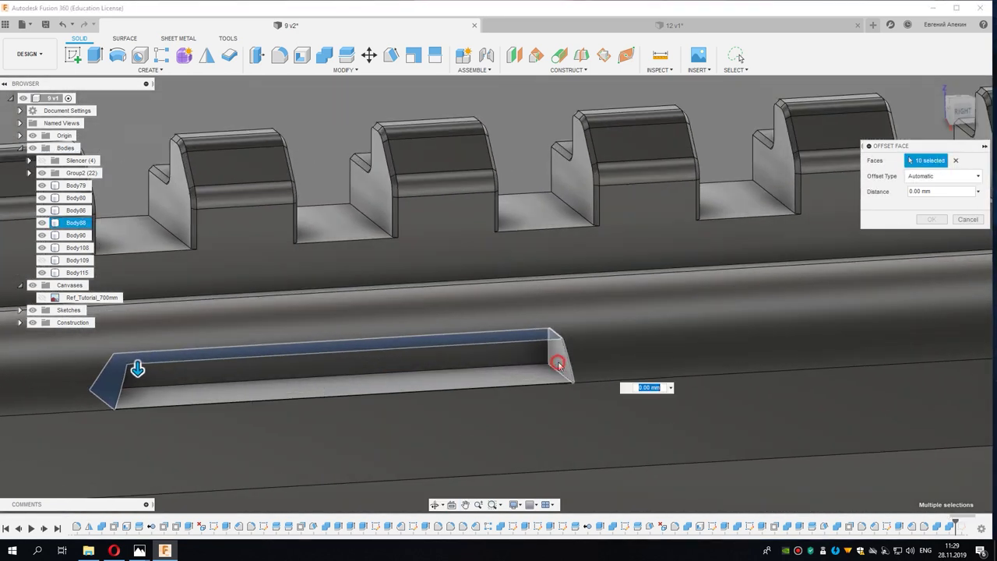
{"action": "type", "text": "-0.25"}
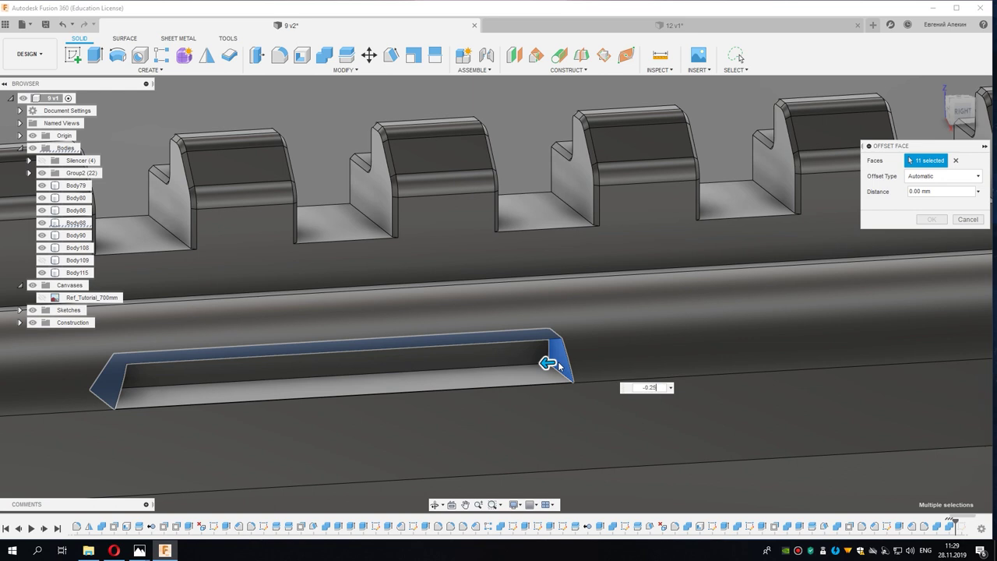
{"action": "key", "text": "Return"}
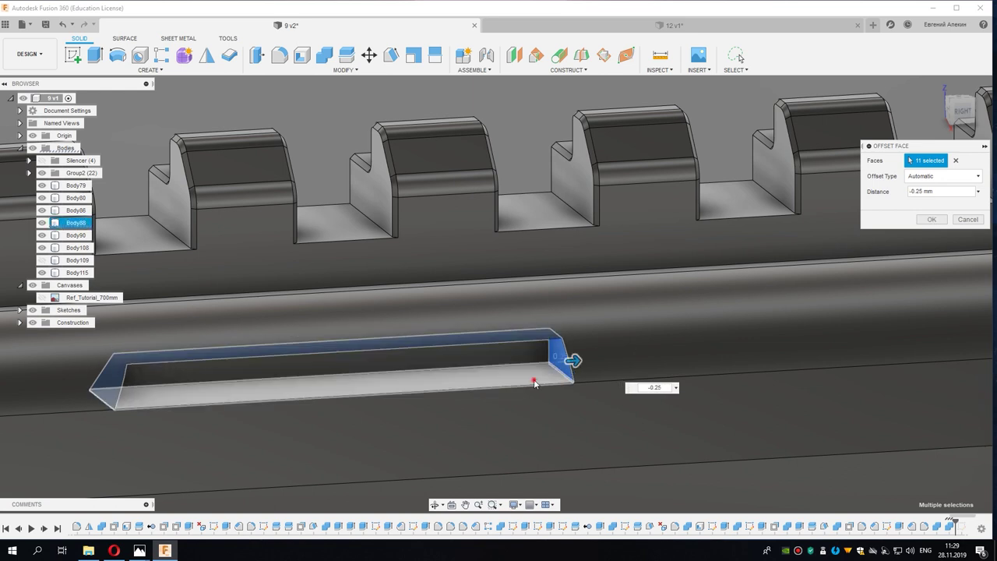
{"action": "left_click", "coordinate": [534, 382]}
{"action": "mouse_move", "coordinate": [533, 382]}
{"action": "middle_mouse_down", "text": "shift"}
{"action": "mouse_move", "coordinate": [449, 393]}
{"action": "mouse_move", "coordinate": [466, 393]}
{"action": "middle_mouse_up", "text": "shift"}
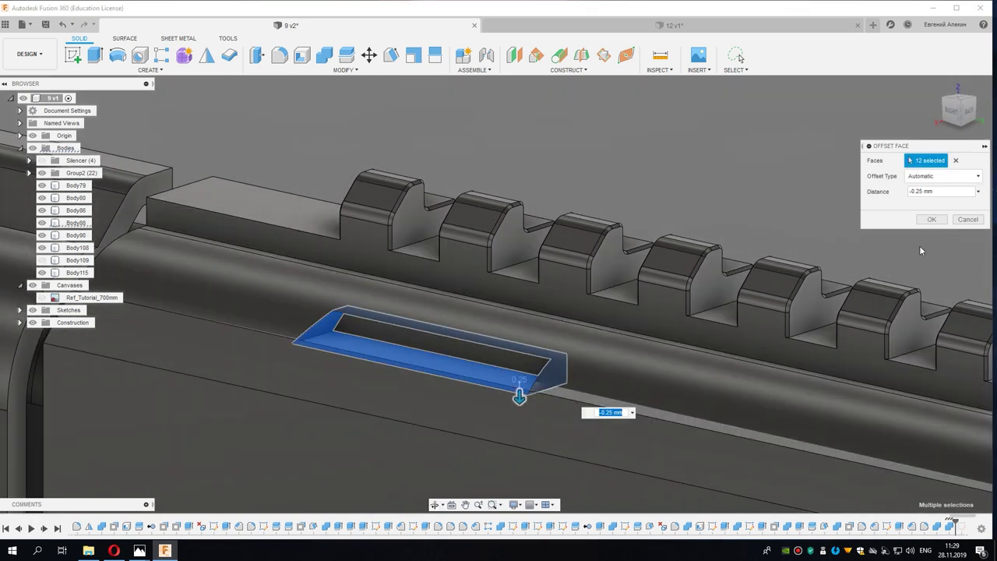
{"action": "left_click", "coordinate": [932, 220]}
{"action": "scroll", "coordinate": [604, 336], "scroll_direction": "down", "scroll_amount": 3}
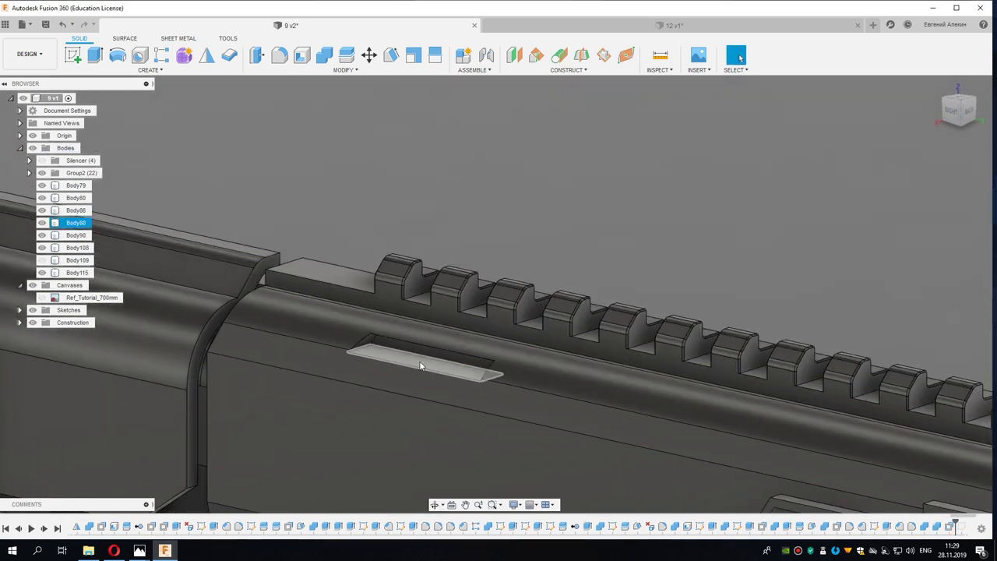
{"action": "mouse_move", "coordinate": [605, 336]}
{"action": "middle_mouse_down", "text": "shift"}
{"action": "mouse_move", "coordinate": [415, 405]}
{"action": "mouse_move", "coordinate": [367, 394]}
{"action": "middle_mouse_up", "text": "shift"}
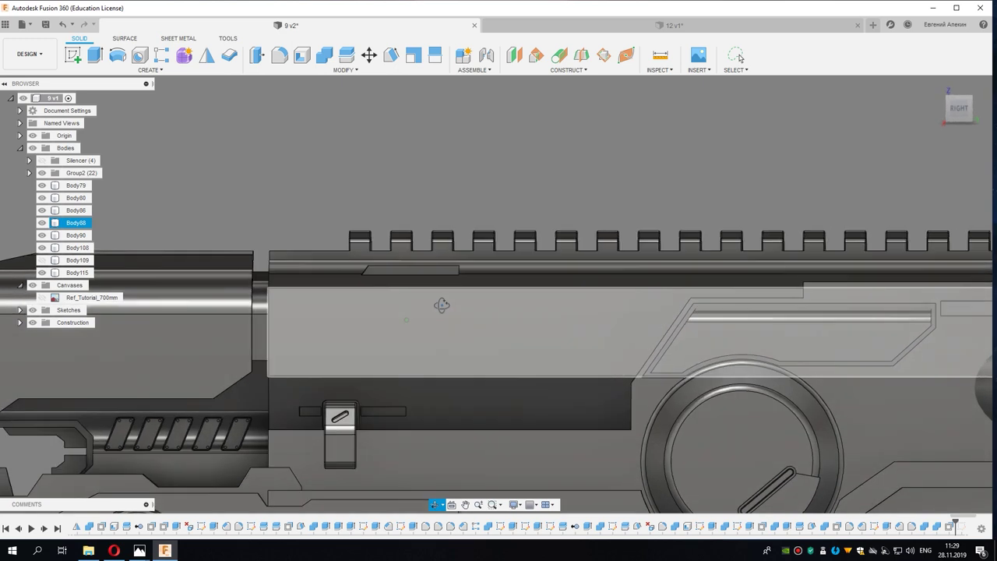
Step: Show the bracket to check latch clearance, then hide the body covering the slots
{"action": "scroll", "coordinate": [368, 395], "scroll_direction": "up", "scroll_amount": 5}
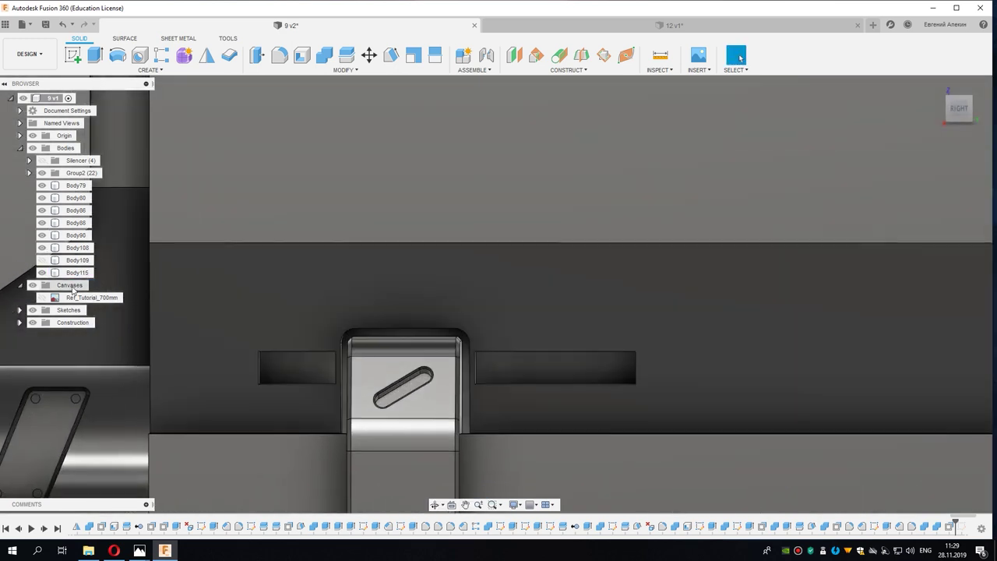
{"action": "left_click", "coordinate": [42, 260]}
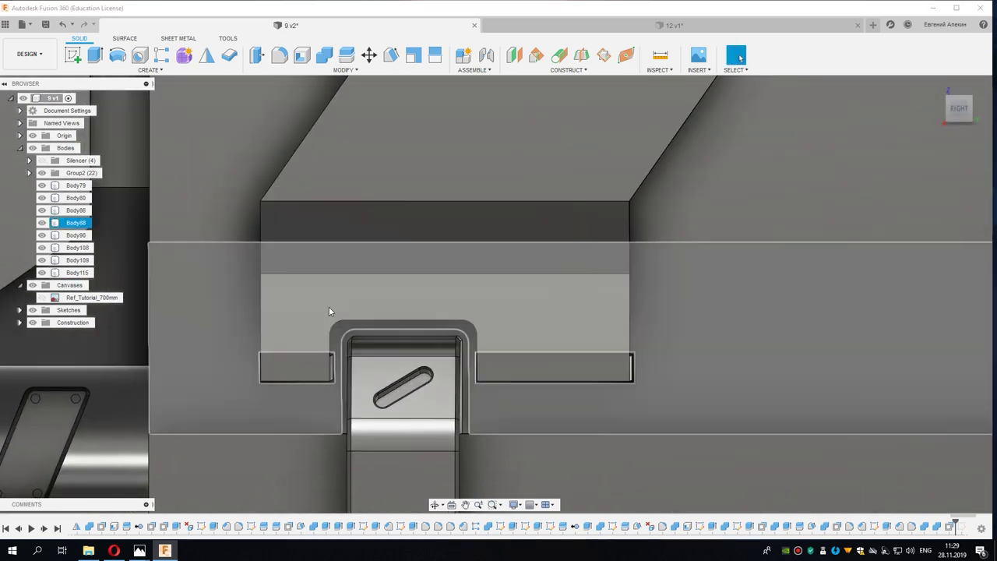
{"action": "scroll", "coordinate": [381, 343], "scroll_direction": "down", "scroll_amount": 2}
{"action": "mouse_move", "coordinate": [394, 347]}
{"action": "middle_mouse_down", "text": "shift"}
{"action": "mouse_move", "coordinate": [392, 333]}
{"action": "mouse_move", "coordinate": [389, 343]}
{"action": "middle_mouse_up", "text": "shift"}
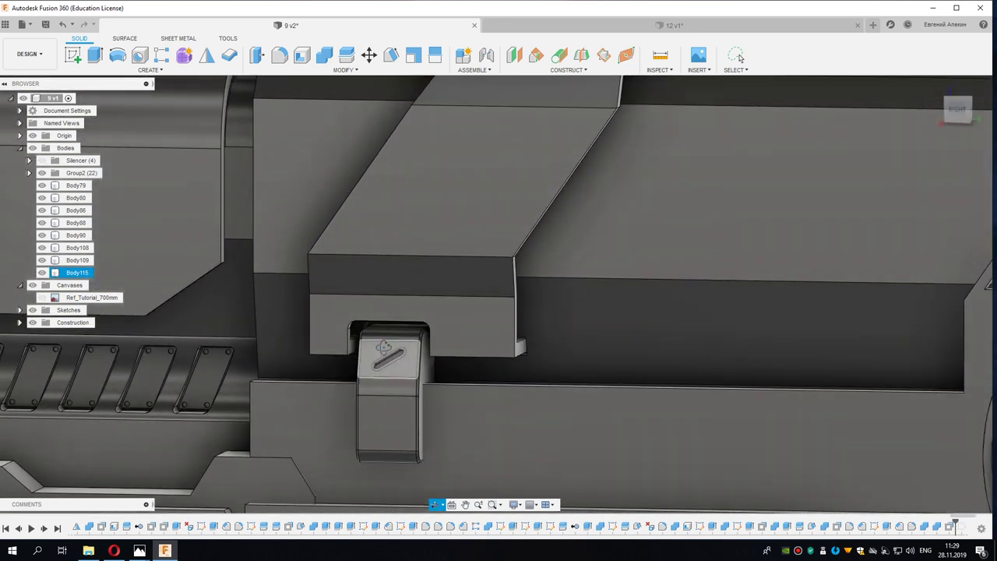
{"action": "key", "text": "Escape"}
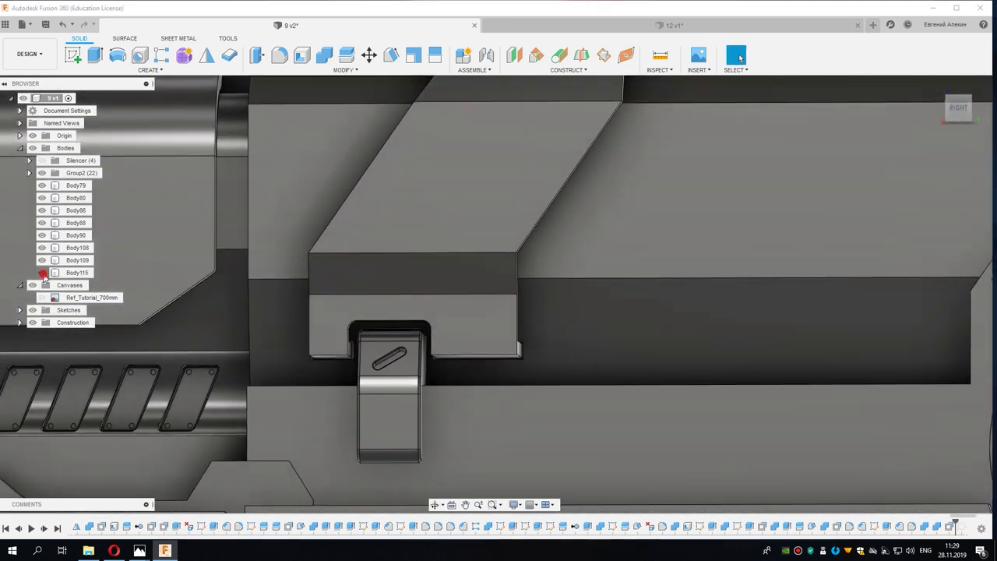
{"action": "left_click", "coordinate": [42, 273]}
{"action": "left_click", "coordinate": [42, 272]}
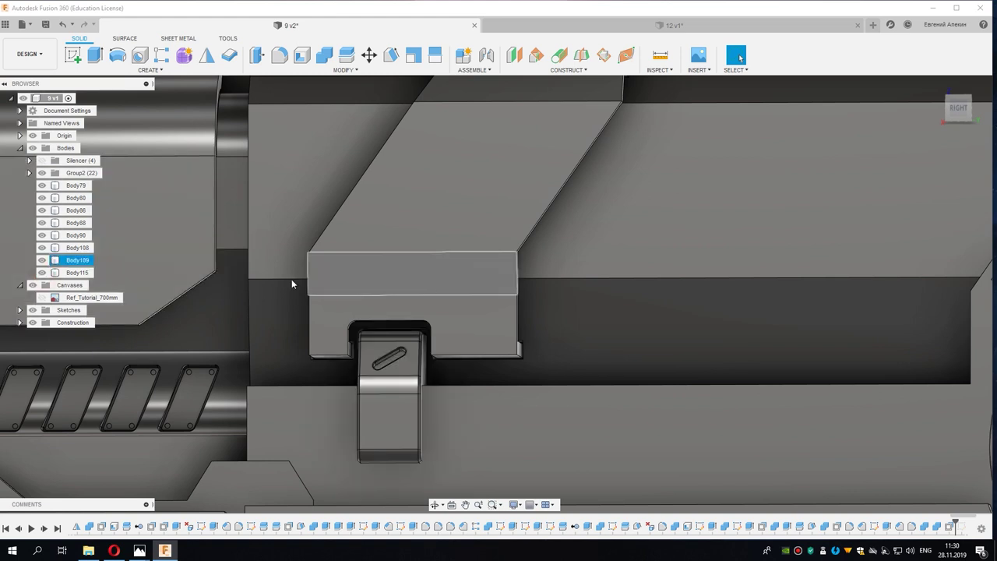
{"action": "left_click", "coordinate": [42, 260]}
Step: Start a fillet on Body88's slot block edges and pick the first several edges
{"action": "left_click", "coordinate": [343, 355]}
{"action": "scroll", "coordinate": [304, 310], "scroll_direction": "up", "scroll_amount": 3}
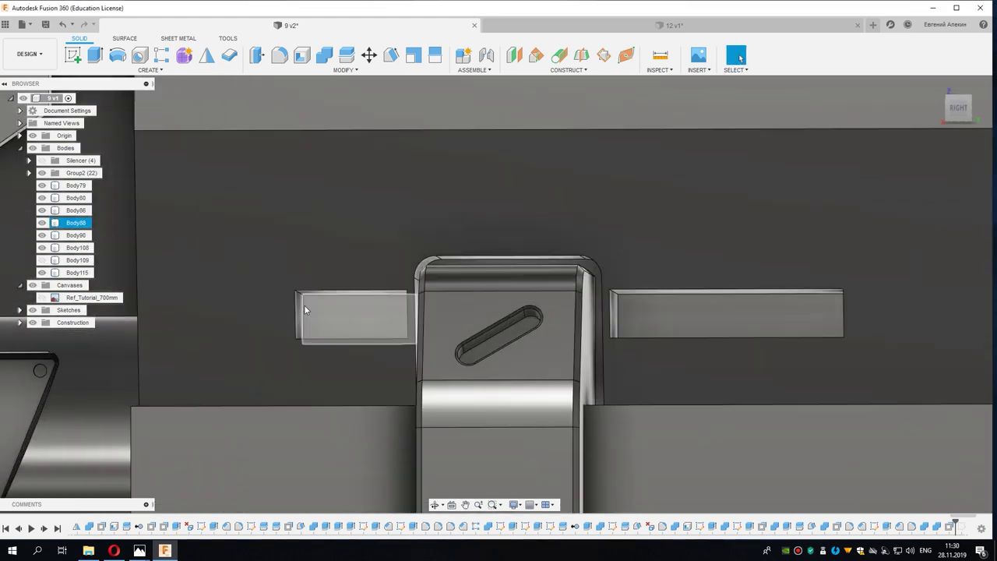
{"action": "scroll", "coordinate": [304, 310], "scroll_direction": "up", "scroll_amount": 2}
{"action": "scroll", "coordinate": [296, 296], "scroll_direction": "up", "scroll_amount": 2}
{"action": "left_click", "coordinate": [295, 290]}
{"action": "key", "text": "f"}
{"action": "mouse_move", "coordinate": [325, 343]}
{"action": "middle_mouse_down", "text": "shift"}
{"action": "mouse_move", "coordinate": [315, 374]}
{"action": "mouse_move", "coordinate": [412, 386]}
{"action": "mouse_move", "coordinate": [354, 352]}
{"action": "mouse_move", "coordinate": [522, 371]}
{"action": "mouse_move", "coordinate": [510, 408]}
{"action": "middle_mouse_up", "text": "shift"}
{"action": "scroll", "coordinate": [312, 366], "scroll_direction": "down", "scroll_amount": 2}
{"action": "left_click", "coordinate": [295, 379]}
{"action": "left_click", "coordinate": [354, 352]}
{"action": "left_click", "coordinate": [354, 352]}
Step: Add a fifth slot-block edge and enter a 0.25 fillet size
{"action": "left_click", "coordinate": [520, 367]}
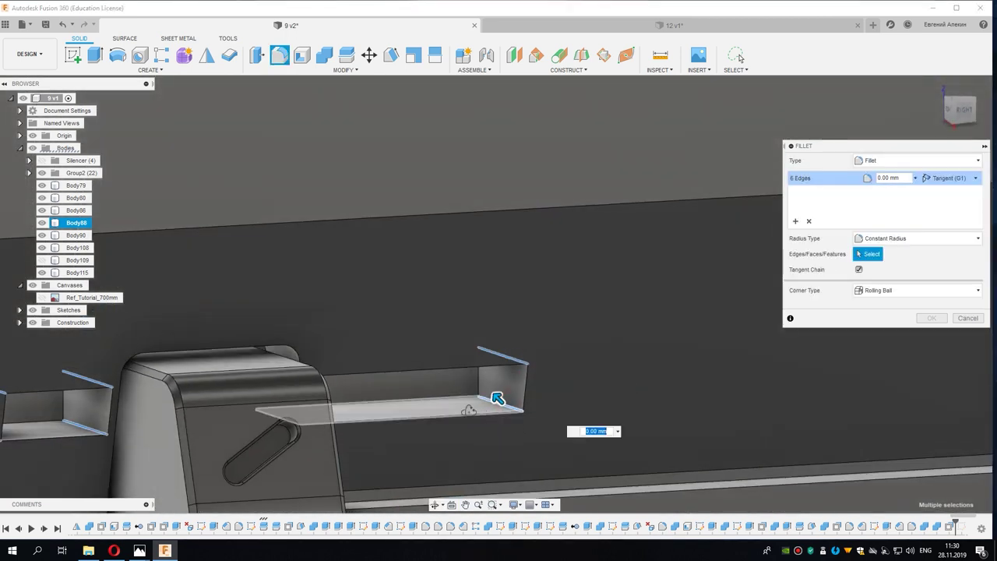
{"action": "mouse_move", "coordinate": [469, 410]}
{"action": "middle_mouse_down", "text": "shift"}
{"action": "mouse_move", "coordinate": [295, 388]}
{"action": "mouse_move", "coordinate": [343, 355]}
{"action": "mouse_move", "coordinate": [409, 376]}
{"action": "middle_mouse_up", "text": "shift"}
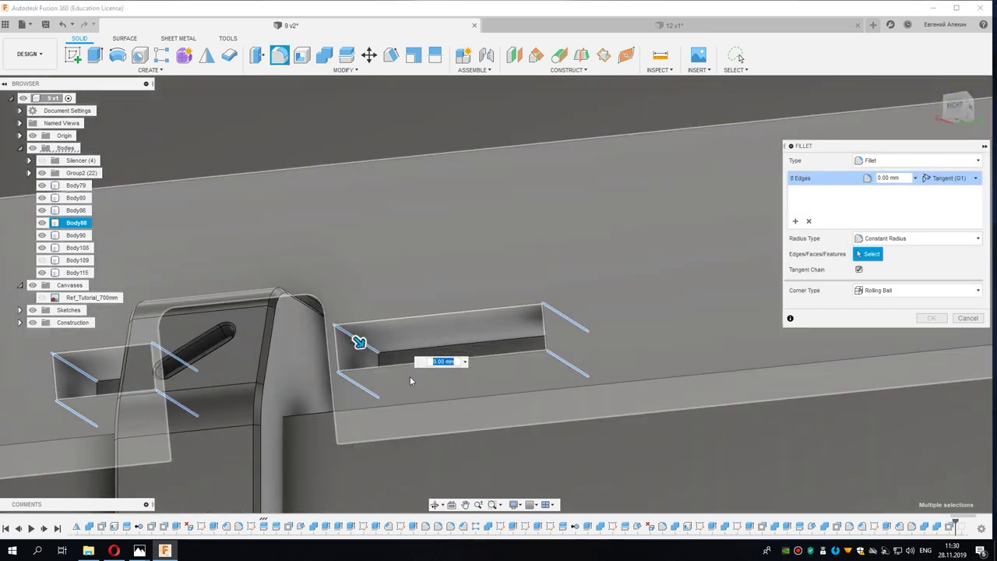
{"action": "type", "text": "0.2"}
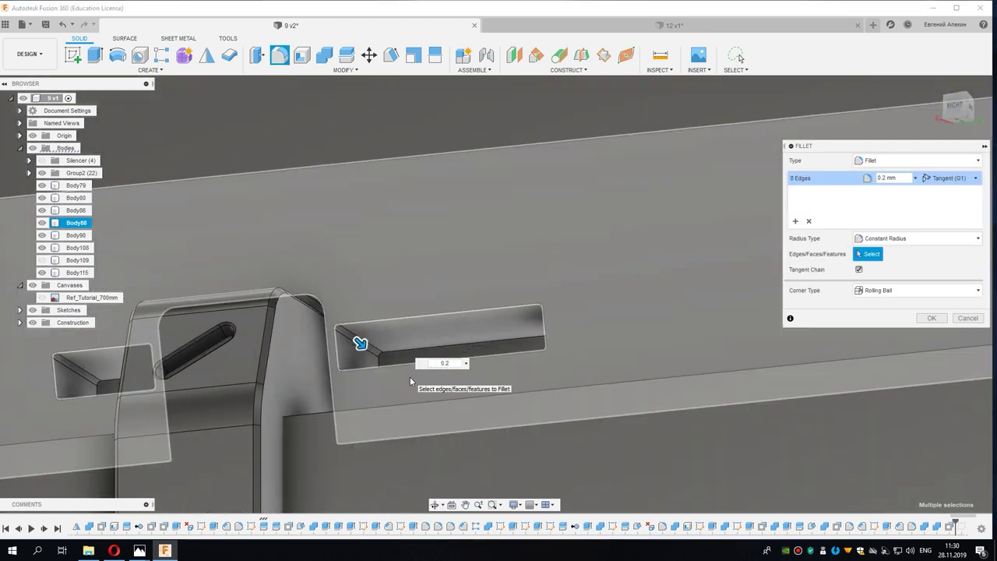
{"action": "type", "text": "5"}
{"action": "middle_click_drag", "start_coordinate": [410, 377], "coordinate": [508, 268]}
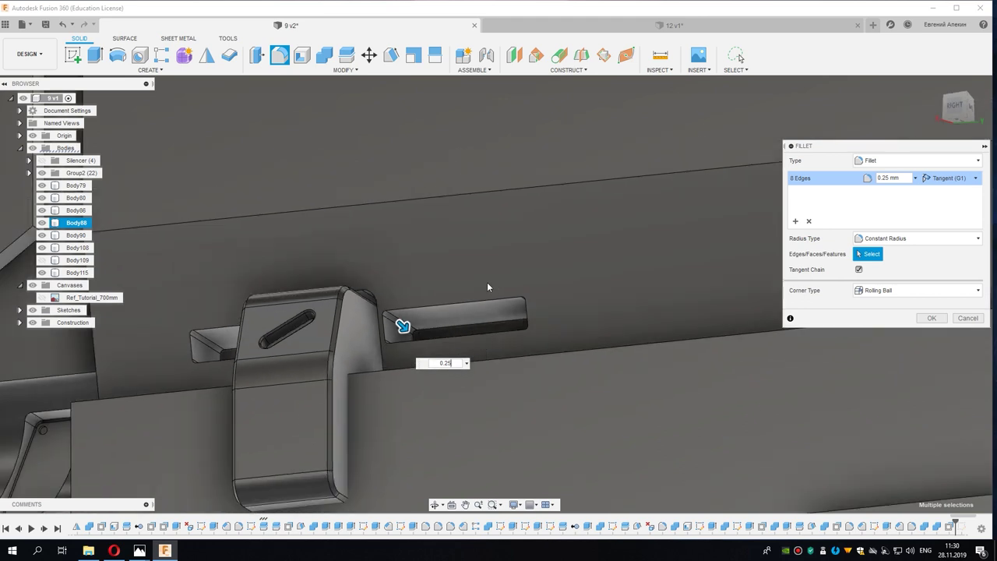
{"action": "scroll", "coordinate": [397, 481], "scroll_direction": "up", "scroll_amount": 3}
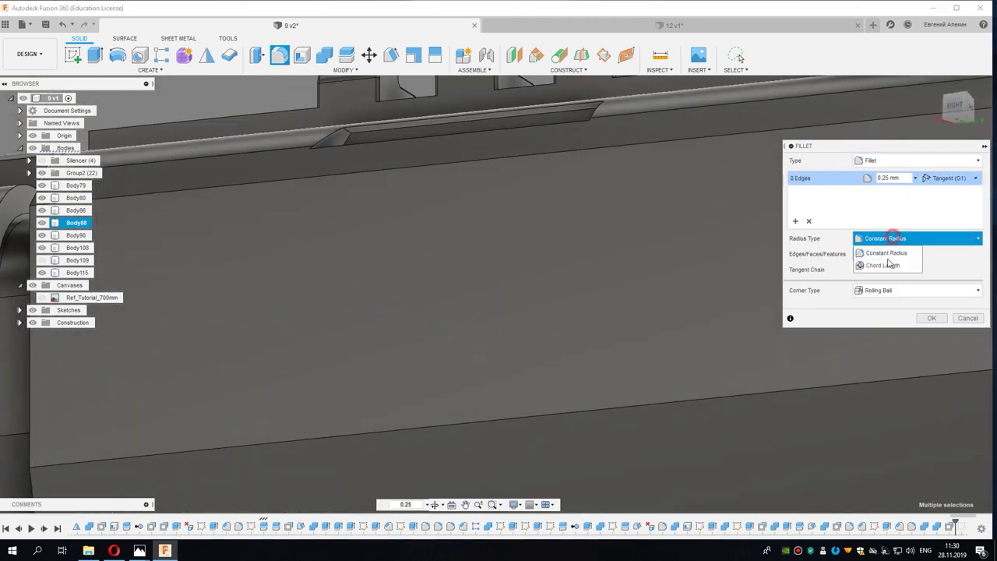
{"action": "scroll", "coordinate": [546, 351], "scroll_direction": "down", "scroll_amount": 5}
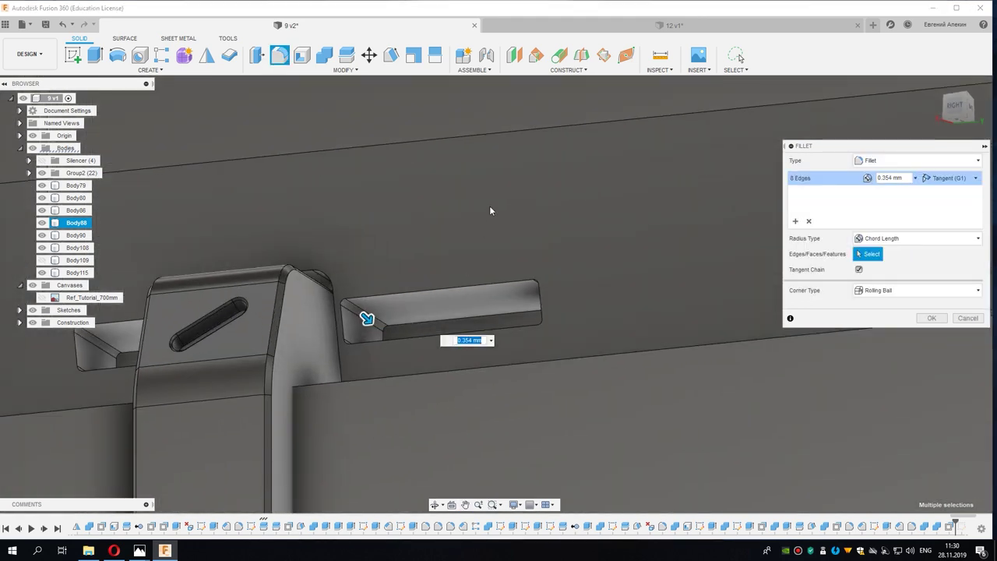
{"action": "scroll", "coordinate": [468, 387], "scroll_direction": "up", "scroll_amount": 5}
{"action": "scroll", "coordinate": [468, 387], "scroll_direction": "down", "scroll_amount": 5}
Step: Add the pocket edges and apply the 0.354 mm chord-length fillet to all twelve edges
{"action": "mouse_move", "coordinate": [407, 468]}
{"action": "middle_mouse_down"}
{"action": "mouse_move", "coordinate": [400, 260]}
{"action": "mouse_move", "coordinate": [465, 220]}
{"action": "middle_mouse_up"}
{"action": "scroll", "coordinate": [400, 260], "scroll_direction": "up", "scroll_amount": 4}
{"action": "left_click", "coordinate": [419, 259]}
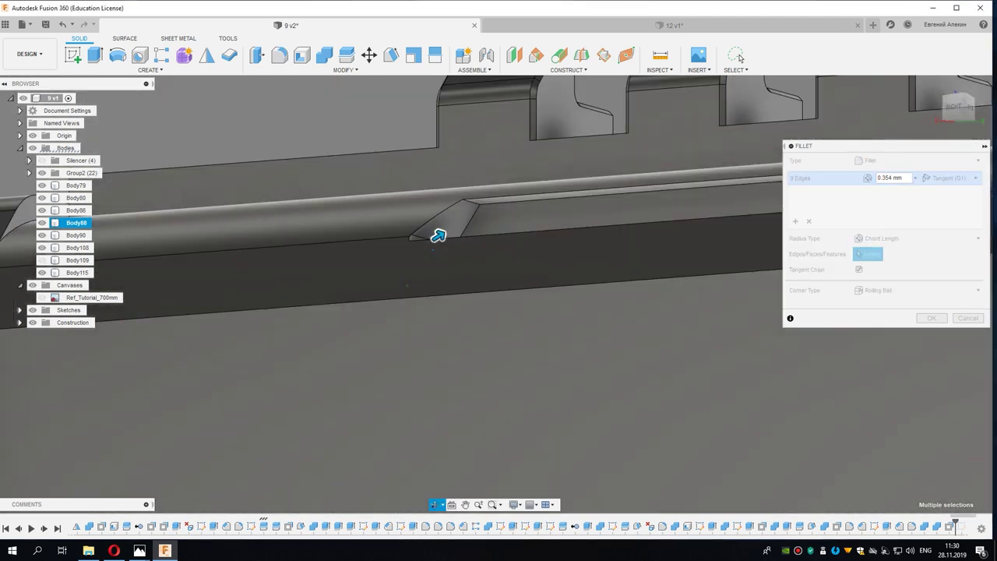
{"action": "scroll", "coordinate": [467, 290], "scroll_direction": "down", "scroll_amount": 3}
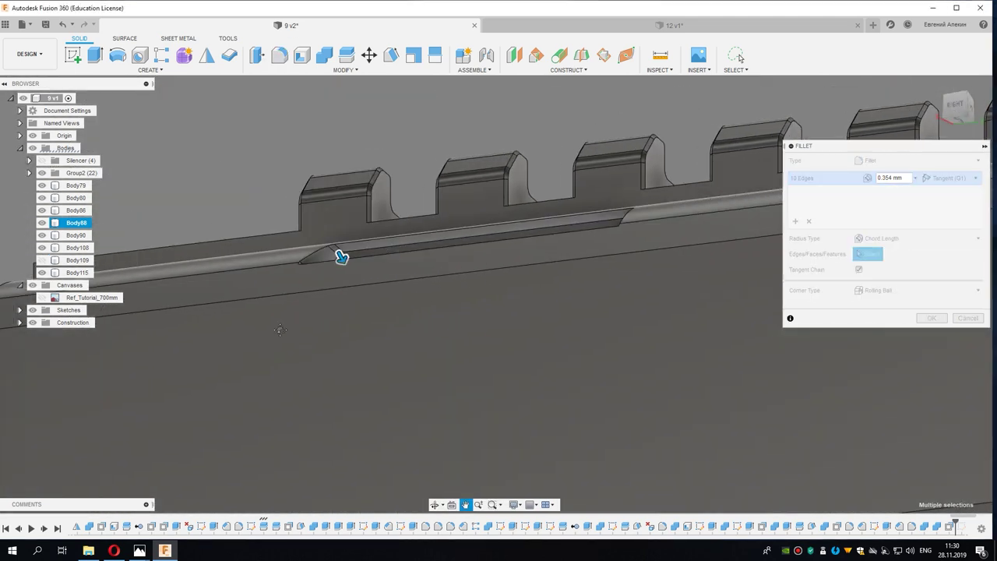
{"action": "mouse_move", "coordinate": [467, 290]}
{"action": "middle_mouse_down", "text": "shift"}
{"action": "mouse_move", "coordinate": [434, 231]}
{"action": "mouse_move", "coordinate": [446, 312]}
{"action": "middle_mouse_up", "text": "shift"}
{"action": "scroll", "coordinate": [433, 232], "scroll_direction": "up", "scroll_amount": 4}
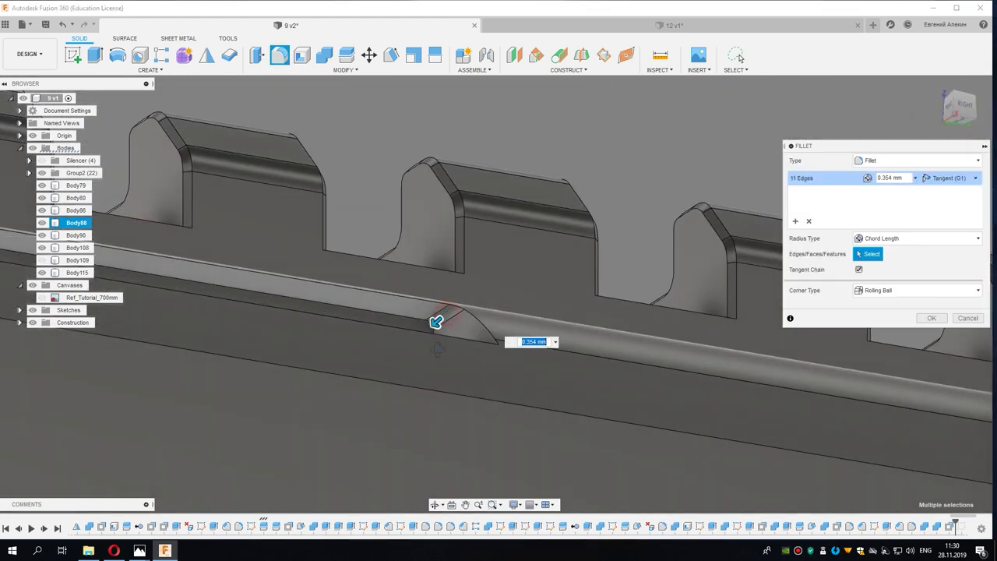
{"action": "mouse_move", "coordinate": [437, 349]}
{"action": "middle_mouse_down", "text": "shift"}
{"action": "mouse_move", "coordinate": [449, 378]}
{"action": "mouse_move", "coordinate": [483, 339]}
{"action": "middle_mouse_up", "text": "shift"}
{"action": "left_click", "coordinate": [463, 382]}
{"action": "scroll", "coordinate": [460, 397], "scroll_direction": "down", "scroll_amount": 3}
{"action": "left_click", "coordinate": [933, 321]}
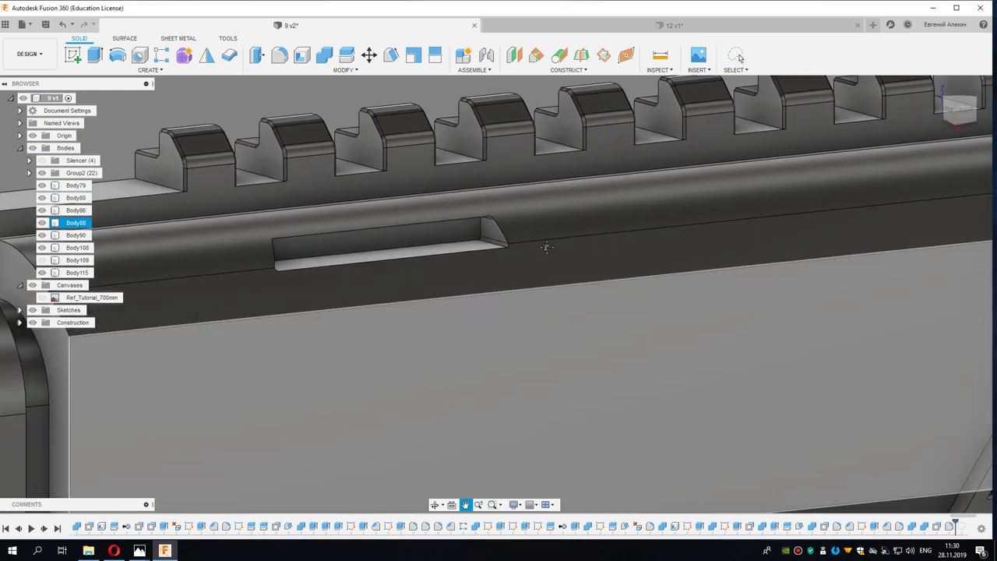
Step: Combine-cut Body115 from the front plate Body86, keeping the bracket as a tool body
{"action": "mouse_move", "coordinate": [708, 391]}
{"action": "middle_mouse_down", "text": "shift"}
{"action": "mouse_move", "coordinate": [467, 338]}
{"action": "mouse_move", "coordinate": [467, 320]}
{"action": "mouse_move", "coordinate": [517, 398]}
{"action": "mouse_move", "coordinate": [525, 361]}
{"action": "mouse_move", "coordinate": [548, 352]}
{"action": "middle_mouse_up", "text": "shift"}
{"action": "scroll", "coordinate": [517, 405], "scroll_direction": "up", "scroll_amount": 3}
{"action": "scroll", "coordinate": [542, 357], "scroll_direction": "up", "scroll_amount": 2}
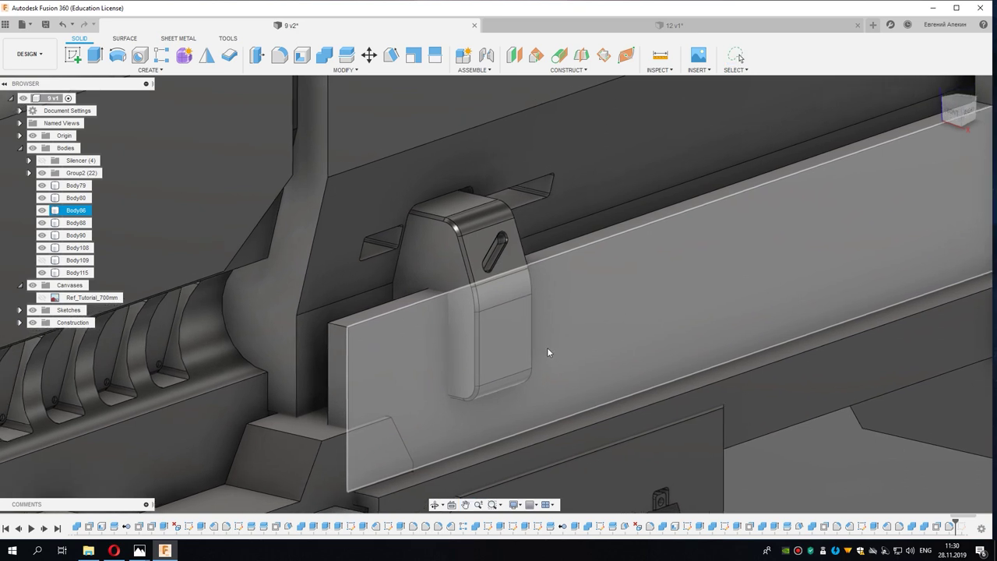
{"action": "key", "text": "Escape"}
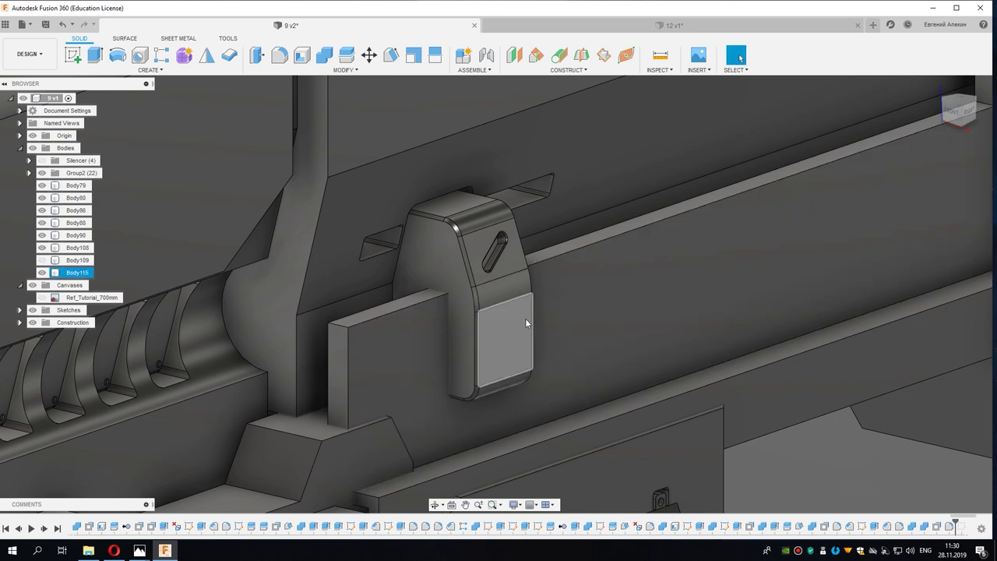
{"action": "left_click", "coordinate": [326, 62]}
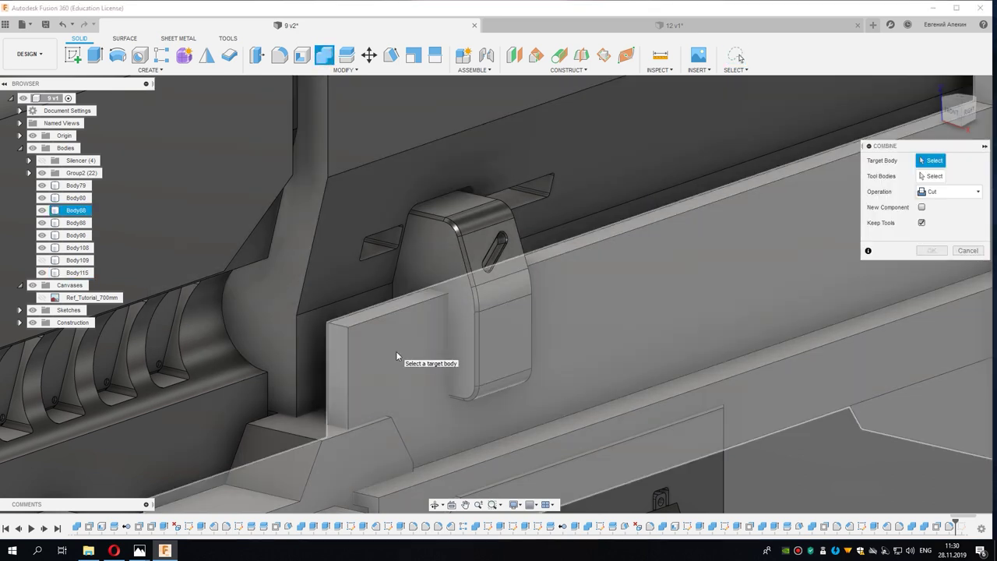
{"action": "left_click", "coordinate": [396, 350]}
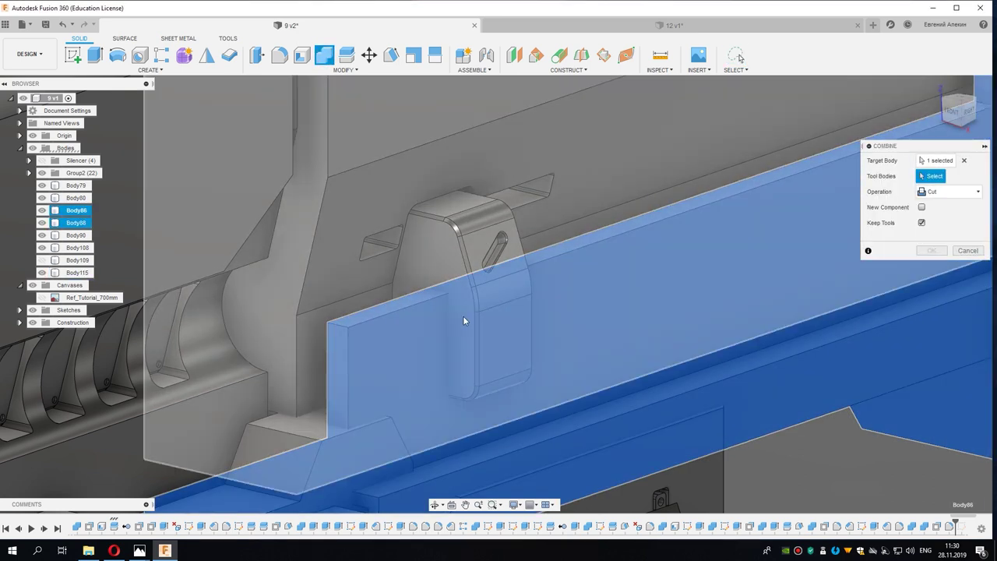
{"action": "left_click", "coordinate": [482, 295]}
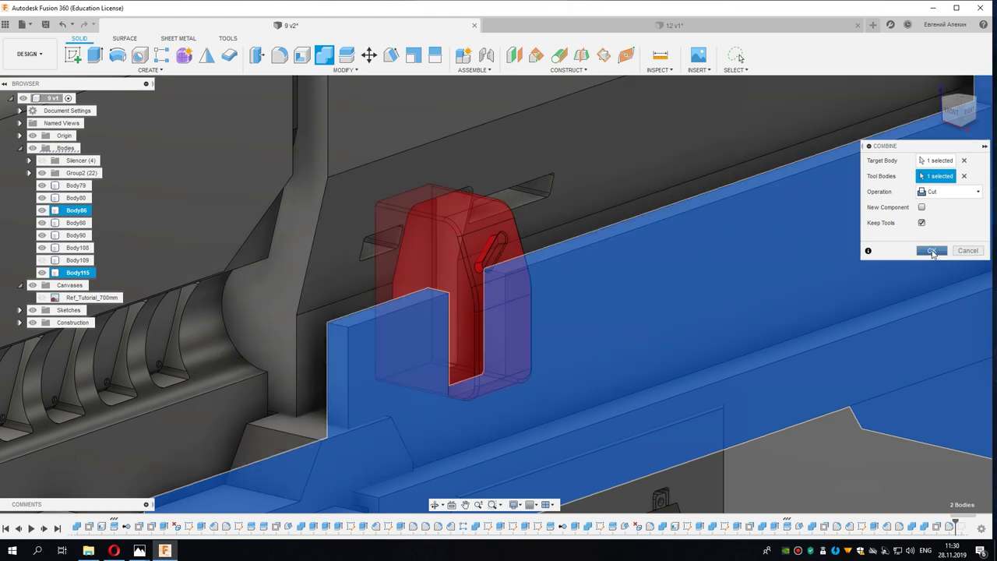
{"action": "left_click", "coordinate": [932, 250]}
{"action": "mouse_move", "coordinate": [554, 383]}
{"action": "middle_mouse_down", "text": "shift"}
{"action": "mouse_move", "coordinate": [473, 400]}
{"action": "mouse_move", "coordinate": [478, 363]}
{"action": "mouse_move", "coordinate": [463, 355]}
{"action": "middle_mouse_up", "text": "shift"}
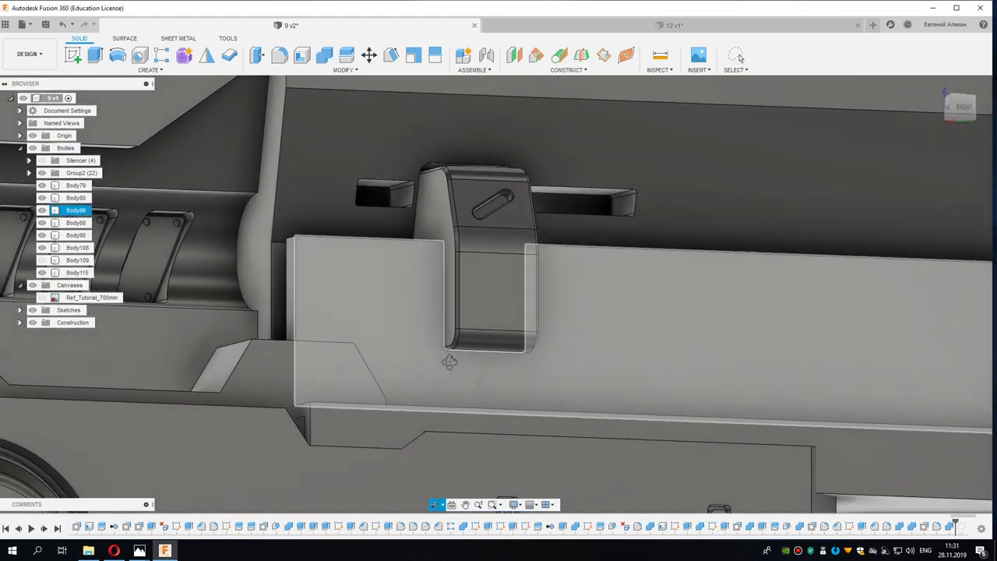
{"action": "key", "text": "Escape"}
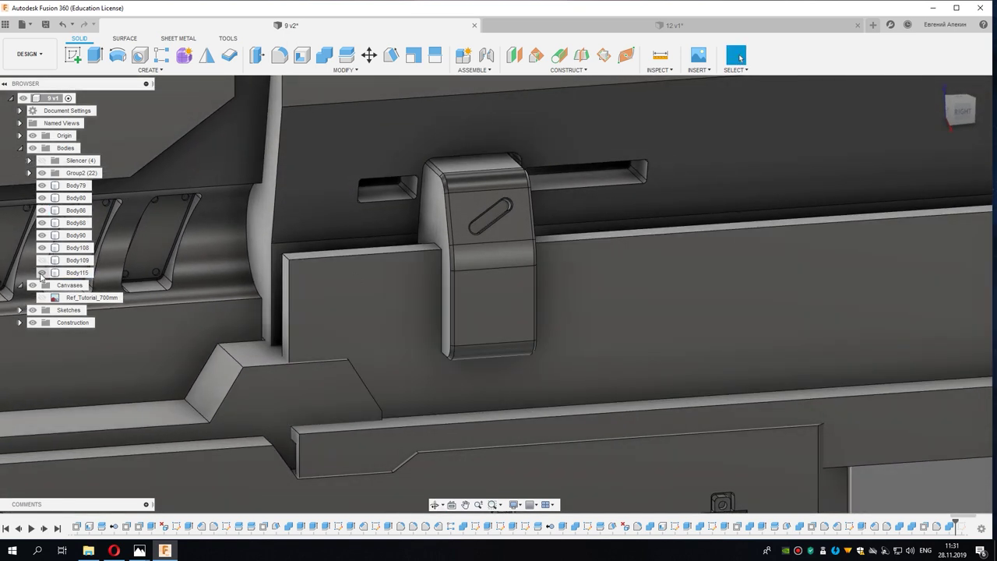
Step: Hide Body115 and offset the plate's U-slot faces by -0.1 mm
{"action": "left_click", "coordinate": [41, 272]}
{"action": "left_click", "coordinate": [457, 312]}
{"action": "middle_click_drag", "start_coordinate": [457, 311], "coordinate": [381, 324], "text": "shift"}
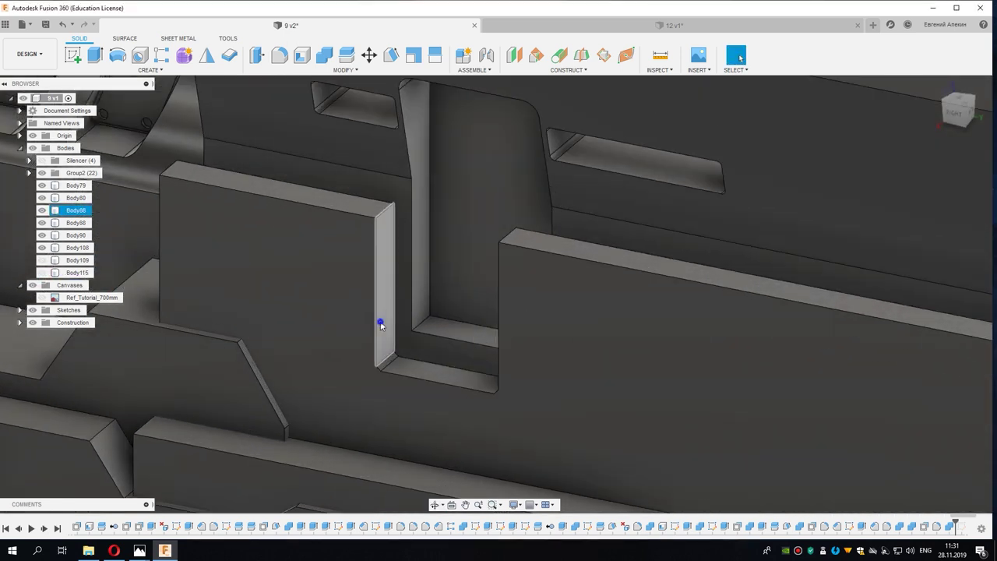
{"action": "right_click", "coordinate": [380, 323]}
{"action": "left_click", "coordinate": [407, 308]}
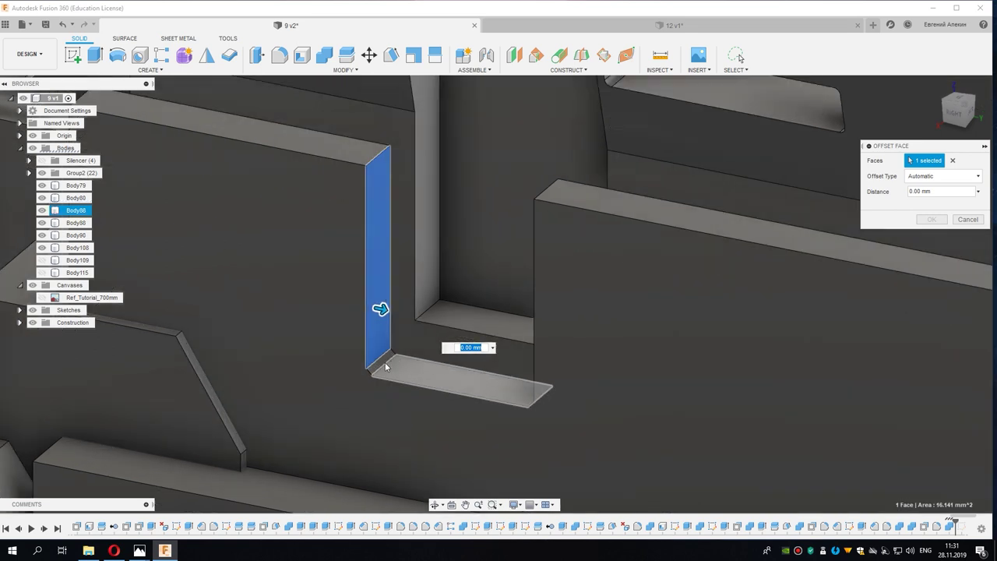
{"action": "middle_click_drag", "start_coordinate": [404, 372], "coordinate": [527, 323], "text": "shift"}
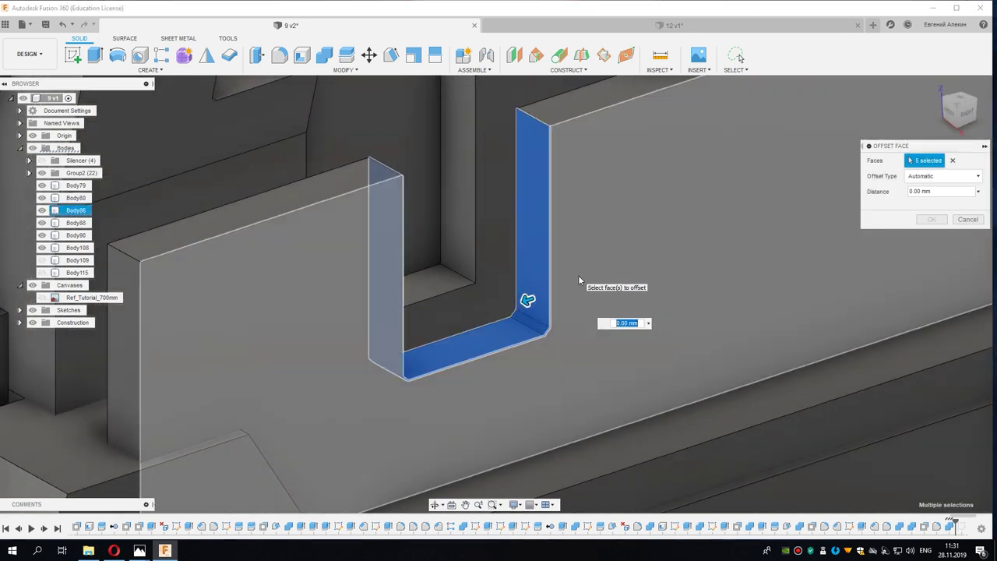
{"action": "type", "text": "-0."}
{"action": "type", "text": "1"}
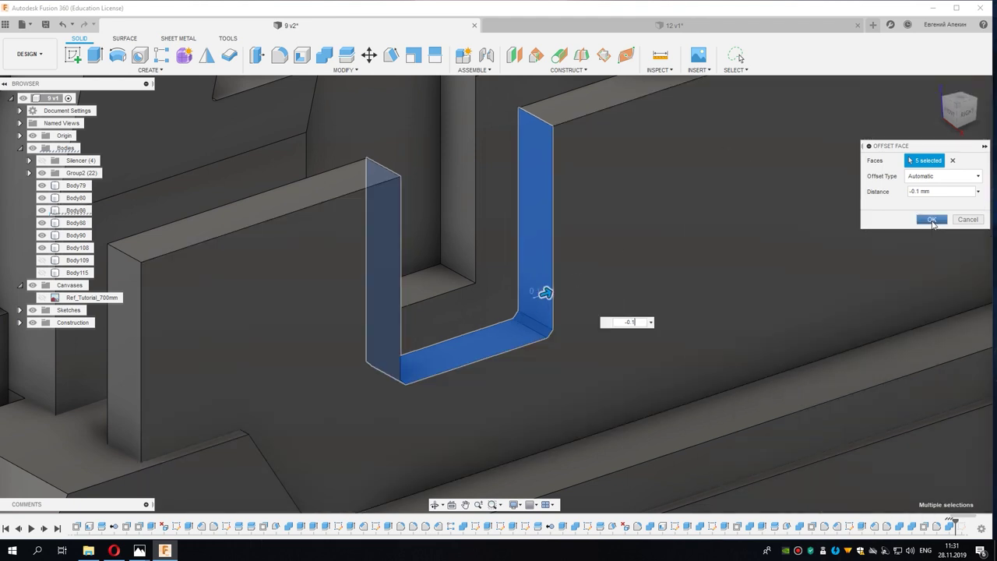
{"action": "left_click", "coordinate": [931, 219]}
Step: Inspect the bracket sitting in the widened notch and show Body109 again
{"action": "left_click", "coordinate": [76, 210]}
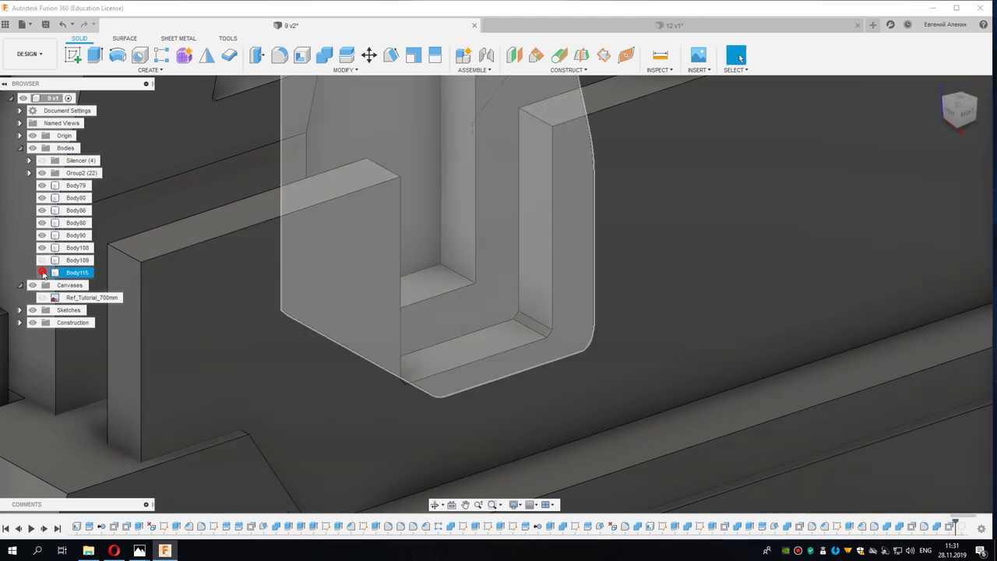
{"action": "middle_click_drag", "start_coordinate": [345, 337], "coordinate": [314, 298], "text": "shift"}
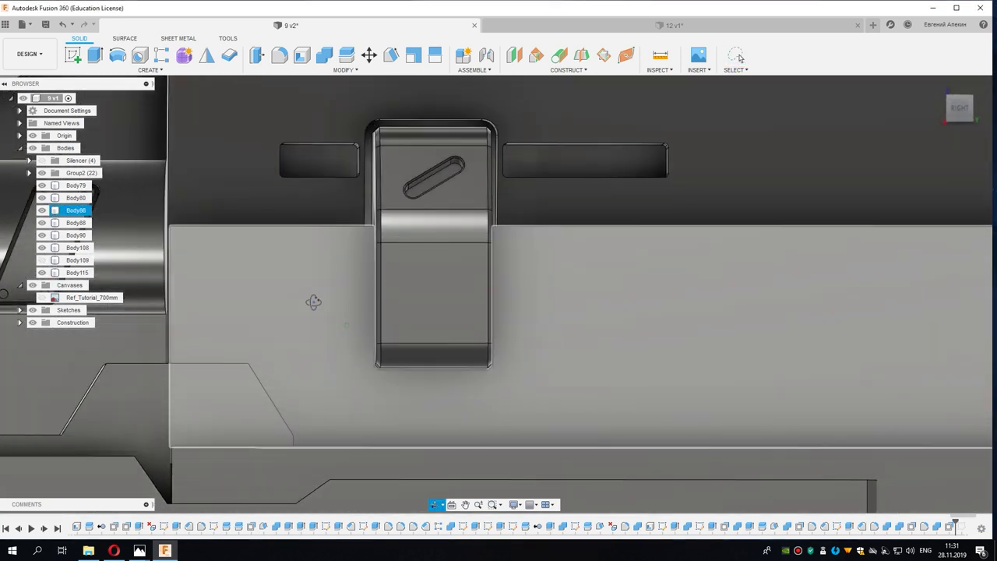
{"action": "left_click", "coordinate": [490, 448]}
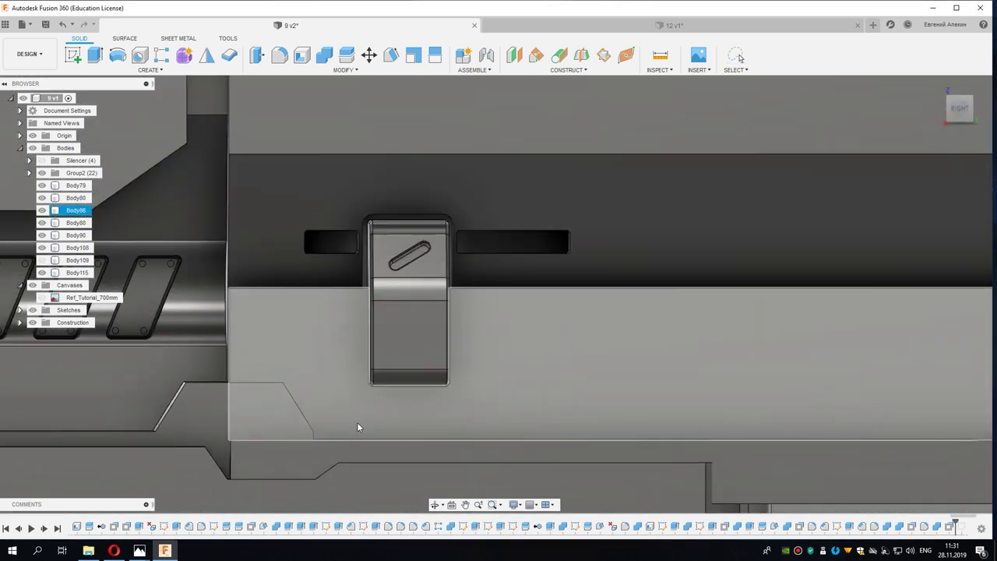
{"action": "middle_click_drag", "start_coordinate": [357, 422], "coordinate": [89, 294], "text": "shift"}
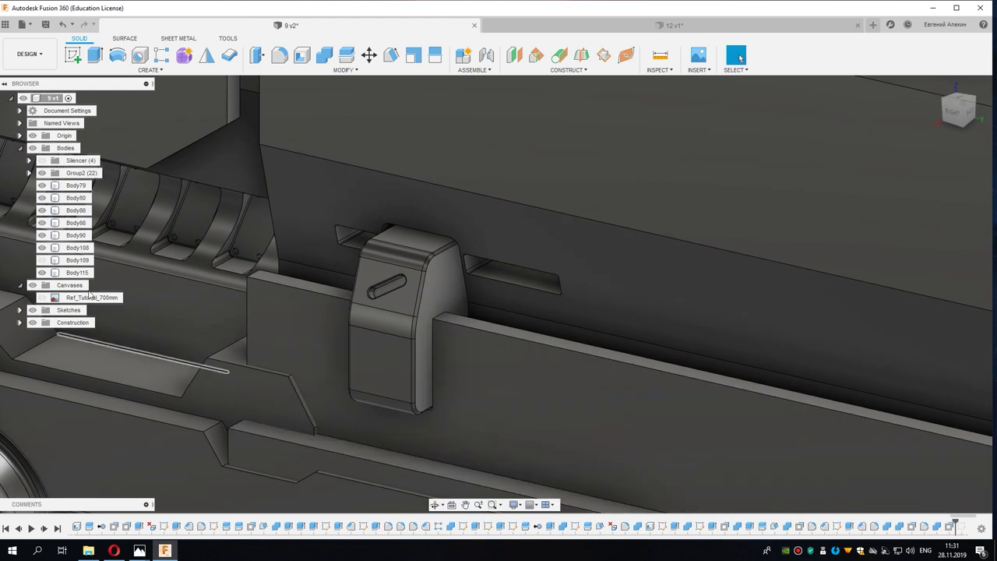
{"action": "left_click", "coordinate": [43, 260]}
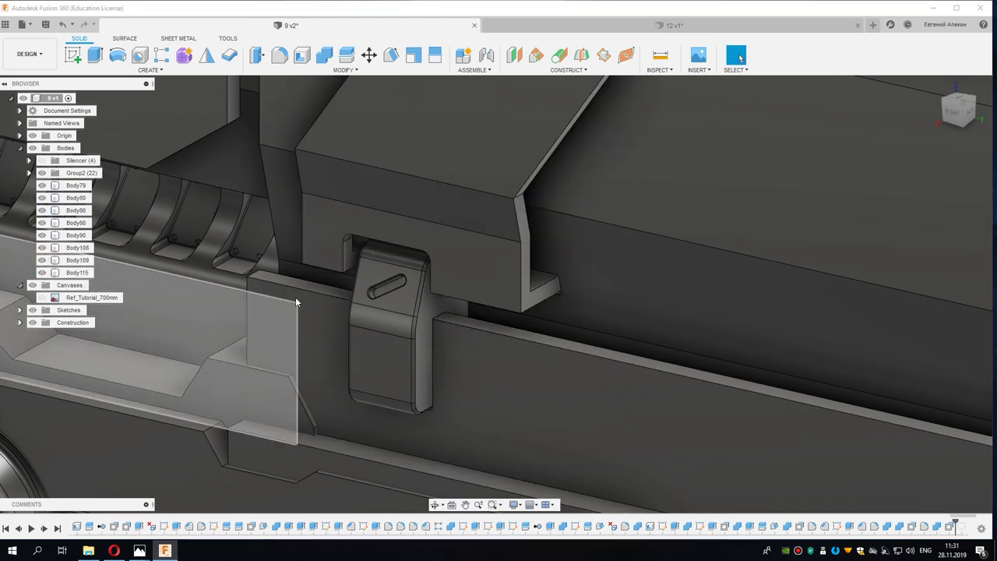
{"action": "scroll", "coordinate": [443, 316], "scroll_direction": "down", "scroll_amount": 5}
{"action": "scroll", "coordinate": [461, 322], "scroll_direction": "down", "scroll_amount": 3}
Step: Fillet the long top edge of Body88 with a 2.5 mm radius
{"action": "left_click", "coordinate": [504, 318]}
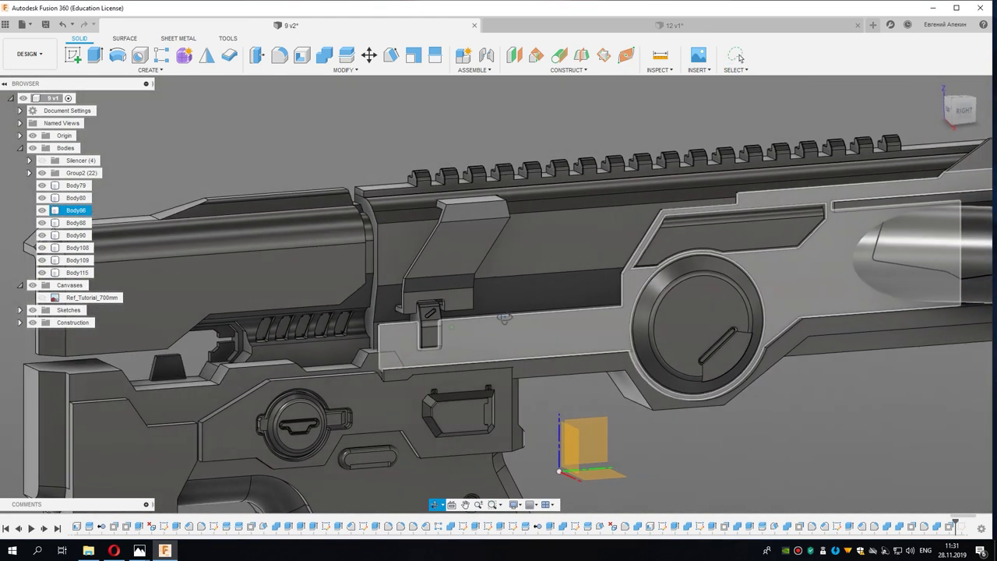
{"action": "middle_click_drag", "start_coordinate": [504, 317], "coordinate": [537, 317], "text": "shift"}
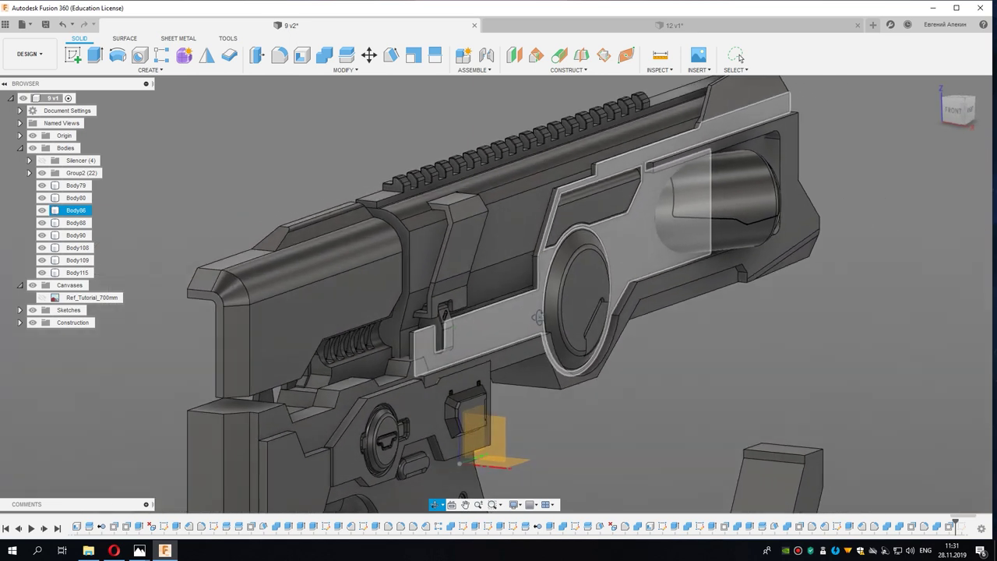
{"action": "scroll", "coordinate": [421, 229], "scroll_direction": "up", "scroll_amount": 3}
{"action": "scroll", "coordinate": [393, 205], "scroll_direction": "up", "scroll_amount": 3}
{"action": "left_click", "coordinate": [392, 205]}
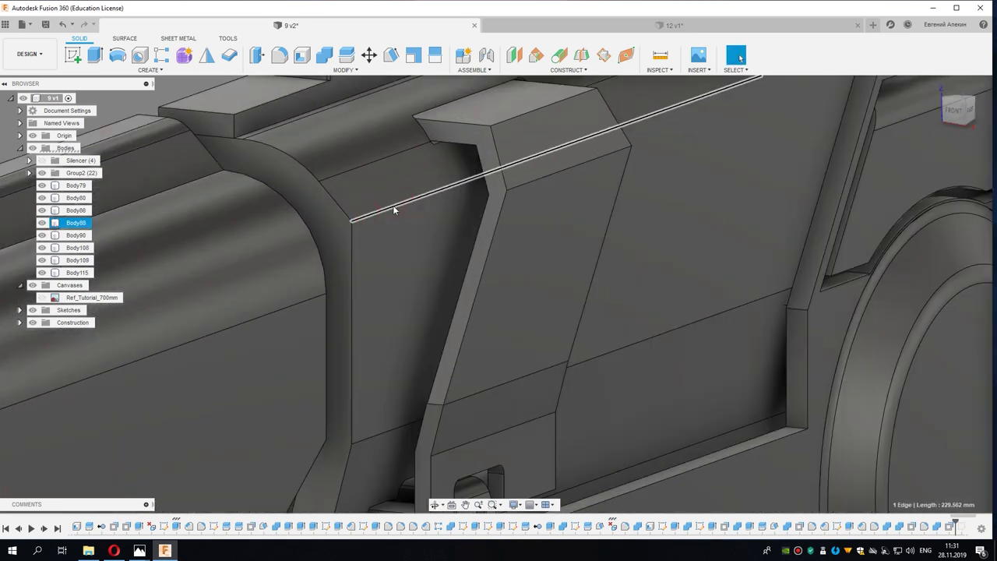
{"action": "key", "text": "f"}
{"action": "scroll", "coordinate": [397, 203], "scroll_direction": "up", "scroll_amount": 3}
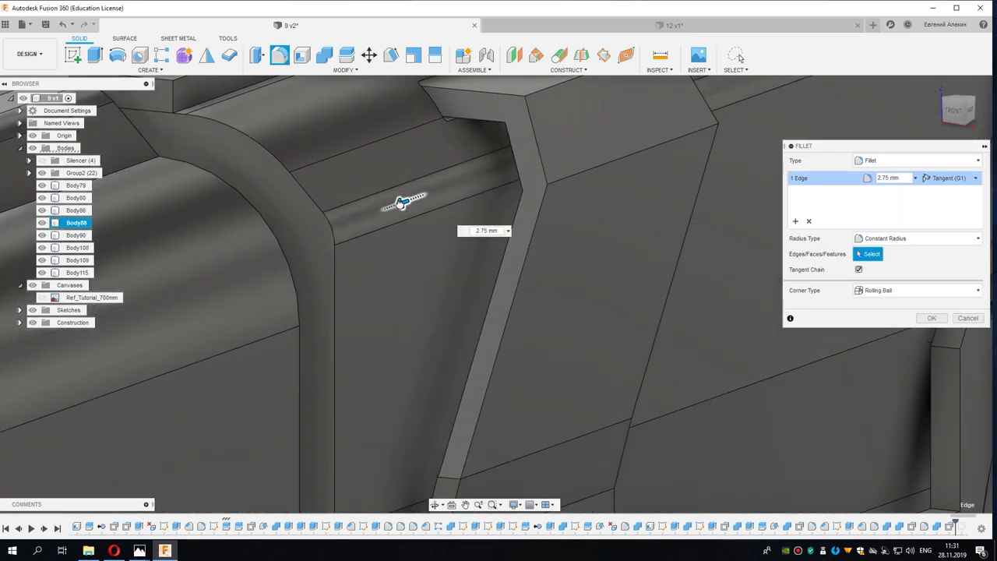
{"action": "scroll", "coordinate": [401, 203], "scroll_direction": "down", "scroll_amount": 3}
{"action": "scroll", "coordinate": [407, 207], "scroll_direction": "down", "scroll_amount": 3}
{"action": "scroll", "coordinate": [407, 216], "scroll_direction": "down", "scroll_amount": 3}
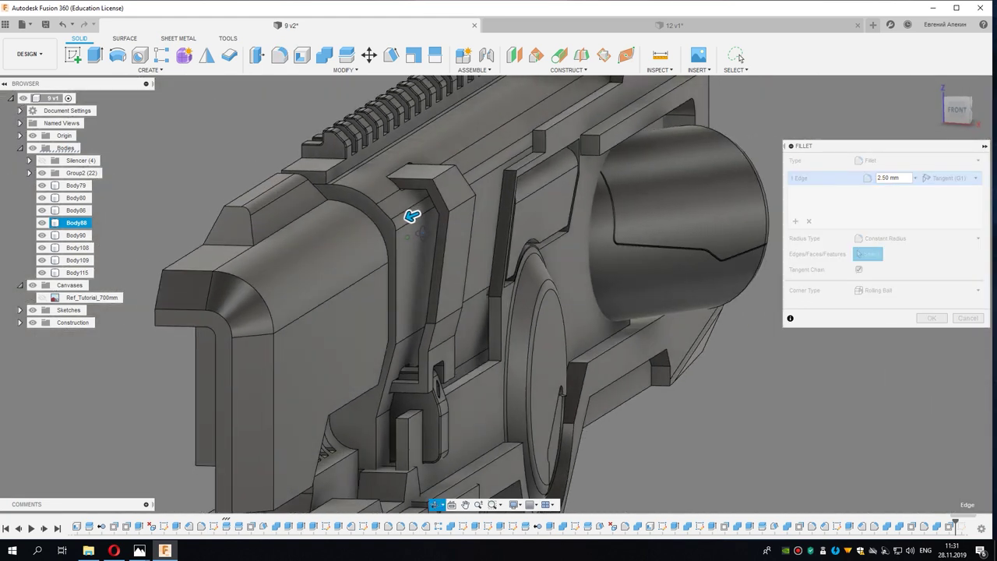
{"action": "left_click", "coordinate": [926, 318]}
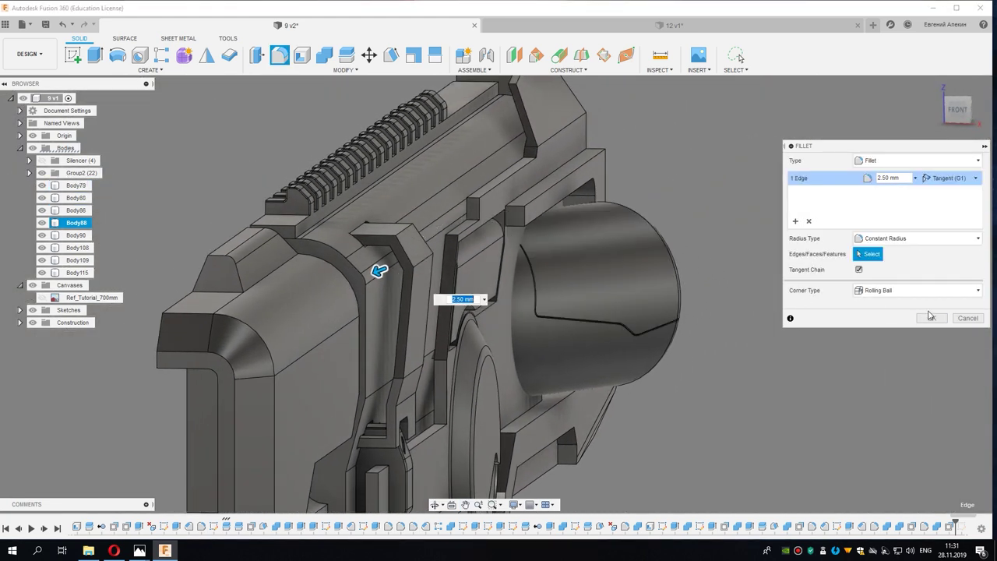
Step: Start a 1.768 mm chord-length fillet on the clip bracket's top edge and add five edges
{"action": "scroll", "coordinate": [393, 222], "scroll_direction": "up", "scroll_amount": 2}
{"action": "scroll", "coordinate": [397, 220], "scroll_direction": "up", "scroll_amount": 2}
{"action": "left_click", "coordinate": [396, 219]}
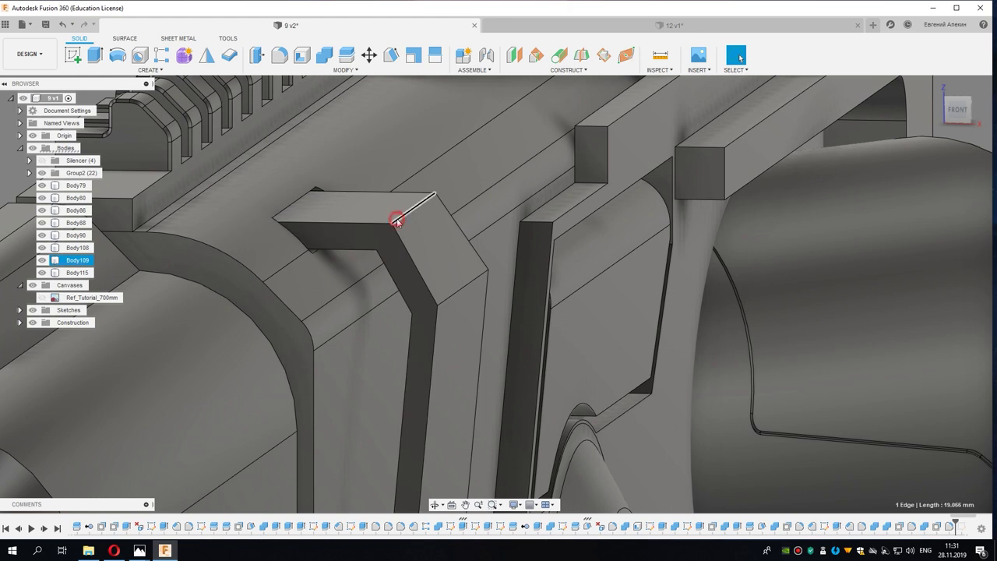
{"action": "scroll", "coordinate": [396, 222], "scroll_direction": "up", "scroll_amount": 1}
{"action": "key", "text": "f"}
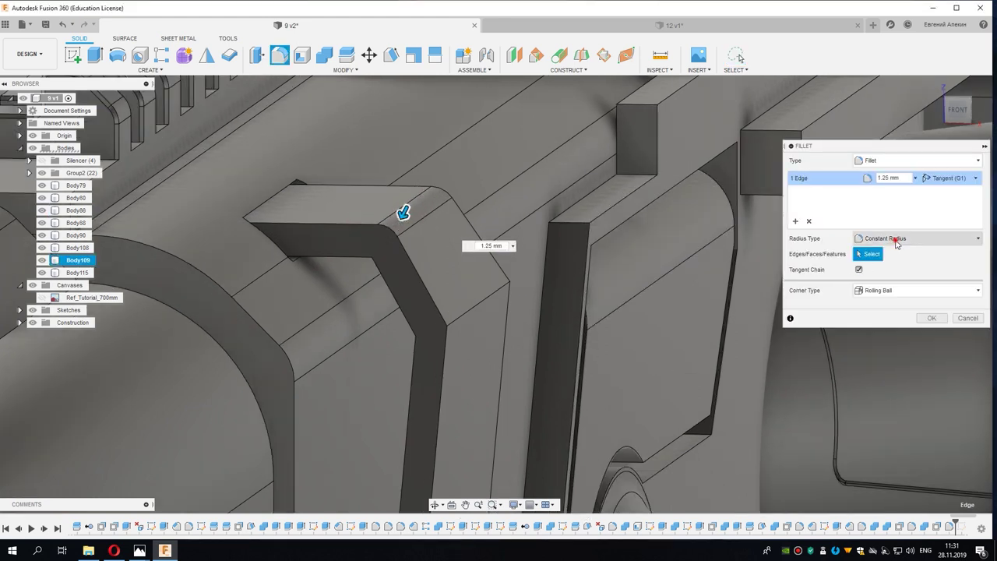
{"action": "left_click", "coordinate": [882, 265]}
{"action": "mouse_move", "coordinate": [472, 277]}
{"action": "middle_mouse_down", "text": "shift"}
{"action": "mouse_move", "coordinate": [409, 229]}
{"action": "mouse_move", "coordinate": [373, 223]}
{"action": "mouse_move", "coordinate": [402, 333]}
{"action": "mouse_move", "coordinate": [411, 326]}
{"action": "mouse_move", "coordinate": [374, 401]}
{"action": "mouse_move", "coordinate": [364, 399]}
{"action": "mouse_move", "coordinate": [381, 381]}
{"action": "mouse_move", "coordinate": [381, 343]}
{"action": "middle_mouse_up", "text": "shift"}
{"action": "left_click", "coordinate": [372, 227]}
{"action": "left_click", "coordinate": [401, 334]}
{"action": "scroll", "coordinate": [389, 379], "scroll_direction": "down", "scroll_amount": 5}
{"action": "scroll", "coordinate": [382, 343], "scroll_direction": "up", "scroll_amount": 3}
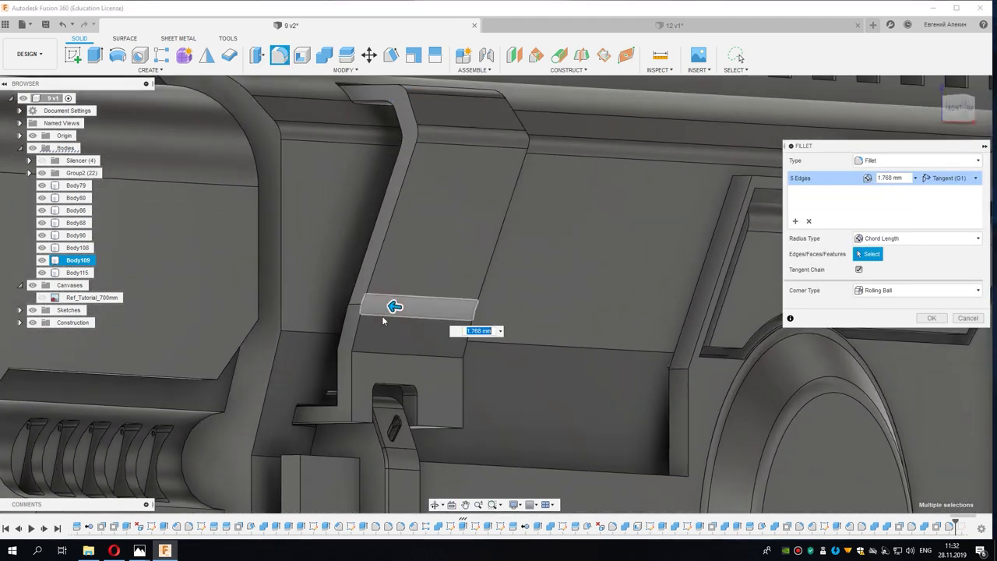
{"action": "left_click", "coordinate": [381, 314]}
Step: Add the remaining bracket edges to reach ten and apply the 1.768 mm chord fillet
{"action": "middle_click_drag", "start_coordinate": [382, 314], "coordinate": [236, 323], "text": "shift"}
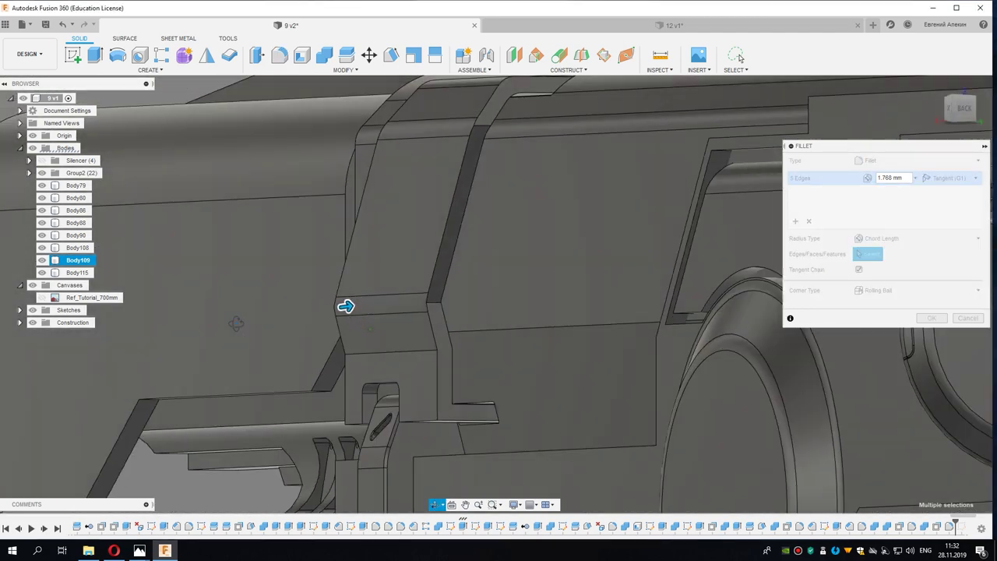
{"action": "middle_click_drag", "start_coordinate": [345, 306], "coordinate": [397, 308], "text": "shift"}
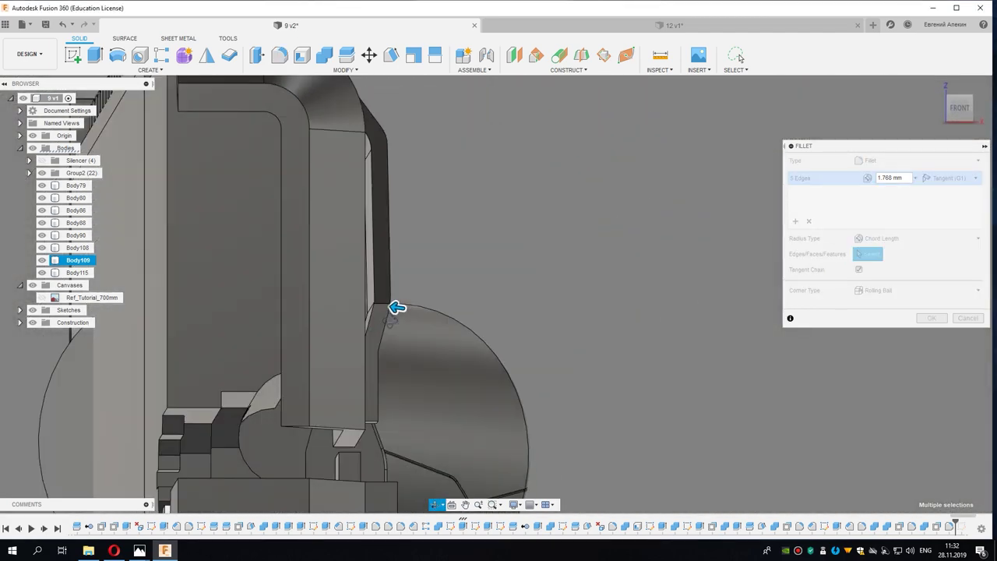
{"action": "scroll", "coordinate": [390, 307], "scroll_direction": "up", "scroll_amount": 2}
{"action": "scroll", "coordinate": [376, 302], "scroll_direction": "up", "scroll_amount": 2}
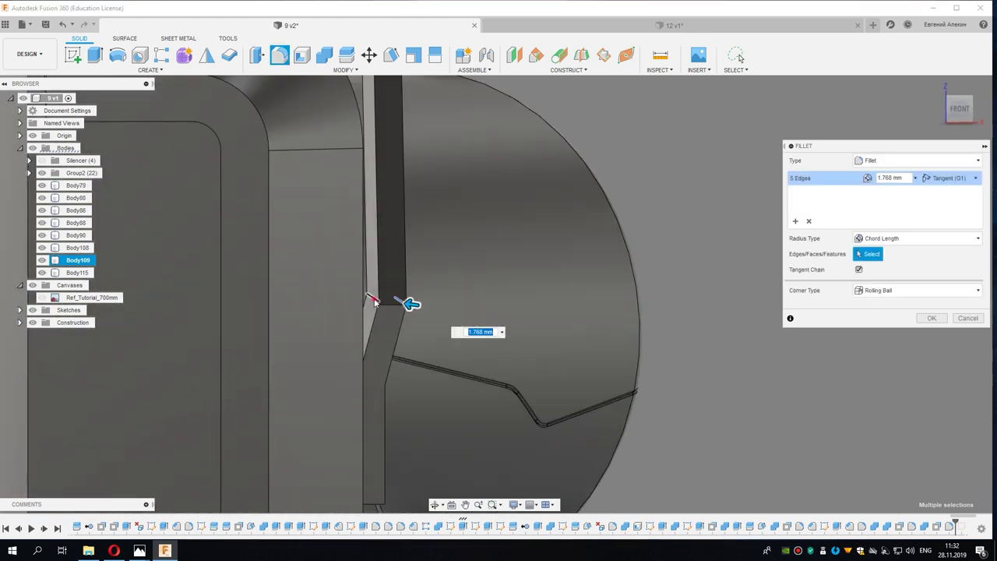
{"action": "middle_click_drag", "start_coordinate": [372, 310], "coordinate": [308, 311], "text": "shift"}
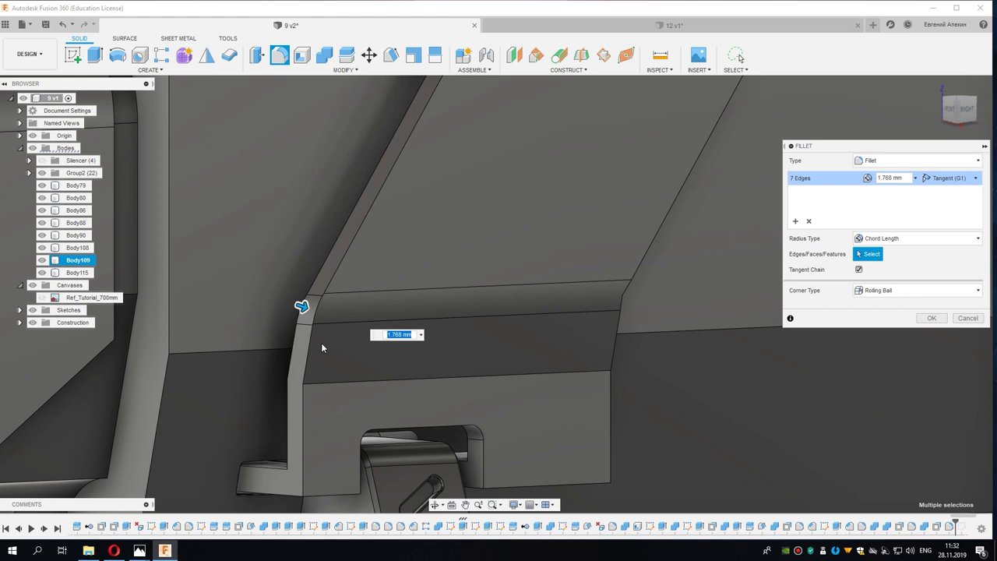
{"action": "middle_click_drag", "start_coordinate": [322, 347], "coordinate": [602, 321], "text": "shift"}
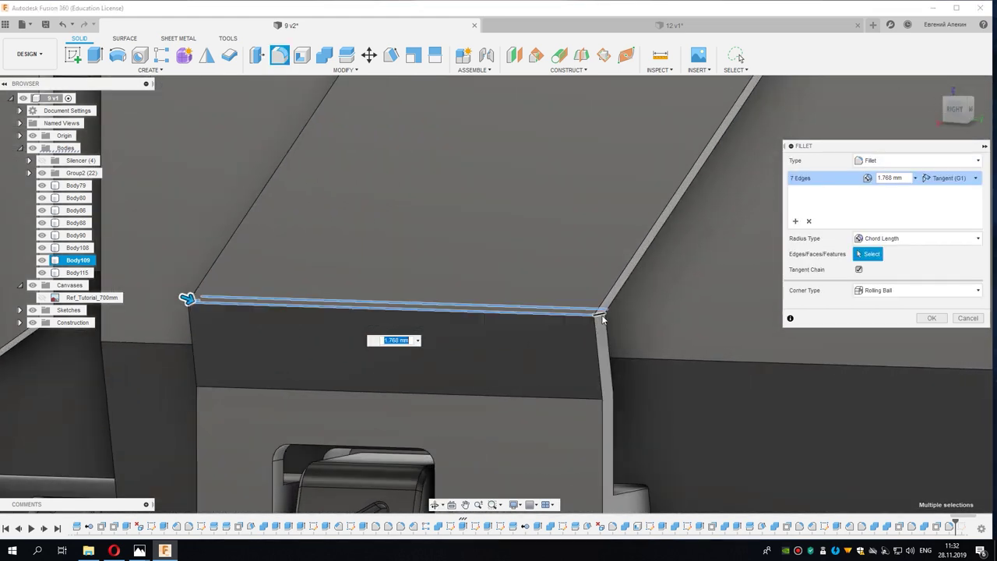
{"action": "middle_click_drag", "start_coordinate": [586, 337], "coordinate": [504, 313], "text": "shift"}
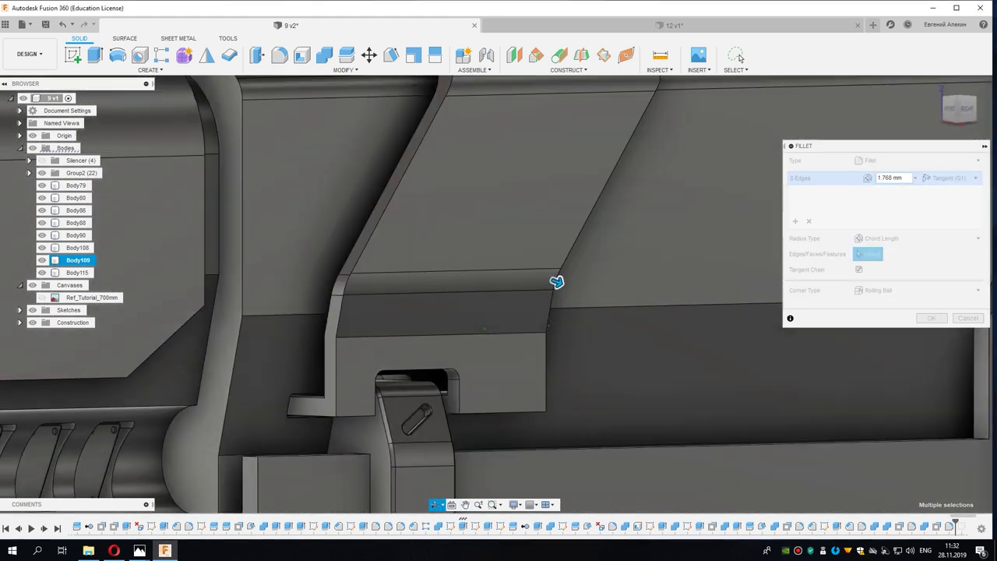
{"action": "mouse_move", "coordinate": [556, 282]}
{"action": "middle_mouse_down", "text": "shift"}
{"action": "mouse_move", "coordinate": [394, 342]}
{"action": "mouse_move", "coordinate": [329, 309]}
{"action": "mouse_move", "coordinate": [363, 330]}
{"action": "mouse_move", "coordinate": [382, 326]}
{"action": "middle_mouse_up", "text": "shift"}
{"action": "left_click", "coordinate": [333, 306]}
{"action": "scroll", "coordinate": [382, 325], "scroll_direction": "up", "scroll_amount": 2}
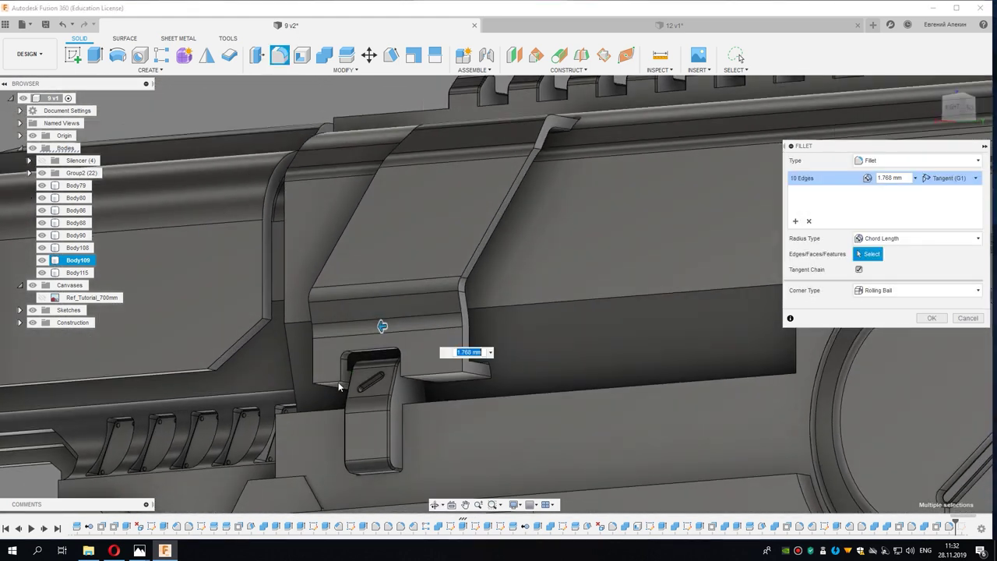
{"action": "left_click", "coordinate": [930, 318]}
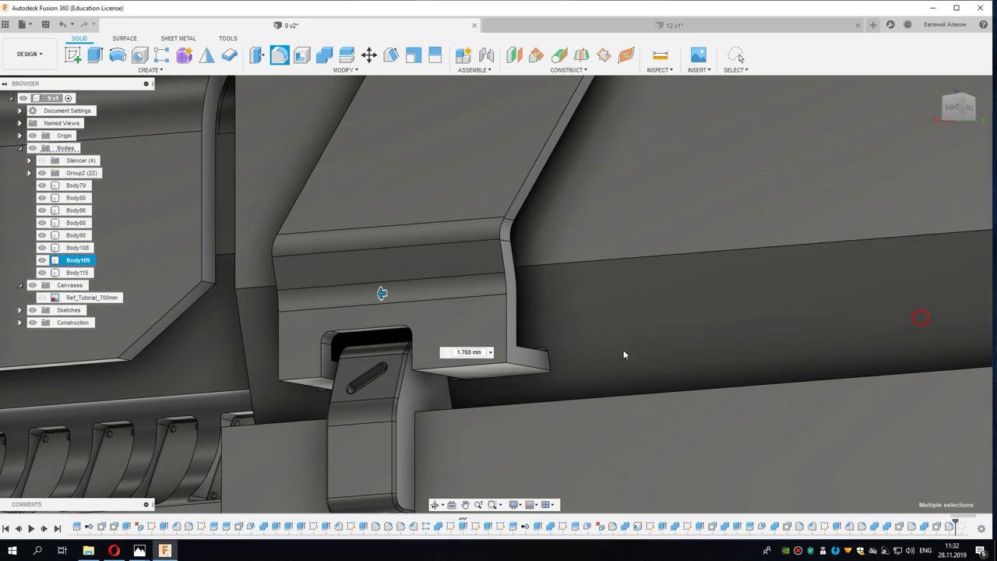
{"action": "middle_click_drag", "start_coordinate": [625, 351], "coordinate": [460, 367], "text": "shift"}
{"action": "left_click", "coordinate": [459, 366]}
Step: Try a chamfer on three ledge edges, then cancel it without applying
{"action": "key", "text": "c"}
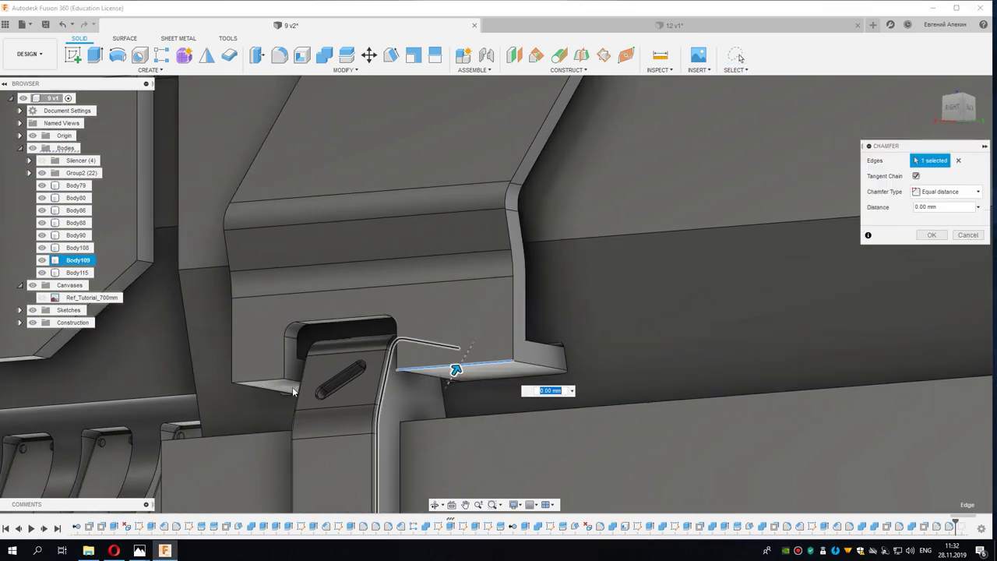
{"action": "left_click", "coordinate": [251, 379]}
{"action": "left_click", "coordinate": [293, 359]}
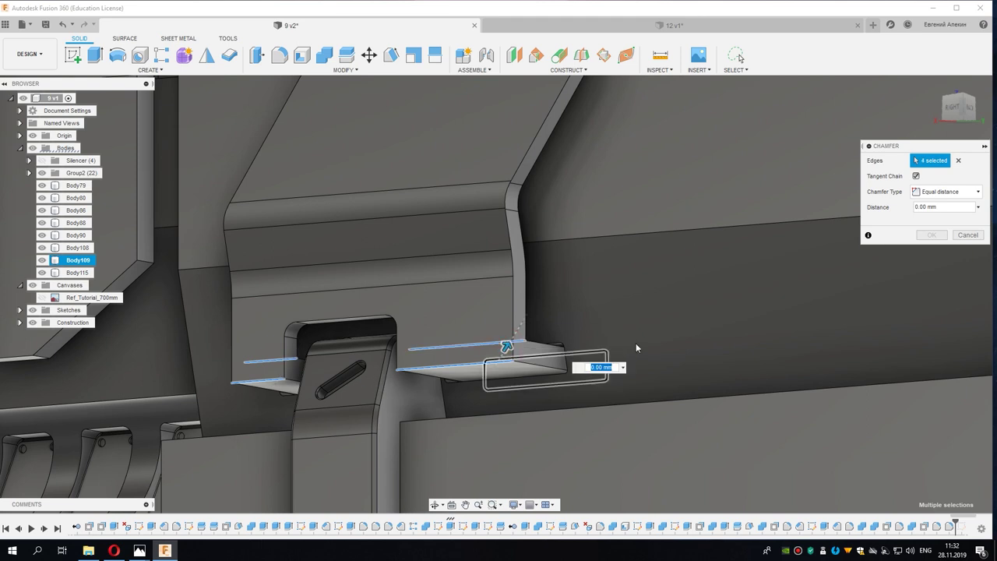
{"action": "middle_click_drag", "start_coordinate": [635, 348], "coordinate": [670, 335], "text": "shift"}
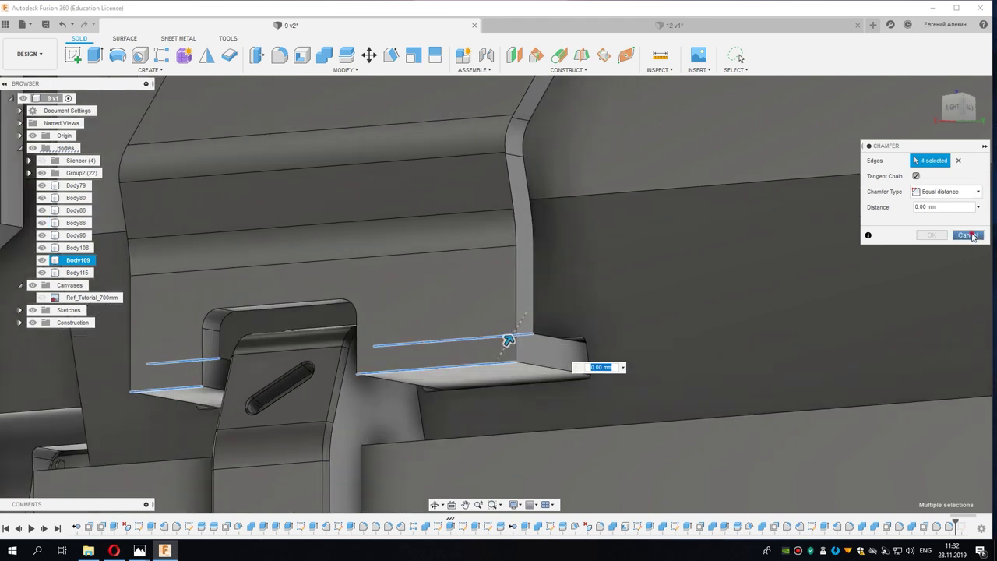
{"action": "left_click", "coordinate": [967, 234]}
Step: Fillet four edges of the bracket's lower ledge with a 1.061 mm chord length
{"action": "left_click", "coordinate": [471, 366]}
{"action": "key", "text": "f"}
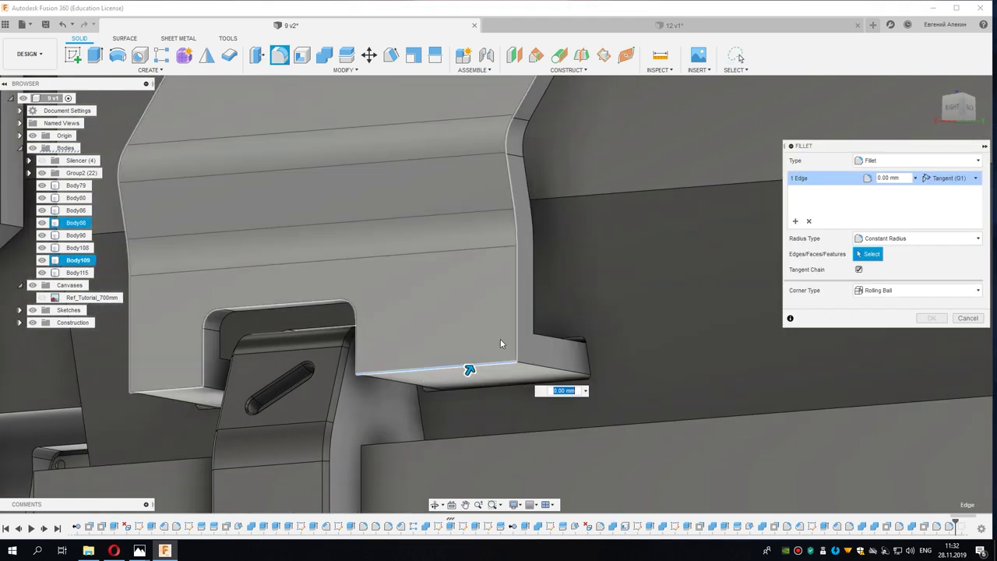
{"action": "left_click", "coordinate": [527, 334]}
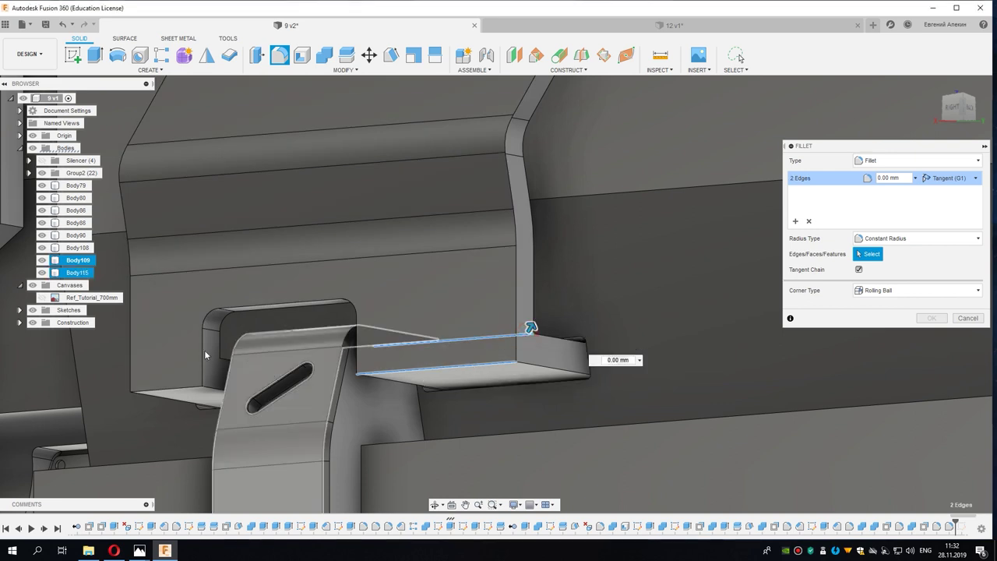
{"action": "left_click", "coordinate": [211, 348]}
{"action": "left_click", "coordinate": [194, 390]}
{"action": "scroll", "coordinate": [195, 396], "scroll_direction": "up", "scroll_amount": 2}
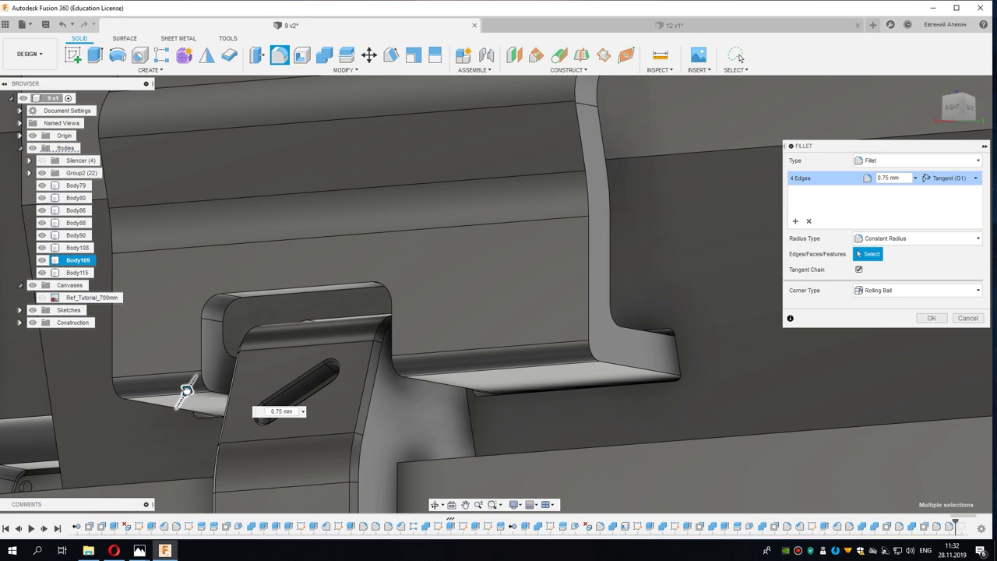
{"action": "scroll", "coordinate": [286, 361], "scroll_direction": "down", "scroll_amount": 2}
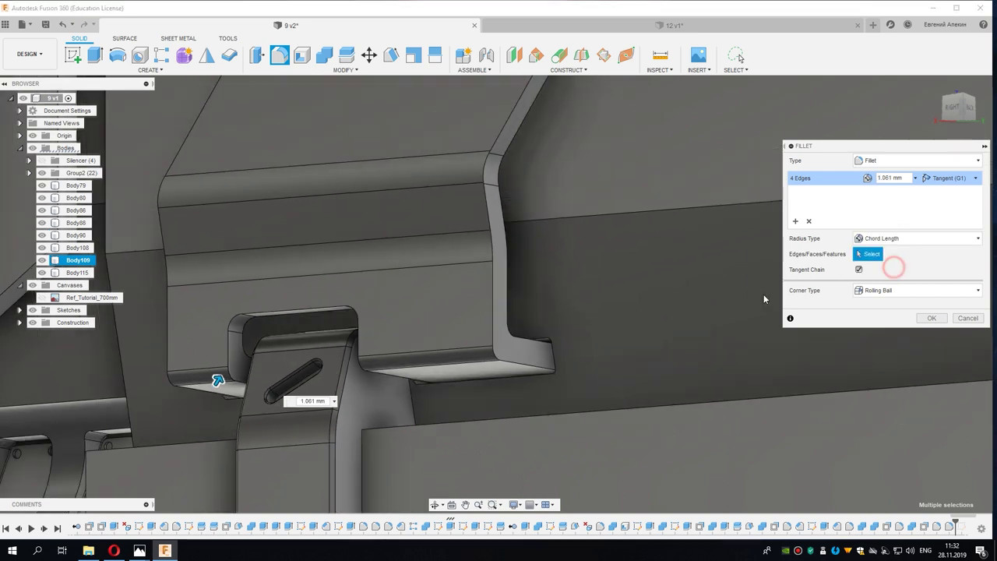
{"action": "mouse_move", "coordinate": [763, 298]}
{"action": "middle_mouse_down", "text": "shift"}
{"action": "mouse_move", "coordinate": [468, 327]}
{"action": "mouse_move", "coordinate": [683, 343]}
{"action": "middle_mouse_up", "text": "shift"}
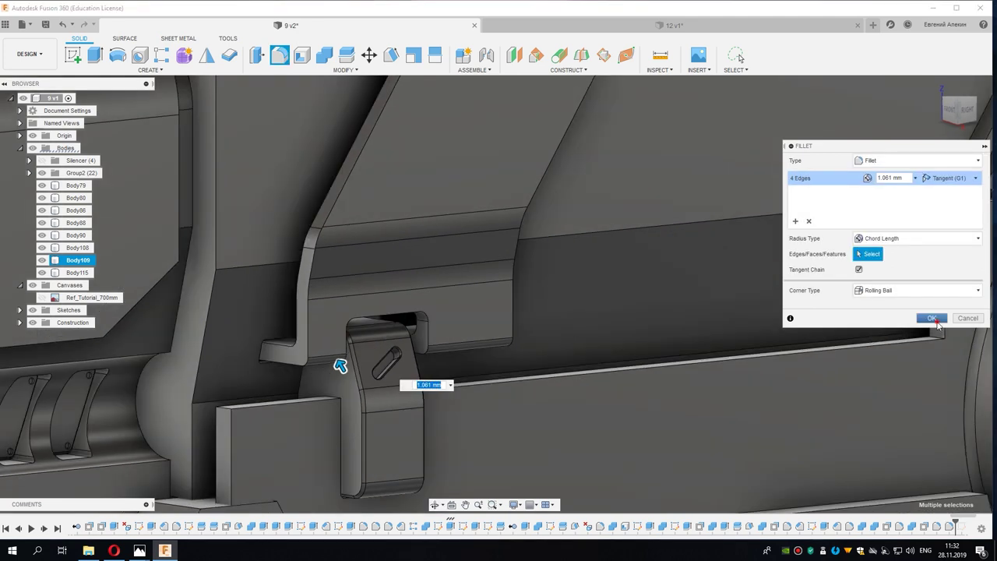
{"action": "left_click", "coordinate": [932, 318]}
{"action": "middle_click_drag", "start_coordinate": [532, 289], "coordinate": [570, 339], "text": "shift"}
{"action": "scroll", "coordinate": [570, 339], "scroll_direction": "down", "scroll_amount": 2}
{"action": "scroll", "coordinate": [344, 266], "scroll_direction": "up", "scroll_amount": 3}
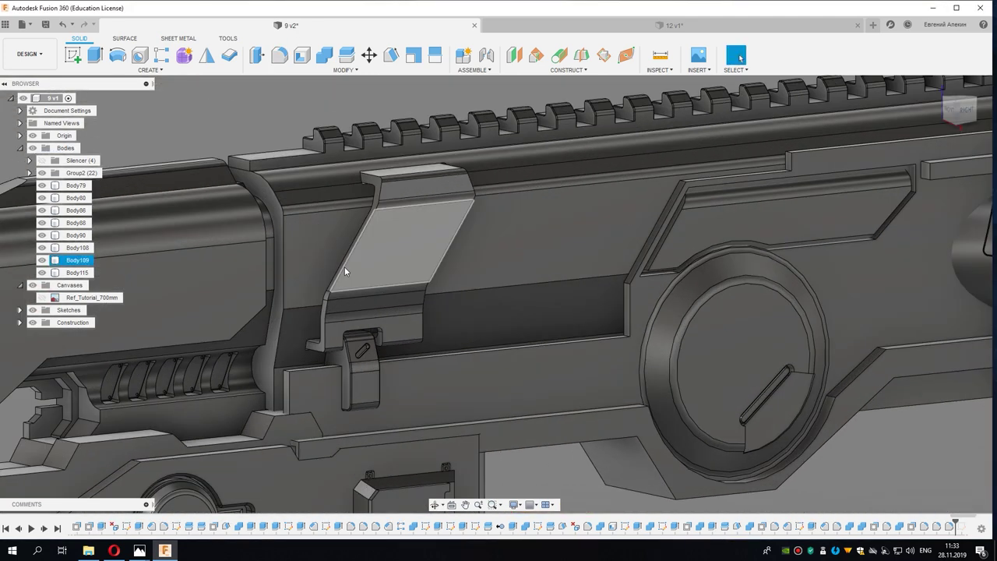
Step: Start a chamfer on the bracket's inclined outer edge, then dismiss it
{"action": "left_click", "coordinate": [345, 267]}
{"action": "key", "text": "c"}
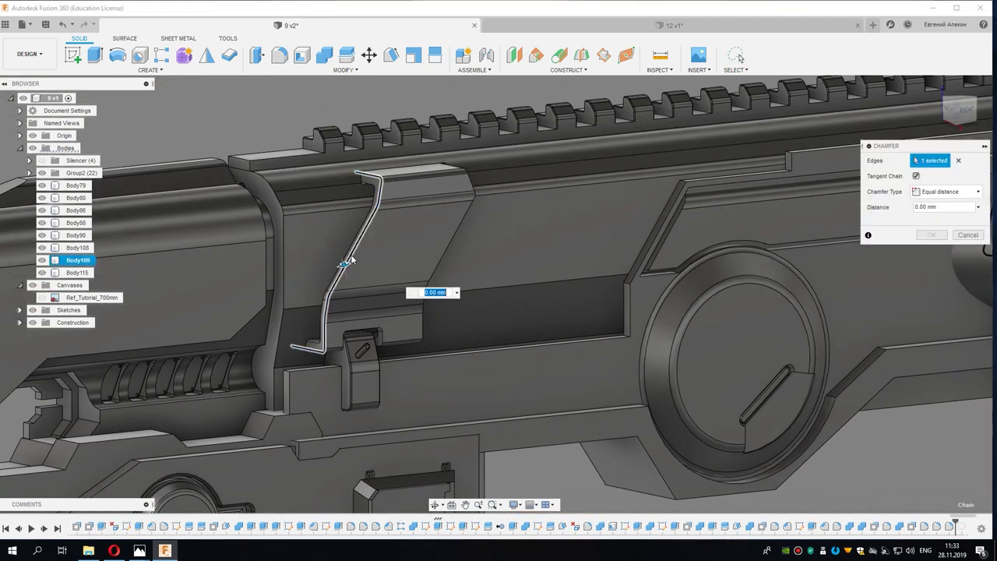
{"action": "scroll", "coordinate": [350, 260], "scroll_direction": "up", "scroll_amount": 2}
{"action": "middle_click_drag", "start_coordinate": [486, 242], "coordinate": [468, 185], "text": "shift"}
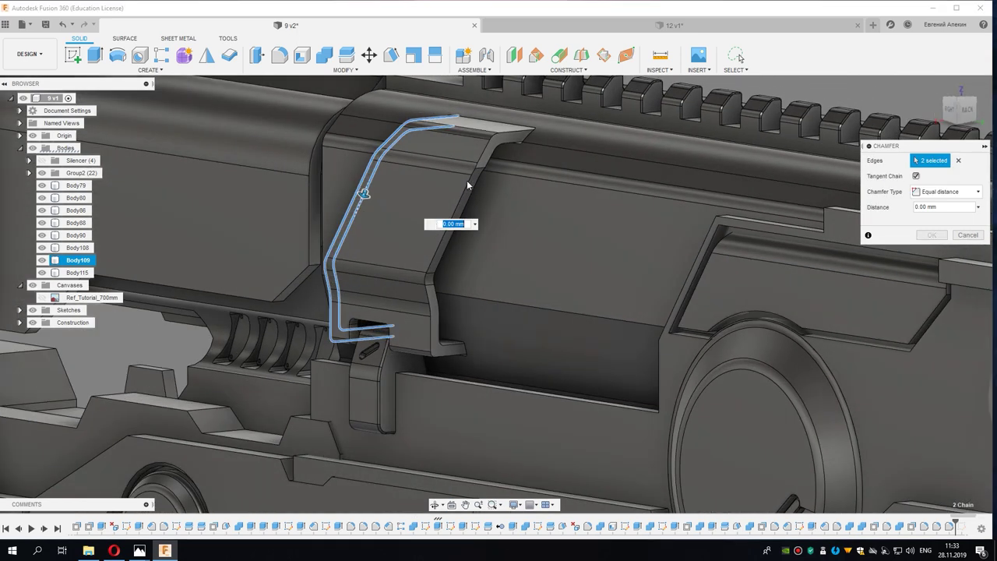
{"action": "left_click", "coordinate": [966, 233]}
Step: Fillet the bracket's slanted side edge at 4 mm
{"action": "mouse_move", "coordinate": [558, 228]}
{"action": "middle_mouse_down", "text": "shift"}
{"action": "mouse_move", "coordinate": [509, 196]}
{"action": "mouse_move", "coordinate": [583, 209]}
{"action": "middle_mouse_up", "text": "shift"}
{"action": "scroll", "coordinate": [545, 202], "scroll_direction": "up", "scroll_amount": 3}
{"action": "scroll", "coordinate": [465, 189], "scroll_direction": "up", "scroll_amount": 3}
{"action": "scroll", "coordinate": [485, 163], "scroll_direction": "up", "scroll_amount": 3}
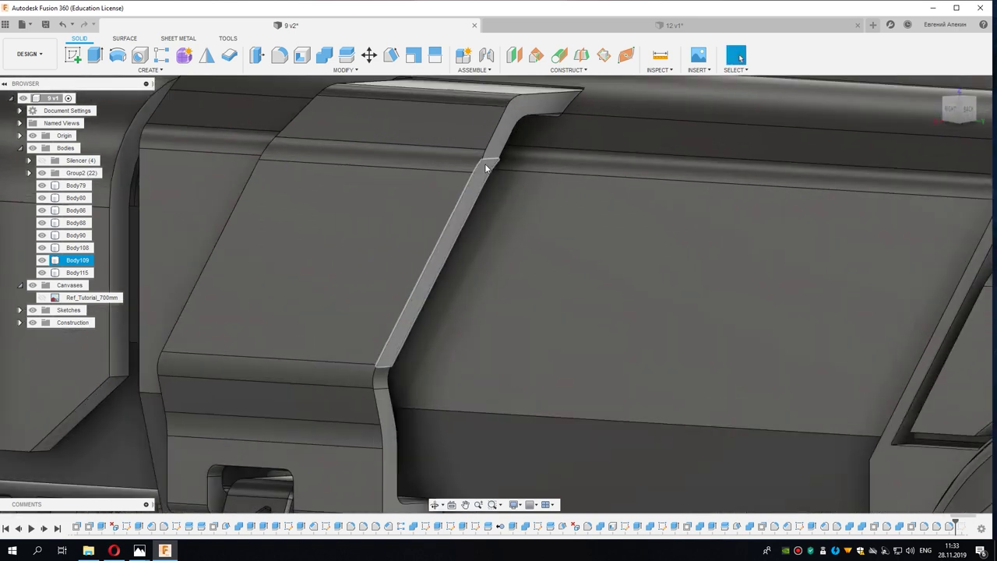
{"action": "left_click", "coordinate": [489, 161]}
{"action": "middle_click_drag", "start_coordinate": [489, 161], "coordinate": [462, 283], "text": "shift"}
{"action": "key", "text": "f"}
{"action": "scroll", "coordinate": [462, 262], "scroll_direction": "up", "scroll_amount": 2}
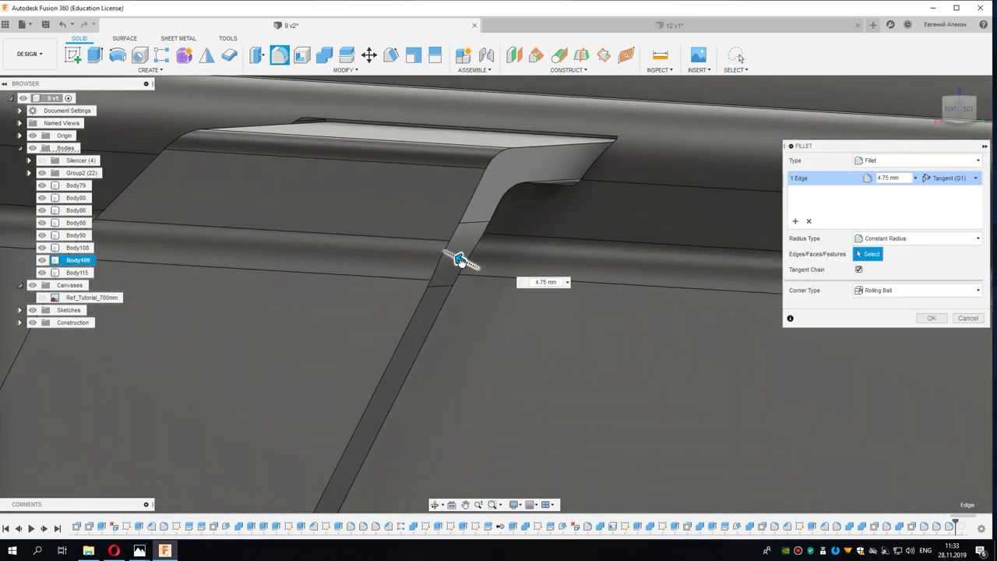
{"action": "mouse_move", "coordinate": [460, 274]}
{"action": "middle_mouse_down", "text": "shift"}
{"action": "mouse_move", "coordinate": [405, 319]}
{"action": "mouse_move", "coordinate": [436, 296]}
{"action": "middle_mouse_up", "text": "shift"}
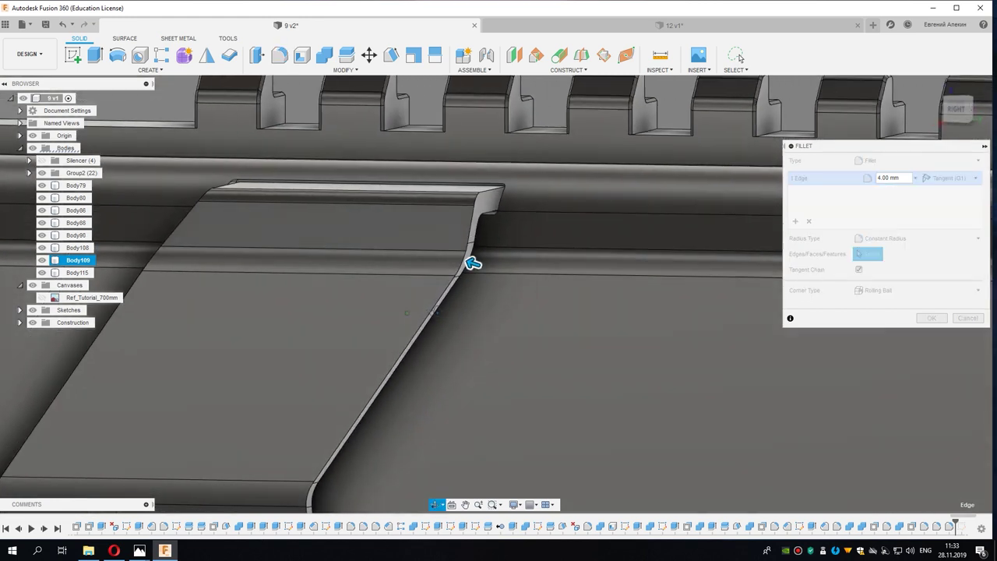
{"action": "left_click", "coordinate": [930, 318]}
{"action": "scroll", "coordinate": [498, 361], "scroll_direction": "down", "scroll_amount": 3}
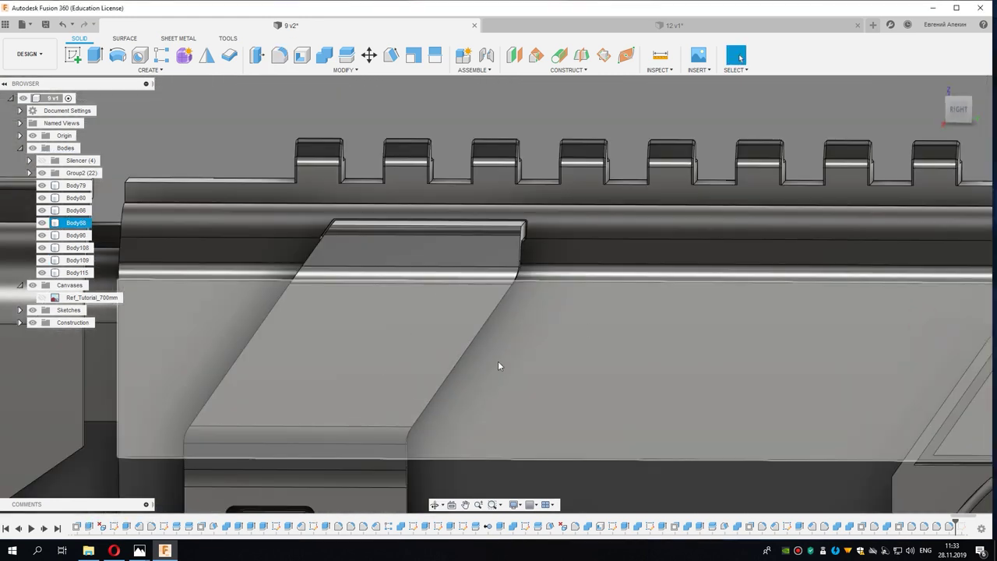
{"action": "scroll", "coordinate": [454, 310], "scroll_direction": "down", "scroll_amount": 2}
{"action": "middle_click_drag", "start_coordinate": [454, 310], "coordinate": [498, 315], "text": "shift"}
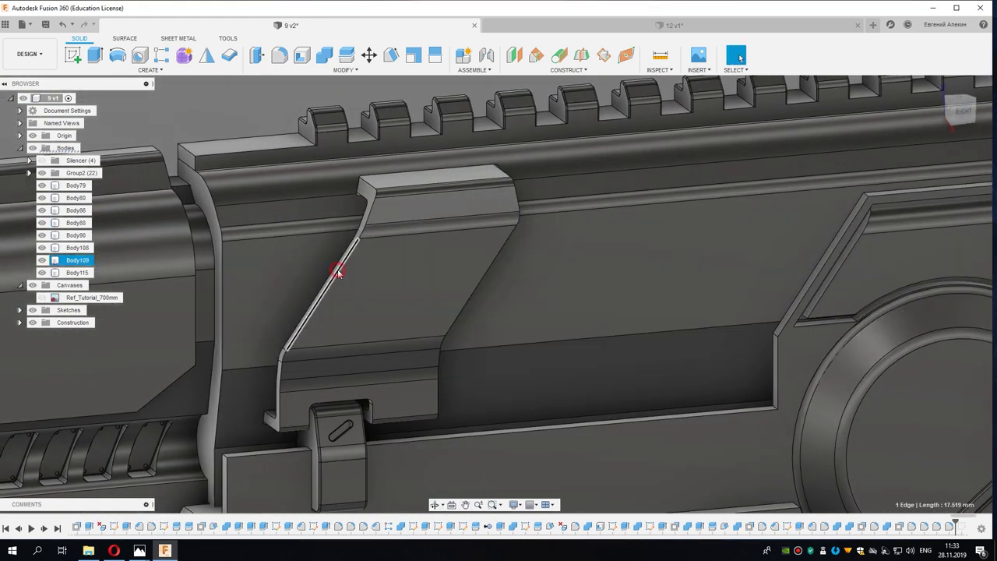
Step: Start a 0.25 mm chamfer on the bracket, adding its inner and front-left edge chains
{"action": "key", "text": "c"}
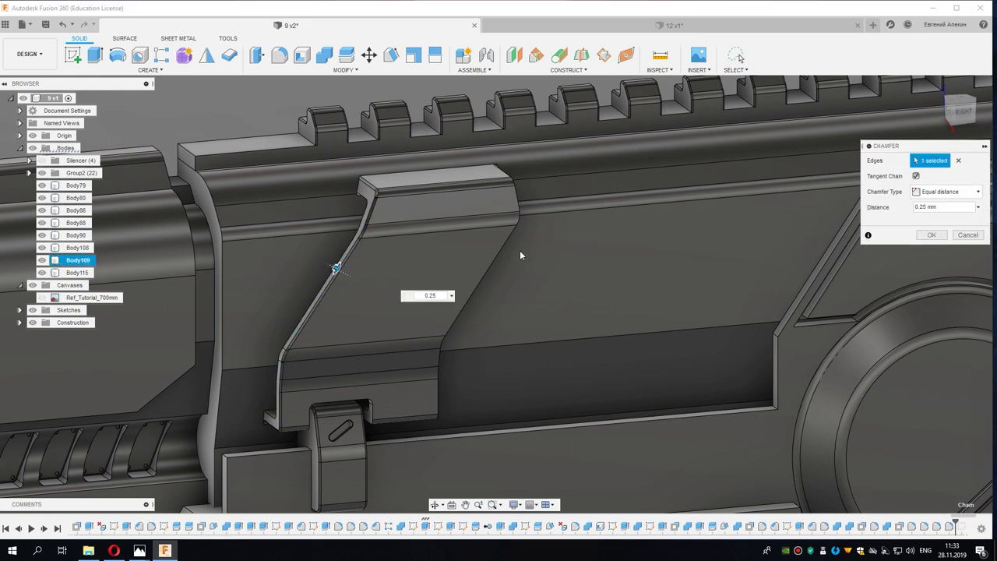
{"action": "mouse_move", "coordinate": [520, 250]}
{"action": "middle_mouse_down", "text": "shift"}
{"action": "mouse_move", "coordinate": [477, 241]}
{"action": "mouse_move", "coordinate": [436, 311]}
{"action": "middle_mouse_up", "text": "shift"}
{"action": "left_click", "coordinate": [436, 311]}
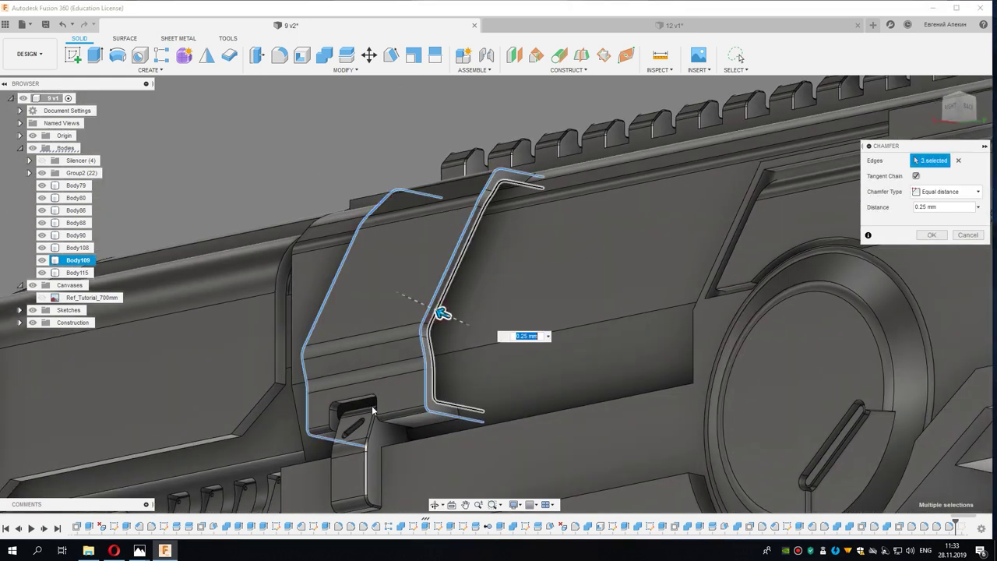
{"action": "middle_click_drag", "start_coordinate": [329, 355], "coordinate": [370, 292], "text": "shift"}
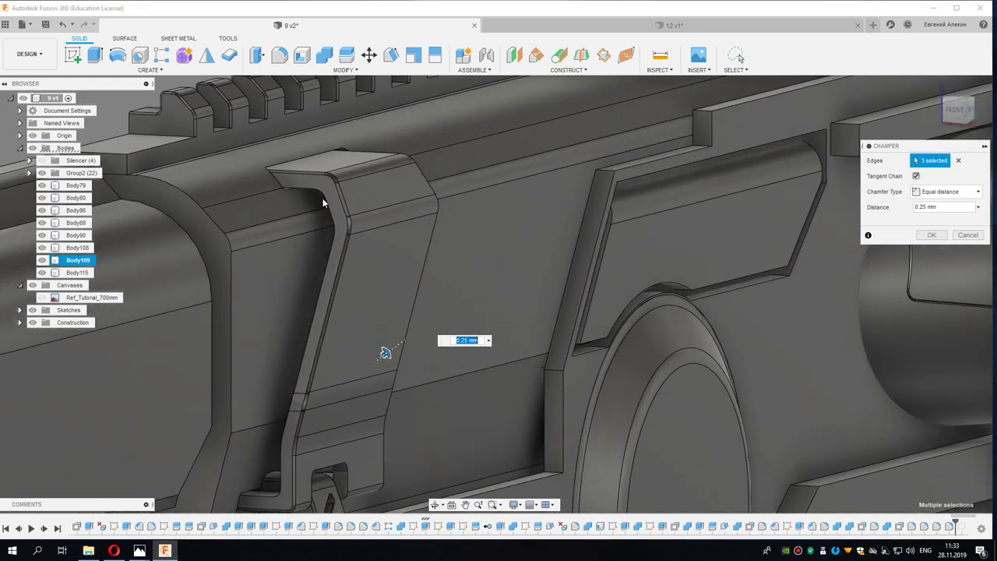
{"action": "left_click", "coordinate": [336, 286]}
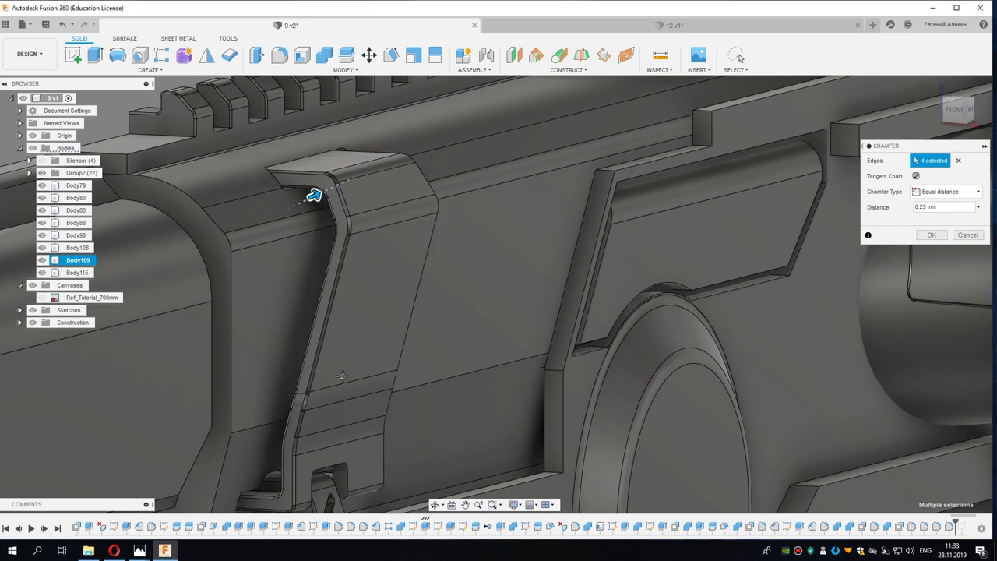
Step: Add the clip slot's edges to the 0.25 mm chamfer and apply it
{"action": "mouse_move", "coordinate": [345, 360]}
{"action": "middle_mouse_down", "text": "shift"}
{"action": "mouse_move", "coordinate": [355, 298]}
{"action": "mouse_move", "coordinate": [320, 283]}
{"action": "mouse_move", "coordinate": [354, 300]}
{"action": "middle_mouse_up", "text": "shift"}
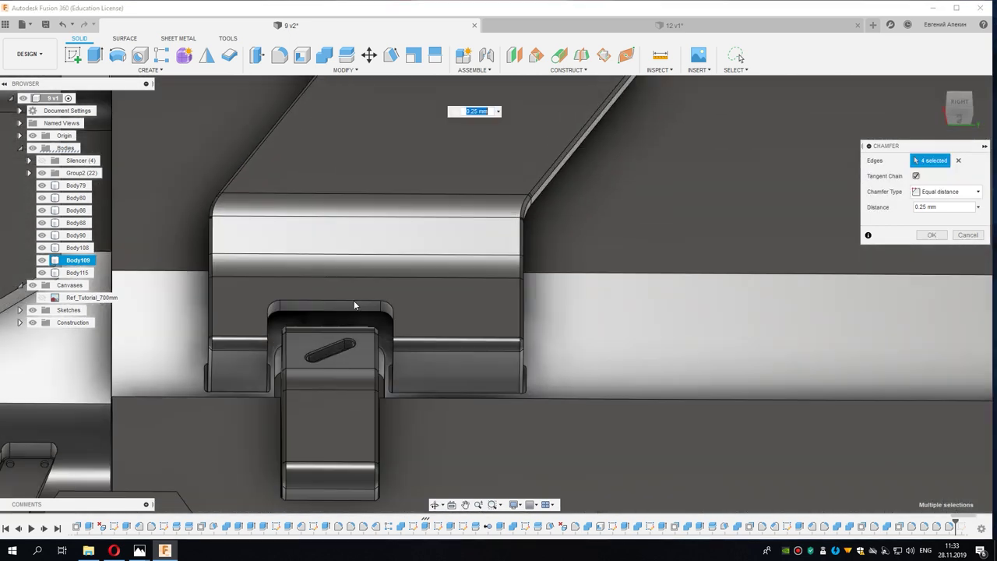
{"action": "left_click", "coordinate": [353, 302]}
{"action": "left_click", "coordinate": [353, 314]}
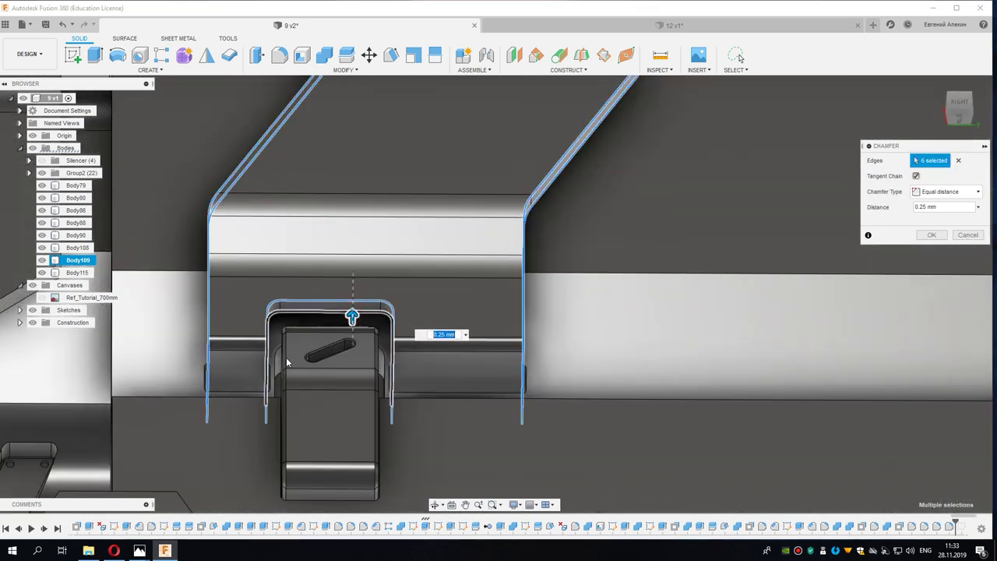
{"action": "middle_click_drag", "start_coordinate": [286, 346], "coordinate": [269, 384], "text": "shift"}
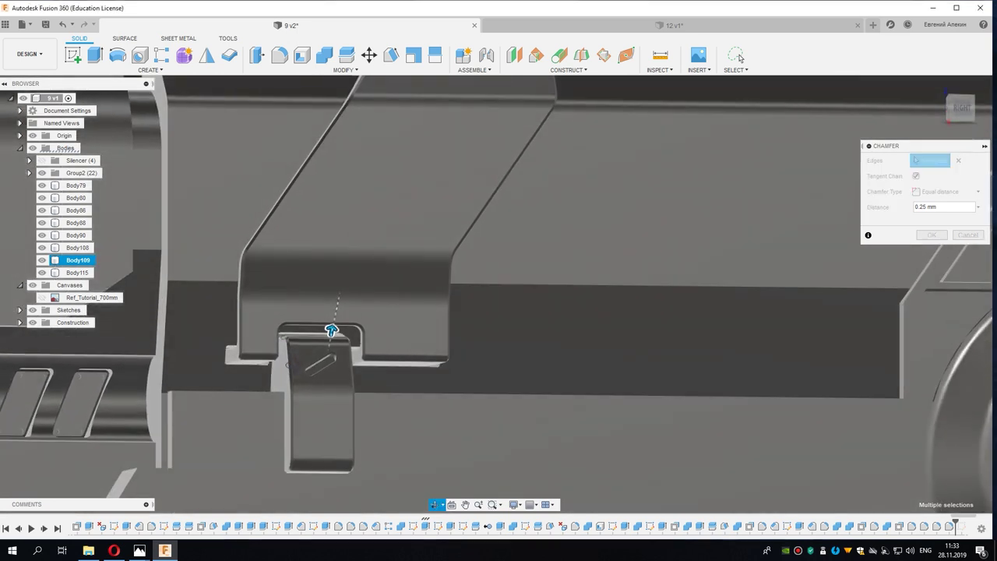
{"action": "scroll", "coordinate": [300, 364], "scroll_direction": "down", "scroll_amount": 5}
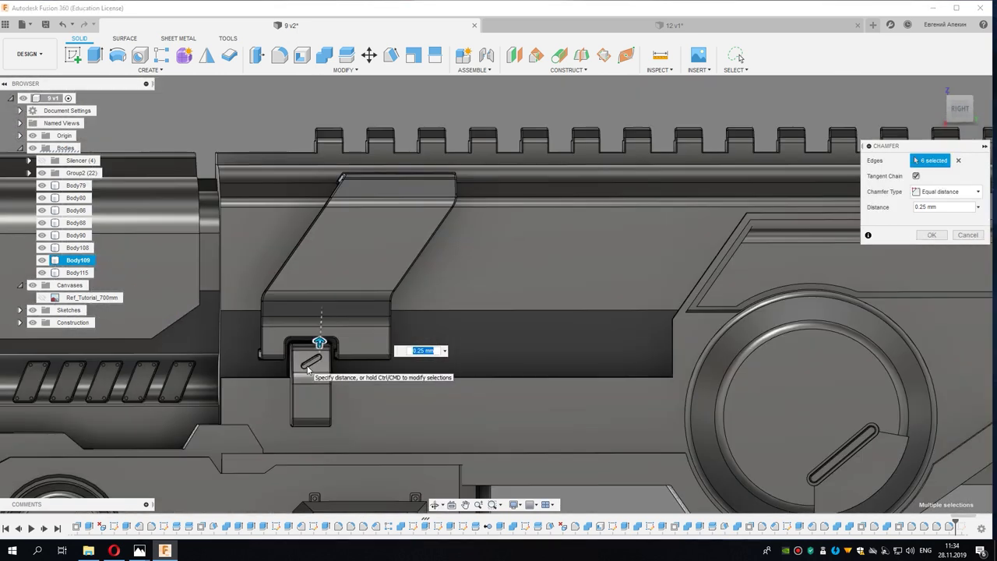
{"action": "mouse_move", "coordinate": [318, 345]}
{"action": "middle_mouse_down", "text": "shift"}
{"action": "mouse_move", "coordinate": [388, 310]}
{"action": "mouse_move", "coordinate": [411, 326]}
{"action": "middle_mouse_up", "text": "shift"}
{"action": "middle_click_drag", "start_coordinate": [591, 303], "coordinate": [635, 292], "text": "shift"}
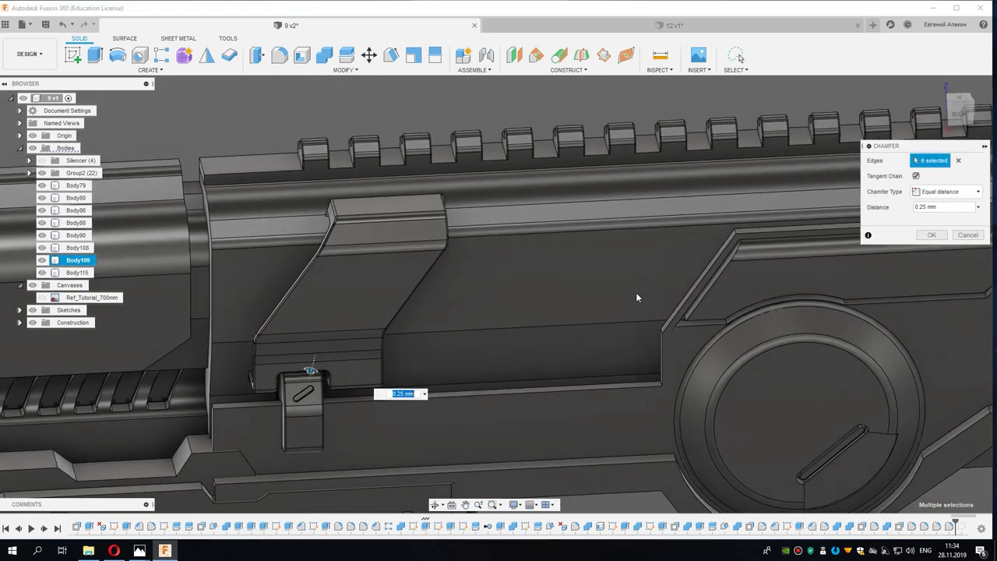
{"action": "left_click", "coordinate": [927, 240]}
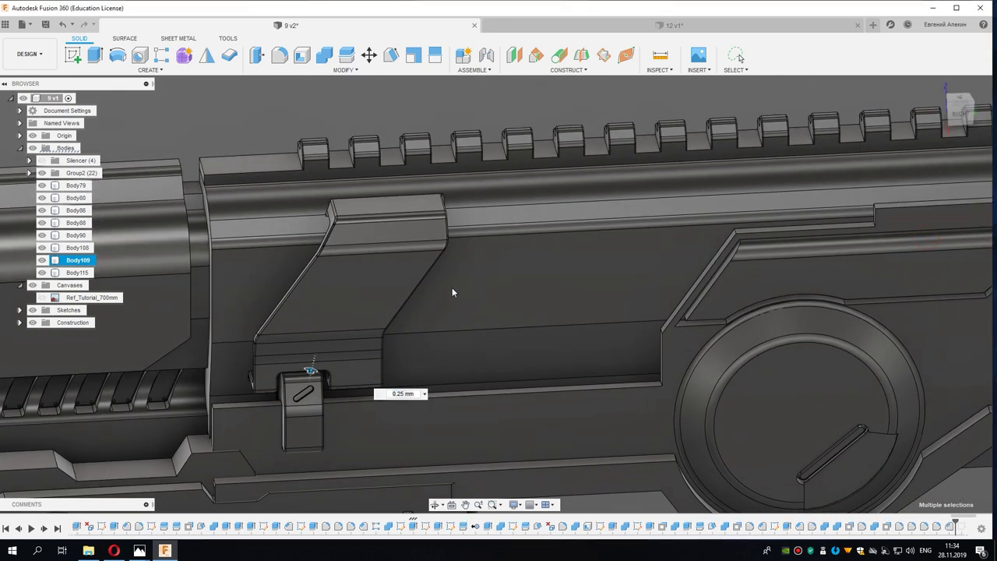
{"action": "scroll", "coordinate": [434, 274], "scroll_direction": "down", "scroll_amount": 3}
{"action": "key", "text": "Escape"}
Step: Switch to the right-side view and show the Ref_Tutorial_700mm reference image
{"action": "left_click", "coordinate": [963, 114]}
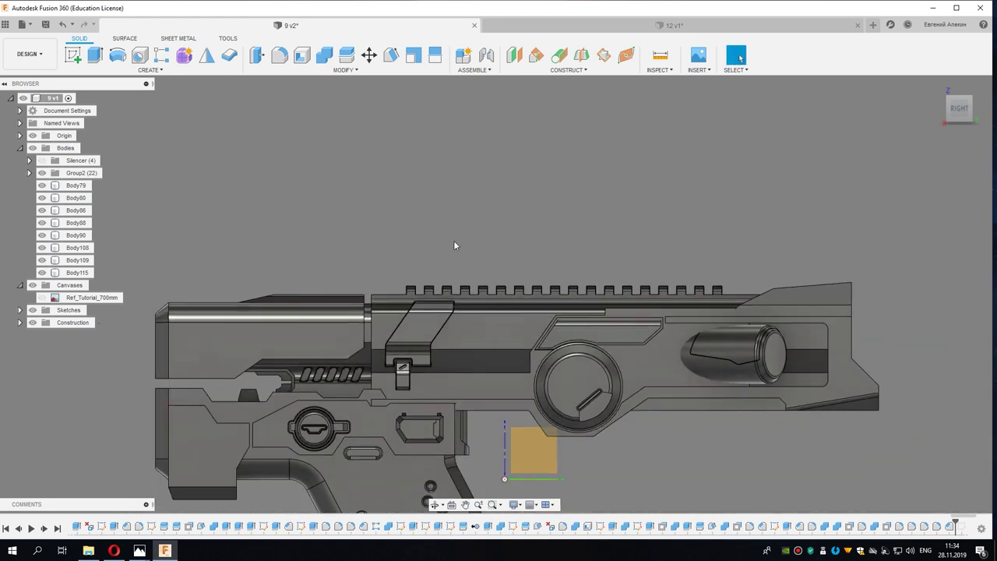
{"action": "left_click", "coordinate": [42, 297]}
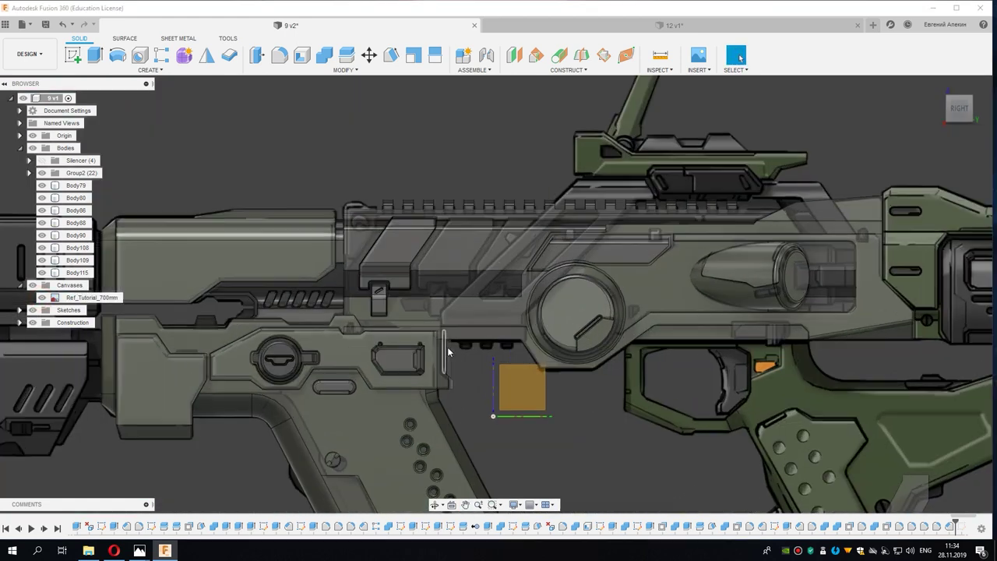
{"action": "scroll", "coordinate": [447, 346], "scroll_direction": "up", "scroll_amount": 3}
Step: Pattern Body109 and clip Body115 three times along the rail edge at -51 mm spacing
{"action": "left_click", "coordinate": [739, 59]}
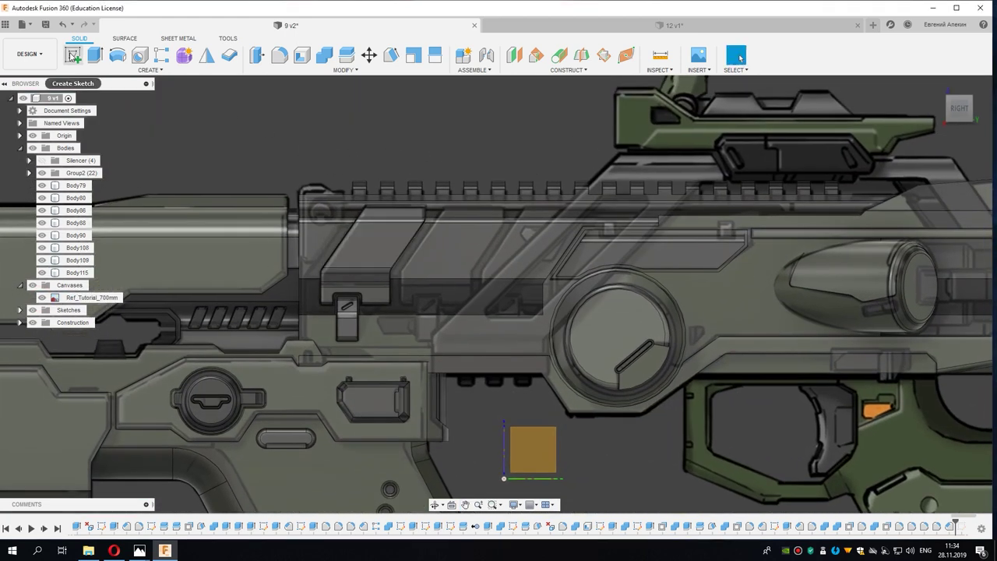
{"action": "left_click", "coordinate": [159, 59]}
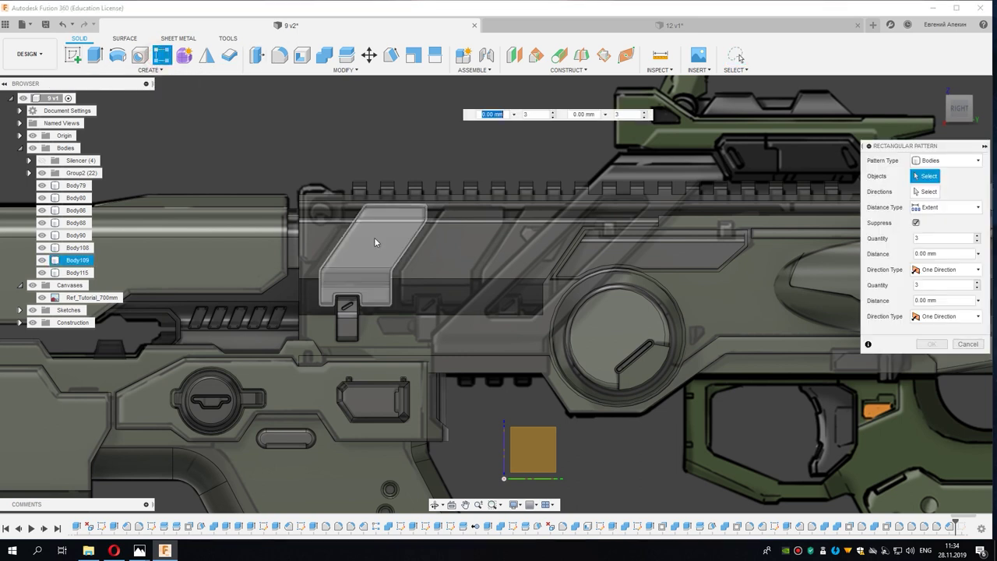
{"action": "left_click", "coordinate": [377, 238]}
{"action": "left_click", "coordinate": [347, 321]}
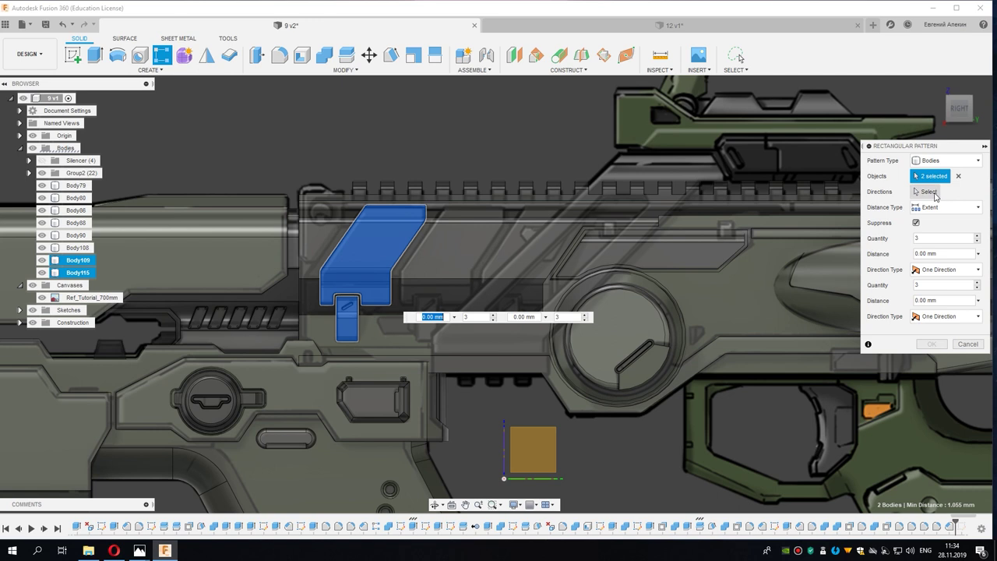
{"action": "left_click", "coordinate": [455, 221]}
{"action": "scroll", "coordinate": [452, 254], "scroll_direction": "up", "scroll_amount": 2}
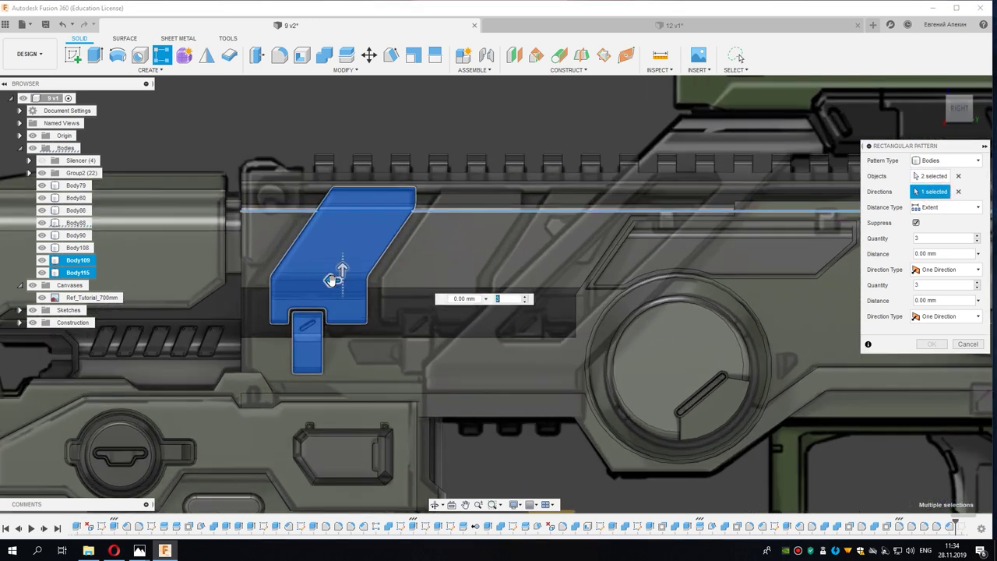
{"action": "left_click_drag", "start_coordinate": [358, 279], "coordinate": [586, 278]}
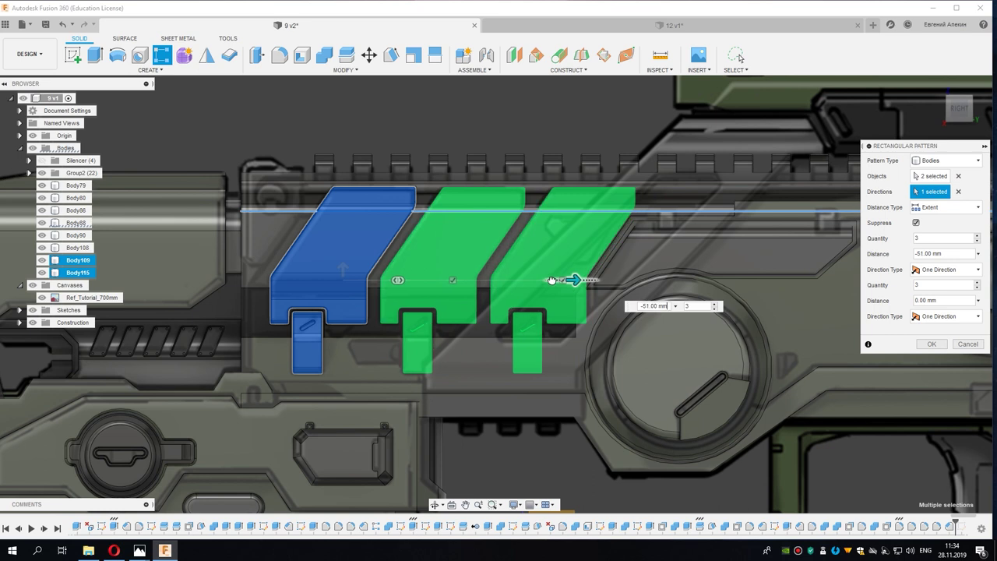
{"action": "mouse_move", "coordinate": [494, 315]}
{"action": "middle_mouse_down", "text": "shift"}
{"action": "mouse_move", "coordinate": [439, 284]}
{"action": "mouse_move", "coordinate": [857, 346]}
{"action": "middle_mouse_up", "text": "shift"}
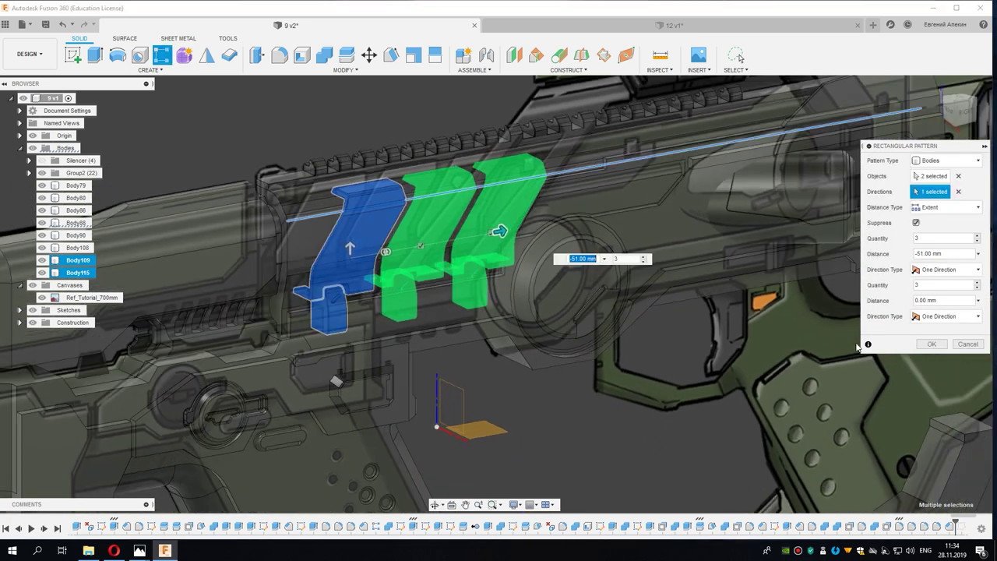
{"action": "left_click", "coordinate": [926, 345]}
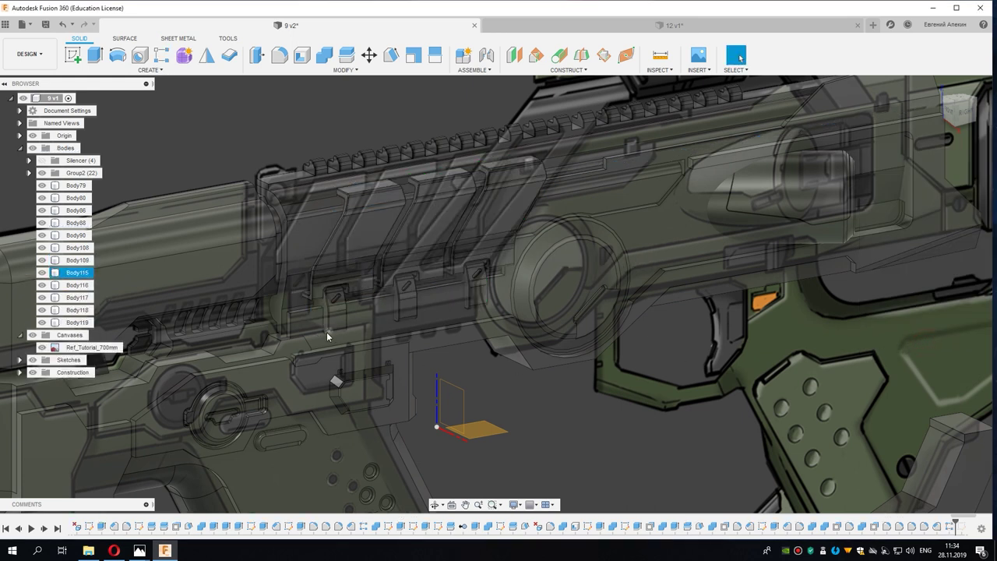
Step: Hide Body109, Body115, copies Body116–Body119 and the reference image
{"action": "left_click", "coordinate": [41, 322]}
{"action": "left_click", "coordinate": [42, 309]}
{"action": "left_click", "coordinate": [42, 297]}
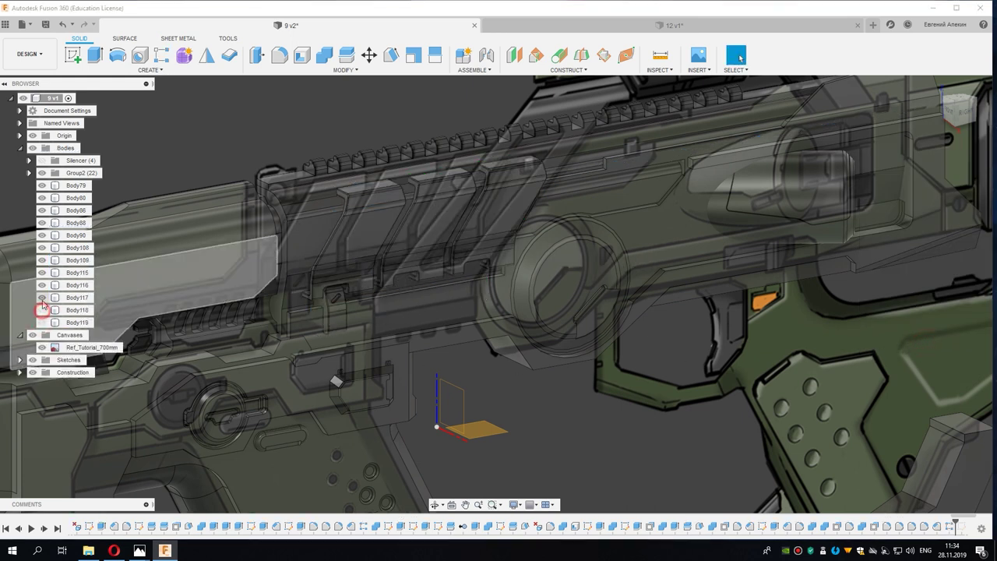
{"action": "left_click", "coordinate": [42, 285]}
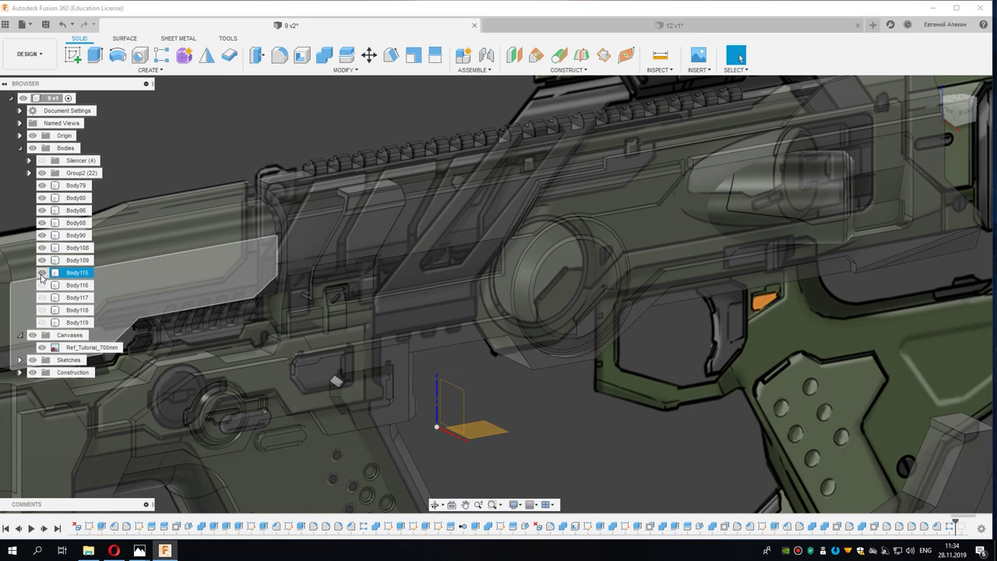
{"action": "left_click", "coordinate": [42, 272]}
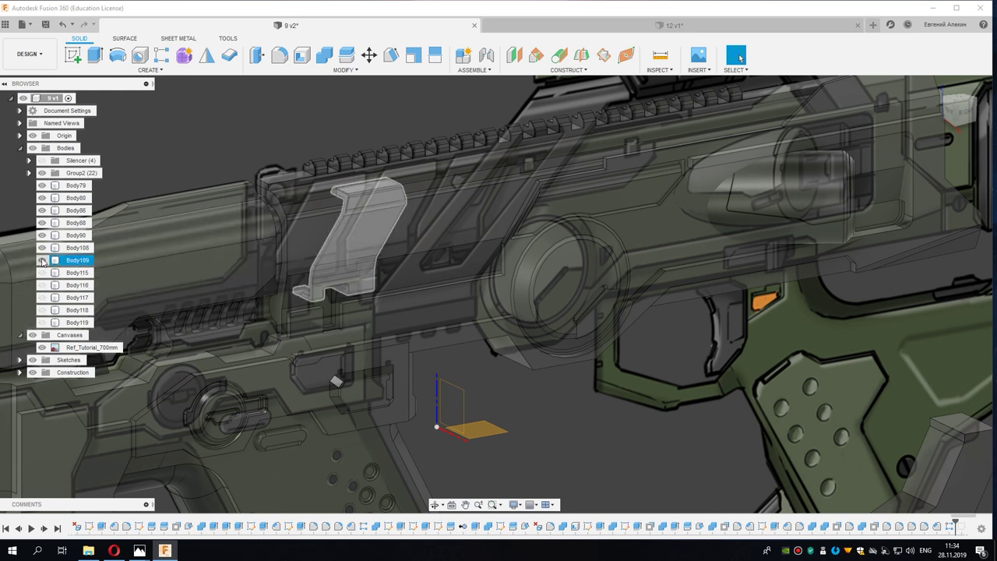
{"action": "left_click", "coordinate": [42, 261]}
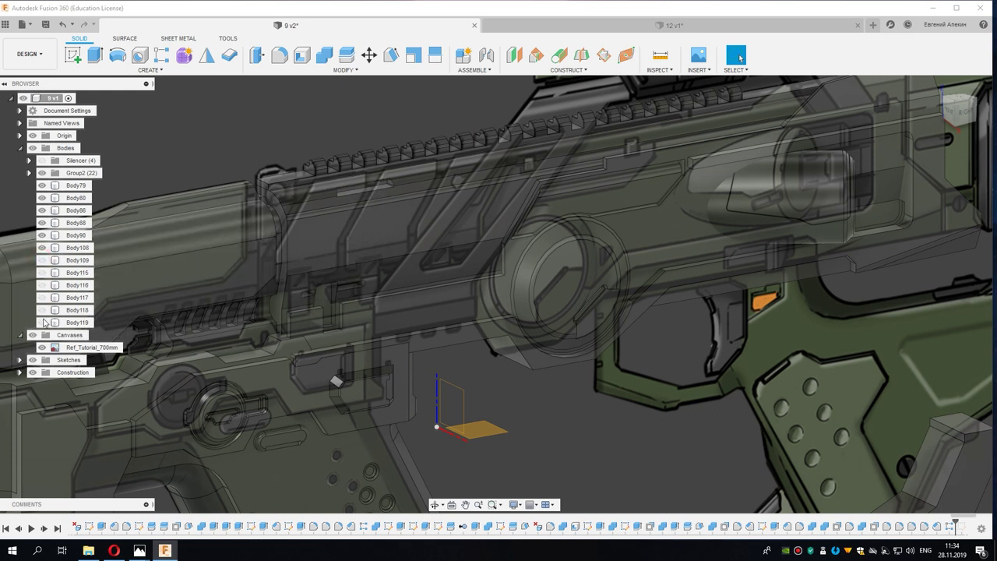
{"action": "left_click", "coordinate": [43, 322]}
{"action": "middle_click_drag", "start_coordinate": [90, 301], "coordinate": [150, 314]}
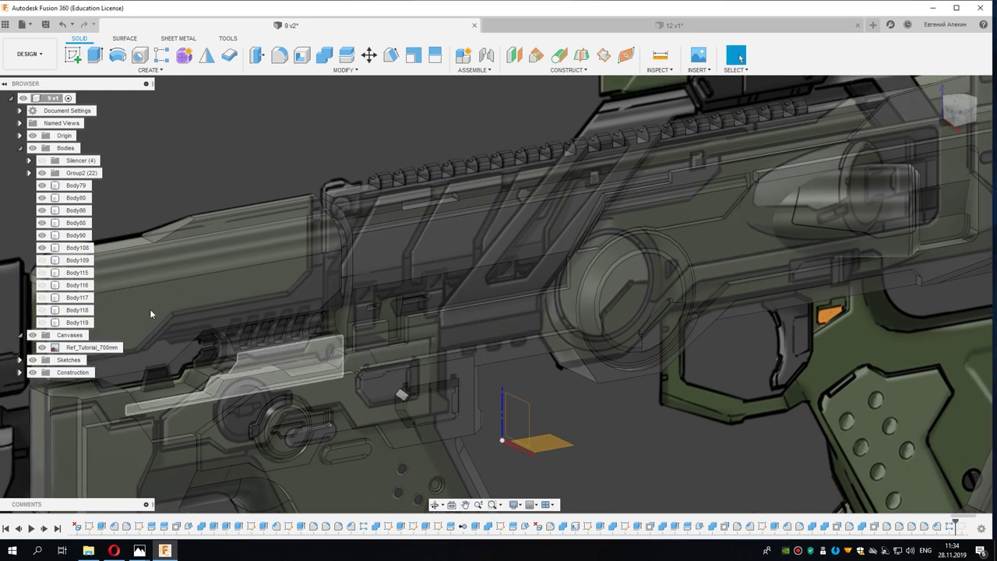
{"action": "left_click", "coordinate": [42, 348]}
Step: Zoom into the receiver slot and pick the front face of the Body88 plate for patterning
{"action": "scroll", "coordinate": [424, 325], "scroll_direction": "up", "scroll_amount": 5}
{"action": "scroll", "coordinate": [356, 304], "scroll_direction": "up", "scroll_amount": 5}
{"action": "scroll", "coordinate": [375, 312], "scroll_direction": "up", "scroll_amount": 3}
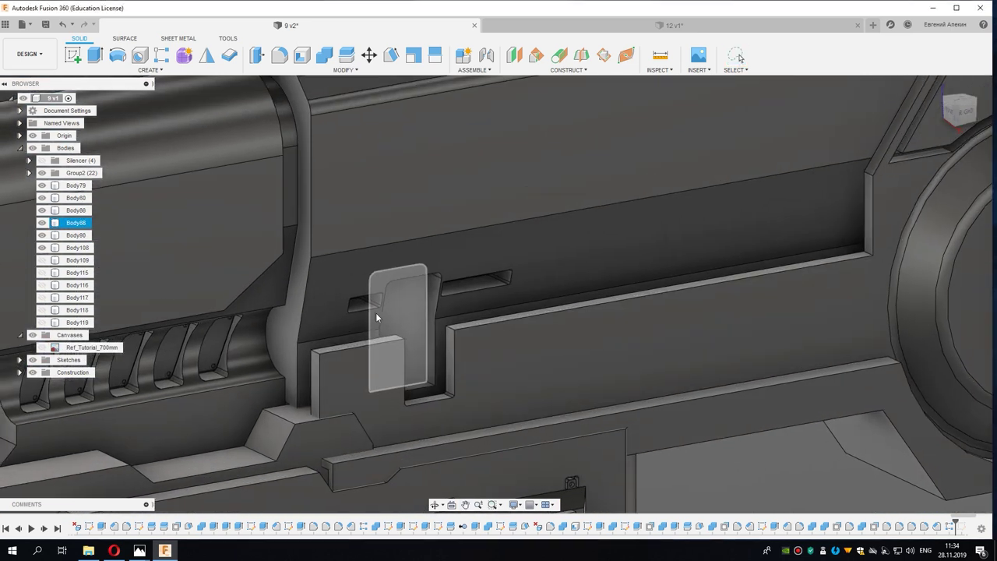
{"action": "key", "text": "Escape"}
{"action": "middle_click_drag", "start_coordinate": [347, 300], "coordinate": [284, 186], "text": "shift"}
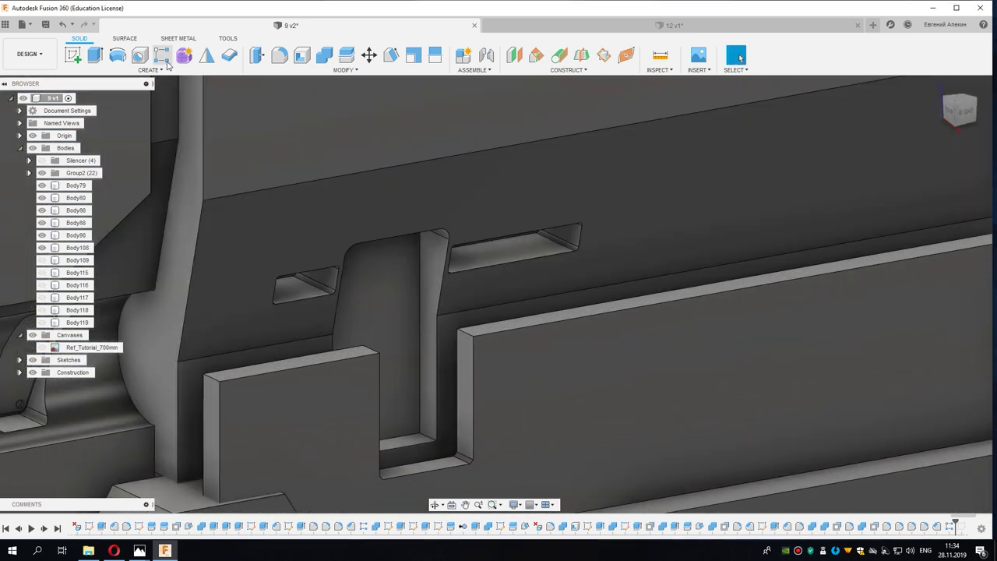
{"action": "scroll", "coordinate": [462, 349], "scroll_direction": "down", "scroll_amount": 5}
{"action": "scroll", "coordinate": [397, 300], "scroll_direction": "up", "scroll_amount": 3}
{"action": "scroll", "coordinate": [436, 302], "scroll_direction": "up", "scroll_amount": 3}
{"action": "left_click", "coordinate": [450, 302]}
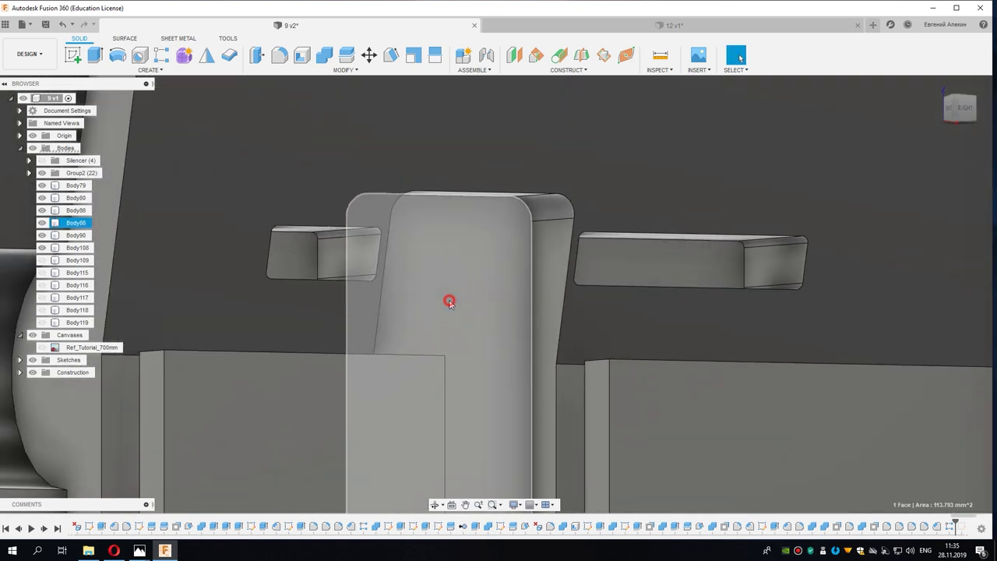
{"action": "left_click", "coordinate": [161, 54]}
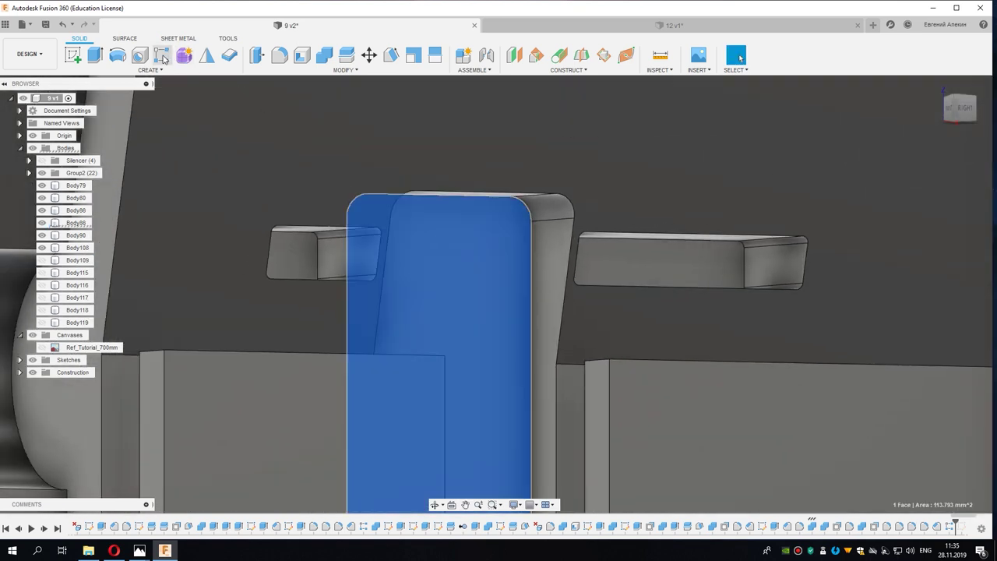
Step: Select the plate's side, top and bottom fillet faces and the bent strip faces for the face pattern
{"action": "scroll", "coordinate": [569, 256], "scroll_direction": "up", "scroll_amount": 2}
{"action": "left_click", "coordinate": [550, 243]}
{"action": "middle_click_drag", "start_coordinate": [504, 231], "coordinate": [467, 216], "text": "shift"}
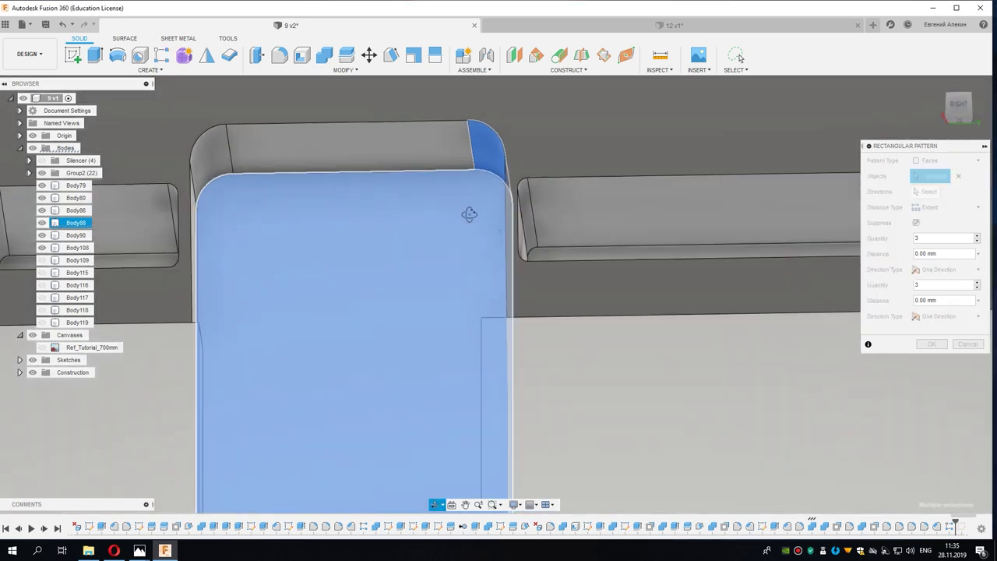
{"action": "left_click", "coordinate": [429, 162]}
{"action": "left_click", "coordinate": [198, 169]}
{"action": "left_click", "coordinate": [266, 372]}
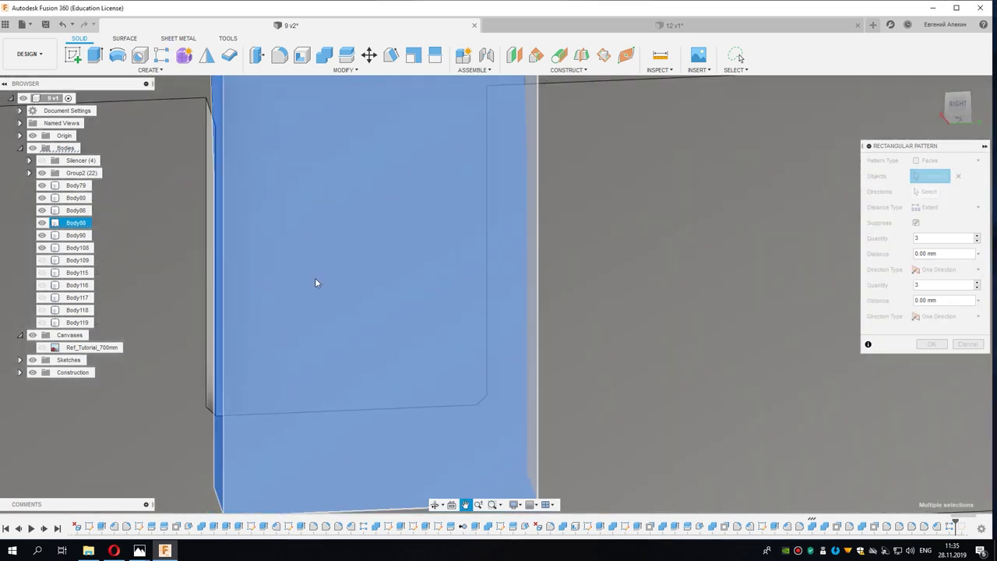
{"action": "scroll", "coordinate": [311, 358], "scroll_direction": "down", "scroll_amount": 3}
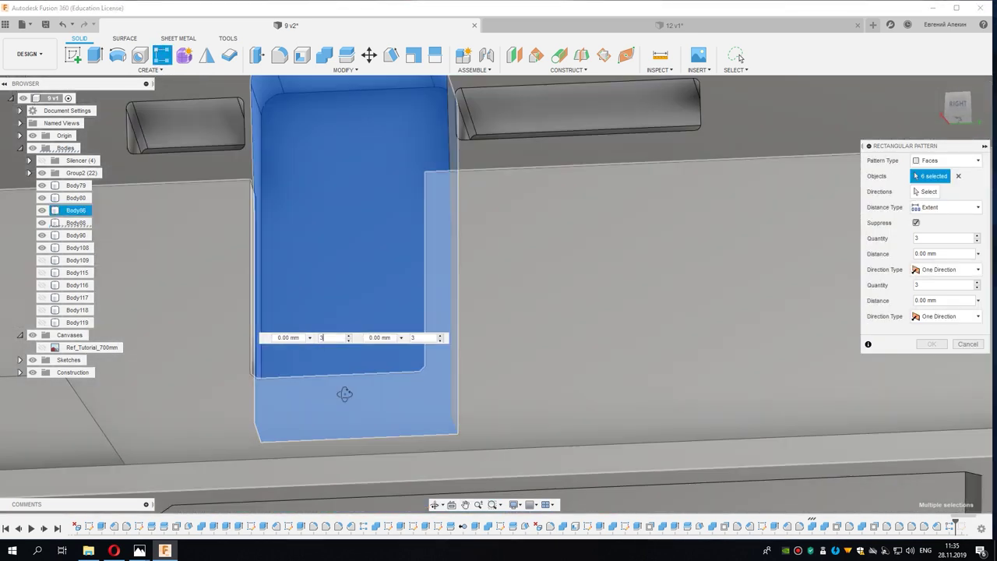
{"action": "mouse_move", "coordinate": [317, 383]}
{"action": "middle_mouse_down", "text": "shift"}
{"action": "mouse_move", "coordinate": [285, 305]}
{"action": "mouse_move", "coordinate": [597, 356]}
{"action": "mouse_move", "coordinate": [460, 374]}
{"action": "middle_mouse_up", "text": "shift"}
{"action": "left_click", "coordinate": [282, 314]}
{"action": "left_click", "coordinate": [596, 356]}
{"action": "left_click", "coordinate": [623, 322]}
{"action": "left_click", "coordinate": [629, 296]}
{"action": "left_click", "coordinate": [460, 374]}
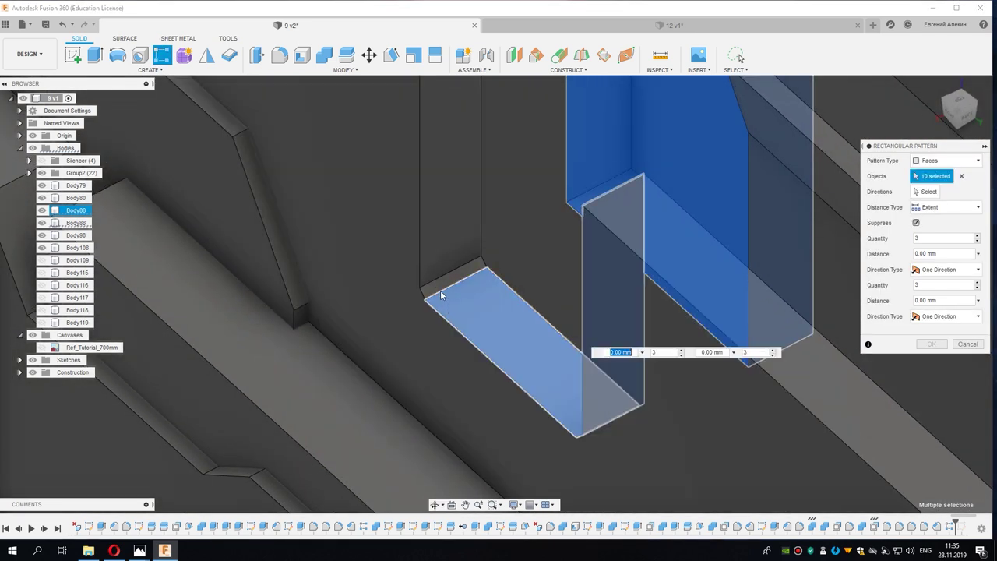
{"action": "left_click", "coordinate": [441, 292]}
Step: Add the strip's top edge face and the small plate's faces to the pattern selection
{"action": "mouse_move", "coordinate": [441, 291]}
{"action": "middle_mouse_down", "text": "shift"}
{"action": "mouse_move", "coordinate": [427, 171]}
{"action": "mouse_move", "coordinate": [432, 265]}
{"action": "mouse_move", "coordinate": [454, 183]}
{"action": "mouse_move", "coordinate": [426, 317]}
{"action": "mouse_move", "coordinate": [498, 372]}
{"action": "middle_mouse_up", "text": "shift"}
{"action": "scroll", "coordinate": [431, 265], "scroll_direction": "up", "scroll_amount": 3}
{"action": "left_click", "coordinate": [419, 205]}
{"action": "left_click", "coordinate": [418, 204]}
{"action": "left_click", "coordinate": [426, 317]}
{"action": "left_click", "coordinate": [423, 289]}
{"action": "left_click", "coordinate": [371, 314]}
Step: Add the duct faces and the top slot's shelf, long, sloped and end faces to the selection
{"action": "left_click", "coordinate": [549, 365]}
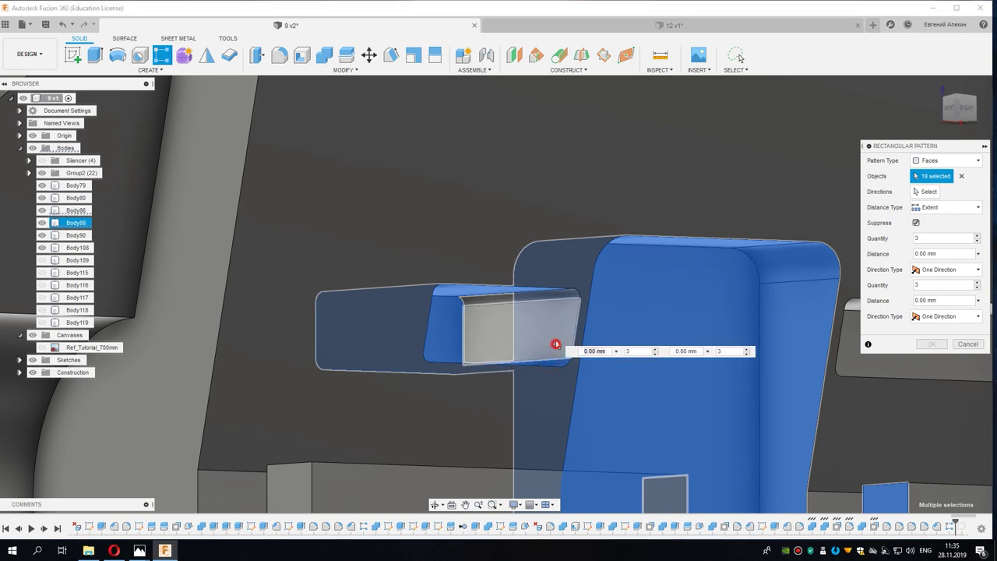
{"action": "left_click", "coordinate": [557, 299]}
{"action": "mouse_move", "coordinate": [558, 298]}
{"action": "middle_mouse_down", "text": "shift"}
{"action": "mouse_move", "coordinate": [485, 252]}
{"action": "mouse_move", "coordinate": [341, 278]}
{"action": "mouse_move", "coordinate": [356, 251]}
{"action": "middle_mouse_up", "text": "shift"}
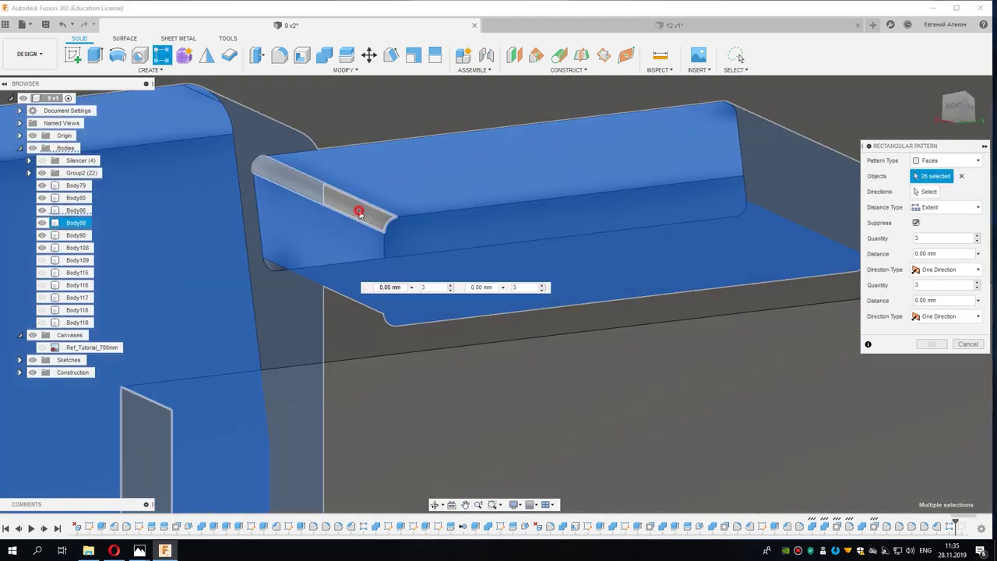
{"action": "middle_click_drag", "start_coordinate": [359, 212], "coordinate": [310, 208], "text": "shift"}
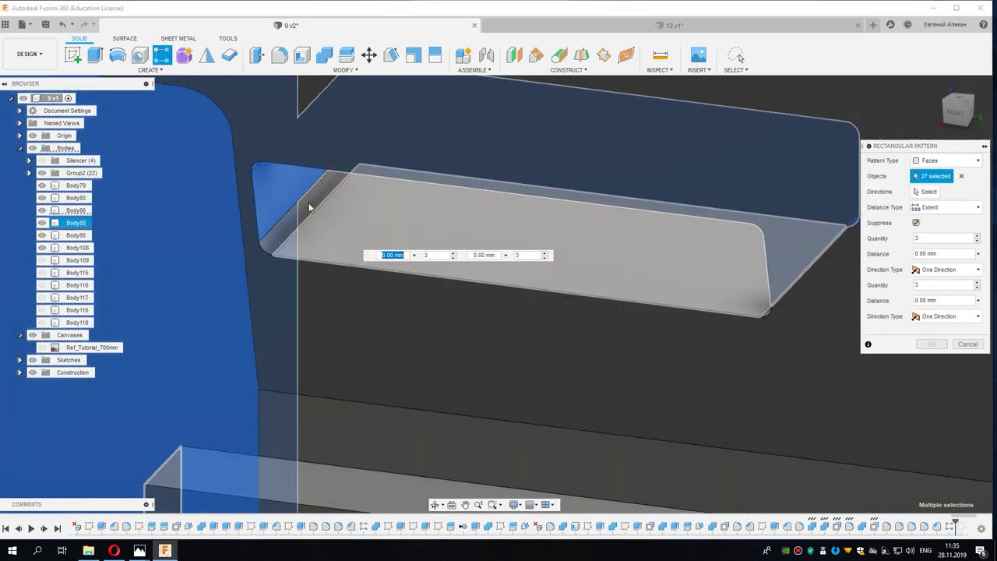
{"action": "mouse_move", "coordinate": [362, 225]}
{"action": "middle_mouse_down", "text": "shift"}
{"action": "mouse_move", "coordinate": [361, 281]}
{"action": "mouse_move", "coordinate": [407, 268]}
{"action": "middle_mouse_up", "text": "shift"}
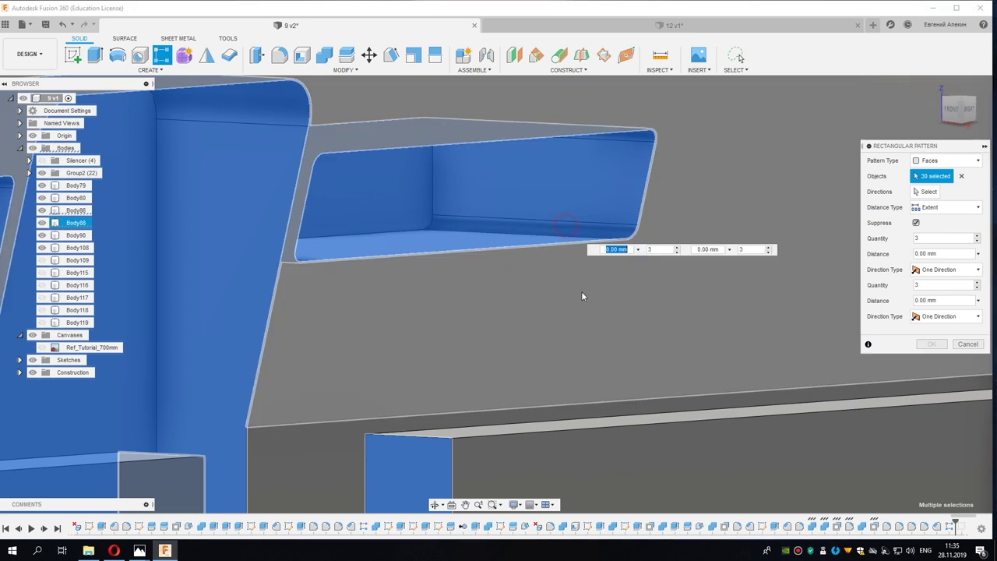
{"action": "mouse_move", "coordinate": [581, 290]}
{"action": "middle_mouse_down", "text": "shift"}
{"action": "mouse_move", "coordinate": [561, 349]}
{"action": "mouse_move", "coordinate": [412, 286]}
{"action": "mouse_move", "coordinate": [455, 206]}
{"action": "middle_mouse_up", "text": "shift"}
{"action": "scroll", "coordinate": [412, 286], "scroll_direction": "down", "scroll_amount": 3}
{"action": "scroll", "coordinate": [455, 207], "scroll_direction": "up", "scroll_amount": 3}
{"action": "scroll", "coordinate": [568, 212], "scroll_direction": "up", "scroll_amount": 3}
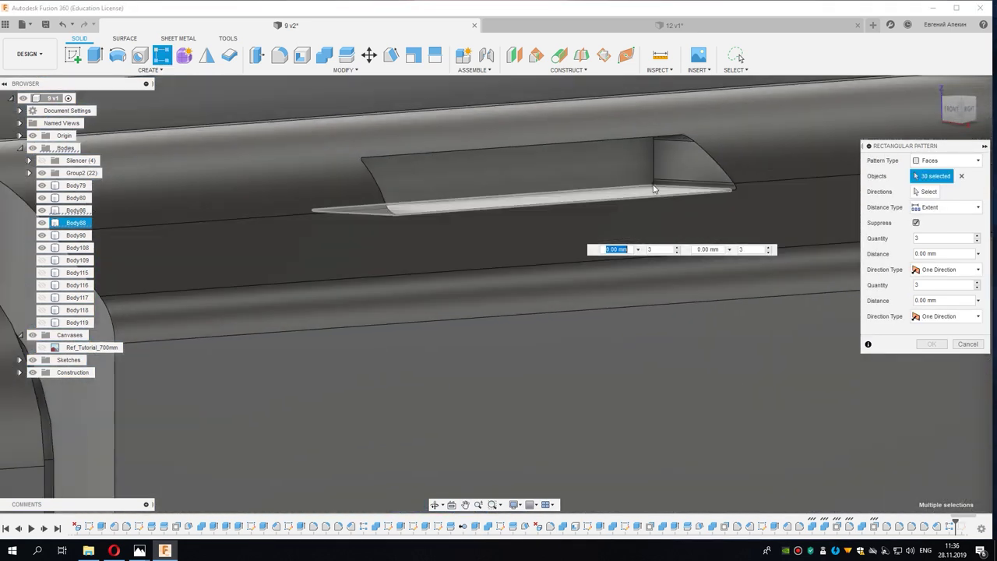
{"action": "mouse_move", "coordinate": [660, 189]}
{"action": "middle_mouse_down", "text": "shift"}
{"action": "mouse_move", "coordinate": [672, 184]}
{"action": "mouse_move", "coordinate": [616, 295]}
{"action": "mouse_move", "coordinate": [654, 272]}
{"action": "mouse_move", "coordinate": [562, 301]}
{"action": "middle_mouse_up", "text": "shift"}
{"action": "left_click", "coordinate": [671, 183]}
{"action": "left_click", "coordinate": [615, 295]}
{"action": "left_click", "coordinate": [563, 301]}
{"action": "scroll", "coordinate": [339, 323], "scroll_direction": "down", "scroll_amount": 3}
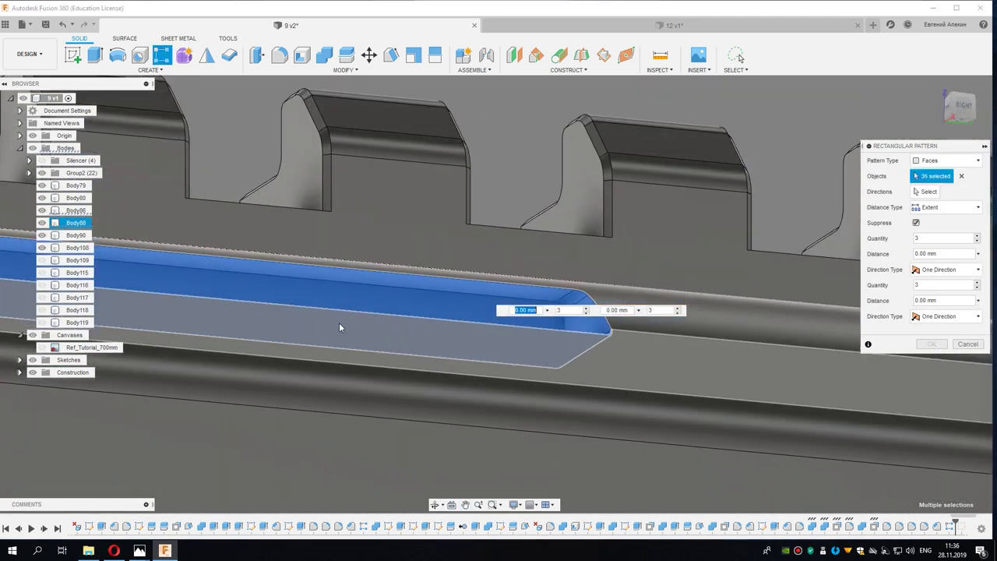
{"action": "mouse_move", "coordinate": [339, 323]}
{"action": "middle_mouse_down", "text": "shift"}
{"action": "mouse_move", "coordinate": [352, 330]}
{"action": "mouse_move", "coordinate": [301, 350]}
{"action": "middle_mouse_up", "text": "shift"}
{"action": "scroll", "coordinate": [398, 279], "scroll_direction": "up", "scroll_amount": 3}
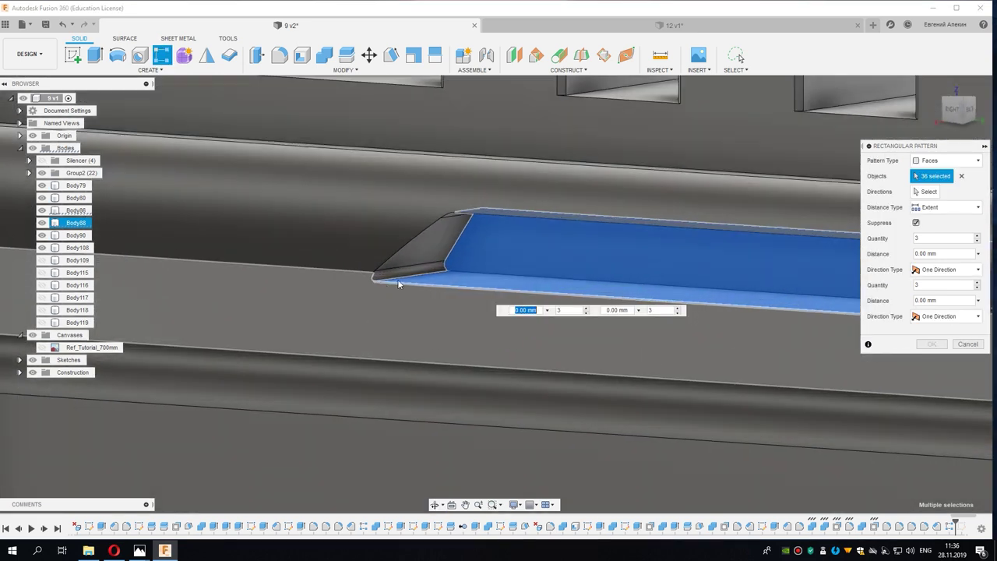
{"action": "scroll", "coordinate": [411, 269], "scroll_direction": "up", "scroll_amount": 2}
{"action": "left_click", "coordinate": [454, 228]}
{"action": "middle_click_drag", "start_coordinate": [454, 228], "coordinate": [326, 313], "text": "shift"}
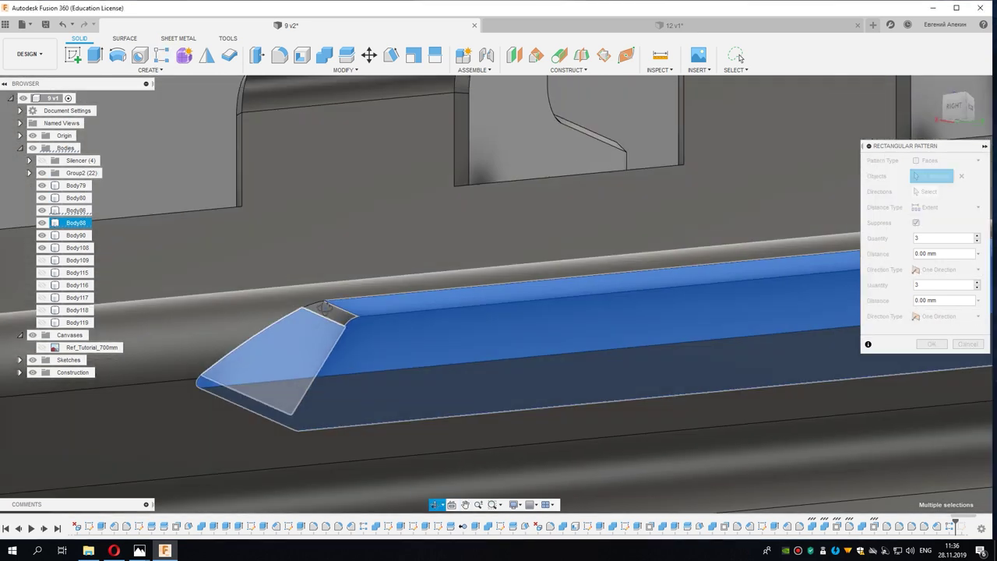
{"action": "left_click", "coordinate": [326, 316]}
Step: Use Body88 as the direction, with quantity 3 at 51 mm, and commit the 39-face pattern
{"action": "scroll", "coordinate": [323, 337], "scroll_direction": "down", "scroll_amount": 3}
{"action": "scroll", "coordinate": [348, 401], "scroll_direction": "down", "scroll_amount": 2}
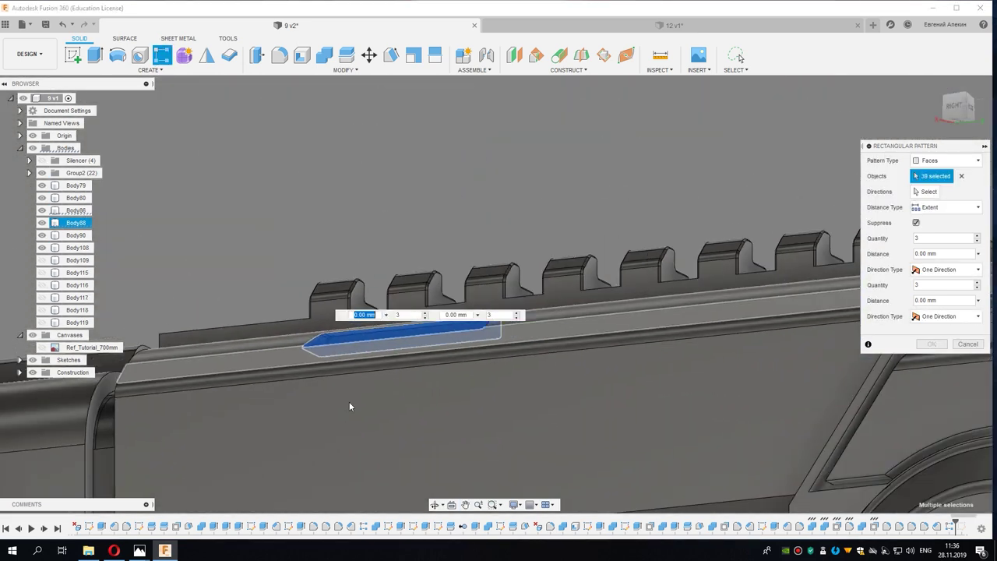
{"action": "scroll", "coordinate": [349, 401], "scroll_direction": "down", "scroll_amount": 2}
{"action": "scroll", "coordinate": [309, 358], "scroll_direction": "up", "scroll_amount": 3}
{"action": "scroll", "coordinate": [309, 358], "scroll_direction": "down", "scroll_amount": 3}
{"action": "middle_click_drag", "start_coordinate": [309, 358], "coordinate": [286, 395], "text": "shift"}
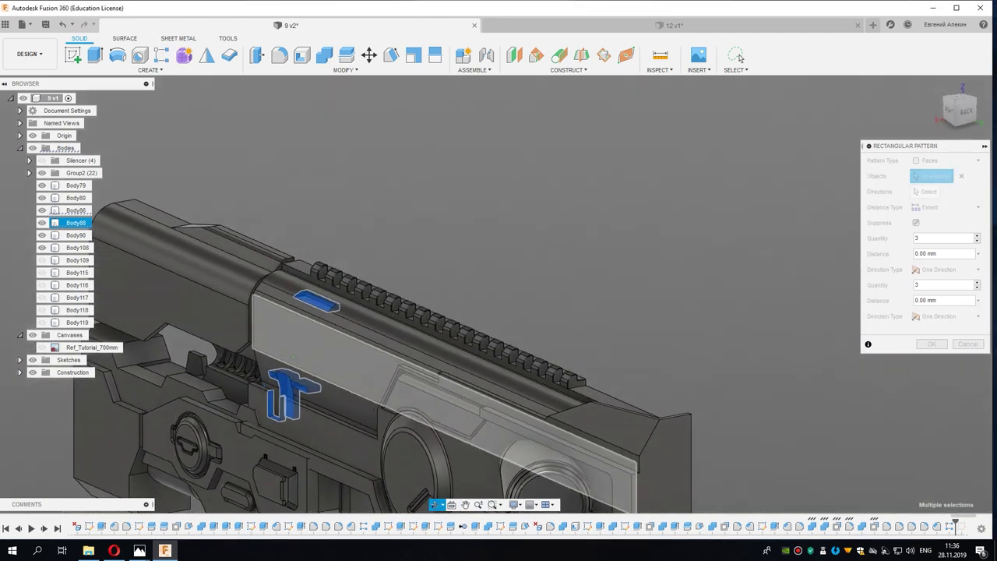
{"action": "scroll", "coordinate": [286, 394], "scroll_direction": "up", "scroll_amount": 5}
{"action": "scroll", "coordinate": [359, 330], "scroll_direction": "up", "scroll_amount": 3}
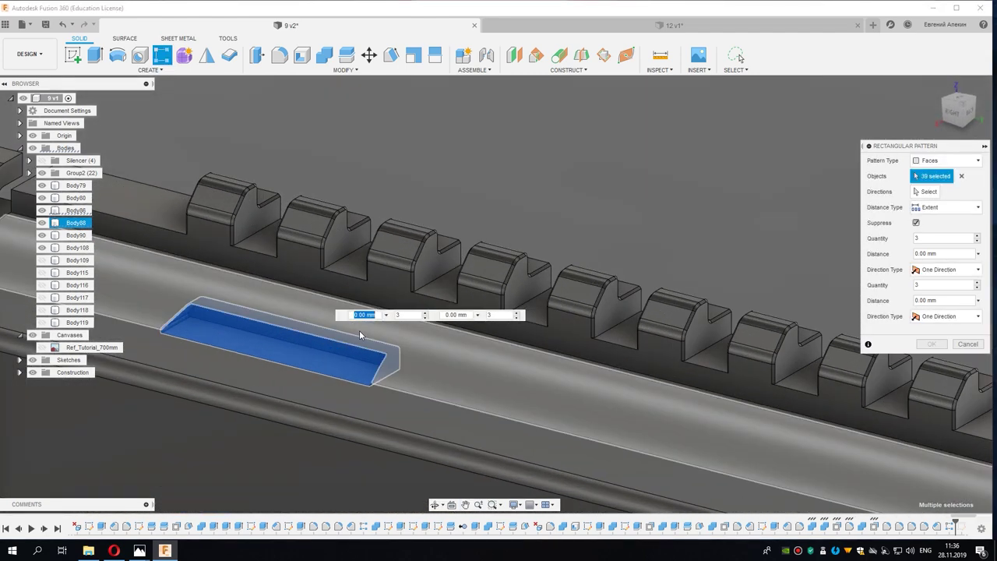
{"action": "scroll", "coordinate": [383, 409], "scroll_direction": "down", "scroll_amount": 2}
{"action": "mouse_move", "coordinate": [304, 449]}
{"action": "middle_mouse_down", "text": "shift"}
{"action": "mouse_move", "coordinate": [352, 336]}
{"action": "mouse_move", "coordinate": [901, 178]}
{"action": "middle_mouse_up", "text": "shift"}
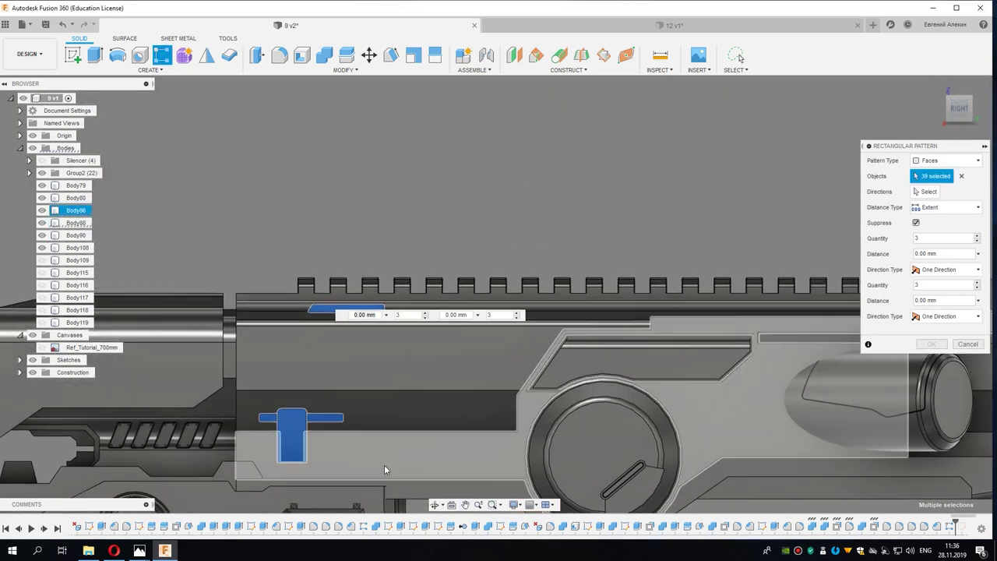
{"action": "middle_click_drag", "start_coordinate": [391, 347], "coordinate": [288, 375]}
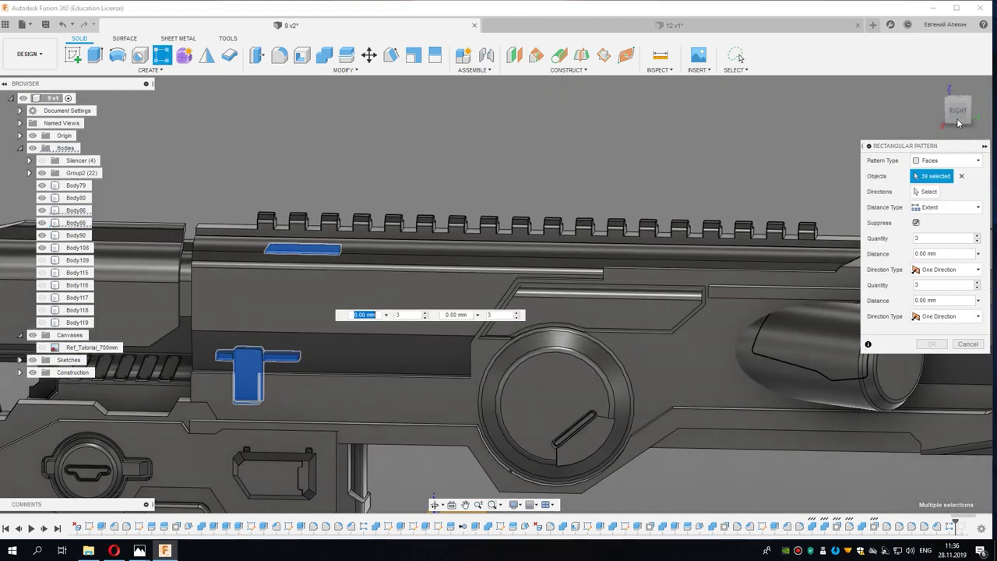
{"action": "left_click", "coordinate": [958, 110]}
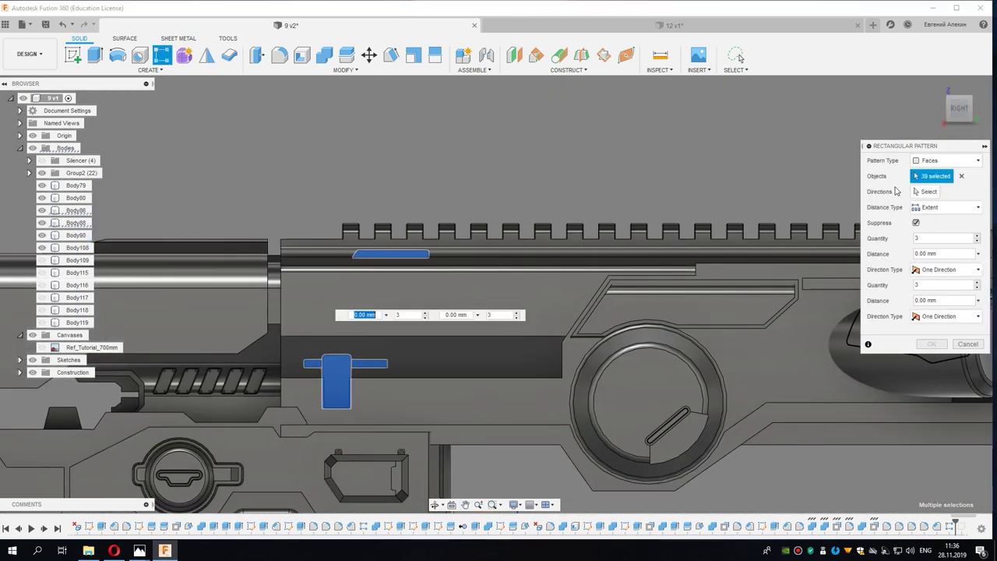
{"action": "left_click", "coordinate": [460, 267]}
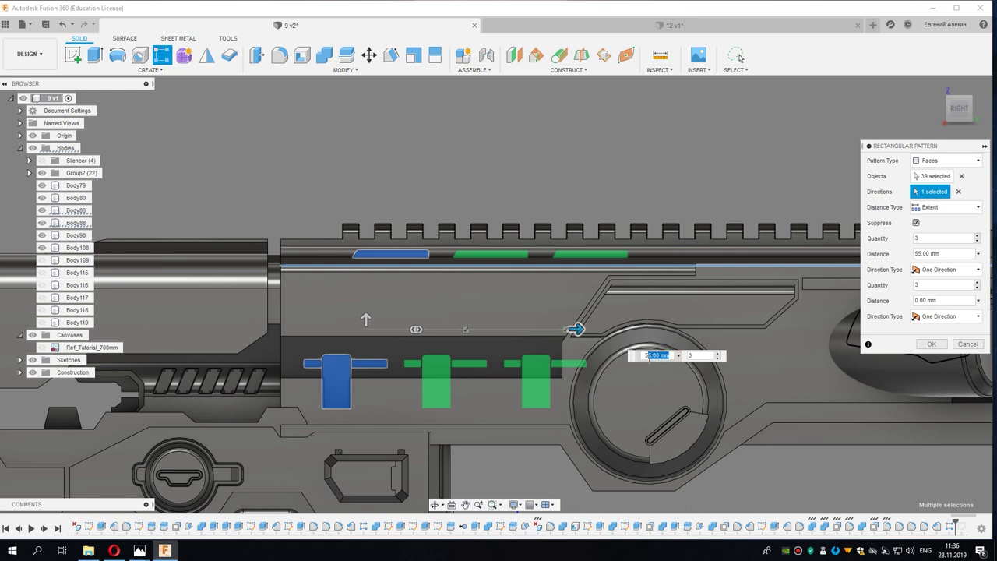
{"action": "middle_click_drag", "start_coordinate": [598, 377], "coordinate": [497, 354], "text": "shift"}
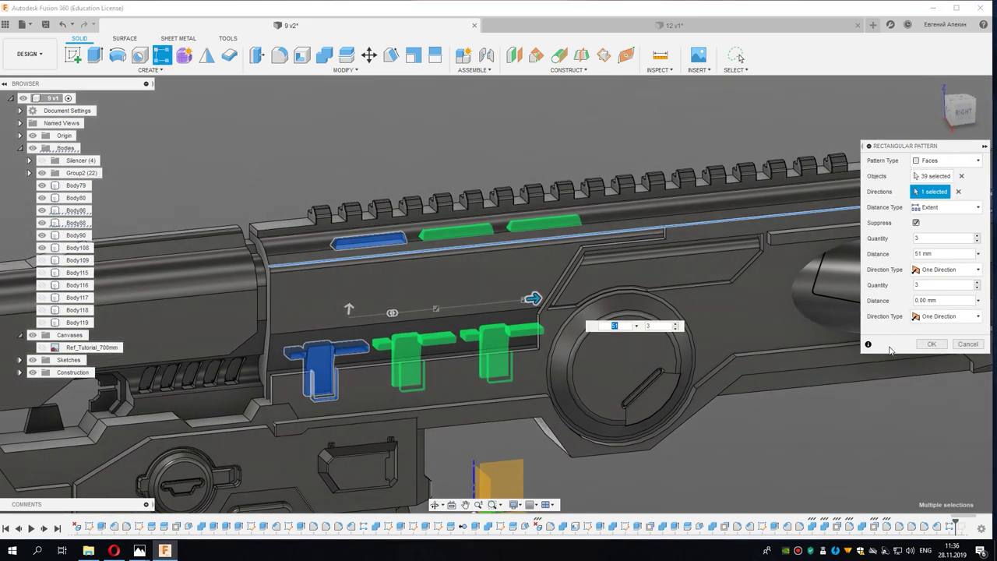
{"action": "right_click", "coordinate": [917, 350]}
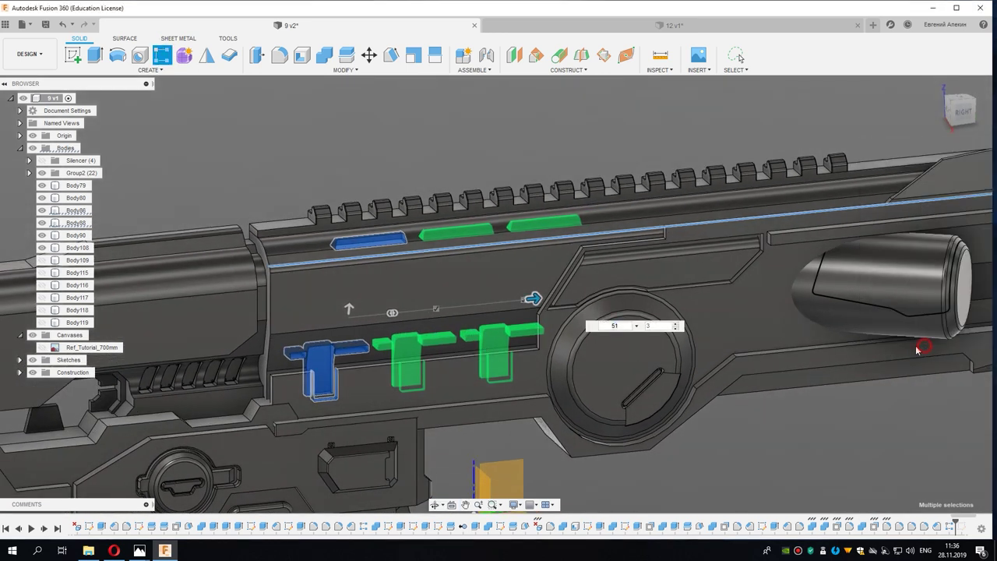
{"action": "key", "text": "Return"}
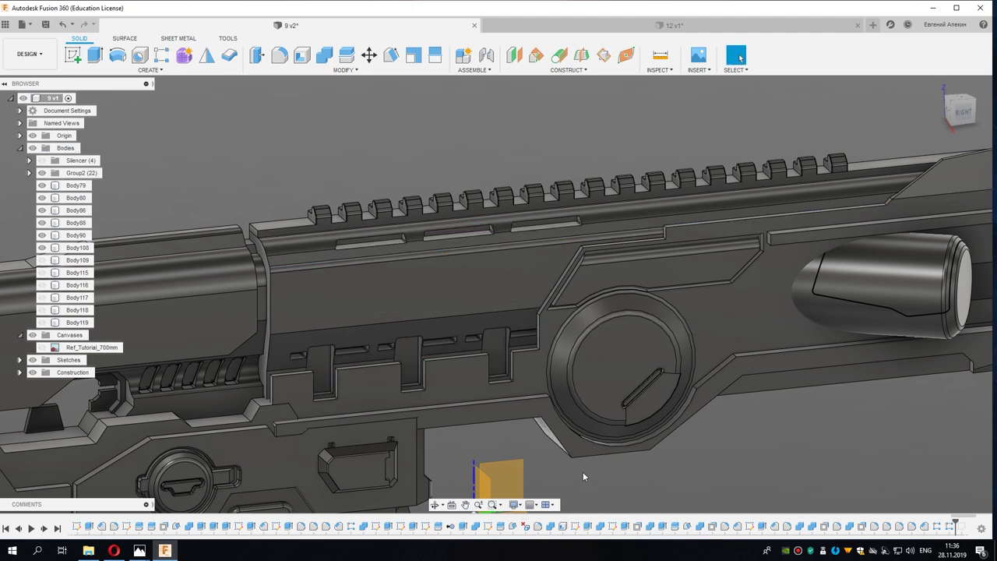
Step: Show the Body109, Body115 and Body116 rail covers to check their fit in the slots
{"action": "mouse_move", "coordinate": [515, 442]}
{"action": "middle_mouse_down", "text": "shift"}
{"action": "mouse_move", "coordinate": [482, 389]}
{"action": "mouse_move", "coordinate": [490, 400]}
{"action": "middle_mouse_up", "text": "shift"}
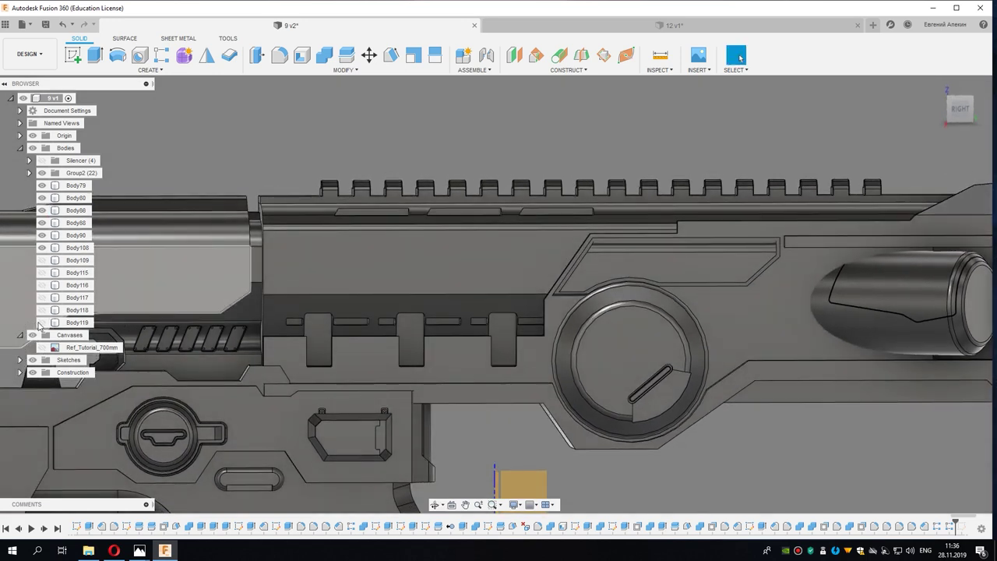
{"action": "left_click", "coordinate": [42, 285]}
{"action": "left_click", "coordinate": [42, 273]}
{"action": "left_click", "coordinate": [42, 260]}
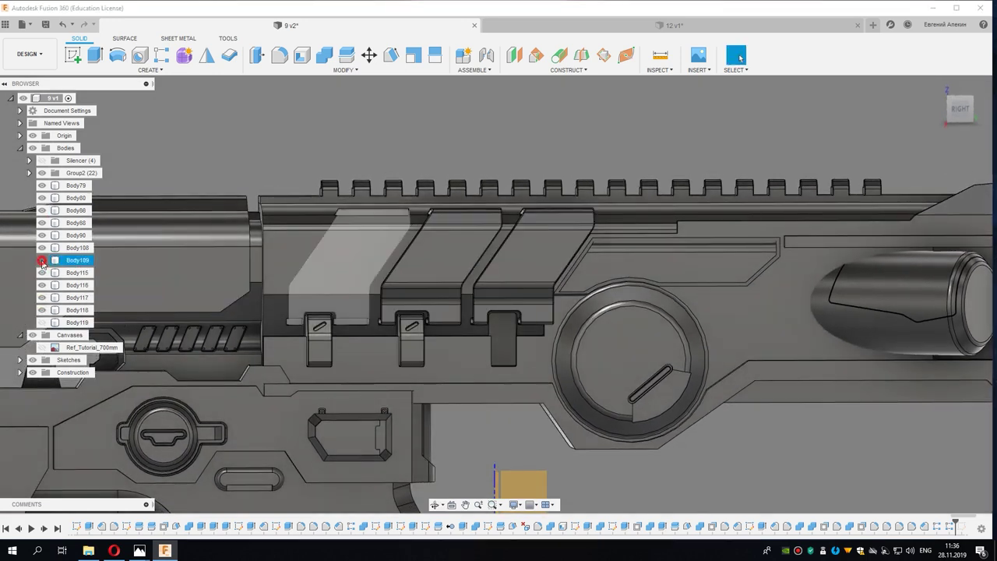
{"action": "middle_click_drag", "start_coordinate": [467, 351], "coordinate": [499, 343], "text": "shift"}
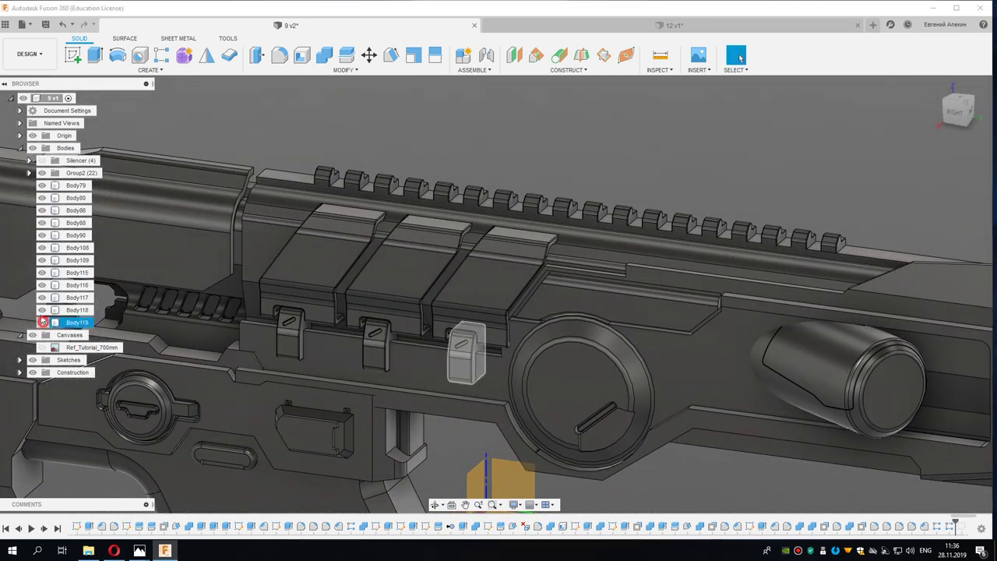
Step: Hide the rail covers again and select the Body88 slot body
{"action": "left_click", "coordinate": [41, 285]}
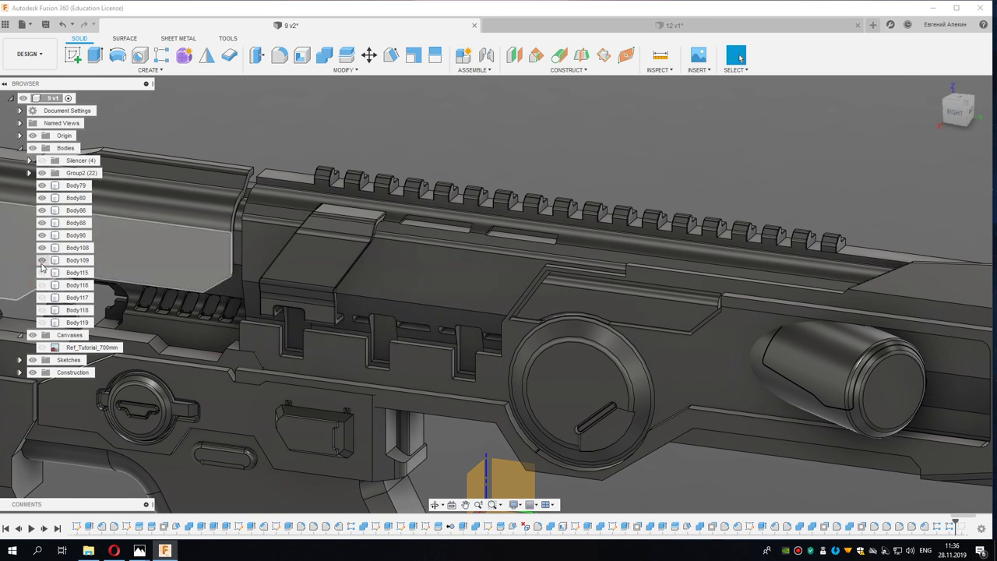
{"action": "left_click", "coordinate": [356, 217]}
{"action": "scroll", "coordinate": [262, 193], "scroll_direction": "up", "scroll_amount": 5}
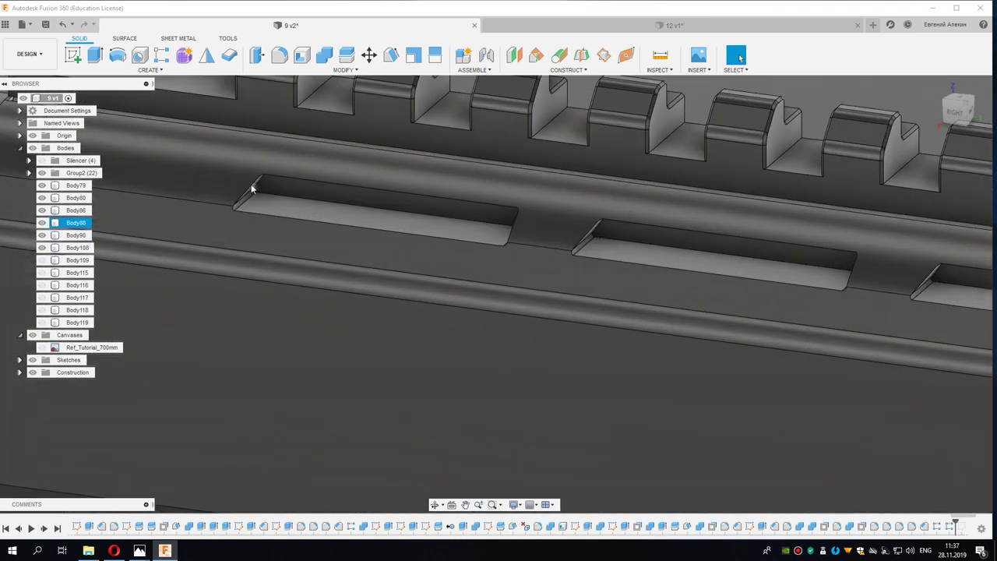
Step: Select the edge chains of the three slots for a chamfer
{"action": "right_click_drag", "start_coordinate": [251, 187], "coordinate": [432, 217]}
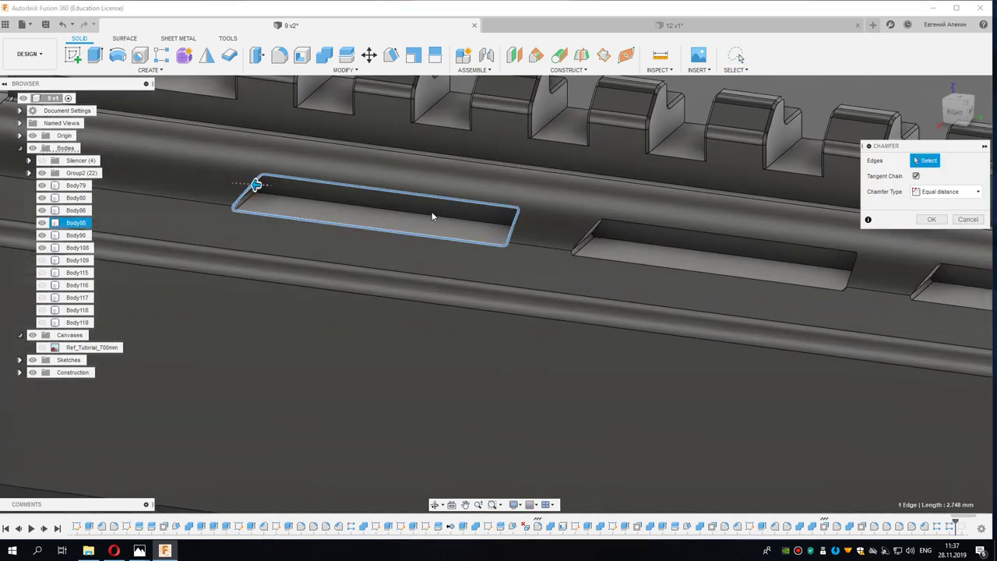
{"action": "left_click", "coordinate": [590, 232]}
{"action": "mouse_move", "coordinate": [590, 232]}
{"action": "middle_mouse_down"}
{"action": "mouse_move", "coordinate": [499, 221]}
{"action": "mouse_move", "coordinate": [487, 254]}
{"action": "middle_mouse_up"}
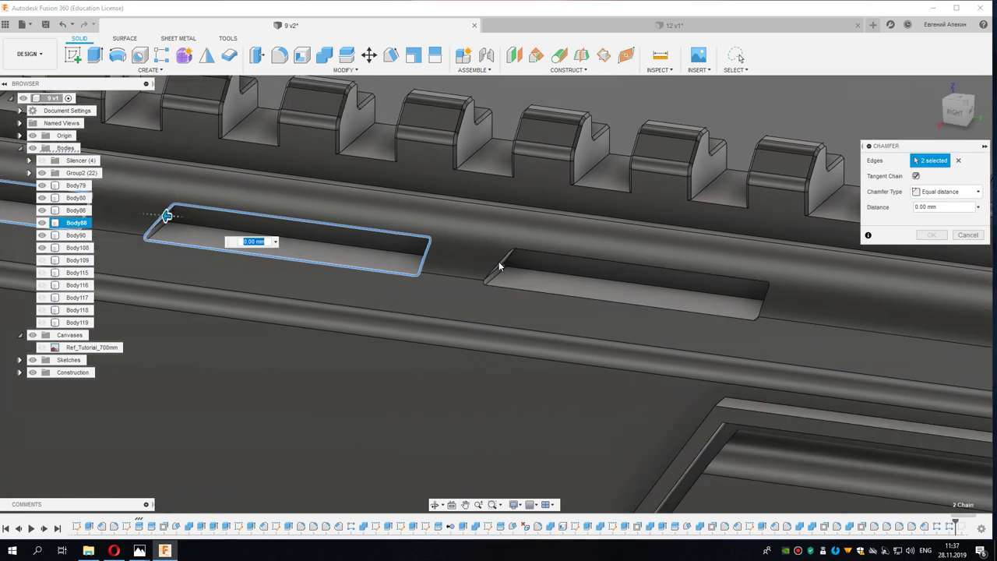
{"action": "left_click", "coordinate": [499, 267]}
{"action": "scroll", "coordinate": [474, 313], "scroll_direction": "down", "scroll_amount": 2}
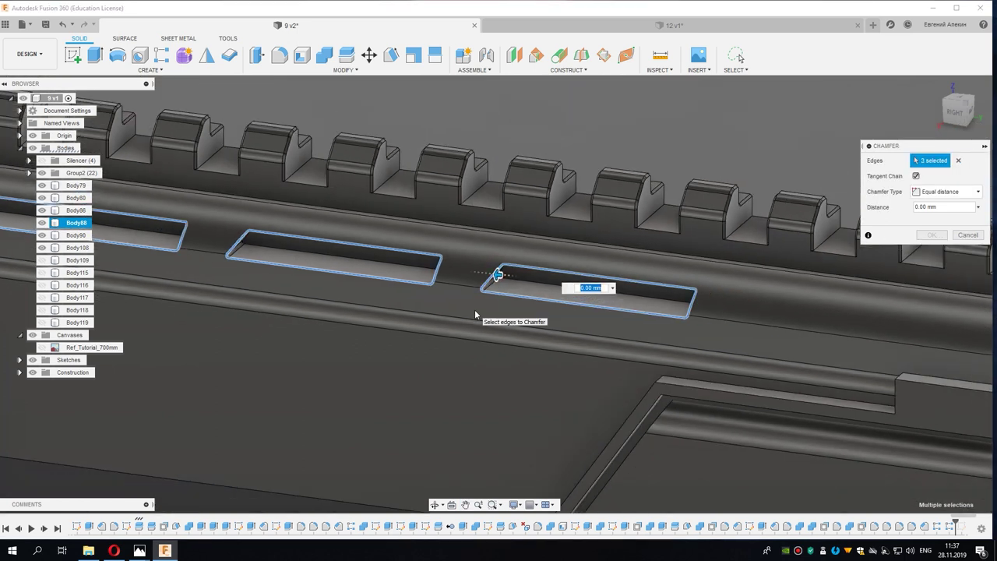
Step: Set the equal-distance chamfer to 0.1 mm after 0.2 mm fails, and apply it
{"action": "type", "text": "0"}
{"action": "type", "text": ".2"}
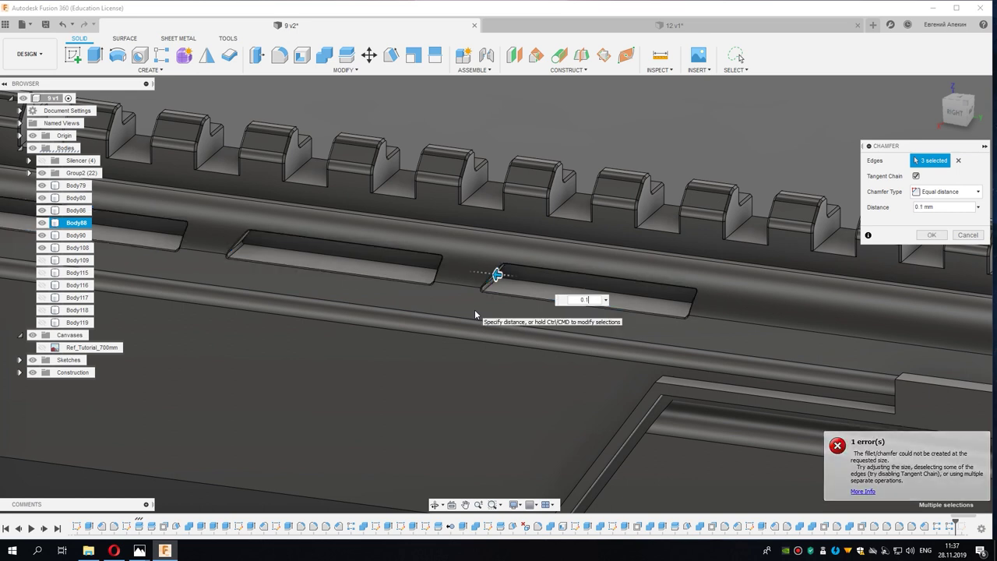
{"action": "scroll", "coordinate": [471, 305], "scroll_direction": "down", "scroll_amount": 3}
{"action": "middle_click_drag", "start_coordinate": [455, 330], "coordinate": [393, 399], "text": "shift"}
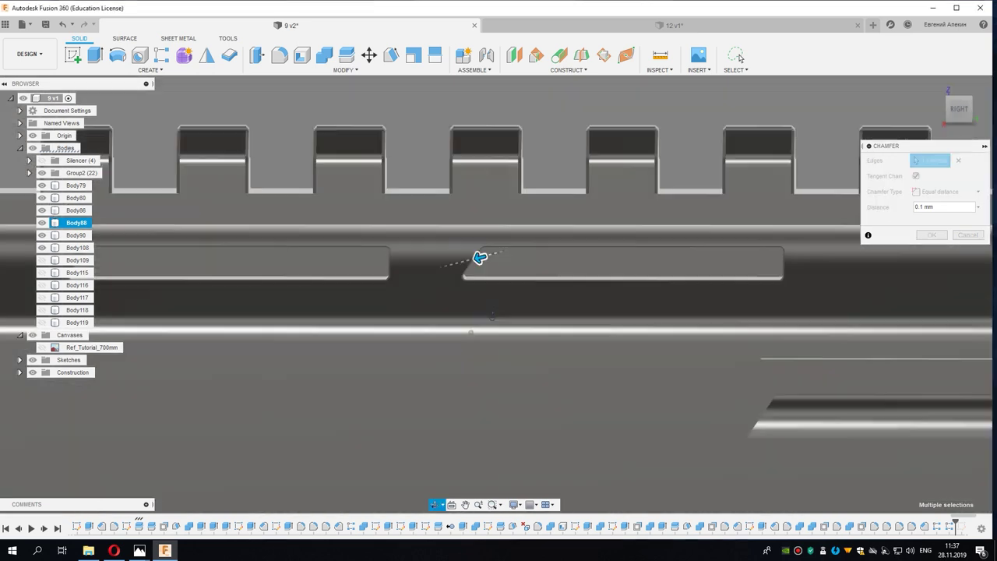
{"action": "scroll", "coordinate": [436, 296], "scroll_direction": "down", "scroll_amount": 2}
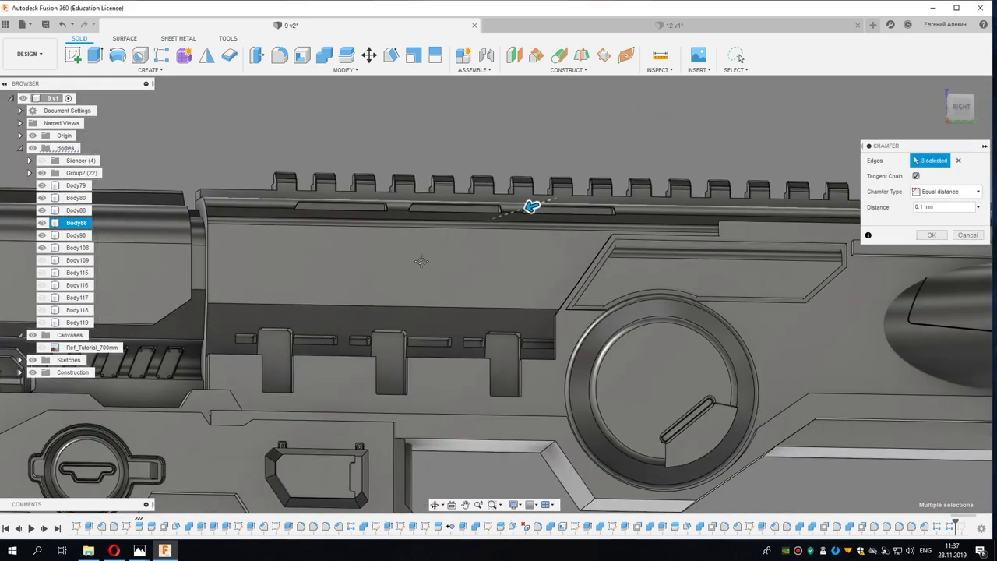
{"action": "scroll", "coordinate": [362, 303], "scroll_direction": "up", "scroll_amount": 3}
{"action": "scroll", "coordinate": [917, 266], "scroll_direction": "up", "scroll_amount": 5}
{"action": "left_click", "coordinate": [932, 237]}
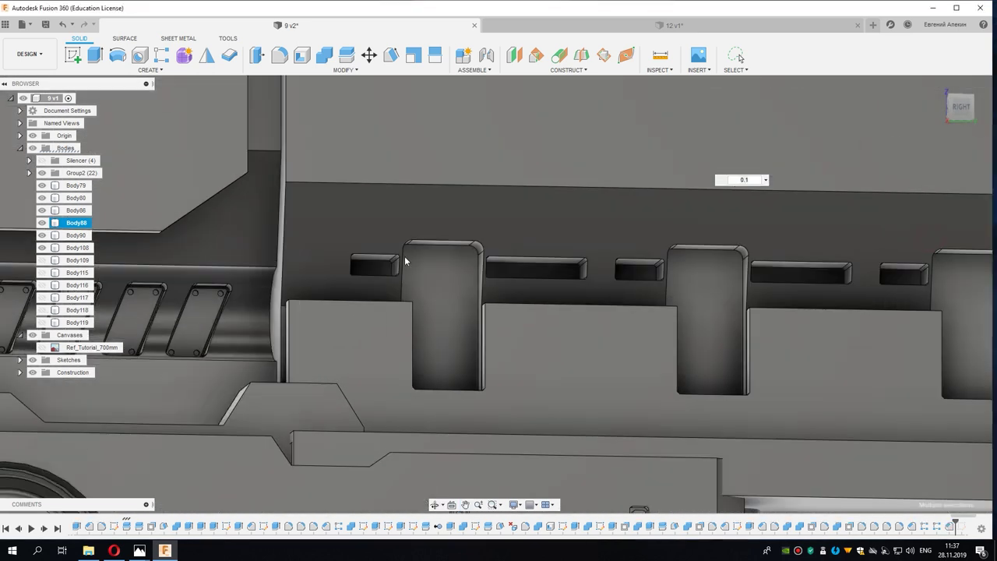
Step: Measure an existing rounded edge at the bottom of a tab notch
{"action": "middle_click_drag", "start_coordinate": [449, 296], "coordinate": [481, 248], "text": "shift"}
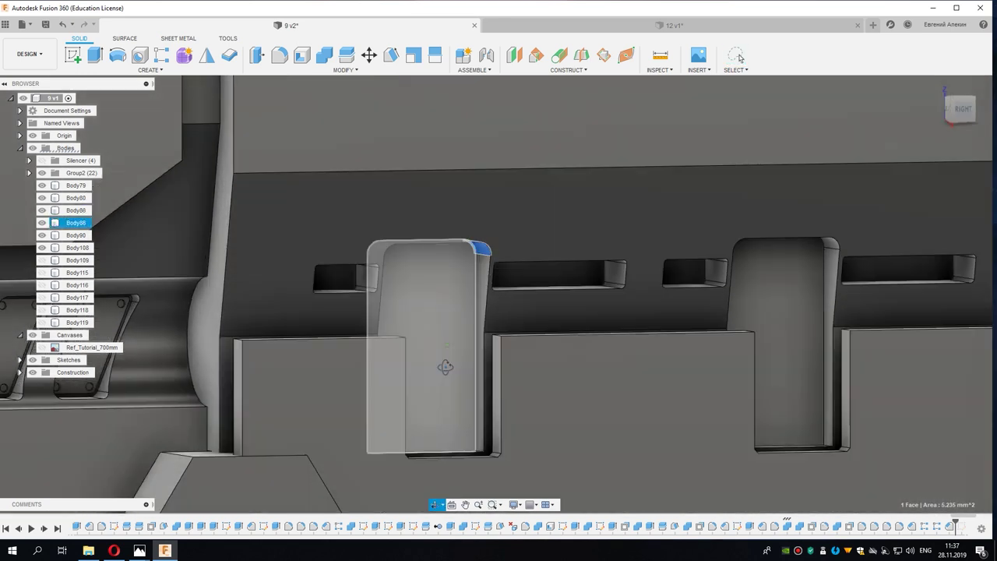
{"action": "middle_click_drag", "start_coordinate": [482, 248], "coordinate": [467, 438], "text": "shift"}
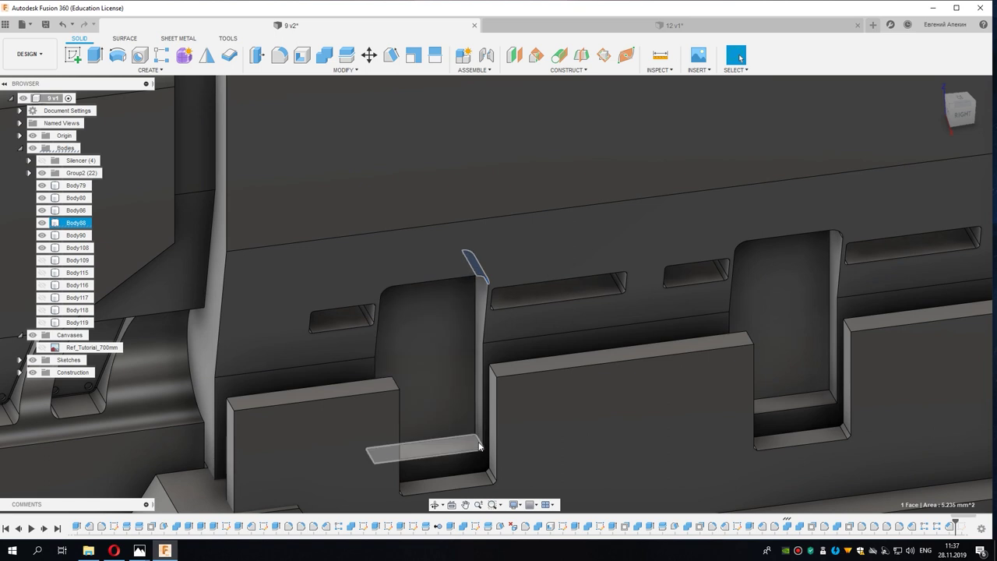
{"action": "key", "text": "f"}
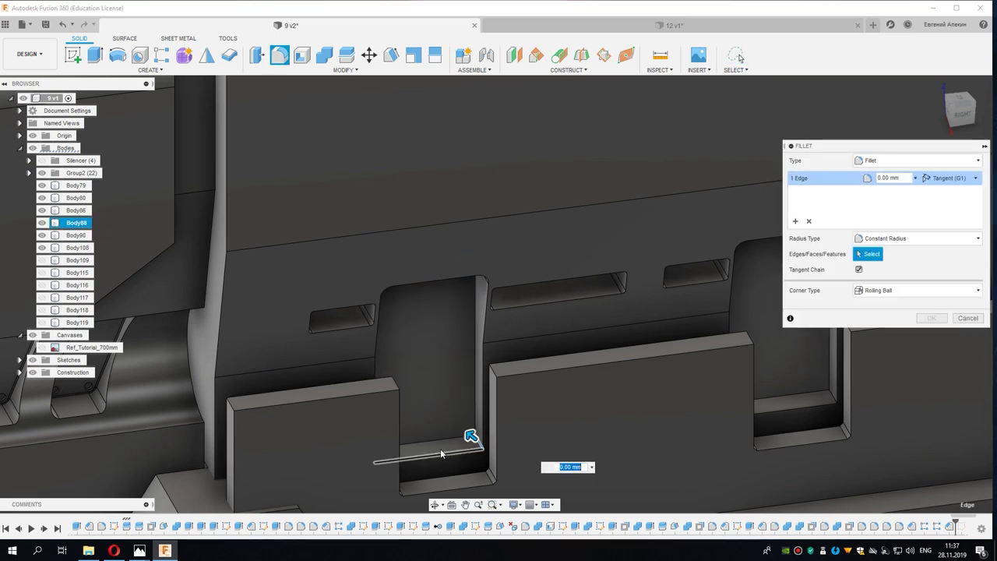
{"action": "mouse_move", "coordinate": [440, 449]}
{"action": "middle_mouse_down", "text": "shift"}
{"action": "mouse_move", "coordinate": [721, 342]}
{"action": "mouse_move", "coordinate": [450, 369]}
{"action": "mouse_move", "coordinate": [463, 334]}
{"action": "mouse_move", "coordinate": [450, 315]}
{"action": "middle_mouse_up", "text": "shift"}
{"action": "key", "text": "i"}
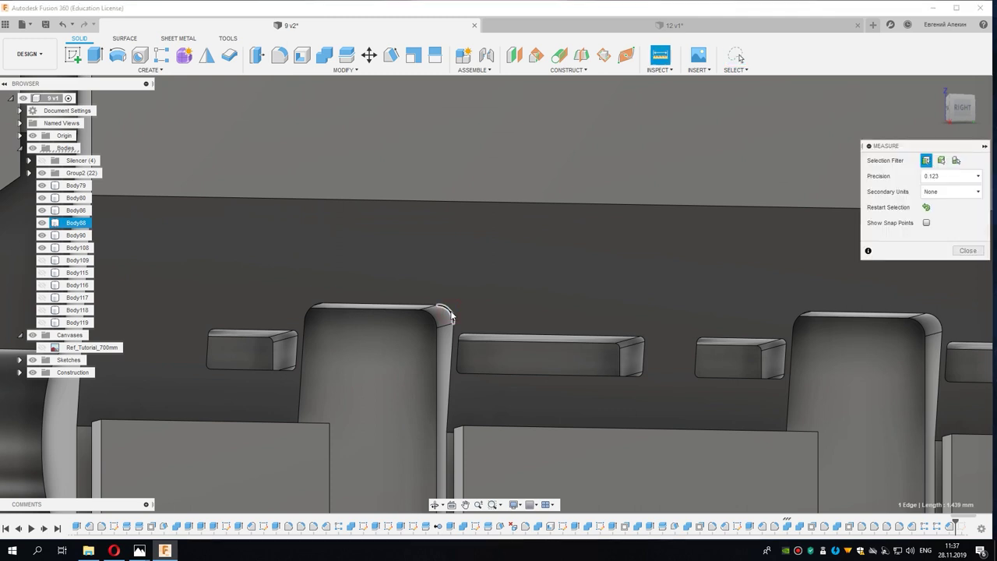
{"action": "left_click", "coordinate": [966, 302]}
{"action": "left_click", "coordinate": [512, 369]}
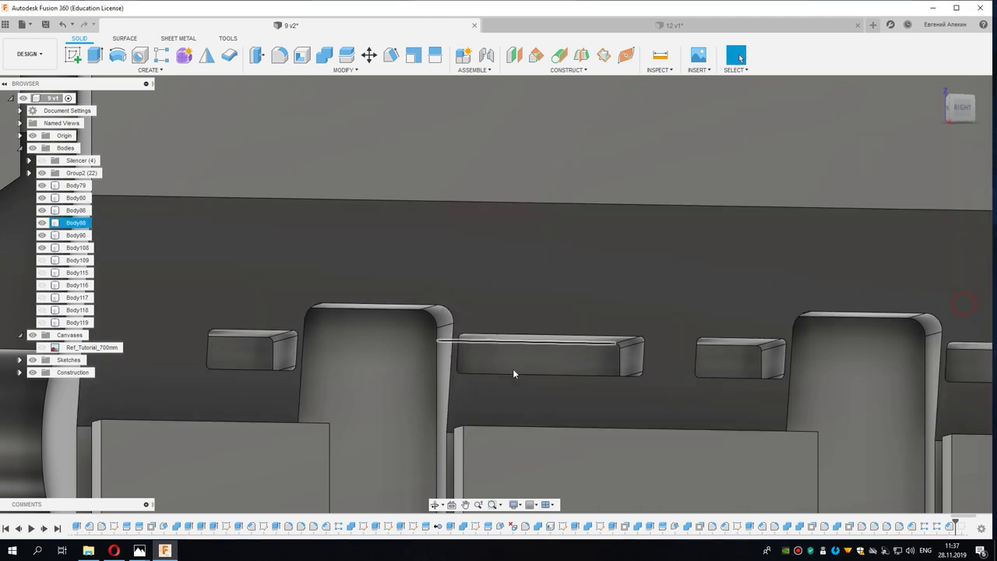
{"action": "middle_click_drag", "start_coordinate": [512, 368], "coordinate": [469, 394], "text": "shift"}
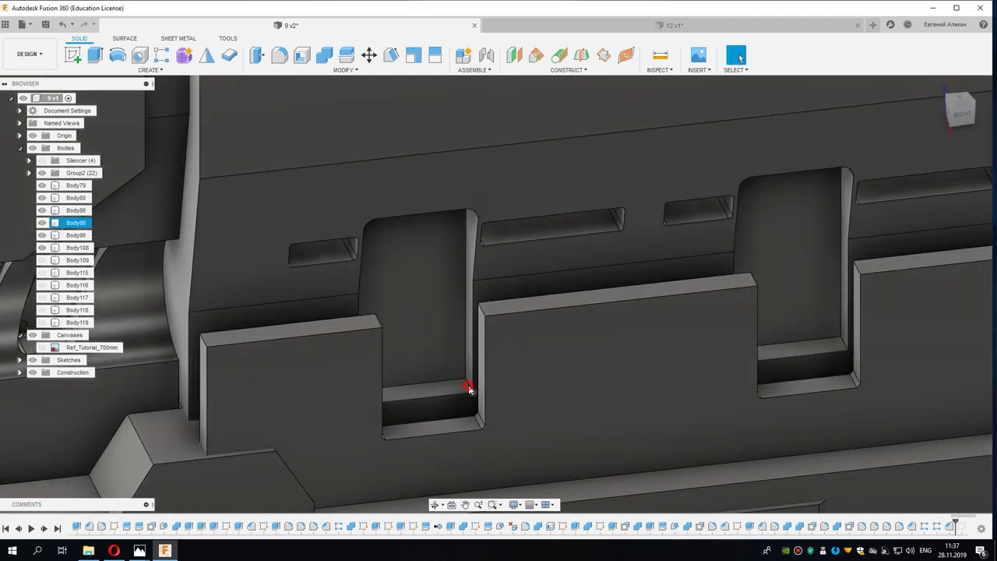
Step: Start a fillet and select the six bottom edges of the tab notches
{"action": "key", "text": "f"}
{"action": "middle_click_drag", "start_coordinate": [465, 385], "coordinate": [365, 384], "text": "shift"}
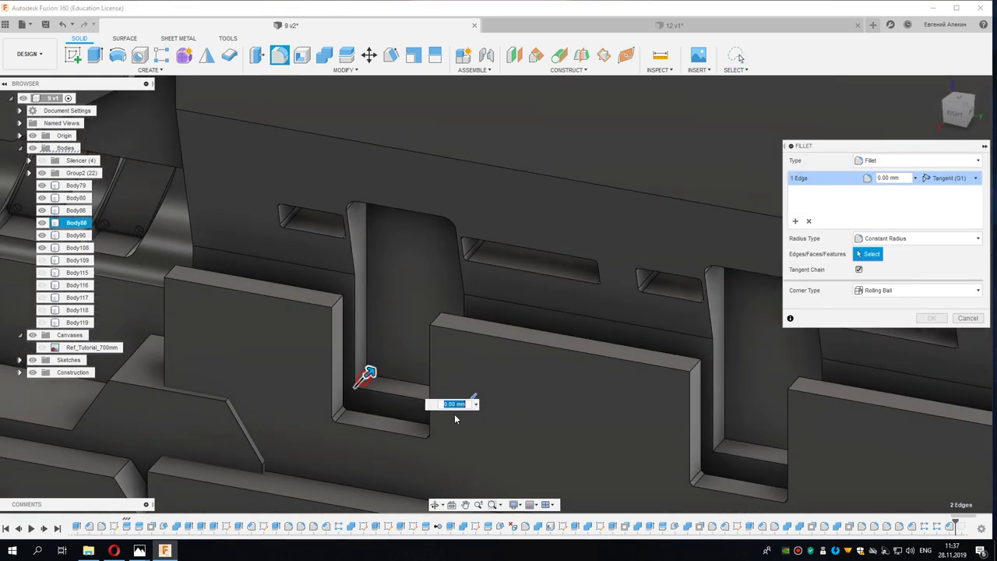
{"action": "mouse_move", "coordinate": [455, 419]}
{"action": "middle_mouse_down"}
{"action": "mouse_move", "coordinate": [489, 418]}
{"action": "mouse_move", "coordinate": [435, 405]}
{"action": "mouse_move", "coordinate": [454, 356]}
{"action": "mouse_move", "coordinate": [514, 405]}
{"action": "middle_mouse_up"}
{"action": "left_click", "coordinate": [424, 408]}
{"action": "left_click", "coordinate": [446, 355]}
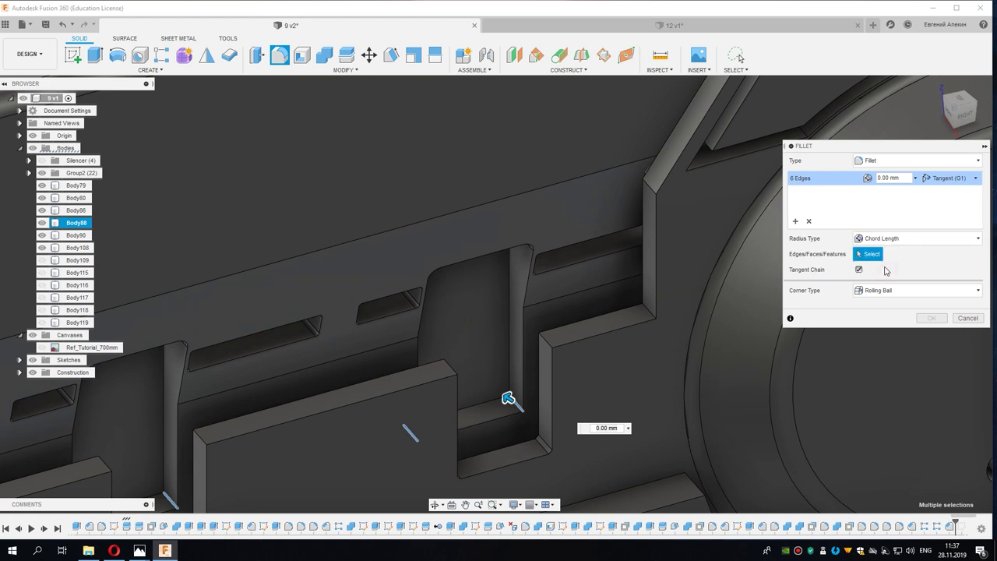
{"action": "middle_click_drag", "start_coordinate": [625, 423], "coordinate": [600, 363], "text": "shift"}
{"action": "type", "text": "1.43"}
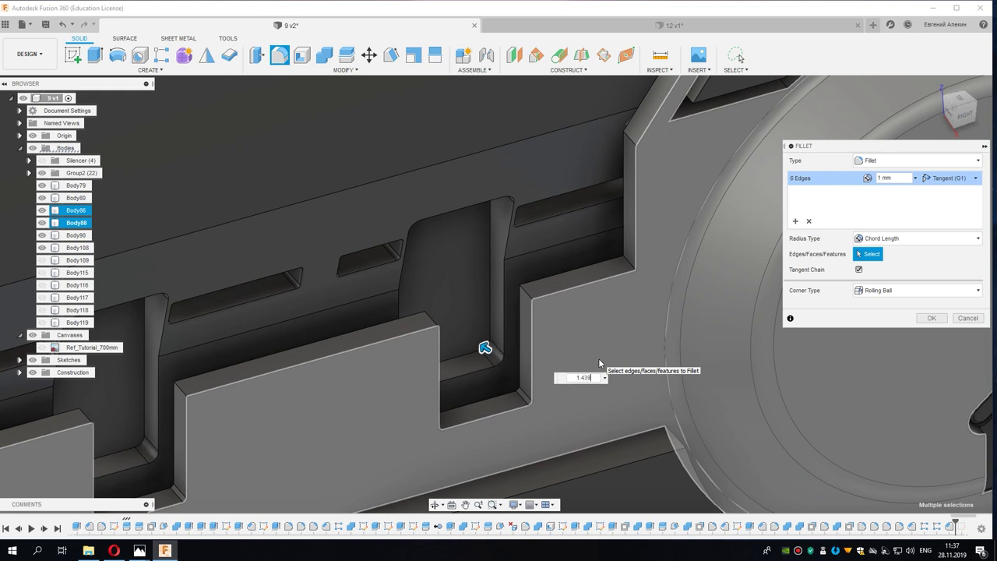
Step: Set a 1.439 mm chord-length radius and apply the fillet
{"action": "type", "text": "9"}
{"action": "middle_click_drag", "start_coordinate": [614, 318], "coordinate": [571, 274], "text": "shift"}
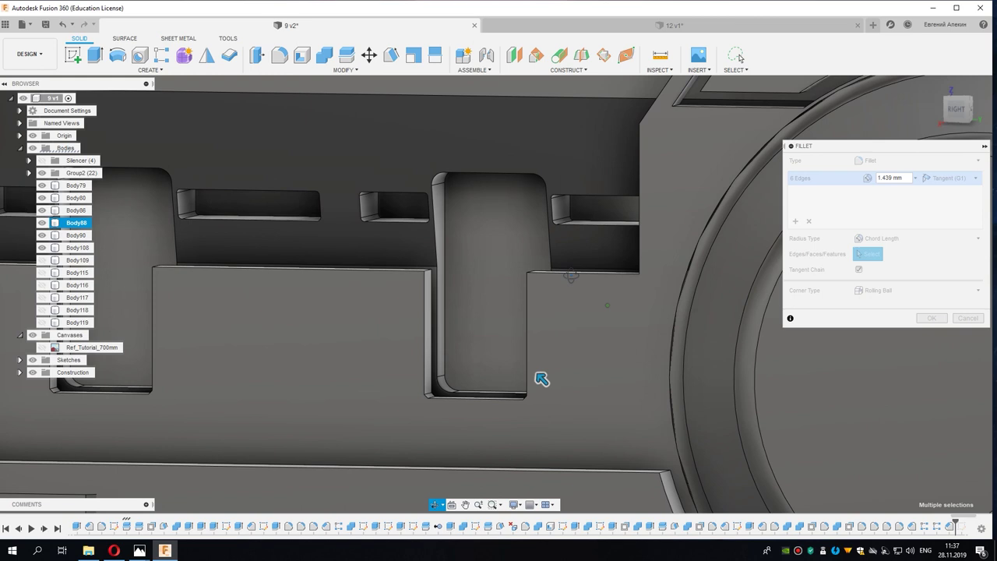
{"action": "left_click", "coordinate": [957, 110]}
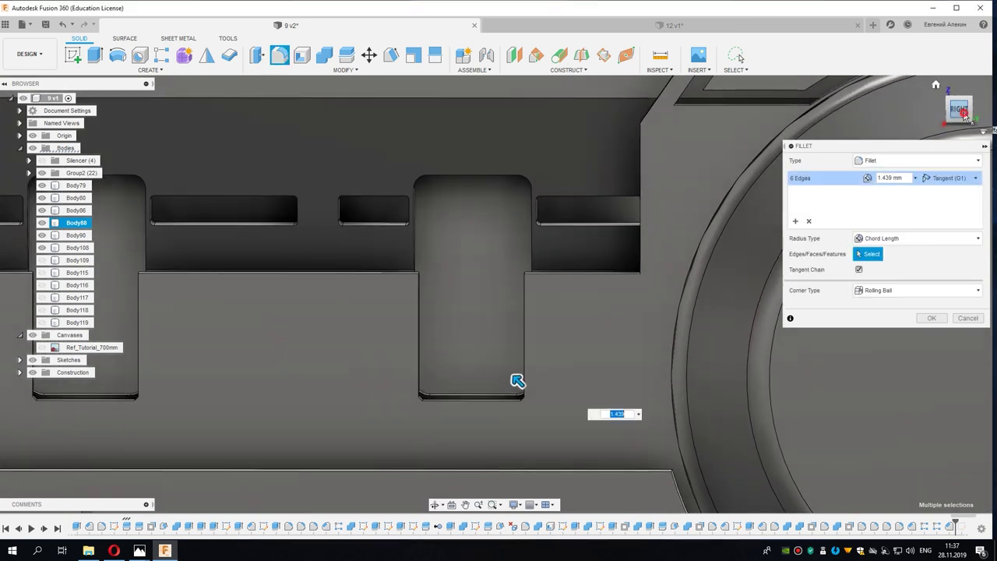
{"action": "scroll", "coordinate": [473, 481], "scroll_direction": "up", "scroll_amount": 3}
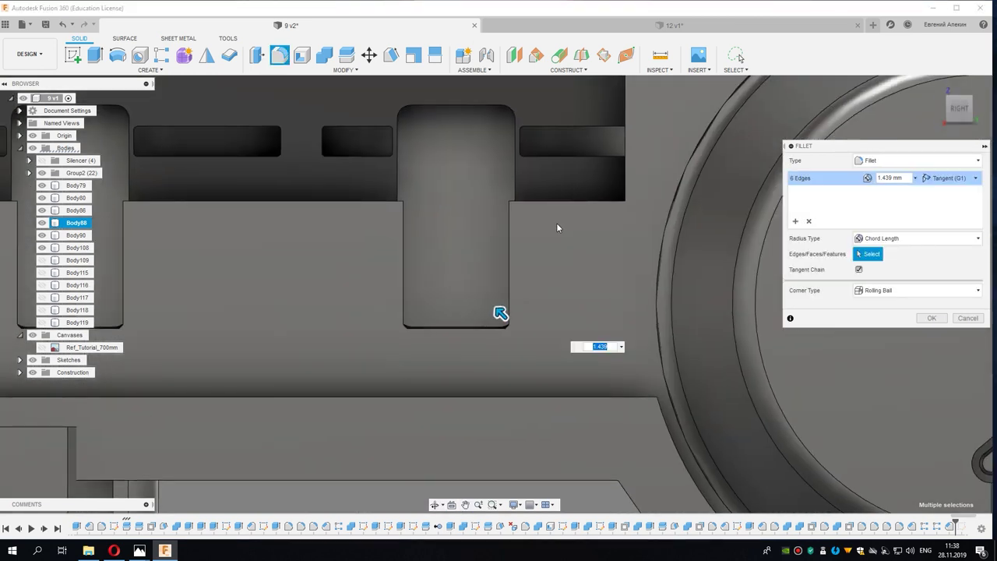
{"action": "scroll", "coordinate": [561, 239], "scroll_direction": "down", "scroll_amount": 2}
{"action": "middle_click_drag", "start_coordinate": [561, 239], "coordinate": [505, 300], "text": "shift"}
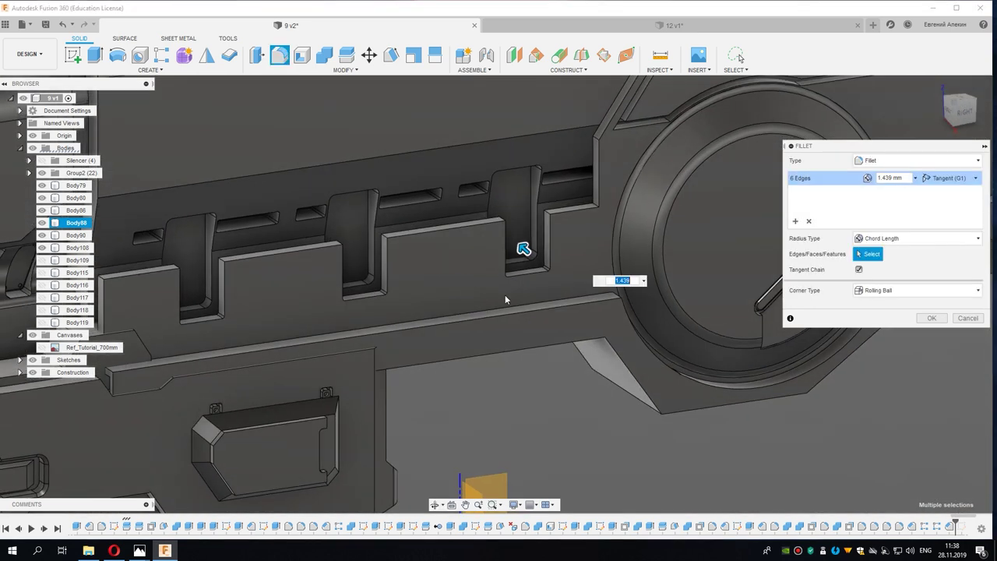
{"action": "left_click", "coordinate": [927, 318]}
Step: Pick notch edge chains for a chamfer, then cancel it without applying
{"action": "scroll", "coordinate": [335, 319], "scroll_direction": "up", "scroll_amount": 2}
{"action": "left_click", "coordinate": [331, 321]}
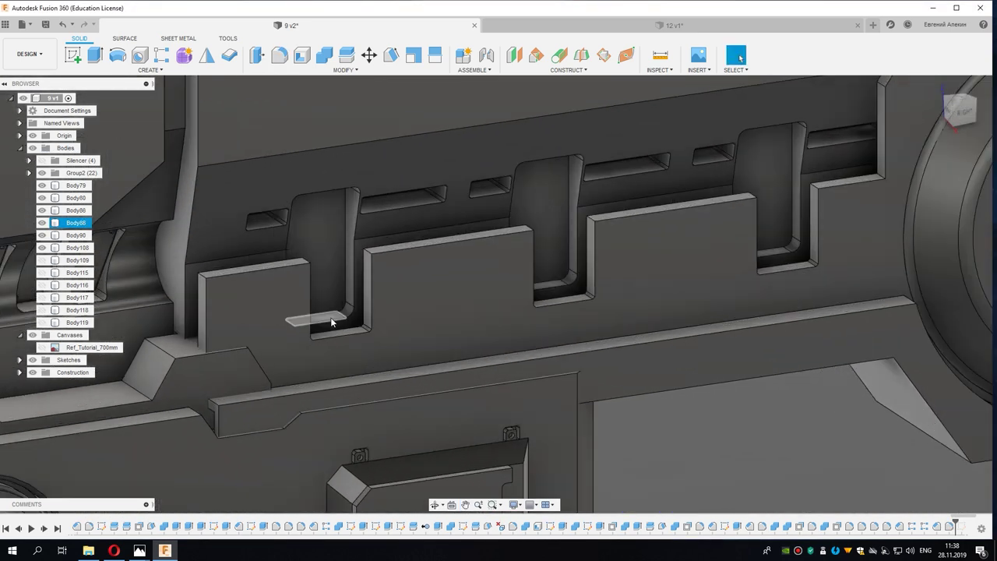
{"action": "key", "text": "c"}
{"action": "left_click", "coordinate": [508, 205]}
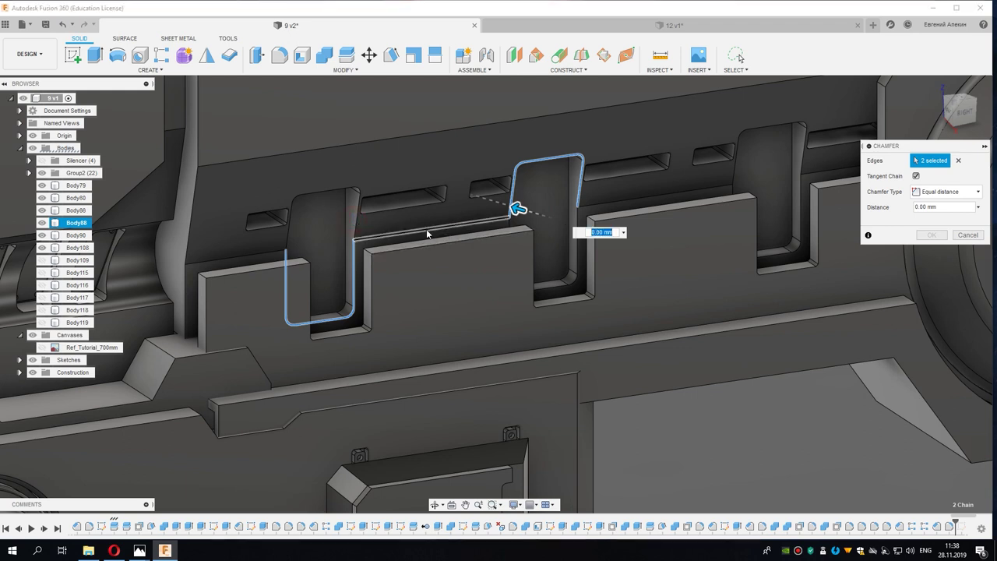
{"action": "left_click", "coordinate": [966, 234]}
{"action": "scroll", "coordinate": [200, 260], "scroll_direction": "up", "scroll_amount": 2}
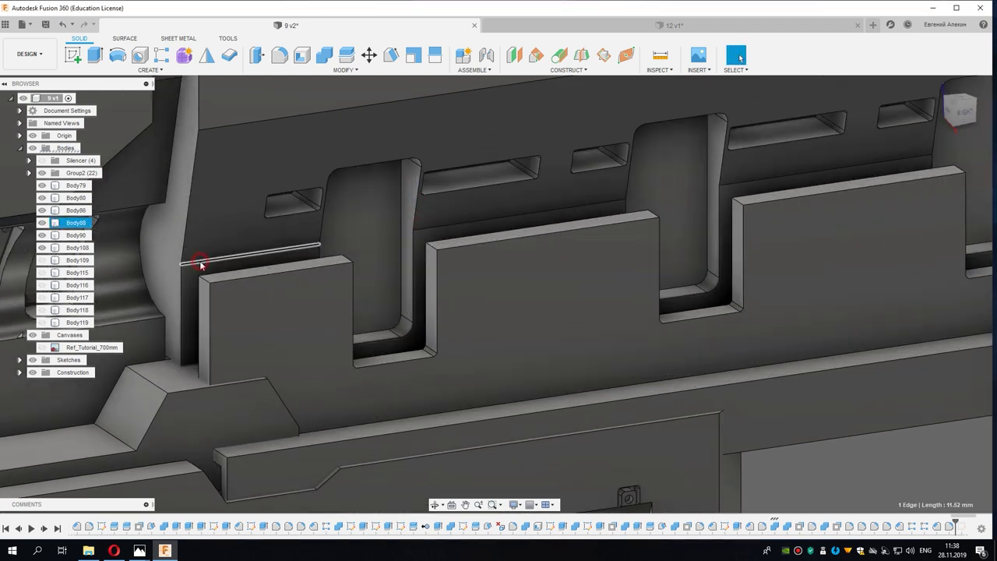
Step: Fillet the four edges of the slotted wall with a 4.75 mm radius
{"action": "key", "text": "f"}
{"action": "left_click", "coordinate": [209, 261]}
{"action": "left_click", "coordinate": [422, 239]}
{"action": "middle_click_drag", "start_coordinate": [422, 239], "coordinate": [431, 255]}
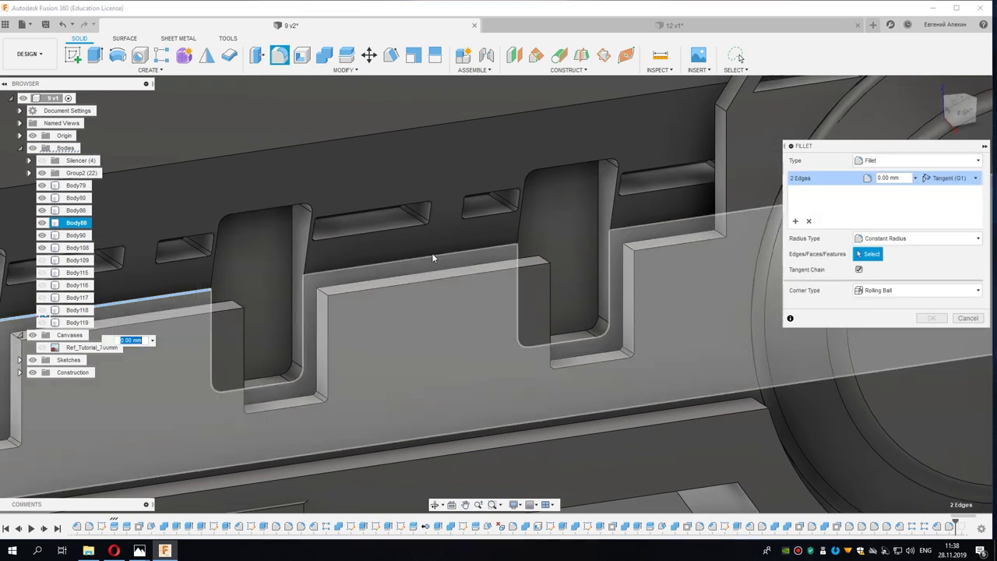
{"action": "left_click", "coordinate": [432, 259]}
{"action": "left_click", "coordinate": [628, 228]}
{"action": "scroll", "coordinate": [629, 232], "scroll_direction": "up", "scroll_amount": 2}
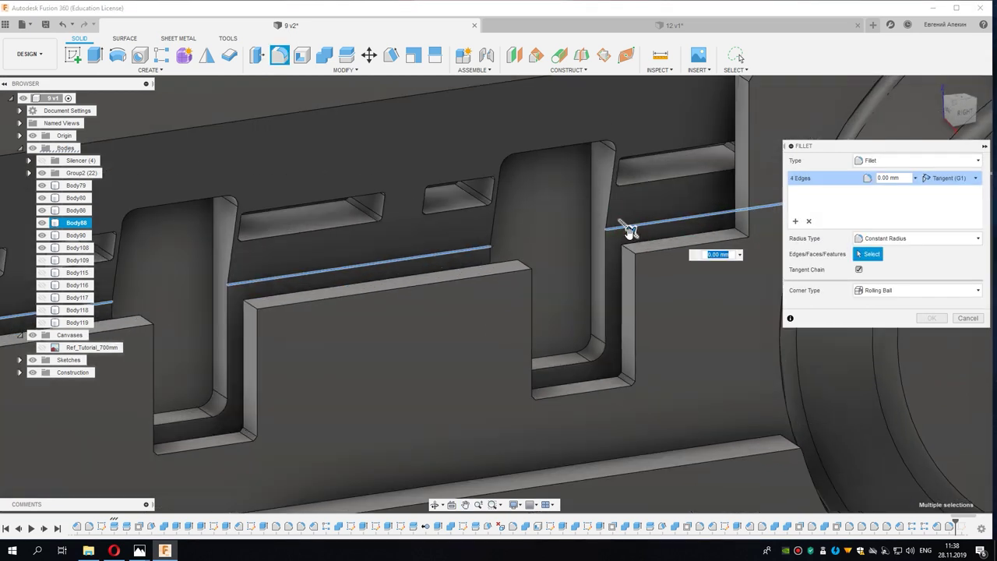
{"action": "type", "text": "13.5"}
{"action": "key", "text": "Return"}
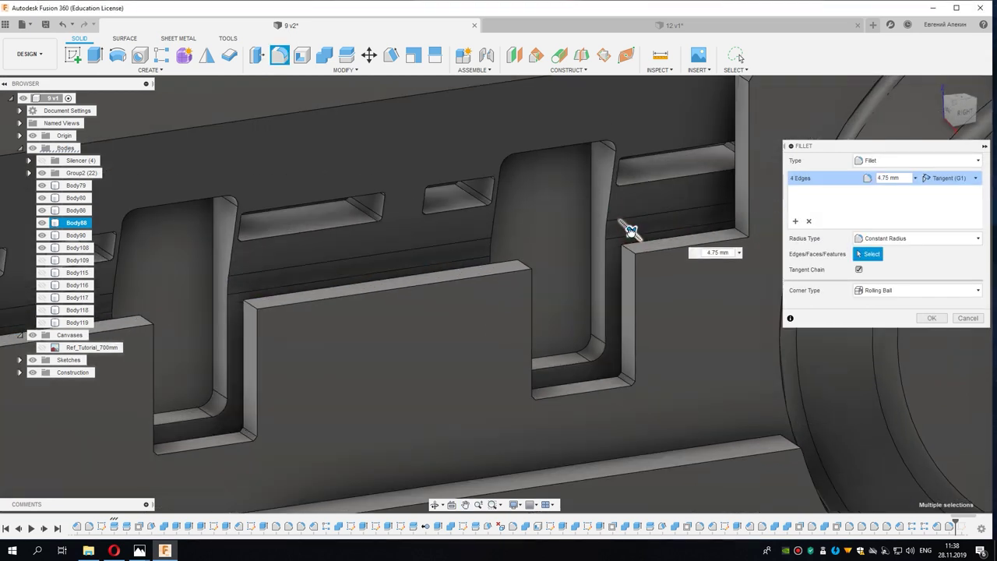
{"action": "scroll", "coordinate": [623, 251], "scroll_direction": "down", "scroll_amount": 4}
{"action": "scroll", "coordinate": [649, 231], "scroll_direction": "down", "scroll_amount": 2}
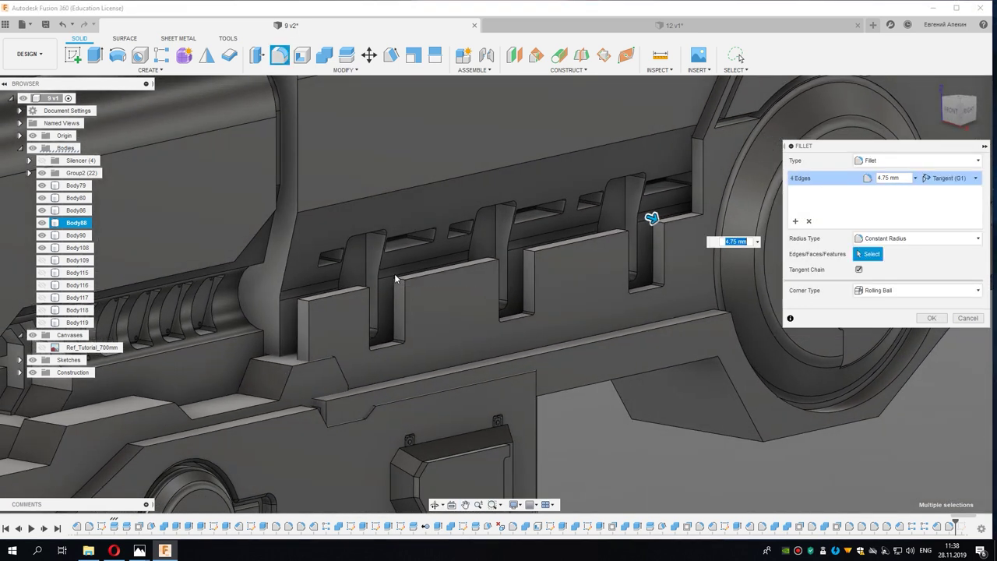
{"action": "left_click", "coordinate": [930, 318]}
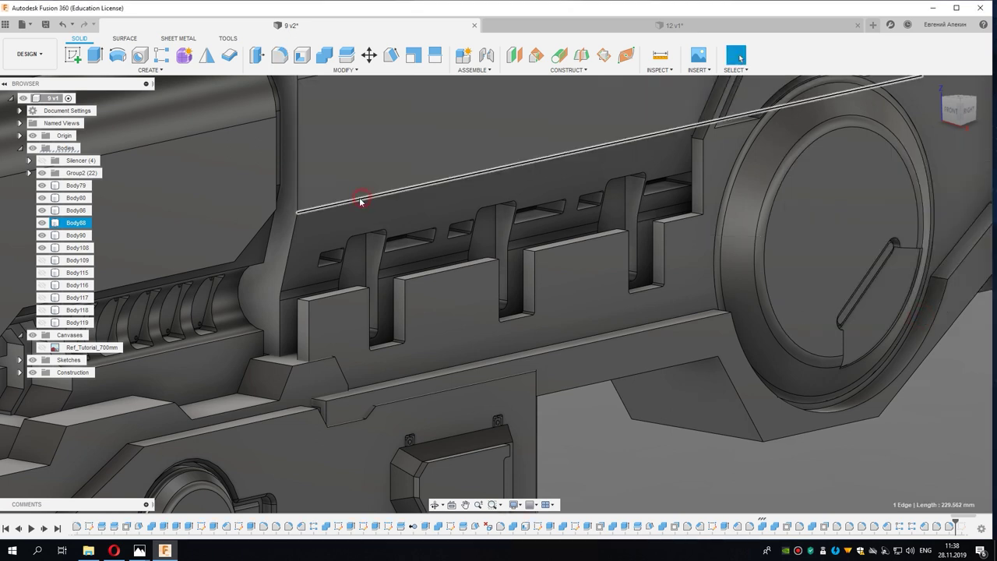
Step: Fillet the long upper edge of Body88 with a 7 mm radius
{"action": "scroll", "coordinate": [332, 272], "scroll_direction": "up", "scroll_amount": 2}
{"action": "scroll", "coordinate": [333, 272], "scroll_direction": "up", "scroll_amount": 2}
{"action": "key", "text": "f"}
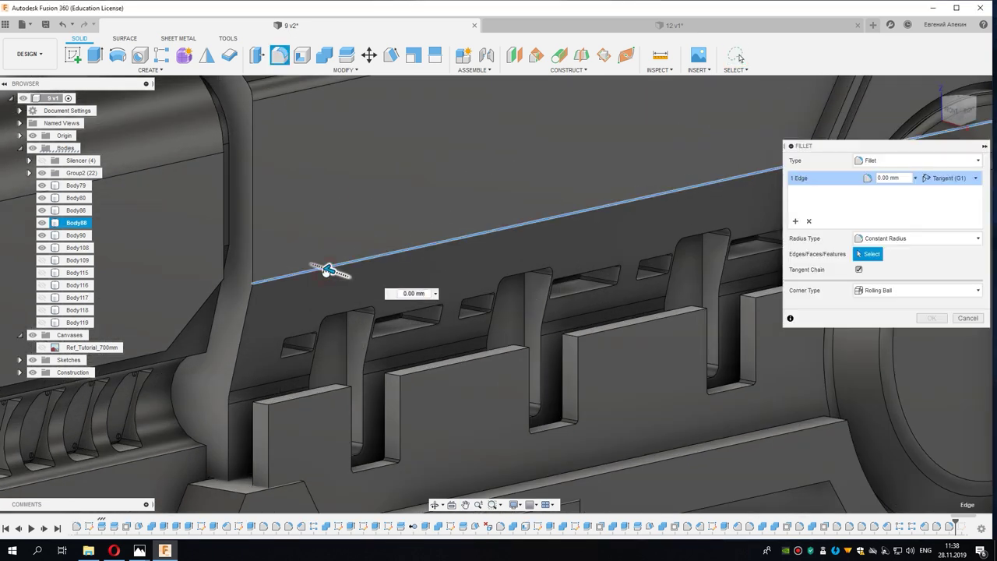
{"action": "scroll", "coordinate": [327, 270], "scroll_direction": "down", "scroll_amount": 1}
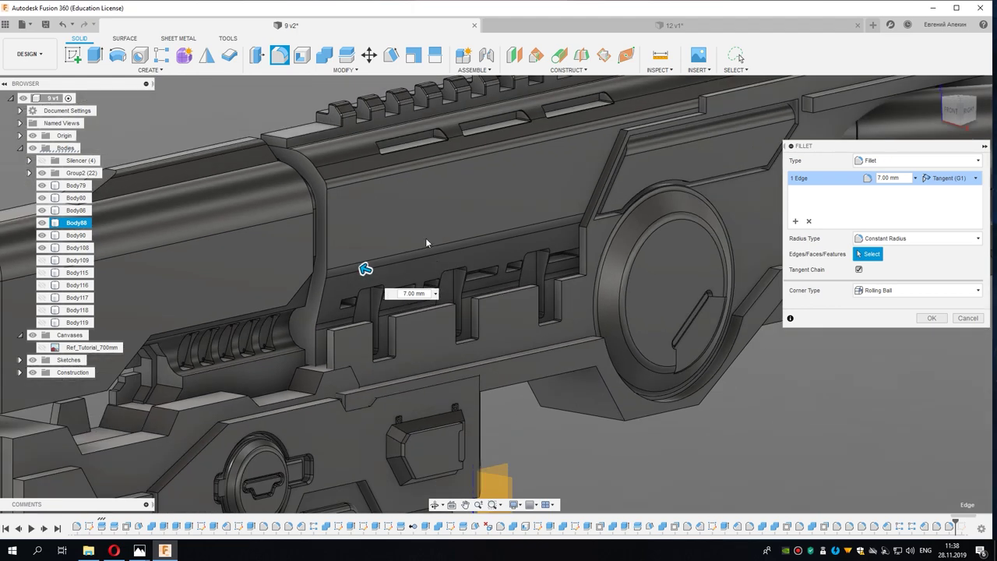
{"action": "middle_click_drag", "start_coordinate": [410, 276], "coordinate": [404, 227], "text": "shift"}
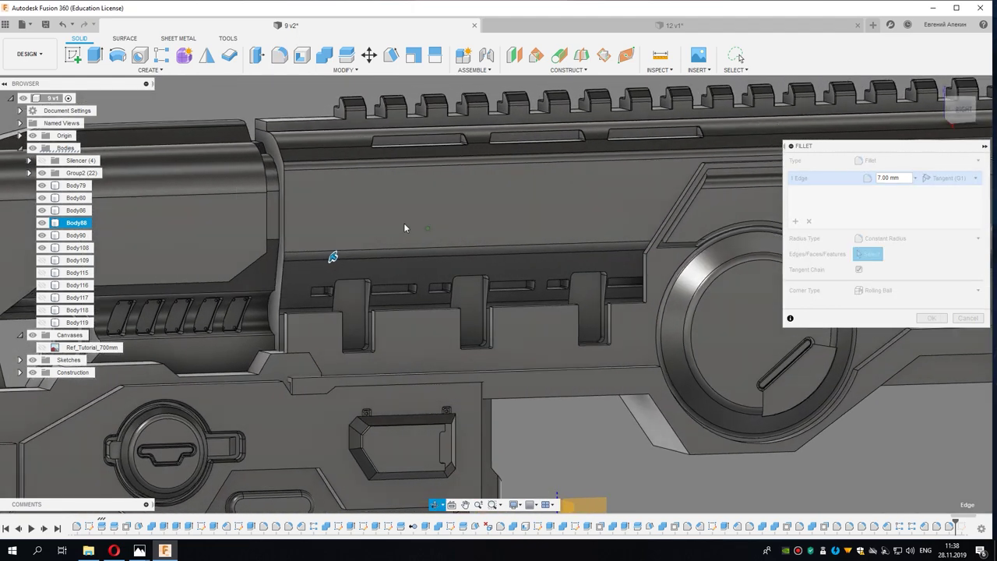
{"action": "key", "text": "Return"}
{"action": "scroll", "coordinate": [336, 293], "scroll_direction": "up", "scroll_amount": 3}
Step: Chamfer the edge loops of both clearance slots by 0.1 mm
{"action": "scroll", "coordinate": [294, 300], "scroll_direction": "up", "scroll_amount": 2}
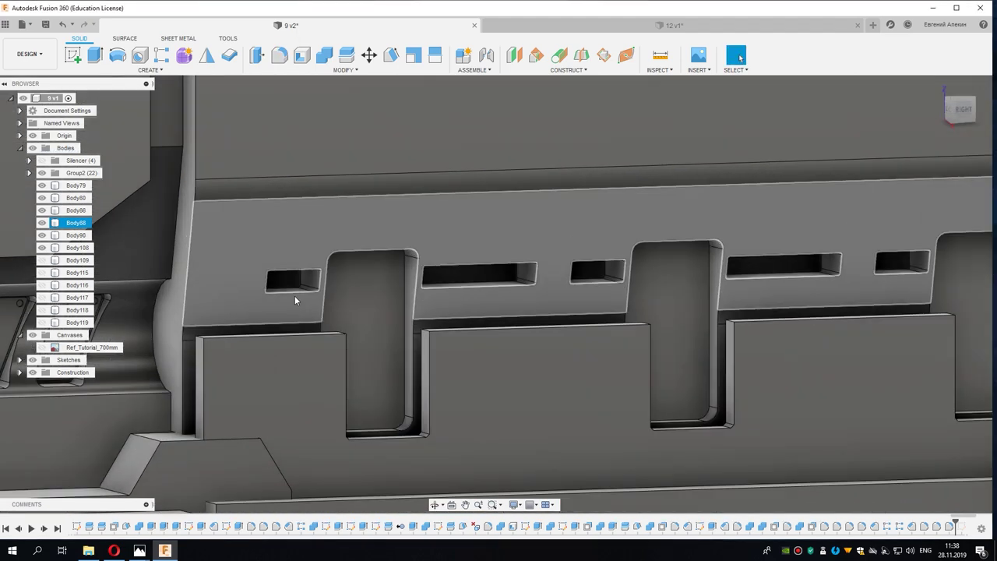
{"action": "left_click", "coordinate": [292, 292]}
{"action": "key", "text": "c"}
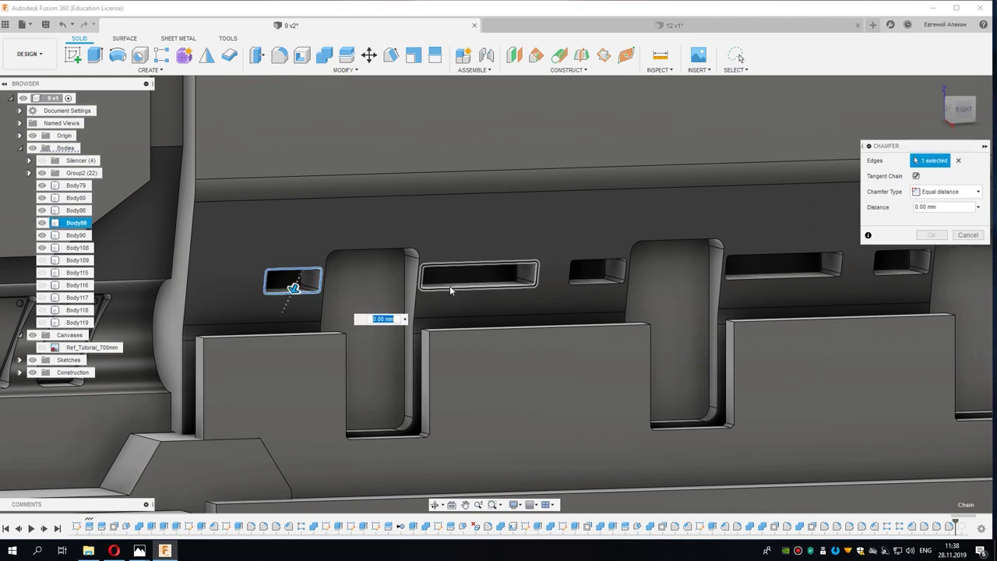
{"action": "left_click", "coordinate": [449, 286]}
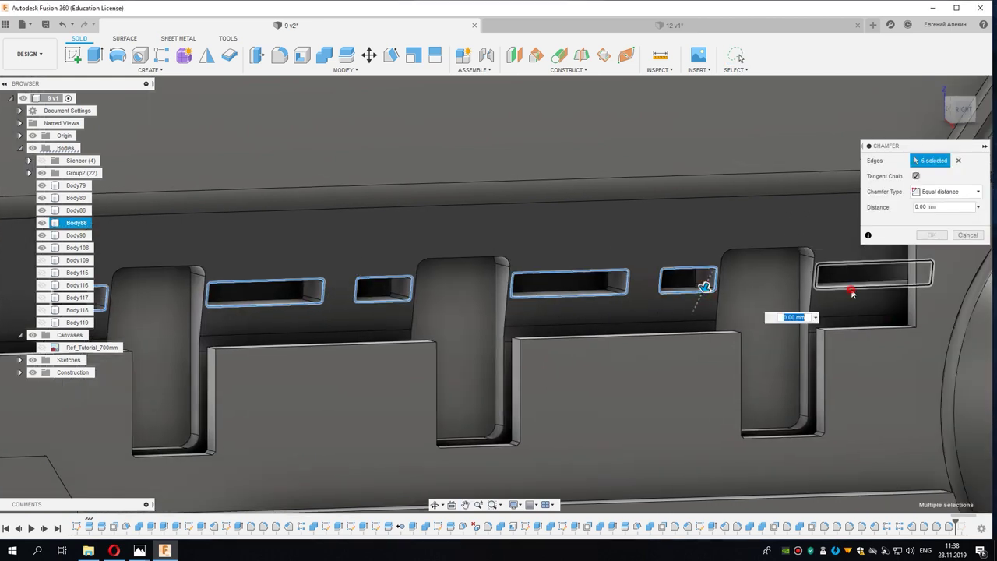
{"action": "middle_click_drag", "start_coordinate": [851, 289], "coordinate": [750, 319]}
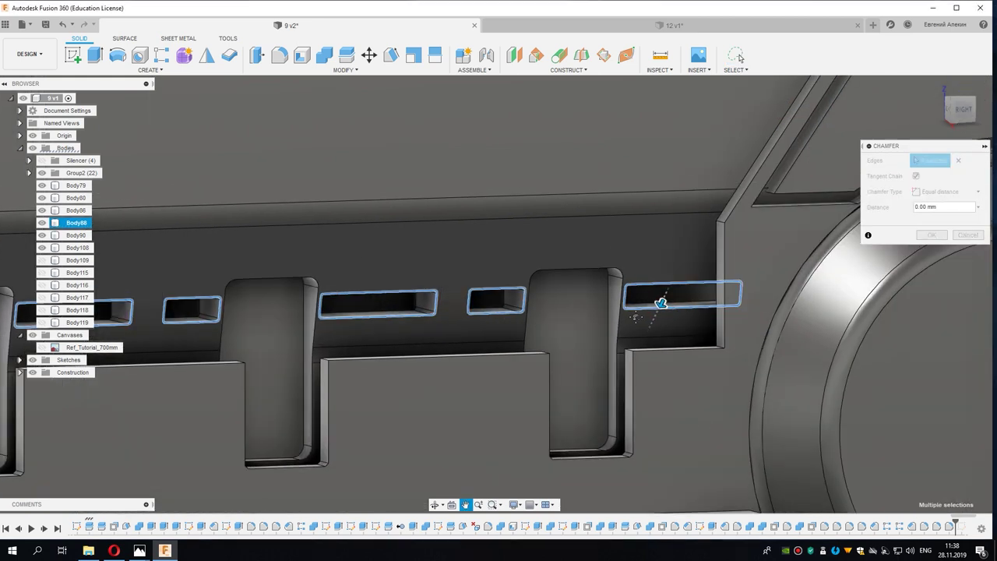
{"action": "scroll", "coordinate": [635, 316], "scroll_direction": "up", "scroll_amount": 5}
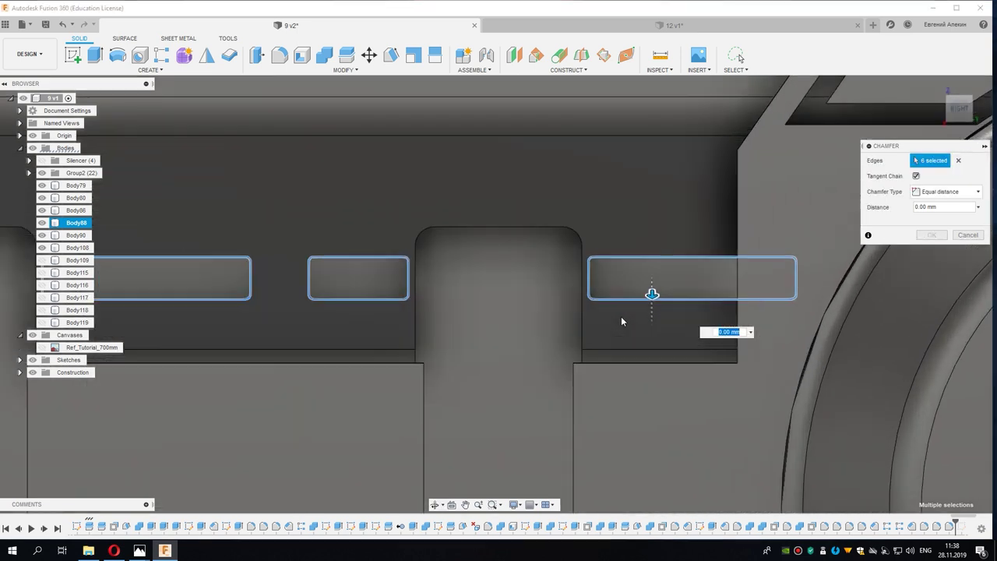
{"action": "type", "text": "0.2"}
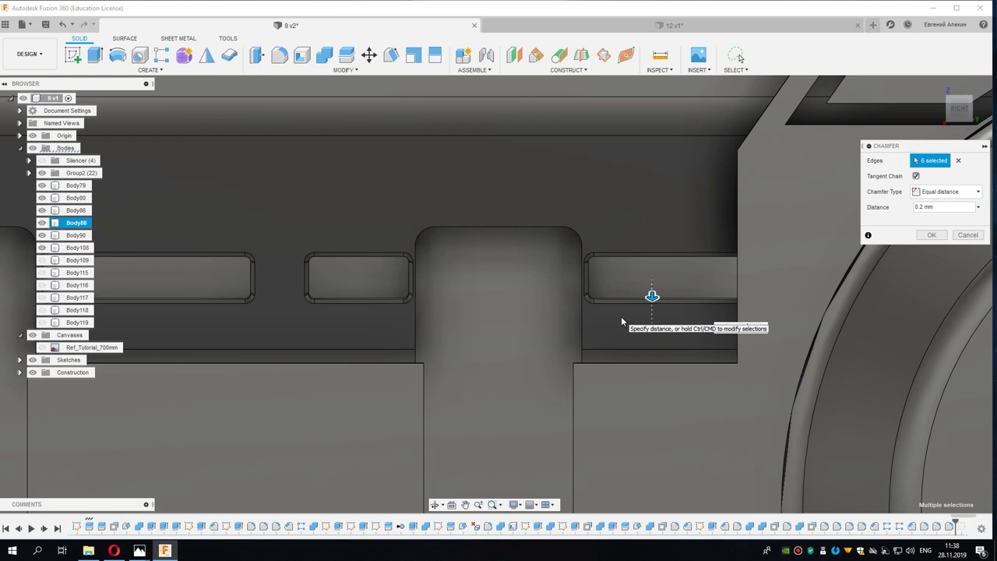
{"action": "type", "text": "0.1"}
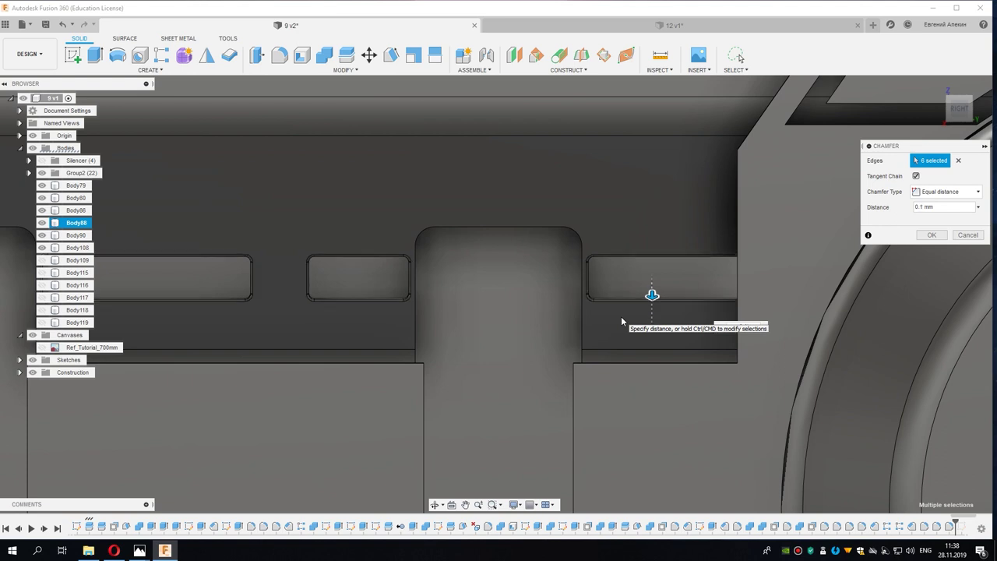
{"action": "left_click", "coordinate": [934, 236]}
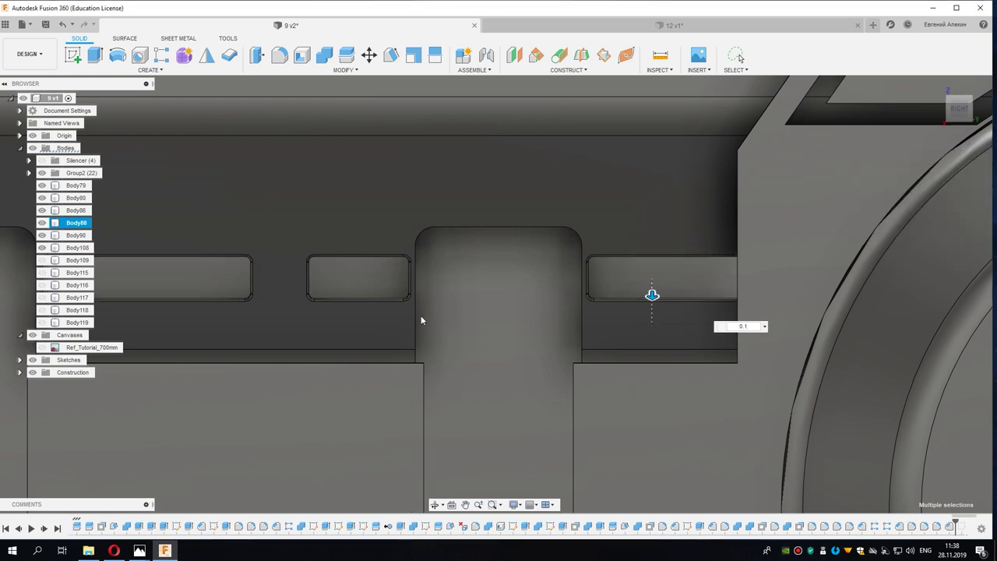
Step: Chamfer the vertical edges of the three raised tabs by 0.1 mm
{"action": "left_click", "coordinate": [416, 317]}
{"action": "key", "text": "Return"}
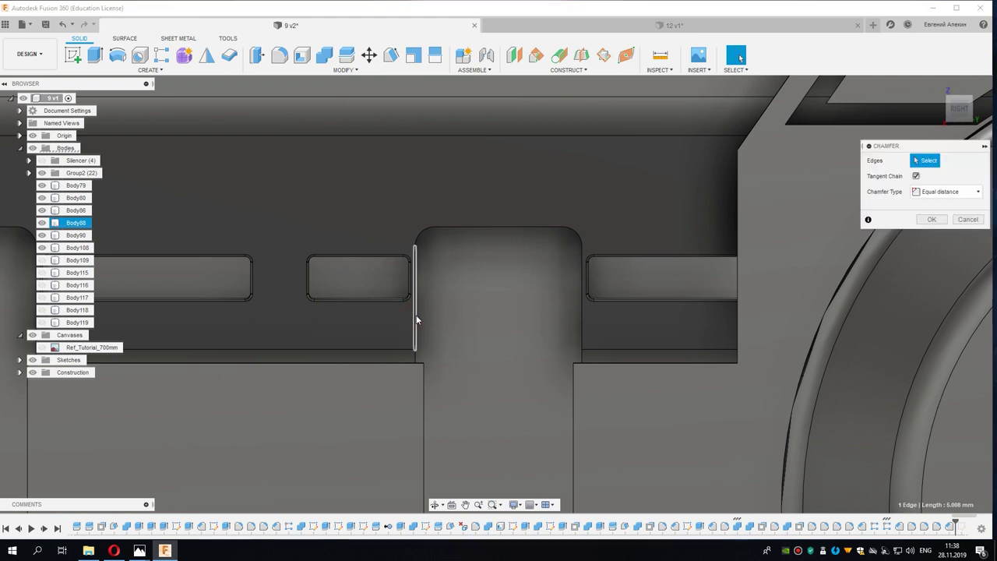
{"action": "middle_click_drag", "start_coordinate": [275, 324], "coordinate": [434, 293]}
{"action": "left_click", "coordinate": [408, 290]}
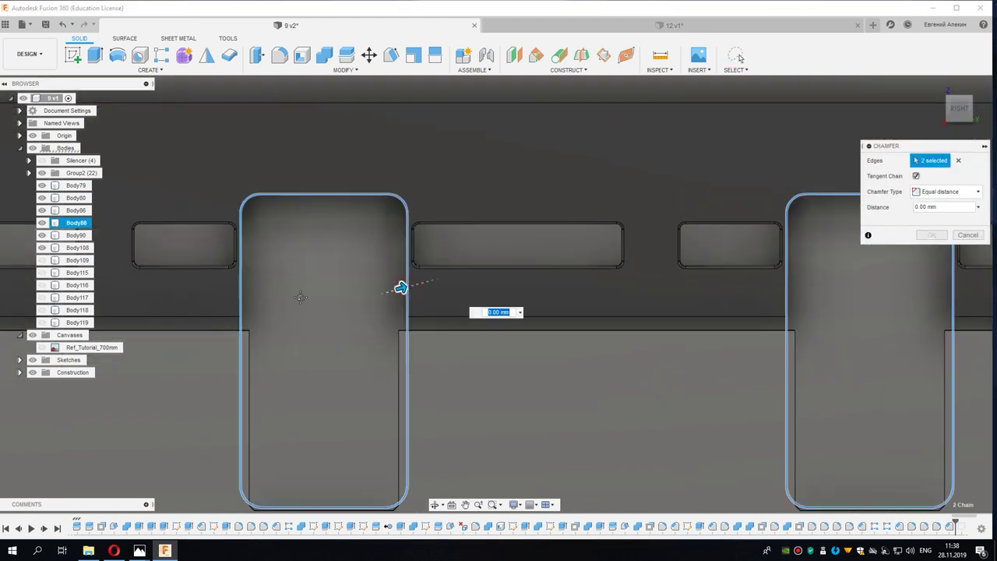
{"action": "middle_click_drag", "start_coordinate": [105, 283], "coordinate": [427, 283]}
{"action": "left_click", "coordinate": [181, 307]}
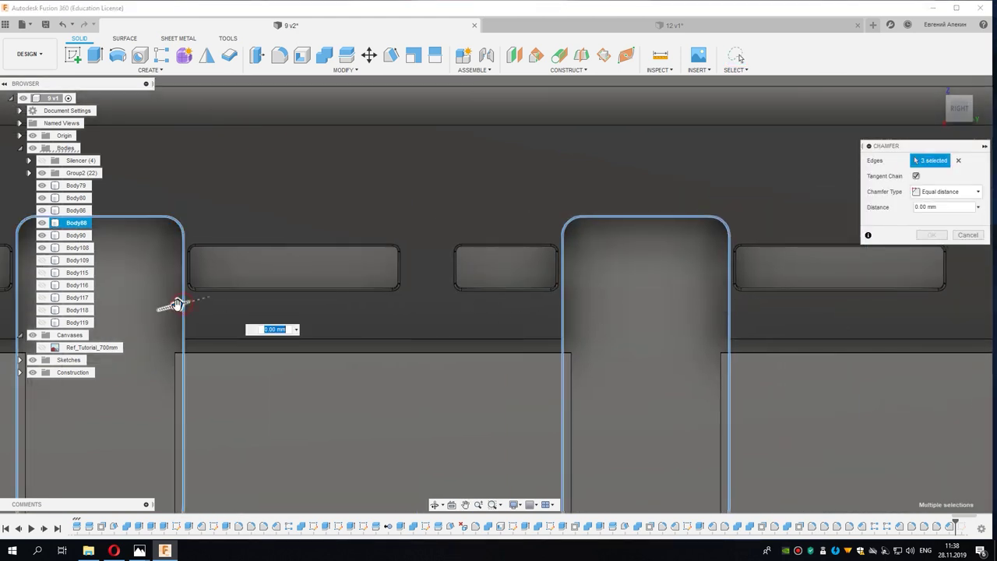
{"action": "middle_click_drag", "start_coordinate": [101, 312], "coordinate": [477, 314]}
{"action": "type", "text": "0.1"}
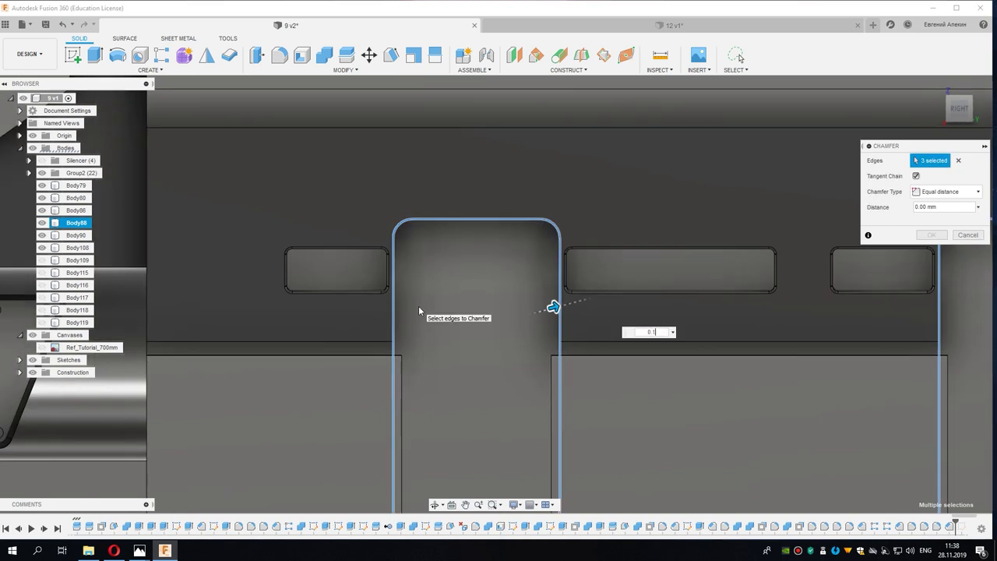
{"action": "key", "text": "Return"}
{"action": "scroll", "coordinate": [432, 291], "scroll_direction": "up", "scroll_amount": 2}
{"action": "mouse_move", "coordinate": [644, 309]}
{"action": "middle_mouse_down"}
{"action": "mouse_move", "coordinate": [354, 285]}
{"action": "mouse_move", "coordinate": [880, 262]}
{"action": "middle_mouse_up"}
{"action": "scroll", "coordinate": [354, 290], "scroll_direction": "down", "scroll_amount": 3}
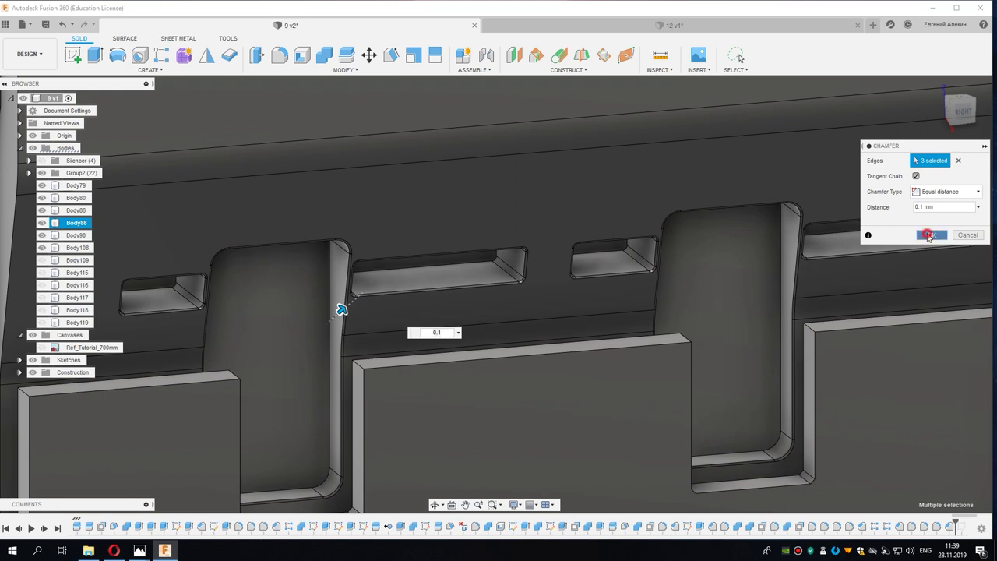
{"action": "left_click", "coordinate": [928, 236]}
{"action": "scroll", "coordinate": [466, 331], "scroll_direction": "down", "scroll_amount": 3}
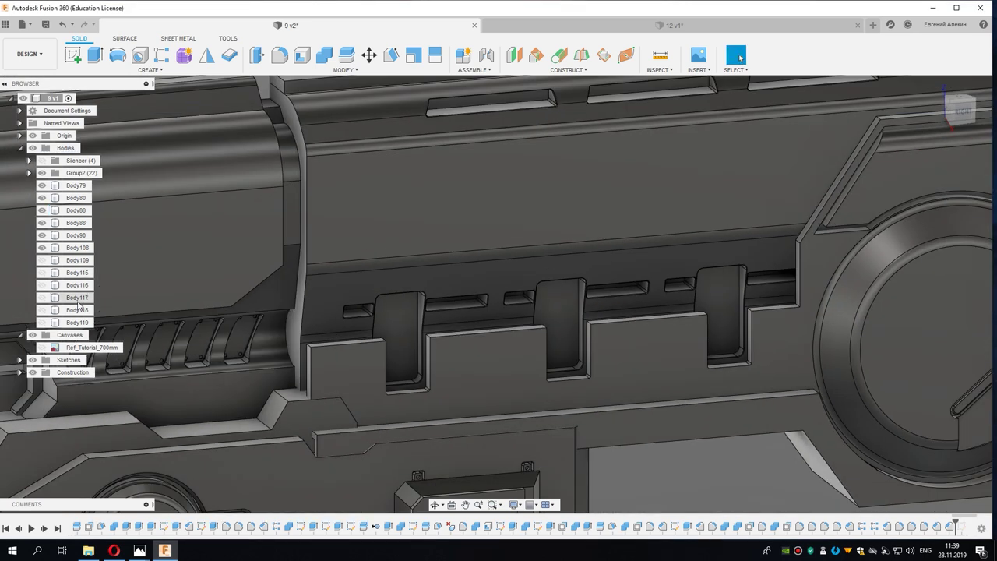
Step: Make six hidden clip and cover bodies visible in the Browser
{"action": "left_click", "coordinate": [42, 321]}
{"action": "left_click", "coordinate": [43, 309]}
{"action": "left_click", "coordinate": [42, 296]}
{"action": "left_click", "coordinate": [42, 284]}
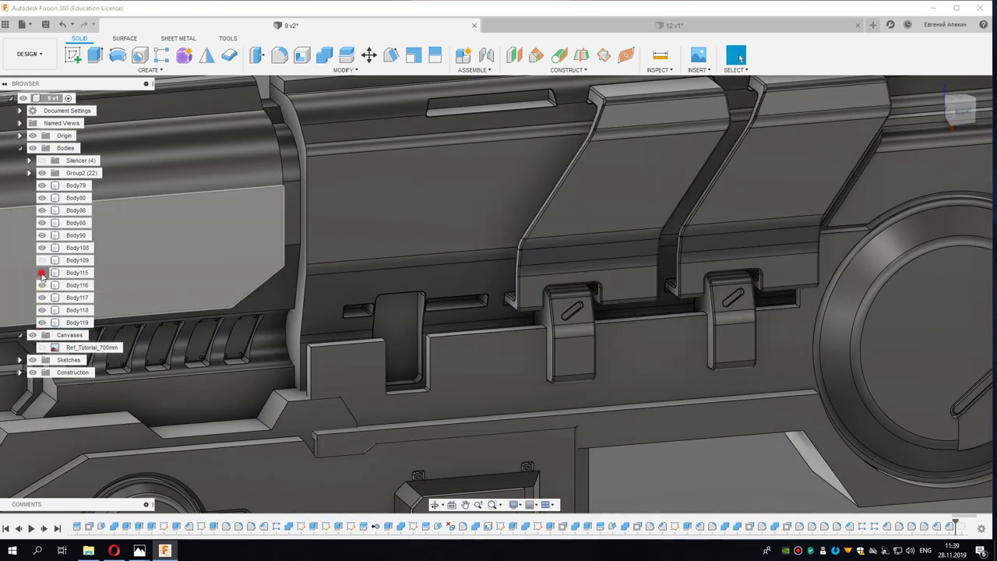
{"action": "left_click", "coordinate": [42, 272]}
{"action": "left_click", "coordinate": [42, 259]}
Step: Inspect the clips and covers over the slots from the Right view and a close side angle
{"action": "middle_click_drag", "start_coordinate": [140, 269], "coordinate": [221, 287], "text": "shift"}
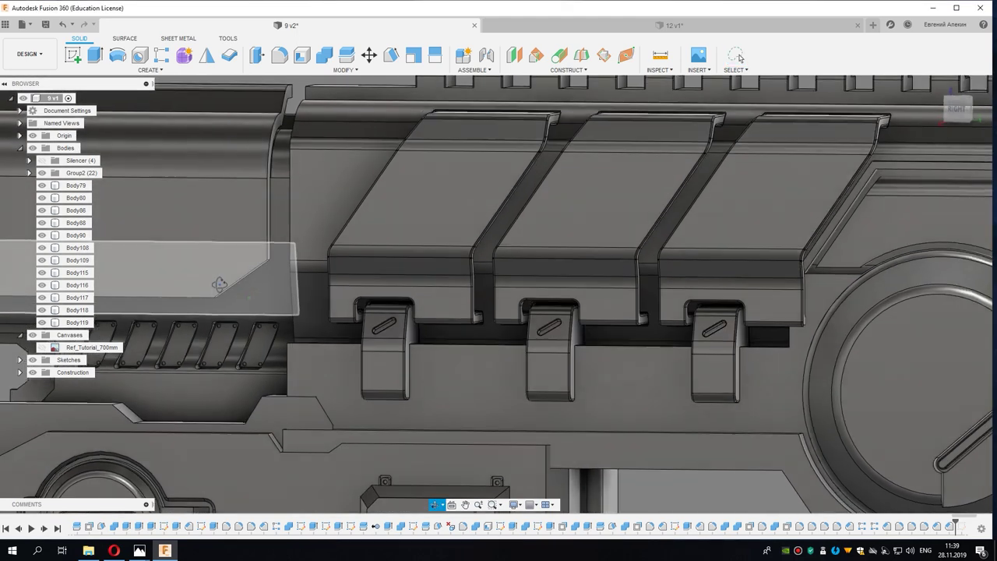
{"action": "scroll", "coordinate": [221, 287], "scroll_direction": "down", "scroll_amount": 2}
{"action": "scroll", "coordinate": [280, 306], "scroll_direction": "down", "scroll_amount": 2}
{"action": "scroll", "coordinate": [313, 316], "scroll_direction": "down", "scroll_amount": 2}
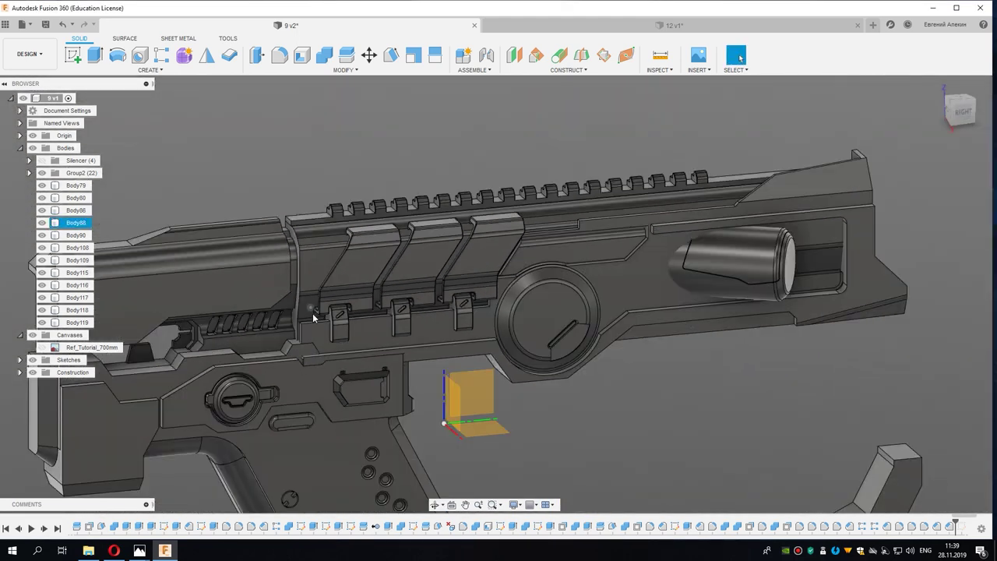
{"action": "left_click", "coordinate": [963, 113]}
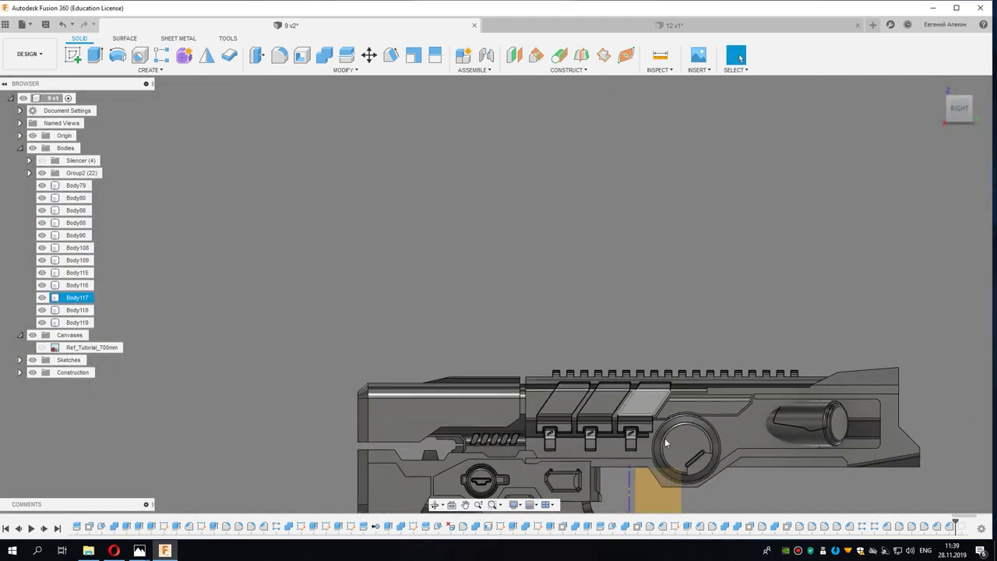
{"action": "scroll", "coordinate": [355, 312], "scroll_direction": "up", "scroll_amount": 2}
{"action": "scroll", "coordinate": [355, 311], "scroll_direction": "up", "scroll_amount": 2}
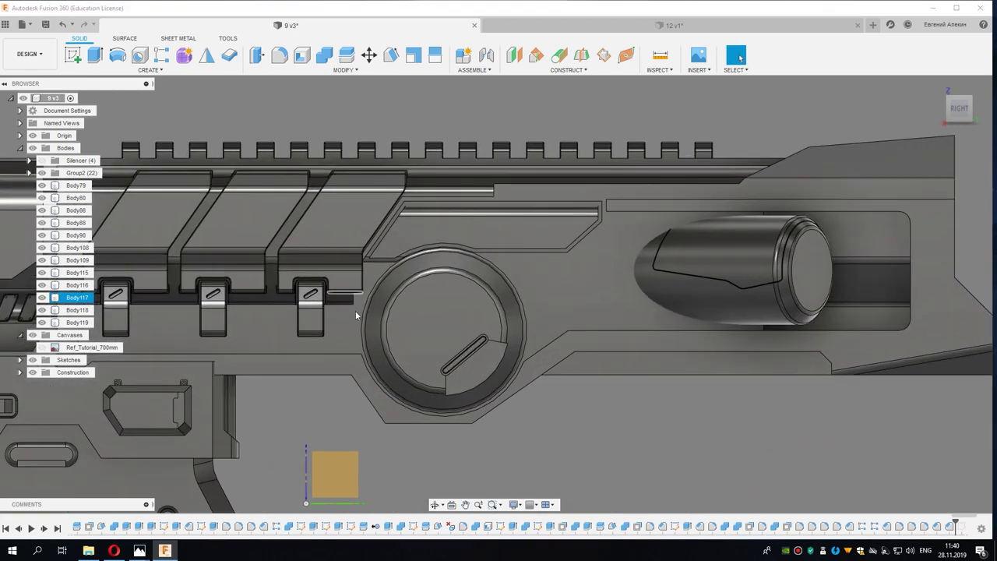
{"action": "scroll", "coordinate": [355, 312], "scroll_direction": "up", "scroll_amount": 2}
{"action": "middle_click_drag", "start_coordinate": [350, 313], "coordinate": [390, 367]}
{"action": "mouse_move", "coordinate": [526, 324]}
{"action": "middle_mouse_down", "text": "shift"}
{"action": "mouse_move", "coordinate": [482, 345]}
{"action": "mouse_move", "coordinate": [489, 332]}
{"action": "mouse_move", "coordinate": [545, 335]}
{"action": "middle_mouse_up", "text": "shift"}
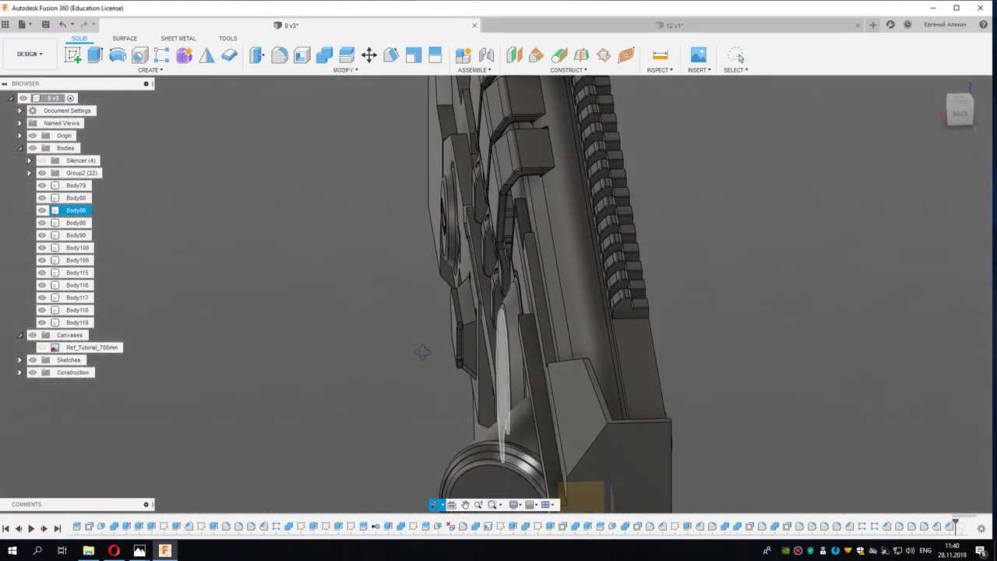
{"action": "middle_click_drag", "start_coordinate": [546, 335], "coordinate": [404, 343], "text": "shift"}
{"action": "scroll", "coordinate": [403, 343], "scroll_direction": "up", "scroll_amount": 4}
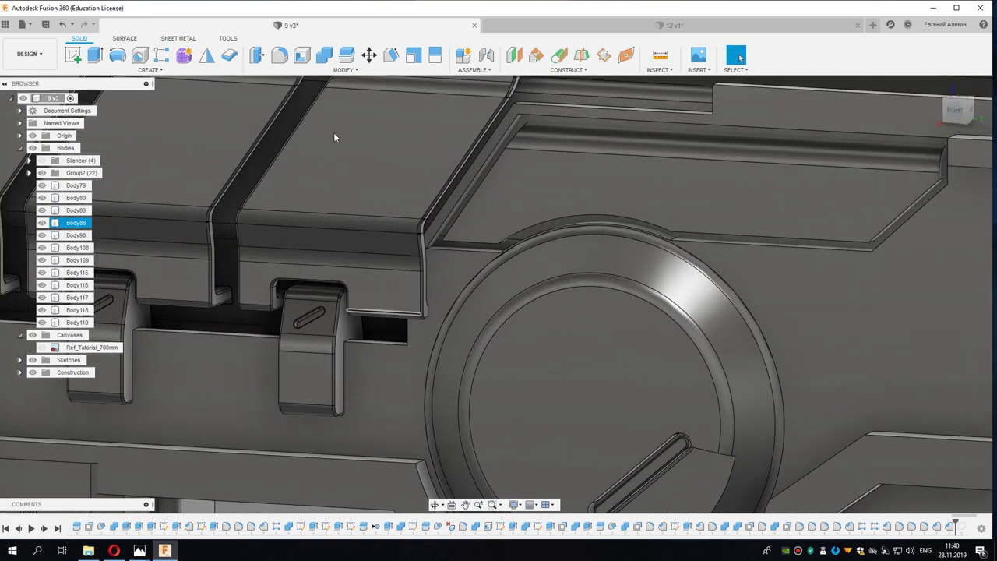
Step: Combine-cut the cover slab from the receiver body, keeping the cover as a tool
{"action": "left_click", "coordinate": [325, 54]}
{"action": "left_click", "coordinate": [436, 264]}
{"action": "left_click", "coordinate": [403, 275]}
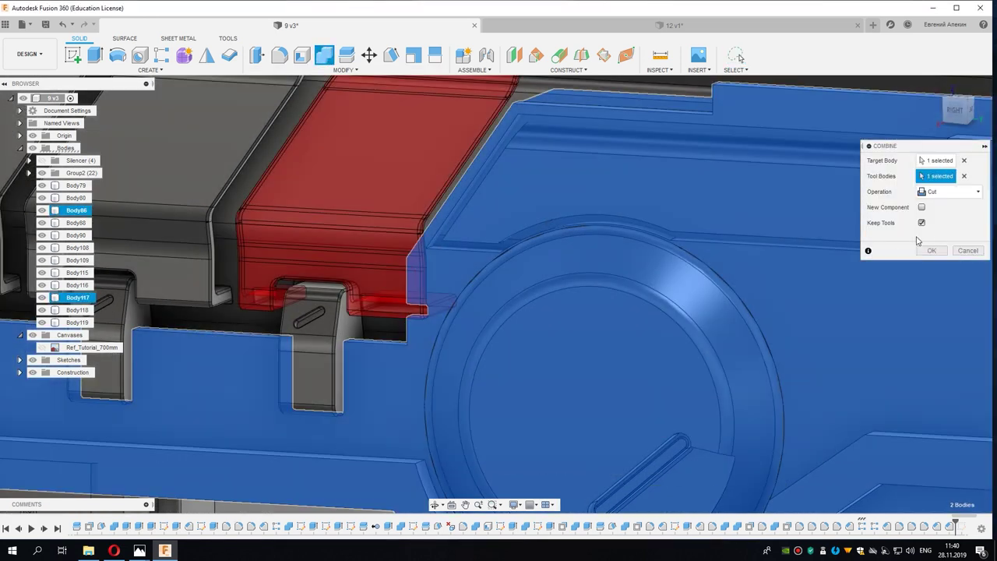
{"action": "left_click", "coordinate": [929, 250]}
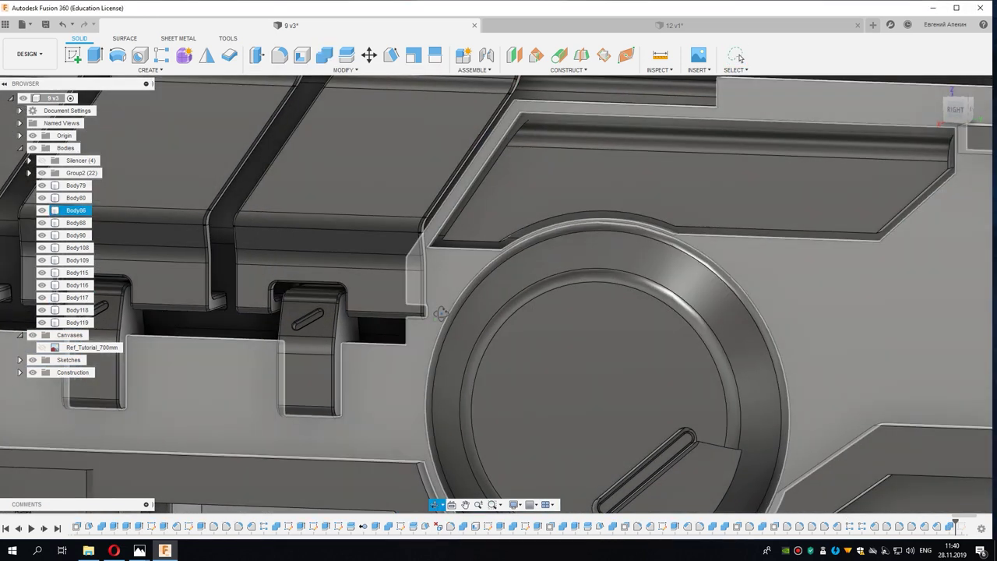
Step: Select the top, chamfer and bottom faces of the new cut-out
{"action": "scroll", "coordinate": [377, 270], "scroll_direction": "up", "scroll_amount": 3}
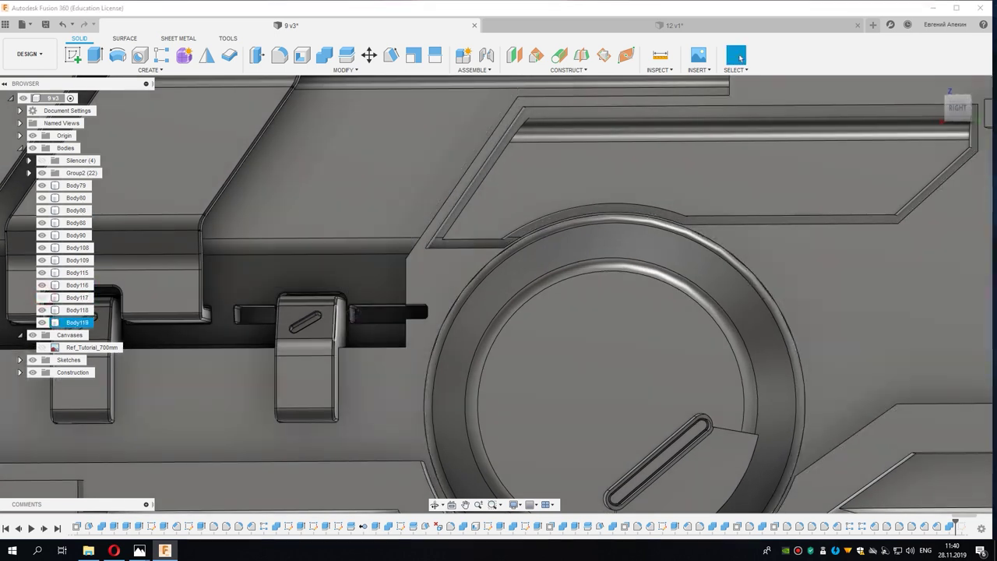
{"action": "middle_click_drag", "start_coordinate": [233, 312], "coordinate": [419, 316], "text": "shift"}
{"action": "scroll", "coordinate": [419, 317], "scroll_direction": "up", "scroll_amount": 3}
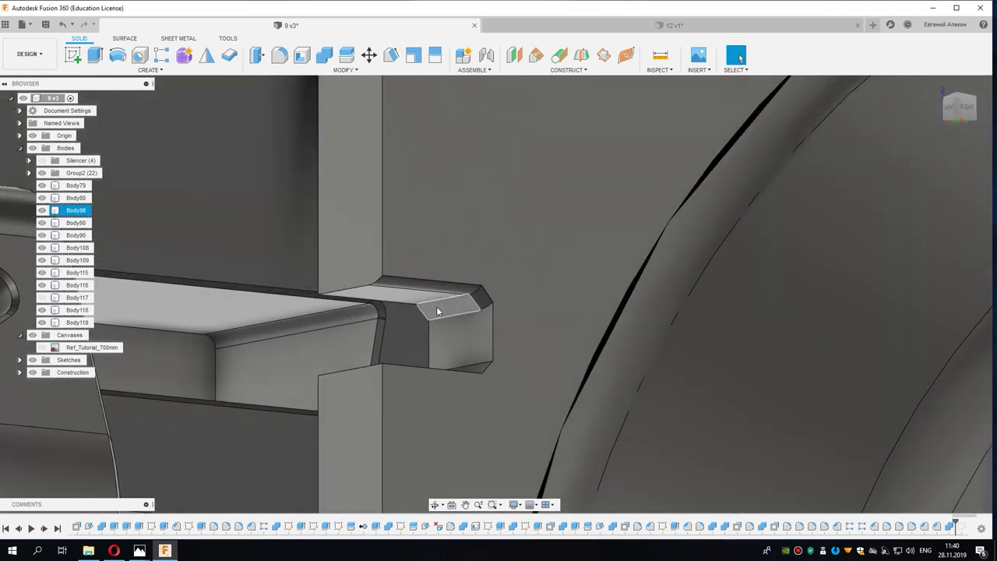
{"action": "scroll", "coordinate": [436, 306], "scroll_direction": "up", "scroll_amount": 3}
{"action": "mouse_move", "coordinate": [440, 276]}
{"action": "middle_mouse_down", "text": "shift"}
{"action": "mouse_move", "coordinate": [426, 304]}
{"action": "mouse_move", "coordinate": [453, 289]}
{"action": "middle_mouse_up", "text": "shift"}
{"action": "left_click", "coordinate": [453, 289]}
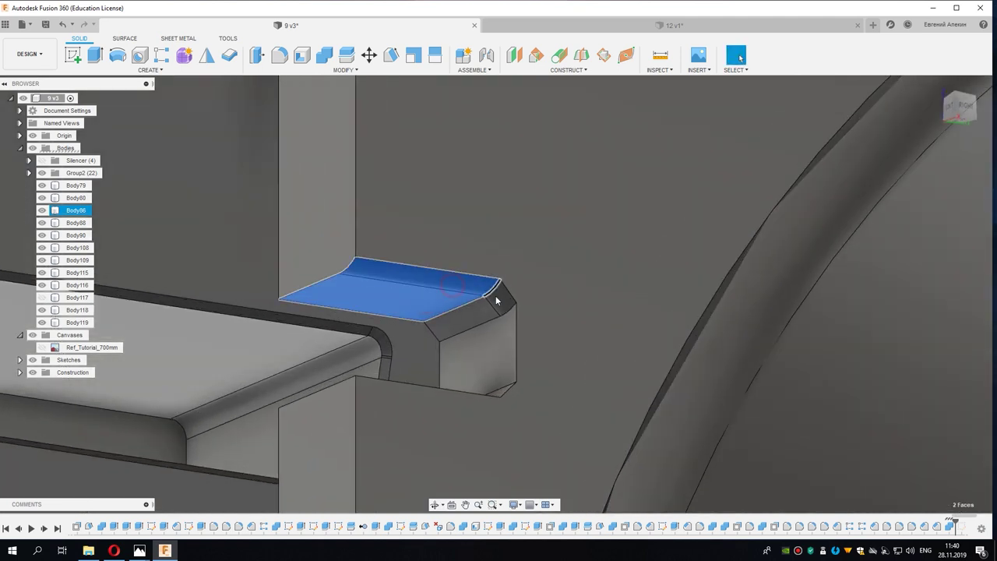
{"action": "left_click", "coordinate": [482, 315]}
{"action": "mouse_move", "coordinate": [507, 333]}
{"action": "middle_mouse_down", "text": "shift"}
{"action": "mouse_move", "coordinate": [474, 411]}
{"action": "mouse_move", "coordinate": [467, 347]}
{"action": "middle_mouse_up", "text": "shift"}
{"action": "left_click", "coordinate": [439, 410]}
Step: Offset the selected cut-out faces by -0.25 mm with Press Pull
{"action": "right_click", "coordinate": [467, 347]}
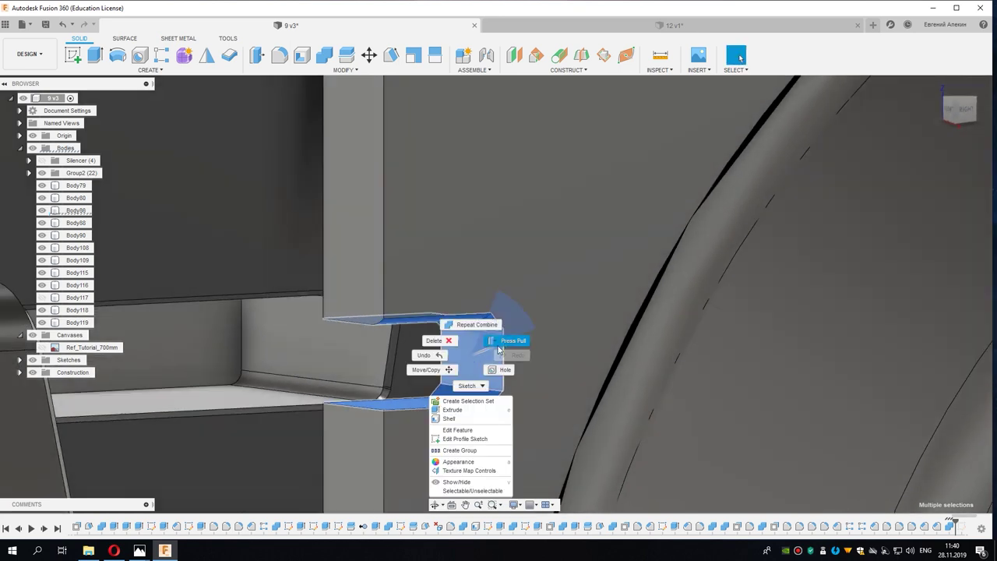
{"action": "left_click", "coordinate": [510, 340]}
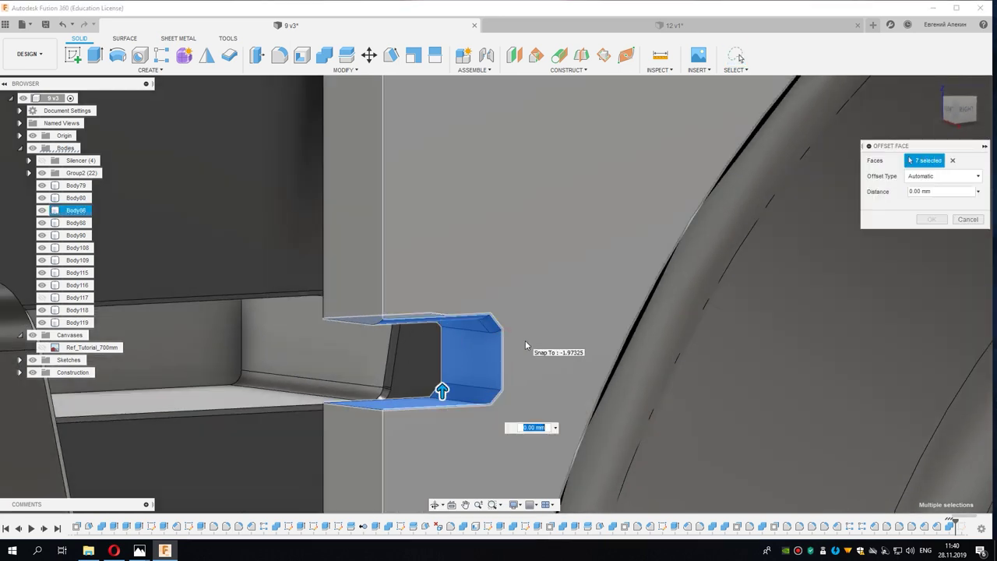
{"action": "type", "text": "-0"}
{"action": "type", "text": ".5"}
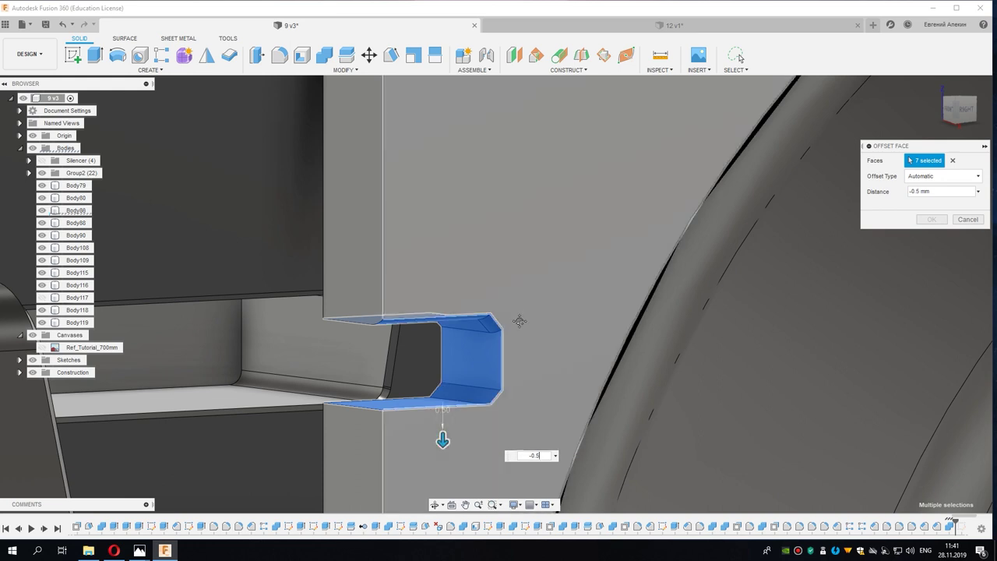
{"action": "middle_click_drag", "start_coordinate": [525, 340], "coordinate": [517, 314]}
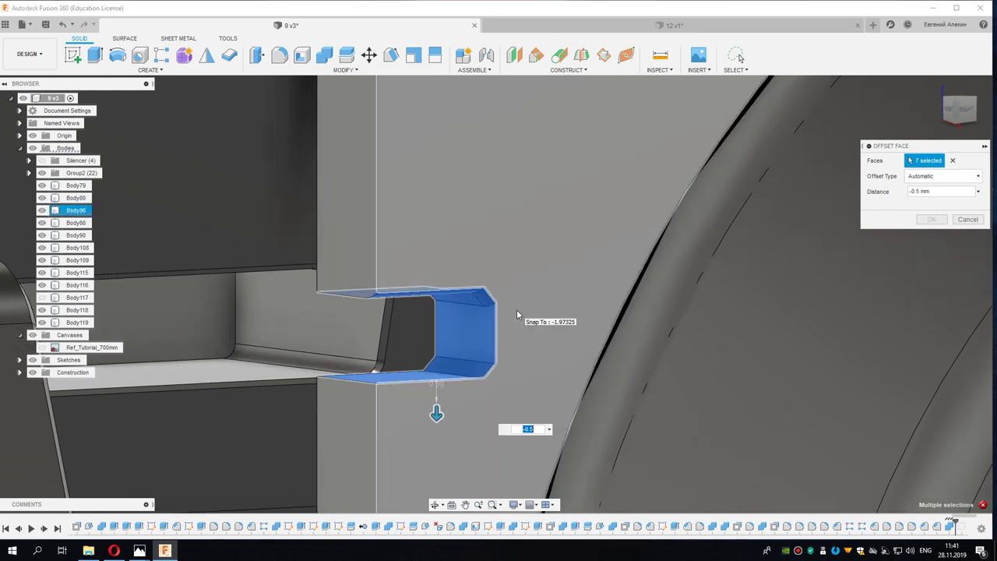
{"action": "key", "text": "BackSpace"}
{"action": "type", "text": "25"}
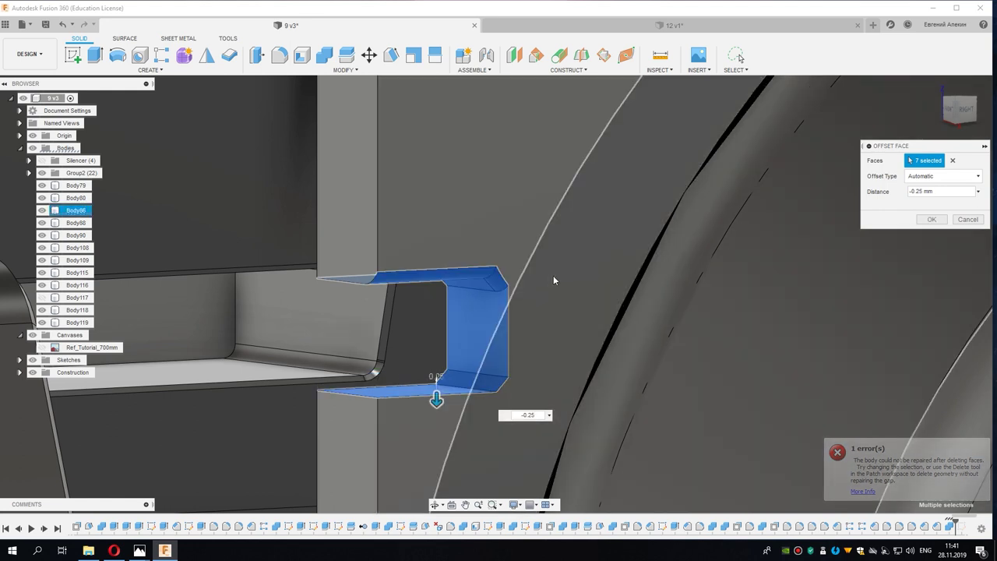
{"action": "middle_click_drag", "start_coordinate": [554, 272], "coordinate": [933, 235], "text": "shift"}
{"action": "left_click", "coordinate": [932, 218]}
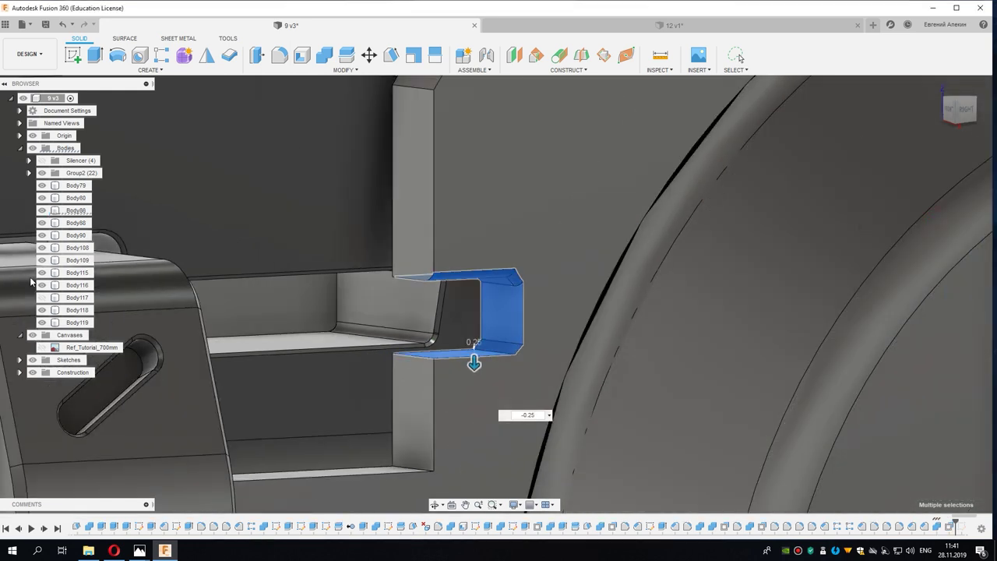
Step: Zoom in to check a slot face after the offset, then clear the selection
{"action": "scroll", "coordinate": [469, 309], "scroll_direction": "up", "scroll_amount": 3}
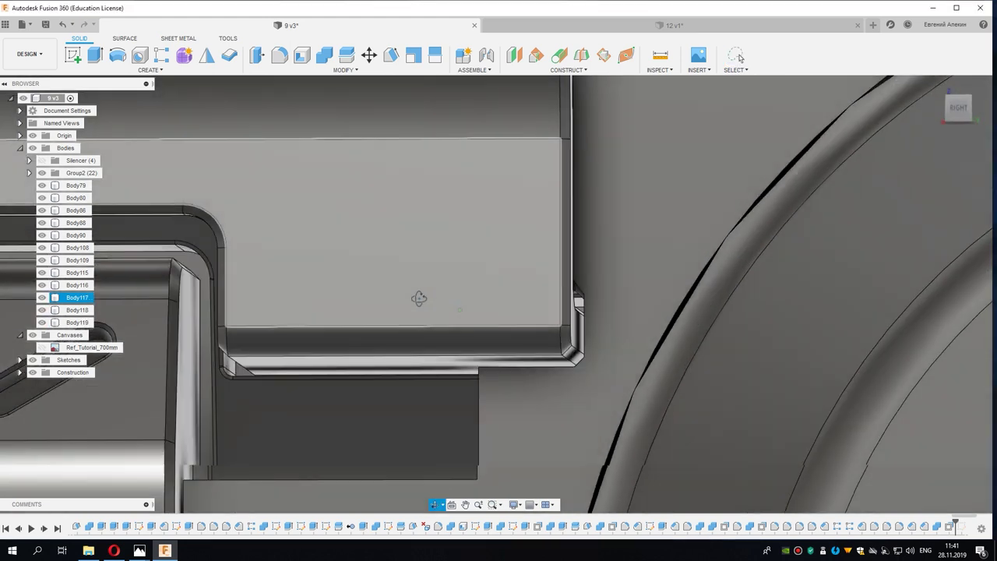
{"action": "mouse_move", "coordinate": [470, 308]}
{"action": "middle_mouse_down", "text": "shift"}
{"action": "mouse_move", "coordinate": [114, 301]}
{"action": "mouse_move", "coordinate": [745, 291]}
{"action": "mouse_move", "coordinate": [594, 335]}
{"action": "mouse_move", "coordinate": [633, 346]}
{"action": "mouse_move", "coordinate": [633, 333]}
{"action": "middle_mouse_up", "text": "shift"}
{"action": "left_click", "coordinate": [735, 269]}
{"action": "scroll", "coordinate": [734, 269], "scroll_direction": "up", "scroll_amount": 2}
{"action": "key", "text": "Escape"}
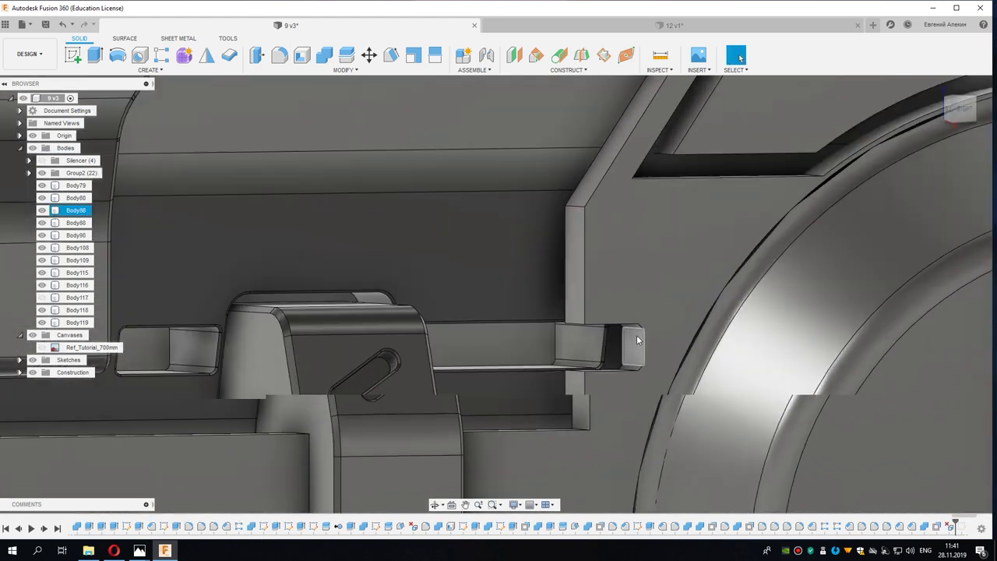
Step: Fillet the notch's two inner edges at 0.35 mm, then orbit toward the toothed rail
{"action": "scroll", "coordinate": [632, 331], "scroll_direction": "up", "scroll_amount": 2}
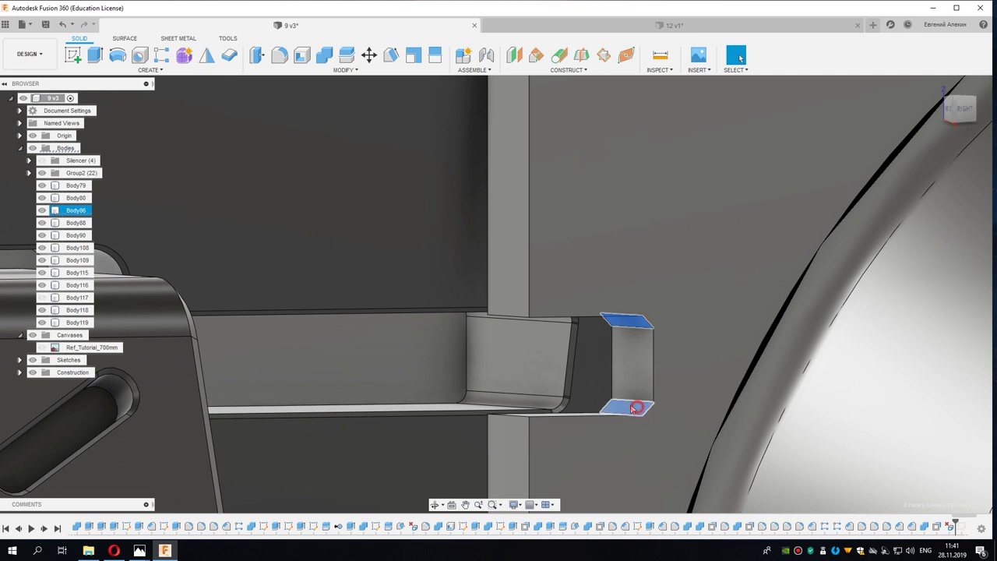
{"action": "scroll", "coordinate": [633, 408], "scroll_direction": "down", "scroll_amount": 2}
{"action": "mouse_move", "coordinate": [633, 407]}
{"action": "middle_mouse_down", "text": "shift"}
{"action": "mouse_move", "coordinate": [613, 373]}
{"action": "mouse_move", "coordinate": [632, 356]}
{"action": "mouse_move", "coordinate": [637, 437]}
{"action": "middle_mouse_up", "text": "shift"}
{"action": "key", "text": "f"}
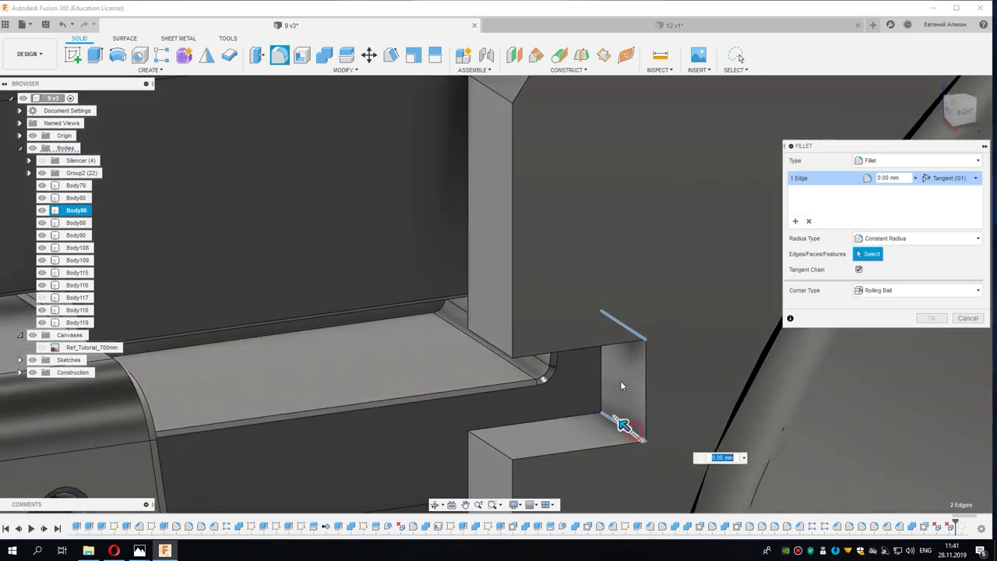
{"action": "left_click", "coordinate": [623, 424]}
{"action": "type", "text": "0.35"}
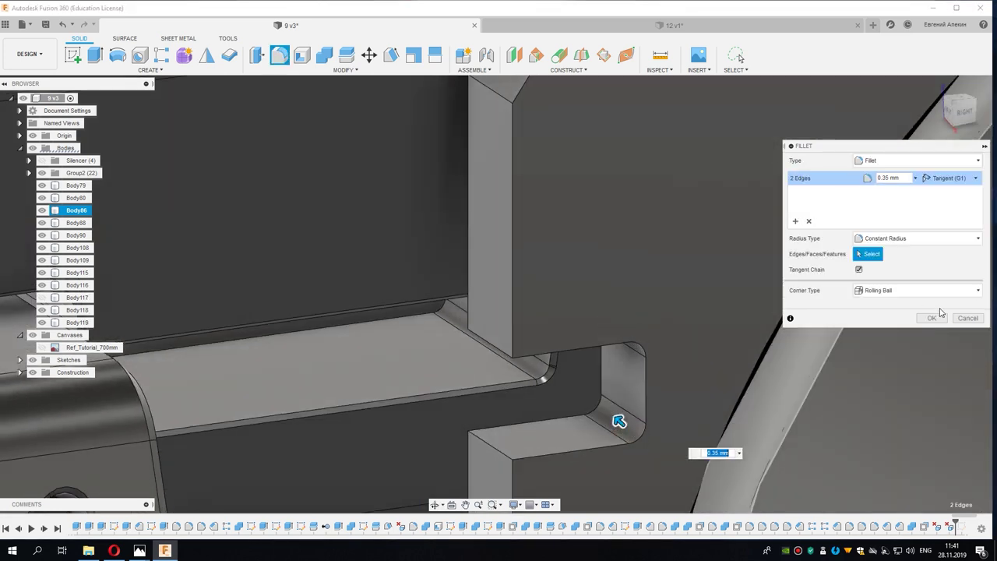
{"action": "key", "text": "Return"}
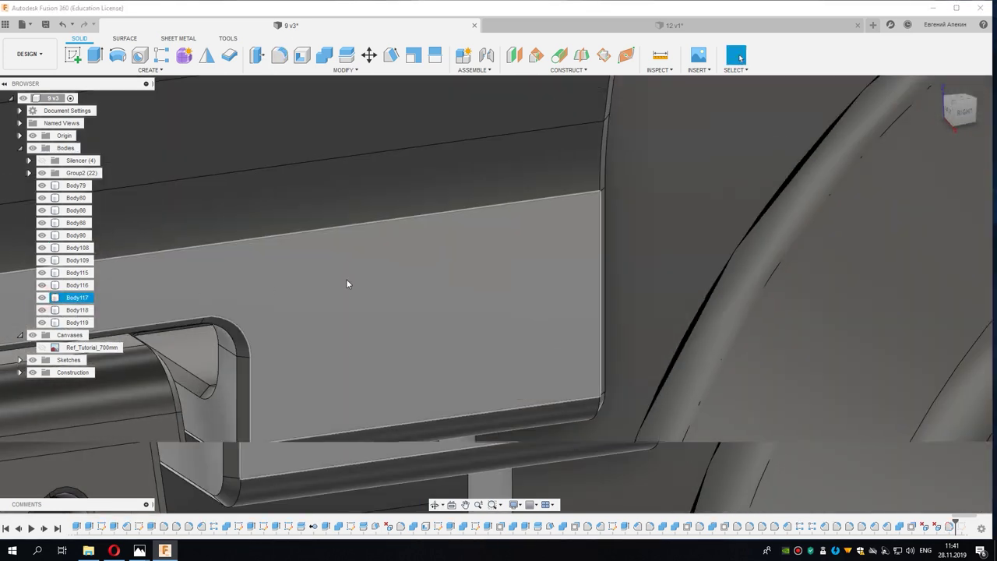
{"action": "mouse_move", "coordinate": [346, 279]}
{"action": "middle_mouse_down", "text": "shift"}
{"action": "mouse_move", "coordinate": [314, 274]}
{"action": "mouse_move", "coordinate": [326, 268]}
{"action": "mouse_move", "coordinate": [371, 357]}
{"action": "mouse_move", "coordinate": [387, 362]}
{"action": "mouse_move", "coordinate": [310, 380]}
{"action": "middle_mouse_up", "text": "shift"}
{"action": "scroll", "coordinate": [326, 268], "scroll_direction": "down", "scroll_amount": 2}
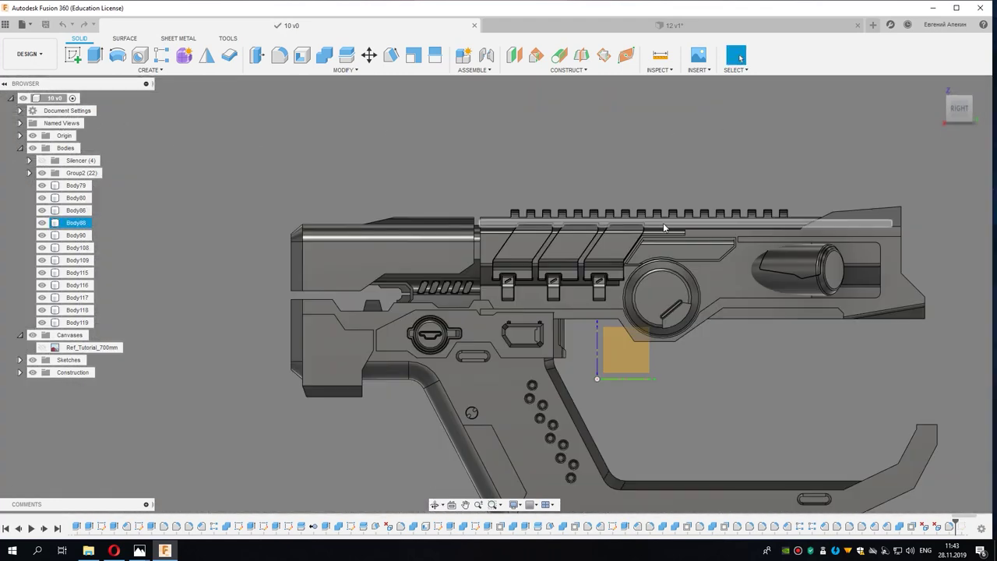
{"action": "middle_click_drag", "start_coordinate": [663, 222], "coordinate": [481, 177], "text": "shift"}
Step: Try an extrude cut from the rail end face along the toothed rail, then cancel it
{"action": "scroll", "coordinate": [482, 178], "scroll_direction": "up", "scroll_amount": 4}
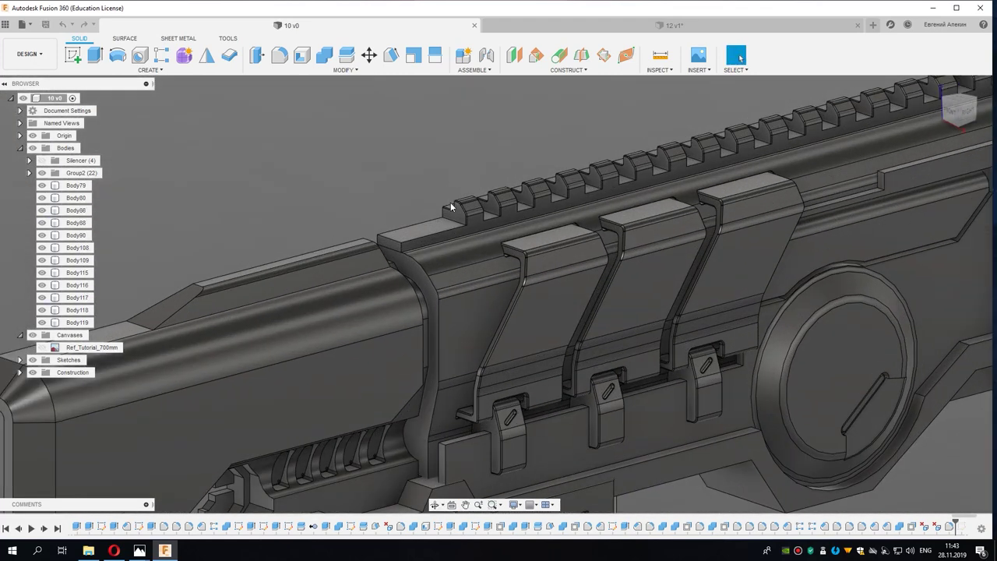
{"action": "scroll", "coordinate": [450, 201], "scroll_direction": "up", "scroll_amount": 2}
{"action": "right_click", "coordinate": [456, 227]}
{"action": "left_click", "coordinate": [445, 285]}
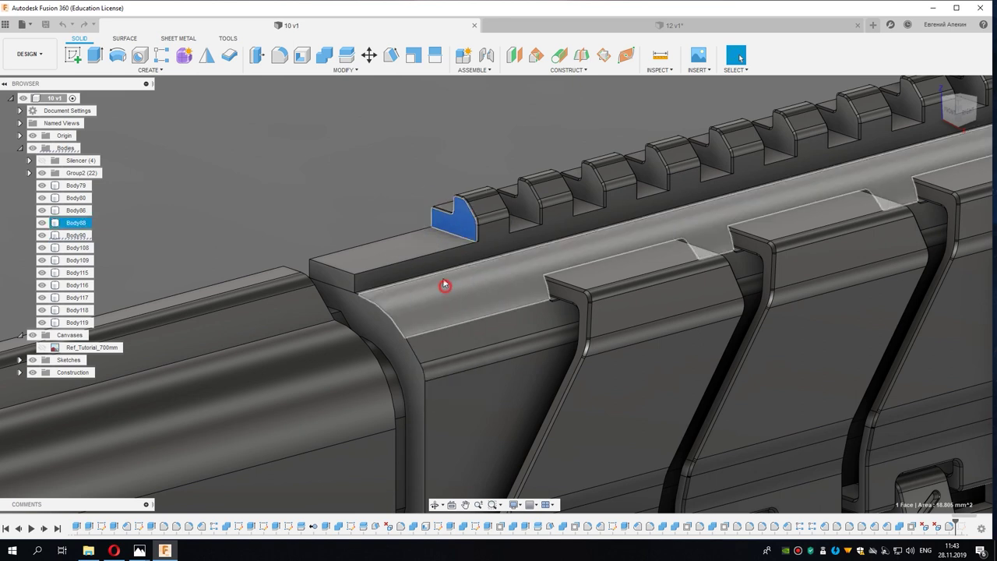
{"action": "scroll", "coordinate": [441, 261], "scroll_direction": "down", "scroll_amount": 4}
{"action": "scroll", "coordinate": [441, 260], "scroll_direction": "down", "scroll_amount": 2}
{"action": "scroll", "coordinate": [389, 278], "scroll_direction": "up", "scroll_amount": 2}
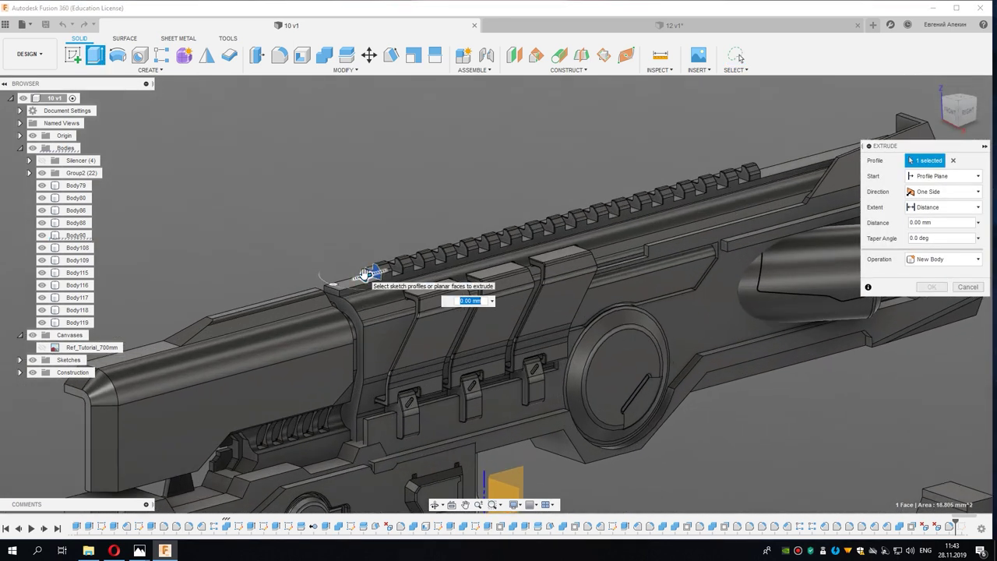
{"action": "left_click_drag", "start_coordinate": [370, 273], "coordinate": [574, 231]}
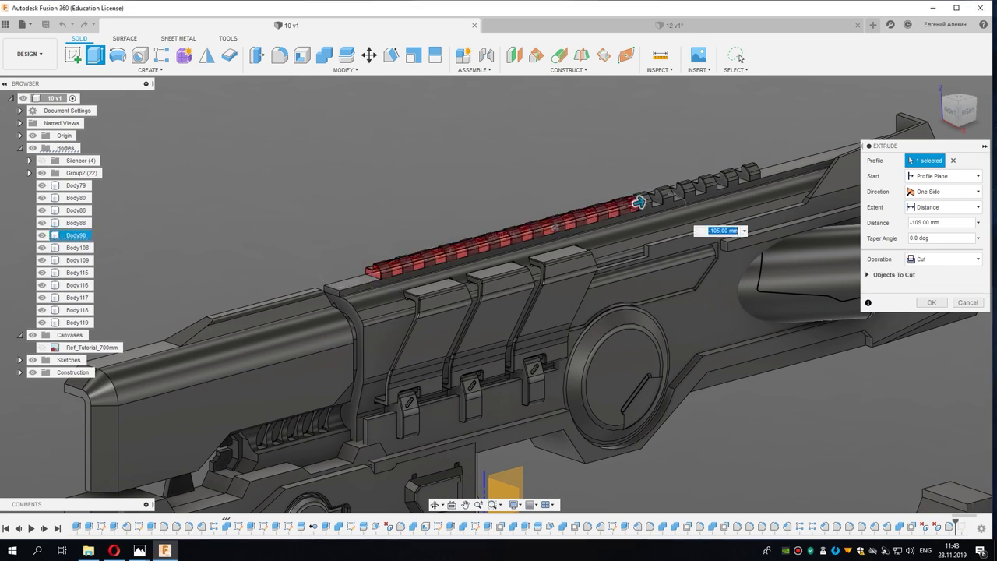
{"action": "left_click", "coordinate": [954, 109]}
{"action": "left_click", "coordinate": [979, 305]}
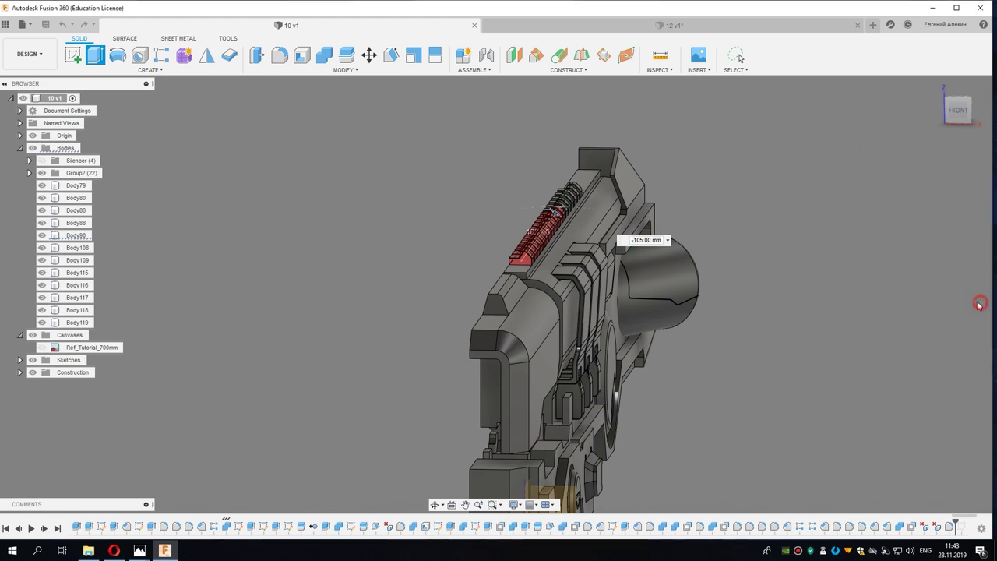
Step: Zoom in on the rail end and start a new sketch
{"action": "scroll", "coordinate": [499, 301], "scroll_direction": "up", "scroll_amount": 5}
{"action": "scroll", "coordinate": [498, 301], "scroll_direction": "up", "scroll_amount": 5}
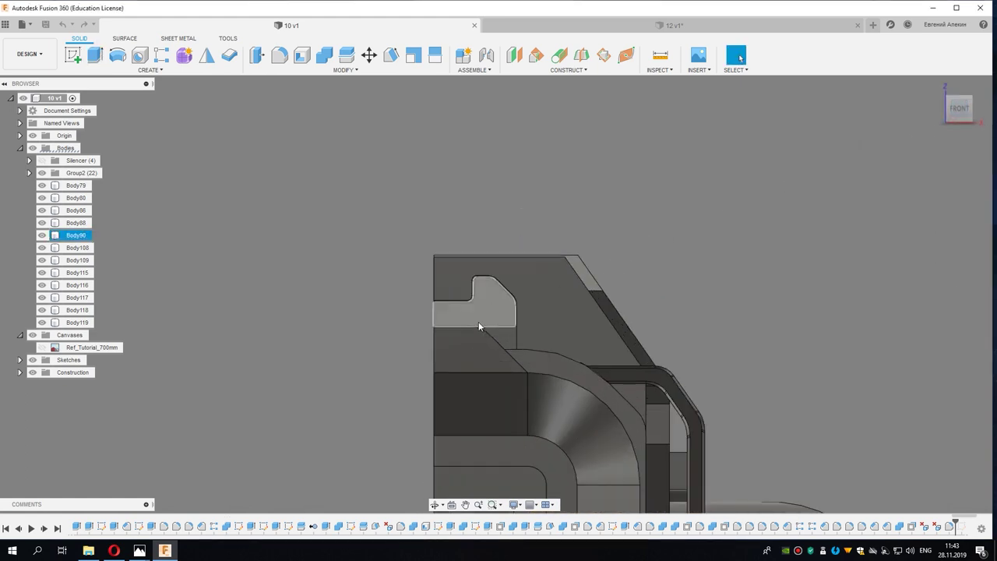
{"action": "left_click", "coordinate": [73, 56]}
Step: On the rail end face, draw a line outline around the tooth profile
{"action": "left_click", "coordinate": [504, 294]}
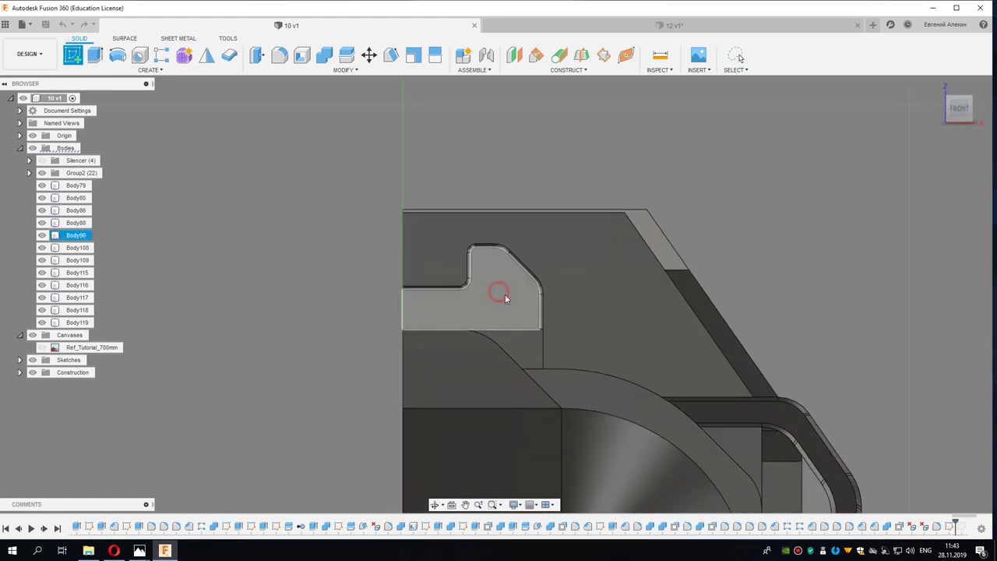
{"action": "key", "text": "l"}
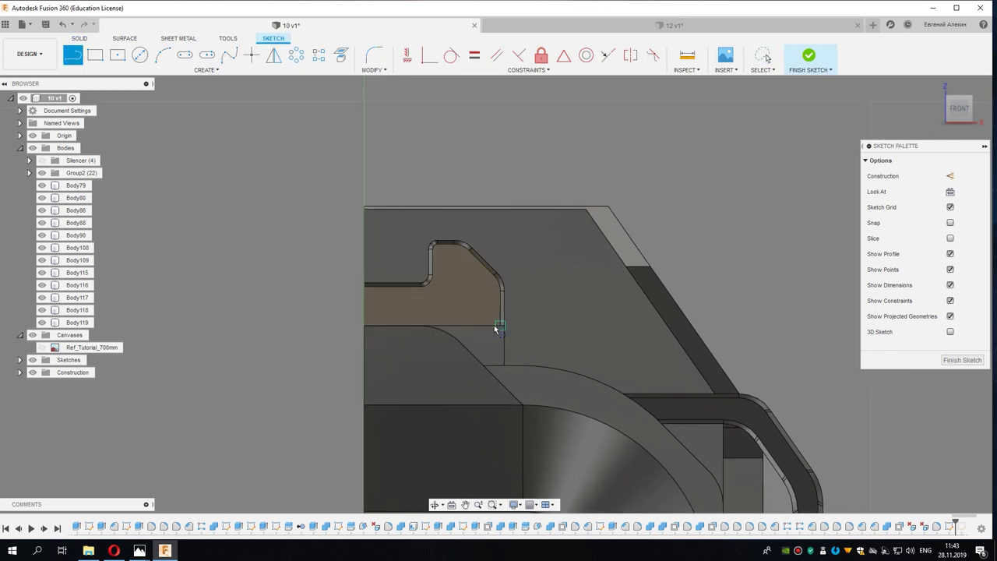
{"action": "left_click", "coordinate": [510, 325]}
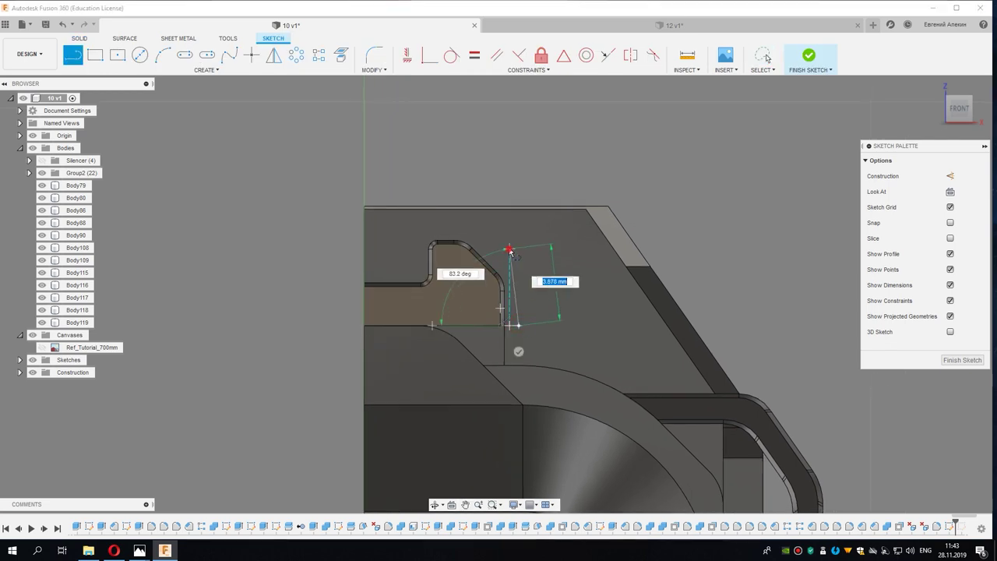
{"action": "left_click", "coordinate": [406, 235]}
{"action": "left_click_drag", "start_coordinate": [406, 235], "coordinate": [350, 311]}
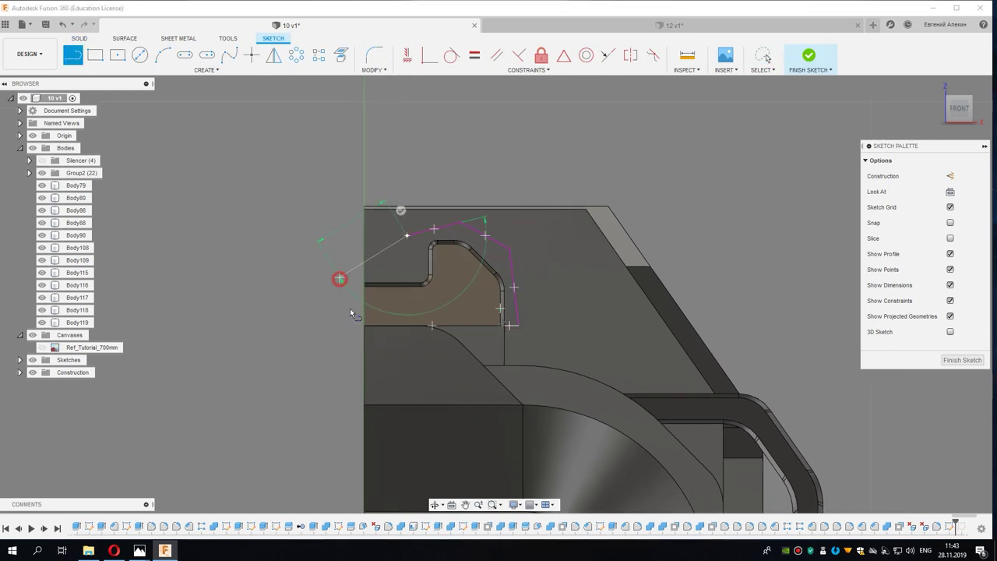
{"action": "right_click", "coordinate": [326, 268]}
{"action": "left_click", "coordinate": [356, 262]}
Step: Extrude-cut both sketched profiles -147 mm along the rail, leaving one tooth
{"action": "scroll", "coordinate": [485, 258], "scroll_direction": "up", "scroll_amount": 2}
{"action": "left_click", "coordinate": [497, 239]}
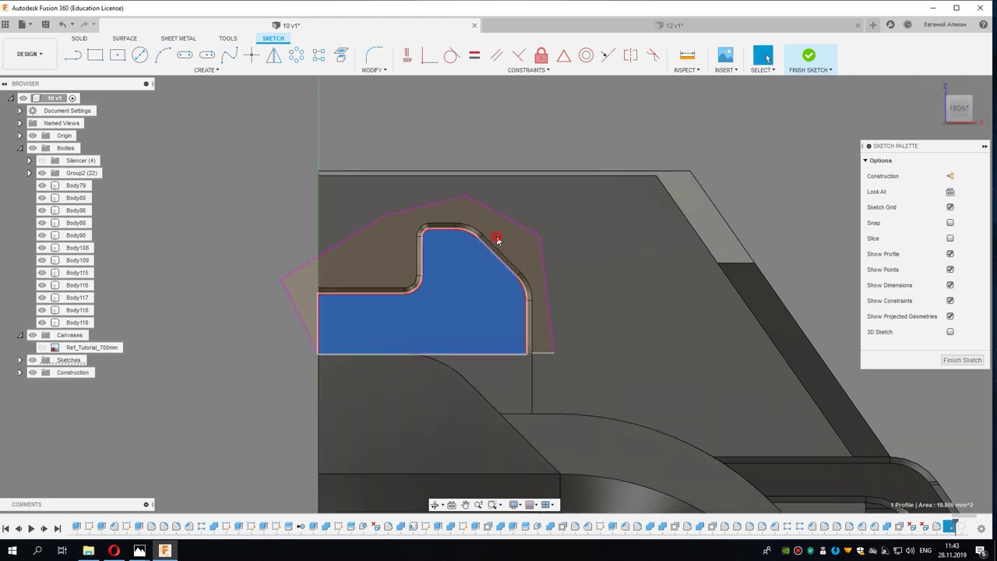
{"action": "left_click", "coordinate": [496, 234], "text": "ctrl"}
{"action": "right_click", "coordinate": [492, 241]}
{"action": "left_click", "coordinate": [487, 286]}
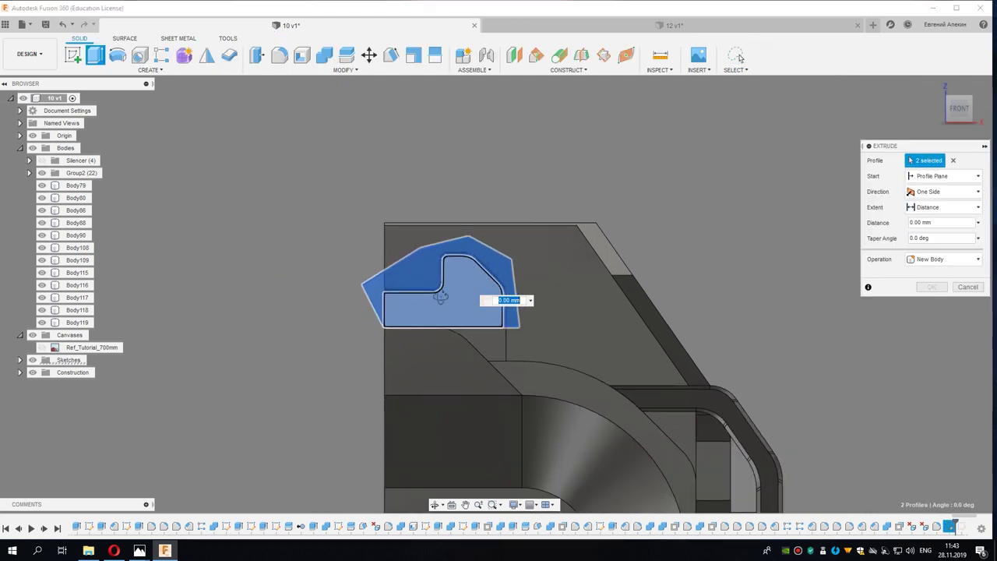
{"action": "type", "text": "-6"}
{"action": "key", "text": "Return"}
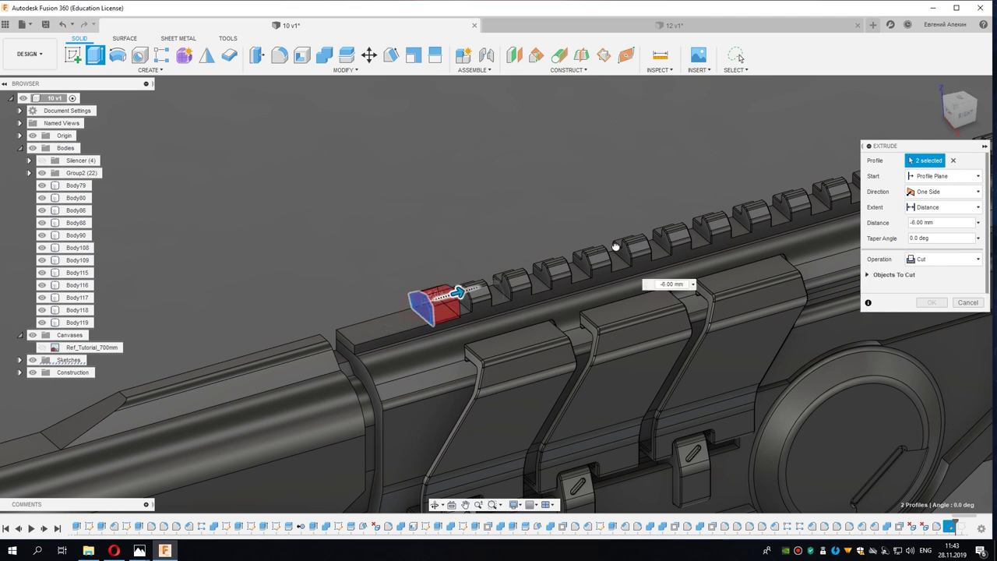
{"action": "type", "text": "-60"}
{"action": "key", "text": "Return"}
{"action": "middle_click_drag", "start_coordinate": [670, 234], "coordinate": [313, 350]}
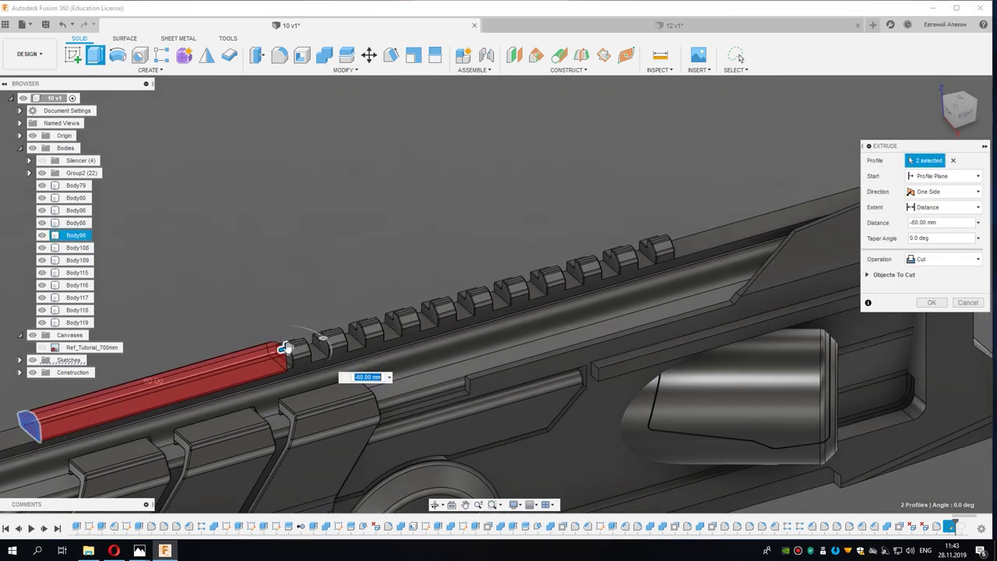
{"action": "left_click_drag", "start_coordinate": [556, 292], "coordinate": [623, 269]}
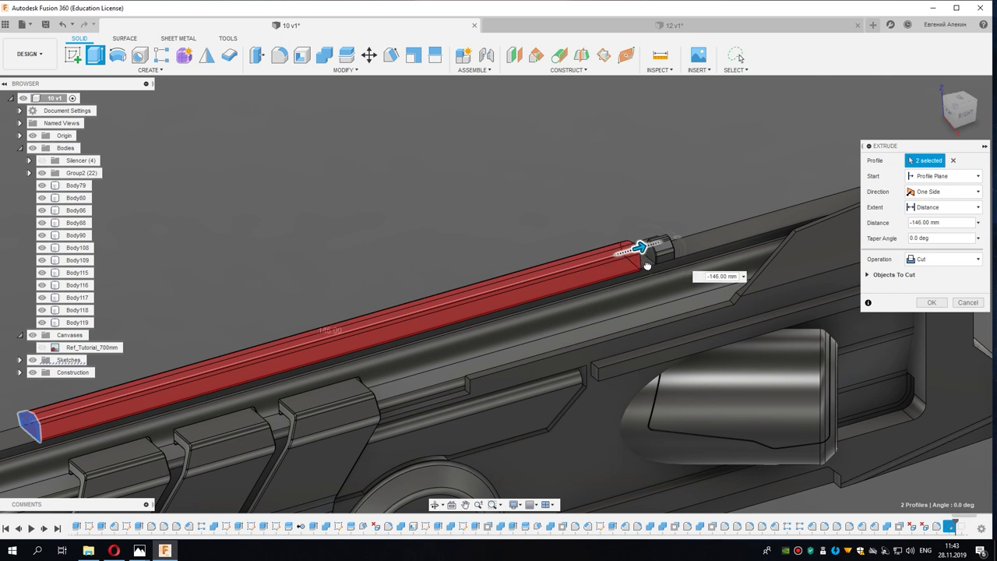
{"action": "left_click", "coordinate": [933, 304]}
{"action": "scroll", "coordinate": [667, 246], "scroll_direction": "up", "scroll_amount": 3}
{"action": "scroll", "coordinate": [645, 265], "scroll_direction": "up", "scroll_amount": 4}
Step: Copy the remaining tooth body 12 mm along the rail with Move/Copy
{"action": "scroll", "coordinate": [631, 290], "scroll_direction": "up", "scroll_amount": 4}
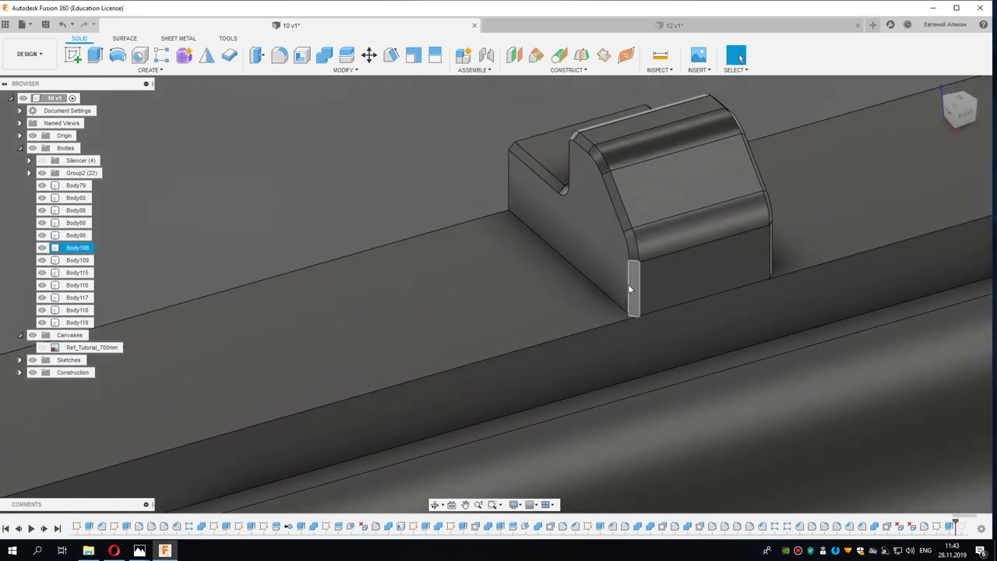
{"action": "scroll", "coordinate": [607, 294], "scroll_direction": "down", "scroll_amount": 3}
{"action": "scroll", "coordinate": [545, 307], "scroll_direction": "down", "scroll_amount": 1}
{"action": "scroll", "coordinate": [511, 310], "scroll_direction": "down", "scroll_amount": 2}
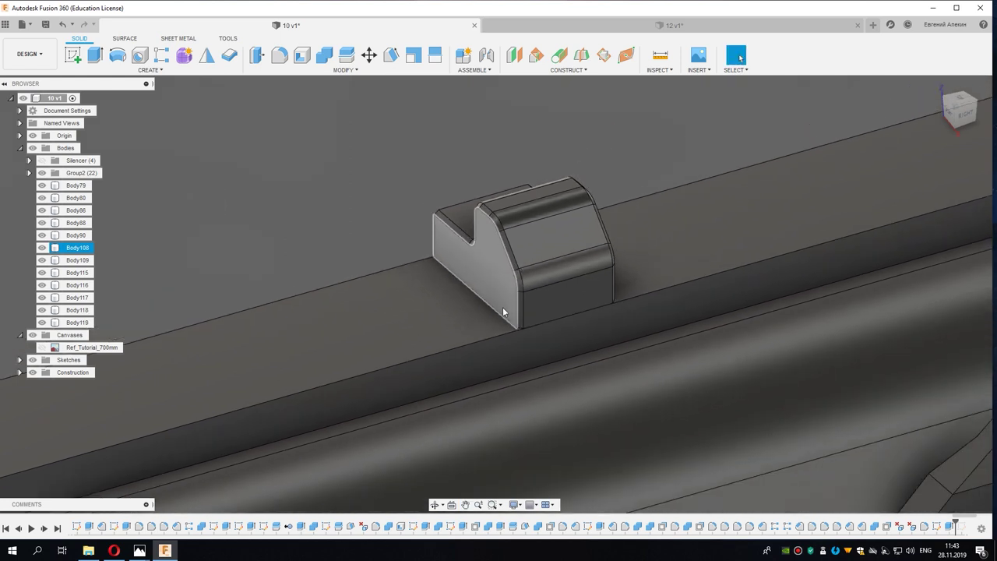
{"action": "middle_click_drag", "start_coordinate": [502, 312], "coordinate": [494, 317], "text": "shift"}
{"action": "key", "text": "m"}
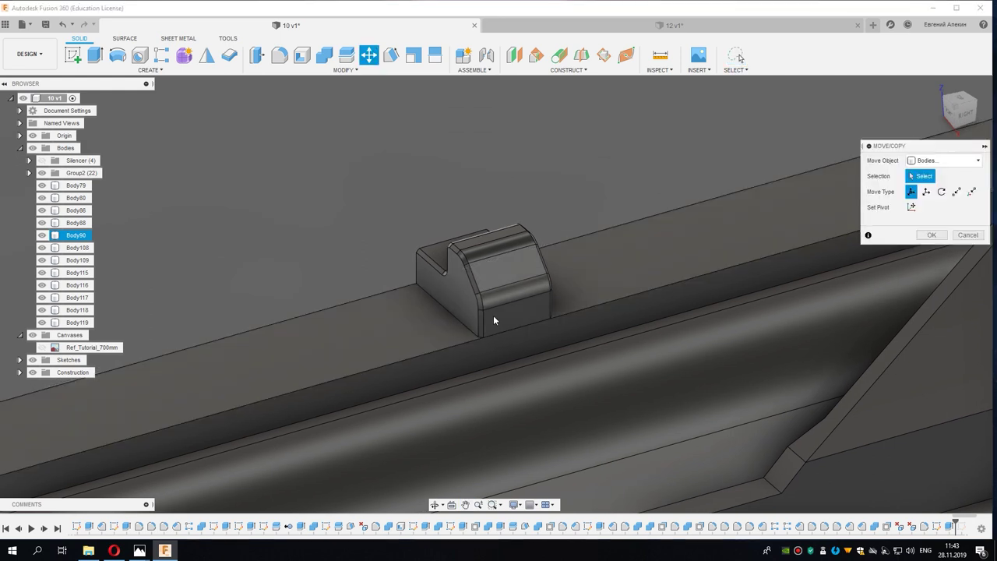
{"action": "left_click", "coordinate": [497, 302]}
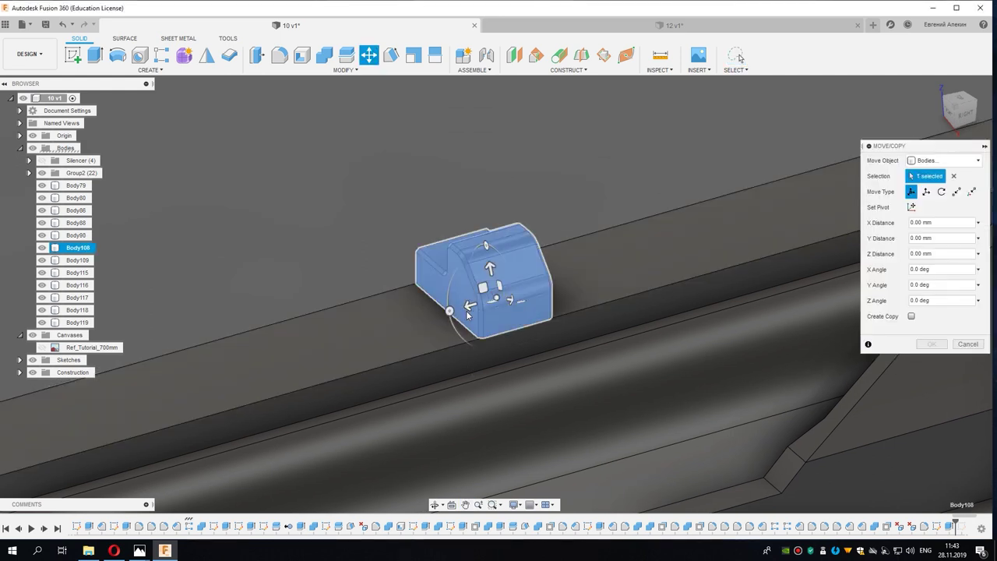
{"action": "left_click", "coordinate": [913, 318]}
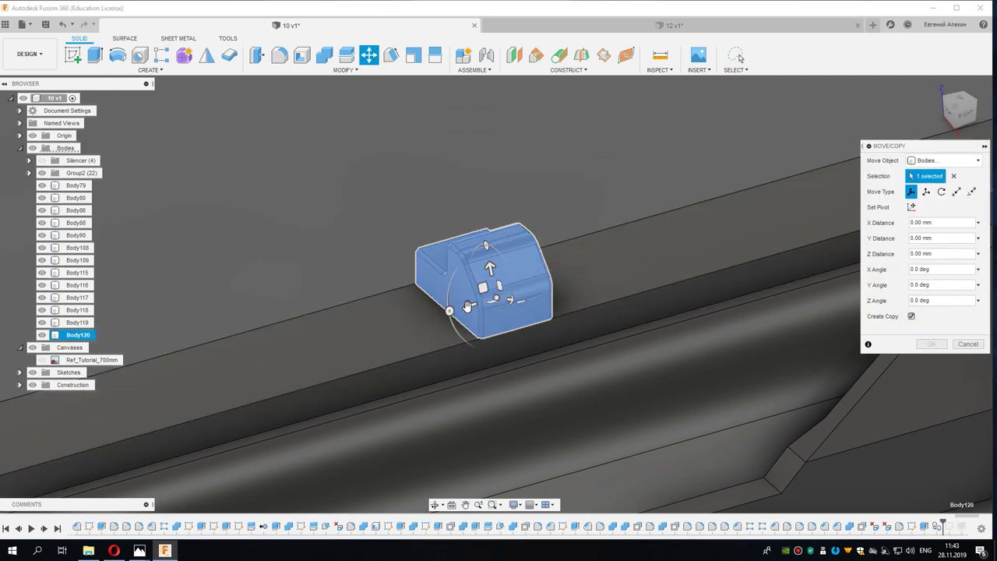
{"action": "left_click_drag", "start_coordinate": [470, 305], "coordinate": [660, 251]}
{"action": "left_click", "coordinate": [931, 344]}
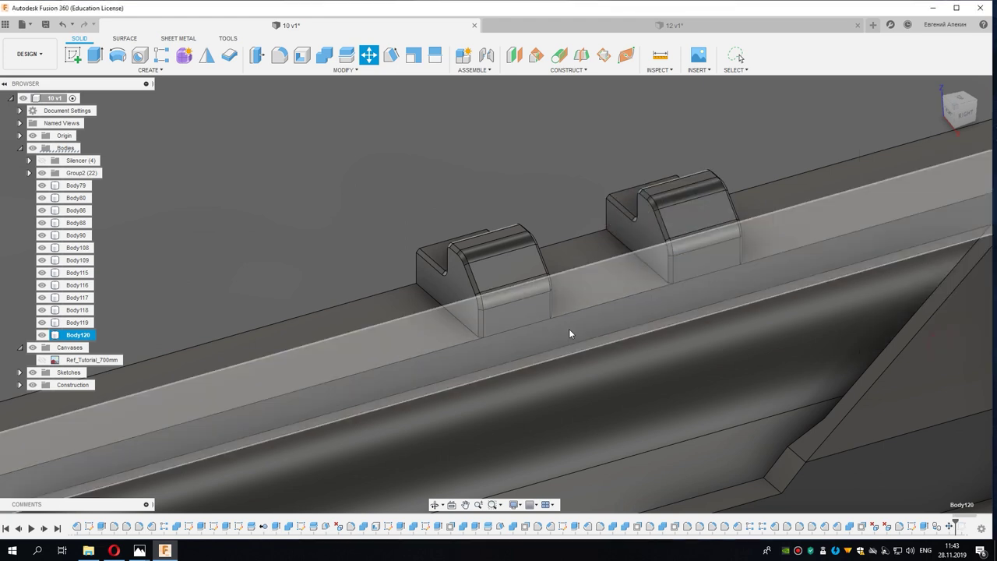
Step: Zoom in and select the tooth's small side face
{"action": "scroll", "coordinate": [462, 331], "scroll_direction": "up", "scroll_amount": 2}
{"action": "scroll", "coordinate": [474, 333], "scroll_direction": "up", "scroll_amount": 2}
{"action": "scroll", "coordinate": [476, 332], "scroll_direction": "up", "scroll_amount": 2}
{"action": "left_click", "coordinate": [498, 326]}
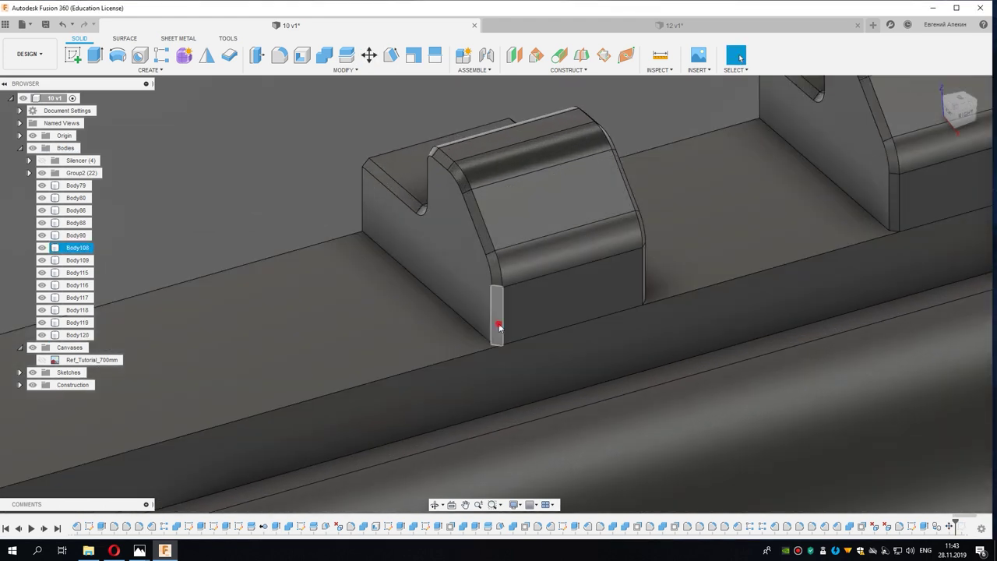
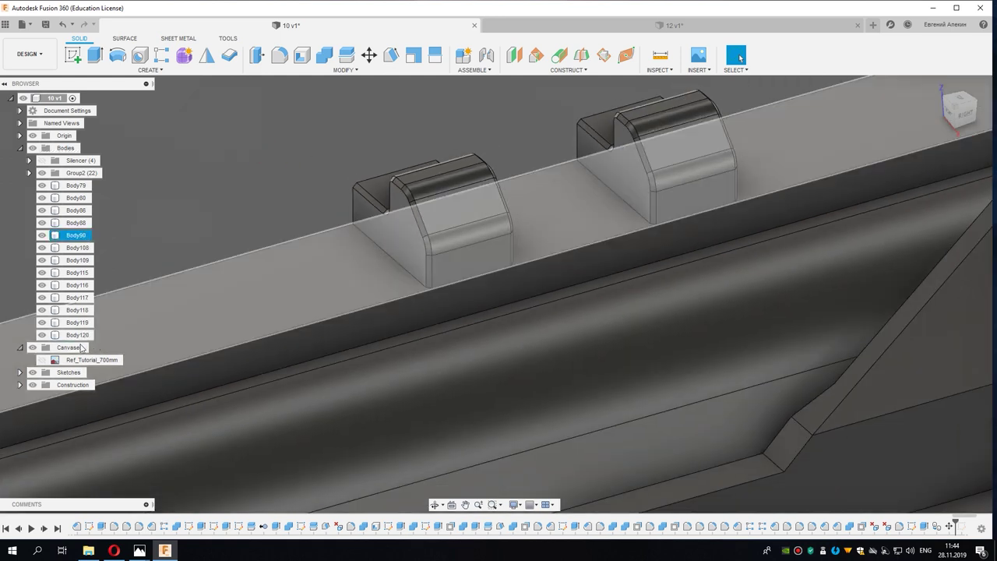
Step: Delete the duplicate block Body120 from the Browser
{"action": "right_click", "coordinate": [78, 335]}
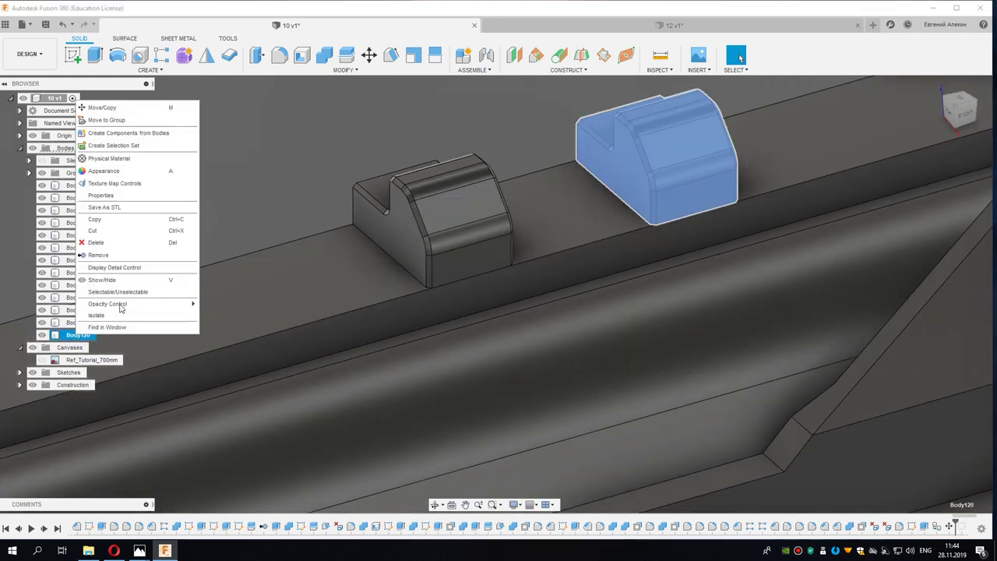
{"action": "left_click", "coordinate": [99, 254]}
{"action": "scroll", "coordinate": [405, 246], "scroll_direction": "up", "scroll_amount": 2}
{"action": "scroll", "coordinate": [466, 272], "scroll_direction": "up", "scroll_amount": 3}
Step: Select the block's vertical end fillet, the curved fillet above it and the top fillet chain
{"action": "left_click", "coordinate": [461, 280]}
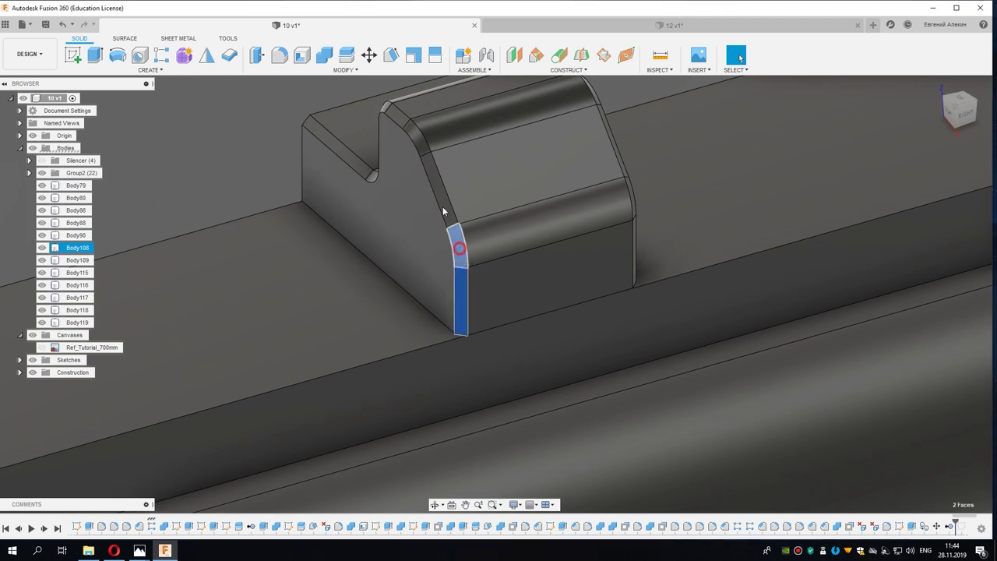
{"action": "left_click", "coordinate": [454, 238], "text": "shift"}
{"action": "mouse_move", "coordinate": [407, 181]}
{"action": "middle_mouse_down", "text": "shift"}
{"action": "mouse_move", "coordinate": [425, 311]}
{"action": "mouse_move", "coordinate": [327, 278]}
{"action": "middle_mouse_up", "text": "shift"}
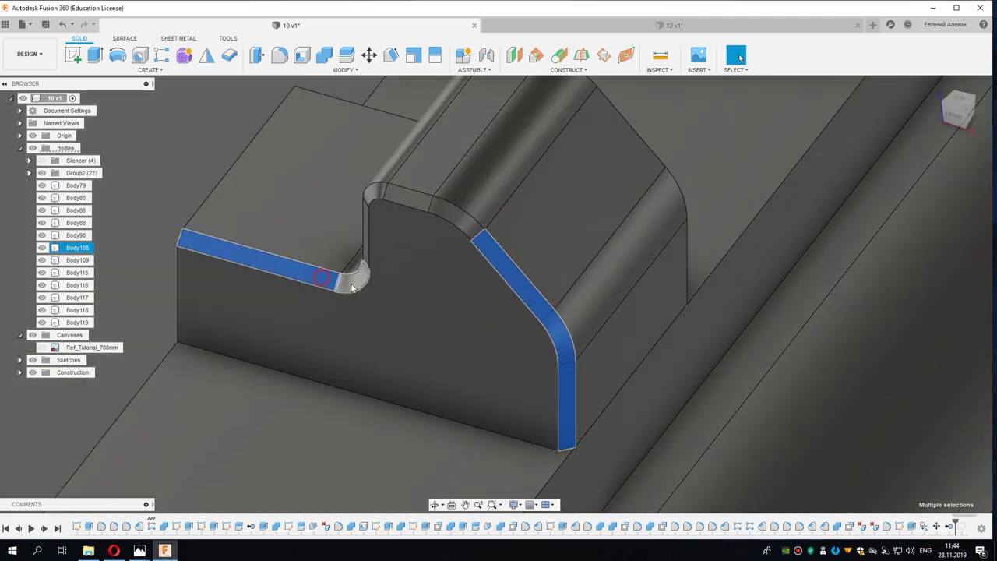
{"action": "scroll", "coordinate": [371, 210], "scroll_direction": "up", "scroll_amount": 3}
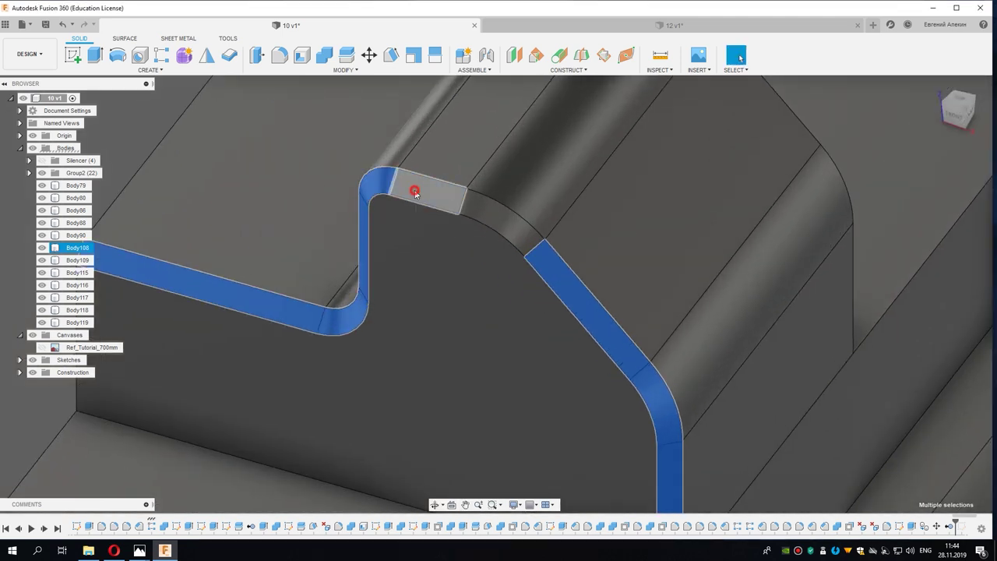
{"action": "left_click", "coordinate": [473, 209], "text": "shift"}
{"action": "scroll", "coordinate": [479, 234], "scroll_direction": "down", "scroll_amount": 5}
{"action": "middle_click_drag", "start_coordinate": [478, 234], "coordinate": [495, 375], "text": "shift"}
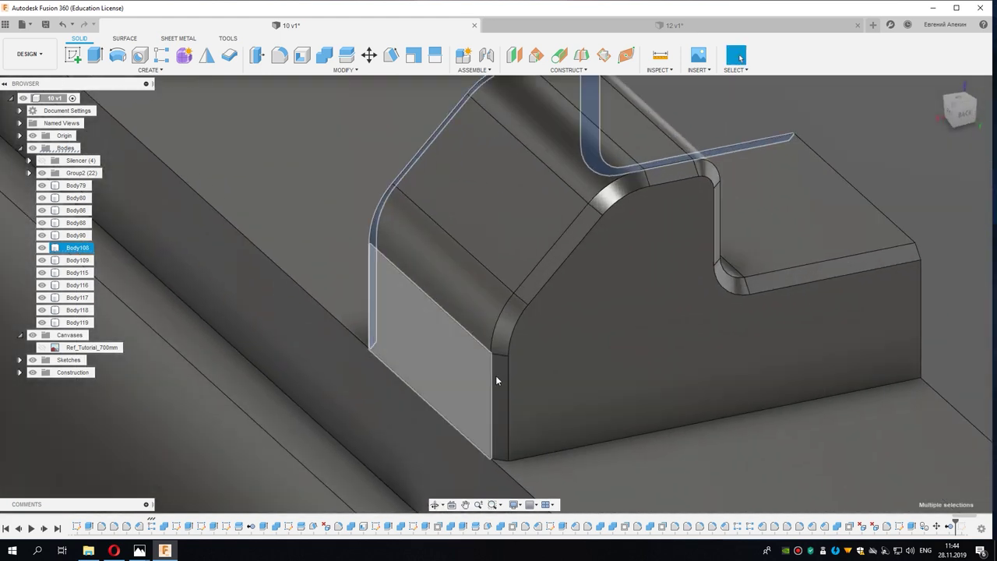
{"action": "scroll", "coordinate": [499, 377], "scroll_direction": "up", "scroll_amount": 3}
Step: Add the back, vertical and lower edge fillet faces, then clear the selection
{"action": "left_click", "coordinate": [535, 278], "text": "shift"}
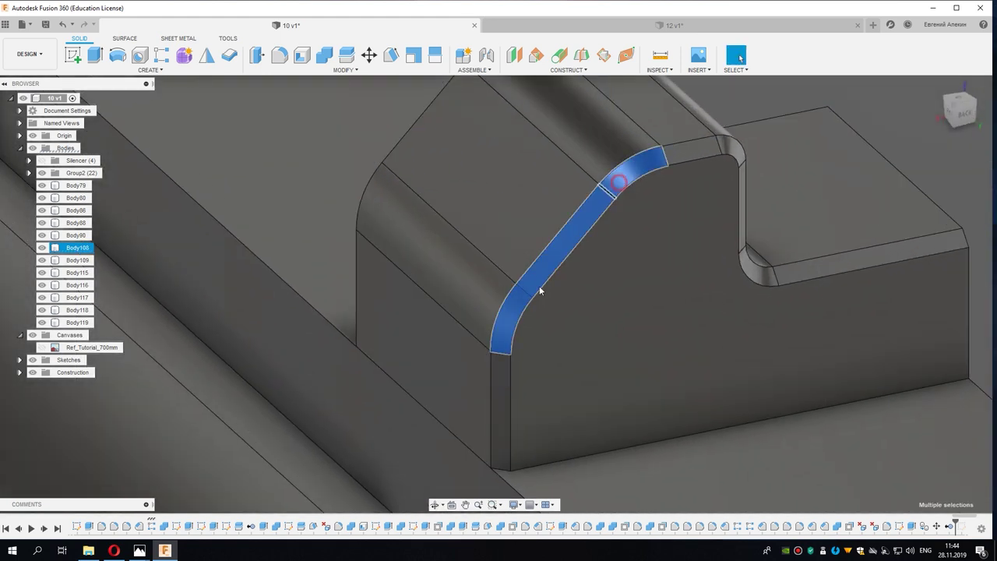
{"action": "middle_click_drag", "start_coordinate": [564, 330], "coordinate": [400, 294], "text": "shift"}
{"action": "middle_click_drag", "start_coordinate": [423, 226], "coordinate": [492, 243], "text": "shift"}
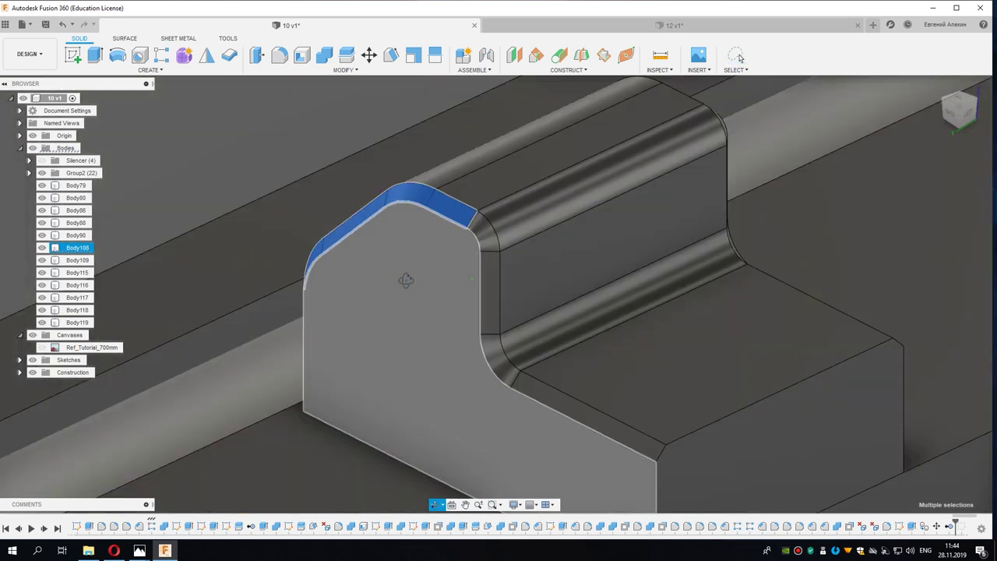
{"action": "left_click", "coordinate": [490, 310], "text": "shift"}
{"action": "left_click", "coordinate": [504, 374], "text": "shift"}
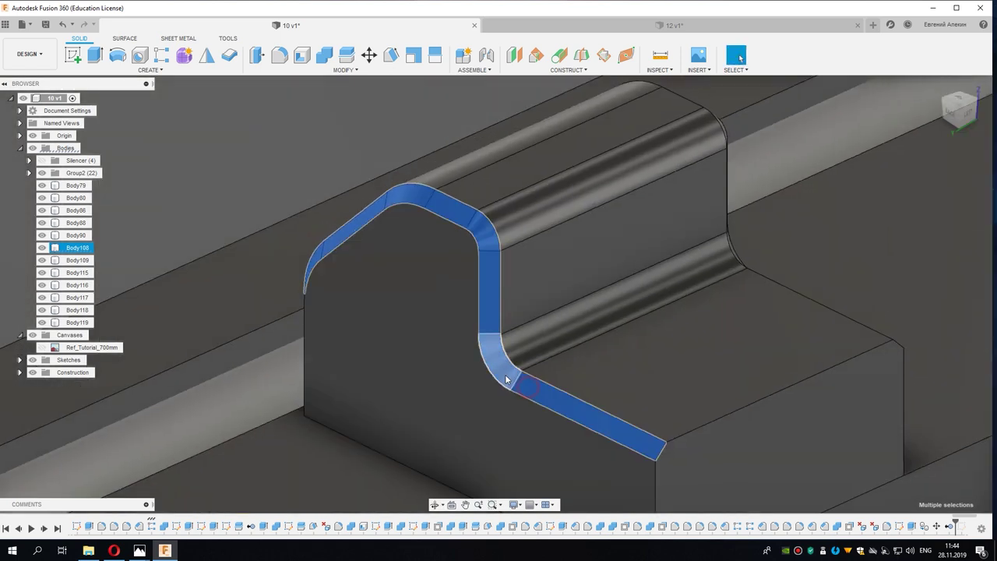
{"action": "scroll", "coordinate": [483, 368], "scroll_direction": "down", "scroll_amount": 3}
{"action": "key", "text": "Escape"}
{"action": "mouse_move", "coordinate": [424, 388]}
{"action": "middle_mouse_down", "text": "shift"}
{"action": "mouse_move", "coordinate": [442, 361]}
{"action": "mouse_move", "coordinate": [359, 110]}
{"action": "middle_mouse_up", "text": "shift"}
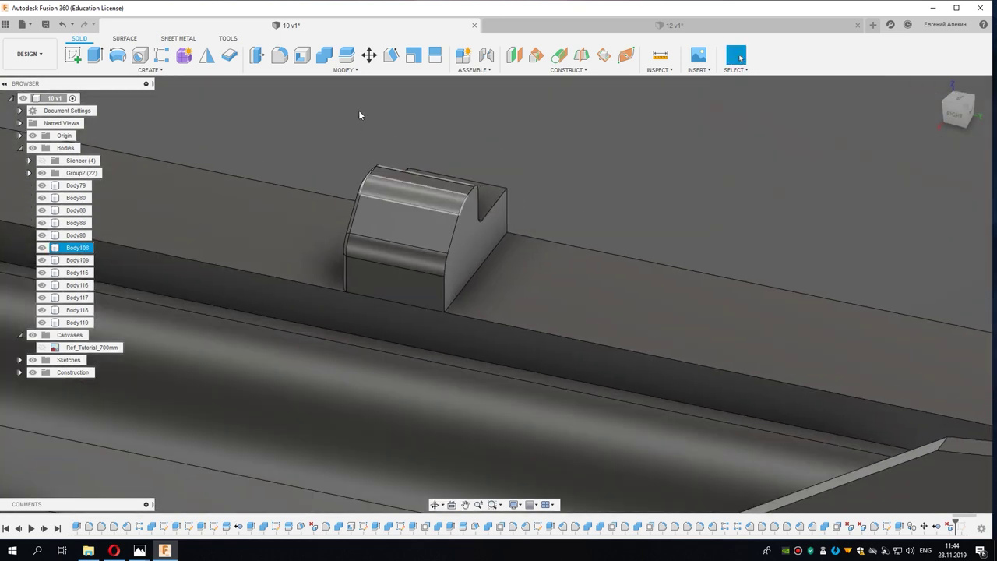
Step: Combine the notched block (target) with rail Body90 (tool) using Join, without keeping tools
{"action": "left_click", "coordinate": [324, 54]}
{"action": "left_click", "coordinate": [400, 260]}
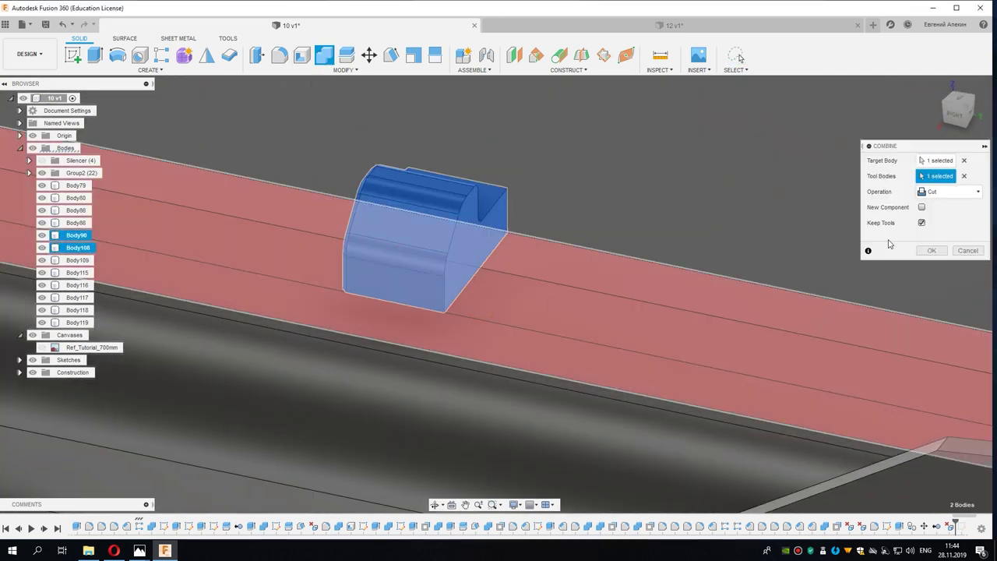
{"action": "left_click", "coordinate": [480, 310]}
{"action": "left_click", "coordinate": [939, 195]}
{"action": "left_click", "coordinate": [940, 206]}
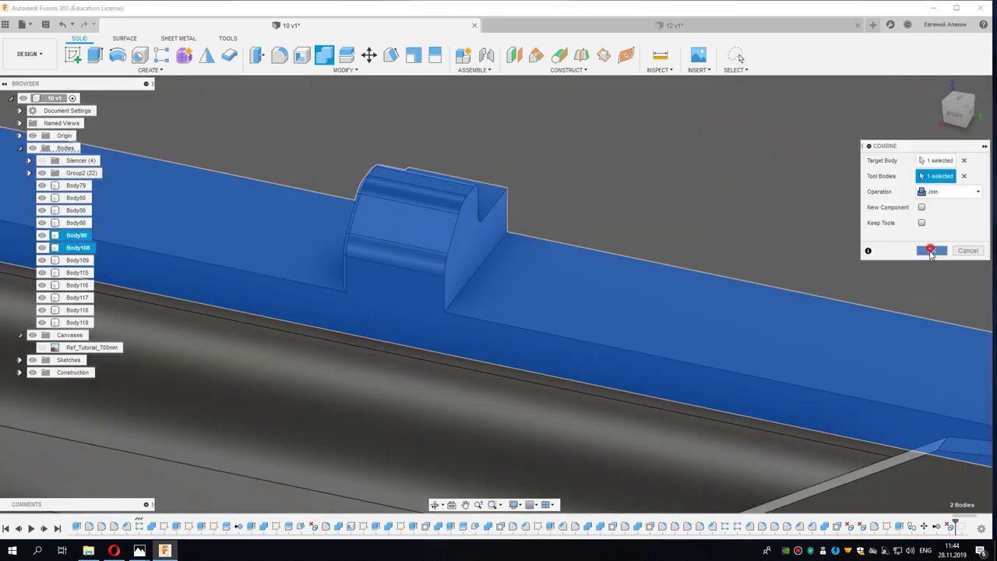
{"action": "left_click", "coordinate": [930, 251]}
{"action": "middle_click_drag", "start_coordinate": [928, 250], "coordinate": [422, 319], "text": "shift"}
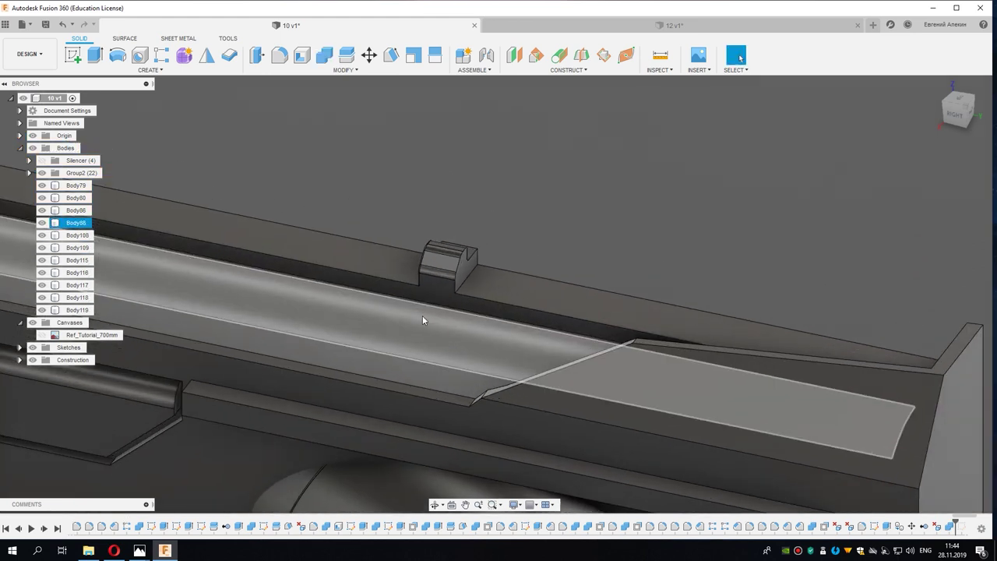
{"action": "scroll", "coordinate": [422, 317], "scroll_direction": "up", "scroll_amount": 1}
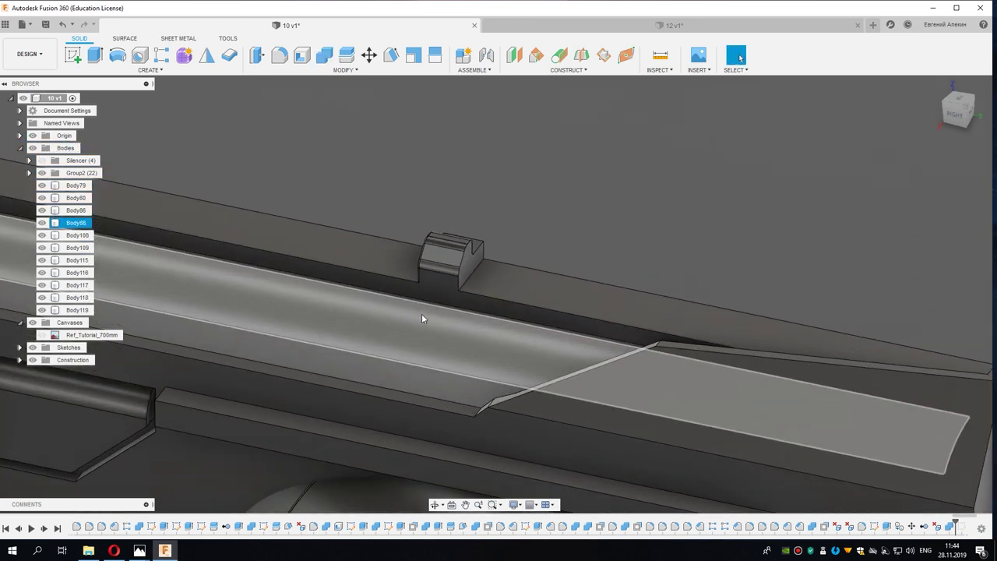
{"action": "scroll", "coordinate": [422, 313], "scroll_direction": "up", "scroll_amount": 3}
{"action": "middle_click_drag", "start_coordinate": [424, 284], "coordinate": [513, 293], "text": "shift"}
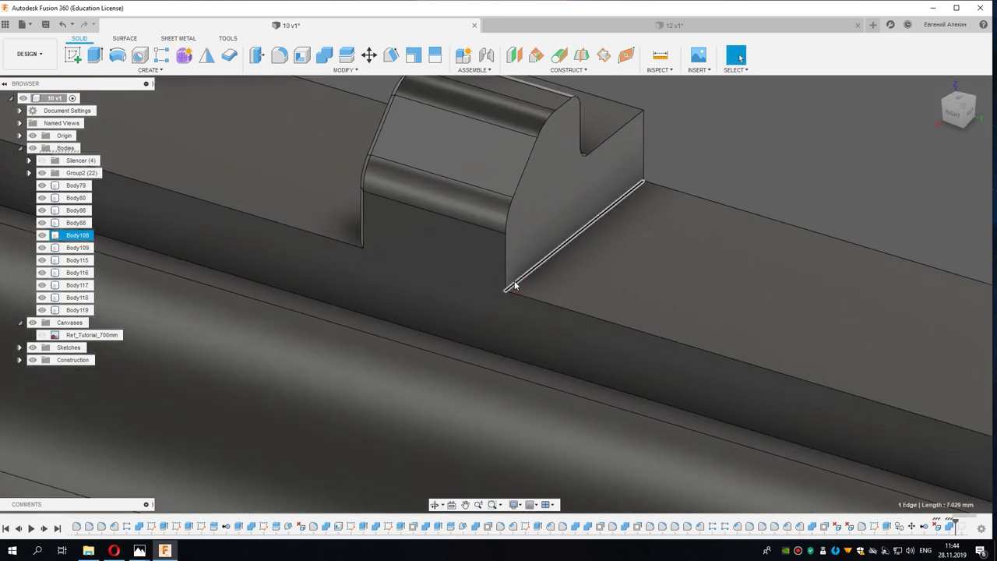
Step: Fillet the block's base edge at 0.25 mm and select the resulting fillet faces to inspect them
{"action": "key", "text": "f"}
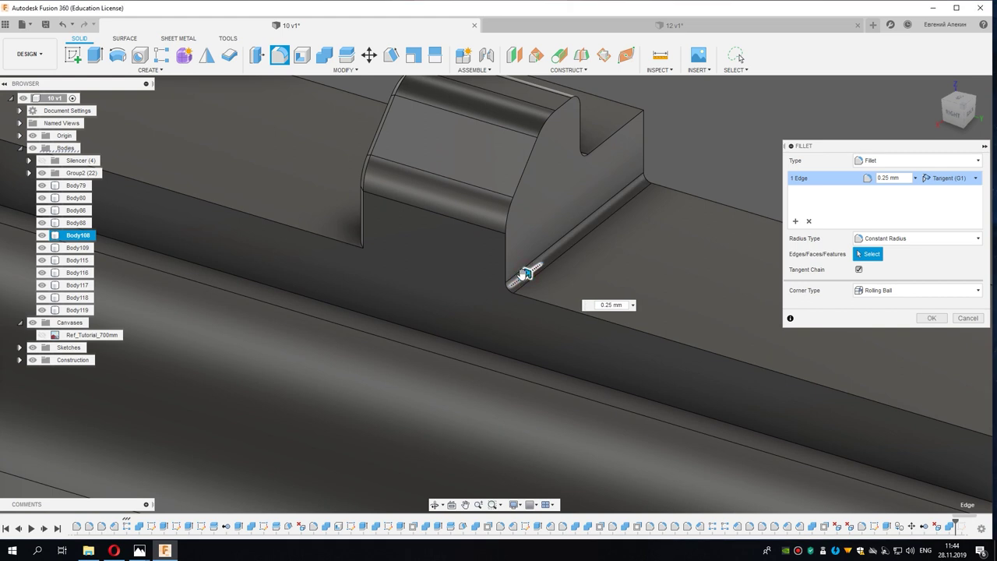
{"action": "middle_click_drag", "start_coordinate": [524, 274], "coordinate": [350, 262], "text": "shift"}
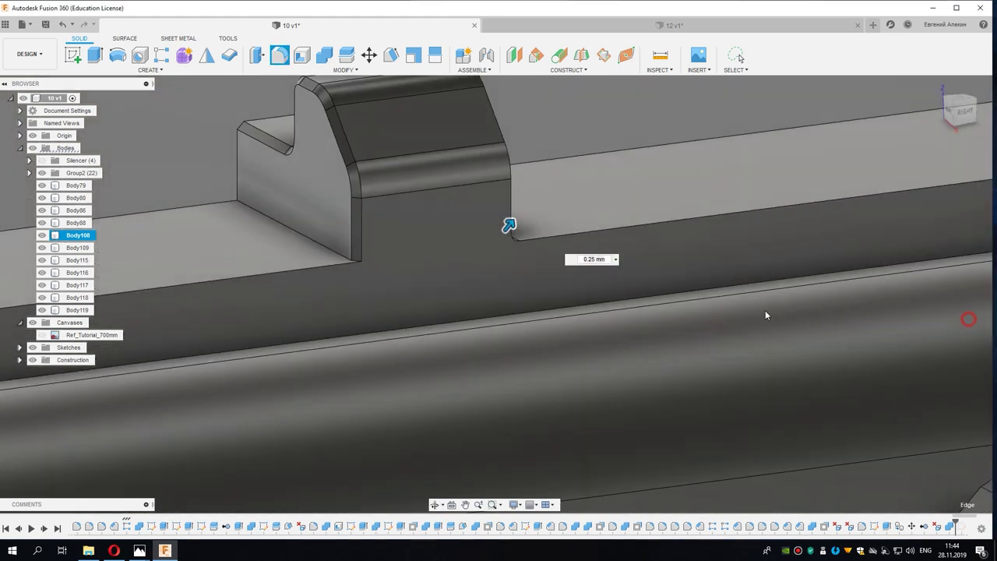
{"action": "key", "text": "Return"}
{"action": "middle_click_drag", "start_coordinate": [765, 315], "coordinate": [338, 208], "text": "shift"}
{"action": "left_click", "coordinate": [336, 211]}
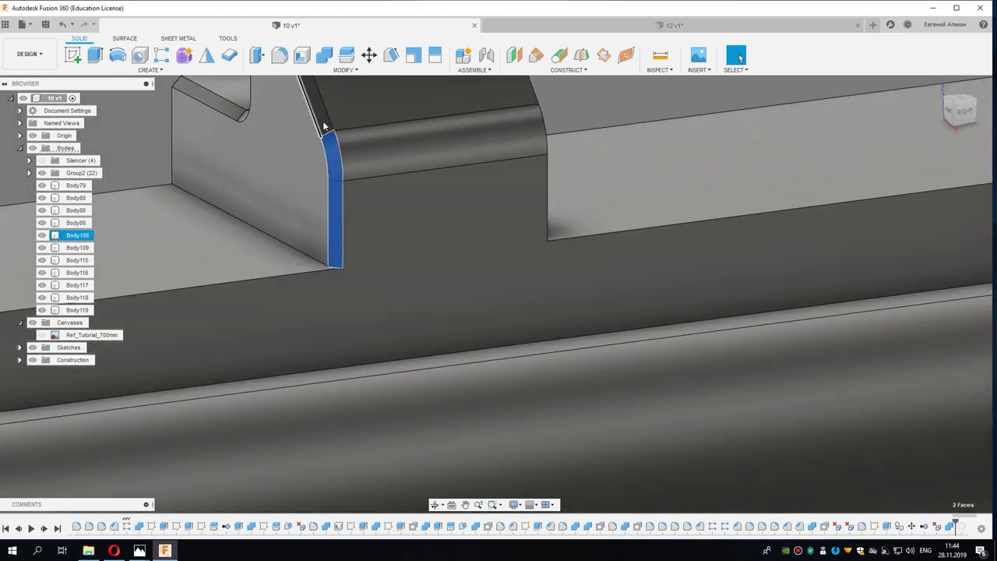
{"action": "middle_click_drag", "start_coordinate": [324, 127], "coordinate": [373, 315], "text": "shift"}
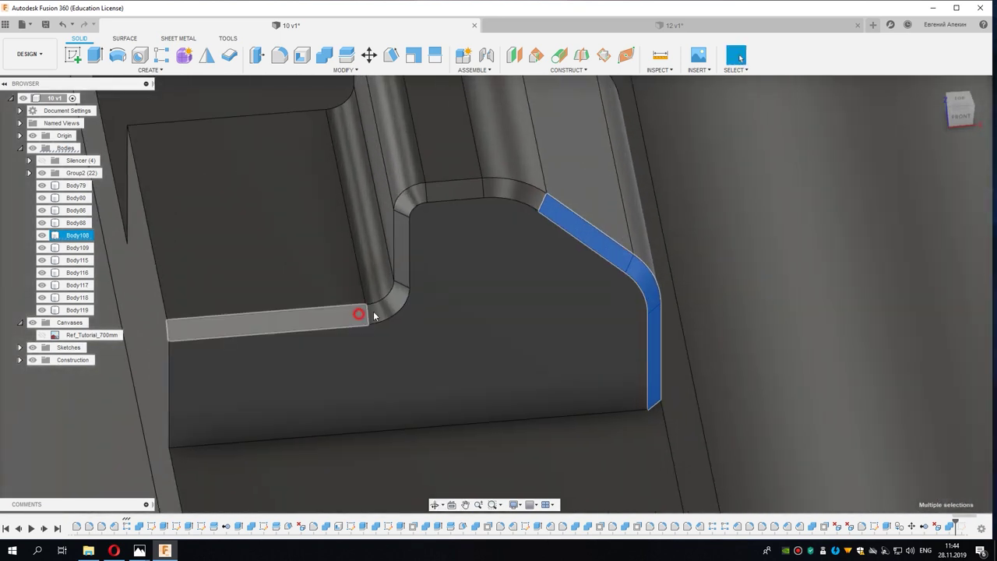
{"action": "left_click", "coordinate": [373, 315], "text": "shift"}
{"action": "left_click", "coordinate": [401, 257], "text": "shift"}
{"action": "left_click", "coordinate": [413, 191], "text": "shift"}
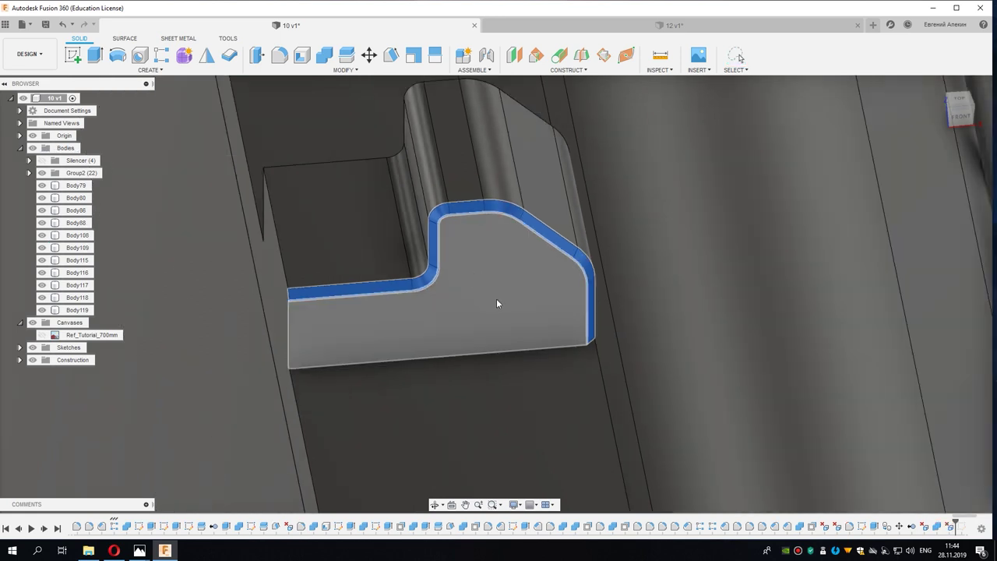
{"action": "middle_click_drag", "start_coordinate": [497, 299], "coordinate": [554, 366], "text": "shift"}
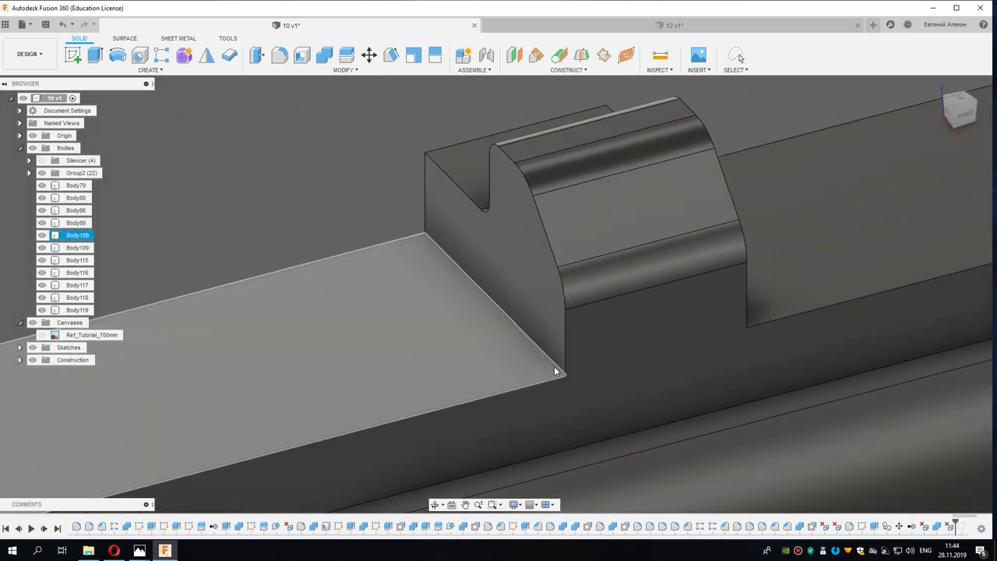
Step: Fillet the front and opposite base edges of the block at 0.40 mm
{"action": "key", "text": "f"}
{"action": "left_click", "coordinate": [545, 354]}
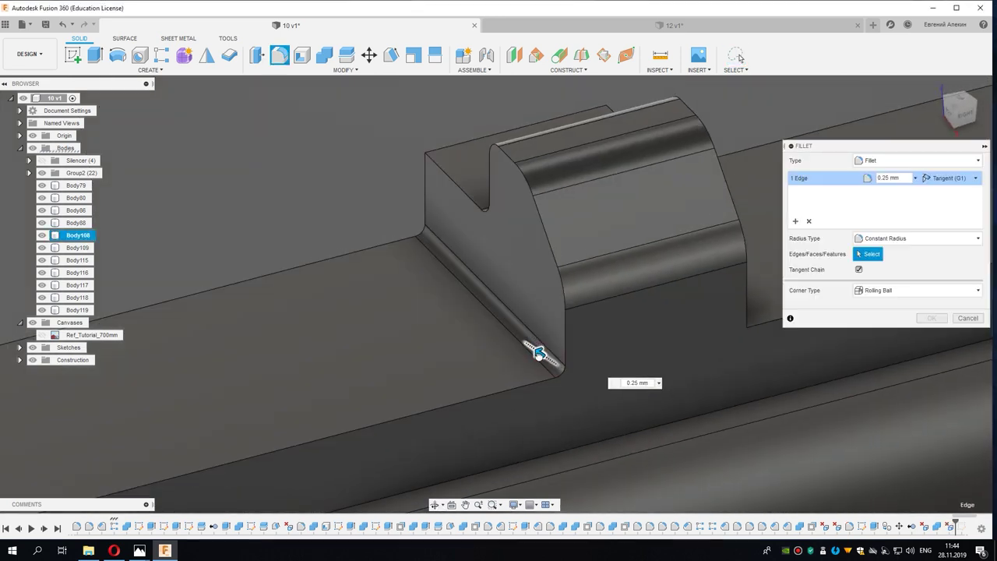
{"action": "left_click_drag", "start_coordinate": [536, 352], "coordinate": [535, 351]}
{"action": "middle_click_drag", "start_coordinate": [535, 352], "coordinate": [660, 377], "text": "shift"}
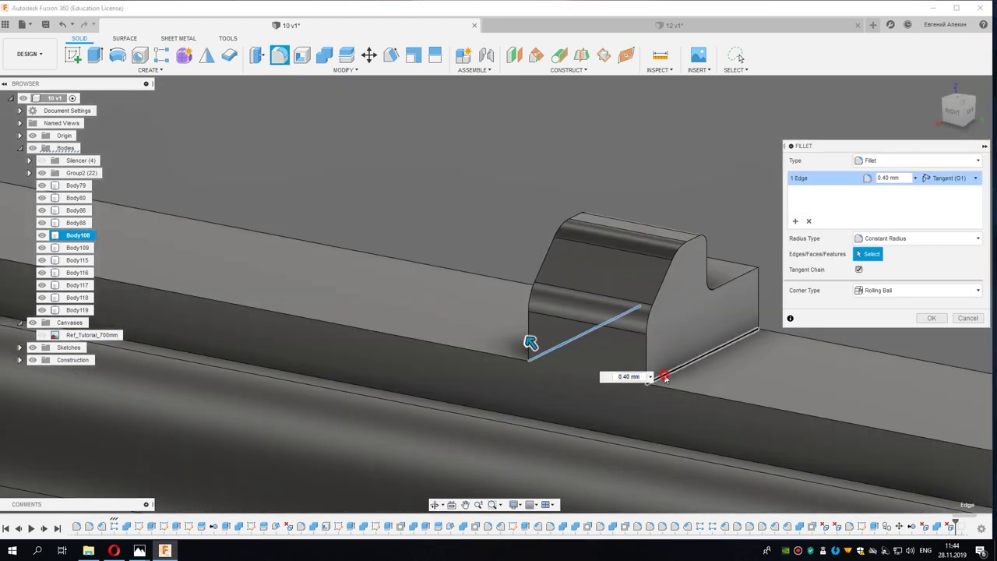
{"action": "middle_click_drag", "start_coordinate": [712, 357], "coordinate": [604, 341]}
{"action": "left_click", "coordinate": [604, 341]}
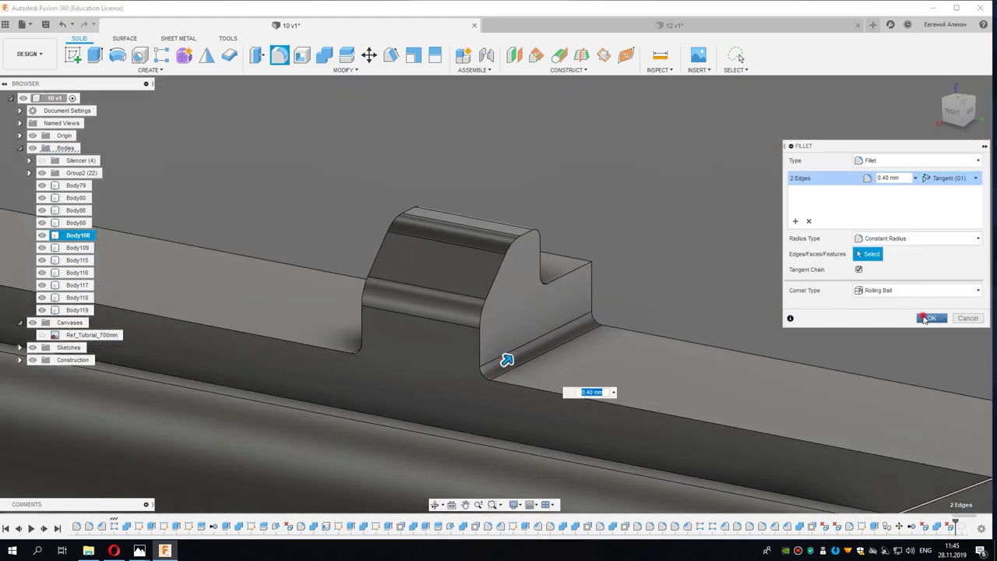
{"action": "left_click", "coordinate": [928, 318]}
Step: Split the rail body along its flat top face, creating Body121
{"action": "left_click", "coordinate": [346, 55]}
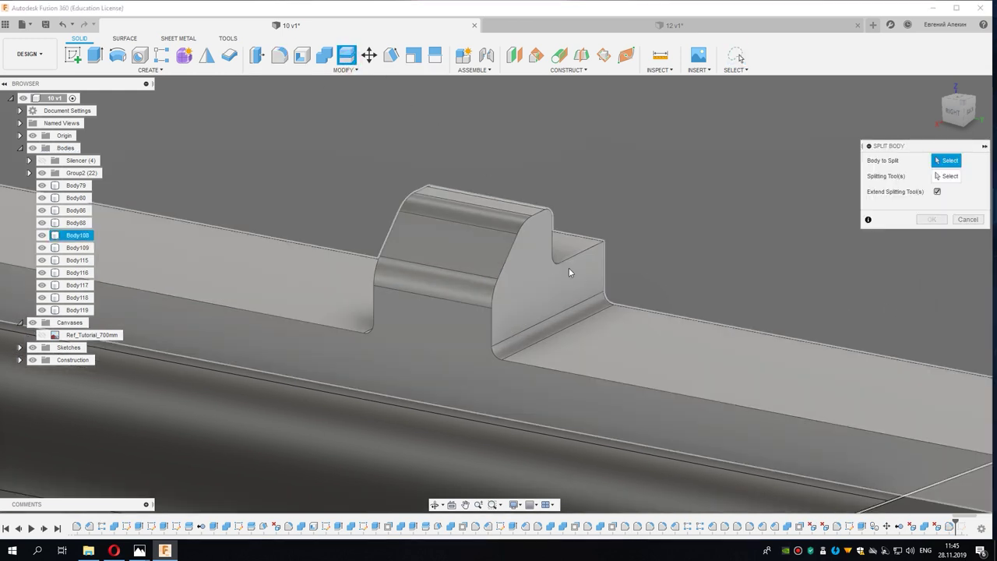
{"action": "left_click", "coordinate": [594, 267]}
{"action": "left_click", "coordinate": [629, 338]}
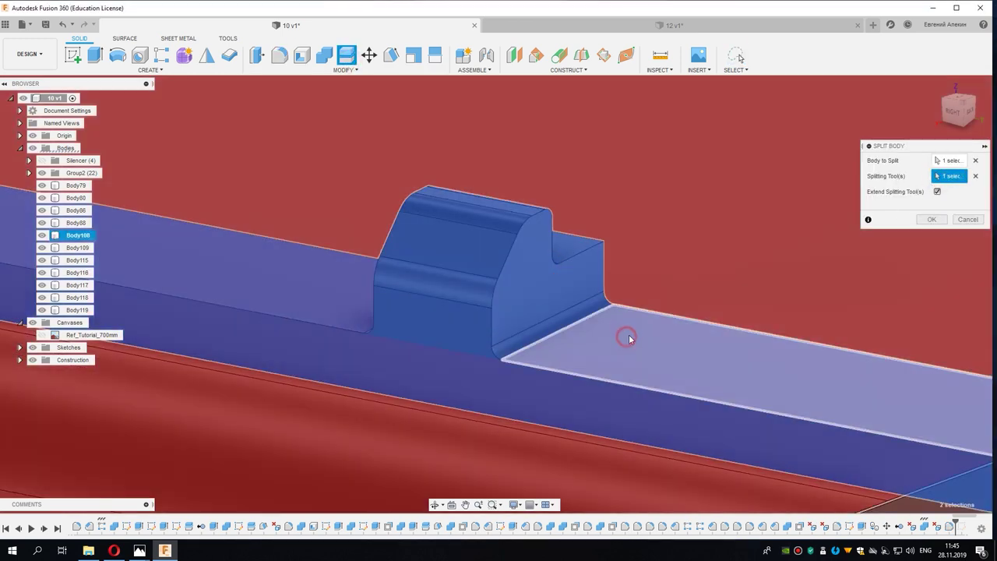
{"action": "left_click", "coordinate": [932, 219]}
{"action": "scroll", "coordinate": [623, 199], "scroll_direction": "down", "scroll_amount": 5}
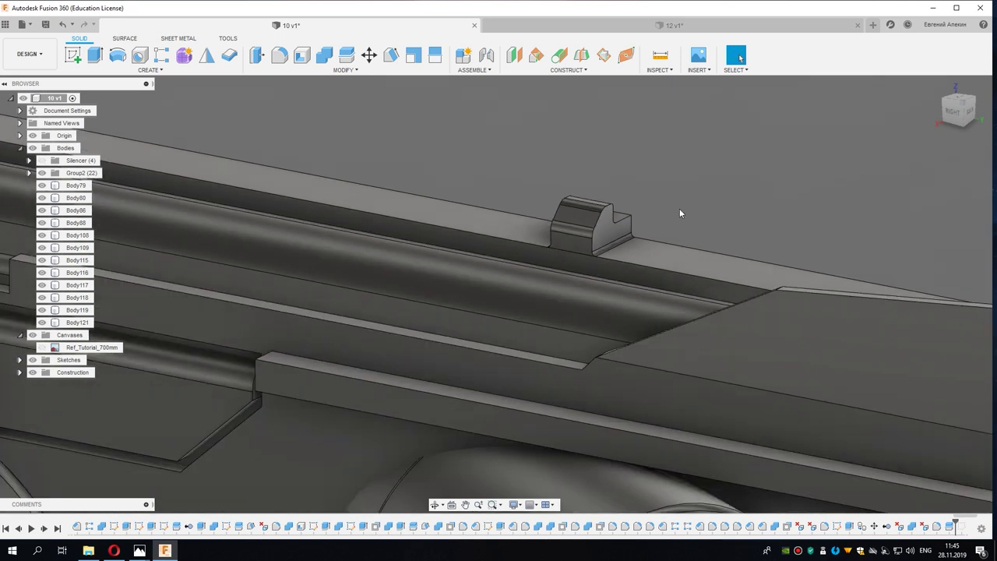
{"action": "middle_click_drag", "start_coordinate": [680, 208], "coordinate": [604, 219]}
{"action": "scroll", "coordinate": [603, 218], "scroll_direction": "down", "scroll_amount": 2}
Step: Move the split-off block Body121 10 mm along Z
{"action": "key", "text": "m"}
{"action": "left_click", "coordinate": [486, 247]}
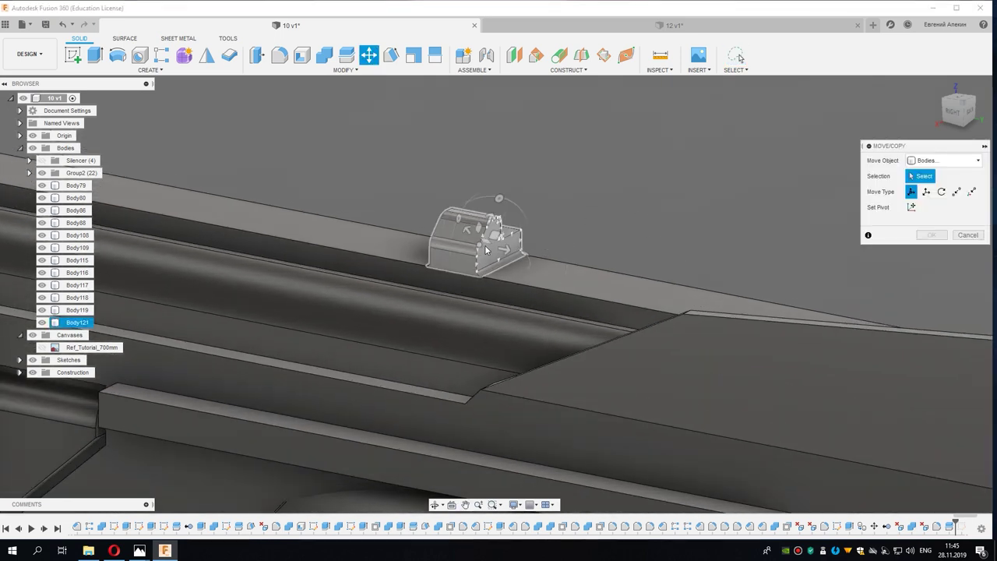
{"action": "left_click", "coordinate": [486, 249]}
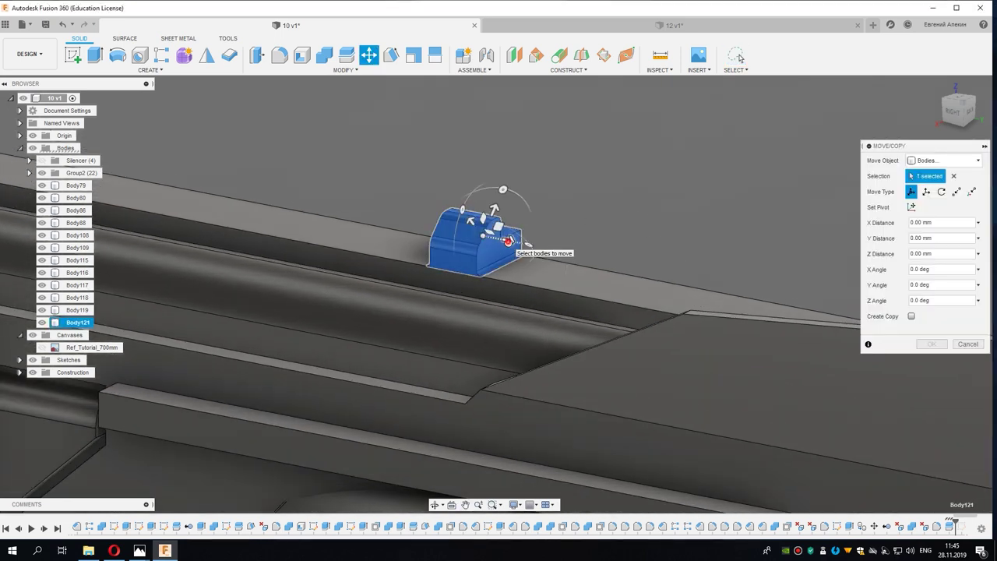
{"action": "mouse_move", "coordinate": [508, 240]}
{"action": "left_mouse_down"}
{"action": "mouse_move", "coordinate": [609, 259]}
{"action": "mouse_move", "coordinate": [574, 256]}
{"action": "left_mouse_up"}
{"action": "key", "text": "Return"}
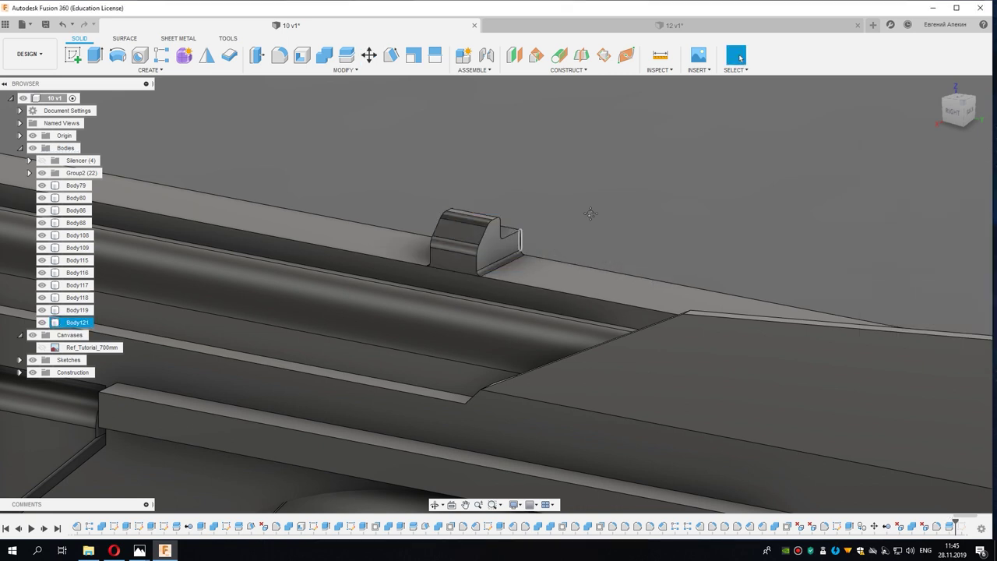
{"action": "scroll", "coordinate": [530, 279], "scroll_direction": "up", "scroll_amount": 2}
Step: Create a copy of the rail tooth 12 mm further along the rail
{"action": "key", "text": "m"}
{"action": "left_click", "coordinate": [476, 271]}
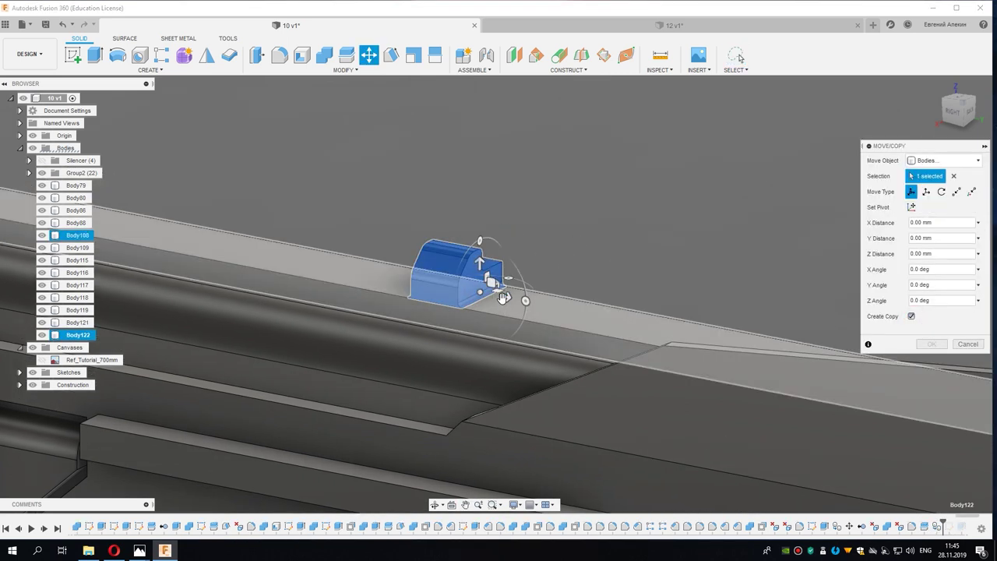
{"action": "left_click_drag", "start_coordinate": [505, 297], "coordinate": [621, 312]}
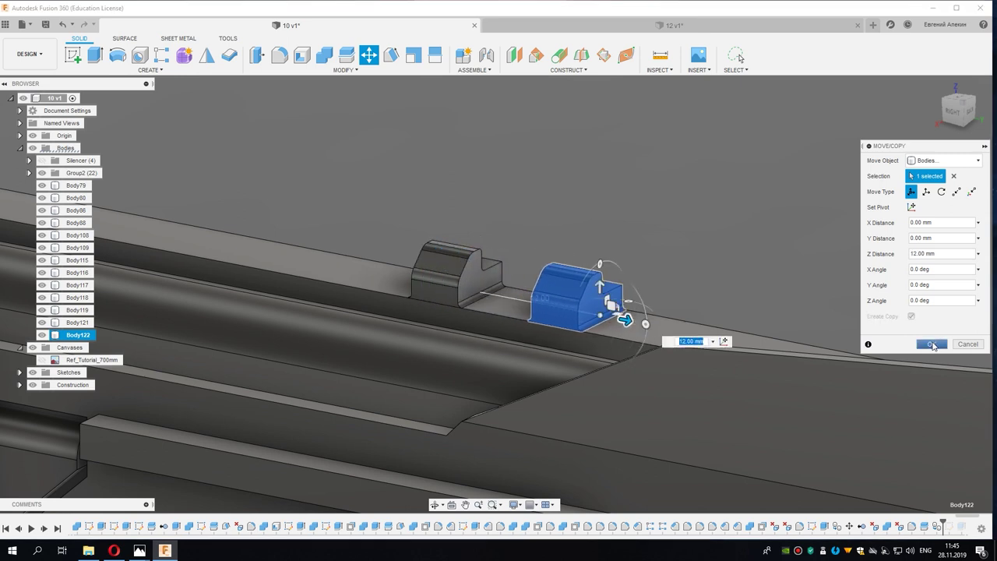
{"action": "left_click", "coordinate": [933, 345]}
{"action": "middle_click_drag", "start_coordinate": [510, 233], "coordinate": [512, 194], "text": "shift"}
{"action": "scroll", "coordinate": [517, 202], "scroll_direction": "up", "scroll_amount": 2}
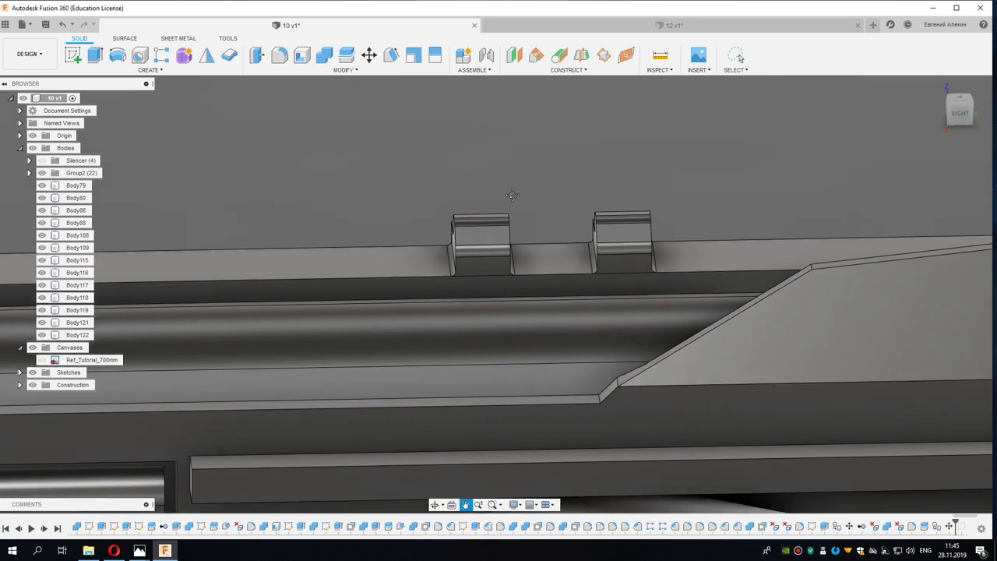
{"action": "key", "text": "m"}
{"action": "key", "text": "Escape"}
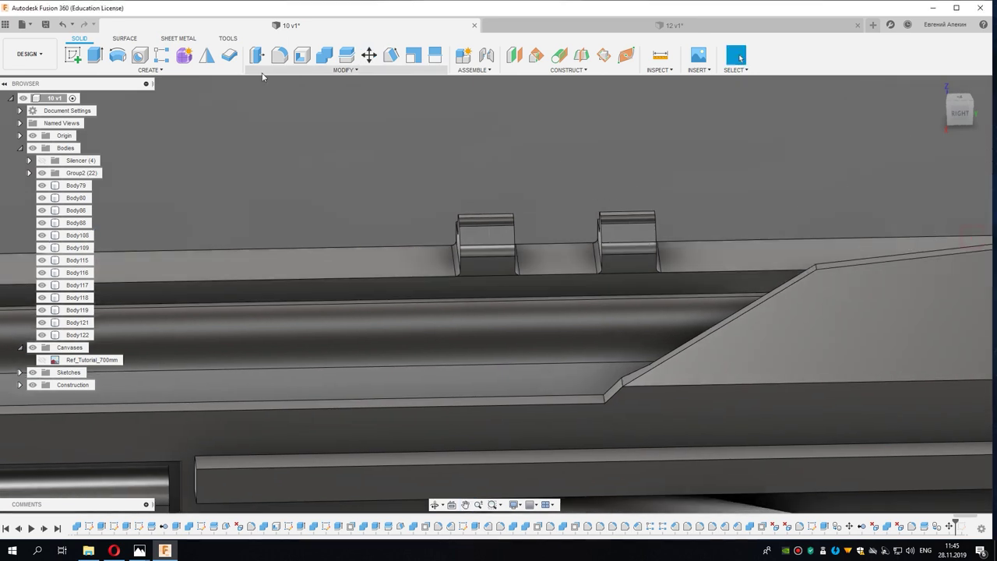
Step: Start a rectangular pattern of the left tooth, viewed from the right with the reference canvas shown
{"action": "left_click", "coordinate": [161, 55]}
{"action": "left_click", "coordinate": [499, 249]}
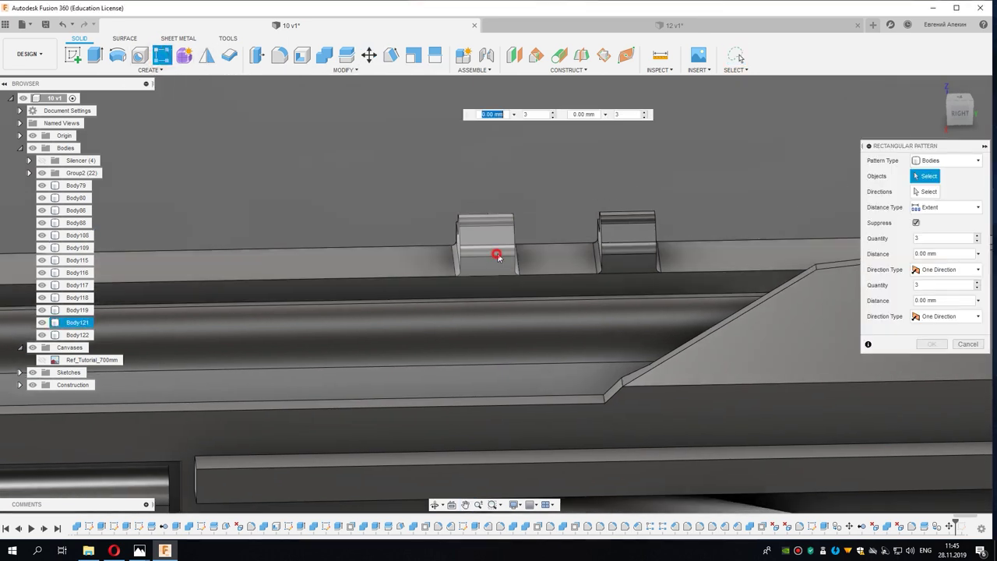
{"action": "left_click", "coordinate": [944, 121]}
{"action": "left_click", "coordinate": [42, 359]}
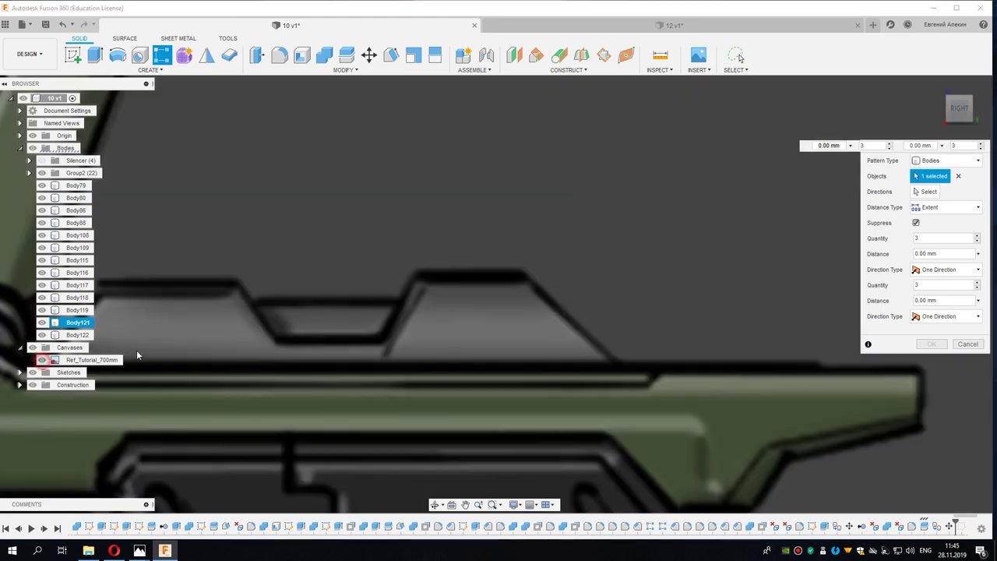
{"action": "scroll", "coordinate": [426, 276], "scroll_direction": "down", "scroll_amount": 5}
{"action": "scroll", "coordinate": [455, 265], "scroll_direction": "up", "scroll_amount": 3}
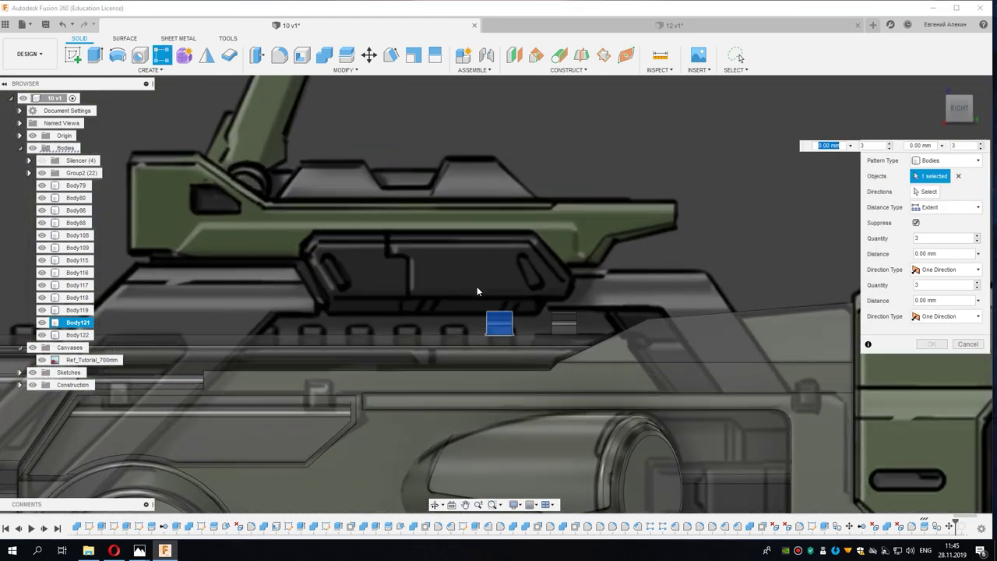
{"action": "scroll", "coordinate": [638, 278], "scroll_direction": "down", "scroll_amount": 2}
{"action": "scroll", "coordinate": [779, 242], "scroll_direction": "down", "scroll_amount": 1}
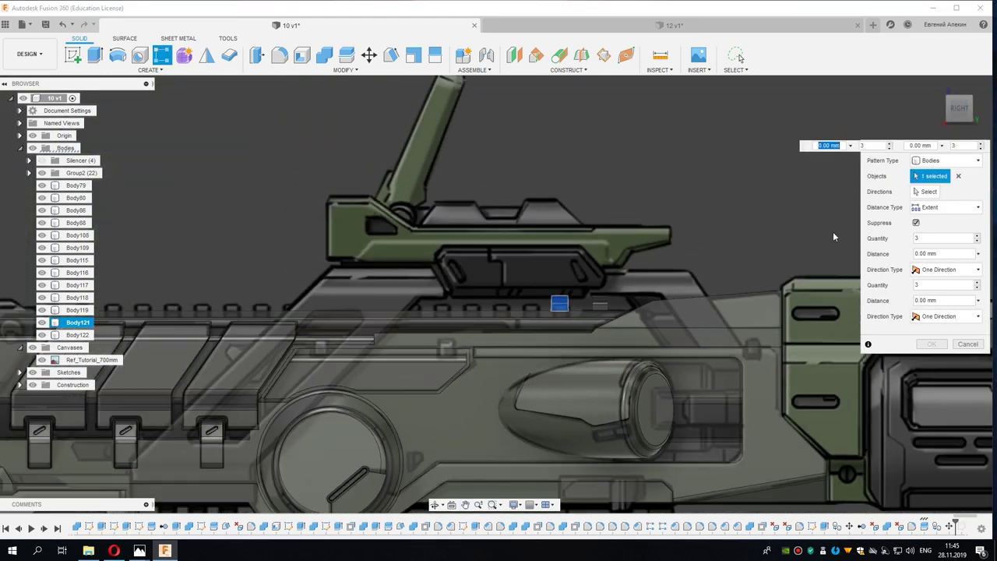
Step: Pattern the tooth 18 times along the rail edge over a 150 mm extent
{"action": "left_click", "coordinate": [923, 193]}
{"action": "left_click", "coordinate": [544, 311]}
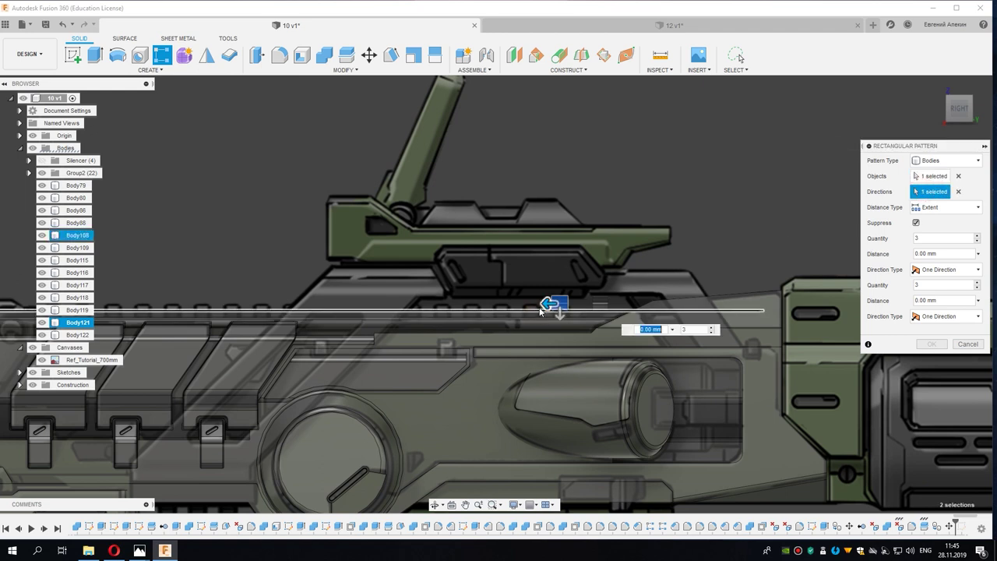
{"action": "scroll", "coordinate": [540, 305], "scroll_direction": "down", "scroll_amount": 2}
{"action": "left_click_drag", "start_coordinate": [540, 305], "coordinate": [224, 305]}
{"action": "scroll", "coordinate": [225, 308], "scroll_direction": "up", "scroll_amount": 2}
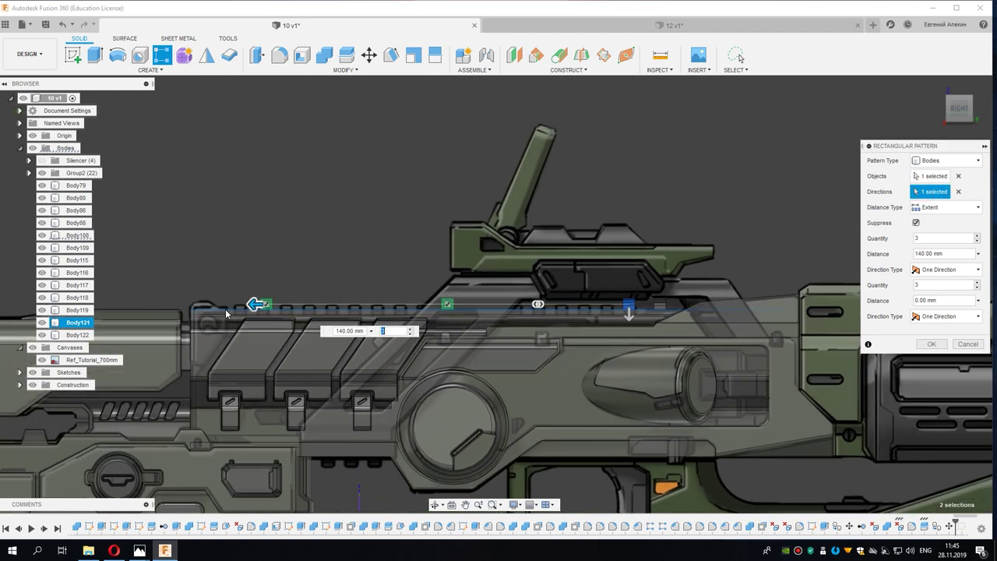
{"action": "scroll", "coordinate": [293, 304], "scroll_direction": "up", "scroll_amount": 2}
{"action": "scroll", "coordinate": [293, 304], "scroll_direction": "up", "scroll_amount": 2}
{"action": "left_click_drag", "start_coordinate": [351, 273], "coordinate": [214, 273]}
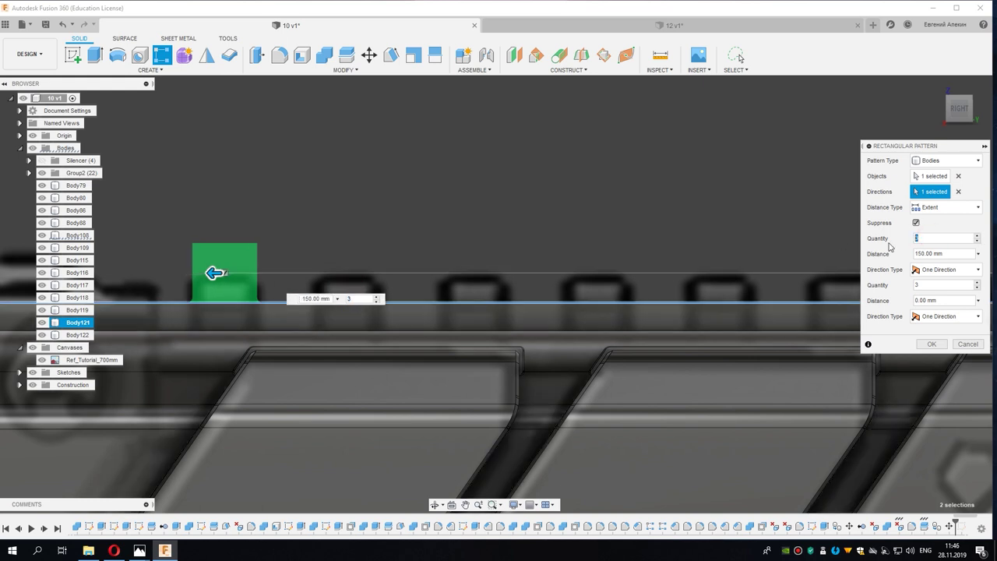
{"action": "scroll", "coordinate": [733, 228], "scroll_direction": "down", "scroll_amount": 2}
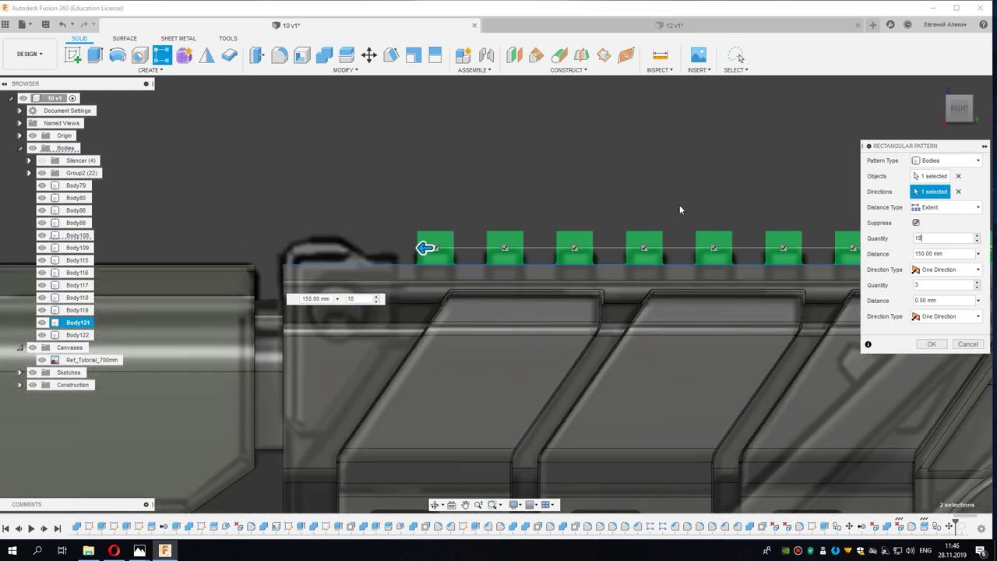
{"action": "scroll", "coordinate": [679, 204], "scroll_direction": "down", "scroll_amount": 1}
{"action": "scroll", "coordinate": [623, 218], "scroll_direction": "up", "scroll_amount": 3}
{"action": "middle_click_drag", "start_coordinate": [693, 222], "coordinate": [538, 222]}
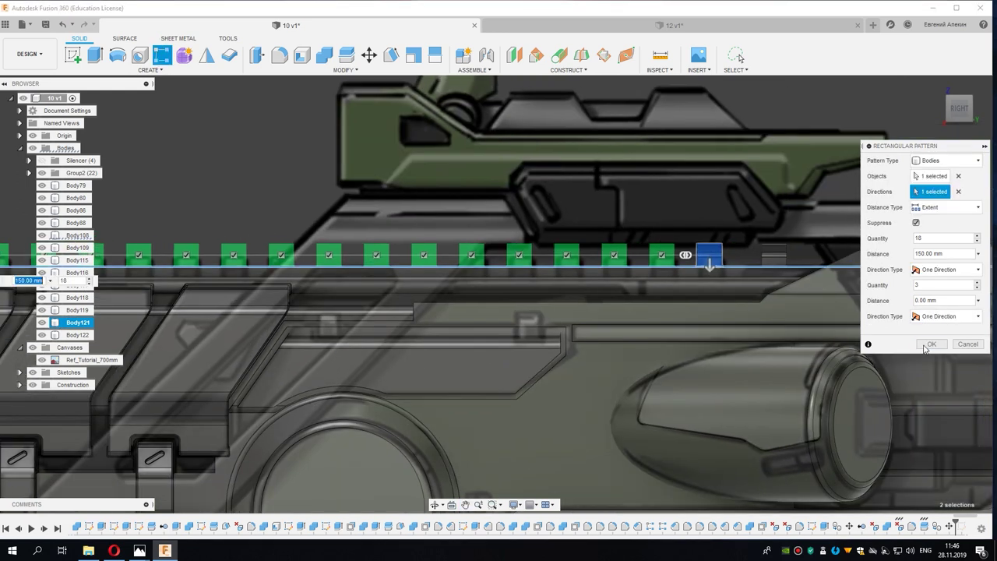
{"action": "left_click", "coordinate": [931, 343]}
{"action": "mouse_move", "coordinate": [912, 343]}
{"action": "middle_mouse_down", "text": "shift"}
{"action": "mouse_move", "coordinate": [685, 314]}
{"action": "mouse_move", "coordinate": [712, 234]}
{"action": "mouse_move", "coordinate": [472, 140]}
{"action": "middle_mouse_up", "text": "shift"}
Step: Combine with the rail as target, selecting the first eight teeth as tool bodies
{"action": "left_click", "coordinate": [324, 55]}
{"action": "scroll", "coordinate": [663, 272], "scroll_direction": "up", "scroll_amount": 2}
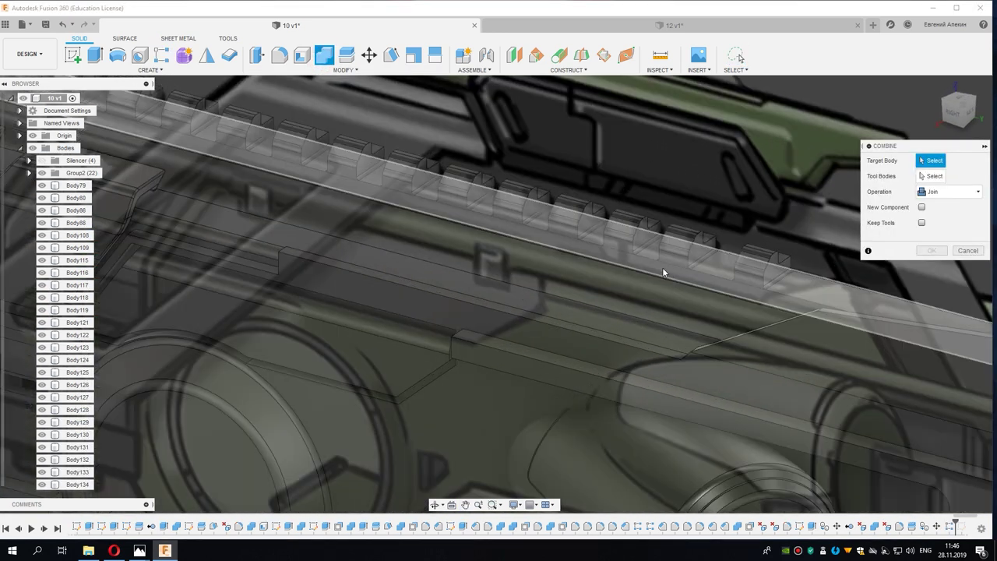
{"action": "left_click", "coordinate": [703, 272]}
{"action": "left_click", "coordinate": [690, 240]}
{"action": "left_click", "coordinate": [629, 228]}
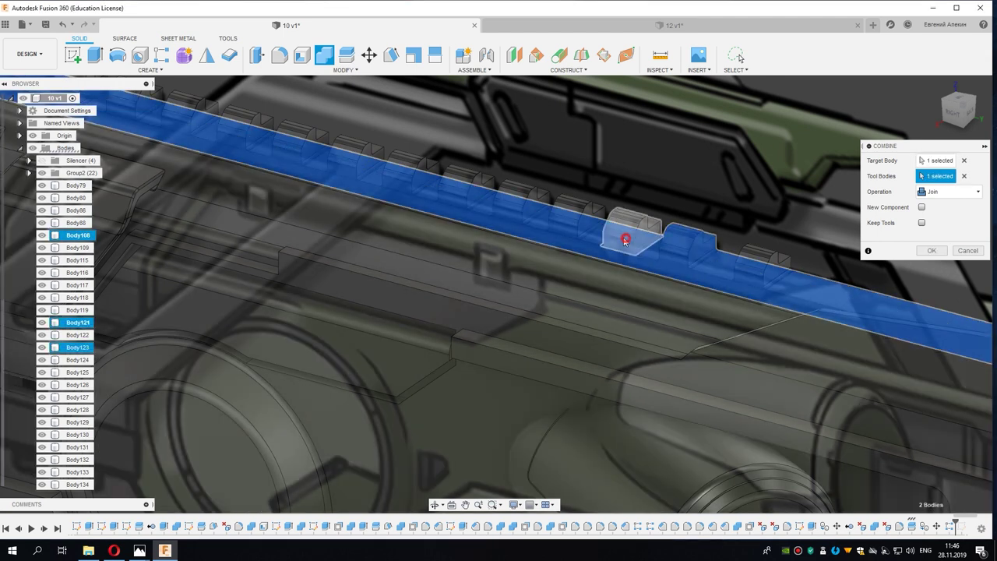
{"action": "left_click", "coordinate": [577, 209]}
{"action": "left_click", "coordinate": [511, 206]}
{"action": "left_click", "coordinate": [460, 183]}
{"action": "left_click", "coordinate": [401, 166]}
{"action": "left_click", "coordinate": [345, 151]}
{"action": "left_click", "coordinate": [285, 138]}
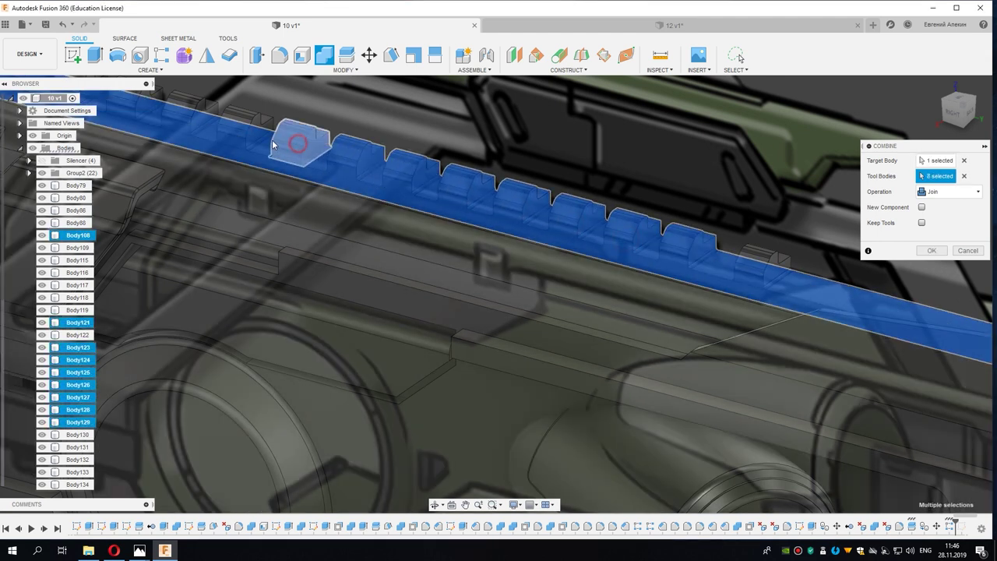
{"action": "middle_click_drag", "start_coordinate": [272, 139], "coordinate": [558, 282]}
Step: Add the remaining teeth toward the rail's left end and join them into Body108
{"action": "left_click", "coordinate": [522, 262]}
{"action": "left_click", "coordinate": [467, 246]}
{"action": "left_click", "coordinate": [413, 231]}
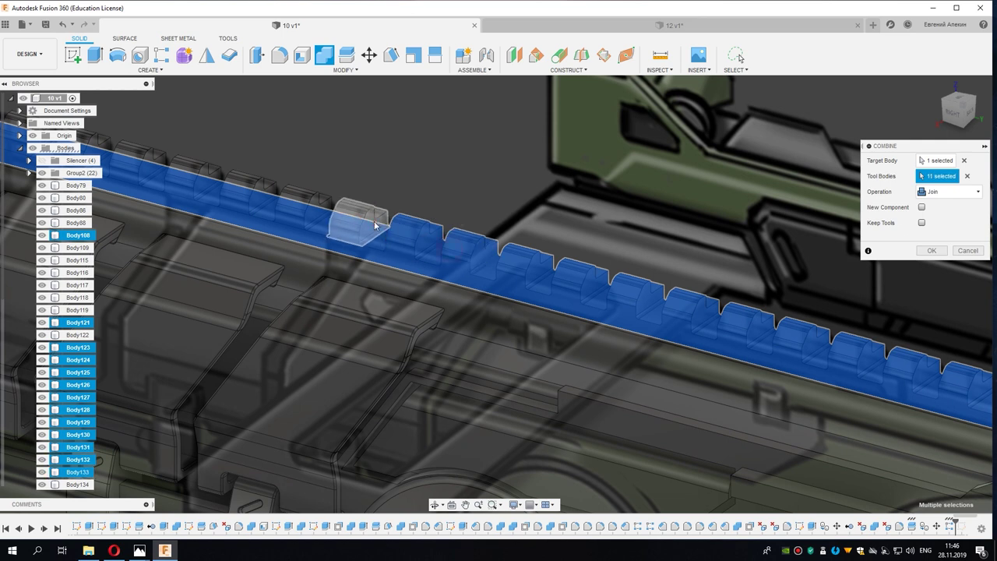
{"action": "left_click", "coordinate": [354, 216]}
{"action": "left_click", "coordinate": [286, 212]}
{"action": "left_click", "coordinate": [245, 189]}
{"action": "middle_click_drag", "start_coordinate": [244, 189], "coordinate": [548, 279]}
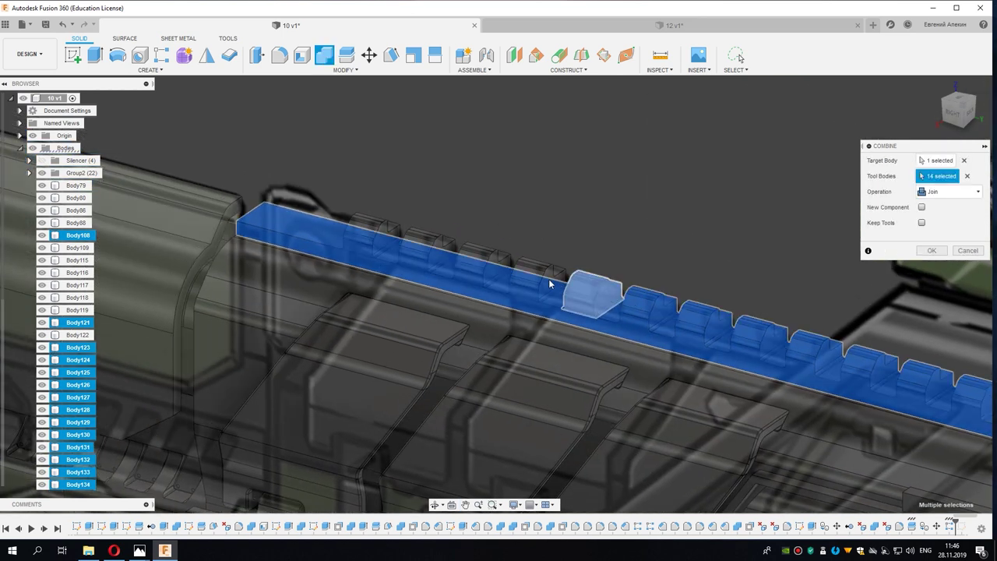
{"action": "left_click", "coordinate": [468, 267]}
{"action": "left_click", "coordinate": [414, 232]}
{"action": "left_click", "coordinate": [375, 229]}
{"action": "left_click", "coordinate": [932, 250]}
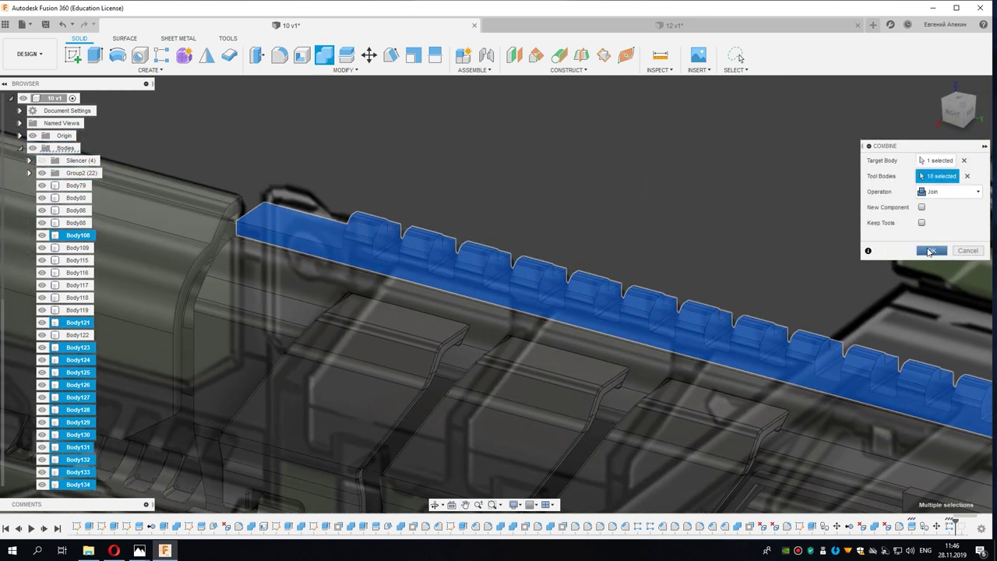
{"action": "scroll", "coordinate": [374, 259], "scroll_direction": "up", "scroll_amount": 3}
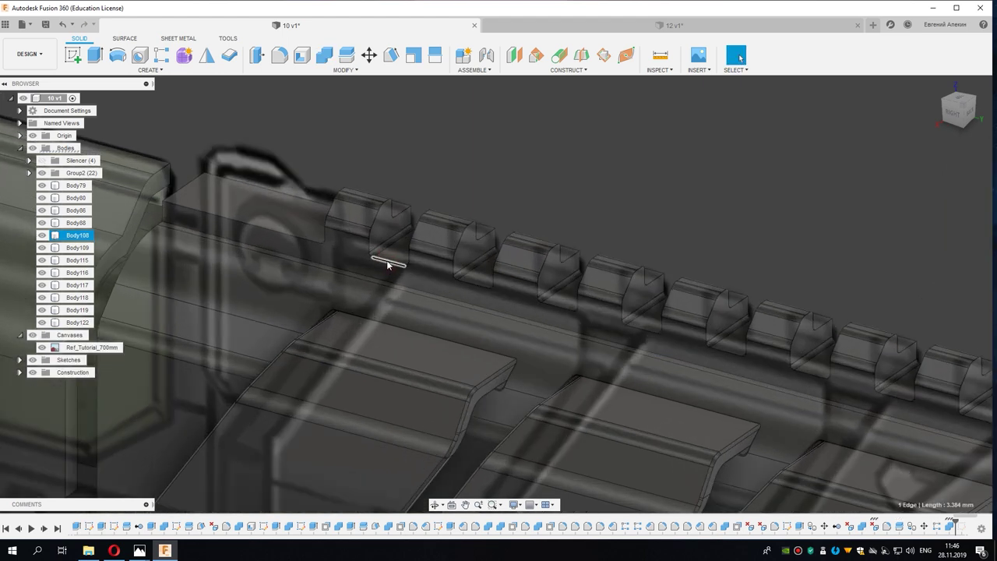
Step: Start a chamfer and select the edge chains of the first ten rail teeth
{"action": "key", "text": "c"}
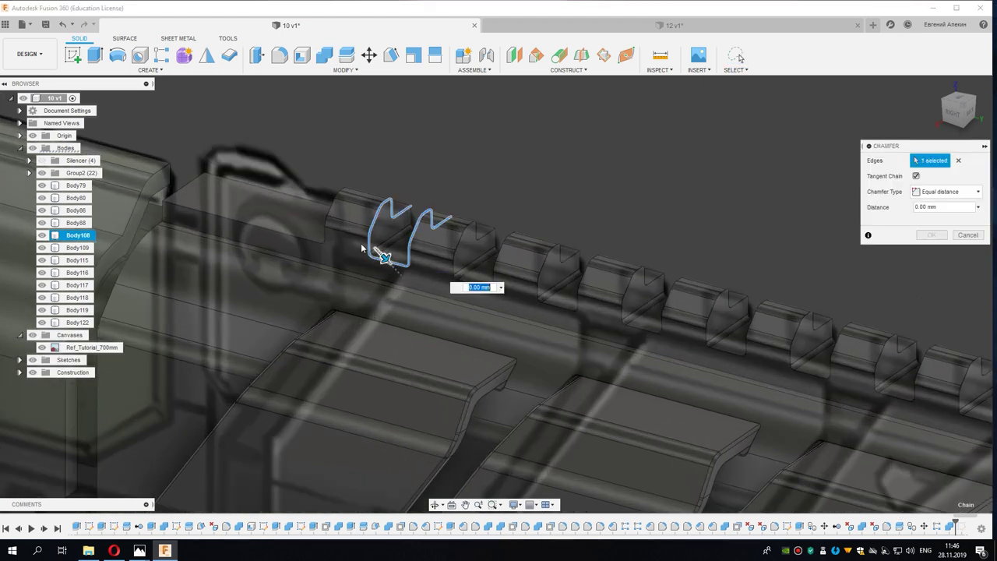
{"action": "left_click", "coordinate": [316, 240]}
{"action": "left_click", "coordinate": [454, 278]}
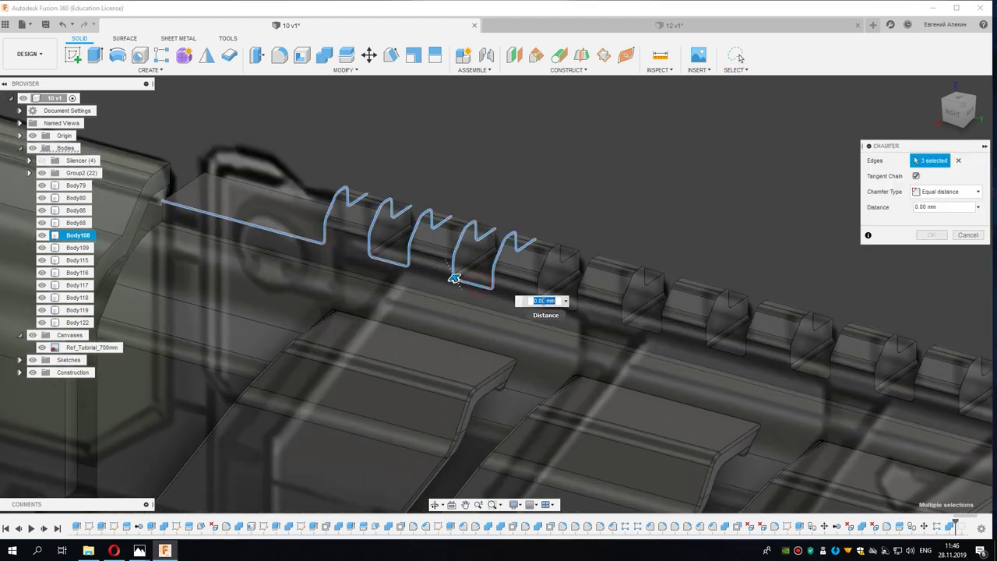
{"action": "left_click", "coordinate": [566, 313]}
{"action": "left_click", "coordinate": [630, 323]}
{"action": "middle_click_drag", "start_coordinate": [546, 318], "coordinate": [411, 299]}
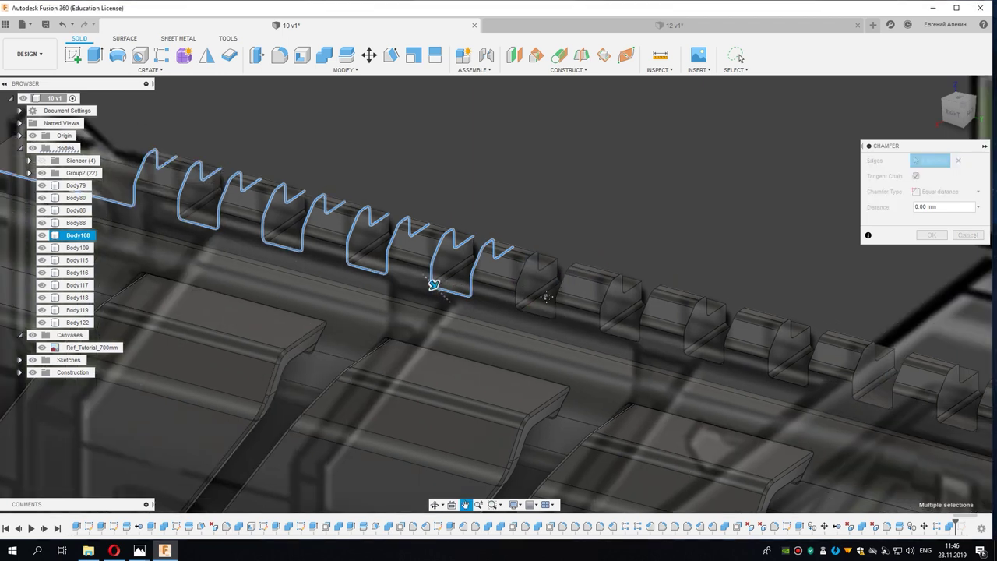
{"action": "left_click", "coordinate": [444, 267]}
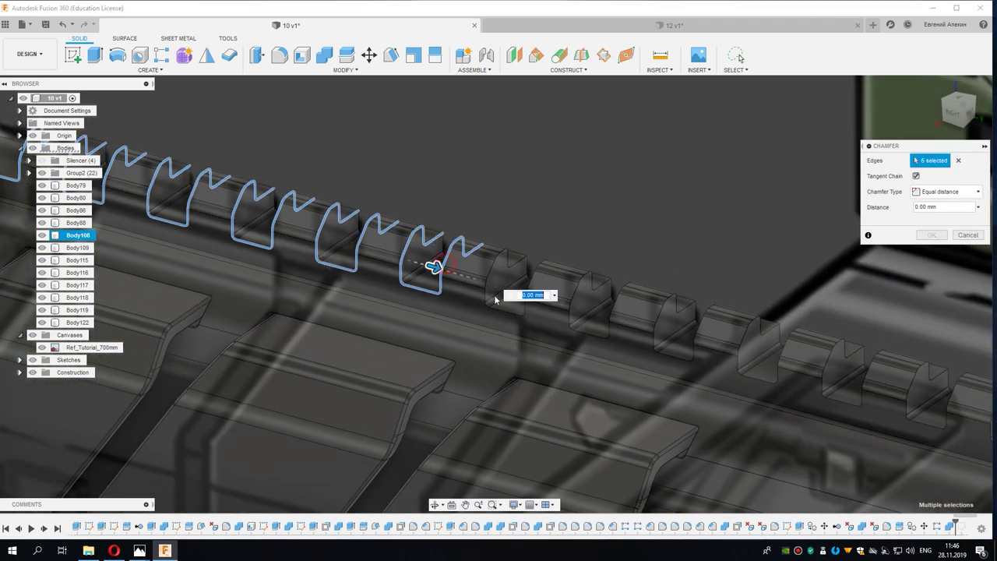
{"action": "left_click", "coordinate": [492, 274]}
{"action": "left_click", "coordinate": [628, 303]}
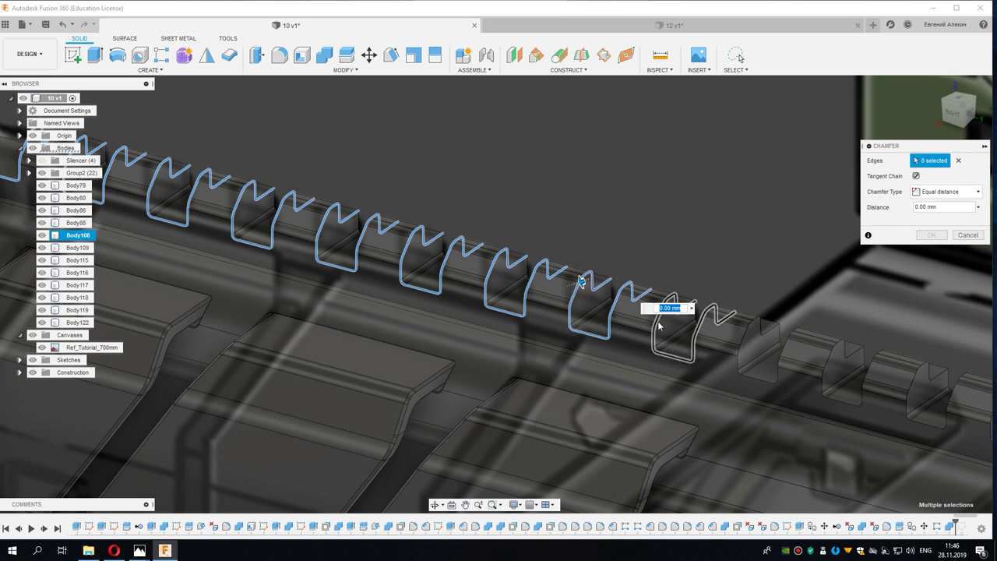
{"action": "left_click", "coordinate": [658, 326]}
{"action": "middle_click_drag", "start_coordinate": [701, 366], "coordinate": [384, 291]}
{"action": "left_click", "coordinate": [384, 259]}
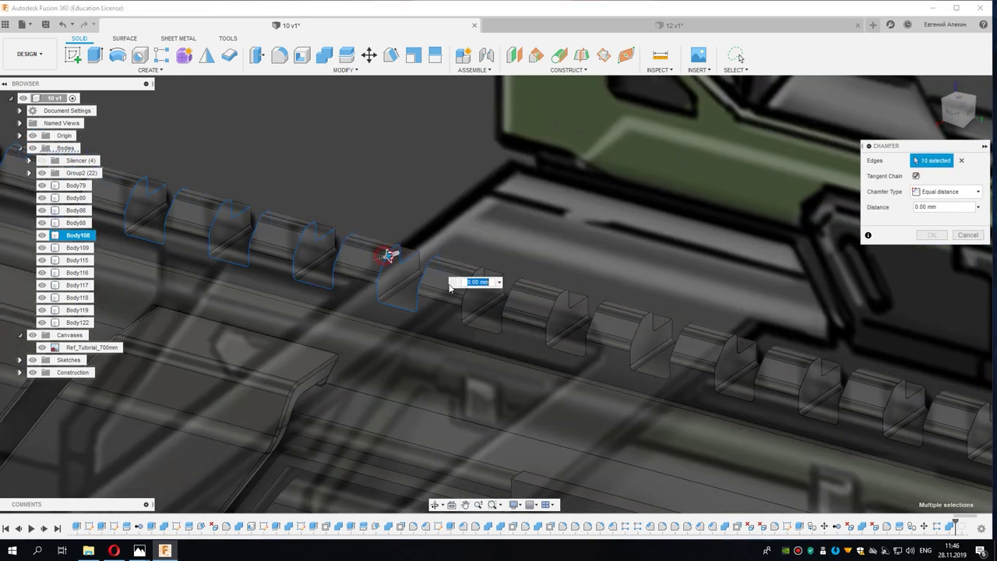
{"action": "left_click", "coordinate": [465, 296]}
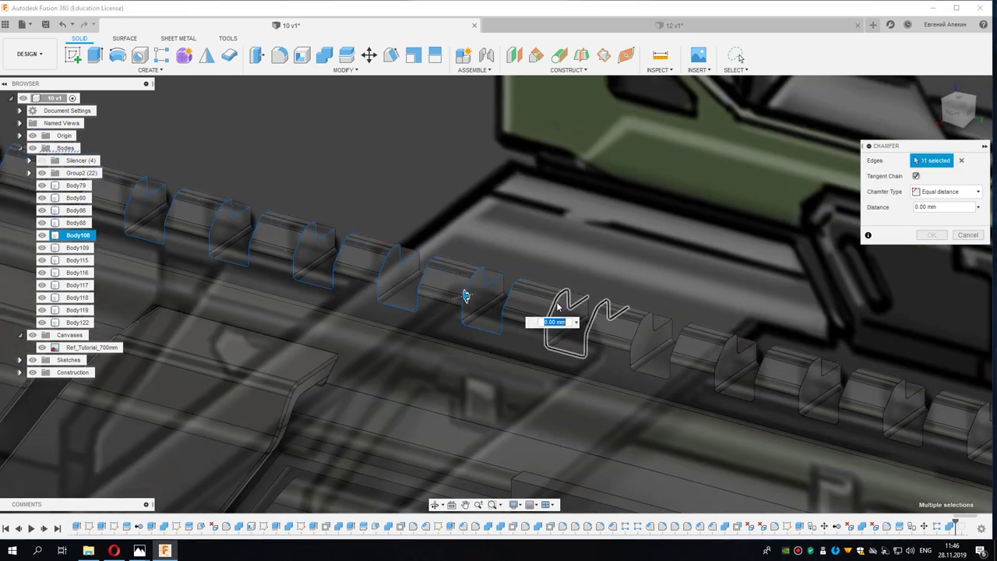
Step: Add the remaining tooth edges, 19 in total, and apply a 0.2 mm chamfer
{"action": "middle_click_drag", "start_coordinate": [558, 300], "coordinate": [413, 282]}
{"action": "left_click", "coordinate": [407, 281]}
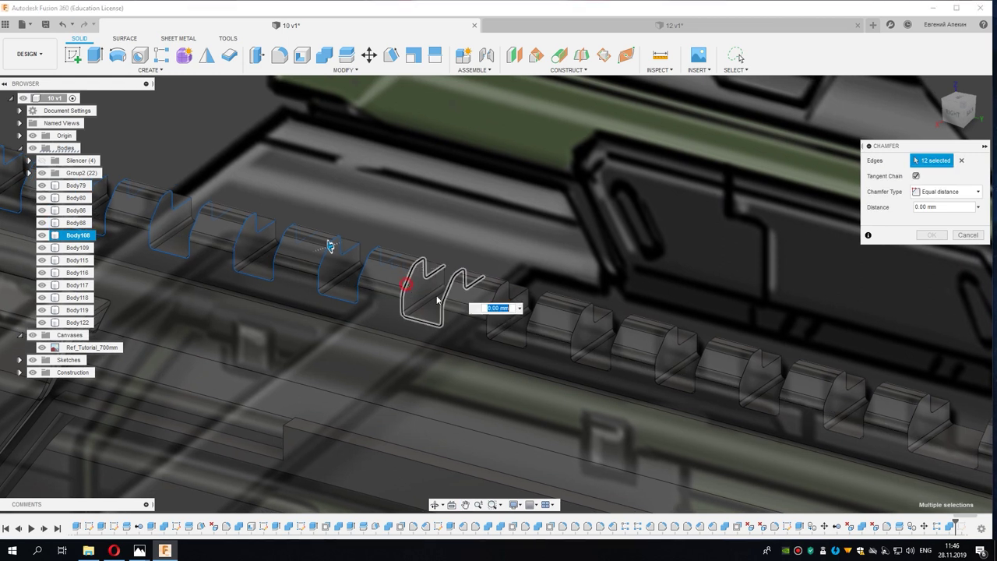
{"action": "left_click", "coordinate": [499, 298]}
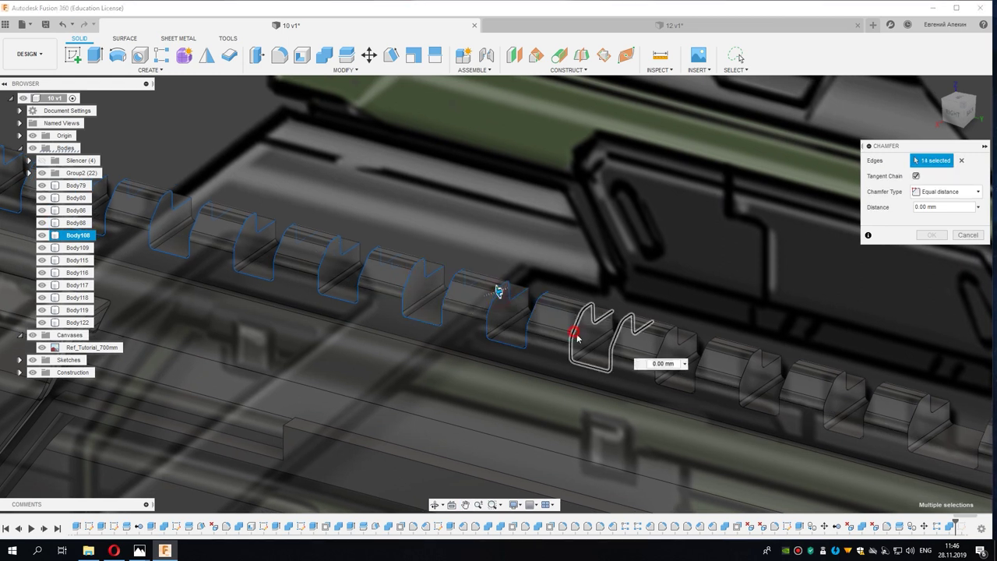
{"action": "left_click", "coordinate": [577, 336]}
{"action": "middle_click_drag", "start_coordinate": [577, 337], "coordinate": [392, 255]}
{"action": "left_click", "coordinate": [394, 260]}
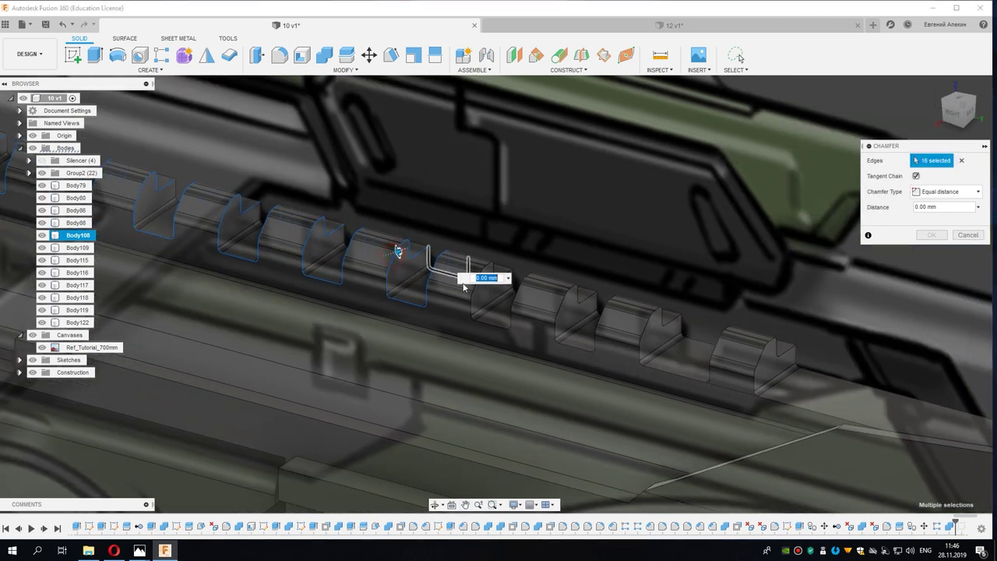
{"action": "left_click", "coordinate": [473, 296]}
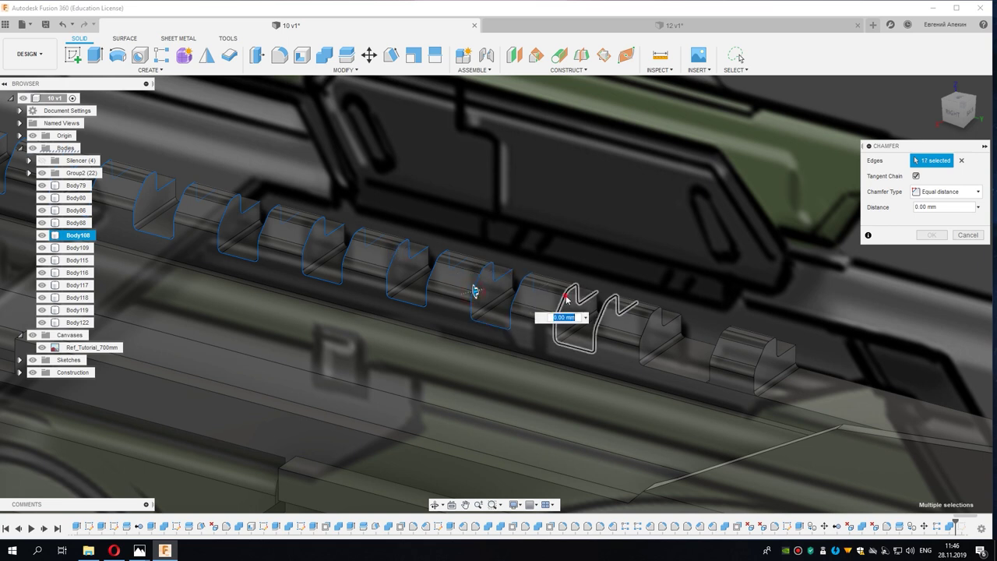
{"action": "left_click", "coordinate": [566, 299]}
{"action": "left_click", "coordinate": [645, 336]}
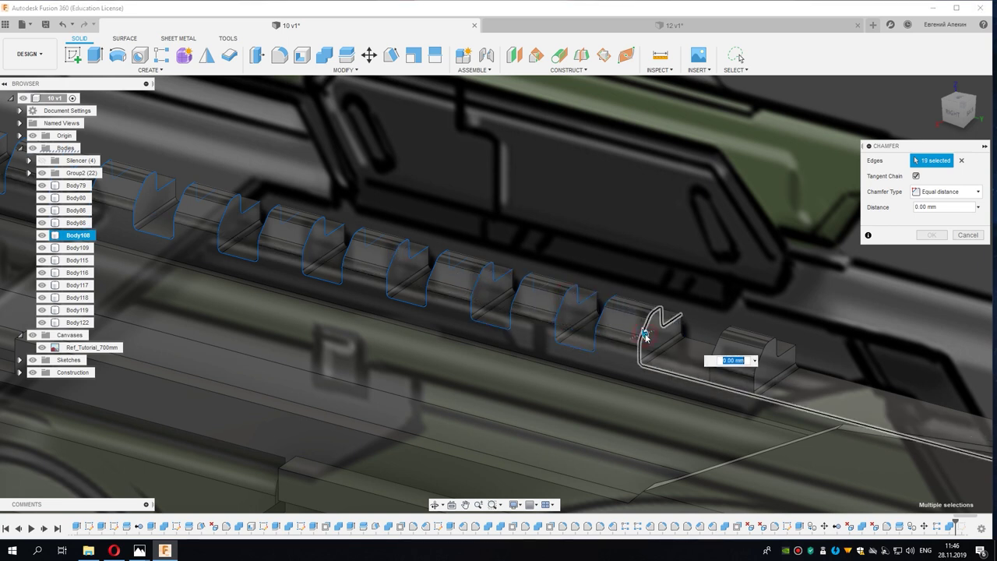
{"action": "middle_click_drag", "start_coordinate": [645, 334], "coordinate": [574, 287]}
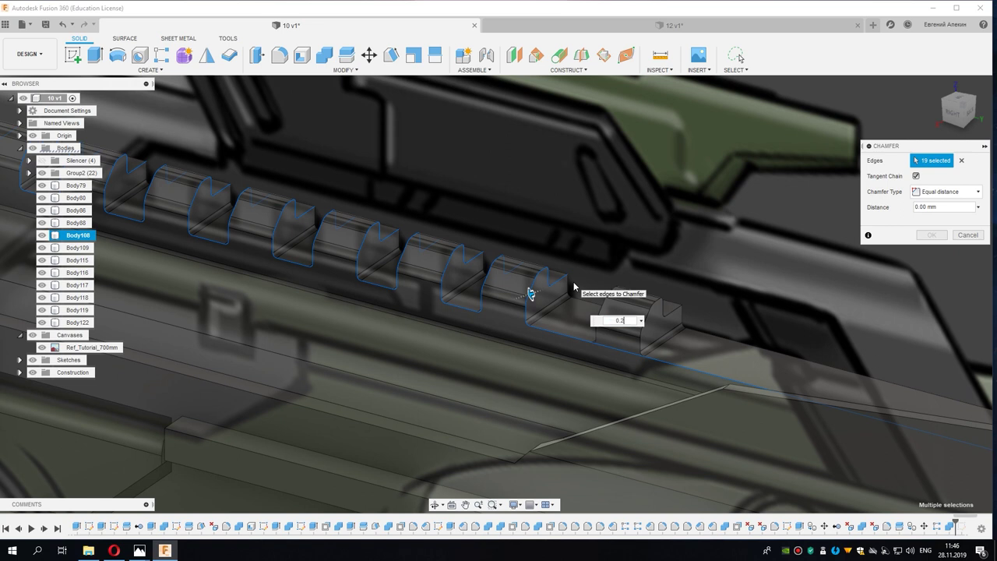
{"action": "scroll", "coordinate": [686, 312], "scroll_direction": "up", "scroll_amount": 5}
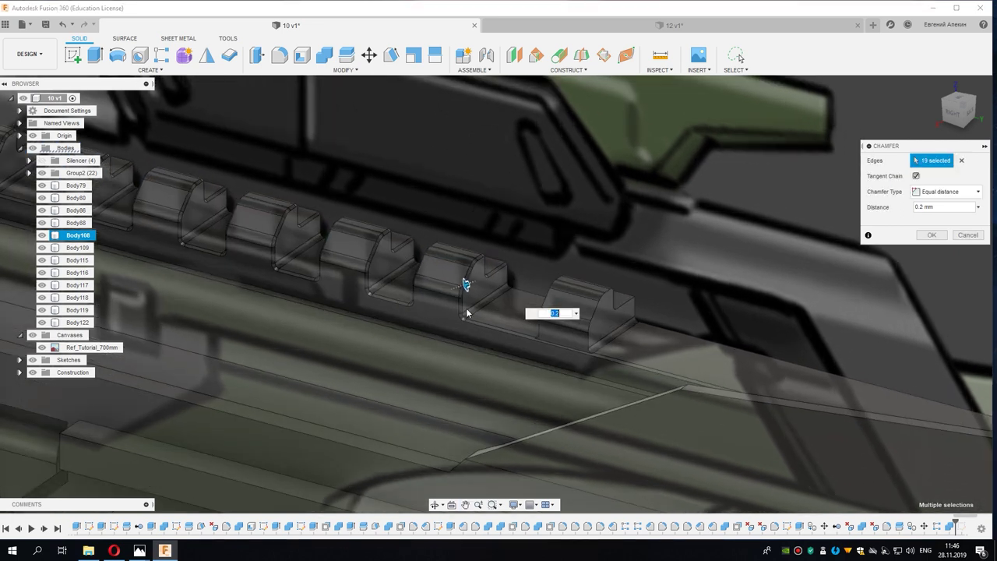
{"action": "left_click", "coordinate": [946, 235]}
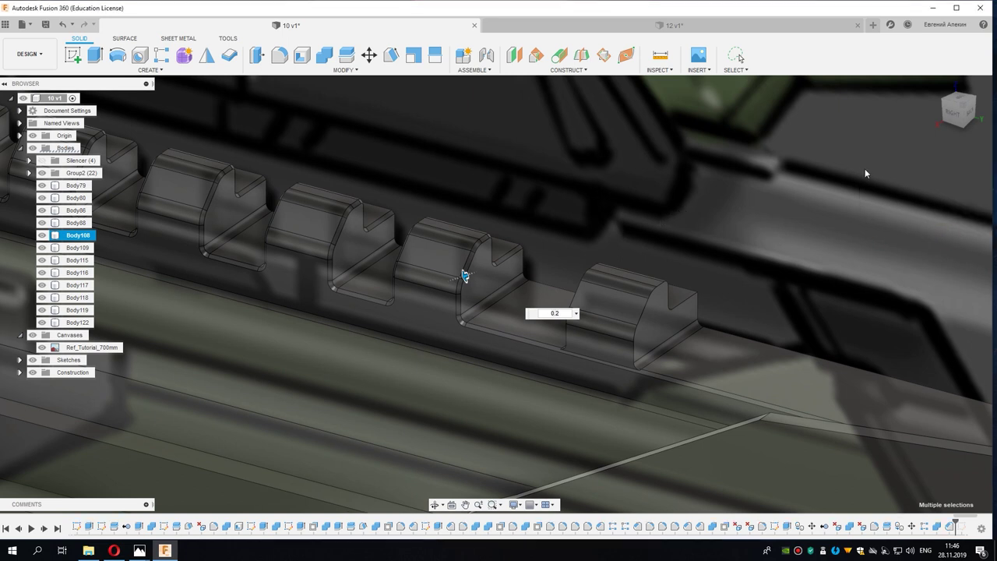
{"action": "key", "text": "Escape"}
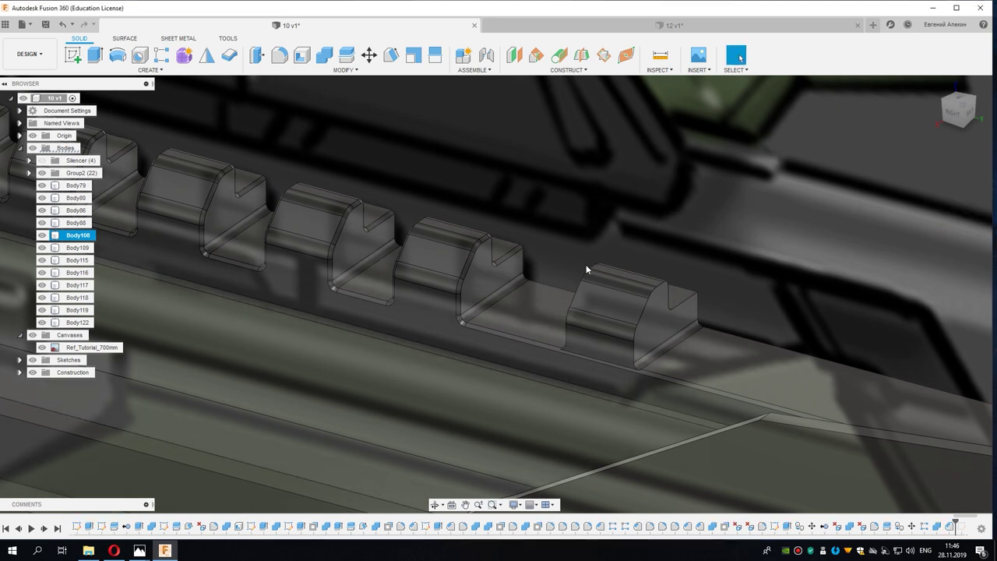
Step: Turn the view to the rifle's right side and reposition the rifle in the view
{"action": "scroll", "coordinate": [585, 270], "scroll_direction": "down", "scroll_amount": 2}
{"action": "scroll", "coordinate": [585, 264], "scroll_direction": "down", "scroll_amount": 3}
{"action": "left_click", "coordinate": [959, 114]}
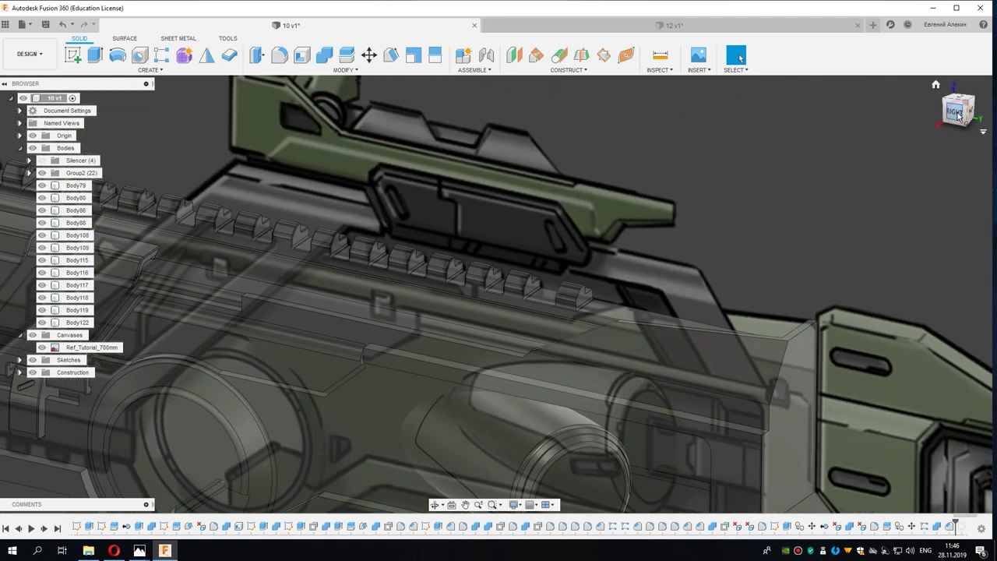
{"action": "middle_click_drag", "start_coordinate": [472, 337], "coordinate": [544, 262]}
{"action": "scroll", "coordinate": [544, 263], "scroll_direction": "down", "scroll_amount": 2}
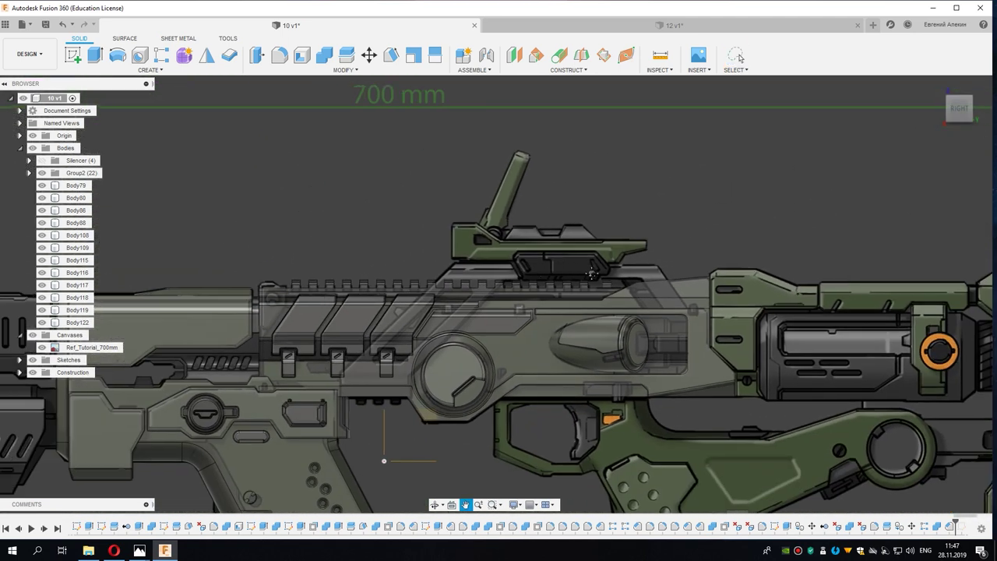
{"action": "scroll", "coordinate": [597, 274], "scroll_direction": "down", "scroll_amount": 1}
{"action": "scroll", "coordinate": [597, 274], "scroll_direction": "down", "scroll_amount": 1}
Step: Save the design as the new version 10 v2
{"action": "key", "text": "ctrl+s"}
{"action": "left_click", "coordinate": [510, 285]}
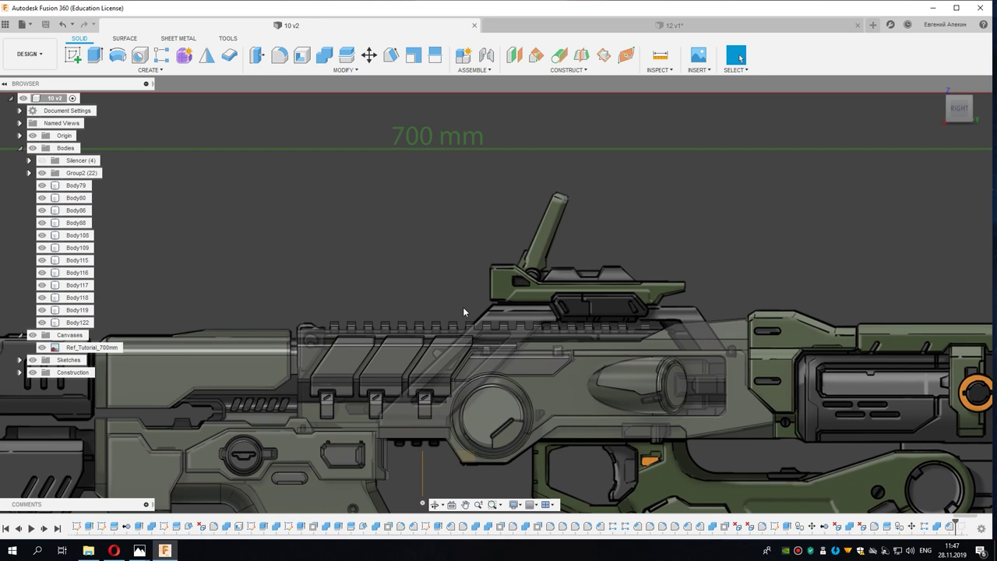
{"action": "scroll", "coordinate": [506, 315], "scroll_direction": "up", "scroll_amount": 1}
{"action": "scroll", "coordinate": [584, 325], "scroll_direction": "up", "scroll_amount": 1}
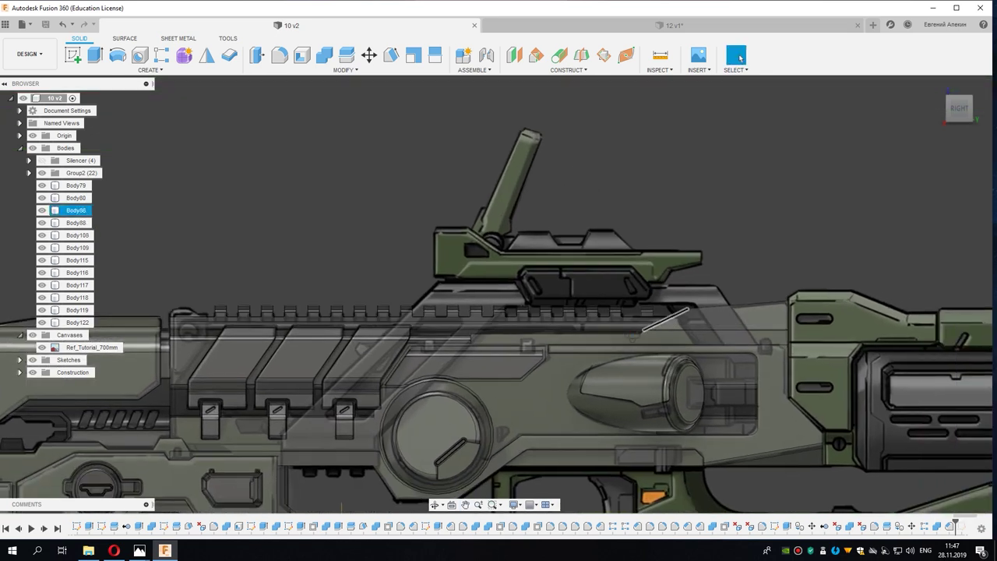
{"action": "middle_click_drag", "start_coordinate": [700, 195], "coordinate": [668, 299], "text": "shift"}
Step: Delete Body122, cancel the started Split Body, and return to the right-side view over the rail
{"action": "right_click", "coordinate": [74, 323]}
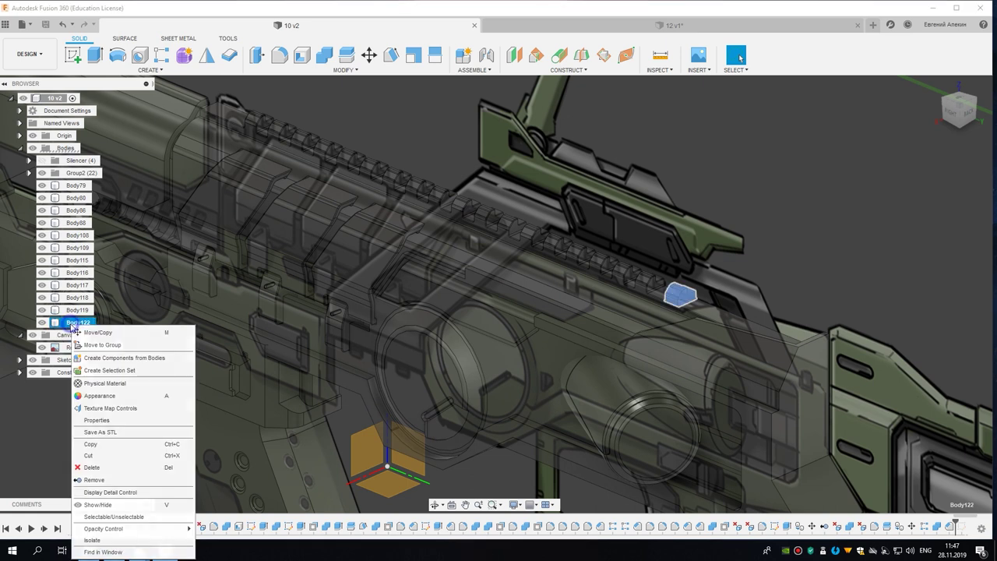
{"action": "left_click", "coordinate": [117, 480]}
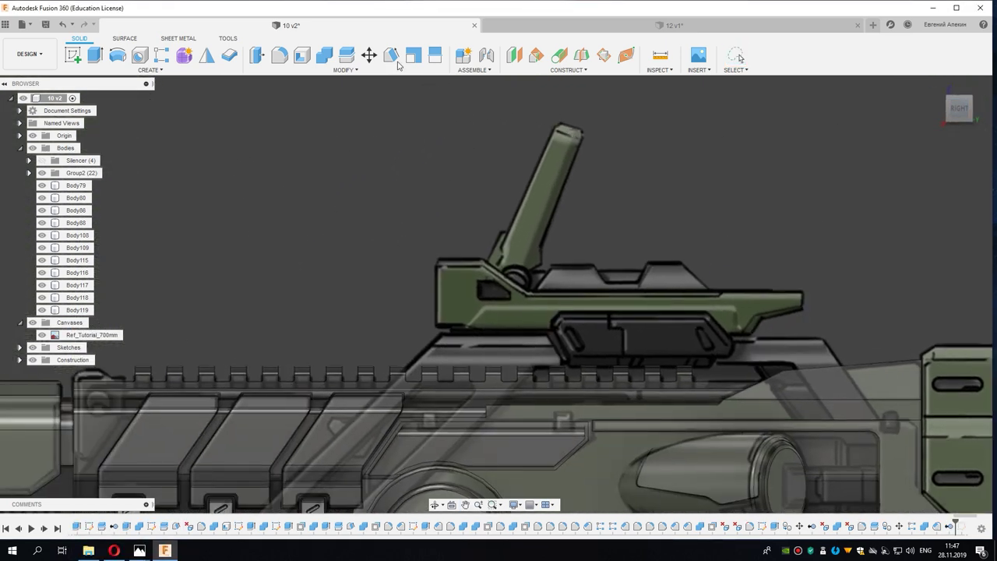
{"action": "left_click", "coordinate": [346, 54]}
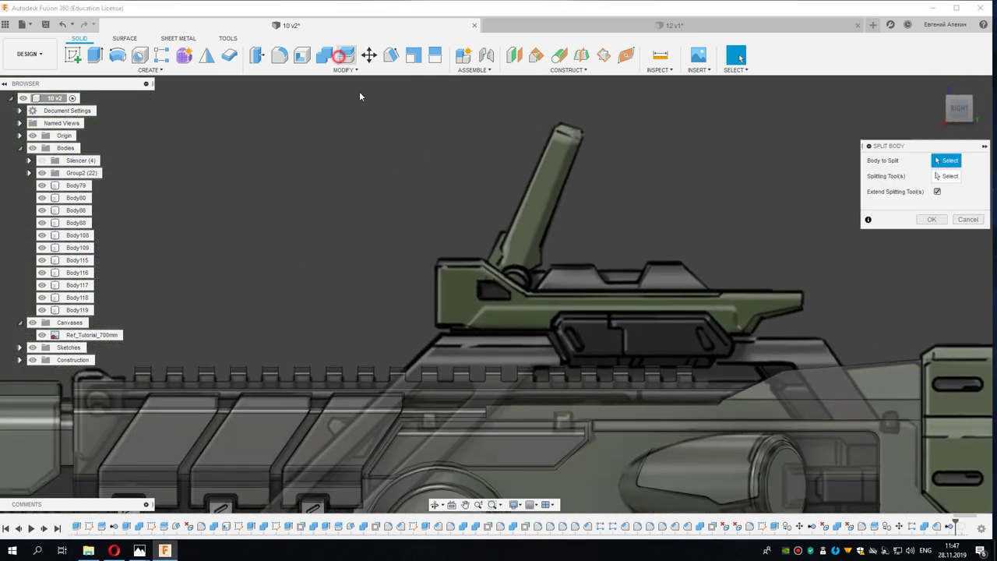
{"action": "middle_click_drag", "start_coordinate": [341, 236], "coordinate": [971, 235], "text": "shift"}
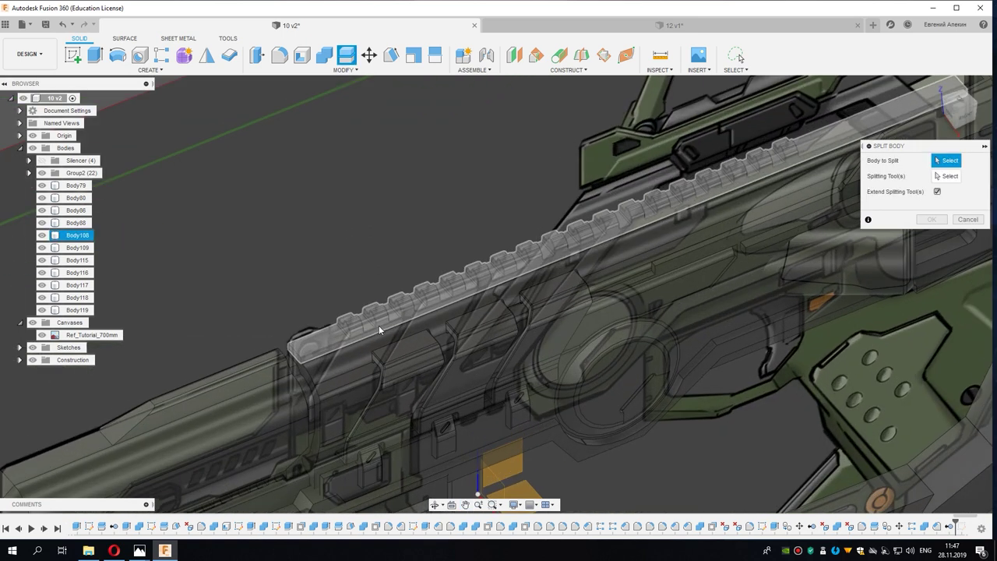
{"action": "left_click", "coordinate": [967, 219]}
{"action": "left_click", "coordinate": [962, 113]}
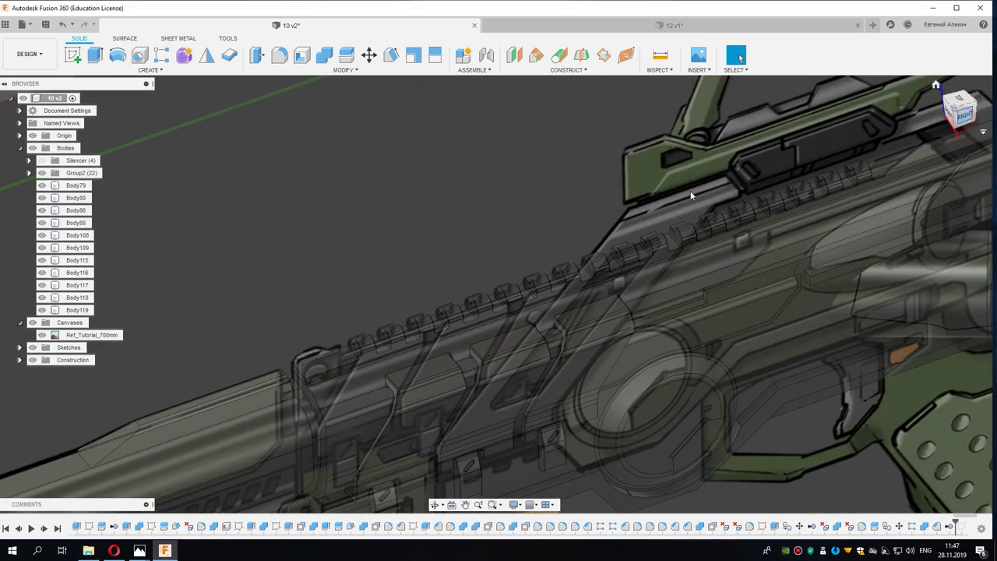
{"action": "left_click_drag", "start_coordinate": [595, 421], "coordinate": [384, 219]}
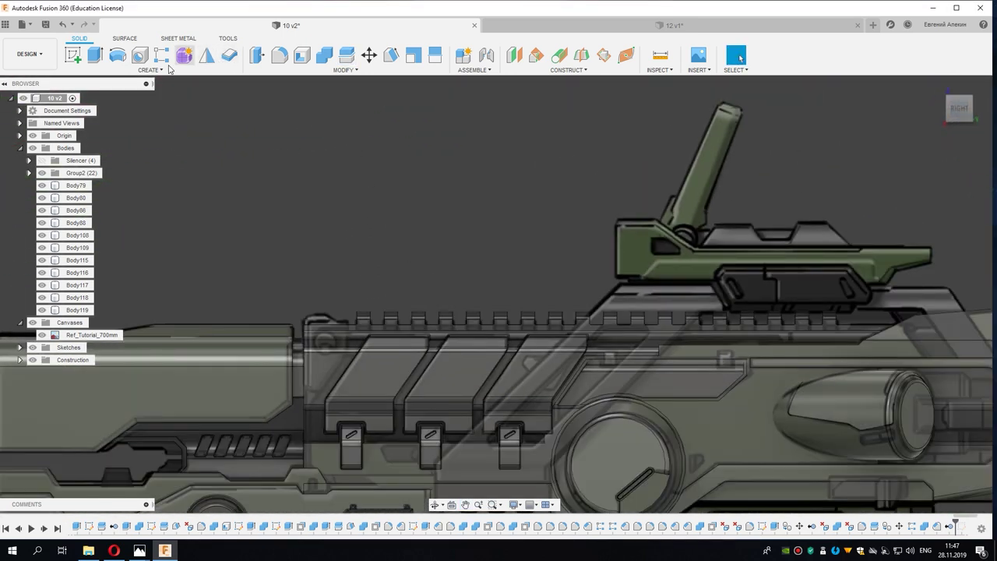
Step: Mirror the rail body Body108 across its end face to create a new rail copy
{"action": "left_click", "coordinate": [205, 61]}
{"action": "scroll", "coordinate": [379, 275], "scroll_direction": "up", "scroll_amount": 3}
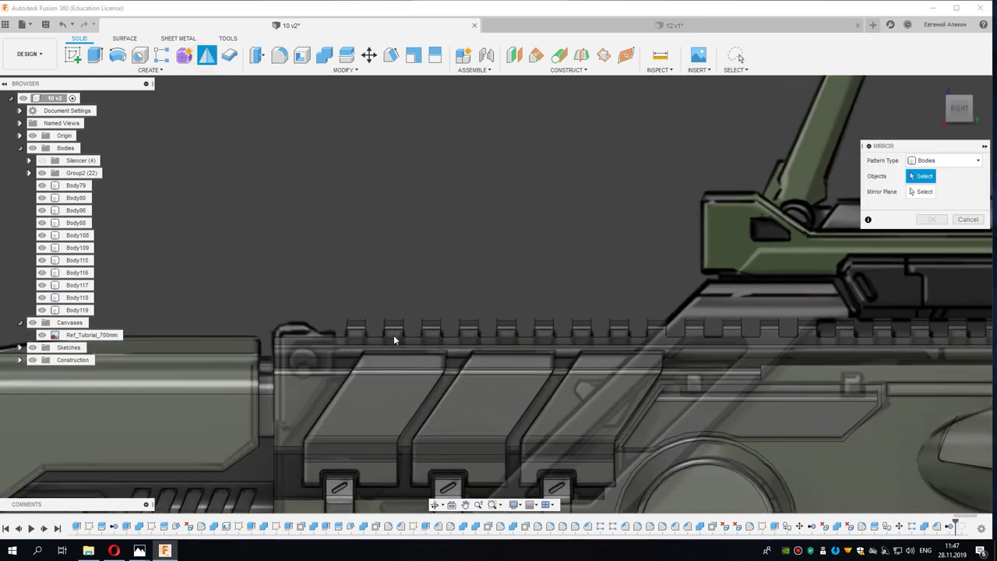
{"action": "left_click", "coordinate": [393, 335]}
{"action": "left_click", "coordinate": [926, 193]}
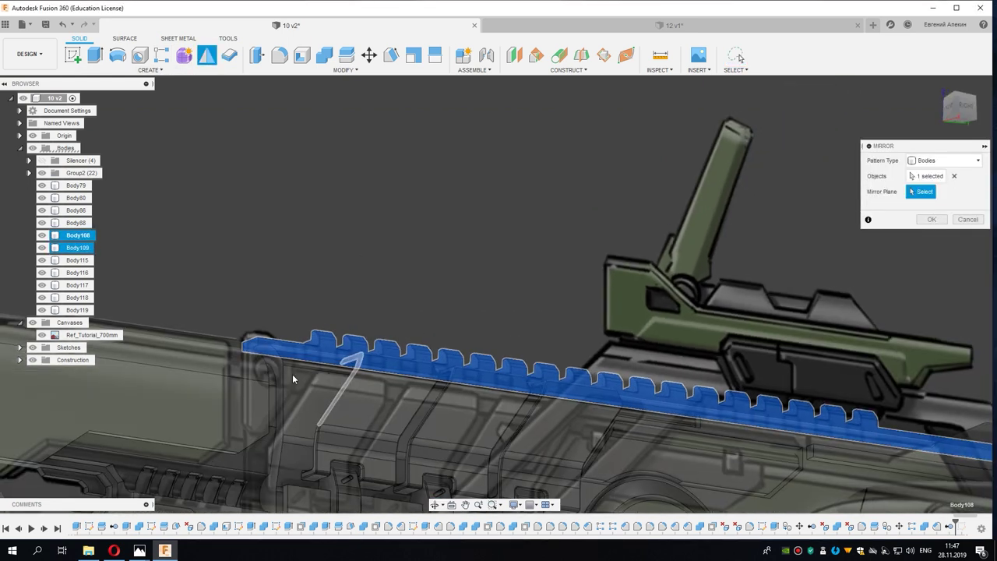
{"action": "middle_click_drag", "start_coordinate": [592, 296], "coordinate": [262, 339], "text": "shift"}
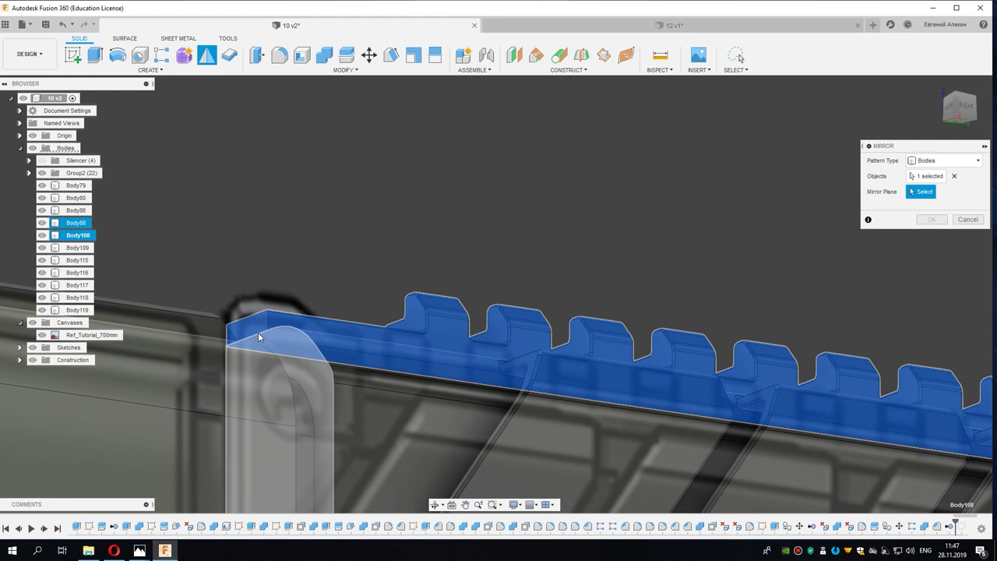
{"action": "left_click", "coordinate": [276, 346]}
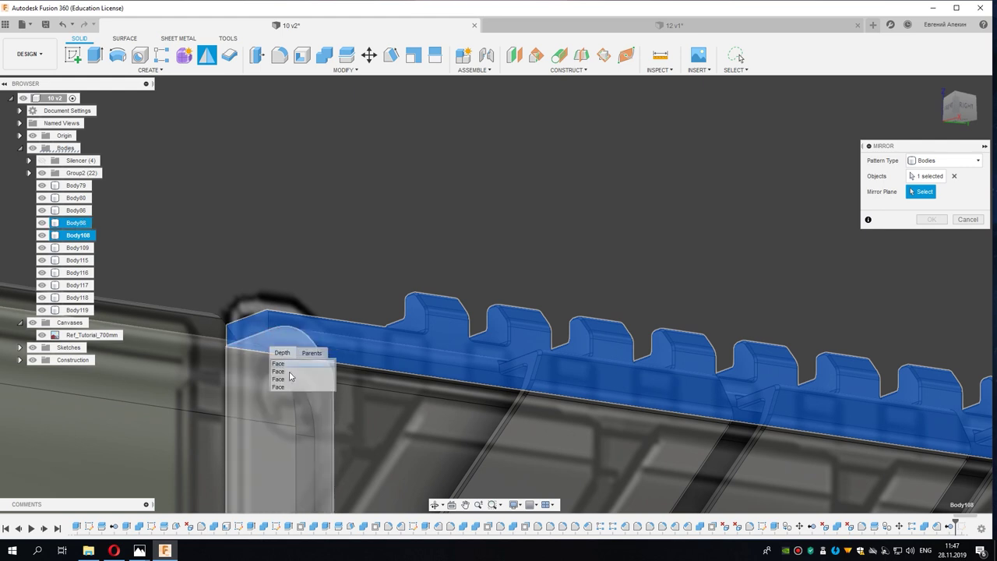
{"action": "left_click", "coordinate": [290, 376]}
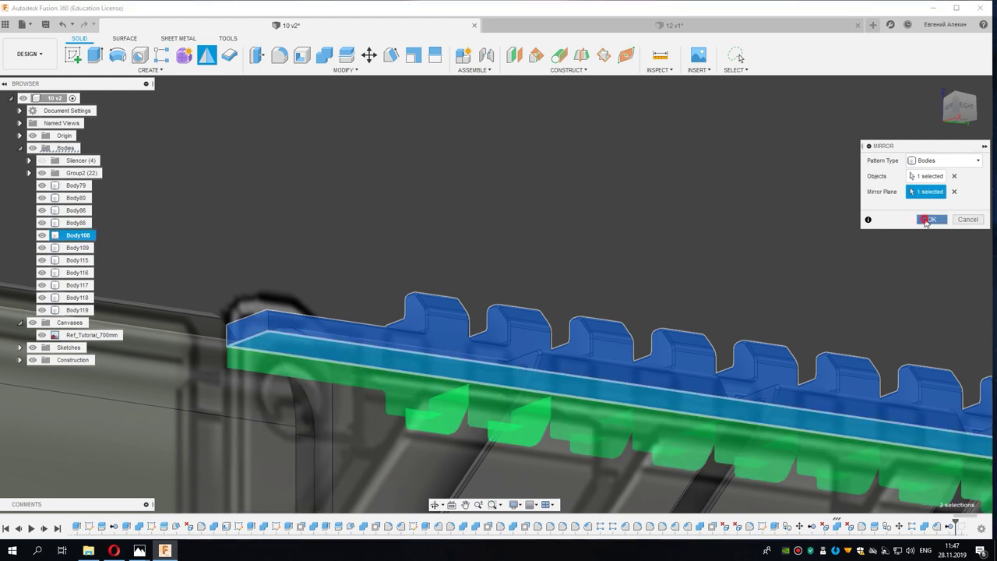
{"action": "left_click", "coordinate": [926, 220]}
{"action": "middle_click_drag", "start_coordinate": [328, 270], "coordinate": [82, 323]}
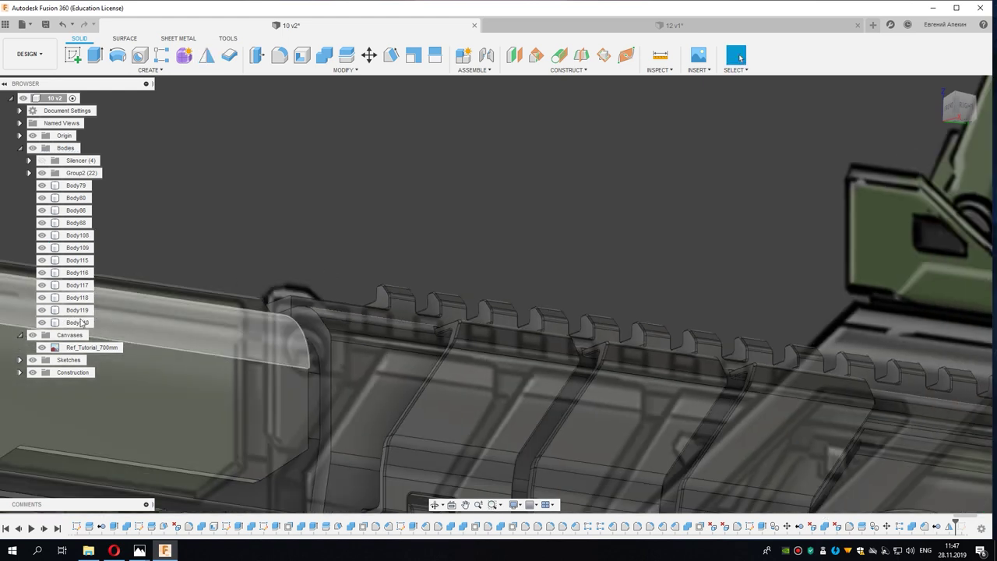
Step: Select Body140 and start Move, dragging it roughly into place below the original rail
{"action": "left_click", "coordinate": [967, 111]}
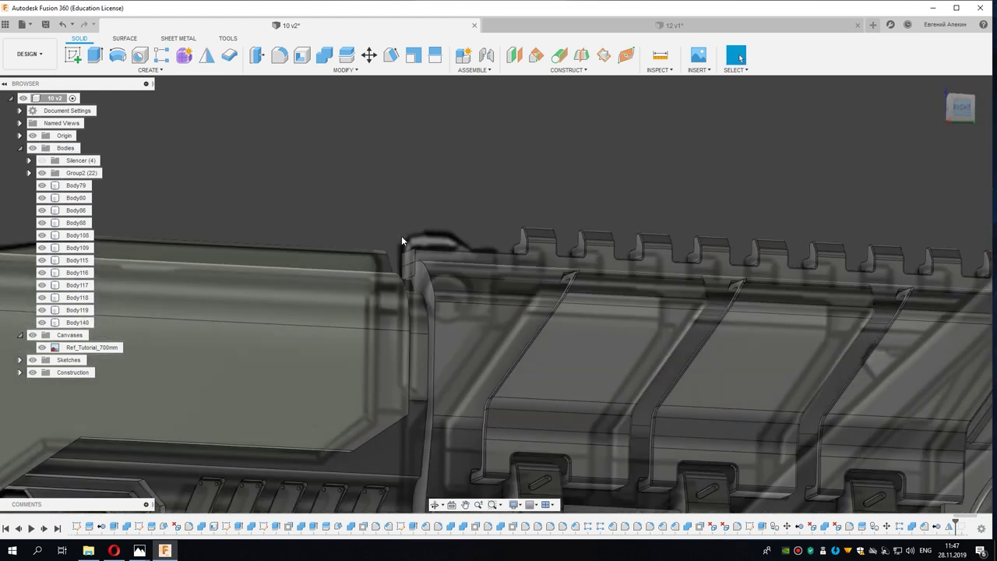
{"action": "left_click", "coordinate": [77, 322]}
{"action": "scroll", "coordinate": [539, 147], "scroll_direction": "down", "scroll_amount": 3}
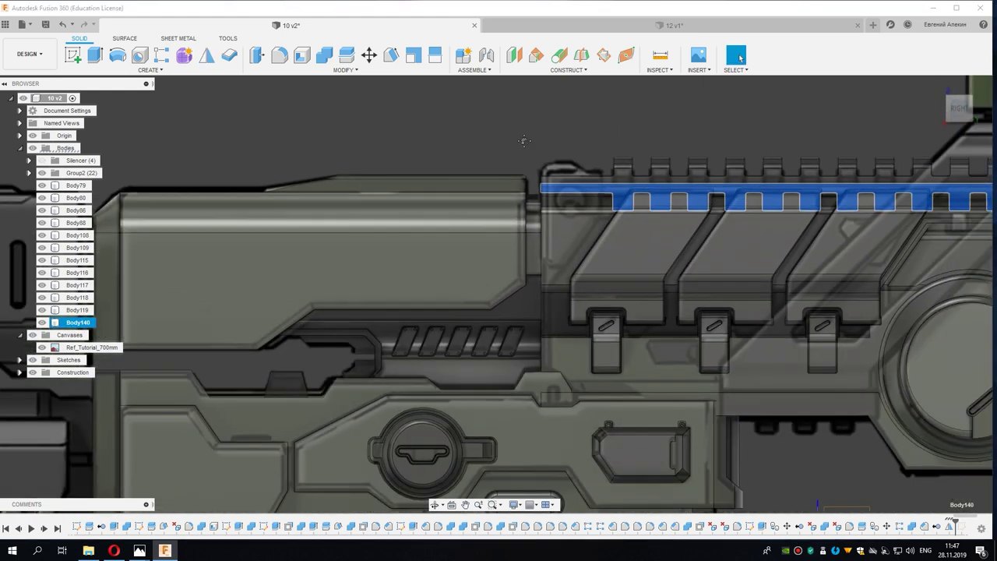
{"action": "scroll", "coordinate": [468, 149], "scroll_direction": "down", "scroll_amount": 2}
{"action": "key", "text": "m"}
{"action": "scroll", "coordinate": [507, 162], "scroll_direction": "down", "scroll_amount": 2}
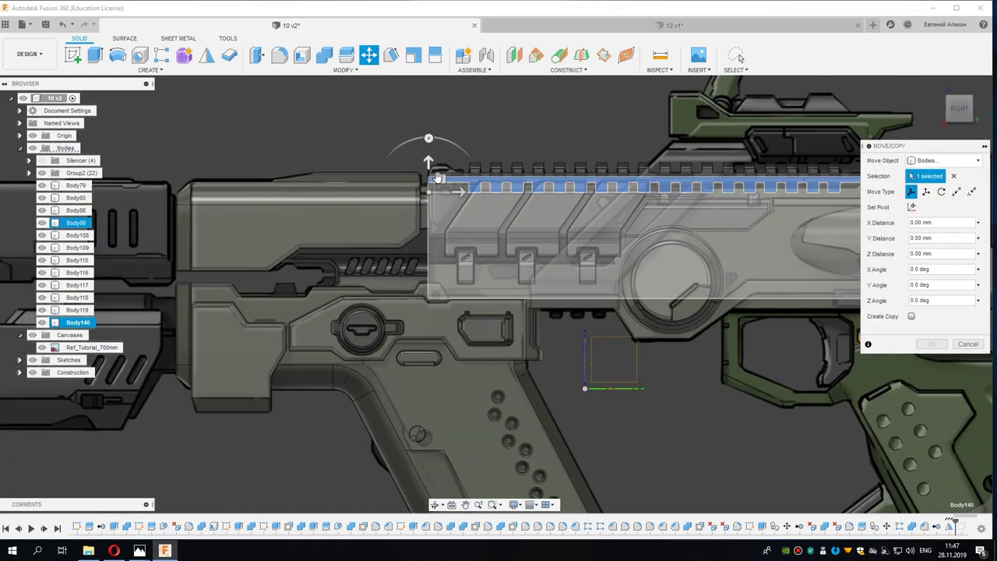
{"action": "mouse_move", "coordinate": [433, 184]}
{"action": "left_mouse_down"}
{"action": "mouse_move", "coordinate": [514, 322]}
{"action": "mouse_move", "coordinate": [497, 310]}
{"action": "left_mouse_up"}
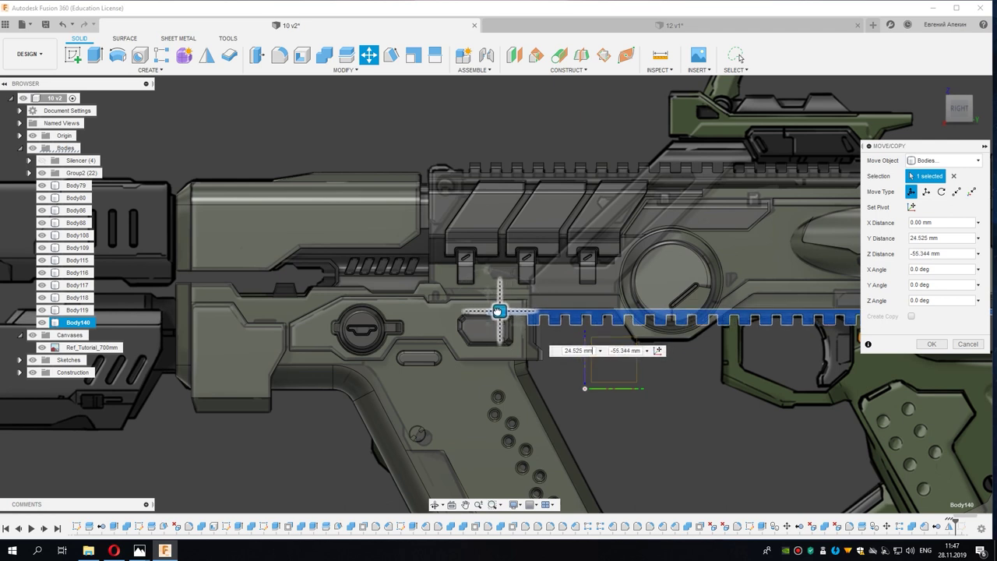
{"action": "scroll", "coordinate": [550, 315], "scroll_direction": "up", "scroll_amount": 5}
{"action": "scroll", "coordinate": [550, 315], "scroll_direction": "up", "scroll_amount": 3}
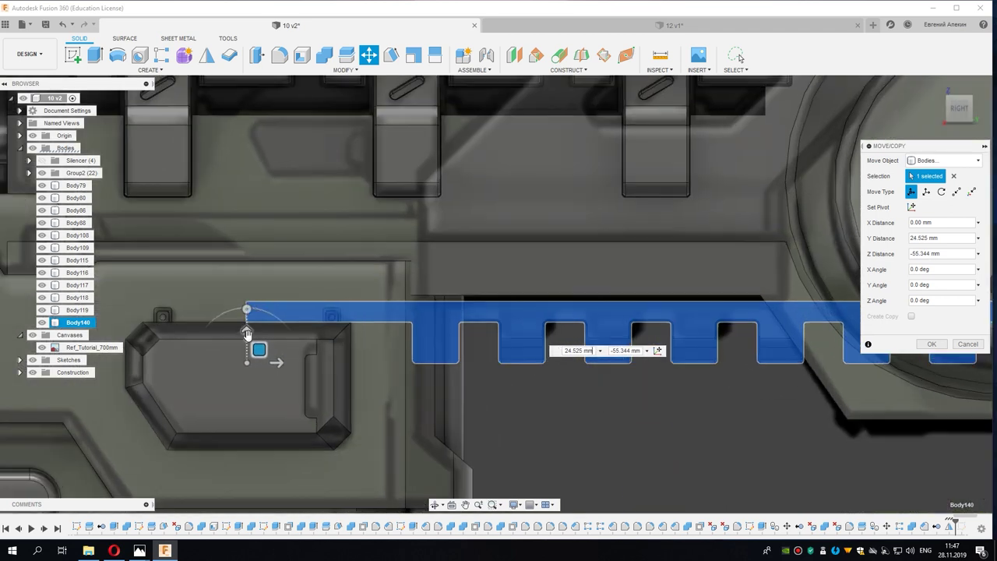
{"action": "left_click_drag", "start_coordinate": [258, 345], "coordinate": [260, 365]}
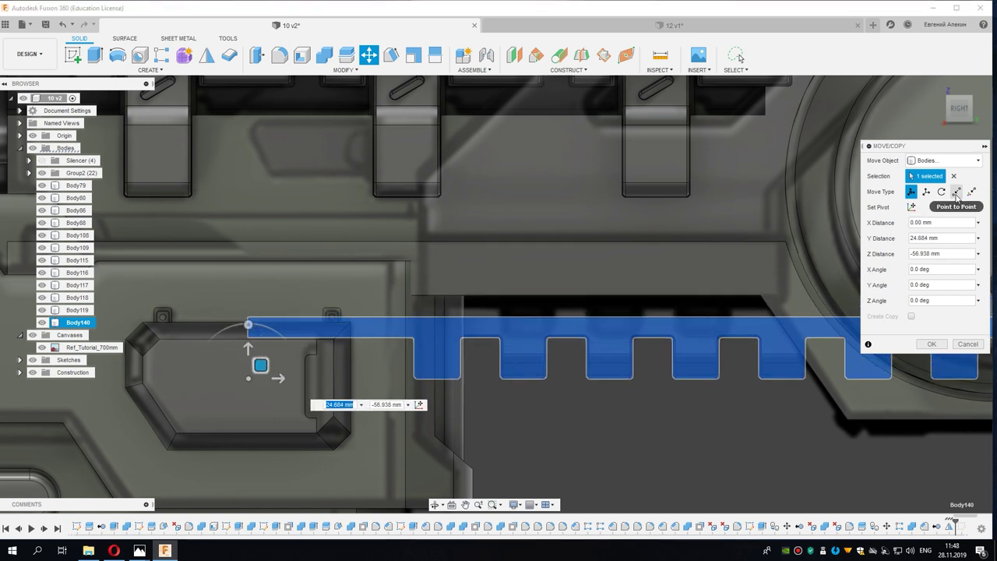
Step: Switch to Point to Point and pick the rail's end corner vertex as the start point
{"action": "left_click", "coordinate": [955, 193]}
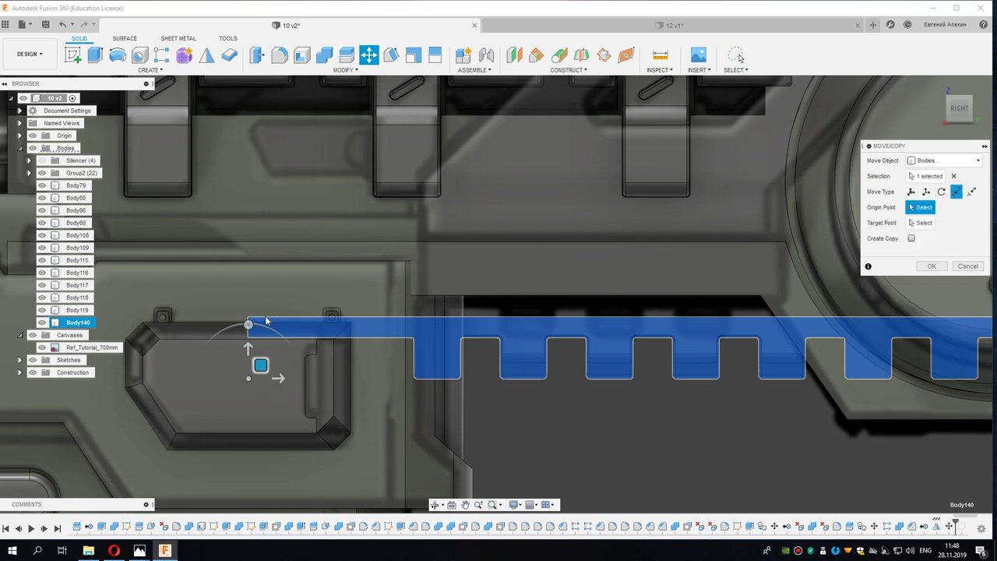
{"action": "mouse_move", "coordinate": [456, 334]}
{"action": "middle_mouse_down", "text": "shift"}
{"action": "mouse_move", "coordinate": [586, 323]}
{"action": "mouse_move", "coordinate": [571, 297]}
{"action": "mouse_move", "coordinate": [573, 338]}
{"action": "middle_mouse_up", "text": "shift"}
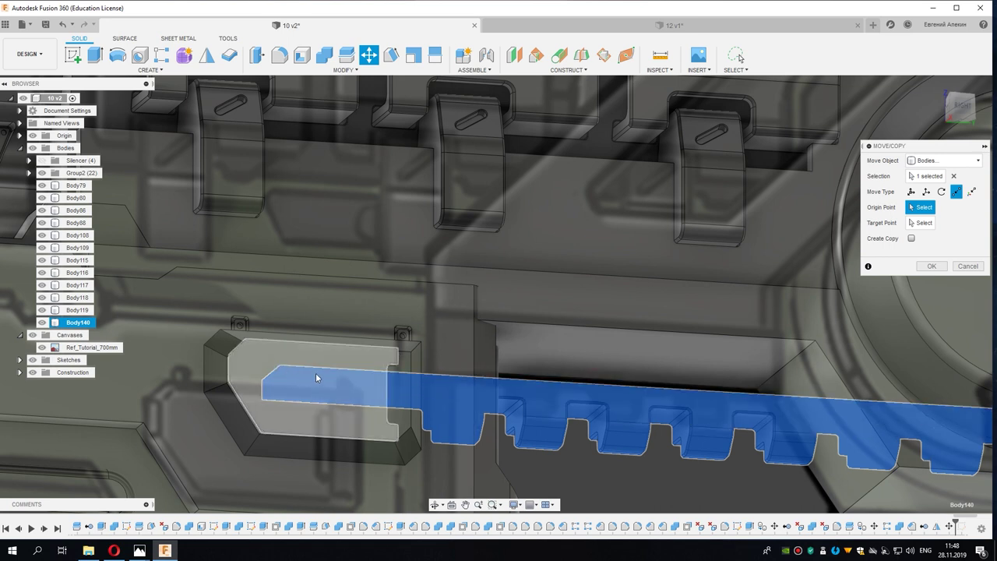
{"action": "middle_click_drag", "start_coordinate": [315, 372], "coordinate": [423, 355], "text": "shift"}
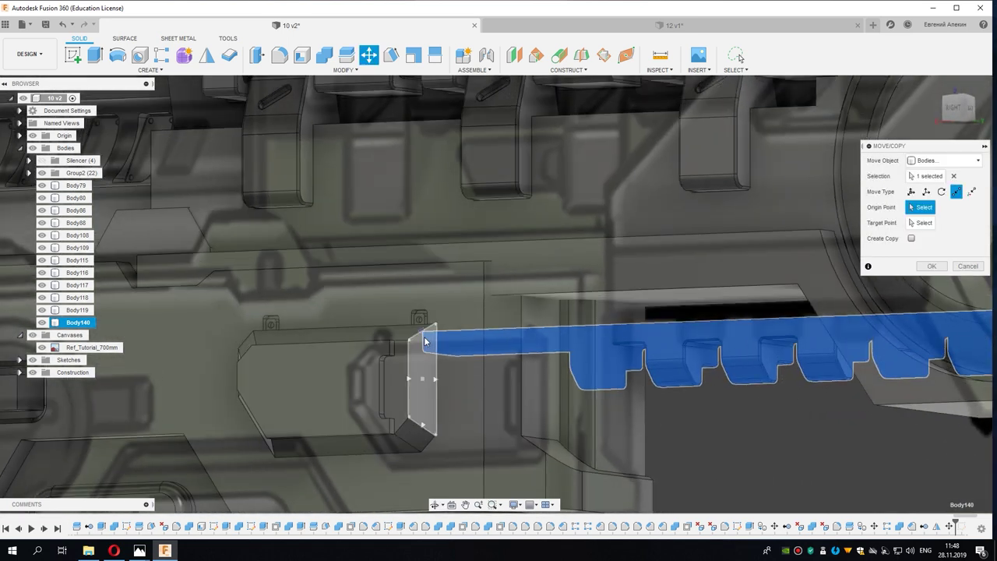
{"action": "left_click", "coordinate": [423, 341]}
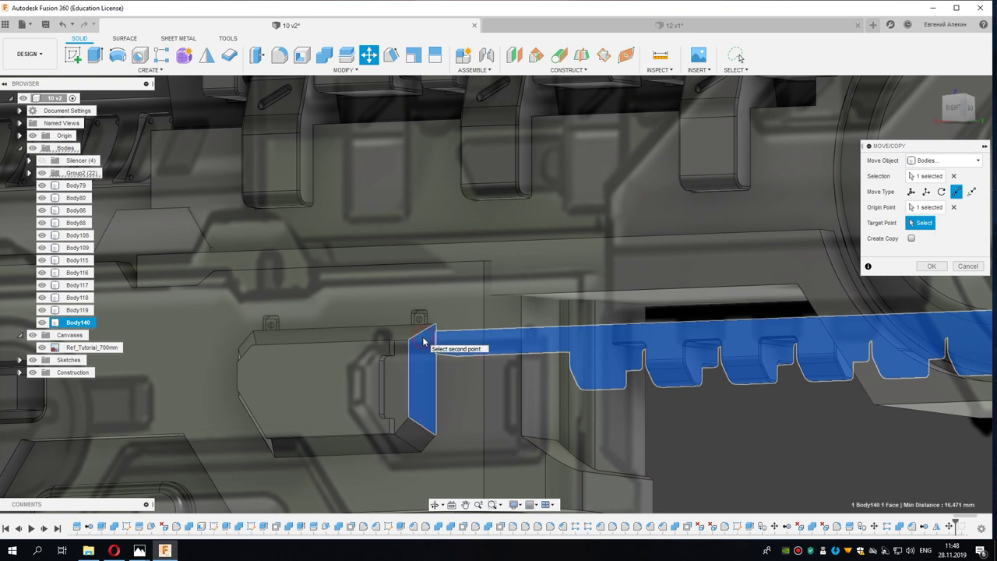
{"action": "left_click", "coordinate": [952, 207]}
{"action": "scroll", "coordinate": [552, 335], "scroll_direction": "up", "scroll_amount": 2}
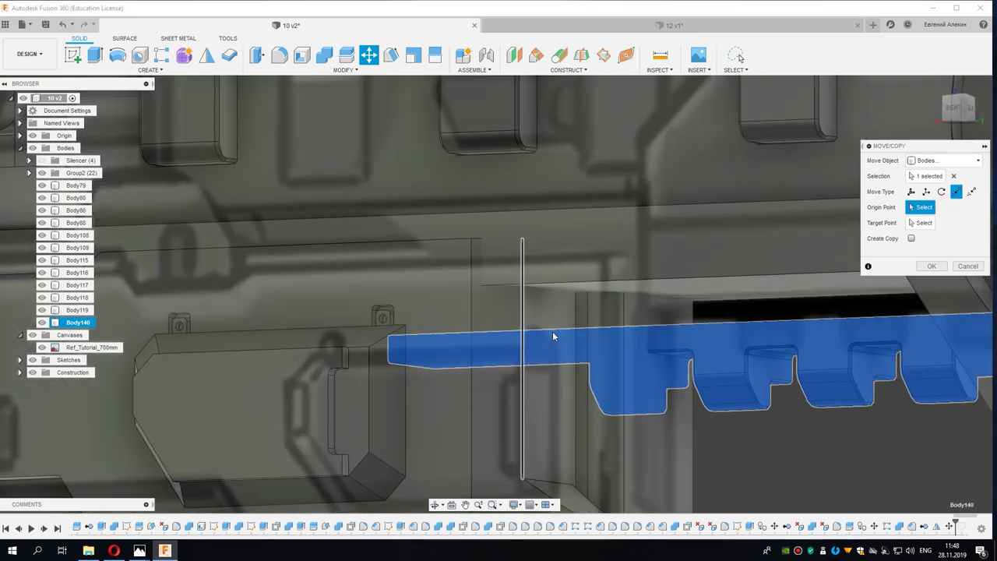
{"action": "scroll", "coordinate": [390, 335], "scroll_direction": "up", "scroll_amount": 2}
{"action": "scroll", "coordinate": [383, 334], "scroll_direction": "up", "scroll_amount": 2}
{"action": "scroll", "coordinate": [382, 331], "scroll_direction": "up", "scroll_amount": 2}
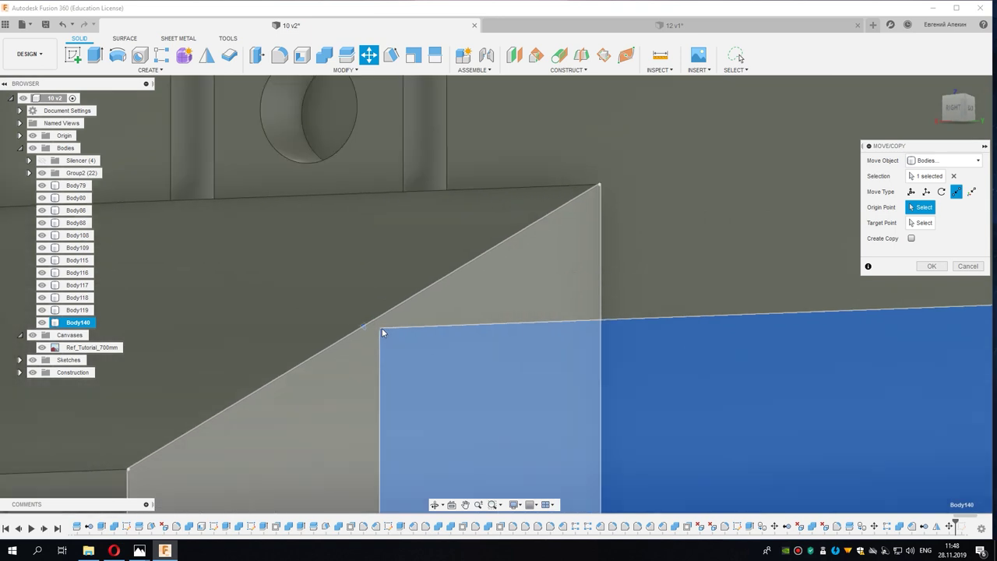
{"action": "left_click", "coordinate": [382, 330]}
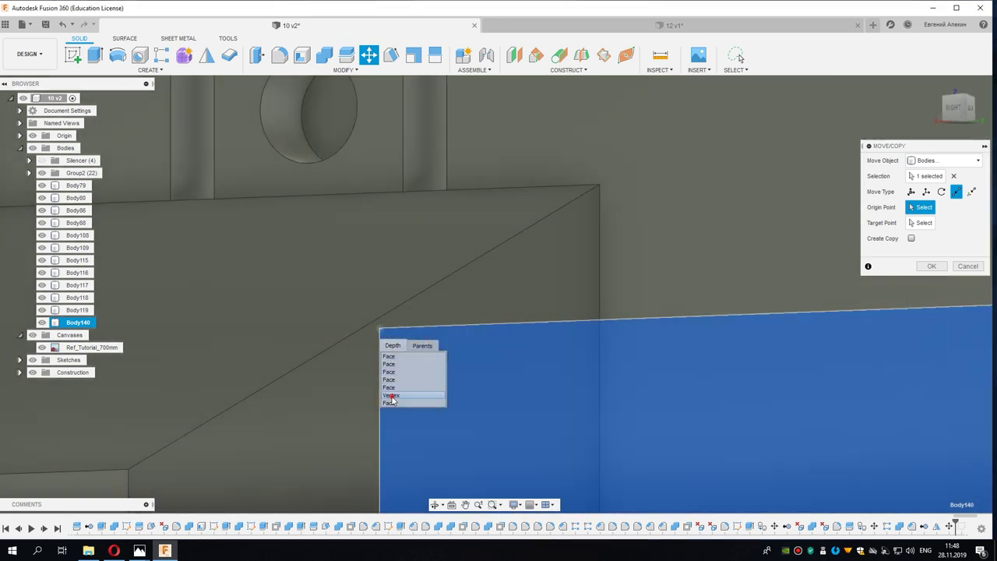
{"action": "left_click", "coordinate": [391, 397]}
{"action": "scroll", "coordinate": [399, 363], "scroll_direction": "down", "scroll_amount": 2}
{"action": "scroll", "coordinate": [520, 319], "scroll_direction": "down", "scroll_amount": 2}
{"action": "scroll", "coordinate": [632, 293], "scroll_direction": "down", "scroll_amount": 2}
{"action": "scroll", "coordinate": [643, 263], "scroll_direction": "down", "scroll_amount": 2}
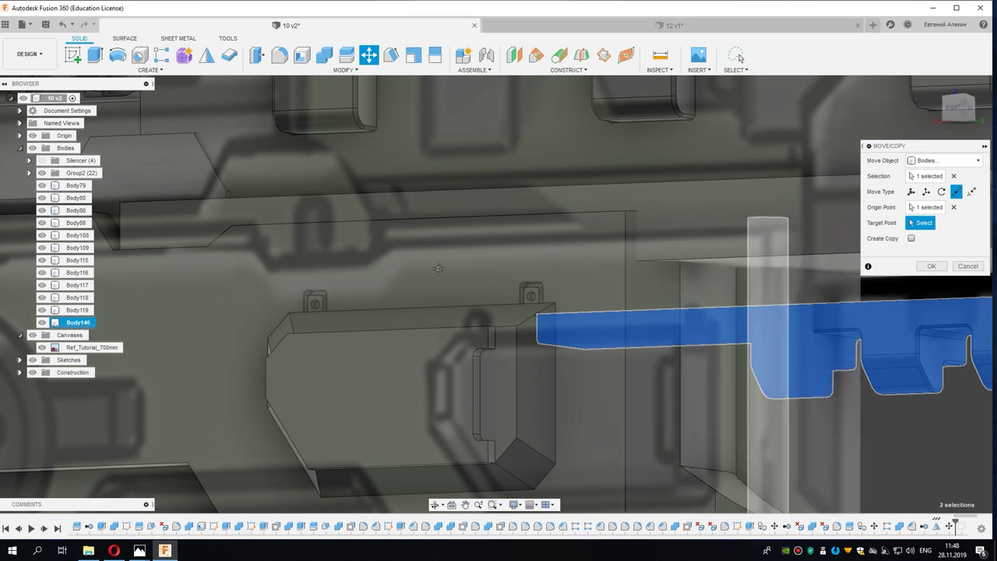
Step: Snap the rail's corner onto the slot's corner vertex
{"action": "middle_click_drag", "start_coordinate": [439, 269], "coordinate": [462, 252], "text": "shift"}
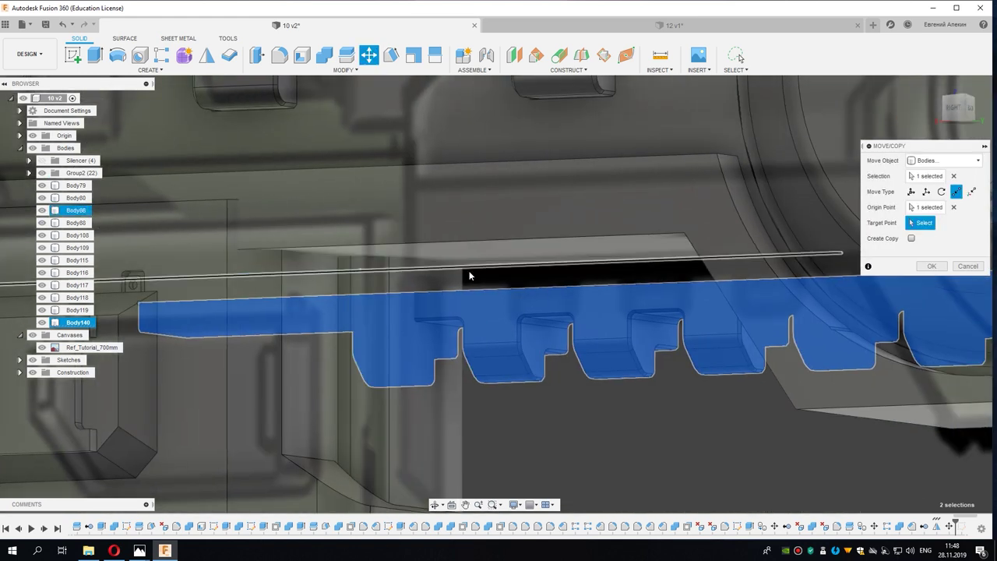
{"action": "mouse_move", "coordinate": [314, 263]}
{"action": "middle_mouse_down", "text": "shift"}
{"action": "mouse_move", "coordinate": [507, 252]}
{"action": "mouse_move", "coordinate": [656, 281]}
{"action": "middle_mouse_up", "text": "shift"}
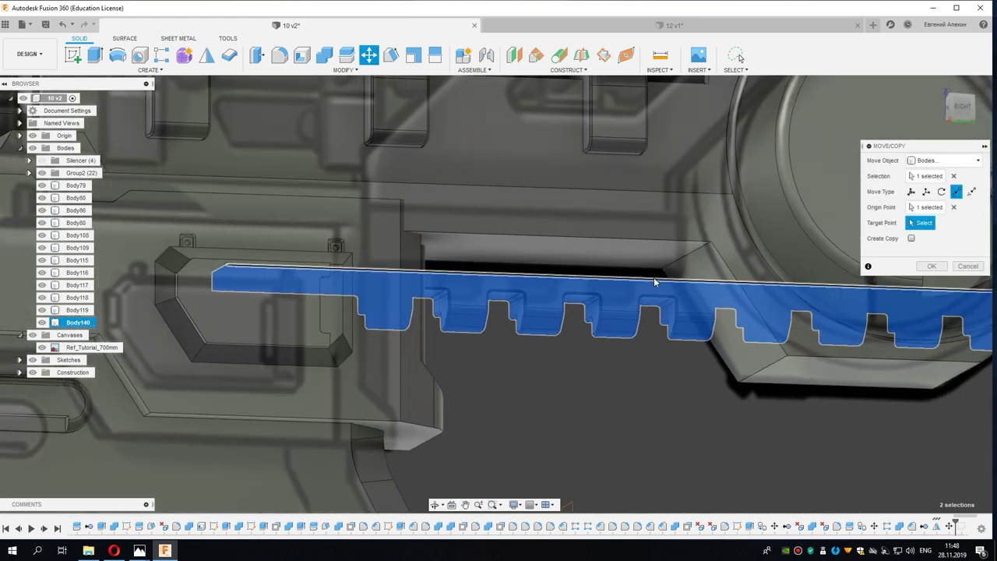
{"action": "scroll", "coordinate": [662, 274], "scroll_direction": "up", "scroll_amount": 2}
{"action": "left_click", "coordinate": [664, 269]}
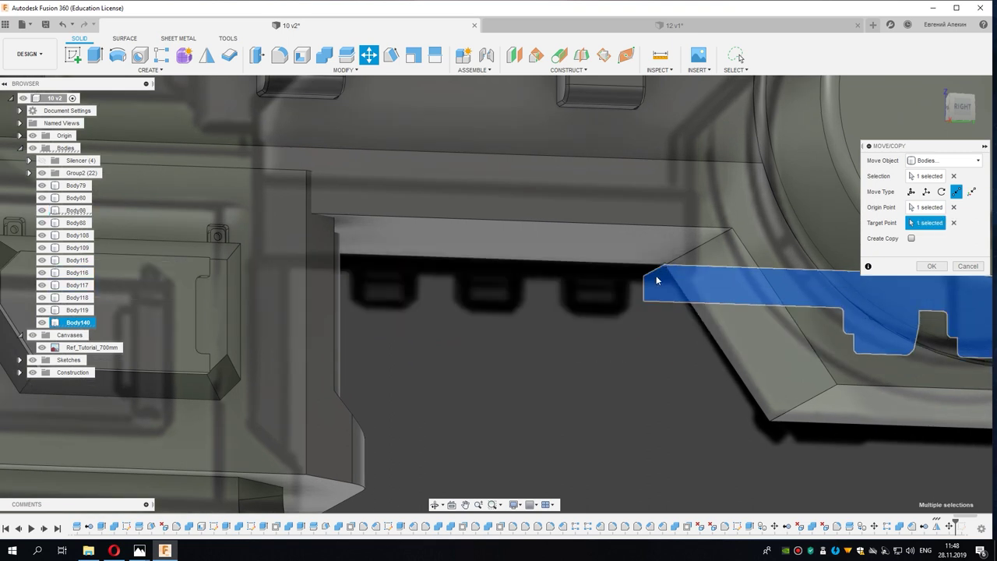
{"action": "scroll", "coordinate": [701, 233], "scroll_direction": "down", "scroll_amount": 2}
{"action": "left_click", "coordinate": [963, 106]}
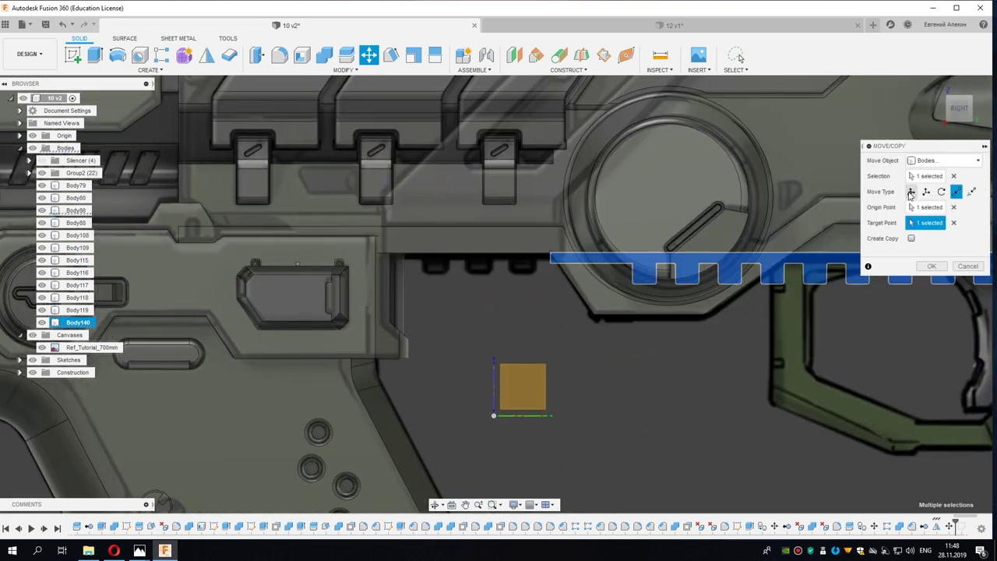
Step: Switch to Free Move, shift the rail -43 mm along Y, and confirm
{"action": "left_click", "coordinate": [910, 192]}
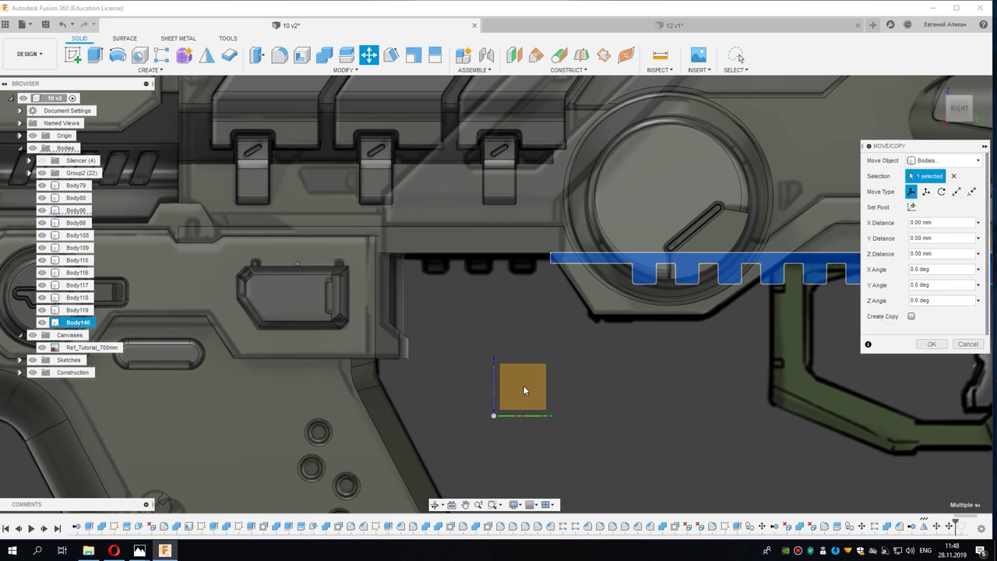
{"action": "left_click_drag", "start_coordinate": [582, 282], "coordinate": [376, 299]}
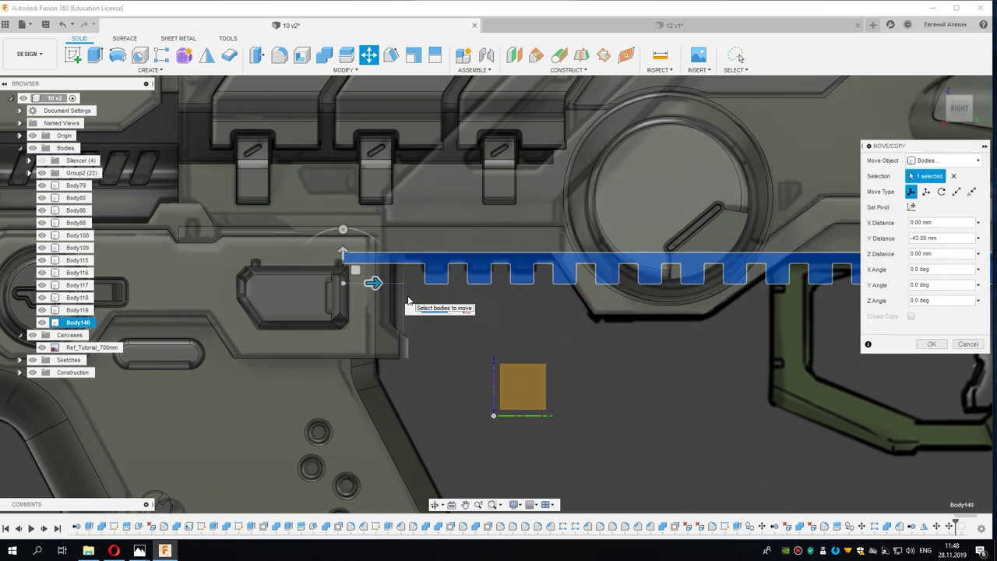
{"action": "scroll", "coordinate": [511, 302], "scroll_direction": "up", "scroll_amount": 1}
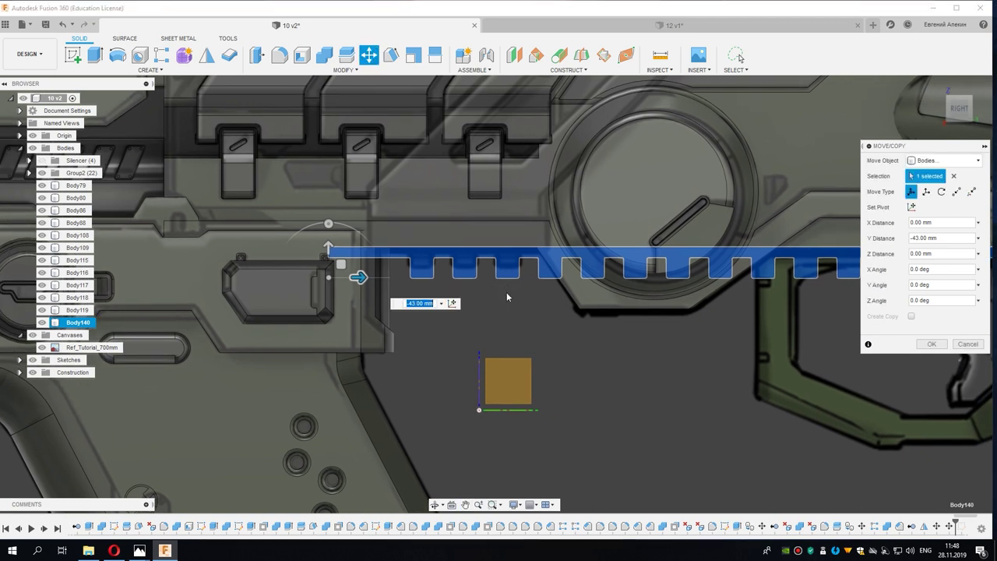
{"action": "scroll", "coordinate": [505, 295], "scroll_direction": "up", "scroll_amount": 1}
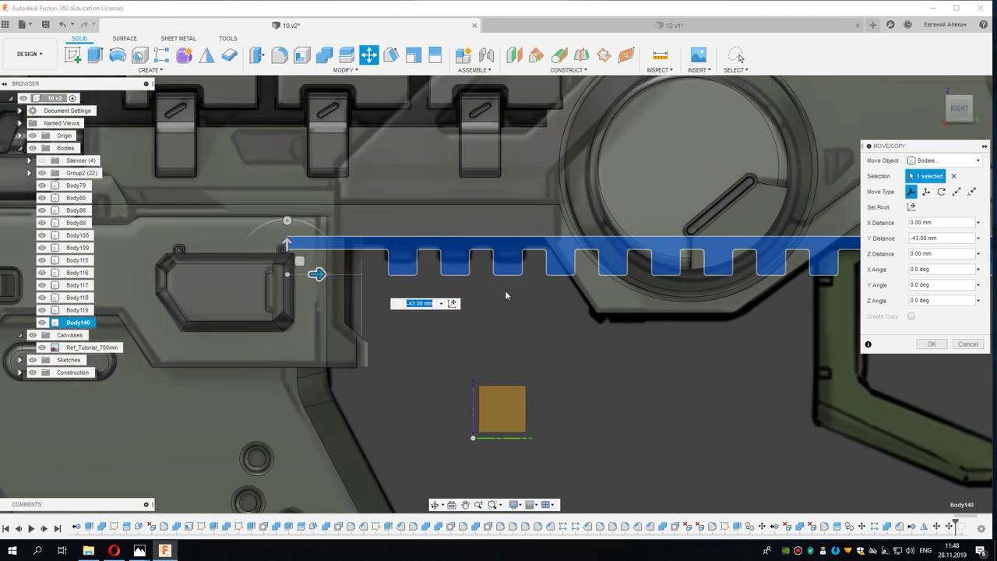
{"action": "left_click", "coordinate": [933, 344]}
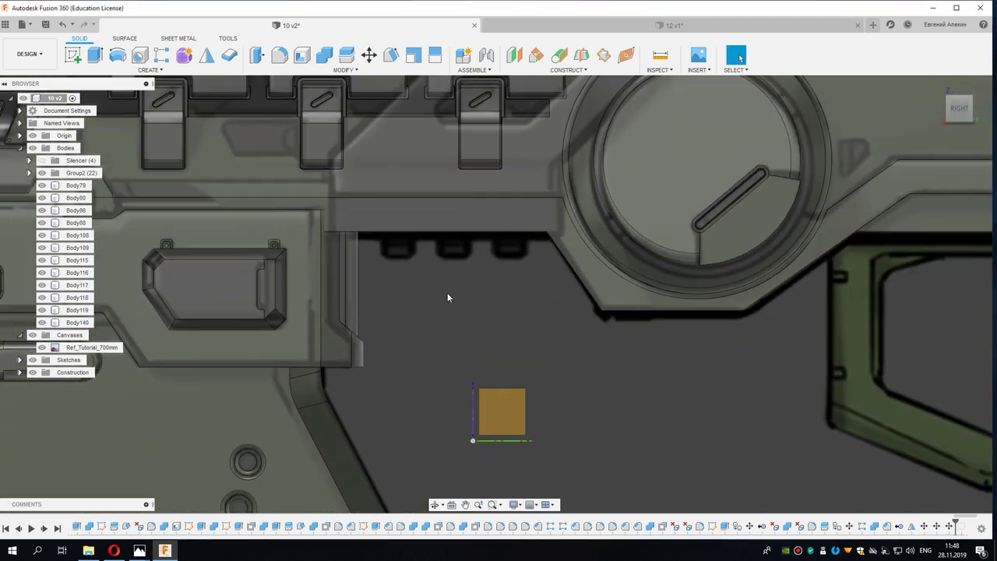
Step: Show Body140 and hide the reference image Ref_Tutorial_700mm
{"action": "left_click", "coordinate": [42, 322]}
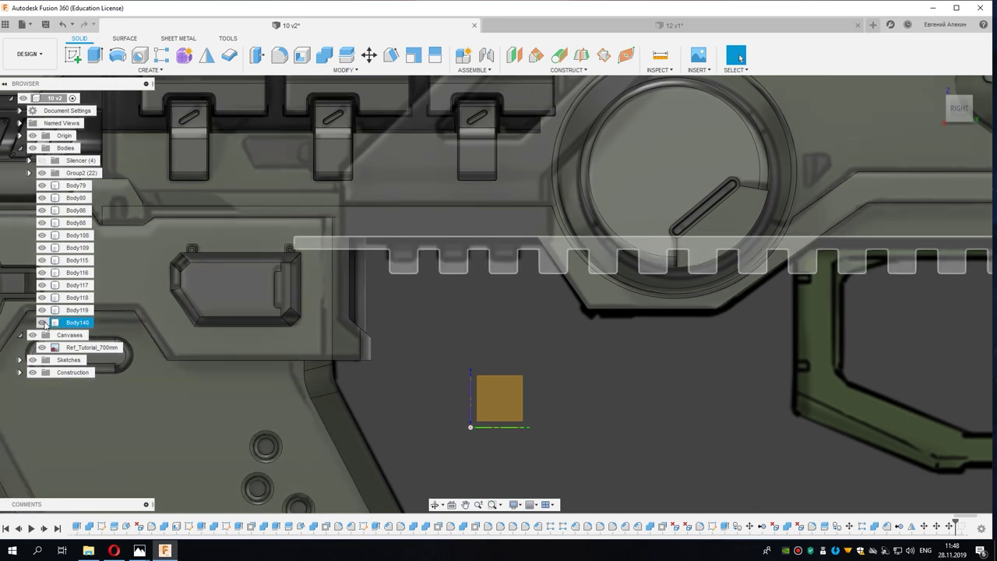
{"action": "scroll", "coordinate": [468, 301], "scroll_direction": "down", "scroll_amount": 3}
{"action": "middle_click_drag", "start_coordinate": [468, 300], "coordinate": [545, 311], "text": "shift"}
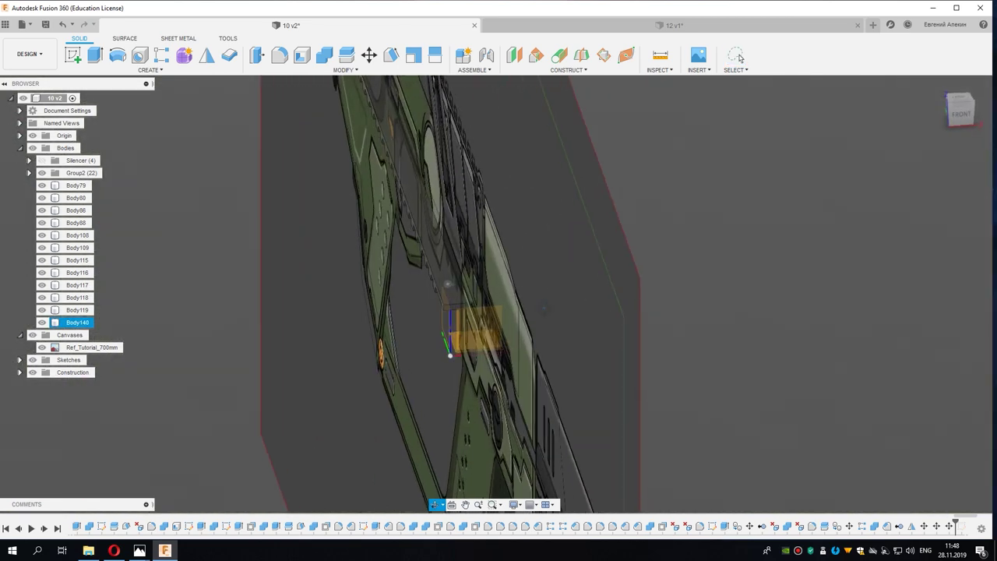
{"action": "middle_click_drag", "start_coordinate": [739, 58], "coordinate": [739, 57], "text": "shift"}
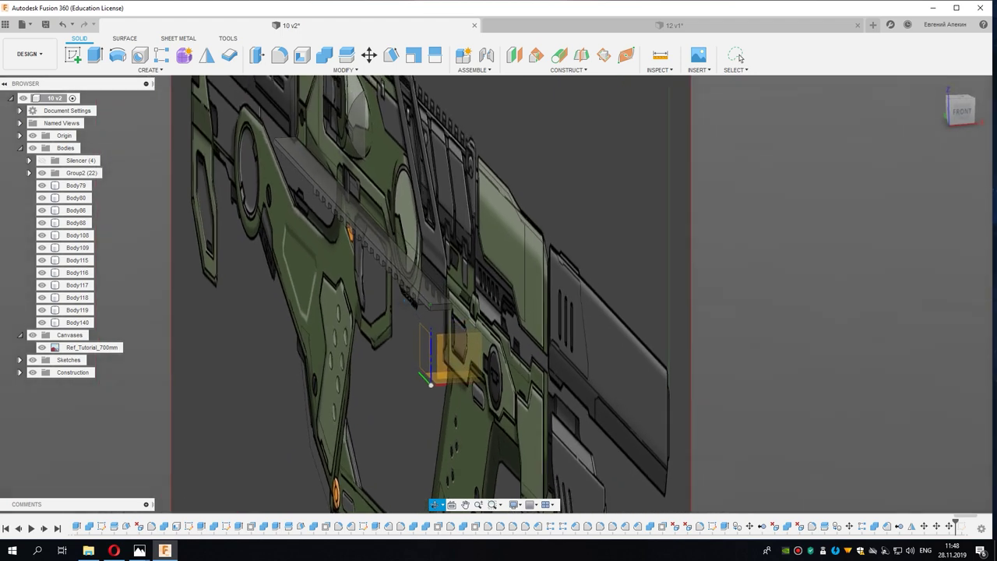
{"action": "scroll", "coordinate": [407, 306], "scroll_direction": "up", "scroll_amount": 3}
{"action": "left_click", "coordinate": [42, 348]}
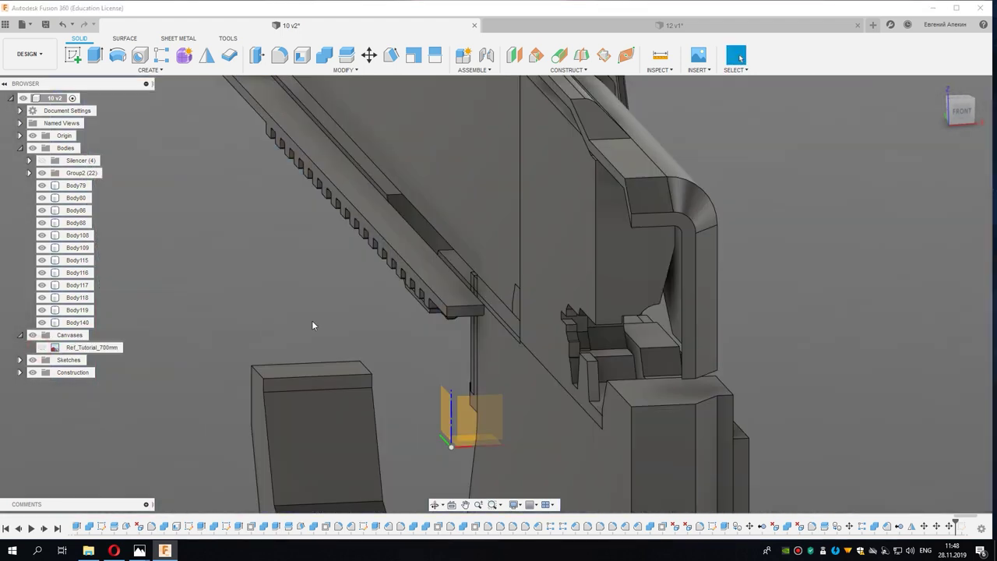
{"action": "middle_click_drag", "start_coordinate": [312, 320], "coordinate": [364, 323], "text": "shift"}
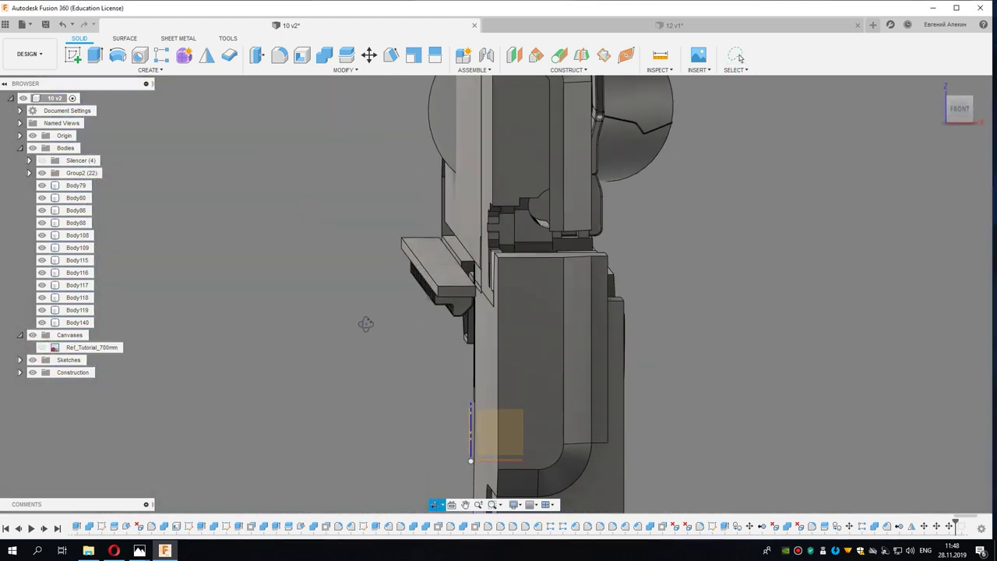
{"action": "middle_click_drag", "start_coordinate": [364, 323], "coordinate": [439, 317], "text": "shift"}
Step: Measure the rail's end edge, reading 7.029 mm
{"action": "key", "text": "i"}
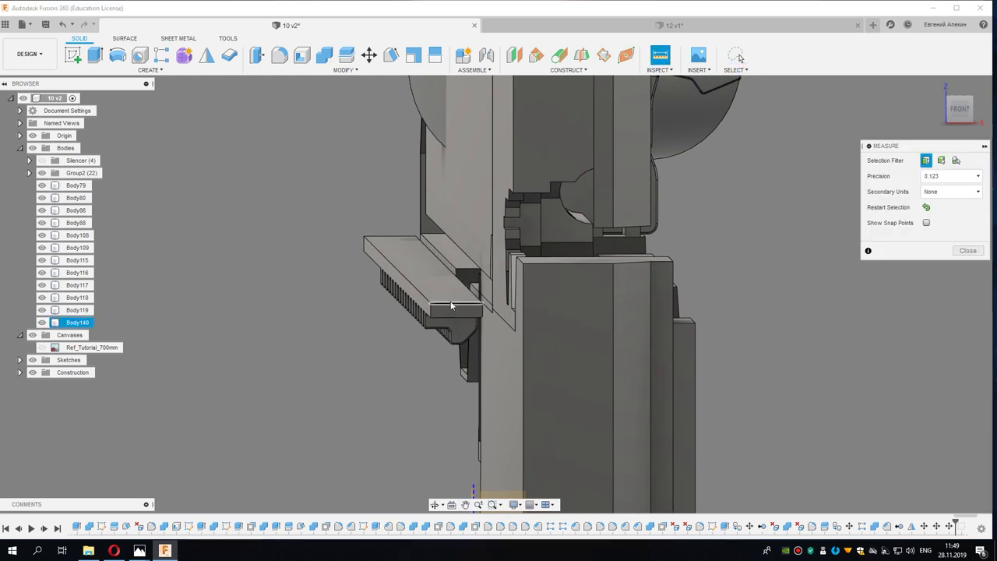
{"action": "left_click", "coordinate": [451, 303]}
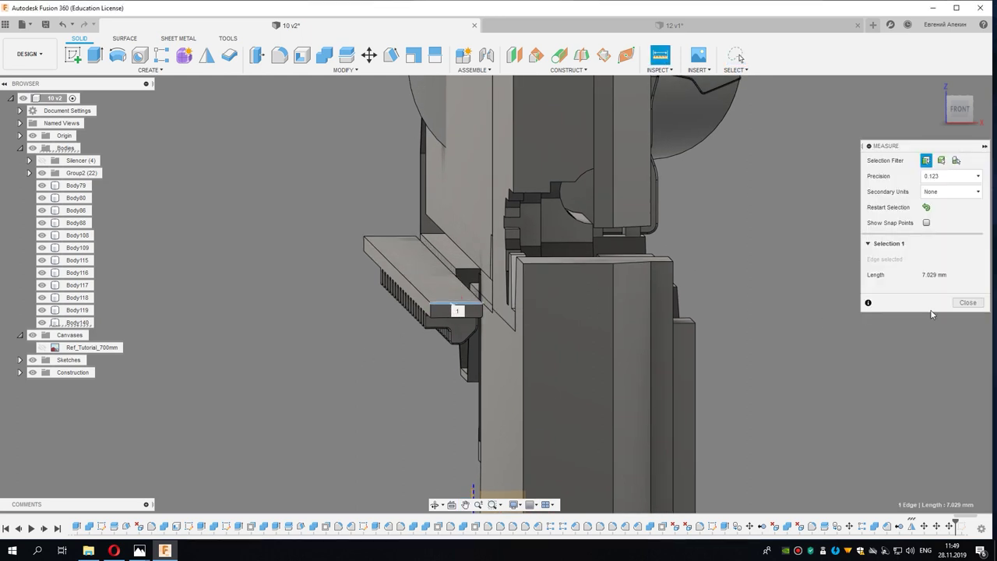
{"action": "left_click", "coordinate": [966, 302]}
{"action": "middle_click_drag", "start_coordinate": [349, 374], "coordinate": [358, 363]}
Step: Move Body140 7.029 mm along X and confirm
{"action": "key", "text": "m"}
{"action": "left_click", "coordinate": [431, 298]}
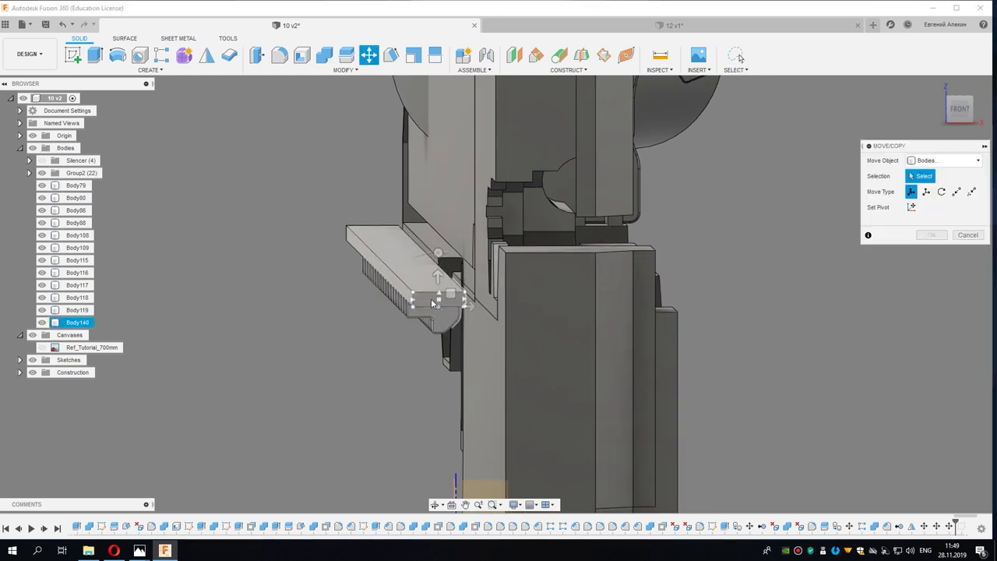
{"action": "left_click", "coordinate": [415, 304]}
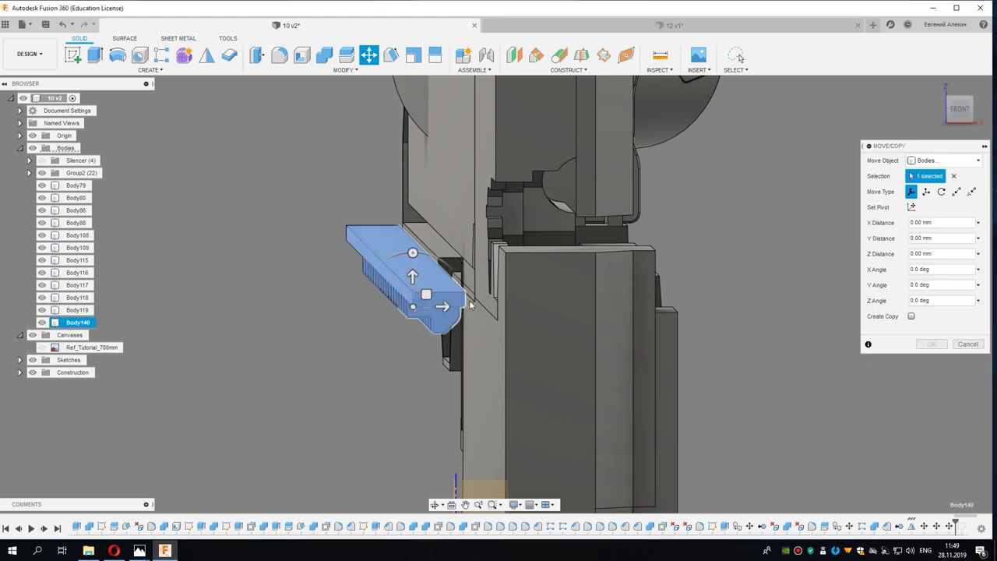
{"action": "left_click_drag", "start_coordinate": [442, 306], "coordinate": [452, 306]}
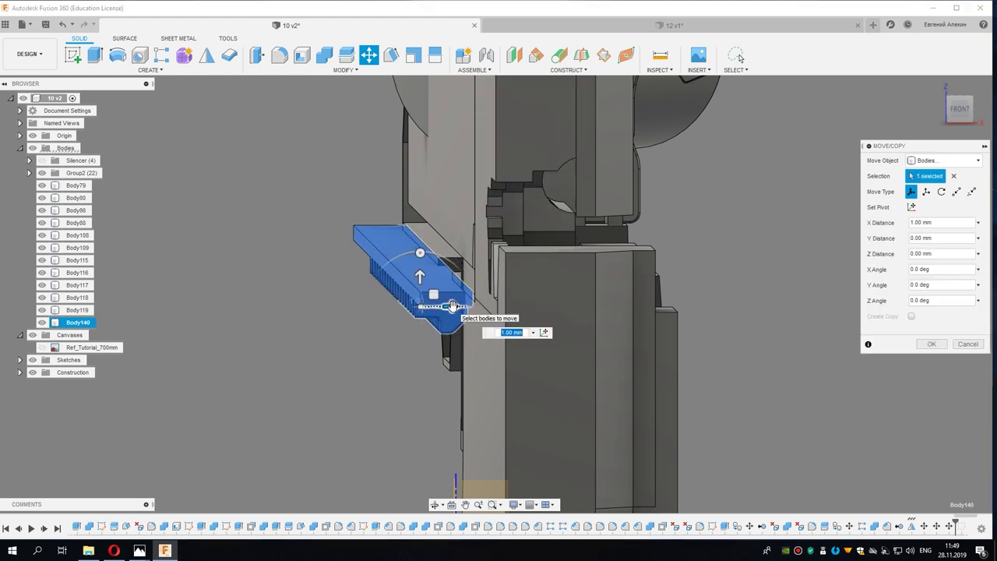
{"action": "left_click_drag", "start_coordinate": [453, 306], "coordinate": [498, 306]}
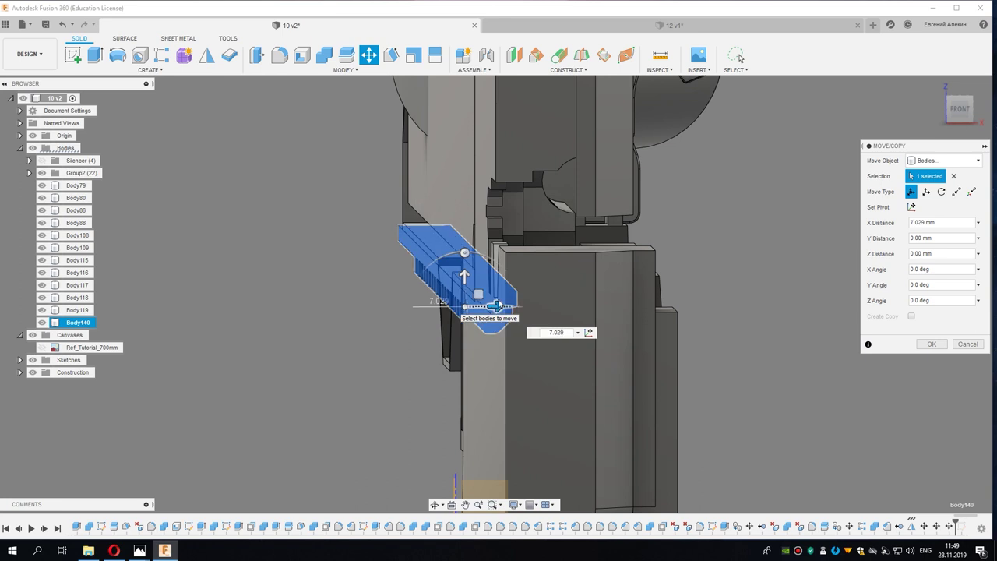
{"action": "left_click", "coordinate": [931, 344]}
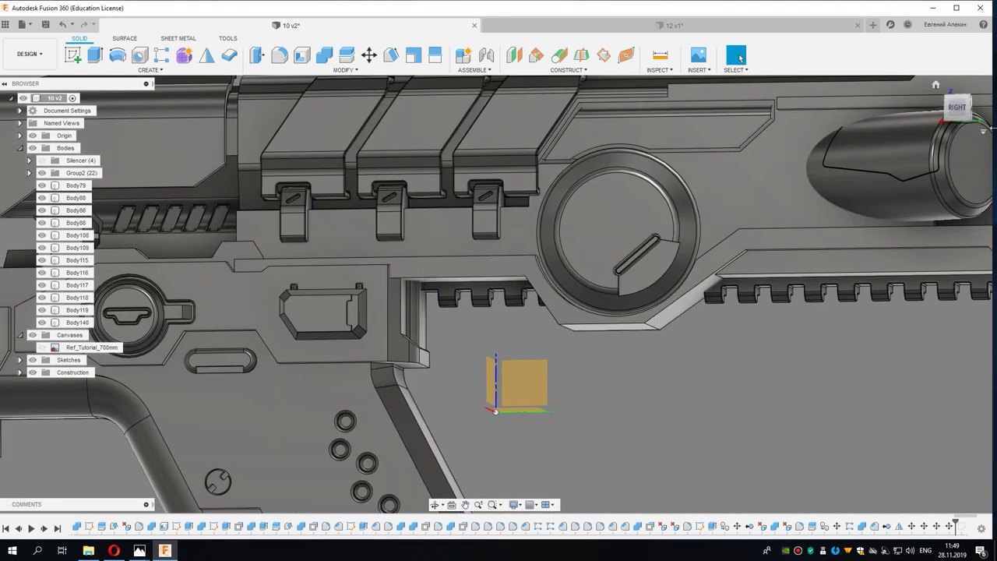
Step: Sketch a vertical line across the rack on its toothed face
{"action": "scroll", "coordinate": [659, 333], "scroll_direction": "up", "scroll_amount": 1}
{"action": "scroll", "coordinate": [593, 357], "scroll_direction": "up", "scroll_amount": 2}
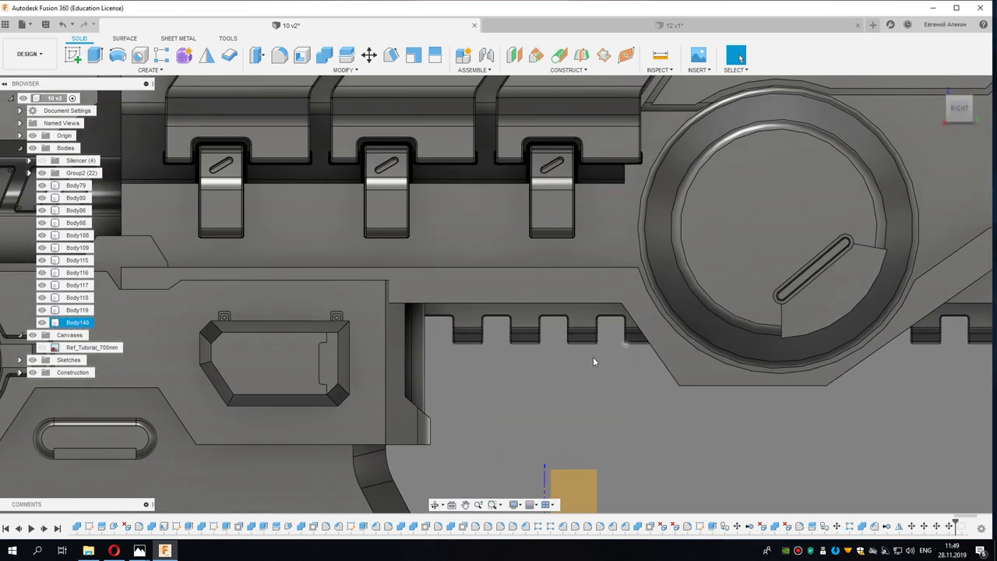
{"action": "scroll", "coordinate": [575, 368], "scroll_direction": "up", "scroll_amount": 3}
{"action": "scroll", "coordinate": [575, 368], "scroll_direction": "up", "scroll_amount": 1}
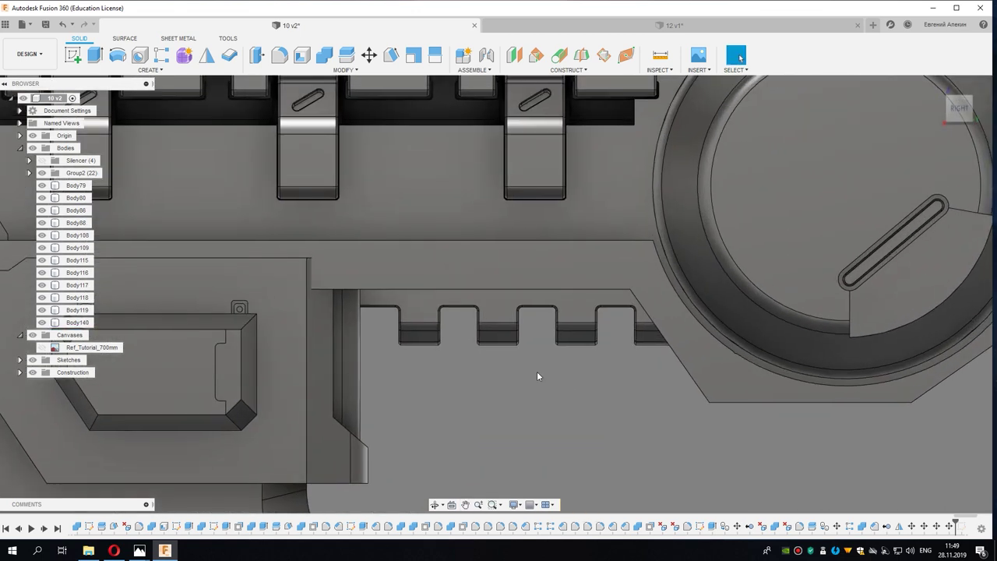
{"action": "left_click", "coordinate": [74, 57]}
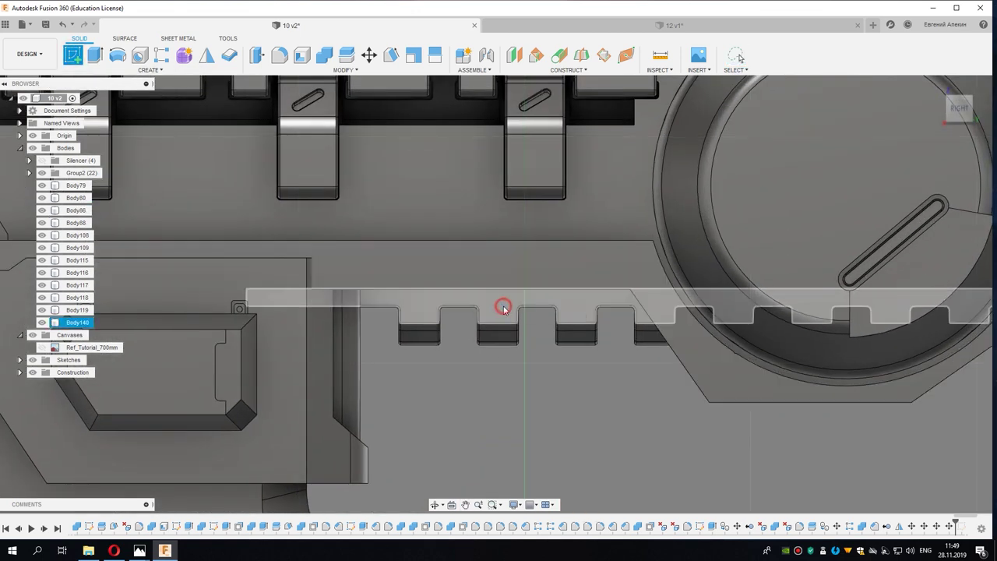
{"action": "left_click", "coordinate": [503, 305]}
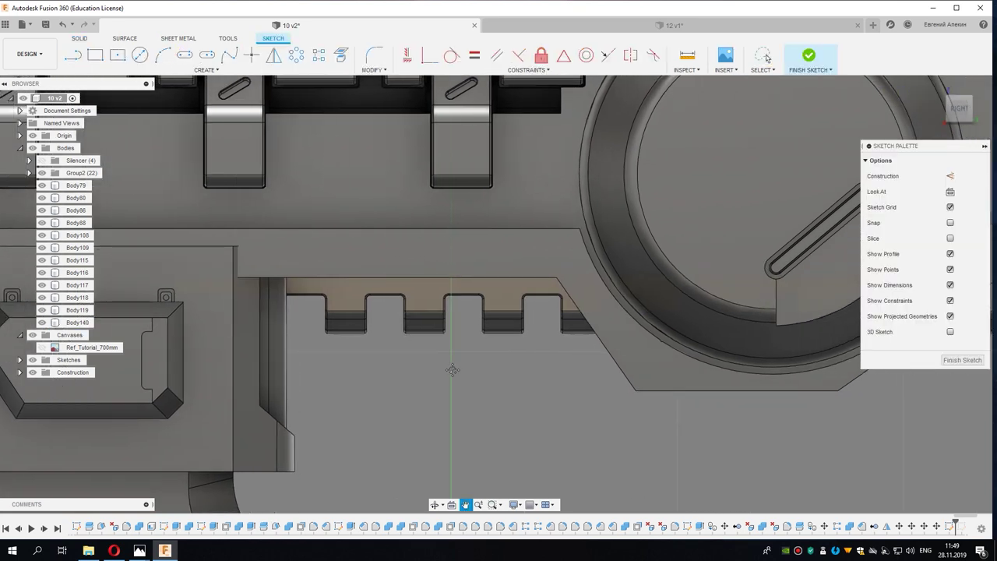
{"action": "middle_click_drag", "start_coordinate": [521, 368], "coordinate": [452, 369]}
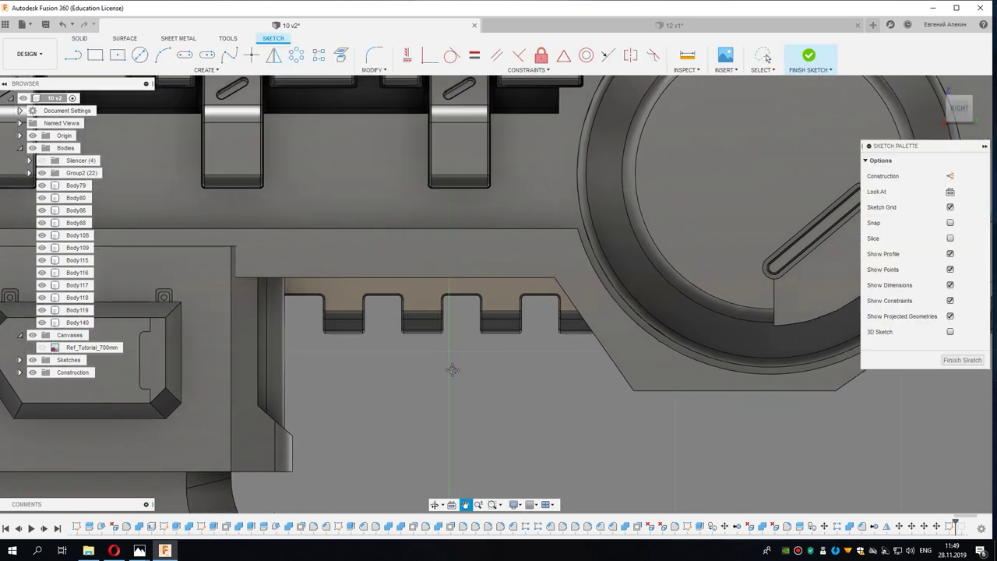
{"action": "middle_click_drag", "start_coordinate": [453, 368], "coordinate": [470, 369]}
{"action": "left_click", "coordinate": [439, 312]}
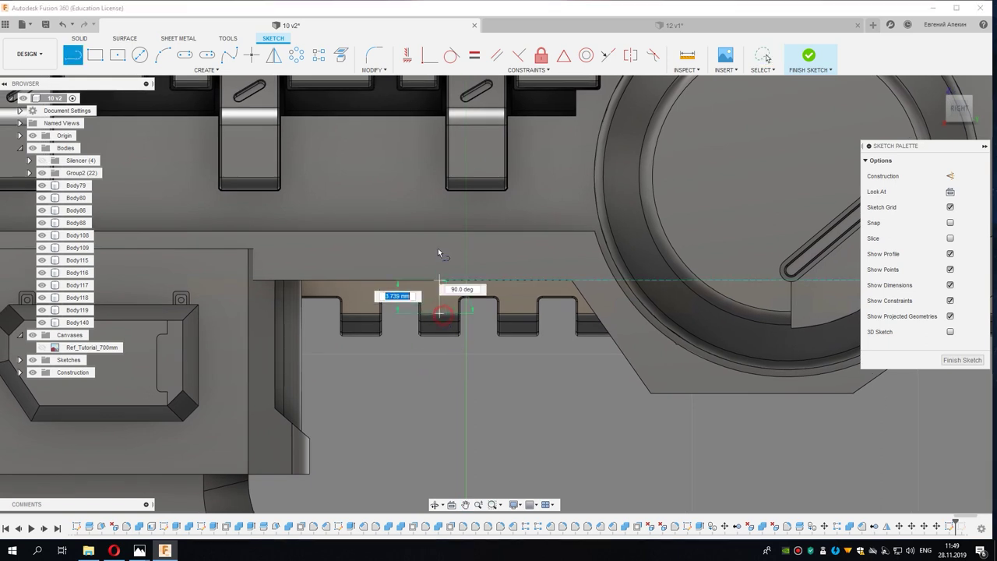
{"action": "left_click", "coordinate": [439, 248]}
{"action": "scroll", "coordinate": [442, 230], "scroll_direction": "down", "scroll_amount": 3}
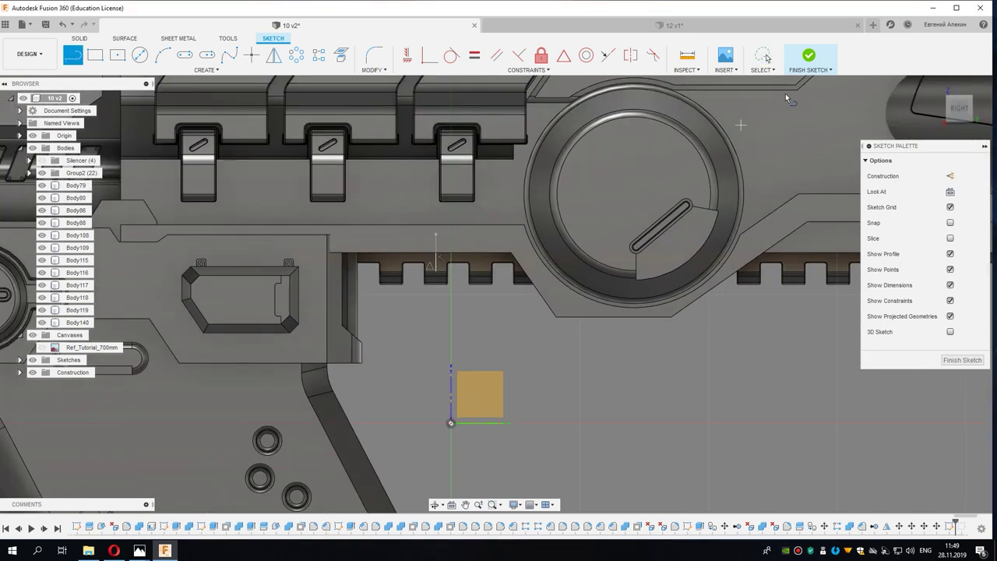
{"action": "left_click", "coordinate": [810, 58]}
Step: Split the rack with the sketch line and delete the right-hand piece Body141
{"action": "left_click", "coordinate": [347, 54]}
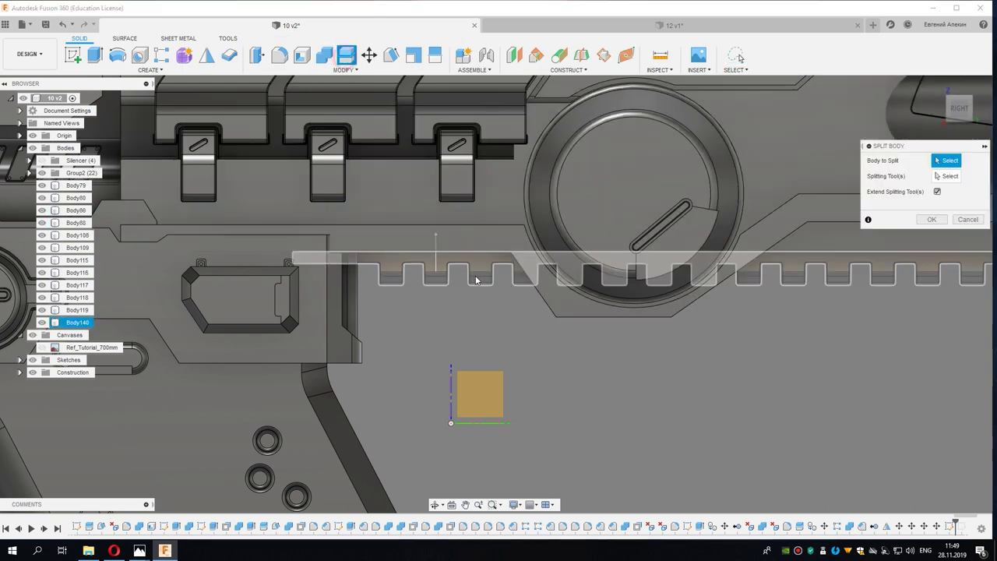
{"action": "left_click", "coordinate": [476, 277]}
{"action": "left_click", "coordinate": [948, 176]}
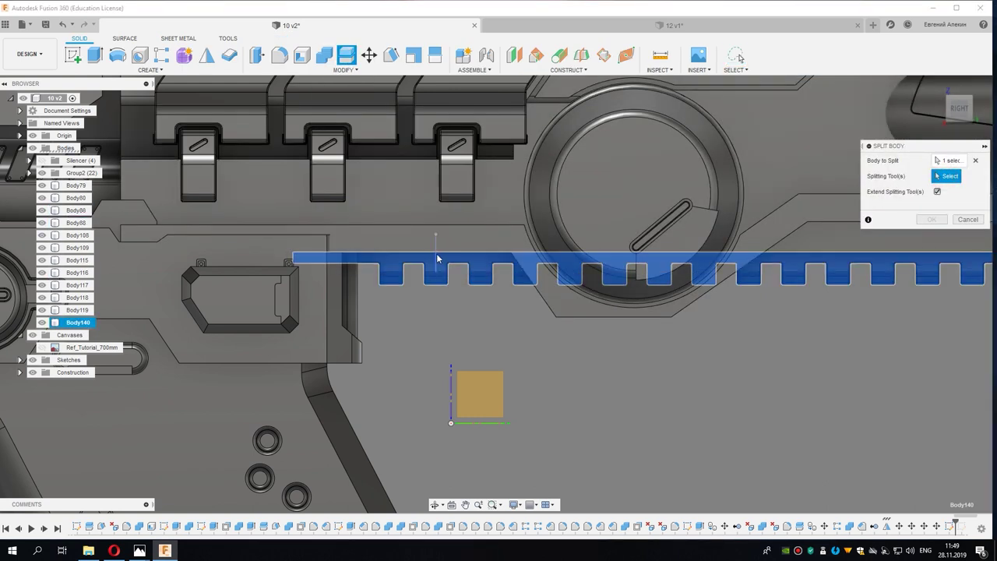
{"action": "left_click", "coordinate": [436, 259]}
{"action": "key", "text": "Return"}
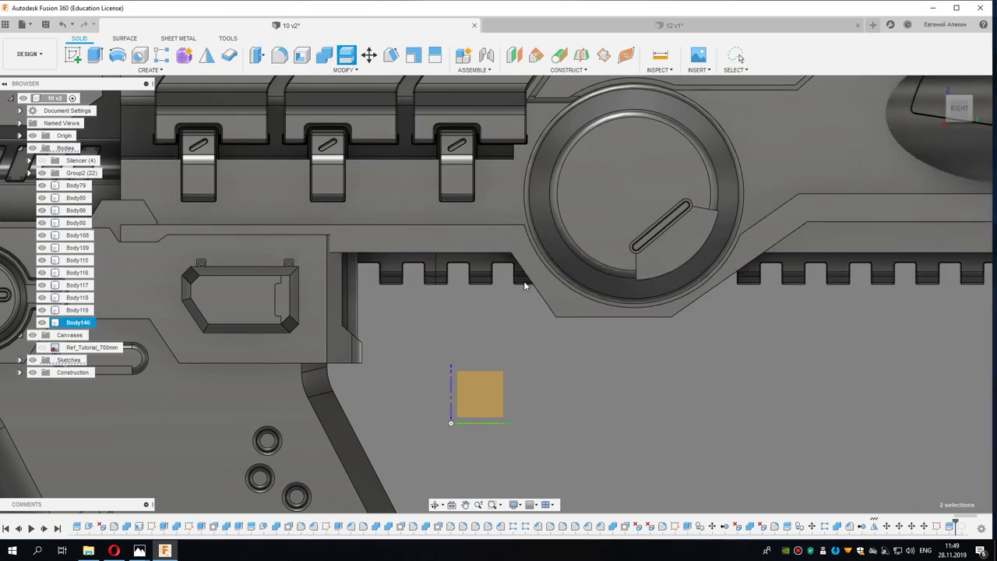
{"action": "right_click", "coordinate": [82, 334]}
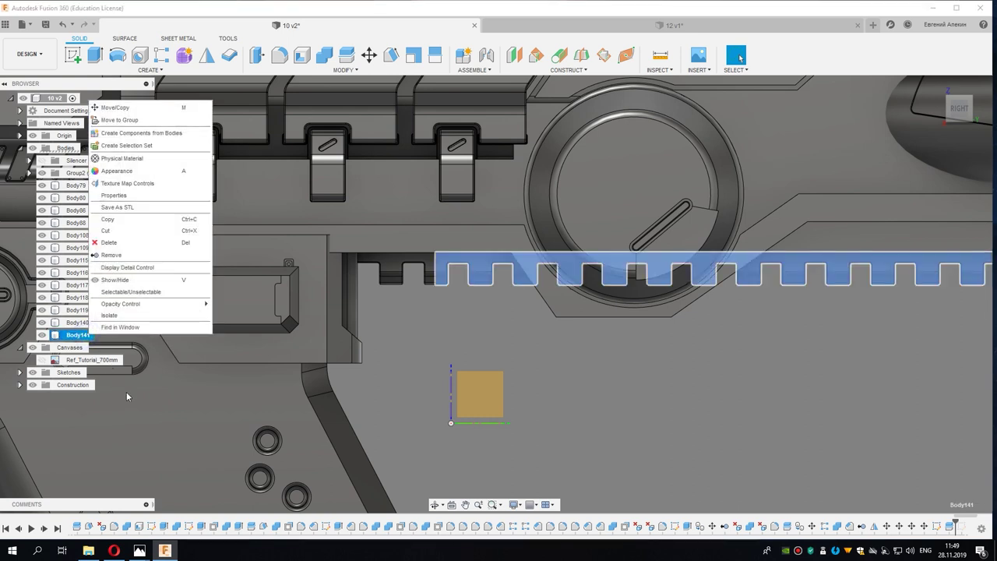
{"action": "left_click", "coordinate": [111, 254]}
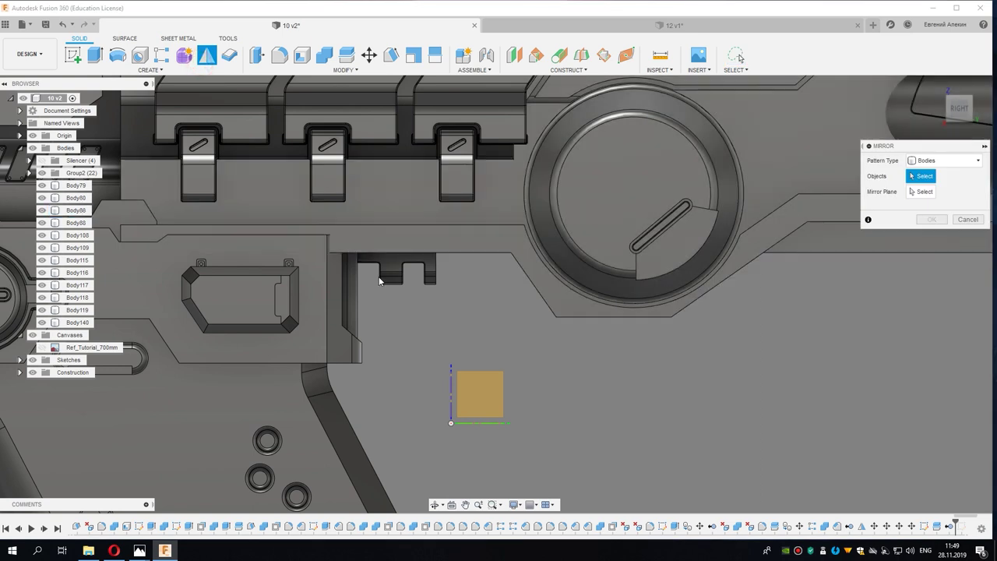
Step: Mirror the remaining rack Body140 across its cut end face
{"action": "left_click", "coordinate": [376, 277]}
{"action": "middle_click_drag", "start_coordinate": [701, 351], "coordinate": [779, 327], "text": "shift"}
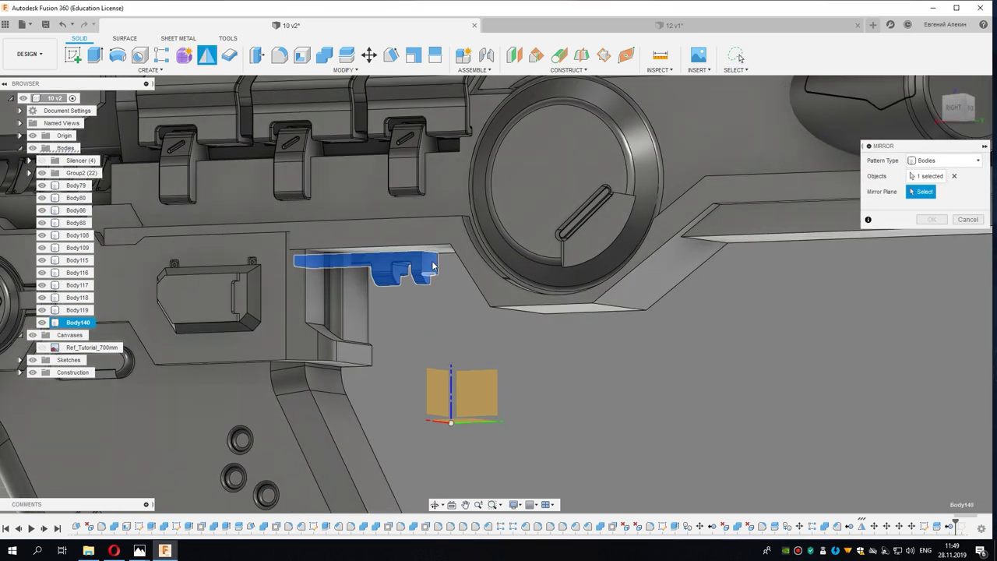
{"action": "left_click", "coordinate": [475, 390]}
{"action": "left_click", "coordinate": [931, 220]}
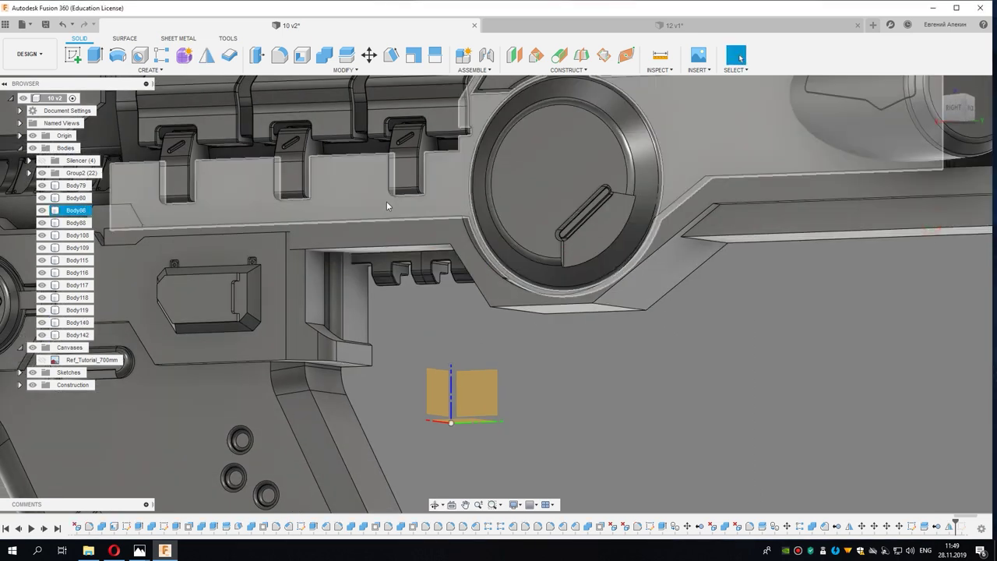
Step: Join the mirrored copy Body142 into Body86 with Combine
{"action": "left_click", "coordinate": [327, 61]}
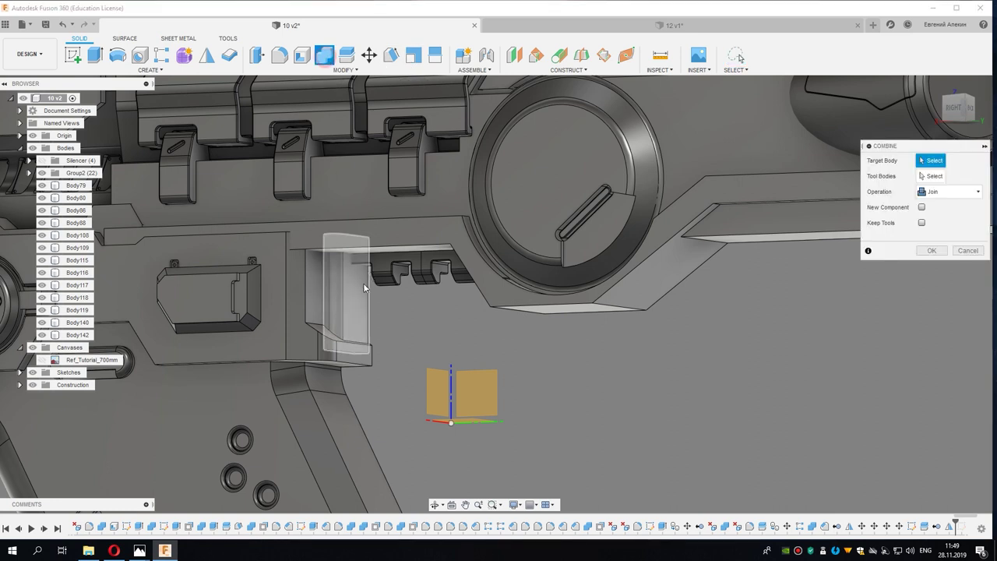
{"action": "left_click", "coordinate": [439, 272]}
{"action": "left_click", "coordinate": [476, 269]}
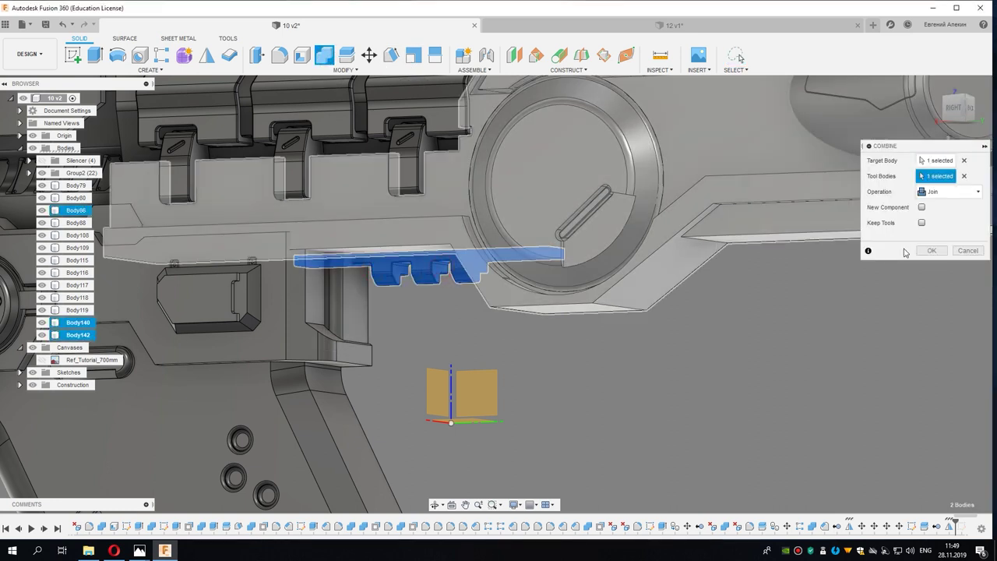
{"action": "left_click", "coordinate": [930, 250]}
{"action": "mouse_move", "coordinate": [449, 298]}
{"action": "middle_mouse_down", "text": "shift"}
{"action": "mouse_move", "coordinate": [442, 327]}
{"action": "mouse_move", "coordinate": [340, 257]}
{"action": "middle_mouse_up", "text": "shift"}
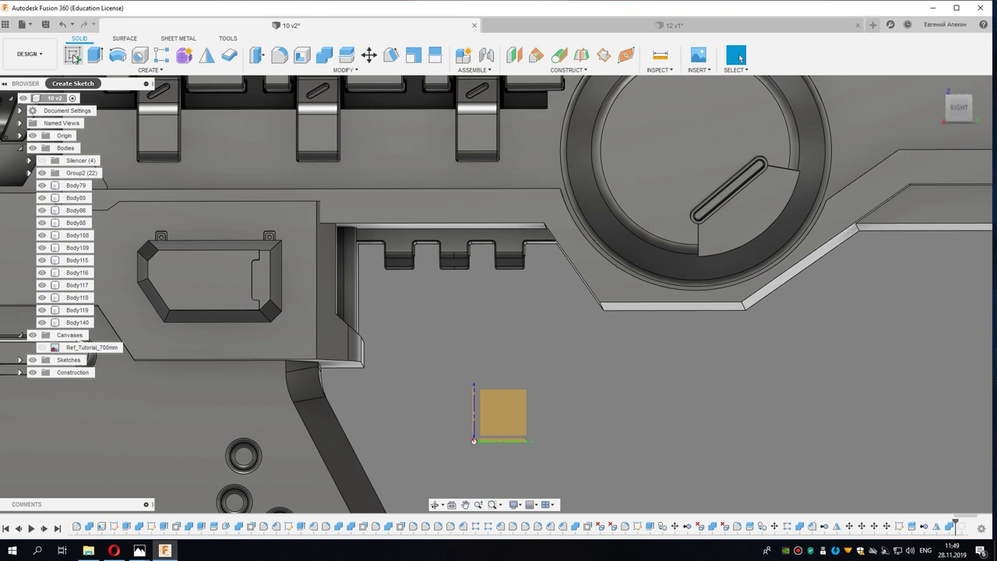
Step: Start a sketch on the rack's face and project a neighbouring body edge and vertex
{"action": "left_click", "coordinate": [73, 55]}
{"action": "left_click", "coordinate": [457, 241]}
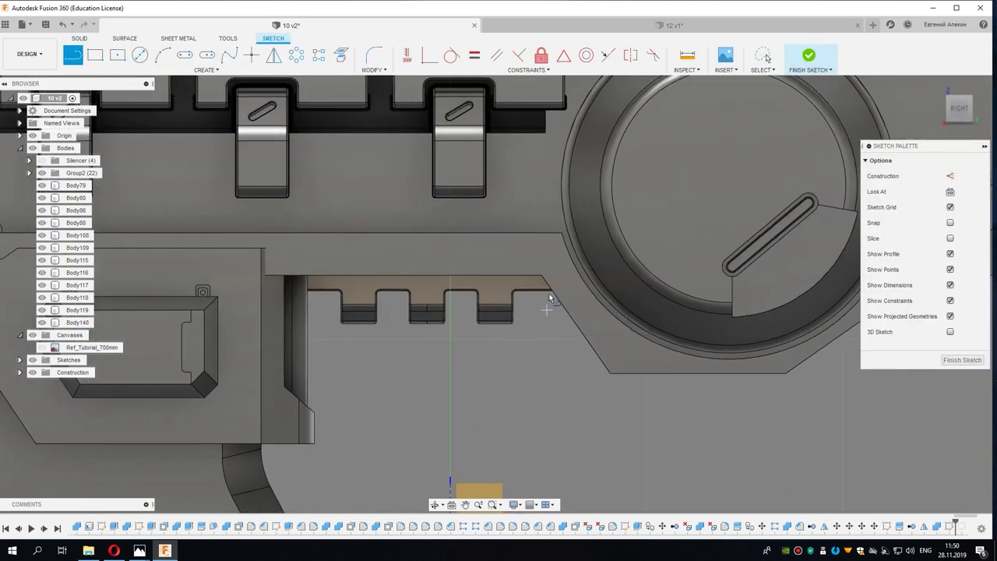
{"action": "left_click", "coordinate": [340, 58]}
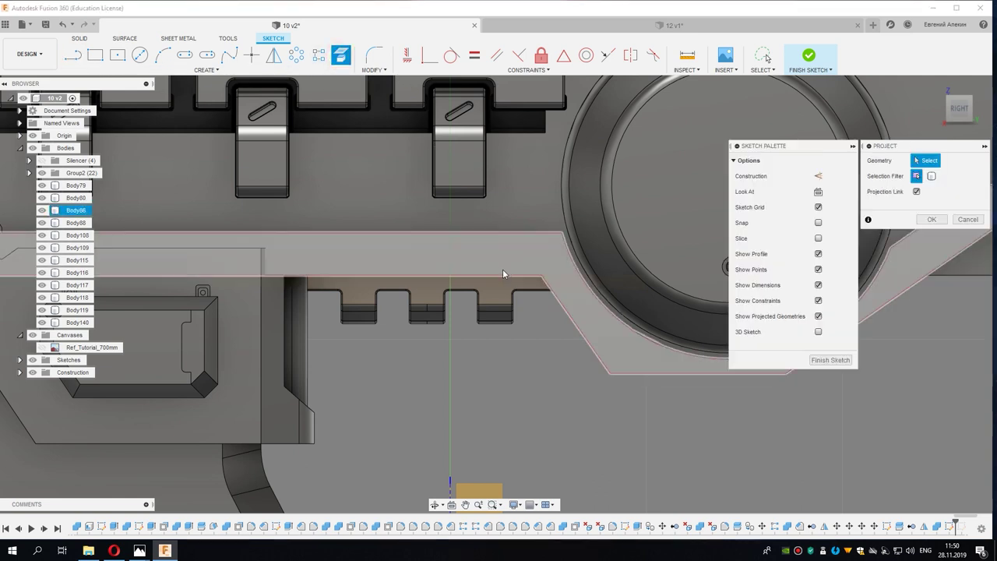
{"action": "left_click", "coordinate": [542, 278]}
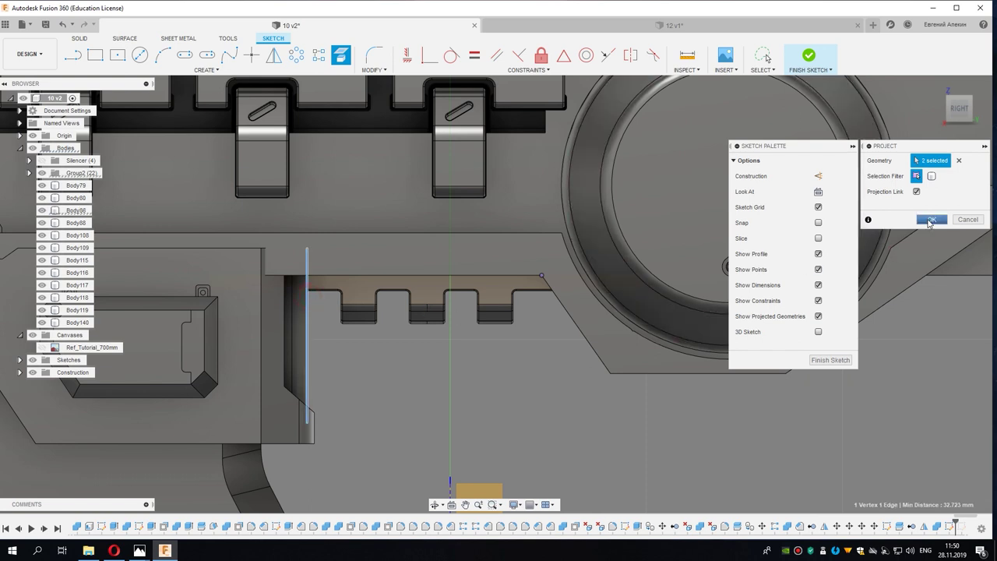
{"action": "key", "text": "Return"}
Step: Draw closed line outlines beyond the rack's left and right ends
{"action": "middle_click_drag", "start_coordinate": [450, 361], "coordinate": [454, 363]}
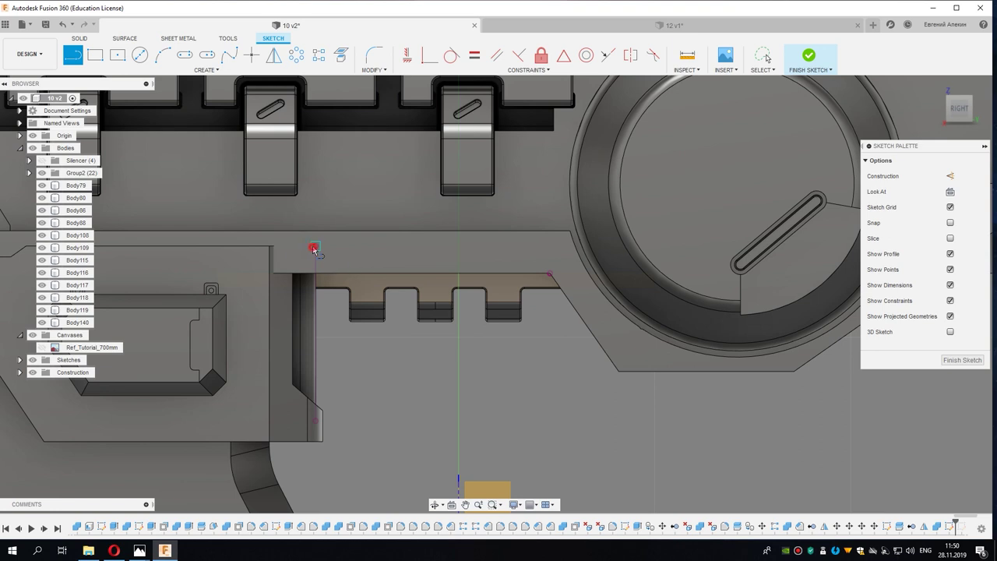
{"action": "left_click", "coordinate": [210, 394]}
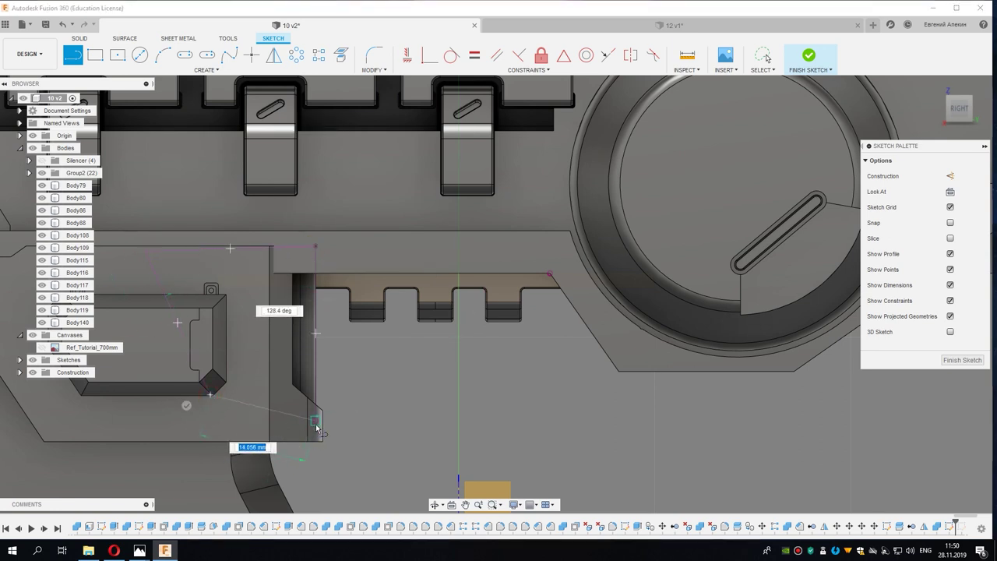
{"action": "middle_click_drag", "start_coordinate": [585, 374], "coordinate": [505, 389]}
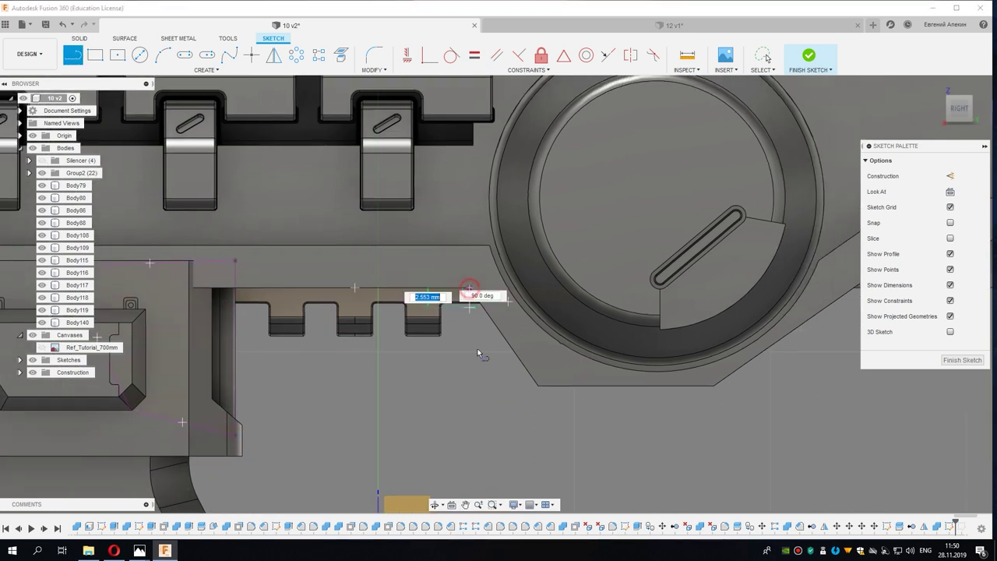
{"action": "left_click", "coordinate": [468, 288]}
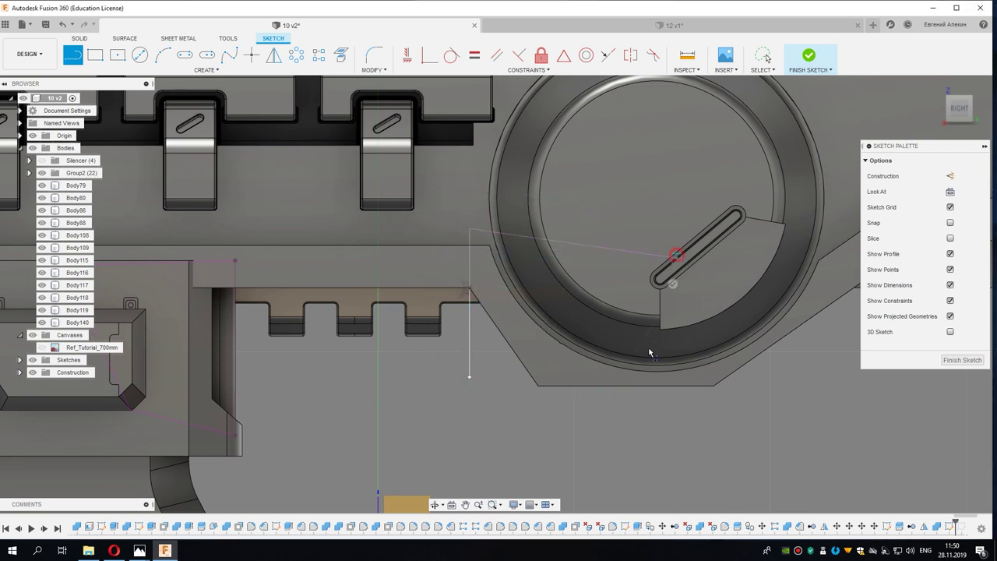
{"action": "left_click_drag", "start_coordinate": [460, 389], "coordinate": [469, 378]}
{"action": "right_click", "coordinate": [501, 369]}
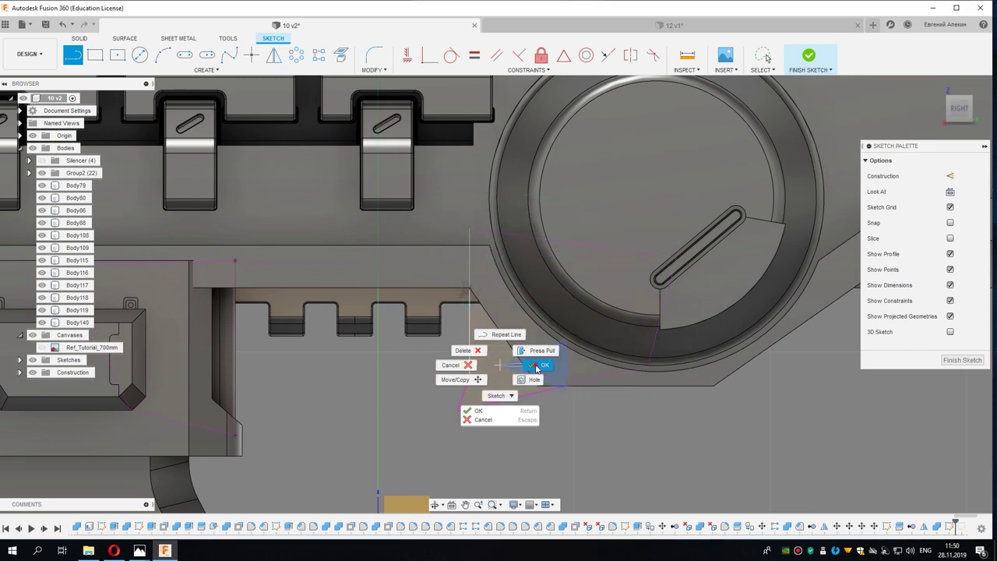
{"action": "key", "text": "Escape"}
{"action": "scroll", "coordinate": [343, 350], "scroll_direction": "down", "scroll_amount": 2}
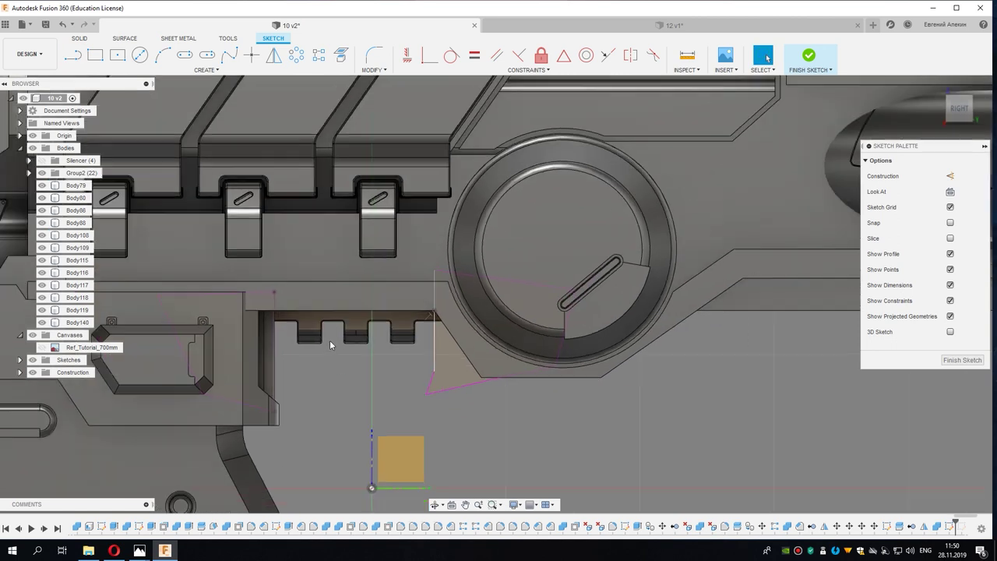
Step: Hide Body86 through Body119 and the Group2 bodies, leaving Body80 visible, to reveal the bar sketch
{"action": "left_click", "coordinate": [42, 310]}
{"action": "left_click", "coordinate": [42, 297]}
{"action": "left_click", "coordinate": [42, 285]}
{"action": "left_click", "coordinate": [42, 273]}
{"action": "left_click", "coordinate": [42, 260]}
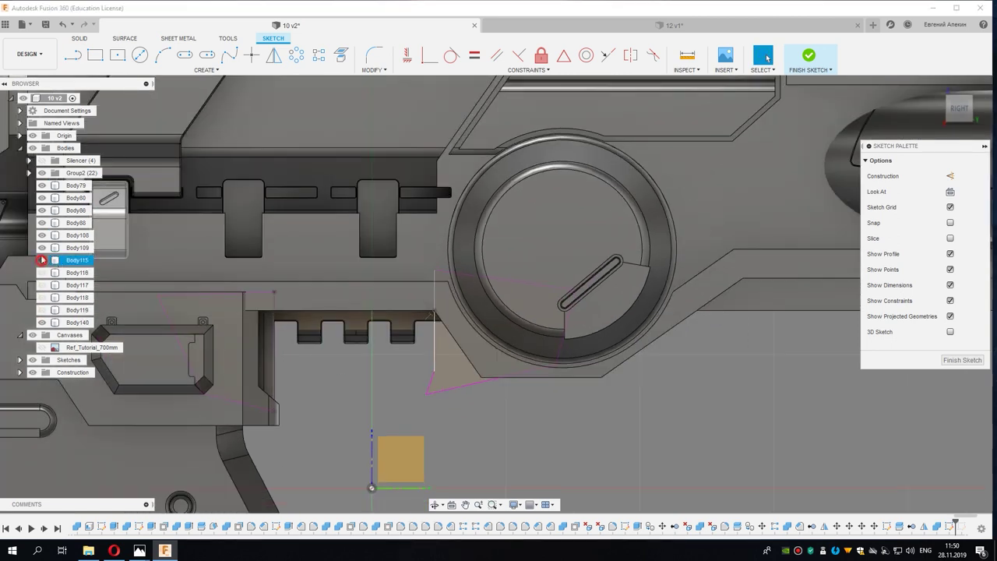
{"action": "left_click", "coordinate": [42, 248]}
{"action": "left_click", "coordinate": [42, 236]}
{"action": "left_click", "coordinate": [42, 223]}
{"action": "left_click", "coordinate": [43, 210]}
{"action": "left_click", "coordinate": [42, 198]}
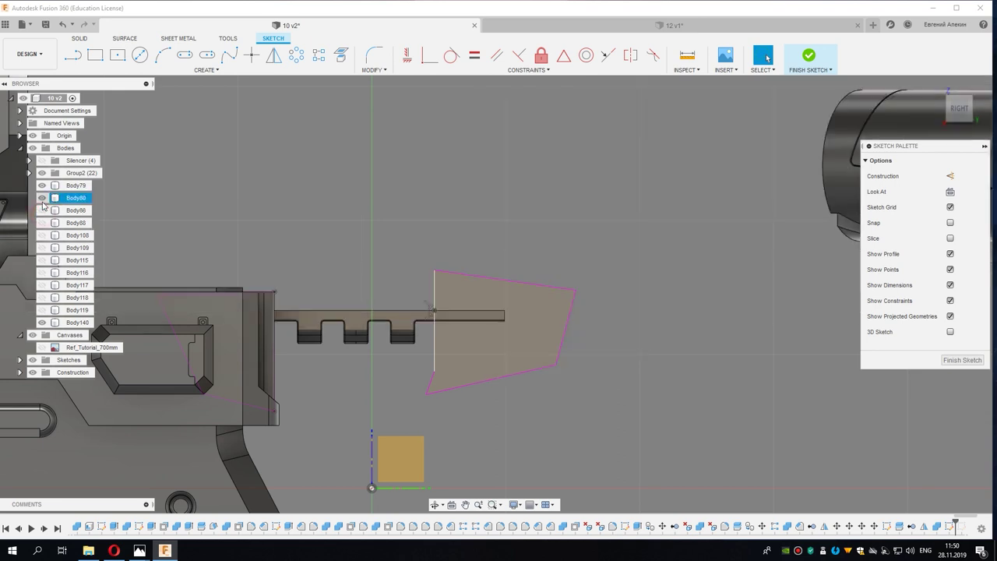
{"action": "left_click", "coordinate": [42, 198]}
{"action": "left_click", "coordinate": [43, 176]}
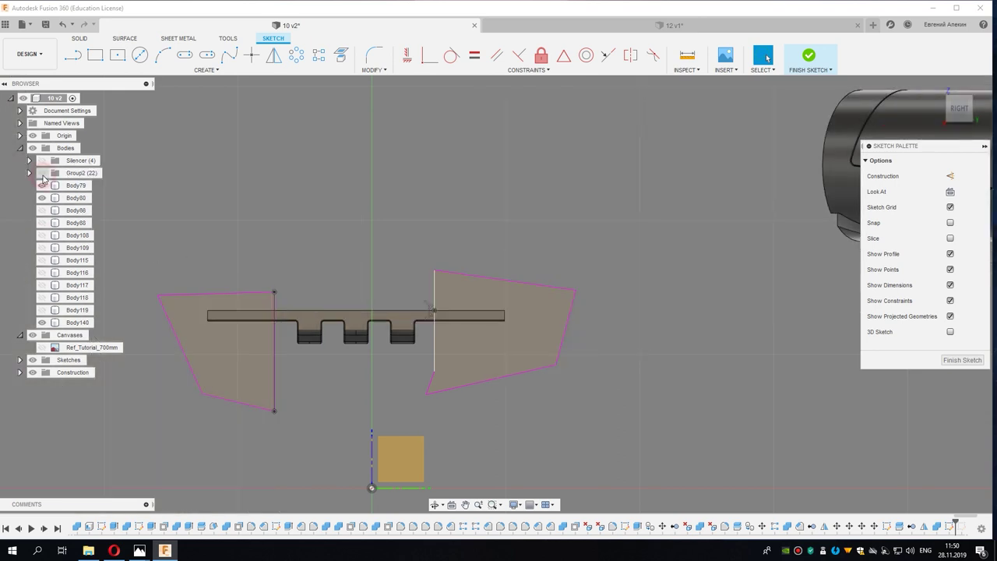
Step: Cut-extrude the three bar end profiles back -22 mm
{"action": "left_click", "coordinate": [233, 346]}
{"action": "scroll", "coordinate": [265, 327], "scroll_direction": "up", "scroll_amount": 5}
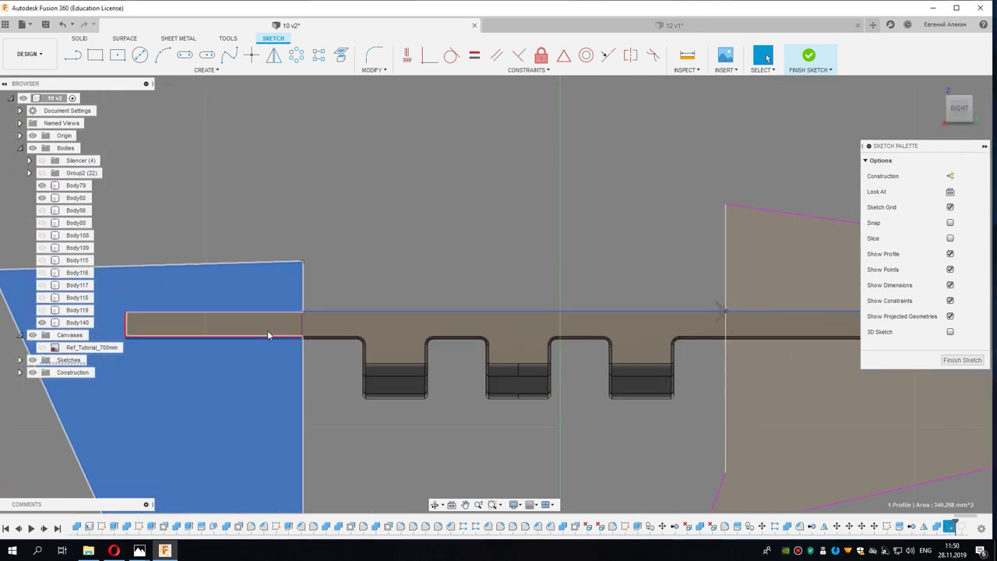
{"action": "left_click", "coordinate": [823, 385], "text": "ctrl"}
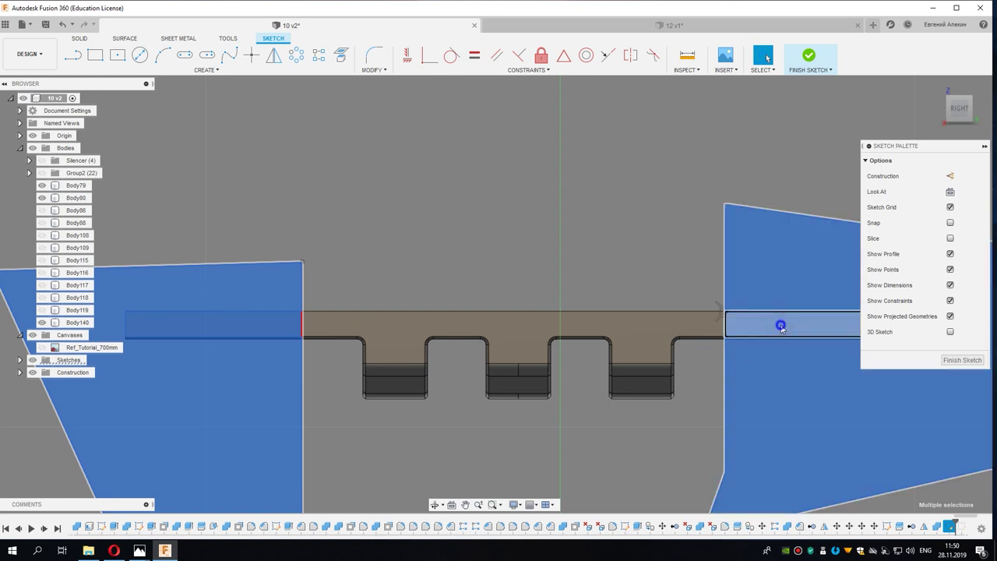
{"action": "left_click", "coordinate": [782, 327], "text": "ctrl"}
{"action": "key", "text": "e"}
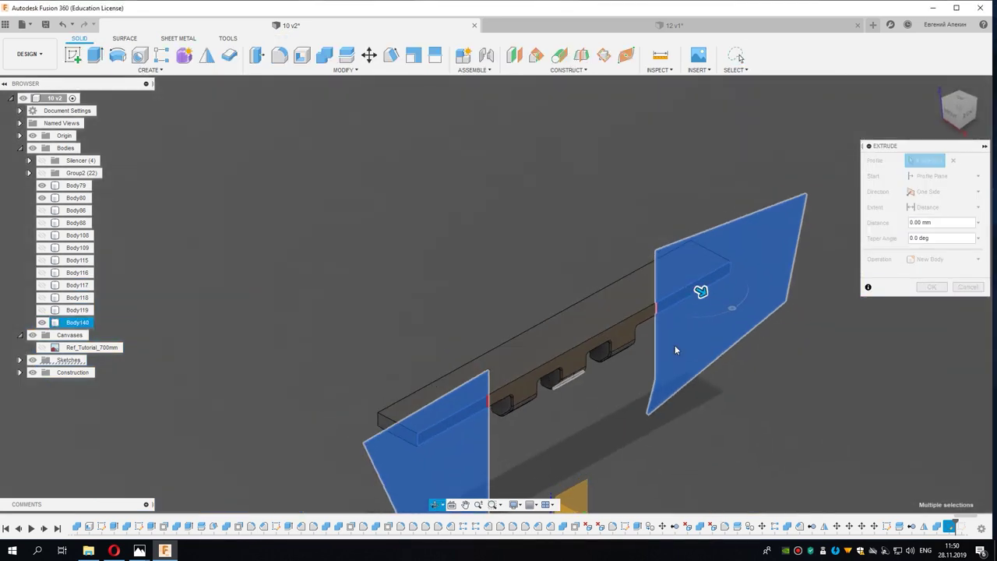
{"action": "left_click_drag", "start_coordinate": [701, 291], "coordinate": [562, 217]}
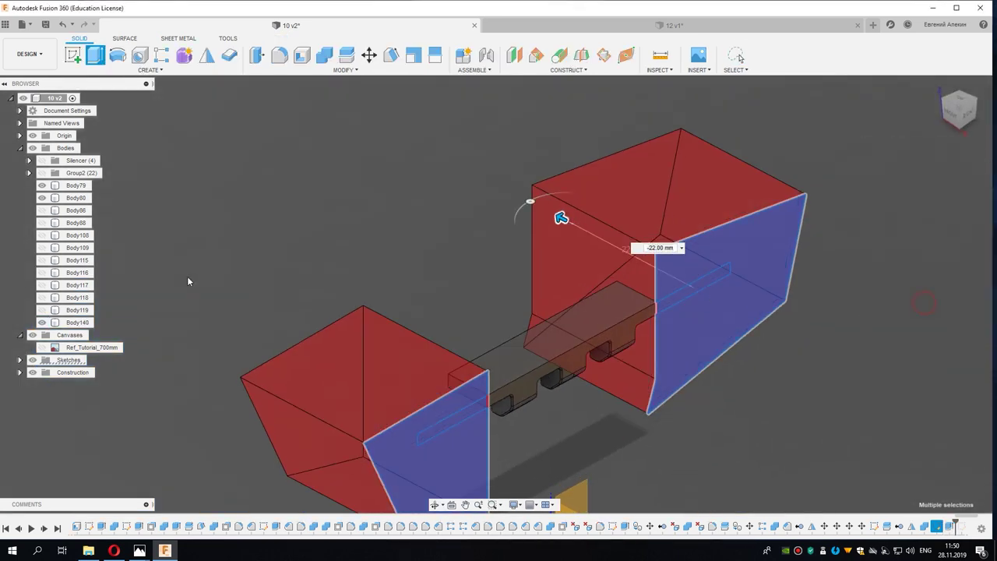
{"action": "key", "text": "Return"}
Step: Isolate Body140 to inspect it, then unisolate it and toggle its visibility
{"action": "right_click", "coordinate": [87, 321]}
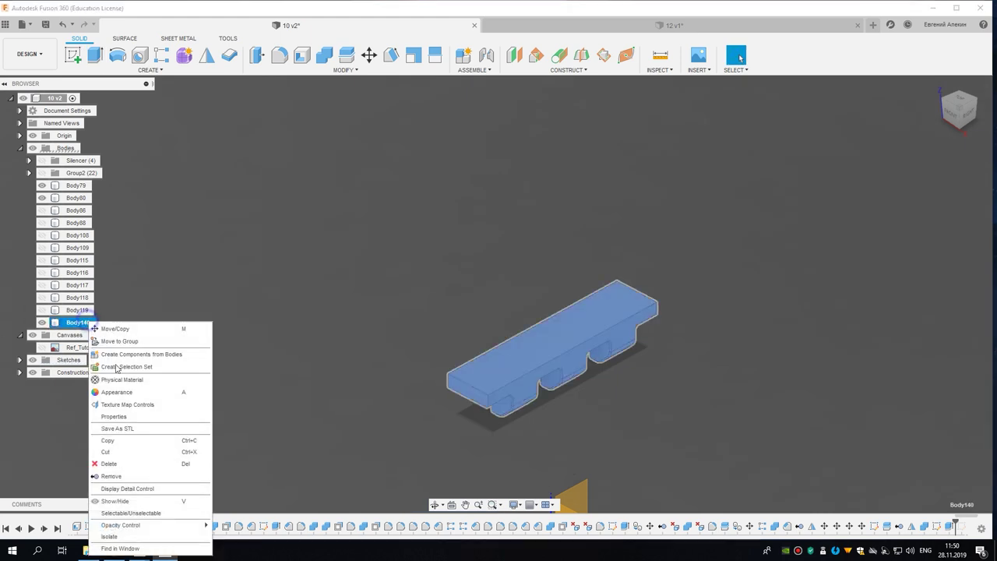
{"action": "left_click", "coordinate": [128, 536]}
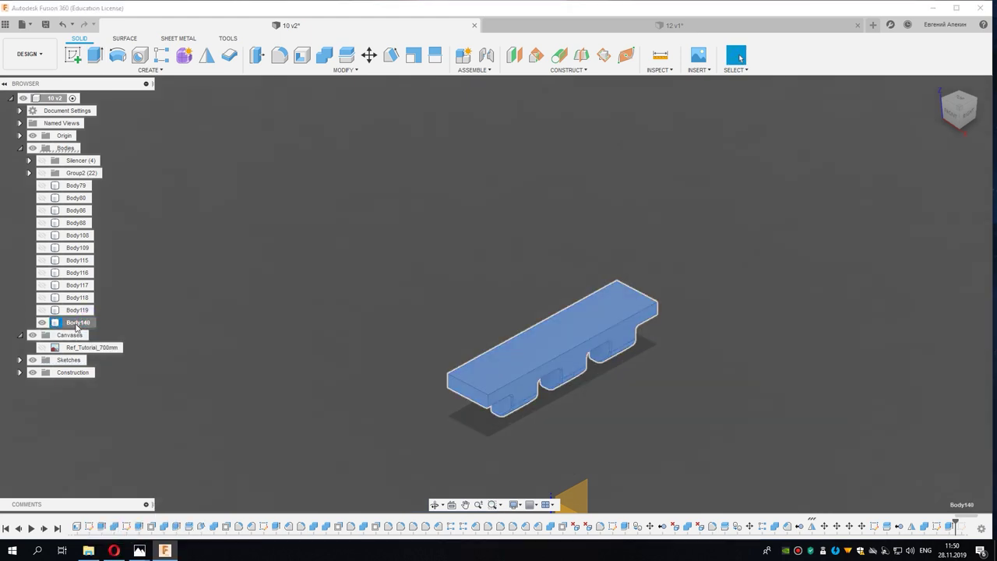
{"action": "right_click", "coordinate": [78, 322]}
{"action": "left_click", "coordinate": [121, 540]}
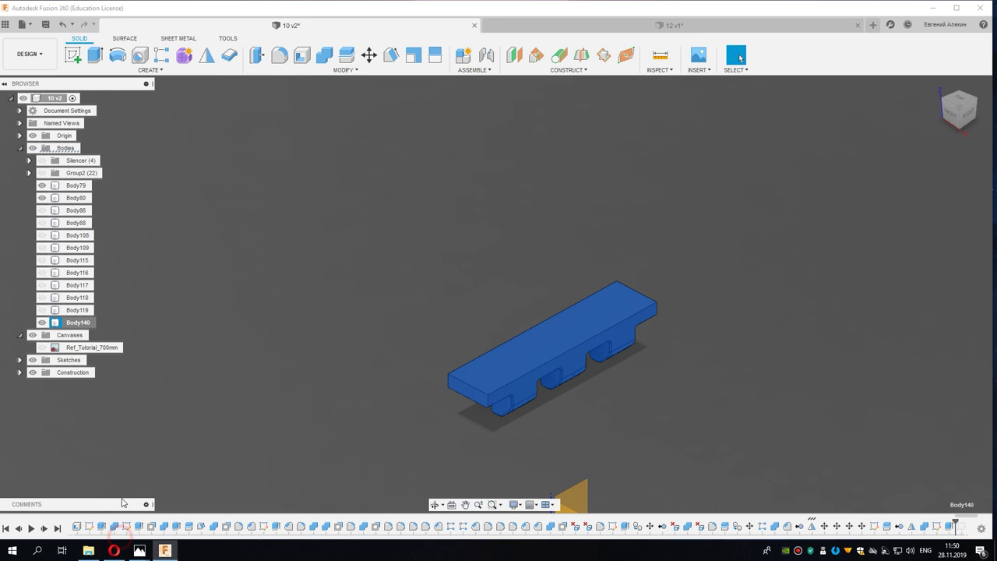
{"action": "left_click", "coordinate": [82, 322]}
{"action": "right_click", "coordinate": [74, 326]}
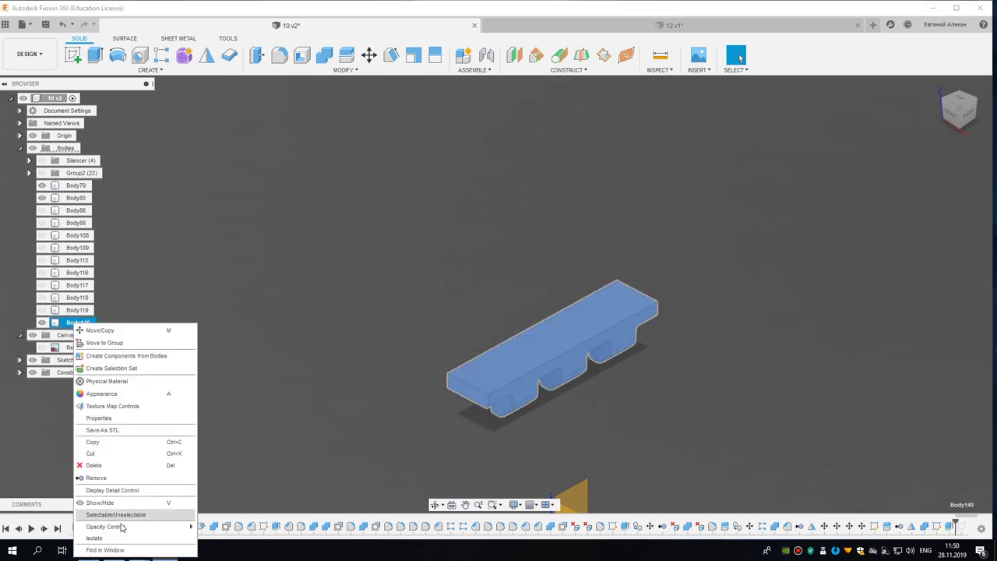
{"action": "left_click", "coordinate": [107, 504]}
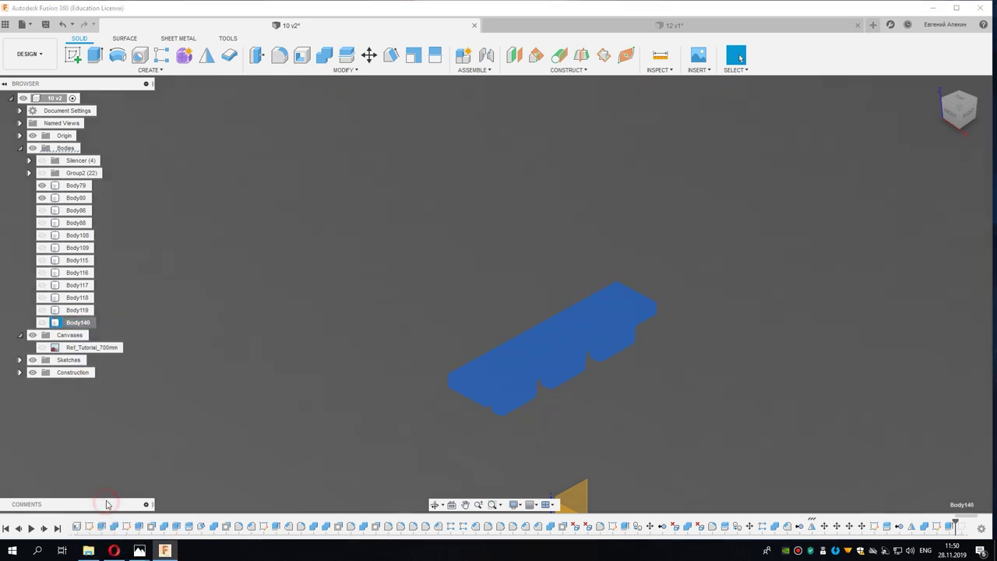
{"action": "left_click", "coordinate": [81, 323]}
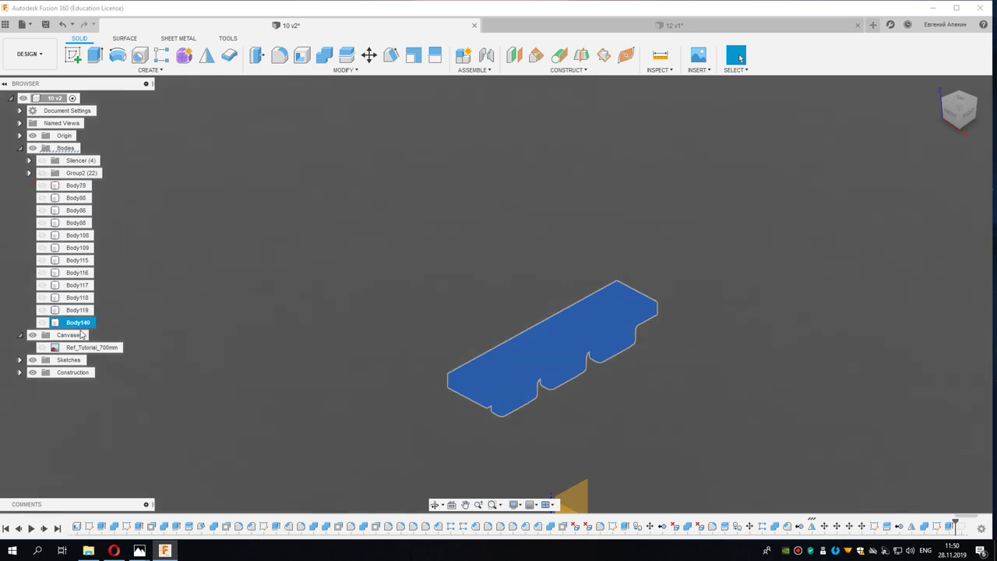
{"action": "left_click", "coordinate": [71, 163]}
Step: Hide the Silencer group bodies and view the whole gun from the right
{"action": "right_click", "coordinate": [72, 165]}
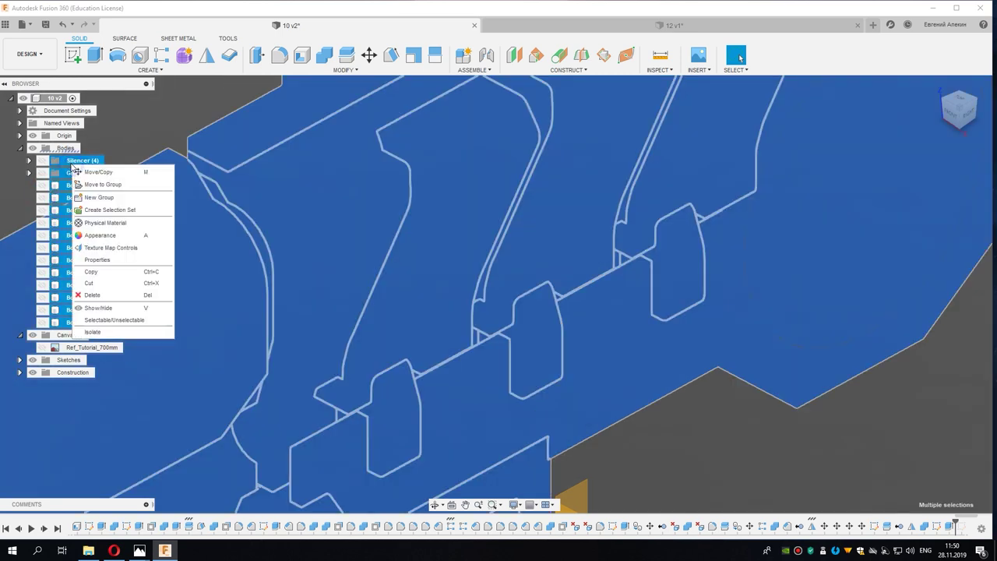
{"action": "left_click", "coordinate": [99, 309]}
{"action": "left_click", "coordinate": [668, 442]}
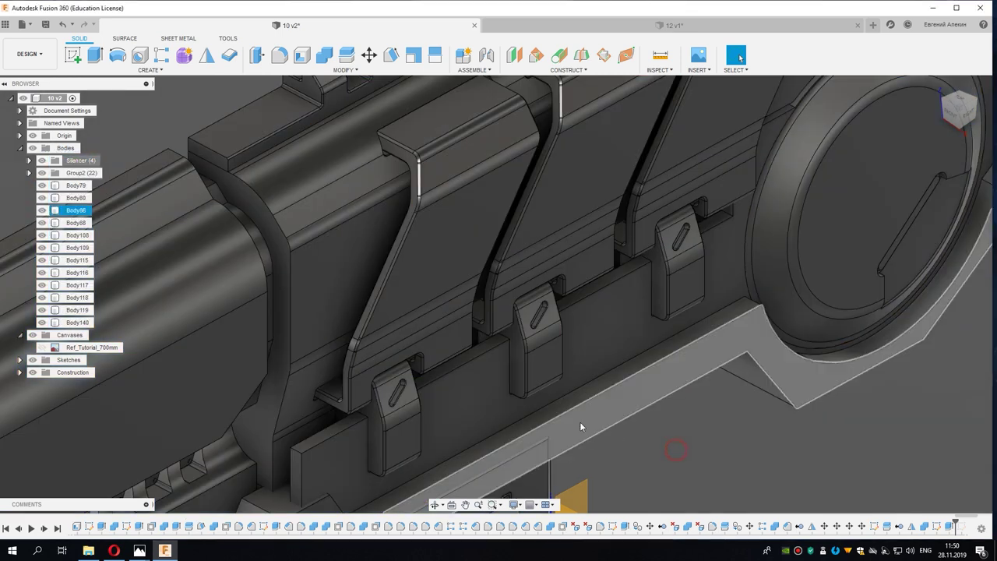
{"action": "mouse_move", "coordinate": [580, 422]}
{"action": "middle_mouse_down", "text": "shift"}
{"action": "mouse_move", "coordinate": [703, 459]}
{"action": "mouse_move", "coordinate": [570, 368]}
{"action": "mouse_move", "coordinate": [591, 389]}
{"action": "middle_mouse_up", "text": "shift"}
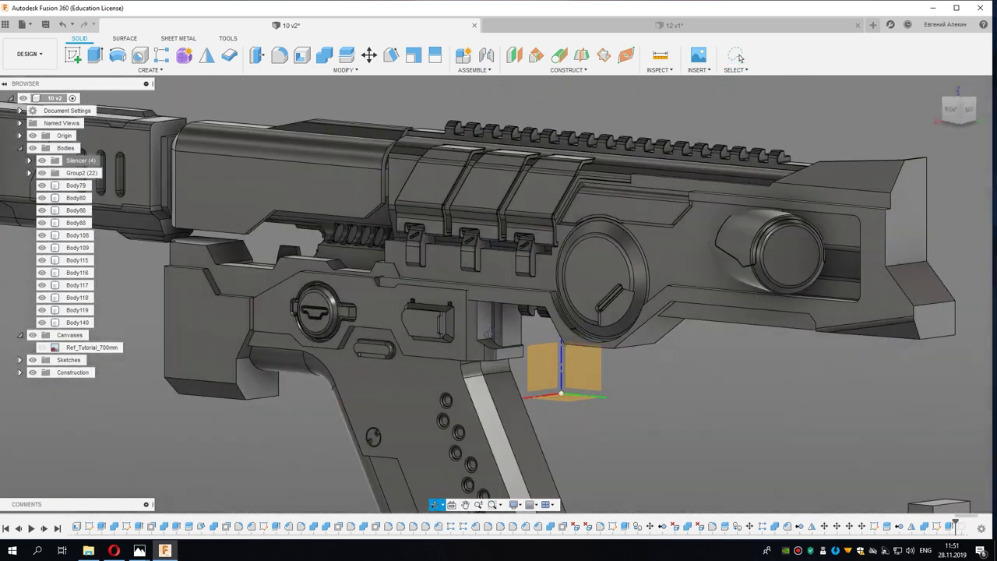
{"action": "middle_click_drag", "start_coordinate": [740, 59], "coordinate": [972, 166], "text": "shift"}
{"action": "left_click", "coordinate": [972, 166]}
{"action": "left_click", "coordinate": [954, 115]}
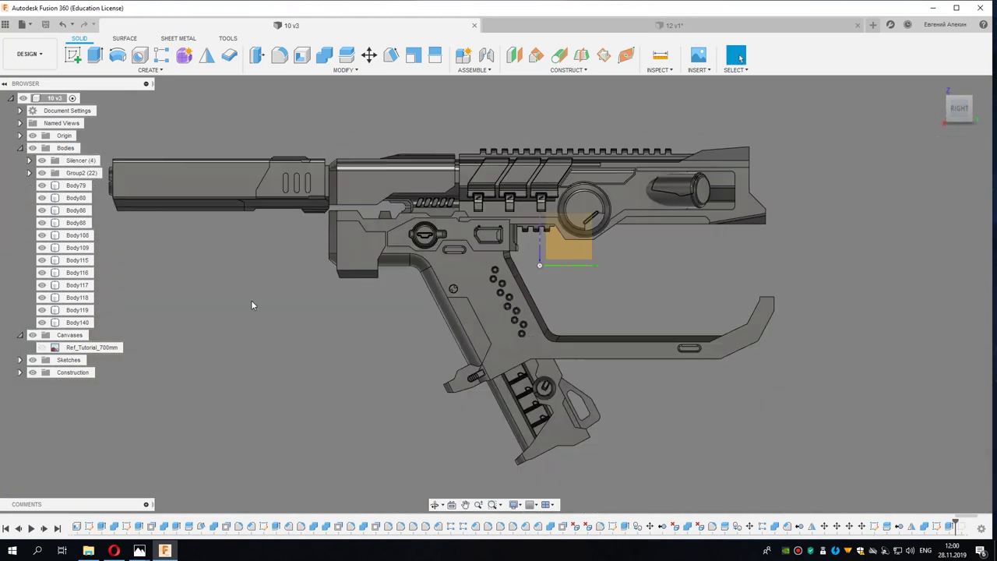
{"action": "middle_click_drag", "start_coordinate": [246, 303], "coordinate": [320, 299]}
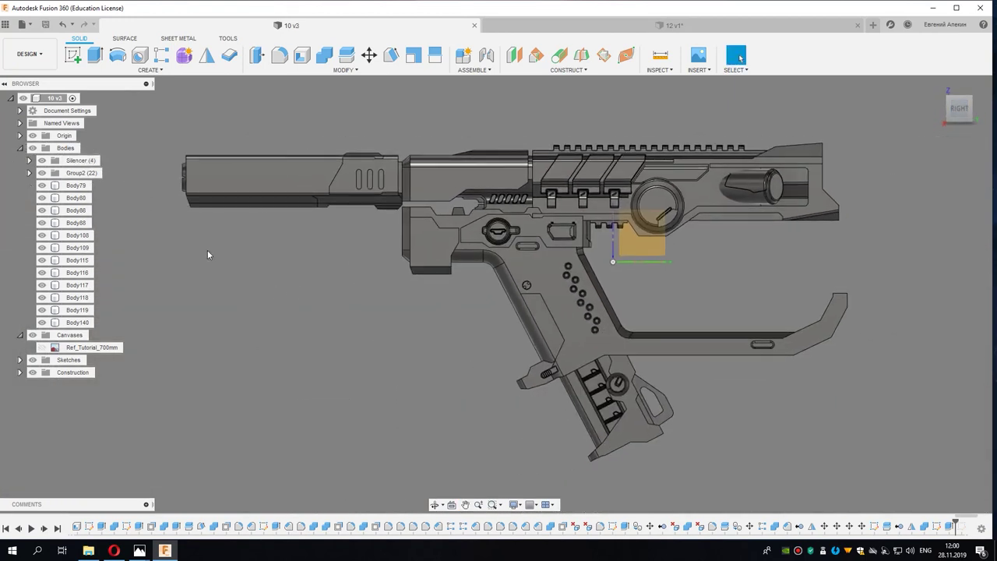
Step: Create a new group named Body and move Body79–Body140 into it
{"action": "right_click", "coordinate": [97, 175]}
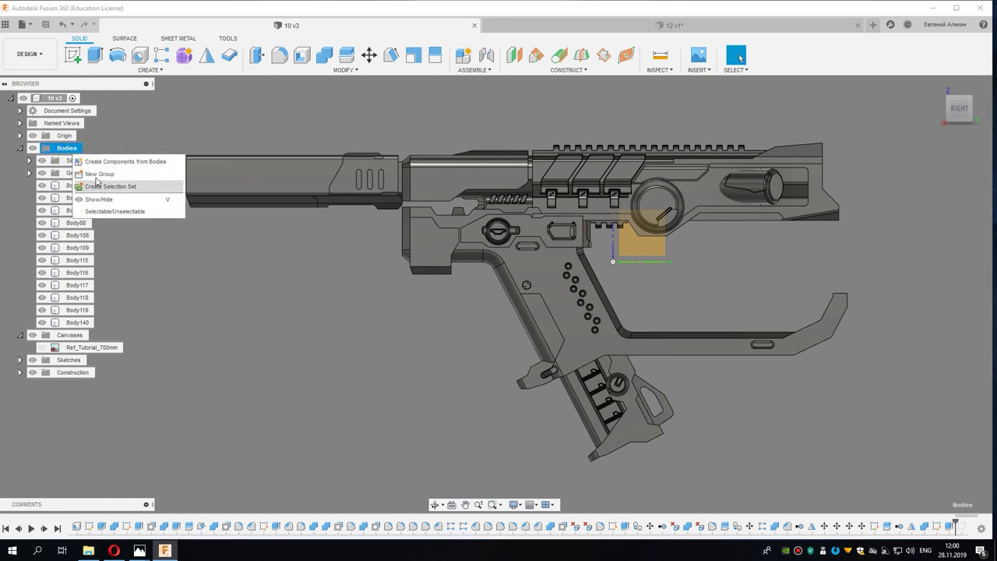
{"action": "left_click", "coordinate": [97, 180]}
{"action": "type", "text": "Body"}
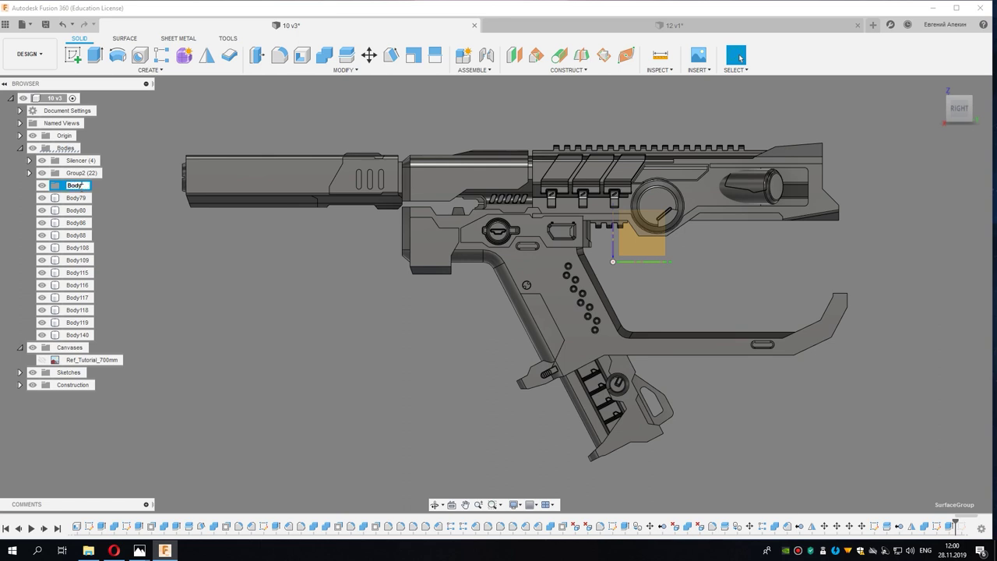
{"action": "left_click", "coordinate": [76, 198]}
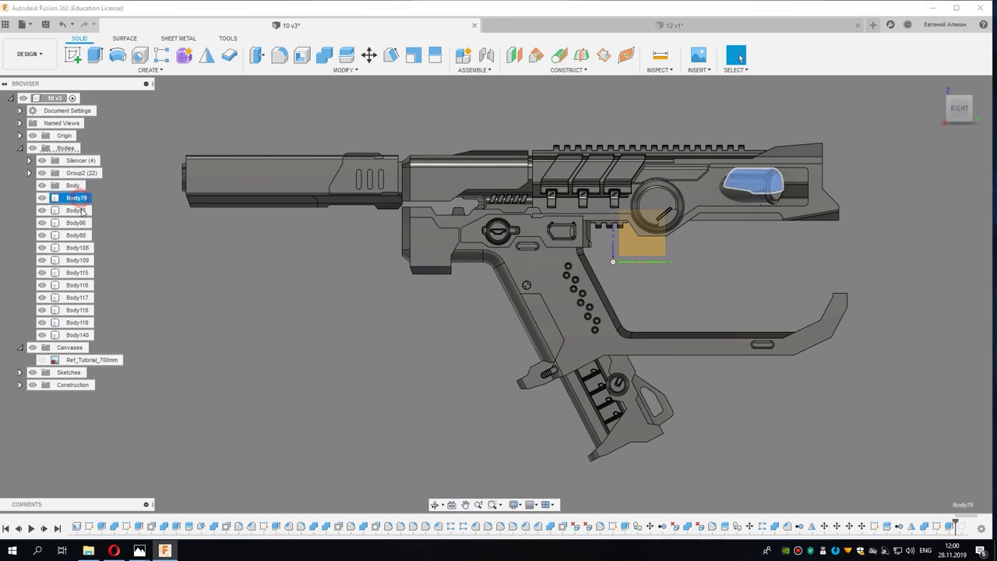
{"action": "left_click", "coordinate": [86, 333], "text": "shift"}
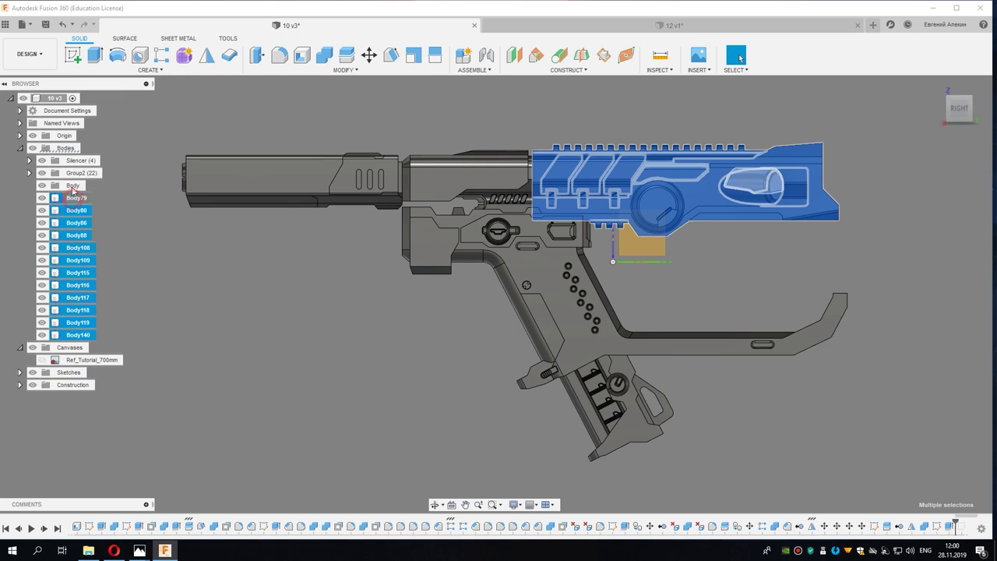
{"action": "left_click_drag", "start_coordinate": [73, 202], "coordinate": [70, 186]}
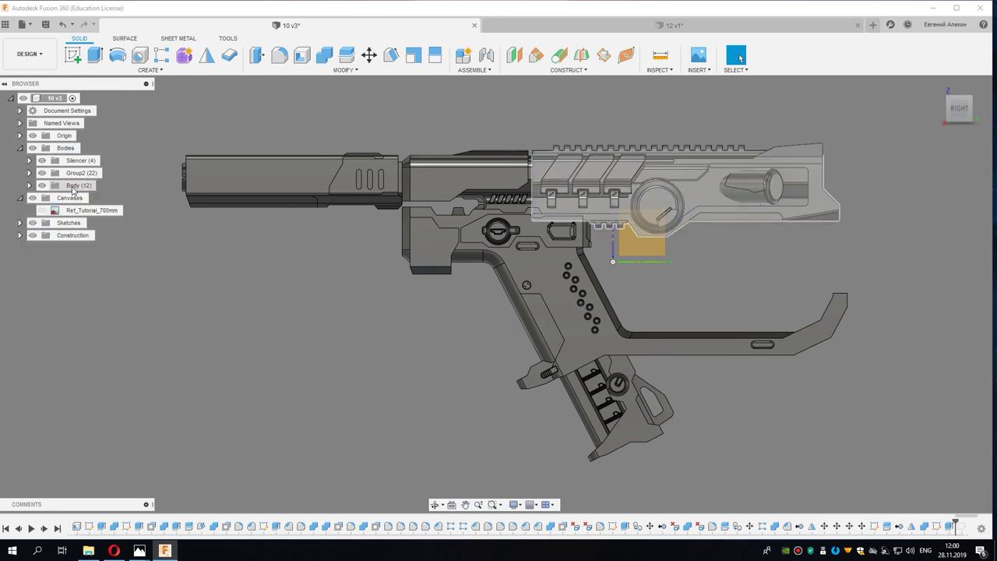
{"action": "left_click", "coordinate": [20, 197]}
{"action": "middle_click_drag", "start_coordinate": [336, 255], "coordinate": [376, 274]}
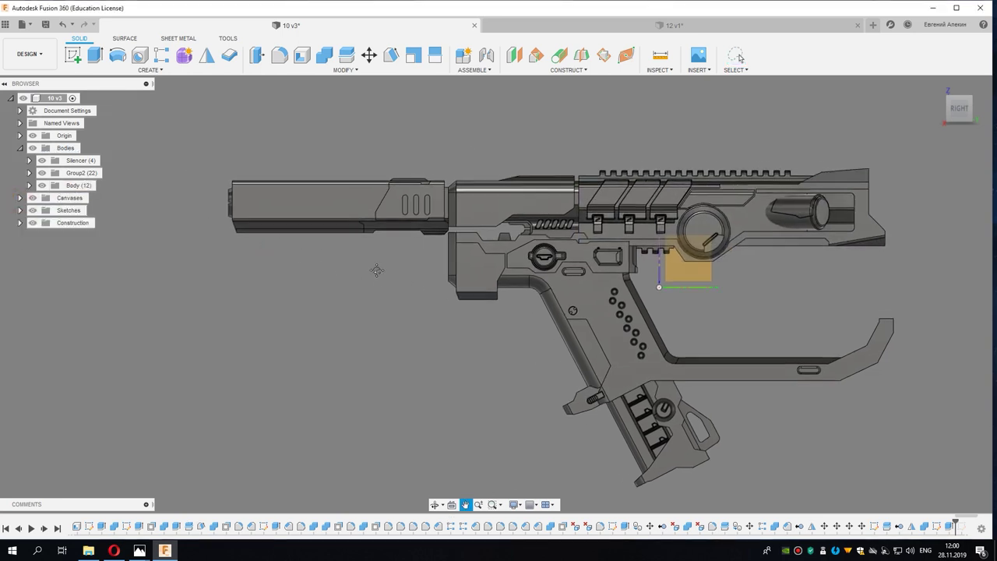
{"action": "left_click", "coordinate": [20, 198]}
Step: Show the Ref_Tutorial_700mm image, zoom onto the laser module, and sketch on the side plane
{"action": "left_click", "coordinate": [43, 210]}
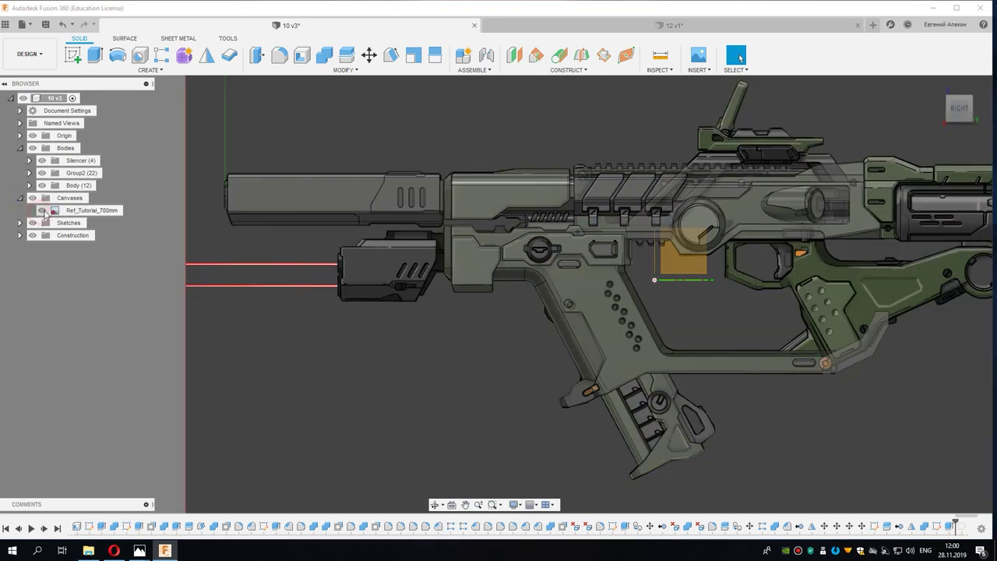
{"action": "scroll", "coordinate": [422, 302], "scroll_direction": "up", "scroll_amount": 2}
{"action": "scroll", "coordinate": [448, 296], "scroll_direction": "up", "scroll_amount": 1}
{"action": "scroll", "coordinate": [468, 311], "scroll_direction": "up", "scroll_amount": 1}
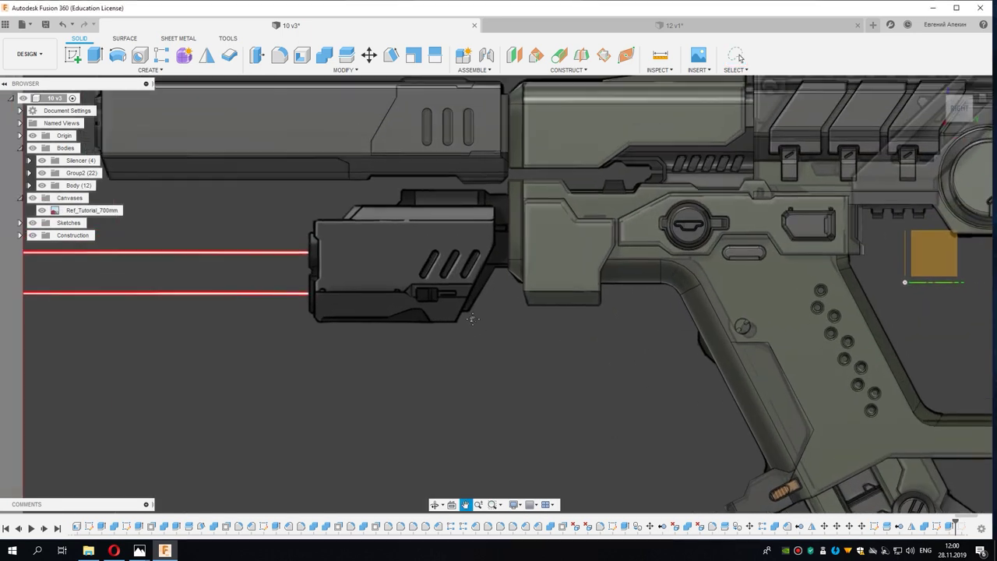
{"action": "middle_click_drag", "start_coordinate": [468, 315], "coordinate": [475, 315]}
{"action": "scroll", "coordinate": [476, 316], "scroll_direction": "down", "scroll_amount": 1}
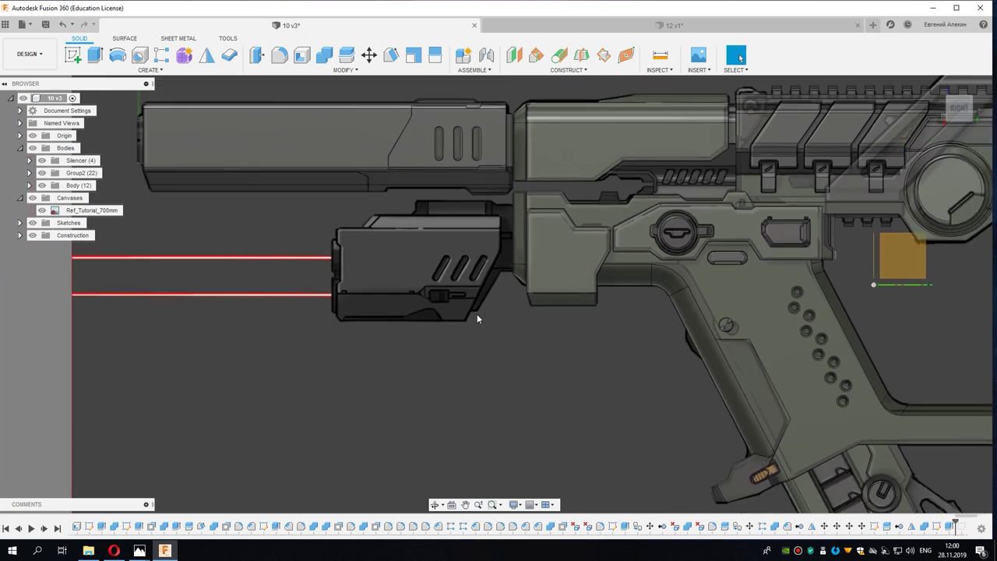
{"action": "left_click", "coordinate": [74, 56]}
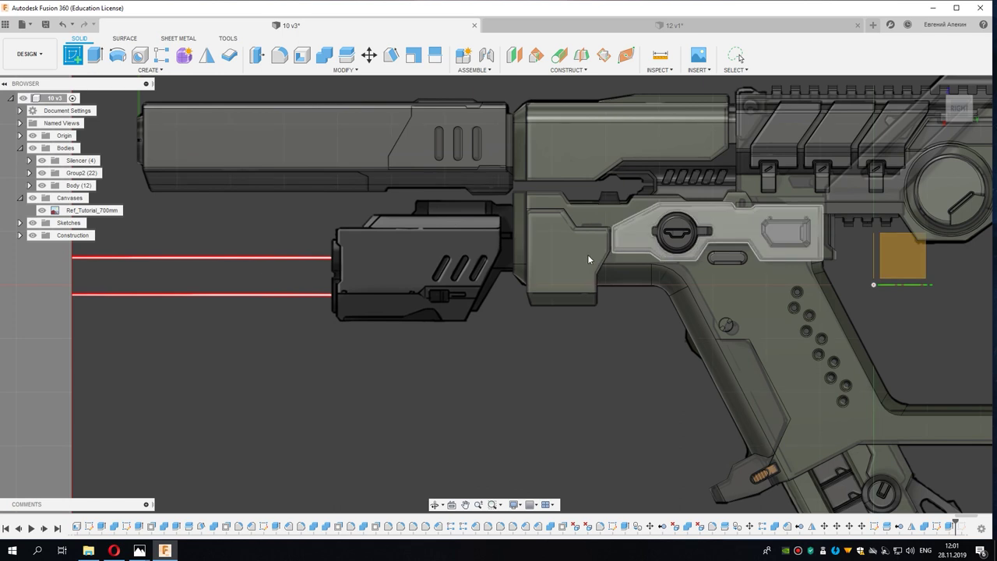
{"action": "left_click", "coordinate": [476, 255]}
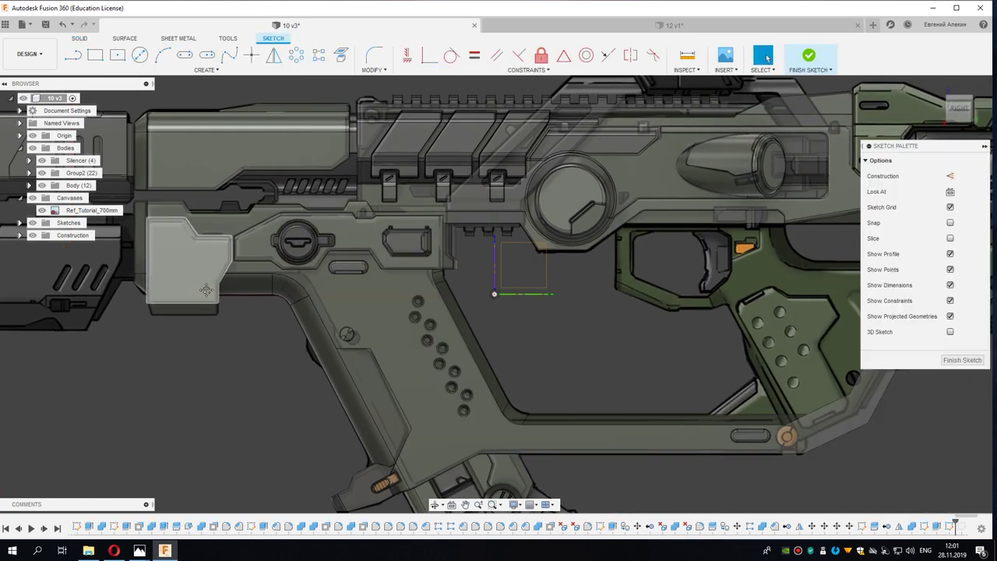
Step: Trace the module's left, top and right edges with lines over the reference
{"action": "scroll", "coordinate": [507, 273], "scroll_direction": "up", "scroll_amount": 2}
{"action": "scroll", "coordinate": [524, 267], "scroll_direction": "up", "scroll_amount": 2}
{"action": "scroll", "coordinate": [523, 267], "scroll_direction": "up", "scroll_amount": 2}
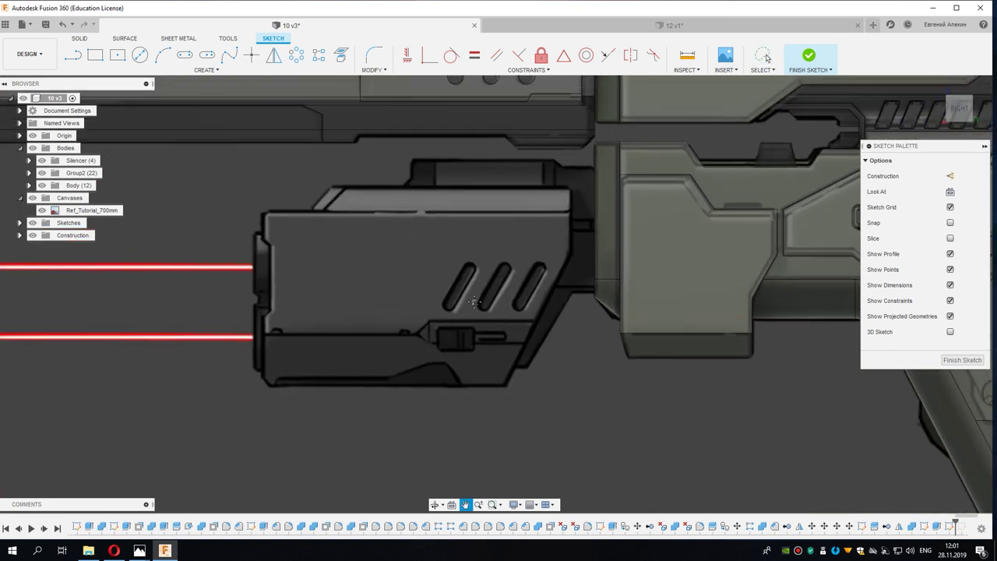
{"action": "left_click", "coordinate": [72, 54]}
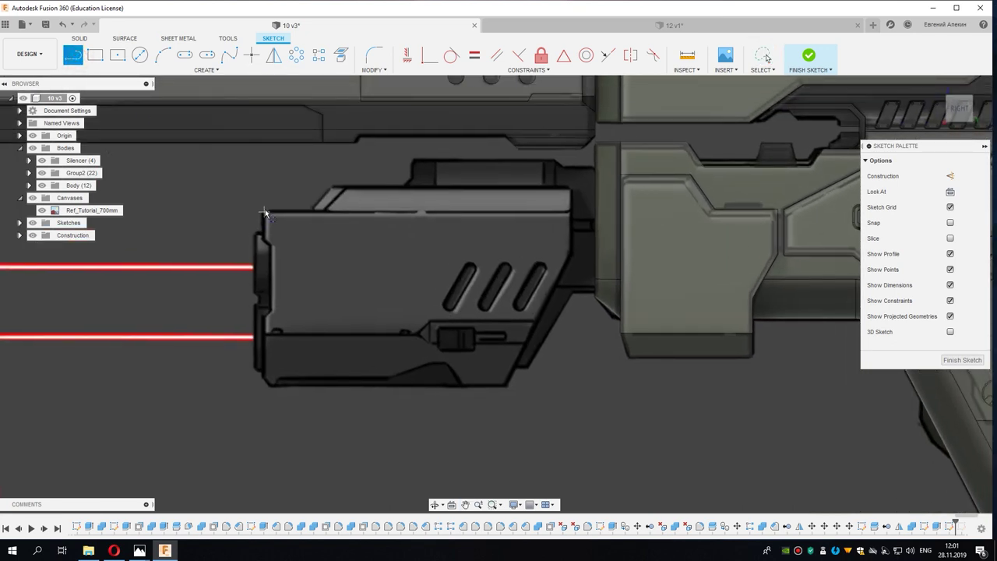
{"action": "left_click", "coordinate": [263, 209]}
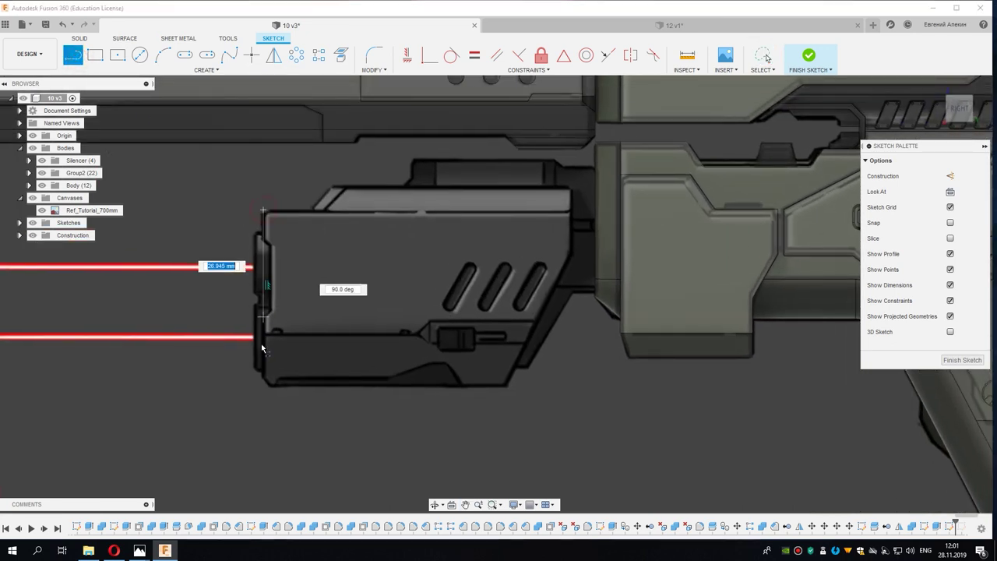
{"action": "double_click", "coordinate": [263, 395]}
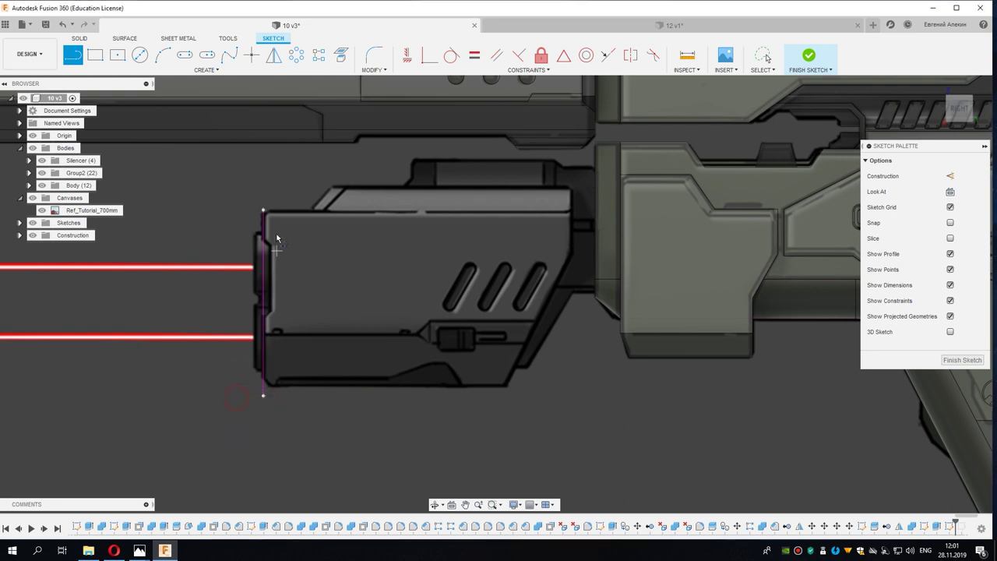
{"action": "left_click", "coordinate": [263, 211]}
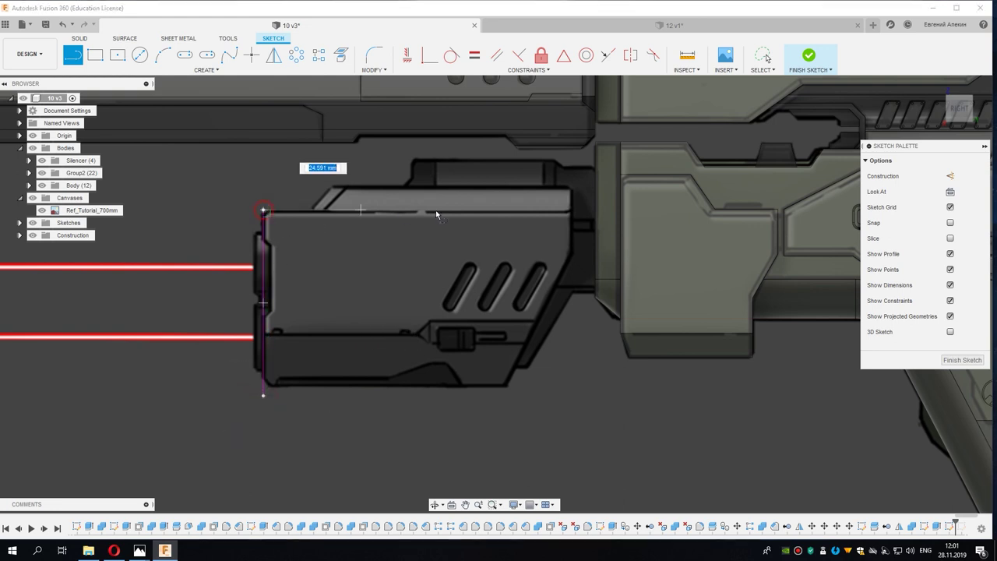
{"action": "double_click", "coordinate": [581, 210]}
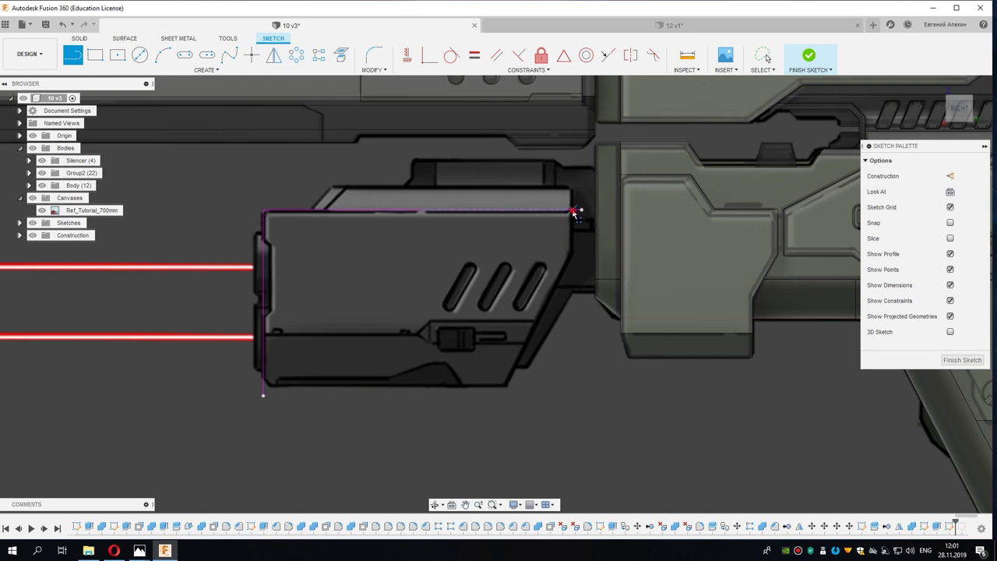
{"action": "left_click", "coordinate": [573, 211]}
{"action": "double_click", "coordinate": [571, 288]}
Step: Draw the slanted front edge and the bottom edge to close the outline
{"action": "middle_click_drag", "start_coordinate": [556, 308], "coordinate": [514, 266]}
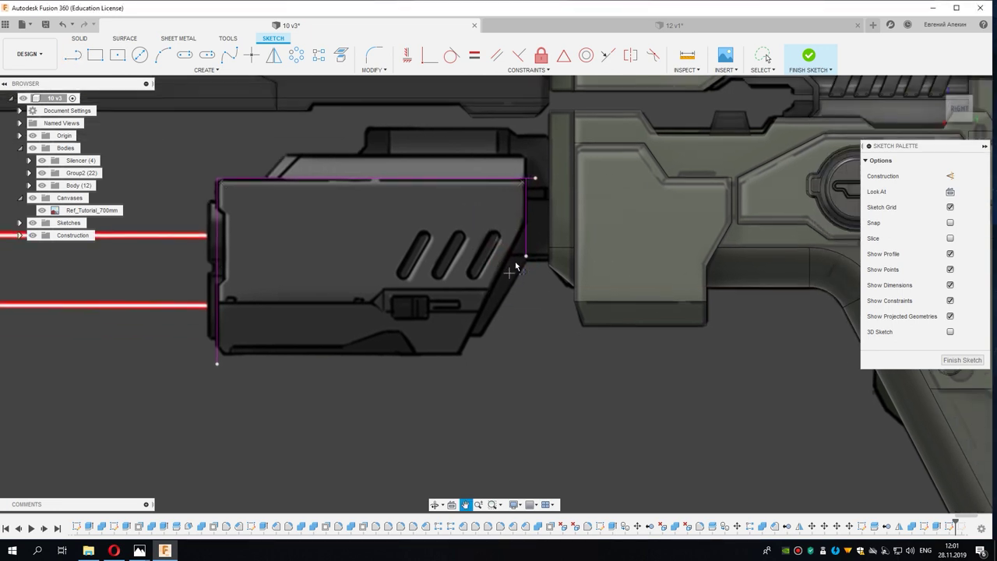
{"action": "left_click", "coordinate": [526, 221]}
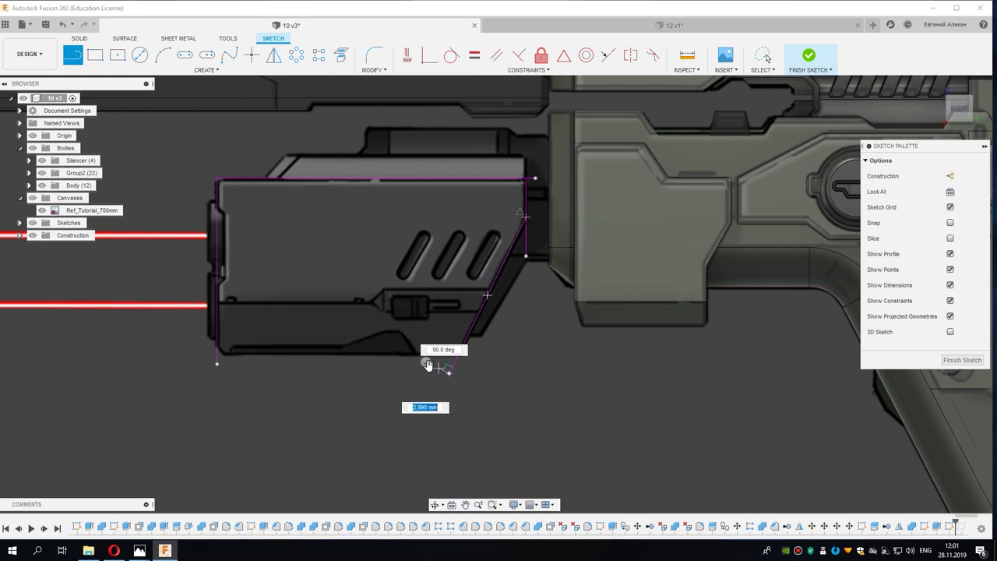
{"action": "double_click", "coordinate": [425, 364]}
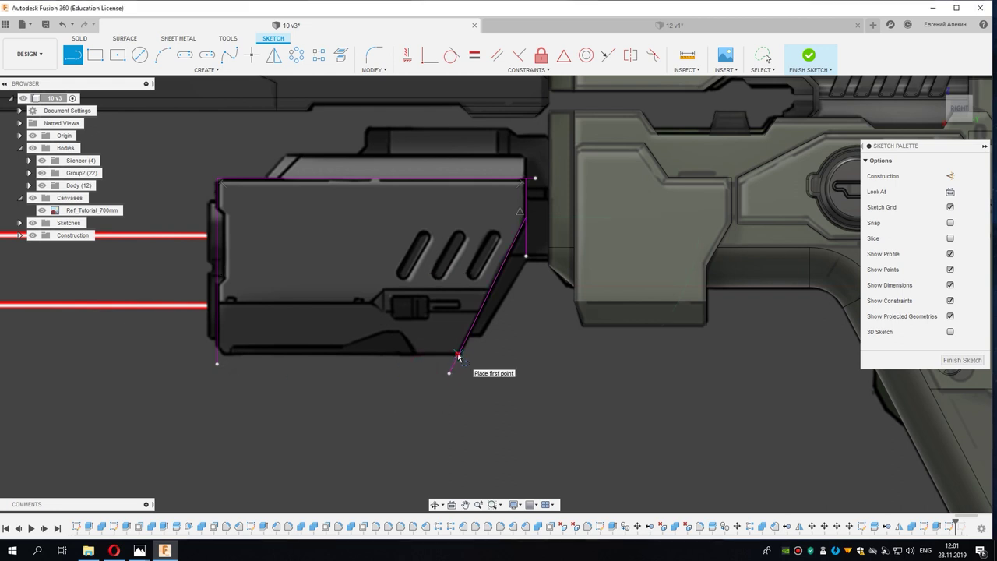
{"action": "left_click", "coordinate": [458, 355]}
{"action": "left_click", "coordinate": [218, 354]}
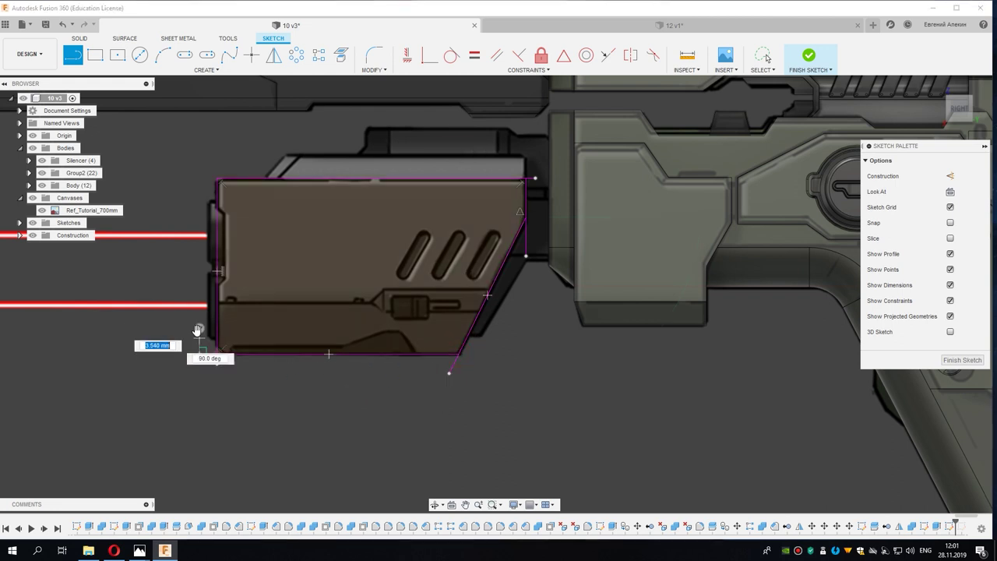
{"action": "left_click", "coordinate": [197, 330]}
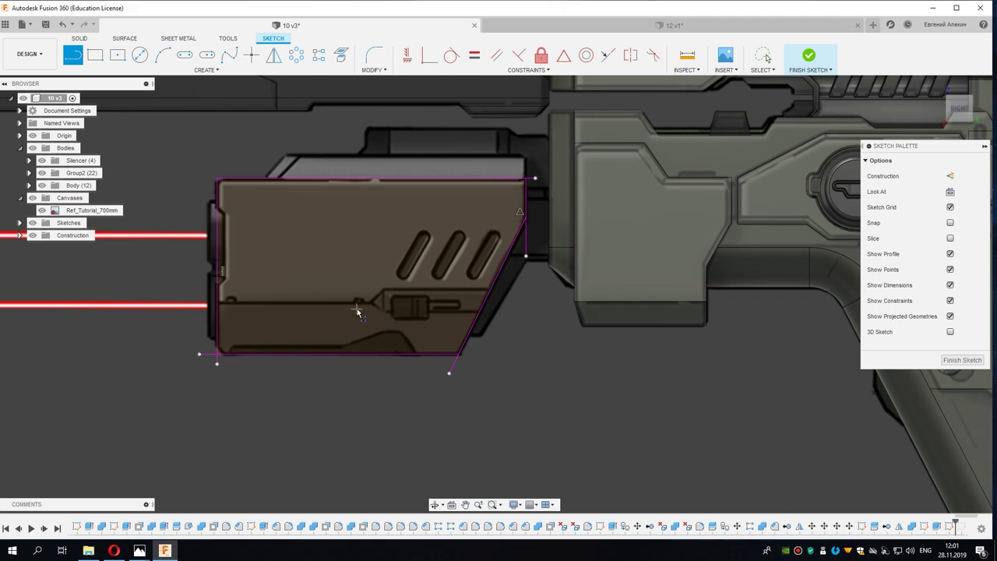
Step: Draw the notch's vertical line, short horizontal line and upper diagonal near the left edge
{"action": "middle_click_drag", "start_coordinate": [356, 311], "coordinate": [433, 347]}
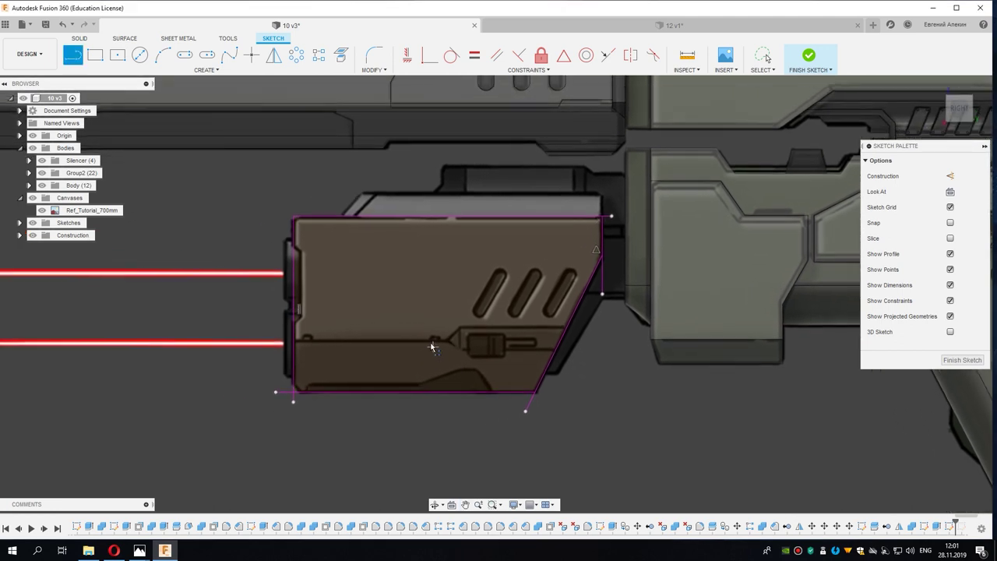
{"action": "scroll", "coordinate": [298, 264], "scroll_direction": "up", "scroll_amount": 3}
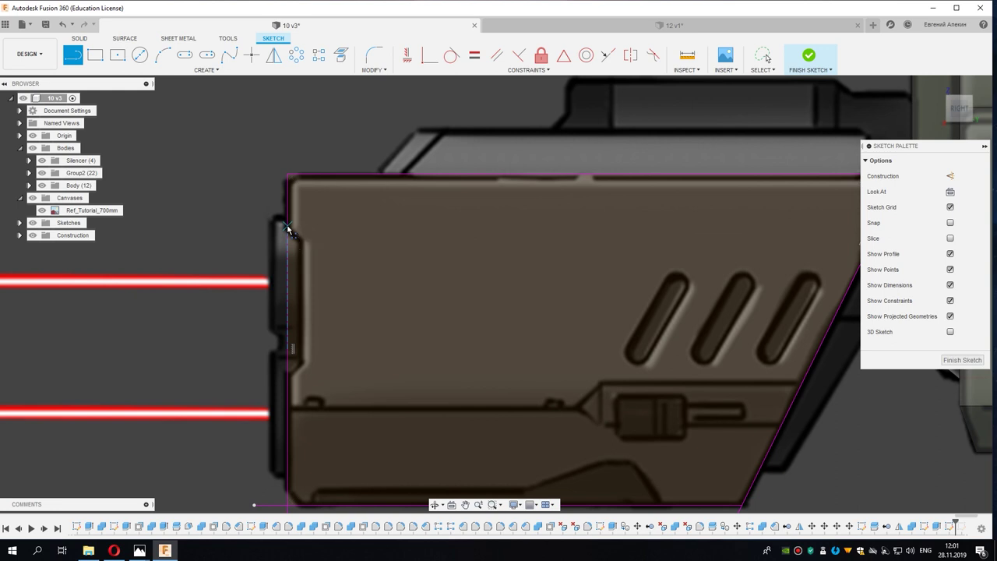
{"action": "left_click", "coordinate": [308, 243]}
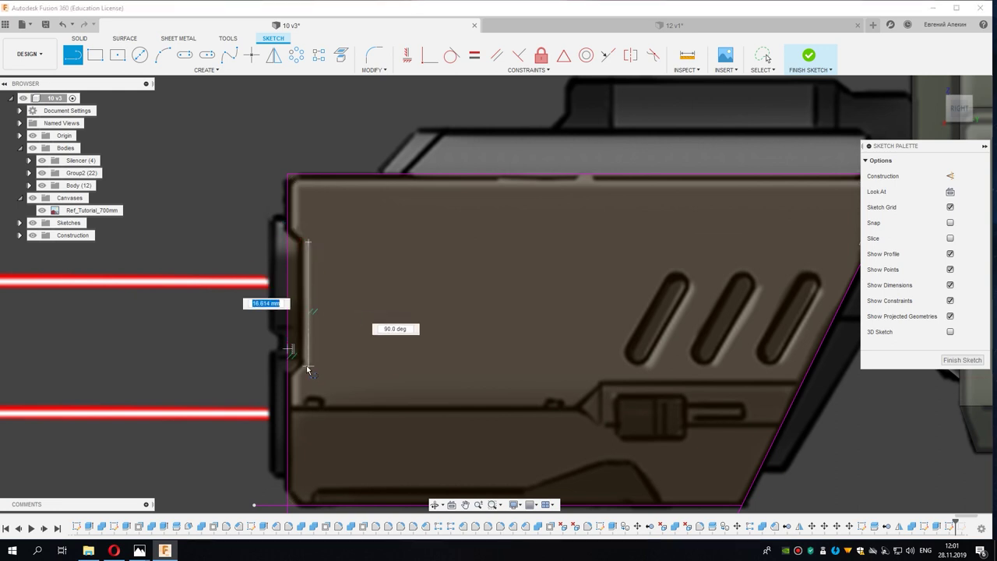
{"action": "left_click", "coordinate": [309, 364]}
{"action": "left_click", "coordinate": [282, 364]}
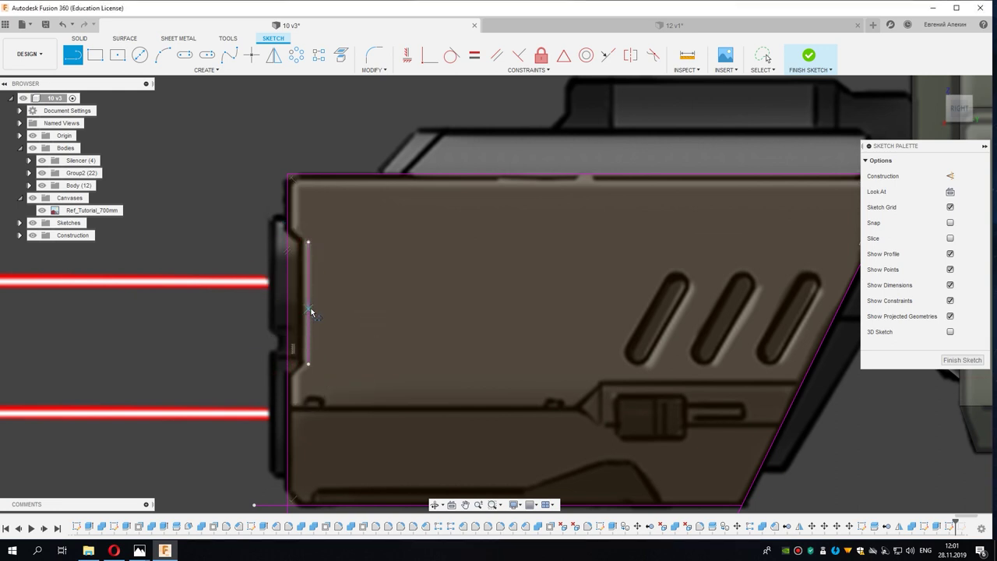
{"action": "left_click", "coordinate": [328, 326]}
{"action": "left_click", "coordinate": [277, 218]}
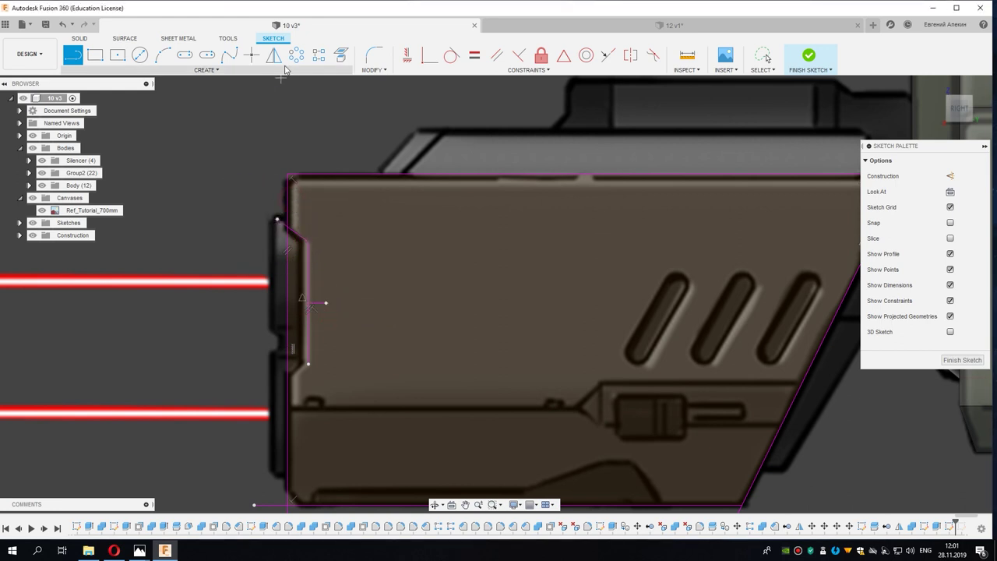
Step: Mirror the upper diagonal about the short horizontal line to complete the V-notch
{"action": "left_click", "coordinate": [273, 54]}
{"action": "left_click", "coordinate": [293, 232]}
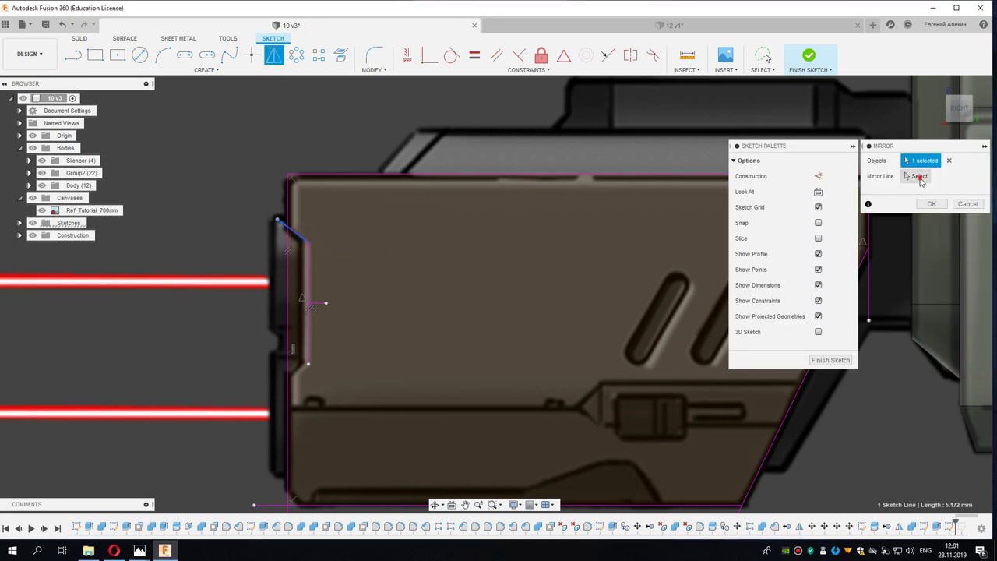
{"action": "left_click", "coordinate": [318, 303]}
{"action": "middle_click_drag", "start_coordinate": [385, 327], "coordinate": [405, 273]}
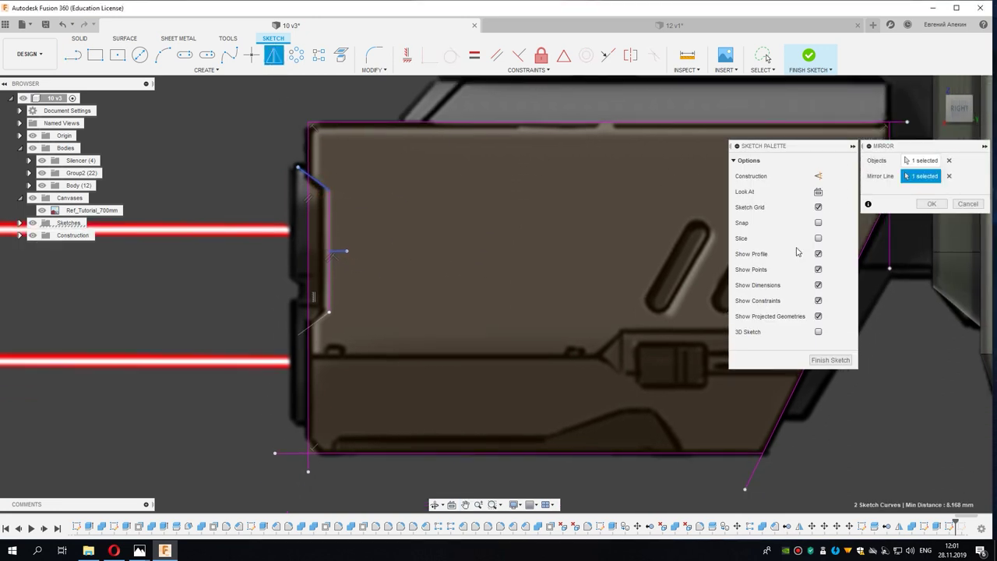
{"action": "left_click", "coordinate": [932, 204]}
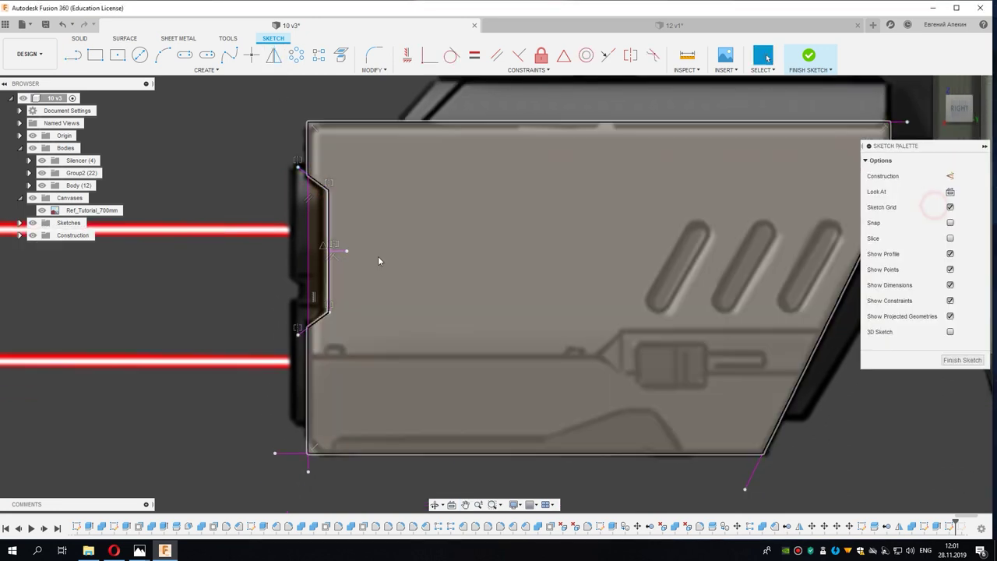
Step: Select the closed 3106.641 mm² outline profile for extrusion
{"action": "scroll", "coordinate": [438, 290], "scroll_direction": "down", "scroll_amount": 2}
{"action": "scroll", "coordinate": [448, 290], "scroll_direction": "down", "scroll_amount": 2}
{"action": "left_click", "coordinate": [452, 291]}
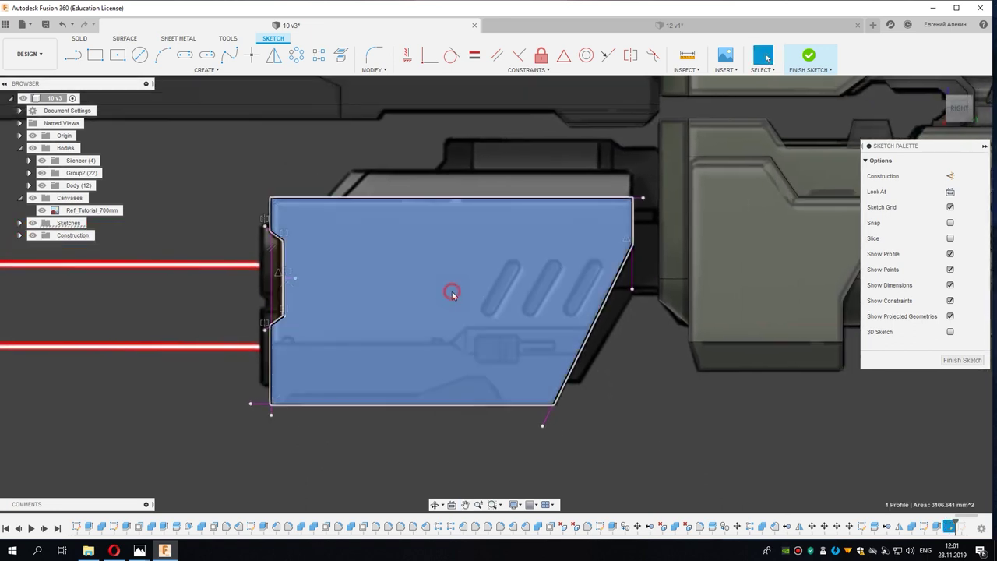
{"action": "right_click", "coordinate": [453, 295]}
Step: Extrude the module outline 10 mm as a new body
{"action": "left_click", "coordinate": [444, 337]}
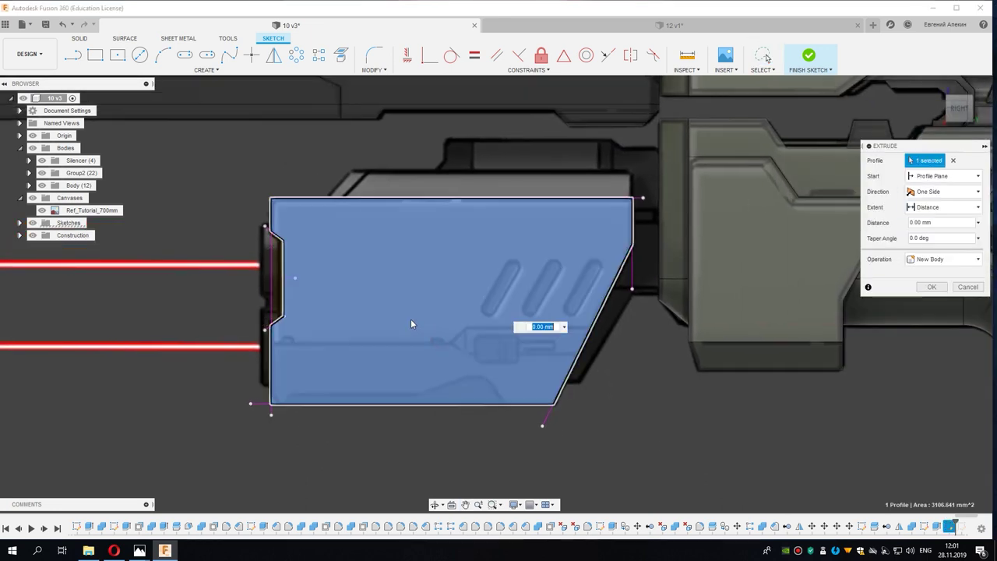
{"action": "type", "text": "10"}
{"action": "key", "text": "Return"}
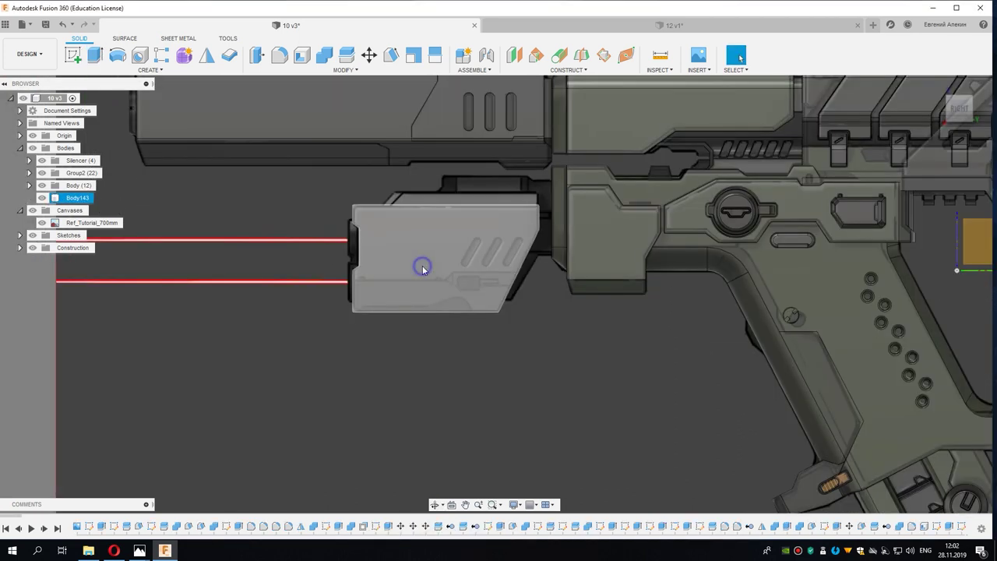
{"action": "left_click", "coordinate": [384, 331]}
Step: Extrude the module's side face another 10 mm, joined to the body
{"action": "scroll", "coordinate": [384, 331], "scroll_direction": "down", "scroll_amount": 2}
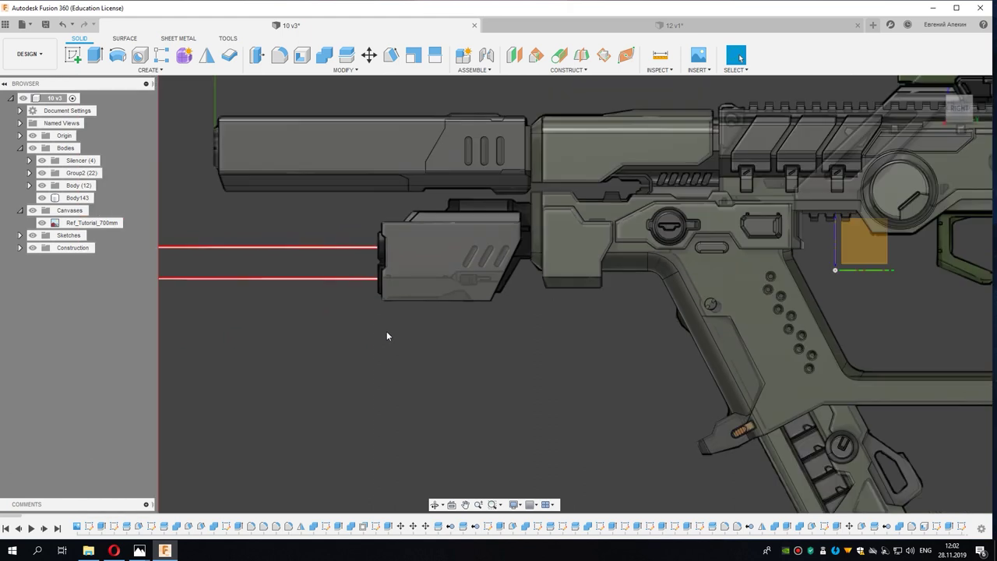
{"action": "mouse_move", "coordinate": [386, 331]}
{"action": "middle_mouse_down", "text": "shift"}
{"action": "mouse_move", "coordinate": [426, 307]}
{"action": "mouse_move", "coordinate": [402, 286]}
{"action": "middle_mouse_up", "text": "shift"}
{"action": "left_click", "coordinate": [402, 286]}
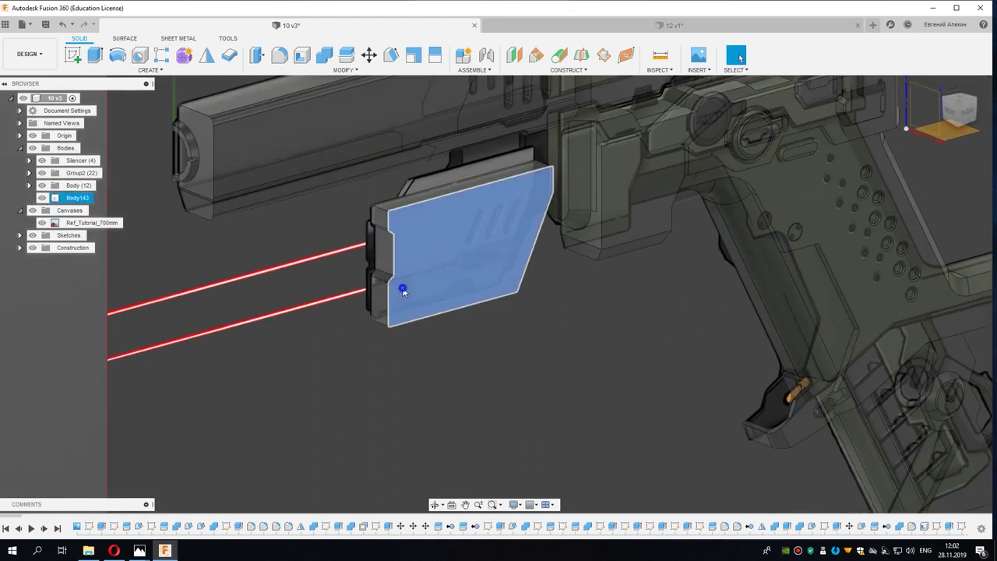
{"action": "right_click", "coordinate": [404, 292]}
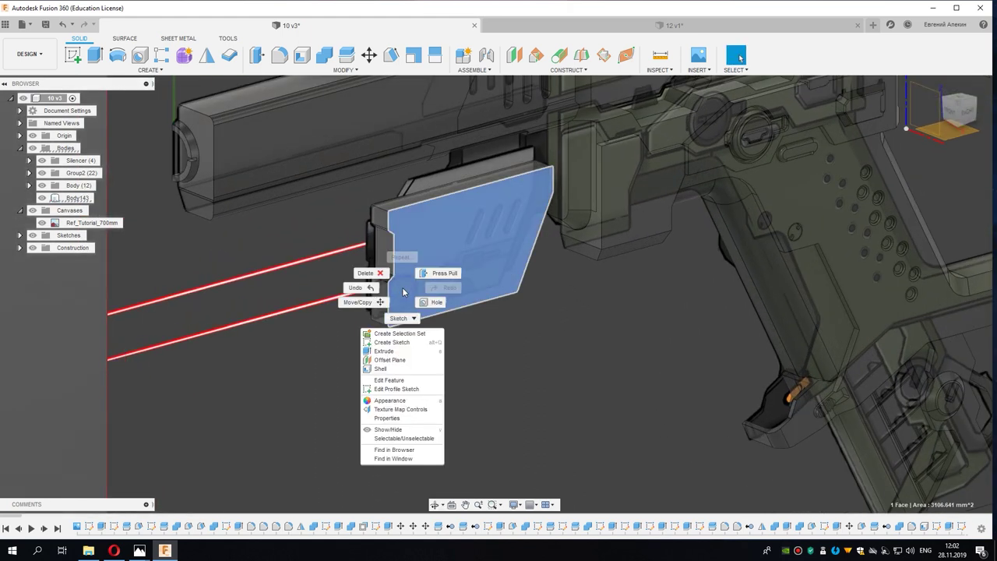
{"action": "left_click", "coordinate": [392, 351]}
{"action": "mouse_move", "coordinate": [392, 351]}
{"action": "middle_mouse_down", "text": "shift"}
{"action": "mouse_move", "coordinate": [401, 323]}
{"action": "mouse_move", "coordinate": [381, 158]}
{"action": "middle_mouse_up", "text": "shift"}
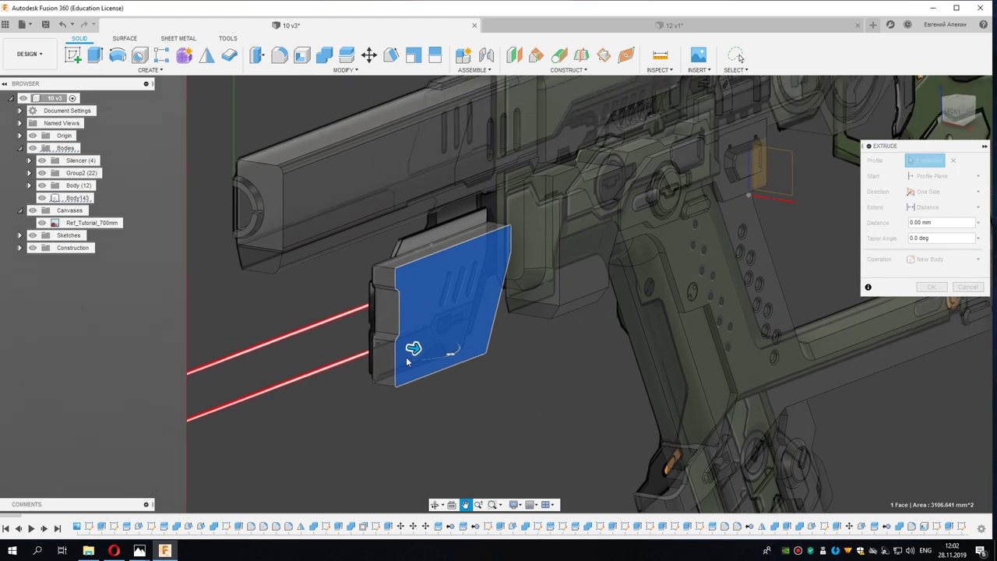
{"action": "type", "text": "10"}
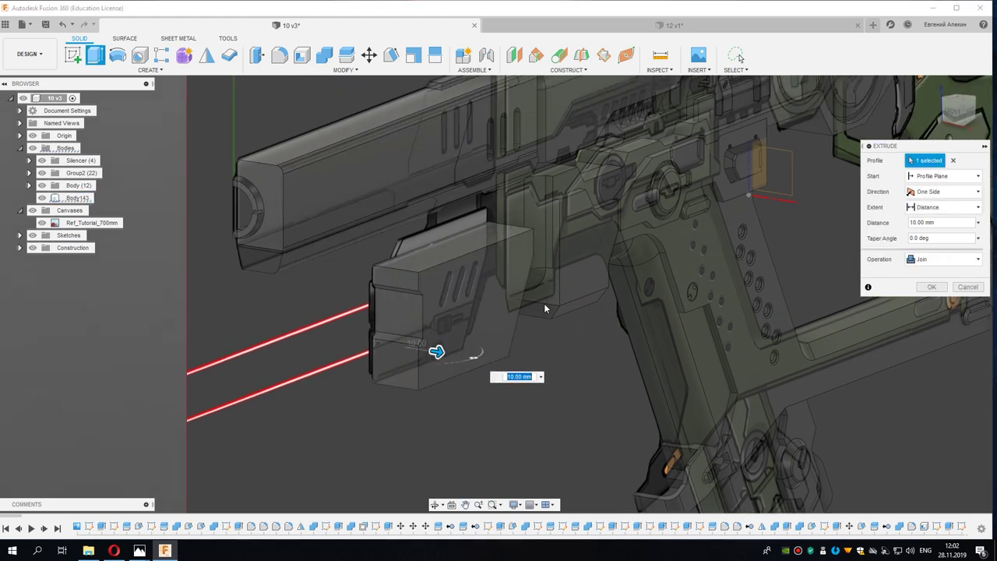
{"action": "middle_click_drag", "start_coordinate": [545, 306], "coordinate": [527, 322]}
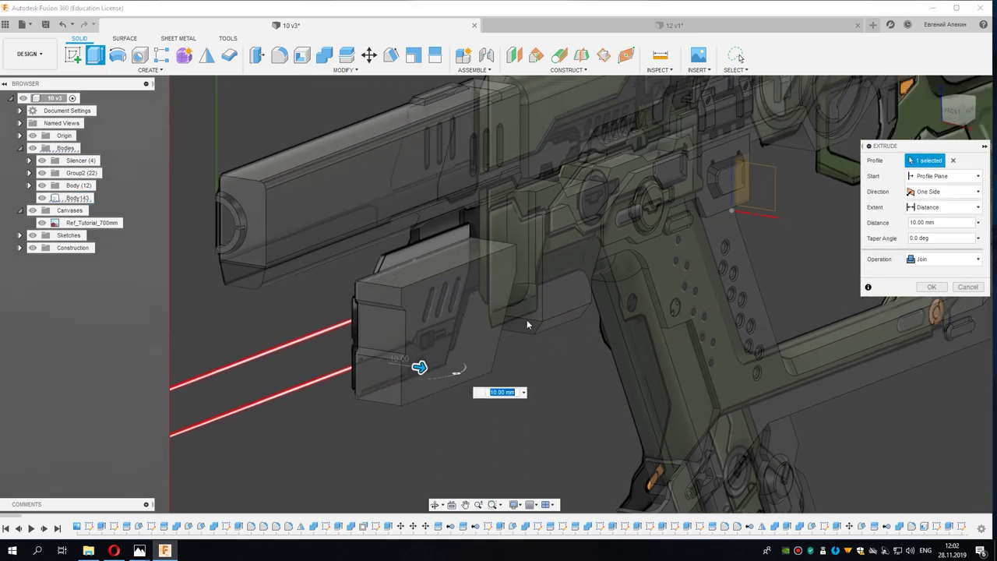
{"action": "left_click", "coordinate": [930, 286]}
{"action": "scroll", "coordinate": [476, 385], "scroll_direction": "up", "scroll_amount": 3}
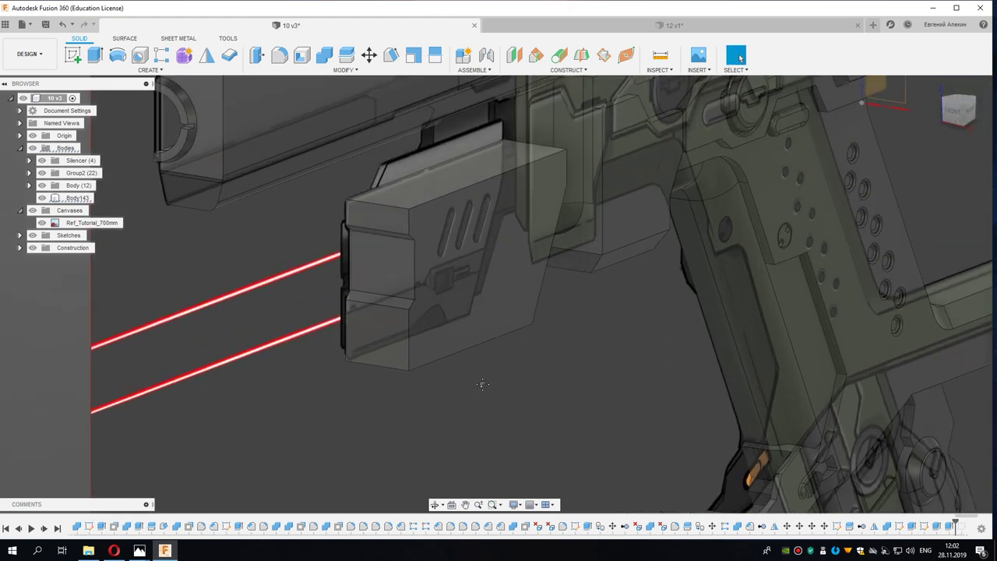
{"action": "left_click", "coordinate": [970, 111]}
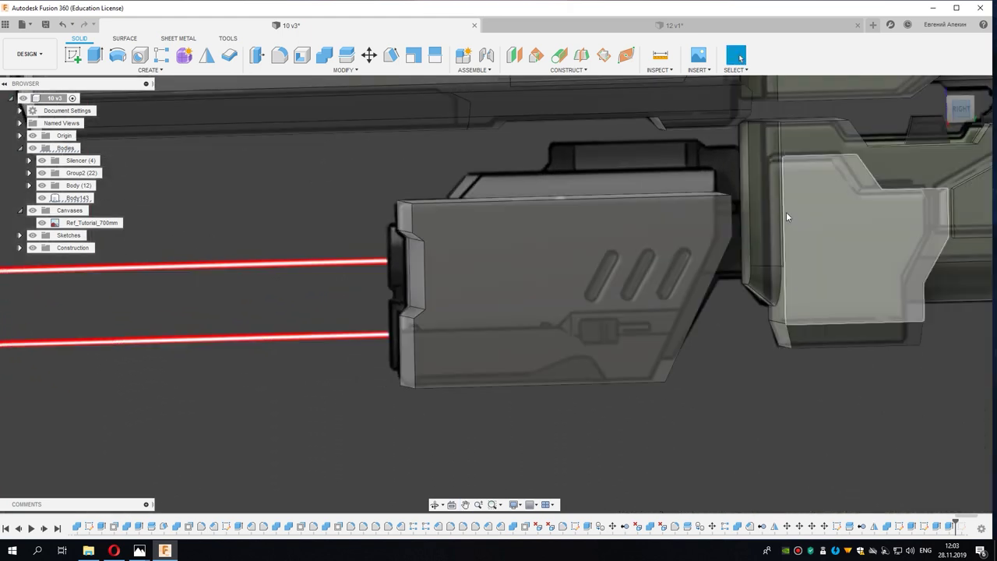
Step: Sketch a horizontal line across the laser module face and finish the sketch
{"action": "left_click", "coordinate": [72, 56]}
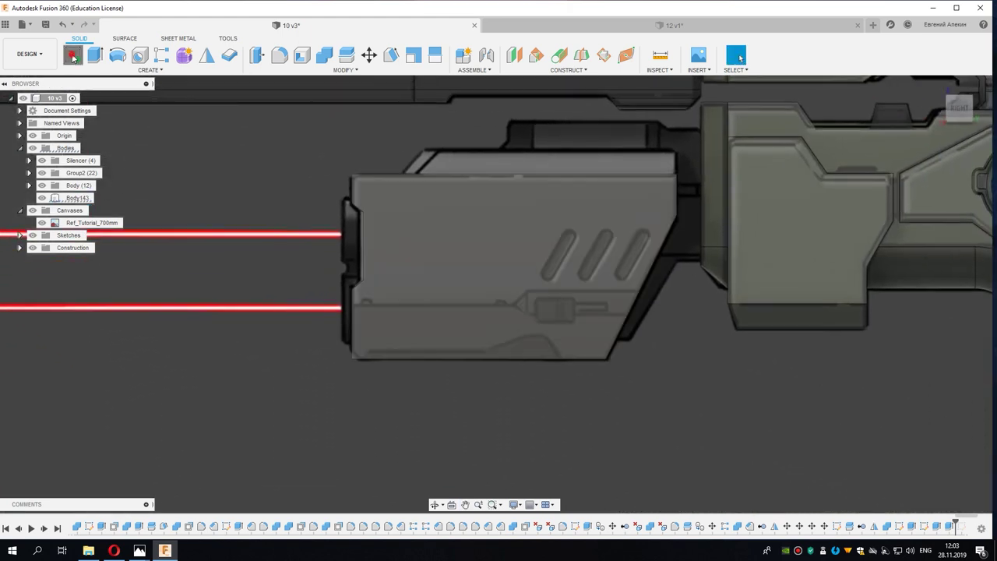
{"action": "left_click", "coordinate": [431, 265]}
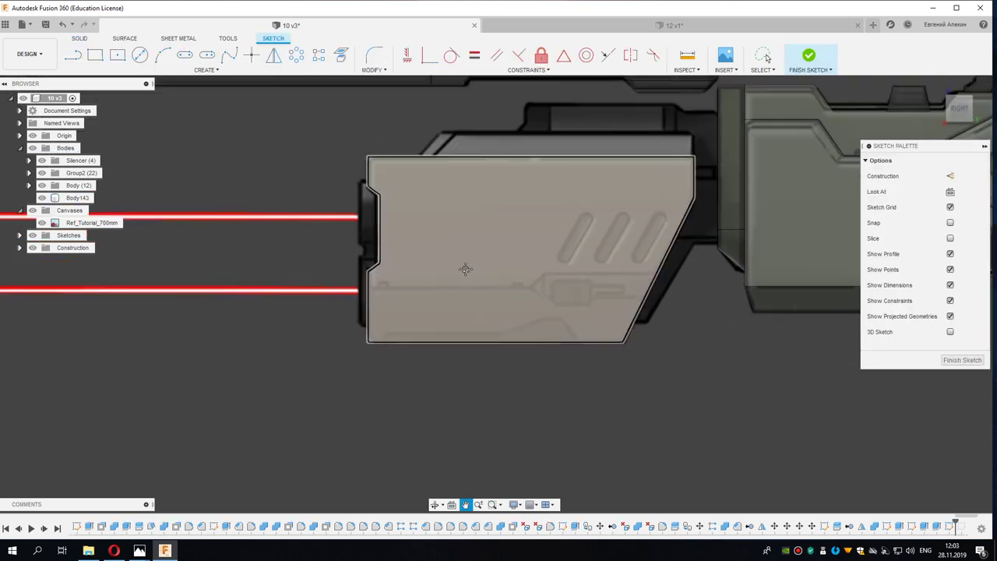
{"action": "scroll", "coordinate": [350, 288], "scroll_direction": "up", "scroll_amount": 2}
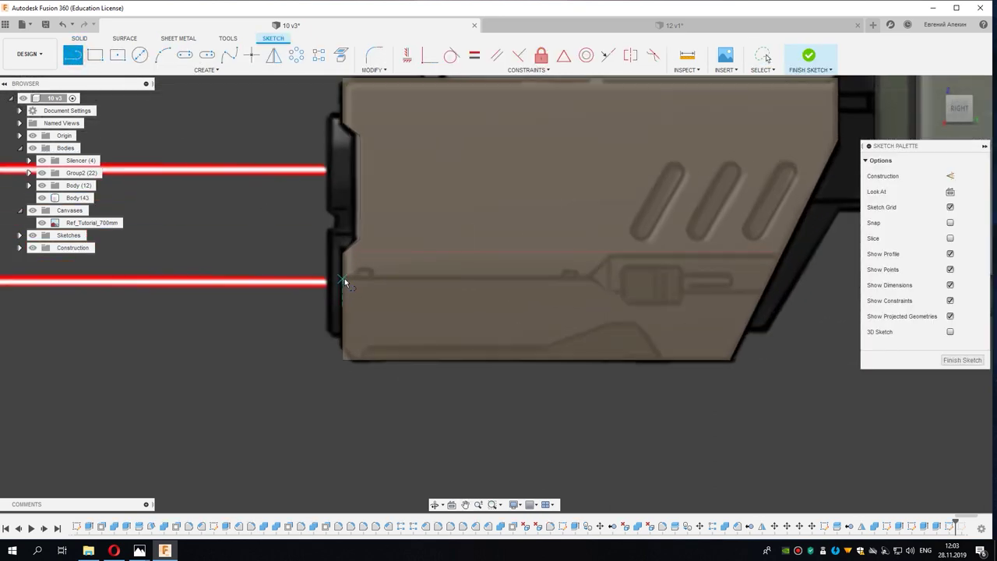
{"action": "left_click", "coordinate": [344, 277]}
{"action": "left_click", "coordinate": [816, 278]}
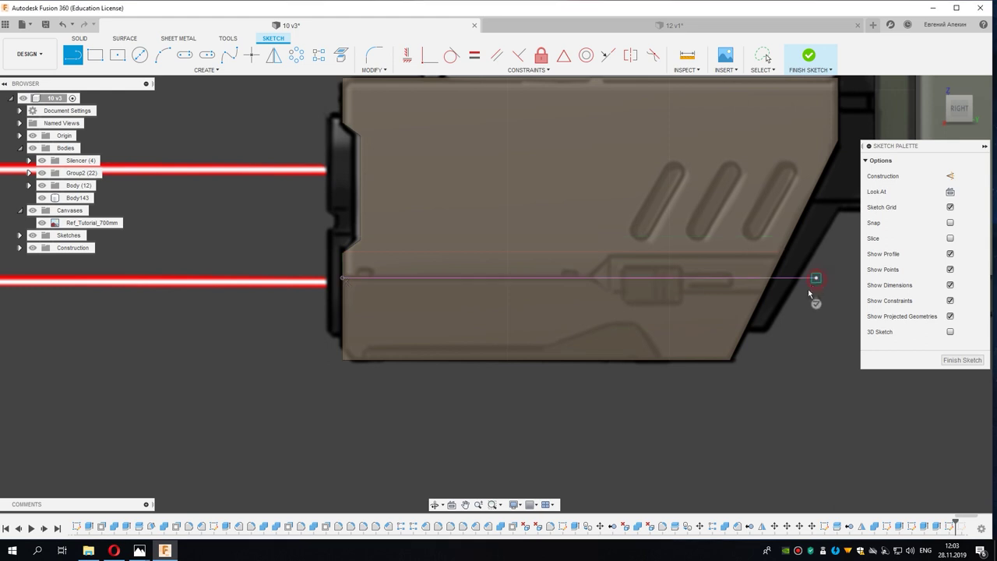
{"action": "scroll", "coordinate": [805, 285], "scroll_direction": "down", "scroll_amount": 3}
{"action": "right_click", "coordinate": [634, 305]}
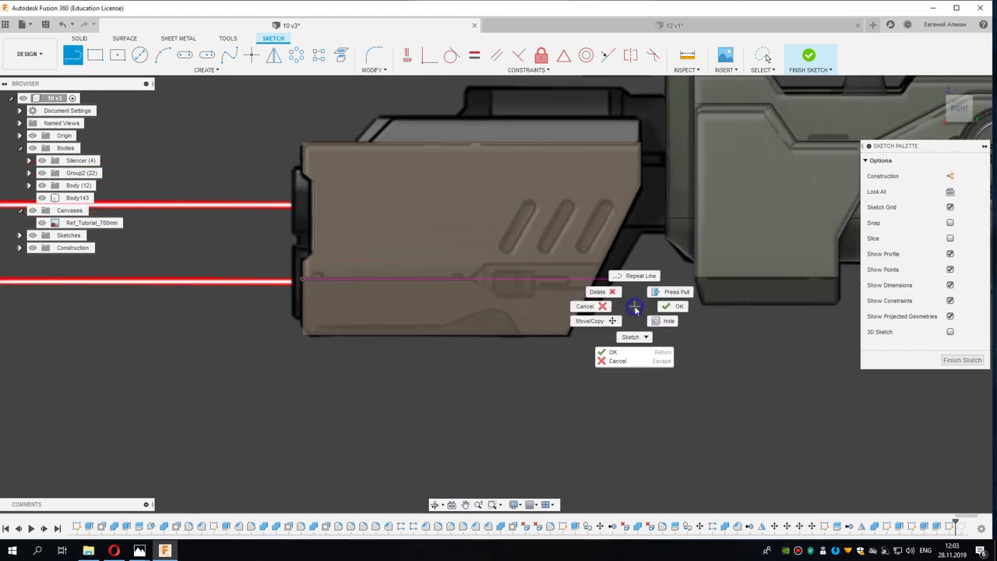
{"action": "left_click", "coordinate": [676, 308]}
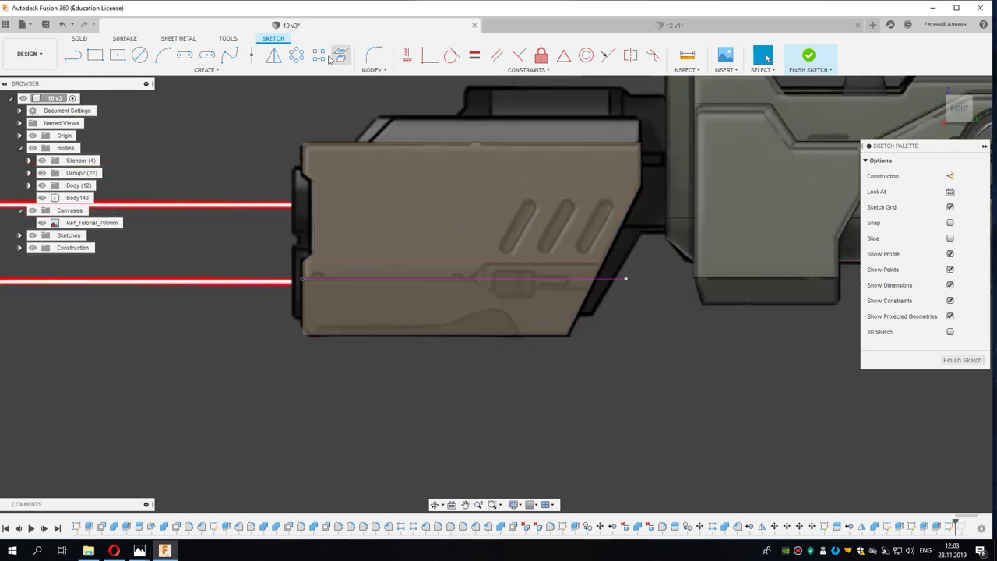
{"action": "left_click", "coordinate": [809, 59]}
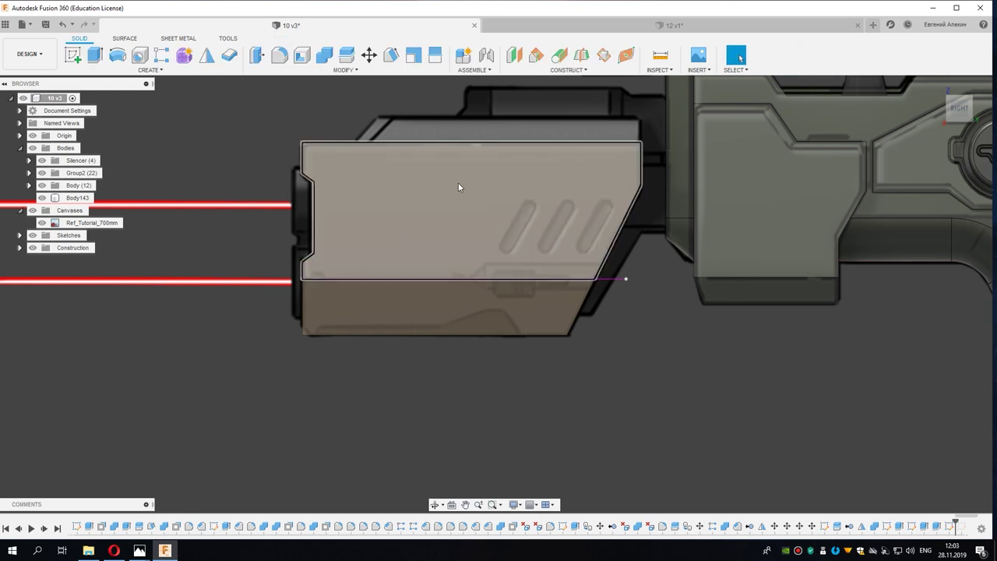
{"action": "left_click", "coordinate": [424, 195]}
Step: Split the laser module along the sketch line into Body143 and Body144, then hide Body143
{"action": "left_click", "coordinate": [347, 55]}
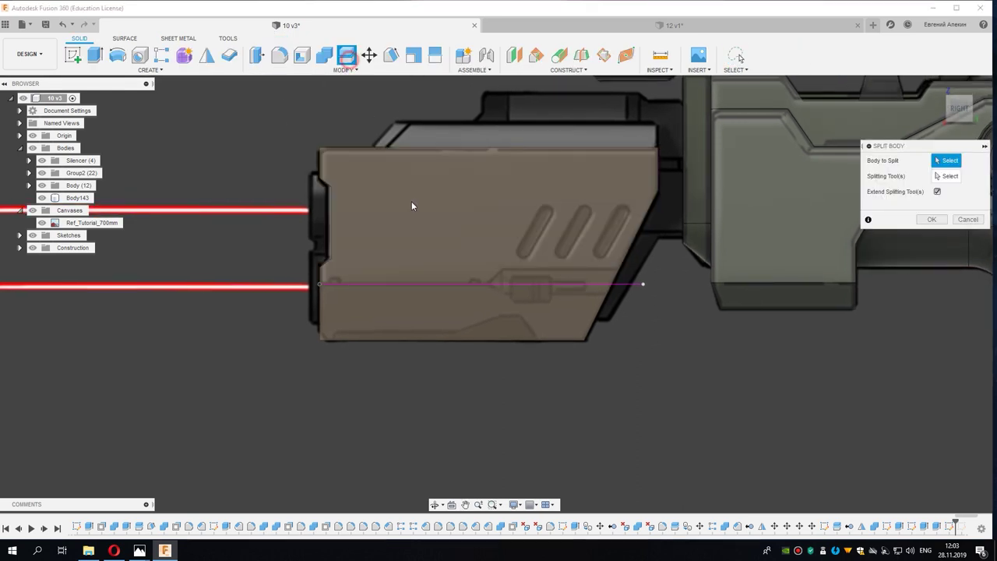
{"action": "left_click", "coordinate": [425, 261]}
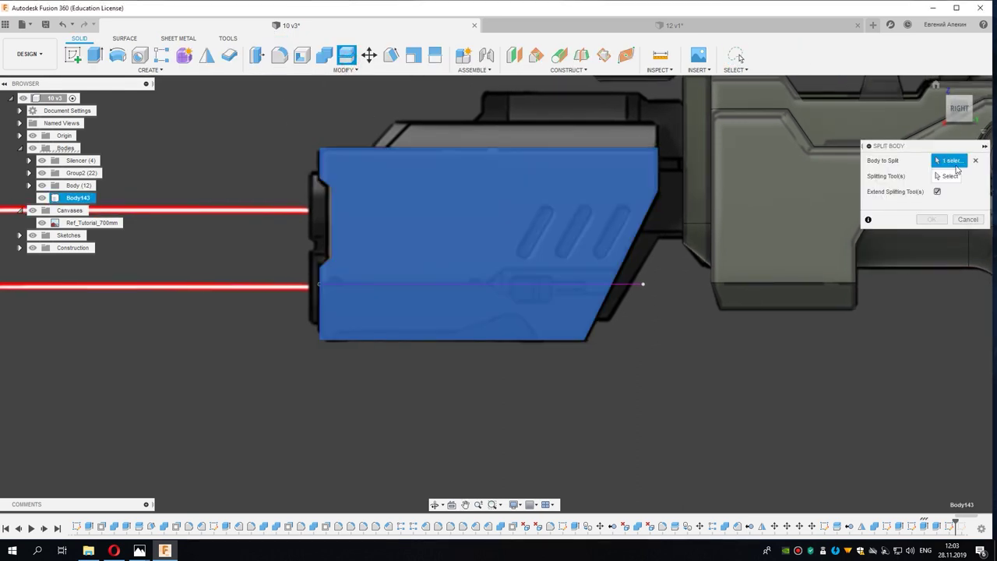
{"action": "left_click", "coordinate": [637, 284]}
{"action": "left_click", "coordinate": [931, 219]}
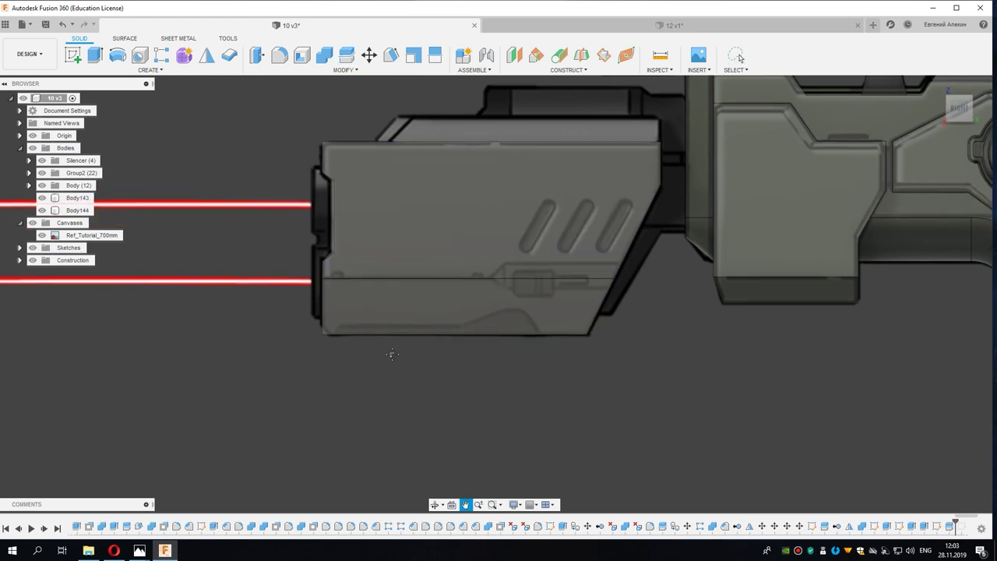
{"action": "middle_click_drag", "start_coordinate": [721, 305], "coordinate": [433, 348], "text": "shift"}
{"action": "scroll", "coordinate": [441, 335], "scroll_direction": "up", "scroll_amount": 3}
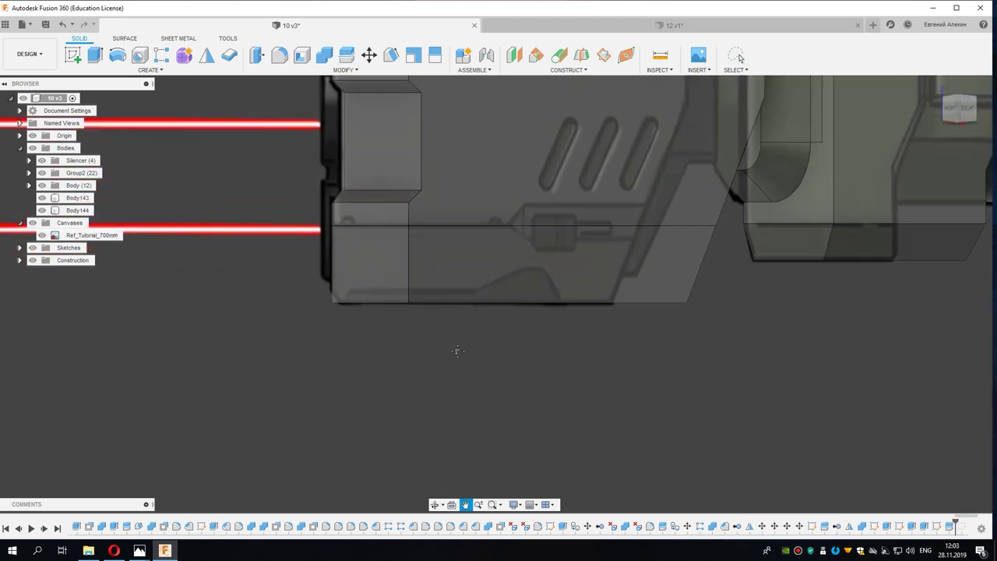
{"action": "left_click", "coordinate": [42, 197]}
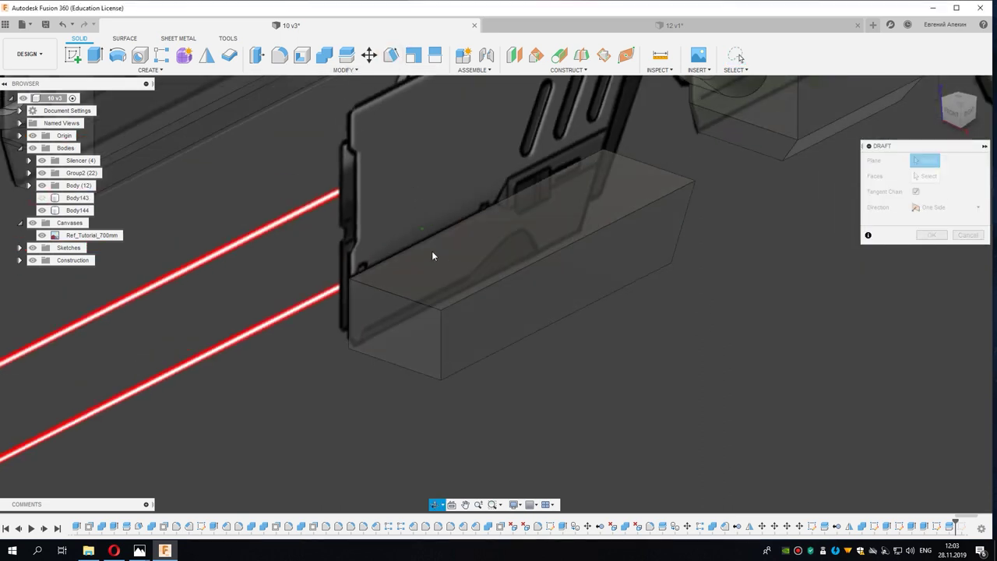
Step: Draft the lower body Body144's face to -40 degrees
{"action": "middle_click_drag", "start_coordinate": [396, 115], "coordinate": [431, 251], "text": "shift"}
{"action": "left_click", "coordinate": [449, 264]}
{"action": "left_click", "coordinate": [490, 319]}
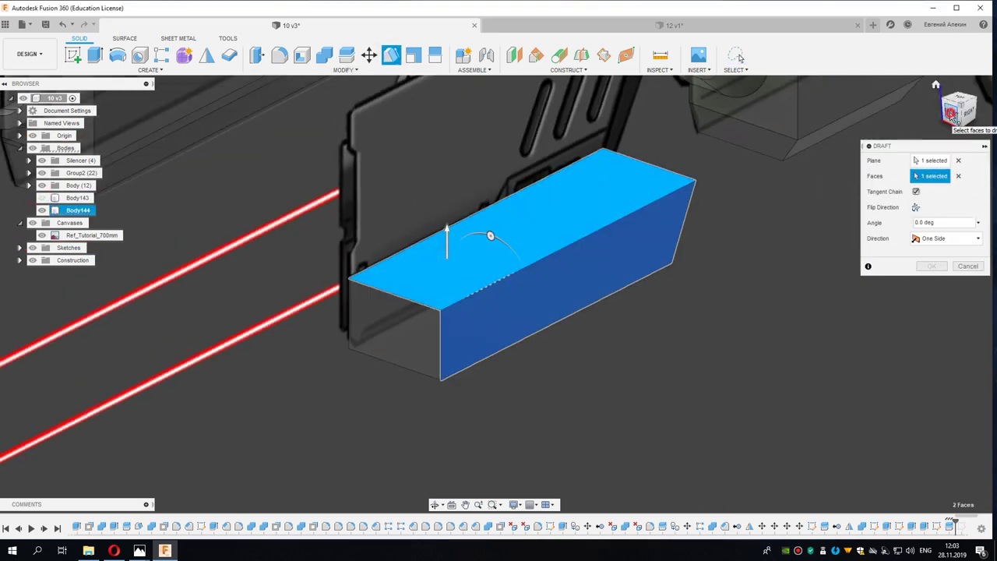
{"action": "left_click", "coordinate": [956, 115]}
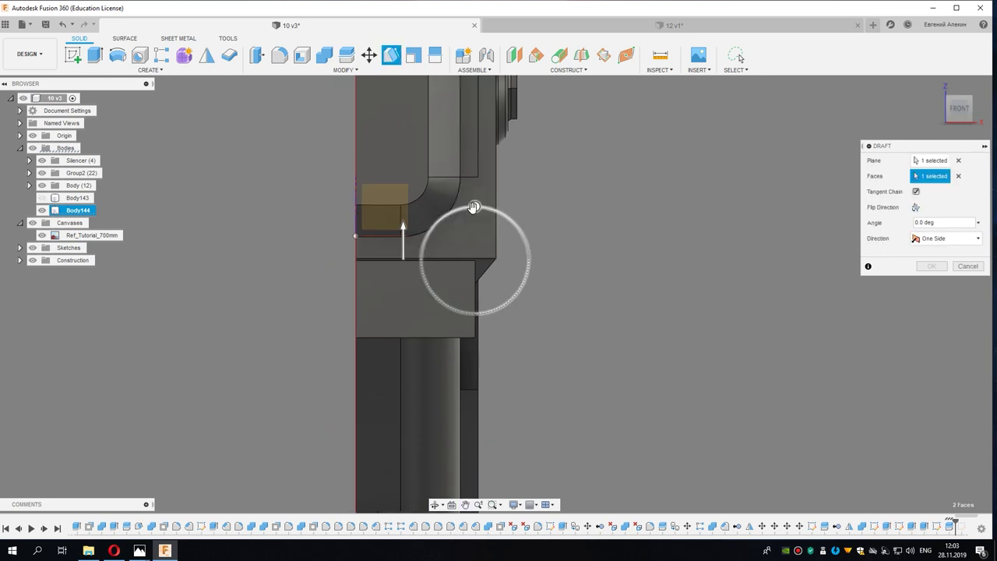
{"action": "left_click_drag", "start_coordinate": [475, 207], "coordinate": [535, 256]}
{"action": "scroll", "coordinate": [505, 237], "scroll_direction": "up", "scroll_amount": 1}
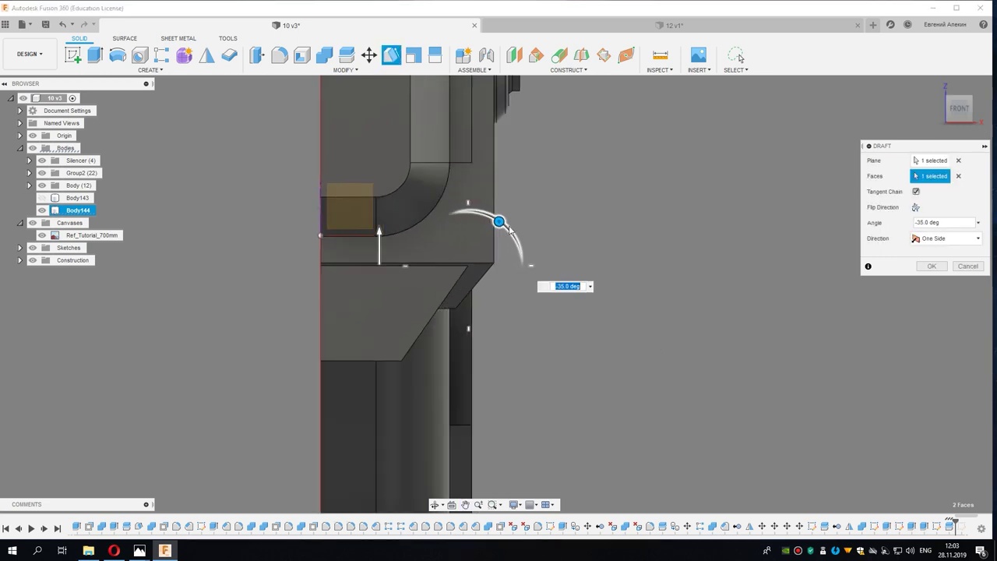
{"action": "scroll", "coordinate": [505, 238], "scroll_direction": "up", "scroll_amount": 1}
{"action": "left_click_drag", "start_coordinate": [491, 223], "coordinate": [498, 228]}
{"action": "scroll", "coordinate": [628, 287], "scroll_direction": "down", "scroll_amount": 1}
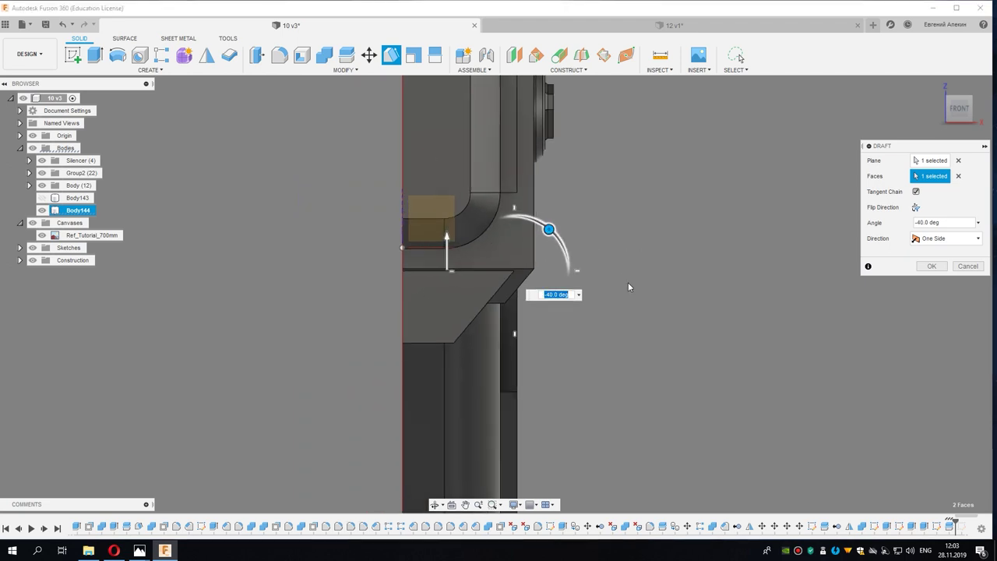
{"action": "left_click", "coordinate": [930, 267]}
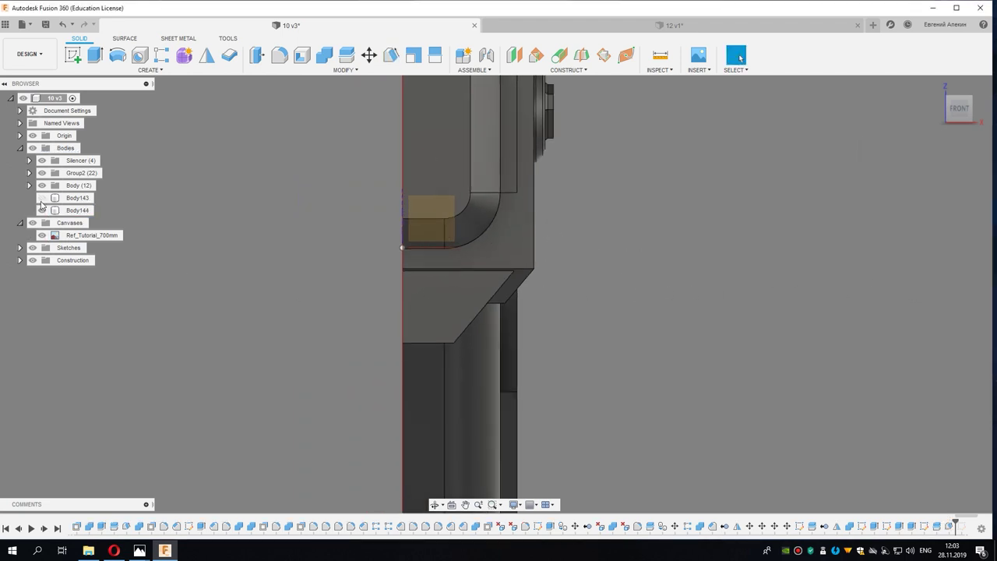
Step: Show Body143 again and center the view on the laser module, selecting Body144
{"action": "mouse_move", "coordinate": [372, 334]}
{"action": "middle_mouse_down", "text": "shift"}
{"action": "mouse_move", "coordinate": [319, 336]}
{"action": "mouse_move", "coordinate": [676, 360]}
{"action": "mouse_move", "coordinate": [881, 171]}
{"action": "middle_mouse_up", "text": "shift"}
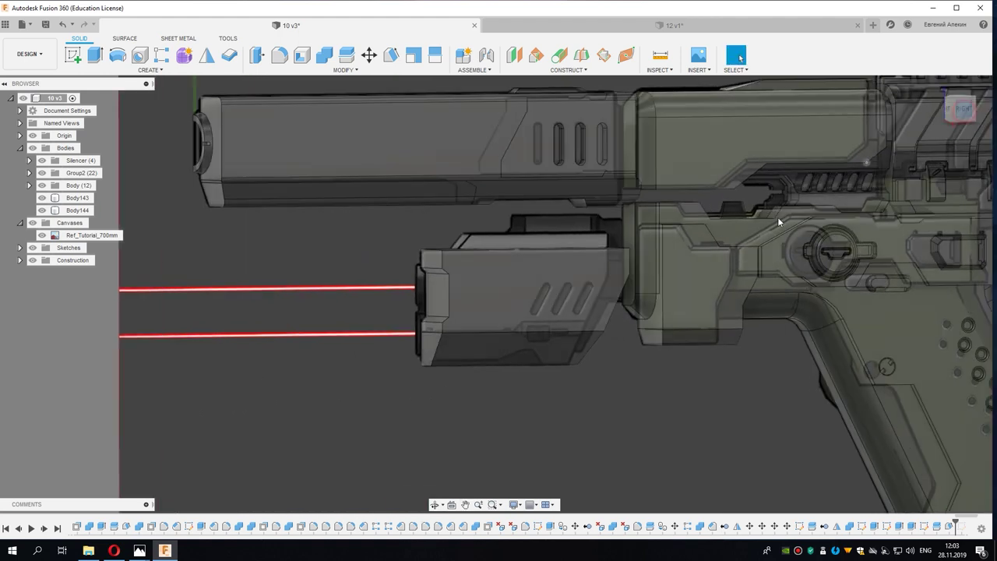
{"action": "scroll", "coordinate": [455, 361], "scroll_direction": "up", "scroll_amount": 3}
{"action": "scroll", "coordinate": [444, 369], "scroll_direction": "up", "scroll_amount": 3}
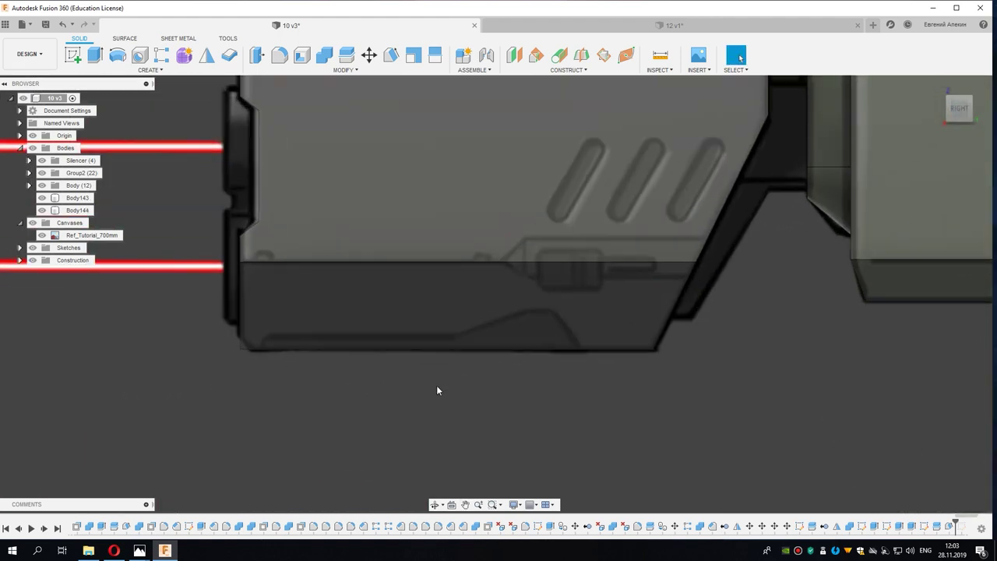
{"action": "scroll", "coordinate": [448, 389], "scroll_direction": "down", "scroll_amount": 2}
{"action": "scroll", "coordinate": [453, 389], "scroll_direction": "down", "scroll_amount": 1}
{"action": "scroll", "coordinate": [458, 390], "scroll_direction": "up", "scroll_amount": 2}
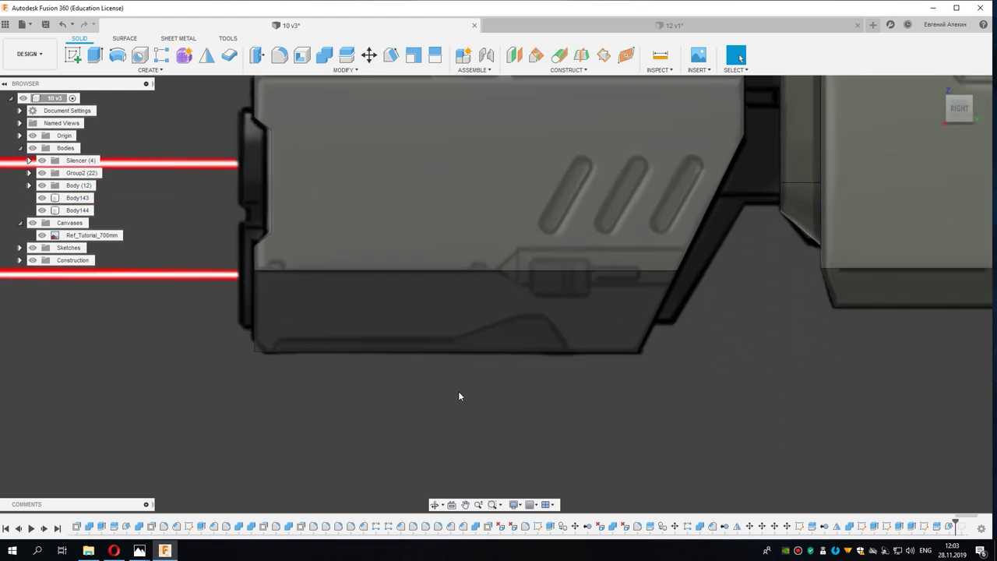
{"action": "mouse_move", "coordinate": [452, 390]}
{"action": "middle_mouse_down"}
{"action": "mouse_move", "coordinate": [465, 401]}
{"action": "mouse_move", "coordinate": [441, 411]}
{"action": "middle_mouse_up"}
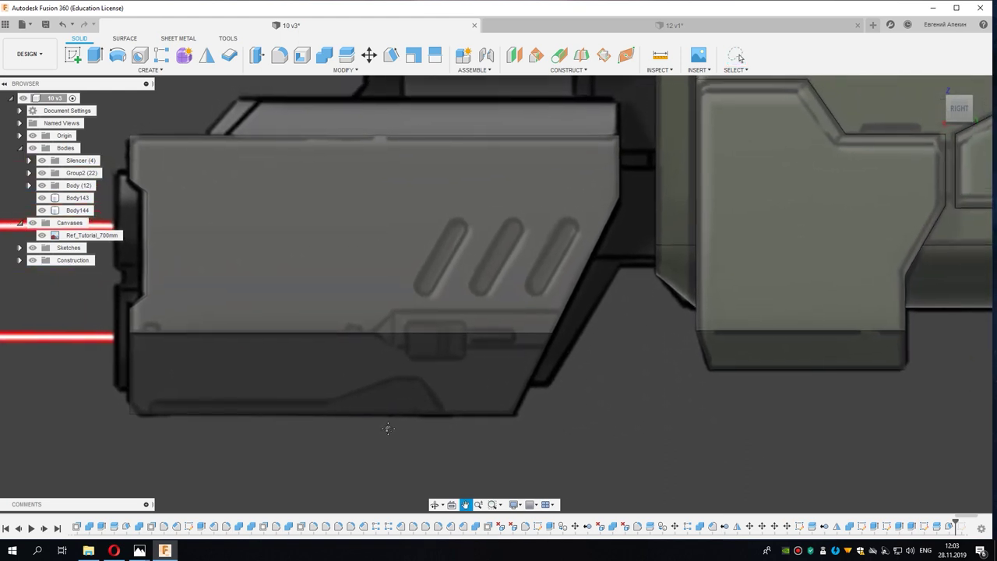
{"action": "left_click", "coordinate": [411, 353]}
{"action": "scroll", "coordinate": [409, 347], "scroll_direction": "down", "scroll_amount": 3}
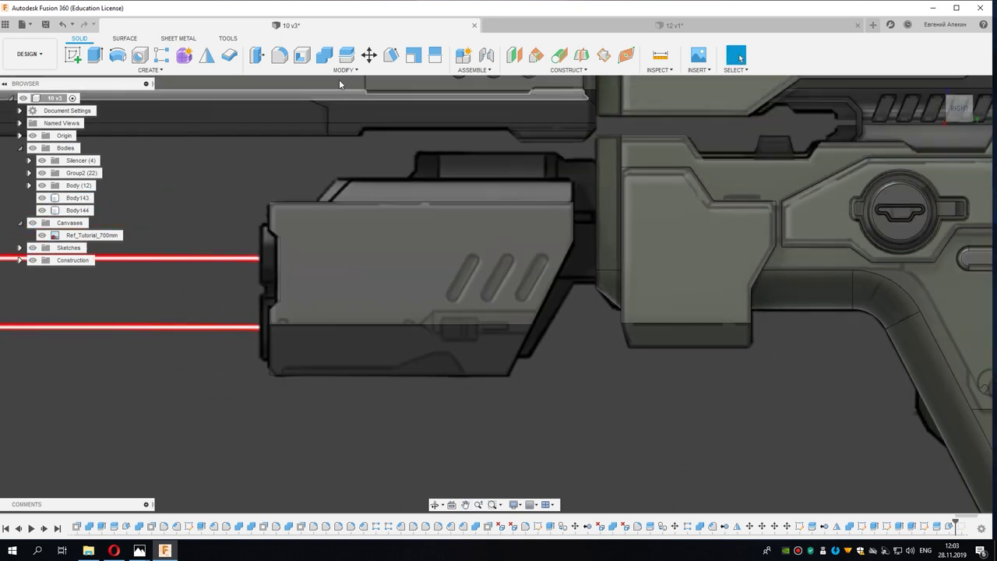
Step: Combine Body144 into target Body143 with a Join operation, merging the drafted lower half back in
{"action": "left_click", "coordinate": [324, 55]}
{"action": "left_click", "coordinate": [367, 249]}
{"action": "left_click", "coordinate": [350, 349]}
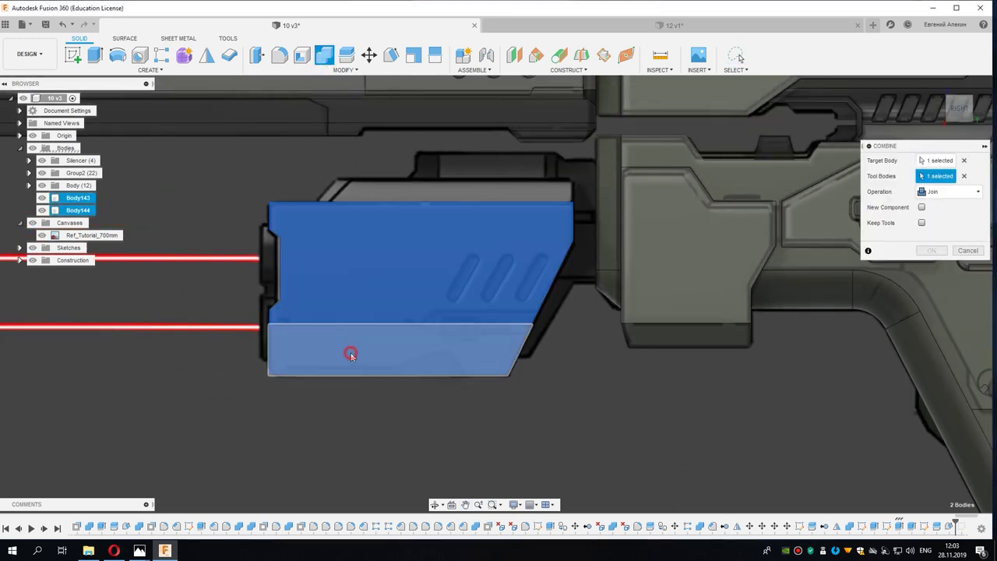
{"action": "left_click", "coordinate": [931, 251]}
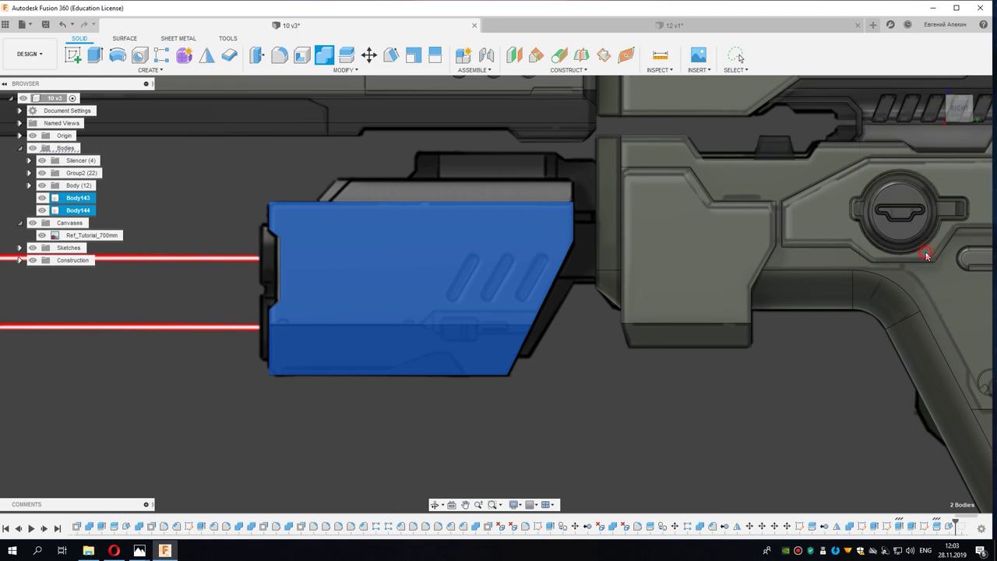
{"action": "scroll", "coordinate": [545, 410], "scroll_direction": "up", "scroll_amount": 2}
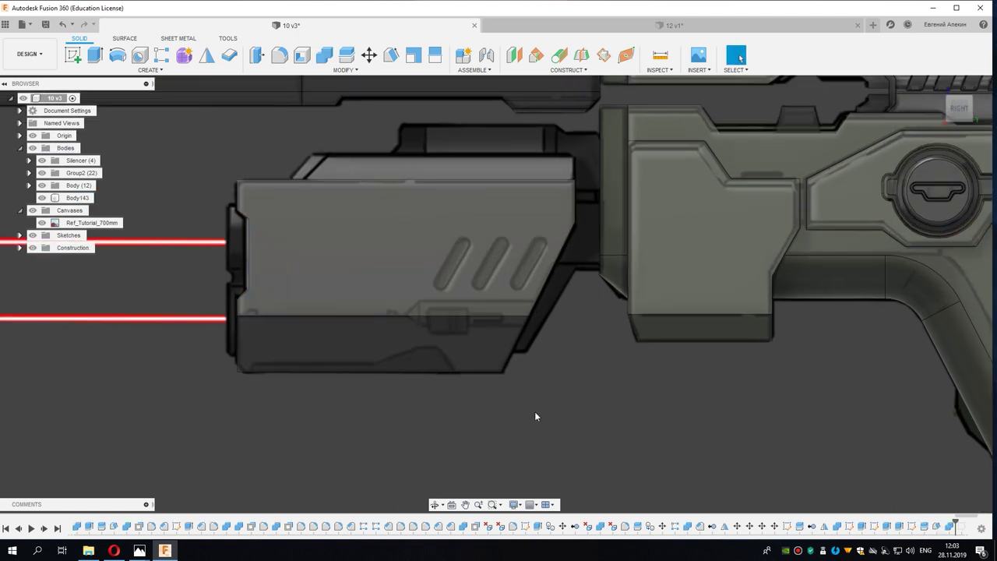
{"action": "scroll", "coordinate": [498, 411], "scroll_direction": "up", "scroll_amount": 2}
{"action": "scroll", "coordinate": [475, 414], "scroll_direction": "up", "scroll_amount": 2}
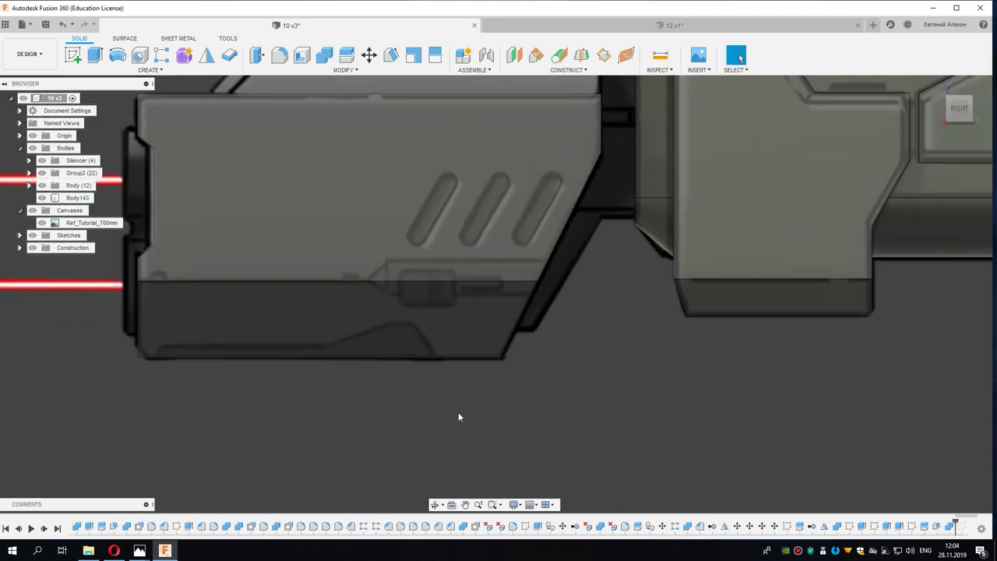
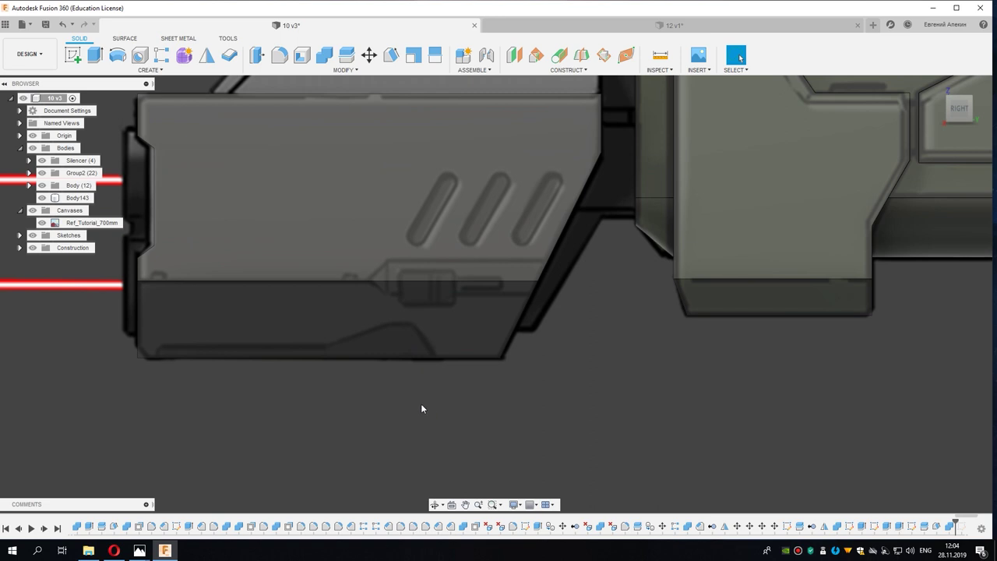
Step: Sketch a short vertical line on Body143's side face at the emitter detail's left end
{"action": "middle_click_drag", "start_coordinate": [423, 407], "coordinate": [442, 406]}
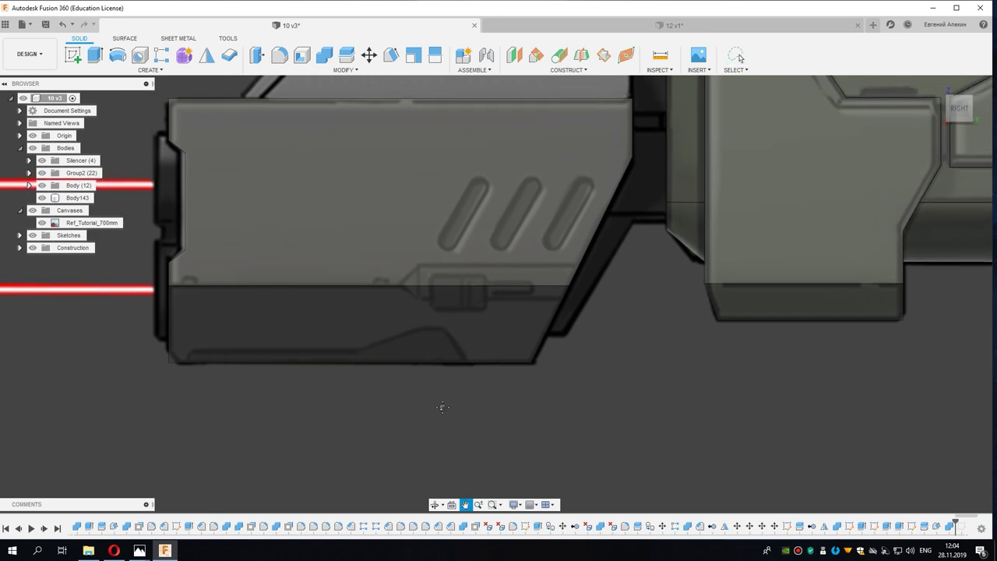
{"action": "left_click", "coordinate": [72, 54]}
{"action": "left_click", "coordinate": [384, 251]}
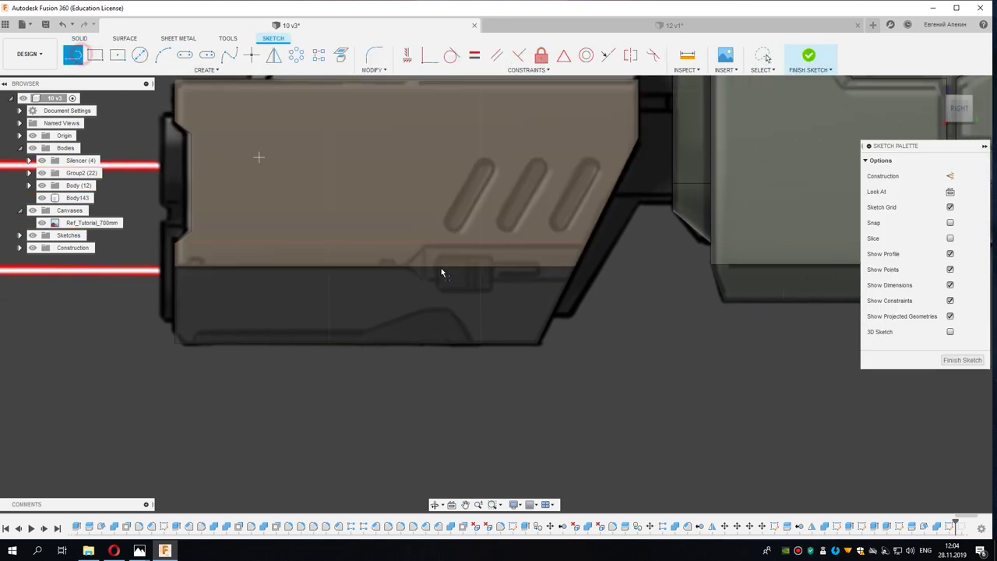
{"action": "left_click", "coordinate": [425, 247]}
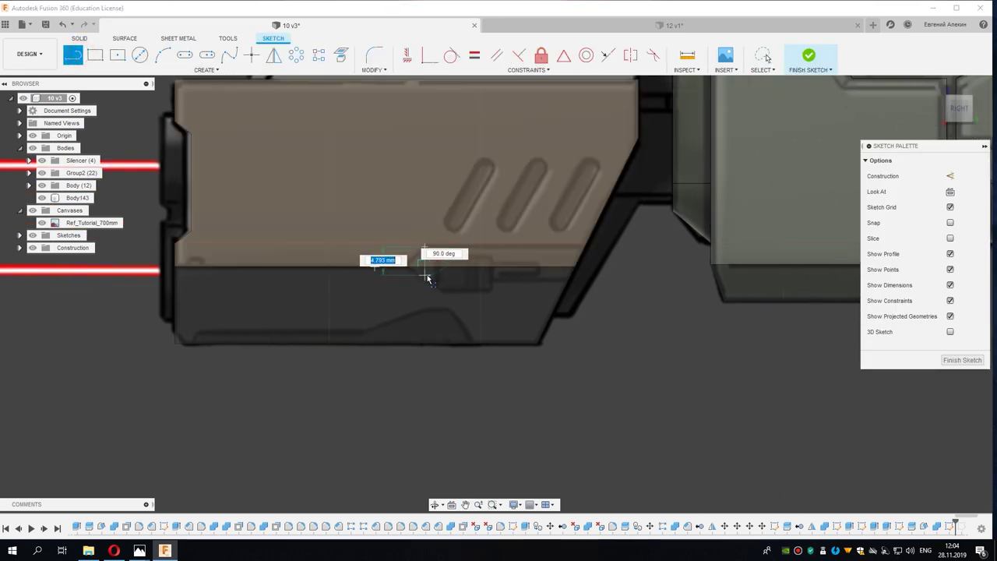
{"action": "left_click", "coordinate": [425, 276]}
{"action": "key", "text": "Escape"}
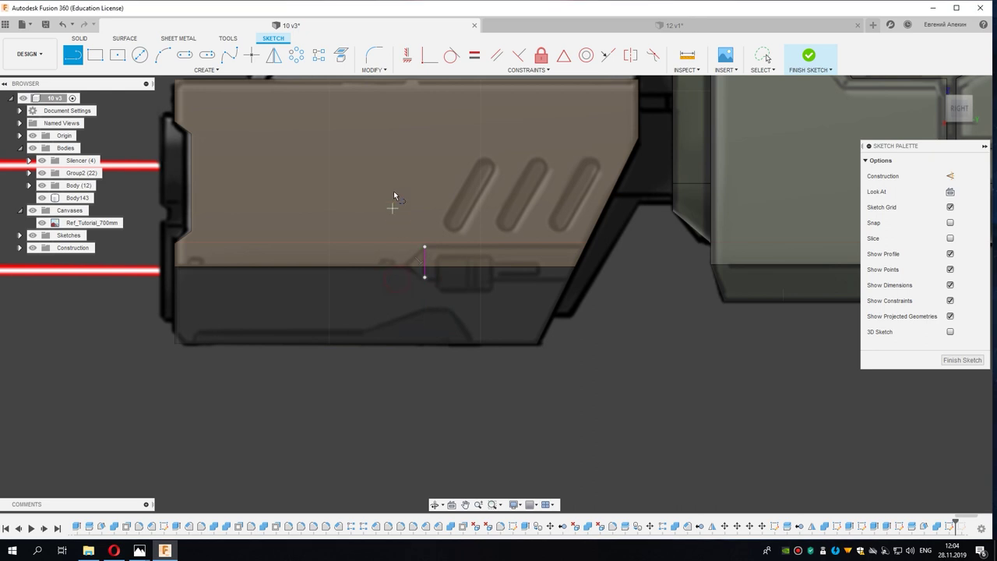
{"action": "scroll", "coordinate": [393, 199], "scroll_direction": "down", "scroll_amount": 2}
{"action": "left_click", "coordinate": [811, 59]}
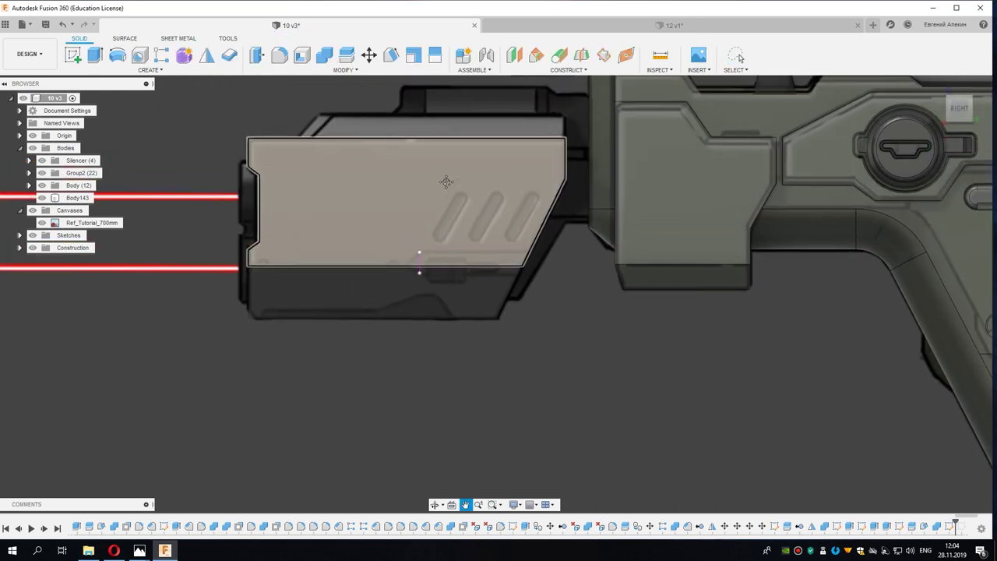
Step: Split the front block into two bodies along the vertical sketch line
{"action": "left_click", "coordinate": [347, 56]}
{"action": "left_click", "coordinate": [385, 187]}
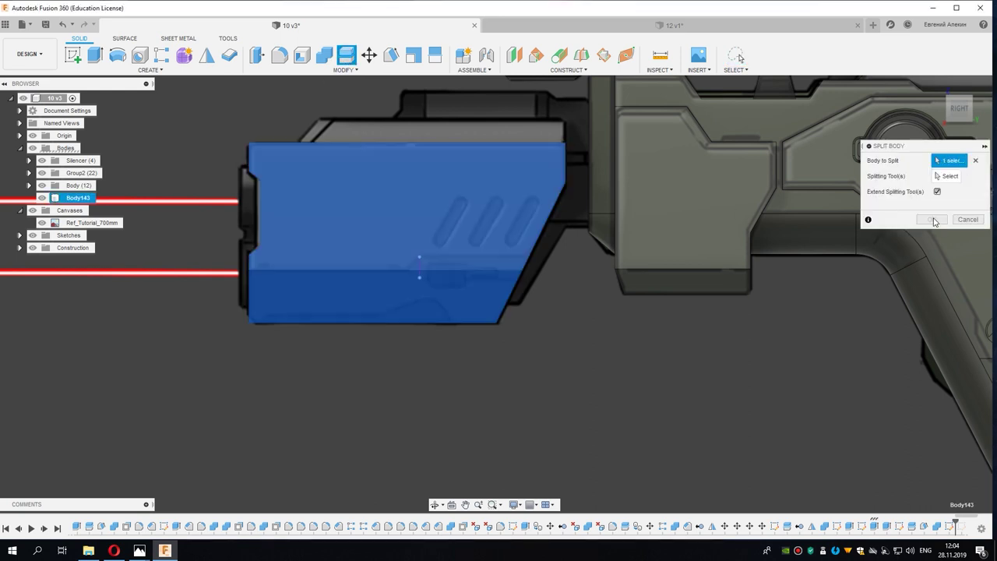
{"action": "left_click", "coordinate": [419, 272]}
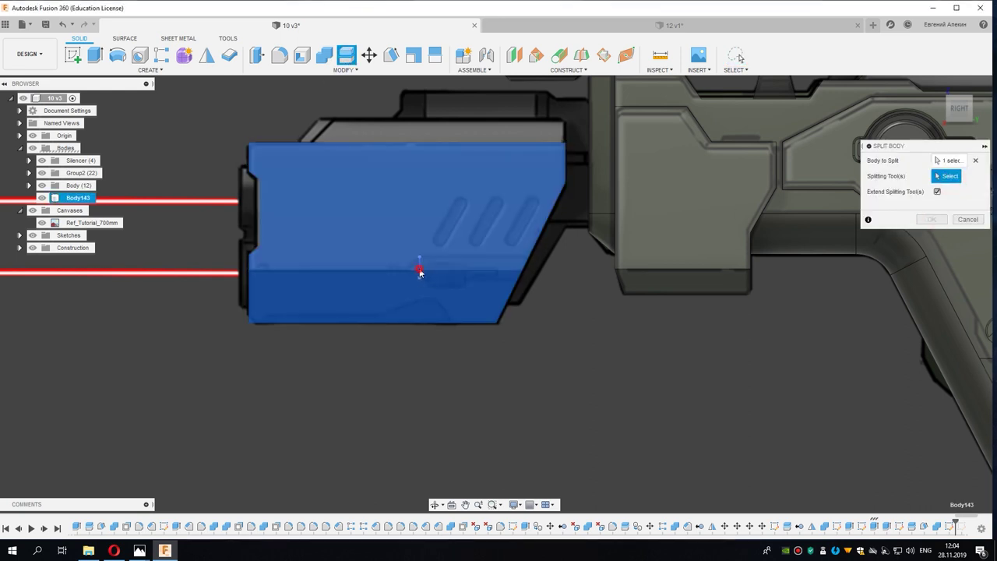
{"action": "left_click", "coordinate": [932, 219]}
Step: Chamfer the lower piece's 25.206 mm top edge with a 3.5 mm equal distance
{"action": "scroll", "coordinate": [450, 272], "scroll_direction": "up", "scroll_amount": 3}
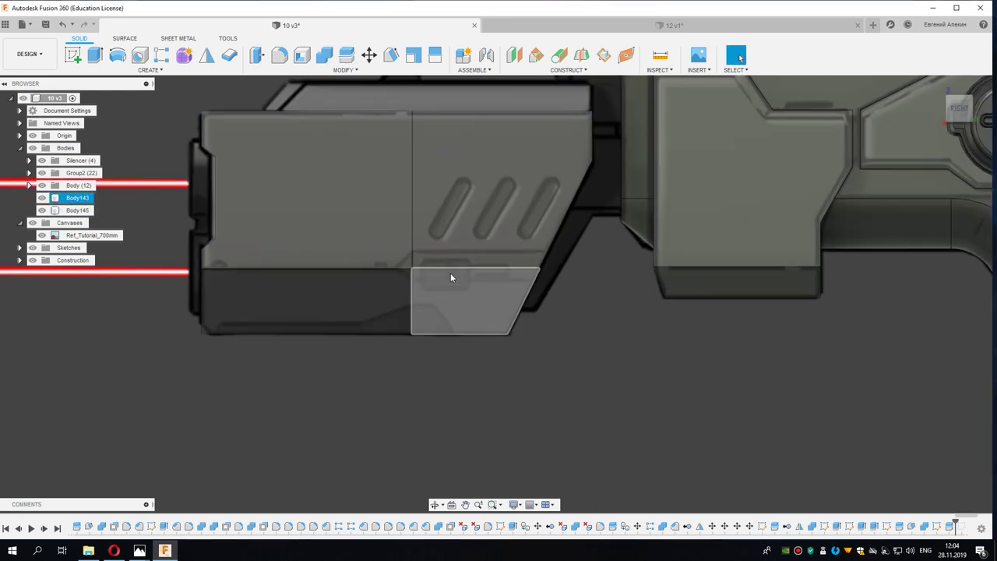
{"action": "scroll", "coordinate": [450, 269], "scroll_direction": "up", "scroll_amount": 1}
{"action": "scroll", "coordinate": [458, 268], "scroll_direction": "up", "scroll_amount": 1}
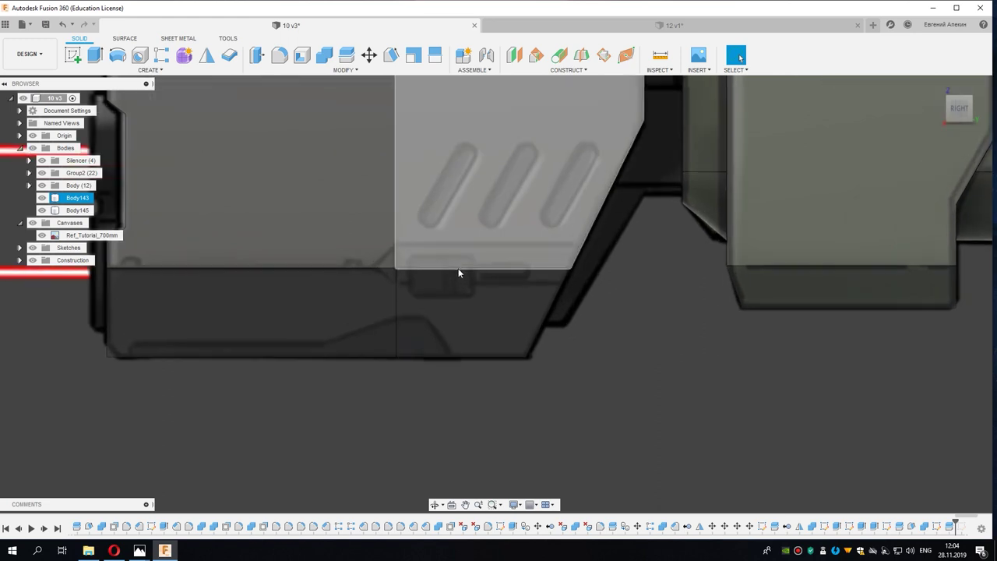
{"action": "scroll", "coordinate": [457, 269], "scroll_direction": "up", "scroll_amount": 1}
{"action": "left_click", "coordinate": [454, 269]}
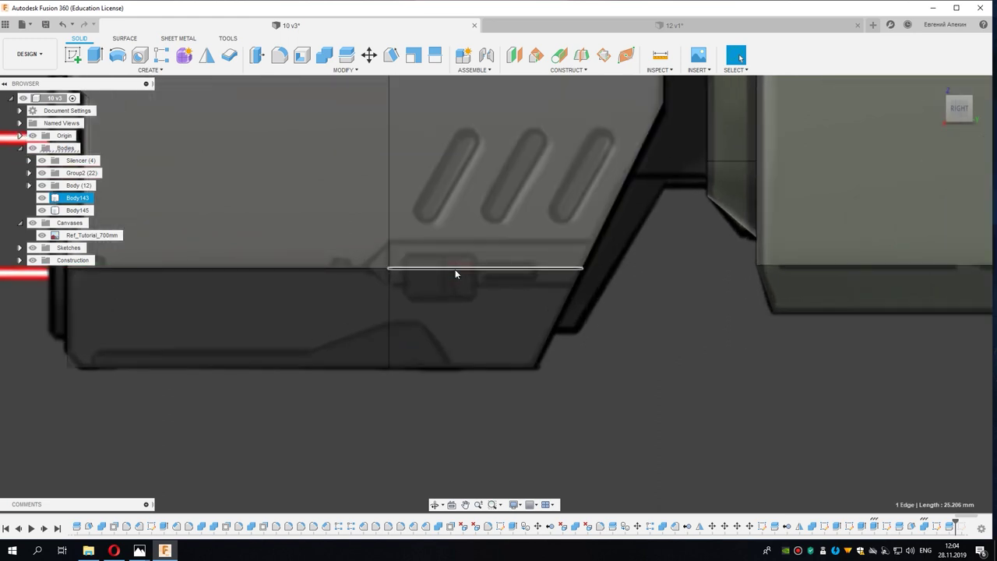
{"action": "key", "text": "c"}
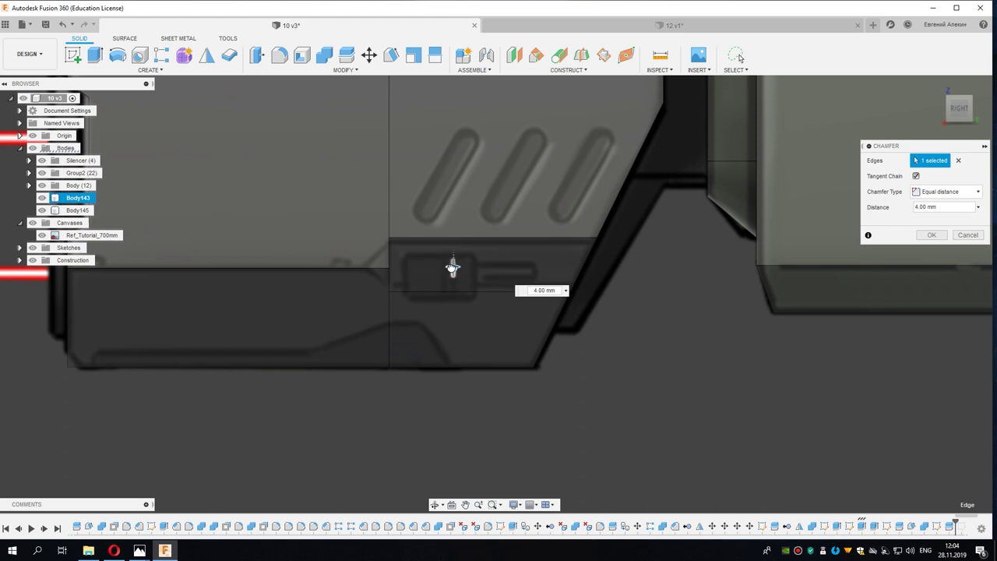
{"action": "mouse_move", "coordinate": [453, 268]}
{"action": "scroll", "coordinate": [443, 264], "scroll_direction": "up", "scroll_amount": 1}
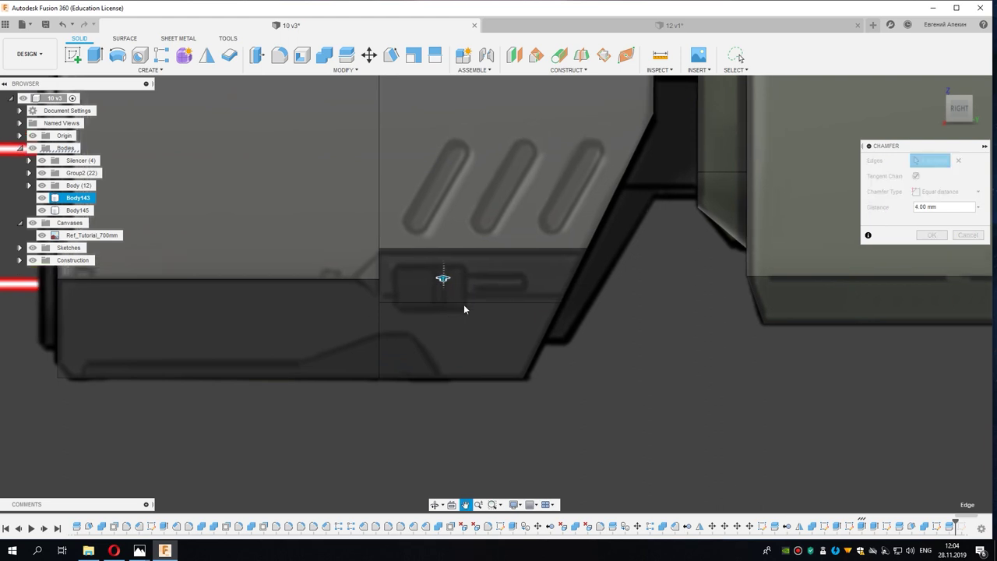
{"action": "scroll", "coordinate": [440, 265], "scroll_direction": "up", "scroll_amount": 1}
{"action": "left_click_drag", "start_coordinate": [439, 264], "coordinate": [437, 266]}
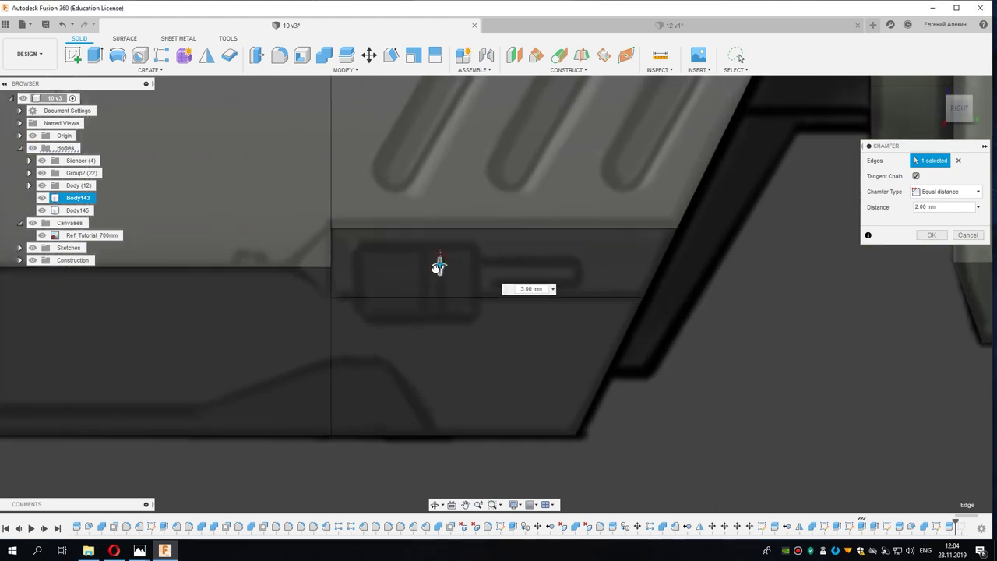
{"action": "scroll", "coordinate": [438, 267], "scroll_direction": "up", "scroll_amount": 1}
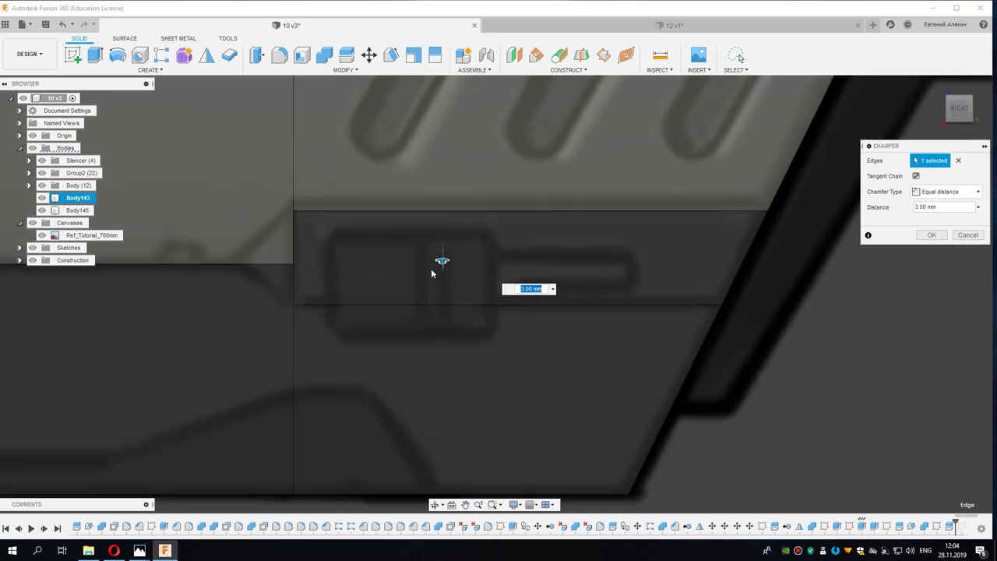
{"action": "scroll", "coordinate": [442, 261], "scroll_direction": "up", "scroll_amount": 1}
{"action": "scroll", "coordinate": [443, 257], "scroll_direction": "down", "scroll_amount": 2}
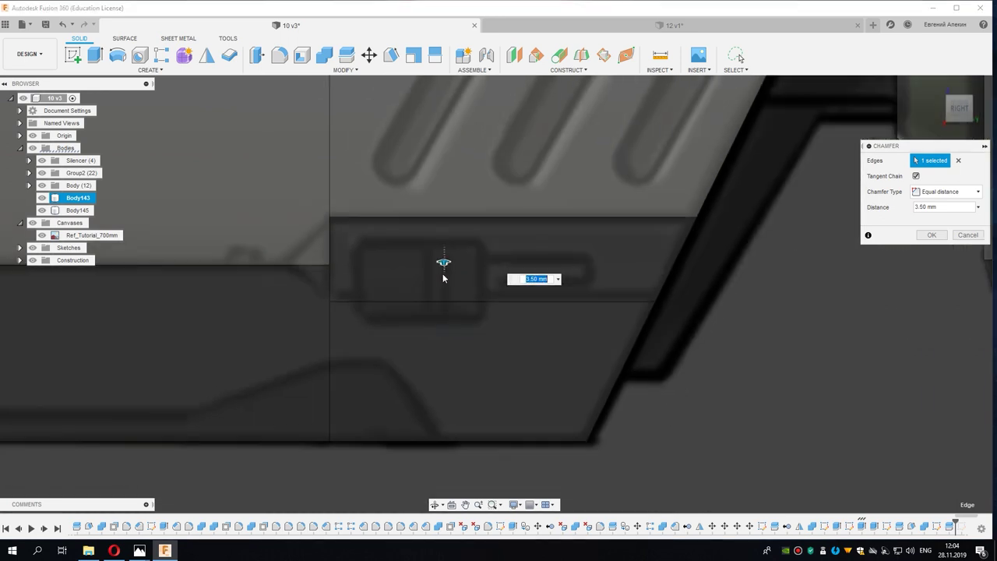
{"action": "left_click", "coordinate": [930, 235]}
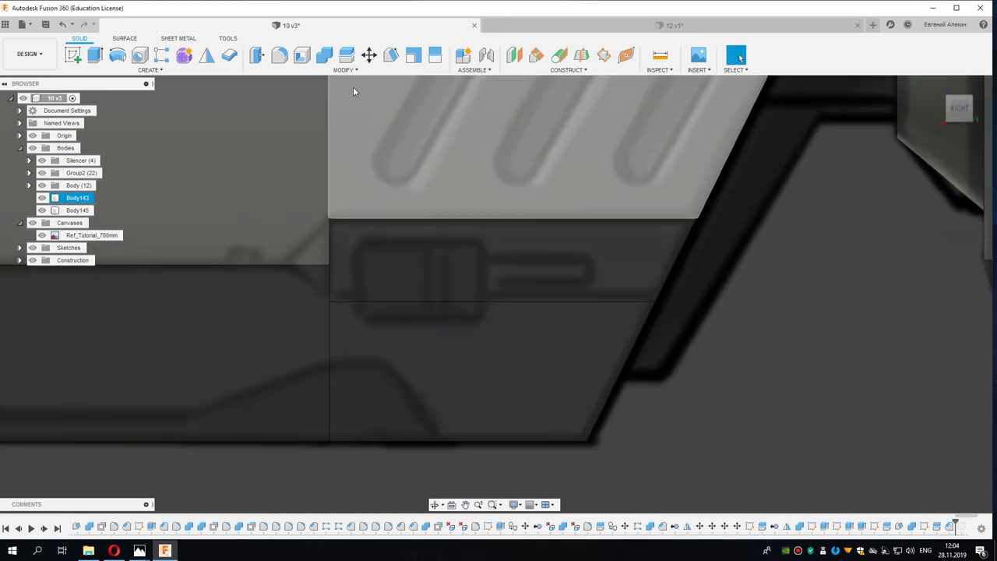
Step: Join the two front pieces back into a single body
{"action": "left_click", "coordinate": [324, 55]}
{"action": "left_click", "coordinate": [286, 205]}
{"action": "left_click", "coordinate": [405, 201]}
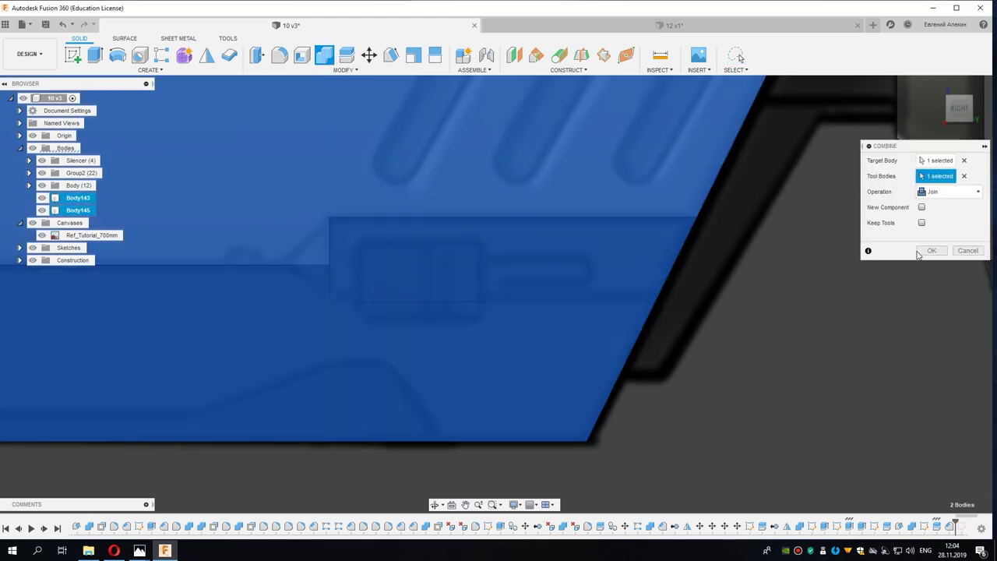
{"action": "left_click", "coordinate": [932, 250]}
Step: Draft the strip's left end face at 70° from its side face into a pointed tip
{"action": "left_click", "coordinate": [391, 55]}
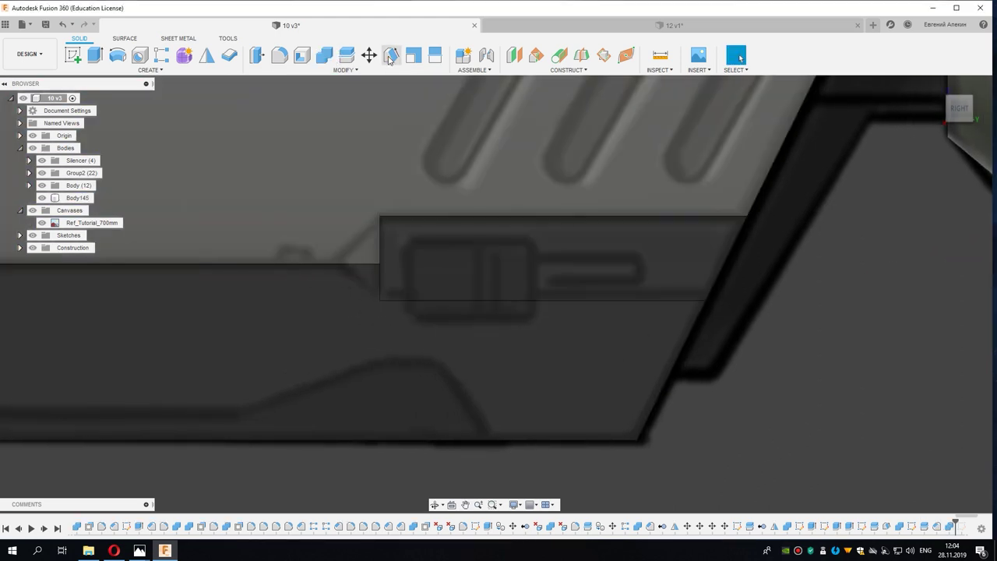
{"action": "left_click", "coordinate": [407, 265]}
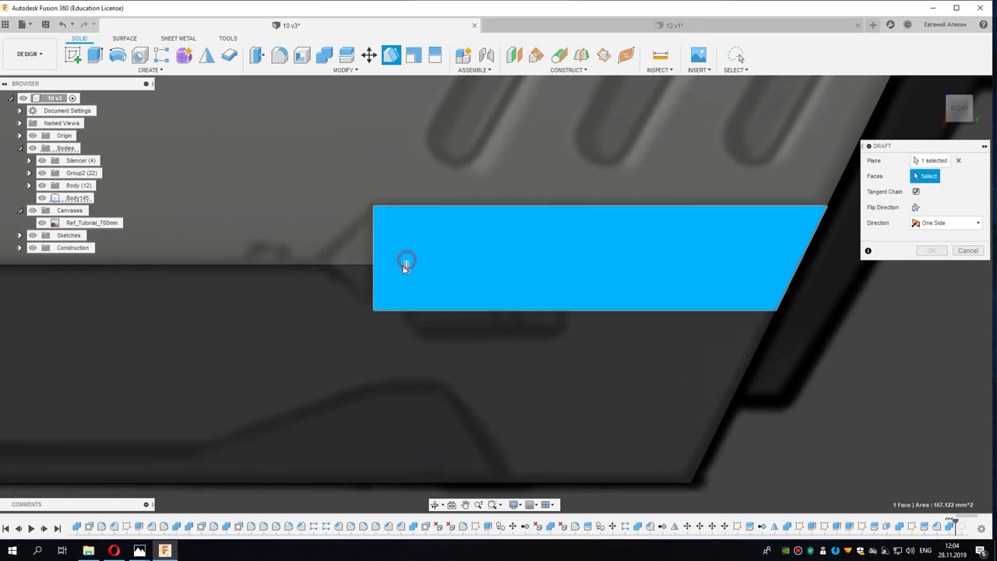
{"action": "middle_click_drag", "start_coordinate": [403, 260], "coordinate": [374, 267], "text": "shift"}
{"action": "left_click", "coordinate": [372, 268]}
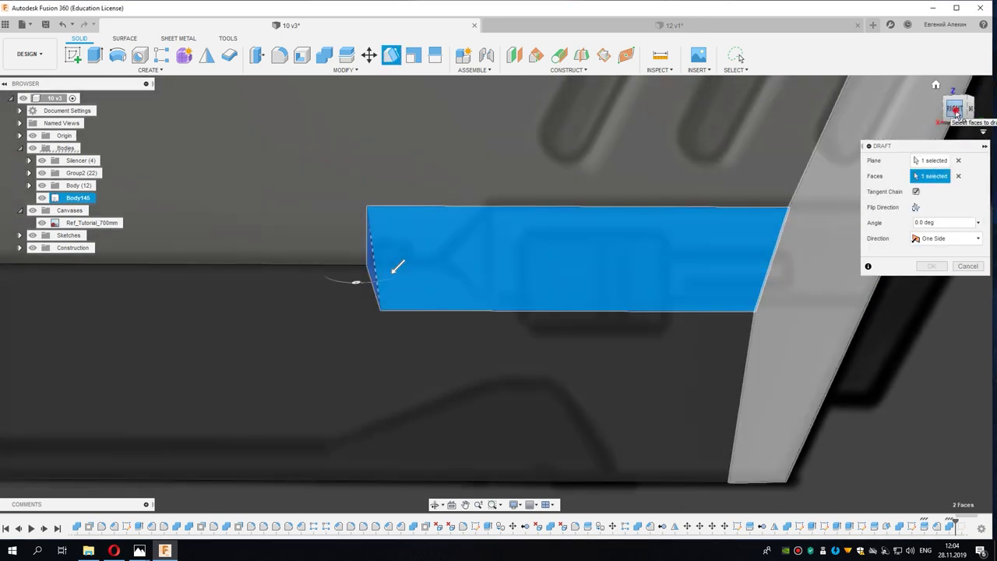
{"action": "left_click_drag", "start_coordinate": [356, 281], "coordinate": [352, 282]}
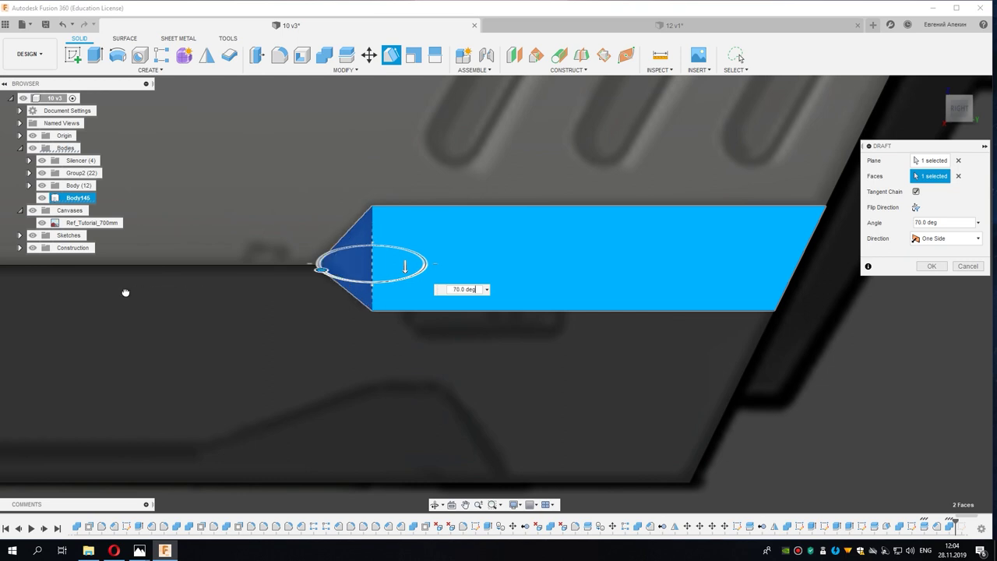
{"action": "scroll", "coordinate": [273, 288], "scroll_direction": "down", "scroll_amount": 3}
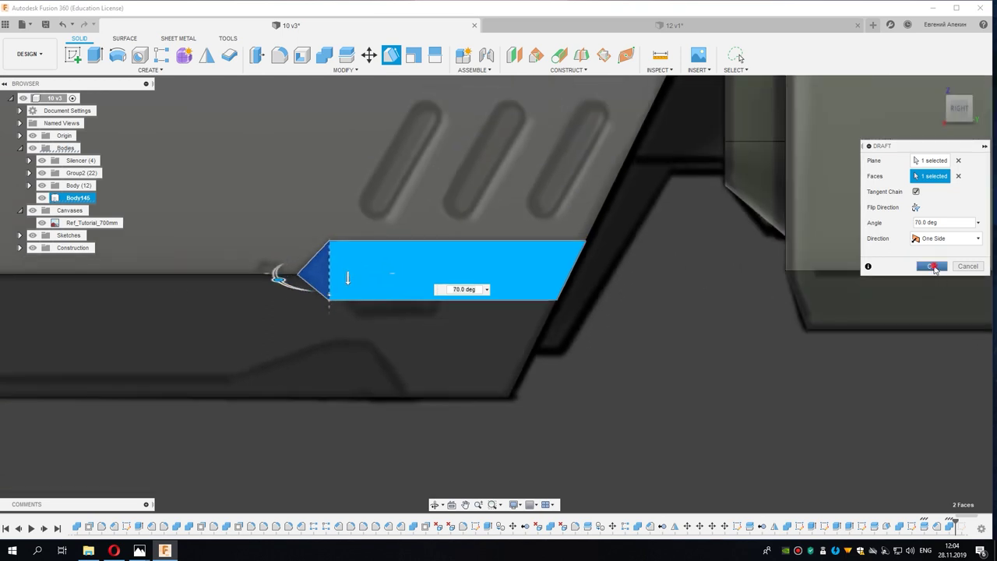
{"action": "left_click", "coordinate": [932, 266]}
{"action": "scroll", "coordinate": [659, 332], "scroll_direction": "down", "scroll_amount": 3}
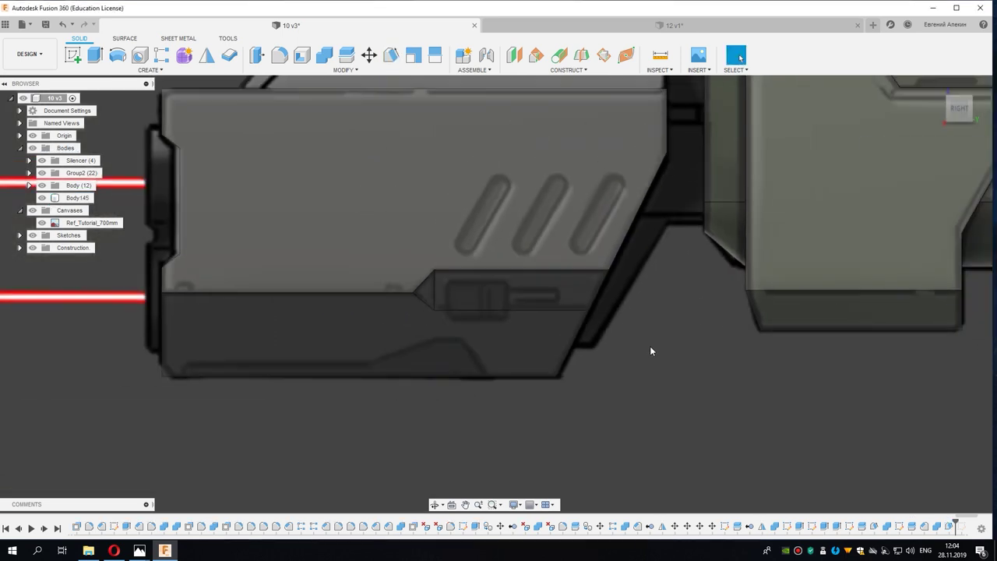
{"action": "middle_click_drag", "start_coordinate": [650, 351], "coordinate": [555, 398]}
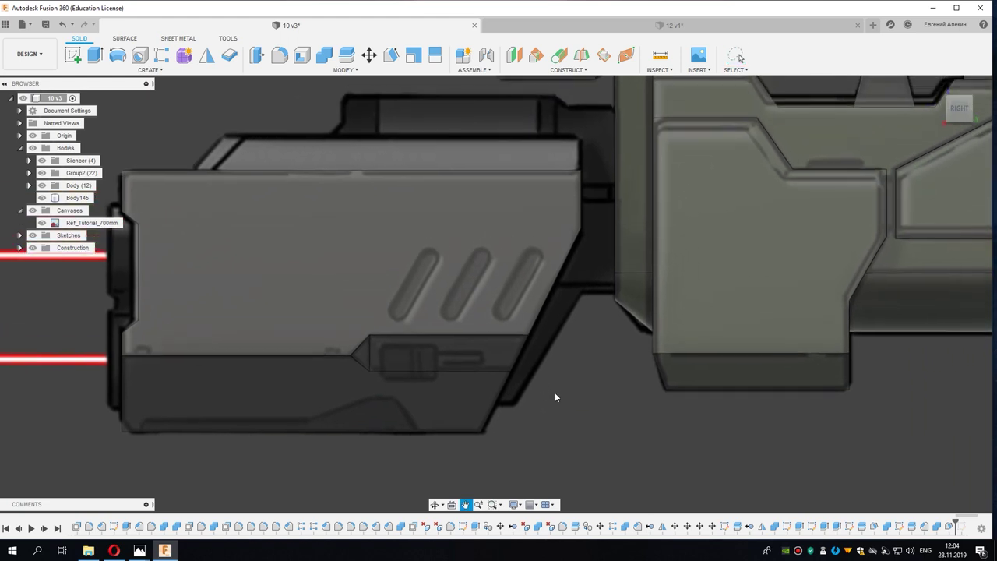
{"action": "scroll", "coordinate": [530, 374], "scroll_direction": "up", "scroll_amount": 2}
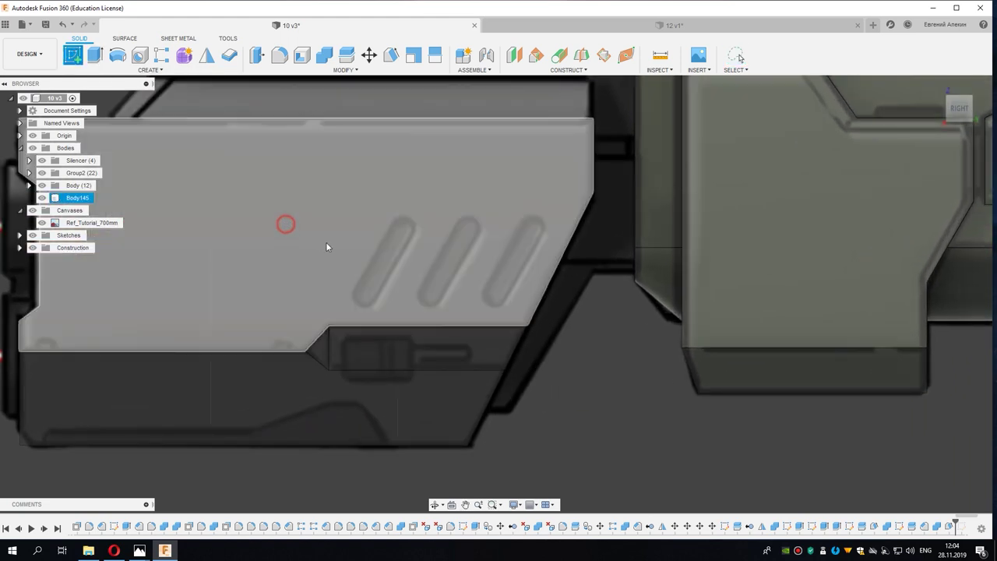
Step: Start a sketch on the block's side face with a line along the first vent
{"action": "left_click", "coordinate": [331, 245]}
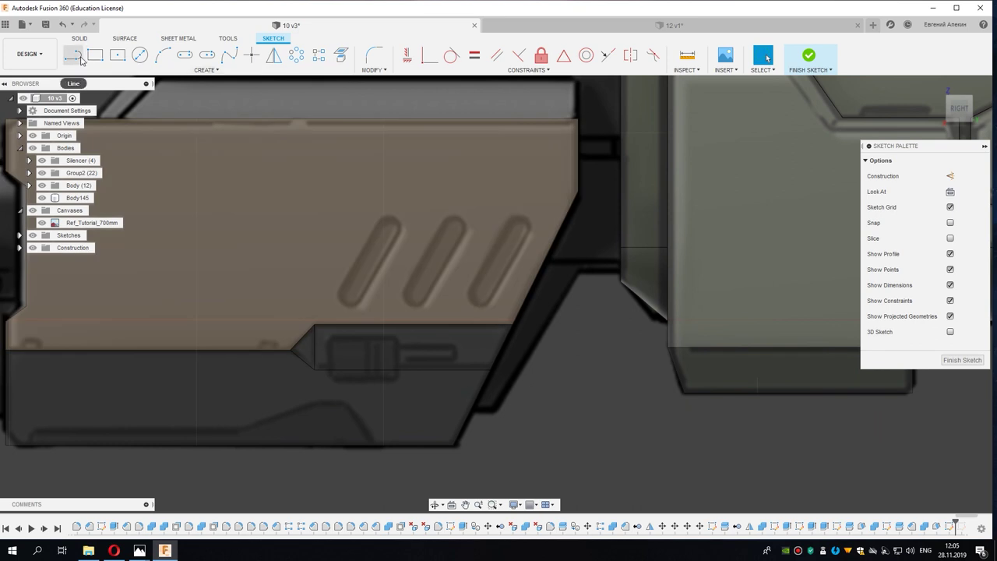
{"action": "scroll", "coordinate": [359, 265], "scroll_direction": "up", "scroll_amount": 2}
{"action": "left_click", "coordinate": [350, 303]}
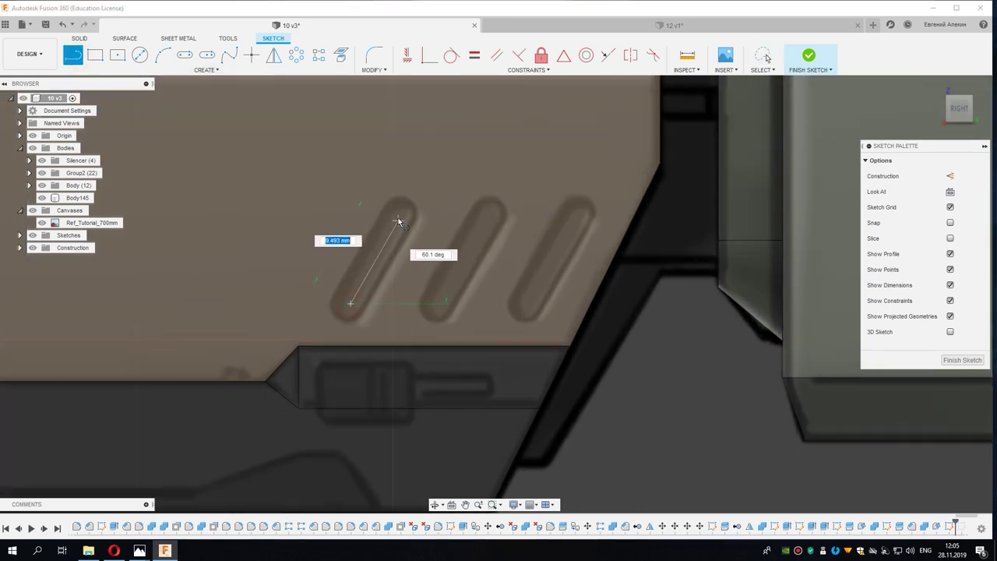
{"action": "left_click", "coordinate": [398, 216]}
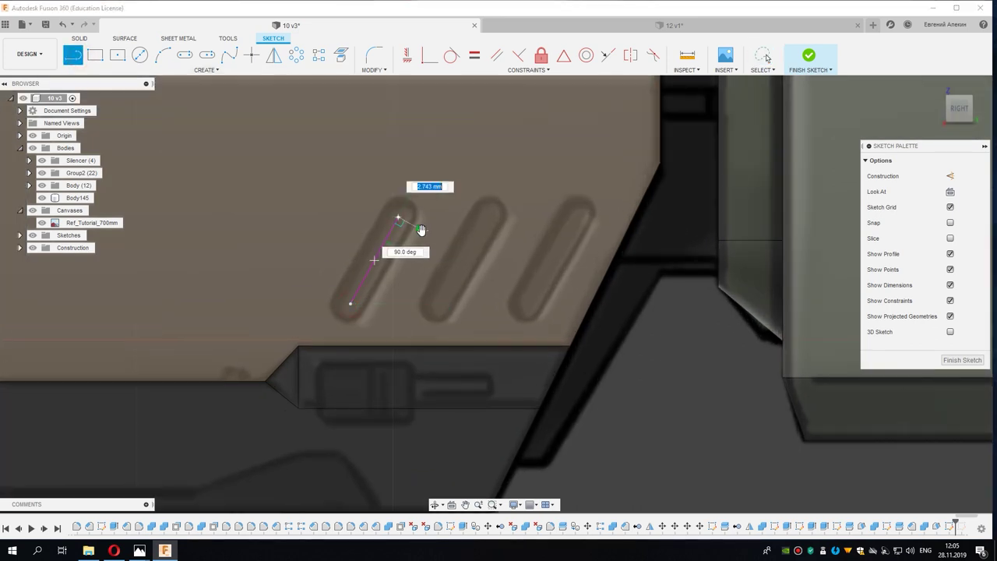
{"action": "key", "text": "Escape"}
Step: Draw a center-to-center slot along that vent line
{"action": "left_click", "coordinate": [187, 57]}
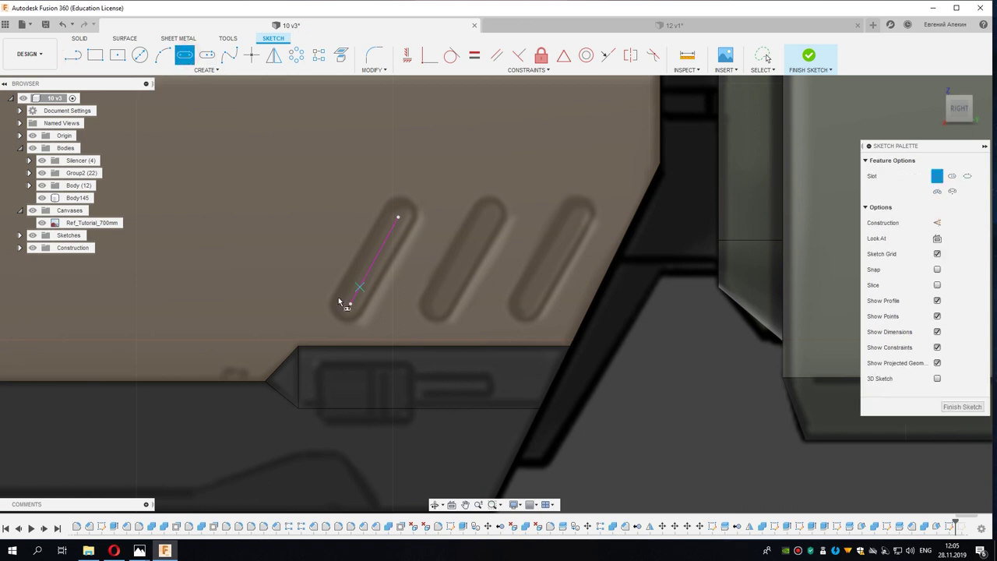
{"action": "left_click", "coordinate": [350, 303]}
{"action": "left_click", "coordinate": [397, 218]}
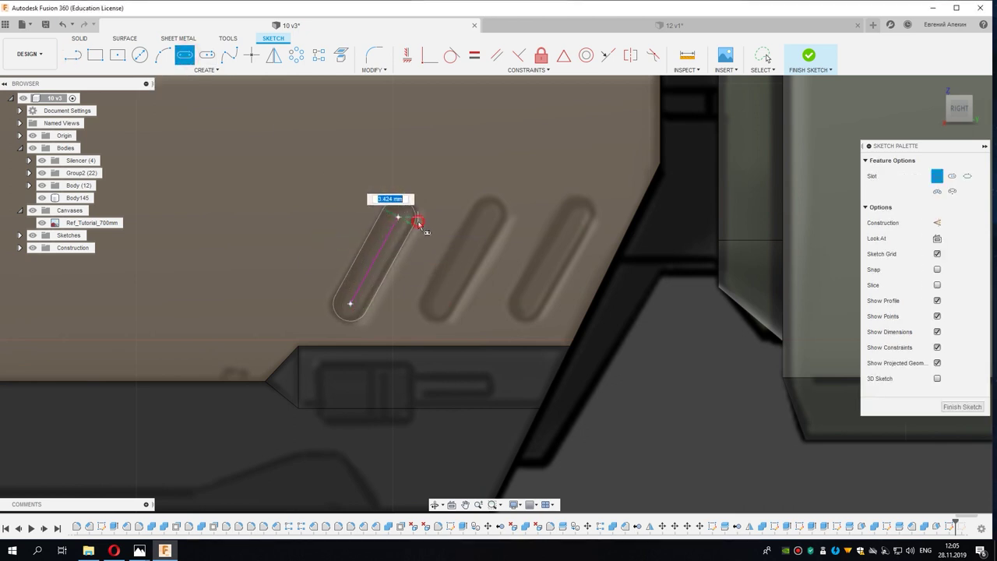
{"action": "left_click", "coordinate": [416, 223]}
{"action": "right_click", "coordinate": [419, 187]}
{"action": "left_click", "coordinate": [393, 231]}
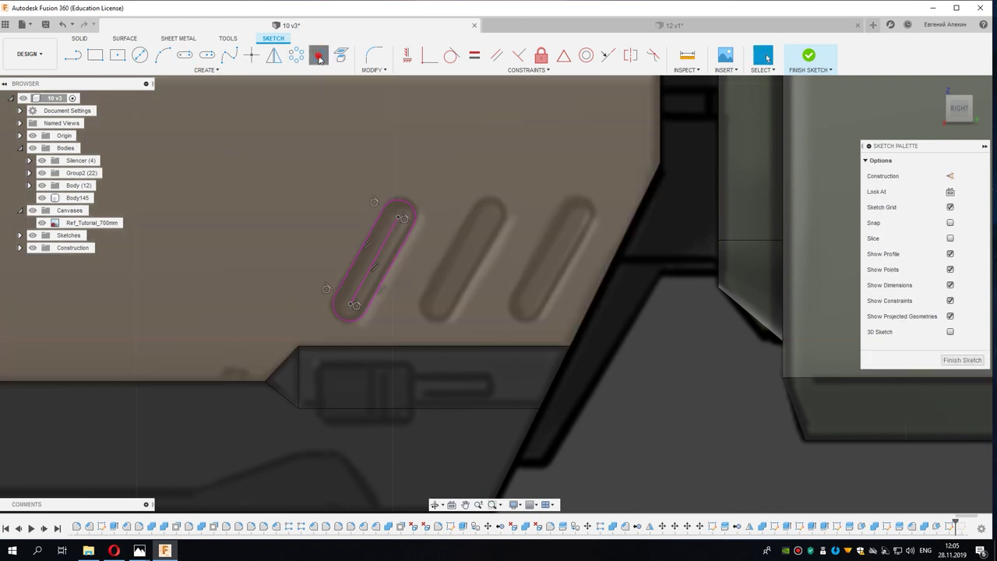
Step: Pattern the slot rightward along the bottom edge 18 mm apart and inspect the copies
{"action": "left_click", "coordinate": [318, 54]}
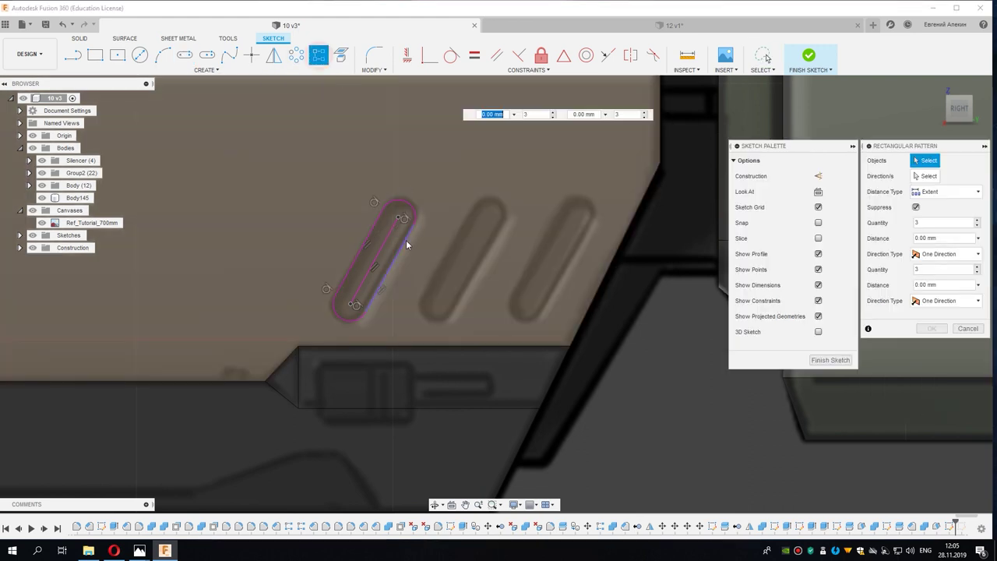
{"action": "left_click", "coordinate": [929, 176]}
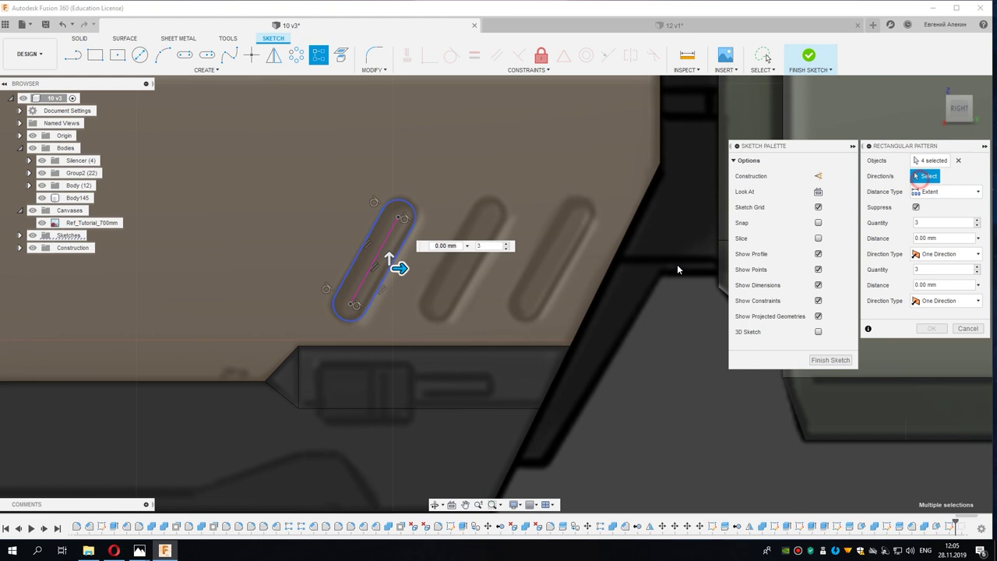
{"action": "left_click", "coordinate": [521, 347]}
{"action": "left_click_drag", "start_coordinate": [384, 259], "coordinate": [567, 260]}
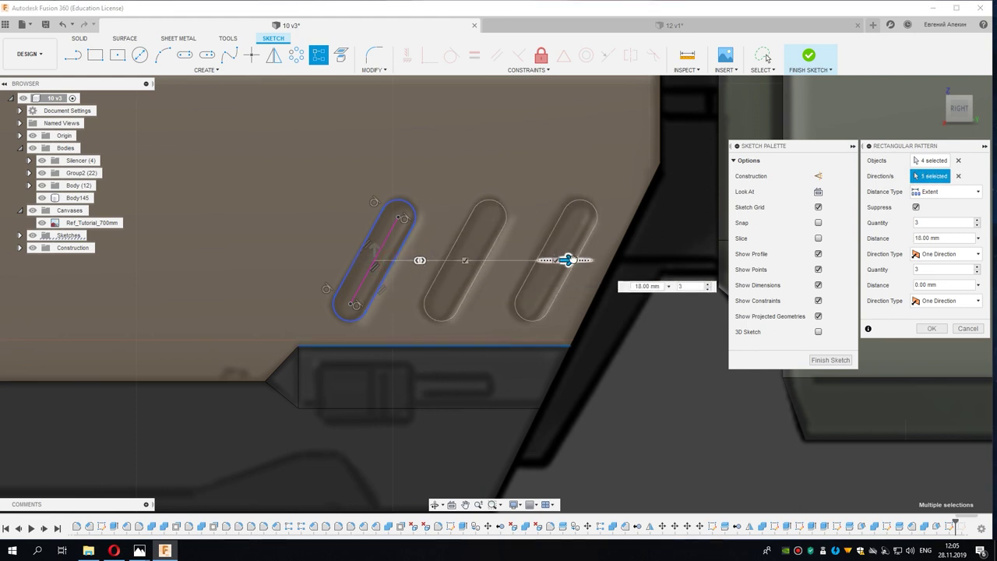
{"action": "left_click", "coordinate": [932, 329]}
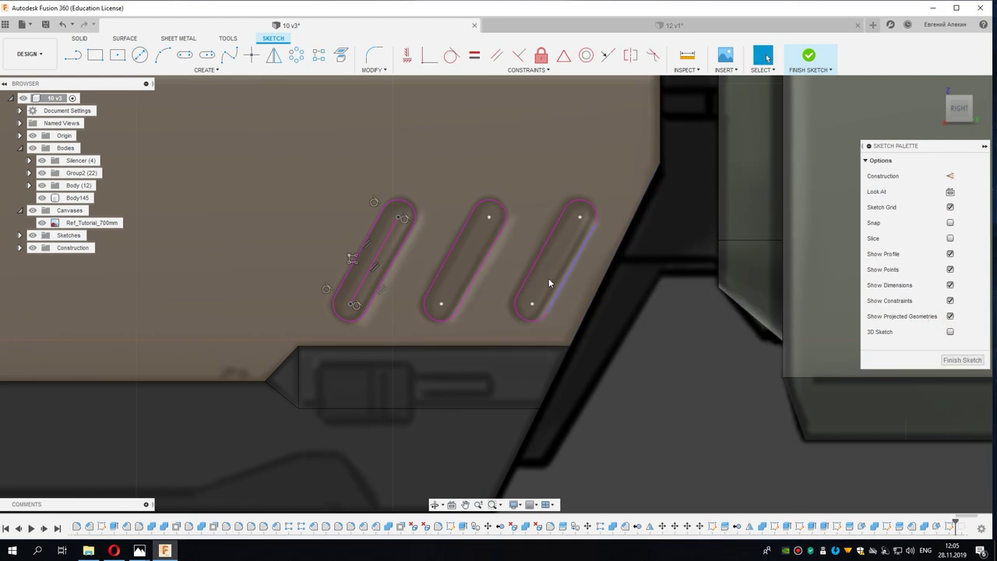
{"action": "scroll", "coordinate": [548, 278], "scroll_direction": "up", "scroll_amount": 2}
{"action": "left_click", "coordinate": [548, 278]}
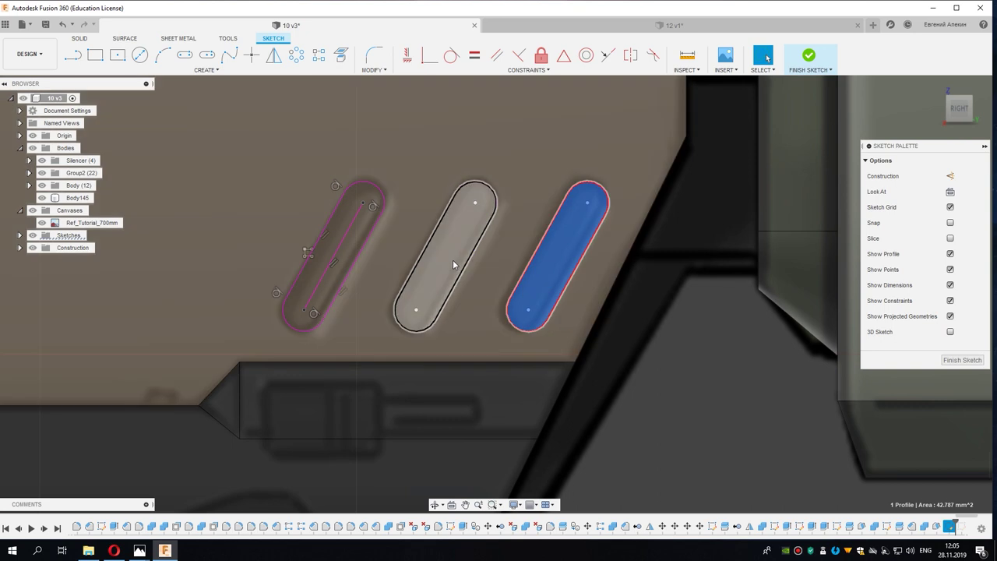
{"action": "left_click", "coordinate": [452, 265]}
{"action": "scroll", "coordinate": [464, 309], "scroll_direction": "down", "scroll_amount": 3}
Step: Draw a line along the rightmost reference vent
{"action": "left_click", "coordinate": [663, 377]}
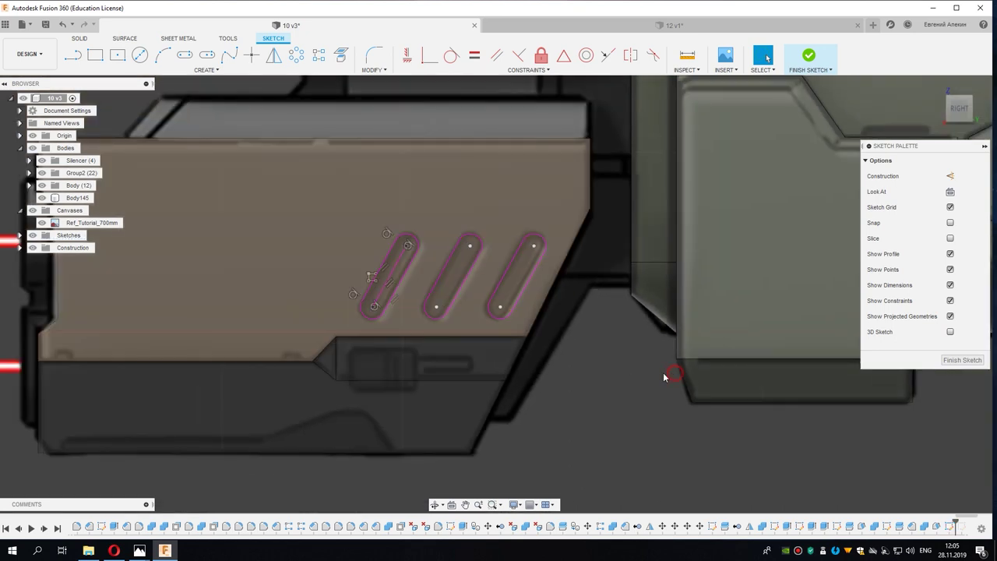
{"action": "scroll", "coordinate": [623, 374], "scroll_direction": "down", "scroll_amount": 2}
{"action": "scroll", "coordinate": [592, 367], "scroll_direction": "up", "scroll_amount": 1}
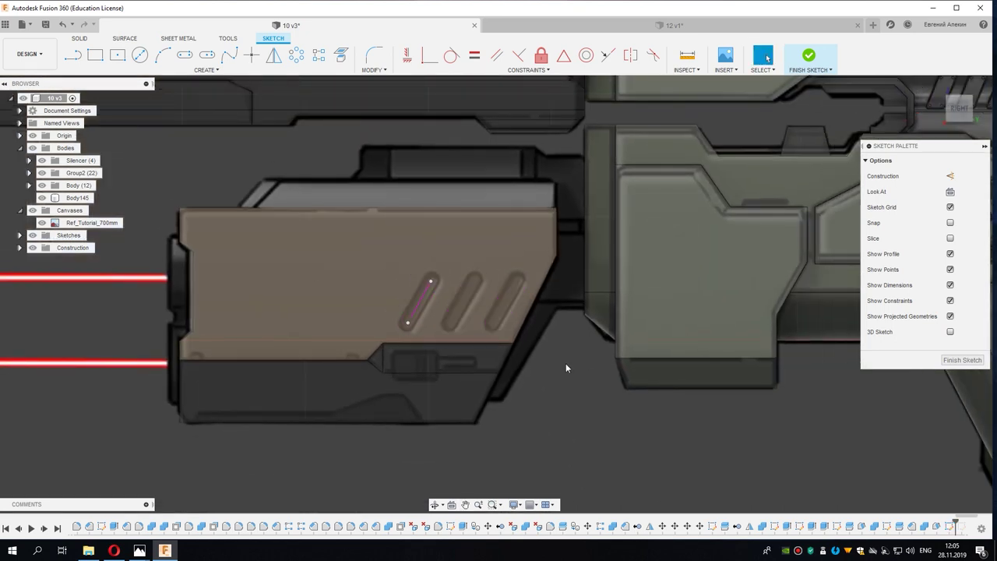
{"action": "scroll", "coordinate": [566, 368], "scroll_direction": "up", "scroll_amount": 2}
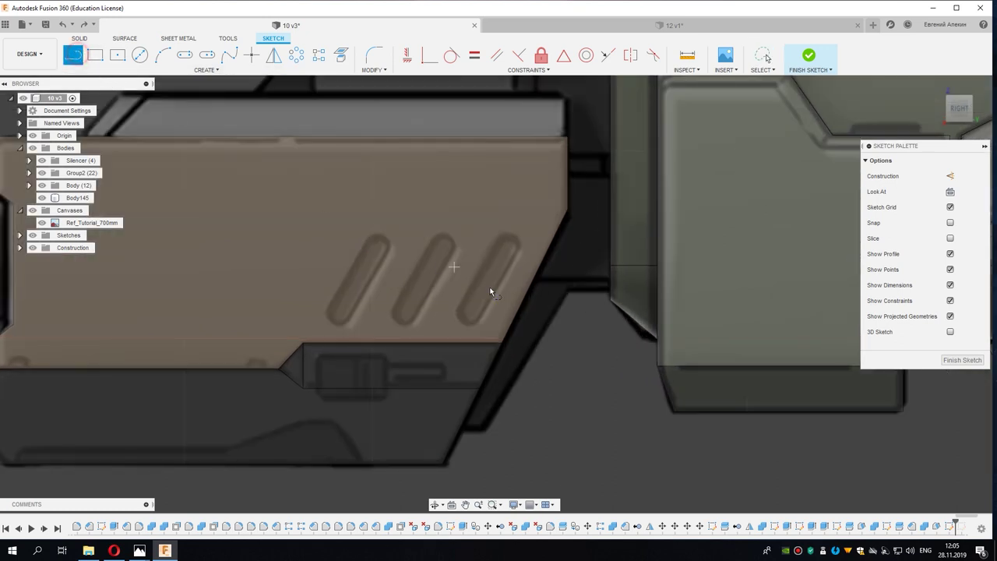
{"action": "scroll", "coordinate": [490, 292], "scroll_direction": "up", "scroll_amount": 1}
{"action": "left_click", "coordinate": [465, 315]}
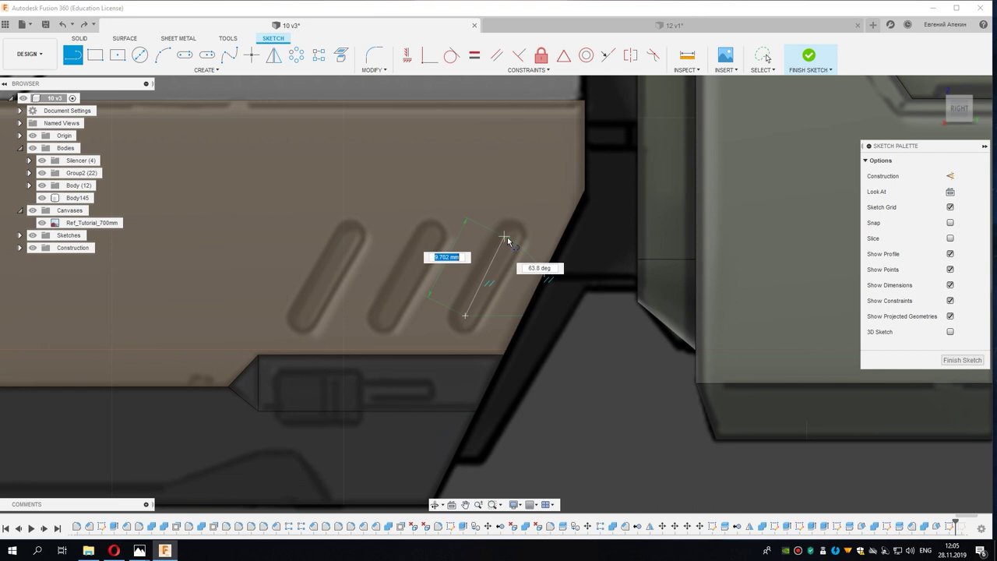
{"action": "left_click", "coordinate": [505, 236]}
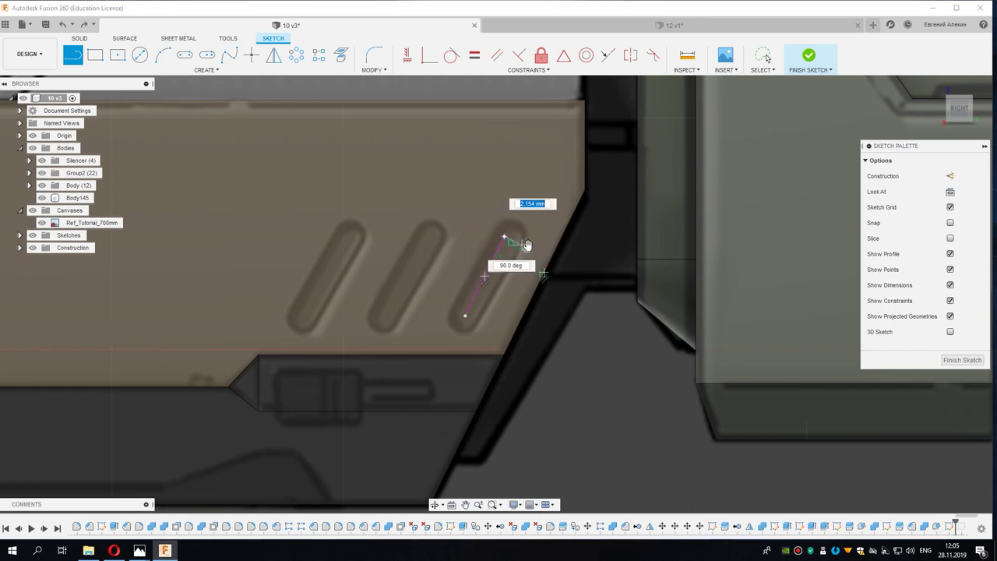
{"action": "key", "text": "Escape"}
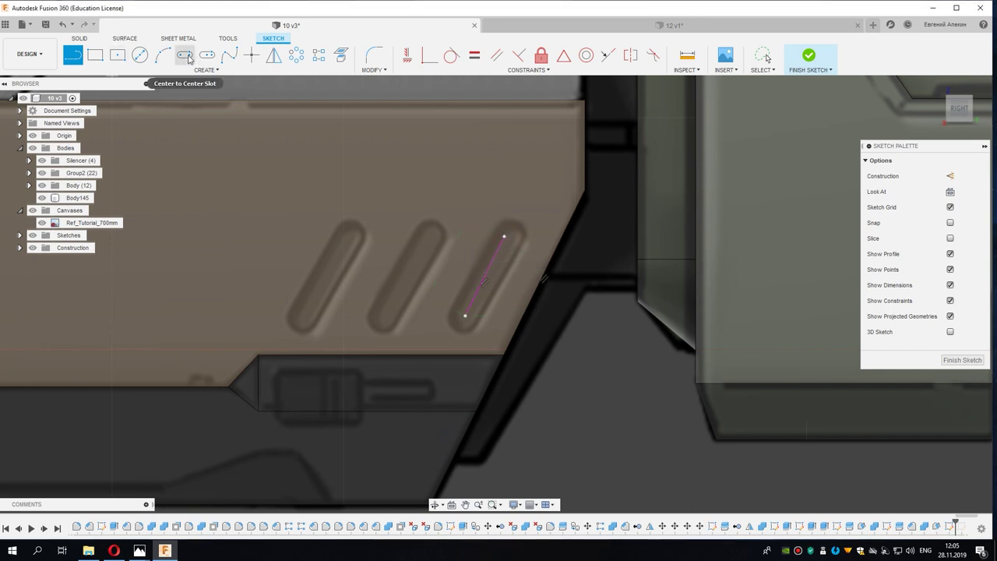
Step: Draw a center-to-center slot over the rightmost vent matching its width
{"action": "left_click", "coordinate": [184, 55]}
{"action": "scroll", "coordinate": [490, 292], "scroll_direction": "up", "scroll_amount": 1}
{"action": "left_click", "coordinate": [460, 319]}
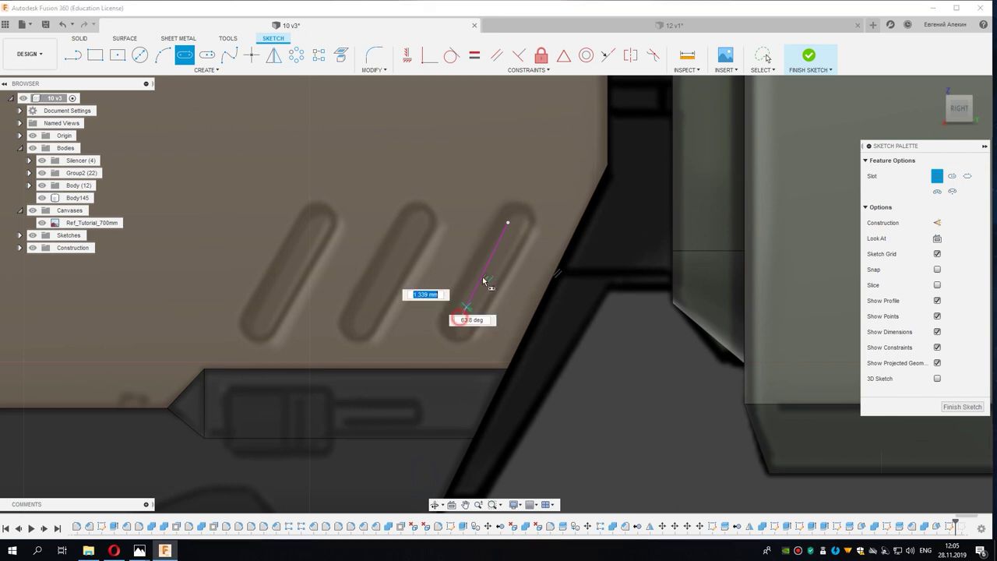
{"action": "left_click", "coordinate": [507, 223]}
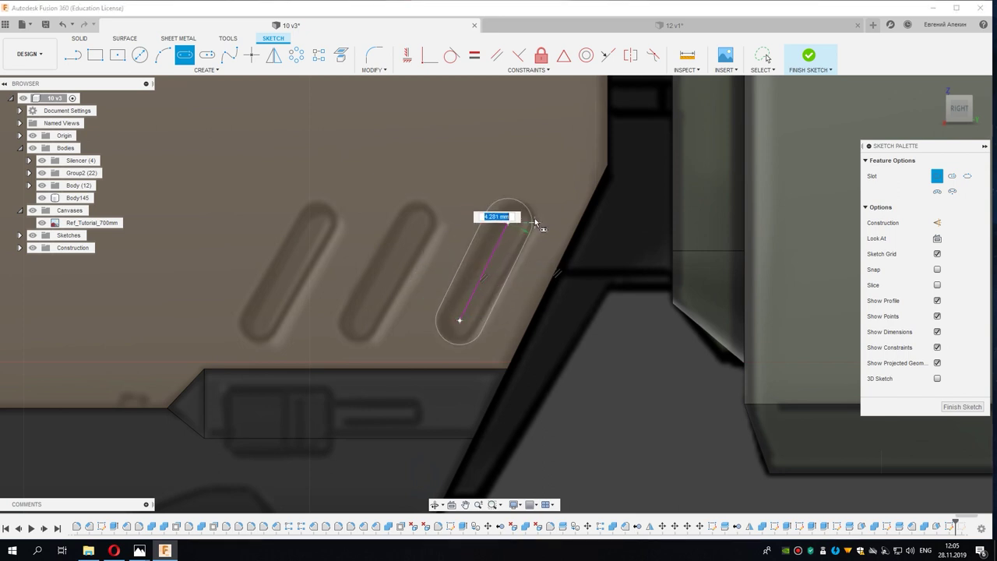
{"action": "left_click", "coordinate": [538, 221]}
{"action": "right_click", "coordinate": [517, 212]}
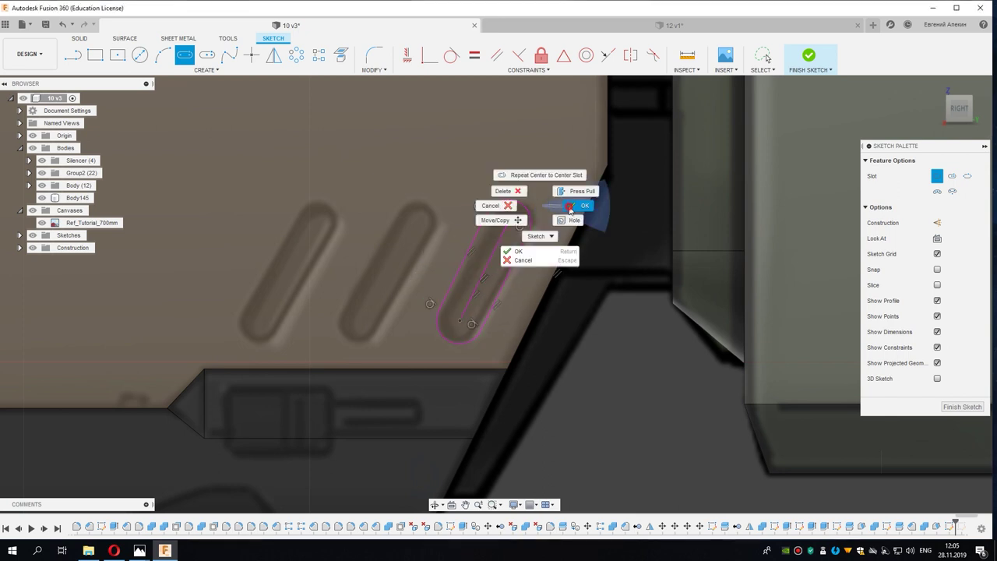
{"action": "left_click", "coordinate": [571, 211]}
Step: Rectangular-pattern the new slot 3 times leftward along the bottom edge, 17 mm apart
{"action": "left_click", "coordinate": [318, 56]}
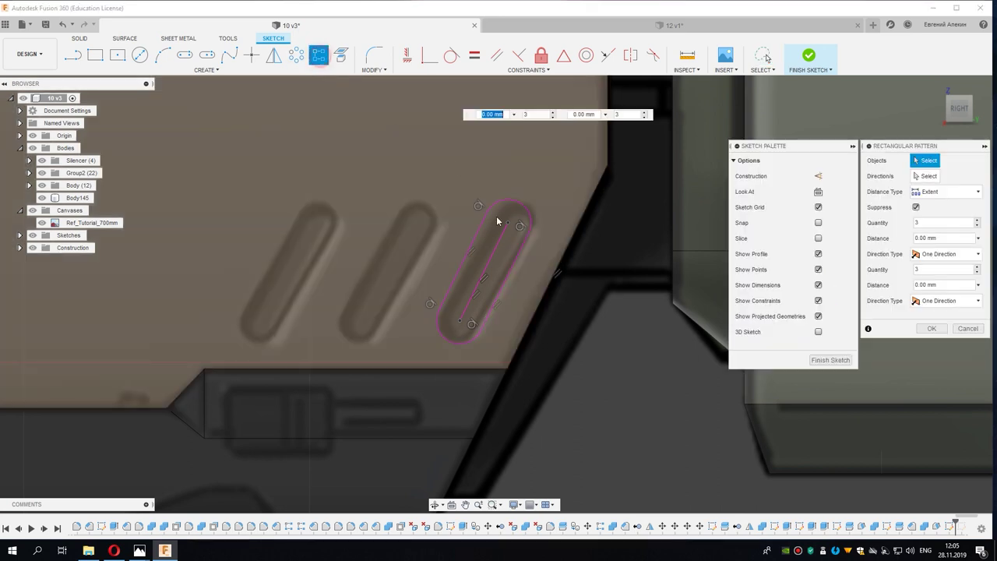
{"action": "double_click", "coordinate": [514, 254]}
{"action": "left_click", "coordinate": [924, 178]}
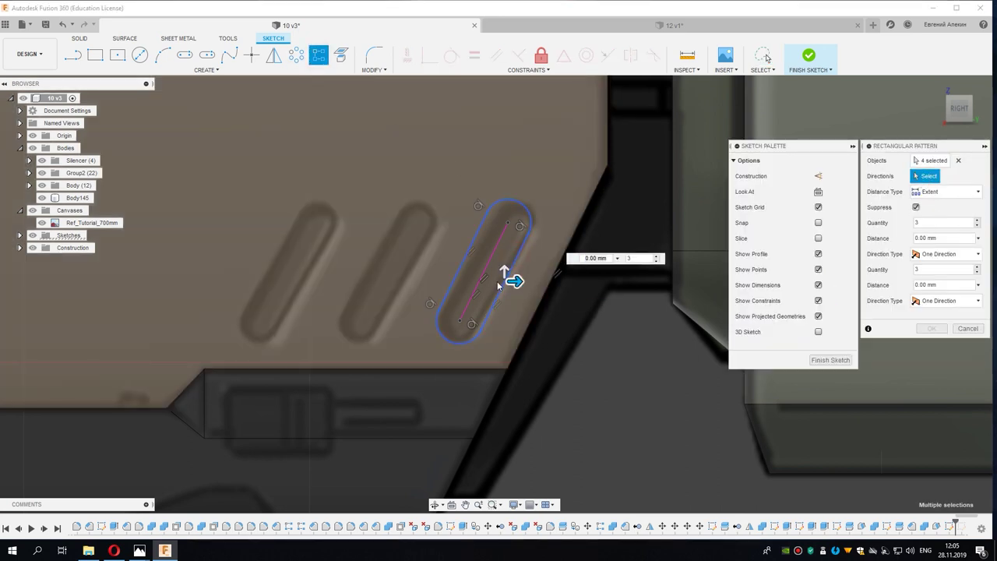
{"action": "left_click", "coordinate": [424, 367]}
{"action": "left_click_drag", "start_coordinate": [487, 269], "coordinate": [304, 294]}
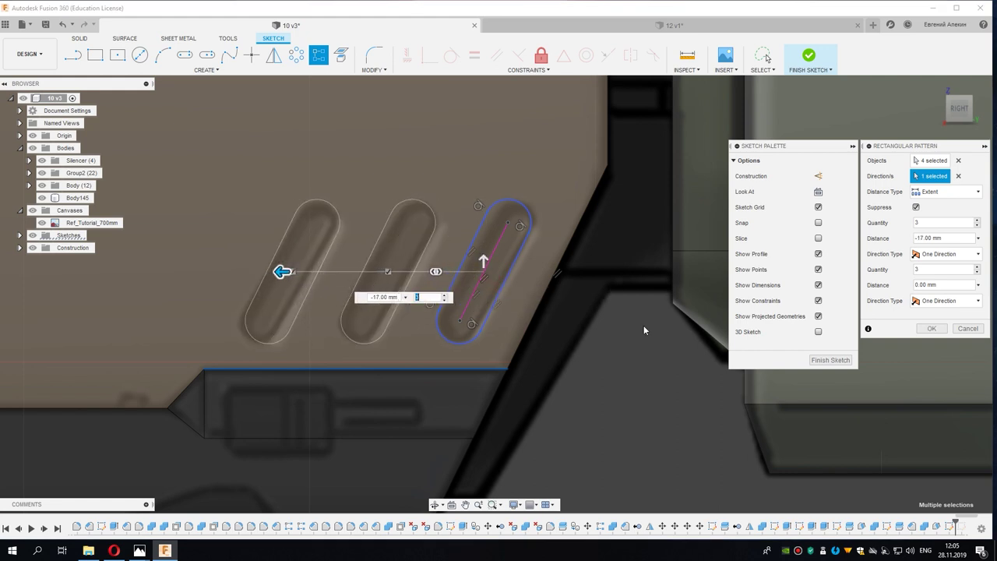
{"action": "left_click", "coordinate": [930, 328]}
Step: Extrude-cut the three slot profiles about 3 mm into the front block's side
{"action": "left_click", "coordinate": [494, 272]}
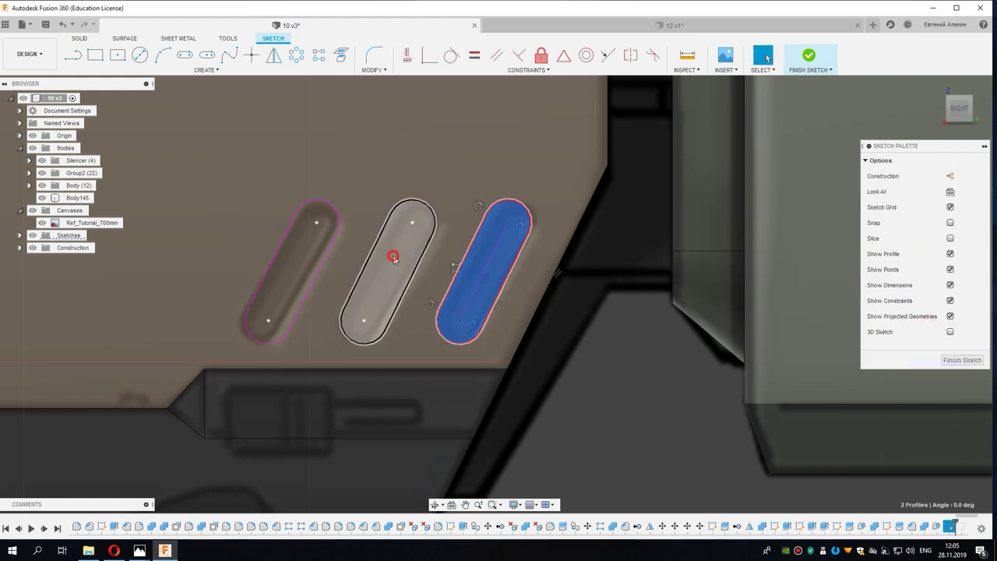
{"action": "left_click", "coordinate": [389, 257]}
{"action": "right_click", "coordinate": [299, 260]}
{"action": "left_click", "coordinate": [284, 303]}
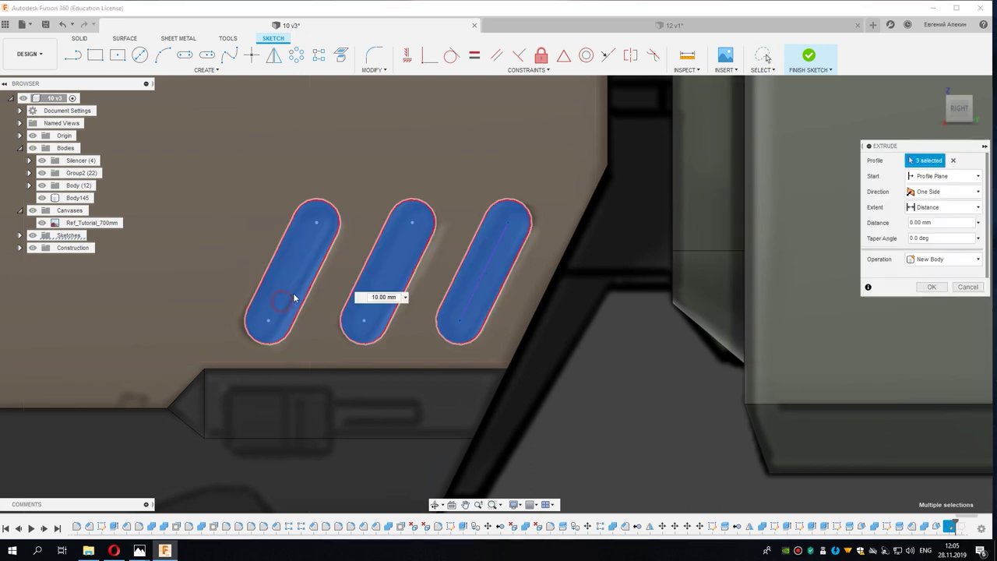
{"action": "left_click_drag", "start_coordinate": [286, 277], "coordinate": [304, 268]}
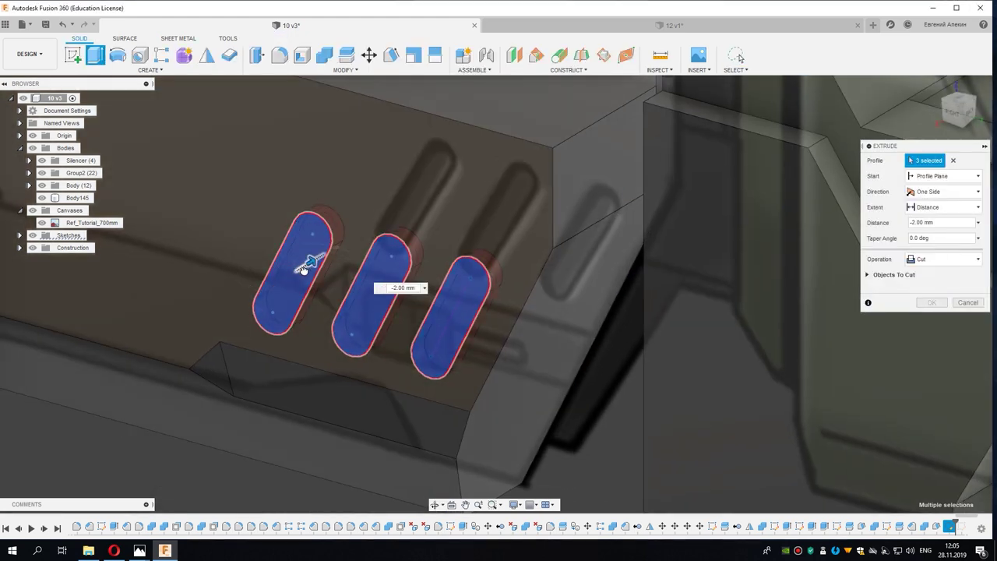
{"action": "left_click", "coordinate": [931, 302]}
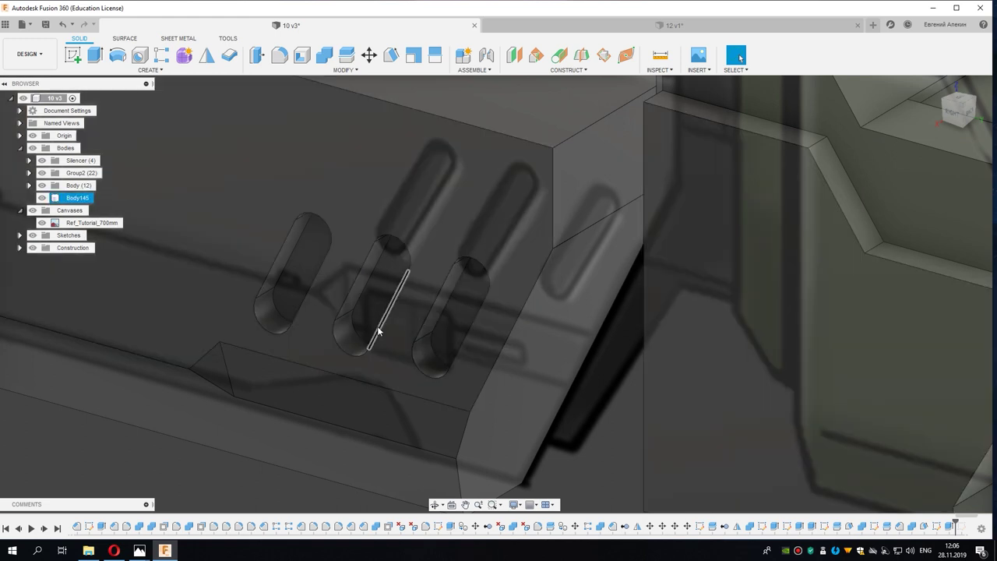
{"action": "scroll", "coordinate": [409, 353], "scroll_direction": "down", "scroll_amount": 5}
{"action": "middle_click_drag", "start_coordinate": [408, 353], "coordinate": [302, 411], "text": "shift"}
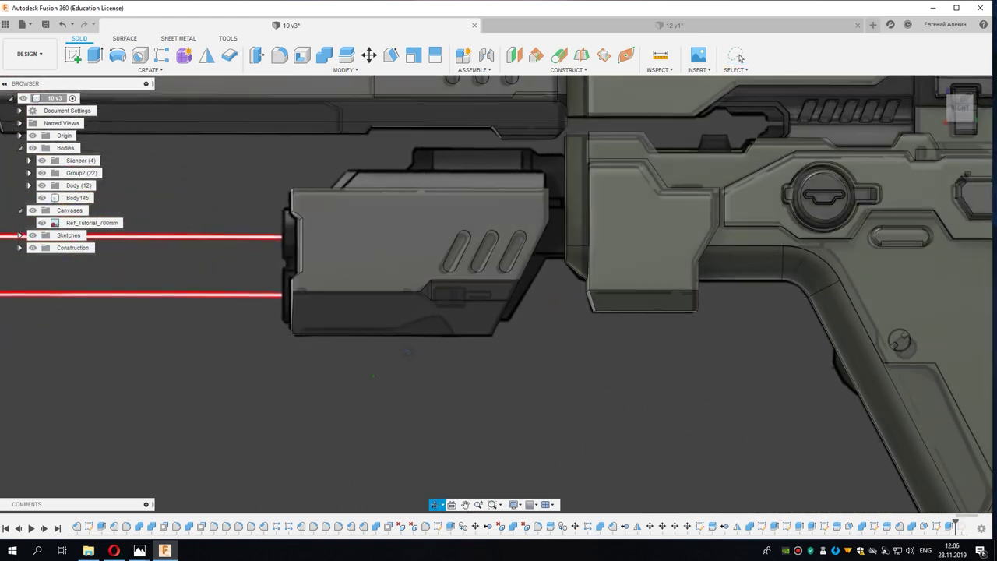
{"action": "left_click", "coordinate": [740, 57]}
{"action": "left_click", "coordinate": [959, 109]}
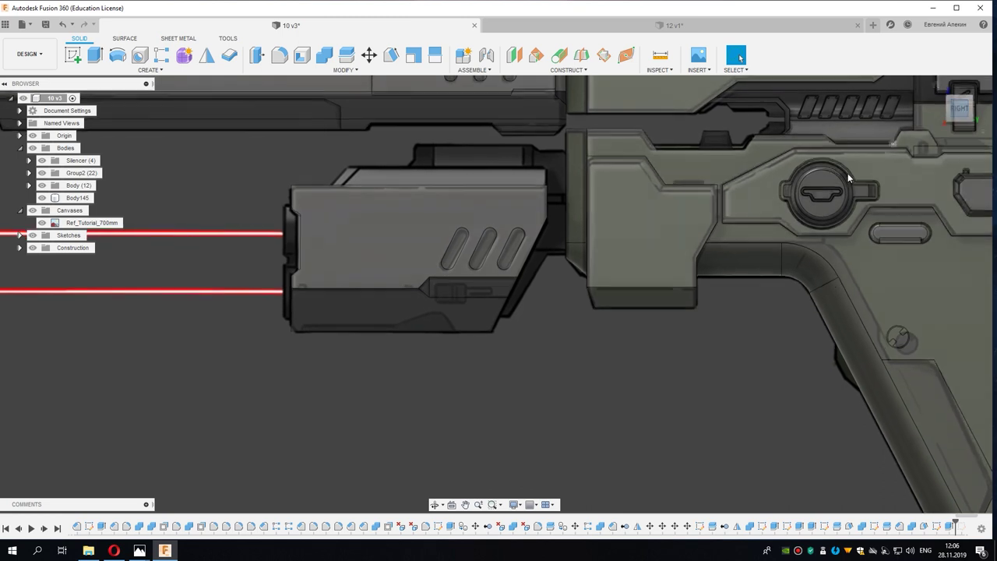
{"action": "scroll", "coordinate": [467, 338], "scroll_direction": "up", "scroll_amount": 1}
{"action": "scroll", "coordinate": [437, 349], "scroll_direction": "up", "scroll_amount": 2}
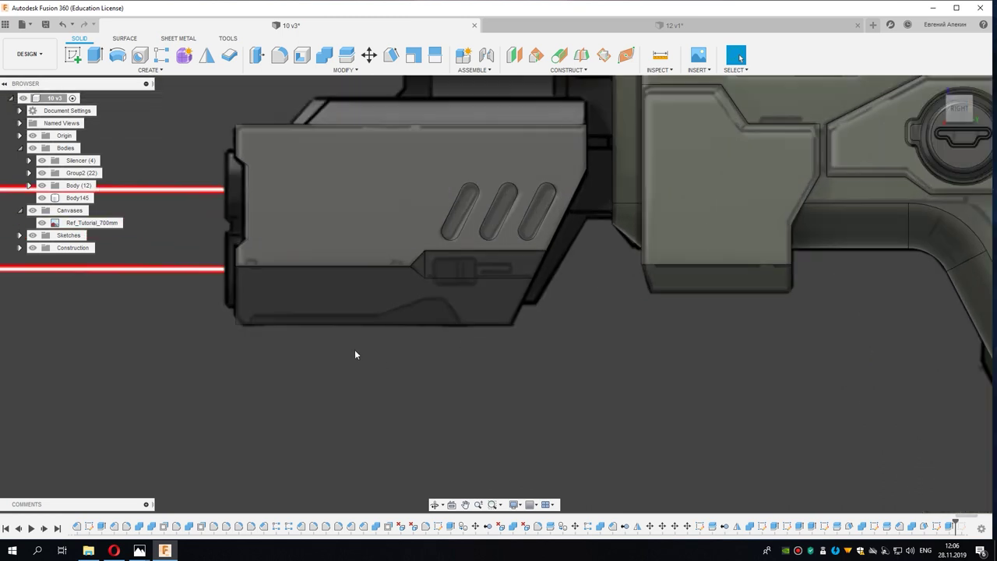
{"action": "scroll", "coordinate": [355, 355], "scroll_direction": "up", "scroll_amount": 1}
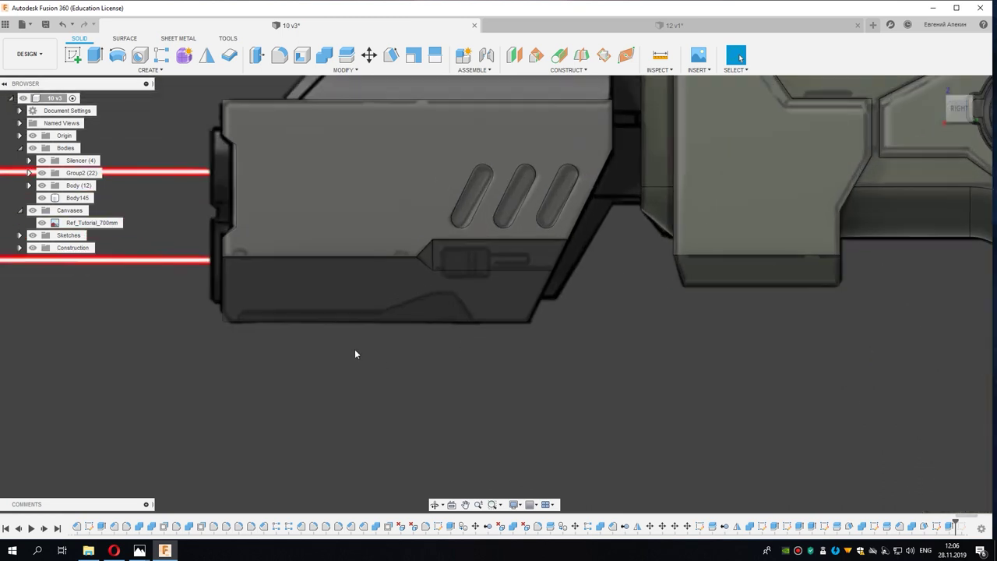
Step: Fillet Body145's bottom ledge edge, switching to chord length with a 3.5 value
{"action": "left_click", "coordinate": [436, 321]}
{"action": "middle_click_drag", "start_coordinate": [370, 340], "coordinate": [328, 317], "text": "shift"}
{"action": "scroll", "coordinate": [313, 382], "scroll_direction": "up", "scroll_amount": 1}
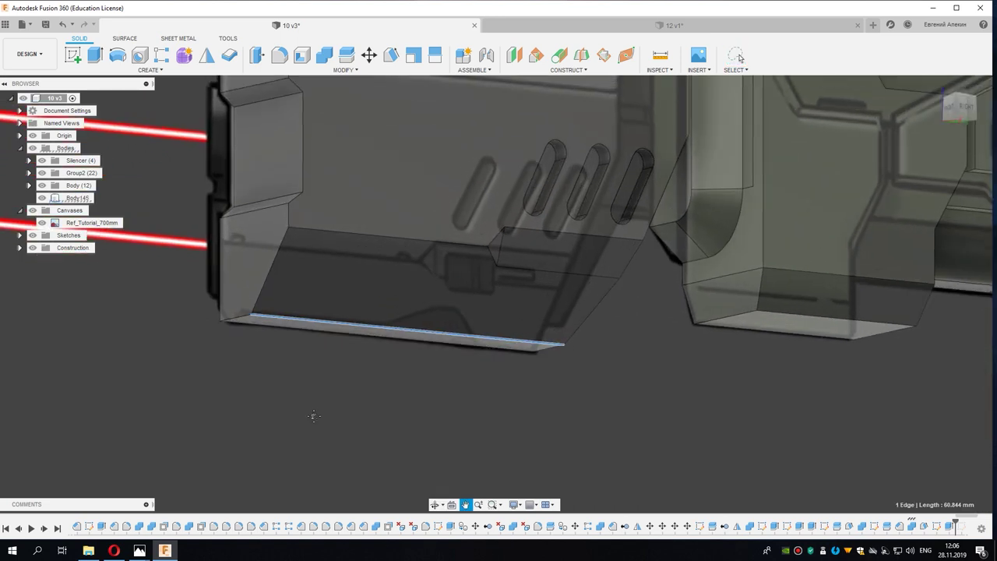
{"action": "scroll", "coordinate": [313, 382], "scroll_direction": "up", "scroll_amount": 1}
{"action": "scroll", "coordinate": [313, 378], "scroll_direction": "up", "scroll_amount": 2}
{"action": "type", "text": "f4.5"}
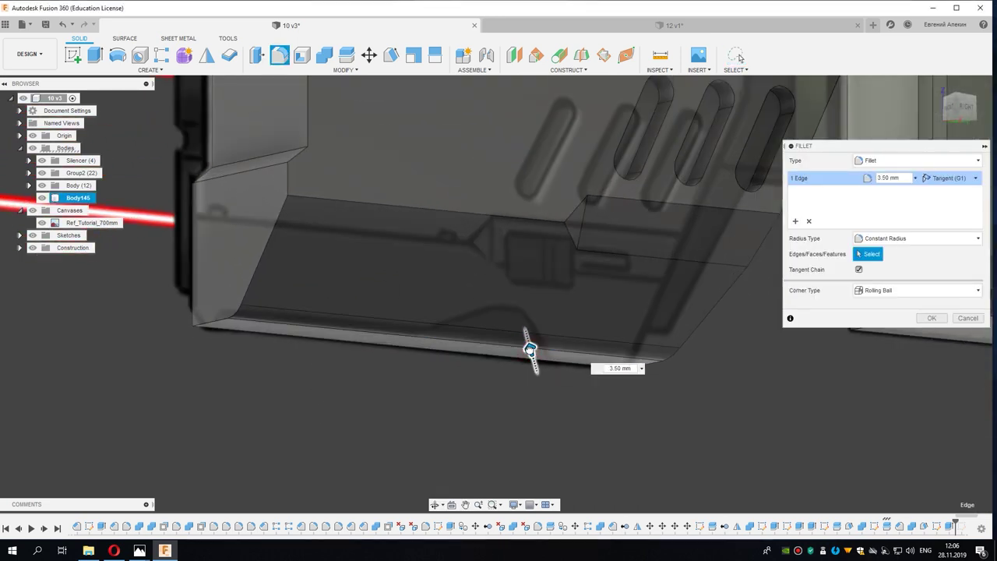
{"action": "left_click", "coordinate": [919, 239]}
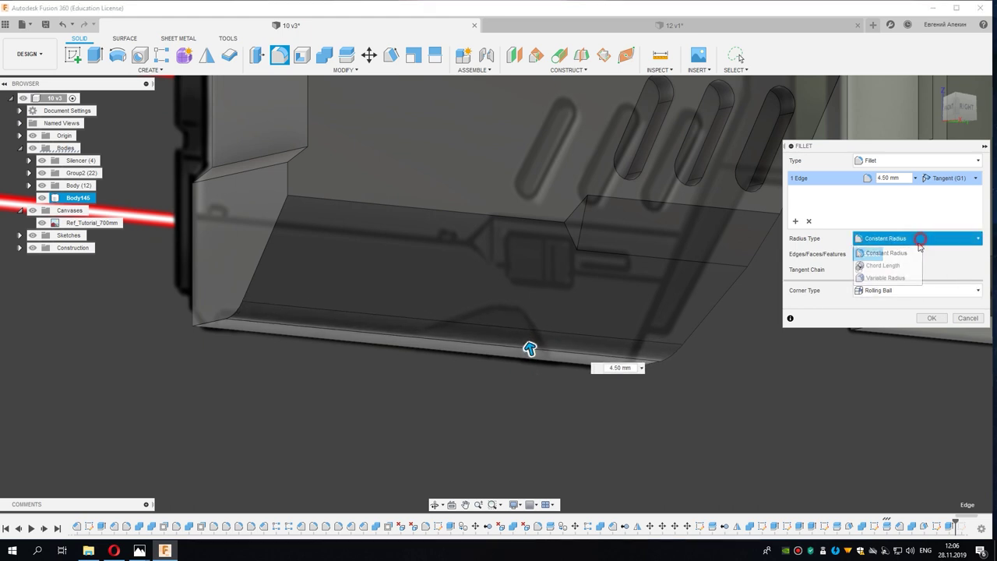
{"action": "left_click", "coordinate": [868, 265]}
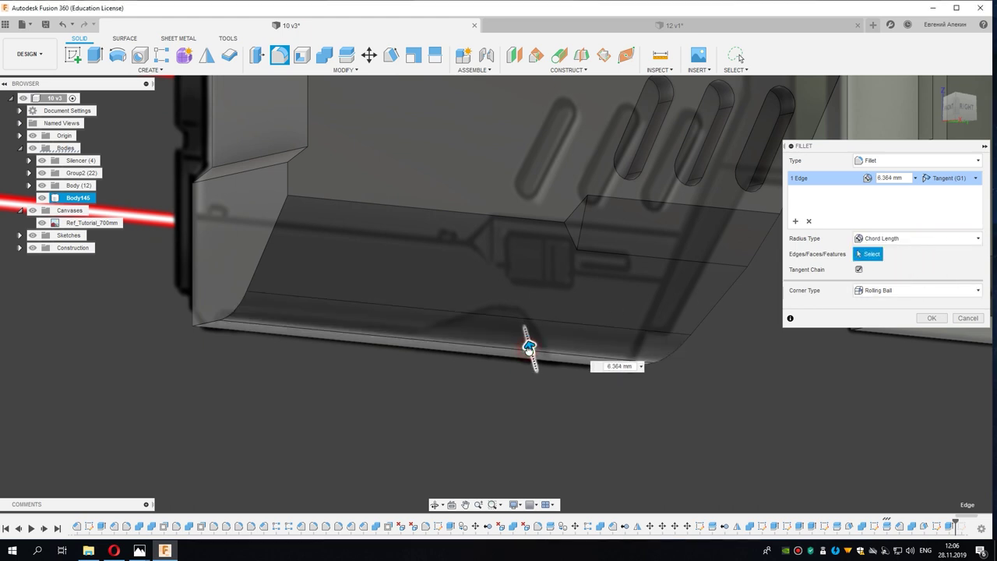
{"action": "type", "text": "3.5"}
{"action": "scroll", "coordinate": [529, 349], "scroll_direction": "down", "scroll_amount": 3}
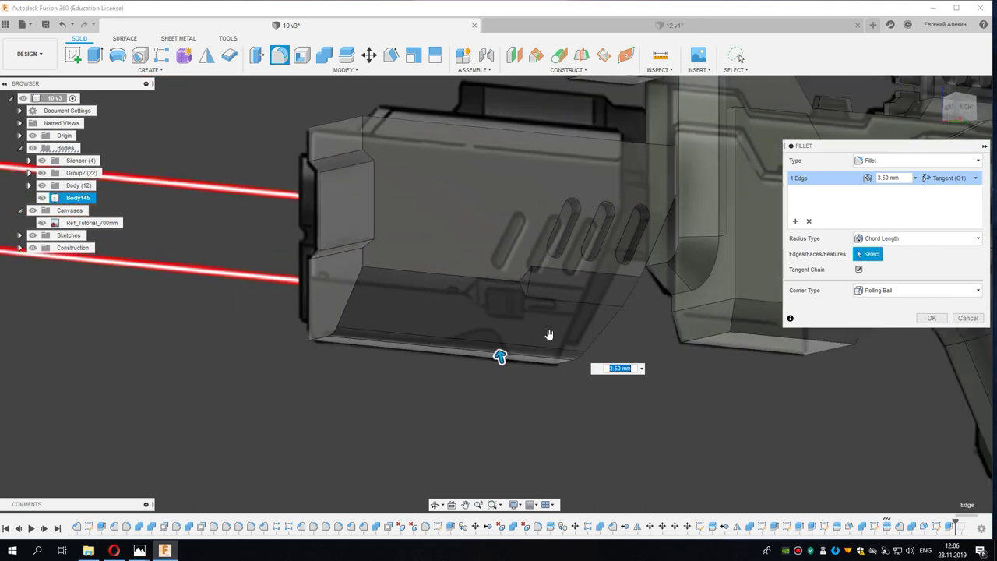
Step: Adjust the fillet's ledge edge selection from the right view and apply it
{"action": "left_click", "coordinate": [966, 107]}
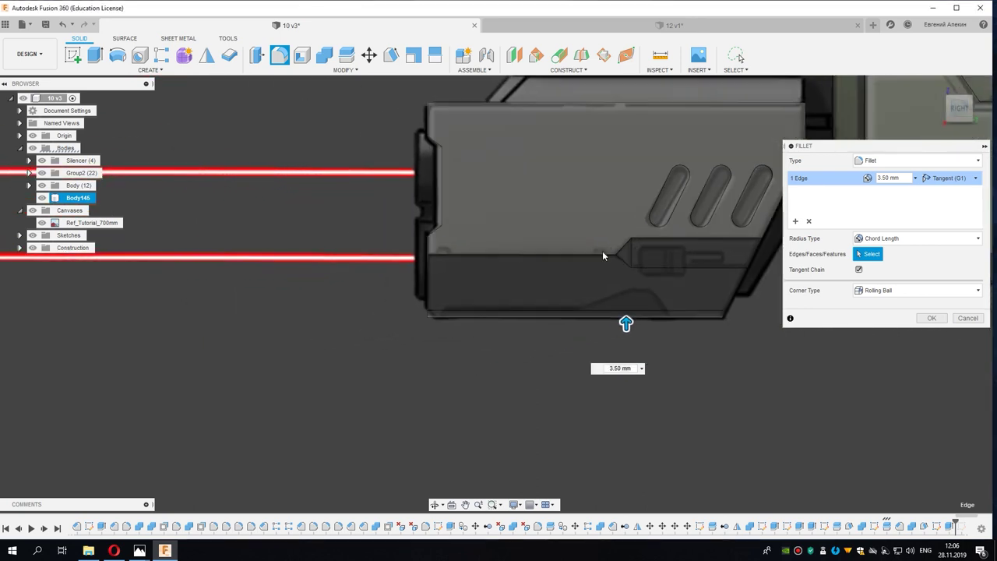
{"action": "middle_click_drag", "start_coordinate": [597, 260], "coordinate": [413, 316]}
{"action": "left_click", "coordinate": [426, 303]}
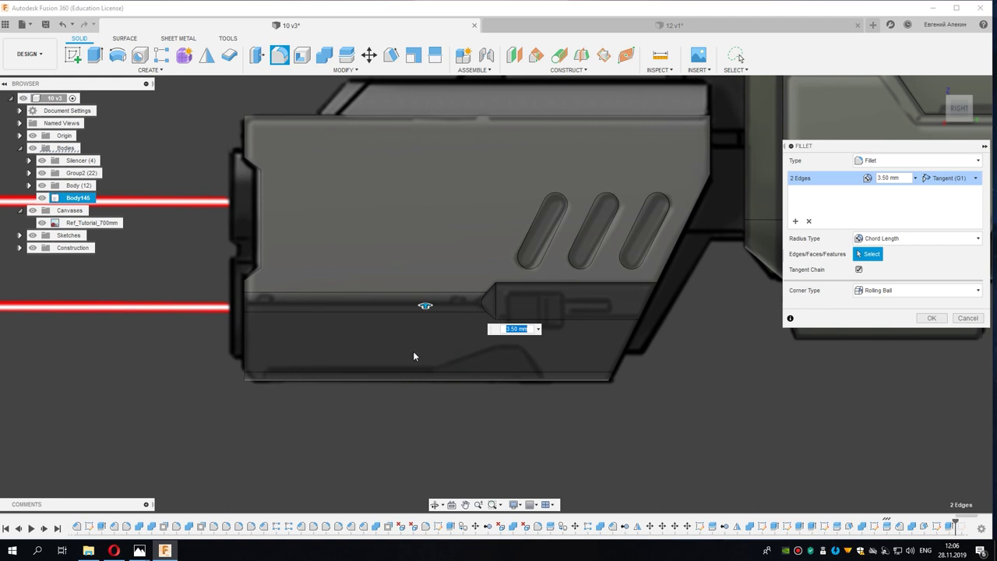
{"action": "middle_click_drag", "start_coordinate": [419, 345], "coordinate": [454, 304], "text": "shift"}
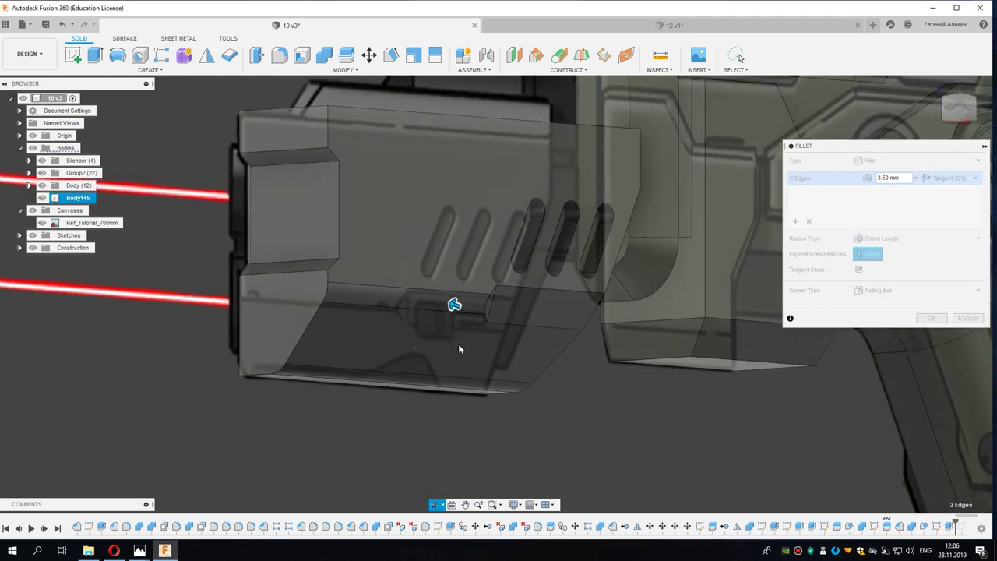
{"action": "left_click", "coordinate": [404, 305]}
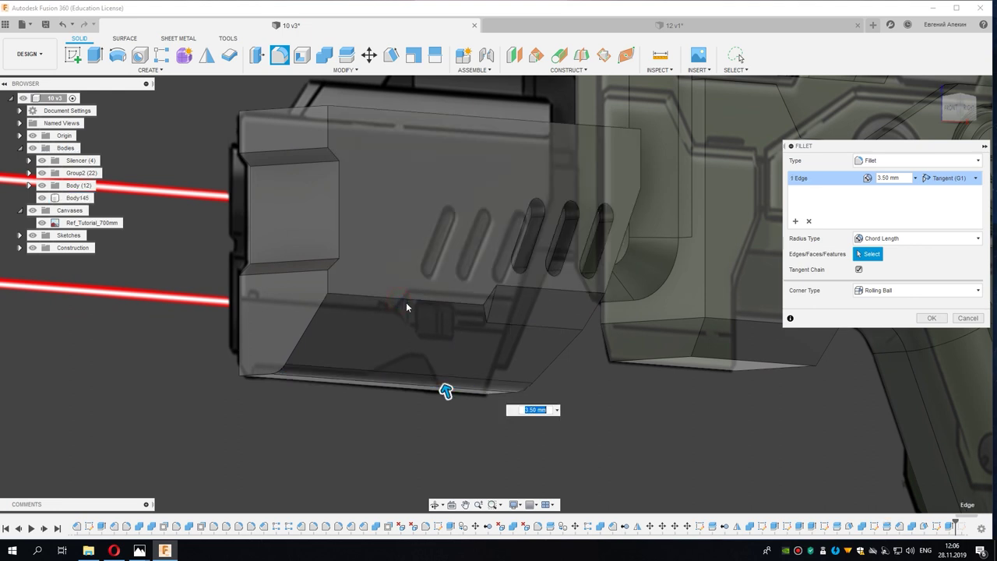
{"action": "left_click", "coordinate": [931, 318]}
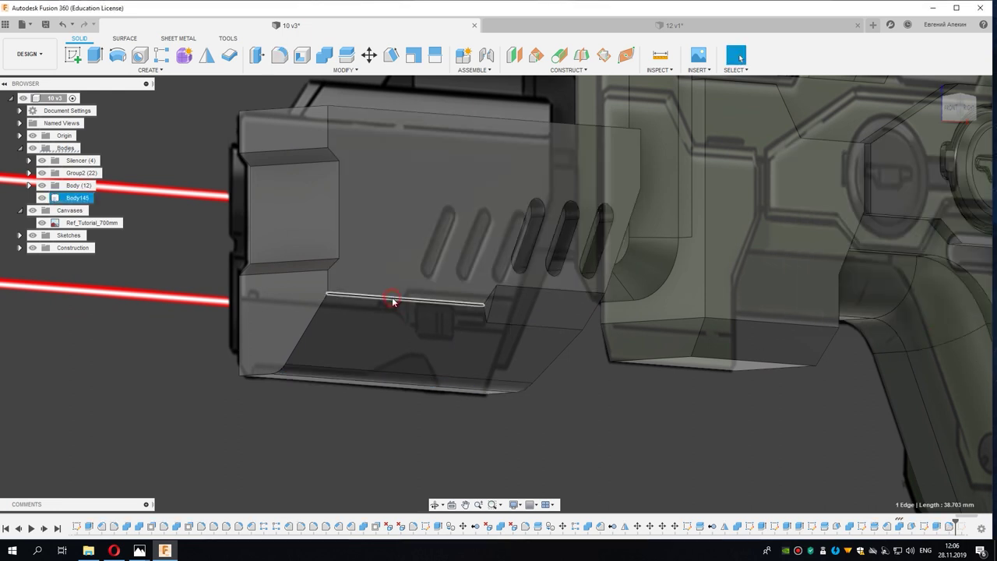
Step: Round the upper ledge edge with a 3 mm fillet
{"action": "key", "text": "f"}
{"action": "left_click", "coordinate": [392, 301]}
{"action": "scroll", "coordinate": [389, 302], "scroll_direction": "up", "scroll_amount": 2}
{"action": "scroll", "coordinate": [384, 303], "scroll_direction": "up", "scroll_amount": 1}
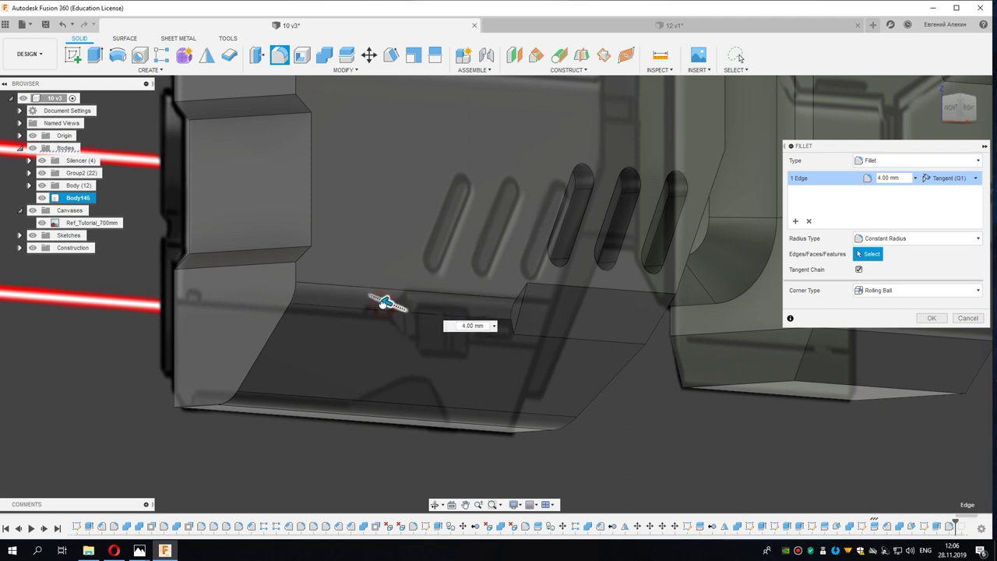
{"action": "scroll", "coordinate": [387, 304], "scroll_direction": "up", "scroll_amount": 2}
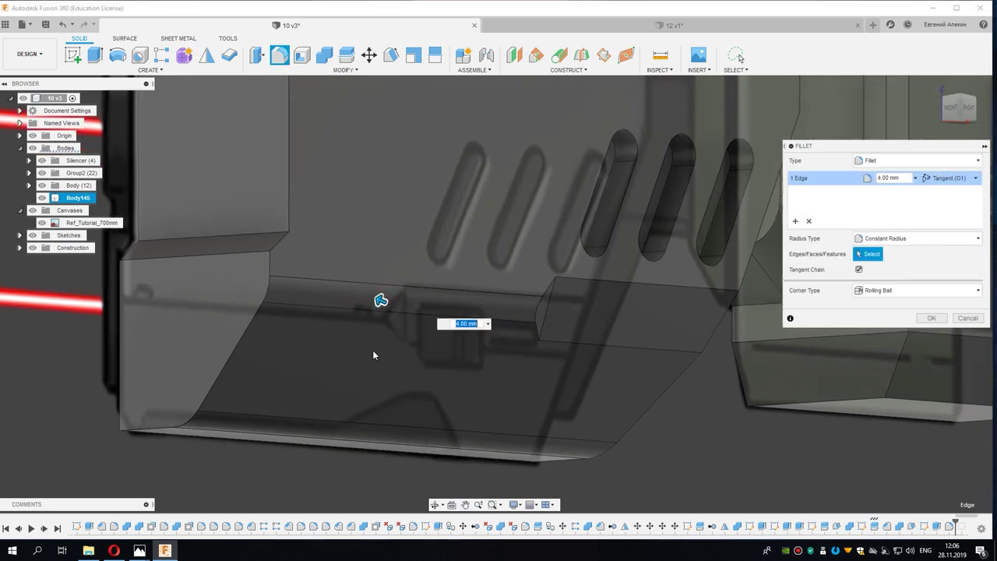
{"action": "type", "text": "2"}
{"action": "key", "text": "Return"}
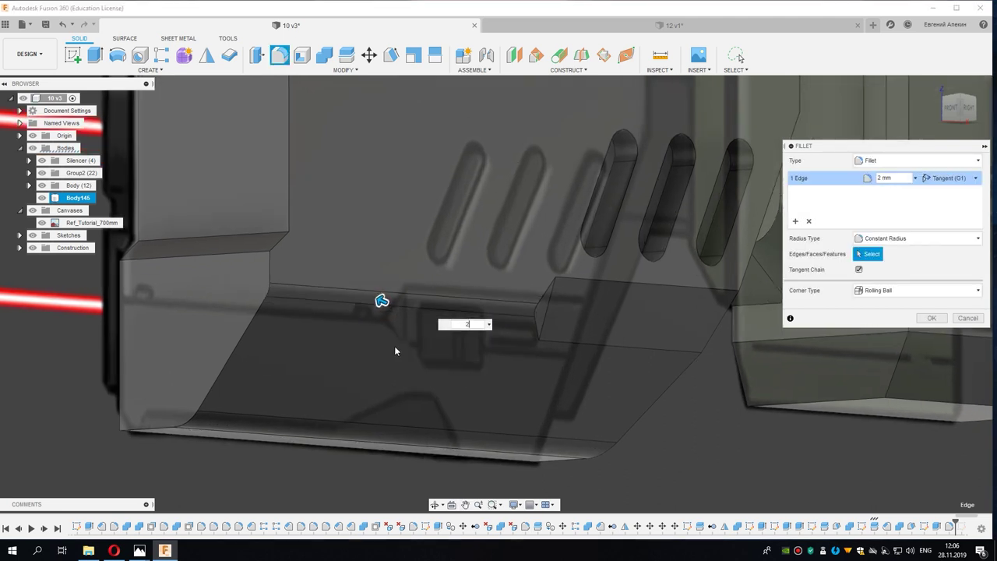
{"action": "type", "text": "3"}
{"action": "key", "text": "Return"}
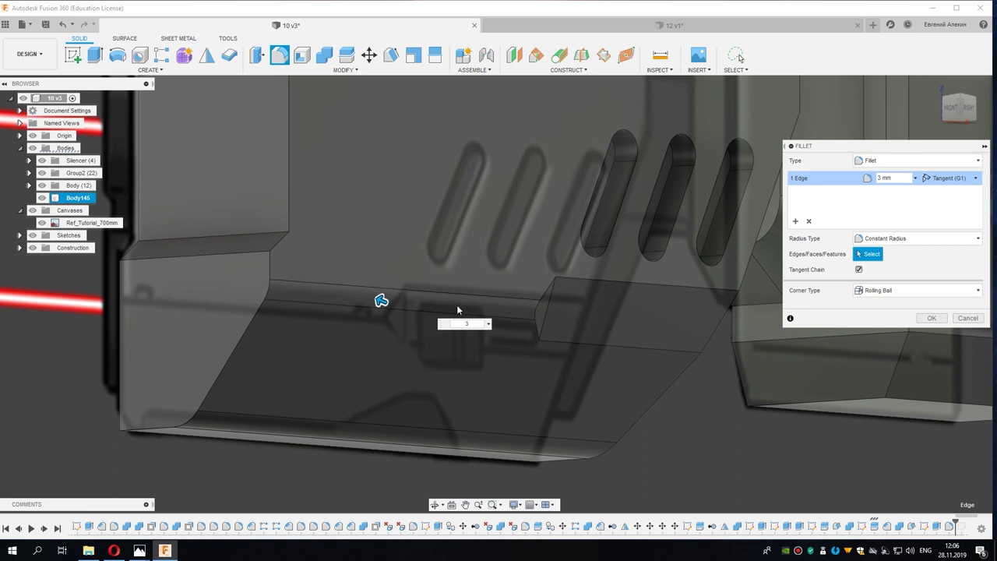
{"action": "scroll", "coordinate": [456, 305], "scroll_direction": "down", "scroll_amount": 1}
{"action": "left_click", "coordinate": [931, 320]}
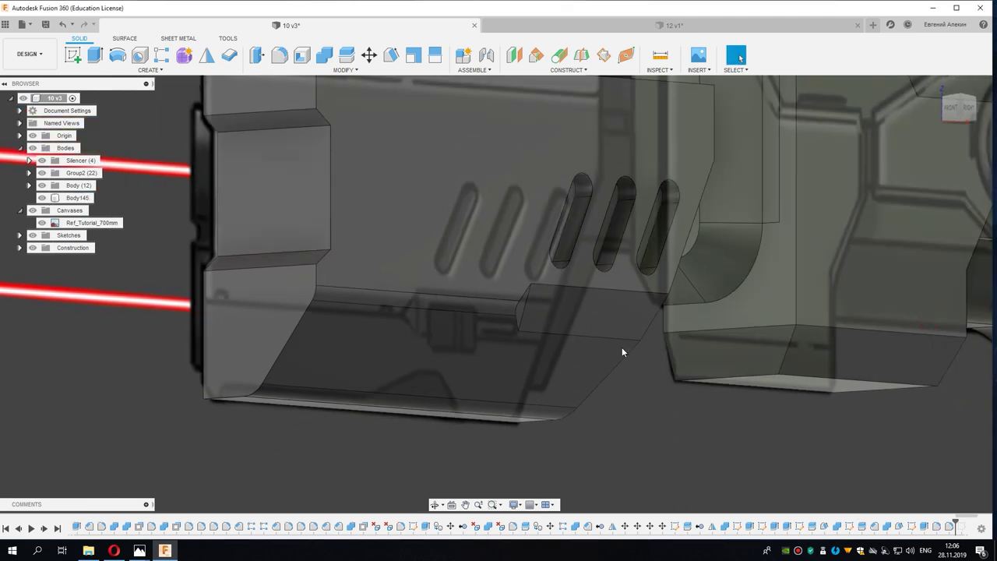
Step: Return to the right side view and pan across the silencer body
{"action": "scroll", "coordinate": [621, 346], "scroll_direction": "down", "scroll_amount": 2}
{"action": "mouse_move", "coordinate": [612, 383]}
{"action": "middle_mouse_down", "text": "shift"}
{"action": "mouse_move", "coordinate": [558, 383]}
{"action": "mouse_move", "coordinate": [610, 373]}
{"action": "middle_mouse_up", "text": "shift"}
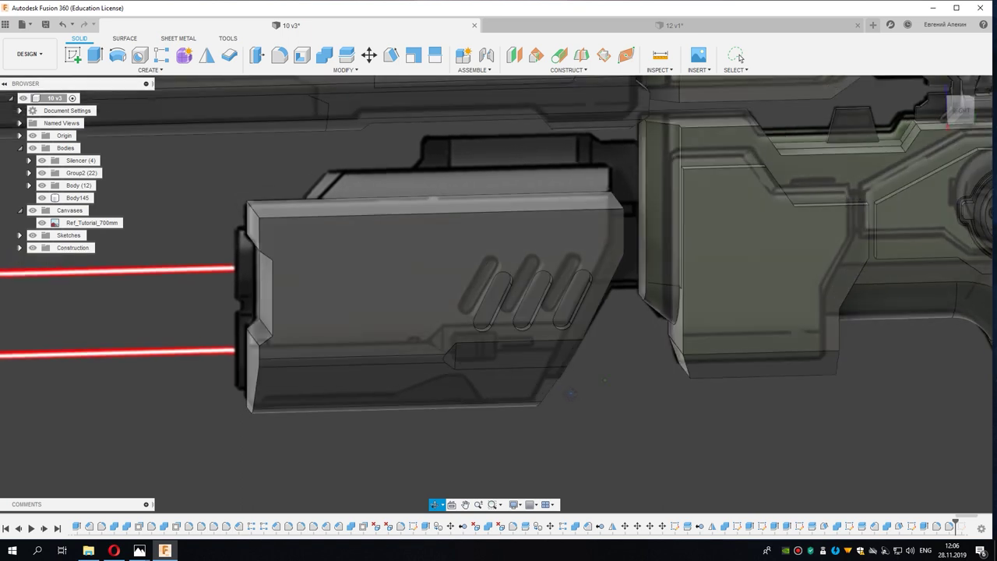
{"action": "left_click", "coordinate": [959, 113]}
{"action": "left_click", "coordinate": [341, 292]}
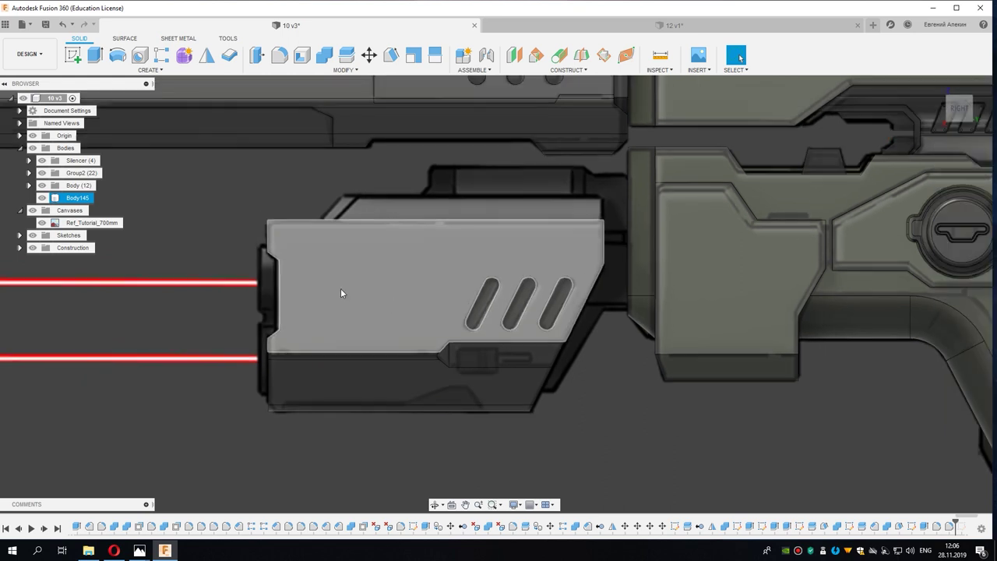
{"action": "scroll", "coordinate": [618, 371], "scroll_direction": "down", "scroll_amount": 2}
{"action": "middle_click_drag", "start_coordinate": [618, 371], "coordinate": [324, 288]}
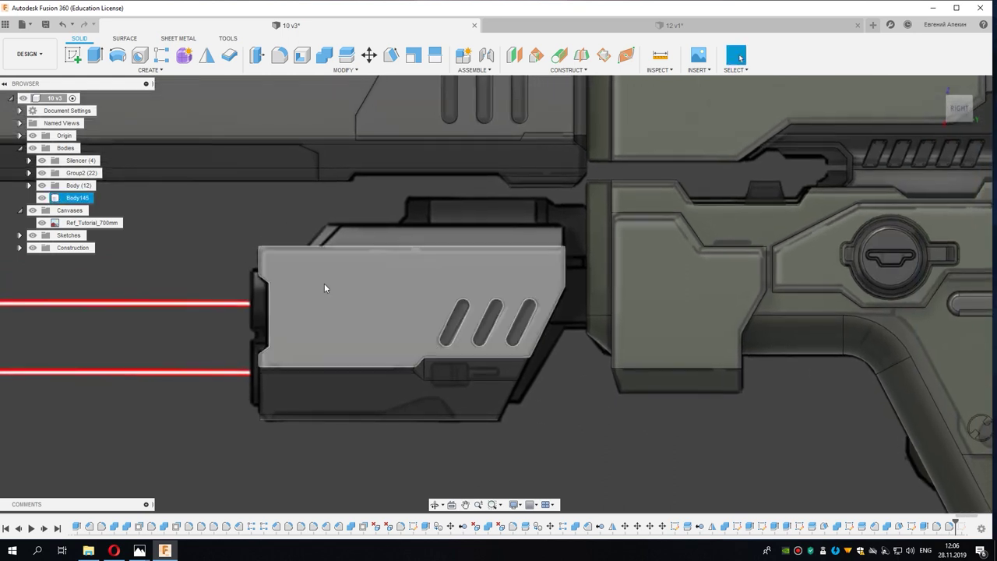
{"action": "scroll", "coordinate": [303, 265], "scroll_direction": "up", "scroll_amount": 1}
{"action": "key", "text": "Escape"}
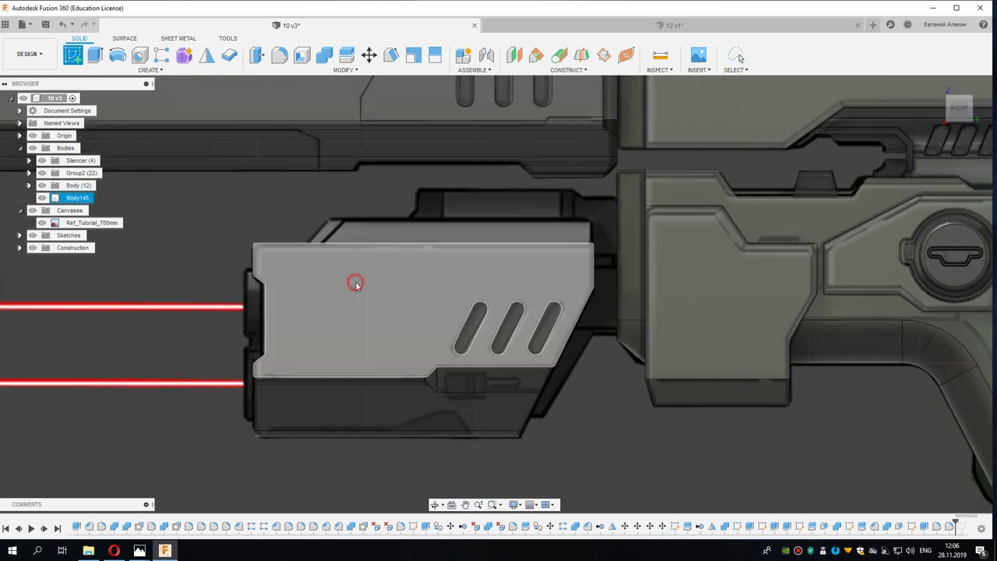
Step: Start a sketch on the silencer side face and draw the 45° slanted front line from its top edge
{"action": "left_click", "coordinate": [382, 288]}
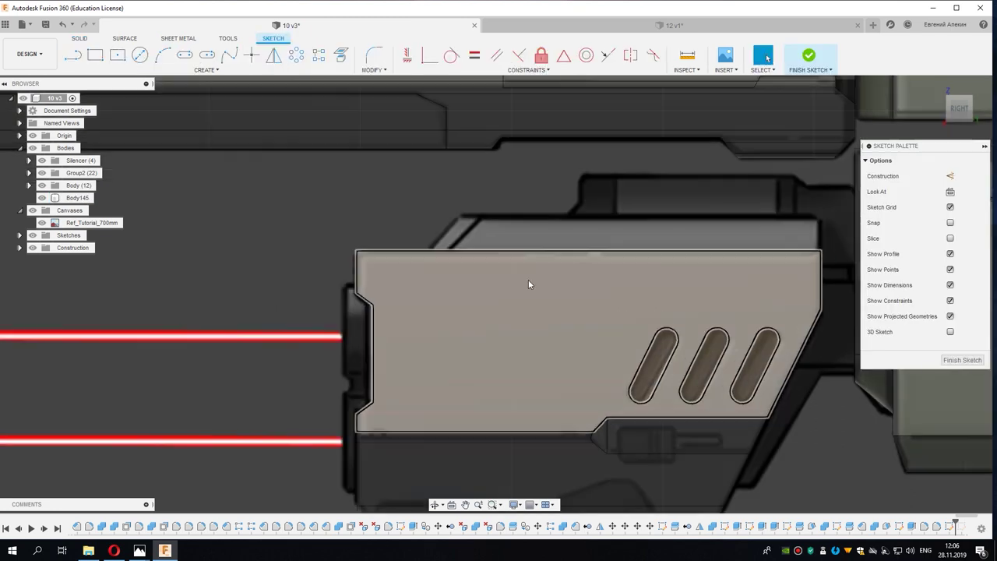
{"action": "middle_click_drag", "start_coordinate": [528, 284], "coordinate": [295, 291]}
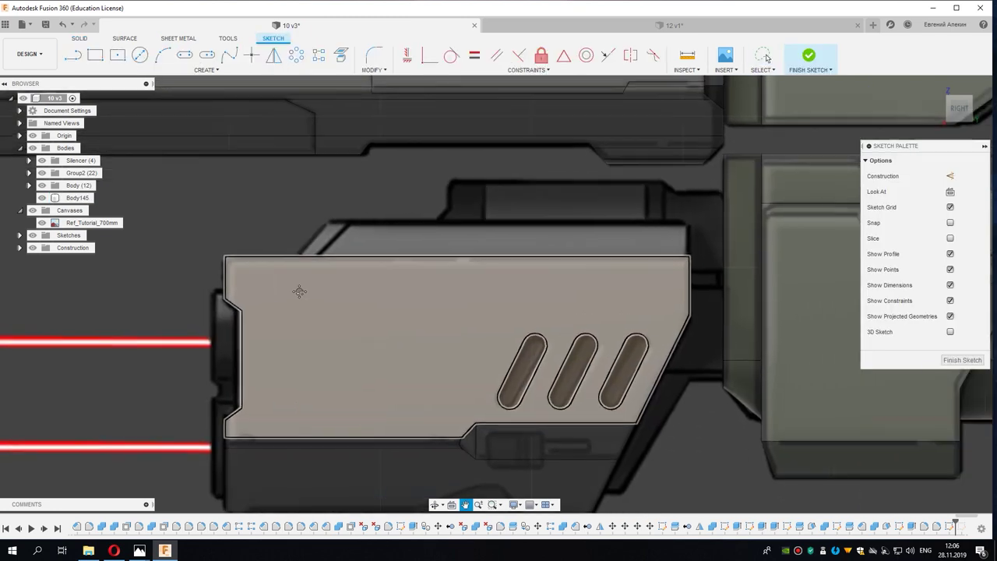
{"action": "scroll", "coordinate": [297, 292], "scroll_direction": "down", "scroll_amount": 2}
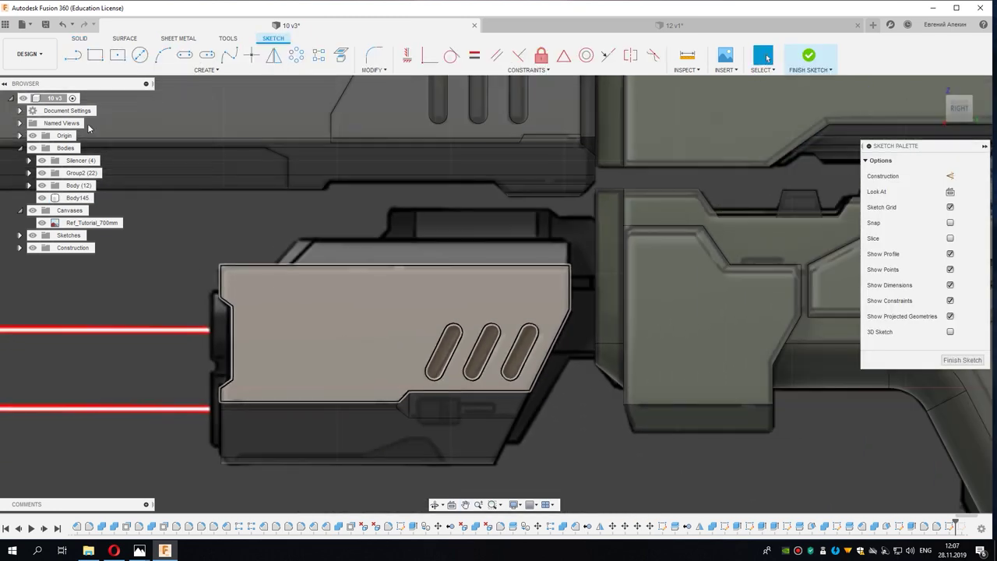
{"action": "left_click", "coordinate": [72, 55]}
{"action": "scroll", "coordinate": [308, 257], "scroll_direction": "up", "scroll_amount": 1}
{"action": "scroll", "coordinate": [339, 270], "scroll_direction": "up", "scroll_amount": 1}
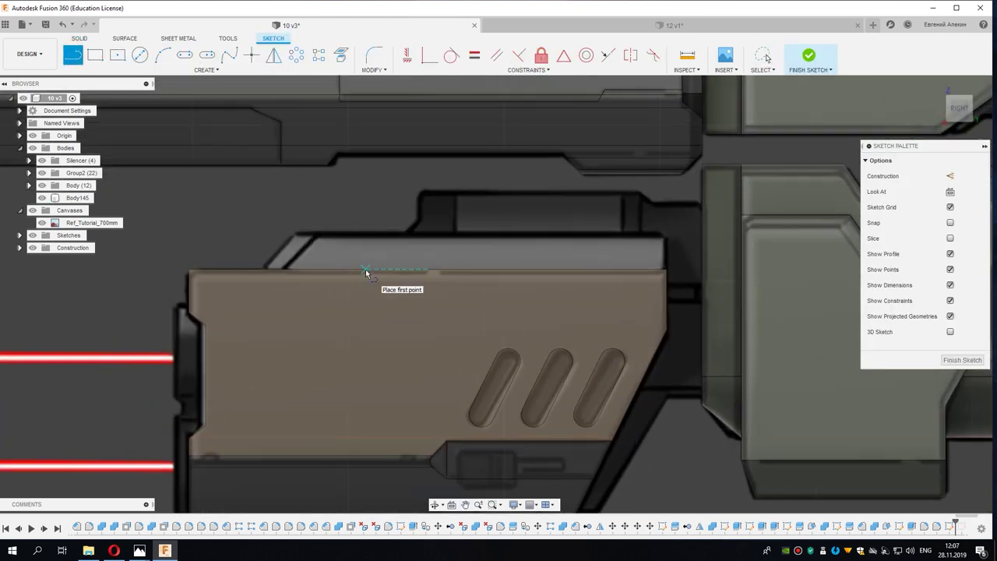
{"action": "scroll", "coordinate": [304, 272], "scroll_direction": "up", "scroll_amount": 1}
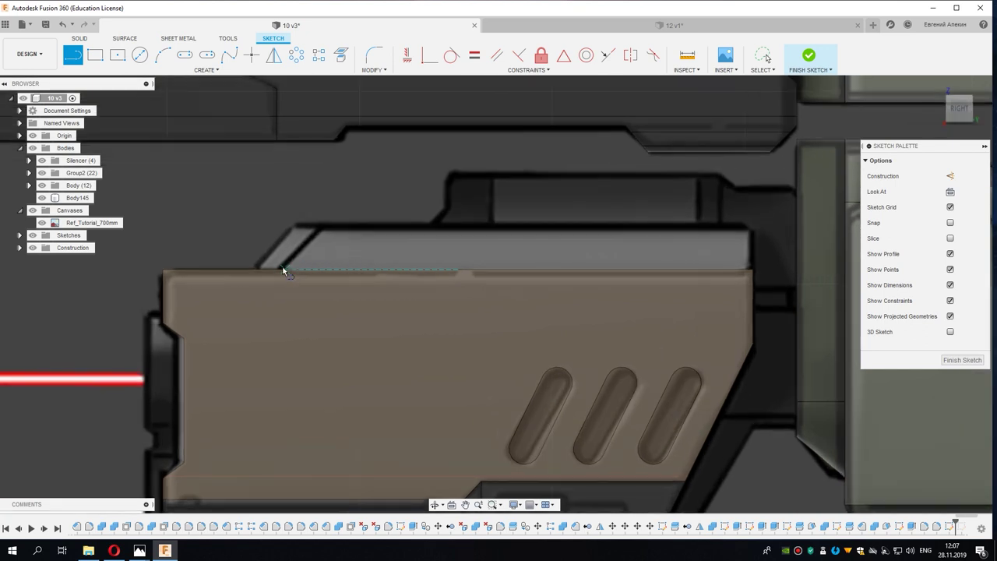
{"action": "left_click", "coordinate": [280, 270]}
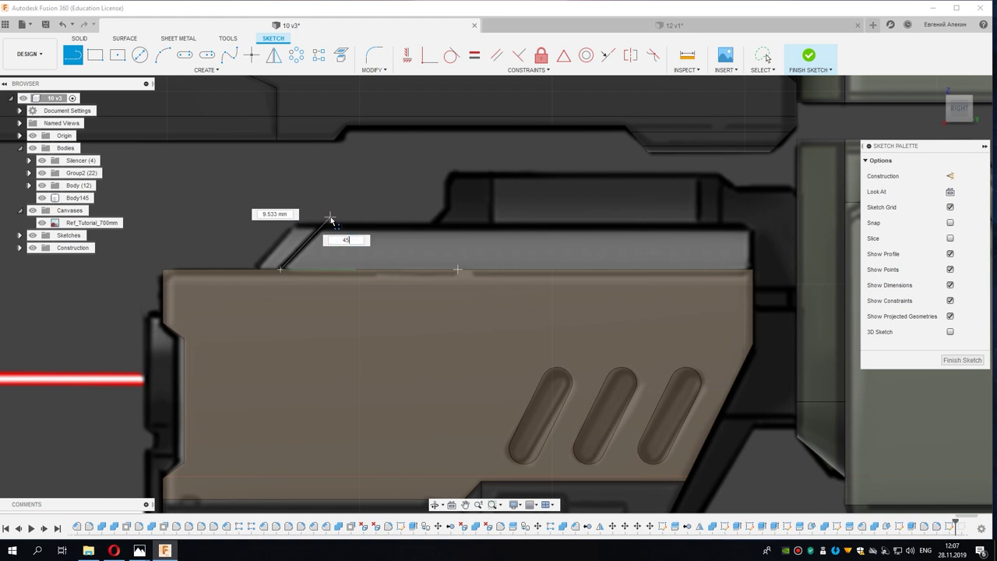
{"action": "left_click_drag", "start_coordinate": [331, 219], "coordinate": [345, 233]}
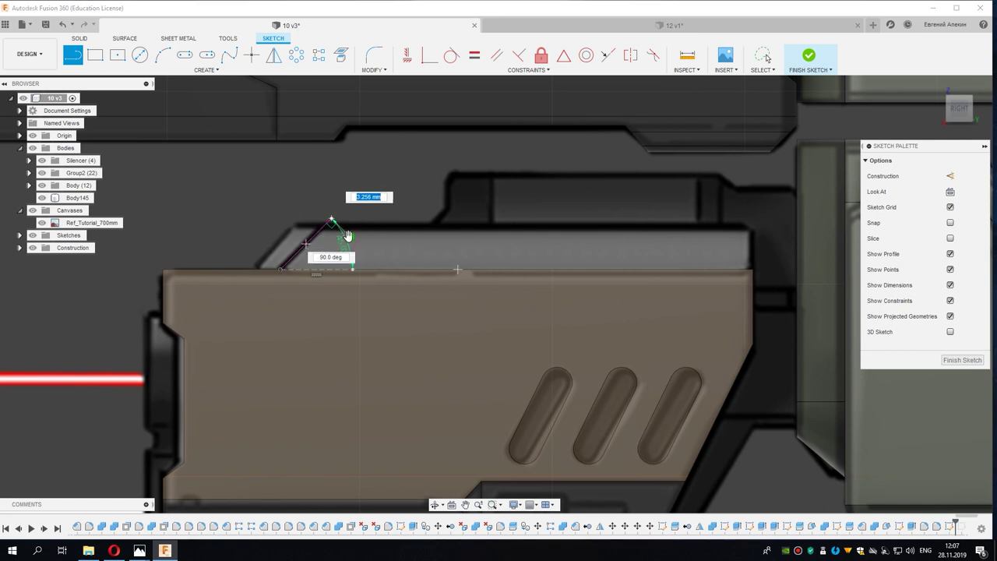
Step: Close the strip with a rear vertical line and a top horizontal line, then select its profile
{"action": "middle_click_drag", "start_coordinate": [749, 274], "coordinate": [523, 280]}
{"action": "left_click", "coordinate": [527, 277]}
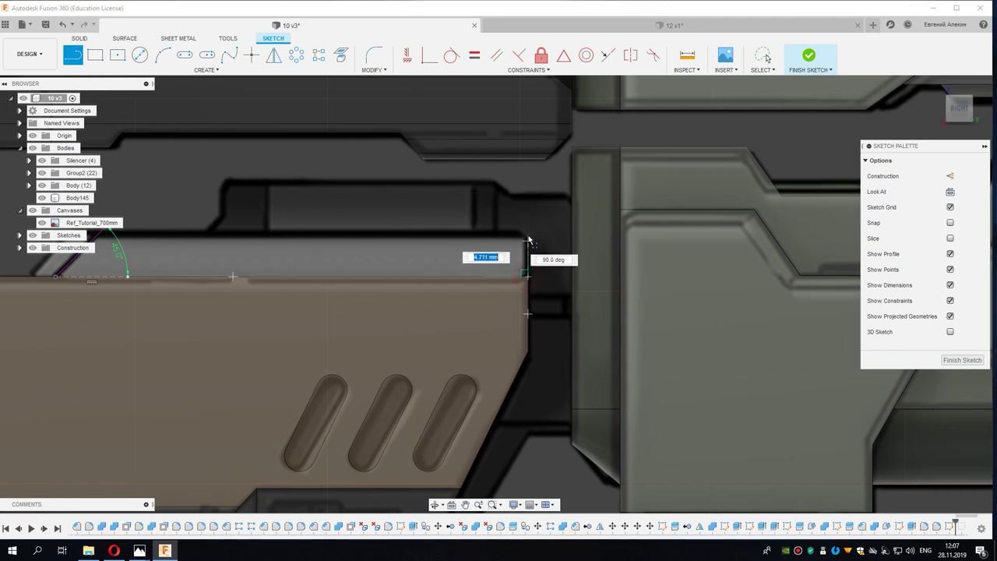
{"action": "left_click", "coordinate": [528, 224]}
{"action": "key", "text": "Escape"}
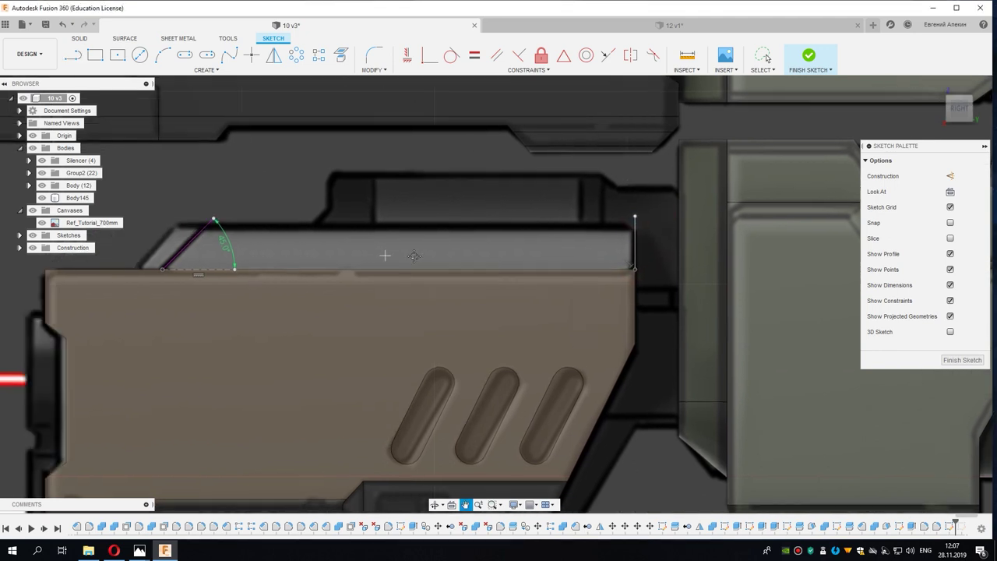
{"action": "middle_click_drag", "start_coordinate": [554, 224], "coordinate": [685, 217]}
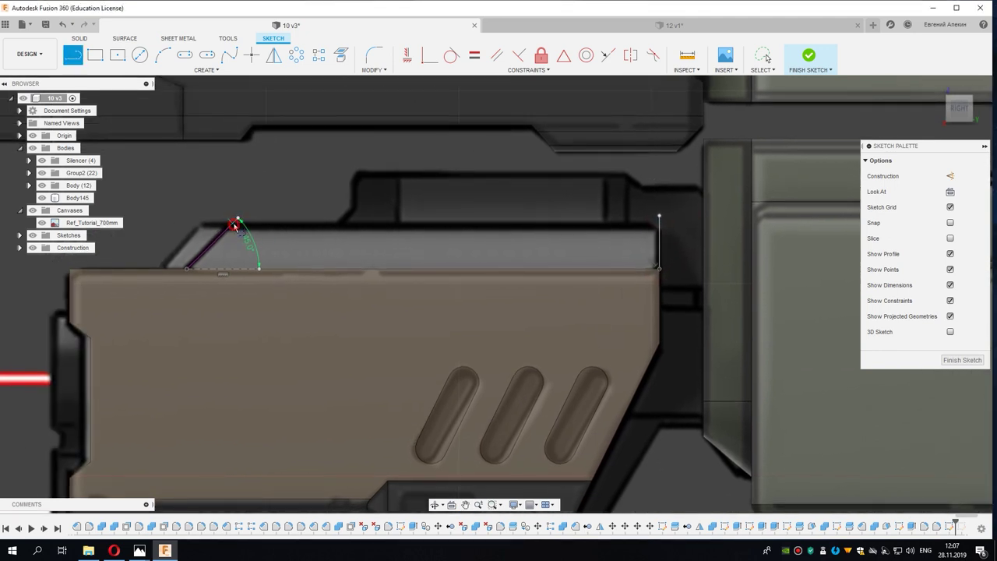
{"action": "left_click", "coordinate": [237, 221]}
{"action": "left_click", "coordinate": [659, 221]}
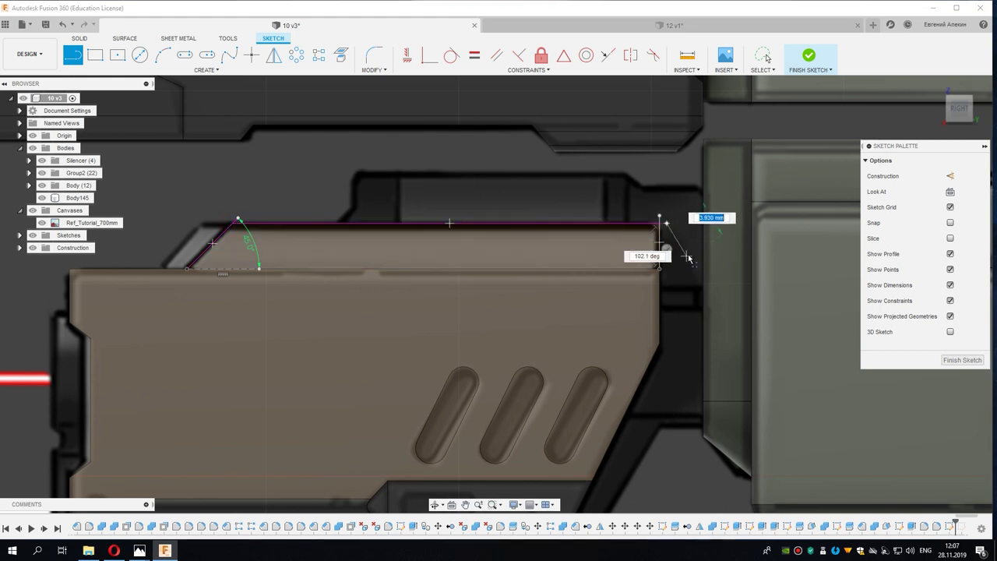
{"action": "right_click", "coordinate": [685, 241]}
{"action": "left_click", "coordinate": [718, 241]}
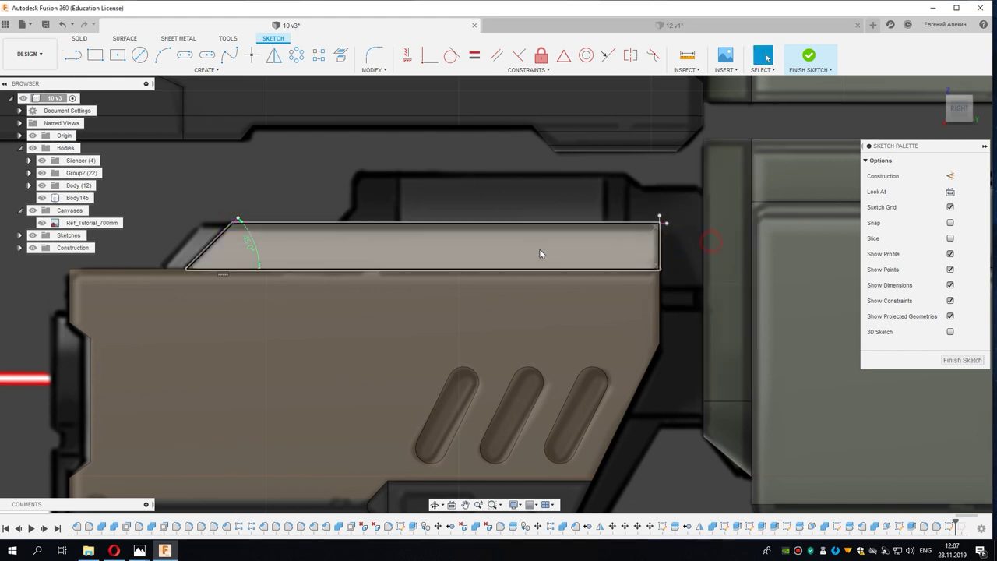
{"action": "left_click", "coordinate": [541, 253]}
{"action": "right_click", "coordinate": [541, 253]}
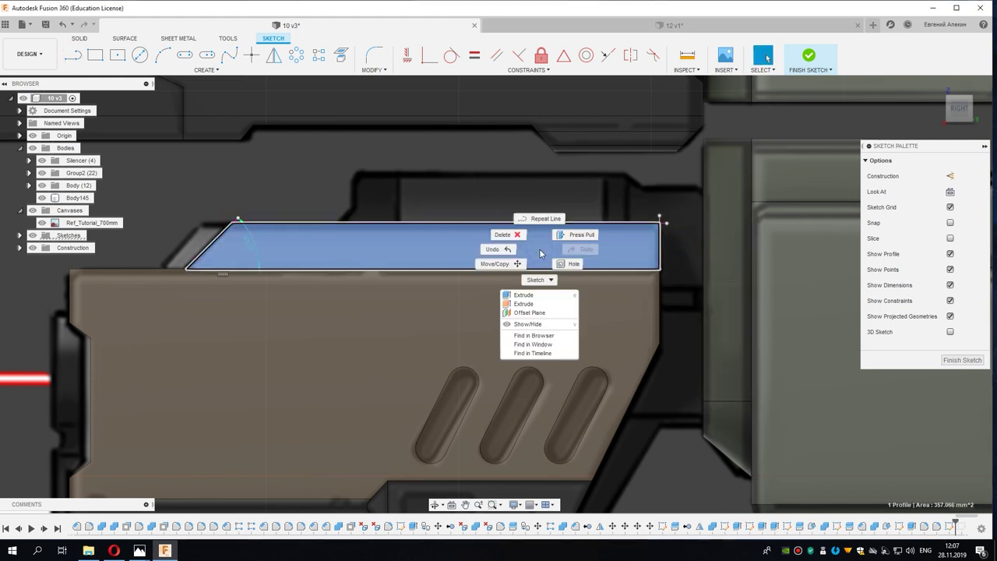
Step: Extrude the strip profile up to the silencer's front vertex, creating the new body Body146
{"action": "left_click", "coordinate": [541, 295]}
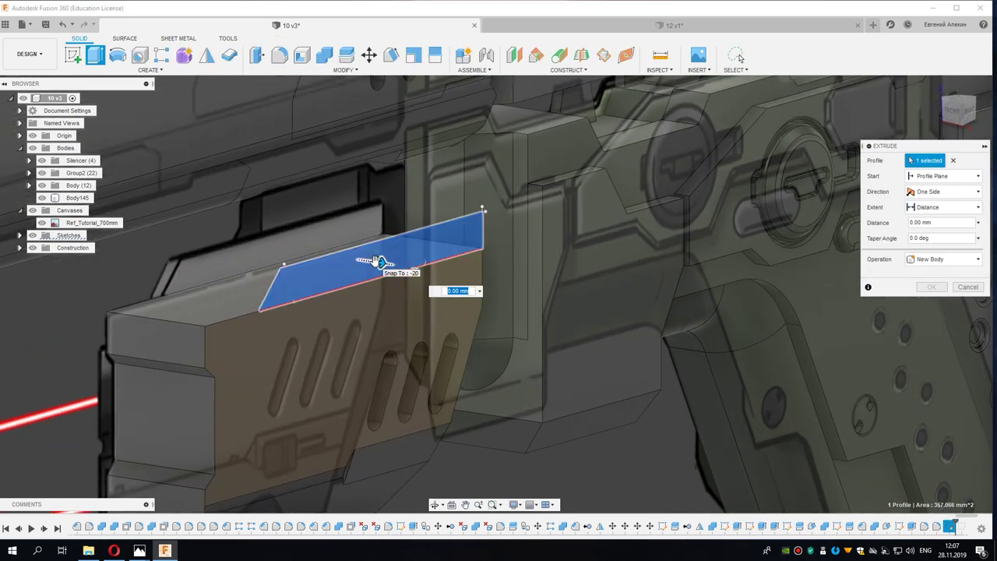
{"action": "left_click_drag", "start_coordinate": [377, 262], "coordinate": [274, 247]}
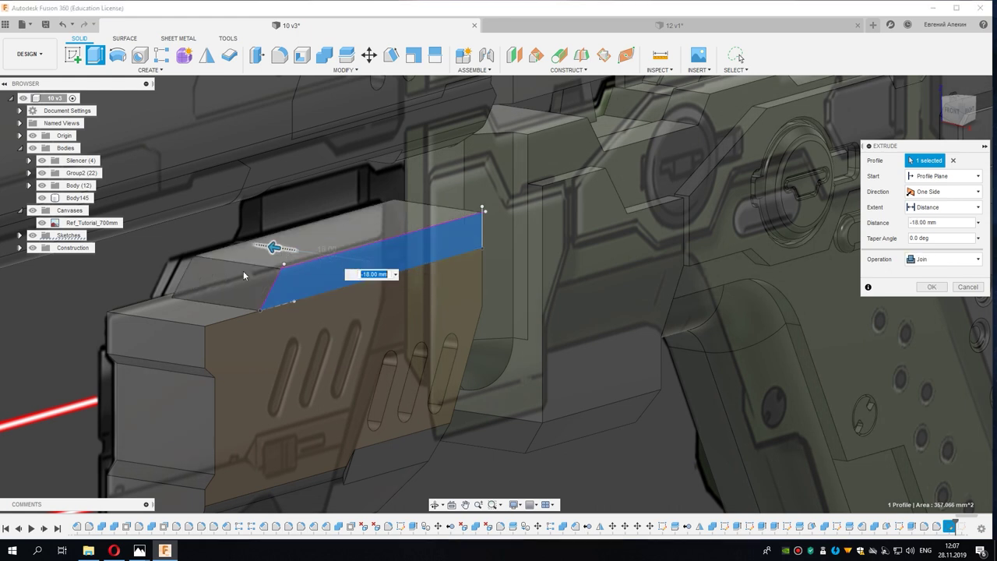
{"action": "left_click", "coordinate": [942, 206]}
{"action": "left_click", "coordinate": [931, 226]}
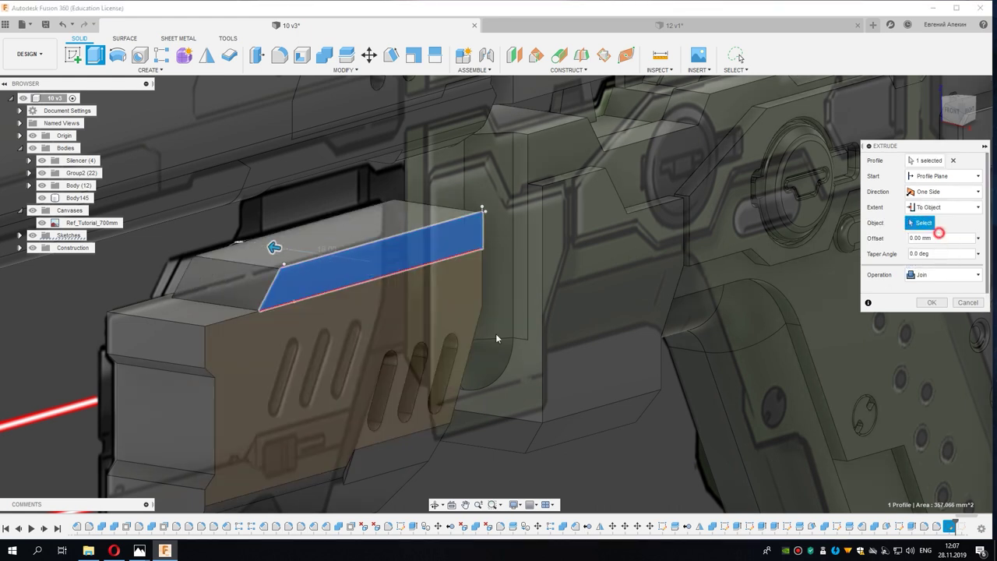
{"action": "middle_click_drag", "start_coordinate": [109, 313], "coordinate": [195, 318]}
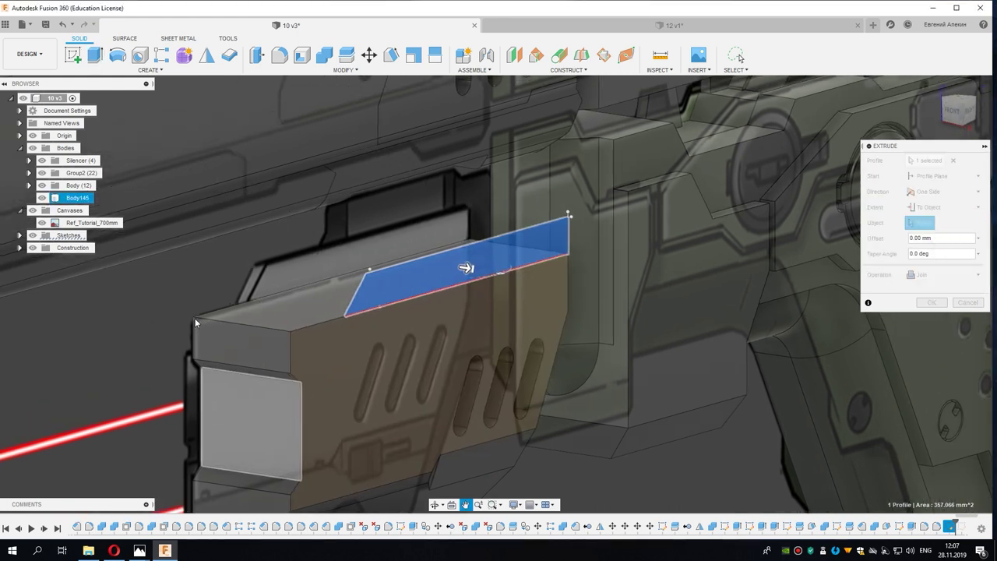
{"action": "left_click", "coordinate": [193, 318]}
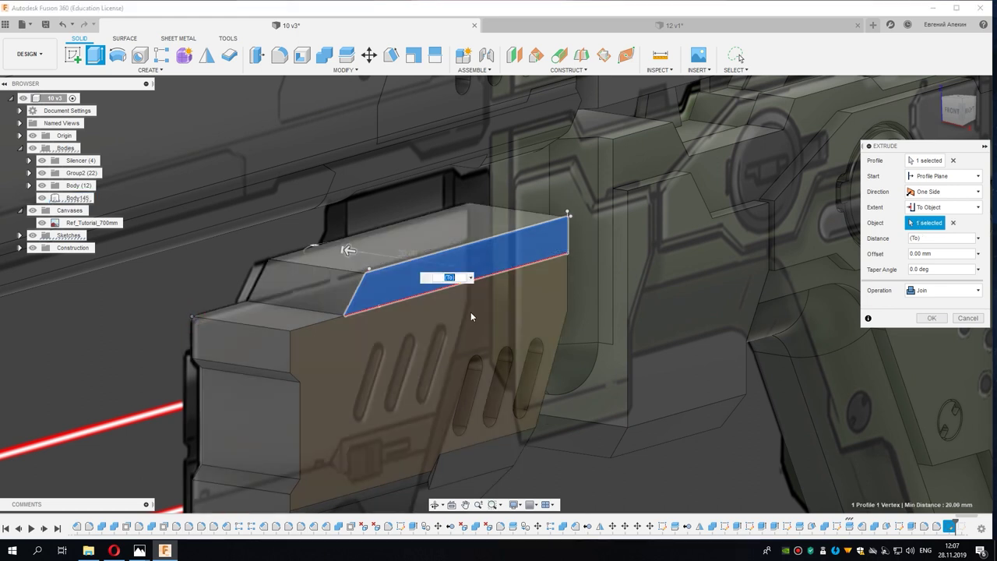
{"action": "left_click", "coordinate": [933, 291]}
{"action": "left_click", "coordinate": [935, 343]}
{"action": "left_click", "coordinate": [932, 317]}
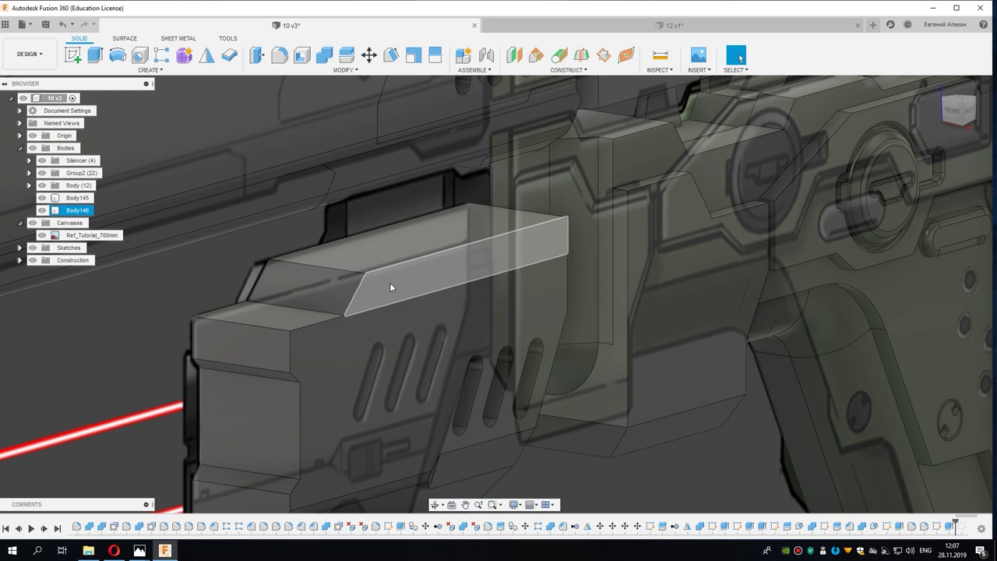
Step: Hide Body145 and draft the face of the top piece Body146 at -45°
{"action": "left_click", "coordinate": [43, 198]}
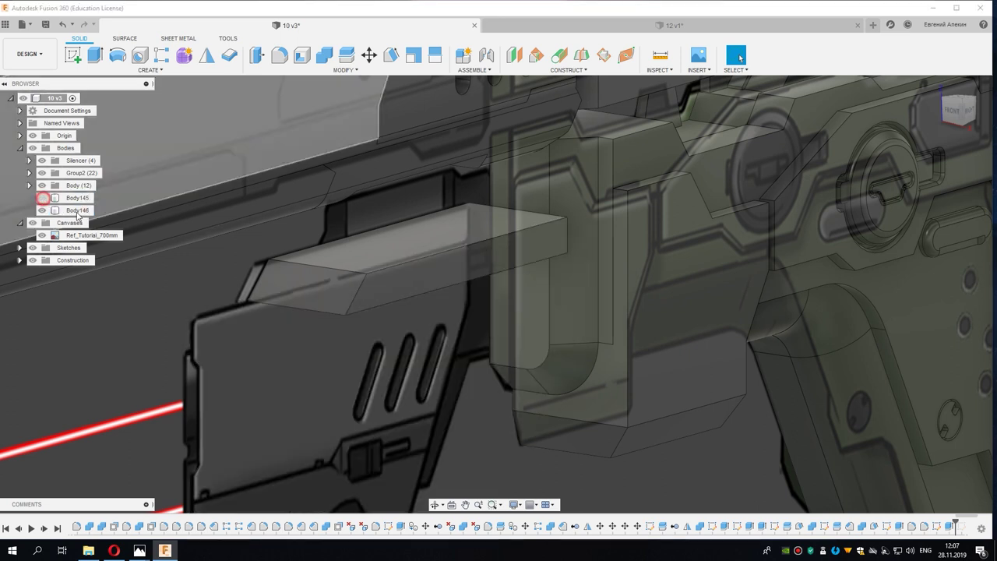
{"action": "left_click", "coordinate": [395, 55]}
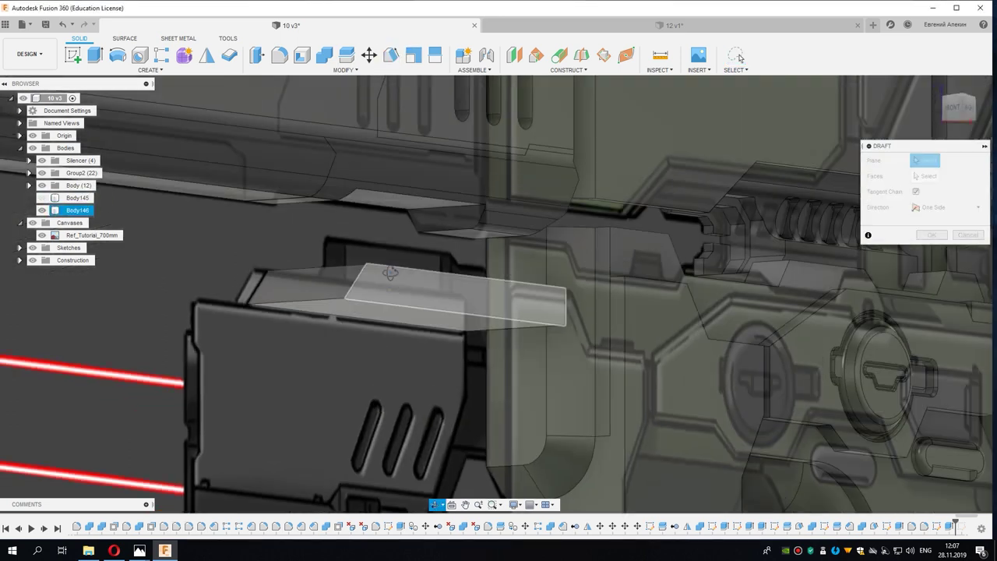
{"action": "left_click", "coordinate": [387, 309]}
{"action": "mouse_move", "coordinate": [394, 356]}
{"action": "left_mouse_down"}
{"action": "mouse_move", "coordinate": [413, 334]}
{"action": "mouse_move", "coordinate": [404, 322]}
{"action": "left_mouse_up"}
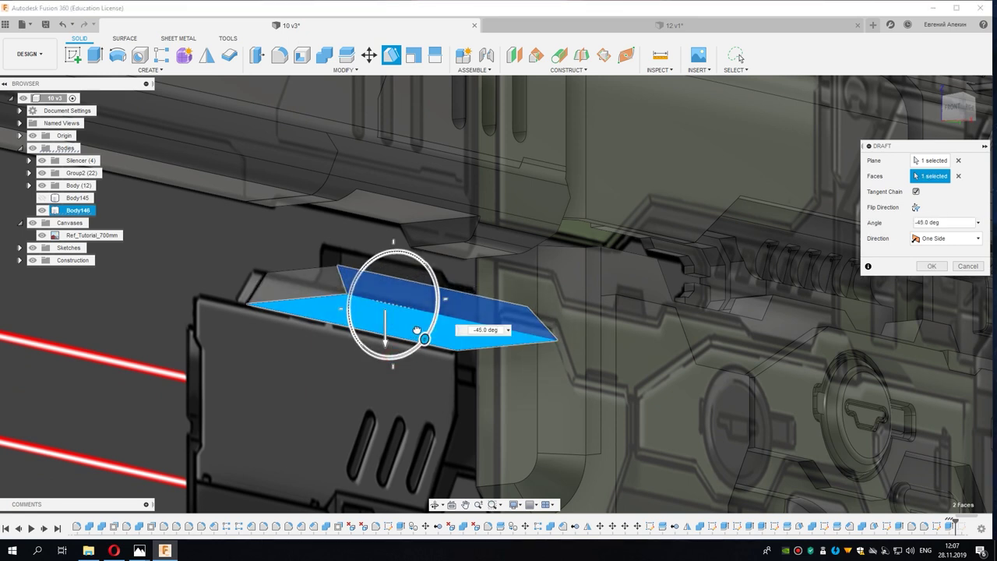
{"action": "scroll", "coordinate": [404, 322], "scroll_direction": "down", "scroll_amount": 3}
{"action": "left_click", "coordinate": [959, 108]}
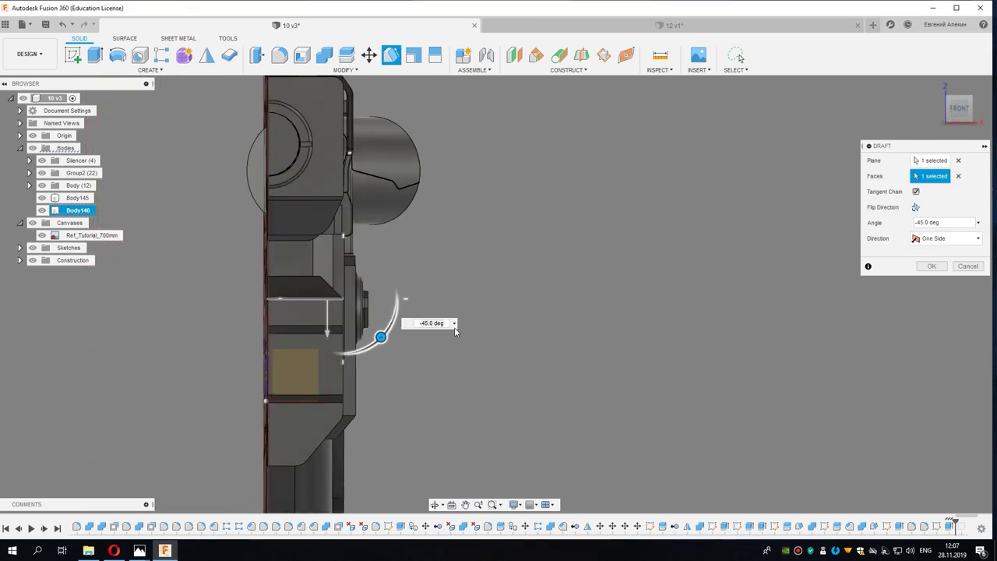
{"action": "middle_click_drag", "start_coordinate": [447, 316], "coordinate": [457, 303]}
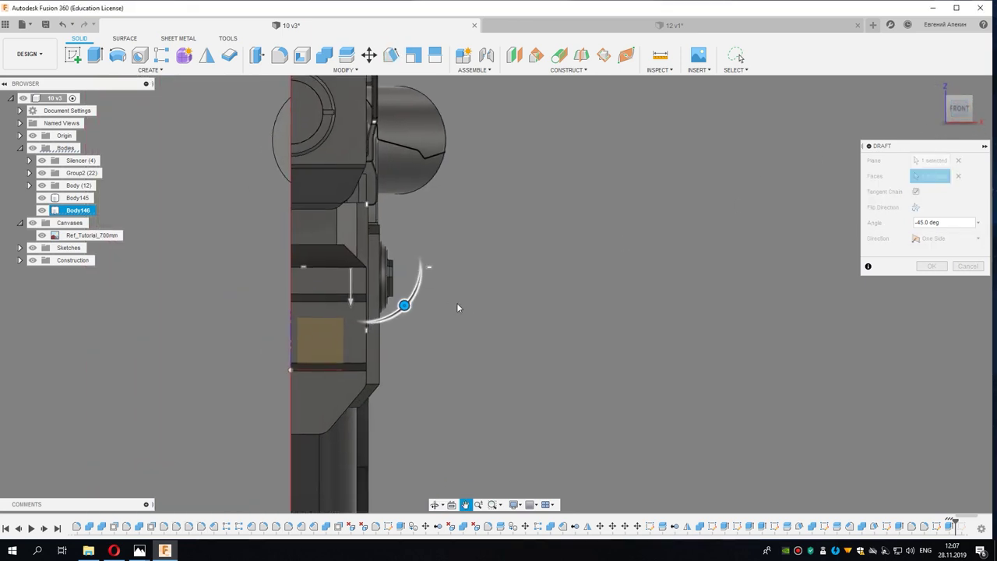
{"action": "mouse_move", "coordinate": [567, 288]}
{"action": "middle_mouse_down"}
{"action": "mouse_move", "coordinate": [574, 328]}
{"action": "mouse_move", "coordinate": [595, 274]}
{"action": "middle_mouse_up"}
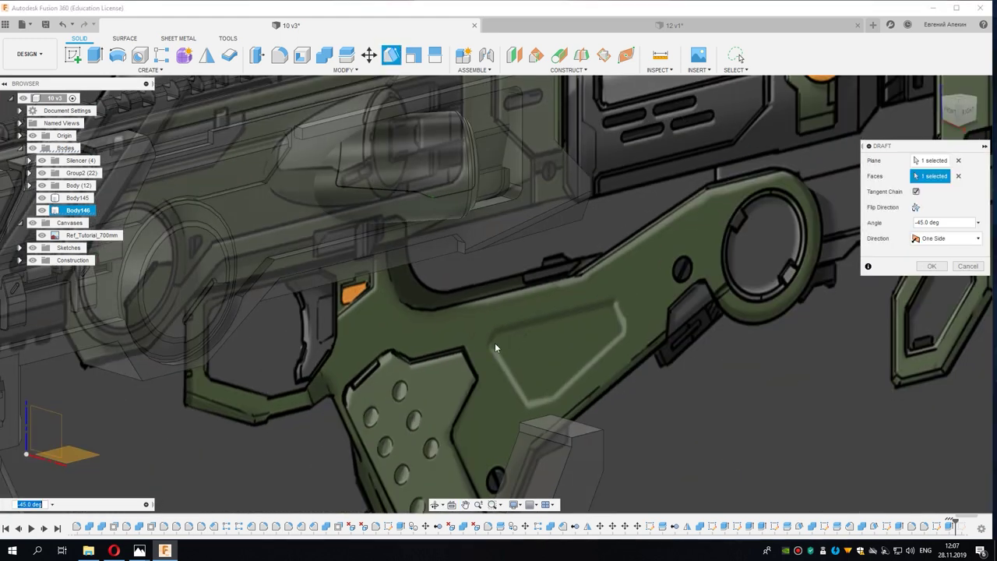
{"action": "scroll", "coordinate": [352, 317], "scroll_direction": "up", "scroll_amount": 5}
{"action": "scroll", "coordinate": [353, 317], "scroll_direction": "up", "scroll_amount": 2}
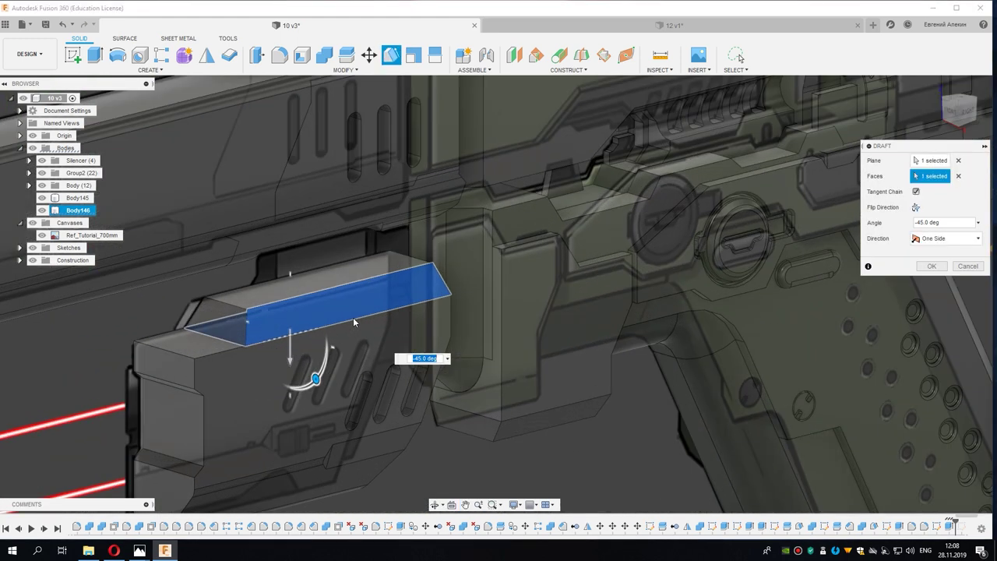
{"action": "left_click", "coordinate": [945, 268]}
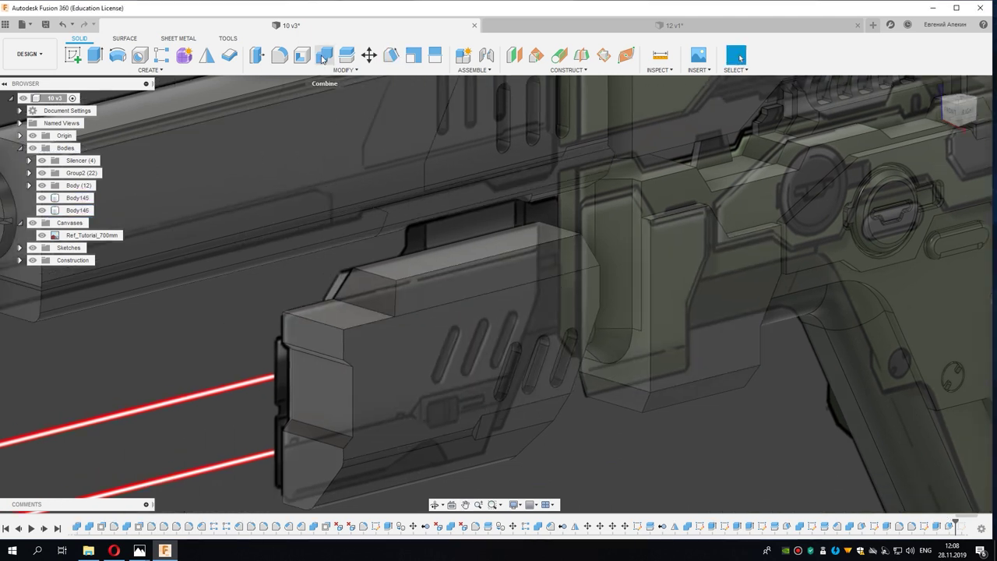
Step: Join the emitter block Body145 and the top piece Body146 with Combine
{"action": "left_click", "coordinate": [323, 60]}
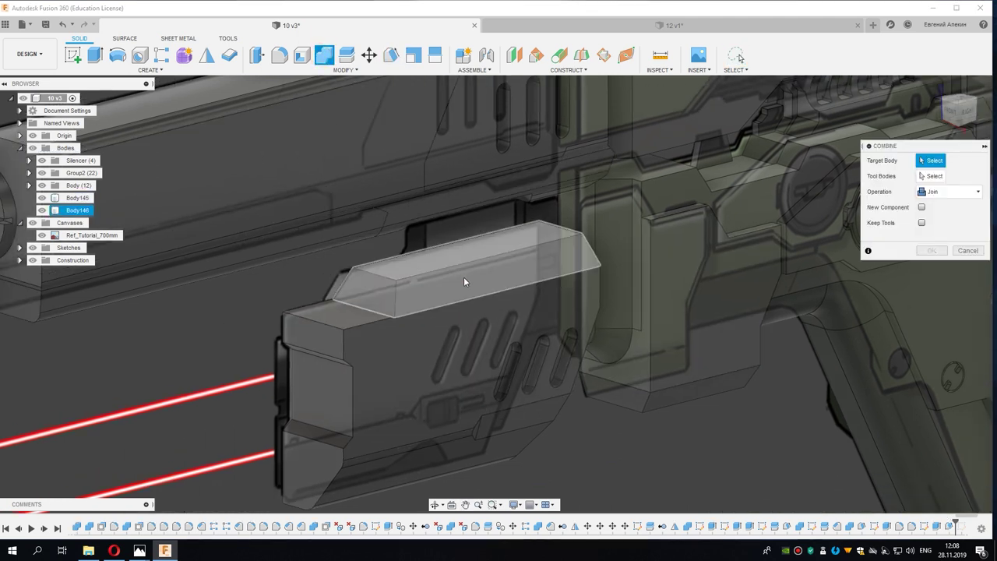
{"action": "left_click", "coordinate": [465, 277]}
{"action": "left_click", "coordinate": [428, 323]}
{"action": "left_click", "coordinate": [929, 251]}
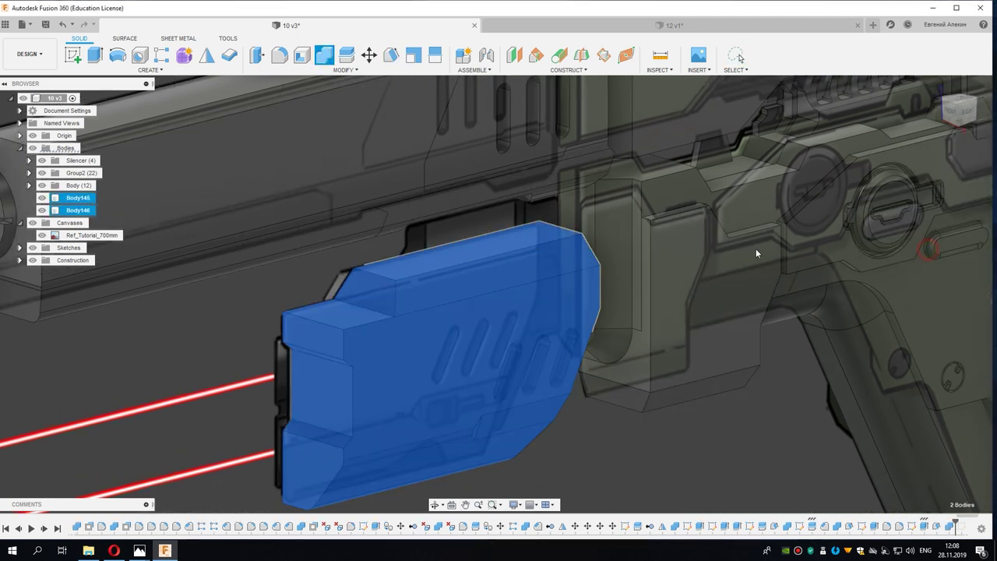
Step: Switch to the right-side view and centre the emitter on screen
{"action": "left_click", "coordinate": [961, 109]}
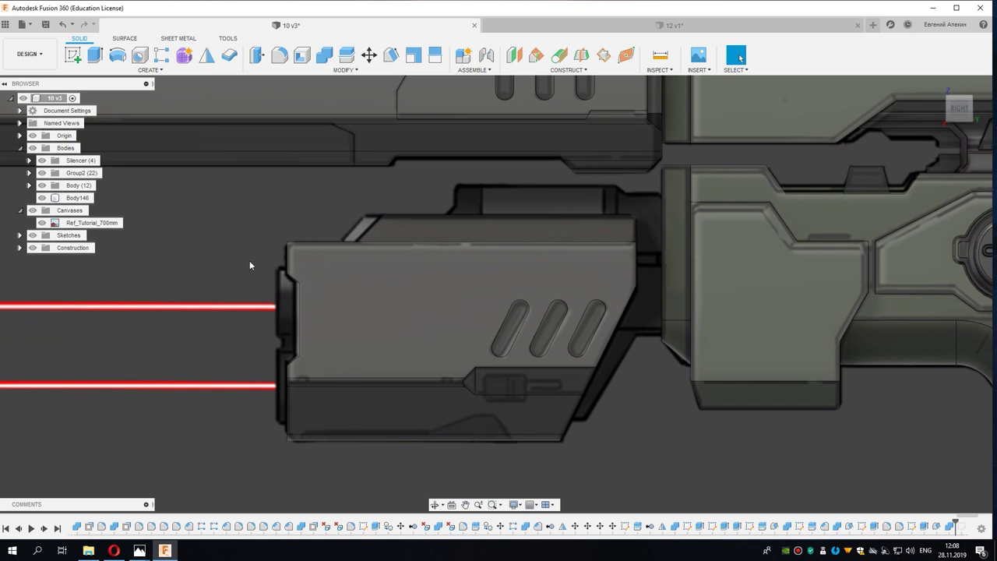
{"action": "scroll", "coordinate": [249, 234], "scroll_direction": "up", "scroll_amount": 4}
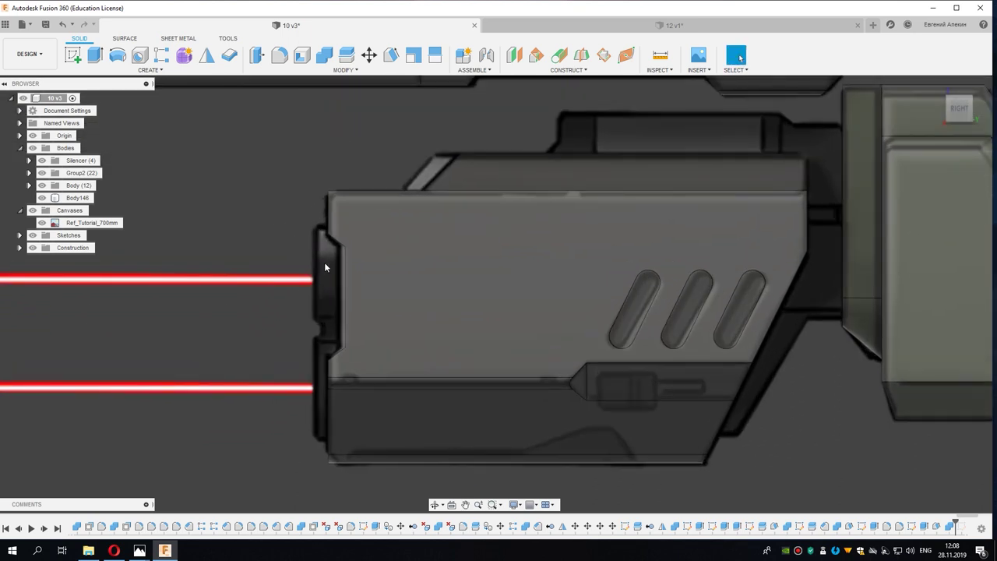
{"action": "middle_click_drag", "start_coordinate": [324, 292], "coordinate": [308, 268]}
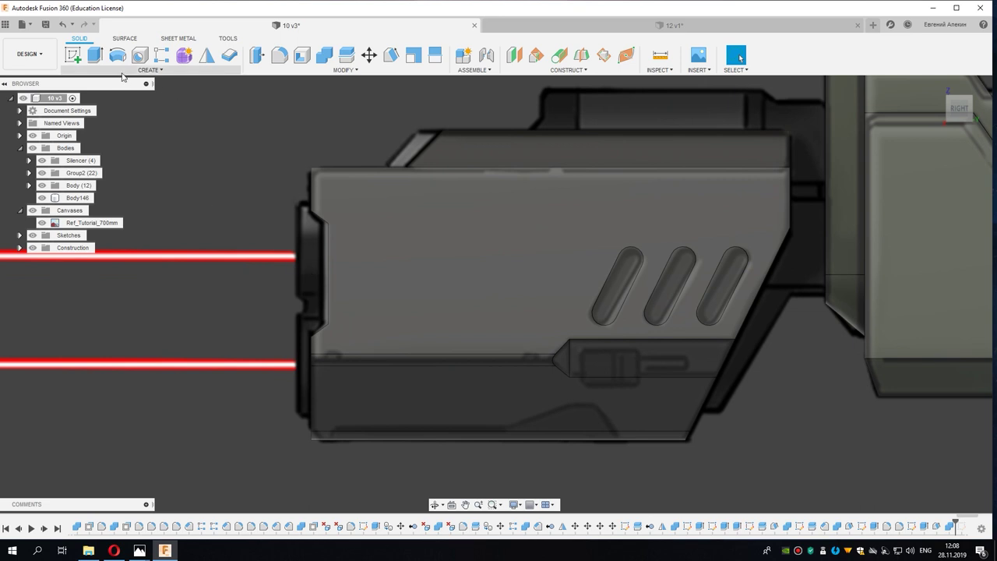
{"action": "scroll", "coordinate": [232, 175], "scroll_direction": "down", "scroll_amount": 1}
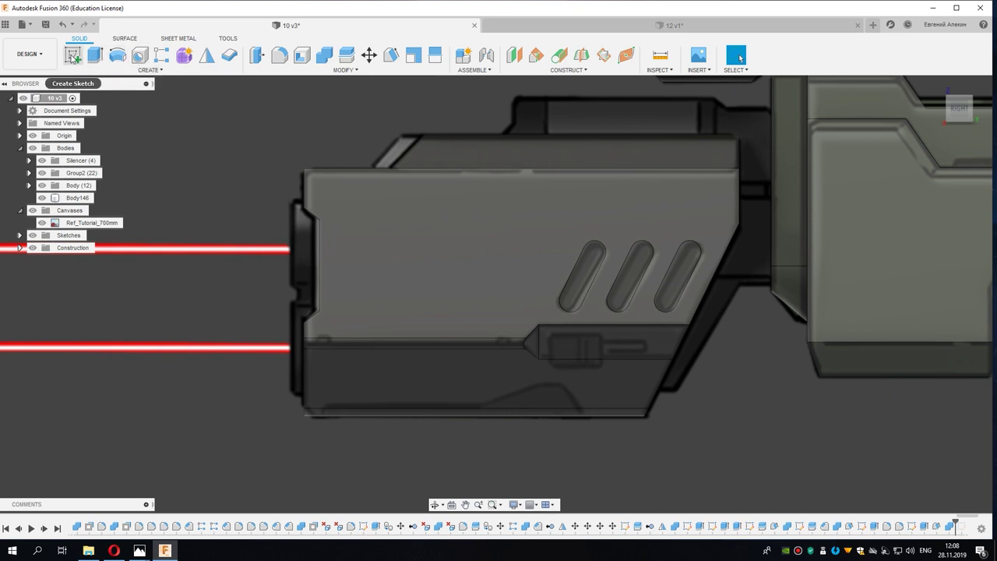
Step: Start a sketch on the emitter side and draw a circle centred at the upper laser end
{"action": "left_click", "coordinate": [298, 279]}
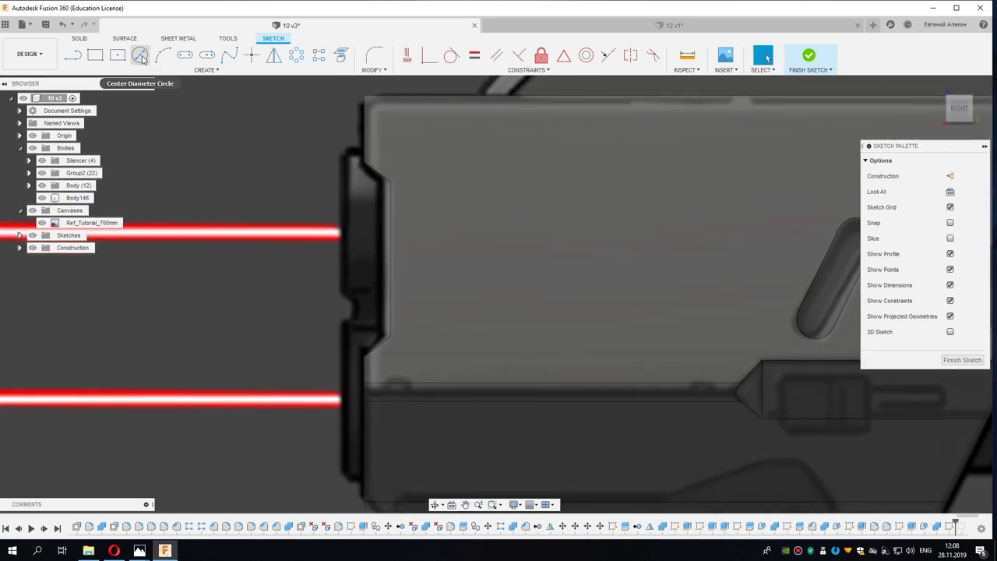
{"action": "left_click", "coordinate": [141, 57]}
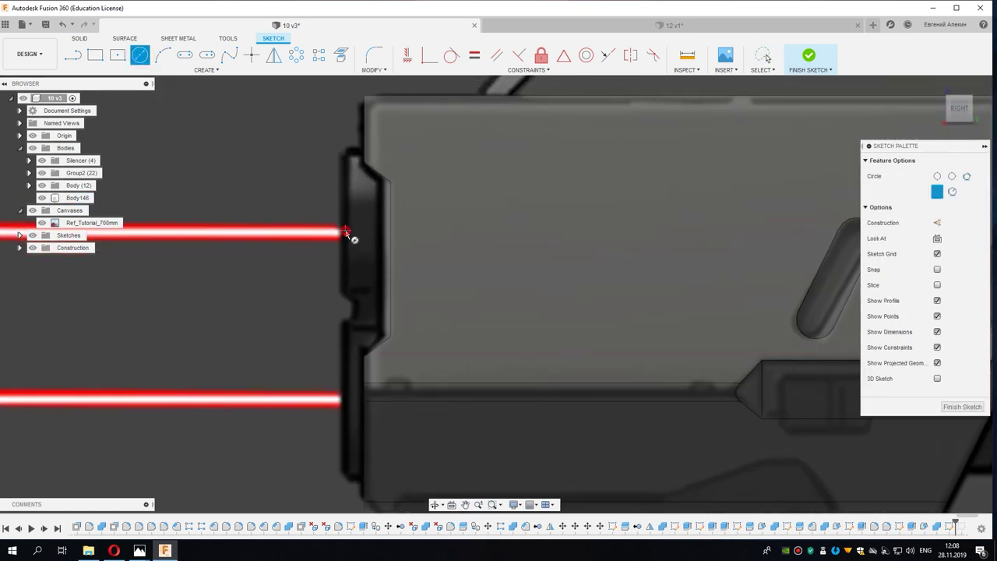
{"action": "left_click", "coordinate": [346, 232]}
{"action": "left_click", "coordinate": [344, 293]}
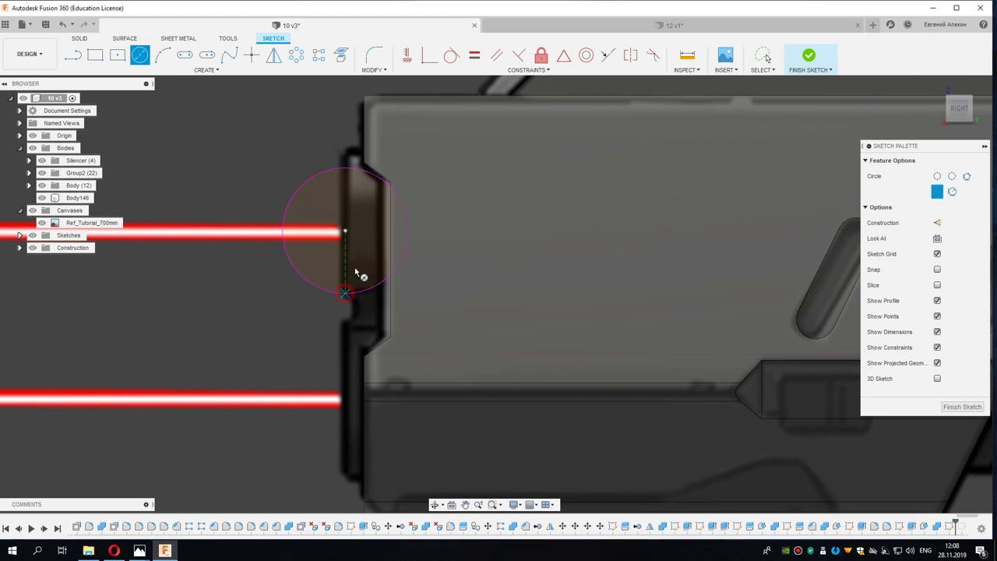
{"action": "right_click", "coordinate": [364, 248]}
{"action": "left_click", "coordinate": [346, 169]}
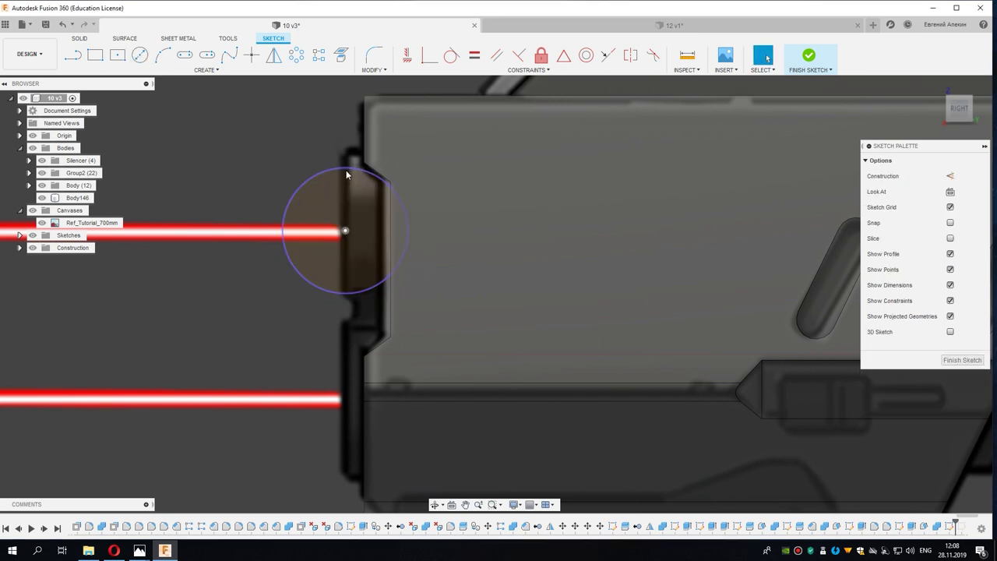
Step: Snap the circle centre onto the laser endpoint, enlarge it to 7.62 mm radius, then select it
{"action": "left_click_drag", "start_coordinate": [345, 232], "coordinate": [346, 226]}
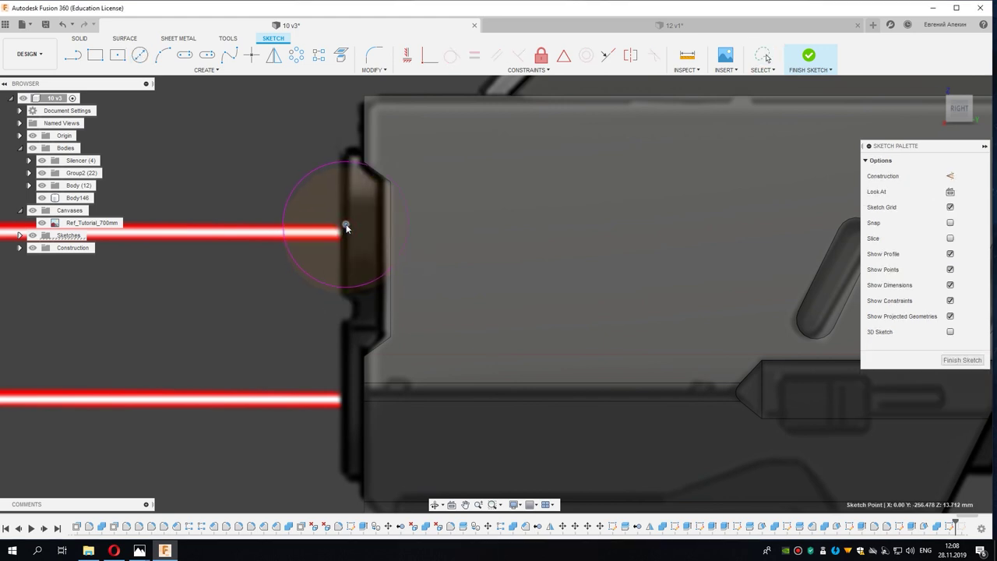
{"action": "left_click_drag", "start_coordinate": [348, 167], "coordinate": [348, 157]}
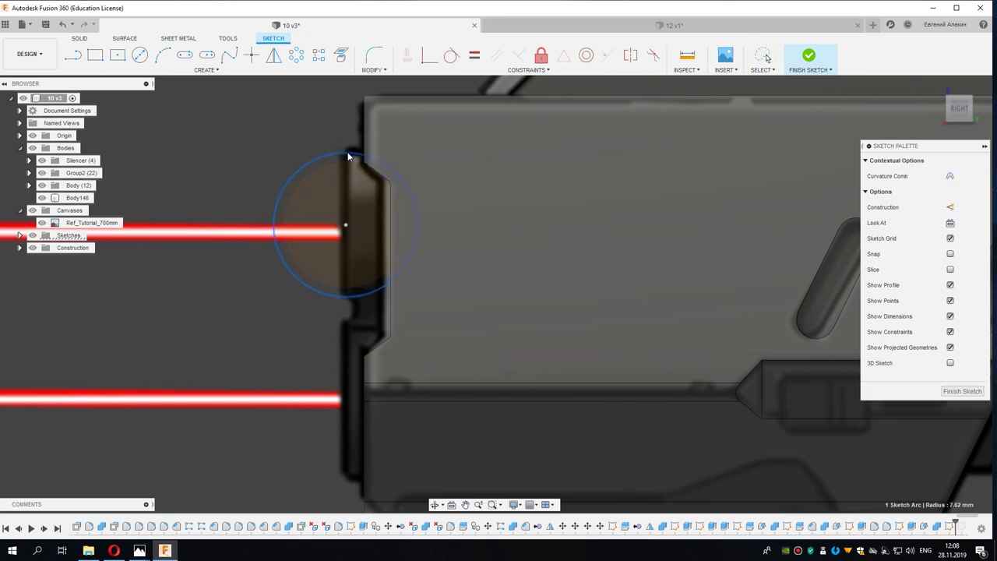
{"action": "scroll", "coordinate": [352, 229], "scroll_direction": "down", "scroll_amount": 2}
{"action": "scroll", "coordinate": [352, 229], "scroll_direction": "down", "scroll_amount": 1}
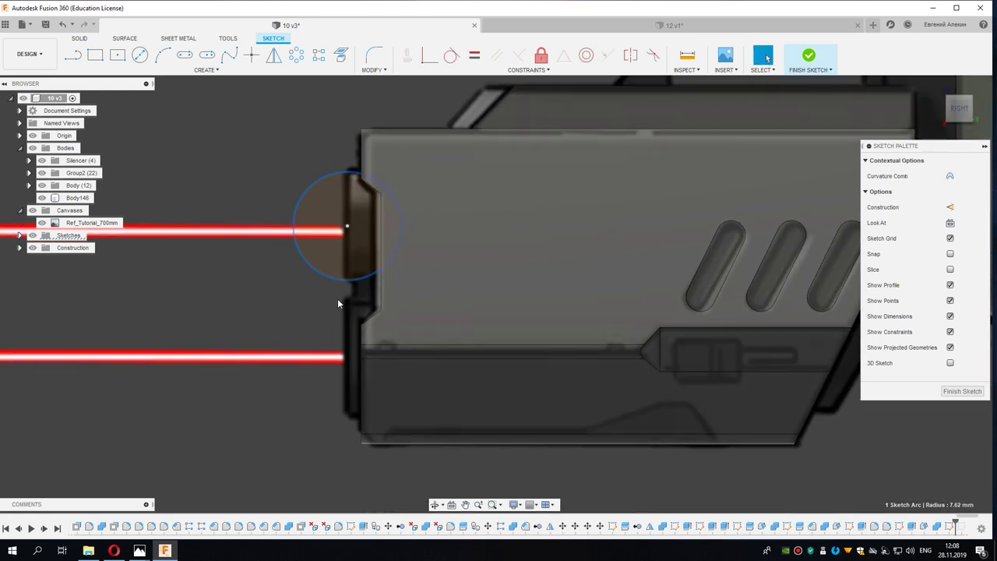
{"action": "mouse_move", "coordinate": [327, 301]}
{"action": "middle_mouse_down"}
{"action": "mouse_move", "coordinate": [325, 269]}
{"action": "mouse_move", "coordinate": [322, 303]}
{"action": "middle_mouse_up"}
{"action": "left_click", "coordinate": [320, 275]}
{"action": "scroll", "coordinate": [318, 276], "scroll_direction": "up", "scroll_amount": 1}
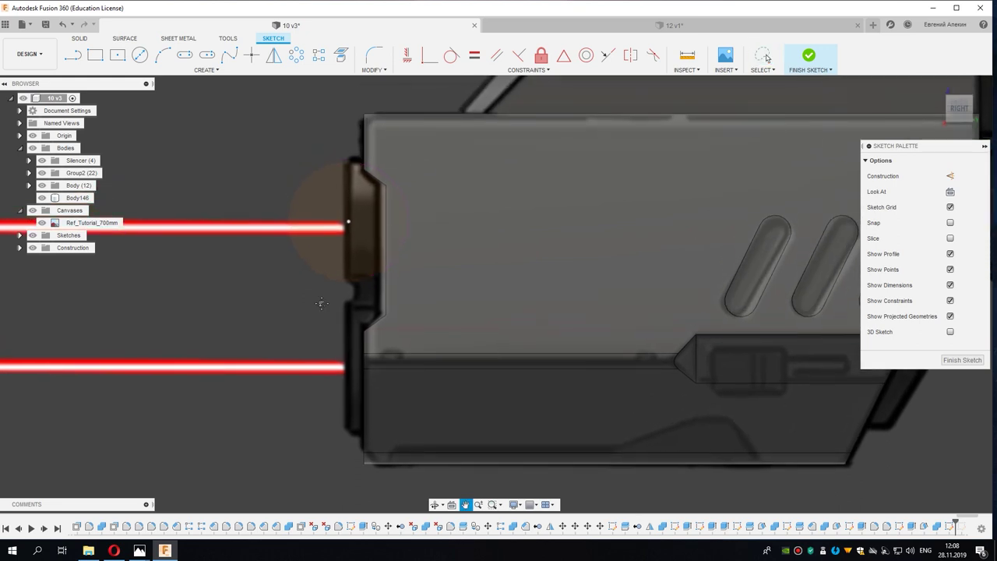
{"action": "left_click", "coordinate": [325, 278]}
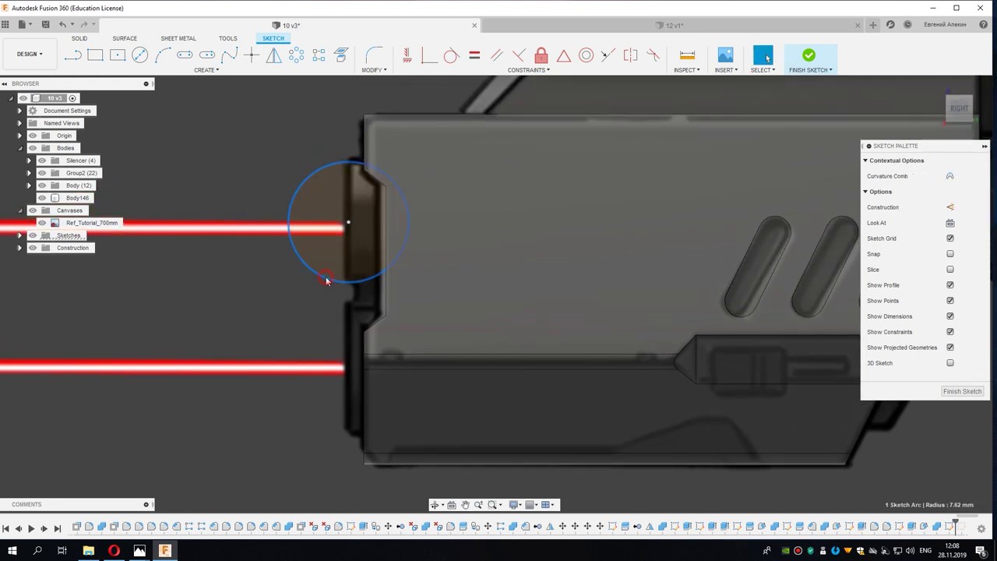
Step: Move the circle 18 mm down onto the lower laser beam's end
{"action": "key", "text": "m"}
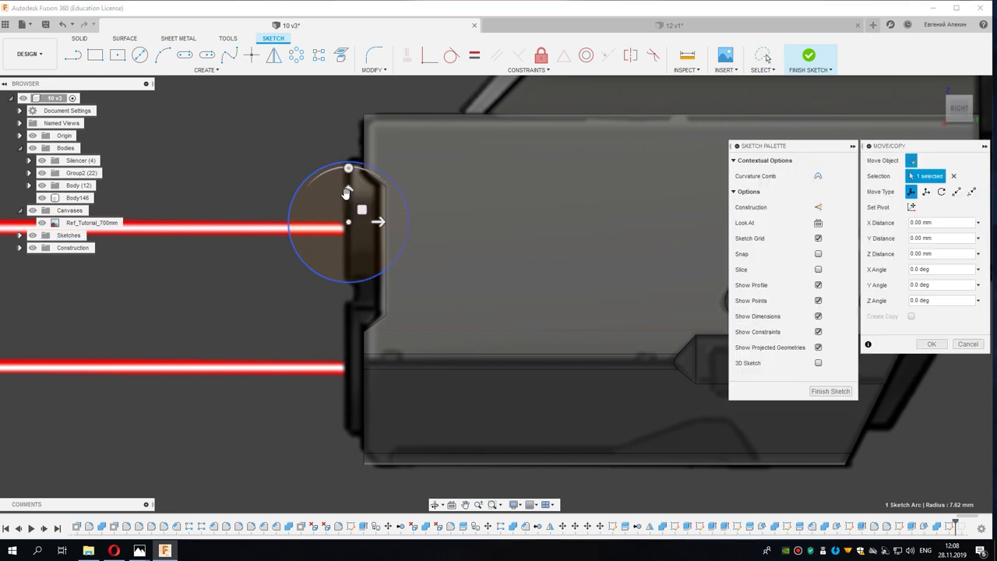
{"action": "mouse_move", "coordinate": [350, 195]}
{"action": "left_mouse_down"}
{"action": "mouse_move", "coordinate": [332, 315]}
{"action": "mouse_move", "coordinate": [334, 340]}
{"action": "mouse_move", "coordinate": [353, 343]}
{"action": "mouse_move", "coordinate": [352, 355]}
{"action": "left_mouse_up"}
{"action": "scroll", "coordinate": [334, 341], "scroll_direction": "up", "scroll_amount": 2}
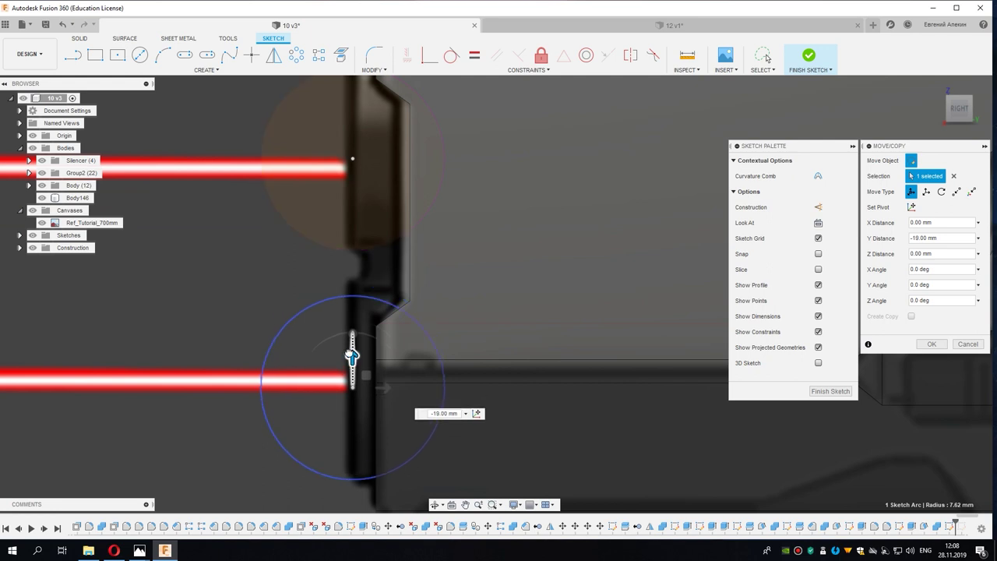
{"action": "left_click_drag", "start_coordinate": [352, 356], "coordinate": [352, 344]}
{"action": "scroll", "coordinate": [343, 352], "scroll_direction": "down", "scroll_amount": 2}
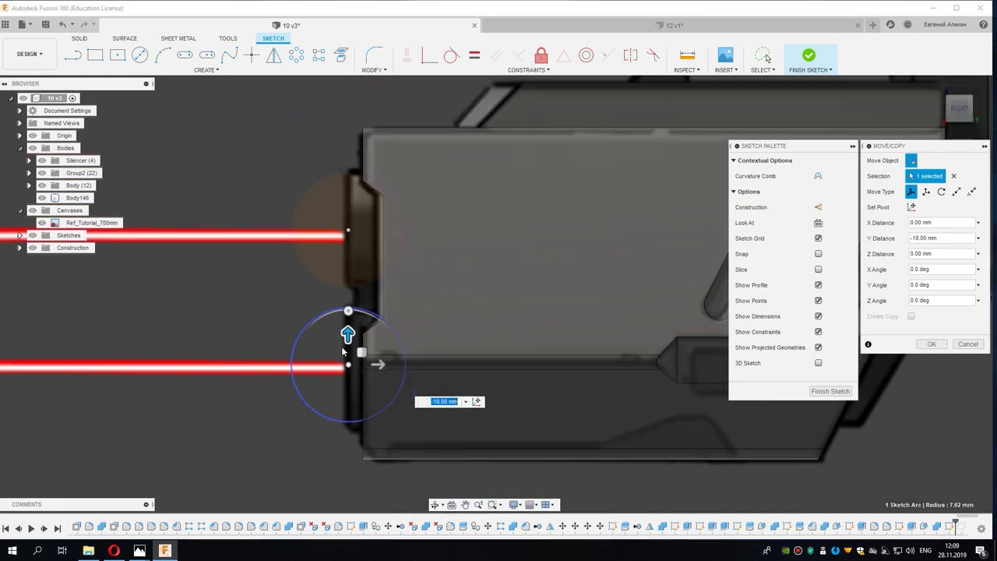
{"action": "left_click", "coordinate": [931, 344]}
Step: Select both circle profiles and pick a command from their shortcut menu
{"action": "scroll", "coordinate": [284, 299], "scroll_direction": "down", "scroll_amount": 1}
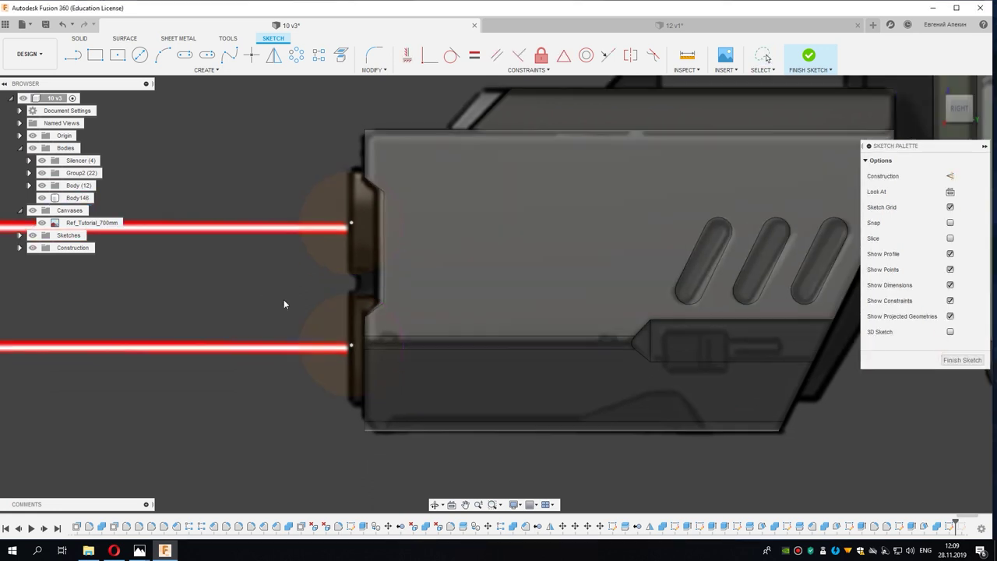
{"action": "left_click", "coordinate": [324, 320]}
{"action": "left_click", "coordinate": [340, 260], "text": "shift"}
{"action": "right_click", "coordinate": [341, 260]}
{"action": "left_click", "coordinate": [336, 308]}
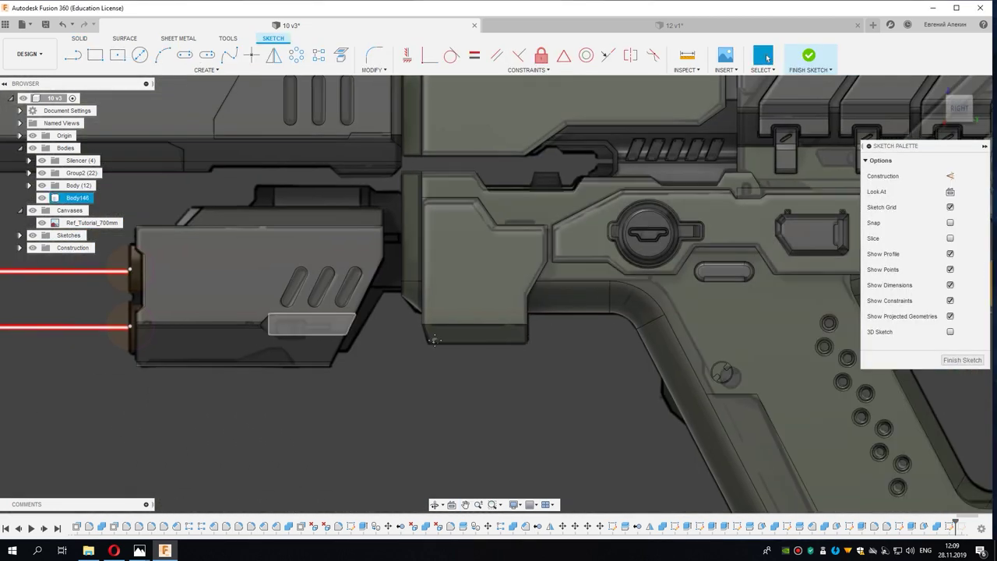
{"action": "scroll", "coordinate": [339, 324], "scroll_direction": "up", "scroll_amount": 3}
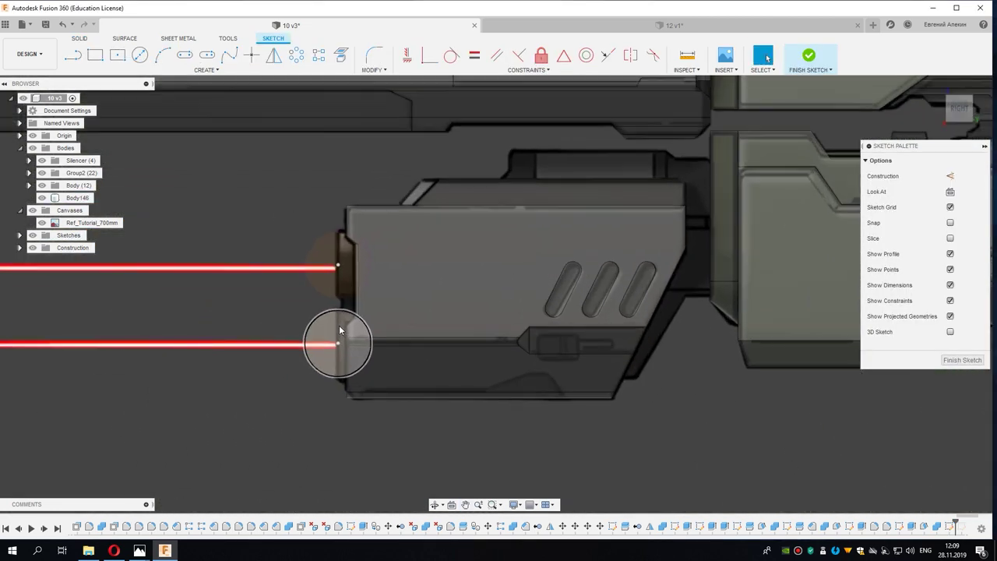
{"action": "left_click", "coordinate": [879, 482]}
{"action": "scroll", "coordinate": [364, 345], "scroll_direction": "up", "scroll_amount": 3}
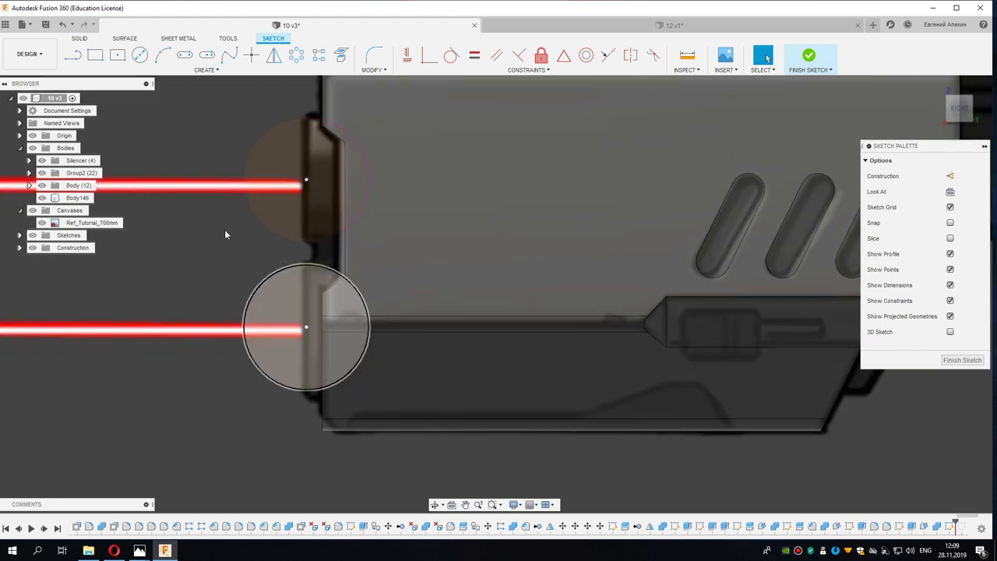
Step: Draw a centre line between the two circle centres and a short side line between the circles
{"action": "middle_click_drag", "start_coordinate": [224, 231], "coordinate": [276, 267]}
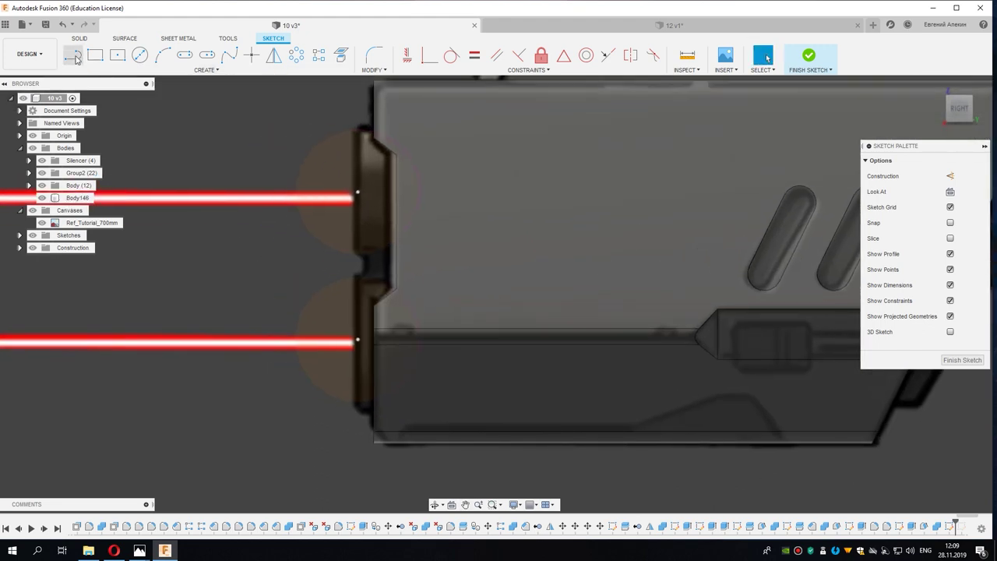
{"action": "key", "text": "l"}
{"action": "left_click", "coordinate": [357, 196]}
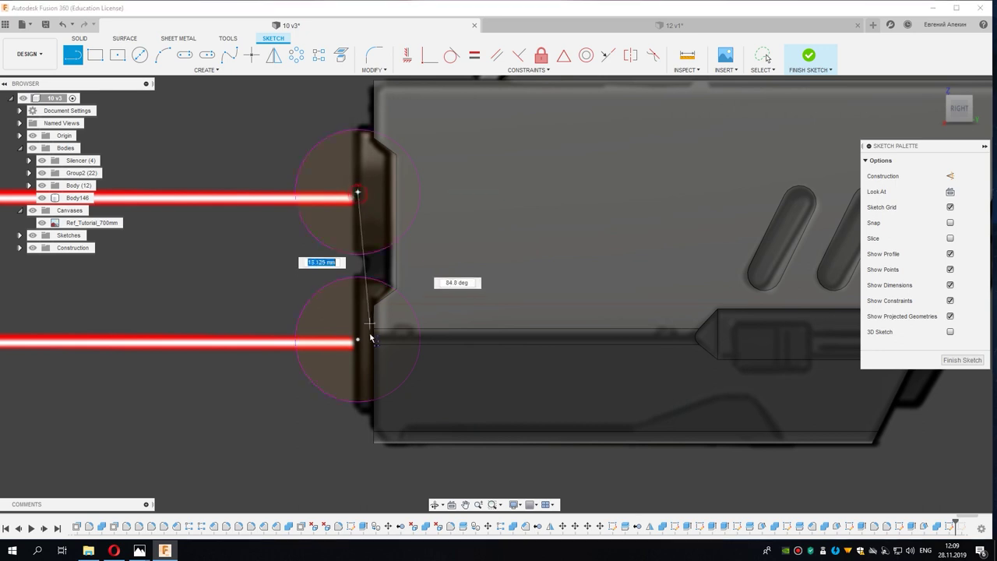
{"action": "left_click", "coordinate": [358, 340]}
{"action": "scroll", "coordinate": [325, 285], "scroll_direction": "up", "scroll_amount": 2}
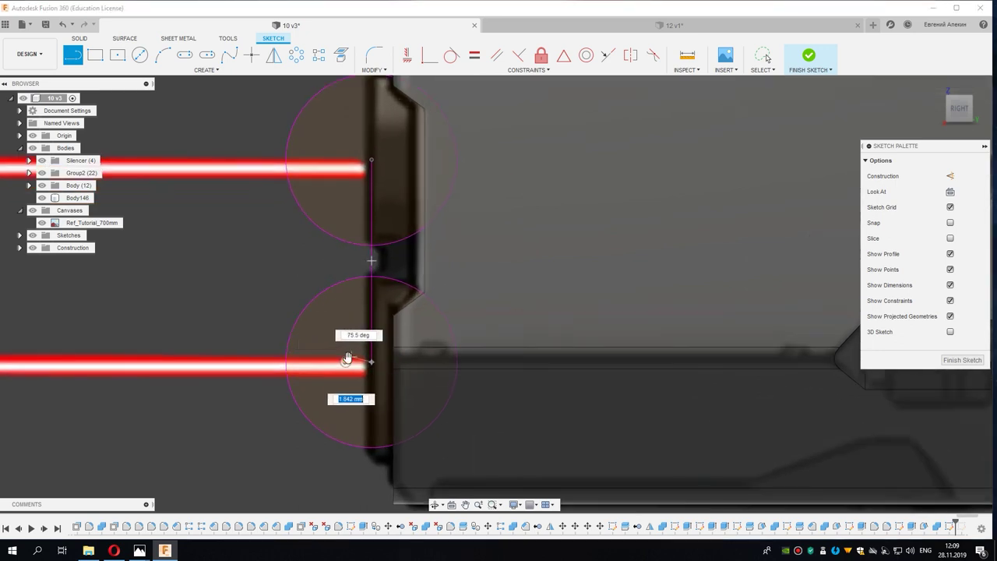
{"action": "key", "text": "Escape"}
{"action": "middle_click_drag", "start_coordinate": [338, 334], "coordinate": [350, 271]}
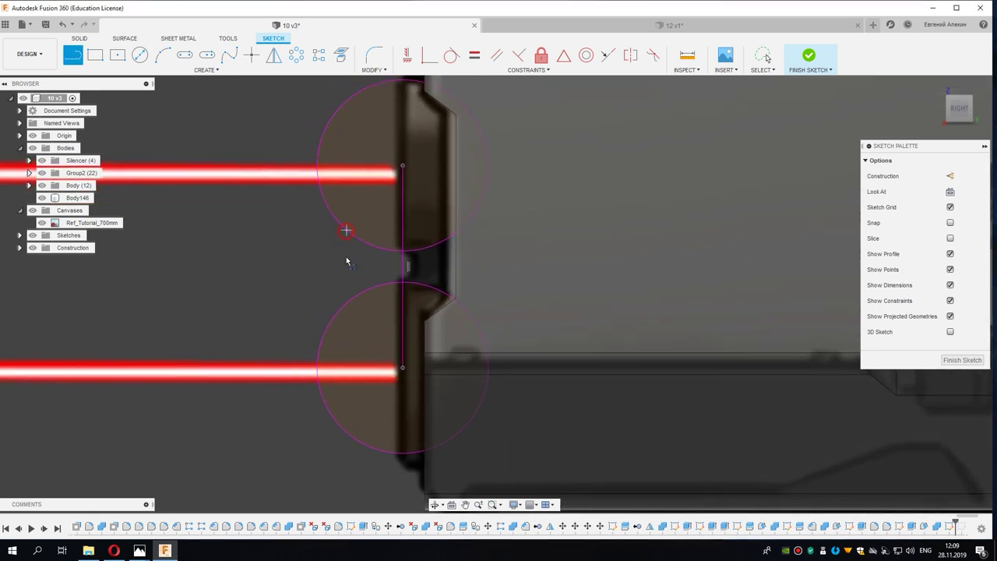
{"action": "left_click", "coordinate": [346, 320]}
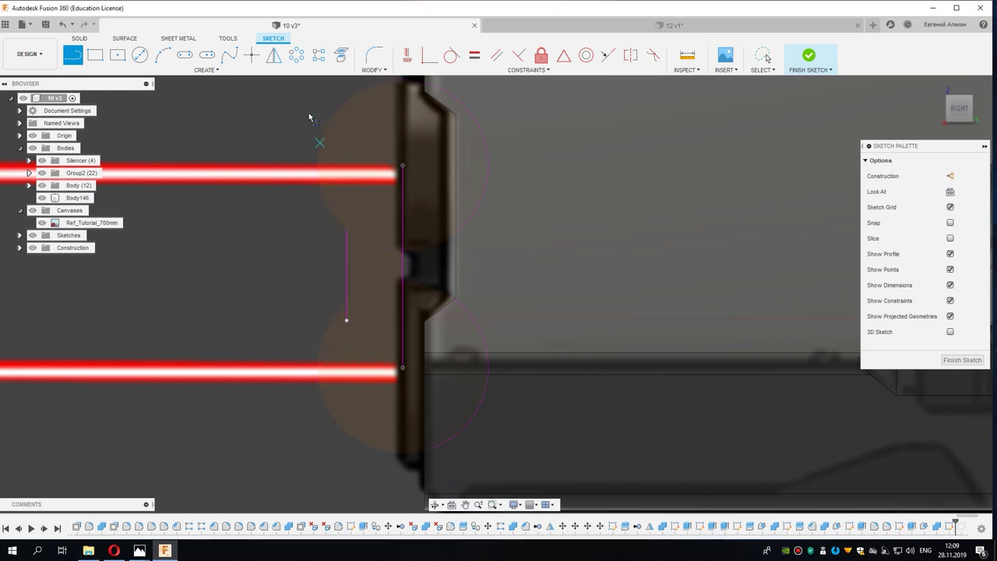
Step: Mirror the short side line across the centre line
{"action": "left_click", "coordinate": [279, 56]}
{"action": "left_click", "coordinate": [346, 265]}
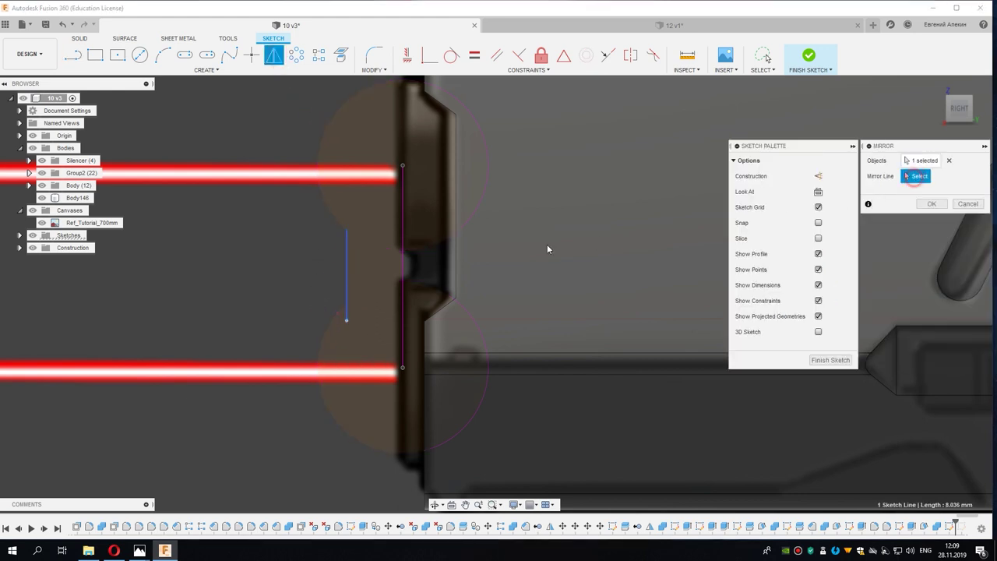
{"action": "left_click", "coordinate": [405, 263]}
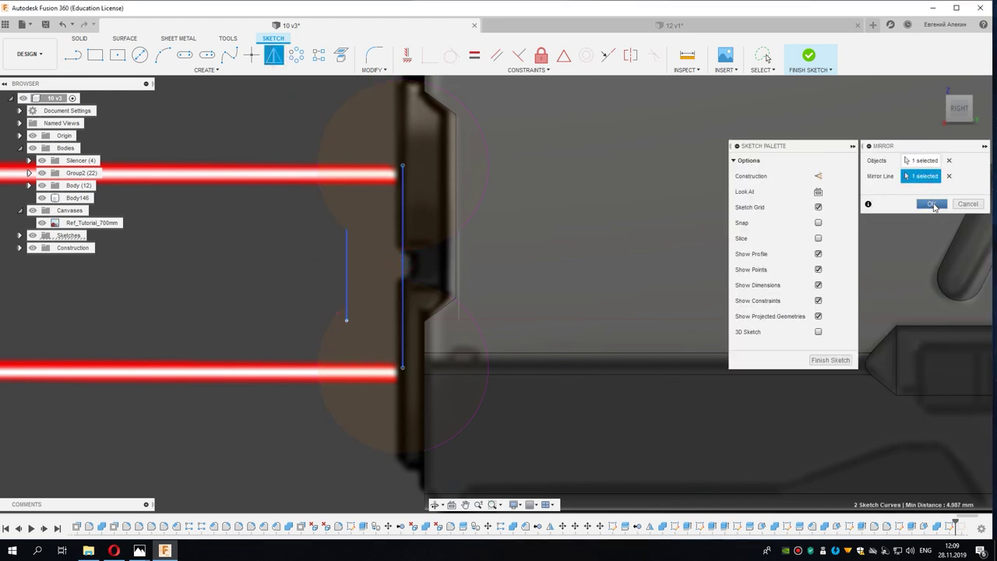
{"action": "left_click", "coordinate": [932, 204]}
Step: Extrude the strip and circle profiles 6 mm as a new body
{"action": "left_click", "coordinate": [373, 338]}
{"action": "left_click", "coordinate": [377, 212]}
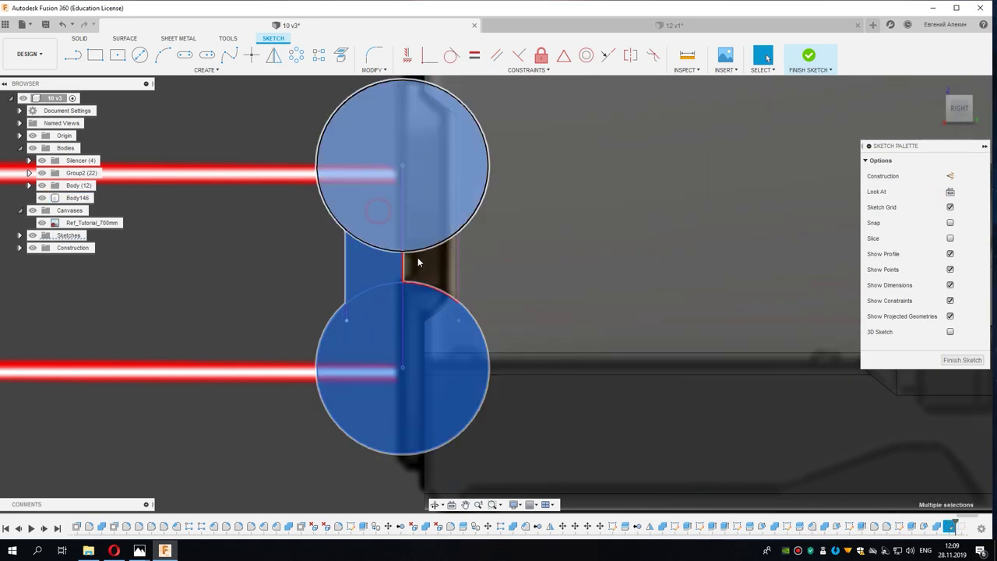
{"action": "right_click", "coordinate": [417, 263]}
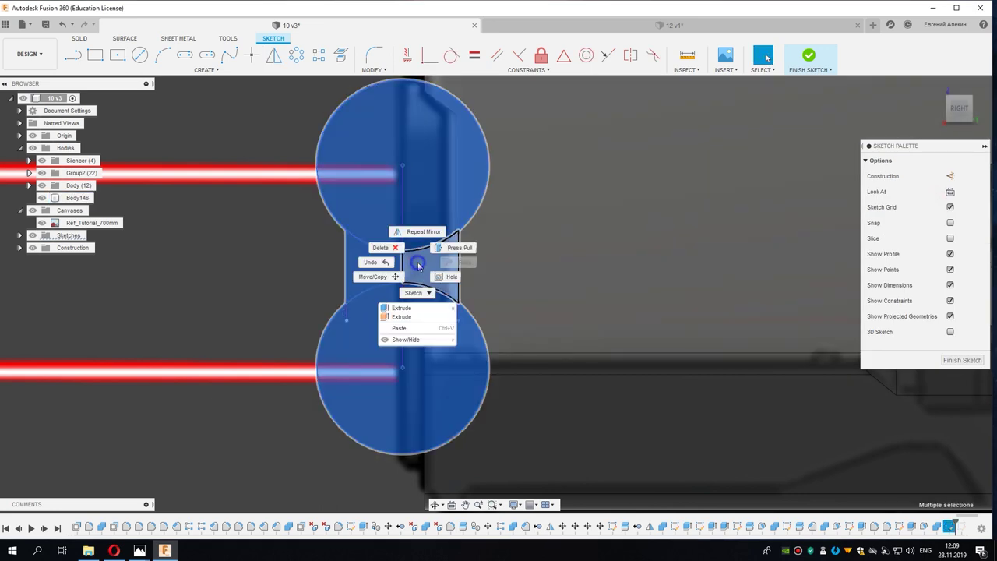
{"action": "left_click", "coordinate": [403, 314]}
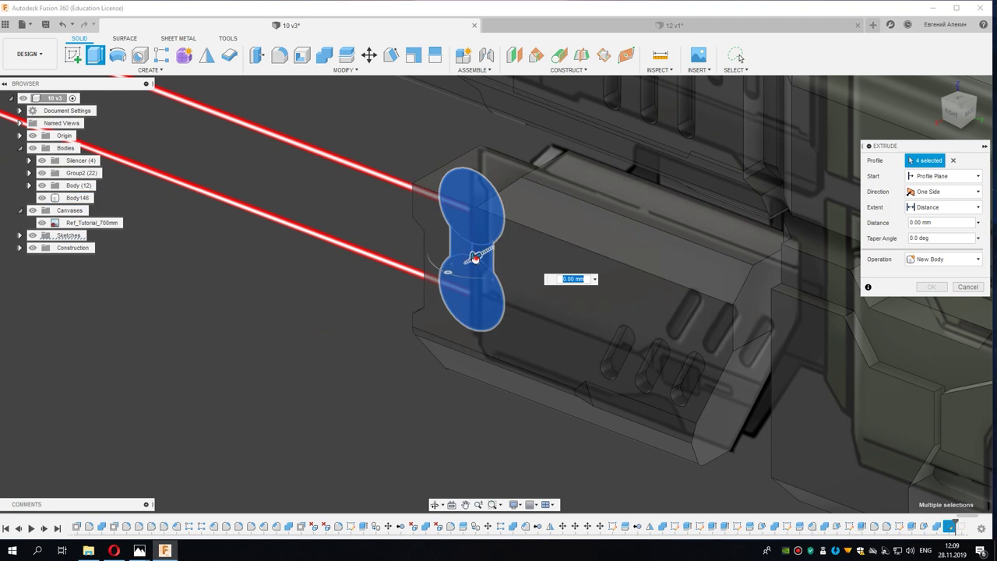
{"action": "left_click_drag", "start_coordinate": [474, 254], "coordinate": [458, 269]}
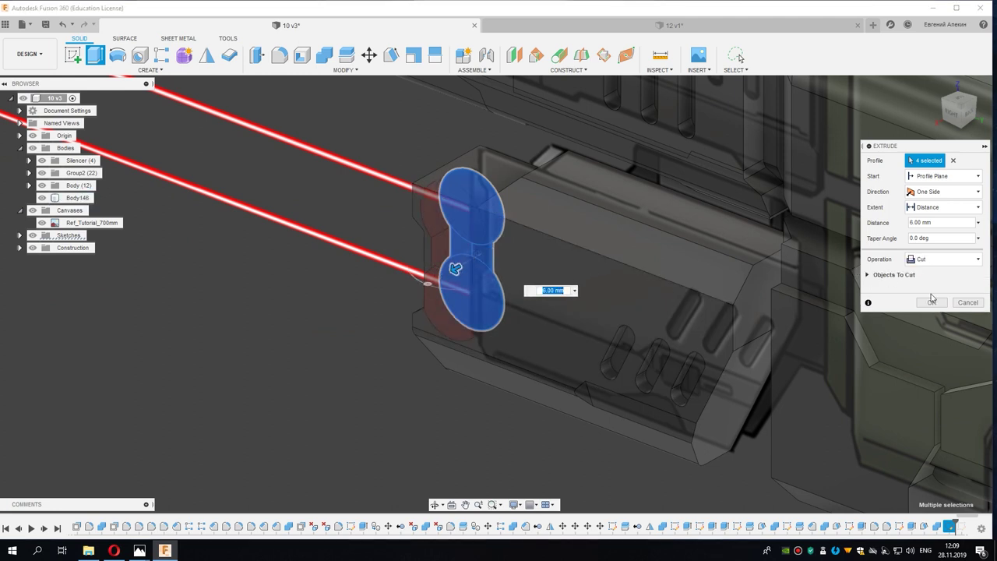
{"action": "left_click", "coordinate": [931, 259]}
{"action": "left_click", "coordinate": [932, 311]}
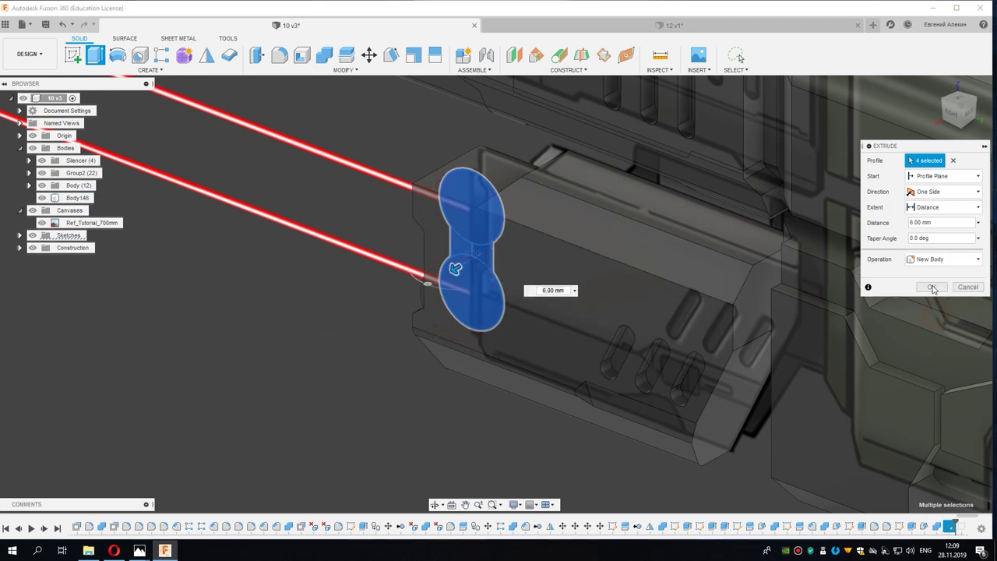
{"action": "left_click", "coordinate": [943, 302]}
{"action": "mouse_move", "coordinate": [378, 308]}
{"action": "middle_mouse_down", "text": "shift"}
{"action": "mouse_move", "coordinate": [446, 304]}
{"action": "mouse_move", "coordinate": [408, 366]}
{"action": "mouse_move", "coordinate": [382, 378]}
{"action": "mouse_move", "coordinate": [353, 413]}
{"action": "middle_mouse_up", "text": "shift"}
Step: Rotate Body147 by -90° about the Y axis, checking it from the front view
{"action": "key", "text": "m"}
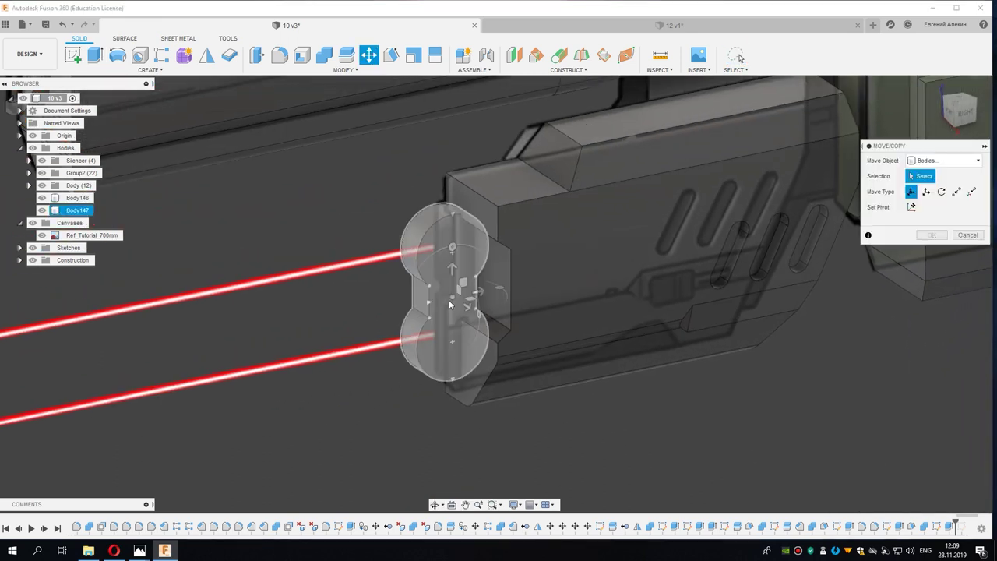
{"action": "left_click", "coordinate": [448, 299]}
{"action": "left_click_drag", "start_coordinate": [479, 313], "coordinate": [433, 335]}
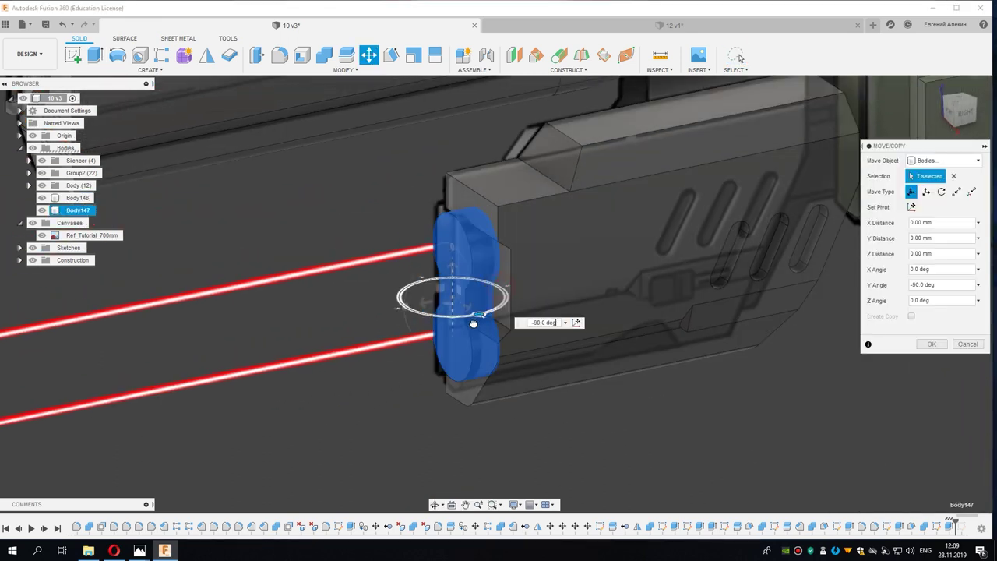
{"action": "left_click", "coordinate": [955, 109]}
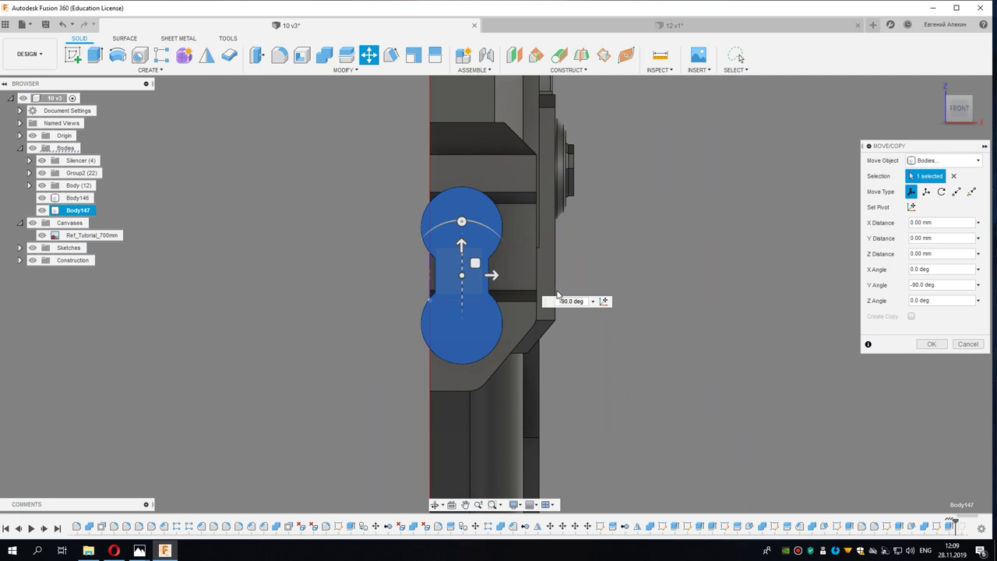
{"action": "left_click", "coordinate": [931, 344]}
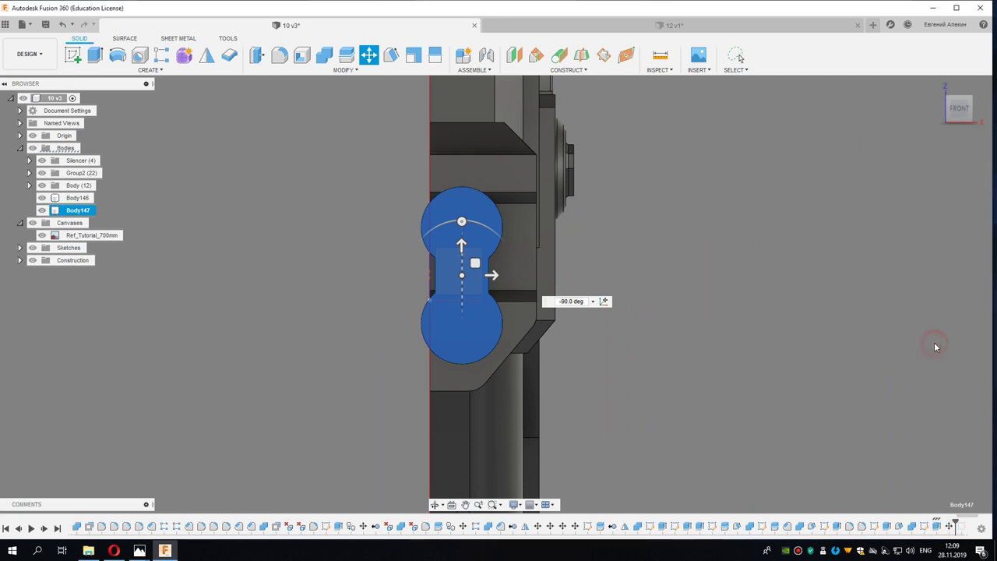
Step: Sketch a vertical line on the plate's front face and finish the sketch
{"action": "left_click", "coordinate": [338, 225]}
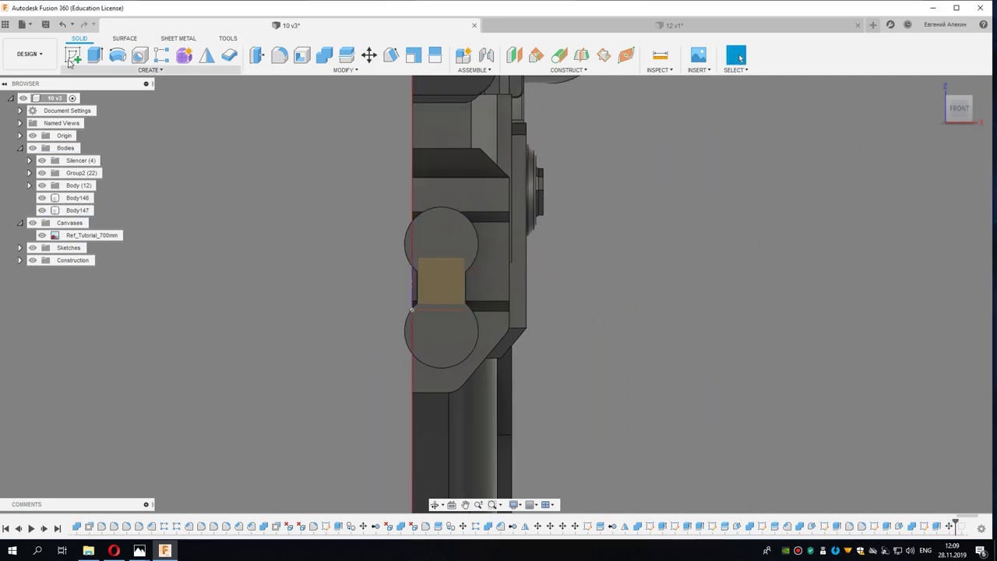
{"action": "left_click", "coordinate": [72, 54]}
{"action": "left_click", "coordinate": [452, 244]}
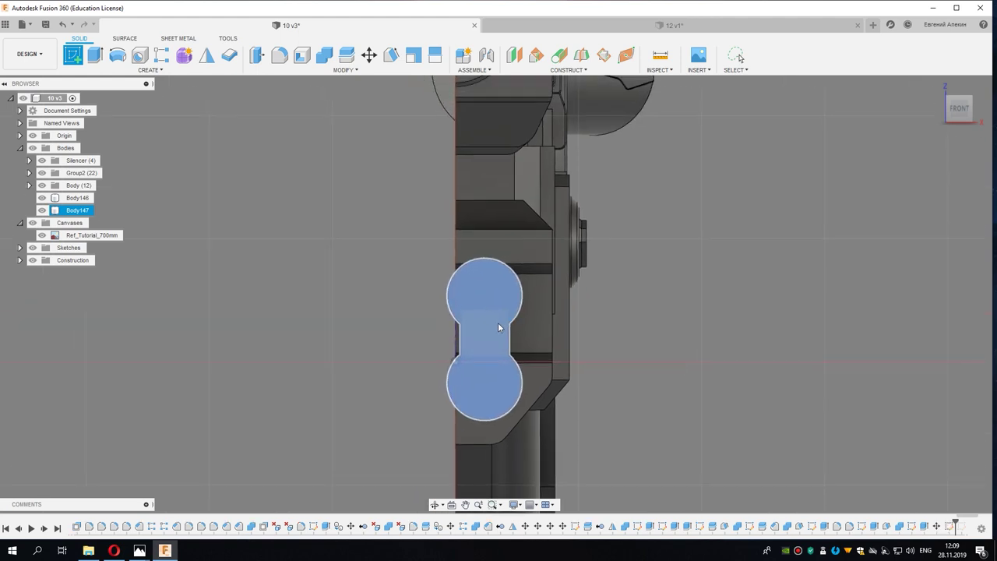
{"action": "scroll", "coordinate": [469, 284], "scroll_direction": "up", "scroll_amount": 1}
{"action": "key", "text": "l"}
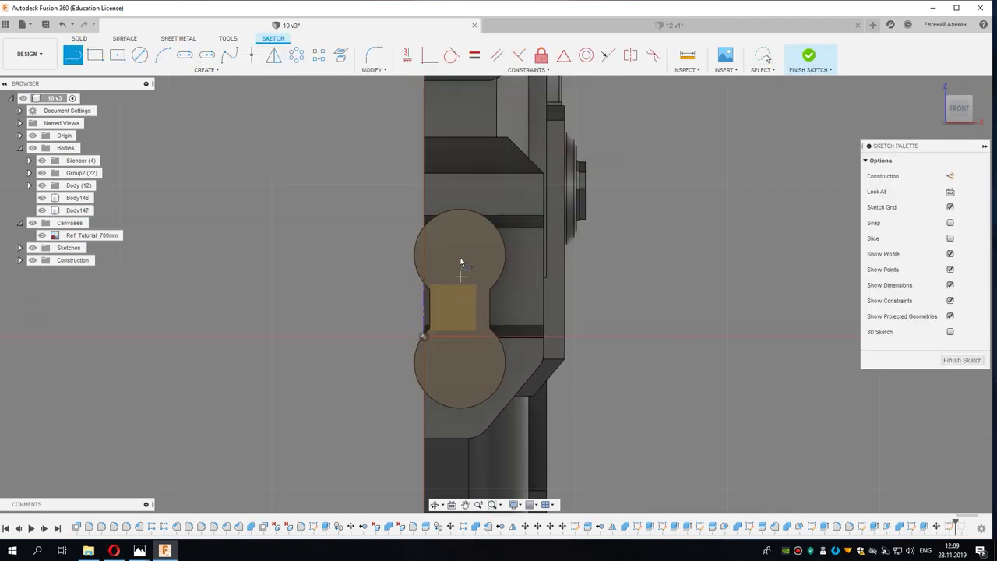
{"action": "left_click", "coordinate": [459, 252]}
{"action": "left_click", "coordinate": [459, 224]}
{"action": "left_click", "coordinate": [807, 58]}
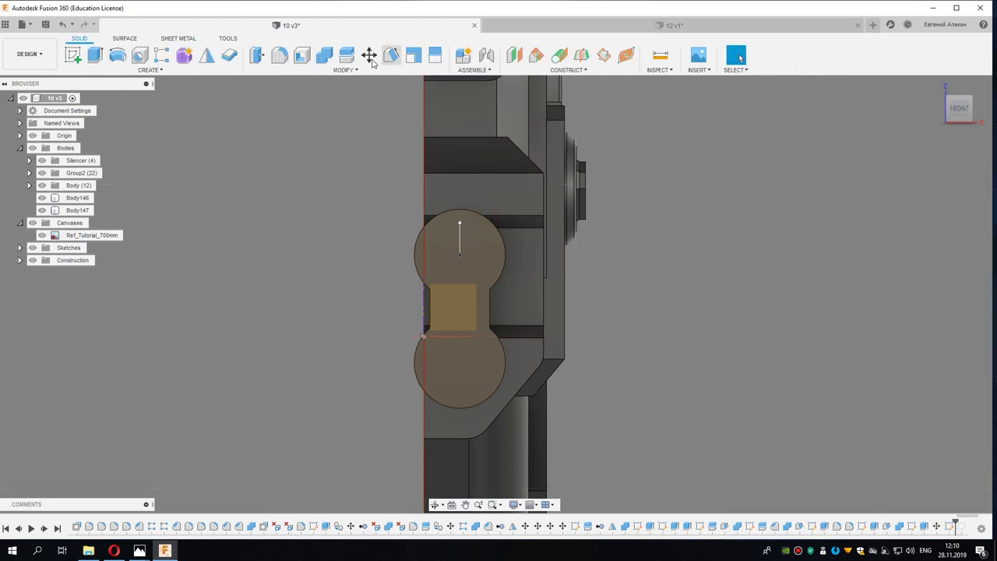
Step: Split Body147 with that line and remove the left half, keeping Body148
{"action": "left_click", "coordinate": [346, 55]}
{"action": "left_click", "coordinate": [497, 254]}
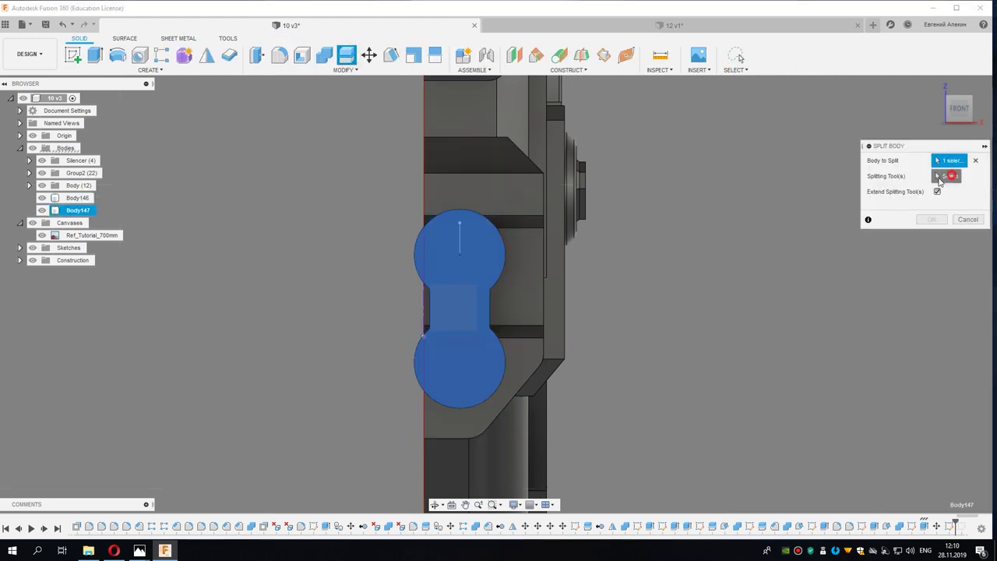
{"action": "left_click", "coordinate": [460, 226]}
{"action": "left_click", "coordinate": [932, 218]}
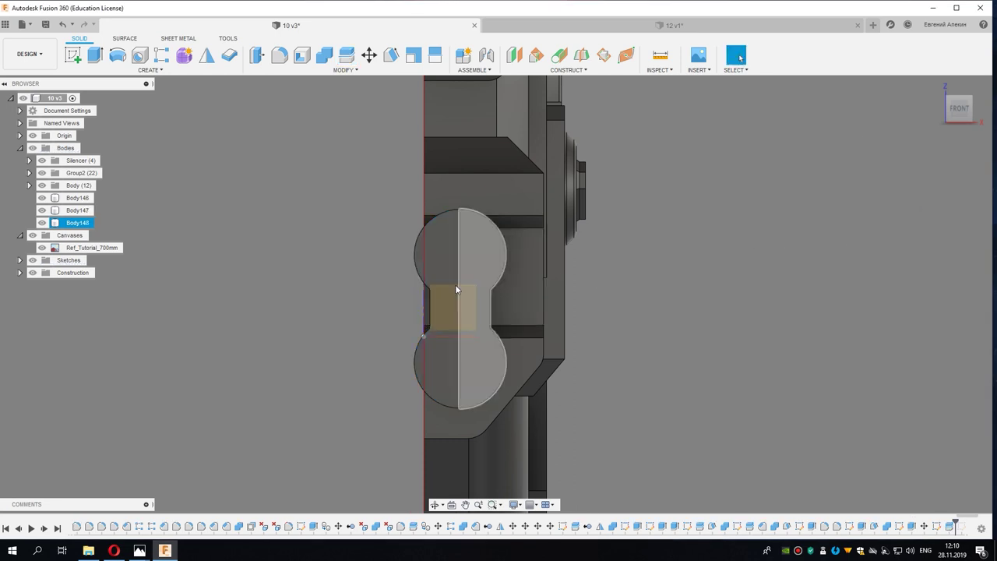
{"action": "right_click", "coordinate": [86, 217]}
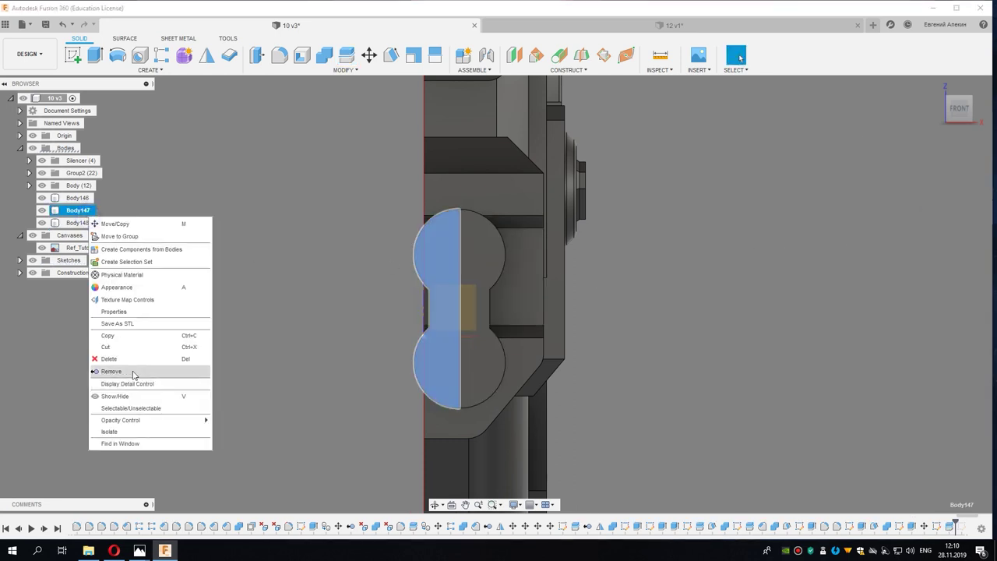
{"action": "left_click", "coordinate": [136, 376]}
{"action": "middle_click_drag", "start_coordinate": [298, 344], "coordinate": [261, 345]}
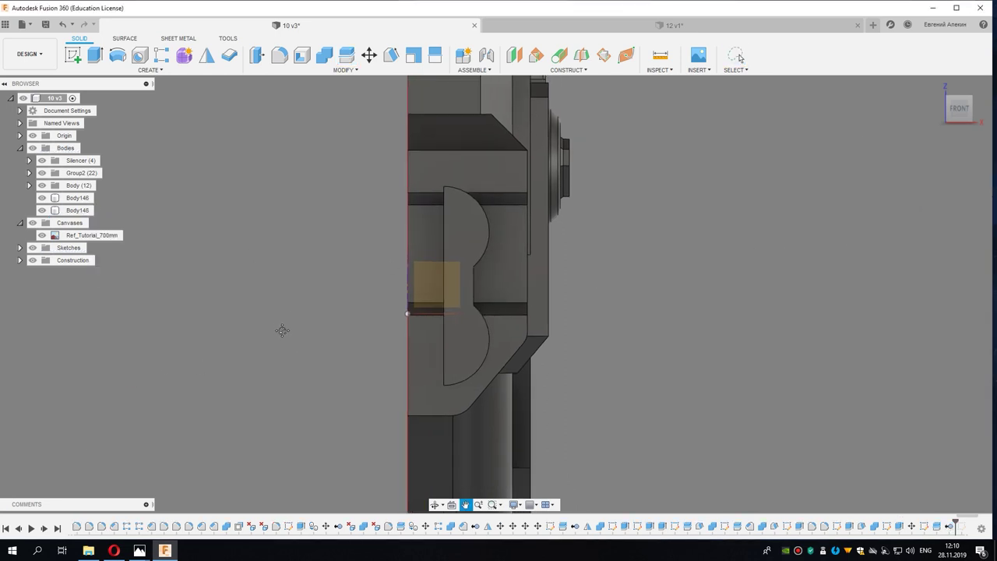
Step: Move Body148, snapping its top corner point-to-point onto the target point
{"action": "key", "text": "m"}
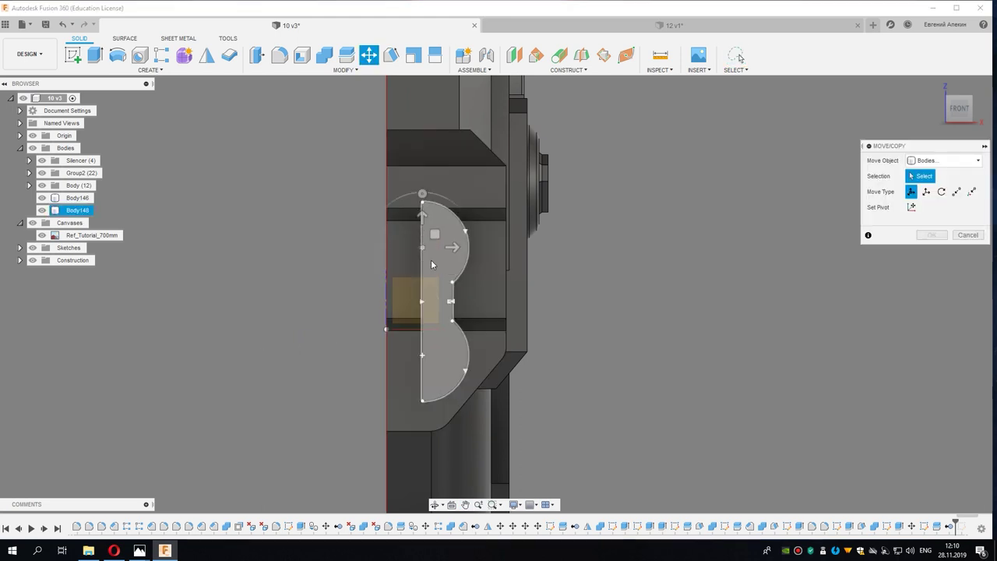
{"action": "left_click", "coordinate": [419, 302]}
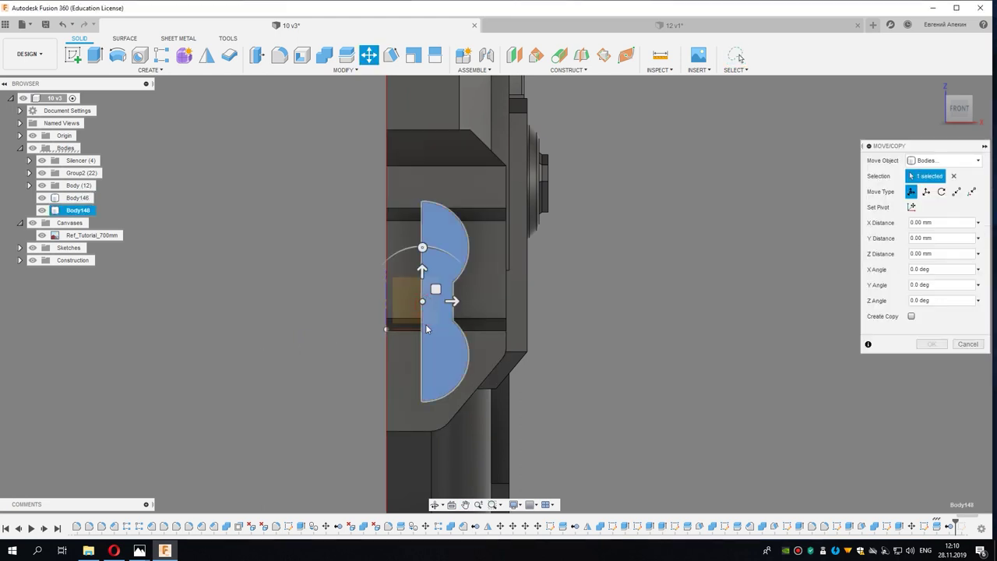
{"action": "left_click_drag", "start_coordinate": [452, 301], "coordinate": [442, 300]}
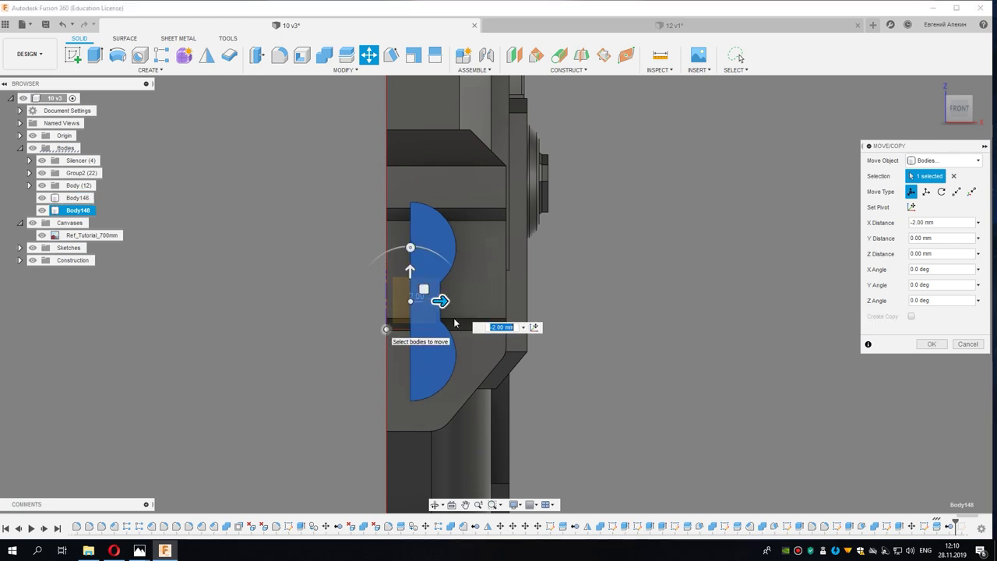
{"action": "left_click", "coordinate": [956, 191]}
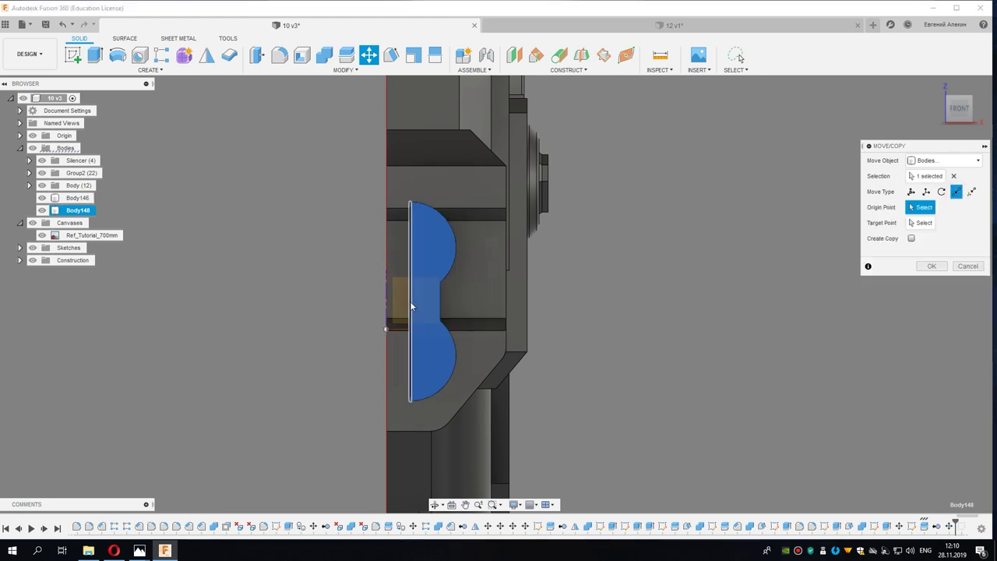
{"action": "left_click", "coordinate": [410, 204]}
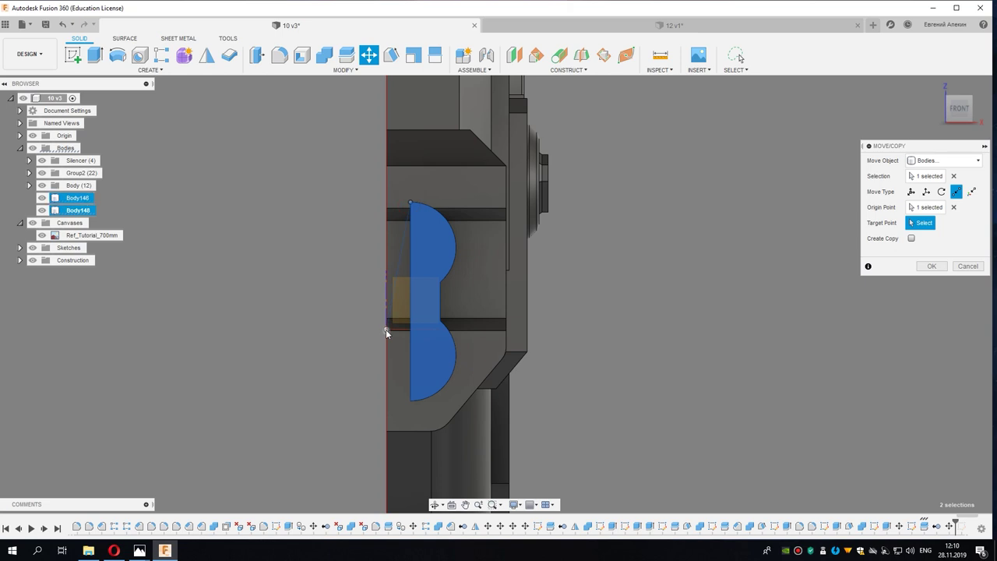
{"action": "left_click", "coordinate": [385, 328]}
{"action": "left_click", "coordinate": [911, 192]}
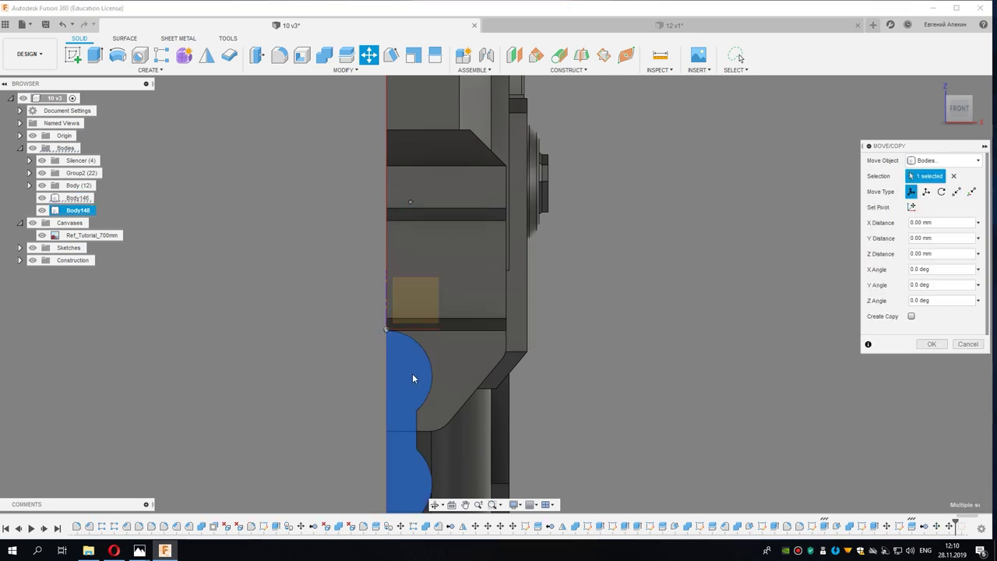
Step: Raise the plate 25 mm, then in the right view shift it 3 mm sideways and 4 mm down
{"action": "middle_click_drag", "start_coordinate": [390, 405], "coordinate": [392, 454]}
{"action": "left_click_drag", "start_coordinate": [392, 454], "coordinate": [391, 379]}
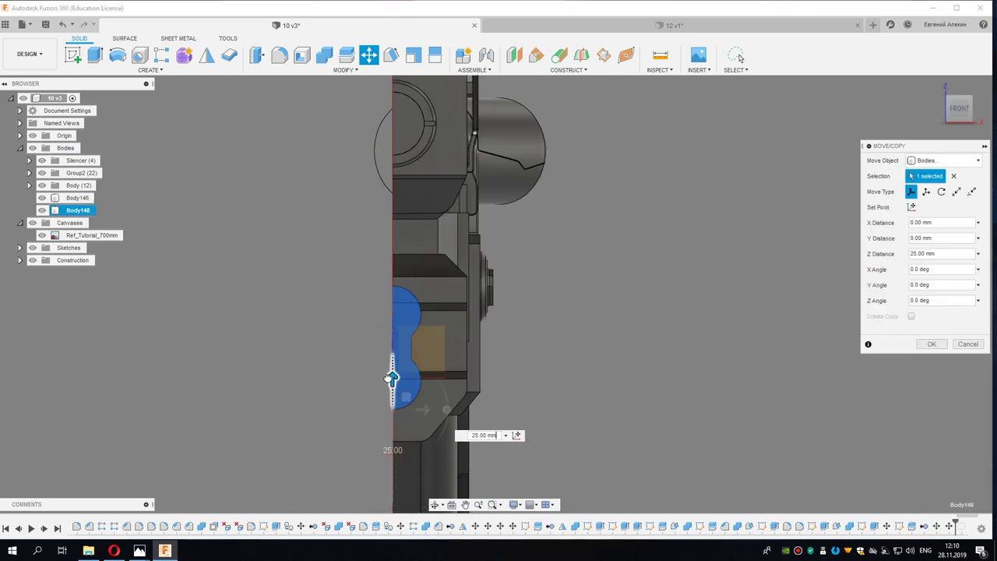
{"action": "middle_click_drag", "start_coordinate": [596, 351], "coordinate": [575, 287], "text": "shift"}
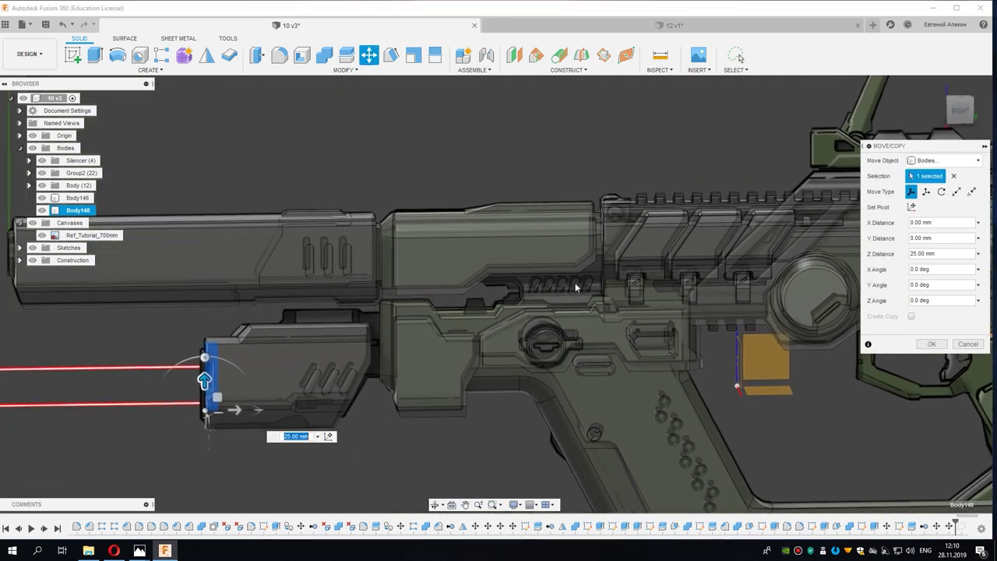
{"action": "left_click", "coordinate": [957, 113]}
{"action": "scroll", "coordinate": [265, 405], "scroll_direction": "up", "scroll_amount": 3}
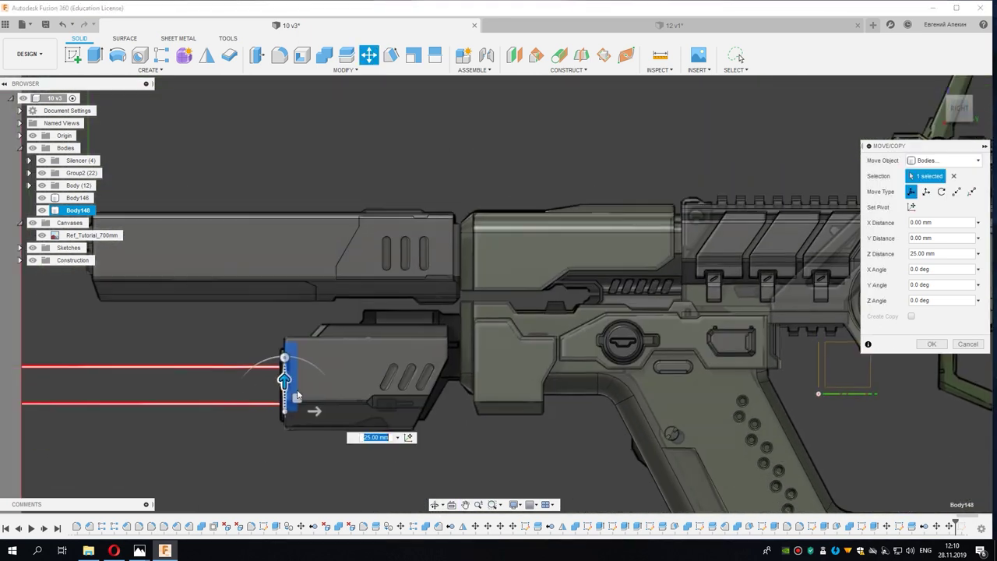
{"action": "scroll", "coordinate": [307, 436], "scroll_direction": "up", "scroll_amount": 3}
{"action": "scroll", "coordinate": [306, 436], "scroll_direction": "up", "scroll_amount": 2}
{"action": "left_click_drag", "start_coordinate": [292, 428], "coordinate": [272, 430]}
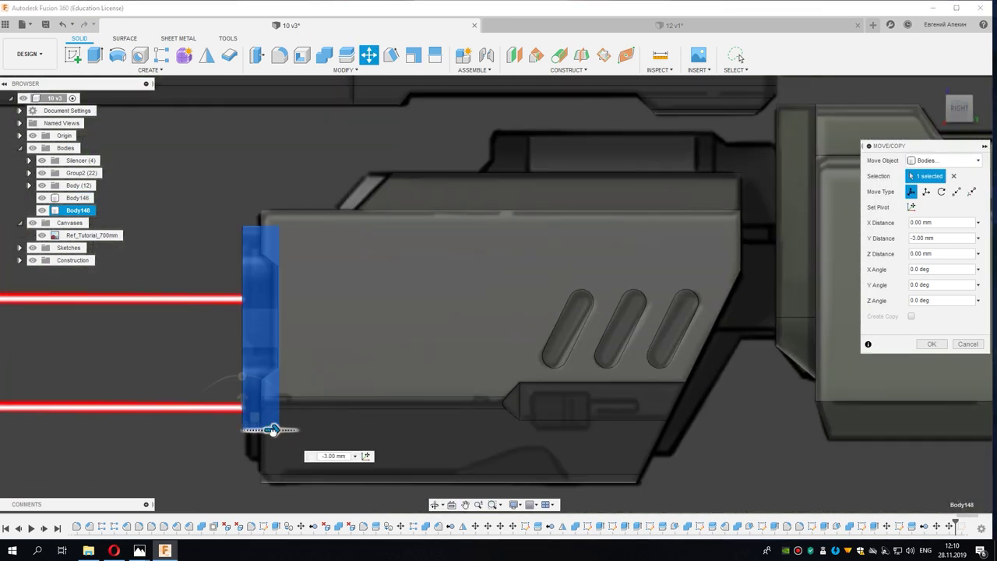
{"action": "left_click_drag", "start_coordinate": [241, 399], "coordinate": [241, 423]}
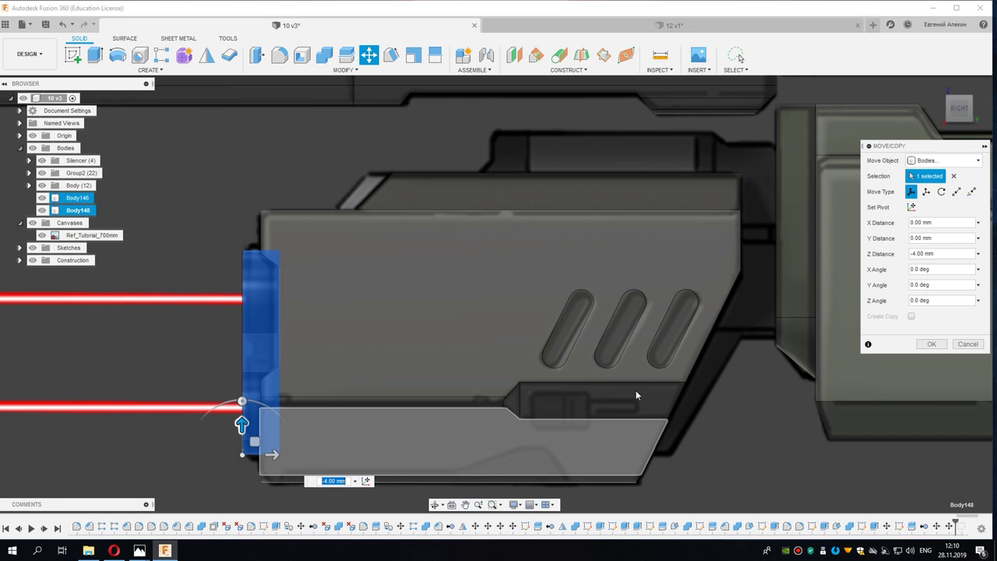
Step: Apply Body148's downward move and bring the plate's front end into view
{"action": "left_click", "coordinate": [929, 345]}
{"action": "scroll", "coordinate": [701, 234], "scroll_direction": "up", "scroll_amount": 3}
{"action": "scroll", "coordinate": [633, 221], "scroll_direction": "up", "scroll_amount": 3}
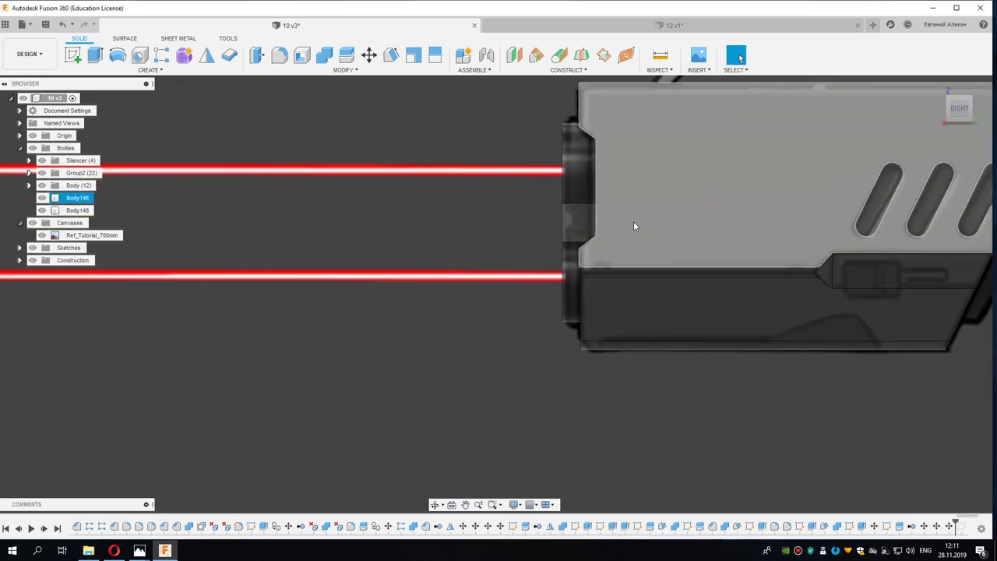
{"action": "scroll", "coordinate": [554, 240], "scroll_direction": "up", "scroll_amount": 3}
{"action": "scroll", "coordinate": [555, 240], "scroll_direction": "up", "scroll_amount": 1}
{"action": "mouse_move", "coordinate": [555, 239]}
{"action": "middle_mouse_down"}
{"action": "mouse_move", "coordinate": [450, 252]}
{"action": "mouse_move", "coordinate": [396, 288]}
{"action": "mouse_move", "coordinate": [479, 282]}
{"action": "mouse_move", "coordinate": [418, 260]}
{"action": "middle_mouse_up"}
{"action": "scroll", "coordinate": [398, 283], "scroll_direction": "down", "scroll_amount": 2}
{"action": "scroll", "coordinate": [412, 269], "scroll_direction": "up", "scroll_amount": 2}
{"action": "scroll", "coordinate": [404, 289], "scroll_direction": "up", "scroll_amount": 2}
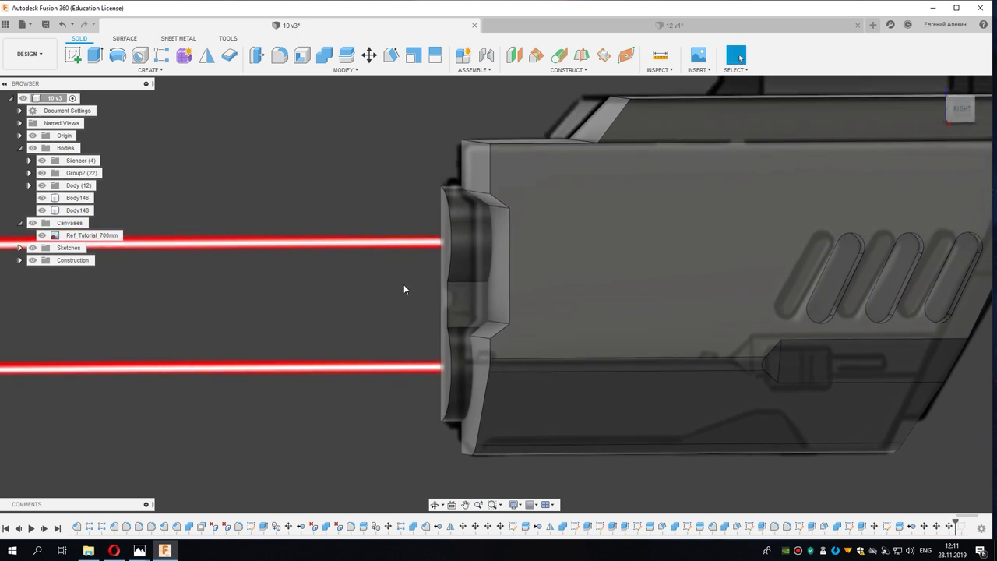
Step: Cancel a second Move/Copy without changes and start Modify > Scale
{"action": "key", "text": "m"}
{"action": "scroll", "coordinate": [403, 295], "scroll_direction": "down", "scroll_amount": 2}
{"action": "middle_click_drag", "start_coordinate": [404, 295], "coordinate": [401, 288], "text": "shift"}
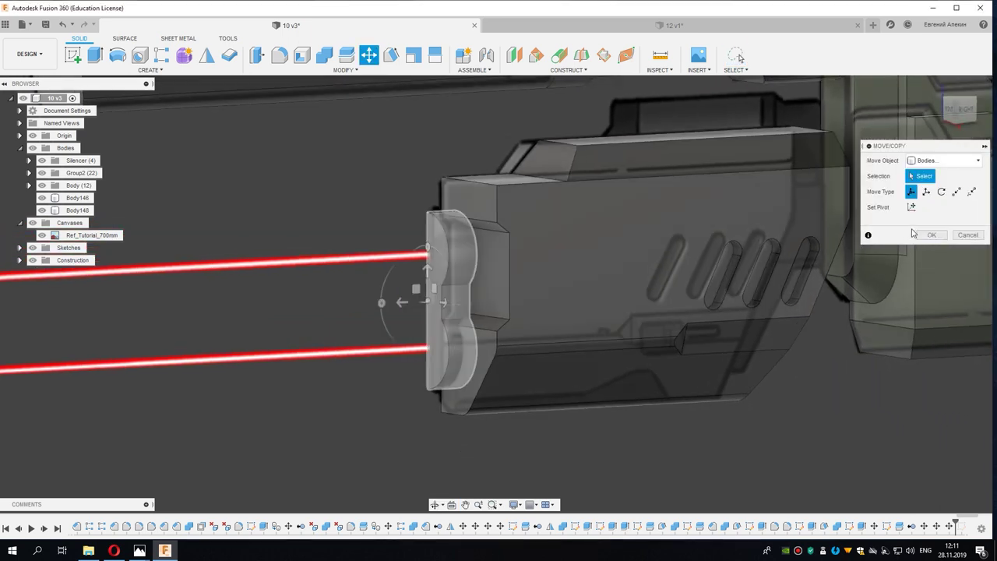
{"action": "left_click", "coordinate": [965, 235]}
{"action": "scroll", "coordinate": [536, 266], "scroll_direction": "up", "scroll_amount": 3}
{"action": "left_click", "coordinate": [412, 54]}
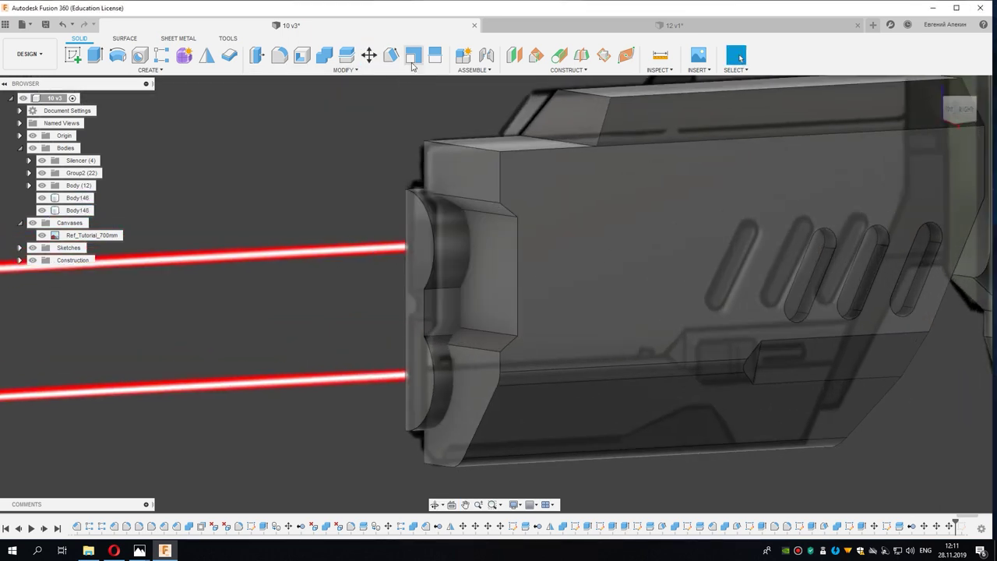
Step: Select Body148 for scaling and anchor the scale point at its top corner
{"action": "left_click", "coordinate": [418, 295]}
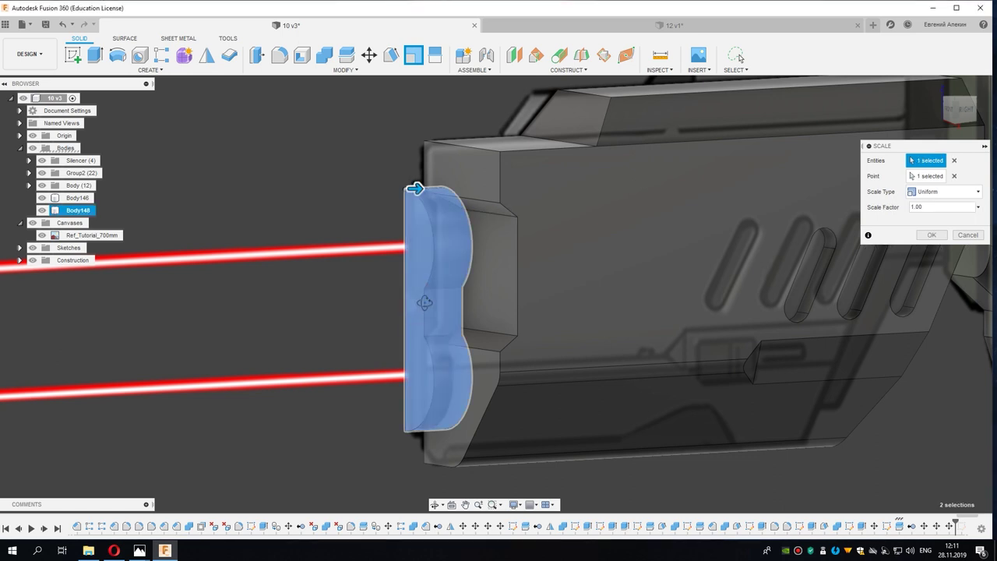
{"action": "left_click", "coordinate": [952, 177]}
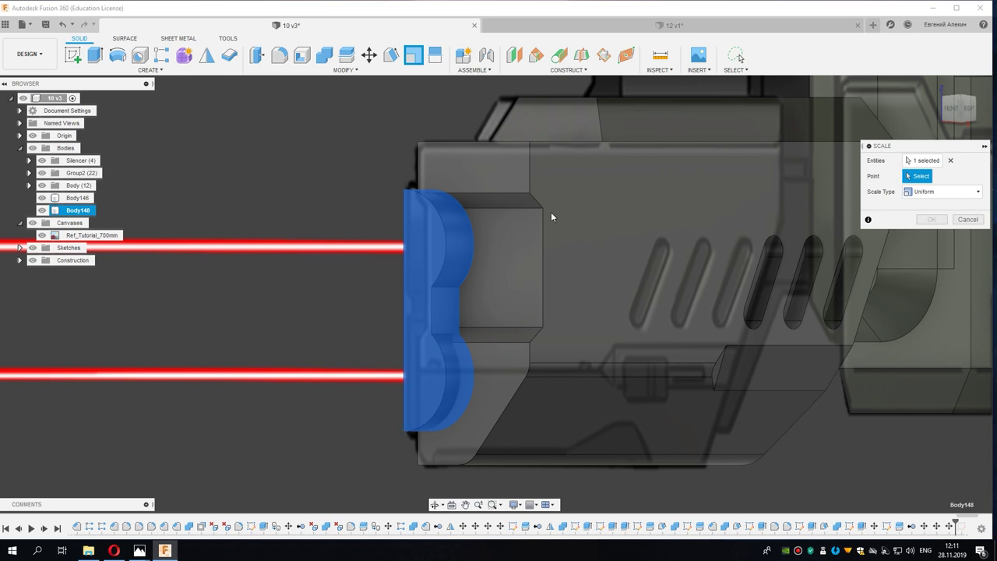
{"action": "left_click", "coordinate": [408, 190]}
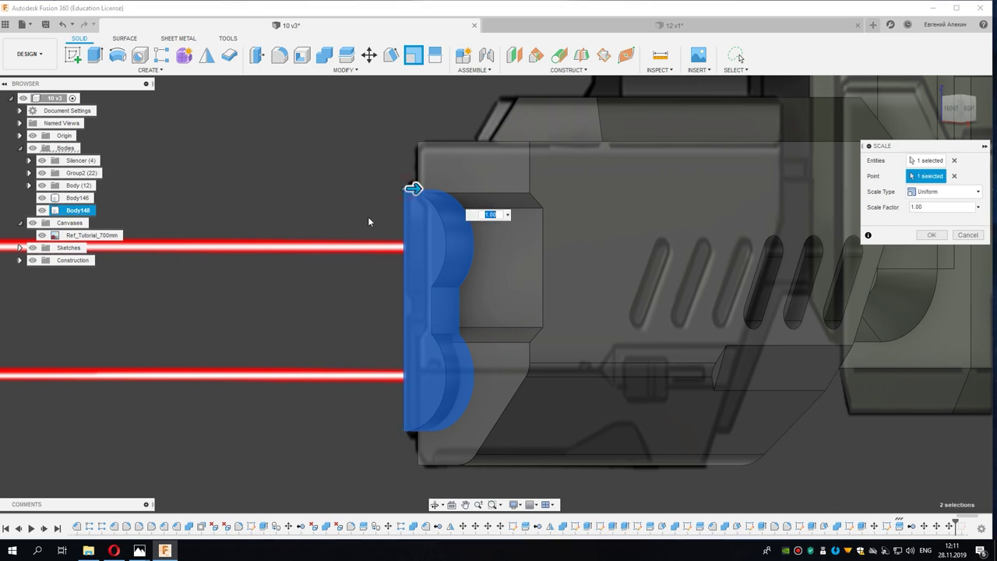
{"action": "middle_click_drag", "start_coordinate": [368, 222], "coordinate": [397, 226], "text": "shift"}
{"action": "type", "text": "1"}
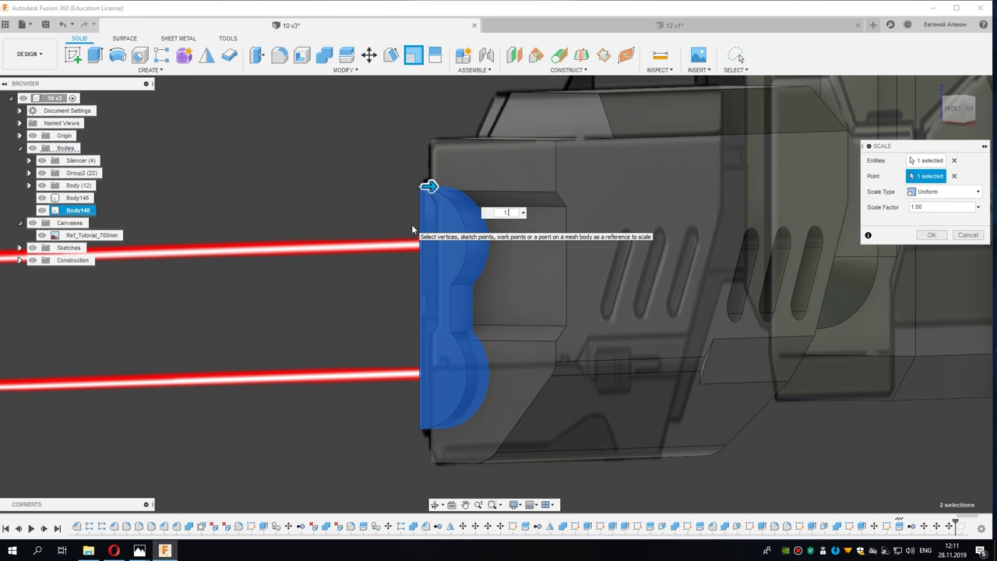
{"action": "type", "text": ".1"}
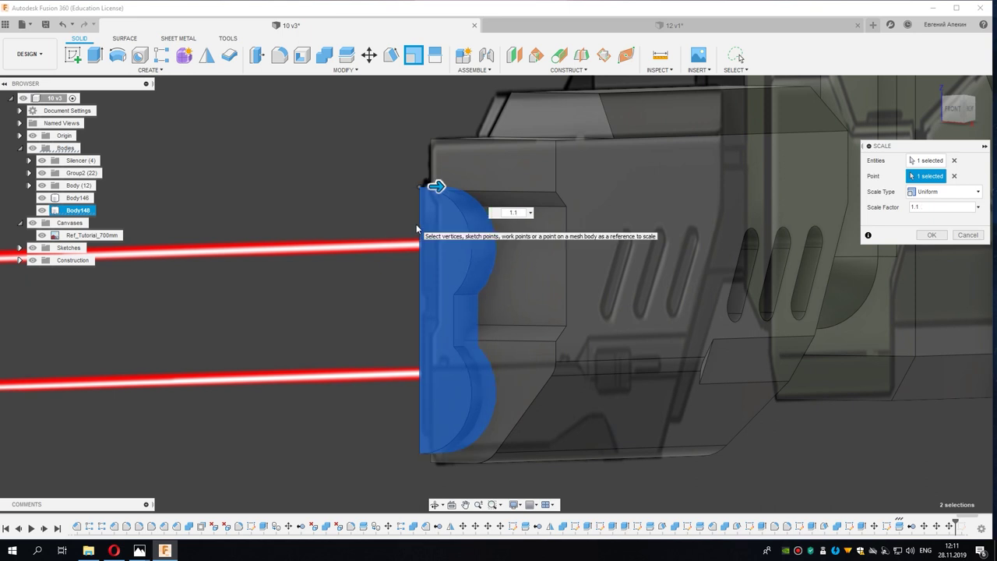
Step: Check the plate from the right view and apply the 1.05 uniform scale
{"action": "left_click", "coordinate": [969, 109]}
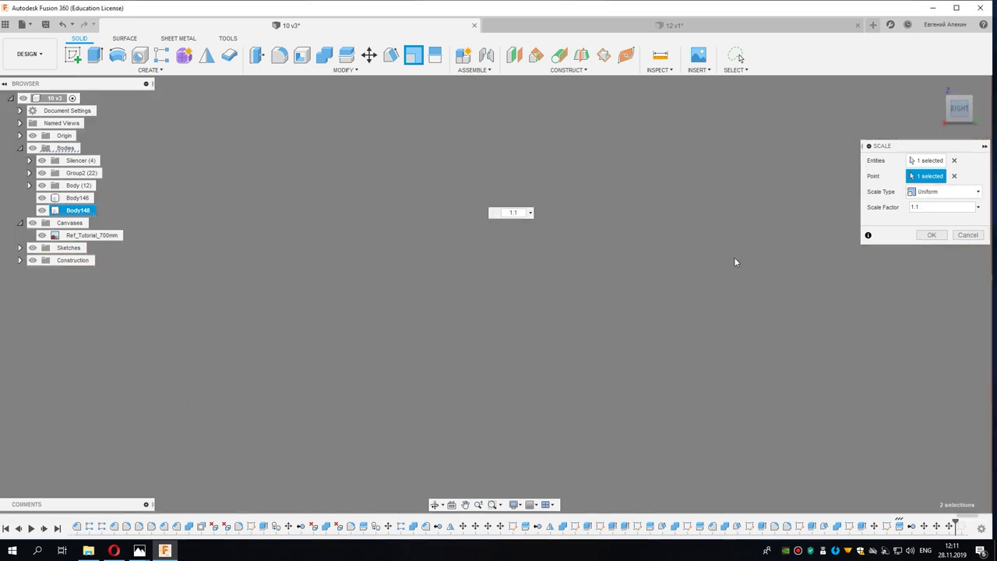
{"action": "scroll", "coordinate": [453, 300], "scroll_direction": "up", "scroll_amount": 3}
{"action": "scroll", "coordinate": [315, 267], "scroll_direction": "up", "scroll_amount": 3}
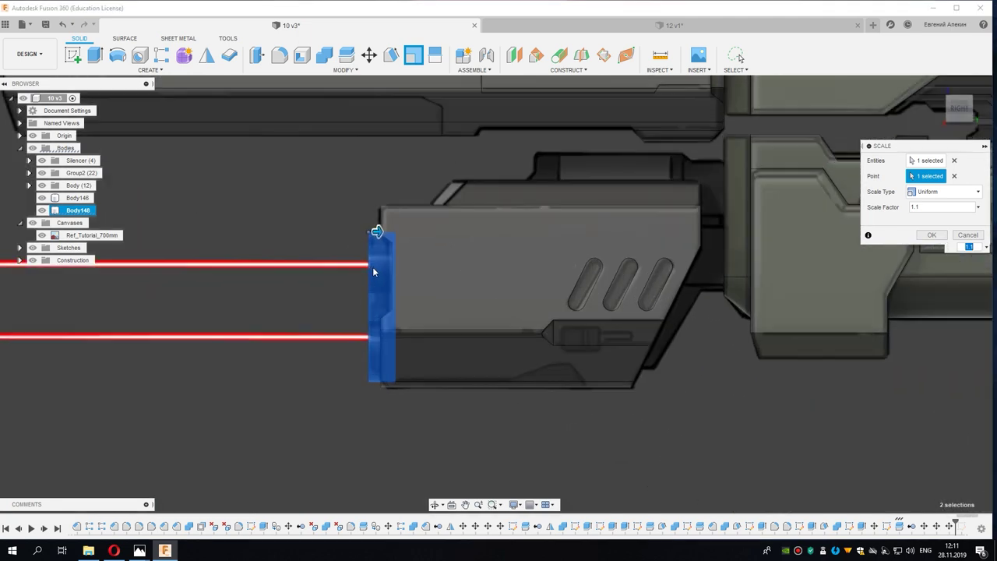
{"action": "scroll", "coordinate": [374, 273], "scroll_direction": "up", "scroll_amount": 3}
{"action": "scroll", "coordinate": [389, 273], "scroll_direction": "up", "scroll_amount": 1}
{"action": "middle_click_drag", "start_coordinate": [467, 262], "coordinate": [454, 251]}
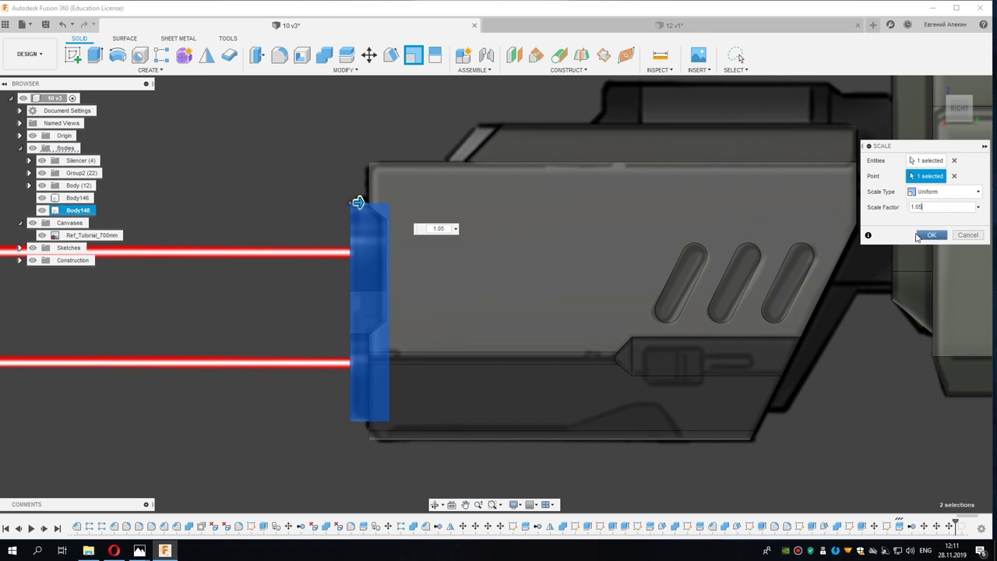
{"action": "left_click", "coordinate": [918, 235]}
{"action": "scroll", "coordinate": [304, 212], "scroll_direction": "up", "scroll_amount": 2}
Step: Move the front plate Body148 1 mm along Y
{"action": "key", "text": "m"}
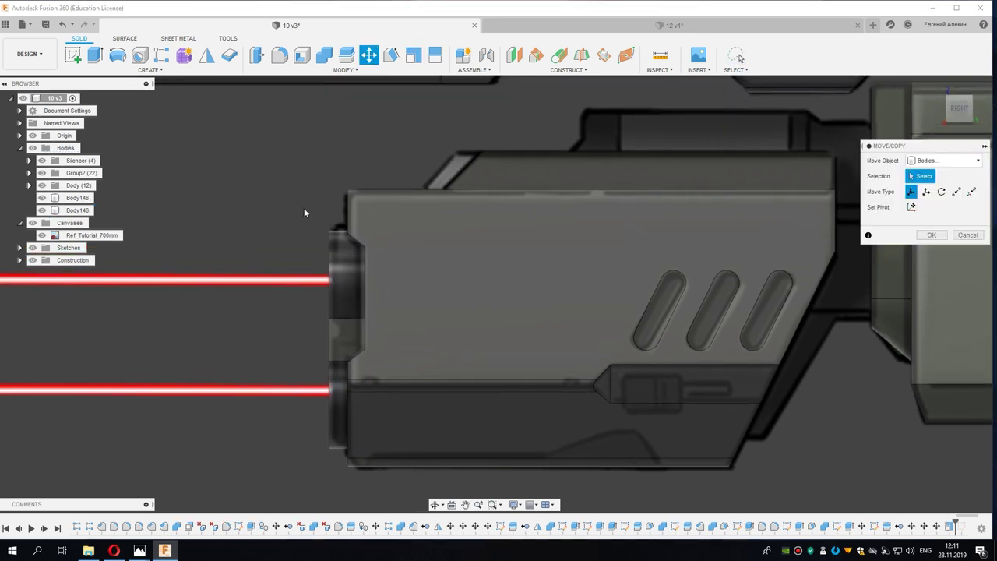
{"action": "left_click", "coordinate": [348, 323]}
{"action": "scroll", "coordinate": [350, 325], "scroll_direction": "up", "scroll_amount": 3}
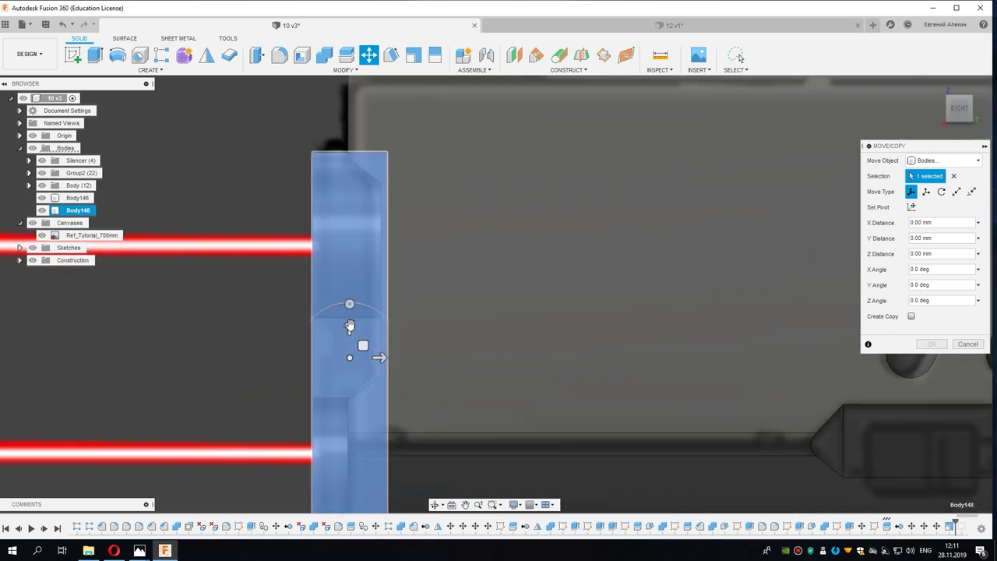
{"action": "left_click_drag", "start_coordinate": [349, 325], "coordinate": [351, 321]}
{"action": "scroll", "coordinate": [351, 322], "scroll_direction": "down", "scroll_amount": 2}
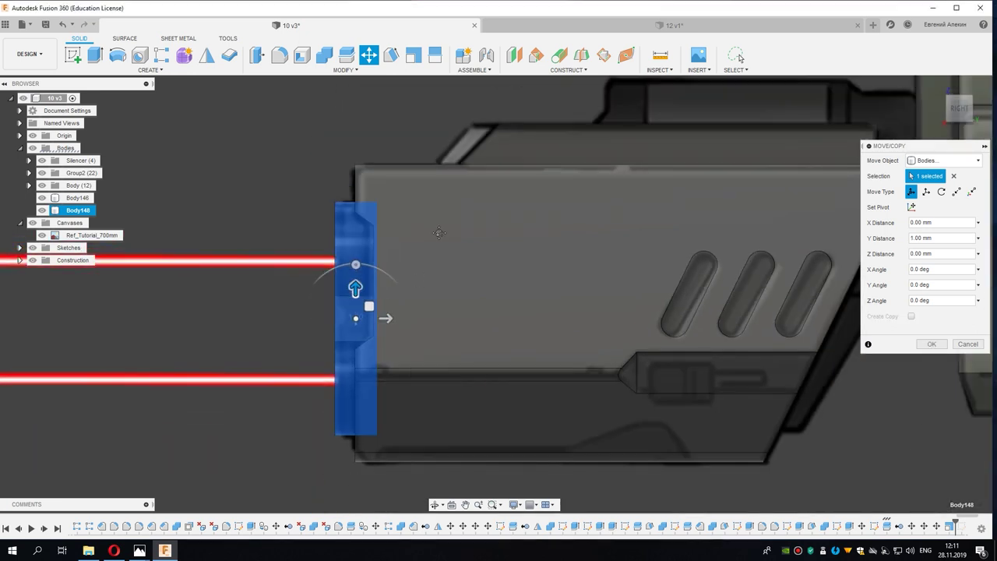
{"action": "middle_click_drag", "start_coordinate": [439, 232], "coordinate": [865, 312], "text": "shift"}
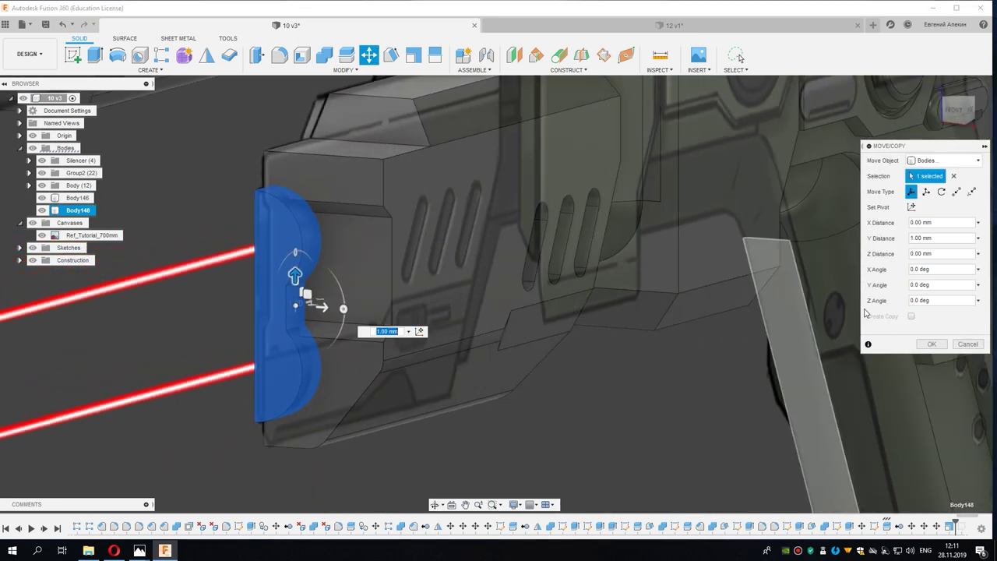
{"action": "left_click", "coordinate": [931, 343]}
Step: Hide the Ref_Tutorial_700mm reference canvas
{"action": "left_click", "coordinate": [345, 310]}
{"action": "mouse_move", "coordinate": [345, 310]}
{"action": "middle_mouse_down"}
{"action": "mouse_move", "coordinate": [404, 289]}
{"action": "mouse_move", "coordinate": [436, 327]}
{"action": "middle_mouse_up"}
{"action": "left_click", "coordinate": [41, 236]}
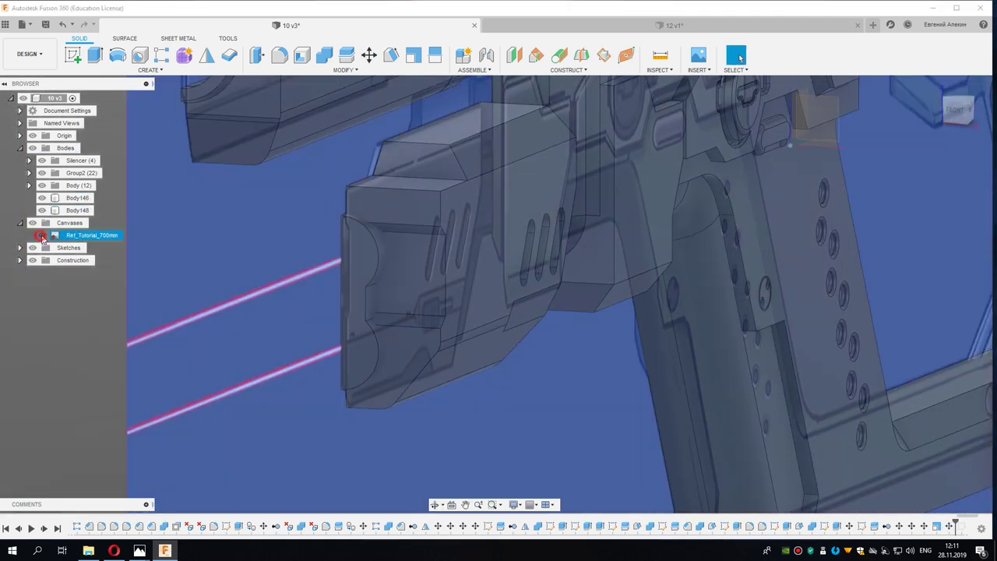
{"action": "scroll", "coordinate": [307, 287], "scroll_direction": "up", "scroll_amount": 2}
{"action": "scroll", "coordinate": [267, 275], "scroll_direction": "up", "scroll_amount": 2}
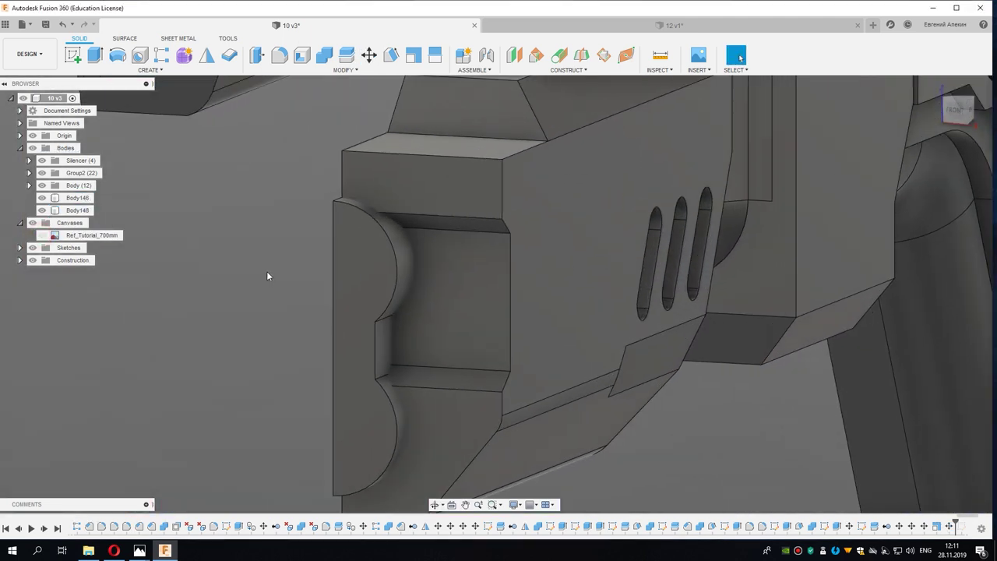
Step: Combine-cut Body148 into target Body146, keeping Body148 as a tool body
{"action": "left_click", "coordinate": [325, 59]}
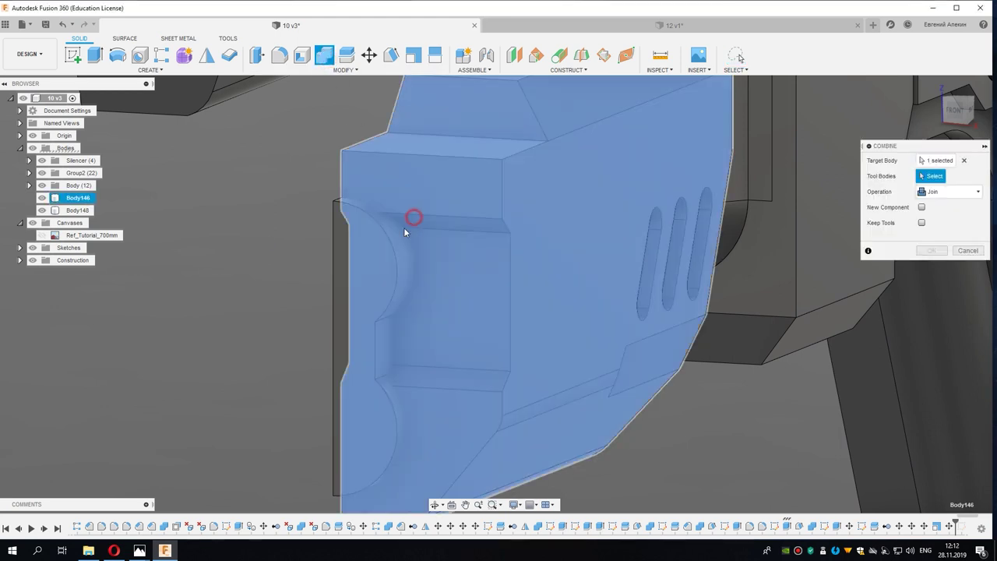
{"action": "left_click", "coordinate": [403, 227]}
{"action": "left_click", "coordinate": [387, 247]}
{"action": "left_click", "coordinate": [950, 191]}
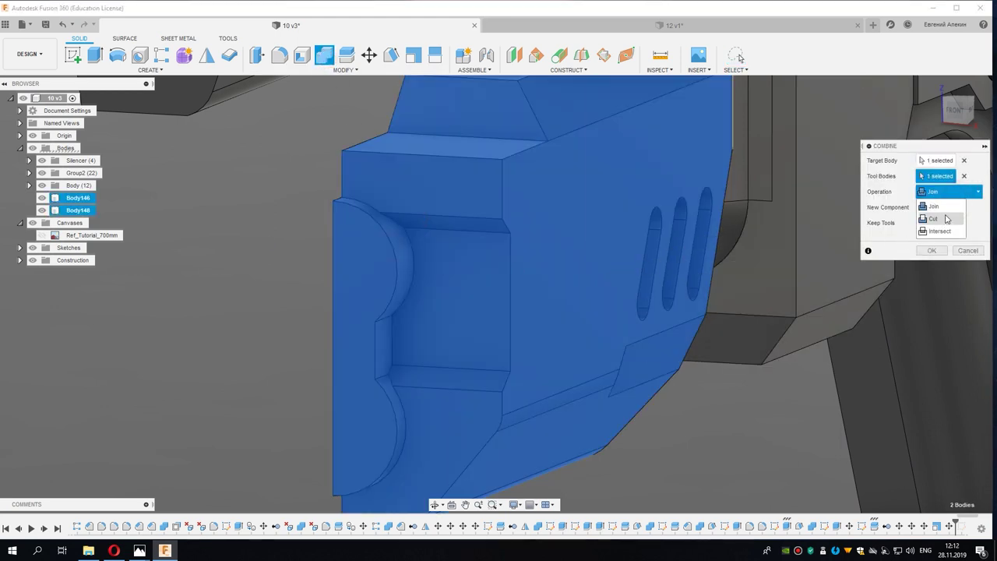
{"action": "left_click", "coordinate": [944, 220]}
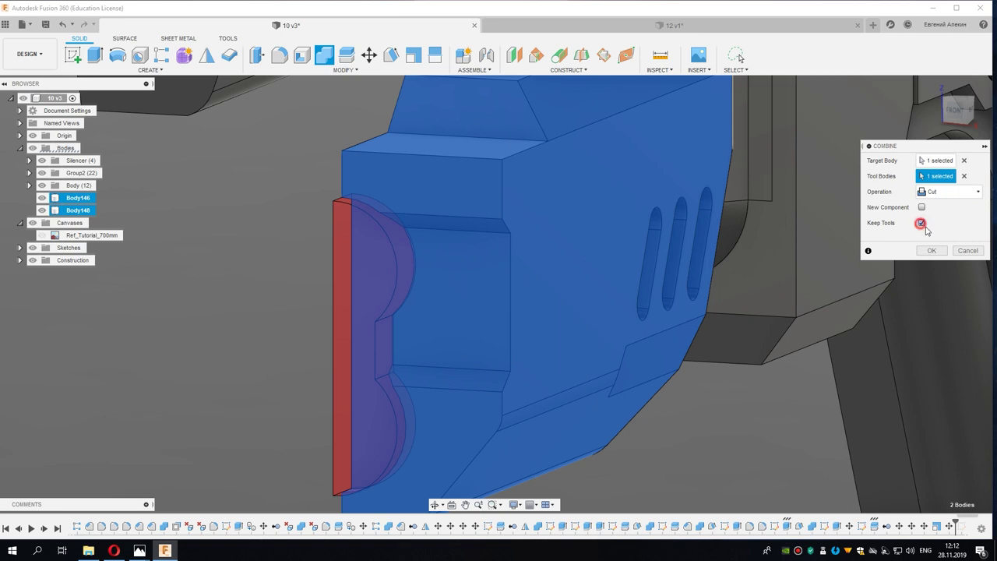
{"action": "left_click", "coordinate": [930, 250]}
{"action": "scroll", "coordinate": [303, 240], "scroll_direction": "up", "scroll_amount": 1}
{"action": "scroll", "coordinate": [424, 272], "scroll_direction": "up", "scroll_amount": 3}
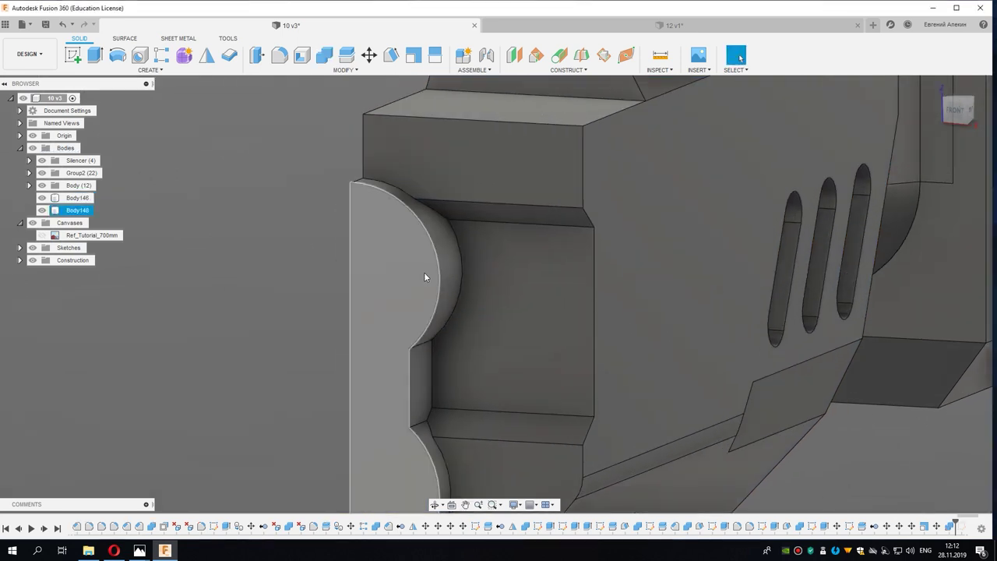
Step: Hide Body148 and cut the recess floor face 2 mm deeper
{"action": "left_click", "coordinate": [42, 210]}
{"action": "middle_click_drag", "start_coordinate": [304, 277], "coordinate": [433, 200], "text": "shift"}
{"action": "right_click", "coordinate": [427, 257]}
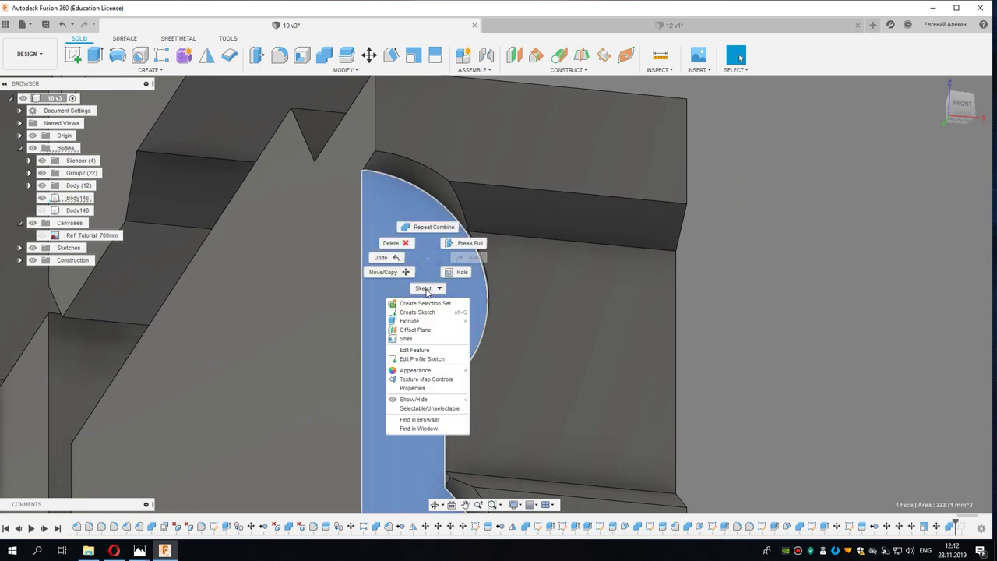
{"action": "left_click", "coordinate": [421, 322]}
{"action": "middle_click_drag", "start_coordinate": [416, 324], "coordinate": [438, 283], "text": "shift"}
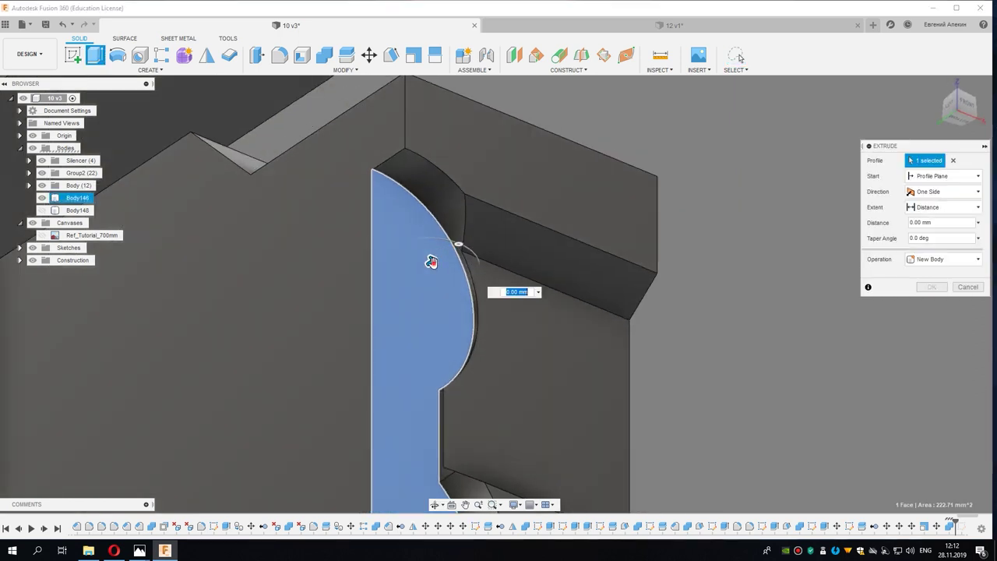
{"action": "left_click_drag", "start_coordinate": [430, 260], "coordinate": [411, 278]}
{"action": "left_click", "coordinate": [932, 303]}
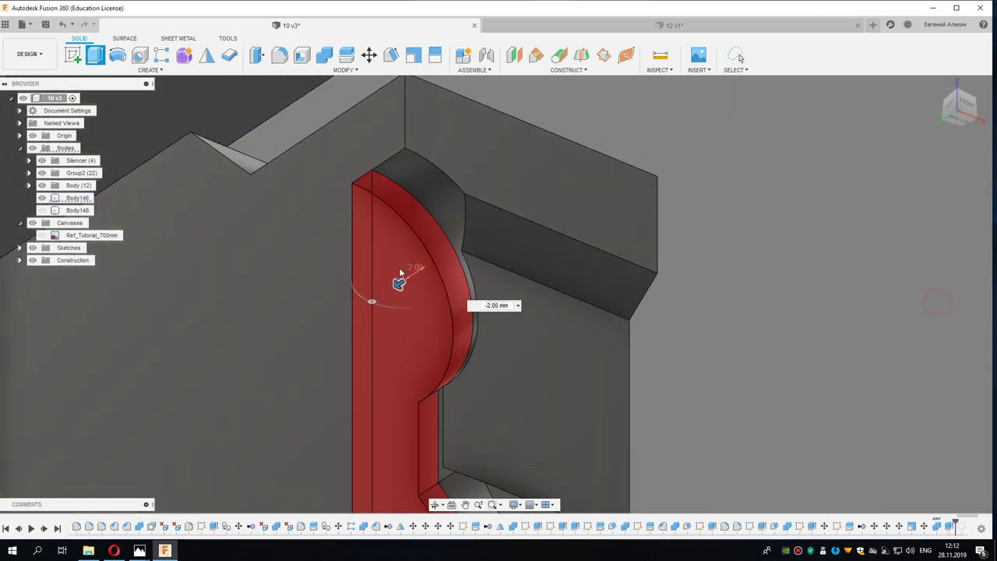
Step: Offset the three curved recess faces inward by -0.5 mm
{"action": "right_click", "coordinate": [434, 209]}
{"action": "left_click", "coordinate": [459, 204]}
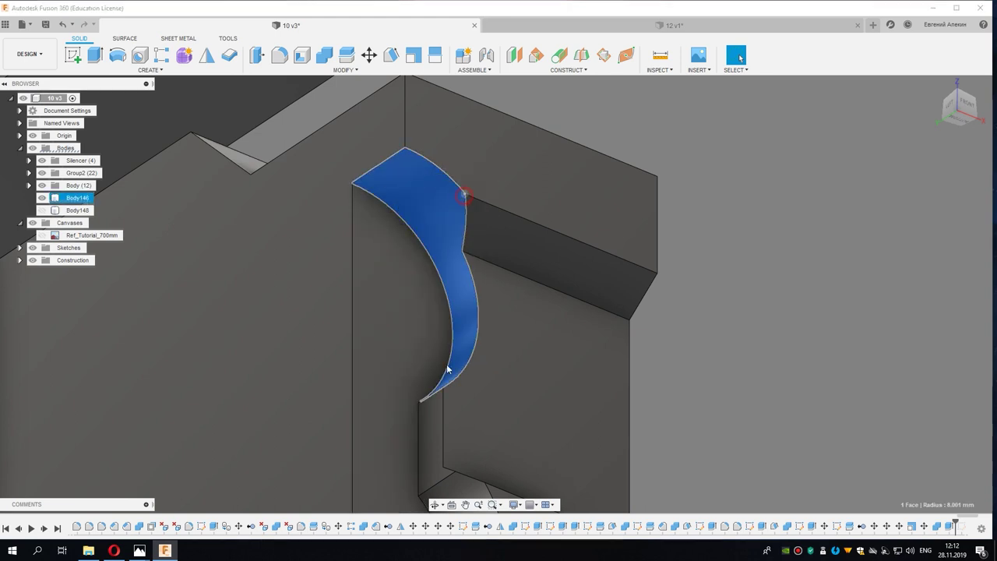
{"action": "scroll", "coordinate": [465, 194], "scroll_direction": "up", "scroll_amount": 3}
{"action": "left_click", "coordinate": [447, 334]}
{"action": "left_click", "coordinate": [467, 405]}
{"action": "scroll", "coordinate": [467, 405], "scroll_direction": "up", "scroll_amount": 2}
{"action": "middle_click_drag", "start_coordinate": [468, 403], "coordinate": [468, 221]}
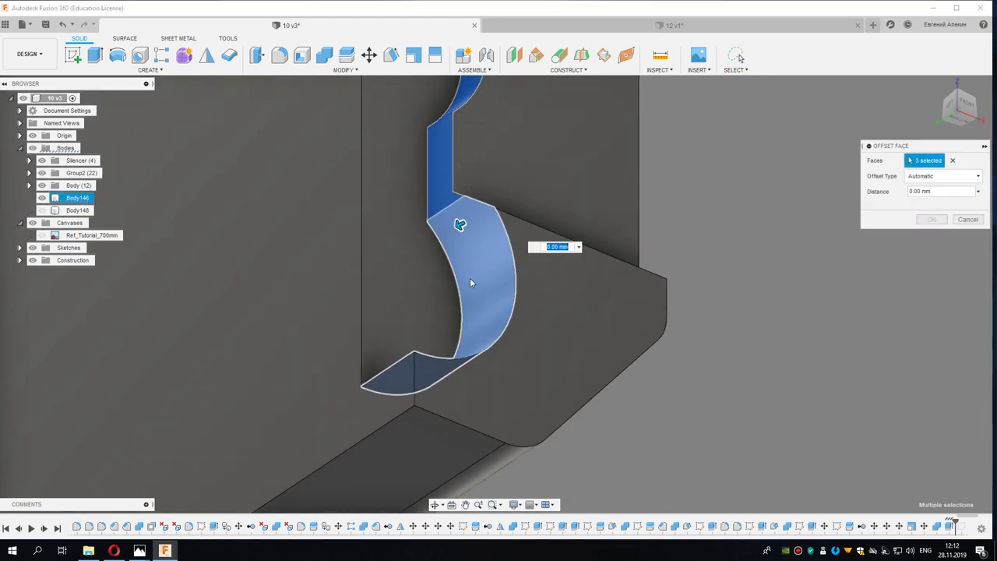
{"action": "type", "text": "0.5"}
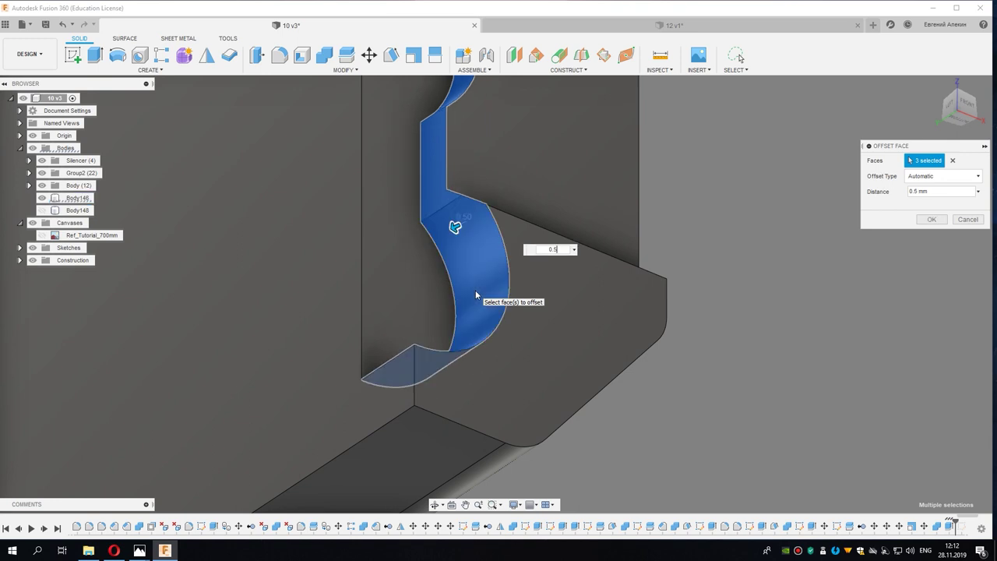
{"action": "key", "text": "Home"}
{"action": "type", "text": "-"}
{"action": "middle_click_drag", "start_coordinate": [493, 260], "coordinate": [482, 321], "text": "shift"}
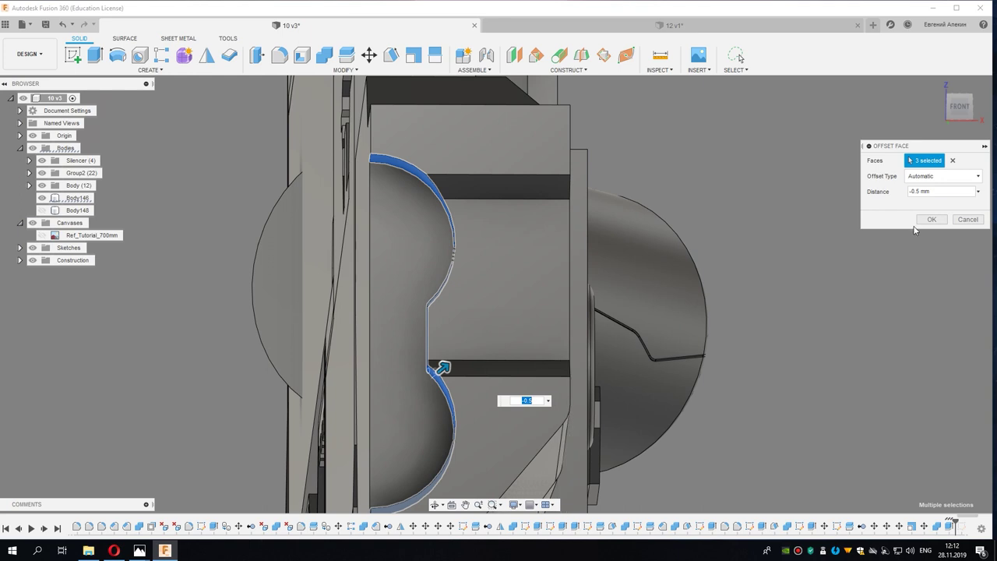
{"action": "left_click", "coordinate": [931, 219]}
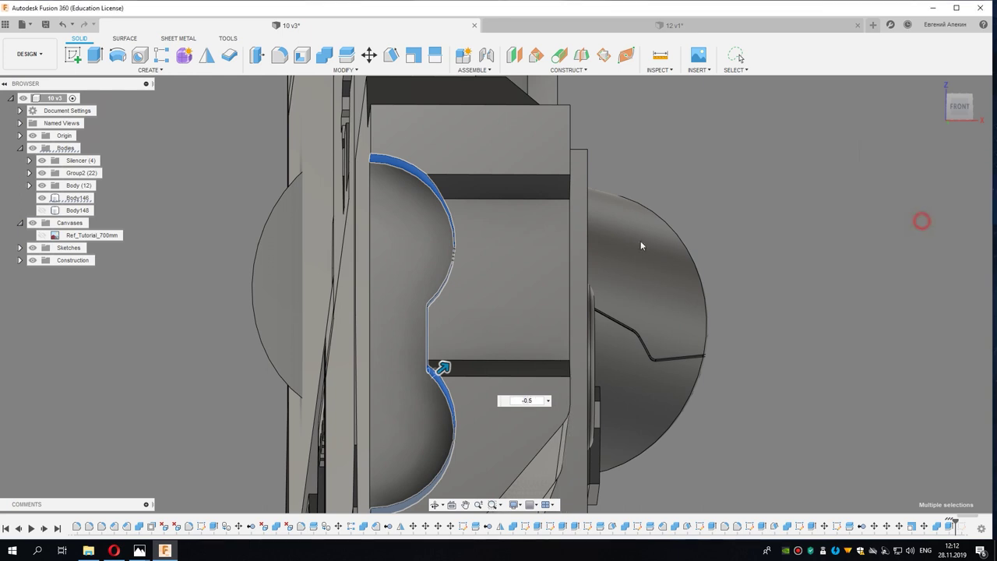
Step: Show Body148 again and offset one of its curved faces by 2 mm
{"action": "left_click", "coordinate": [43, 210]}
{"action": "mouse_move", "coordinate": [185, 303]}
{"action": "middle_mouse_down", "text": "shift"}
{"action": "mouse_move", "coordinate": [662, 371]}
{"action": "mouse_move", "coordinate": [441, 315]}
{"action": "middle_mouse_up", "text": "shift"}
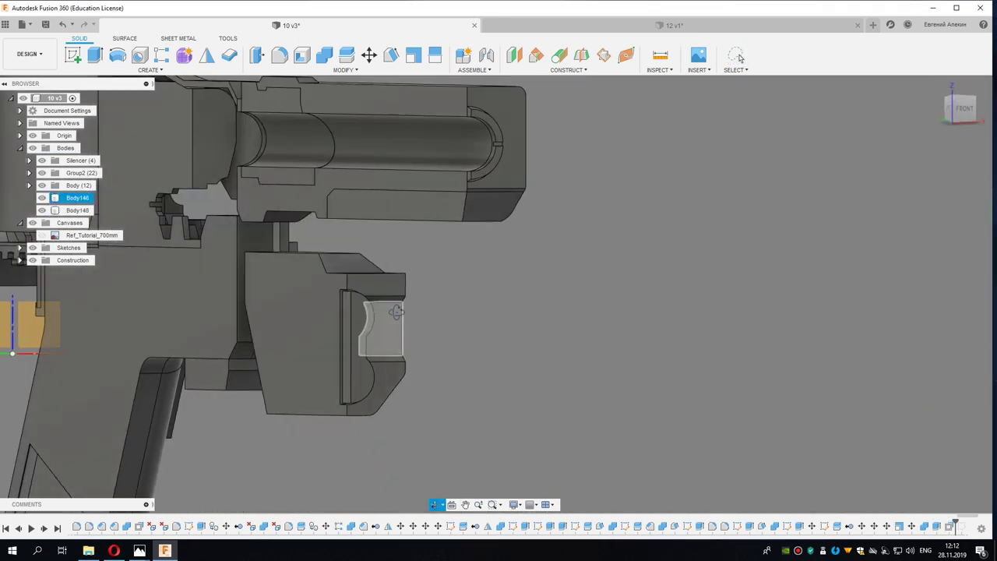
{"action": "scroll", "coordinate": [380, 307], "scroll_direction": "up", "scroll_amount": 5}
{"action": "scroll", "coordinate": [379, 304], "scroll_direction": "up", "scroll_amount": 2}
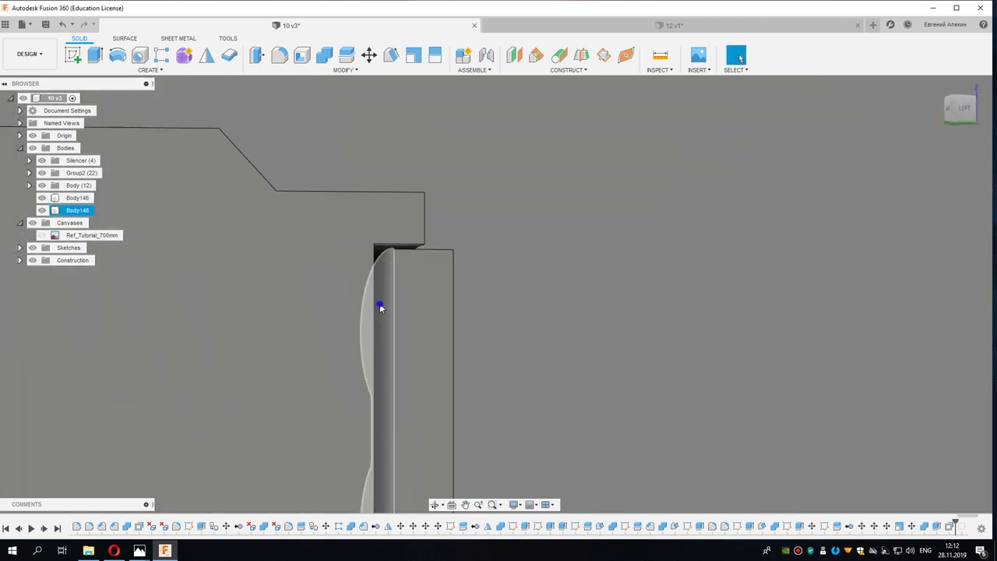
{"action": "right_click", "coordinate": [379, 304]}
{"action": "left_click", "coordinate": [413, 289]}
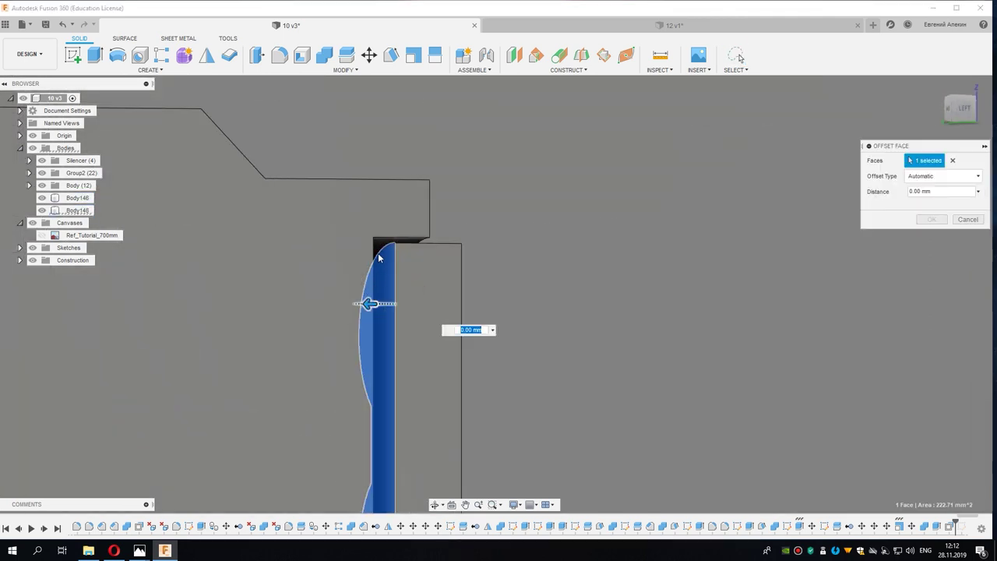
{"action": "type", "text": "2"}
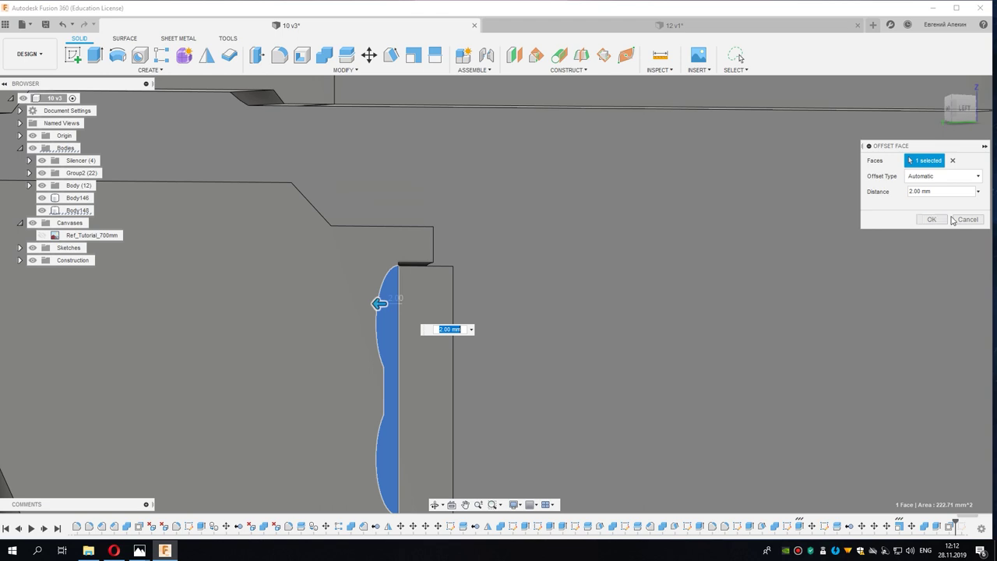
{"action": "left_click", "coordinate": [942, 219]}
{"action": "scroll", "coordinate": [514, 268], "scroll_direction": "down", "scroll_amount": 5}
{"action": "scroll", "coordinate": [514, 268], "scroll_direction": "down", "scroll_amount": 3}
{"action": "mouse_move", "coordinate": [530, 283]}
{"action": "middle_mouse_down", "text": "shift"}
{"action": "mouse_move", "coordinate": [446, 289]}
{"action": "mouse_move", "coordinate": [545, 289]}
{"action": "middle_mouse_up", "text": "shift"}
{"action": "scroll", "coordinate": [557, 346], "scroll_direction": "up", "scroll_amount": 1}
Step: Sketch on the plate face and draw a horizontal line closing the recess profile
{"action": "scroll", "coordinate": [556, 347], "scroll_direction": "up", "scroll_amount": 2}
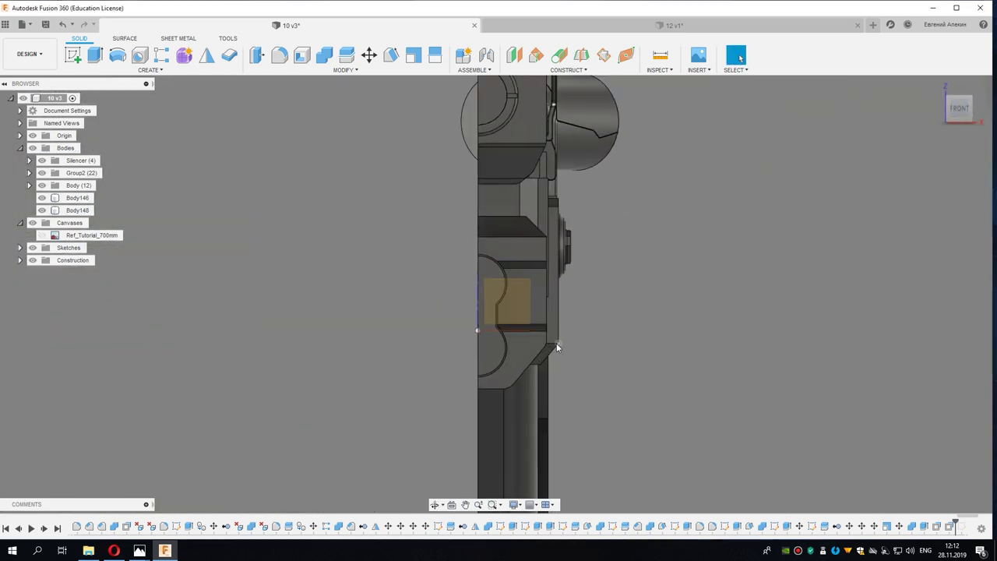
{"action": "scroll", "coordinate": [556, 347], "scroll_direction": "up", "scroll_amount": 3}
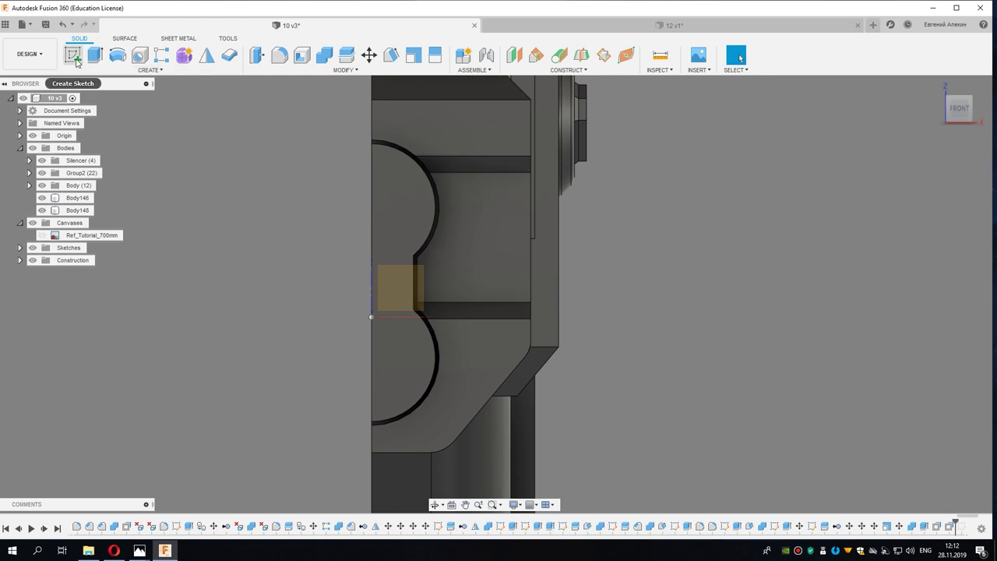
{"action": "left_click", "coordinate": [408, 242]}
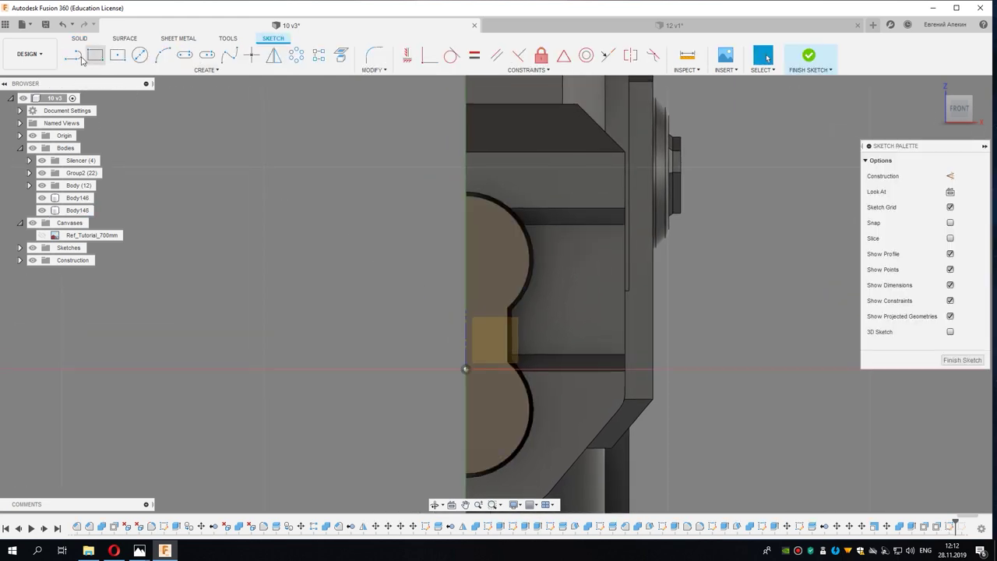
{"action": "scroll", "coordinate": [520, 367], "scroll_direction": "up", "scroll_amount": 2}
{"action": "left_click", "coordinate": [500, 318]}
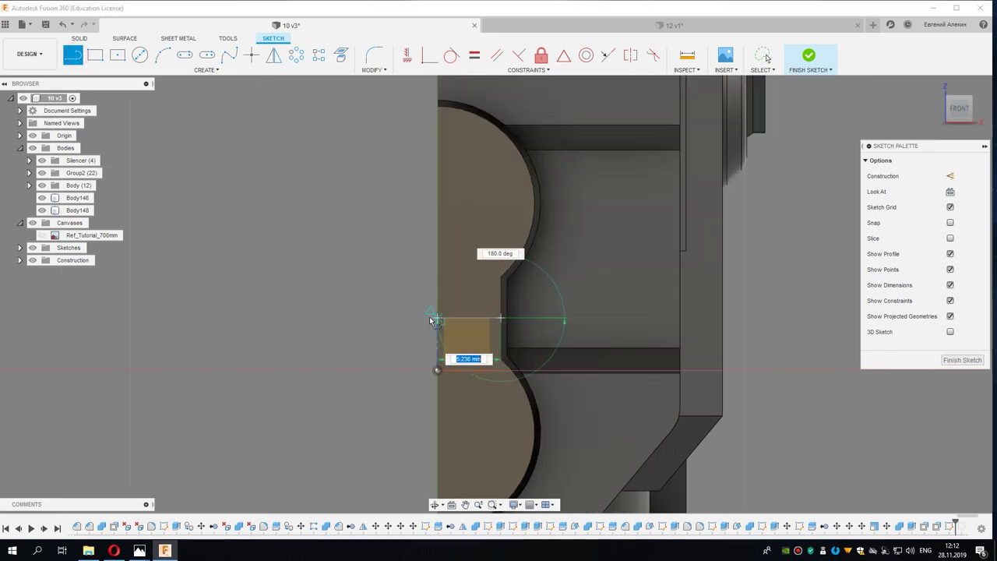
{"action": "left_click", "coordinate": [422, 317]}
{"action": "right_click", "coordinate": [421, 293]}
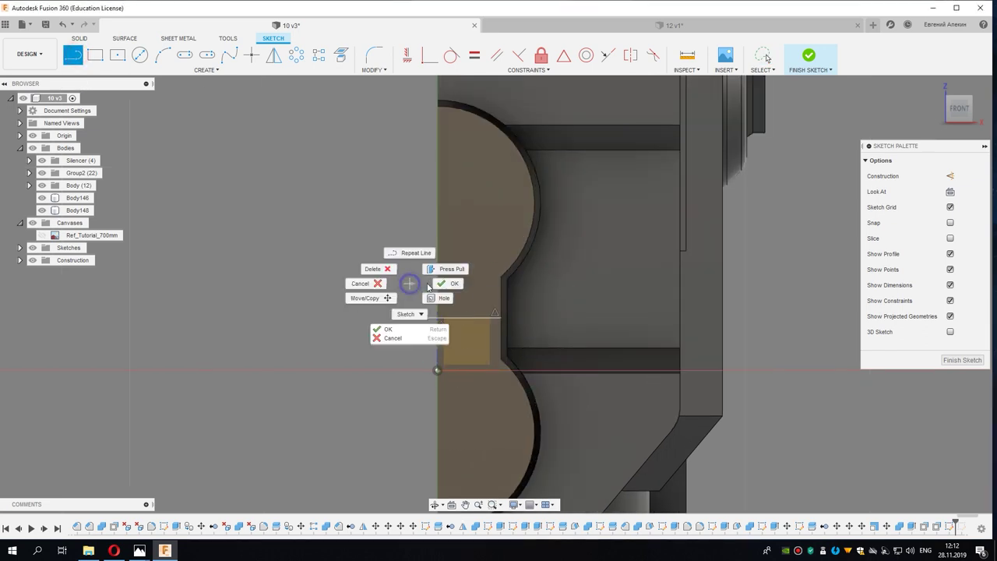
{"action": "left_click", "coordinate": [440, 272]}
Step: Extrude the closed profile one way, To Object, stopping at the picked vertex
{"action": "right_click", "coordinate": [489, 402]}
{"action": "left_click", "coordinate": [488, 455]}
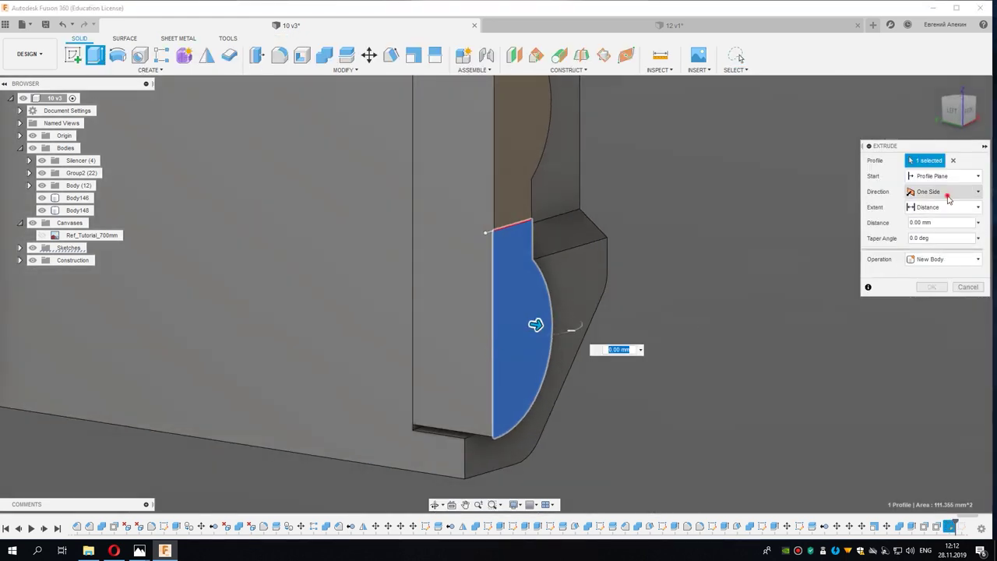
{"action": "left_click", "coordinate": [948, 195]}
{"action": "left_click", "coordinate": [943, 193]}
{"action": "left_click", "coordinate": [942, 207]}
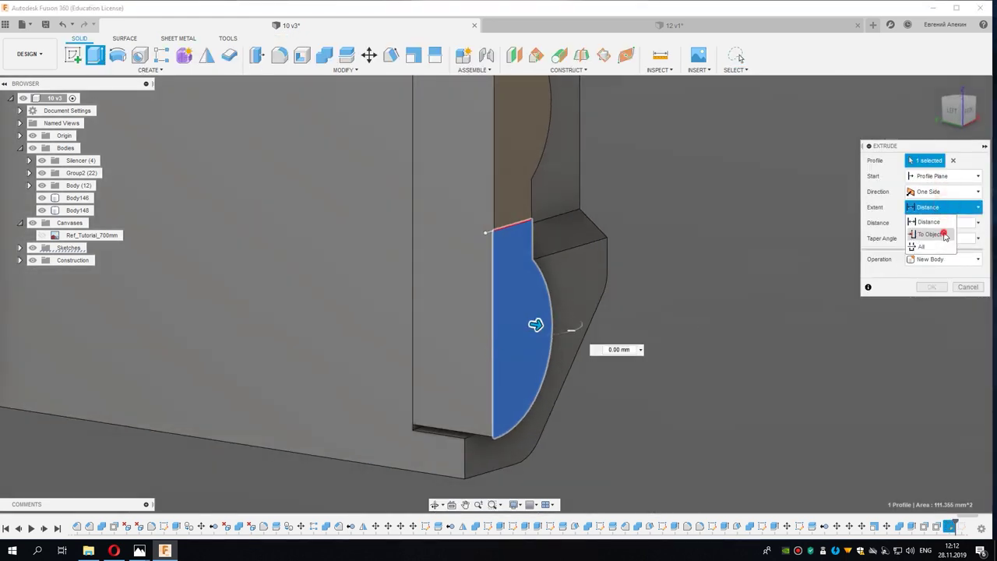
{"action": "left_click", "coordinate": [931, 231]}
{"action": "left_click", "coordinate": [414, 427]}
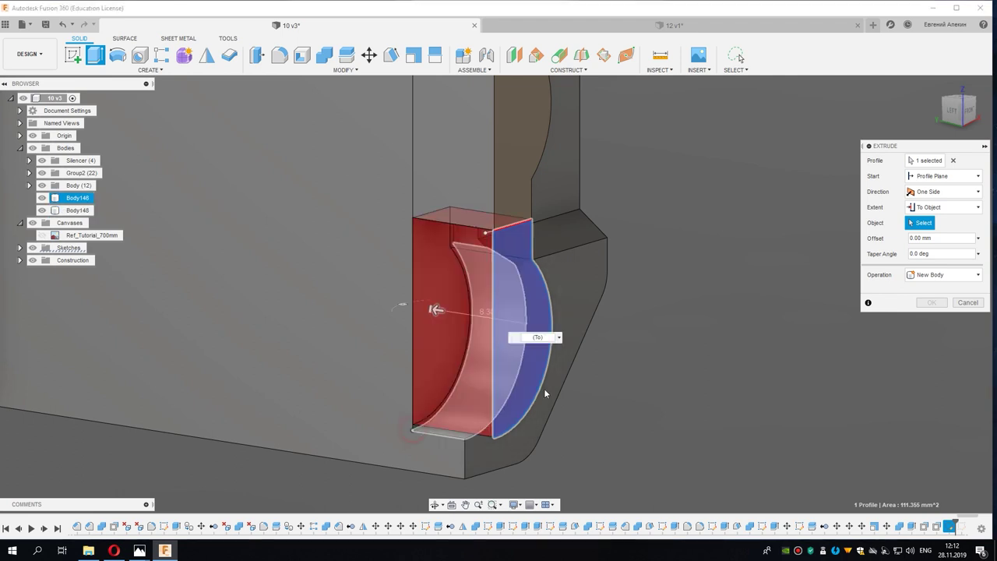
{"action": "left_click", "coordinate": [930, 334]}
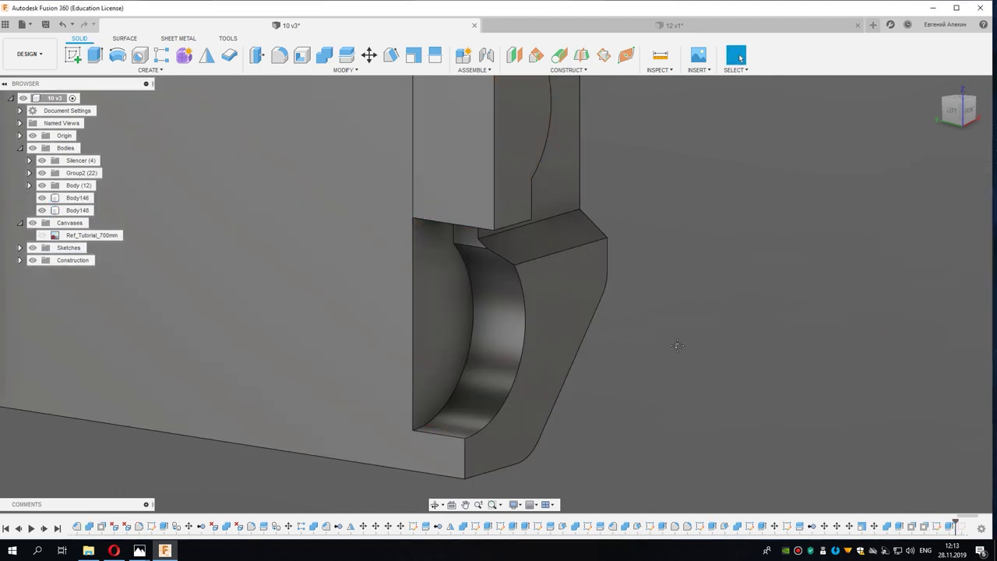
{"action": "left_click", "coordinate": [973, 99]}
{"action": "left_click", "coordinate": [968, 113]}
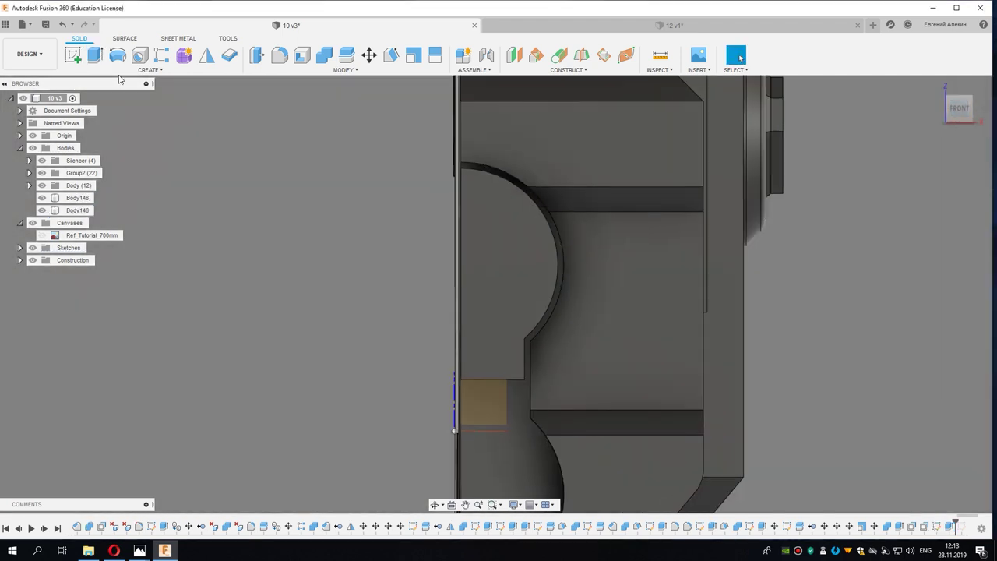
Step: On the plate face, draw a circle centred on its edge over the upper lobe and select its right half
{"action": "left_click", "coordinate": [73, 56]}
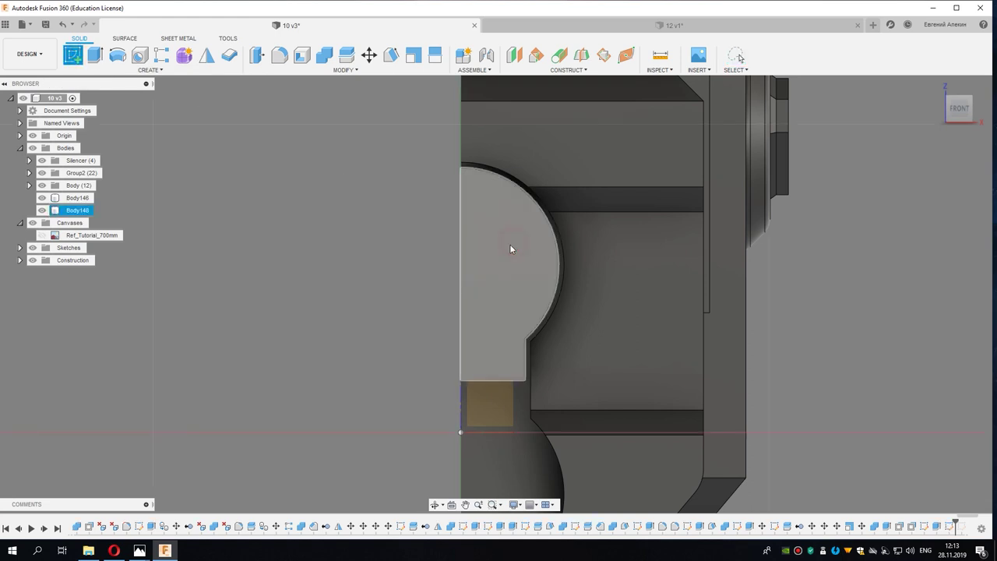
{"action": "left_click", "coordinate": [509, 247]}
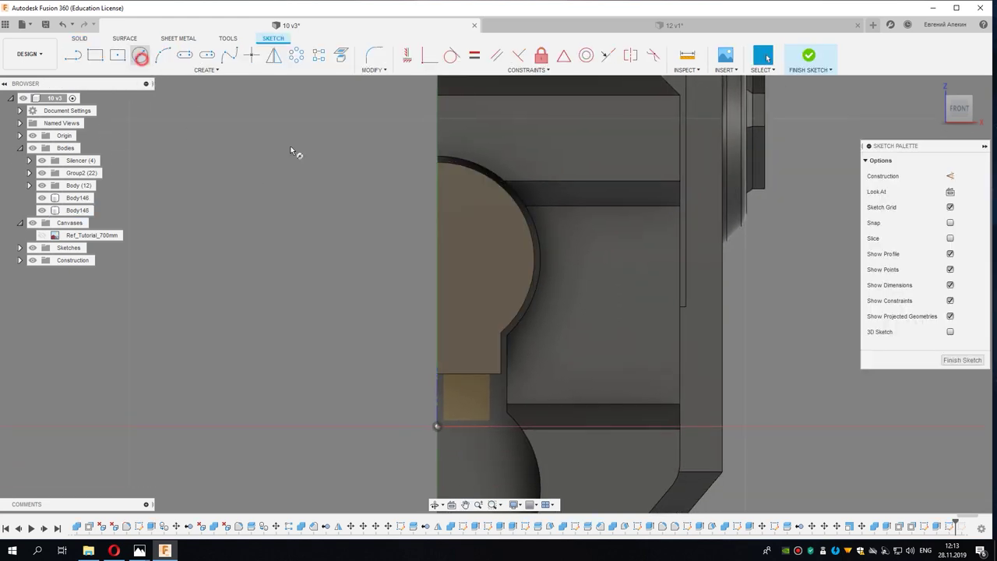
{"action": "key", "text": "c"}
{"action": "left_click", "coordinate": [437, 260]}
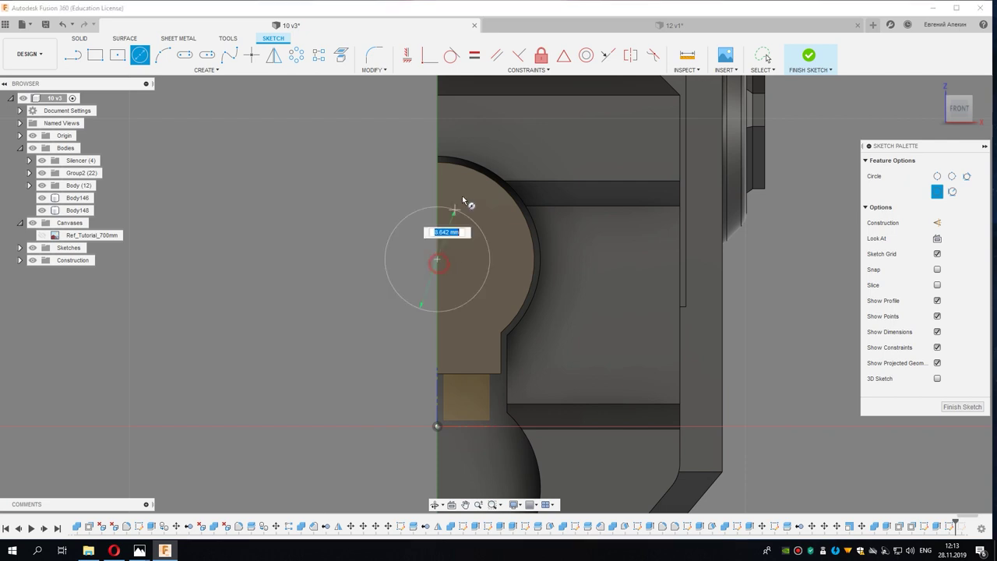
{"action": "left_click", "coordinate": [473, 187]}
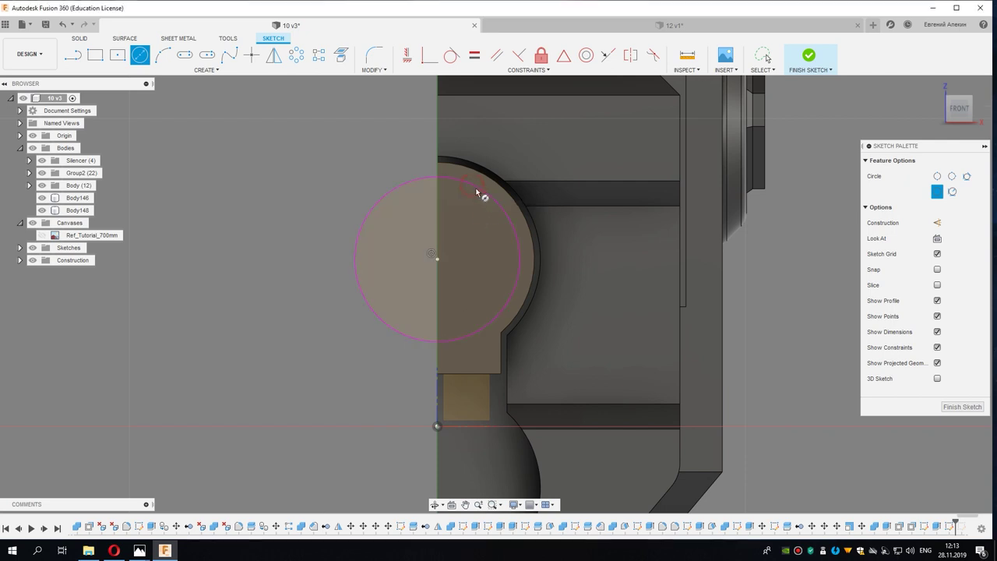
{"action": "right_click", "coordinate": [479, 206]}
{"action": "left_click", "coordinate": [479, 231]}
{"action": "left_click", "coordinate": [479, 236]}
{"action": "right_click", "coordinate": [479, 236]}
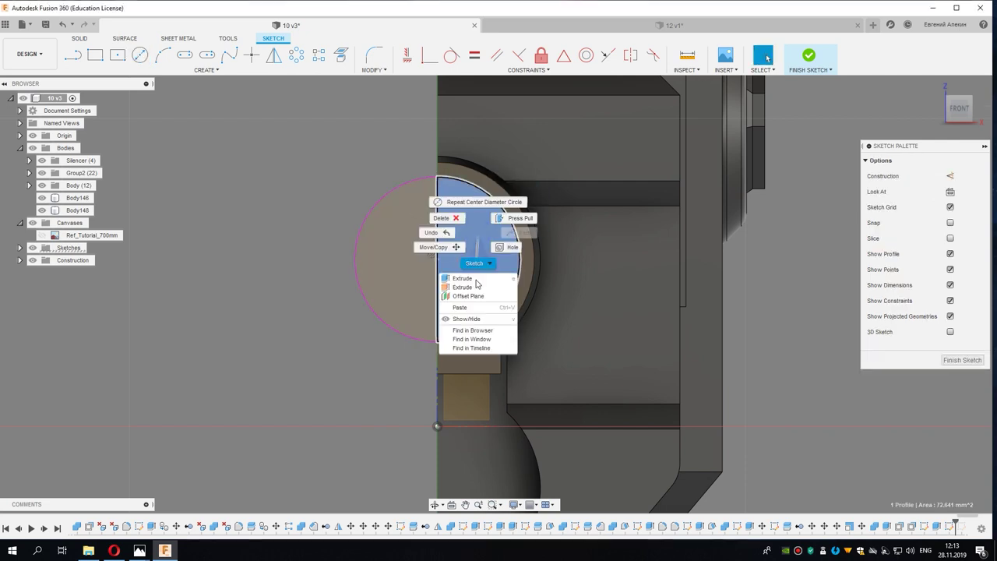
Step: Extrude-cut the 72.641 mm² half-circle profile 3 mm into the upper lobe
{"action": "left_click", "coordinate": [474, 280]}
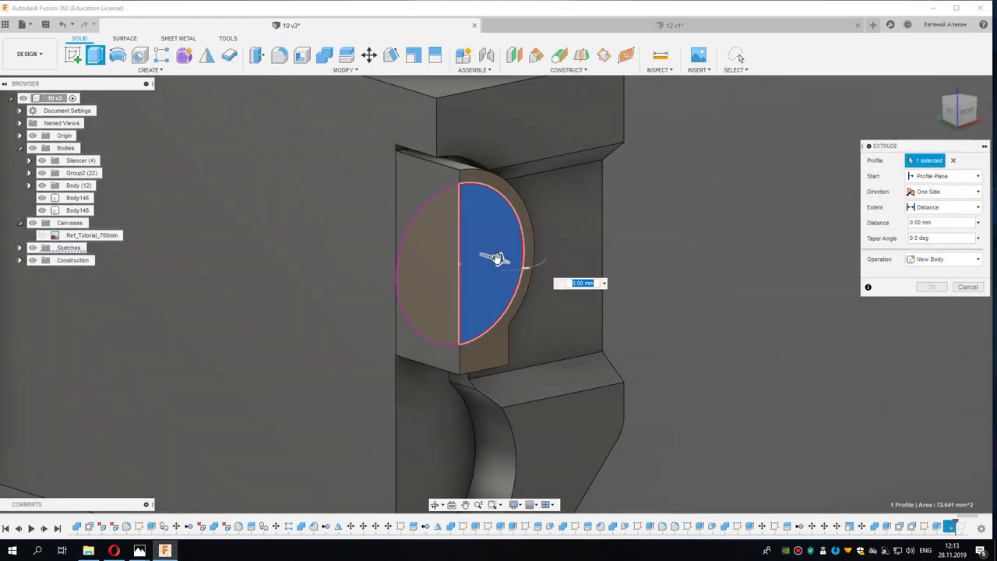
{"action": "left_click_drag", "start_coordinate": [483, 257], "coordinate": [472, 256]}
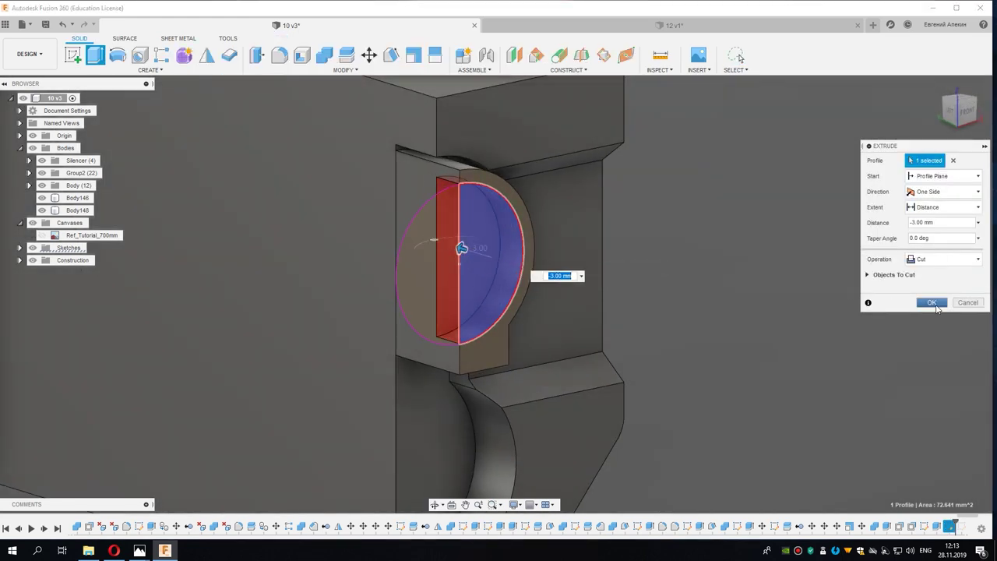
{"action": "left_click", "coordinate": [931, 303]}
{"action": "left_click", "coordinate": [959, 109]}
{"action": "middle_click_drag", "start_coordinate": [874, 168], "coordinate": [780, 266]}
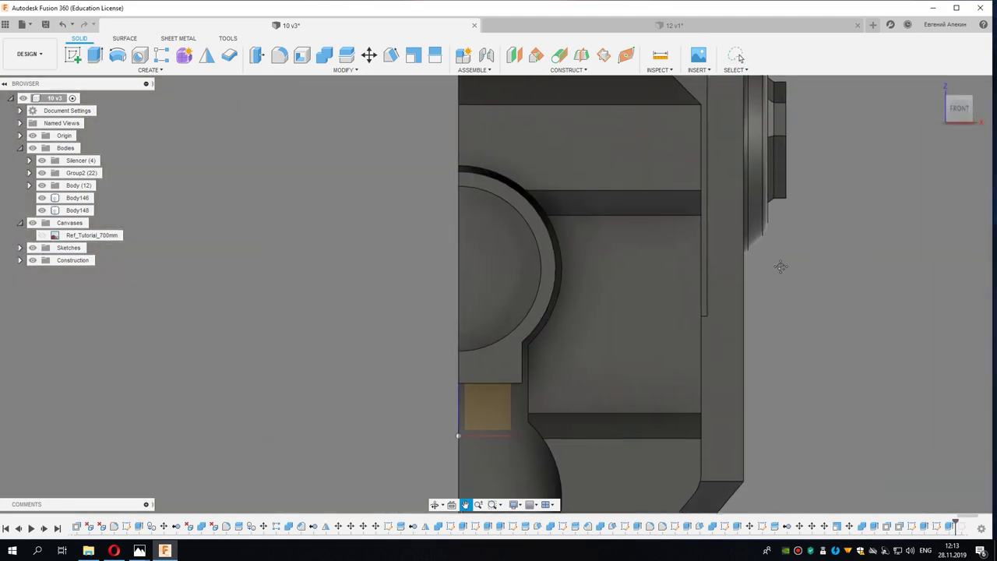
{"action": "left_click", "coordinate": [150, 70]}
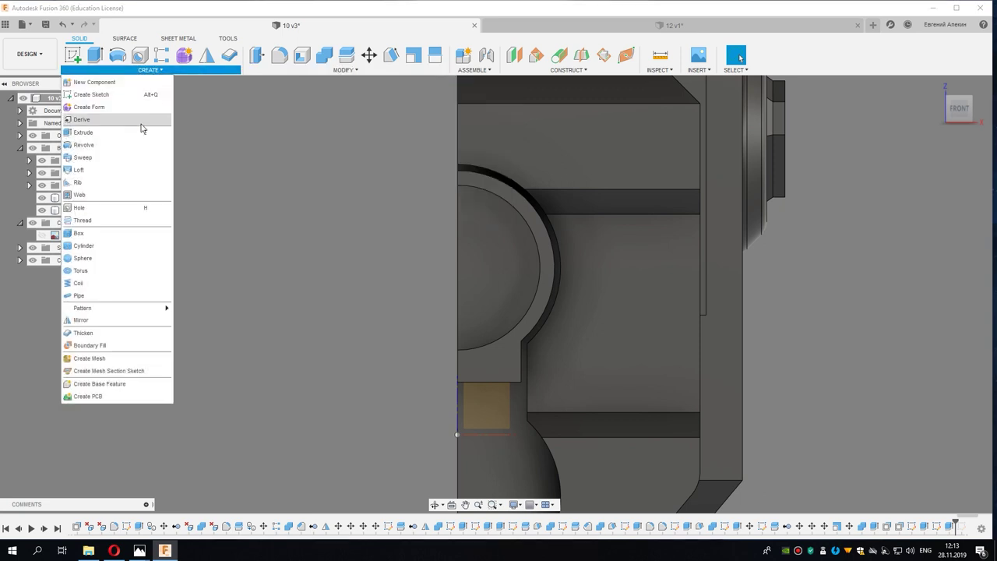
{"action": "left_click", "coordinate": [460, 262]}
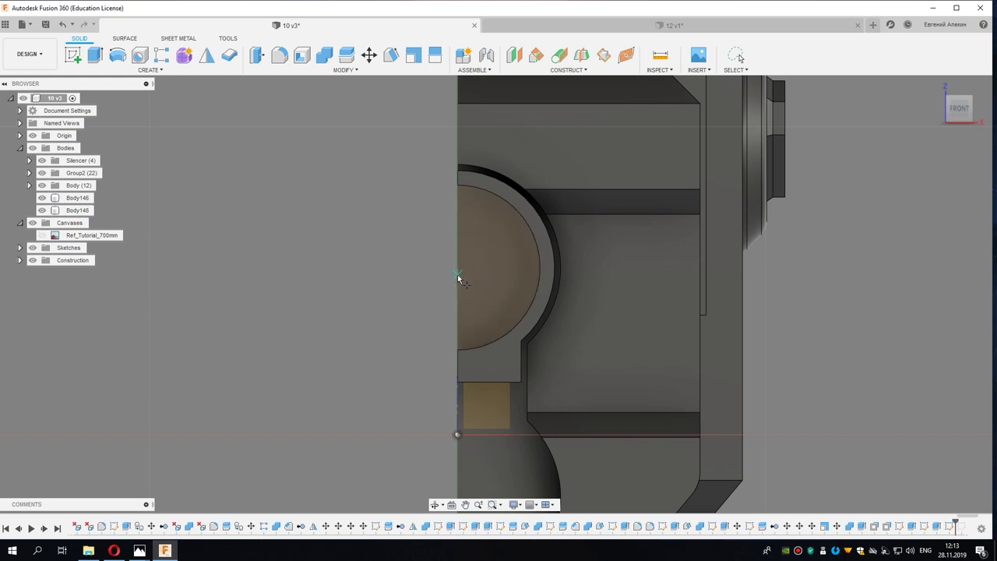
Step: Place a 13 mm sphere, Body149, as a new body centred in the half-round recess
{"action": "left_click", "coordinate": [458, 270]}
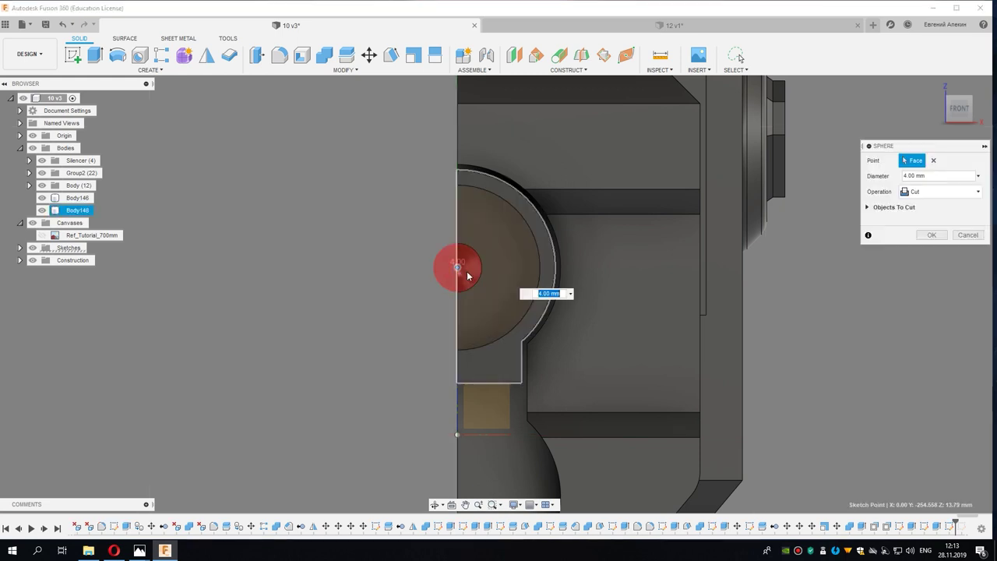
{"action": "left_click", "coordinate": [939, 193]}
{"action": "left_click", "coordinate": [932, 244]}
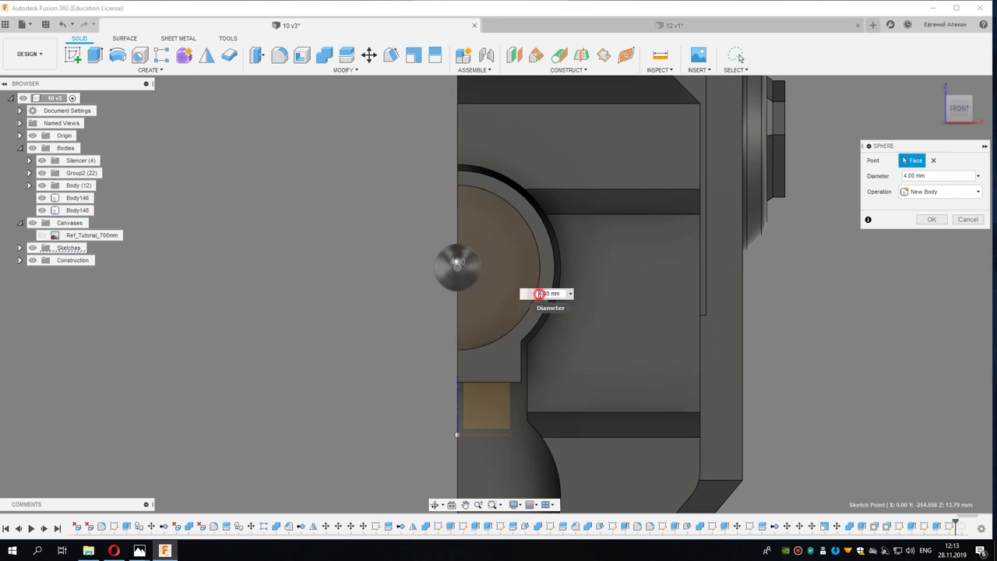
{"action": "middle_click_drag", "start_coordinate": [538, 294], "coordinate": [427, 261], "text": "shift"}
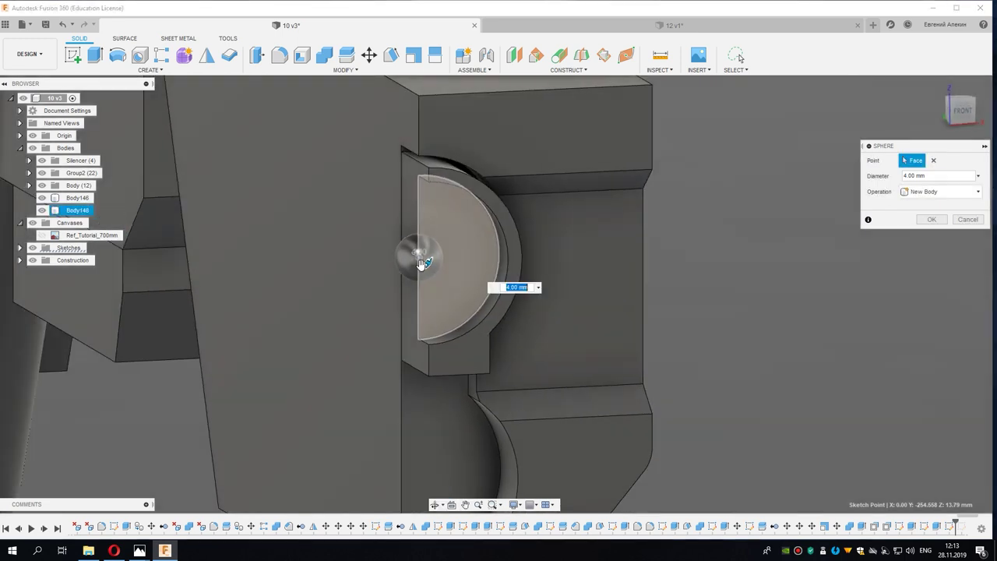
{"action": "left_click_drag", "start_coordinate": [427, 261], "coordinate": [439, 274]}
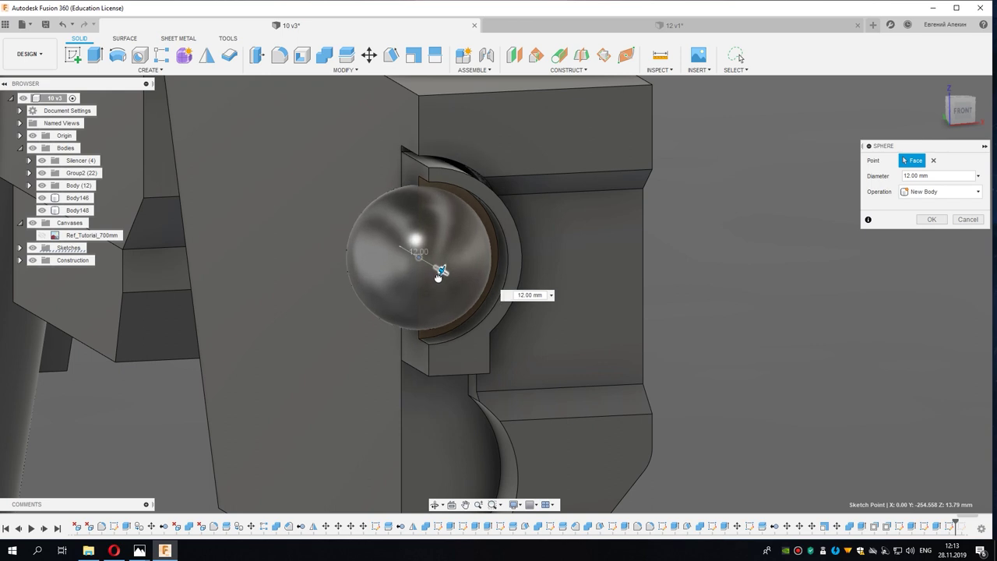
{"action": "left_click", "coordinate": [962, 110]}
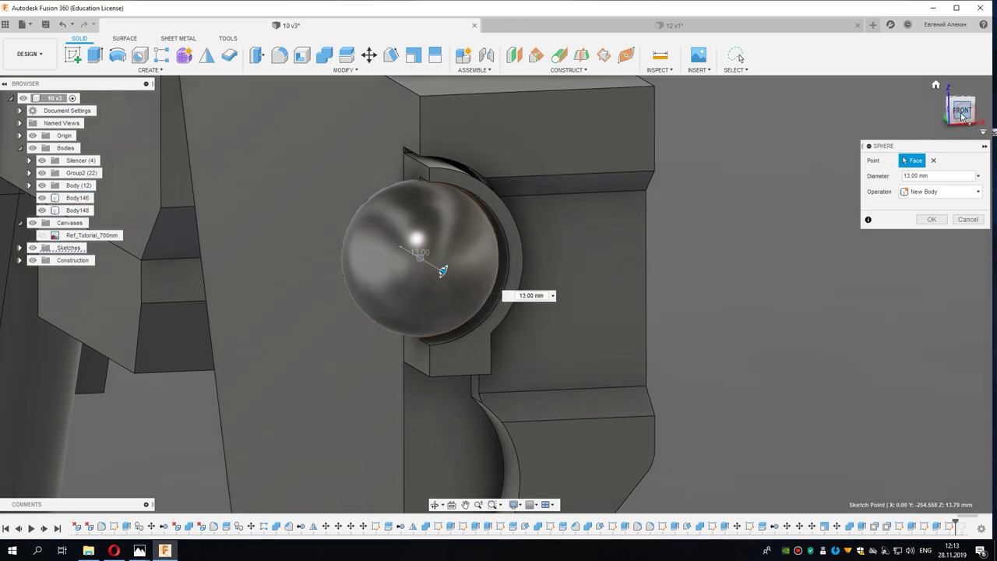
{"action": "left_click", "coordinate": [942, 117]}
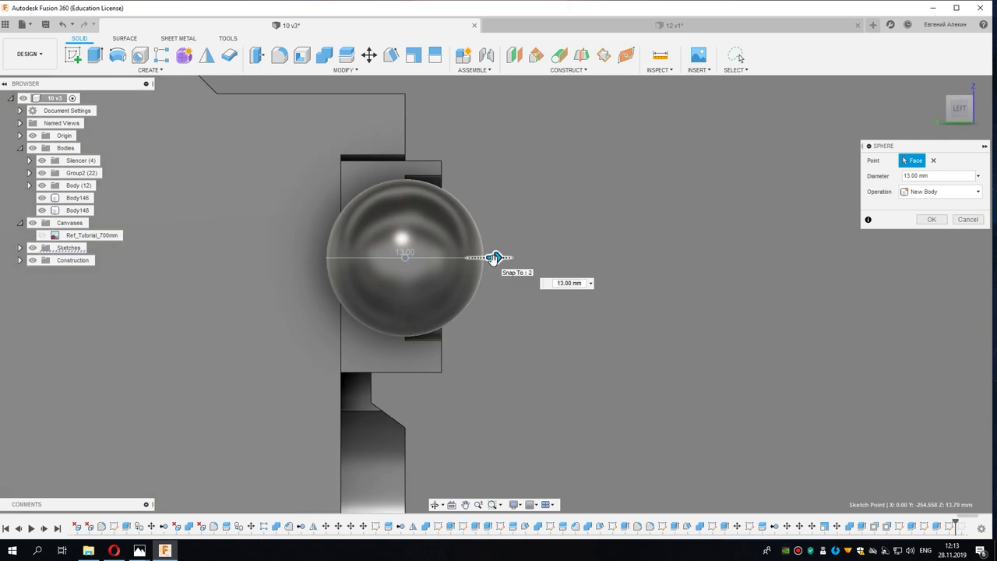
{"action": "left_click", "coordinate": [932, 219]}
{"action": "middle_click_drag", "start_coordinate": [535, 235], "coordinate": [557, 244]}
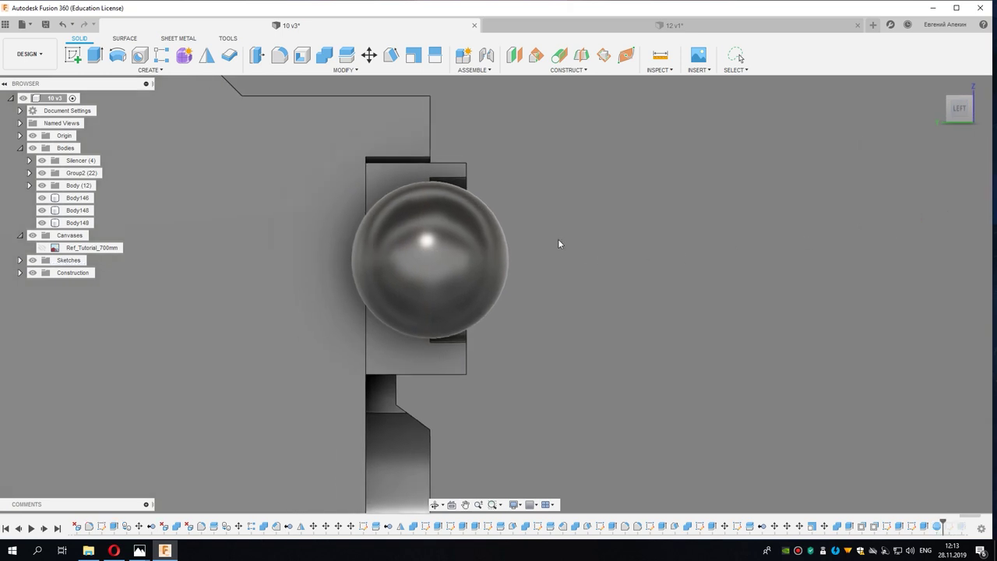
Step: Move the lens sphere 4 mm along Y
{"action": "key", "text": "m"}
{"action": "left_click", "coordinate": [478, 260]}
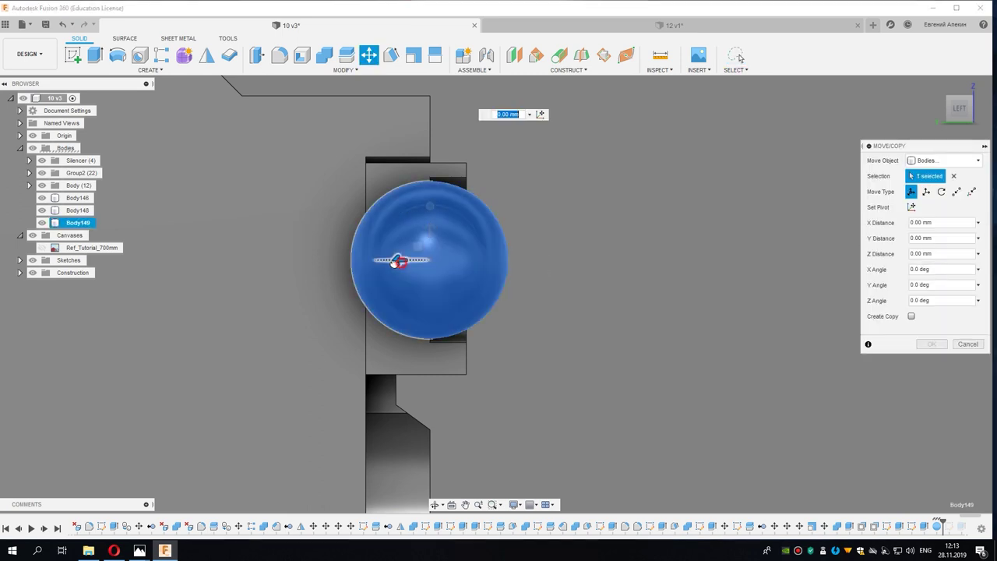
{"action": "left_click_drag", "start_coordinate": [398, 261], "coordinate": [363, 262]}
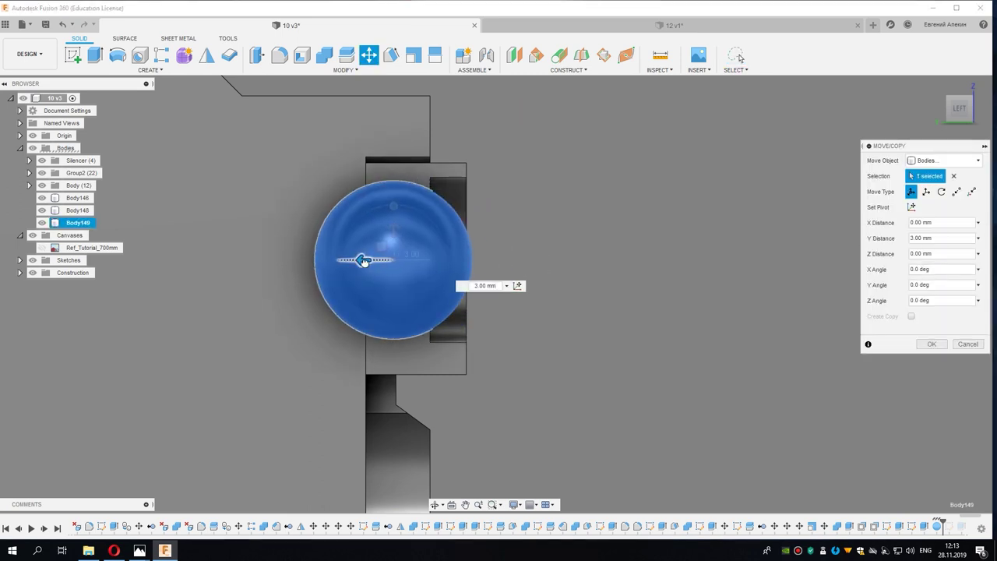
{"action": "left_click_drag", "start_coordinate": [358, 263], "coordinate": [354, 264]}
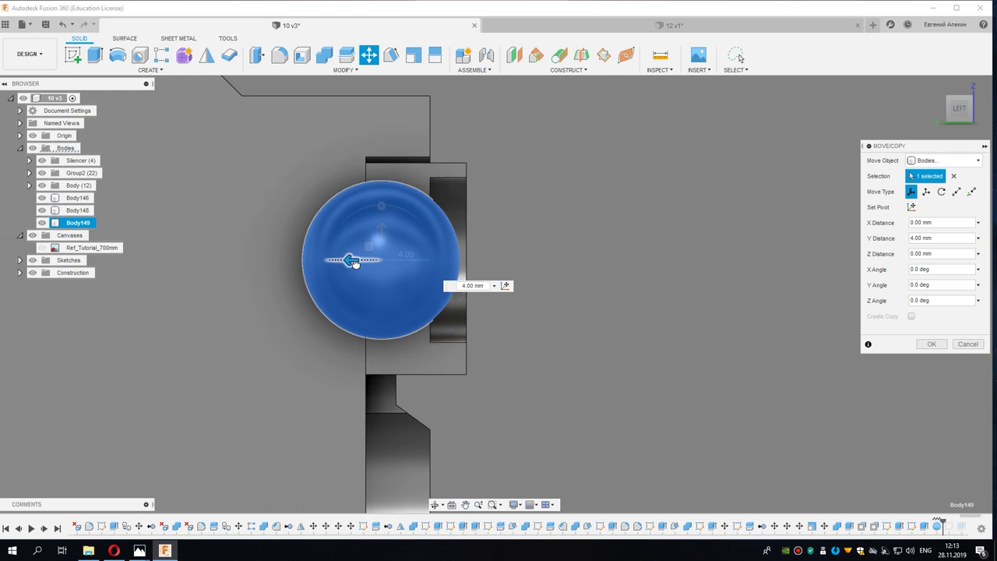
{"action": "scroll", "coordinate": [372, 262], "scroll_direction": "up", "scroll_amount": 2}
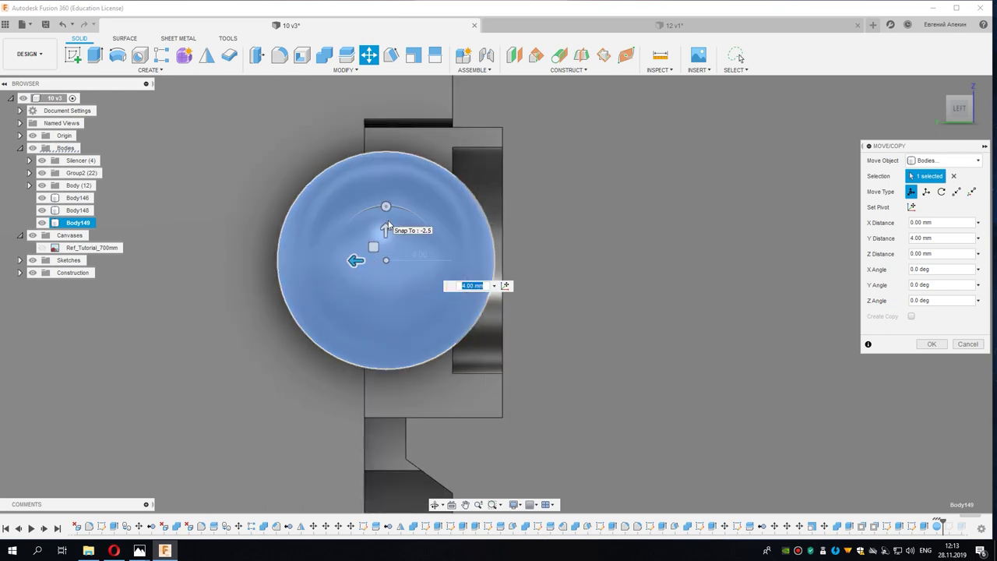
{"action": "key", "text": "Return"}
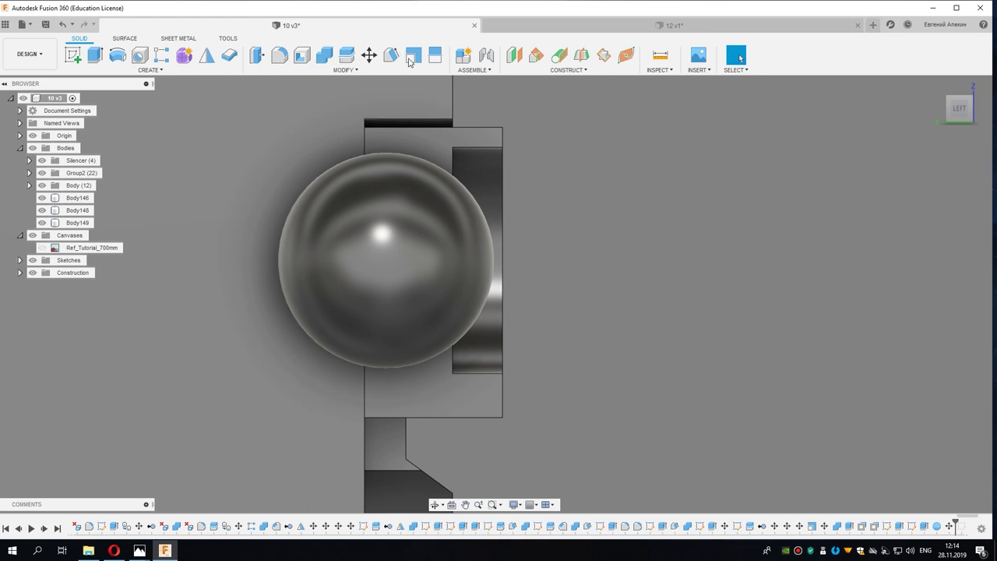
Step: Try scaling the sphere to about 1.094, then cancel to keep its size
{"action": "left_click", "coordinate": [411, 62]}
{"action": "left_click", "coordinate": [403, 227]}
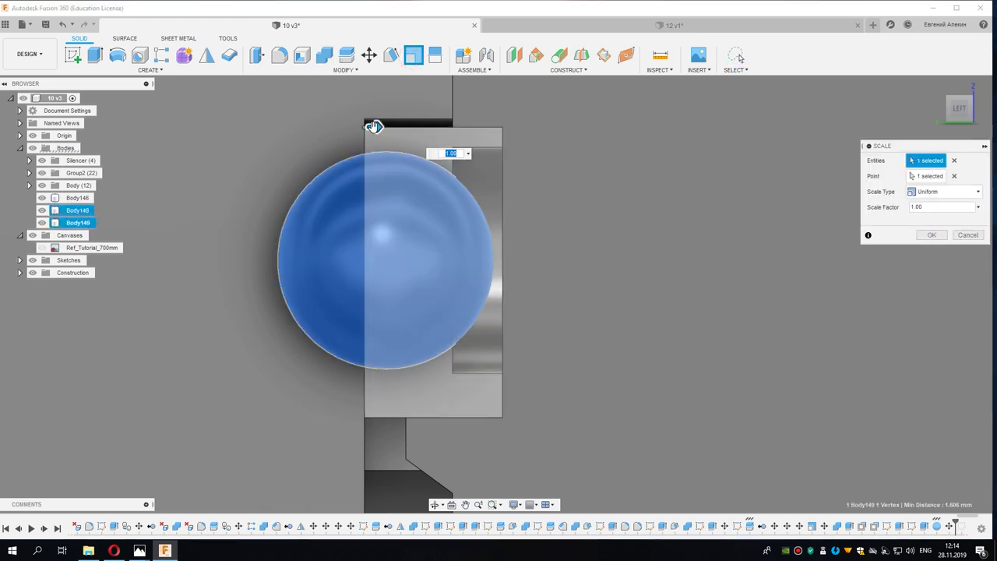
{"action": "left_click_drag", "start_coordinate": [375, 126], "coordinate": [391, 126]}
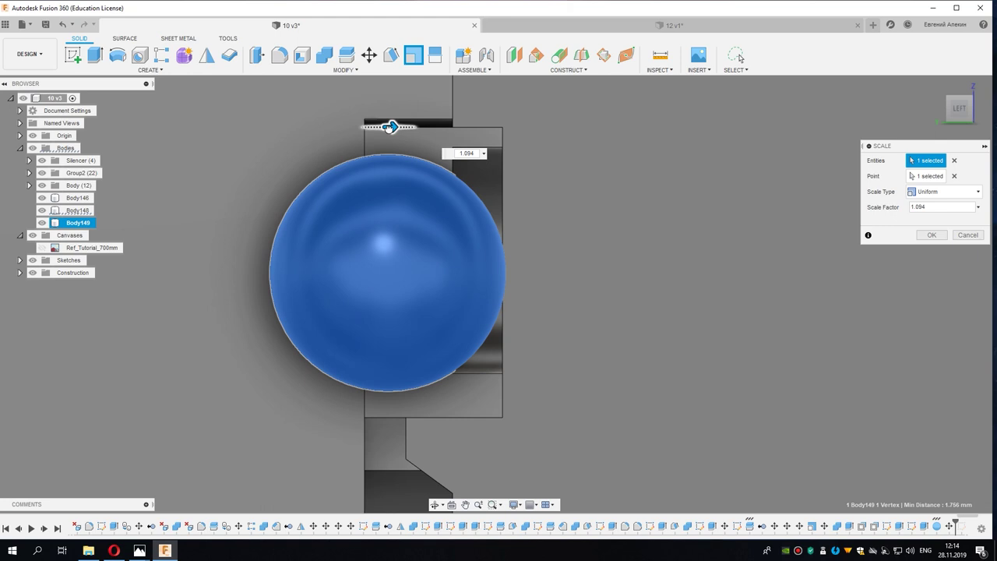
{"action": "left_click_drag", "start_coordinate": [391, 127], "coordinate": [391, 126]}
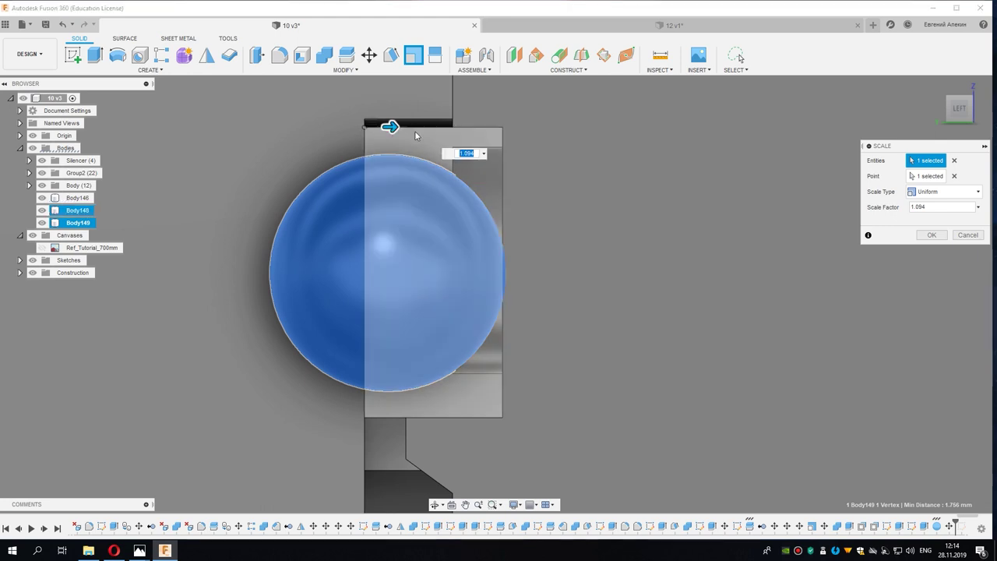
{"action": "left_click", "coordinate": [967, 236]}
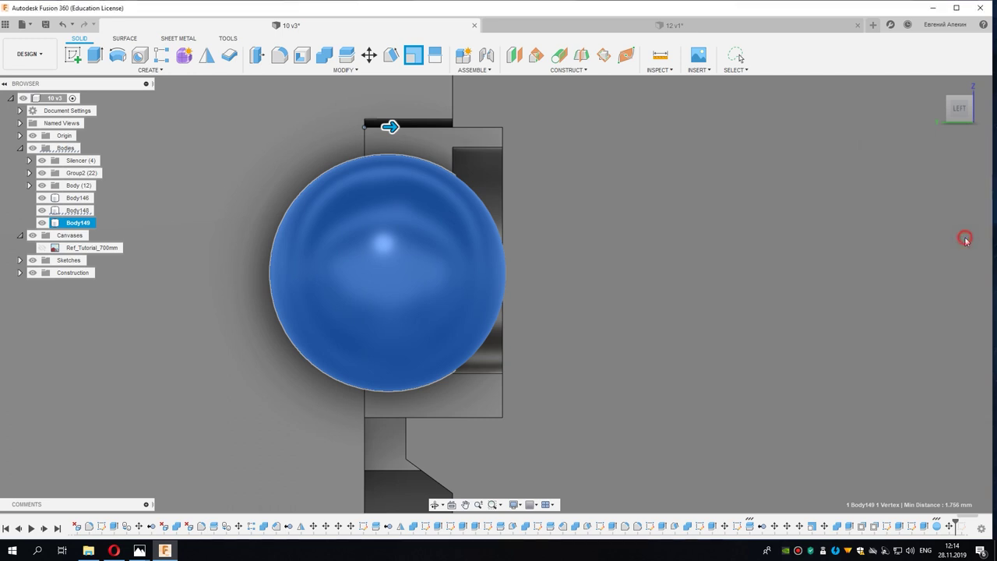
Step: Move the sphere back -1.00 mm along Y
{"action": "mouse_move", "coordinate": [645, 288]}
{"action": "middle_mouse_down", "text": "shift"}
{"action": "mouse_move", "coordinate": [543, 282]}
{"action": "mouse_move", "coordinate": [741, 319]}
{"action": "middle_mouse_up", "text": "shift"}
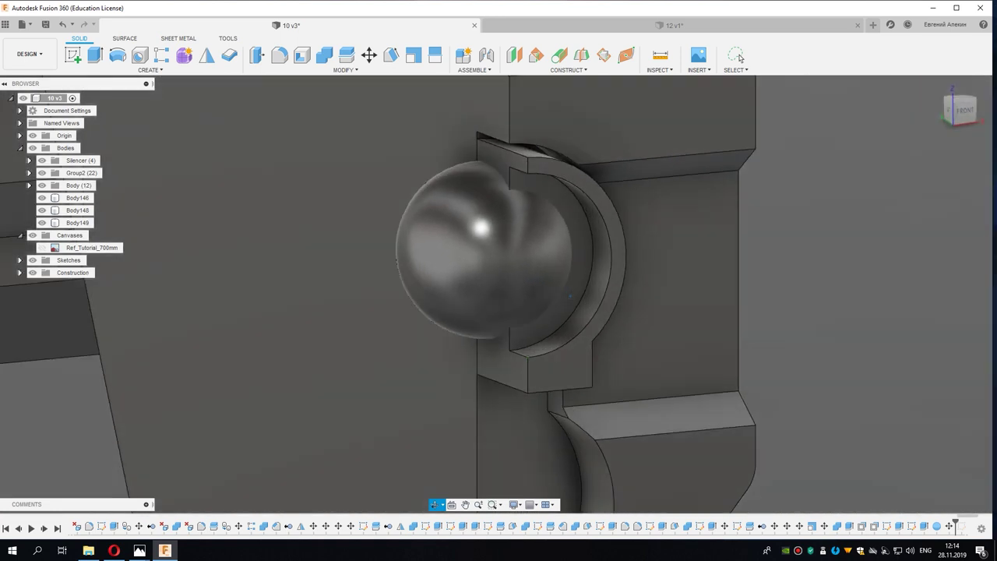
{"action": "key", "text": "m"}
{"action": "left_click", "coordinate": [485, 279]}
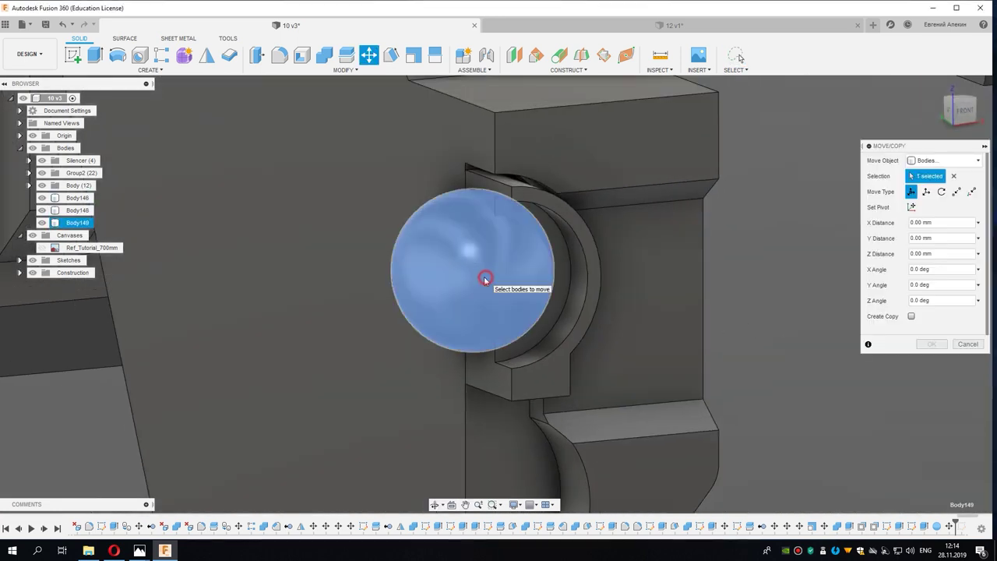
{"action": "left_click_drag", "start_coordinate": [456, 267], "coordinate": [463, 268]}
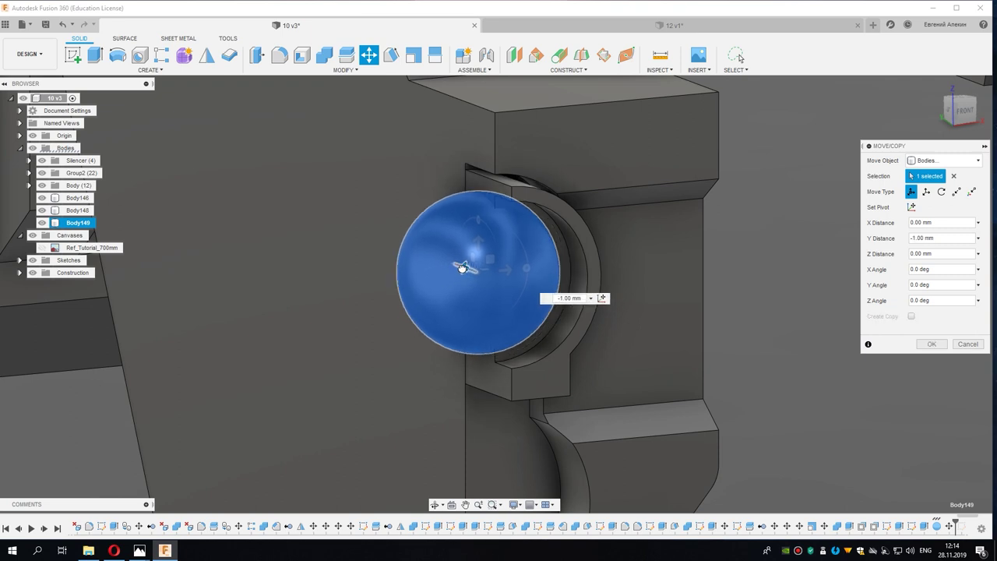
{"action": "left_click", "coordinate": [939, 344]}
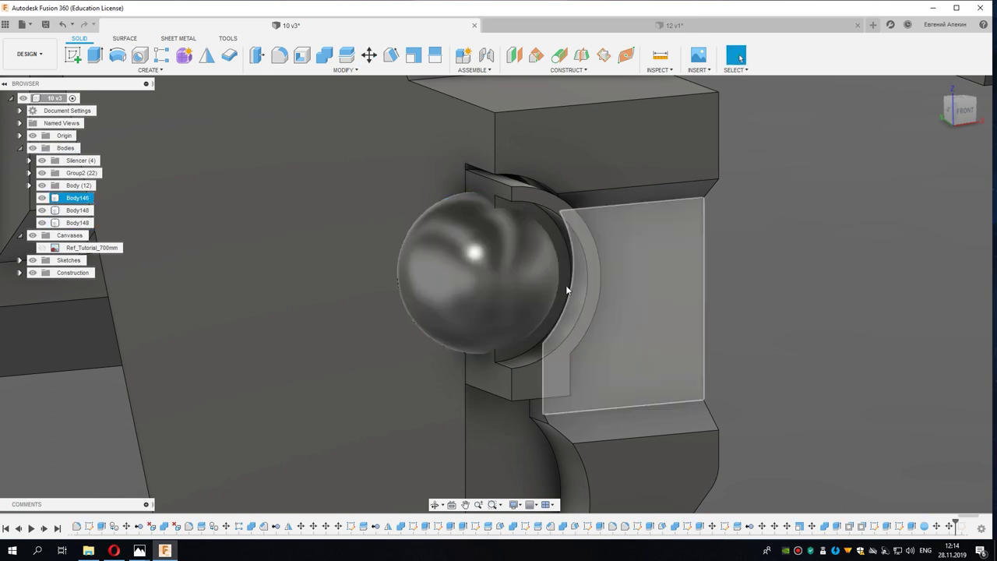
Step: Split the sphere with plate Body148 and remove the outer half, Body150
{"action": "left_click", "coordinate": [346, 56]}
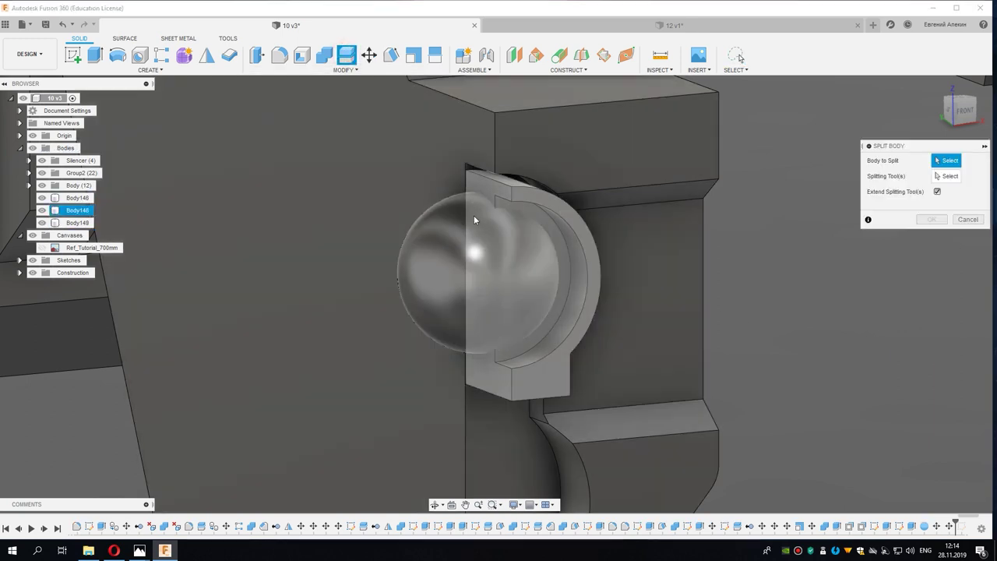
{"action": "left_click", "coordinate": [473, 214]}
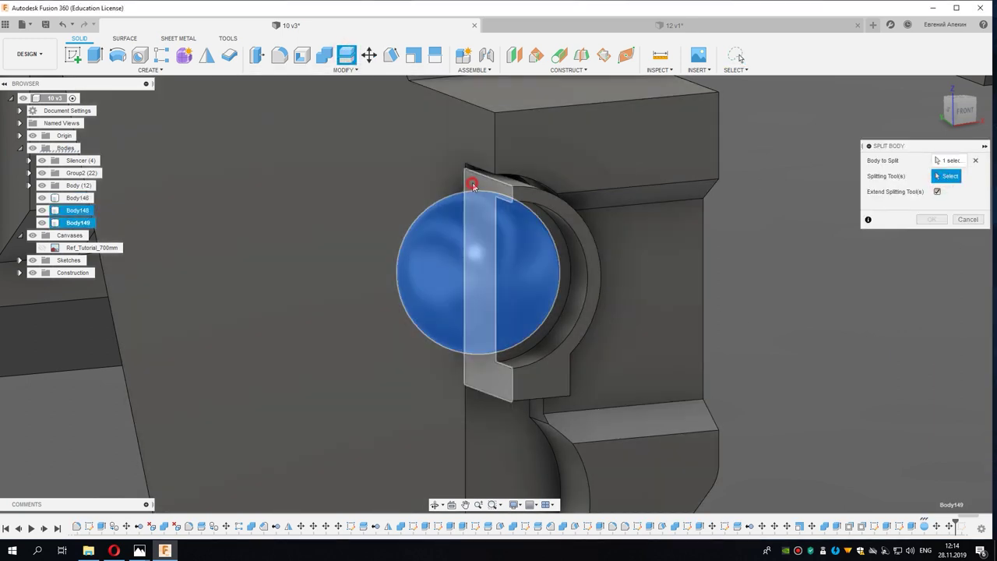
{"action": "left_click", "coordinate": [469, 185]}
{"action": "left_click", "coordinate": [929, 221]}
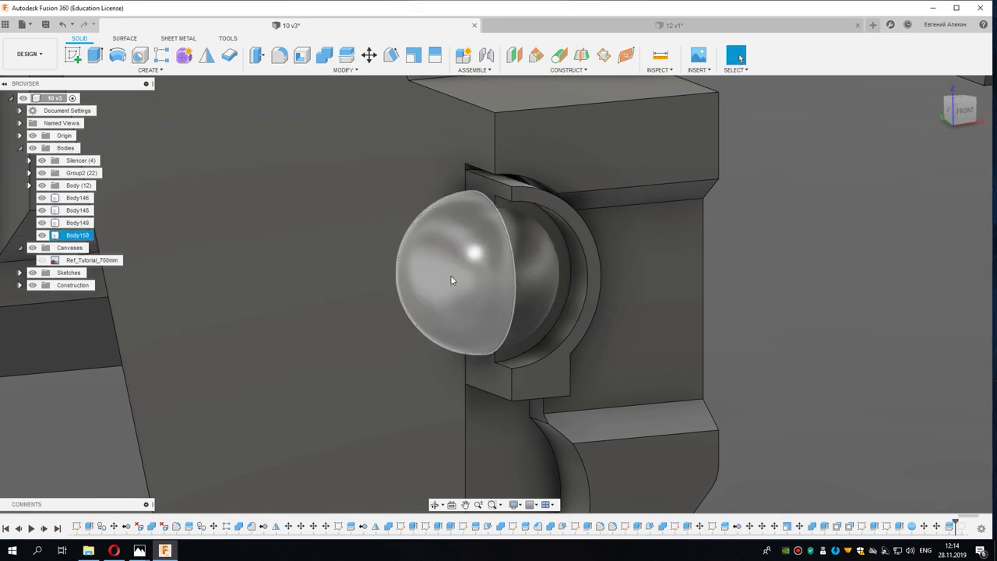
{"action": "right_click", "coordinate": [84, 236]}
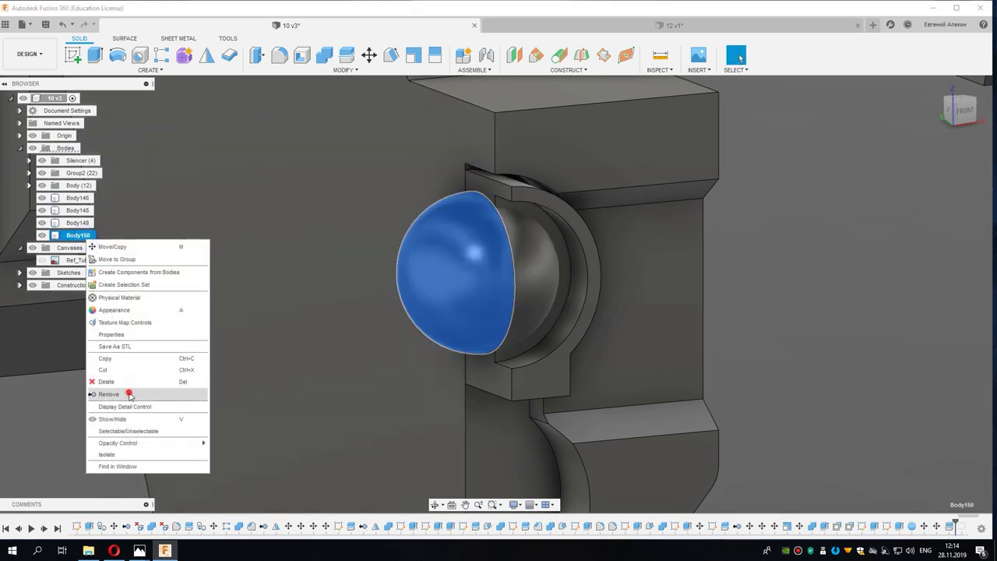
{"action": "left_click", "coordinate": [106, 394]}
Step: Split the remaining sphere part again using the plate Body148 as the cutter
{"action": "left_click", "coordinate": [500, 356]}
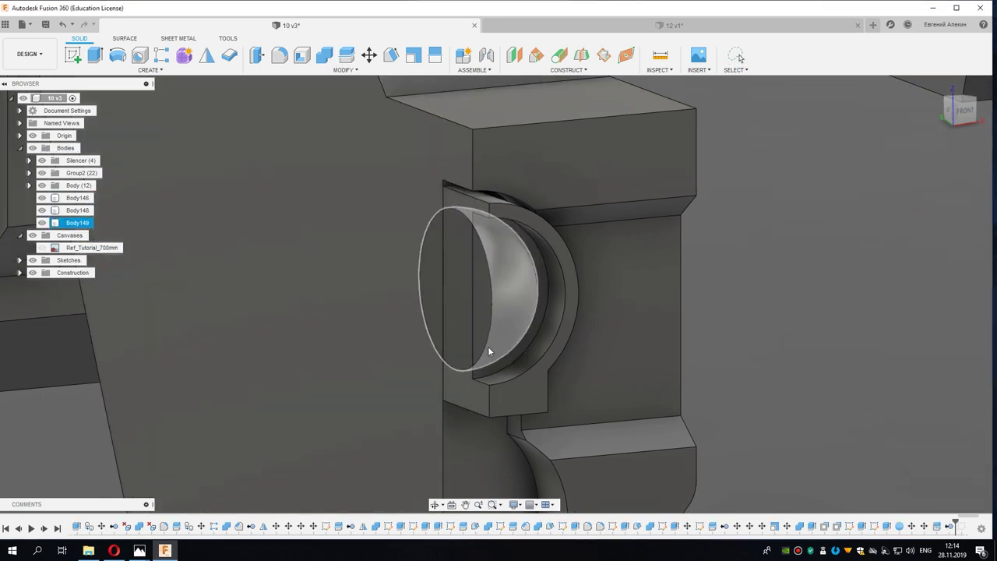
{"action": "middle_click_drag", "start_coordinate": [487, 345], "coordinate": [395, 154], "text": "shift"}
{"action": "left_click", "coordinate": [346, 58]}
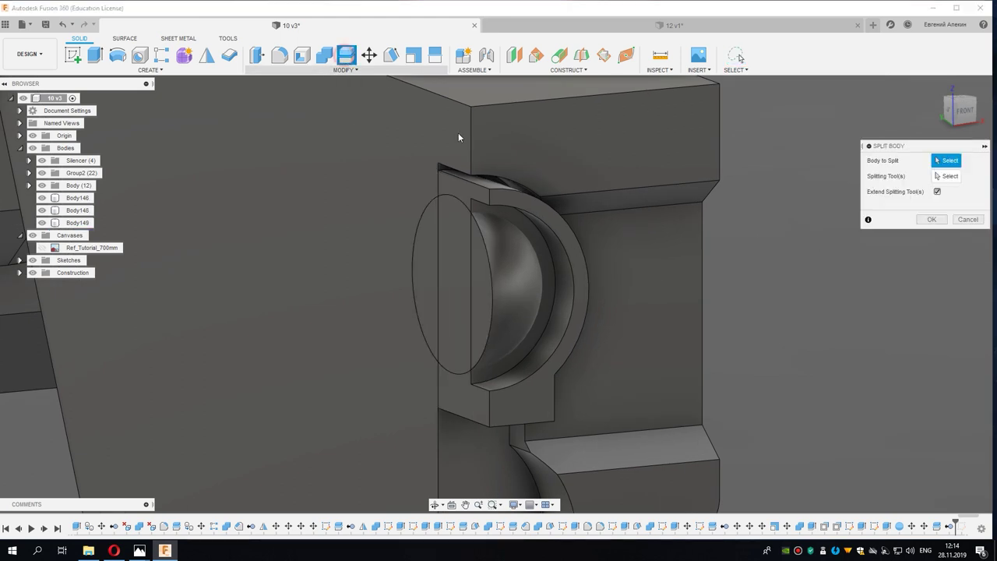
{"action": "left_click", "coordinate": [449, 223]}
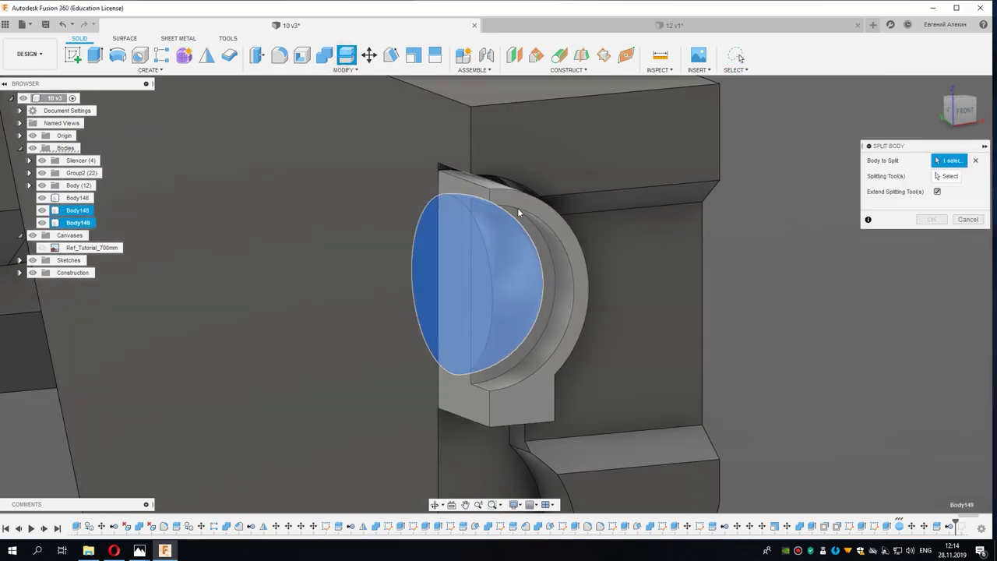
{"action": "left_click", "coordinate": [881, 178]}
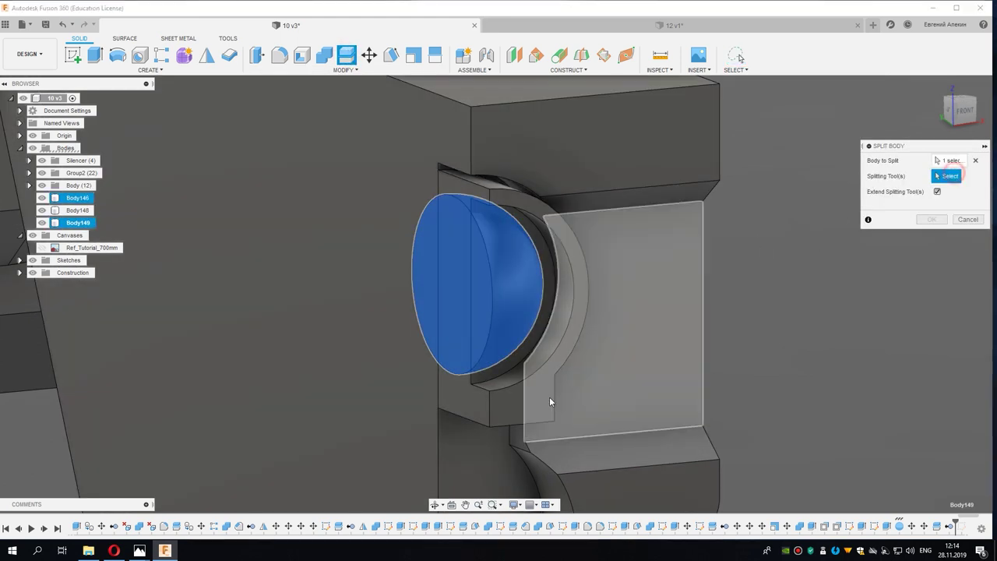
{"action": "left_click", "coordinate": [484, 376]}
{"action": "left_click", "coordinate": [931, 219]}
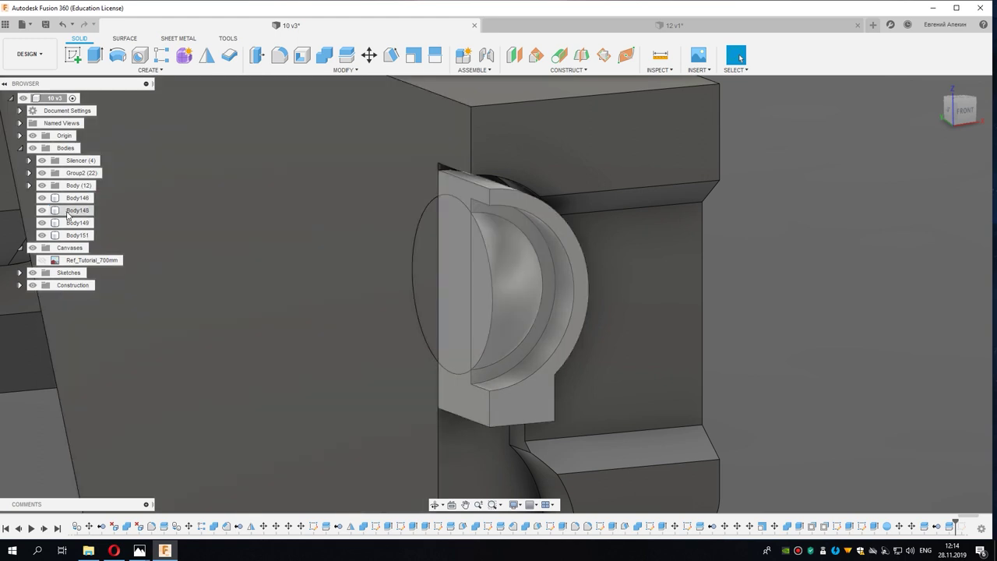
Step: Remove the unwanted Body149 piece, leaving the hemispherical dome in the recess
{"action": "right_click", "coordinate": [69, 227]}
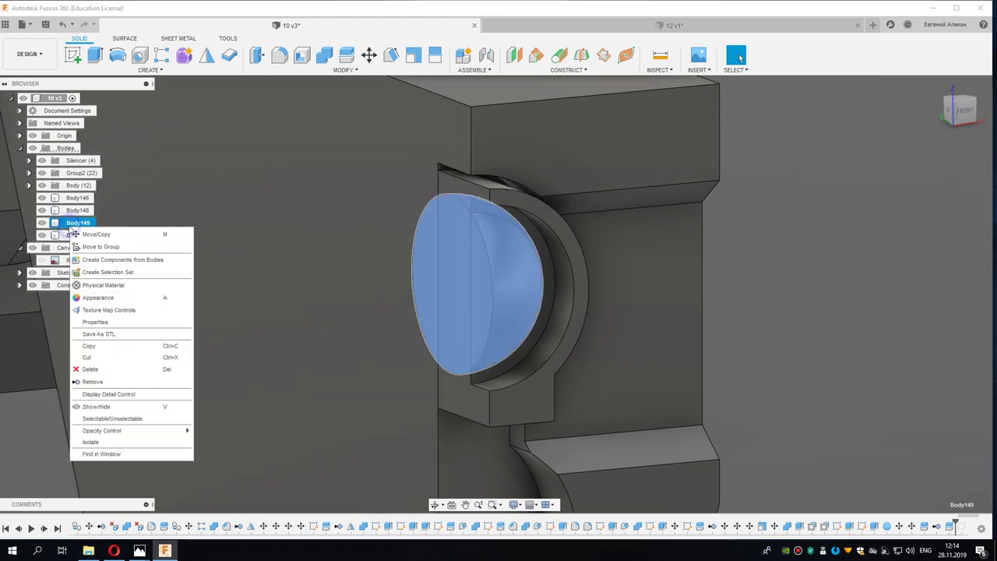
{"action": "left_click", "coordinate": [98, 378]}
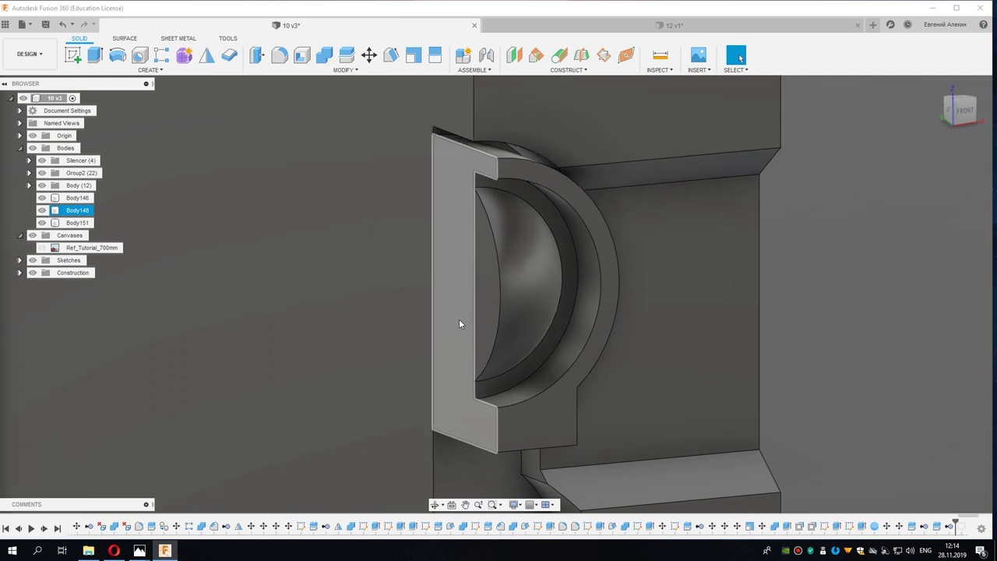
{"action": "left_click", "coordinate": [384, 160]}
{"action": "key", "text": "Escape"}
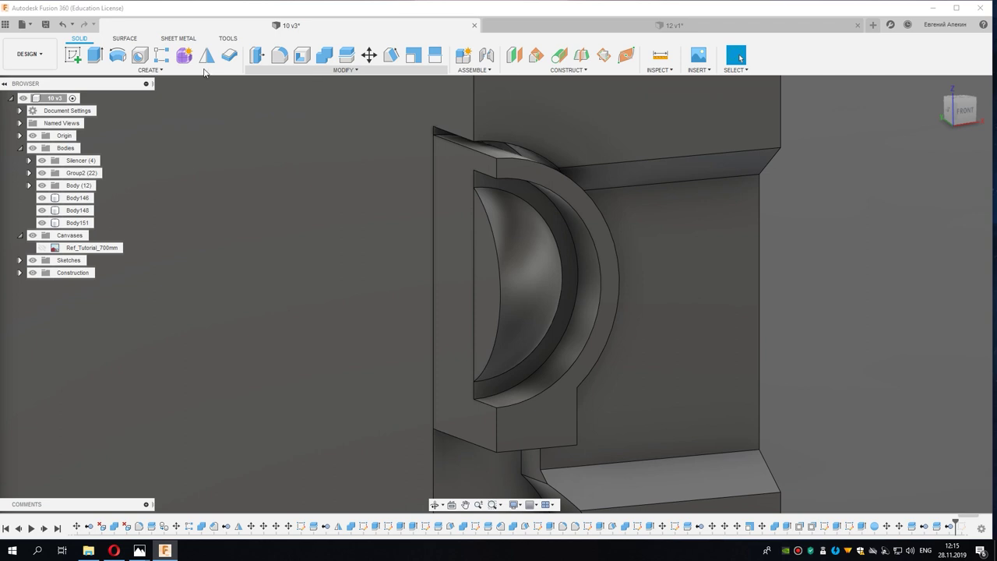
Step: Sketch a horizontal line across the half-dome's flat face and finish the sketch
{"action": "left_click", "coordinate": [78, 62]}
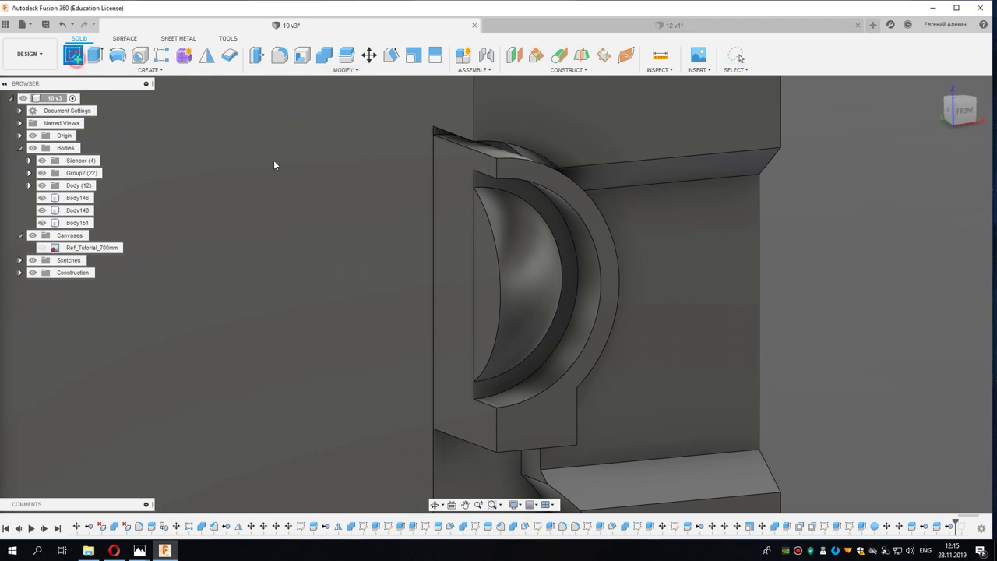
{"action": "left_click", "coordinate": [490, 275]}
{"action": "left_click", "coordinate": [506, 299]}
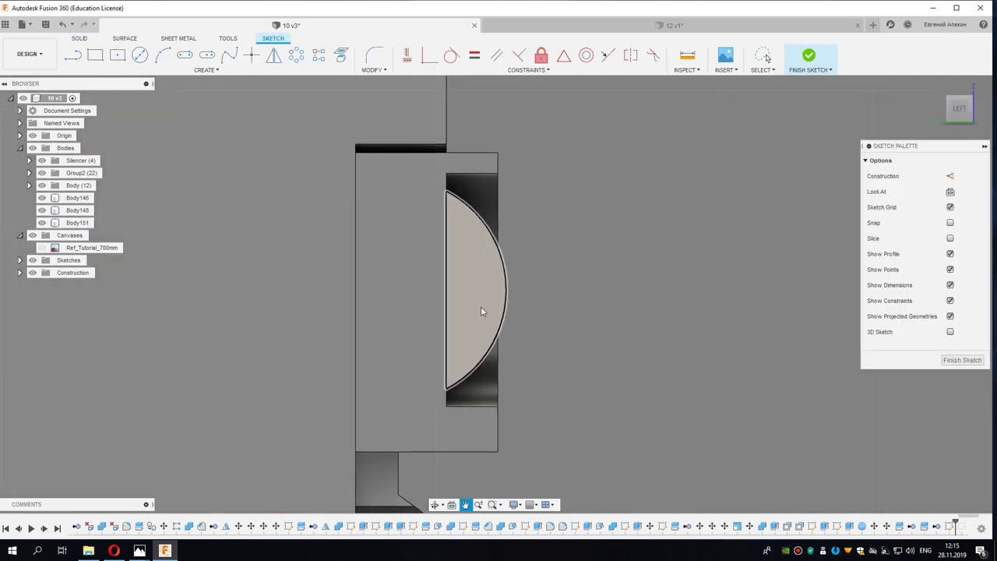
{"action": "left_click", "coordinate": [445, 289]}
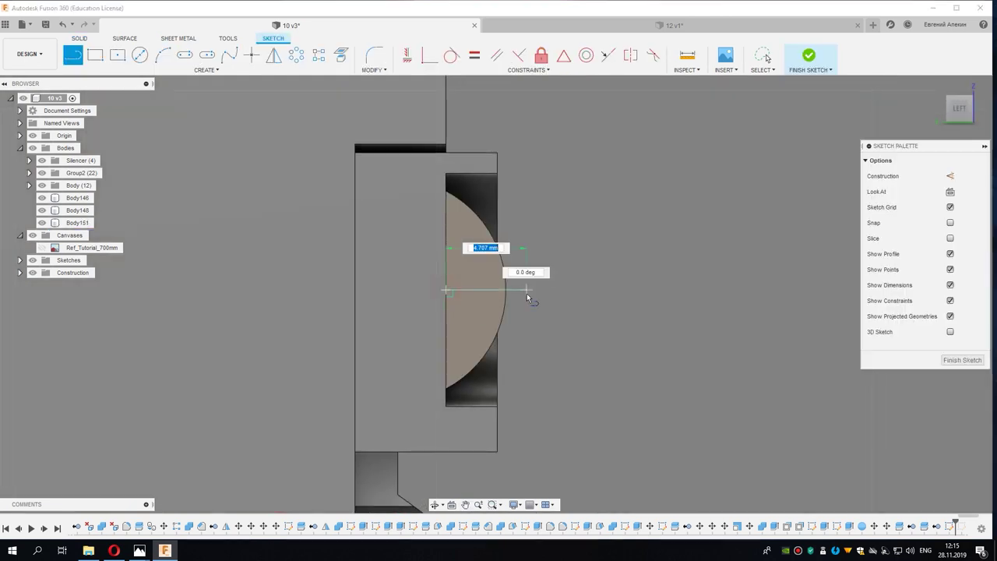
{"action": "left_click", "coordinate": [527, 290]}
{"action": "right_click", "coordinate": [554, 299]}
{"action": "left_click", "coordinate": [588, 294]}
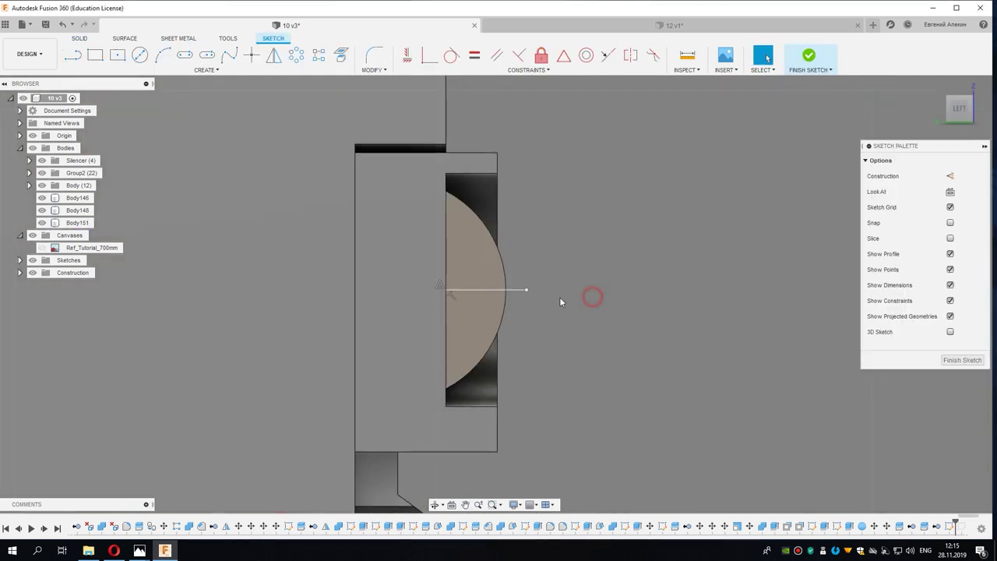
{"action": "left_click", "coordinate": [456, 350]}
{"action": "right_click", "coordinate": [487, 317]}
{"action": "left_click", "coordinate": [600, 270]}
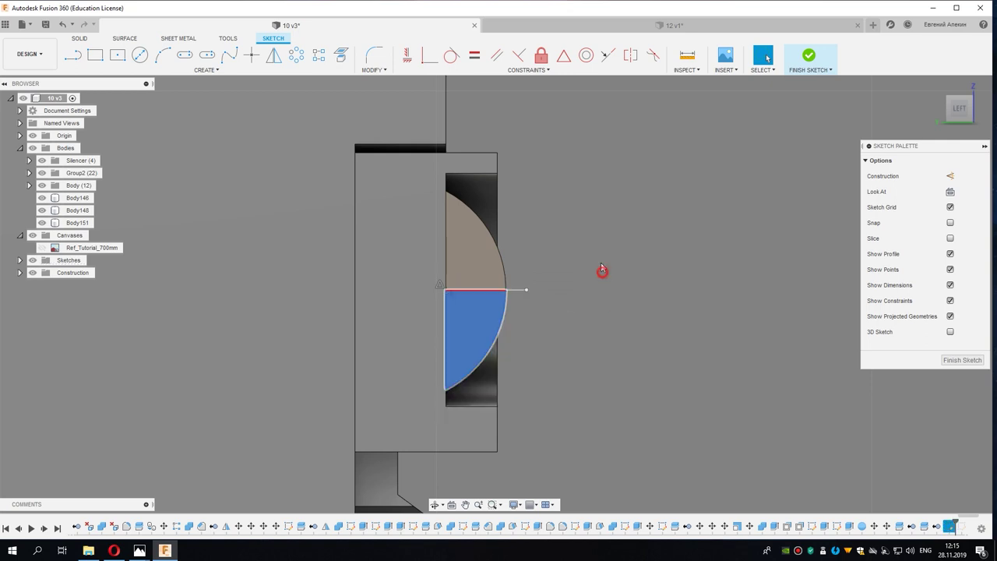
{"action": "left_click", "coordinate": [599, 270]}
Step: Split the half-dome with the sketched line and remove the lower piece
{"action": "left_click", "coordinate": [808, 56]}
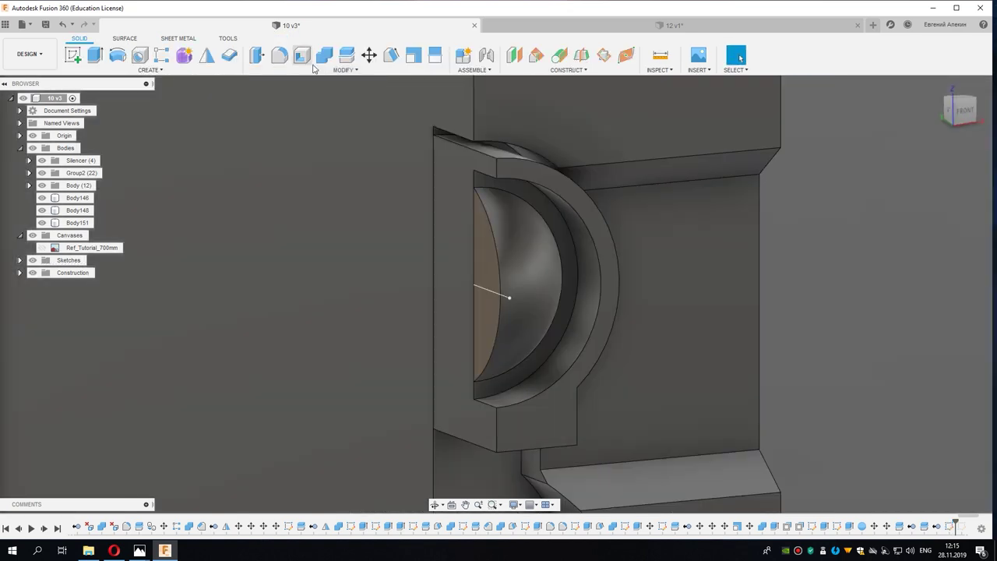
{"action": "left_click", "coordinate": [512, 246]}
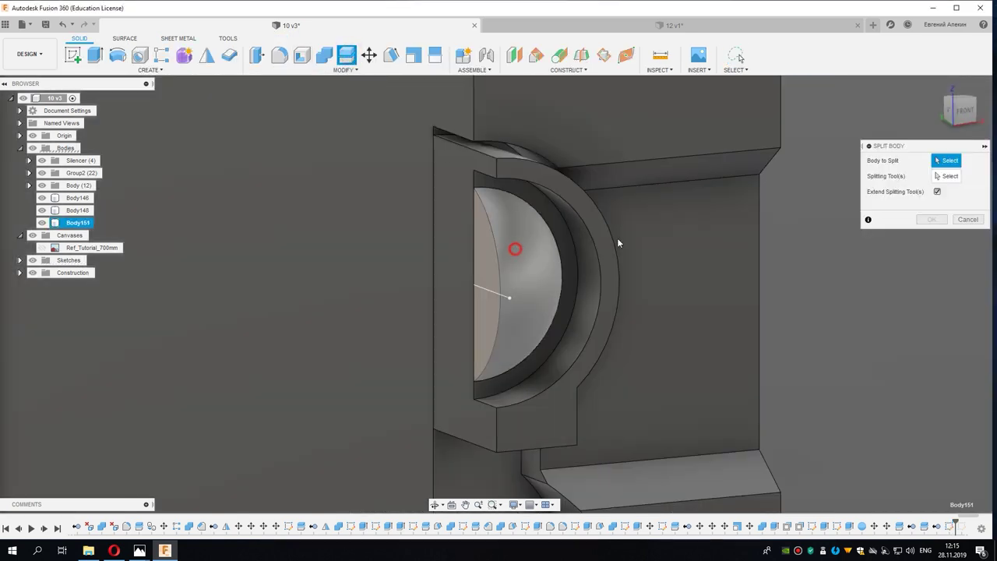
{"action": "left_click", "coordinate": [504, 299]}
{"action": "left_click", "coordinate": [931, 220]}
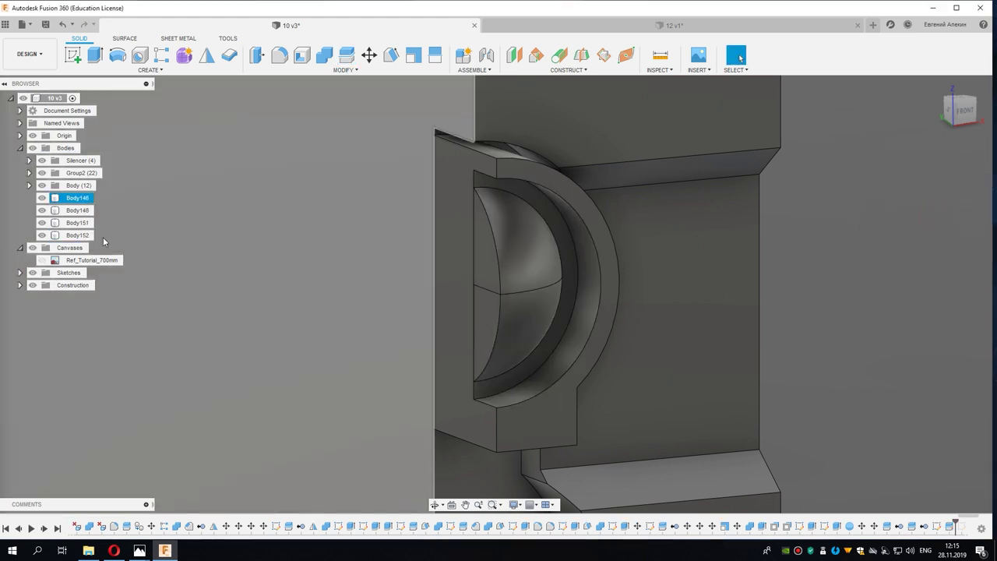
{"action": "right_click", "coordinate": [101, 235]}
{"action": "left_click", "coordinate": [107, 392]}
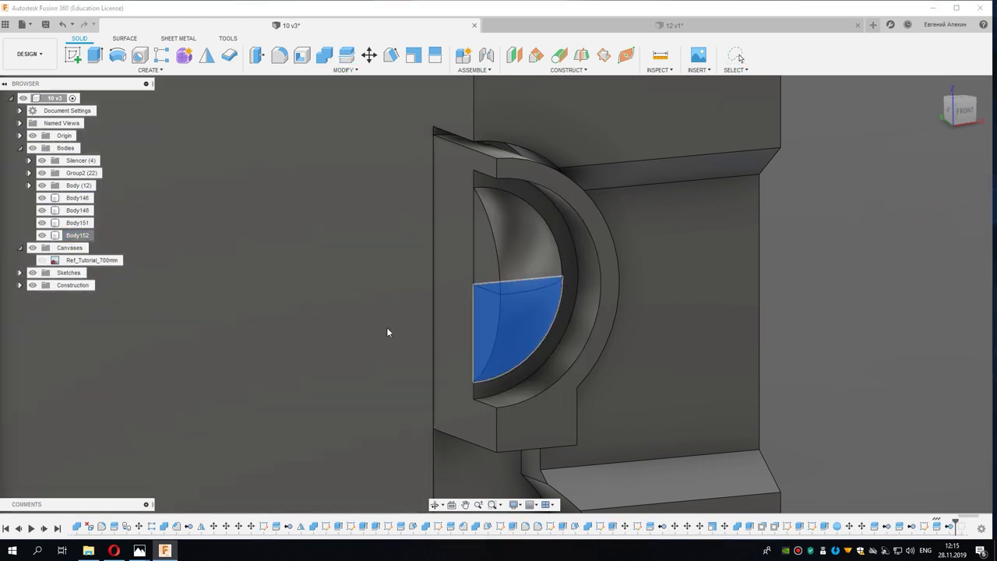
{"action": "left_click", "coordinate": [966, 111]}
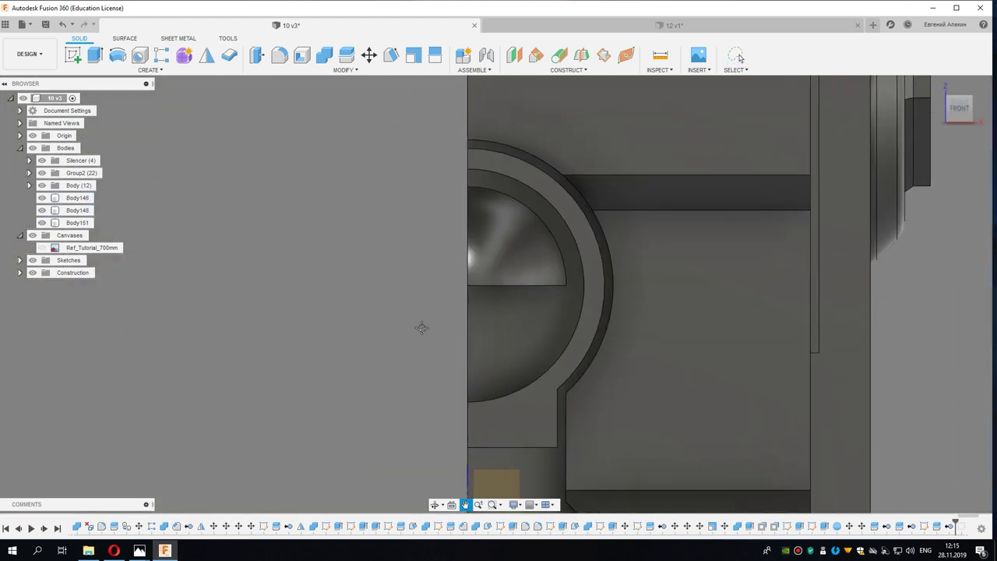
Step: Scale the upper dome piece by 1.128 from its corner vertex
{"action": "middle_click_drag", "start_coordinate": [323, 144], "coordinate": [319, 164]}
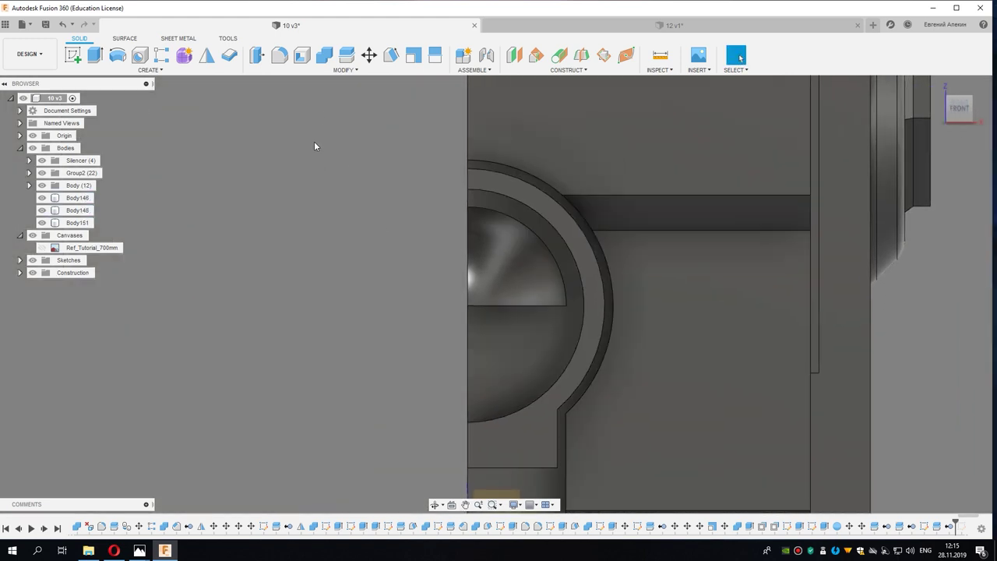
{"action": "left_click", "coordinate": [412, 56]}
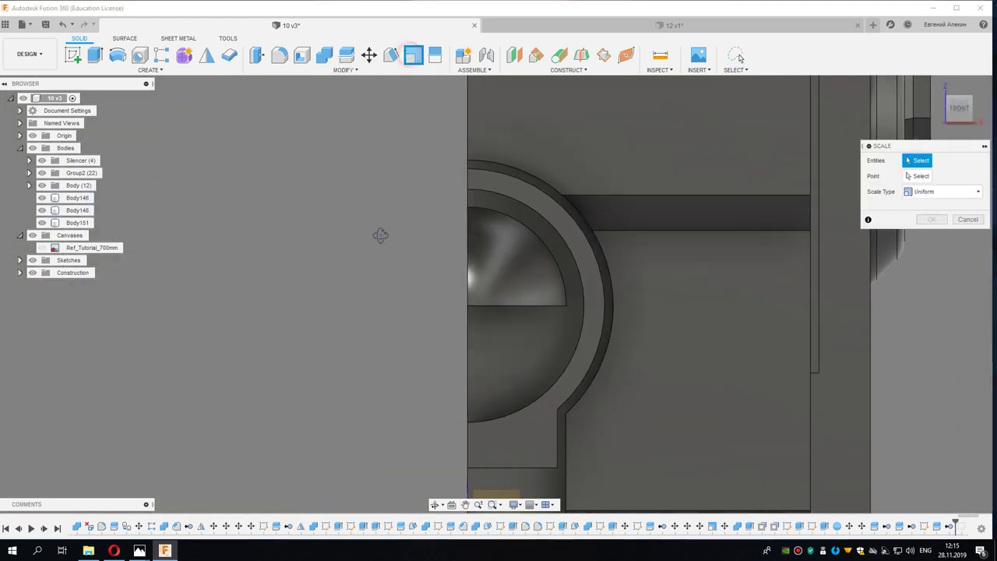
{"action": "middle_click_drag", "start_coordinate": [381, 234], "coordinate": [419, 290], "text": "shift"}
{"action": "left_click", "coordinate": [438, 300]}
{"action": "left_click", "coordinate": [437, 298]}
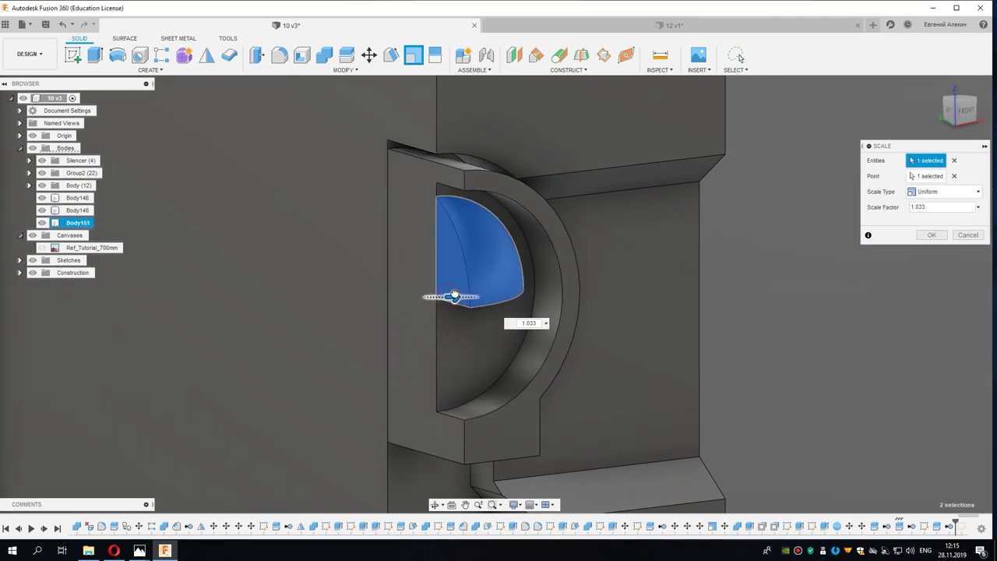
{"action": "middle_click_drag", "start_coordinate": [467, 290], "coordinate": [651, 225], "text": "shift"}
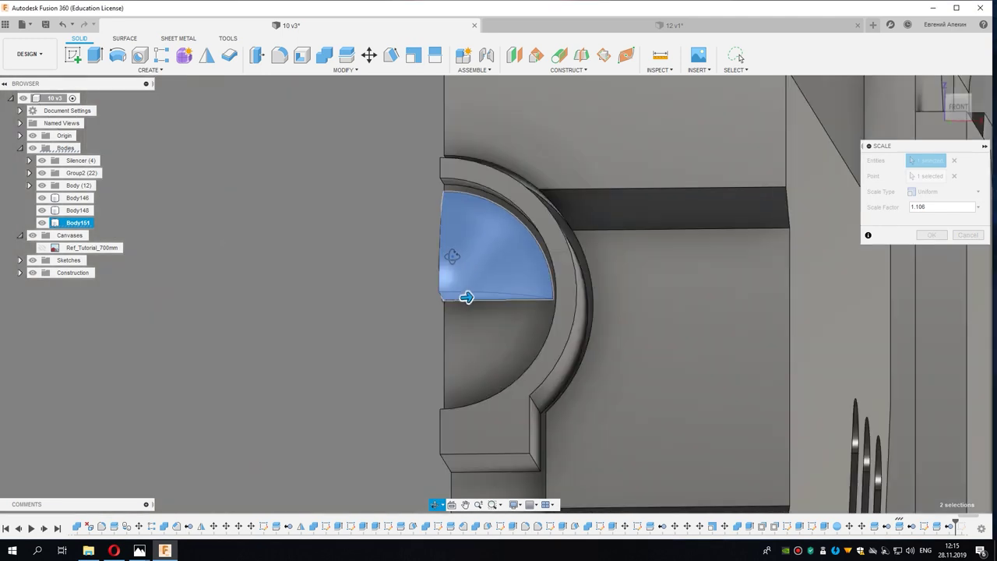
{"action": "left_click", "coordinate": [960, 109]}
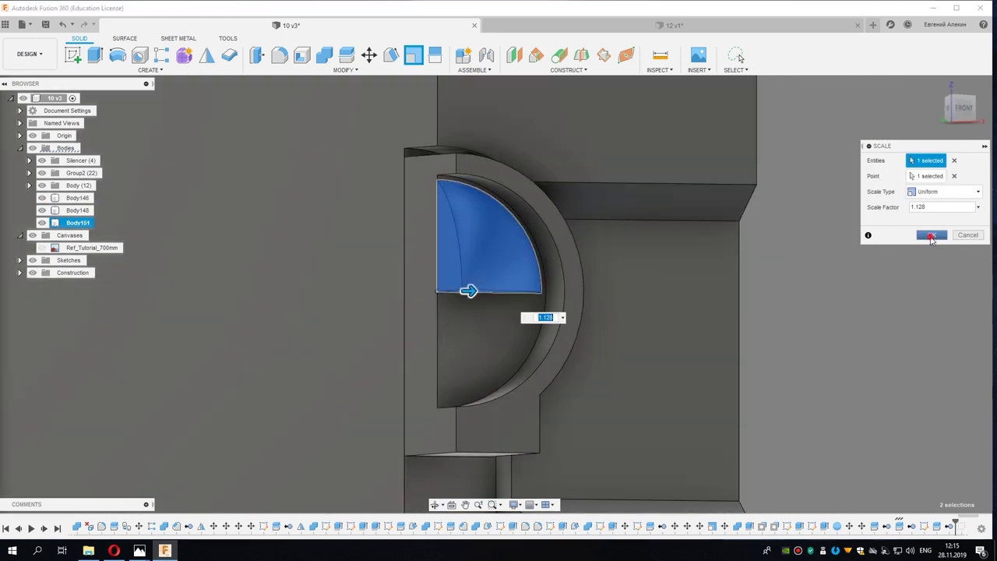
{"action": "key", "text": "Return"}
Step: Mirror the upper dome piece across its flat face
{"action": "left_click", "coordinate": [207, 54]}
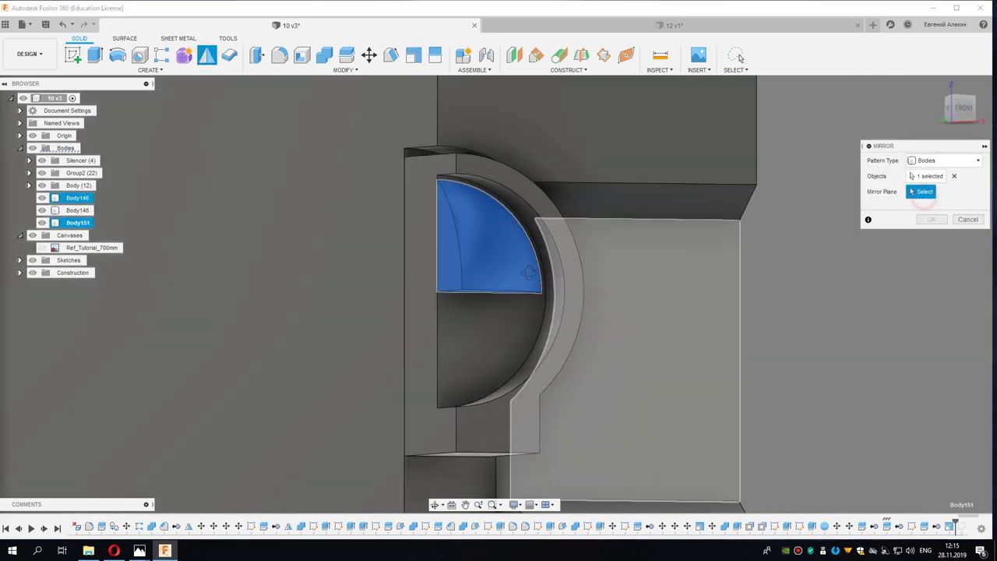
{"action": "middle_click_drag", "start_coordinate": [623, 234], "coordinate": [499, 288], "text": "shift"}
{"action": "left_click", "coordinate": [490, 289]}
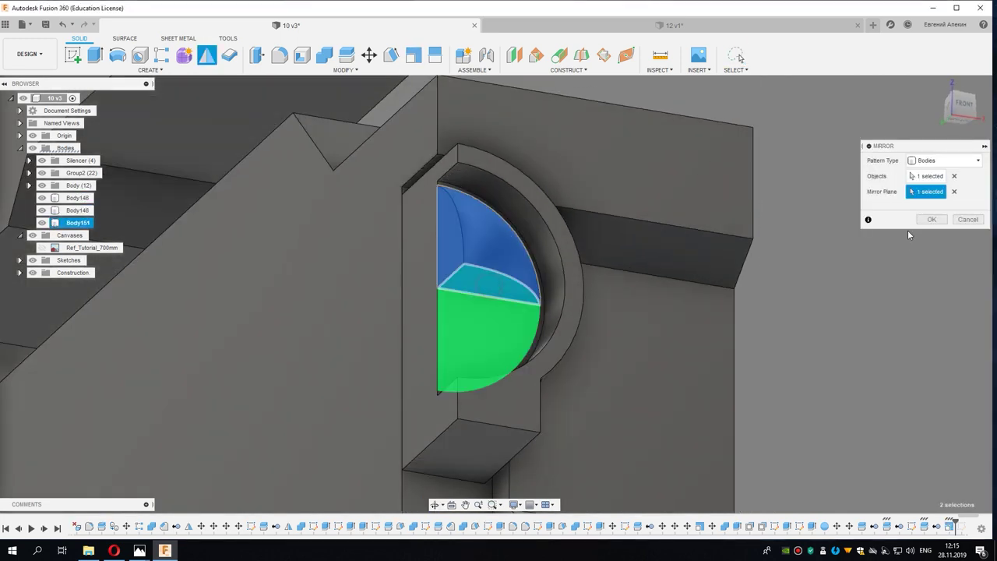
{"action": "left_click", "coordinate": [931, 218]}
Step: Combine the two dome halves with Join into one body
{"action": "left_click", "coordinate": [324, 54]}
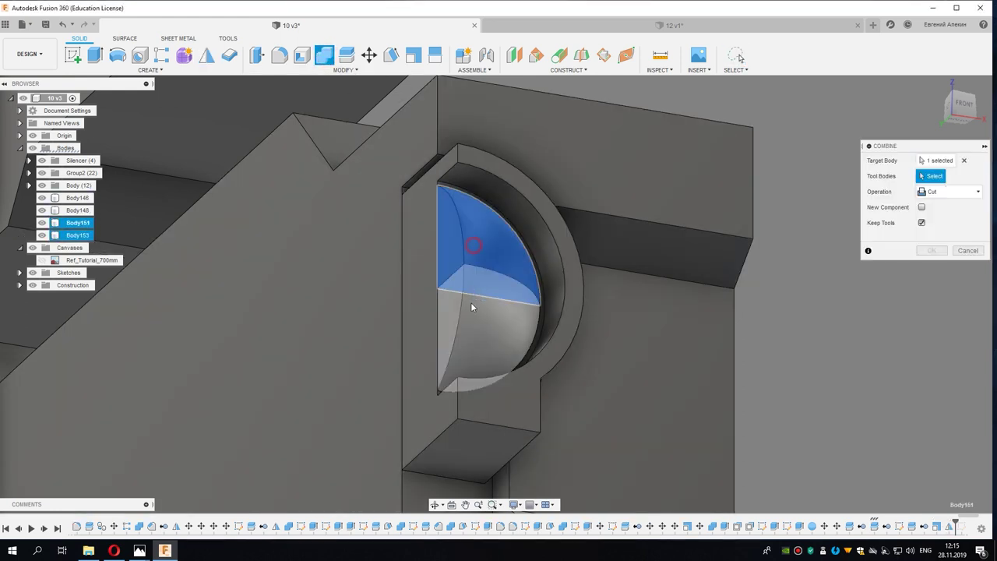
{"action": "left_click", "coordinate": [946, 193]}
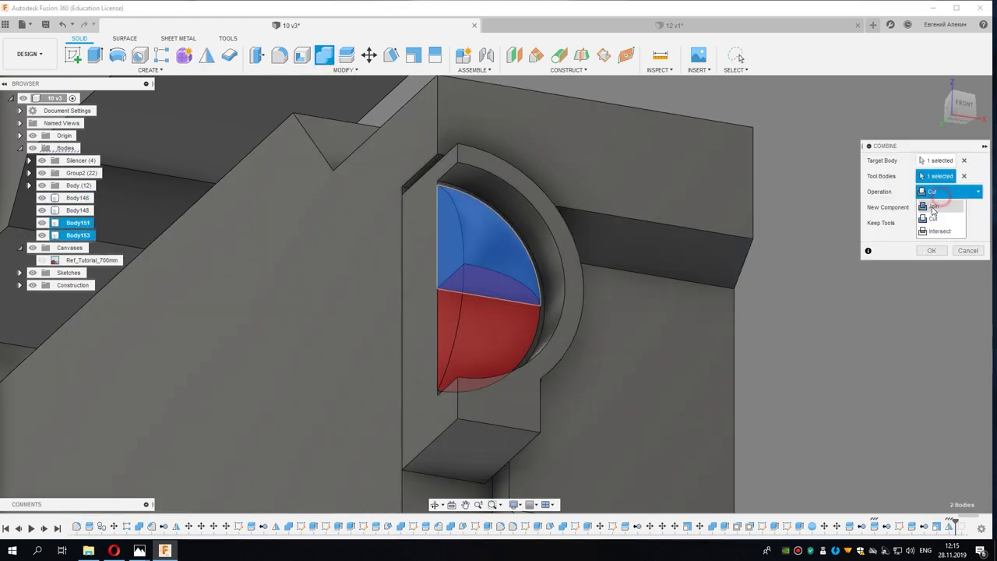
{"action": "left_click", "coordinate": [933, 208]}
{"action": "left_click", "coordinate": [931, 250]}
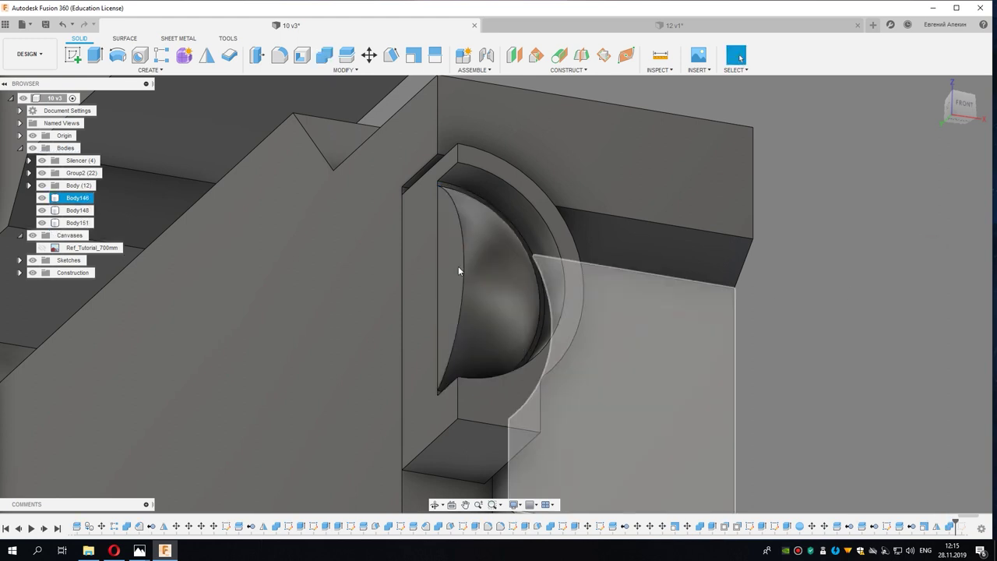
Step: Select the lens tab body and the other lens body
{"action": "mouse_move", "coordinate": [458, 266]}
{"action": "middle_mouse_down", "text": "shift"}
{"action": "mouse_move", "coordinate": [425, 319]}
{"action": "mouse_move", "coordinate": [369, 322]}
{"action": "mouse_move", "coordinate": [661, 321]}
{"action": "mouse_move", "coordinate": [536, 314]}
{"action": "middle_mouse_up", "text": "shift"}
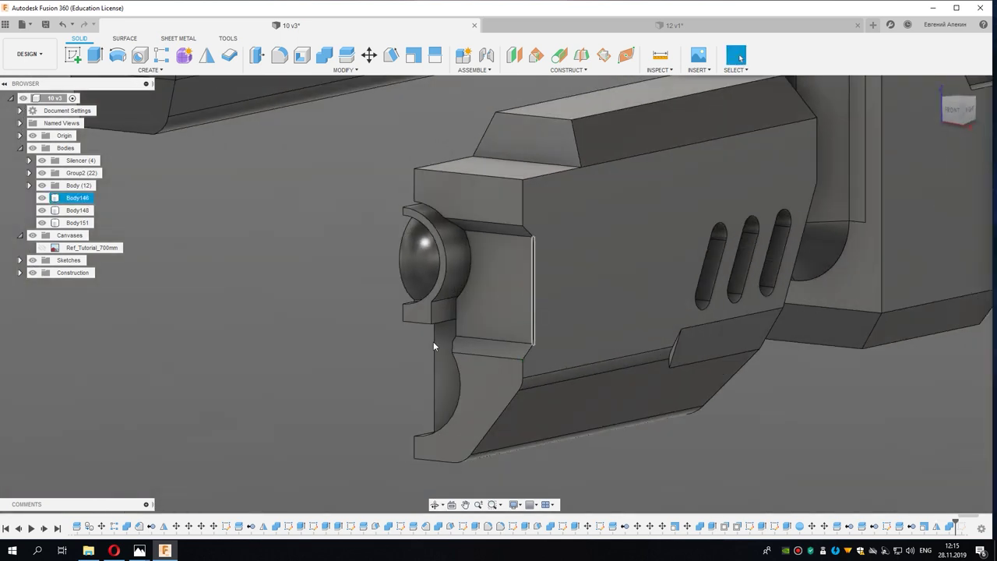
{"action": "middle_click_drag", "start_coordinate": [434, 346], "coordinate": [405, 323], "text": "shift"}
{"action": "left_click", "coordinate": [405, 322]}
{"action": "scroll", "coordinate": [450, 271], "scroll_direction": "up", "scroll_amount": 3}
{"action": "scroll", "coordinate": [439, 279], "scroll_direction": "up", "scroll_amount": 2}
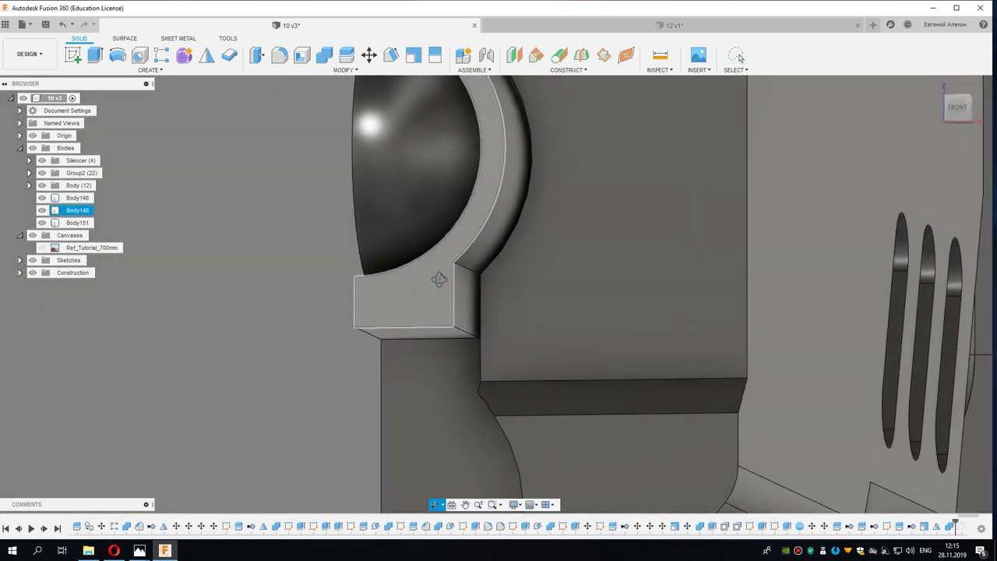
{"action": "middle_click_drag", "start_coordinate": [439, 279], "coordinate": [467, 296], "text": "shift"}
{"action": "left_click", "coordinate": [446, 283]}
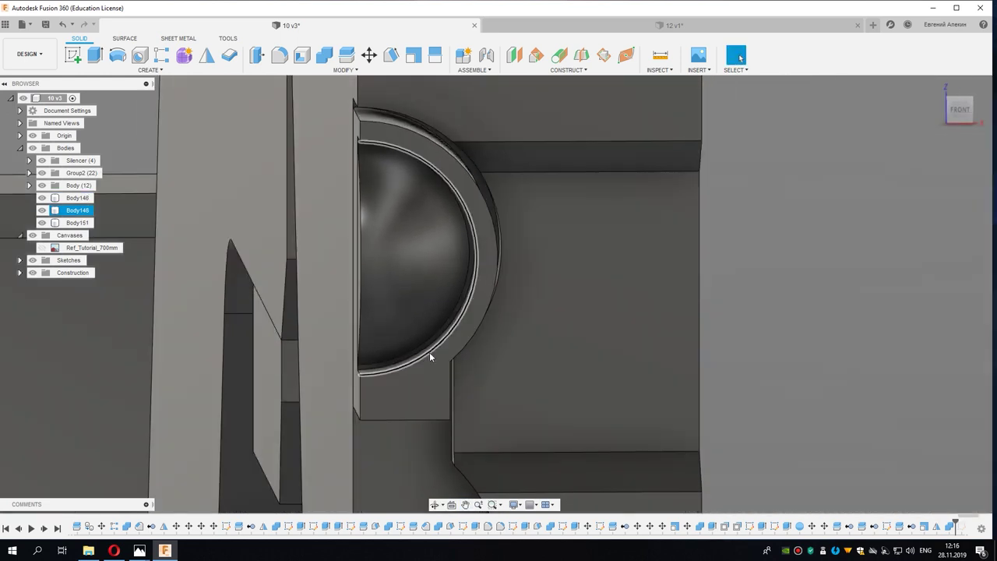
Step: Chamfer the lens rim edge, then undo the chamfer
{"action": "left_click", "coordinate": [429, 355]}
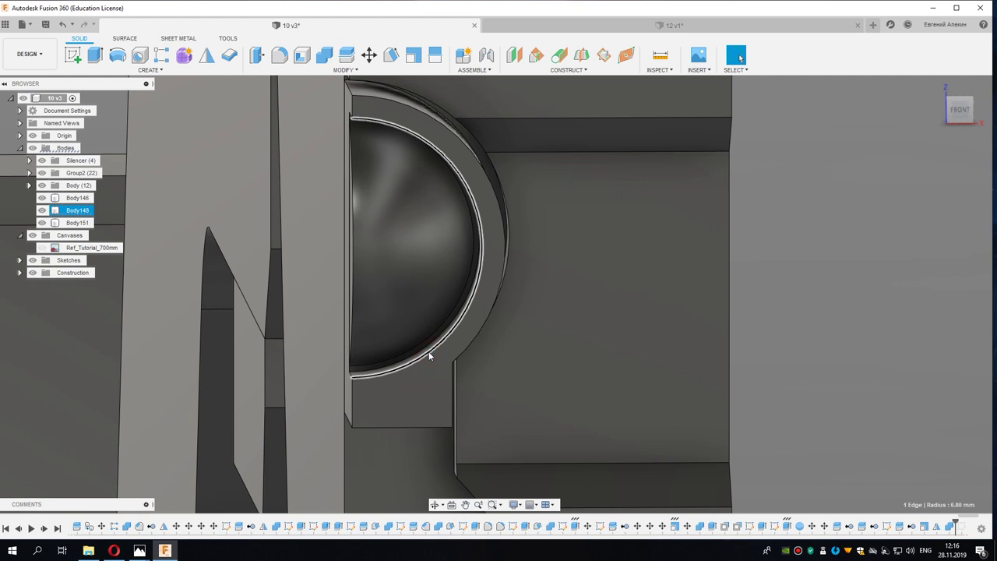
{"action": "scroll", "coordinate": [428, 351], "scroll_direction": "up", "scroll_amount": 3}
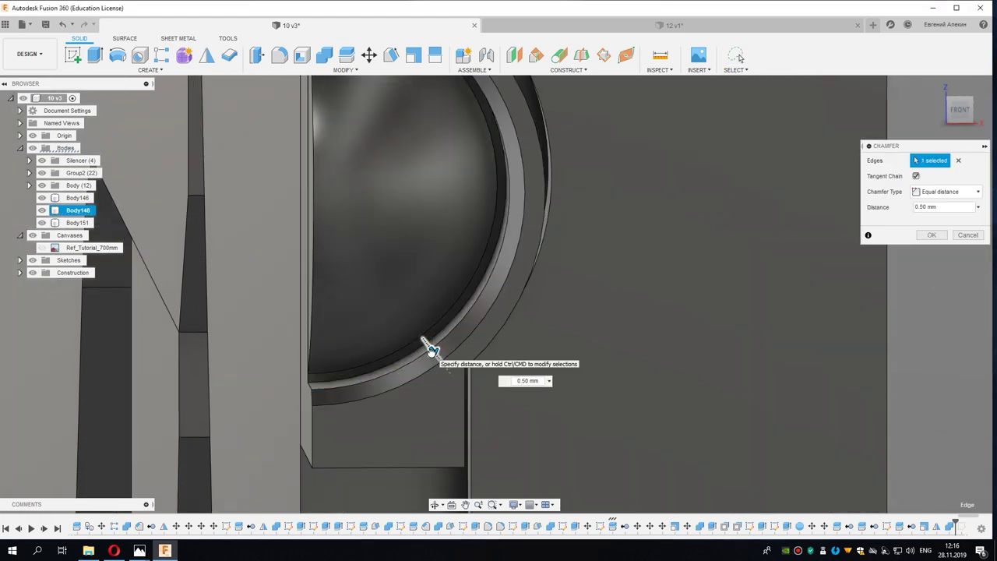
{"action": "scroll", "coordinate": [430, 350], "scroll_direction": "down", "scroll_amount": 3}
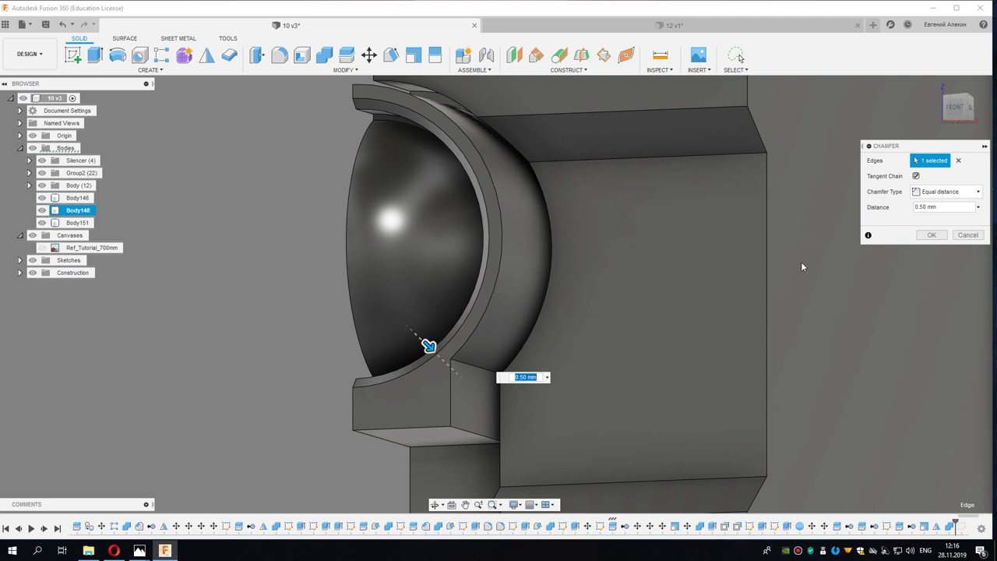
{"action": "left_click", "coordinate": [930, 235]}
{"action": "scroll", "coordinate": [467, 366], "scroll_direction": "up", "scroll_amount": 2}
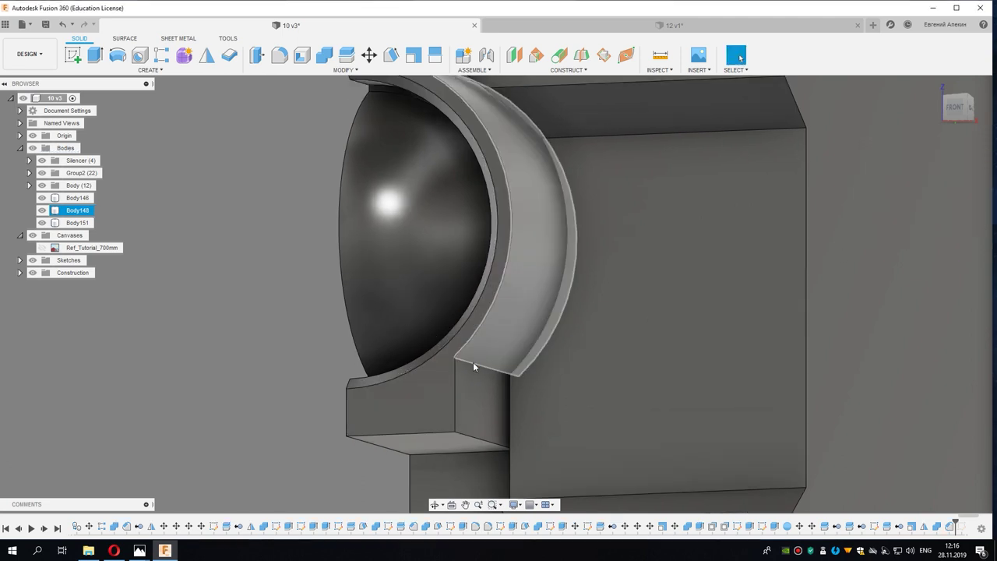
{"action": "key", "text": "ctrl+z"}
Step: Fillet both rim edges with a 1.00 mm chord-length fillet
{"action": "left_click", "coordinate": [472, 361]}
{"action": "scroll", "coordinate": [469, 362], "scroll_direction": "up", "scroll_amount": 2}
{"action": "key", "text": "f"}
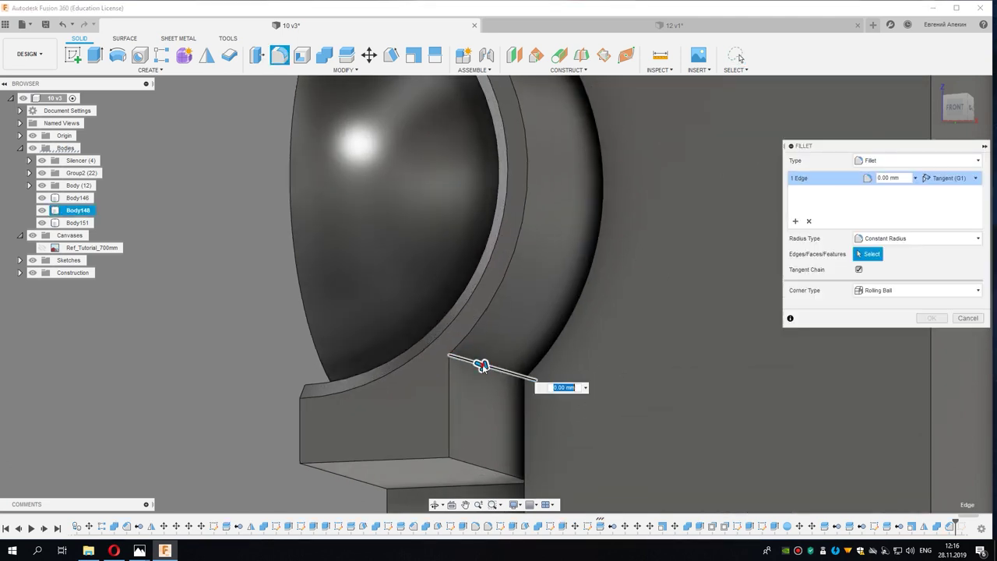
{"action": "left_click_drag", "start_coordinate": [482, 365], "coordinate": [484, 368]}
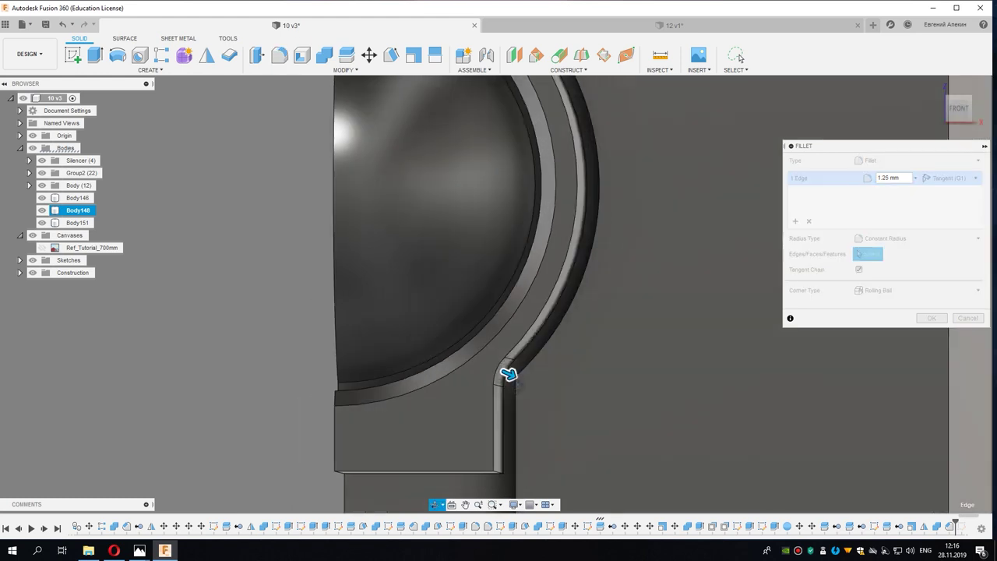
{"action": "left_click", "coordinate": [919, 238]}
{"action": "left_click", "coordinate": [877, 260]}
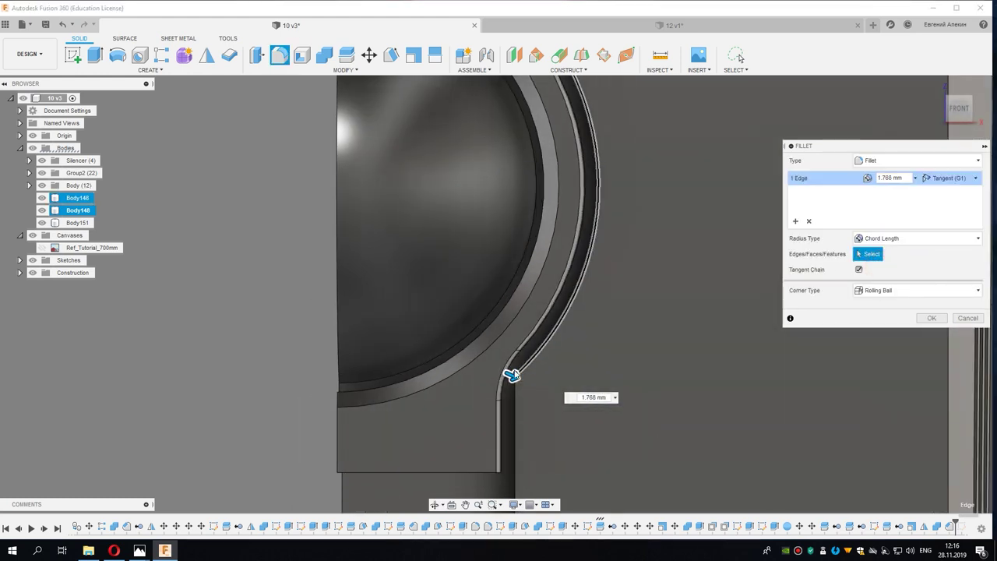
{"action": "left_click", "coordinate": [511, 375]}
{"action": "type", "text": "1"}
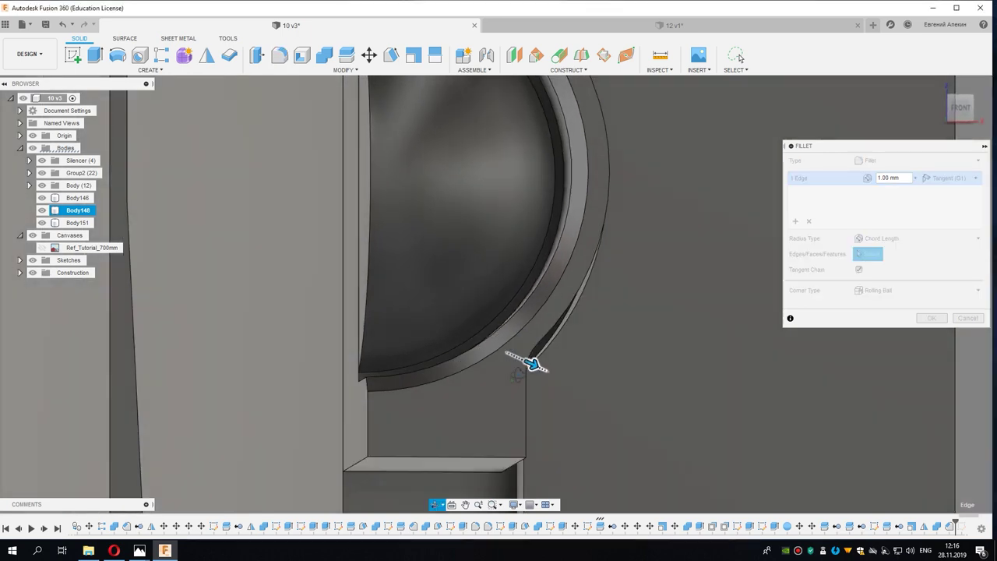
{"action": "mouse_move", "coordinate": [511, 375]}
{"action": "middle_mouse_down", "text": "shift"}
{"action": "mouse_move", "coordinate": [483, 354]}
{"action": "mouse_move", "coordinate": [445, 371]}
{"action": "mouse_move", "coordinate": [465, 282]}
{"action": "middle_mouse_up", "text": "shift"}
{"action": "scroll", "coordinate": [516, 376], "scroll_direction": "up", "scroll_amount": 3}
{"action": "left_click", "coordinate": [516, 376]}
{"action": "scroll", "coordinate": [445, 372], "scroll_direction": "down", "scroll_amount": 3}
{"action": "middle_click_drag", "start_coordinate": [450, 364], "coordinate": [456, 356], "text": "shift"}
{"action": "left_click", "coordinate": [928, 318]}
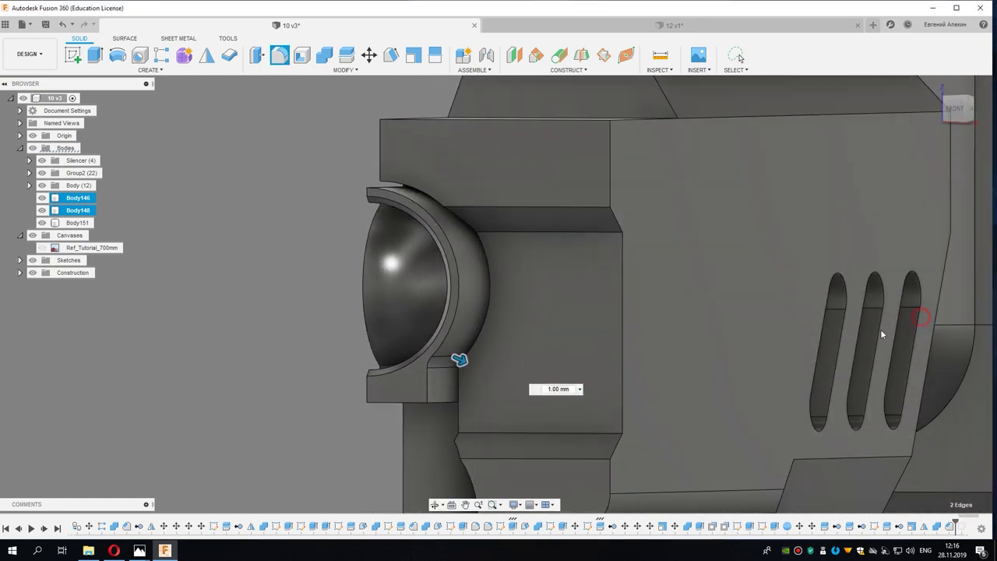
{"action": "mouse_move", "coordinate": [372, 407]}
{"action": "middle_mouse_down", "text": "shift"}
{"action": "mouse_move", "coordinate": [381, 363]}
{"action": "mouse_move", "coordinate": [441, 335]}
{"action": "middle_mouse_up", "text": "shift"}
Step: Chamfer the housing's tangent-chained rim edge with a 0.25 mm equal distance
{"action": "left_click", "coordinate": [442, 337]}
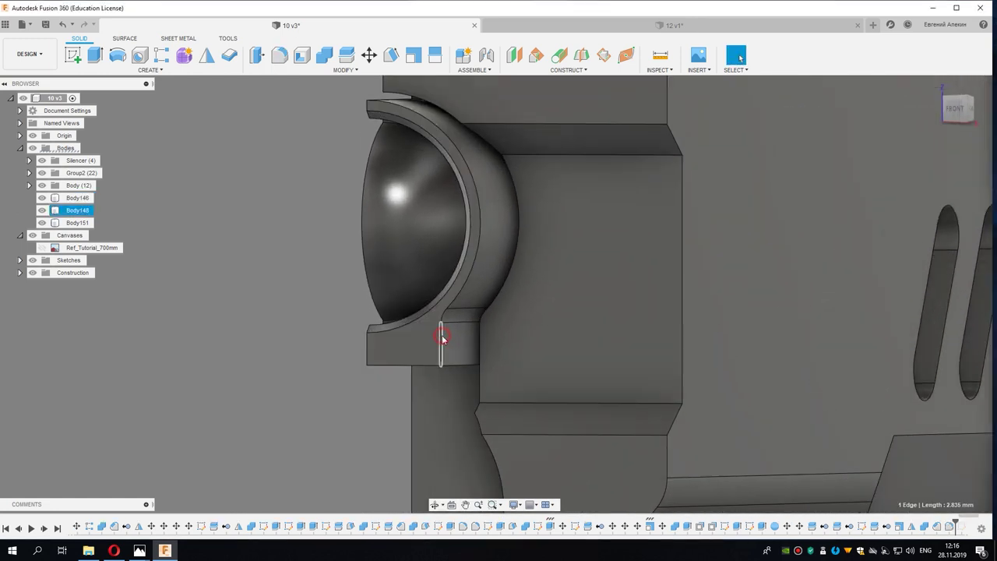
{"action": "key", "text": "ctrl+shift+c"}
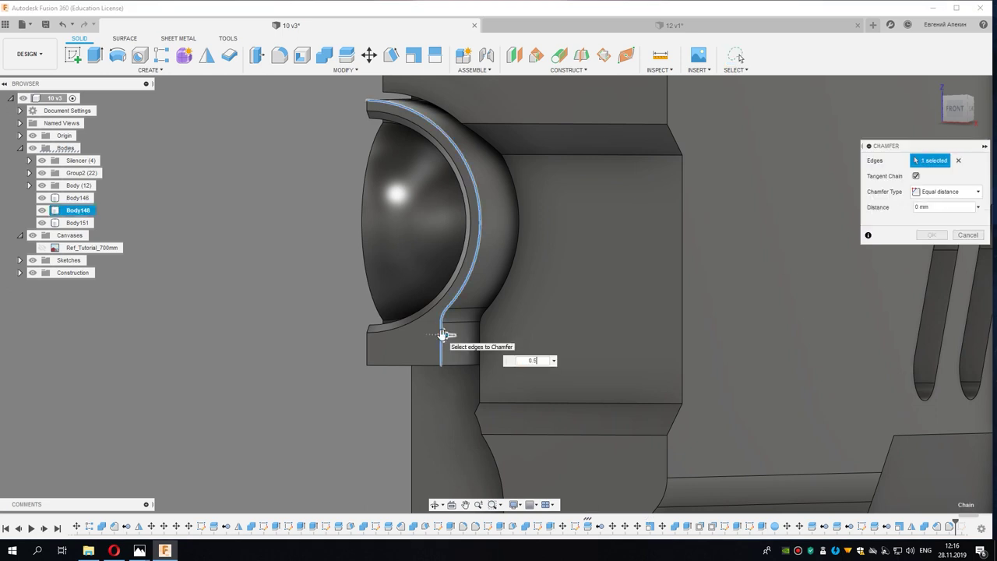
{"action": "mouse_move", "coordinate": [516, 296]}
{"action": "middle_mouse_down", "text": "shift"}
{"action": "mouse_move", "coordinate": [483, 311]}
{"action": "mouse_move", "coordinate": [513, 314]}
{"action": "middle_mouse_up", "text": "shift"}
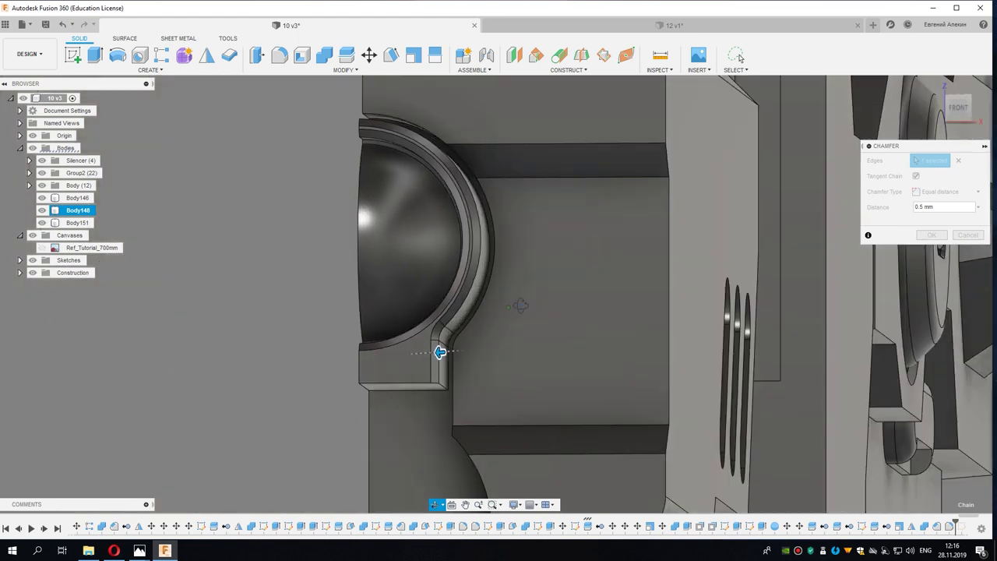
{"action": "type", "text": "0.25"}
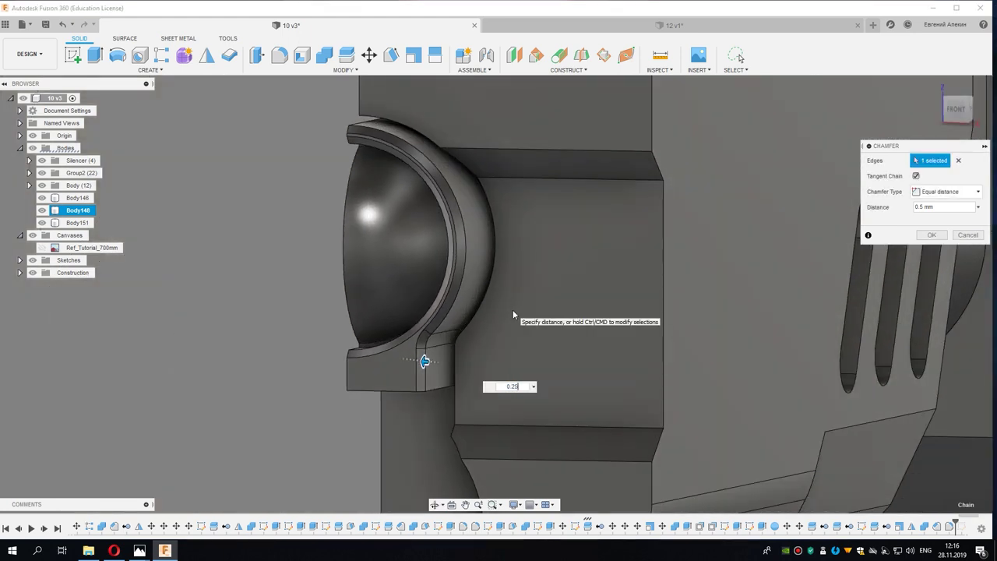
{"action": "left_click", "coordinate": [923, 234]}
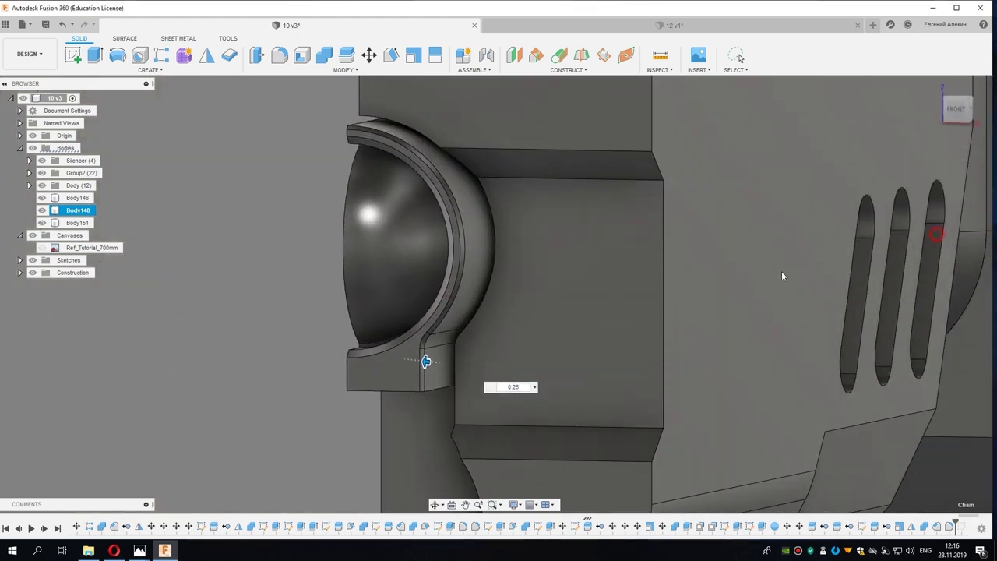
{"action": "middle_click_drag", "start_coordinate": [781, 271], "coordinate": [701, 295], "text": "shift"}
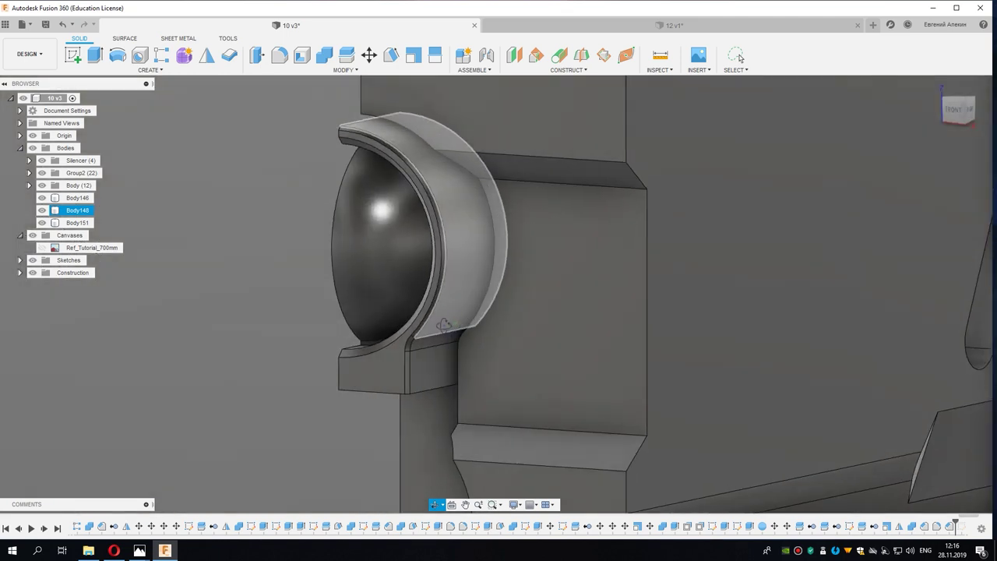
{"action": "middle_click_drag", "start_coordinate": [445, 325], "coordinate": [270, 204], "text": "shift"}
{"action": "left_click", "coordinate": [270, 204]}
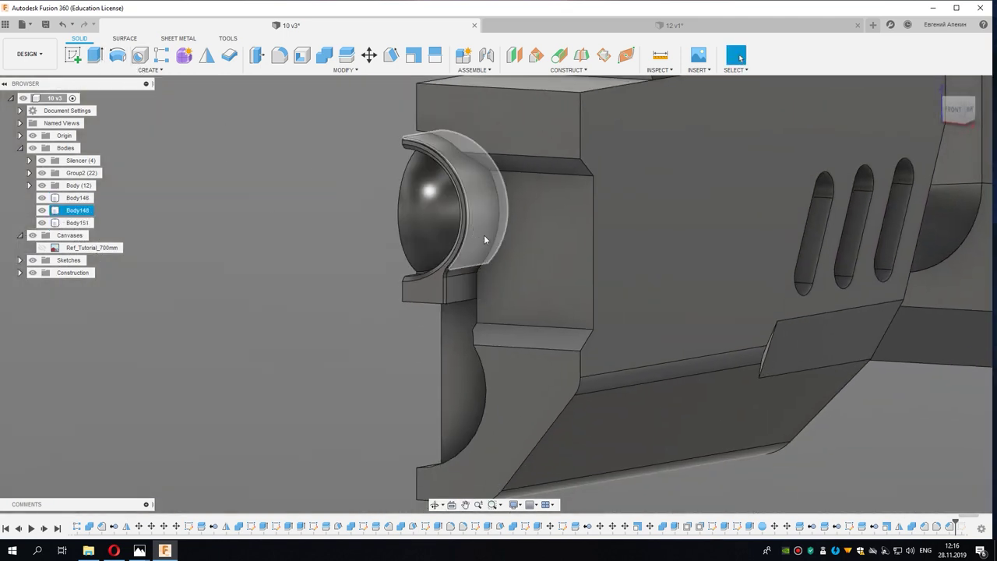
Step: Mirror both dome bodies across the bottom face
{"action": "middle_click_drag", "start_coordinate": [484, 235], "coordinate": [467, 226], "text": "shift"}
{"action": "left_click", "coordinate": [207, 55]}
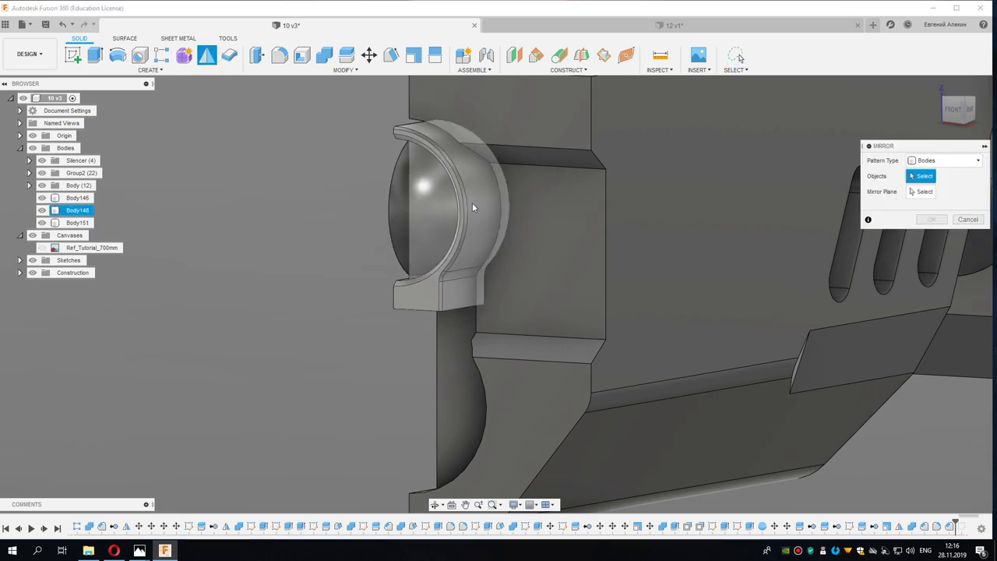
{"action": "left_click", "coordinate": [460, 292]}
{"action": "left_click", "coordinate": [409, 203]}
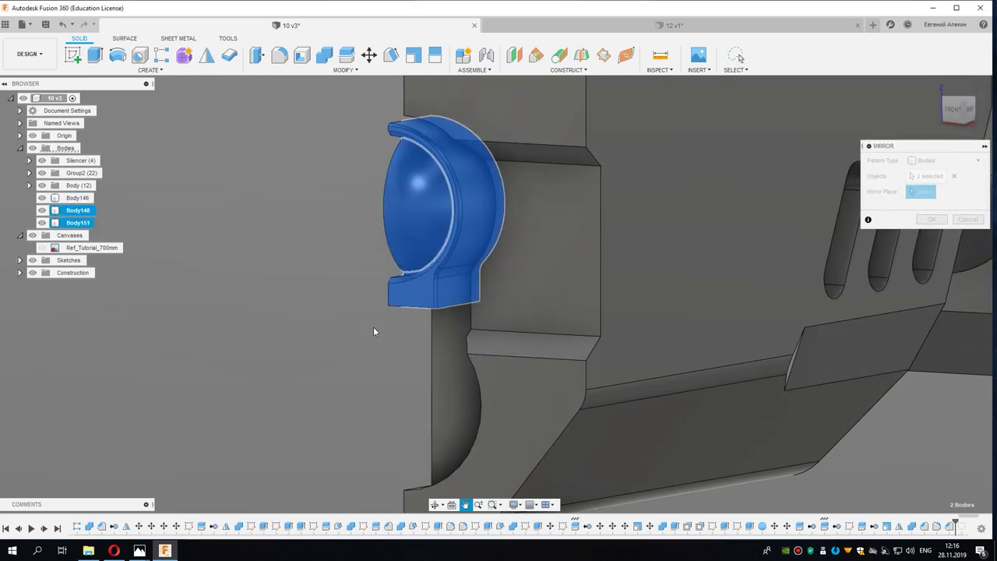
{"action": "middle_click_drag", "start_coordinate": [373, 326], "coordinate": [421, 310], "text": "shift"}
{"action": "left_click", "coordinate": [422, 314]}
{"action": "left_click", "coordinate": [933, 219]}
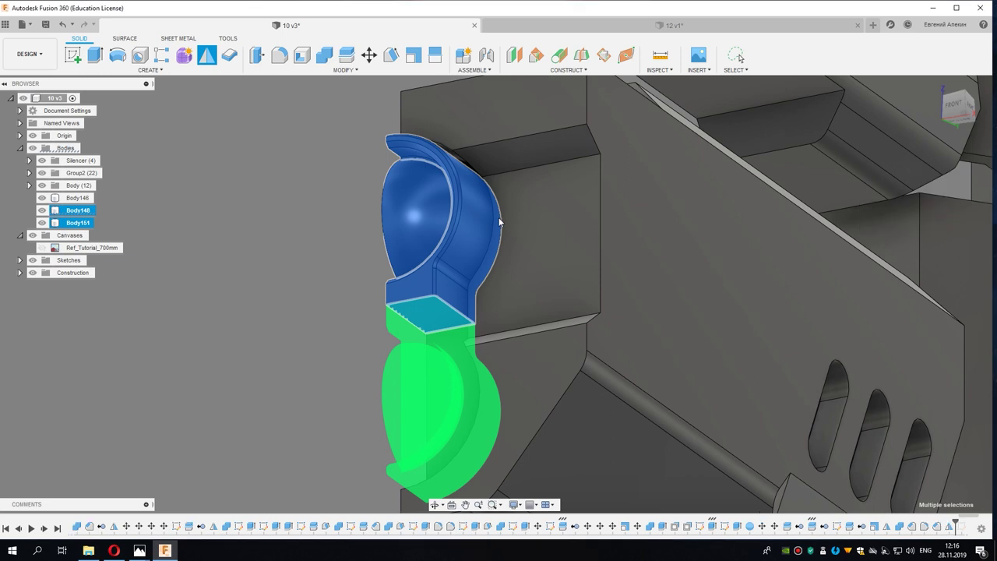
Step: Join the mirrored block to the original body
{"action": "left_click", "coordinate": [428, 304]}
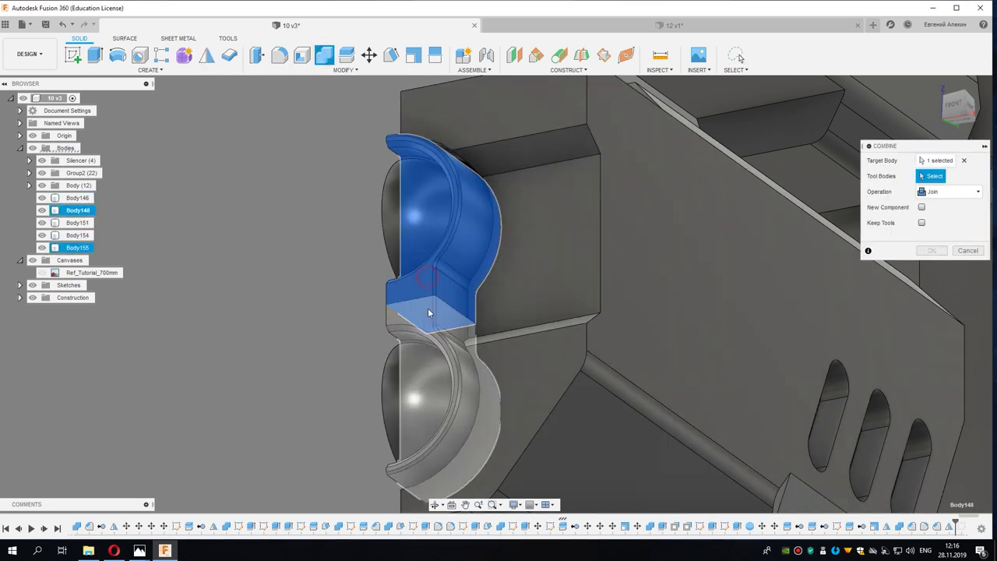
{"action": "left_click", "coordinate": [428, 350]}
{"action": "left_click", "coordinate": [930, 251]}
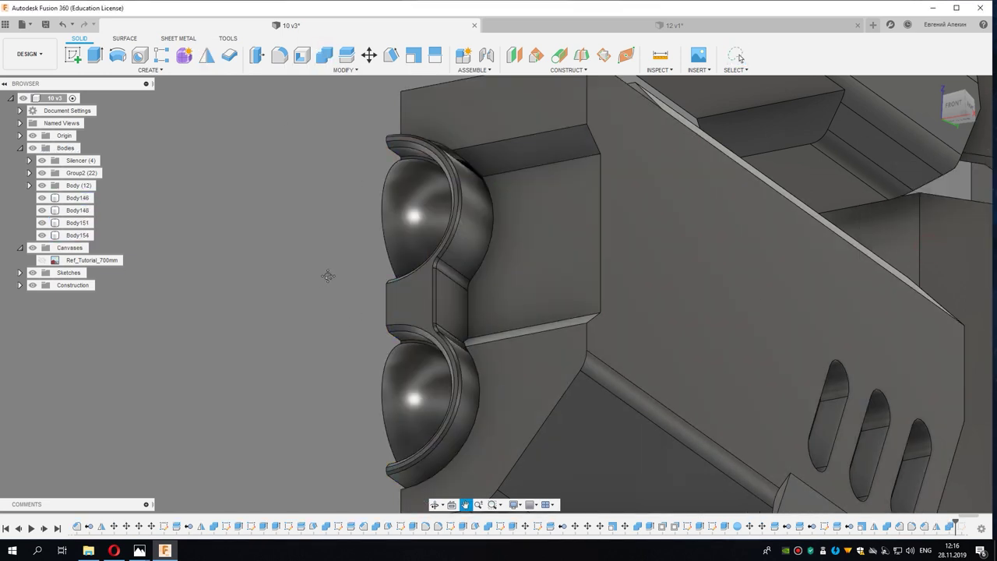
Step: Briefly show and hide the Ref_Tutorial_700mm reference image
{"action": "mouse_move", "coordinate": [330, 275]}
{"action": "middle_mouse_down", "text": "shift"}
{"action": "mouse_move", "coordinate": [315, 334]}
{"action": "mouse_move", "coordinate": [283, 338]}
{"action": "middle_mouse_up", "text": "shift"}
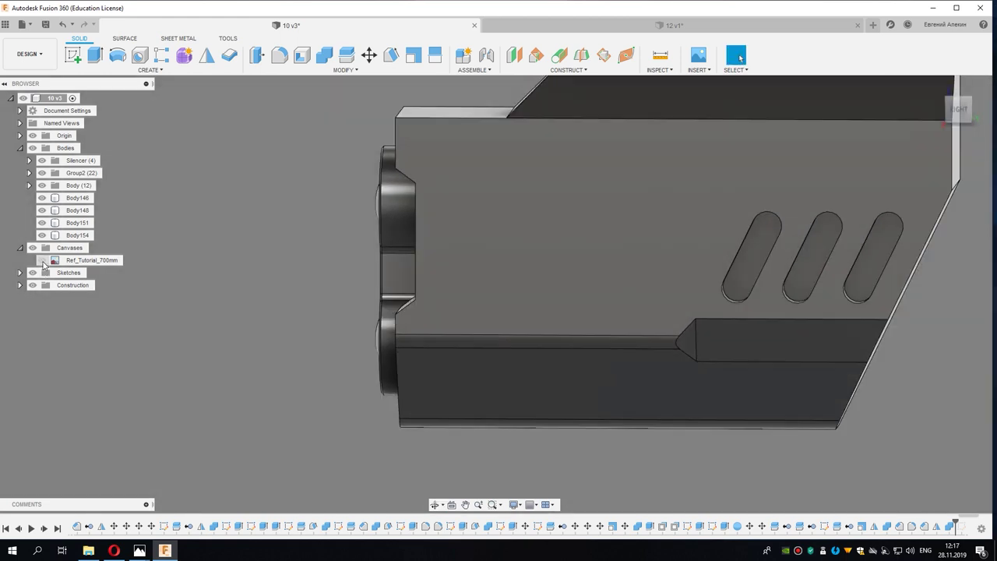
{"action": "left_click", "coordinate": [42, 260]}
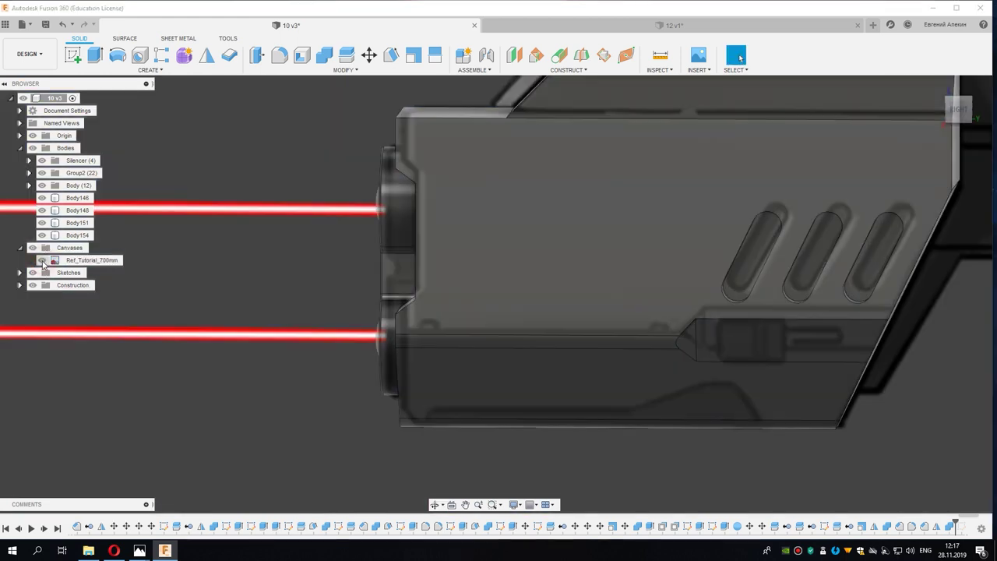
{"action": "left_click", "coordinate": [42, 261]}
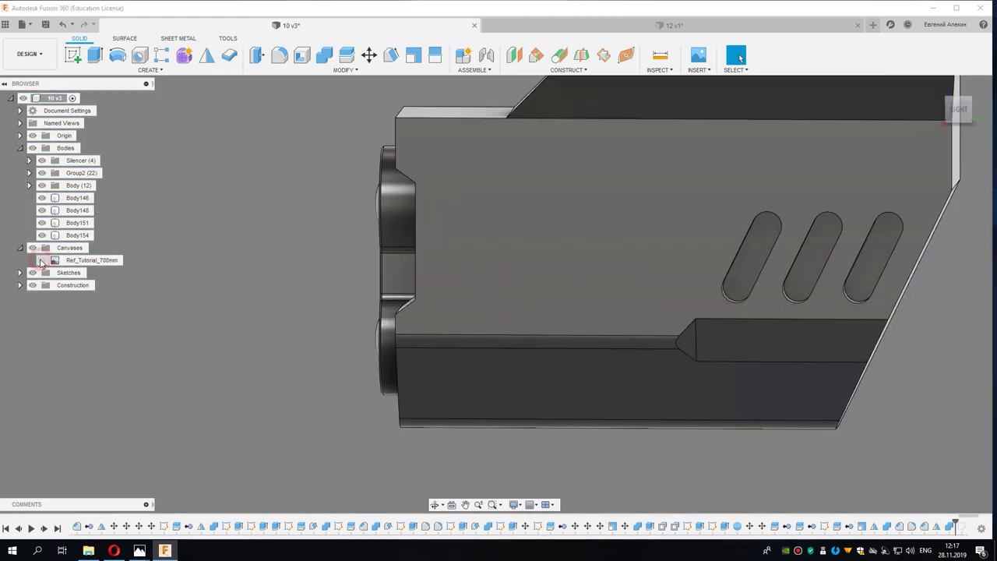
{"action": "middle_click_drag", "start_coordinate": [280, 290], "coordinate": [301, 293], "text": "shift"}
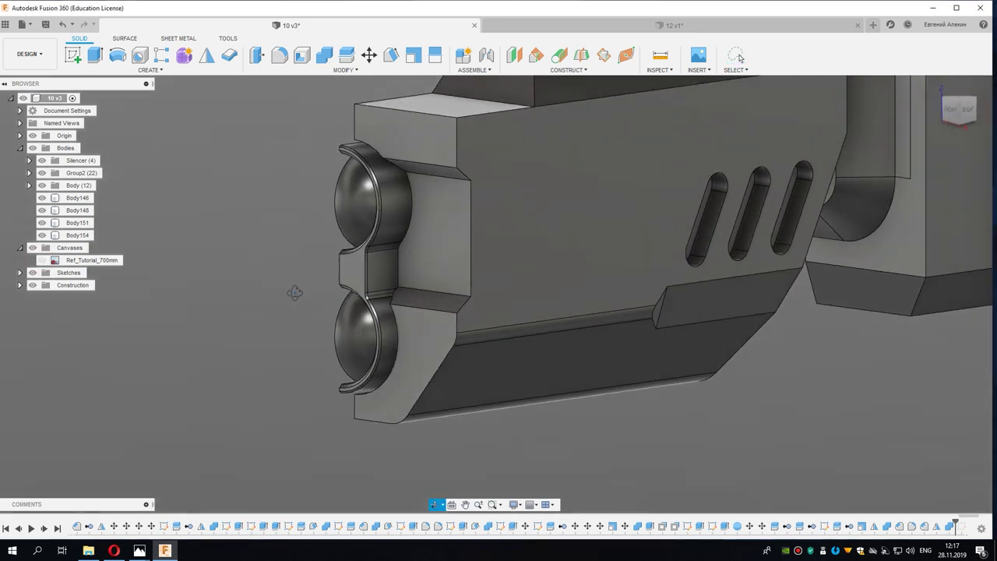
{"action": "left_click", "coordinate": [739, 58]}
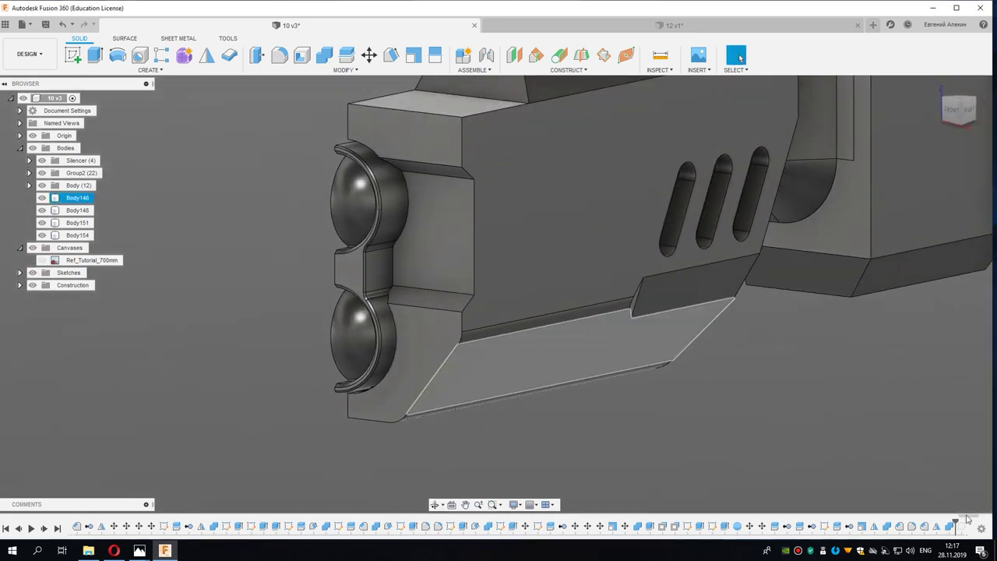
Step: Delete the rim chamfer and show the reference image in the right view
{"action": "right_click", "coordinate": [925, 528]}
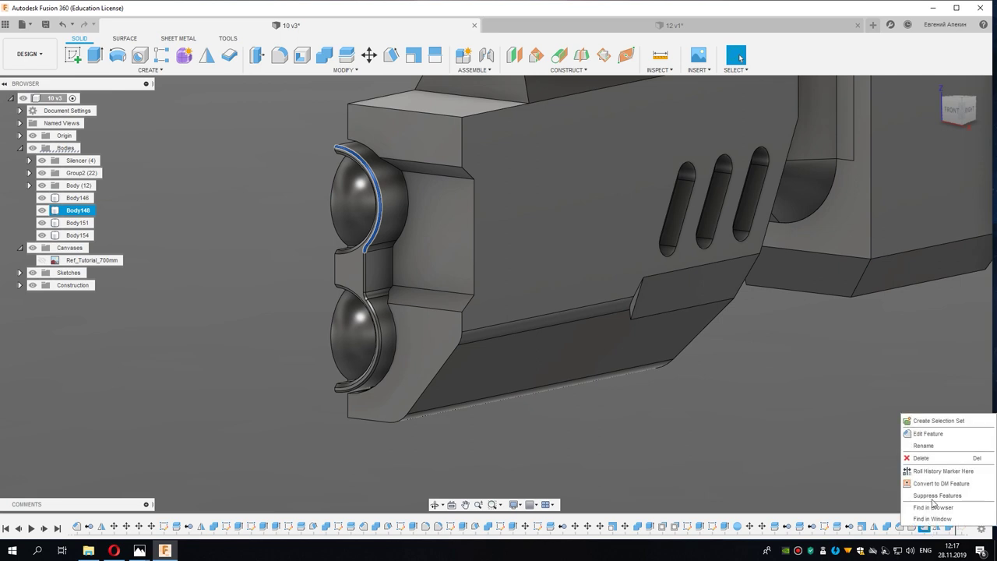
{"action": "left_click", "coordinate": [927, 463]}
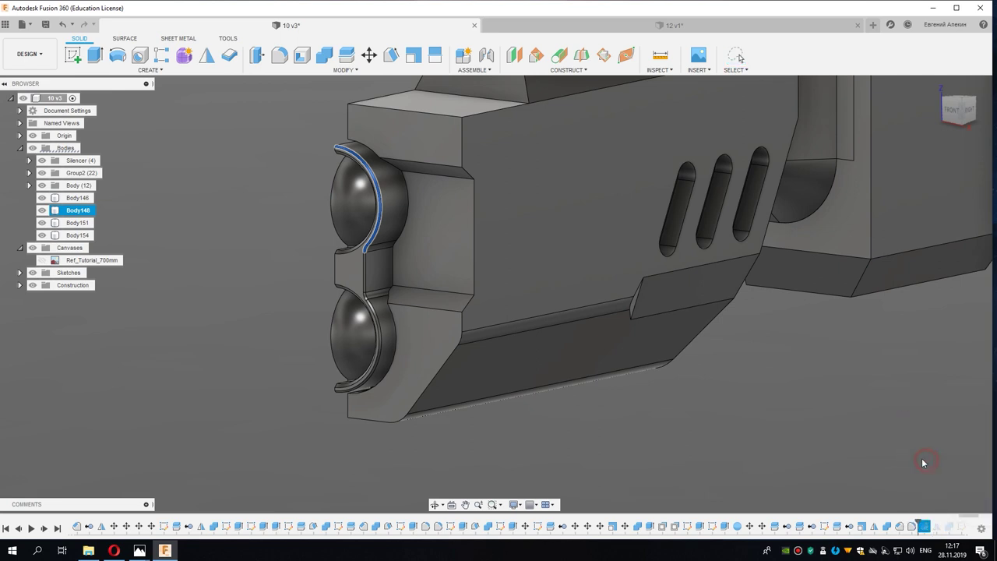
{"action": "left_click", "coordinate": [962, 114]}
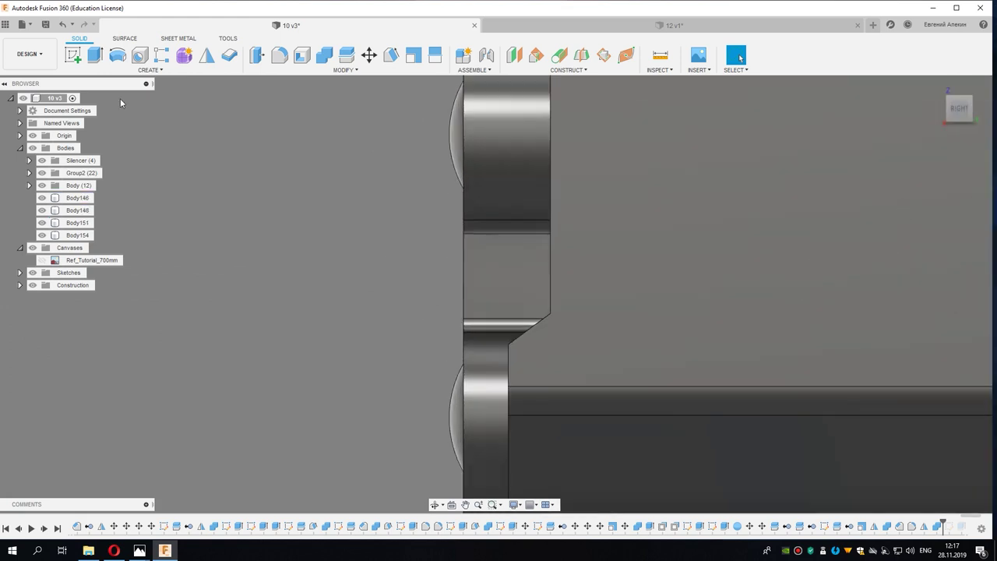
{"action": "left_click", "coordinate": [42, 260]}
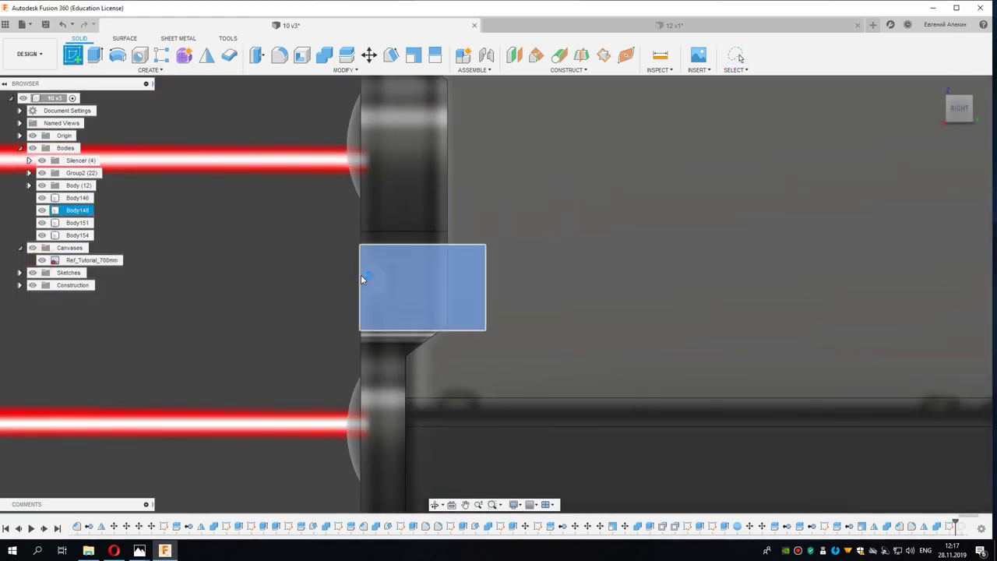
Step: Sketch a short horizontal line and an angled line on the block's side face
{"action": "left_click", "coordinate": [362, 278]}
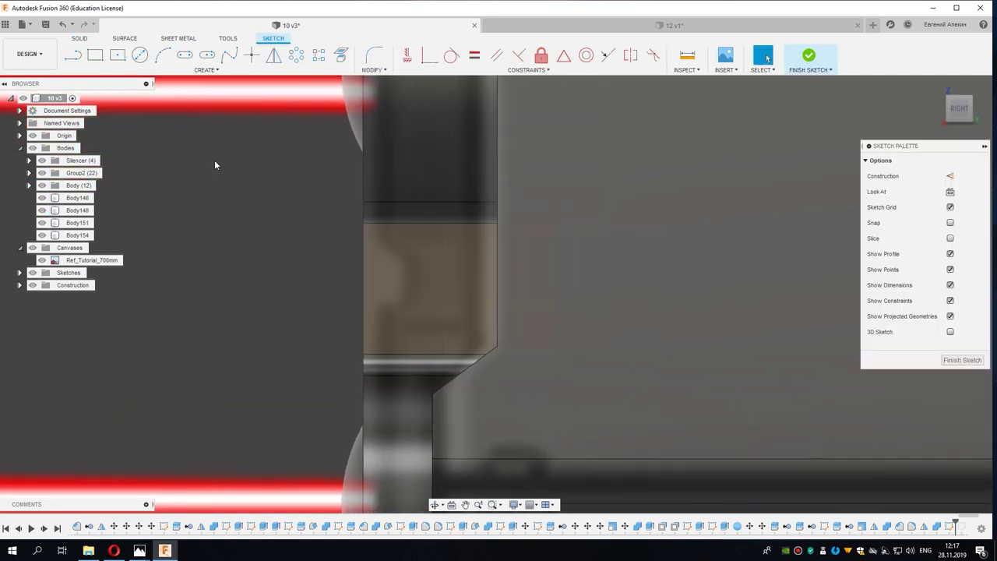
{"action": "left_click", "coordinate": [362, 286]}
{"action": "double_click", "coordinate": [413, 285]}
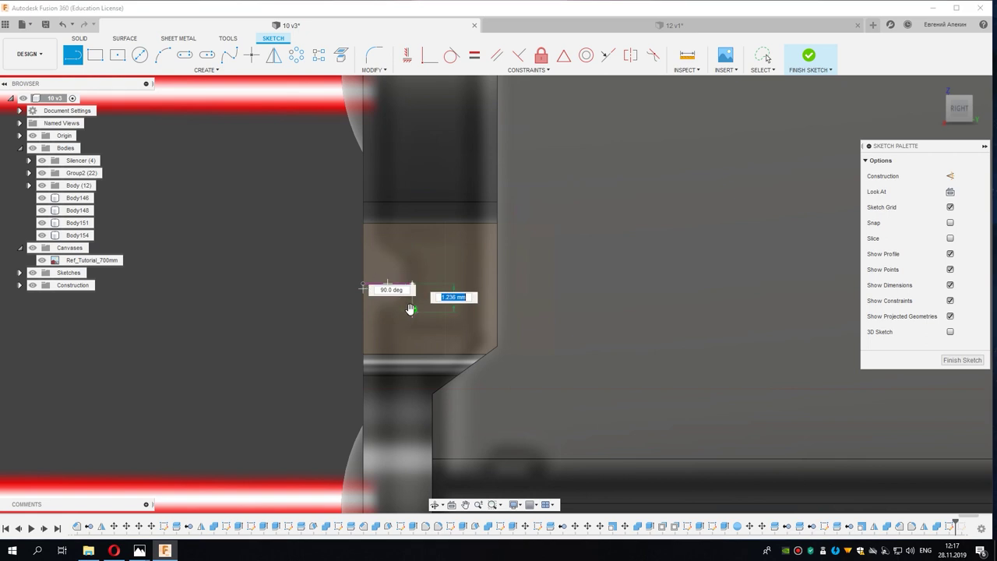
{"action": "left_click", "coordinate": [363, 246]}
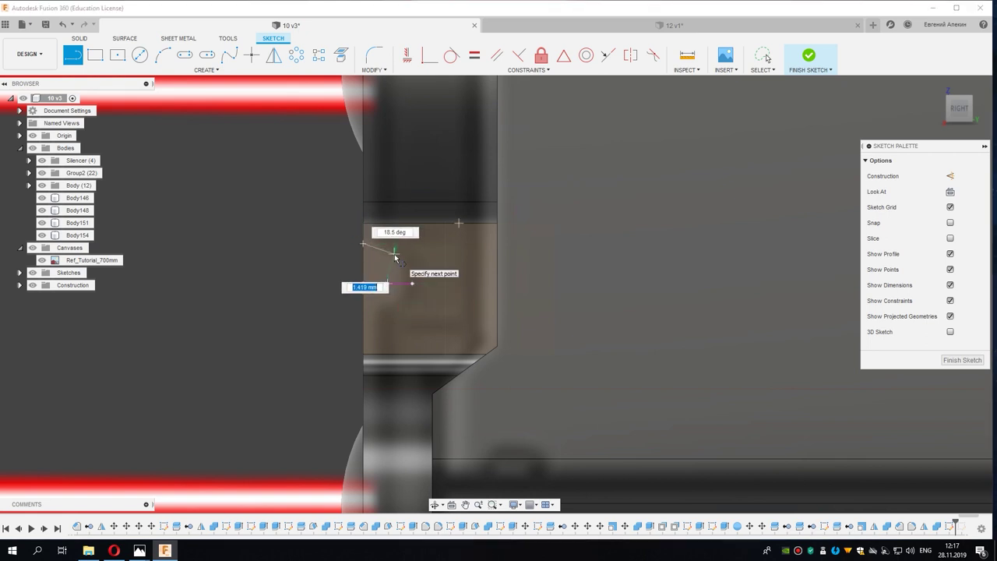
{"action": "double_click", "coordinate": [395, 258]}
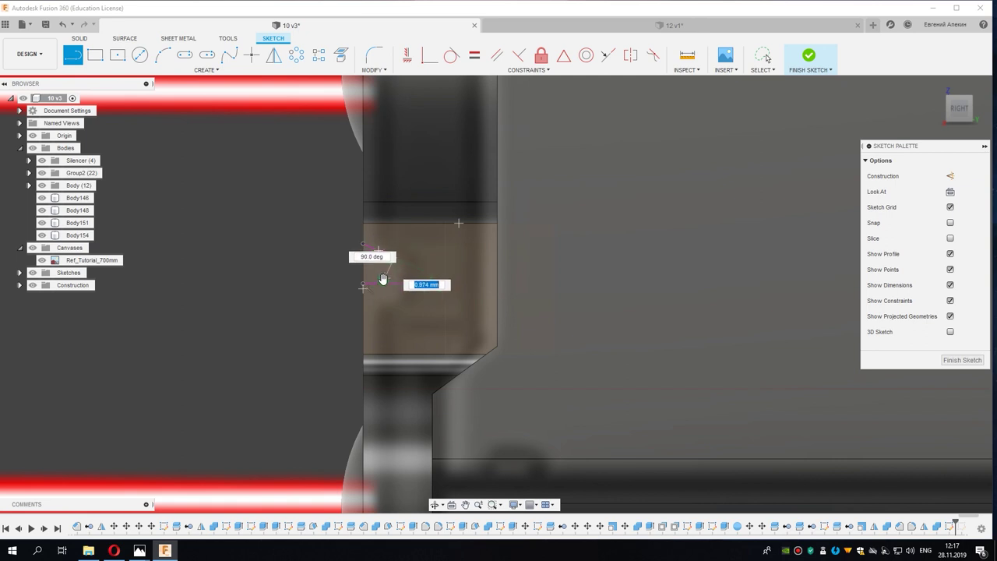
Step: Mirror the angled line about the horizontal line and draw the closing line
{"action": "left_click", "coordinate": [273, 57]}
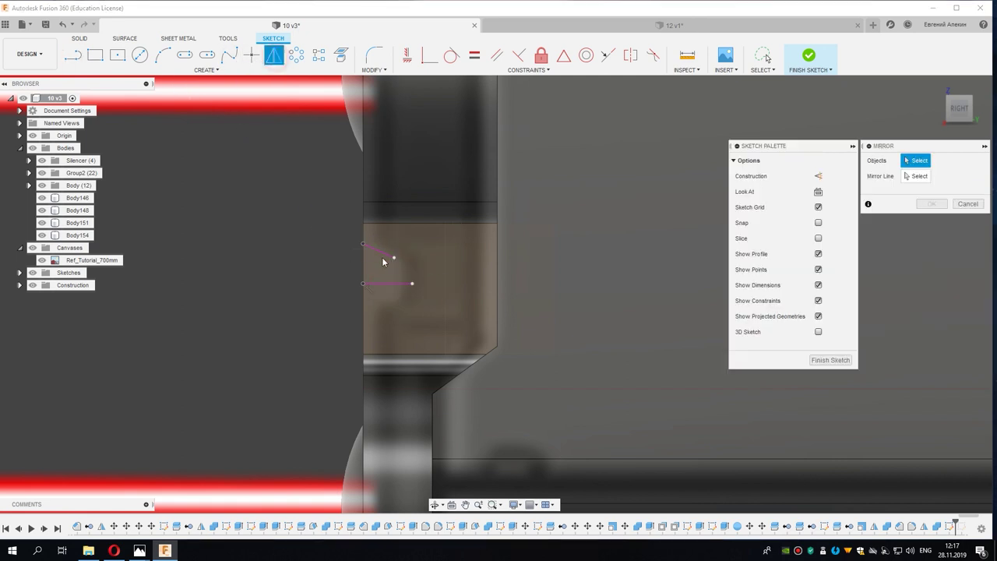
{"action": "left_click", "coordinate": [919, 177]}
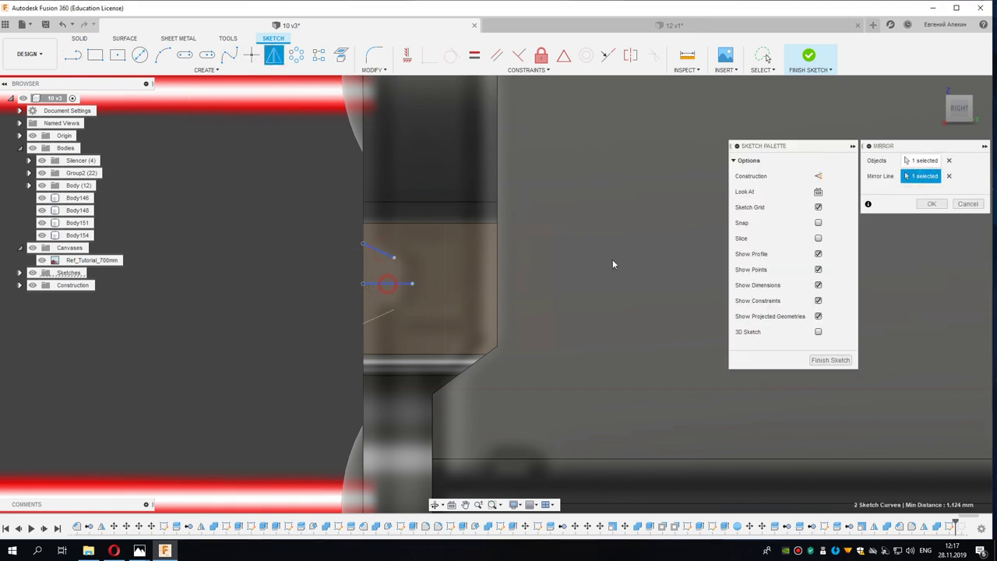
{"action": "left_click", "coordinate": [927, 204]}
{"action": "key", "text": "l"}
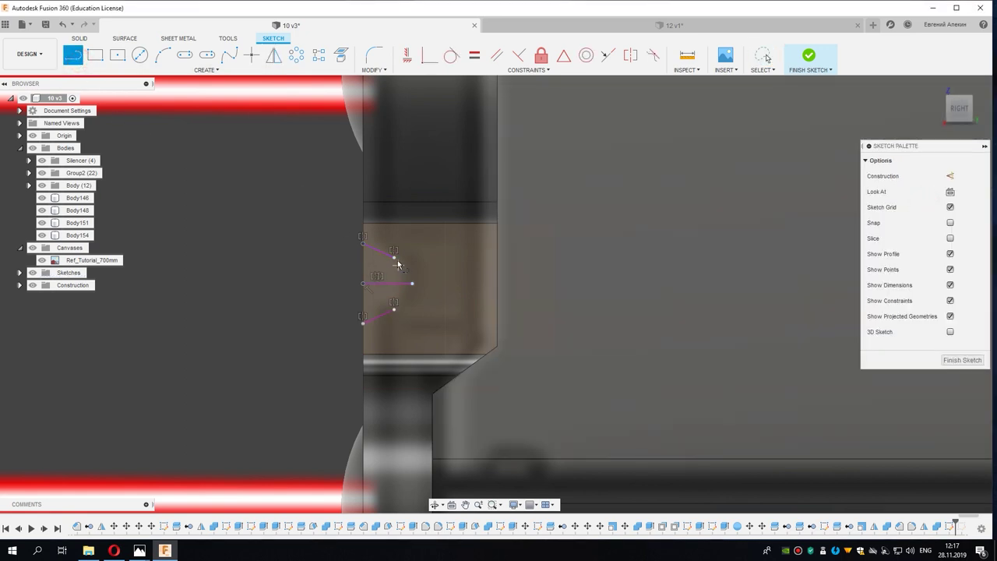
{"action": "left_click", "coordinate": [394, 258]}
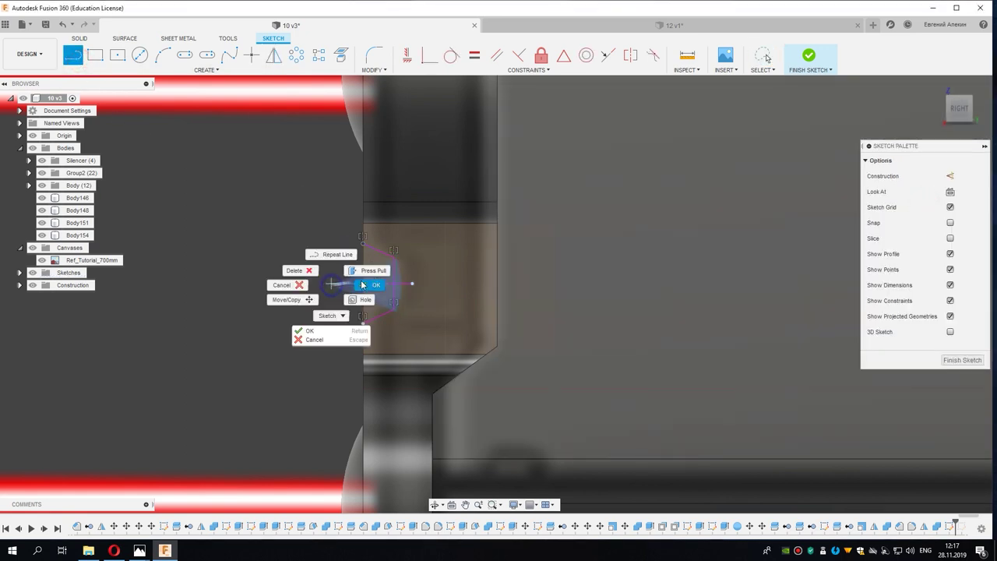
{"action": "left_click", "coordinate": [367, 287]}
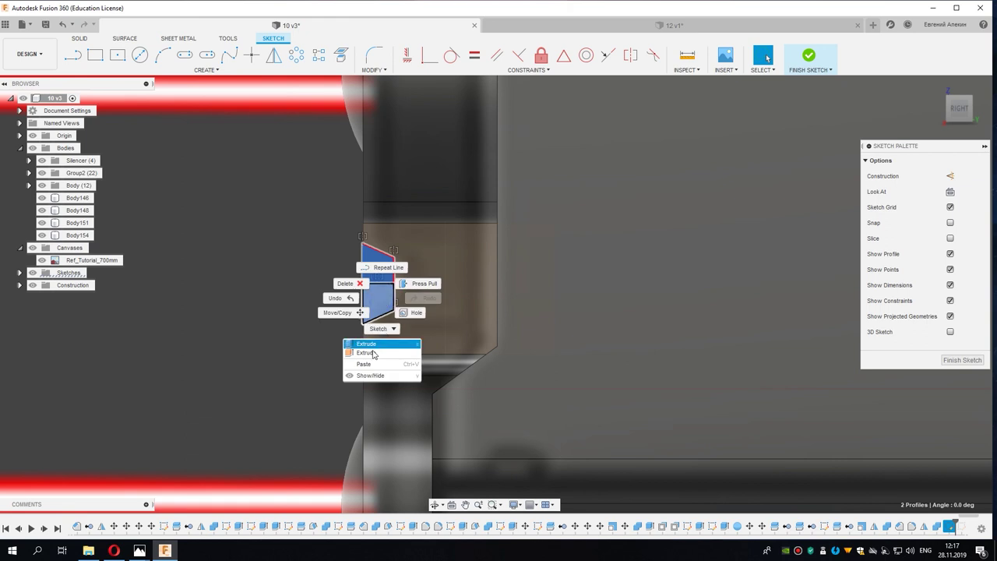
Step: Extrude the notch profiles as a 6.50 mm cut into the block
{"action": "key", "text": "e"}
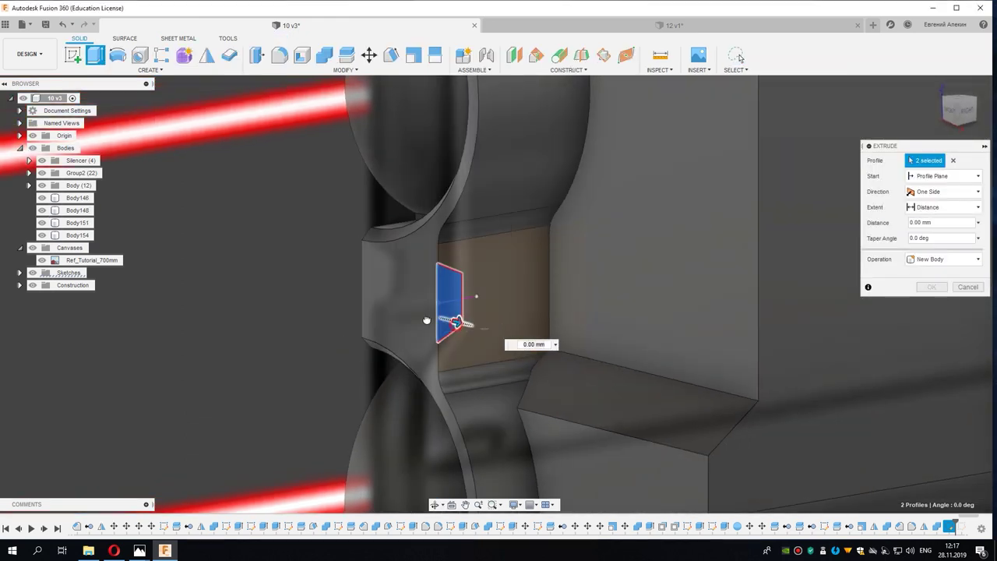
{"action": "left_click_drag", "start_coordinate": [441, 321], "coordinate": [394, 314]}
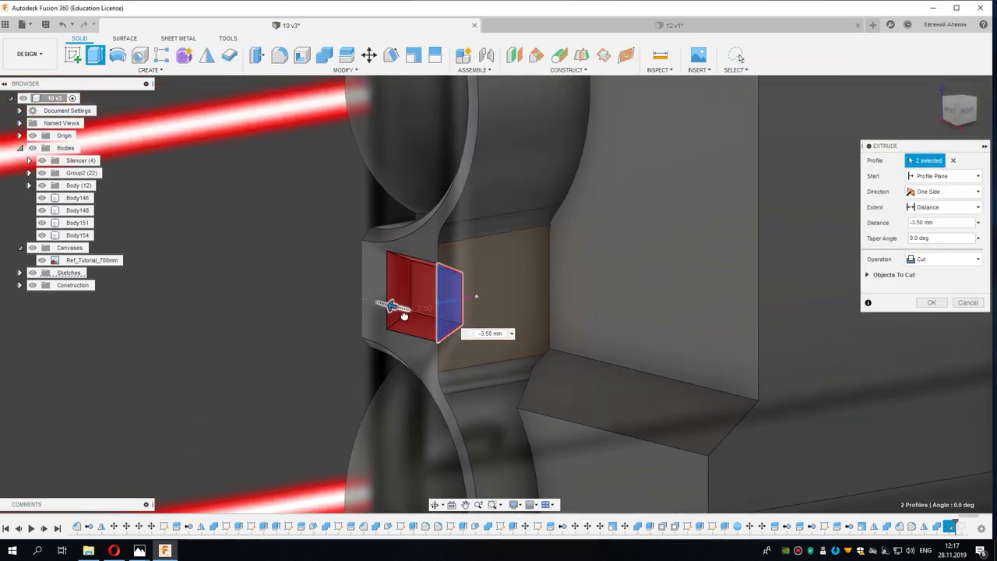
{"action": "middle_click_drag", "start_coordinate": [404, 314], "coordinate": [382, 302], "text": "shift"}
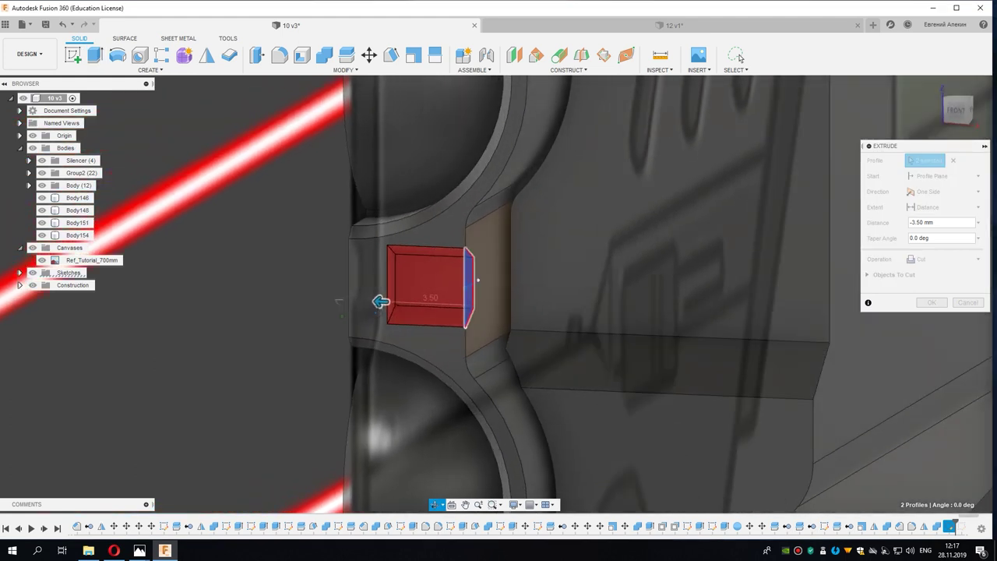
{"action": "left_click_drag", "start_coordinate": [382, 302], "coordinate": [315, 309]}
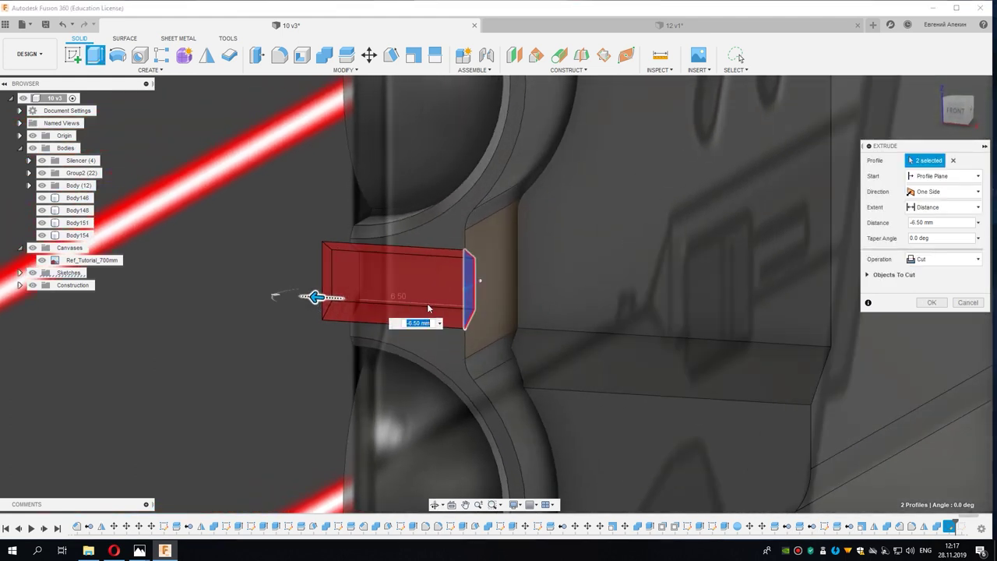
{"action": "key", "text": "Return"}
{"action": "mouse_move", "coordinate": [690, 321]}
{"action": "middle_mouse_down", "text": "shift"}
{"action": "mouse_move", "coordinate": [416, 281]}
{"action": "mouse_move", "coordinate": [409, 250]}
{"action": "middle_mouse_up", "text": "shift"}
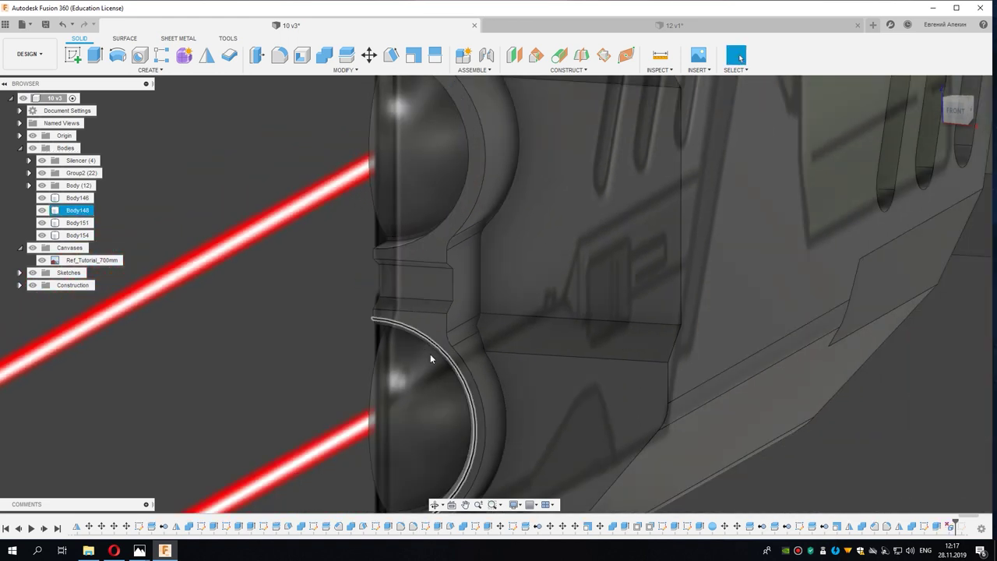
{"action": "middle_click_drag", "start_coordinate": [430, 357], "coordinate": [430, 272], "text": "shift"}
Step: Chamfer the two curved notch edges by 0.25 mm
{"action": "left_click", "coordinate": [424, 340]}
{"action": "left_click", "coordinate": [425, 336]}
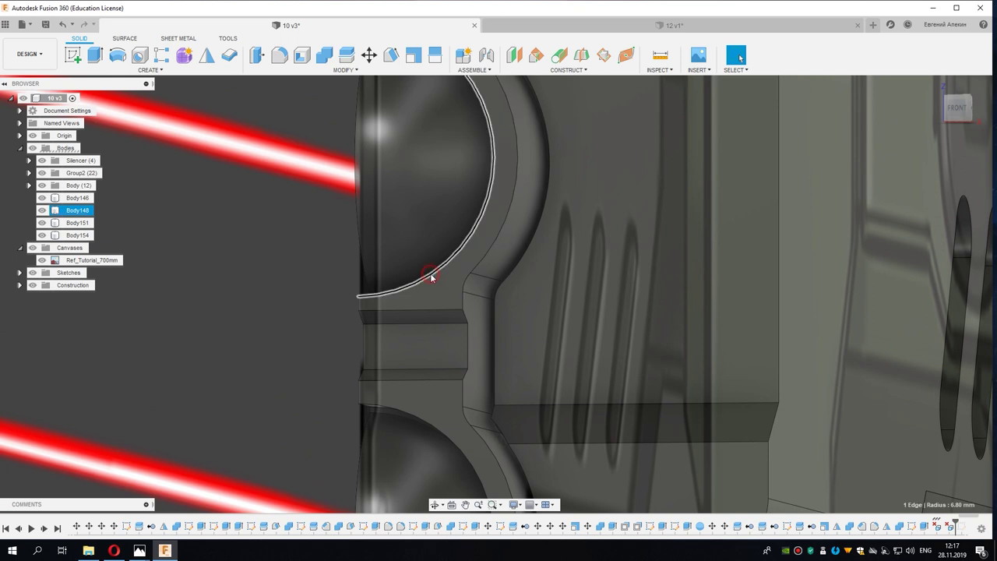
{"action": "key", "text": "shift+c"}
{"action": "left_click", "coordinate": [426, 269]}
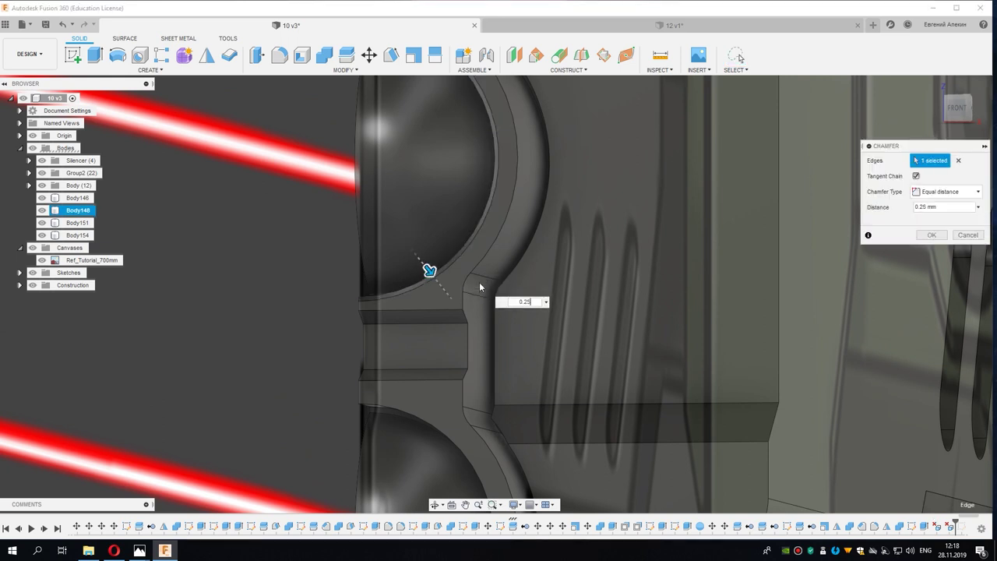
{"action": "left_click", "coordinate": [478, 268]}
{"action": "middle_click_drag", "start_coordinate": [478, 268], "coordinate": [475, 230]}
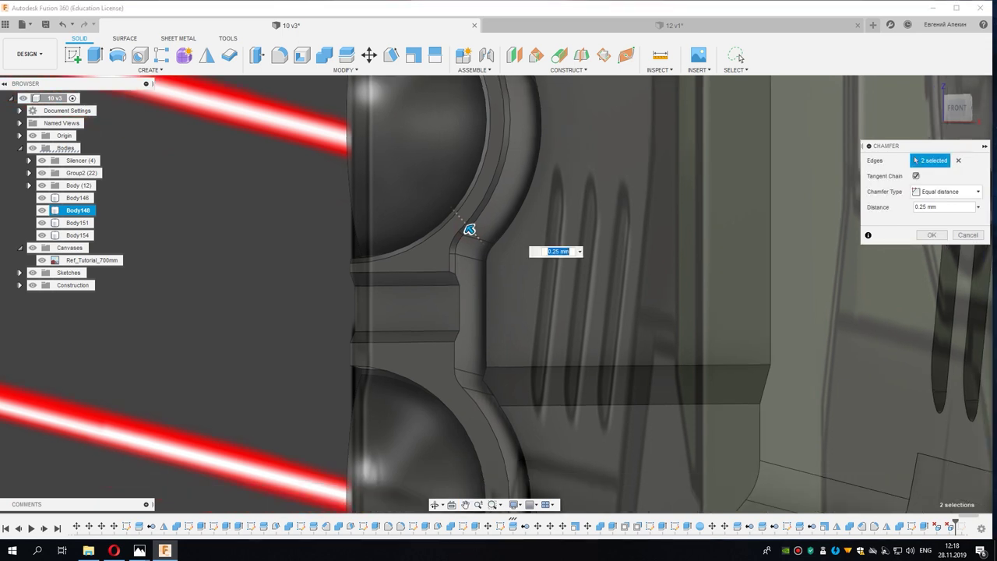
{"action": "left_click", "coordinate": [966, 234]}
{"action": "scroll", "coordinate": [472, 314], "scroll_direction": "up", "scroll_amount": 2}
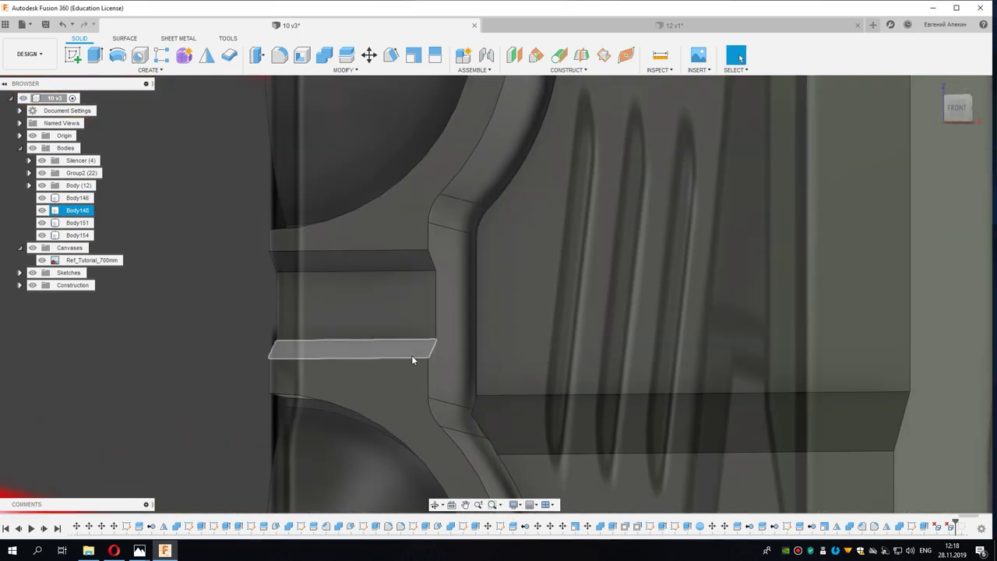
Step: Fillet the four horizontal notch edges at 0.35 mm
{"action": "left_click", "coordinate": [413, 358]}
{"action": "key", "text": "f"}
{"action": "scroll", "coordinate": [408, 358], "scroll_direction": "up", "scroll_amount": 2}
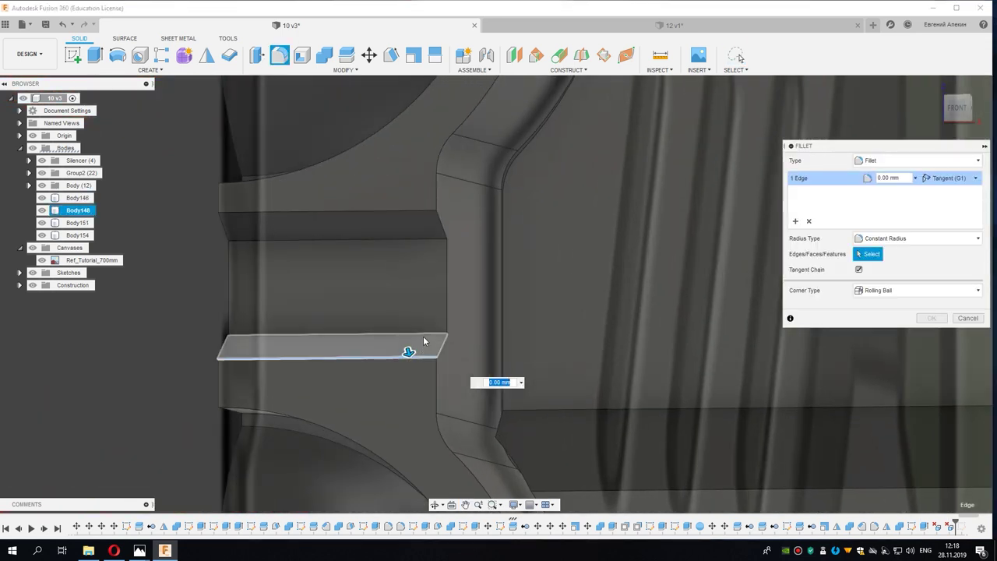
{"action": "left_click", "coordinate": [425, 335]}
{"action": "left_click", "coordinate": [427, 239]}
{"action": "left_click", "coordinate": [423, 212]}
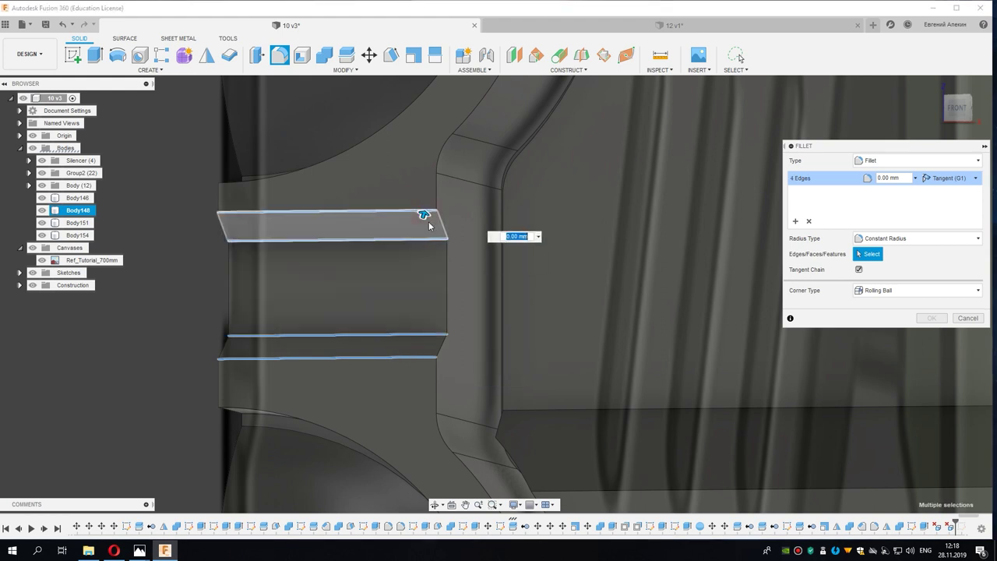
{"action": "scroll", "coordinate": [425, 211], "scroll_direction": "up", "scroll_amount": 1}
{"action": "left_click_drag", "start_coordinate": [424, 211], "coordinate": [423, 211]}
{"action": "scroll", "coordinate": [432, 268], "scroll_direction": "down", "scroll_amount": 2}
{"action": "scroll", "coordinate": [432, 268], "scroll_direction": "down", "scroll_amount": 2}
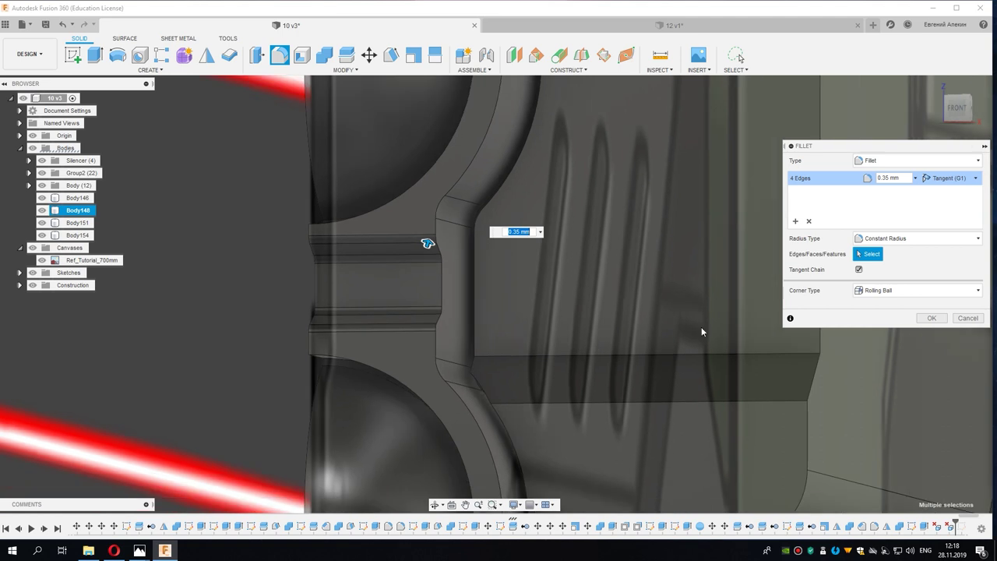
{"action": "key", "text": "Return"}
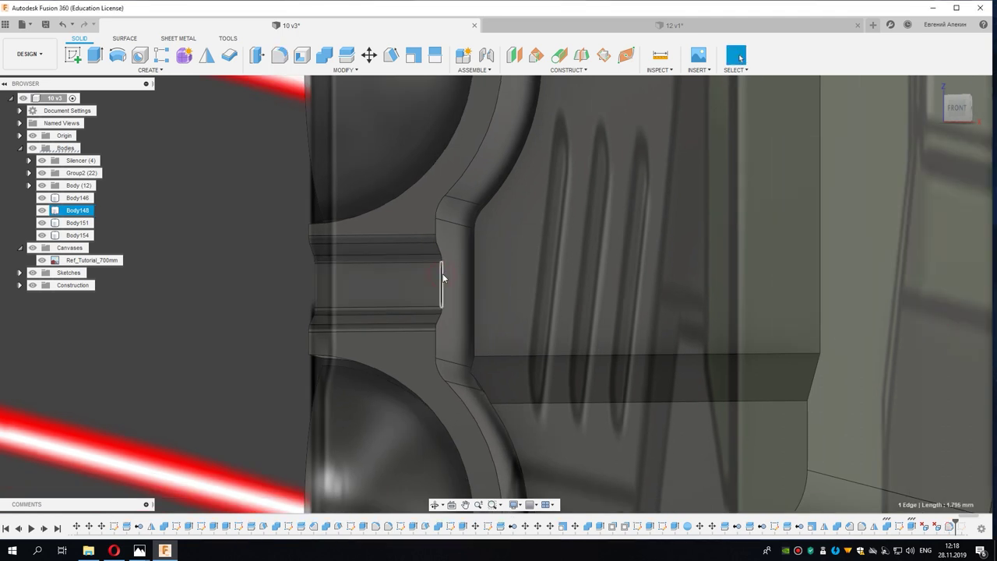
Step: Begin a 0.25 mm chamfer on the short vertical and upper curved edges
{"action": "key", "text": "c"}
{"action": "key", "text": "Return"}
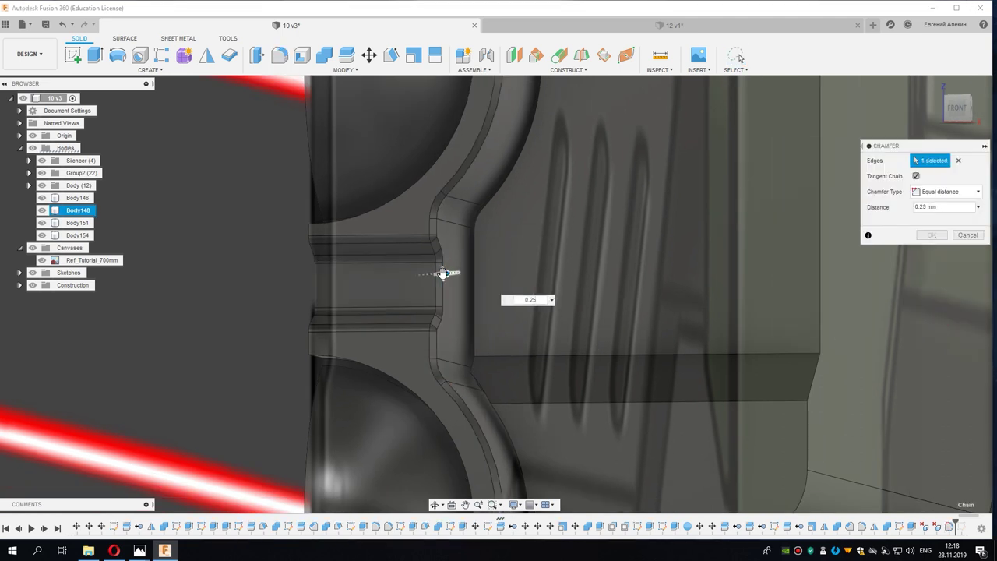
{"action": "left_click", "coordinate": [391, 200]}
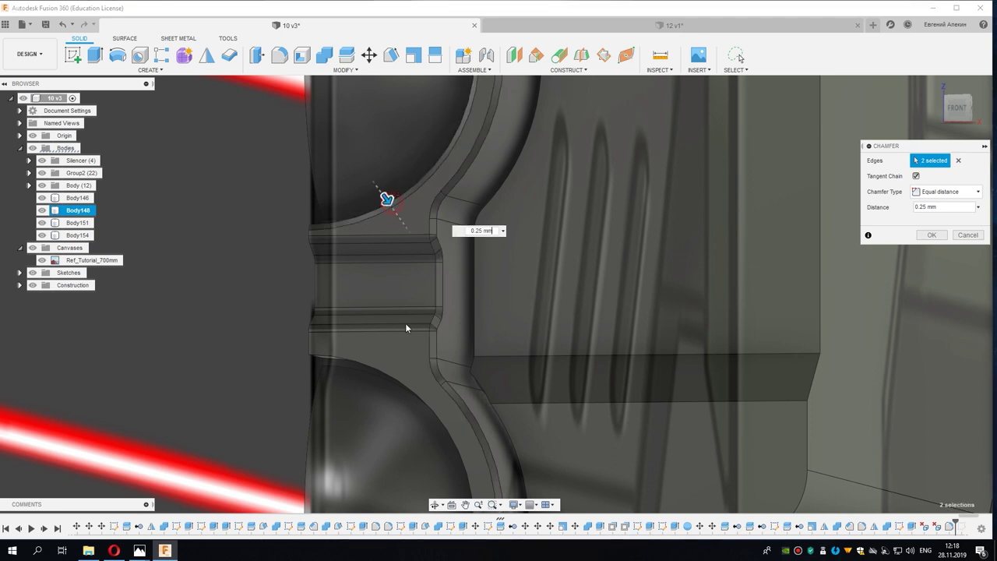
{"action": "mouse_move", "coordinate": [393, 328]}
{"action": "middle_mouse_down", "text": "shift"}
{"action": "mouse_move", "coordinate": [352, 351]}
{"action": "mouse_move", "coordinate": [463, 305]}
{"action": "middle_mouse_up", "text": "shift"}
Step: Commit the last chamfer and save the design as version 10 v4
{"action": "key", "text": "Escape"}
{"action": "left_click", "coordinate": [965, 111]}
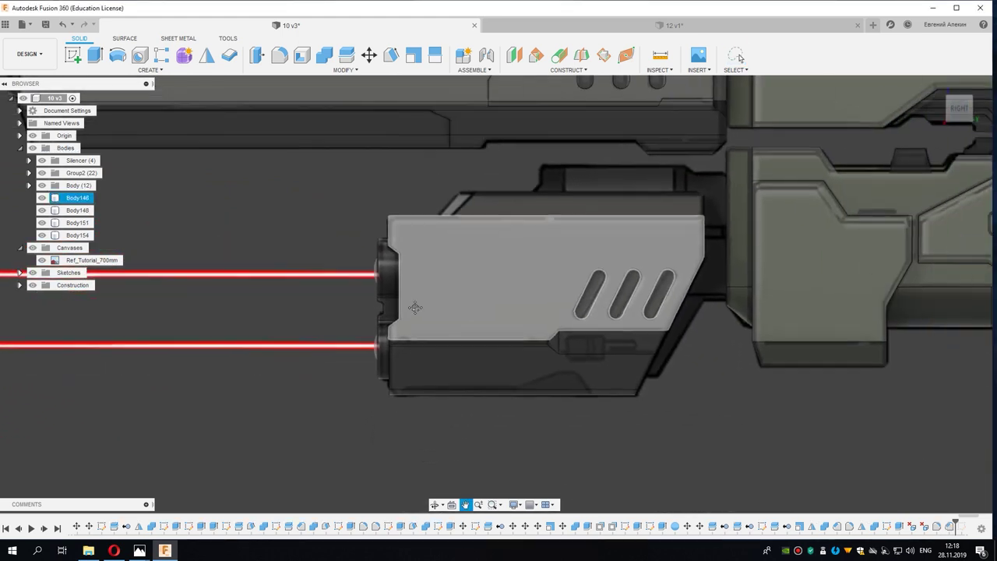
{"action": "key", "text": "ctrl+s"}
{"action": "left_click", "coordinate": [493, 286]}
Step: Pan the view to show the front block and its top
{"action": "scroll", "coordinate": [237, 203], "scroll_direction": "up", "scroll_amount": 3}
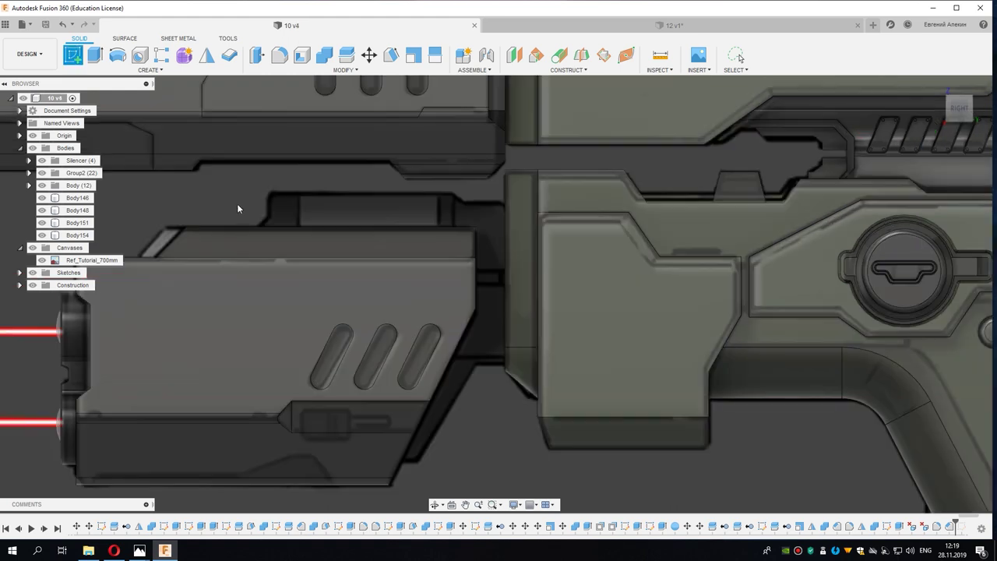
{"action": "mouse_move", "coordinate": [237, 203]}
{"action": "middle_mouse_down"}
{"action": "mouse_move", "coordinate": [218, 166]}
{"action": "mouse_move", "coordinate": [226, 160]}
{"action": "mouse_move", "coordinate": [199, 185]}
{"action": "middle_mouse_up"}
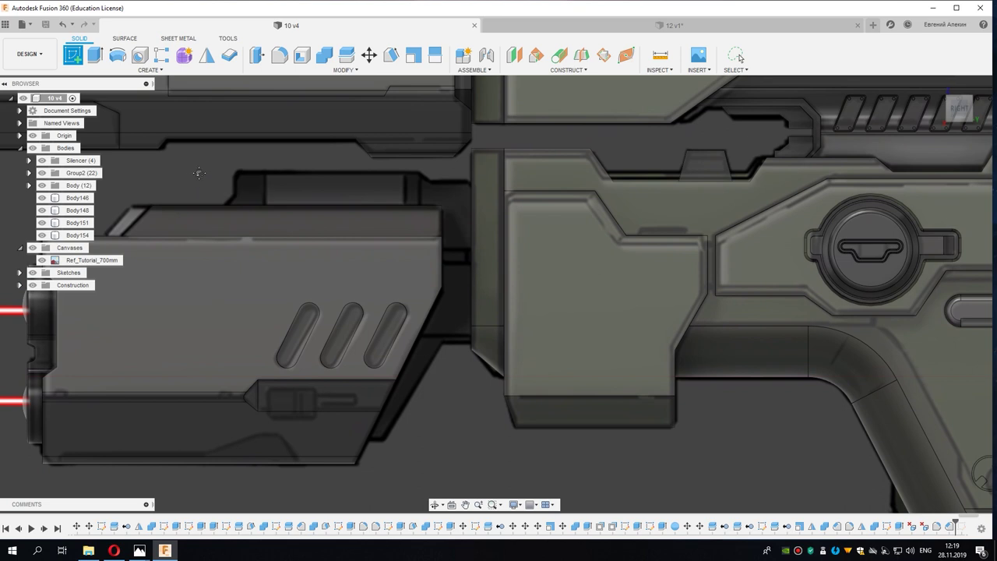
{"action": "middle_click_drag", "start_coordinate": [199, 185], "coordinate": [226, 166]}
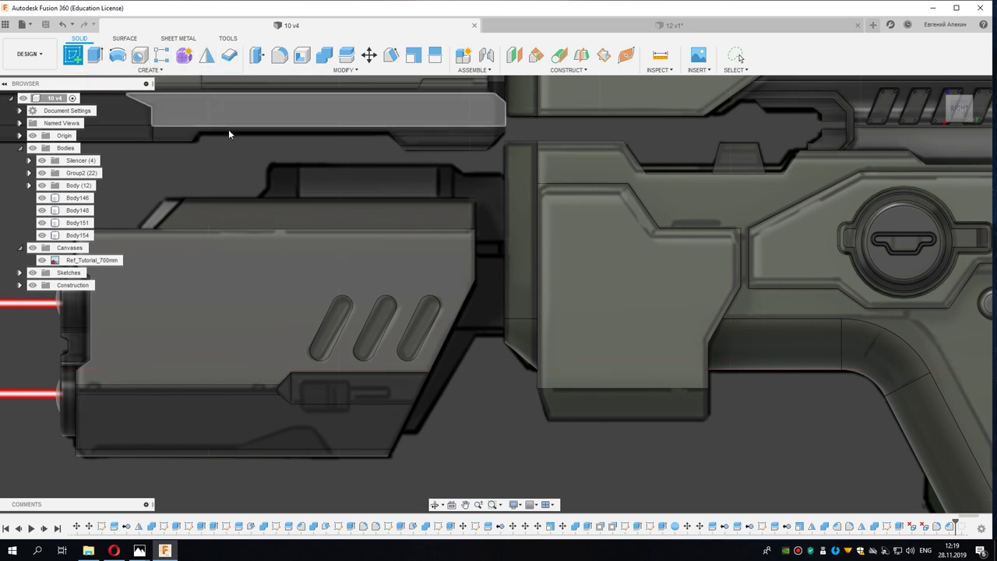
{"action": "middle_click_drag", "start_coordinate": [240, 144], "coordinate": [273, 163]}
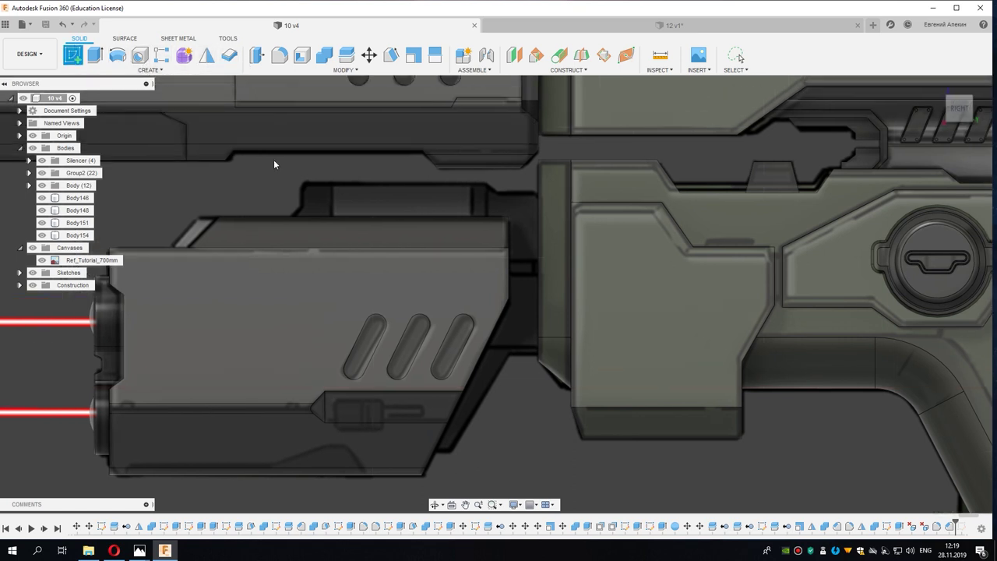
Step: Sketch a circle of about 22.5 mm diameter centred on the front block's top edge
{"action": "left_click", "coordinate": [347, 200]}
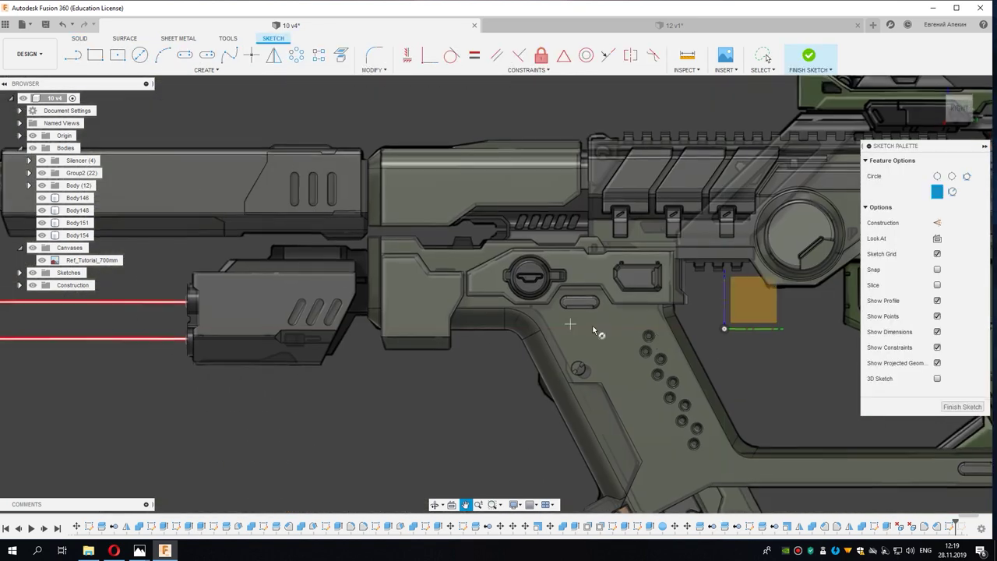
{"action": "scroll", "coordinate": [322, 272], "scroll_direction": "up", "scroll_amount": 3}
{"action": "scroll", "coordinate": [267, 267], "scroll_direction": "up", "scroll_amount": 3}
{"action": "scroll", "coordinate": [345, 269], "scroll_direction": "up", "scroll_amount": 2}
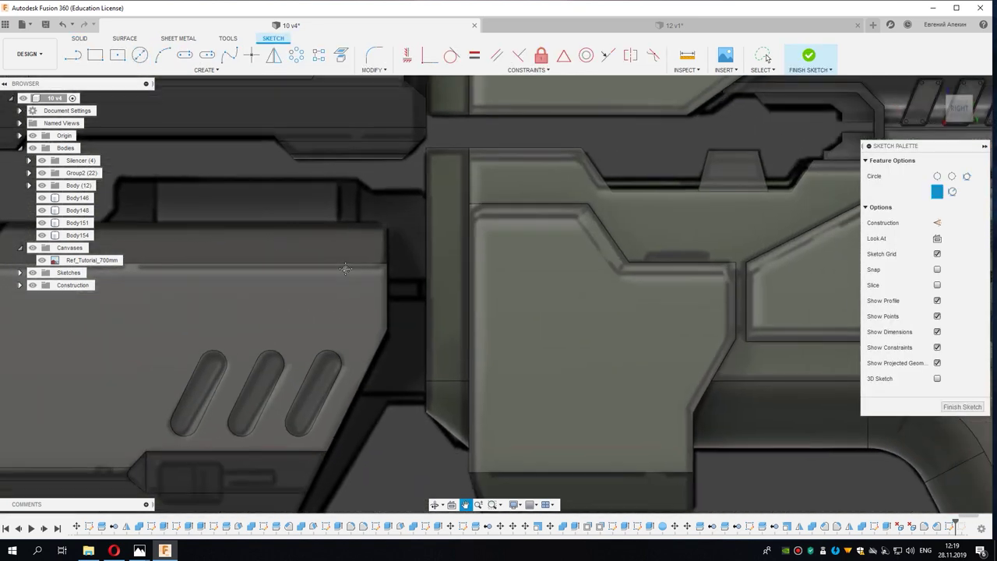
{"action": "middle_click_drag", "start_coordinate": [346, 269], "coordinate": [357, 256]}
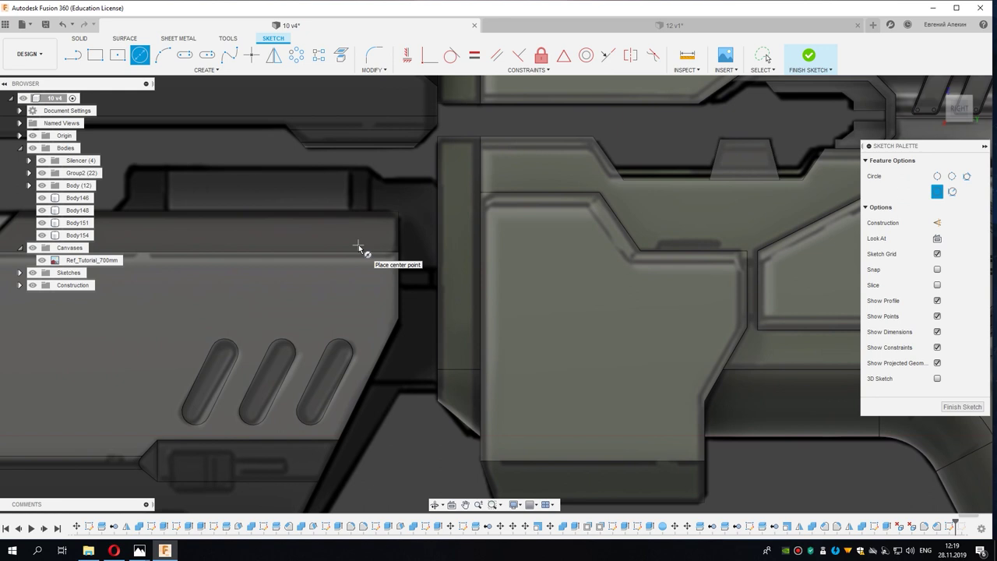
{"action": "left_click", "coordinate": [358, 244]}
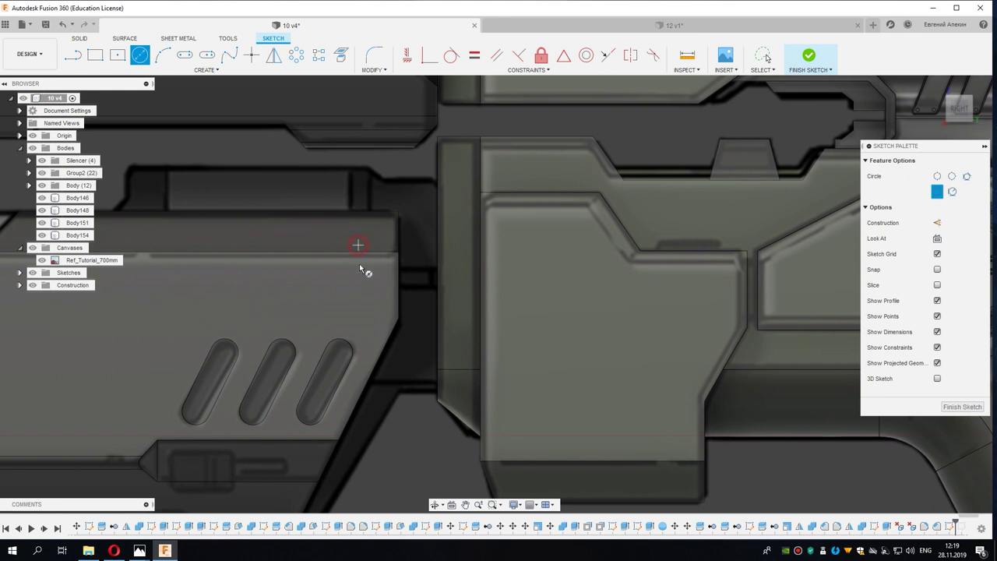
{"action": "left_click", "coordinate": [357, 321]}
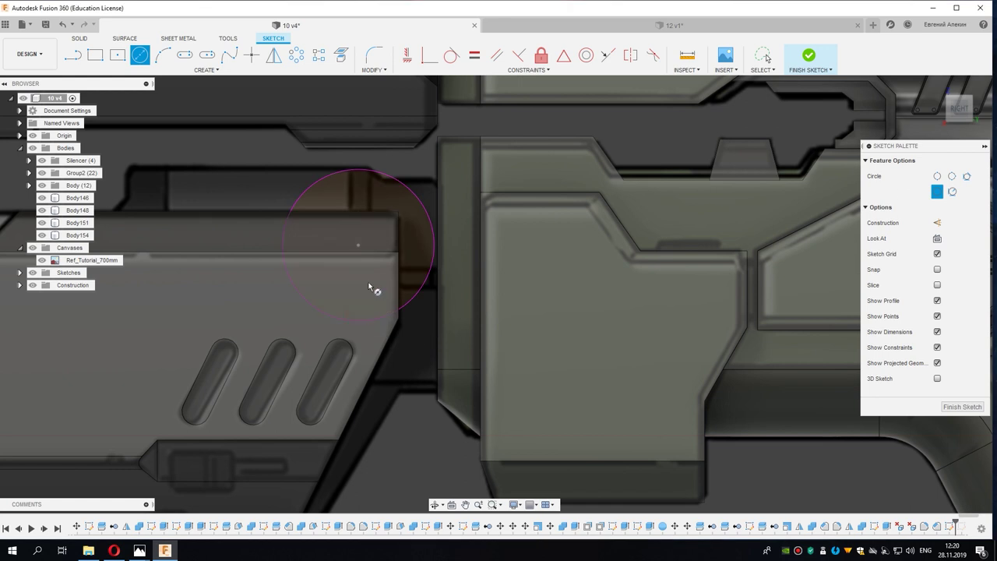
{"action": "right_click", "coordinate": [409, 217]}
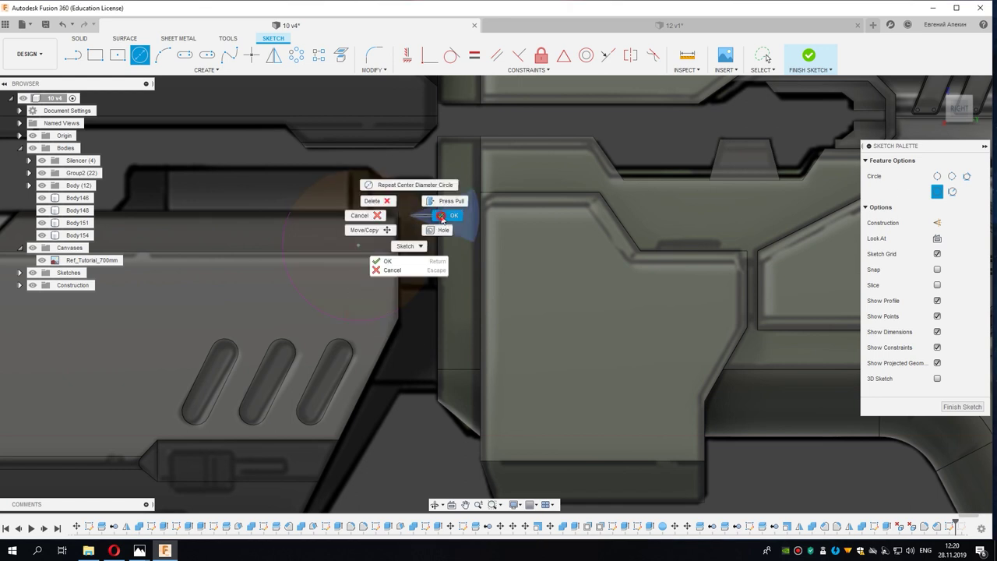
Step: Extrude the circle profile 47 mm as a new body, Body156
{"action": "left_click", "coordinate": [441, 217]}
{"action": "left_click", "coordinate": [413, 226]}
{"action": "right_click", "coordinate": [414, 225]}
{"action": "left_click", "coordinate": [378, 267]}
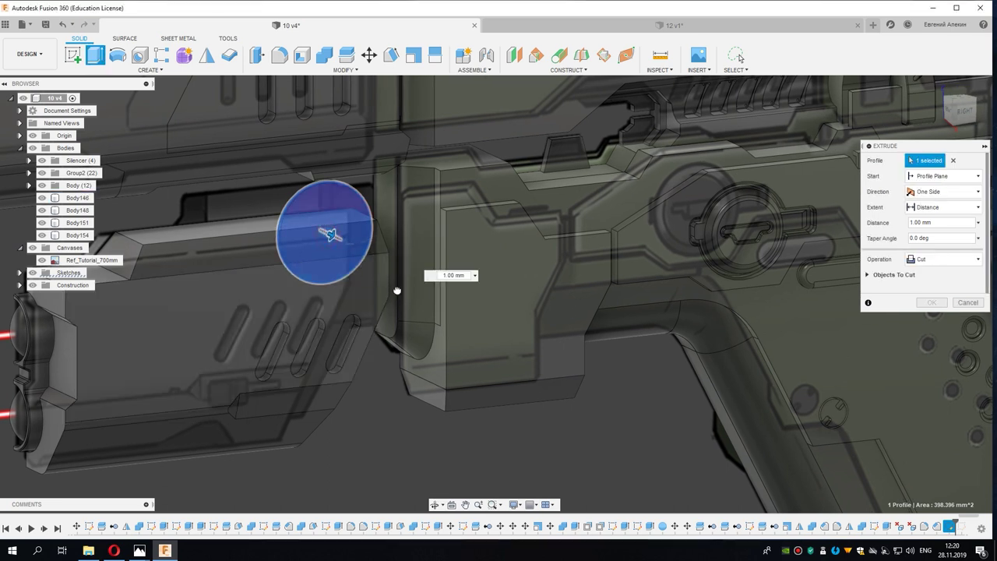
{"action": "left_click_drag", "start_coordinate": [330, 233], "coordinate": [420, 277]}
{"action": "left_click", "coordinate": [943, 259]}
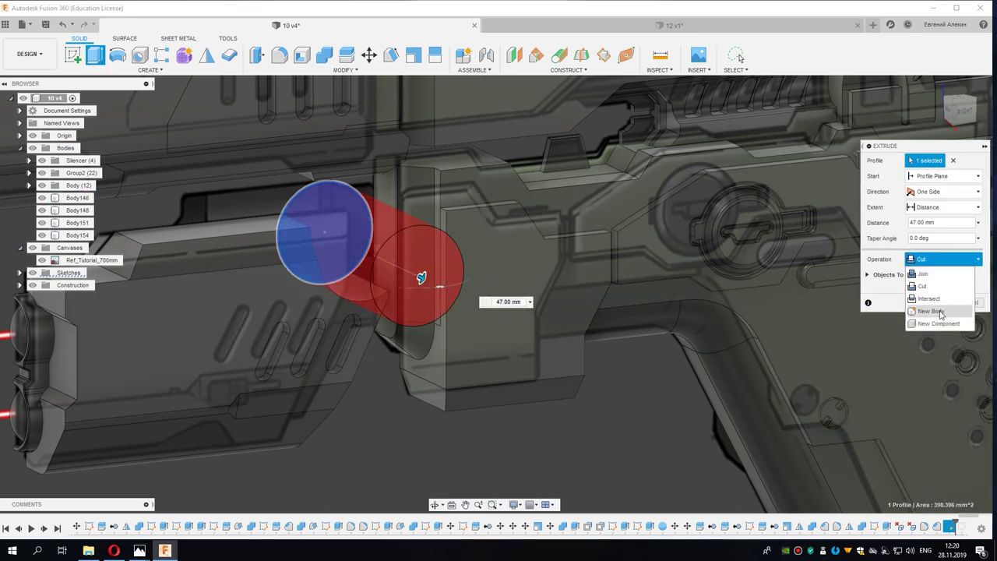
{"action": "left_click", "coordinate": [940, 312]}
{"action": "left_click", "coordinate": [948, 302]}
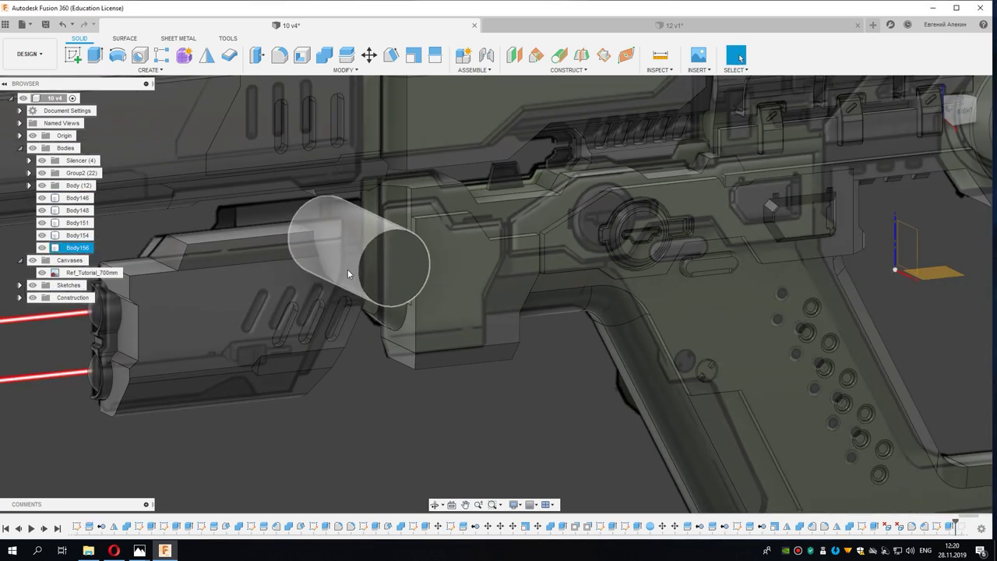
{"action": "scroll", "coordinate": [348, 273], "scroll_direction": "up", "scroll_amount": 1}
{"action": "scroll", "coordinate": [374, 312], "scroll_direction": "down", "scroll_amount": 2}
Step: Rotate the cylinder body -90 degrees about the Y axis
{"action": "key", "text": "m"}
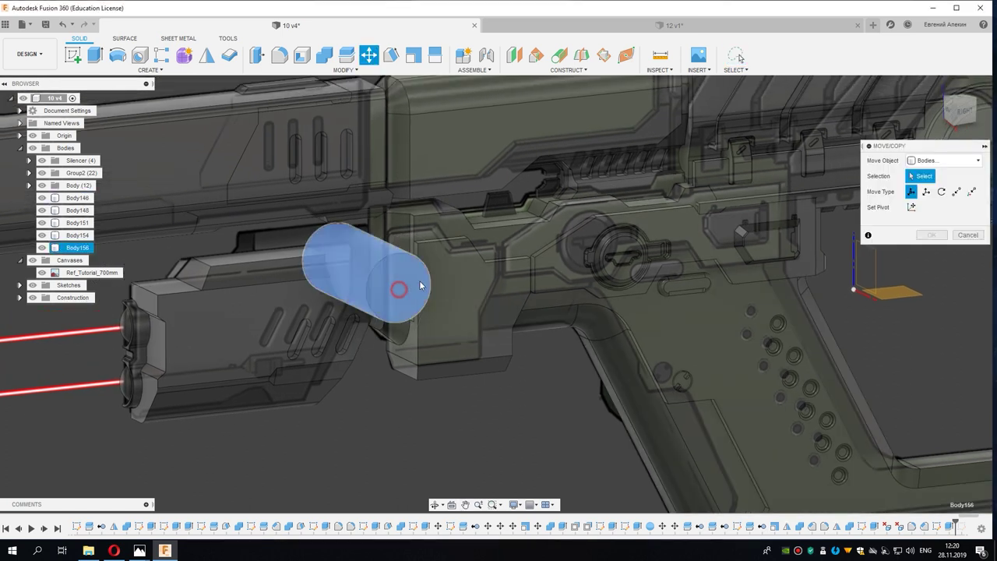
{"action": "left_click", "coordinate": [420, 285]}
{"action": "left_click_drag", "start_coordinate": [444, 283], "coordinate": [449, 313]}
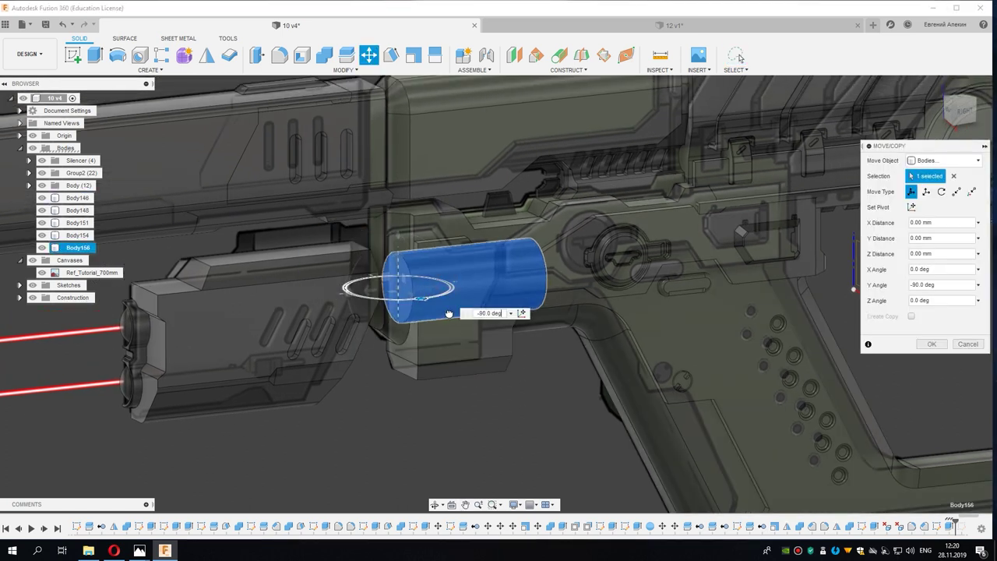
{"action": "left_click", "coordinate": [932, 345]}
Step: Move the cylinder 37.77 mm in Y and 1.458 mm in Z onto the front block
{"action": "mouse_move", "coordinate": [344, 131]}
{"action": "middle_mouse_down", "text": "shift"}
{"action": "mouse_move", "coordinate": [365, 246]}
{"action": "mouse_move", "coordinate": [520, 348]}
{"action": "middle_mouse_up", "text": "shift"}
{"action": "left_click", "coordinate": [496, 310]}
{"action": "key", "text": "m"}
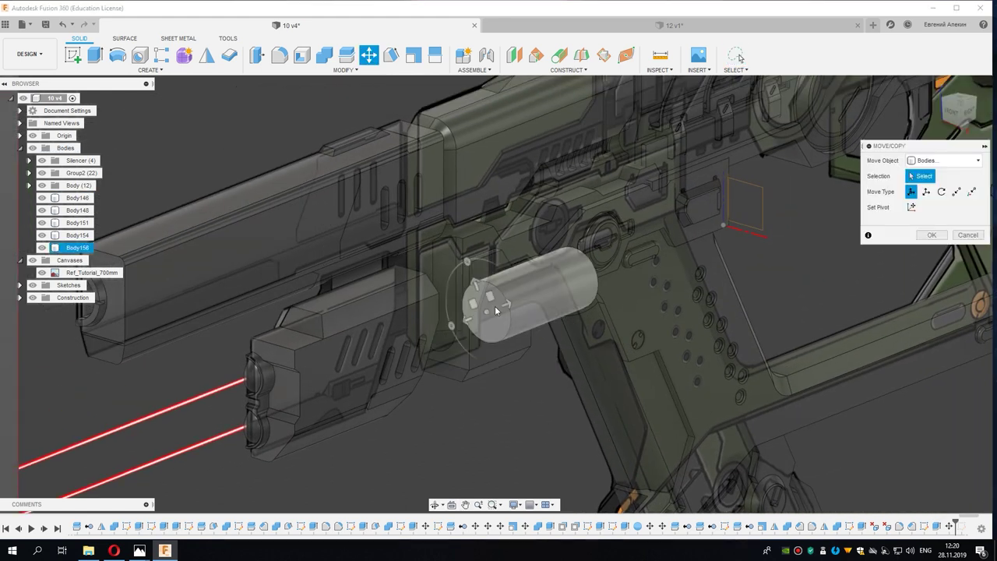
{"action": "left_click", "coordinate": [487, 314]}
{"action": "left_click", "coordinate": [954, 109]}
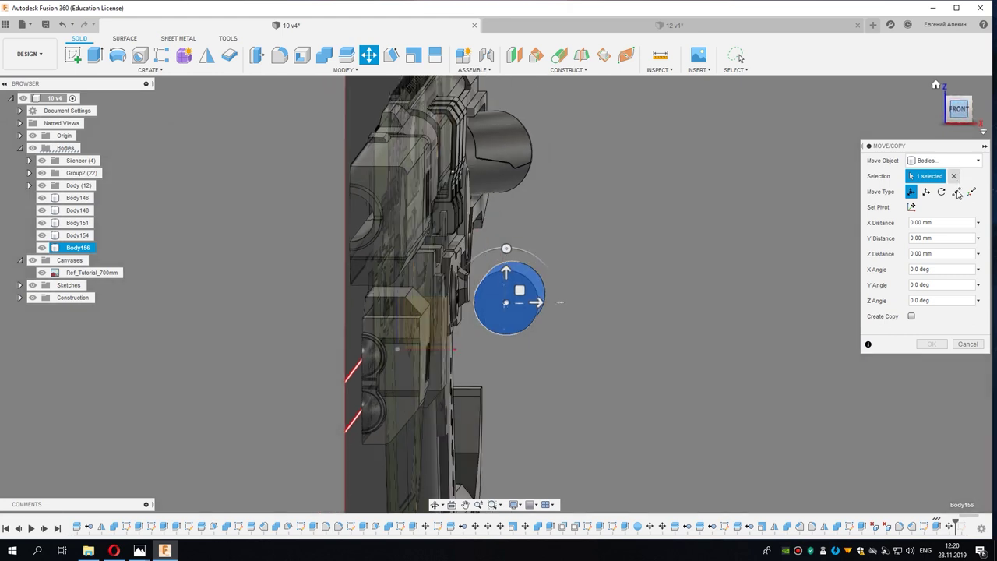
{"action": "left_click", "coordinate": [957, 192]}
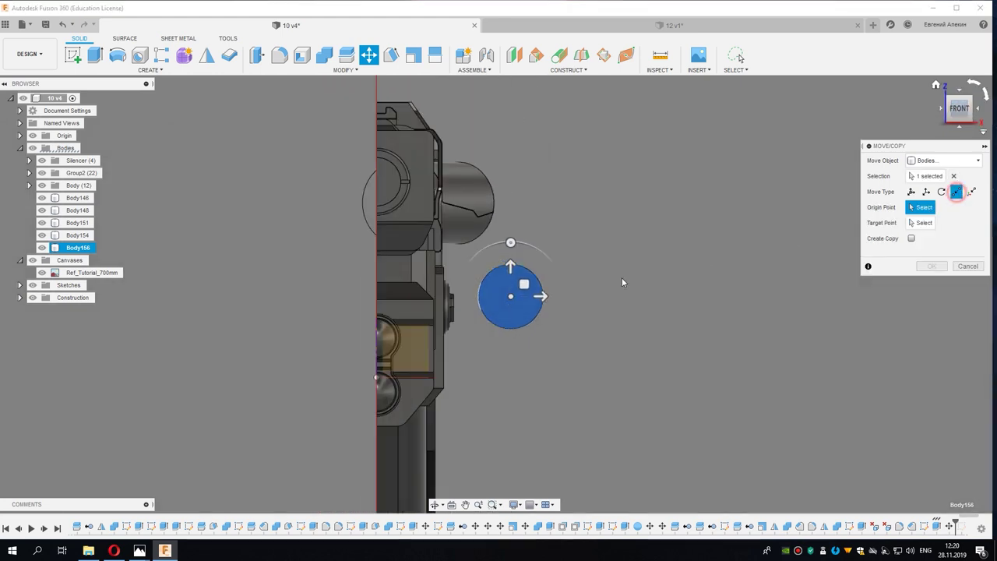
{"action": "left_click", "coordinate": [511, 298]}
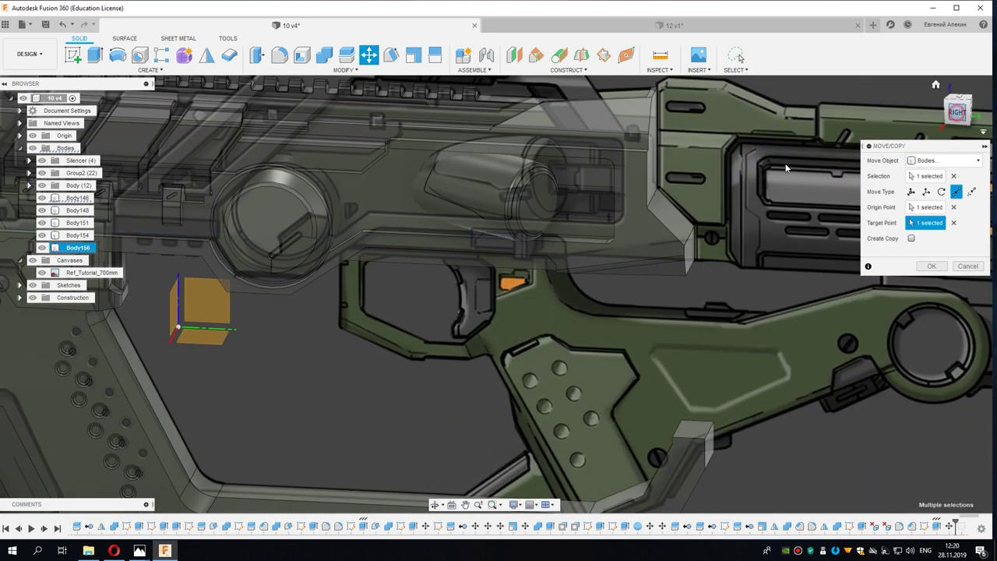
{"action": "middle_click_drag", "start_coordinate": [785, 167], "coordinate": [415, 252]}
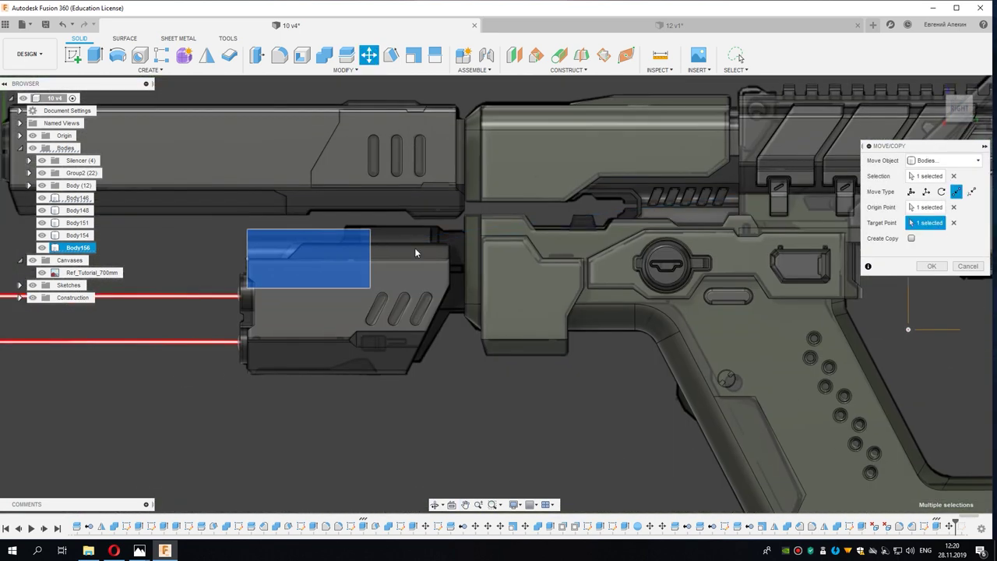
{"action": "left_click", "coordinate": [911, 192]}
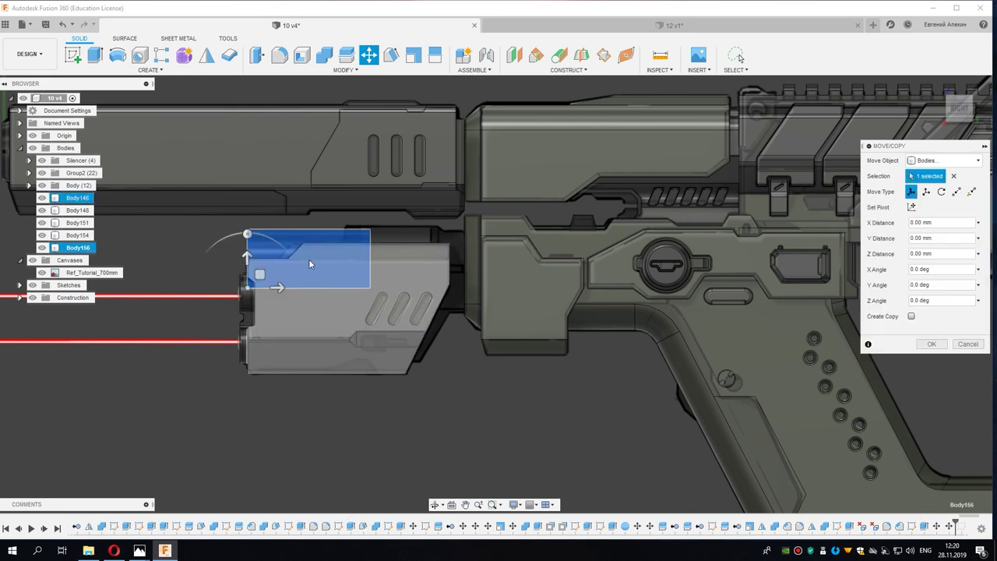
{"action": "scroll", "coordinate": [308, 258], "scroll_direction": "up", "scroll_amount": 3}
{"action": "left_click_drag", "start_coordinate": [235, 284], "coordinate": [370, 279]}
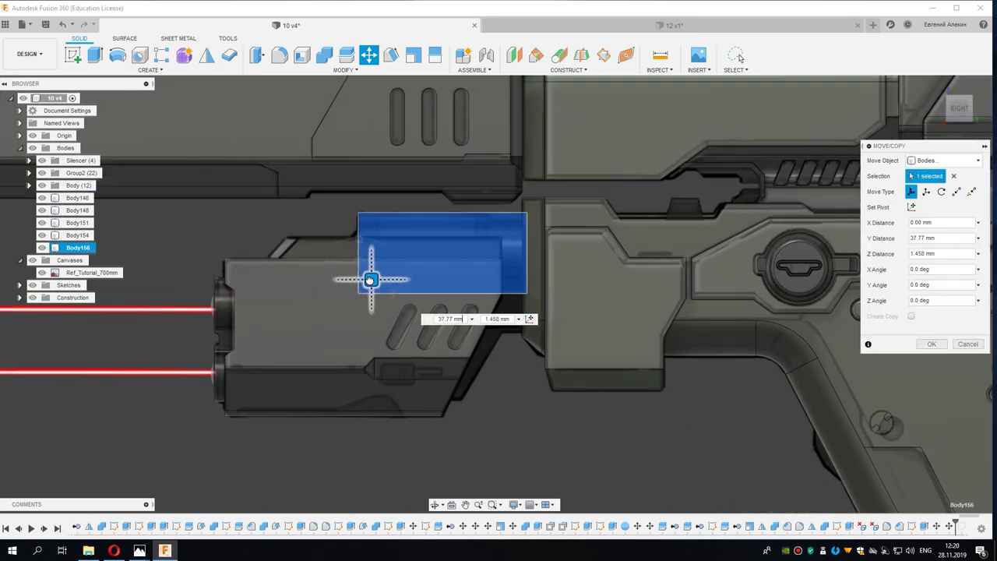
{"action": "left_click", "coordinate": [931, 345]}
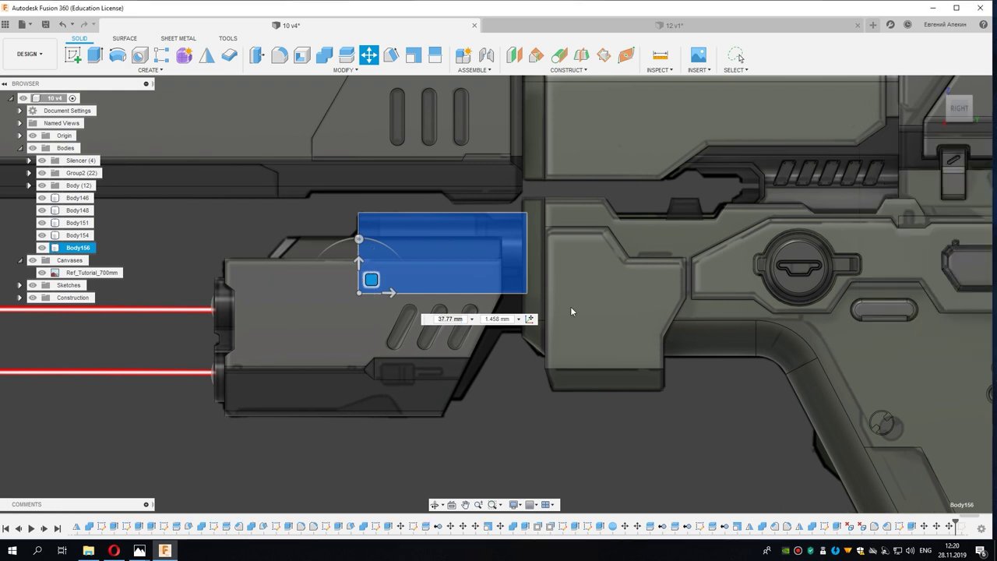
{"action": "mouse_move", "coordinate": [570, 306]}
{"action": "middle_mouse_down", "text": "shift"}
{"action": "mouse_move", "coordinate": [500, 246]}
{"action": "mouse_move", "coordinate": [545, 252]}
{"action": "middle_mouse_up", "text": "shift"}
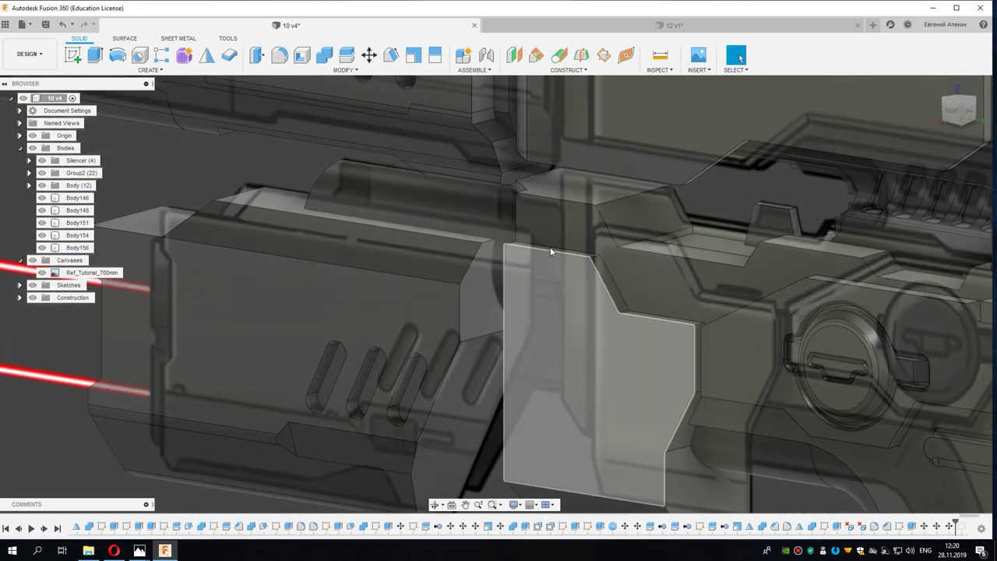
Step: Offset the cylinder's rear end face by -11 mm with Press Pull
{"action": "left_click", "coordinate": [555, 232]}
{"action": "left_click", "coordinate": [569, 271]}
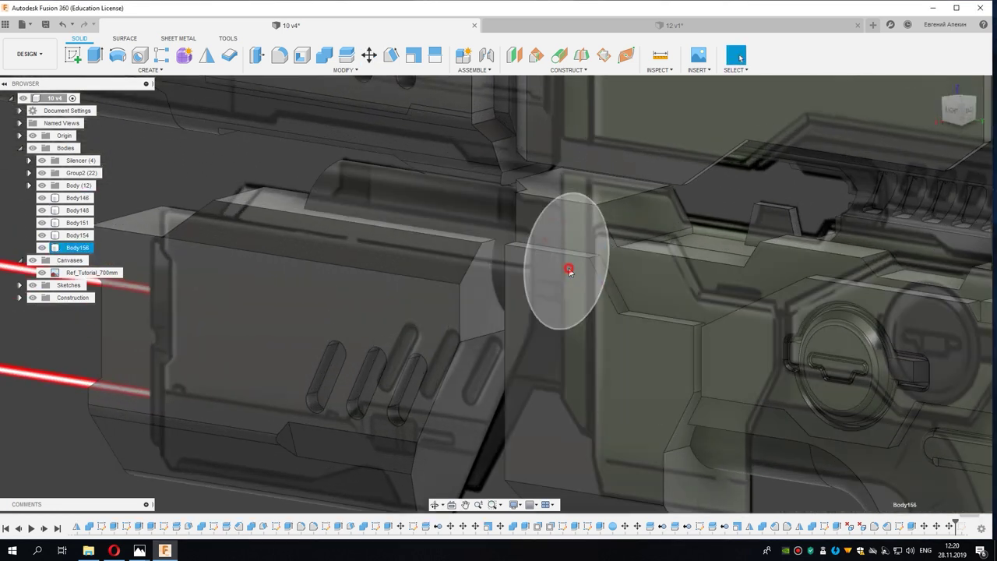
{"action": "right_click", "coordinate": [569, 271]}
{"action": "left_click", "coordinate": [599, 254]}
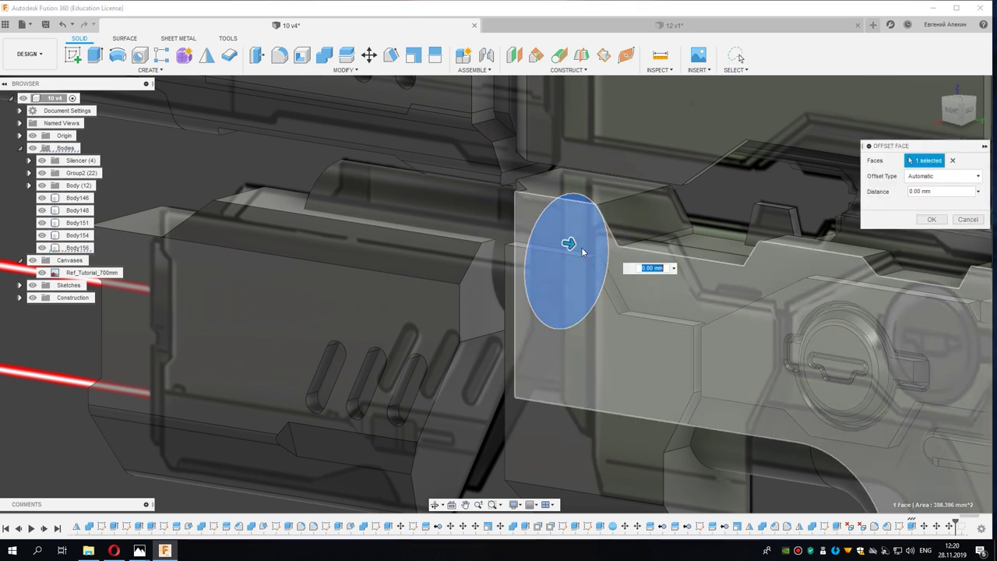
{"action": "left_click", "coordinate": [956, 112]}
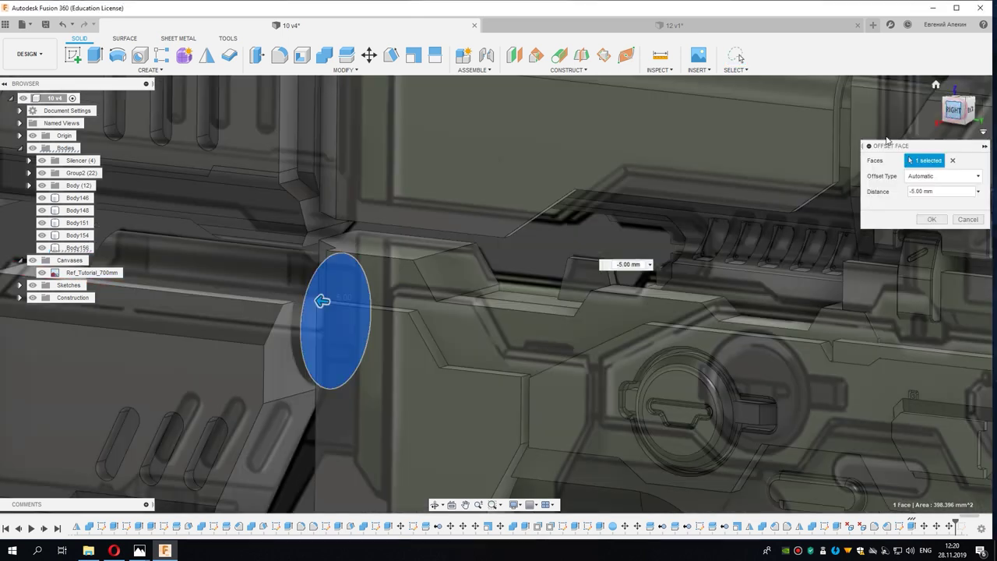
{"action": "scroll", "coordinate": [208, 349], "scroll_direction": "down", "scroll_amount": 5}
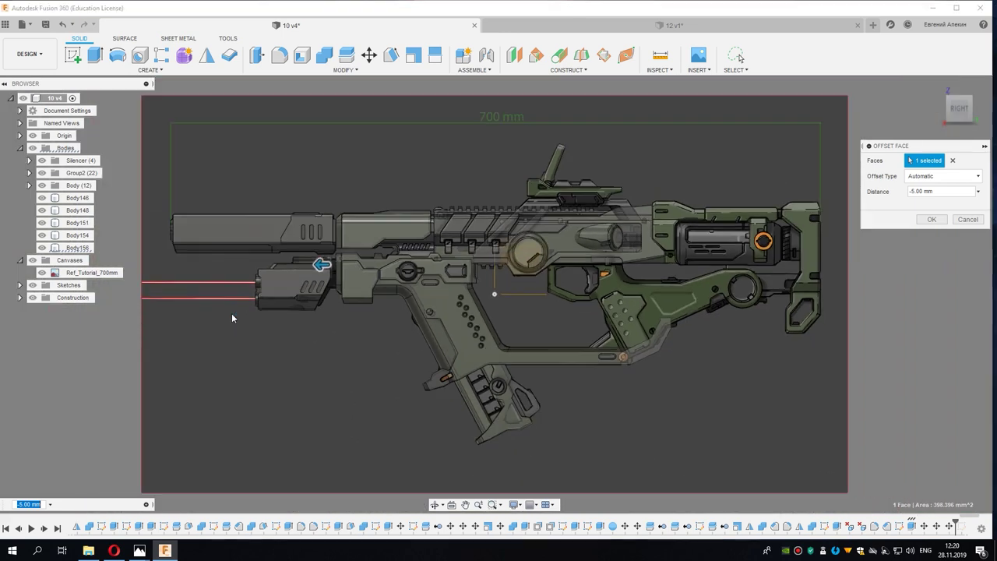
{"action": "scroll", "coordinate": [382, 233], "scroll_direction": "up", "scroll_amount": 5}
{"action": "scroll", "coordinate": [448, 228], "scroll_direction": "up", "scroll_amount": 3}
{"action": "left_click_drag", "start_coordinate": [444, 228], "coordinate": [423, 228]}
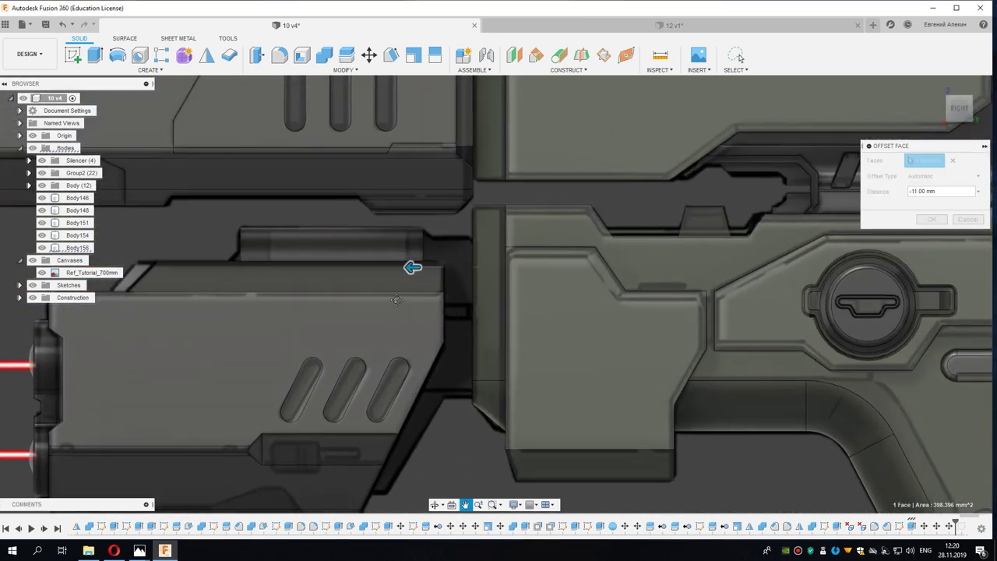
{"action": "middle_click_drag", "start_coordinate": [403, 263], "coordinate": [399, 301]}
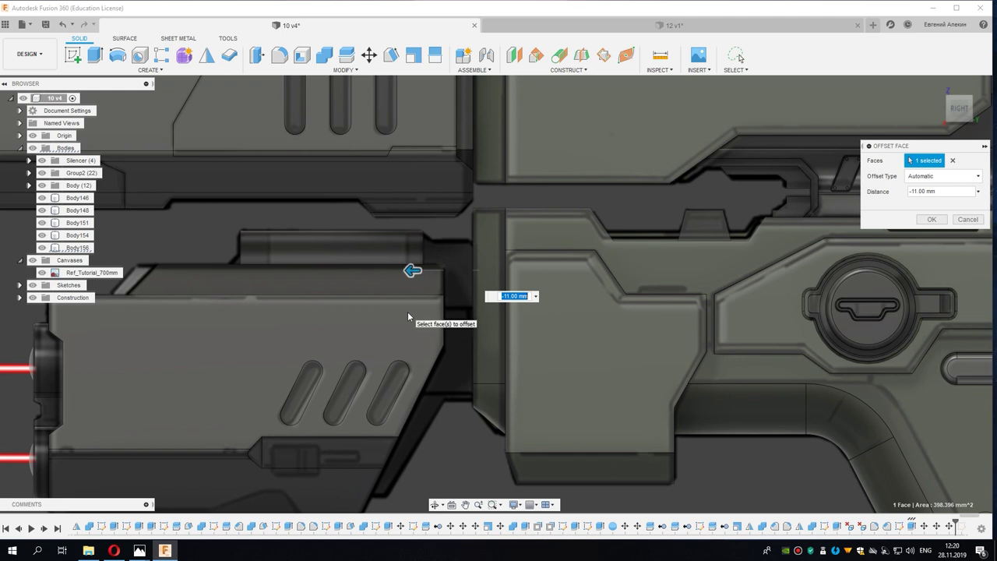
{"action": "middle_click_drag", "start_coordinate": [408, 316], "coordinate": [391, 312]}
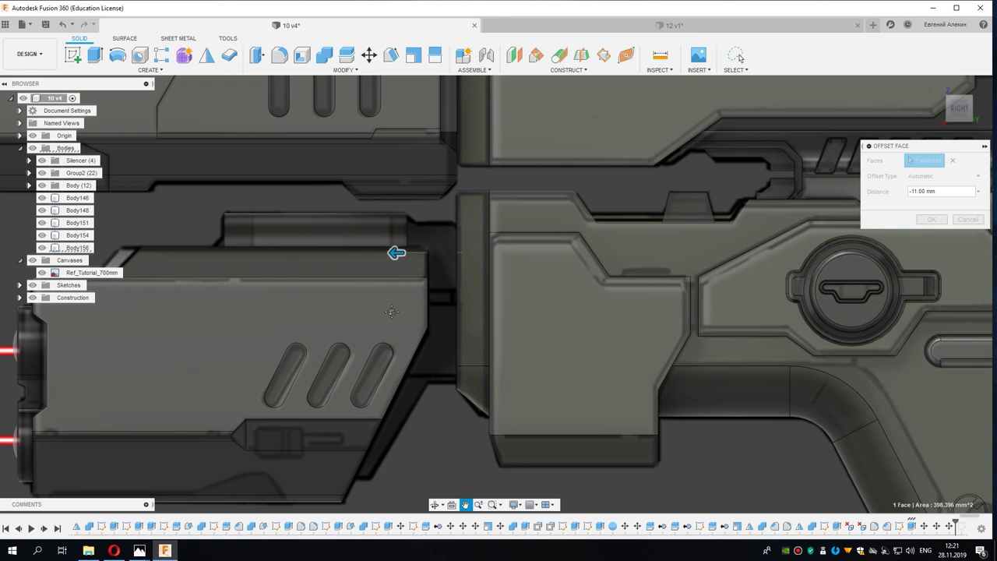
{"action": "middle_click_drag", "start_coordinate": [392, 312], "coordinate": [420, 316]}
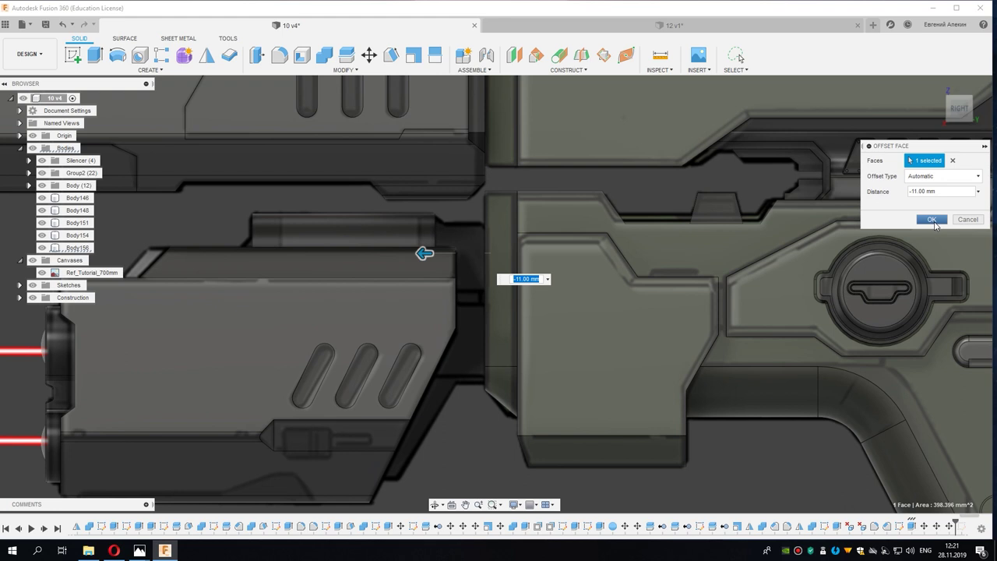
{"action": "left_click", "coordinate": [932, 219]}
{"action": "middle_click_drag", "start_coordinate": [476, 255], "coordinate": [429, 240], "text": "shift"}
Step: Extrude the cylinder's end face 2 mm with a -50° taper angle, creating Body157
{"action": "right_click", "coordinate": [427, 239]}
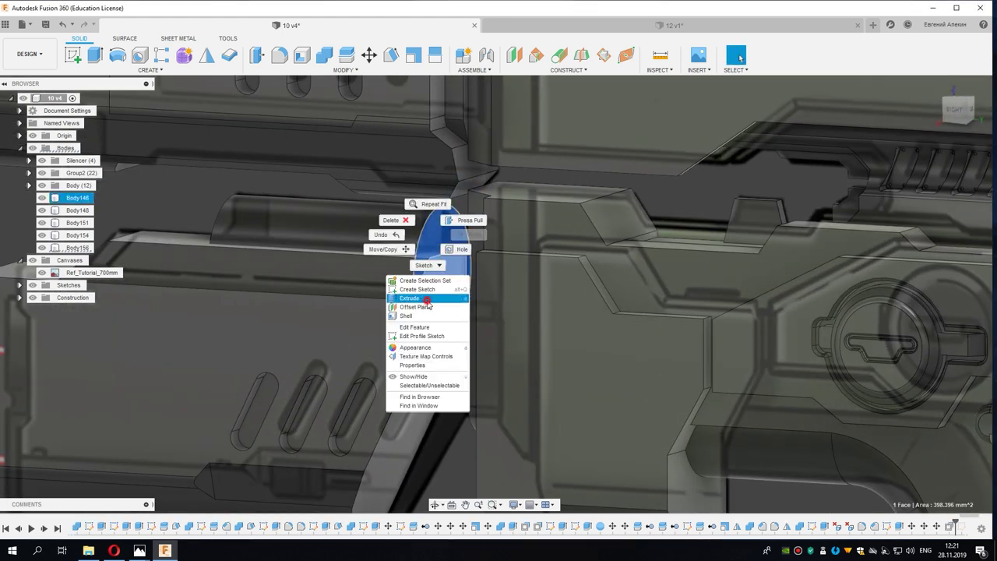
{"action": "left_click", "coordinate": [409, 298]}
{"action": "left_click", "coordinate": [953, 114]}
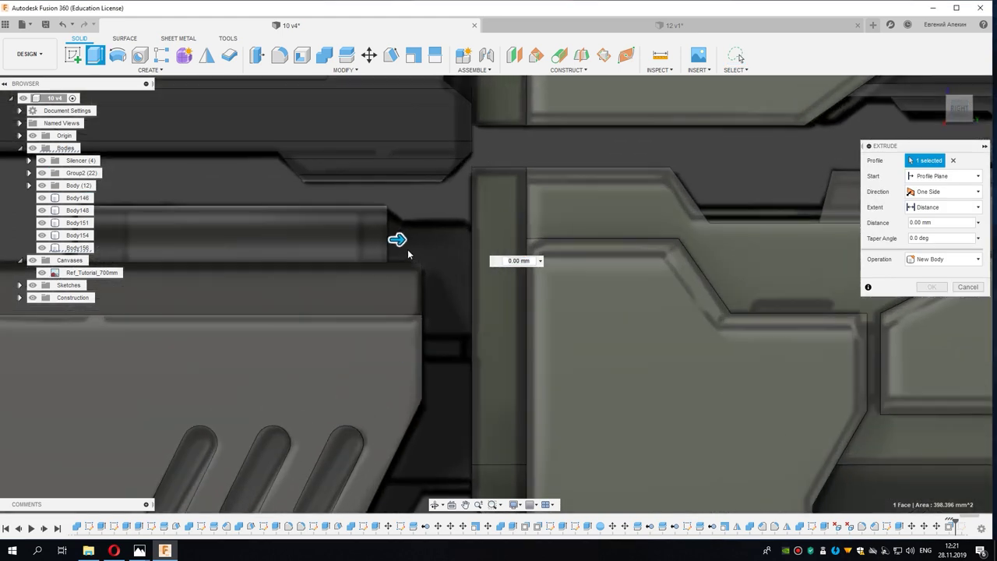
{"action": "left_click_drag", "start_coordinate": [398, 240], "coordinate": [416, 243]}
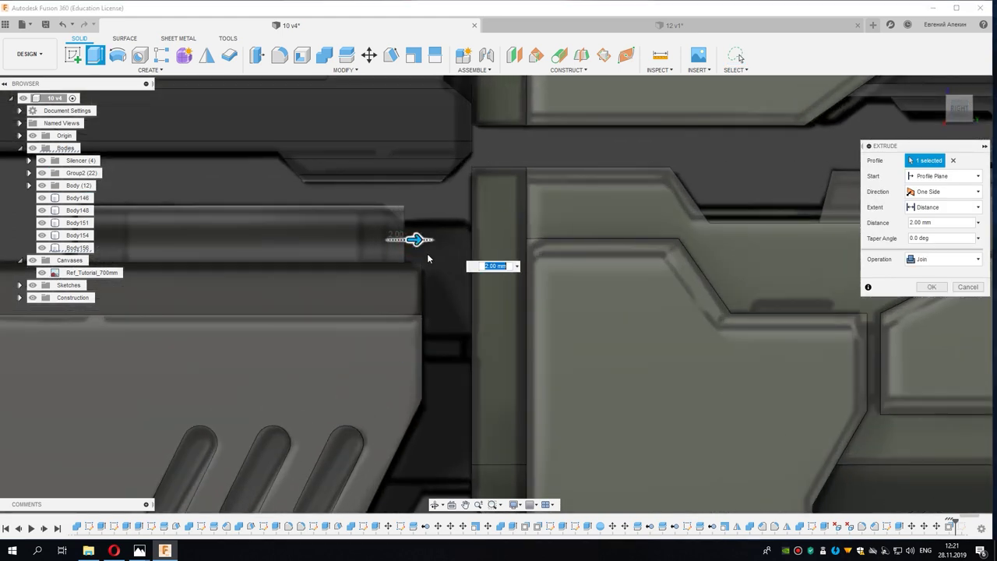
{"action": "middle_click_drag", "start_coordinate": [416, 243], "coordinate": [452, 248], "text": "shift"}
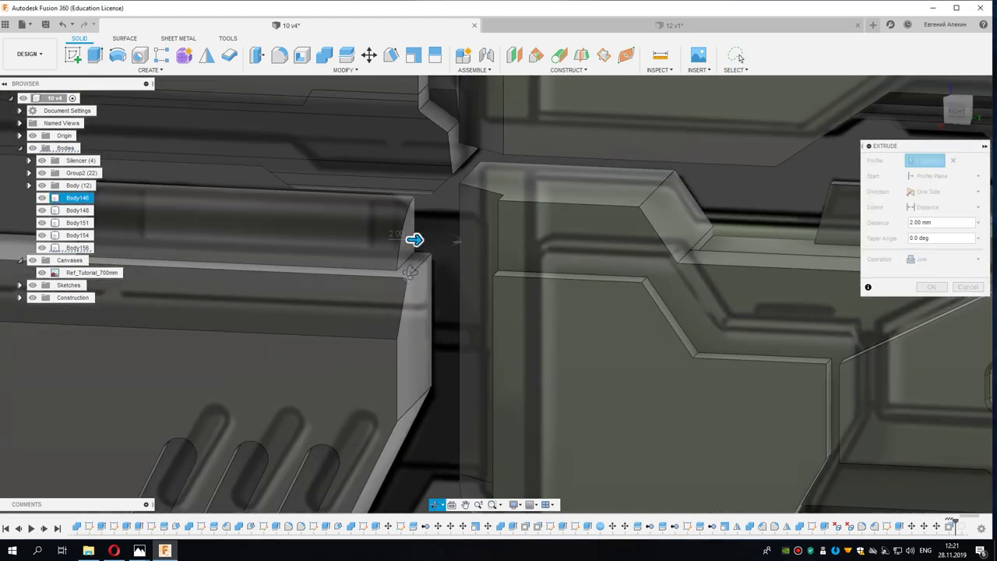
{"action": "left_click", "coordinate": [455, 243]}
{"action": "left_click_drag", "start_coordinate": [460, 241], "coordinate": [465, 233]}
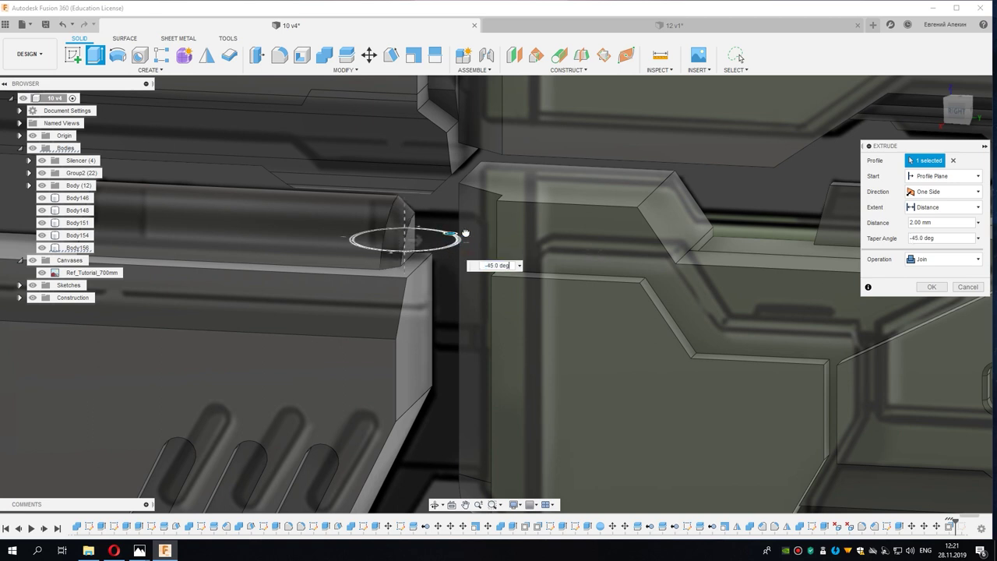
{"action": "type", "text": "-50"}
{"action": "left_click", "coordinate": [958, 110]}
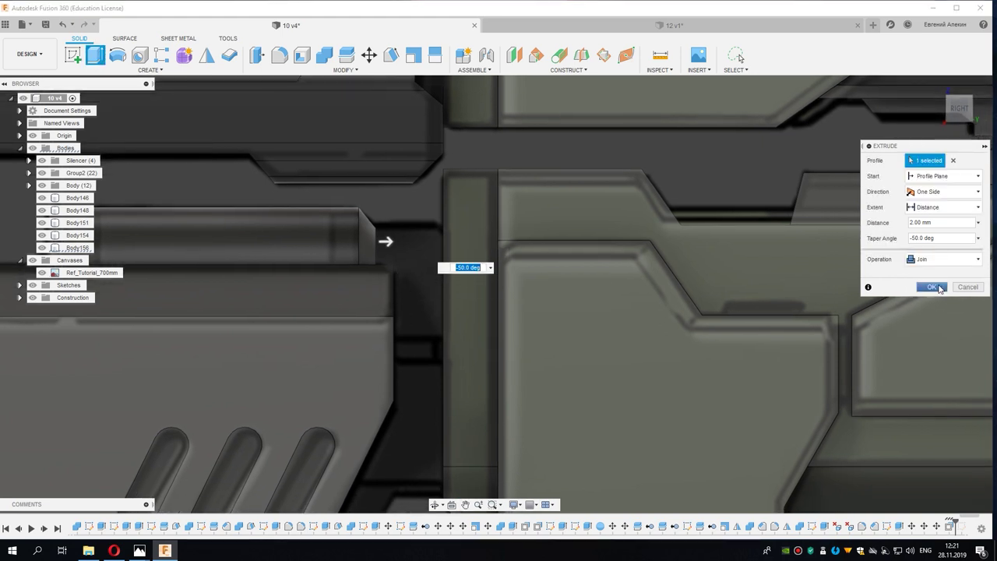
{"action": "left_click", "coordinate": [943, 260]}
{"action": "left_click", "coordinate": [934, 306]}
{"action": "left_click", "coordinate": [932, 286]}
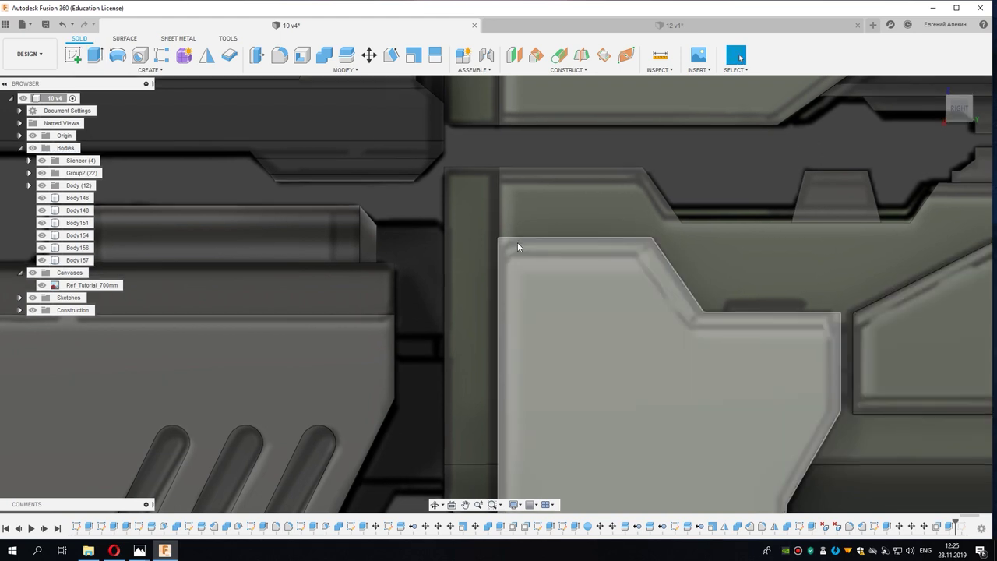
Step: Extrude the barrel's circular end face 7.83 mm as new body Body158 reaching the front block
{"action": "scroll", "coordinate": [435, 240], "scroll_direction": "up", "scroll_amount": 2}
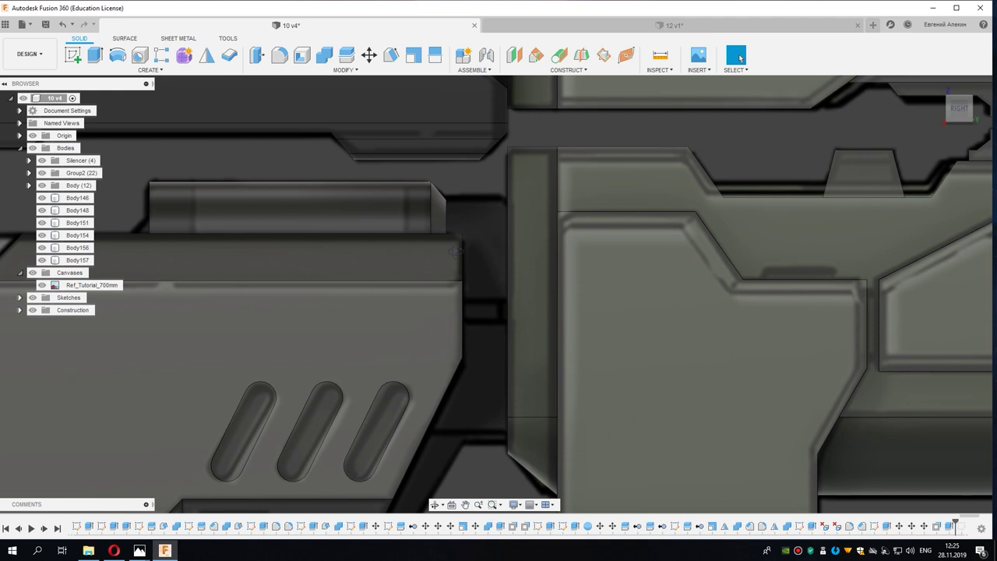
{"action": "middle_click_drag", "start_coordinate": [453, 248], "coordinate": [433, 242], "text": "shift"}
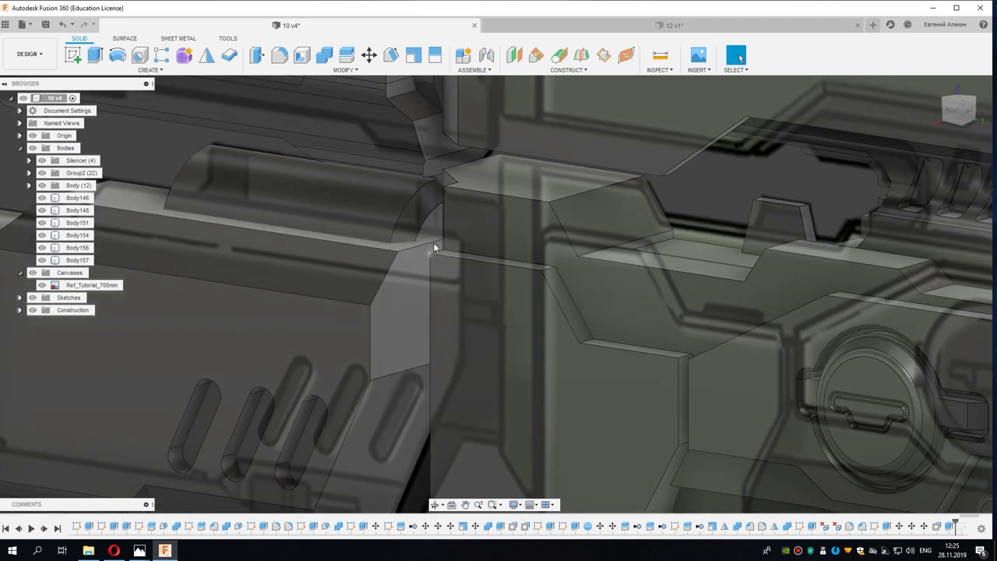
{"action": "left_click", "coordinate": [432, 216]}
{"action": "right_click", "coordinate": [433, 221]}
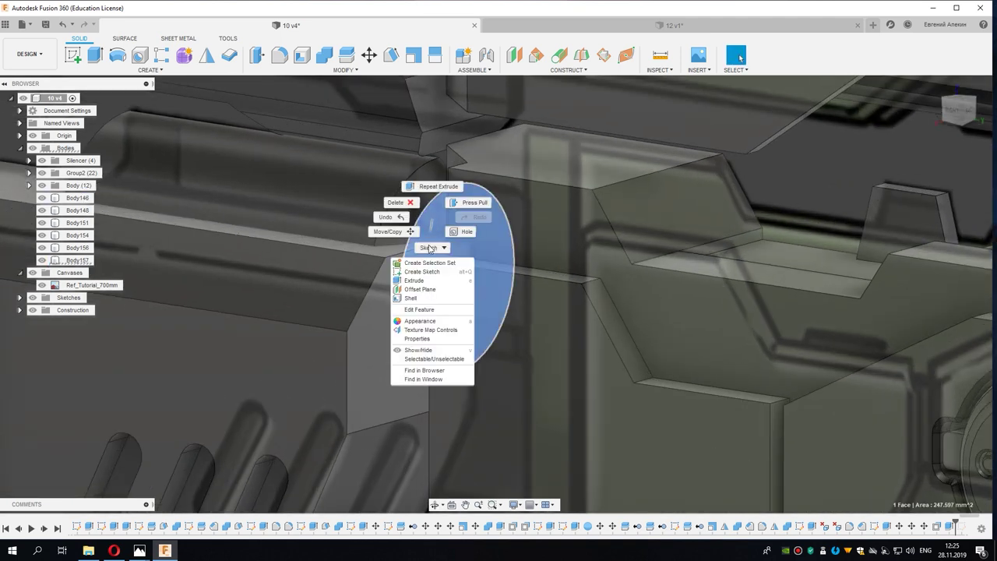
{"action": "left_click", "coordinate": [413, 281]}
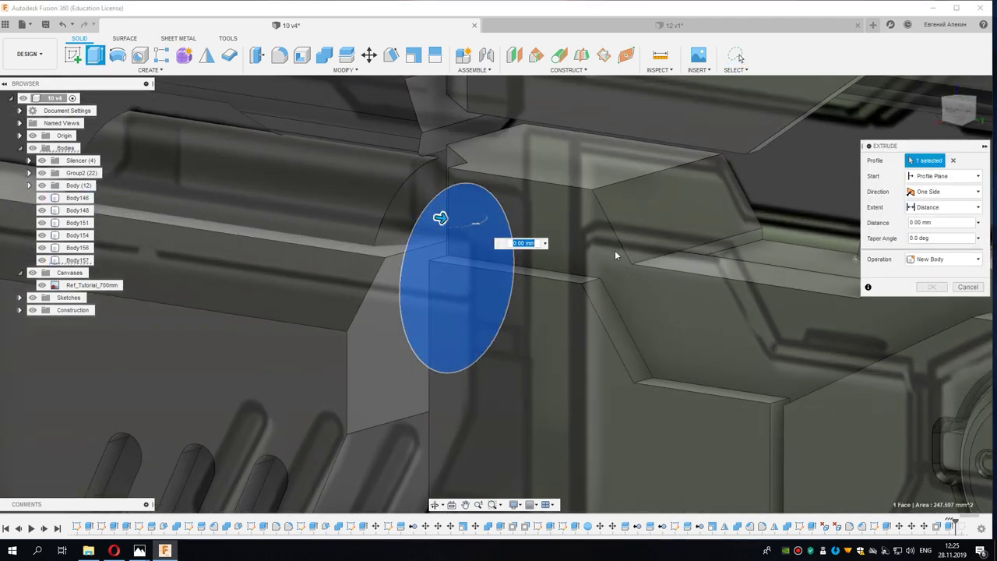
{"action": "left_click_drag", "start_coordinate": [445, 216], "coordinate": [459, 222]}
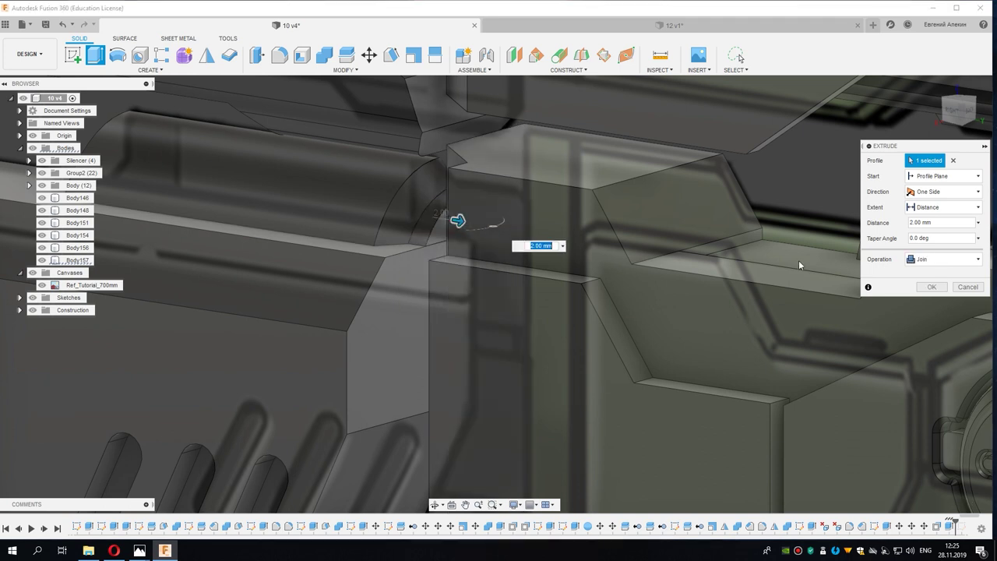
{"action": "left_click", "coordinate": [945, 259]}
{"action": "left_click", "coordinate": [923, 309]}
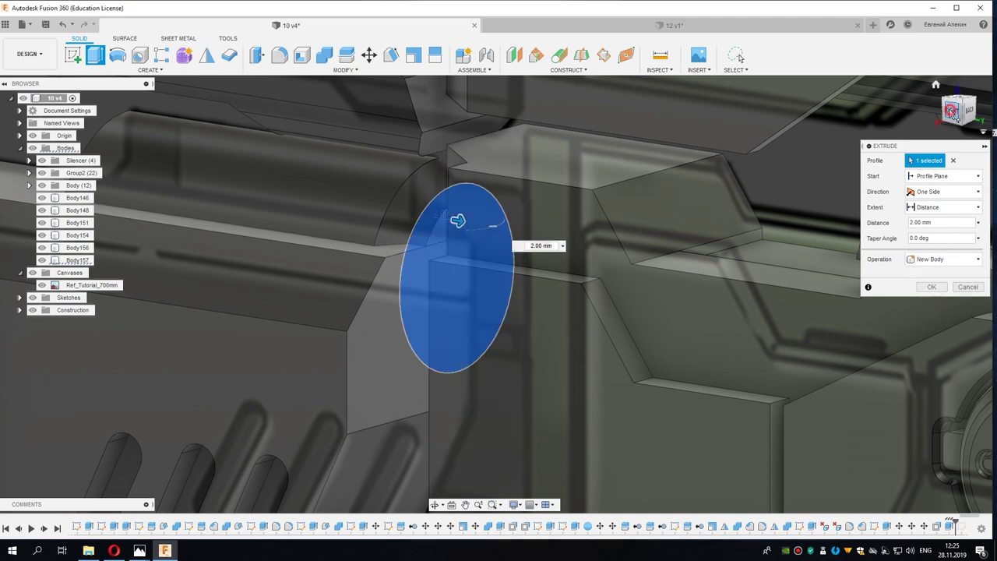
{"action": "middle_click_drag", "start_coordinate": [457, 220], "coordinate": [416, 231], "text": "shift"}
{"action": "left_click_drag", "start_coordinate": [407, 238], "coordinate": [481, 238]}
{"action": "scroll", "coordinate": [452, 263], "scroll_direction": "down", "scroll_amount": 1}
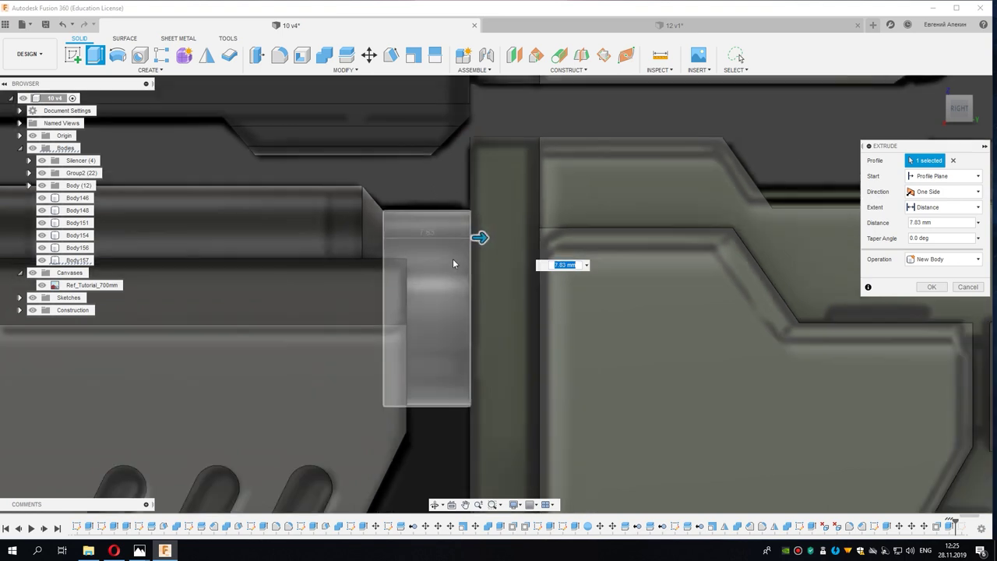
{"action": "scroll", "coordinate": [453, 263], "scroll_direction": "down", "scroll_amount": 1}
{"action": "middle_click_drag", "start_coordinate": [436, 308], "coordinate": [612, 264]}
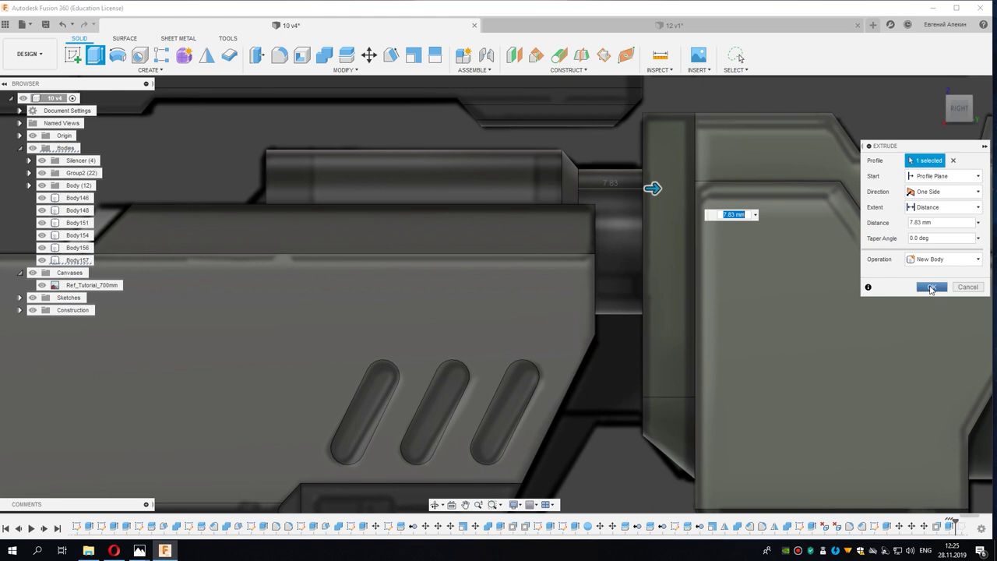
{"action": "left_click", "coordinate": [930, 288]}
Step: Combine the new extrusions into the upper barrel body with a Join
{"action": "left_click", "coordinate": [324, 54]}
{"action": "left_click", "coordinate": [501, 184]}
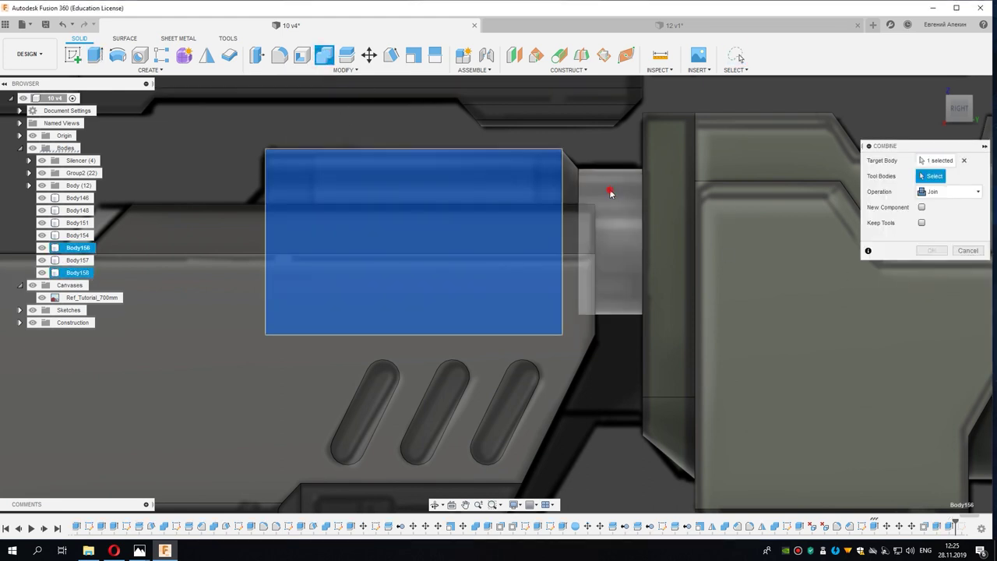
{"action": "left_click", "coordinate": [610, 191]}
{"action": "left_click", "coordinate": [930, 251]}
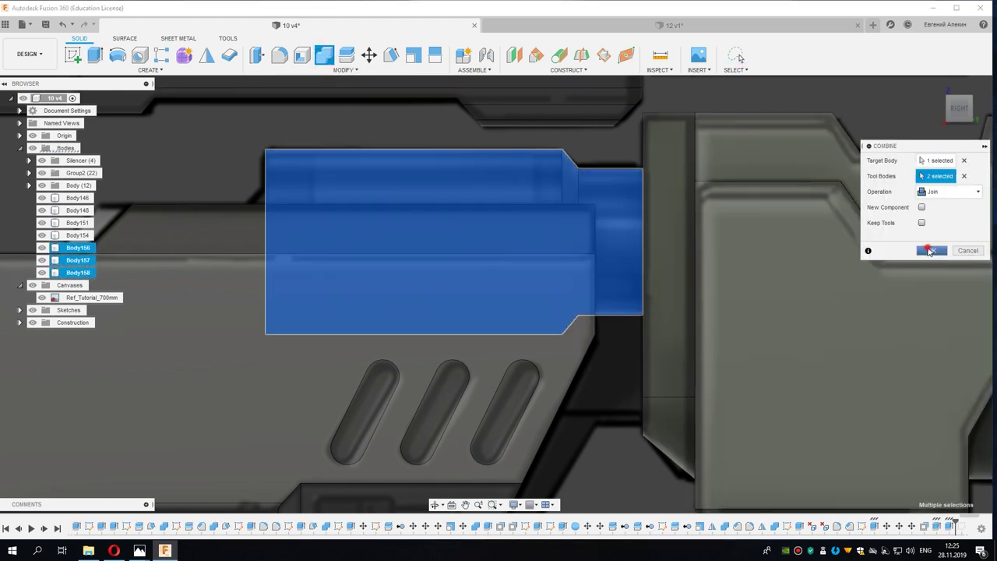
Step: Push the cylinder's end face out 48 mm with Press Pull
{"action": "mouse_move", "coordinate": [445, 253]}
{"action": "middle_mouse_down", "text": "shift"}
{"action": "mouse_move", "coordinate": [338, 210]}
{"action": "mouse_move", "coordinate": [365, 207]}
{"action": "middle_mouse_up", "text": "shift"}
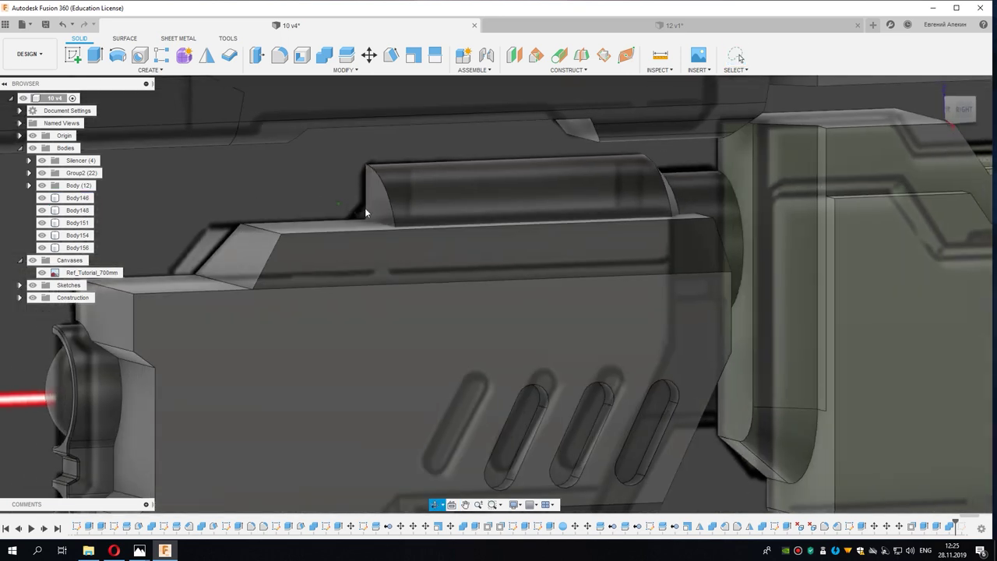
{"action": "right_click", "coordinate": [365, 207]}
{"action": "left_click", "coordinate": [417, 191]}
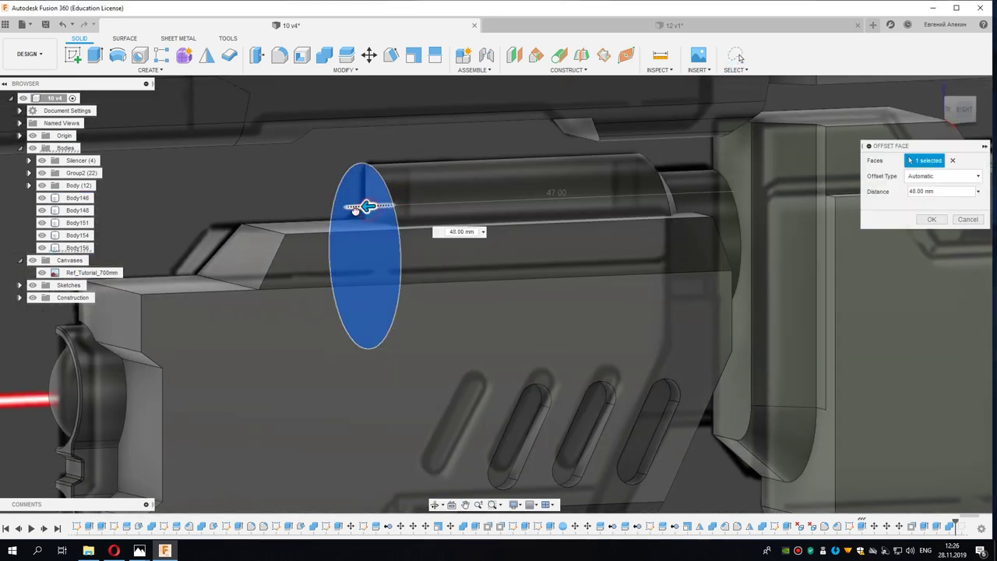
{"action": "left_click", "coordinate": [931, 219]}
{"action": "scroll", "coordinate": [390, 206], "scroll_direction": "up", "scroll_amount": 1}
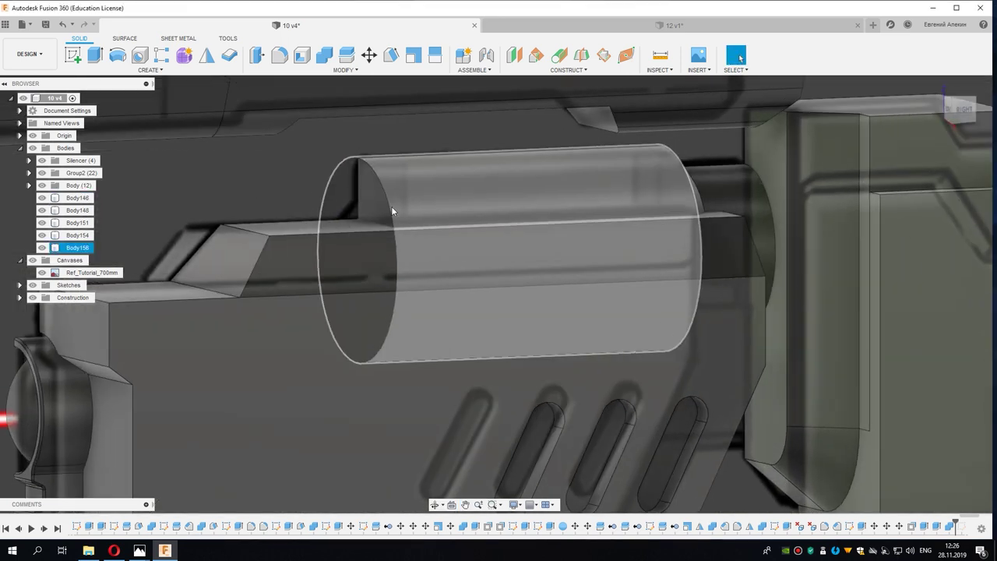
Step: Extrude the cylinder's end face 3 mm as a new body, Body159
{"action": "right_click", "coordinate": [372, 209]}
{"action": "left_click", "coordinate": [357, 269]}
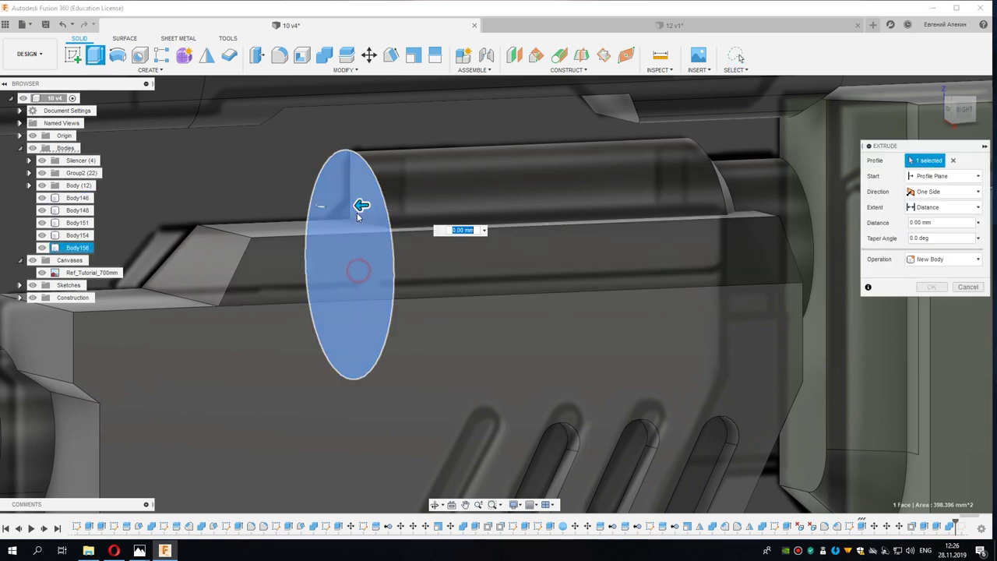
{"action": "left_click_drag", "start_coordinate": [356, 207], "coordinate": [339, 207]}
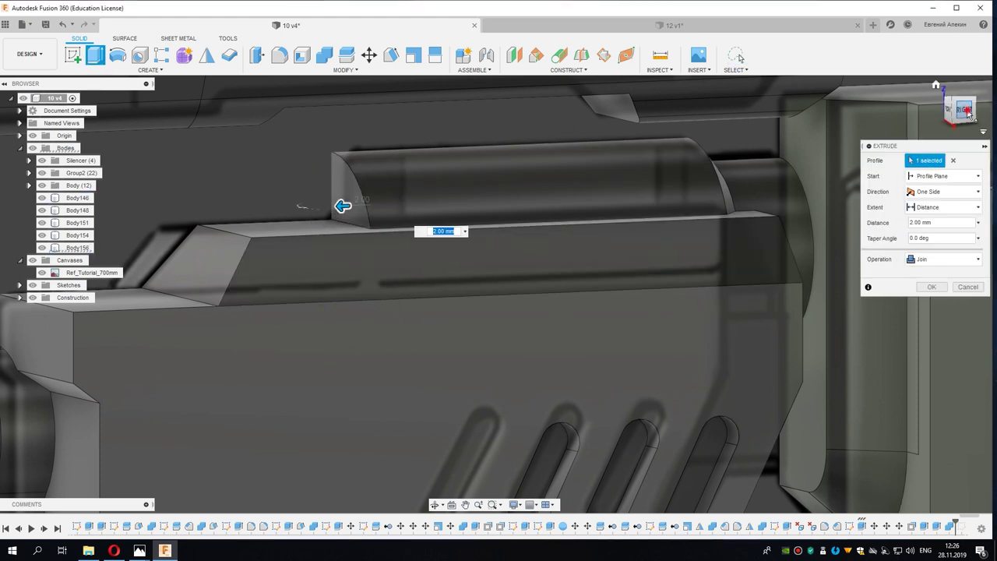
{"action": "scroll", "coordinate": [720, 164], "scroll_direction": "up", "scroll_amount": 2}
{"action": "scroll", "coordinate": [372, 209], "scroll_direction": "up", "scroll_amount": 2}
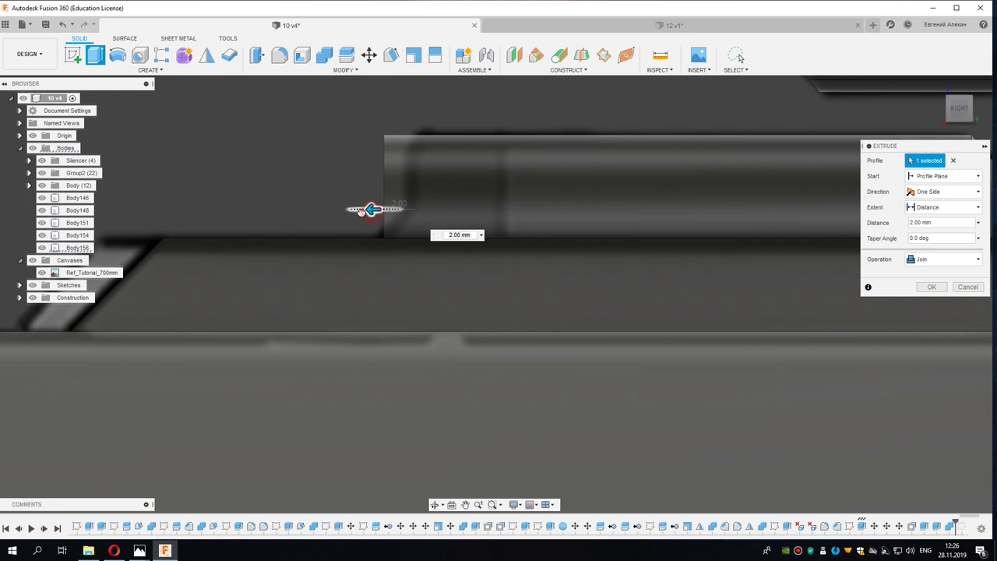
{"action": "left_click_drag", "start_coordinate": [372, 209], "coordinate": [356, 210]}
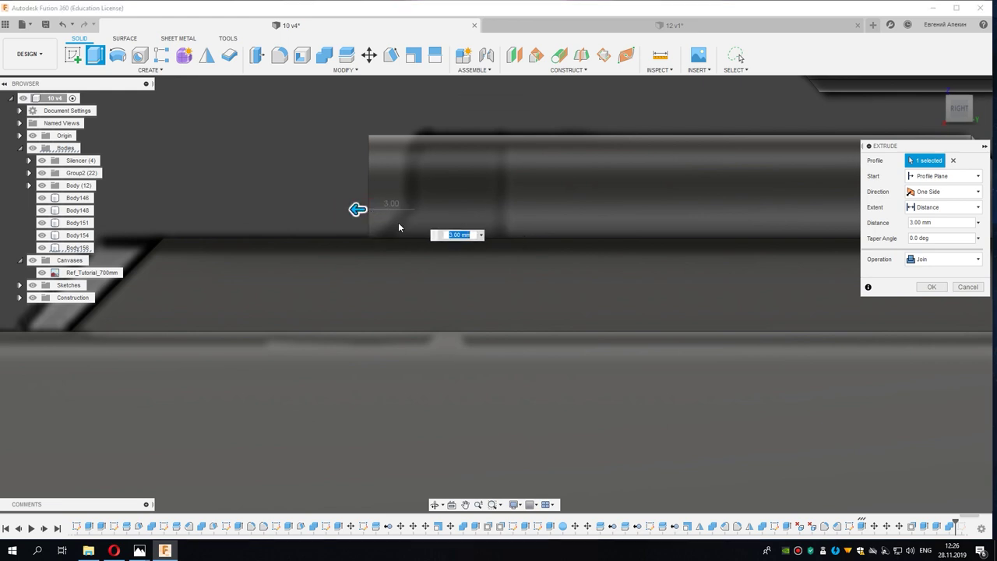
{"action": "left_click", "coordinate": [942, 258]}
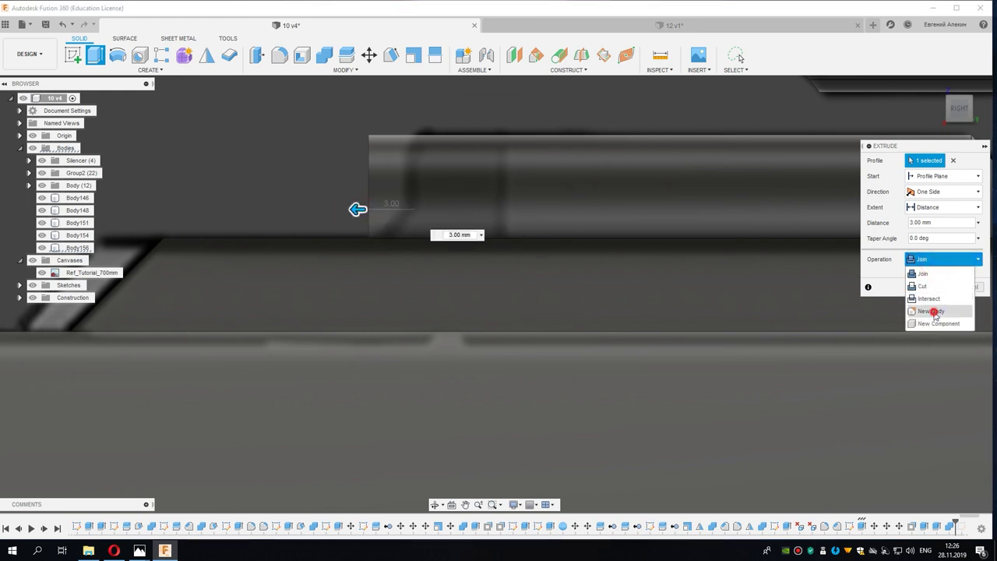
{"action": "left_click", "coordinate": [934, 311]}
{"action": "left_click", "coordinate": [930, 287]}
{"action": "scroll", "coordinate": [496, 226], "scroll_direction": "down", "scroll_amount": 1}
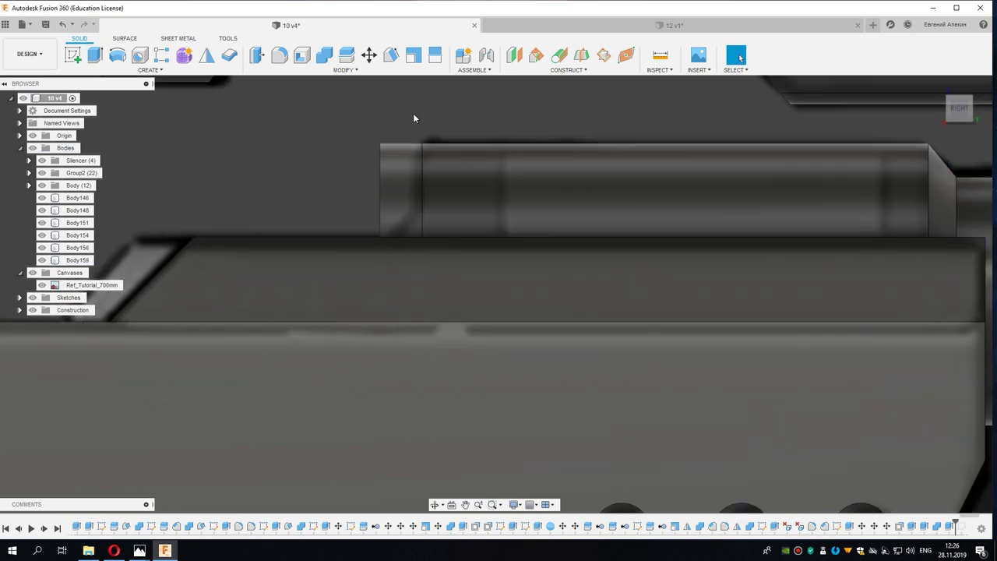
Step: Join the 3 mm extension into the main barrel body Body156
{"action": "left_click", "coordinate": [323, 60]}
{"action": "left_click", "coordinate": [488, 193]}
{"action": "left_click", "coordinate": [407, 184]}
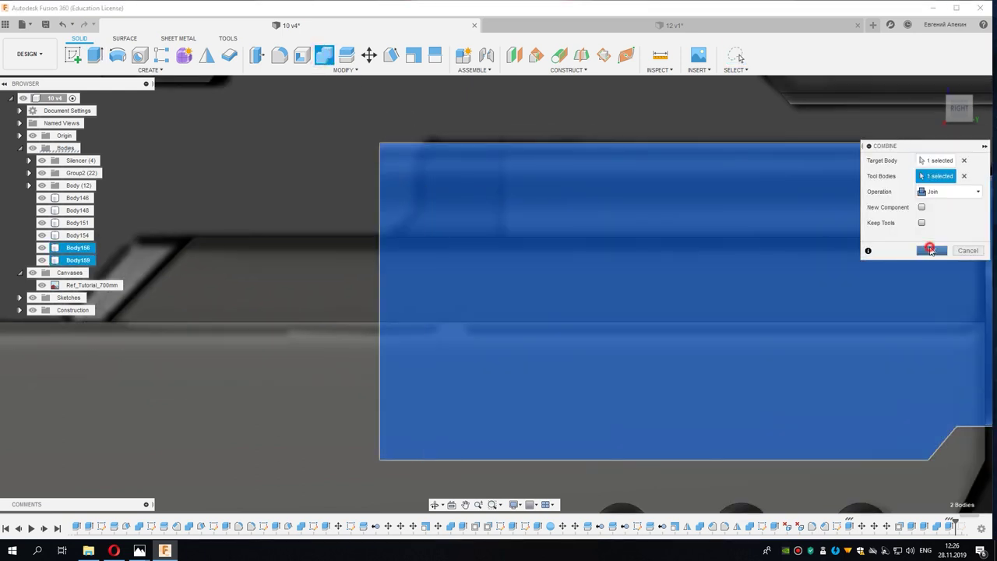
{"action": "left_click", "coordinate": [930, 250]}
{"action": "scroll", "coordinate": [420, 240], "scroll_direction": "down", "scroll_amount": 3}
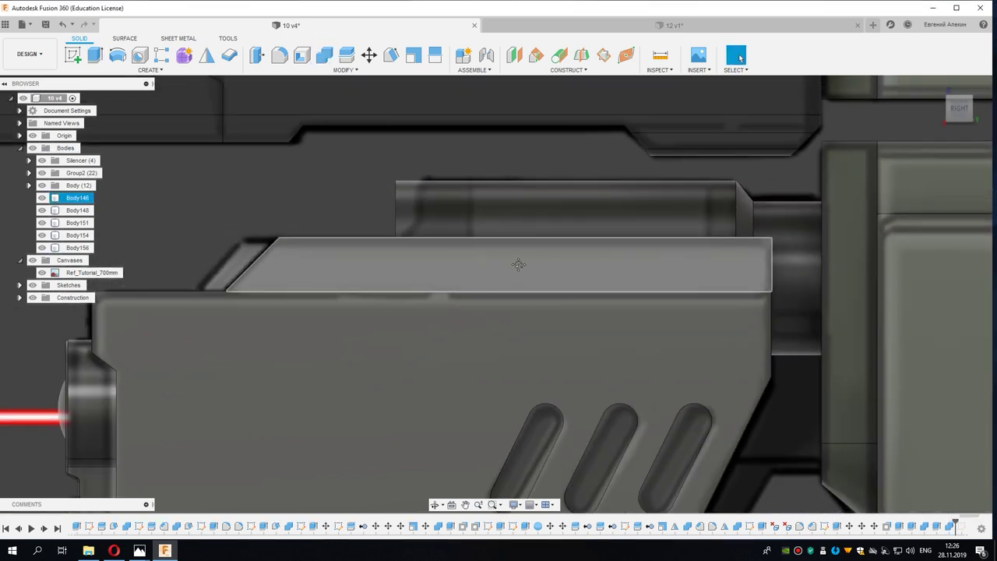
{"action": "scroll", "coordinate": [519, 265], "scroll_direction": "down", "scroll_amount": 2}
{"action": "scroll", "coordinate": [478, 196], "scroll_direction": "down", "scroll_amount": 2}
Step: Join the front lens pieces Body148 and Body154 into Body151
{"action": "left_click", "coordinate": [41, 248]}
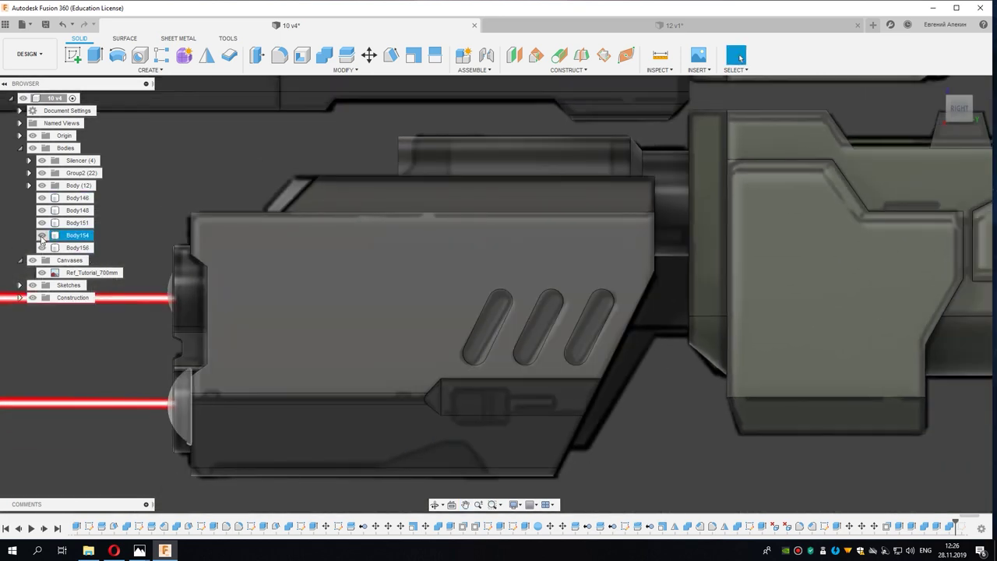
{"action": "middle_click_drag", "start_coordinate": [202, 265], "coordinate": [307, 253]}
{"action": "left_click", "coordinate": [324, 55]}
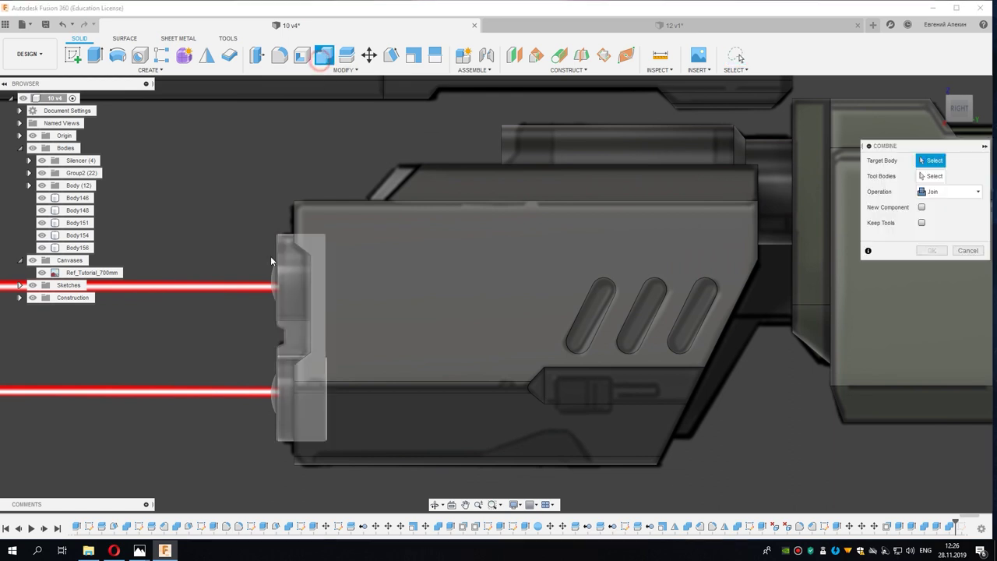
{"action": "left_click", "coordinate": [271, 285]}
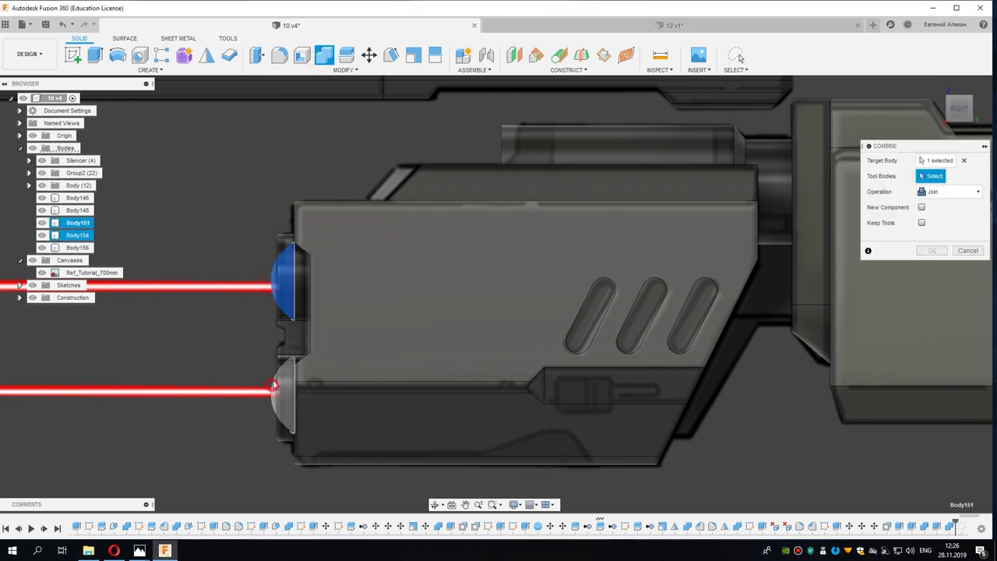
{"action": "left_click", "coordinate": [294, 350]}
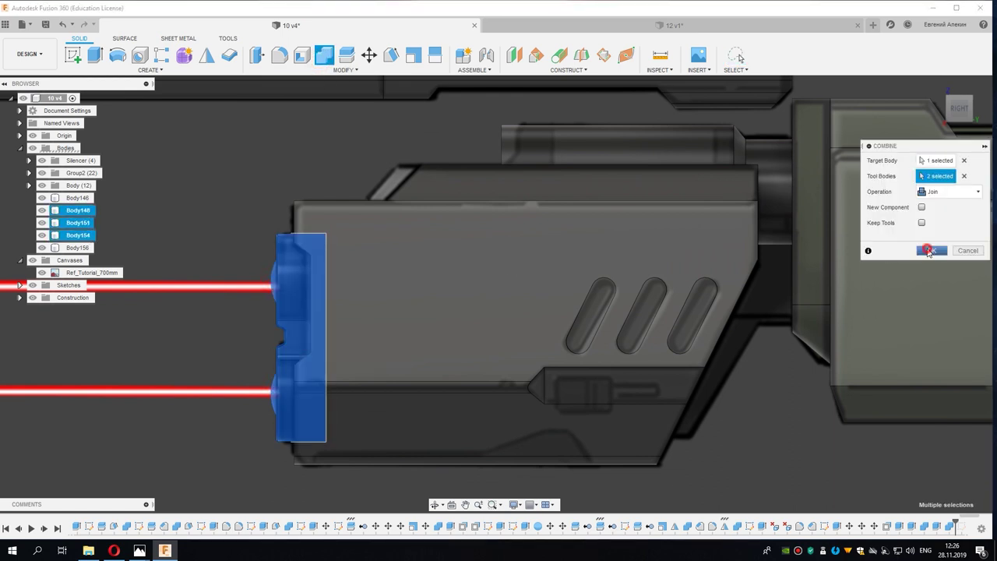
{"action": "left_click", "coordinate": [929, 250]}
Step: Hide Body151 and Body146, then zoom in on the barrel and slotted front block
{"action": "left_click", "coordinate": [42, 211]}
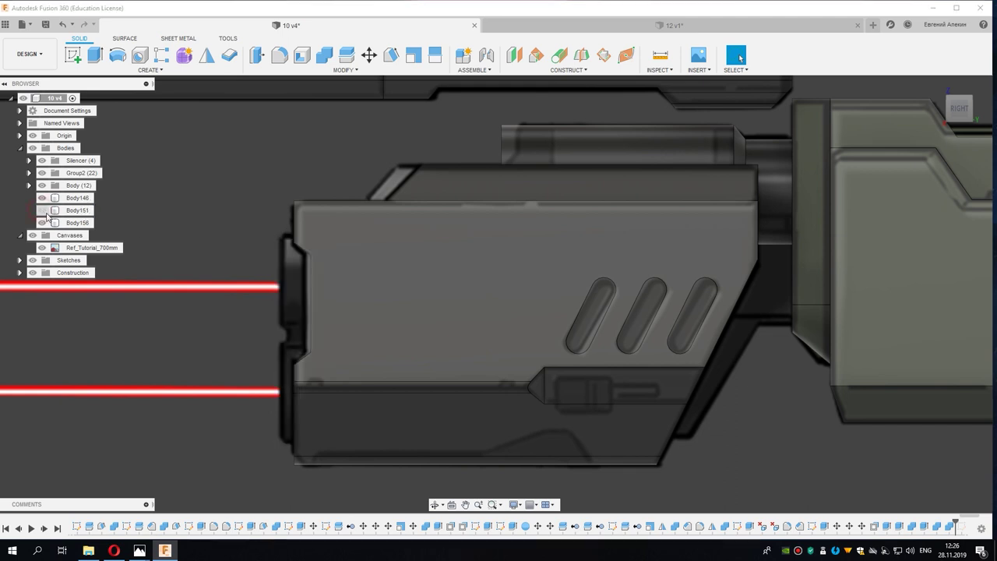
{"action": "middle_click_drag", "start_coordinate": [200, 290], "coordinate": [133, 280]}
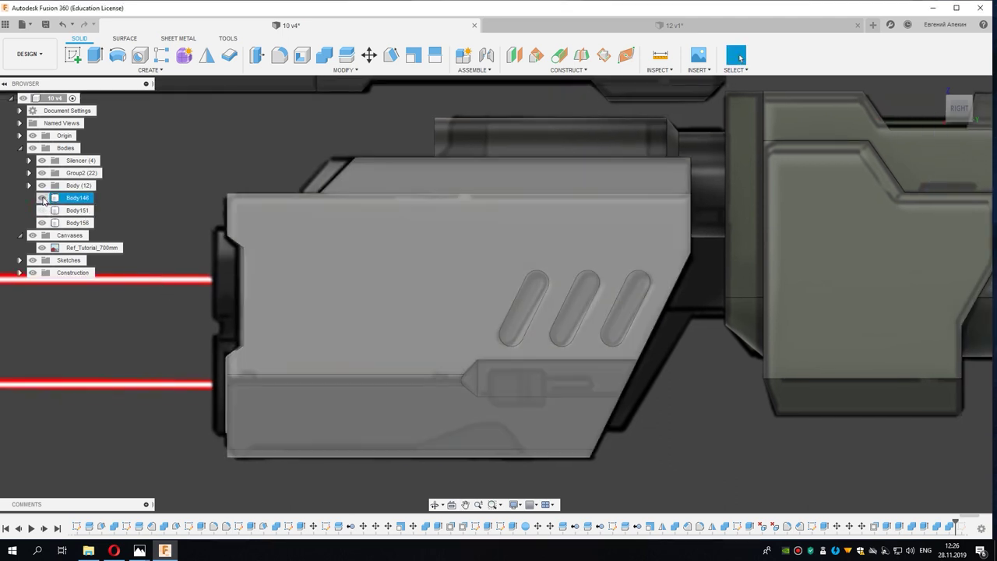
{"action": "left_click", "coordinate": [42, 198]}
{"action": "middle_click_drag", "start_coordinate": [383, 283], "coordinate": [331, 292]}
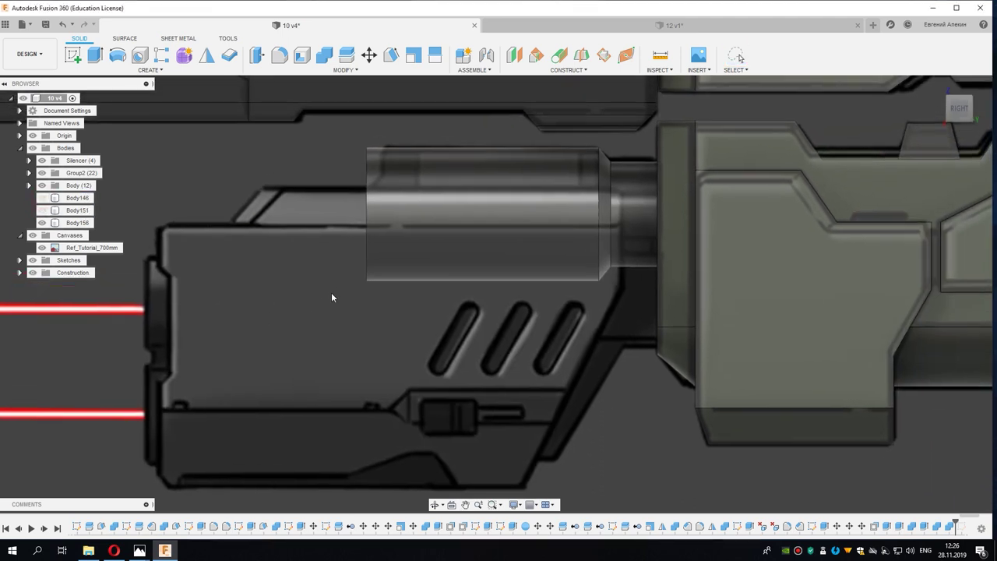
{"action": "scroll", "coordinate": [331, 292], "scroll_direction": "up", "scroll_amount": 2}
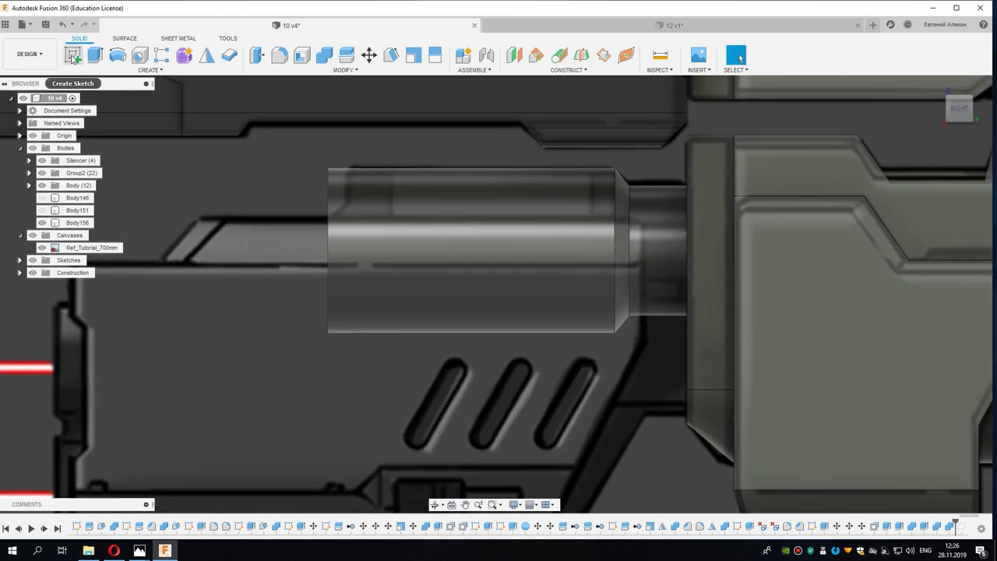
Step: Start a sketch on the side plane and draw the small angled notch at the barrel's rear top
{"action": "left_click", "coordinate": [248, 318]}
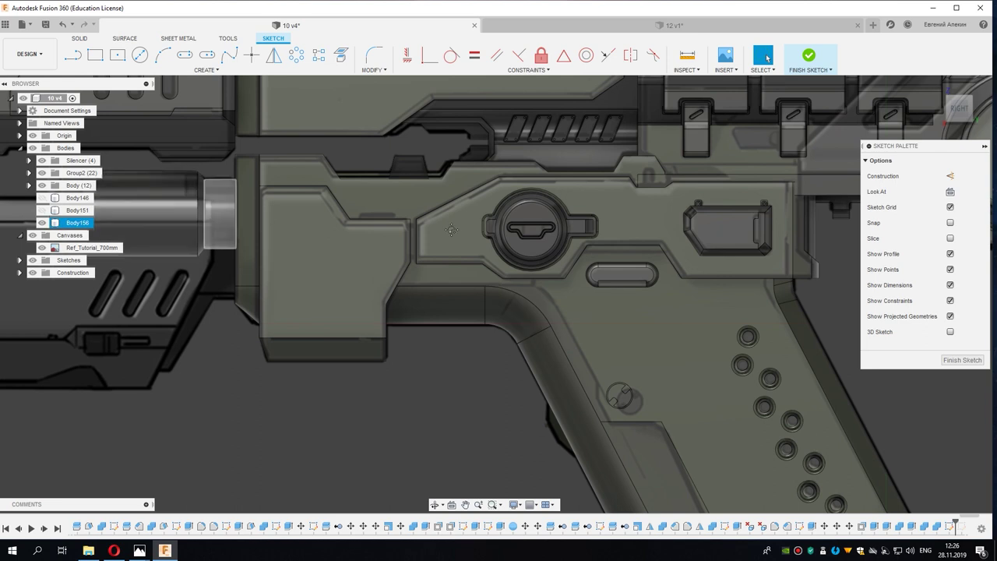
{"action": "mouse_move", "coordinate": [282, 248]}
{"action": "middle_mouse_down"}
{"action": "mouse_move", "coordinate": [288, 233]}
{"action": "mouse_move", "coordinate": [282, 272]}
{"action": "middle_mouse_up"}
{"action": "scroll", "coordinate": [288, 234], "scroll_direction": "up", "scroll_amount": 3}
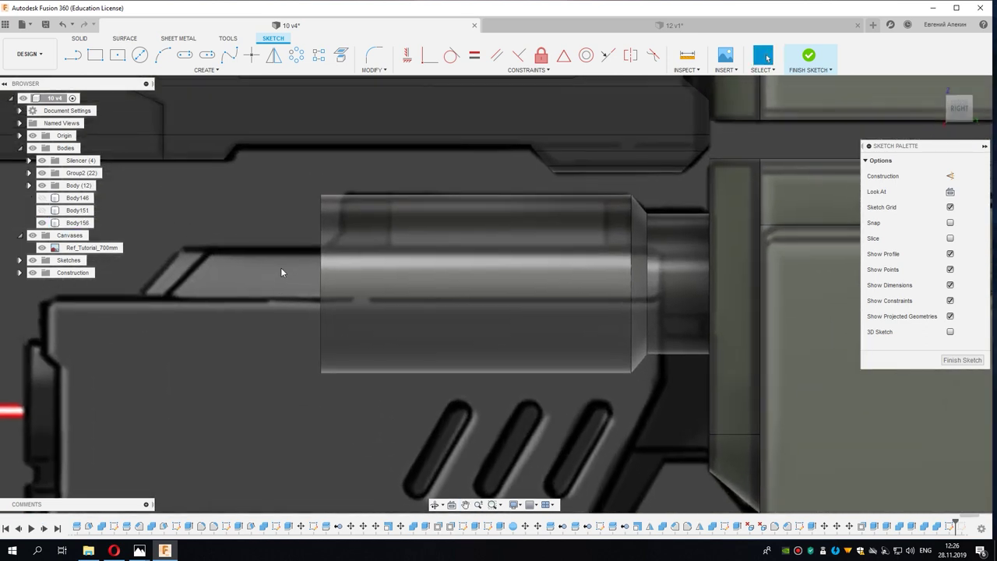
{"action": "key", "text": "l"}
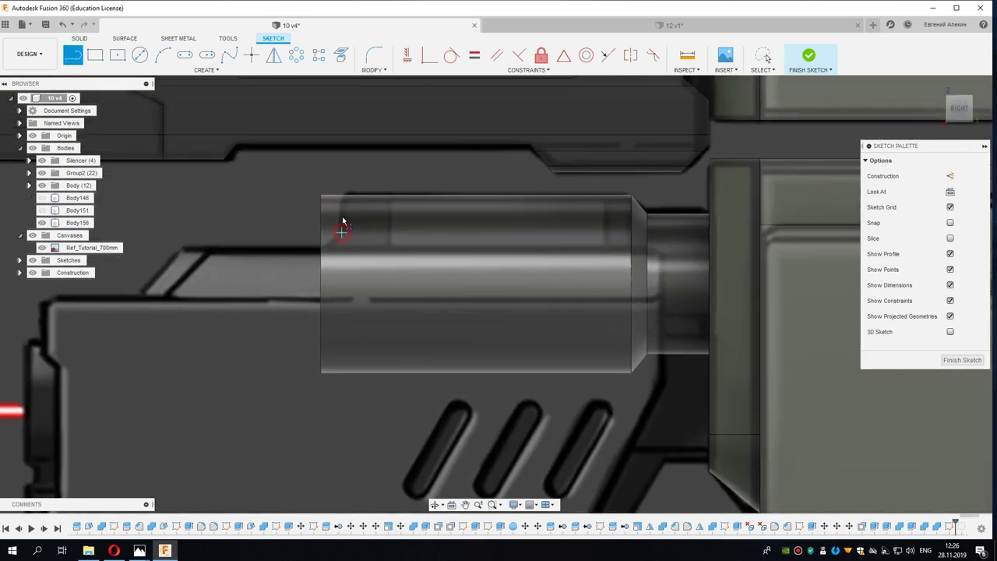
{"action": "left_click", "coordinate": [342, 231]}
{"action": "left_click", "coordinate": [342, 183]}
{"action": "scroll", "coordinate": [339, 236], "scroll_direction": "up", "scroll_amount": 2}
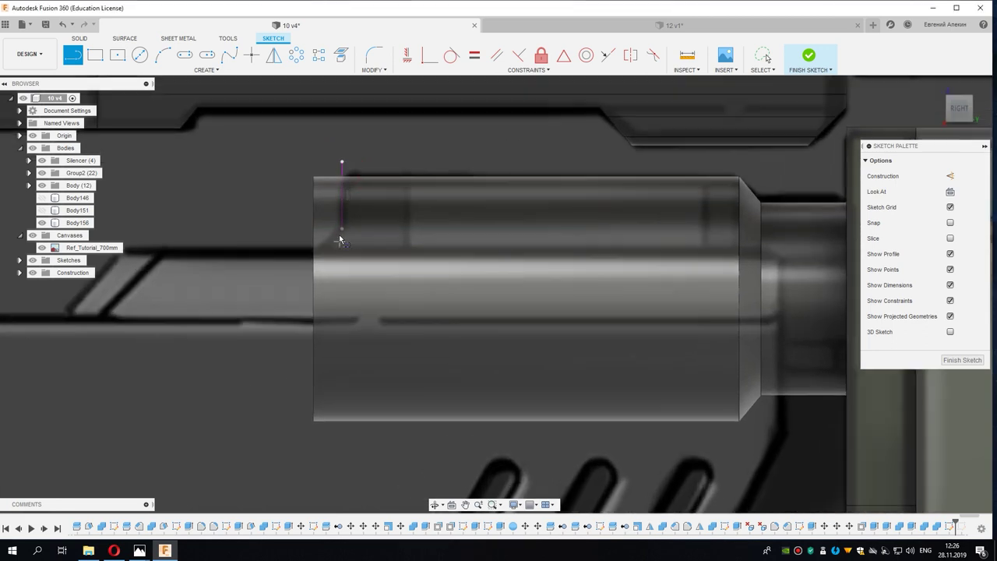
{"action": "left_click", "coordinate": [341, 231]}
{"action": "type", "text": "135"}
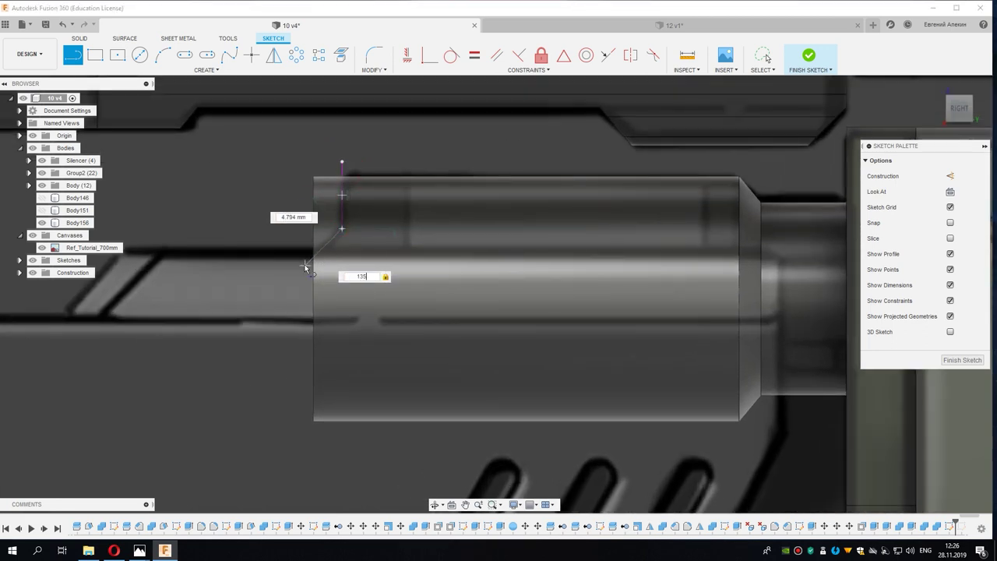
{"action": "left_click", "coordinate": [305, 267]}
{"action": "left_click", "coordinate": [290, 156]}
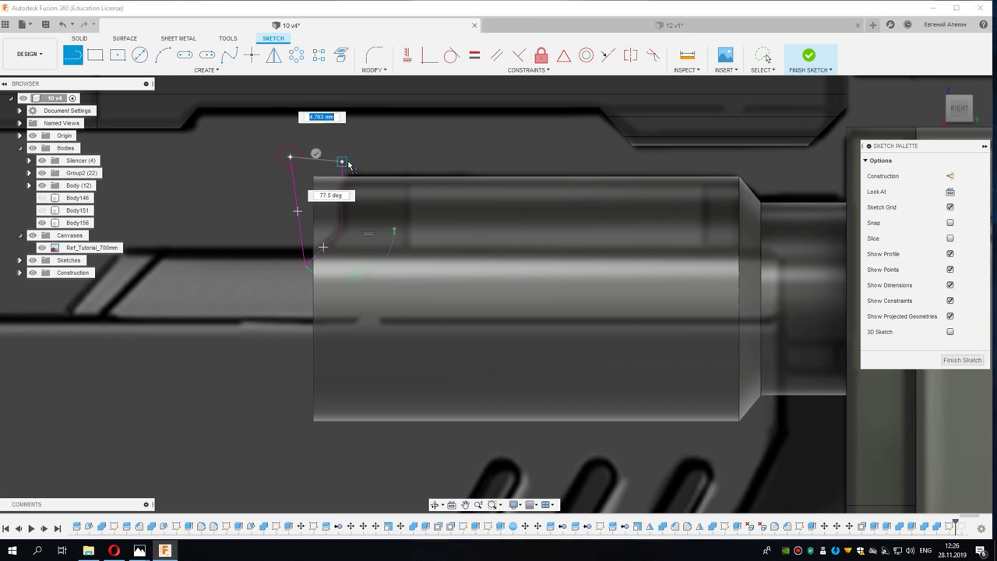
{"action": "left_click", "coordinate": [342, 162]}
{"action": "scroll", "coordinate": [365, 204], "scroll_direction": "down", "scroll_amount": 2}
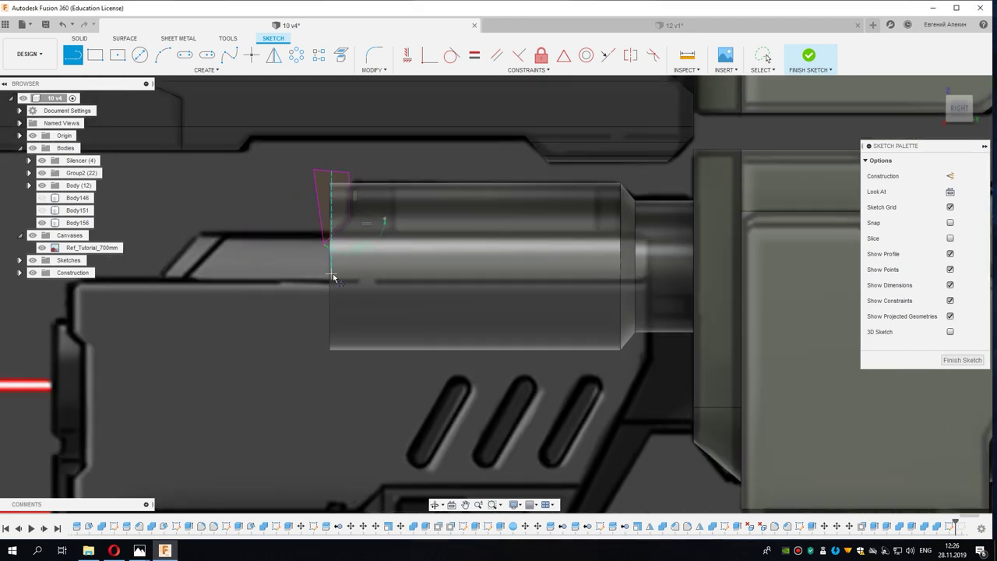
Step: Project the barrel's cylindrical face and draw the lower-block outline around its lower half
{"action": "left_click", "coordinate": [341, 56]}
{"action": "left_click", "coordinate": [620, 252]}
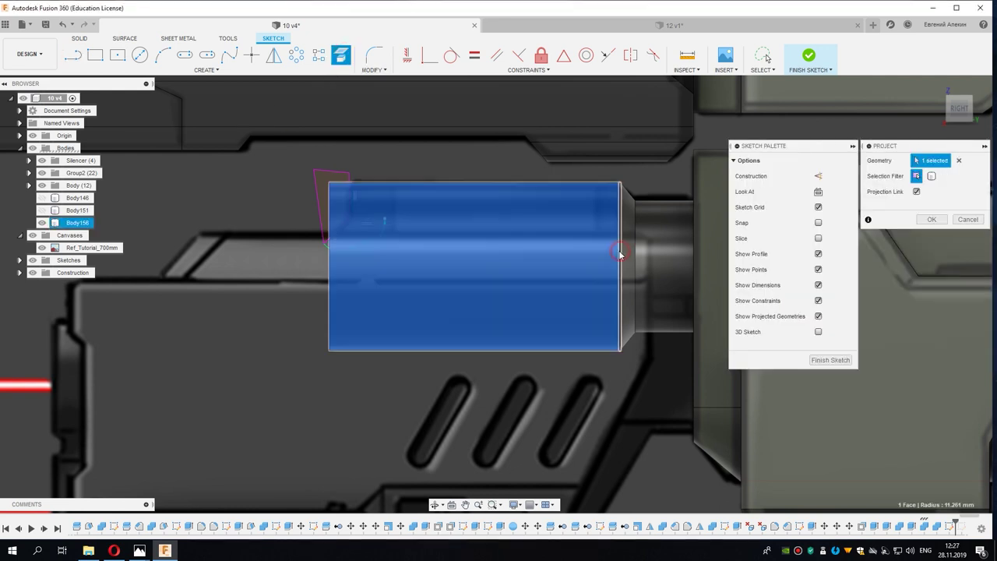
{"action": "left_click", "coordinate": [931, 219]}
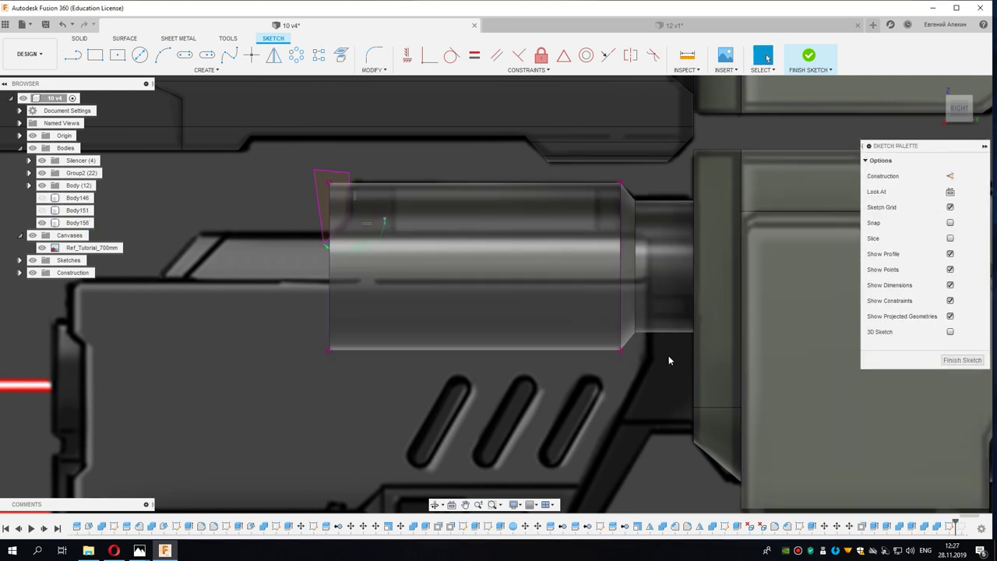
{"action": "middle_click_drag", "start_coordinate": [668, 360], "coordinate": [585, 364]}
{"action": "left_click", "coordinate": [73, 56]}
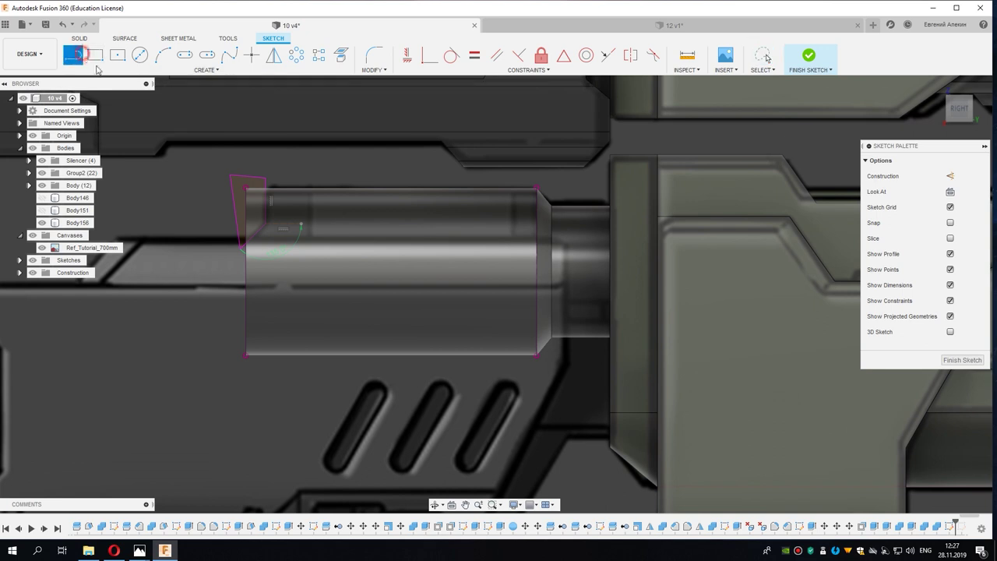
{"action": "left_click", "coordinate": [538, 273]}
{"action": "left_click", "coordinate": [678, 273]}
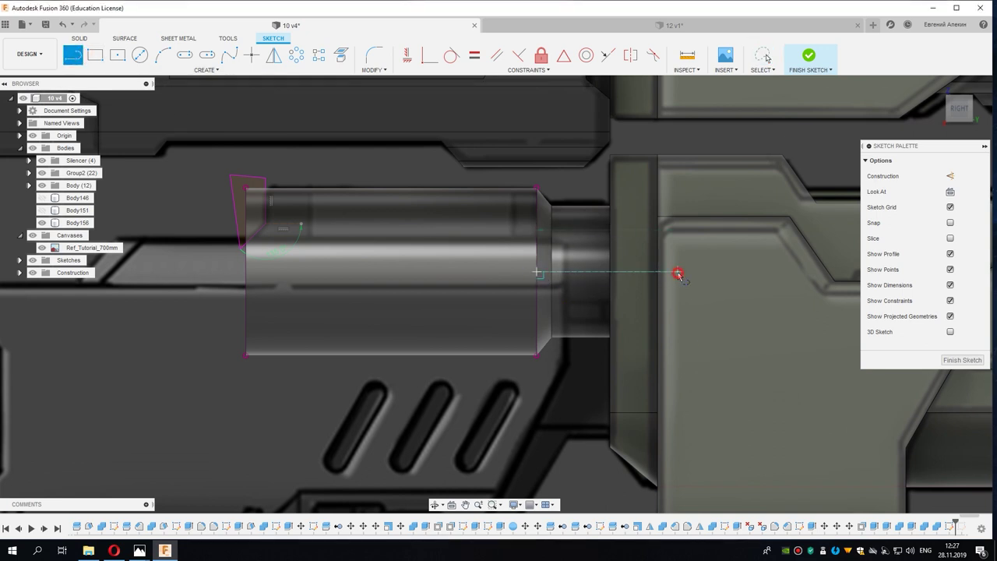
{"action": "left_click", "coordinate": [686, 380]}
{"action": "left_click", "coordinate": [335, 402]}
{"action": "left_click", "coordinate": [204, 360]}
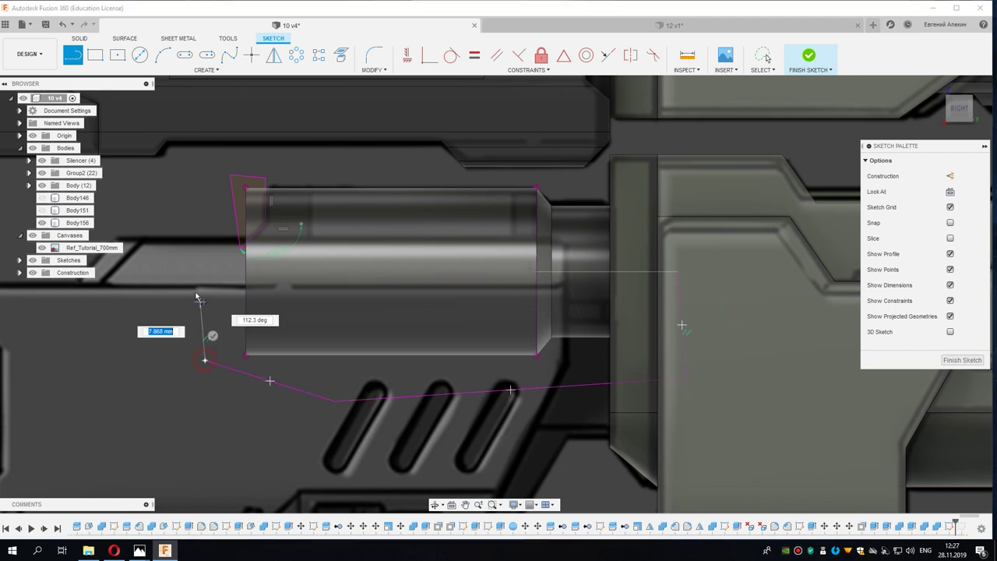
{"action": "left_click", "coordinate": [195, 225]}
{"action": "key", "text": "Escape"}
Step: Close the lower outline with a line across the barrel's middle and select its profile
{"action": "left_click", "coordinate": [538, 273]}
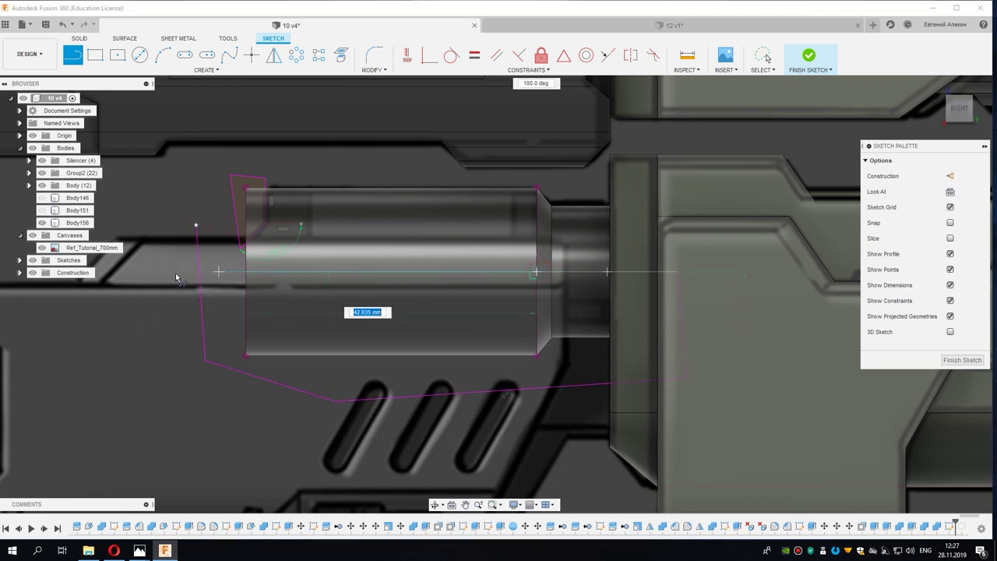
{"action": "left_click", "coordinate": [172, 271]}
{"action": "right_click", "coordinate": [223, 232]}
{"action": "left_click", "coordinate": [260, 234]}
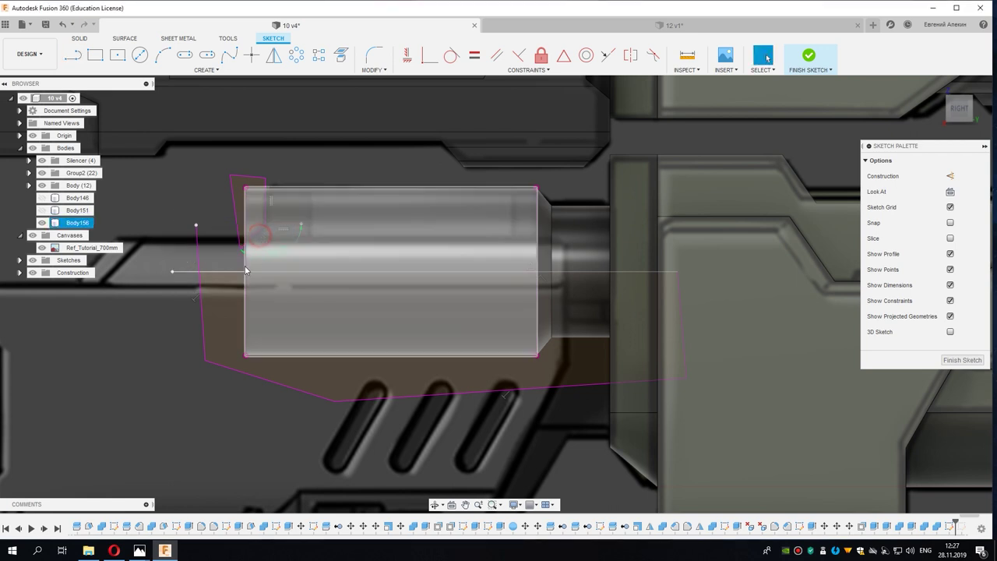
{"action": "middle_click_drag", "start_coordinate": [395, 323], "coordinate": [500, 332], "text": "shift"}
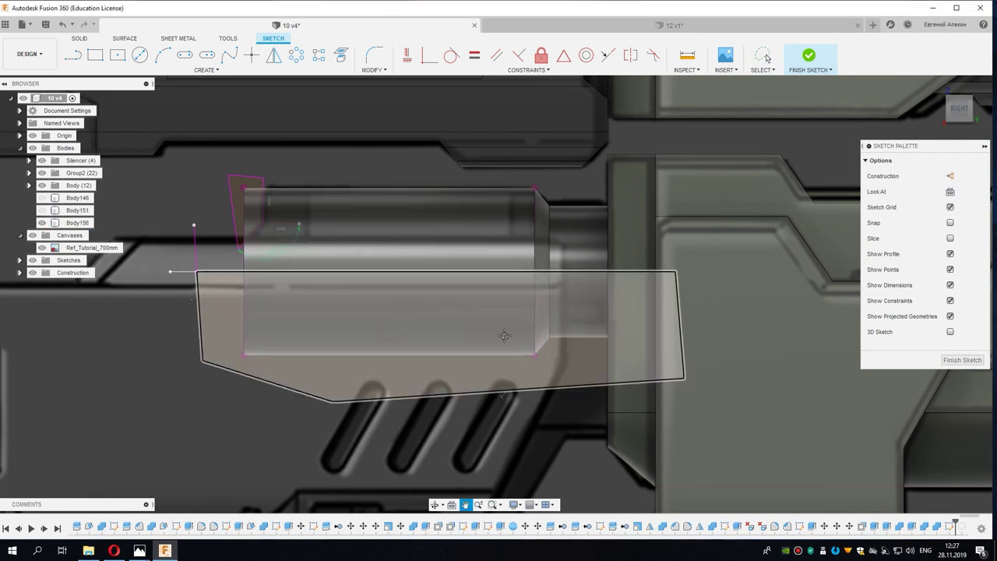
{"action": "left_click", "coordinate": [520, 362]}
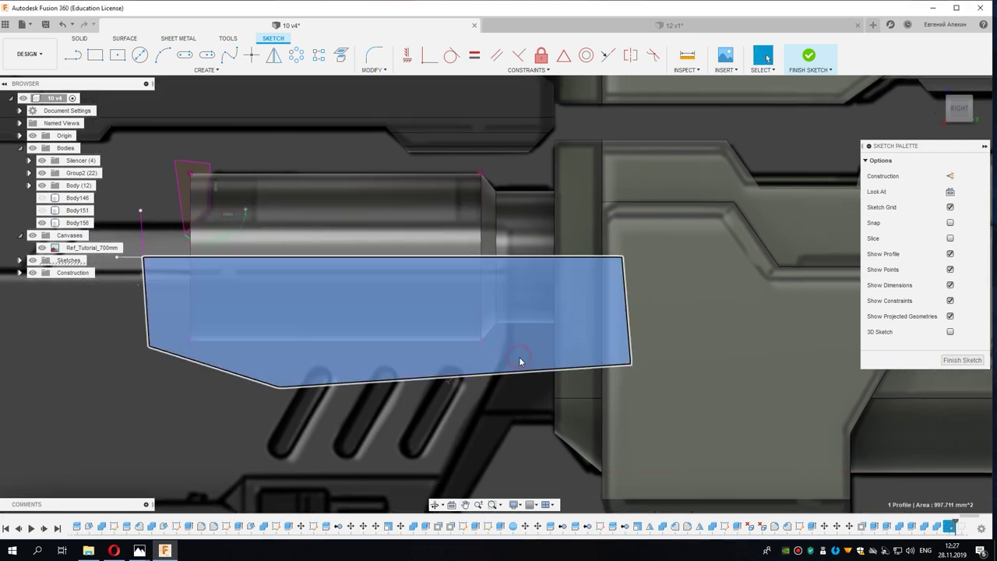
{"action": "right_click", "coordinate": [519, 362]}
Step: Extrude the lower-block and notch profiles about 35 mm as two new bodies
{"action": "left_click", "coordinate": [519, 404]}
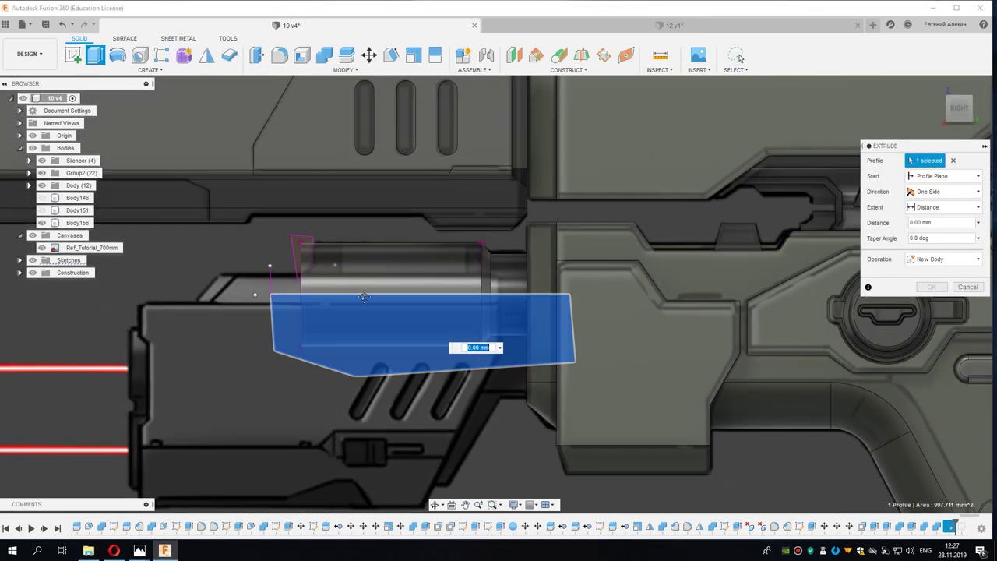
{"action": "middle_click_drag", "start_coordinate": [455, 341], "coordinate": [302, 273], "text": "shift"}
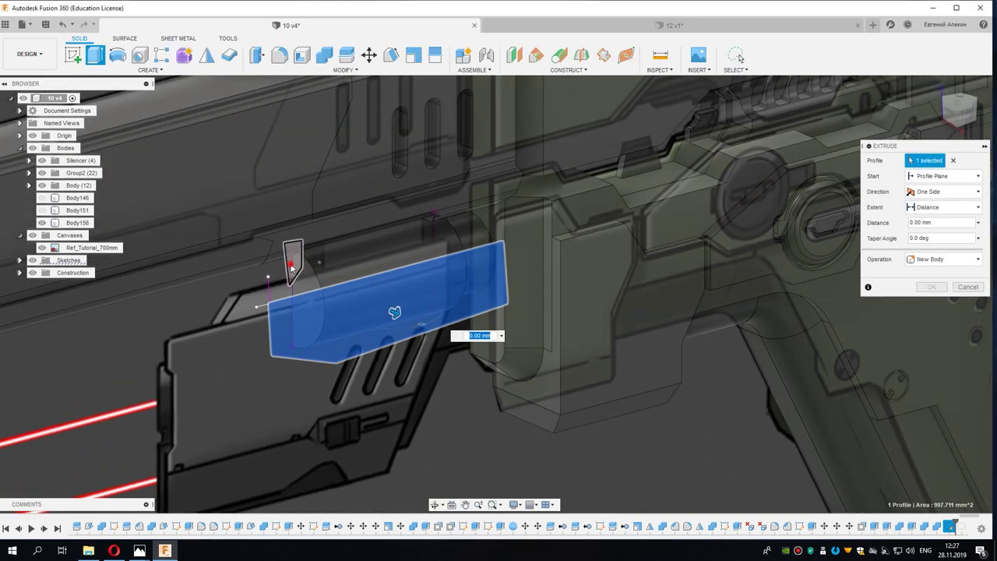
{"action": "left_click", "coordinate": [291, 257]}
{"action": "type", "text": "25"}
{"action": "left_click_drag", "start_coordinate": [393, 320], "coordinate": [423, 334]}
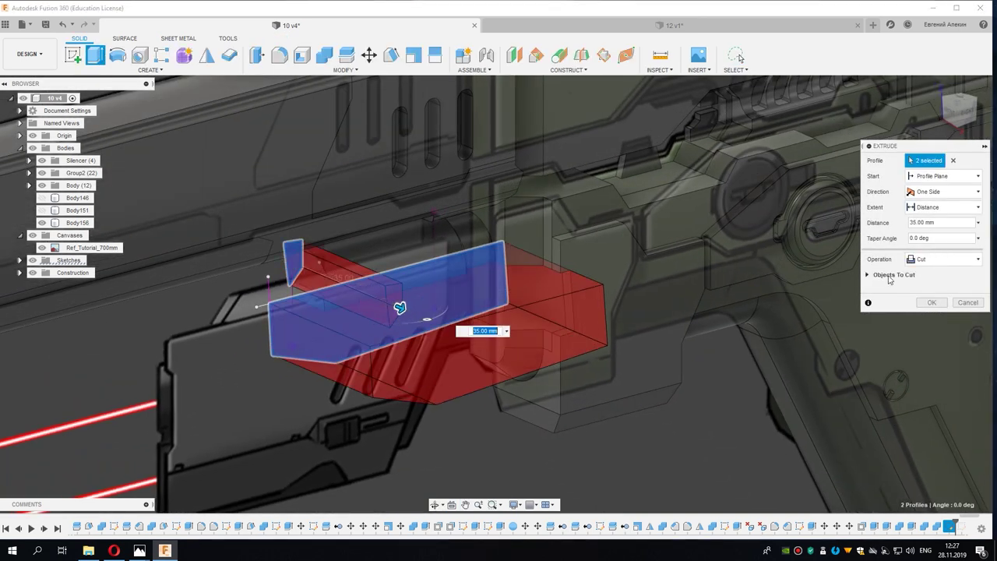
{"action": "left_click", "coordinate": [947, 260]}
{"action": "left_click", "coordinate": [927, 300]}
{"action": "left_click", "coordinate": [931, 302]}
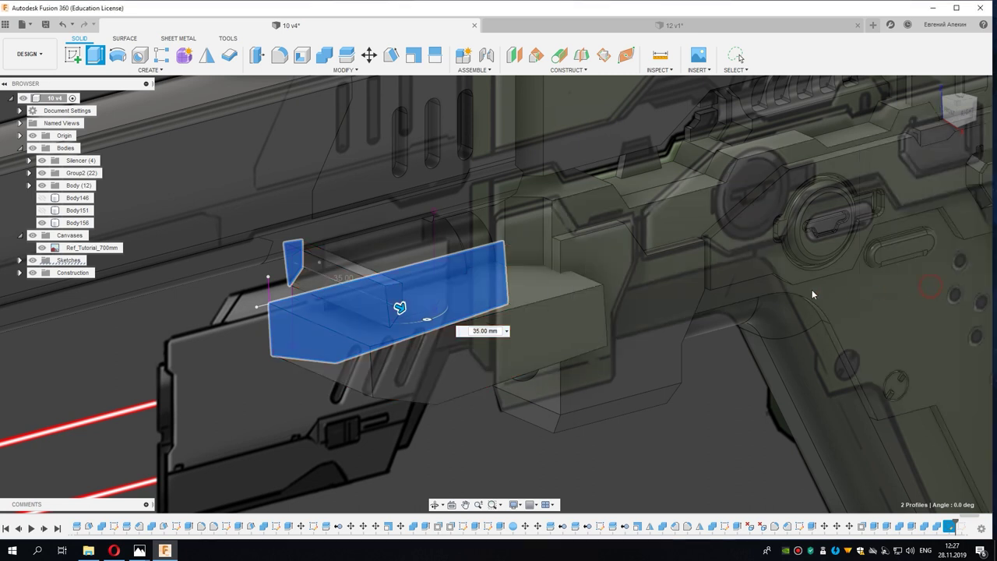
Step: Combine-cut the lower-block and notch bodies out of the barrel body
{"action": "left_click", "coordinate": [320, 53]}
{"action": "left_click", "coordinate": [427, 229]}
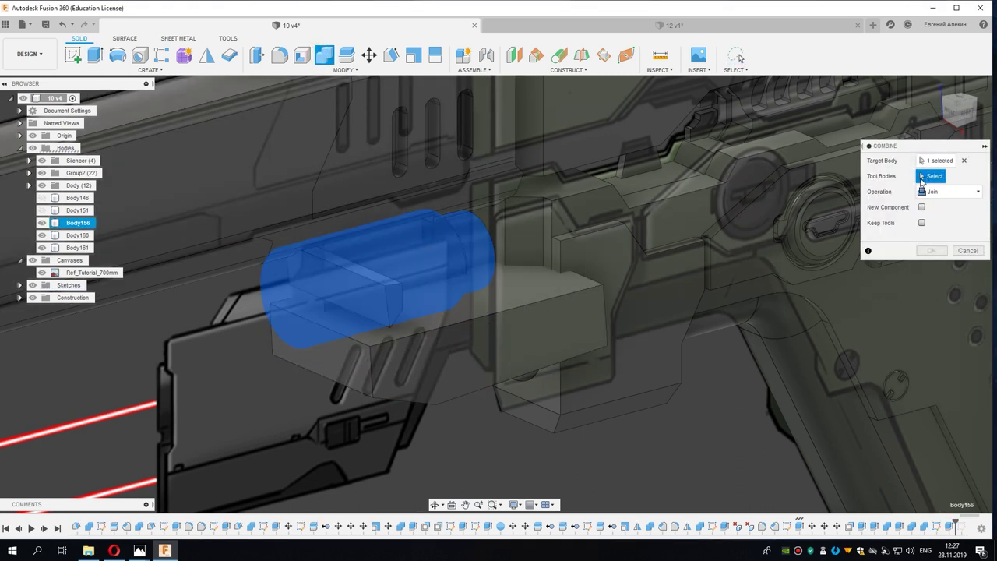
{"action": "left_click", "coordinate": [949, 192]}
{"action": "left_click", "coordinate": [940, 221]}
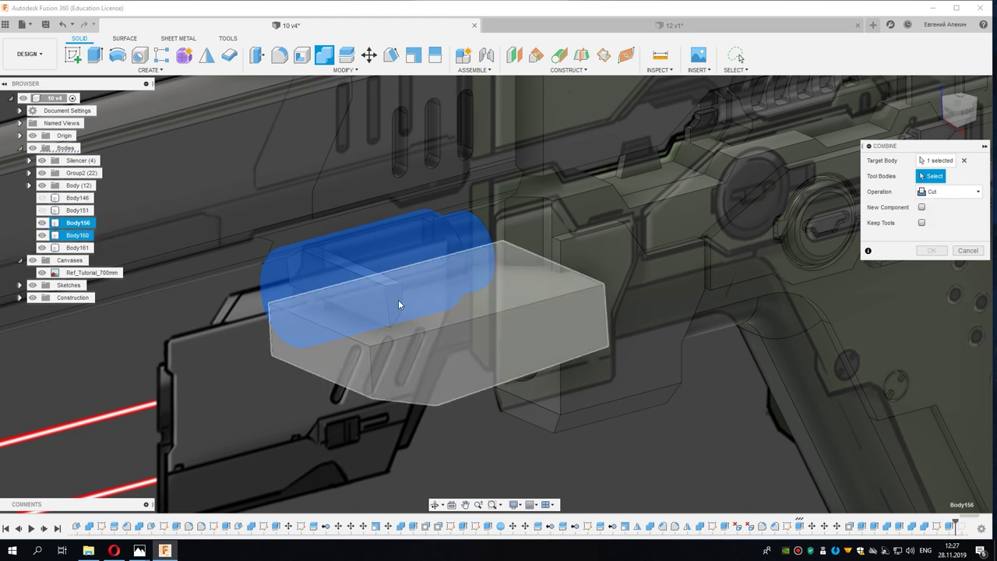
{"action": "left_click", "coordinate": [421, 349]}
{"action": "left_click", "coordinate": [441, 352]}
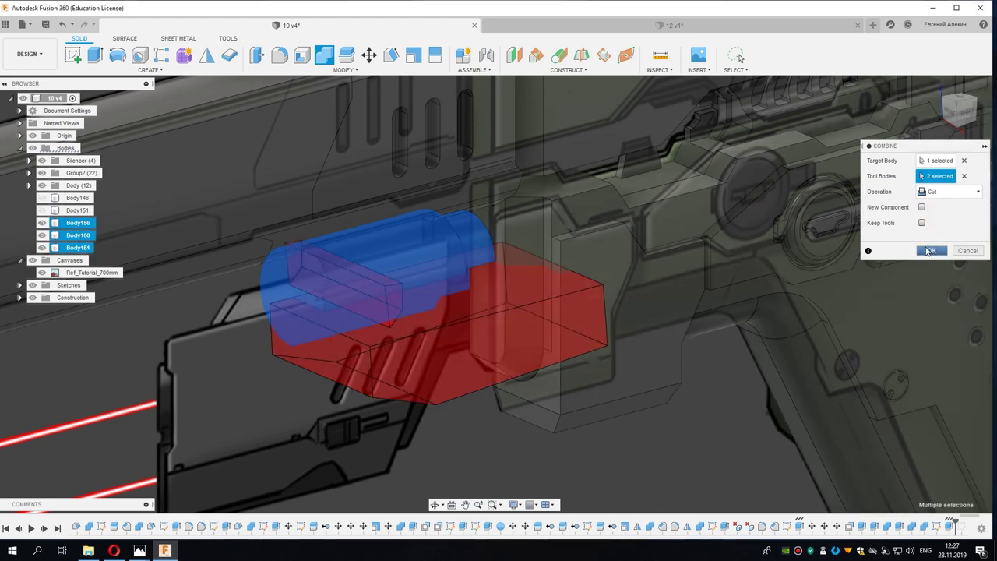
{"action": "left_click", "coordinate": [931, 250]}
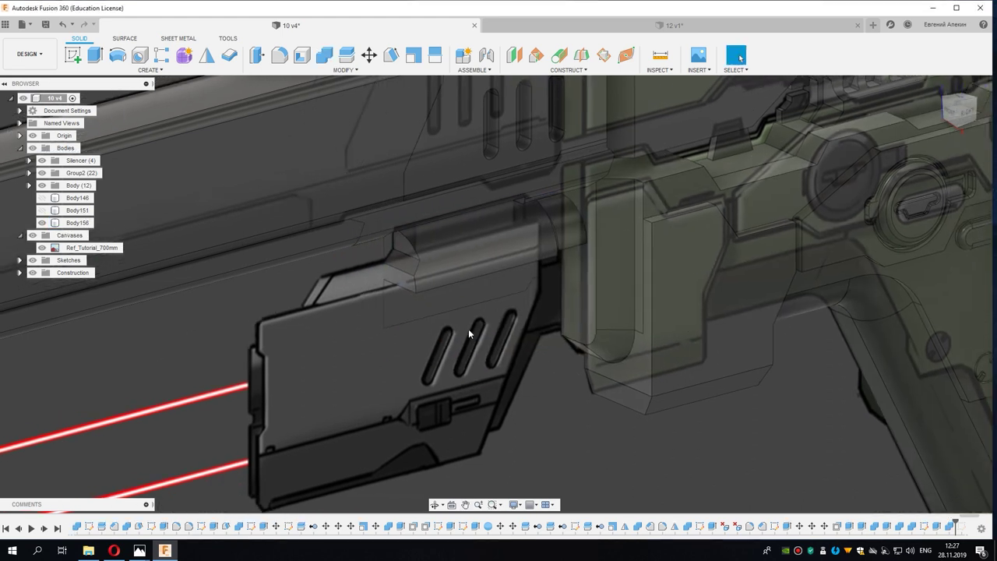
Step: Hide the reference drawing and orient the view onto the barrel's flat cut face
{"action": "scroll", "coordinate": [468, 329], "scroll_direction": "down", "scroll_amount": 5}
{"action": "left_click", "coordinate": [446, 280]}
{"action": "middle_click_drag", "start_coordinate": [445, 279], "coordinate": [251, 306], "text": "shift"}
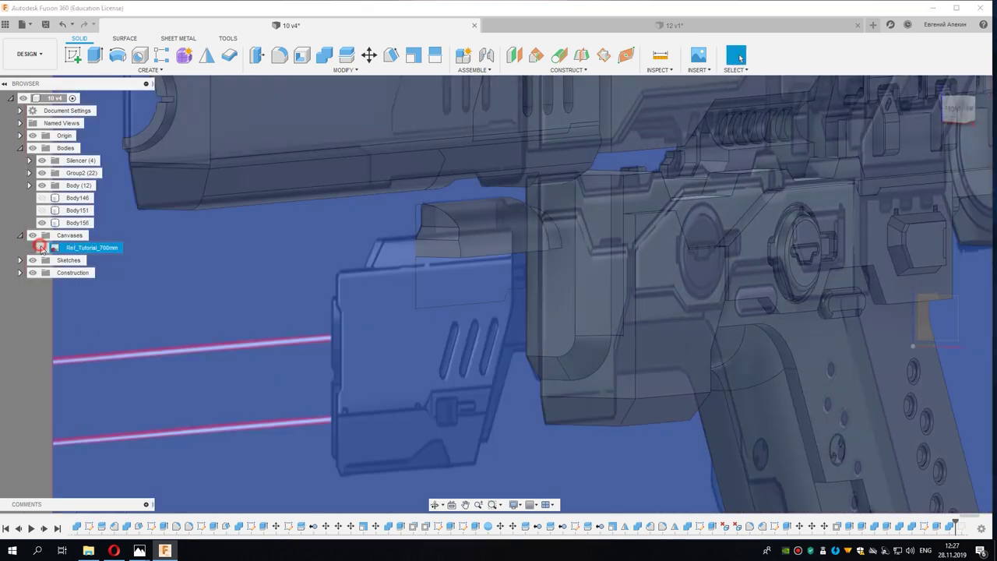
{"action": "left_click", "coordinate": [42, 247]}
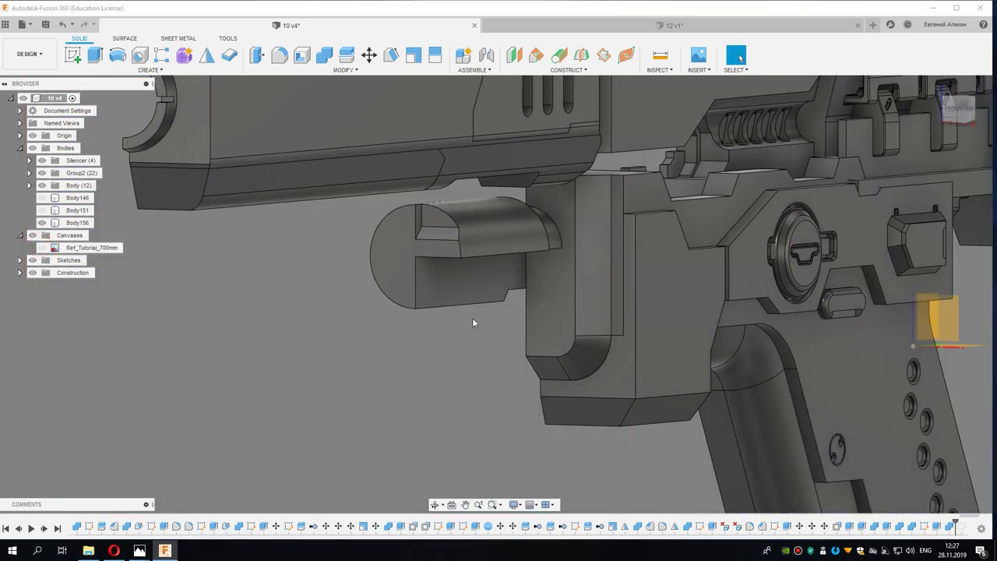
{"action": "left_click", "coordinate": [458, 282]}
{"action": "scroll", "coordinate": [425, 283], "scroll_direction": "up", "scroll_amount": 2}
{"action": "middle_click_drag", "start_coordinate": [425, 282], "coordinate": [417, 286], "text": "shift"}
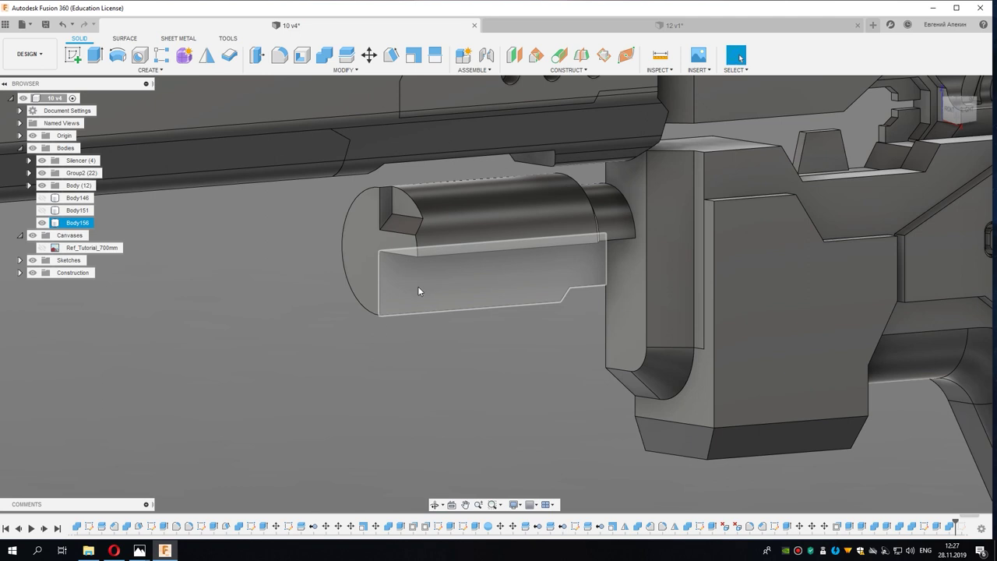
Step: Extrude both small front faces back -23 mm as a cut
{"action": "right_click", "coordinate": [417, 286]}
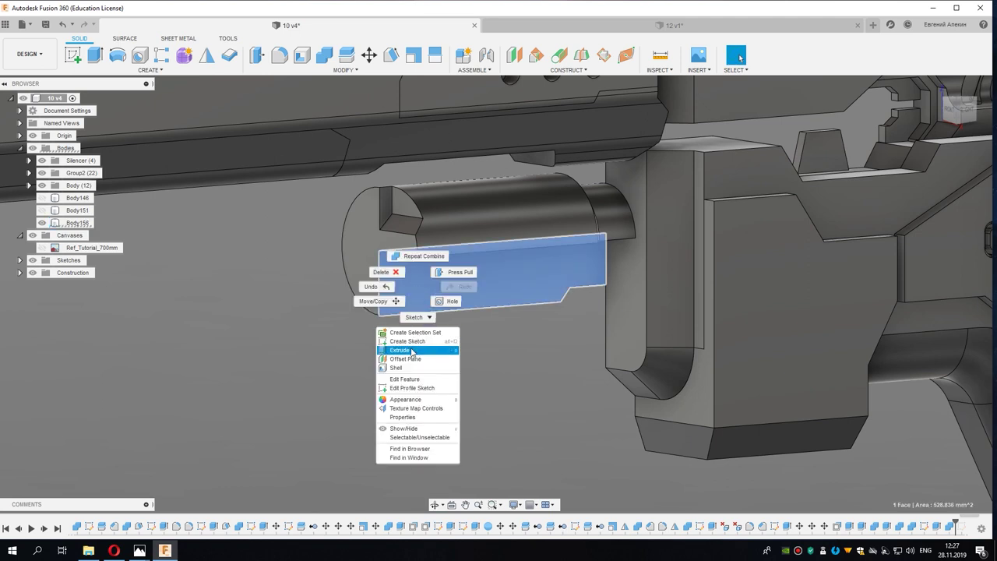
{"action": "left_click", "coordinate": [410, 349]}
{"action": "left_click", "coordinate": [383, 211]}
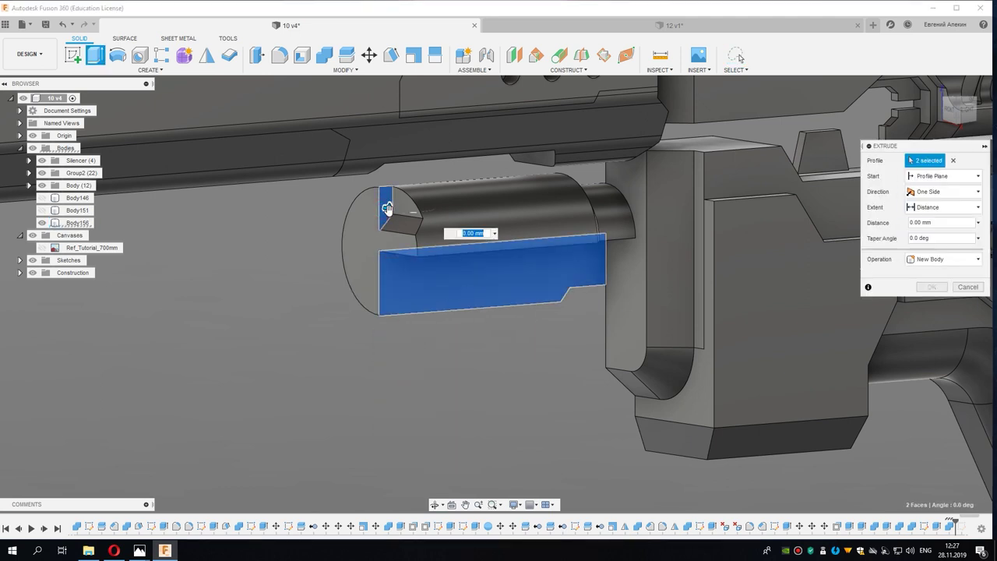
{"action": "left_click_drag", "start_coordinate": [388, 207], "coordinate": [348, 241]}
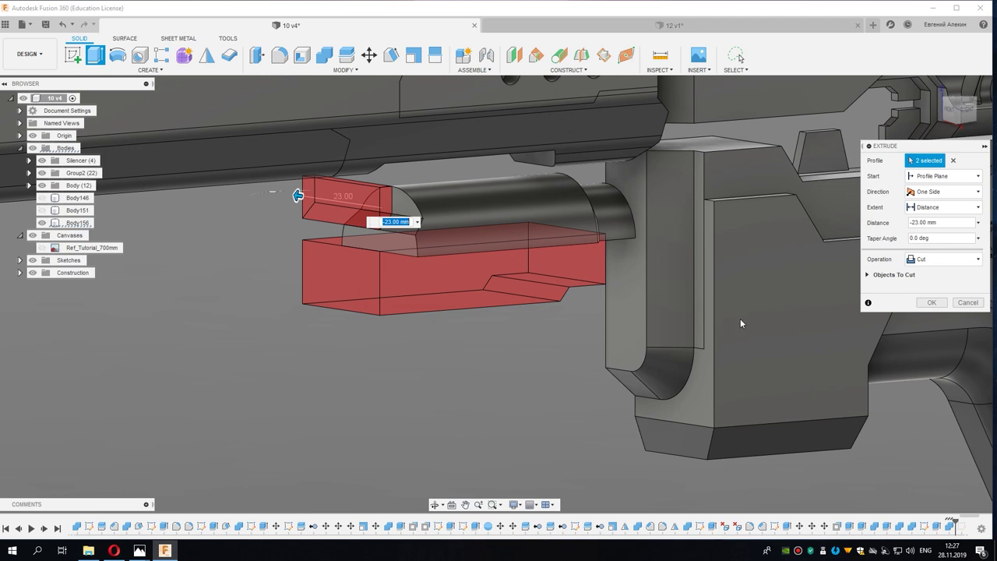
{"action": "middle_click_drag", "start_coordinate": [740, 323], "coordinate": [583, 304], "text": "shift"}
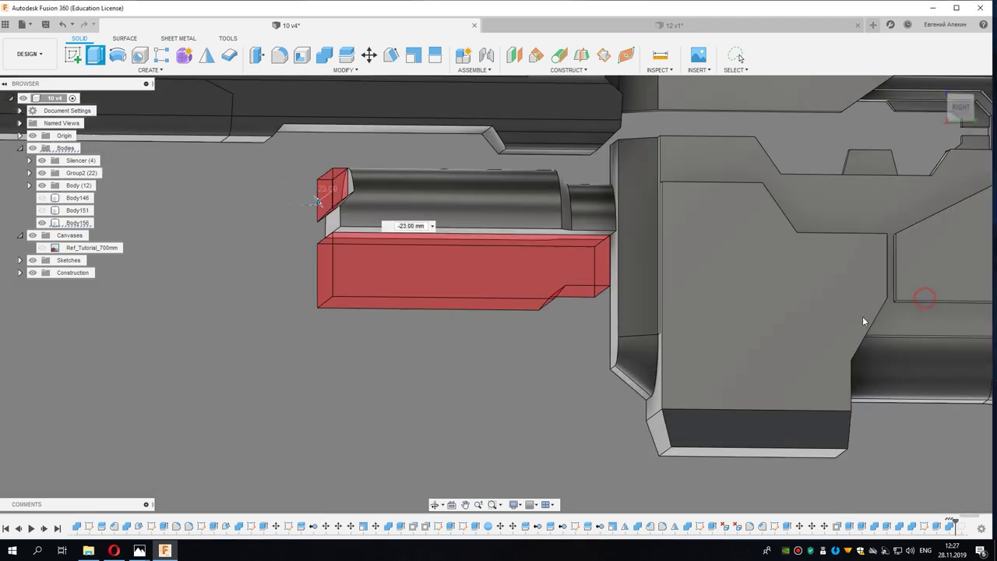
{"action": "key", "text": "Return"}
{"action": "scroll", "coordinate": [382, 227], "scroll_direction": "up", "scroll_amount": 3}
{"action": "left_click", "coordinate": [383, 231]}
Step: Extrude the barrel's underside face downward as a Join and view the model from the right
{"action": "right_click", "coordinate": [382, 231]}
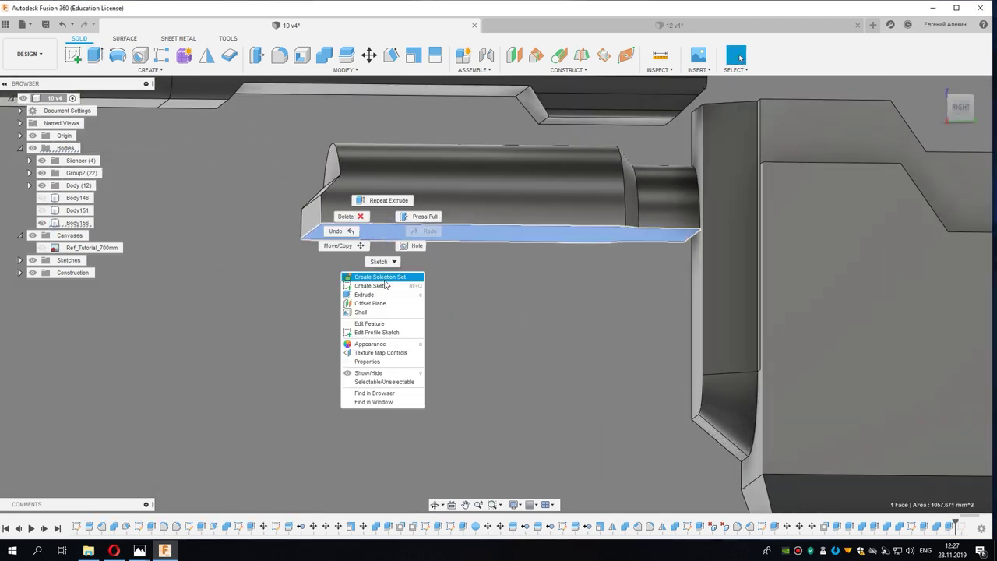
{"action": "left_click", "coordinate": [383, 295]}
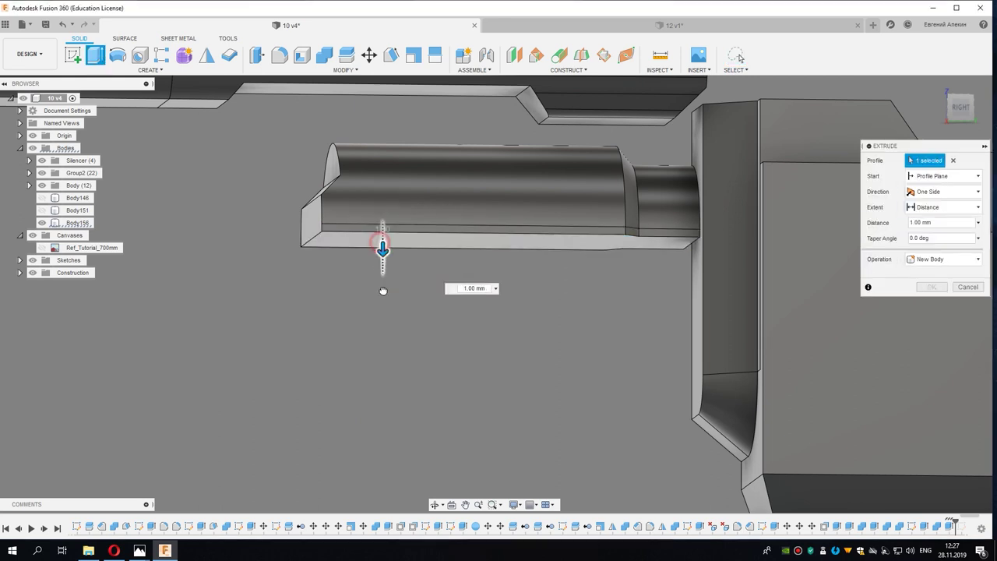
{"action": "left_click_drag", "start_coordinate": [383, 291], "coordinate": [382, 335]}
{"action": "left_click", "coordinate": [943, 259]}
{"action": "left_click", "coordinate": [940, 314]}
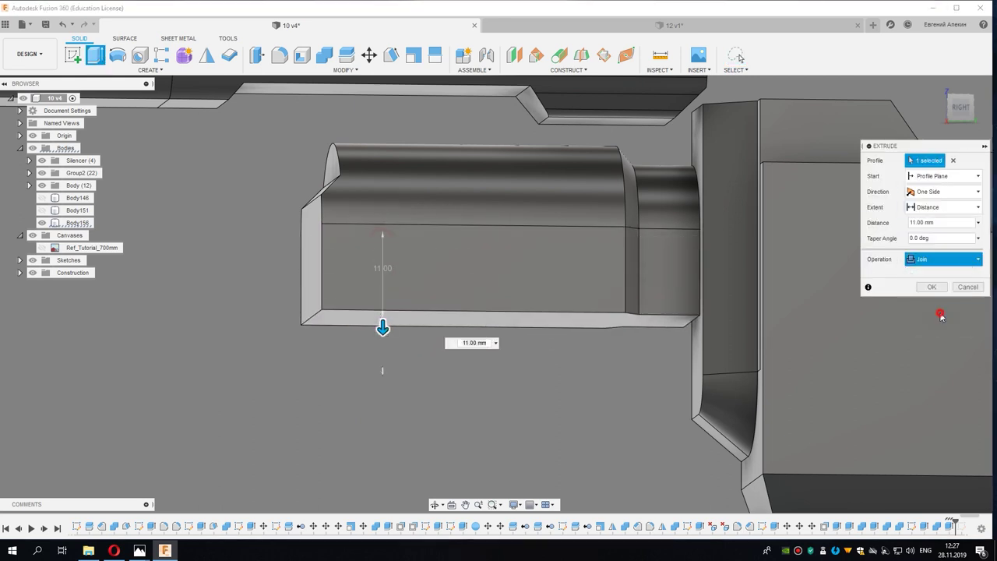
{"action": "left_click", "coordinate": [961, 108]}
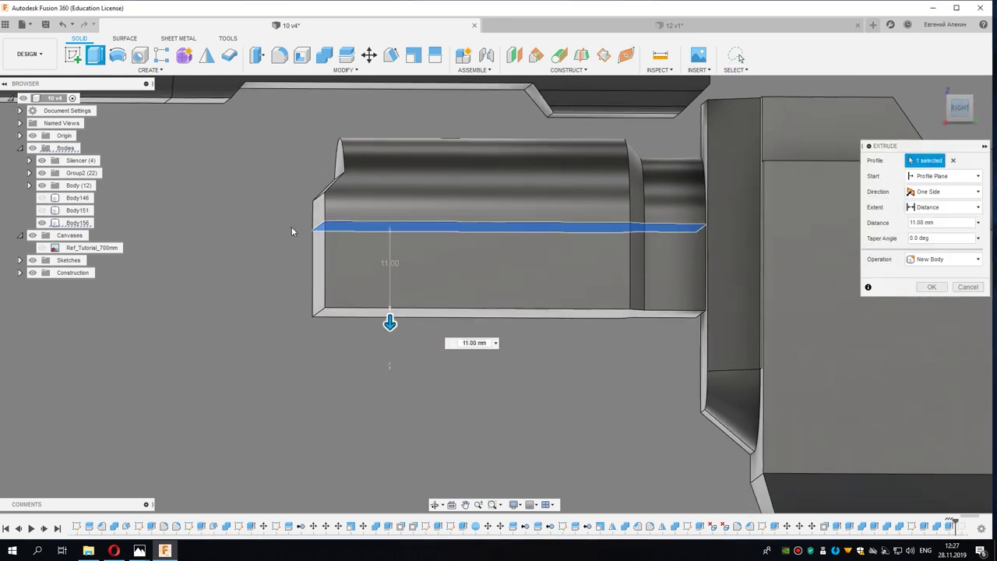
Step: Toggle Body151, Body146 and the reference image visibility to compare with the reference block
{"action": "left_click", "coordinate": [42, 209]}
{"action": "left_click", "coordinate": [42, 198]}
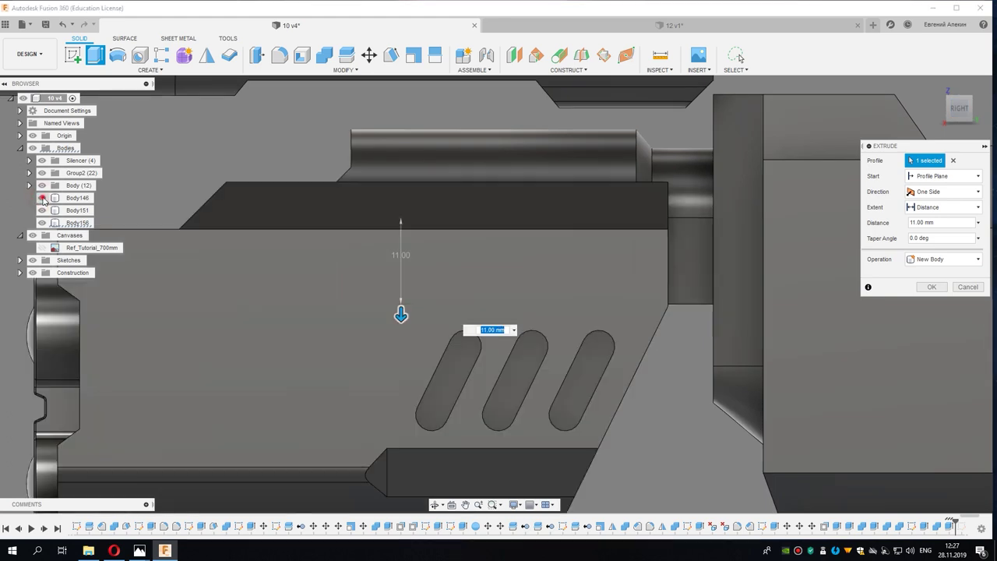
{"action": "left_click", "coordinate": [42, 197]}
{"action": "left_click", "coordinate": [42, 210]}
{"action": "left_click", "coordinate": [42, 248]}
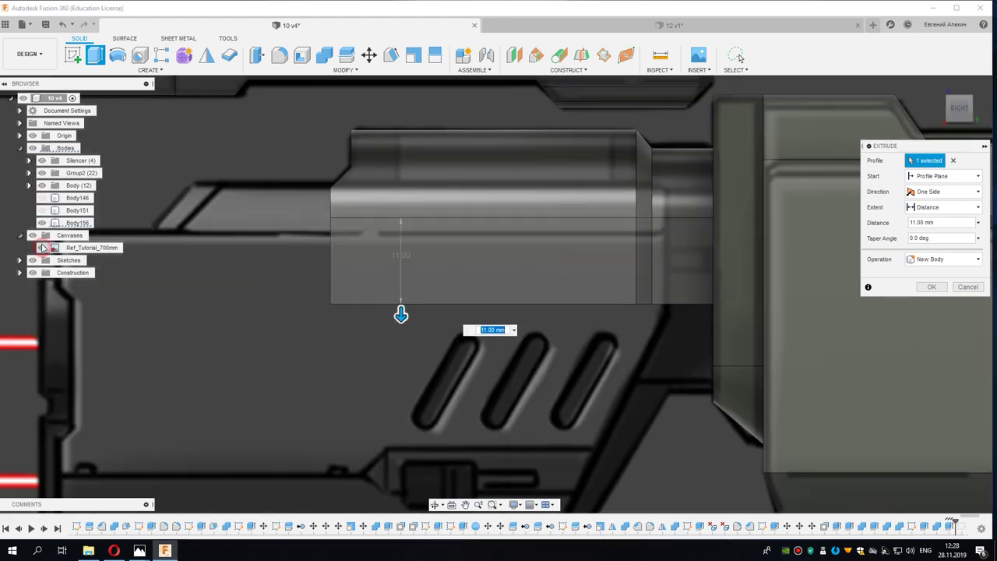
{"action": "left_click", "coordinate": [42, 210]}
{"action": "left_click", "coordinate": [42, 210]}
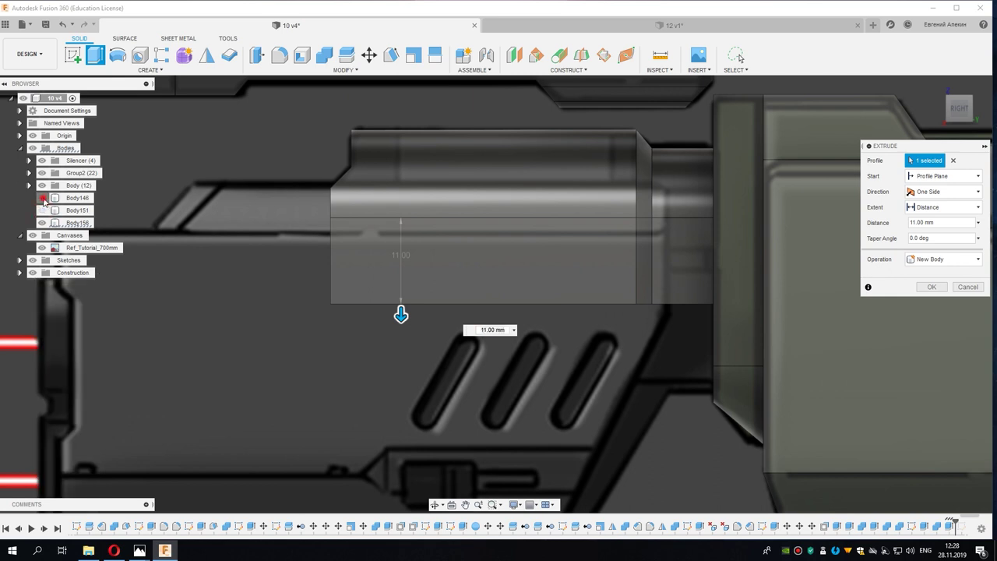
{"action": "left_click", "coordinate": [42, 198]}
{"action": "scroll", "coordinate": [387, 279], "scroll_direction": "down", "scroll_amount": 2}
{"action": "scroll", "coordinate": [421, 266], "scroll_direction": "down", "scroll_amount": 2}
{"action": "middle_click_drag", "start_coordinate": [421, 267], "coordinate": [398, 213]}
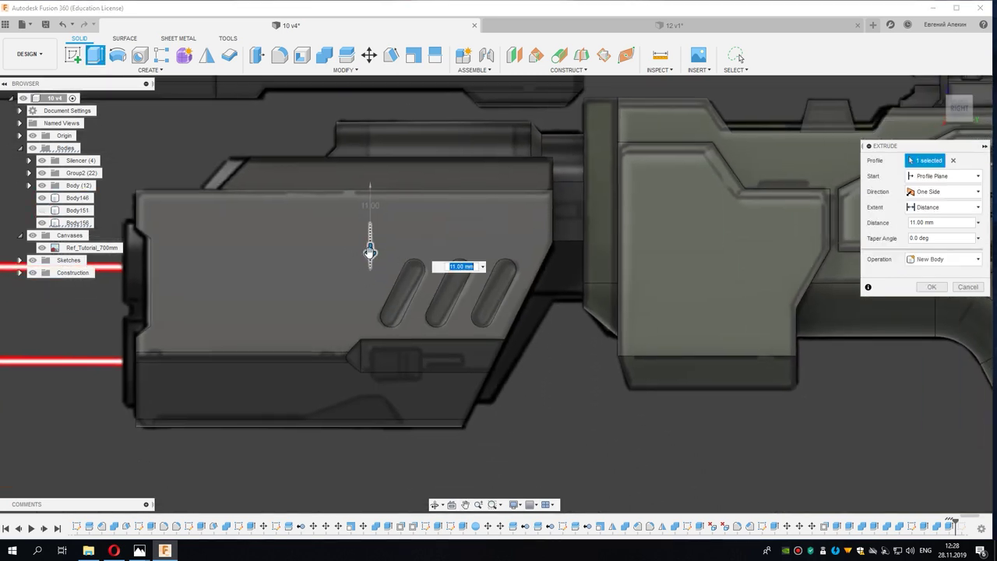
Step: Set the underside extrusion depth to 41 mm and create it as a new body
{"action": "left_click_drag", "start_coordinate": [370, 249], "coordinate": [370, 305]}
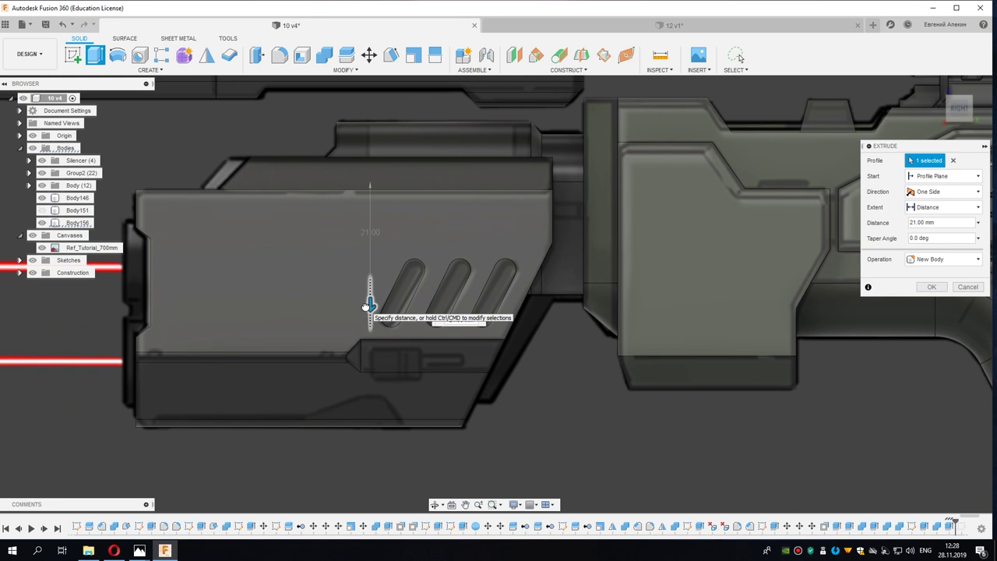
{"action": "left_click_drag", "start_coordinate": [369, 305], "coordinate": [370, 413]}
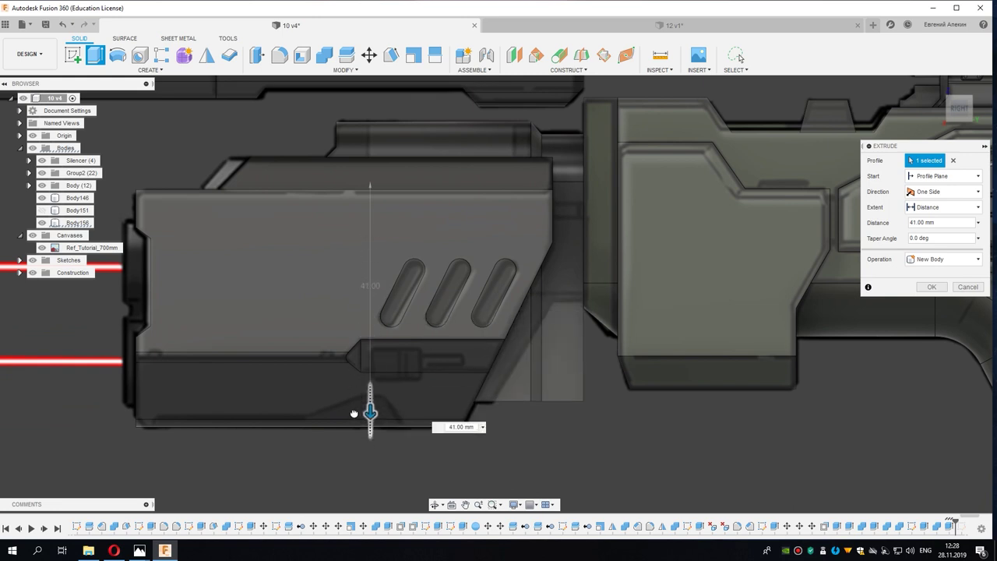
{"action": "mouse_move", "coordinate": [354, 412]}
{"action": "left_mouse_down"}
{"action": "mouse_move", "coordinate": [394, 290]}
{"action": "mouse_move", "coordinate": [405, 215]}
{"action": "left_mouse_up"}
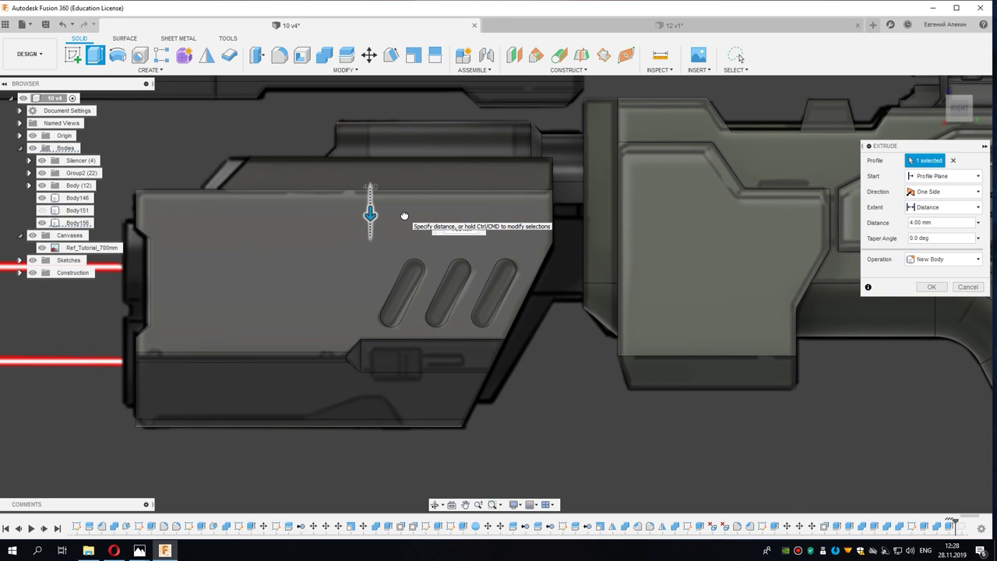
{"action": "left_click_drag", "start_coordinate": [404, 216], "coordinate": [398, 303]}
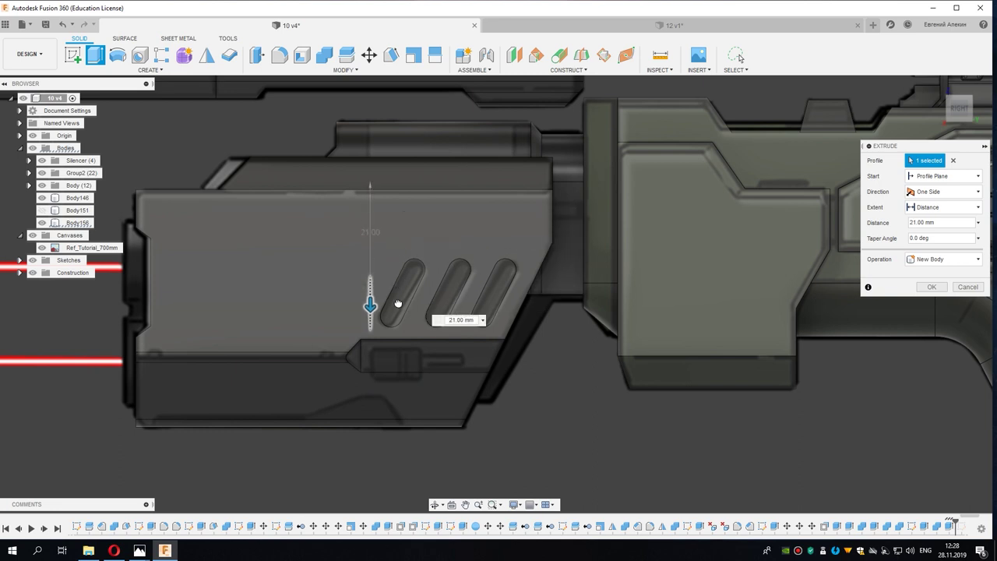
{"action": "mouse_move", "coordinate": [398, 303]}
{"action": "left_mouse_down"}
{"action": "mouse_move", "coordinate": [392, 414]}
{"action": "mouse_move", "coordinate": [358, 402]}
{"action": "left_mouse_up"}
{"action": "scroll", "coordinate": [369, 412], "scroll_direction": "up", "scroll_amount": 2}
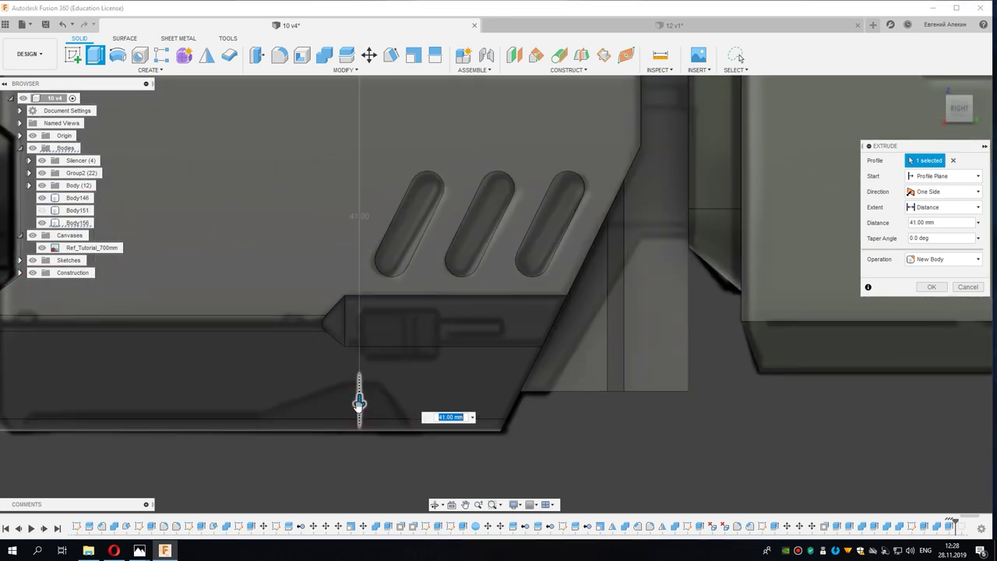
{"action": "left_click", "coordinate": [932, 287]}
Step: Start a sketch on the side face and project the front block's angled edge
{"action": "left_click", "coordinate": [73, 55]}
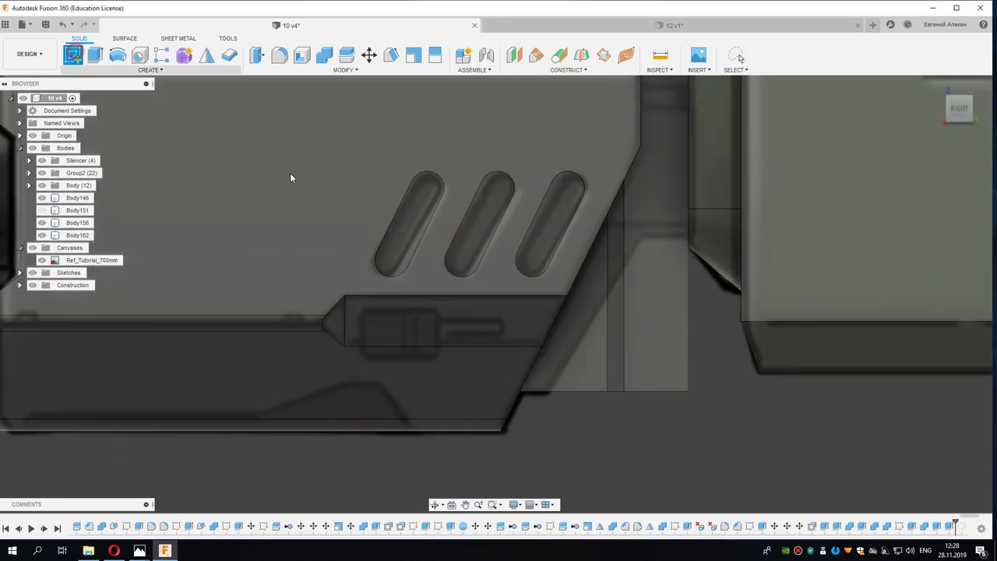
{"action": "left_click", "coordinate": [559, 343]}
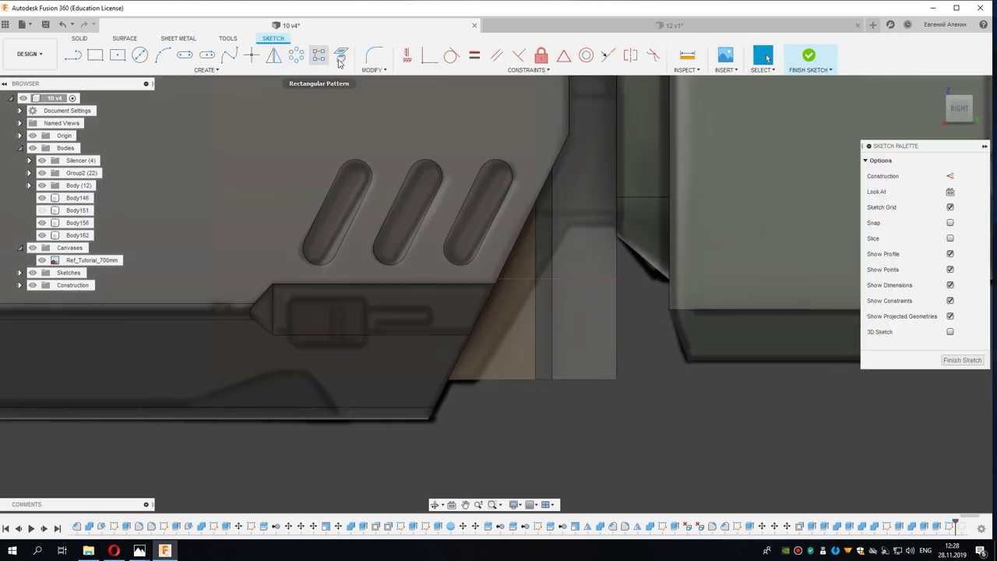
{"action": "left_click", "coordinate": [340, 54]}
{"action": "left_click", "coordinate": [486, 297]}
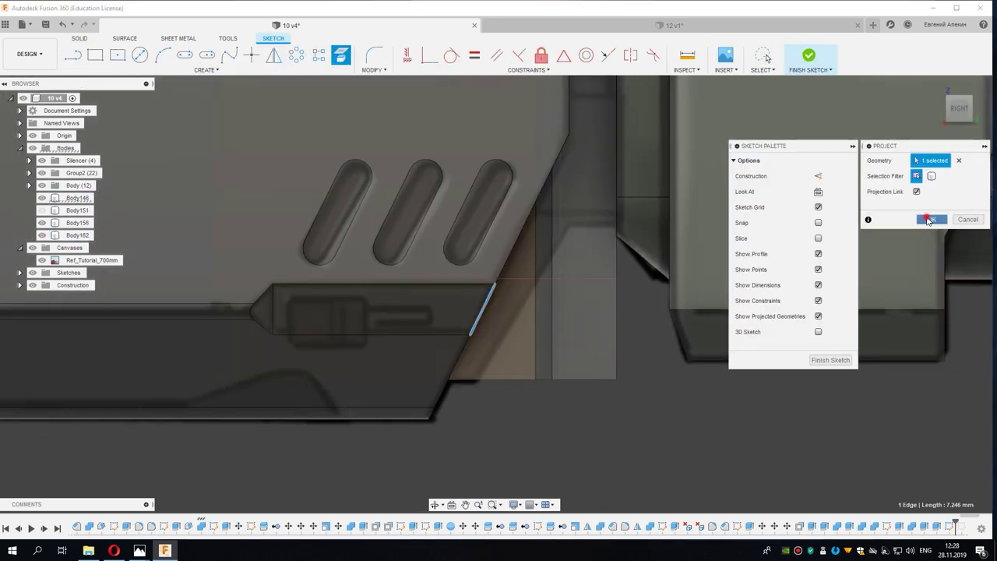
{"action": "left_click", "coordinate": [932, 219]}
{"action": "key", "text": "Escape"}
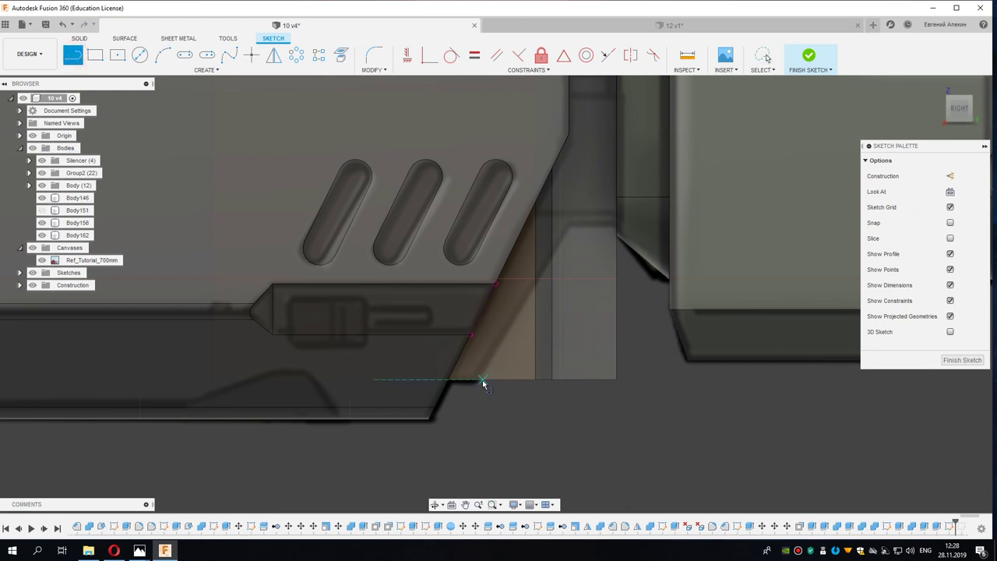
Step: Draw a short horizontal line at the gap's upper corner and an angled line down past the block
{"action": "left_click", "coordinate": [573, 225]}
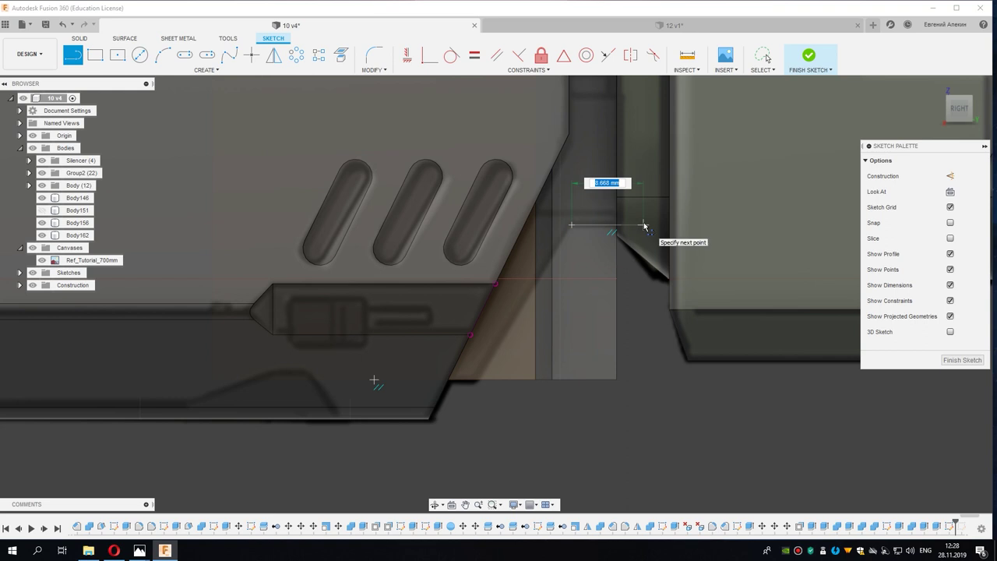
{"action": "left_click", "coordinate": [644, 225]}
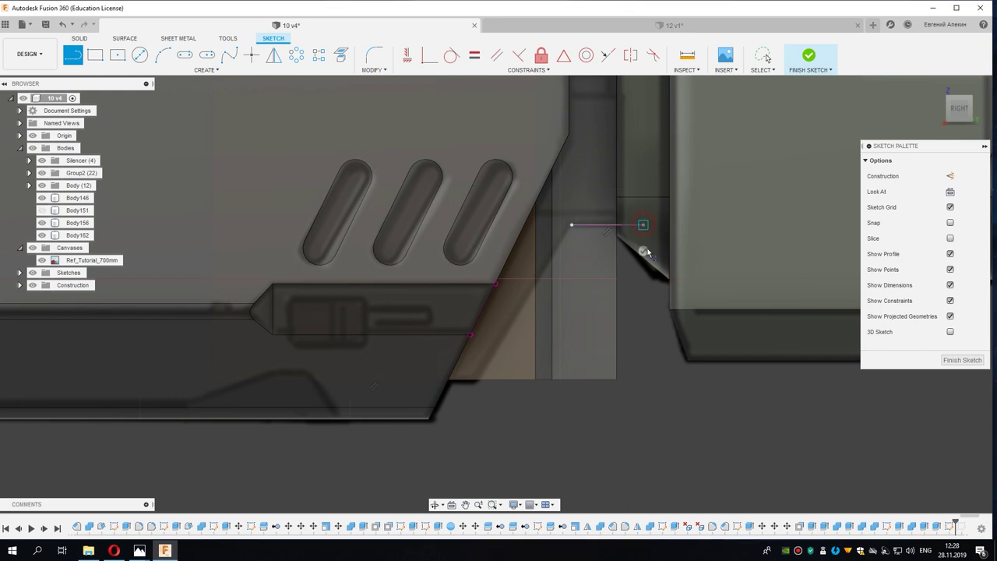
{"action": "left_click", "coordinate": [571, 225]}
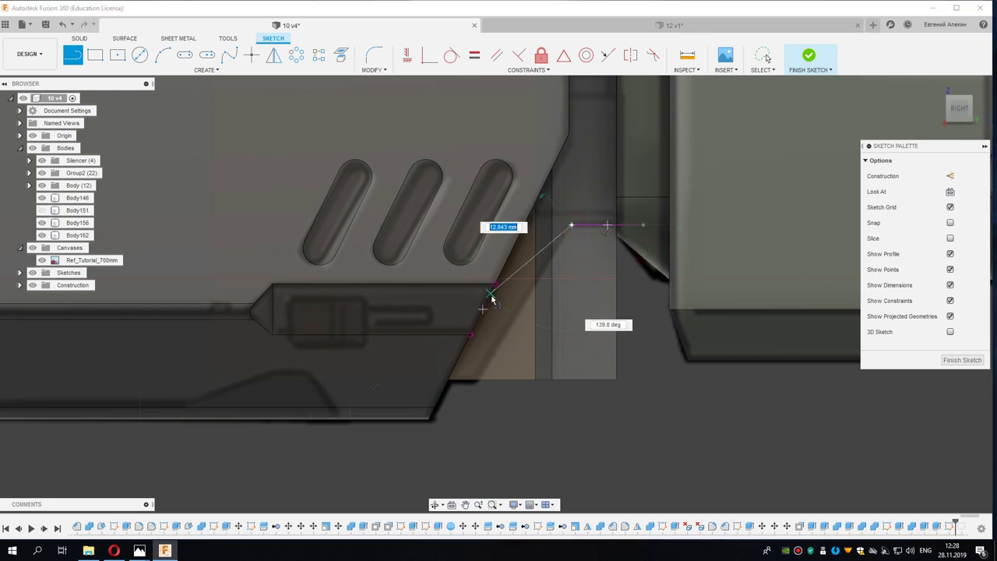
{"action": "left_click", "coordinate": [477, 418]}
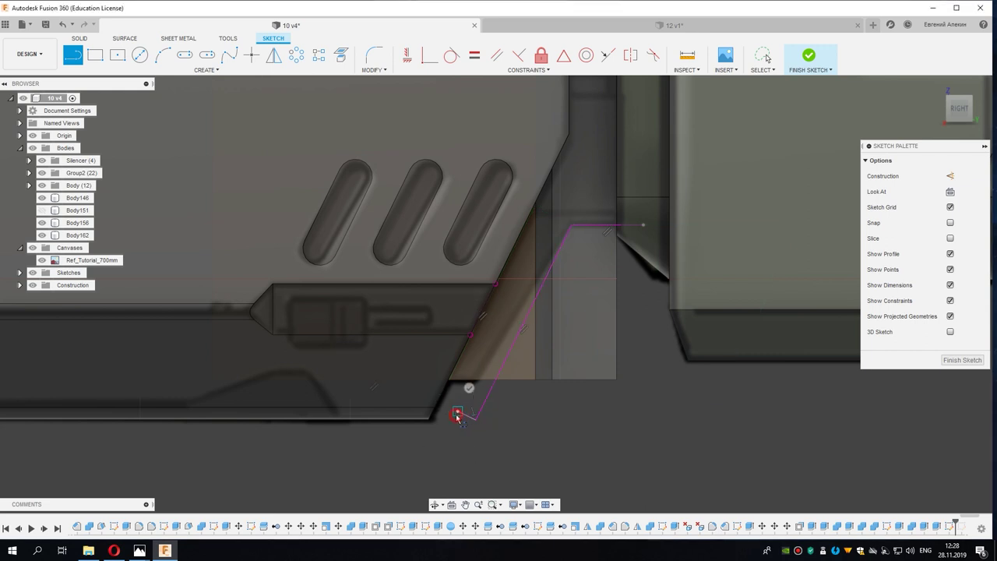
{"action": "left_click", "coordinate": [457, 415]}
{"action": "key", "text": "Escape"}
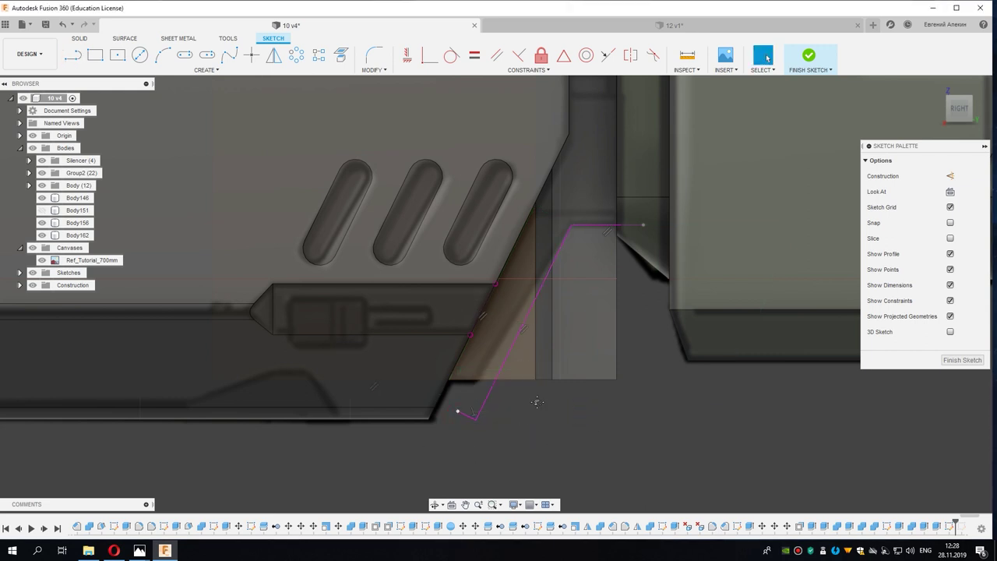
{"action": "scroll", "coordinate": [517, 403], "scroll_direction": "up", "scroll_amount": 1}
{"action": "scroll", "coordinate": [517, 403], "scroll_direction": "up", "scroll_amount": 1}
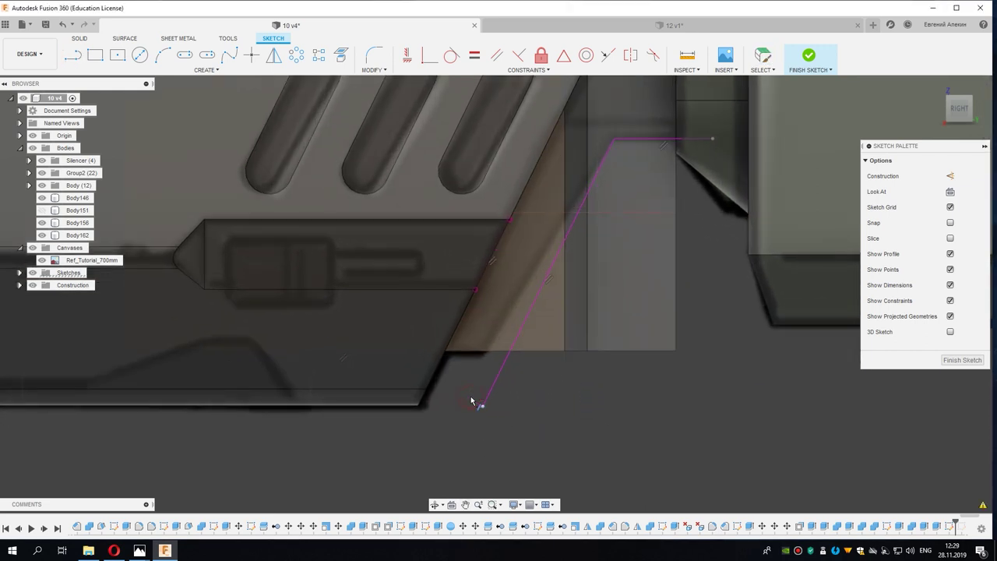
{"action": "right_click", "coordinate": [466, 387]}
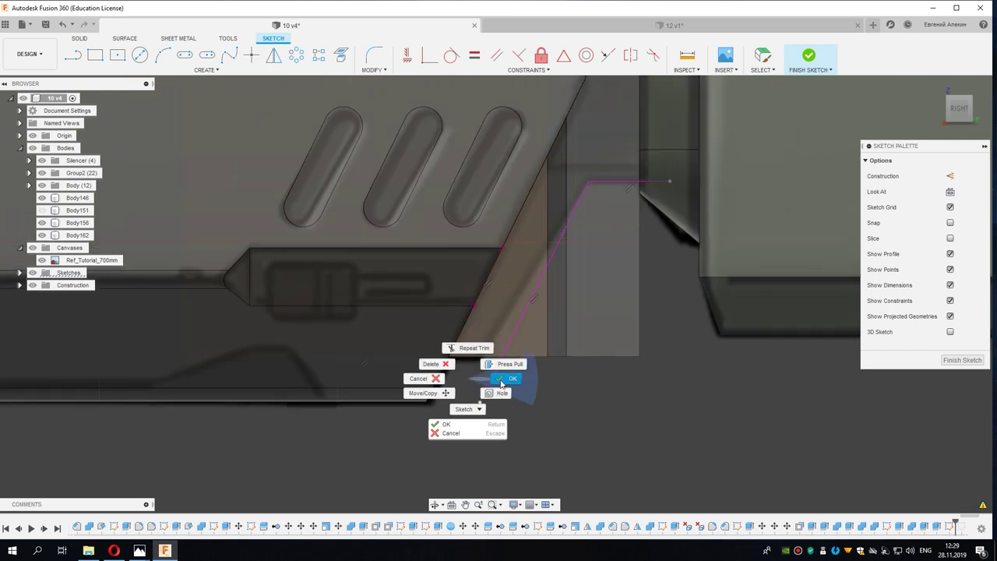
{"action": "left_click", "coordinate": [506, 373]}
Step: Project the bottom corner vertex into the sketch
{"action": "left_click", "coordinate": [507, 342]}
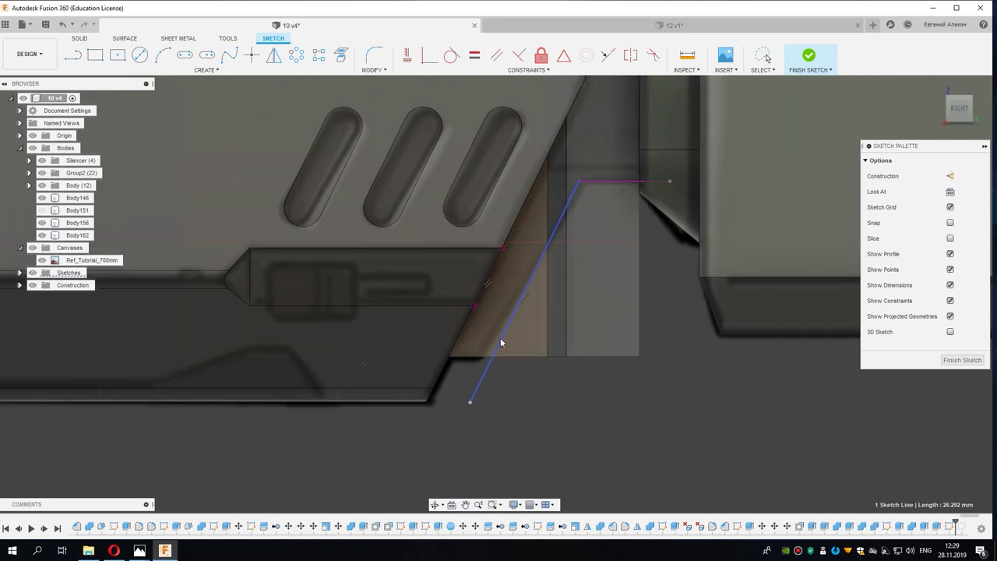
{"action": "middle_click_drag", "start_coordinate": [595, 333], "coordinate": [552, 367]}
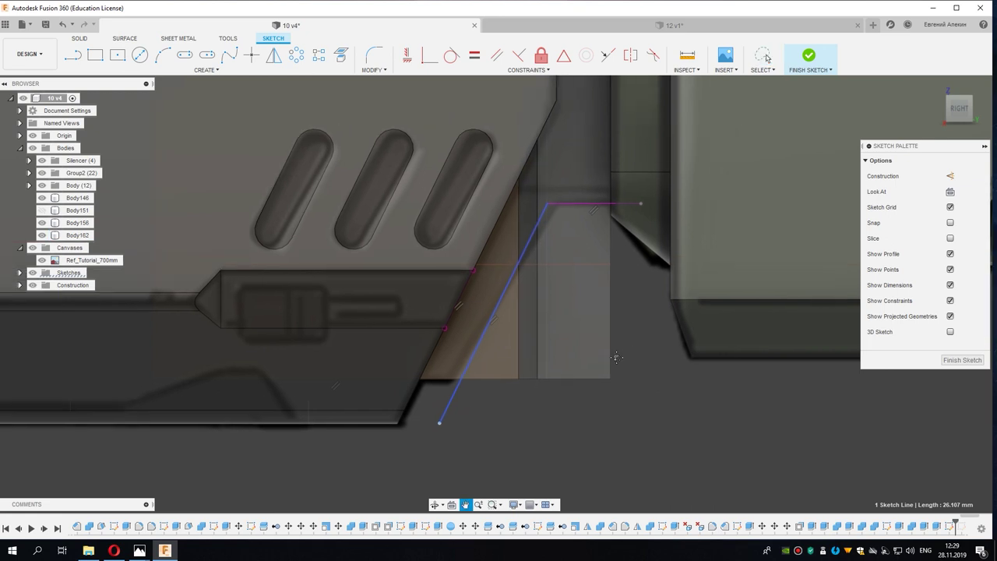
{"action": "middle_click_drag", "start_coordinate": [603, 300], "coordinate": [576, 309]}
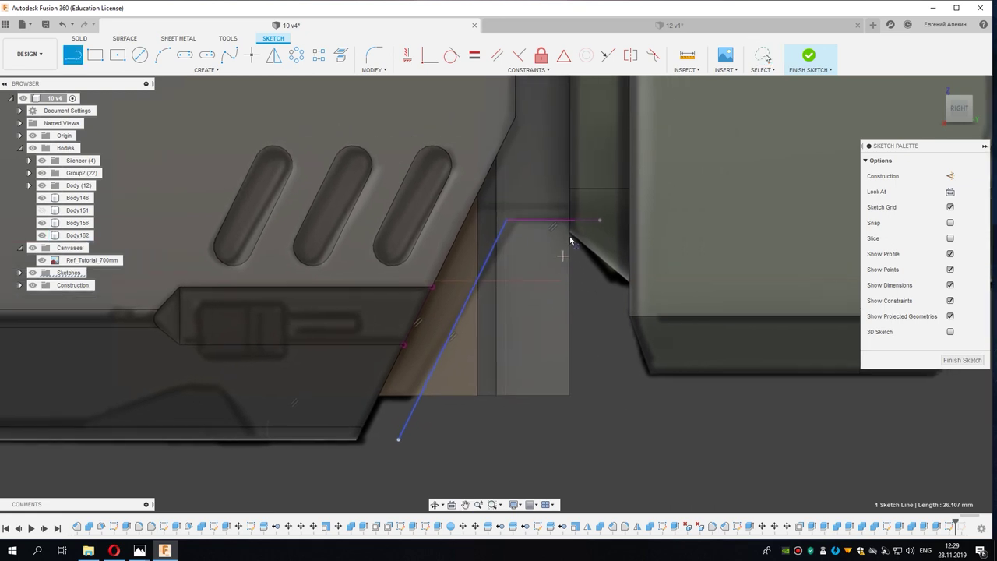
{"action": "left_click", "coordinate": [338, 60]}
{"action": "left_click", "coordinate": [569, 395]}
{"action": "left_click", "coordinate": [920, 222]}
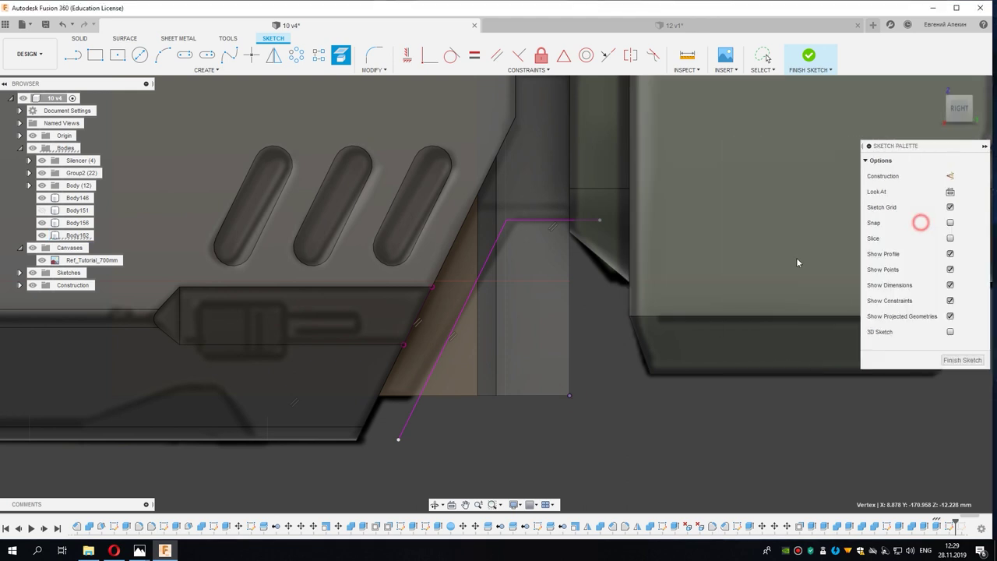
{"action": "middle_click_drag", "start_coordinate": [612, 389], "coordinate": [577, 387]}
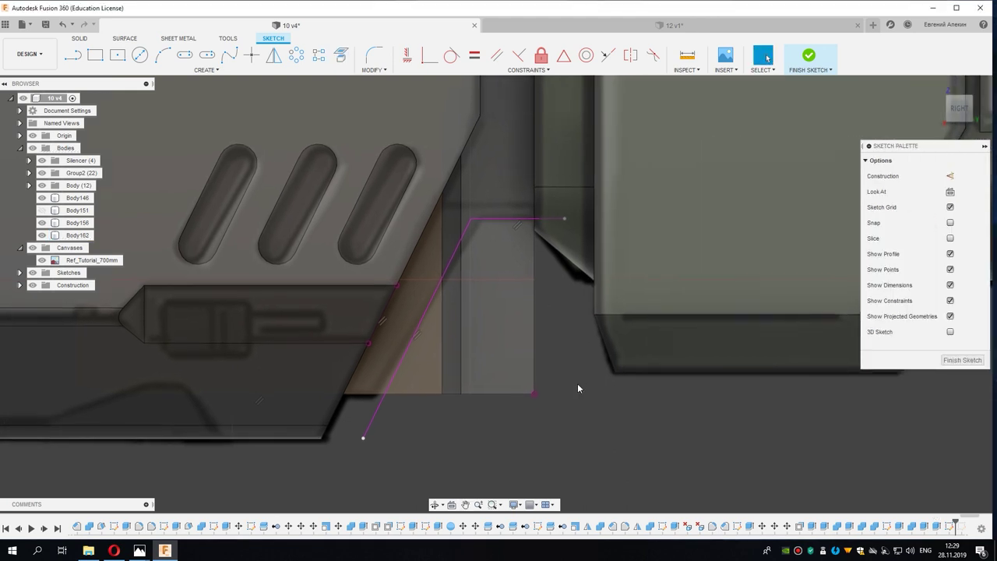
Step: Close the region with a vertical and a horizontal line, then select both profiles
{"action": "left_click", "coordinate": [532, 394]}
{"action": "left_click", "coordinate": [534, 211]}
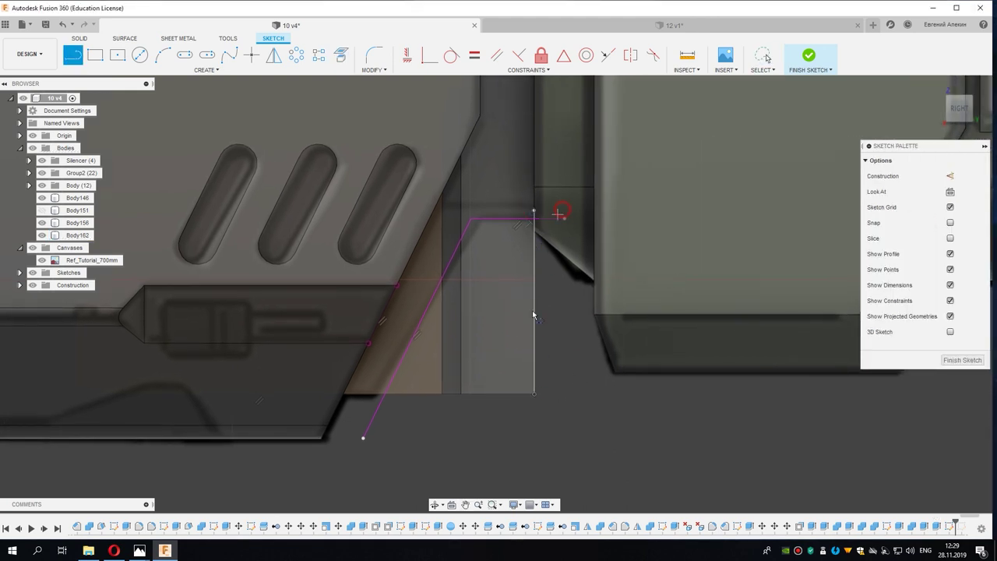
{"action": "left_click", "coordinate": [385, 393]}
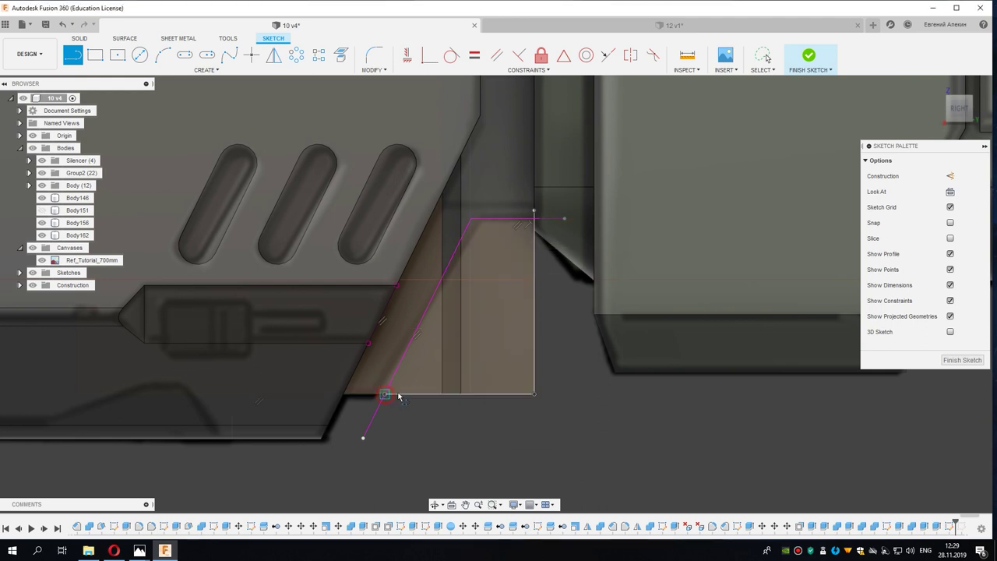
{"action": "right_click", "coordinate": [586, 395]}
{"action": "left_click", "coordinate": [615, 381]}
{"action": "left_click", "coordinate": [485, 353]}
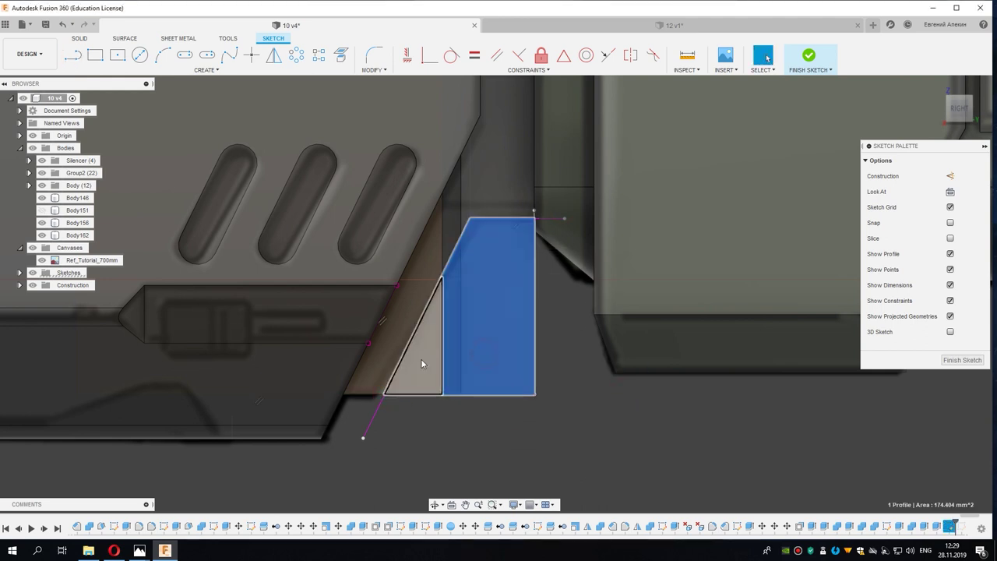
{"action": "left_click", "coordinate": [421, 361]}
Step: Extrude the two selected profiles -30 mm as a cut and orbit to inspect the notch
{"action": "right_click", "coordinate": [420, 363]}
{"action": "left_click", "coordinate": [405, 406]}
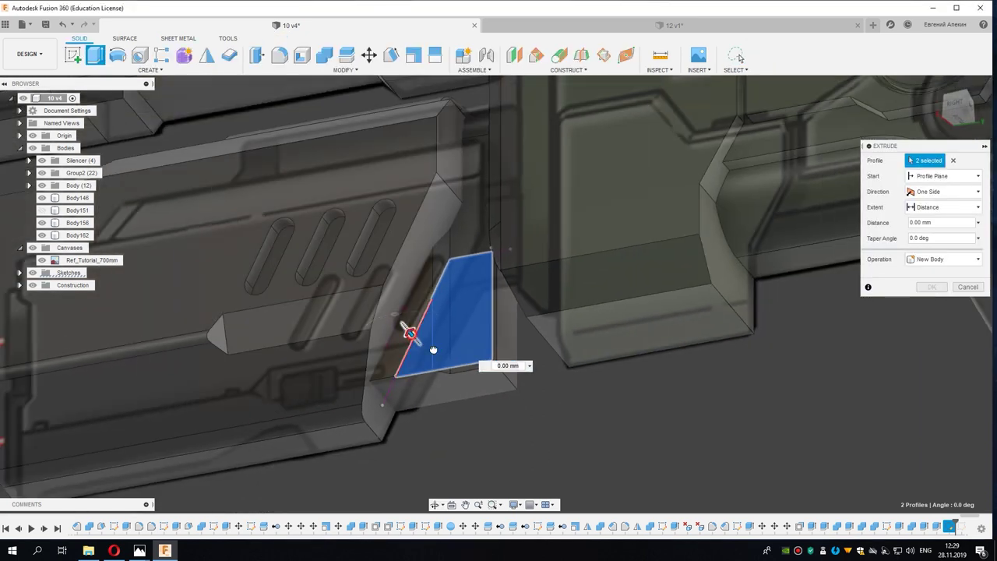
{"action": "left_click_drag", "start_coordinate": [412, 335], "coordinate": [487, 423]}
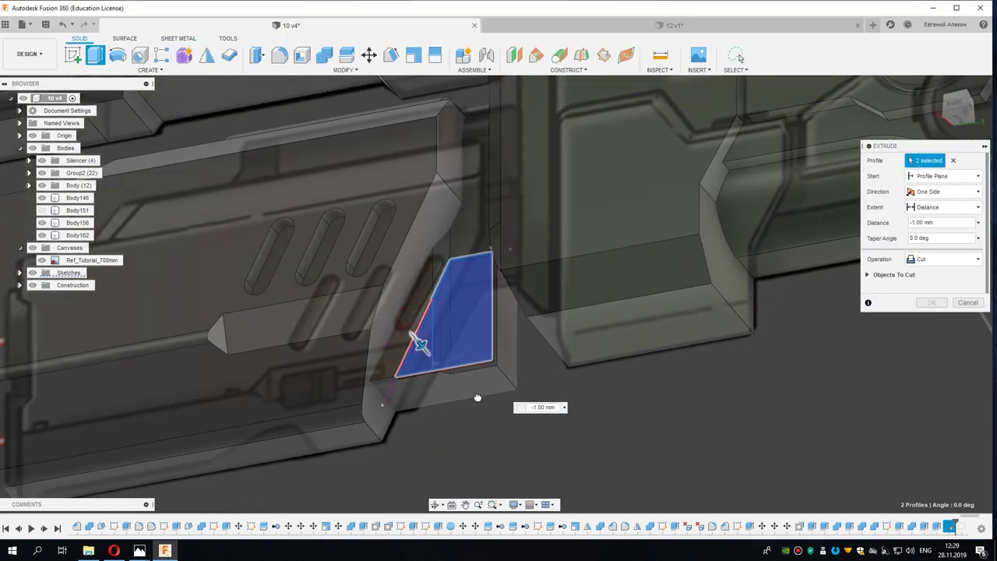
{"action": "left_click", "coordinate": [932, 302]}
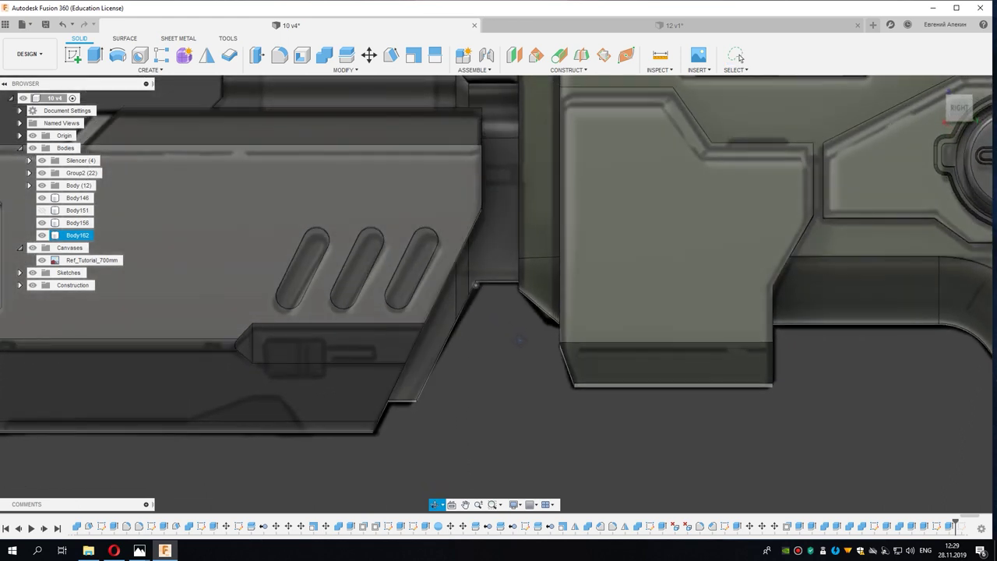
{"action": "middle_click_drag", "start_coordinate": [518, 340], "coordinate": [545, 341], "text": "shift"}
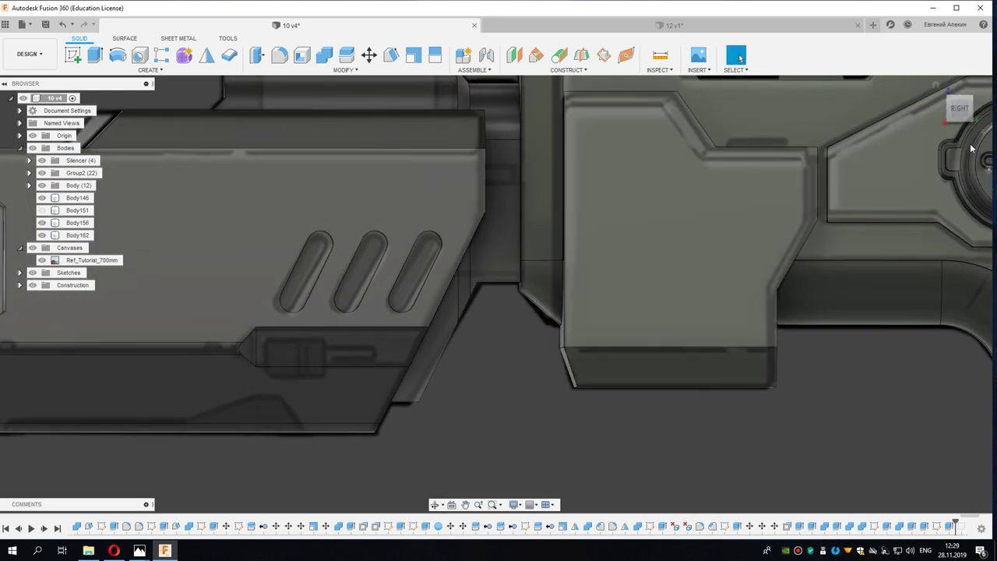
{"action": "scroll", "coordinate": [471, 308], "scroll_direction": "up", "scroll_amount": 3}
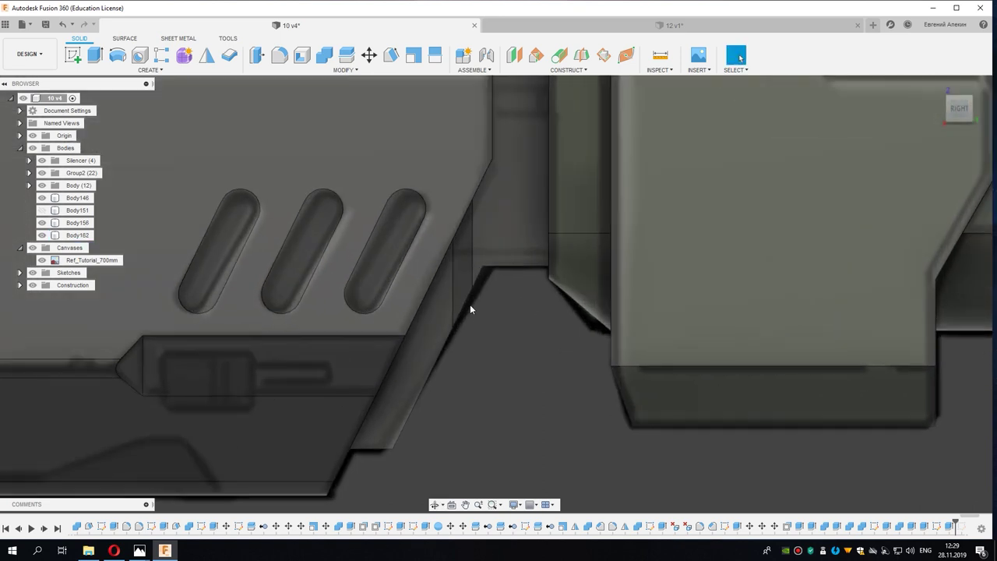
{"action": "scroll", "coordinate": [489, 273], "scroll_direction": "up", "scroll_amount": 3}
{"action": "scroll", "coordinate": [489, 273], "scroll_direction": "up", "scroll_amount": 3}
{"action": "mouse_move", "coordinate": [489, 273]}
{"action": "middle_mouse_down", "text": "shift"}
{"action": "mouse_move", "coordinate": [481, 260]}
{"action": "mouse_move", "coordinate": [493, 251]}
{"action": "middle_mouse_up", "text": "shift"}
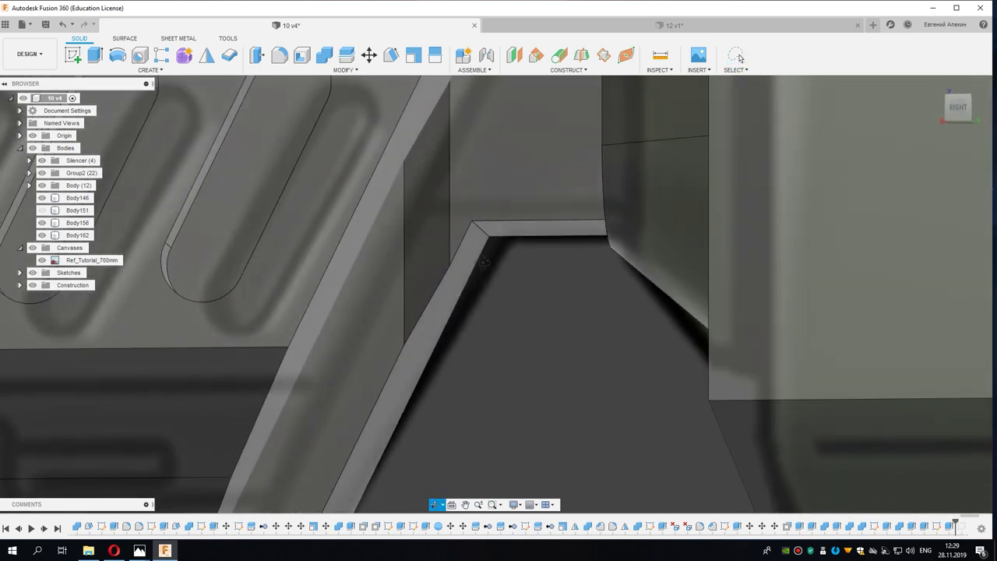
Step: Offset the notch's top face downward by 2.30 mm
{"action": "right_click", "coordinate": [501, 232]}
{"action": "left_click", "coordinate": [537, 220]}
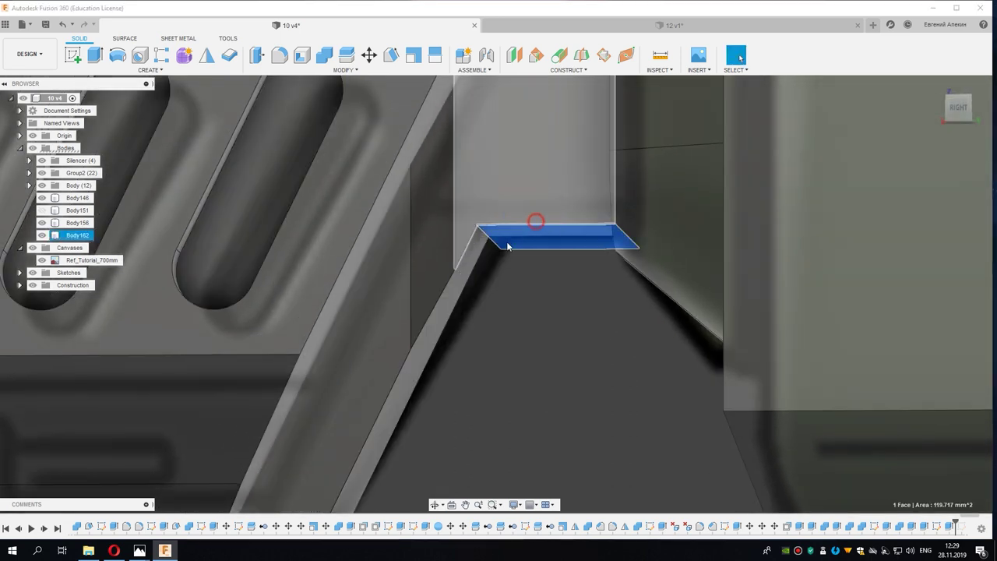
{"action": "middle_click_drag", "start_coordinate": [501, 245], "coordinate": [500, 288], "text": "shift"}
{"action": "left_click_drag", "start_coordinate": [500, 286], "coordinate": [502, 295]}
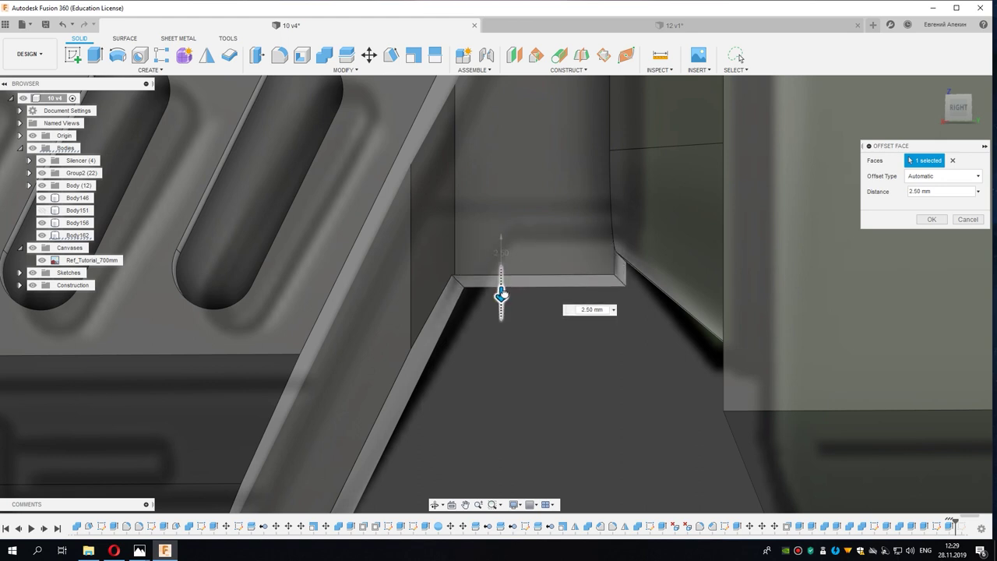
{"action": "left_click_drag", "start_coordinate": [502, 293], "coordinate": [504, 286]}
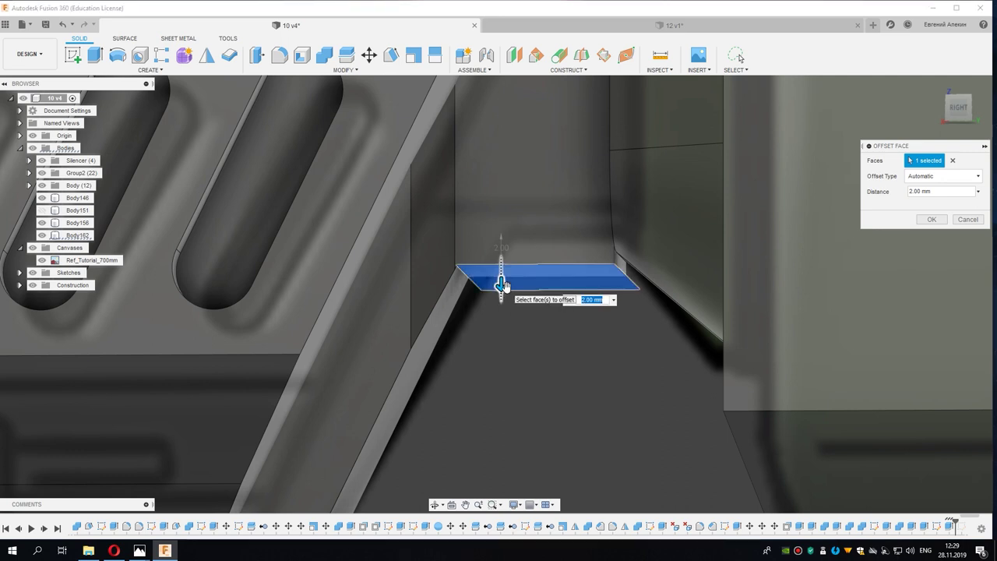
{"action": "scroll", "coordinate": [503, 285], "scroll_direction": "up", "scroll_amount": 1}
{"action": "left_click", "coordinate": [955, 109]}
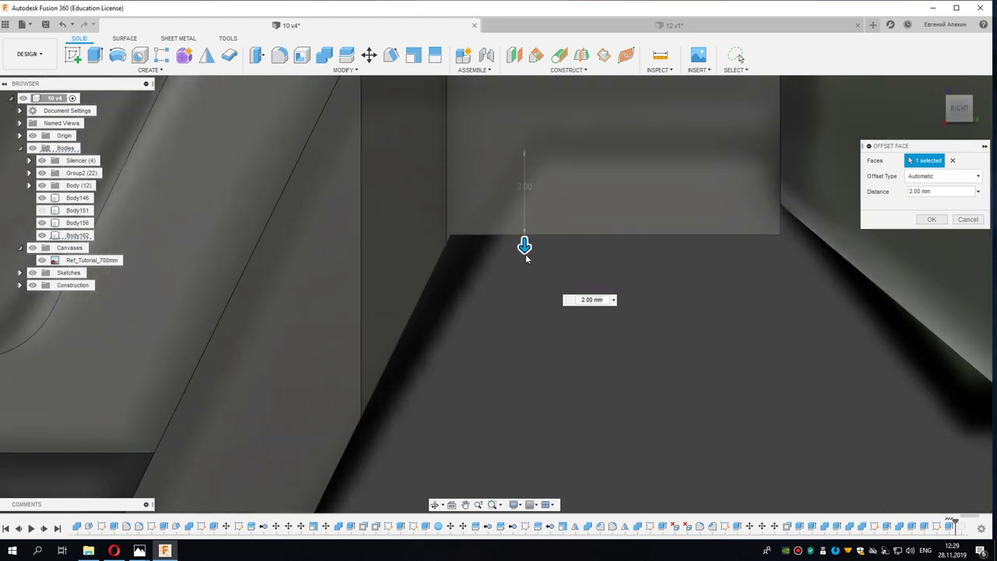
{"action": "left_click_drag", "start_coordinate": [525, 248], "coordinate": [523, 256]}
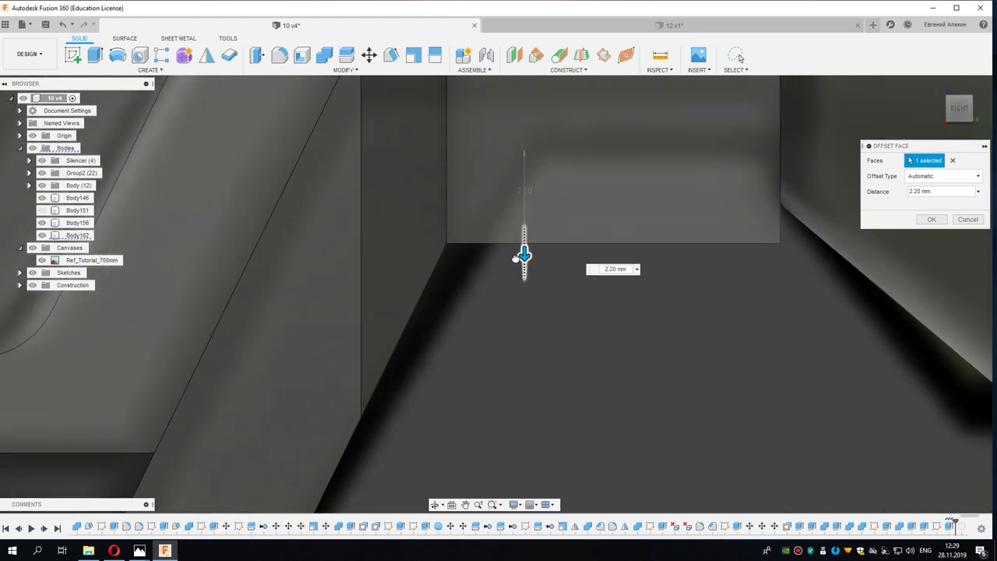
{"action": "left_click_drag", "start_coordinate": [516, 257], "coordinate": [516, 259]}
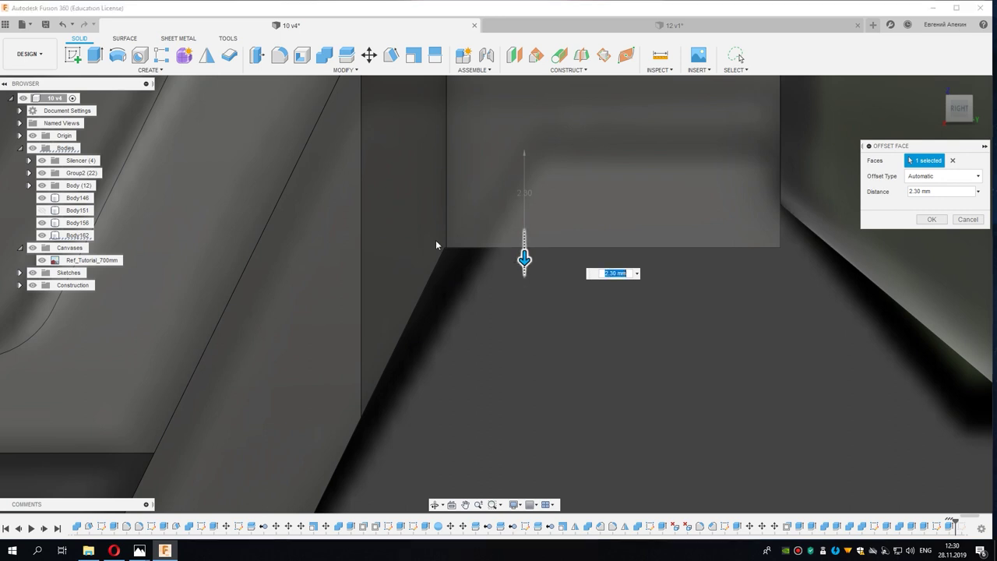
{"action": "scroll", "coordinate": [435, 240], "scroll_direction": "up", "scroll_amount": 5}
{"action": "scroll", "coordinate": [468, 254], "scroll_direction": "down", "scroll_amount": 5}
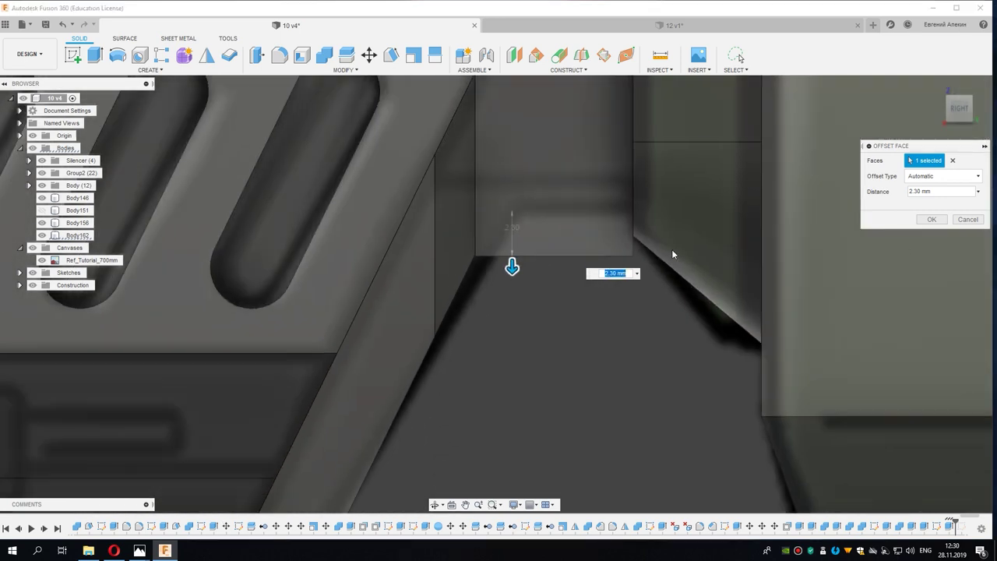
{"action": "left_click", "coordinate": [931, 219]}
Step: Start a new sketch on the face beside the notch
{"action": "scroll", "coordinate": [552, 283], "scroll_direction": "down", "scroll_amount": 3}
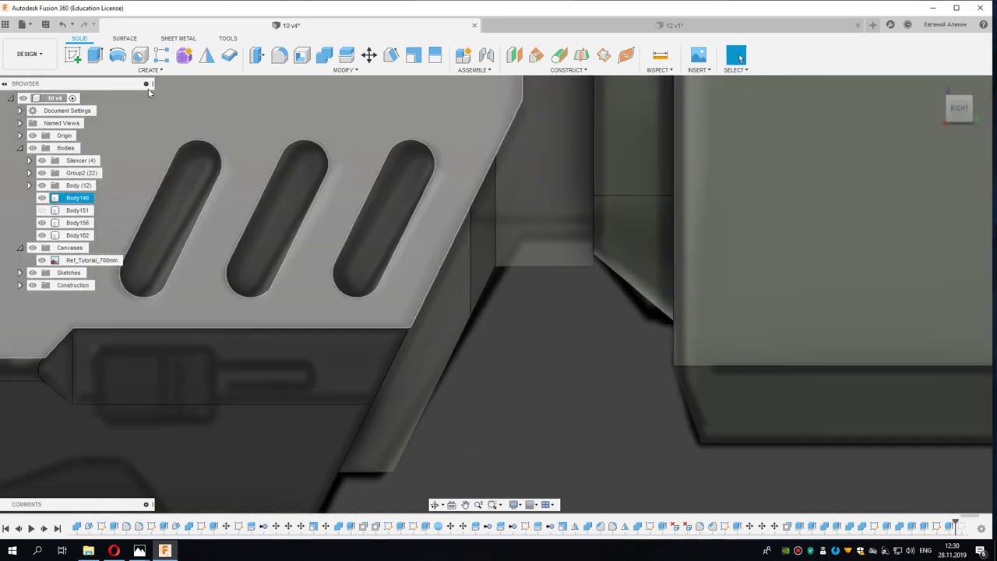
{"action": "left_click", "coordinate": [73, 55]}
{"action": "left_click", "coordinate": [528, 240]}
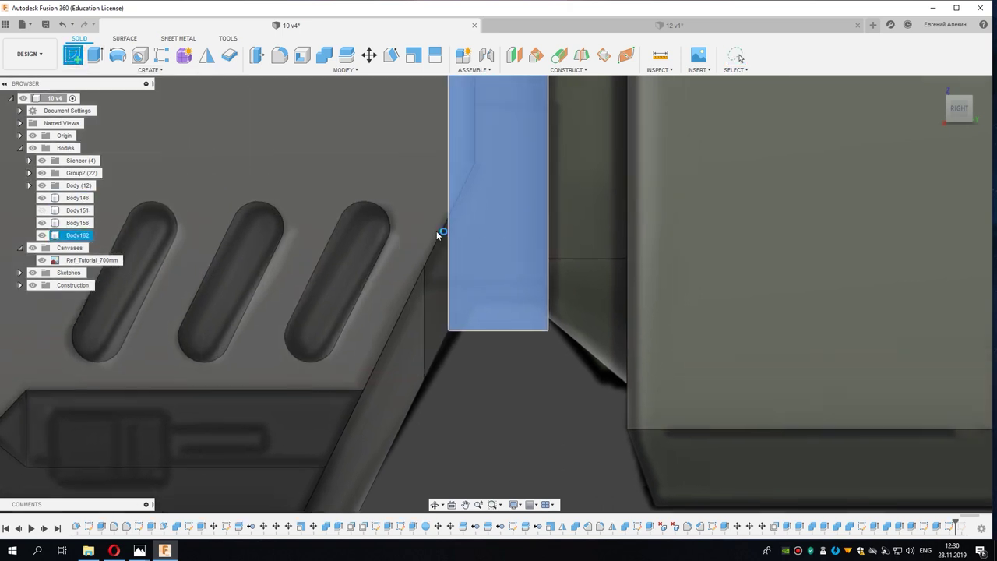
Step: Project the notch corner vertex and the diagonal edge into the new sketch
{"action": "scroll", "coordinate": [411, 292], "scroll_direction": "up", "scroll_amount": 3}
{"action": "scroll", "coordinate": [420, 327], "scroll_direction": "up", "scroll_amount": 3}
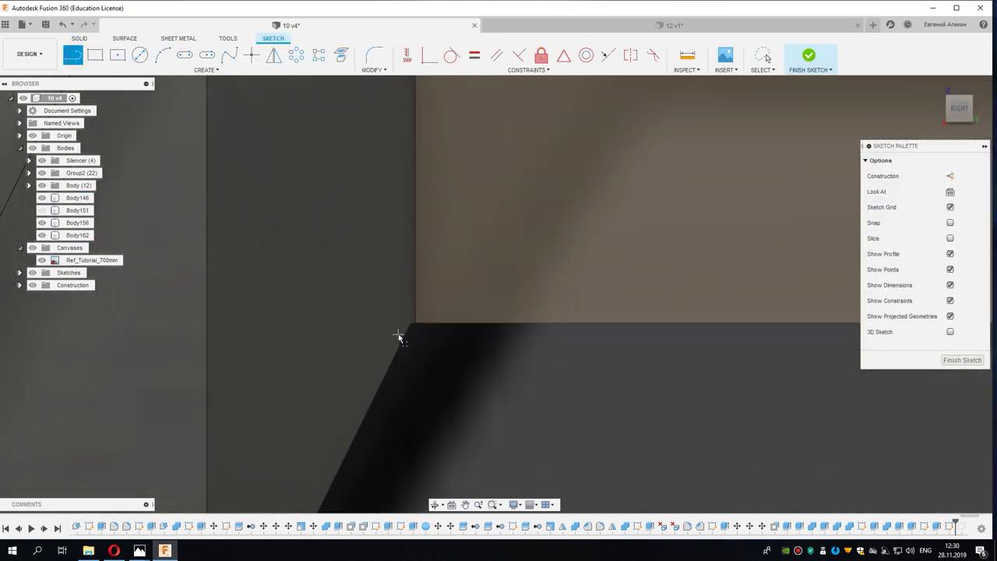
{"action": "left_click", "coordinate": [341, 55]}
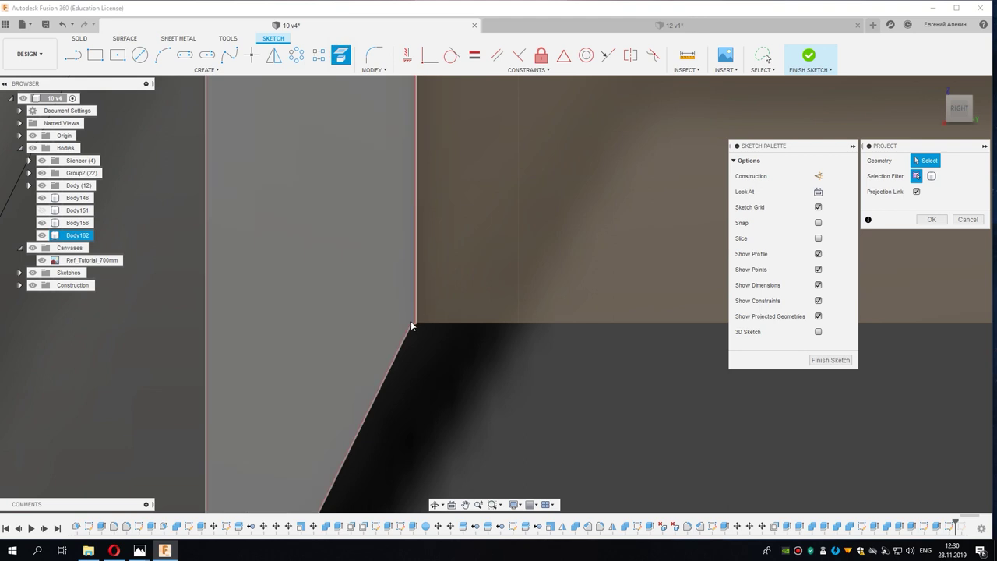
{"action": "left_click", "coordinate": [410, 321]}
{"action": "left_click", "coordinate": [932, 221]}
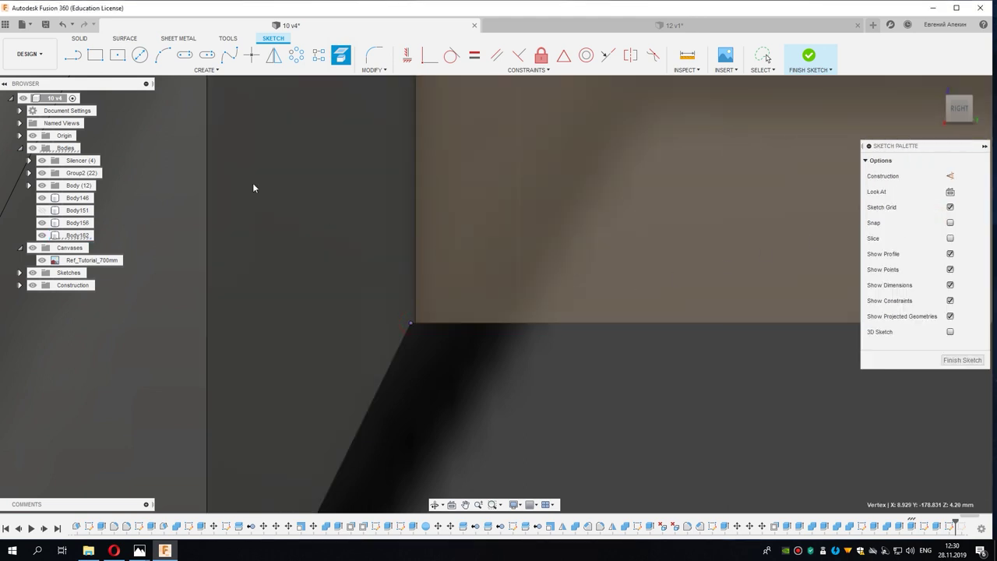
{"action": "key", "text": "l"}
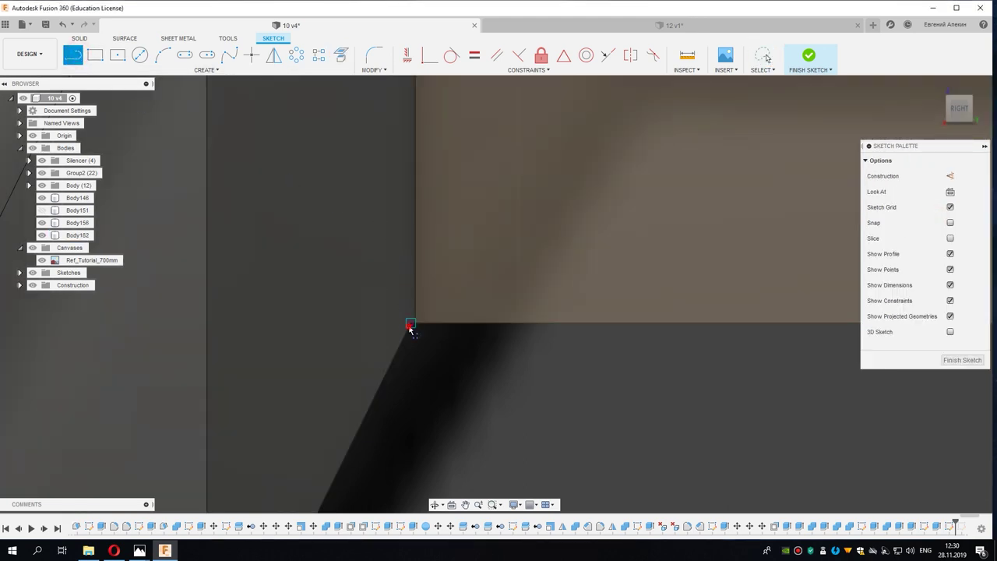
{"action": "left_click", "coordinate": [410, 322]}
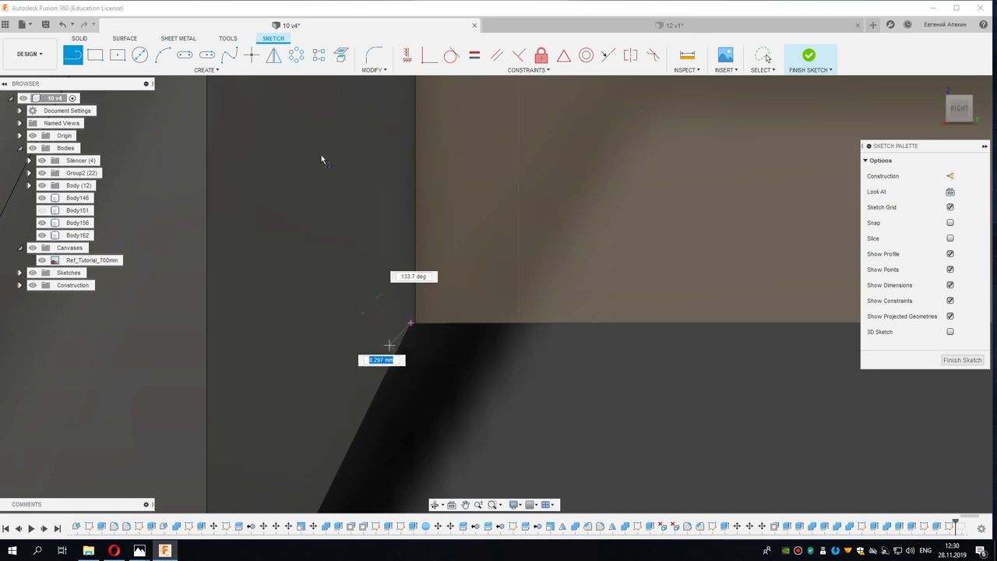
{"action": "key", "text": "Escape"}
{"action": "key", "text": "p"}
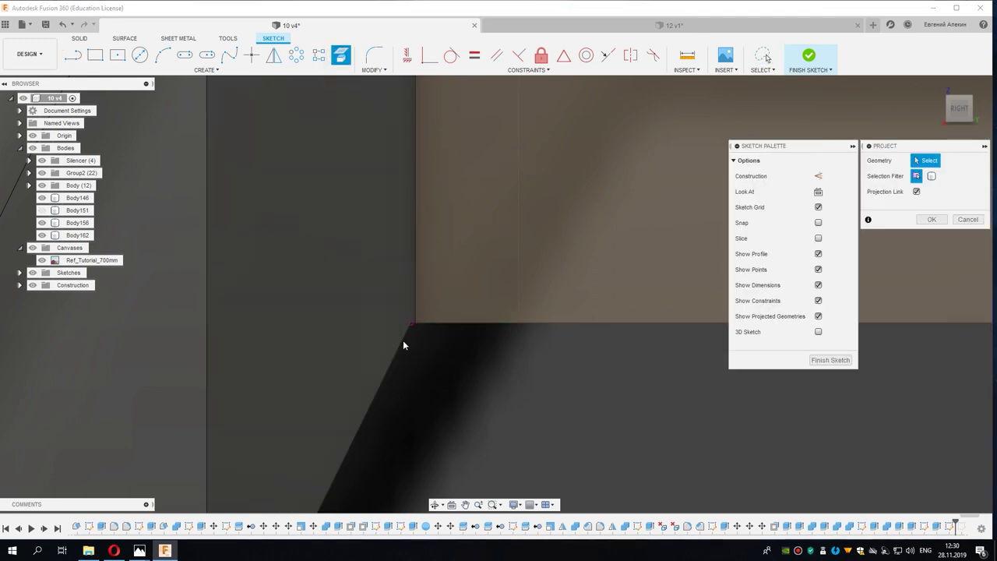
{"action": "left_click", "coordinate": [403, 345]}
{"action": "left_click", "coordinate": [930, 218]}
{"action": "key", "text": "Escape"}
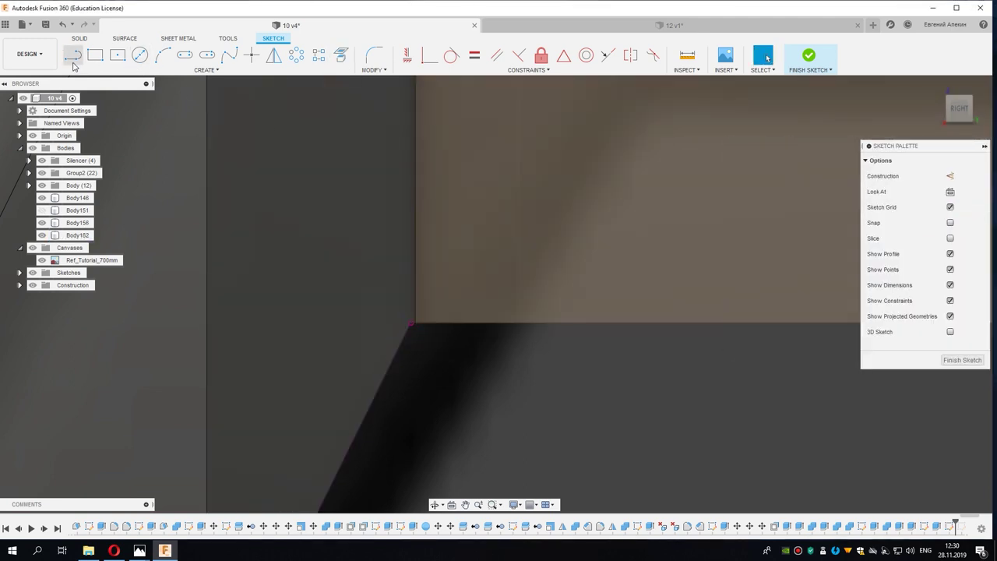
Step: Draw an angled line from the projected endpoint toward the notch corner
{"action": "scroll", "coordinate": [412, 308], "scroll_direction": "up", "scroll_amount": 2}
{"action": "left_click", "coordinate": [402, 328]}
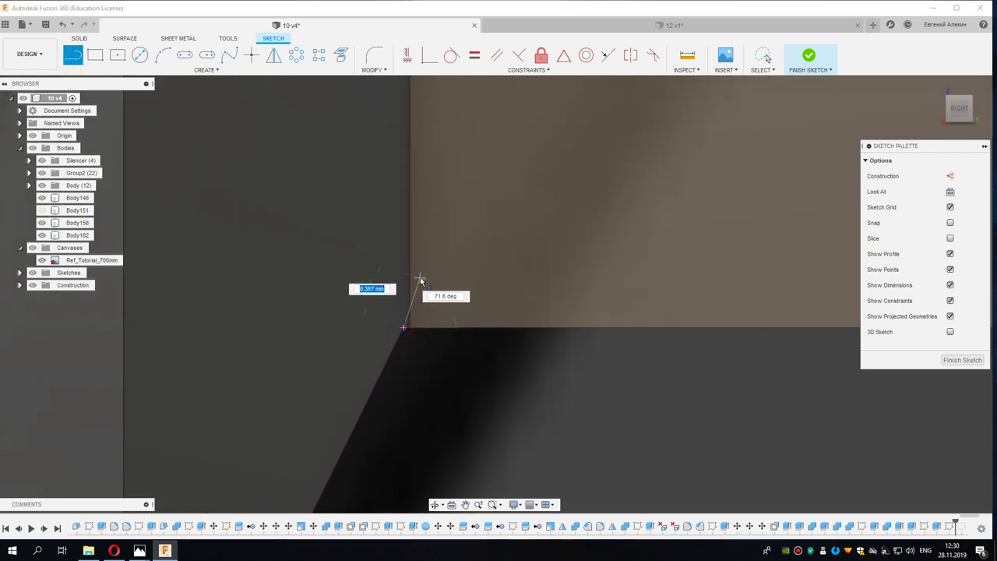
{"action": "left_click", "coordinate": [424, 284]}
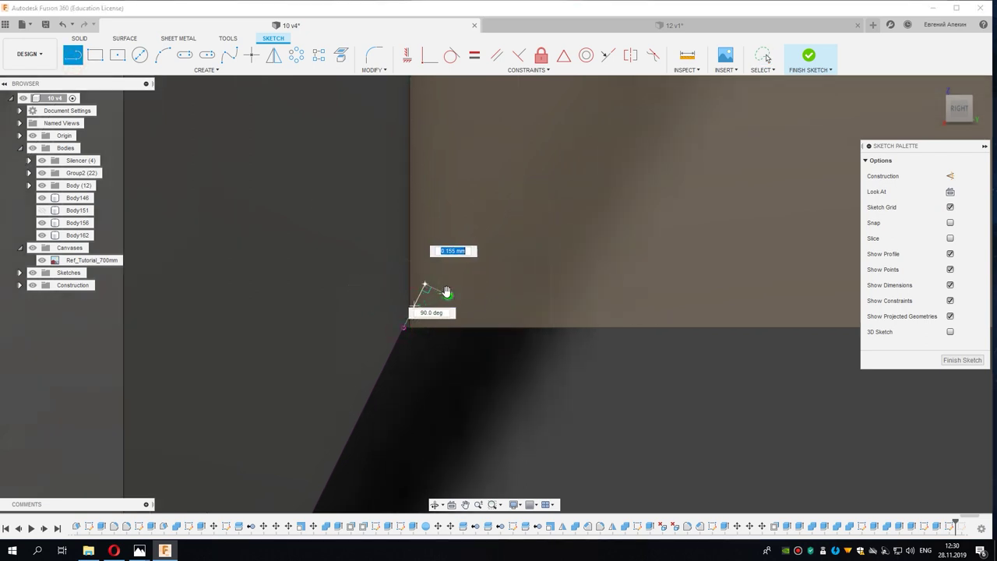
{"action": "scroll", "coordinate": [406, 321], "scroll_direction": "up", "scroll_amount": 2}
{"action": "scroll", "coordinate": [406, 317], "scroll_direction": "up", "scroll_amount": 2}
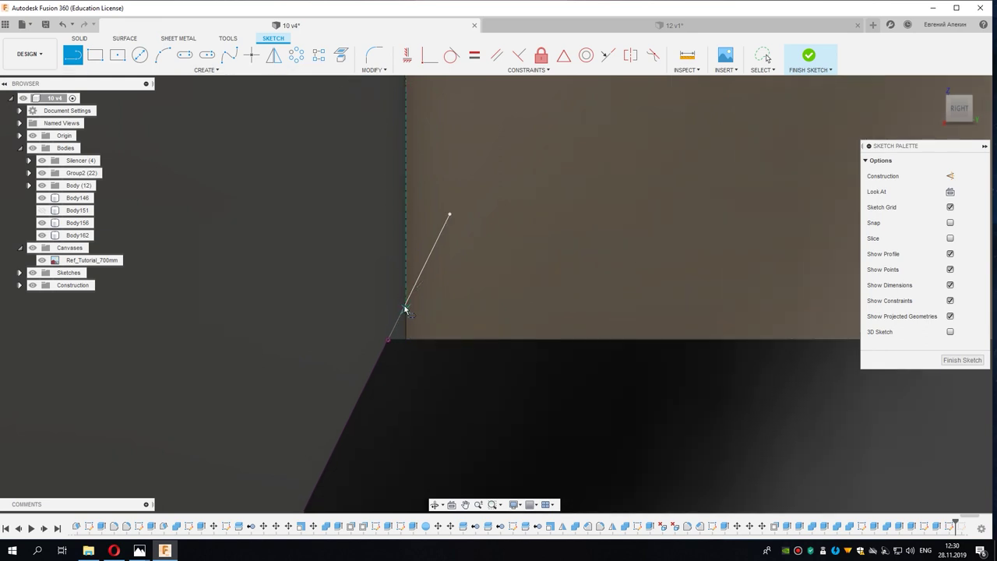
{"action": "scroll", "coordinate": [406, 309], "scroll_direction": "up", "scroll_amount": 2}
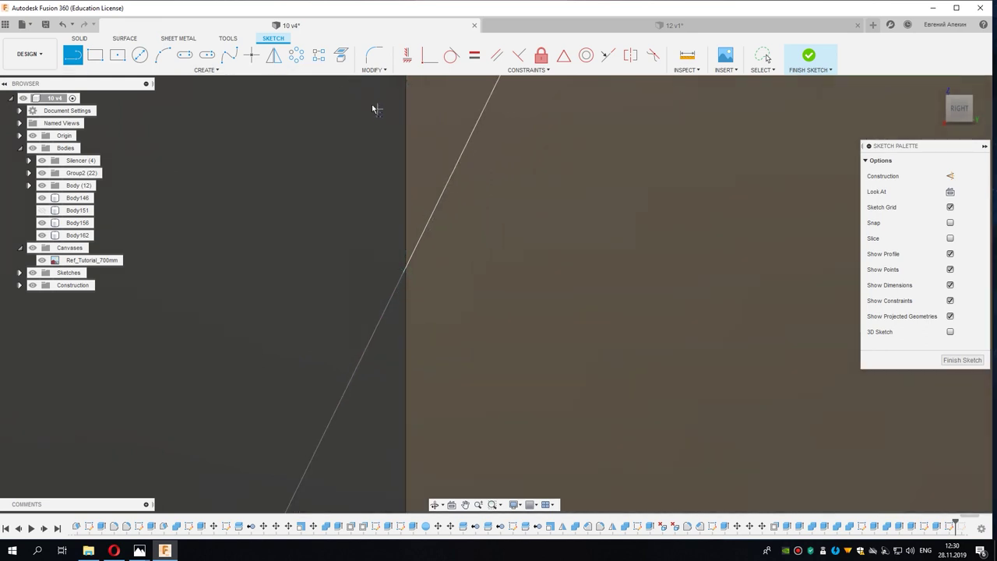
{"action": "scroll", "coordinate": [418, 290], "scroll_direction": "up", "scroll_amount": 2}
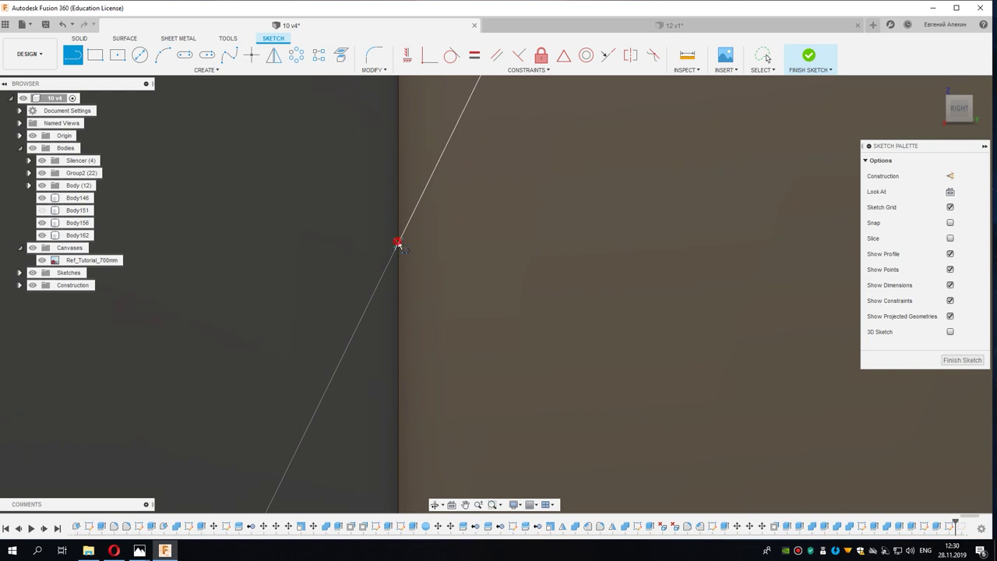
Step: Draw a line from the corner snap point to bound the thin strip
{"action": "left_click", "coordinate": [397, 243]}
{"action": "scroll", "coordinate": [456, 251], "scroll_direction": "down", "scroll_amount": 2}
{"action": "scroll", "coordinate": [512, 285], "scroll_direction": "down", "scroll_amount": 2}
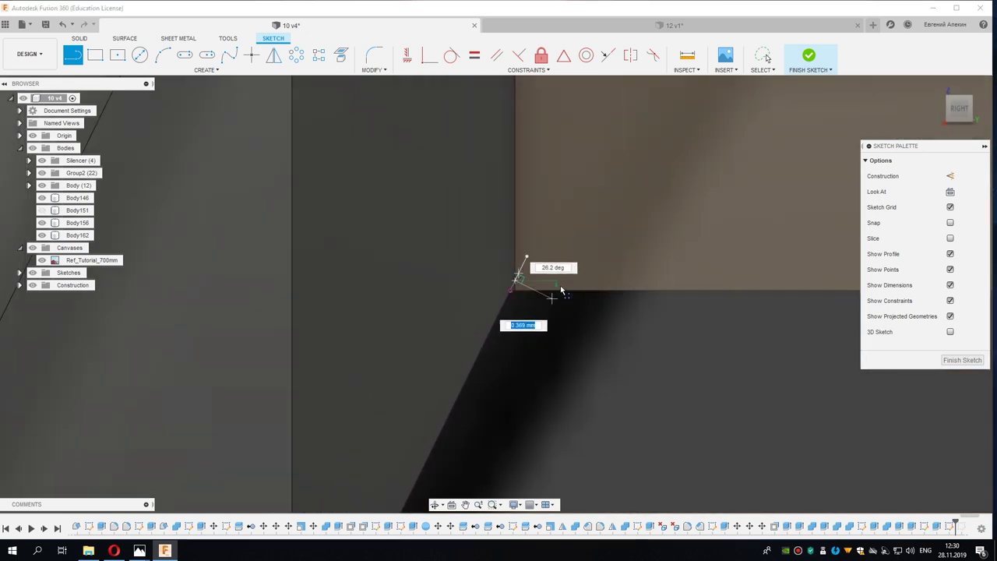
{"action": "scroll", "coordinate": [561, 290], "scroll_direction": "down", "scroll_amount": 2}
{"action": "middle_click_drag", "start_coordinate": [634, 318], "coordinate": [670, 308]}
{"action": "scroll", "coordinate": [562, 310], "scroll_direction": "up", "scroll_amount": 2}
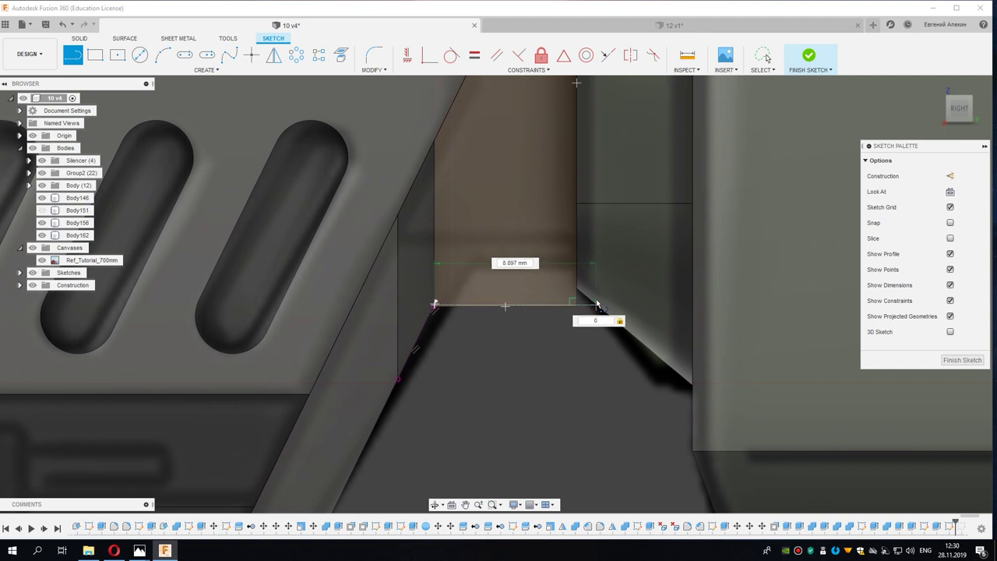
{"action": "scroll", "coordinate": [507, 325], "scroll_direction": "up", "scroll_amount": 3}
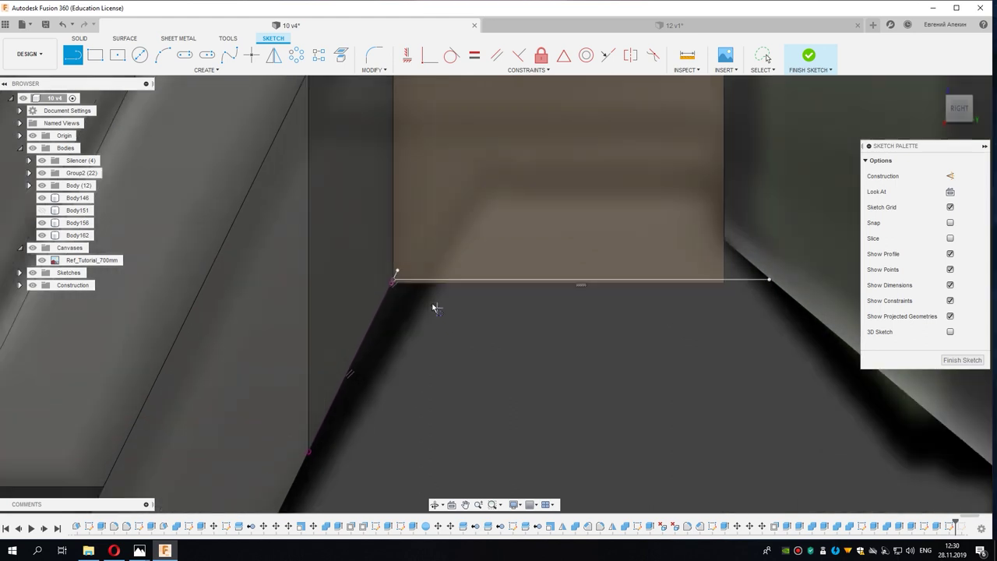
{"action": "right_click", "coordinate": [427, 292]}
{"action": "left_click", "coordinate": [466, 289]}
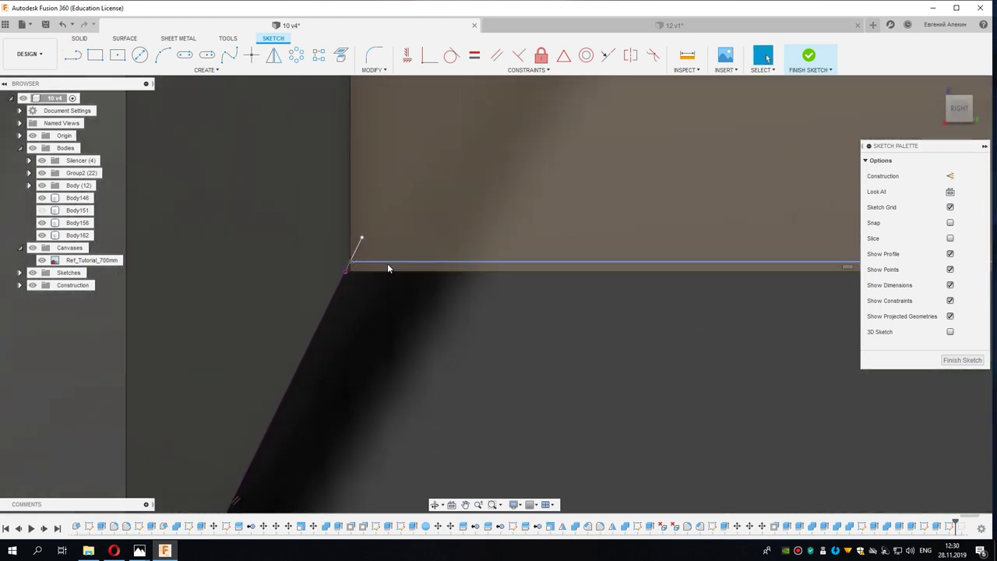
Step: Close the small triangle at the notch corner with a final line
{"action": "left_click", "coordinate": [352, 268]}
{"action": "scroll", "coordinate": [348, 271], "scroll_direction": "up", "scroll_amount": 3}
{"action": "scroll", "coordinate": [348, 271], "scroll_direction": "up", "scroll_amount": 2}
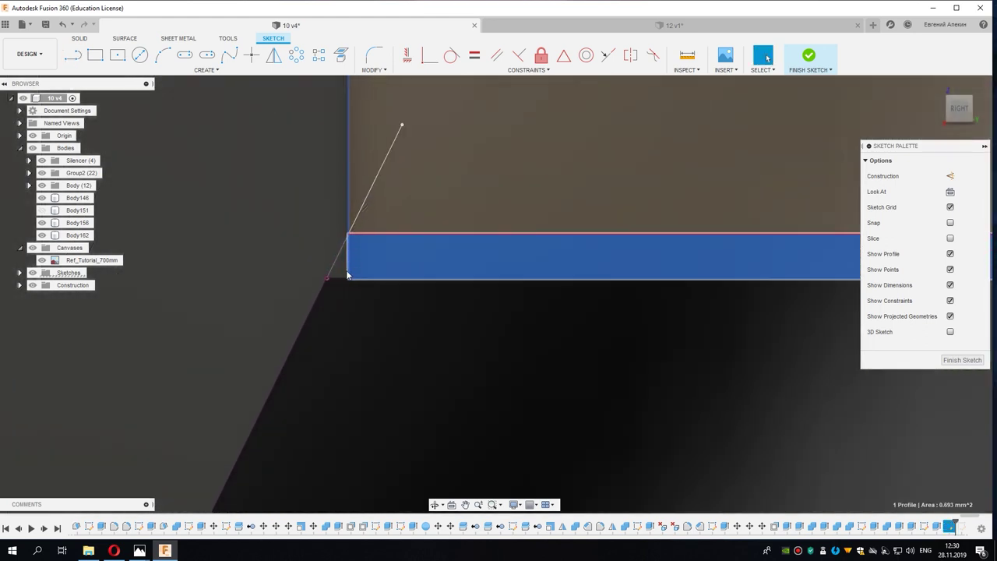
{"action": "left_click", "coordinate": [325, 281]}
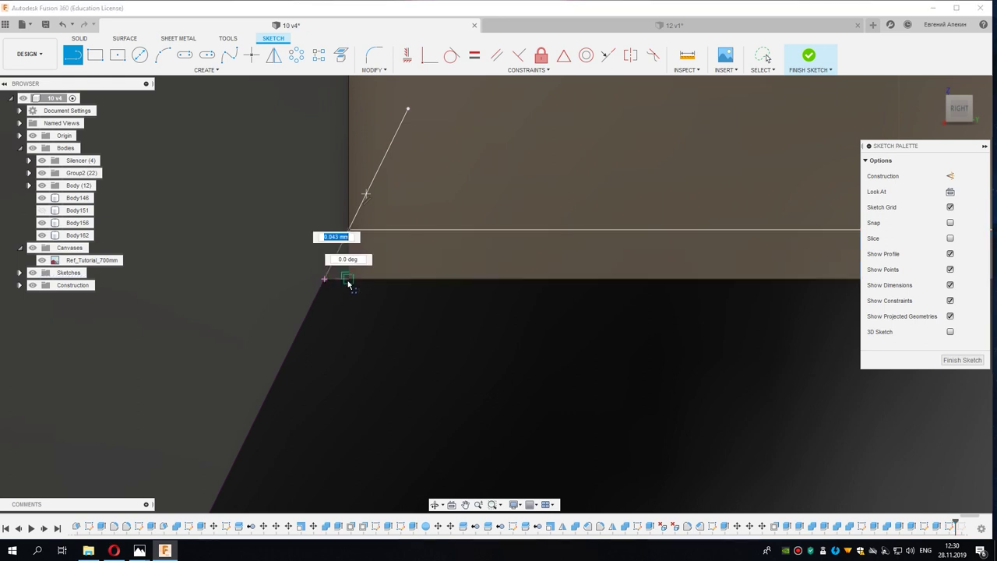
{"action": "right_click", "coordinate": [385, 269]}
{"action": "left_click", "coordinate": [347, 270]}
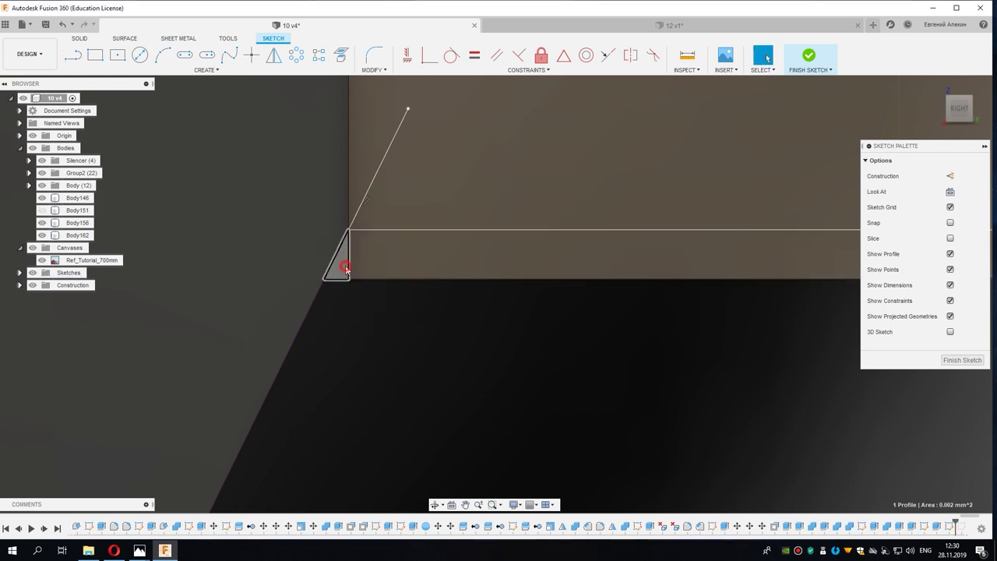
Step: Select the strip and triangle profiles and start an Extrude on them
{"action": "left_click", "coordinate": [387, 265], "text": "shift"}
{"action": "right_click", "coordinate": [387, 265]}
{"action": "left_click", "coordinate": [378, 309]}
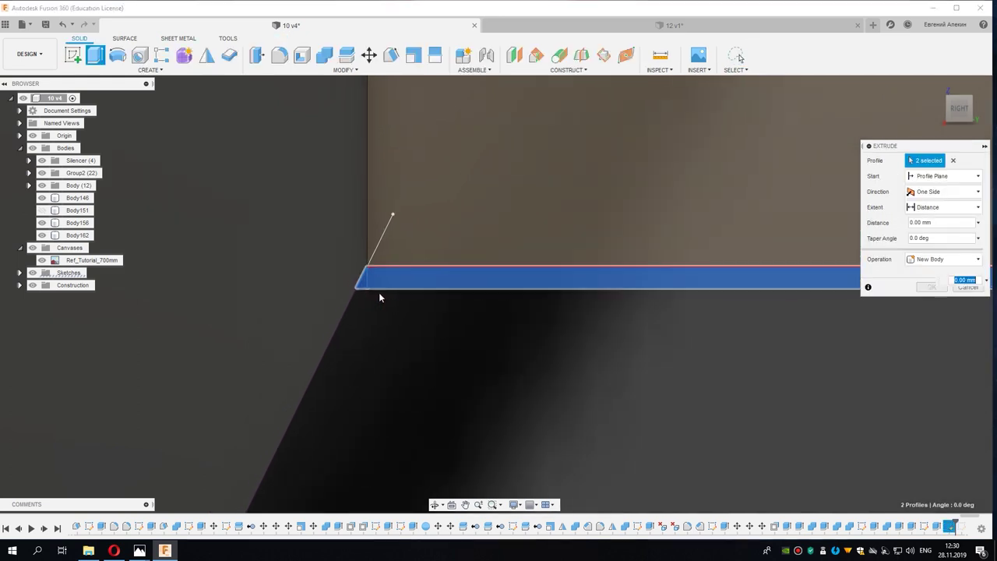
Step: Extrude the strip and triangle profiles -21 mm as a cut, trimming the notch corner
{"action": "middle_click_drag", "start_coordinate": [380, 297], "coordinate": [424, 341], "text": "shift"}
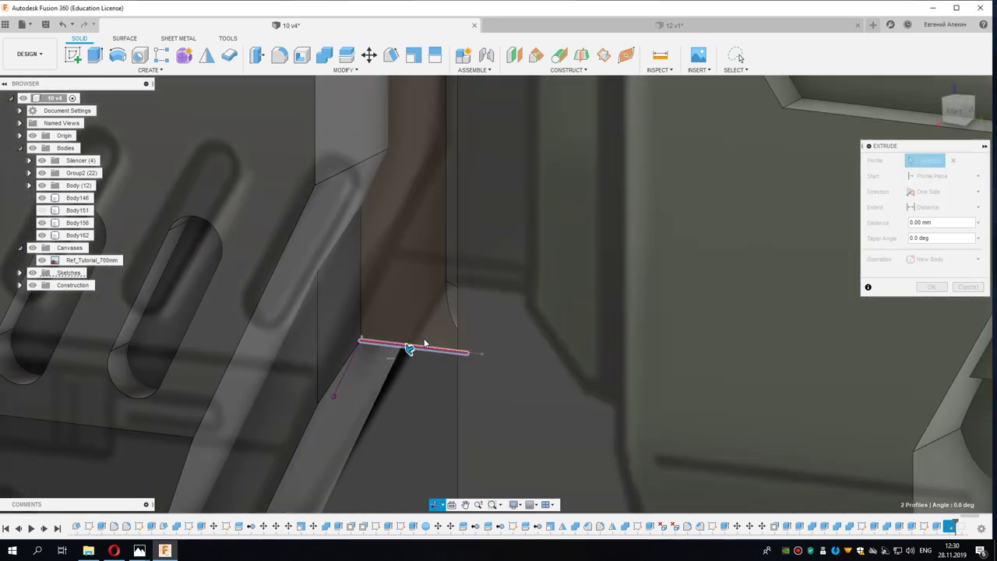
{"action": "left_click_drag", "start_coordinate": [408, 348], "coordinate": [584, 296]}
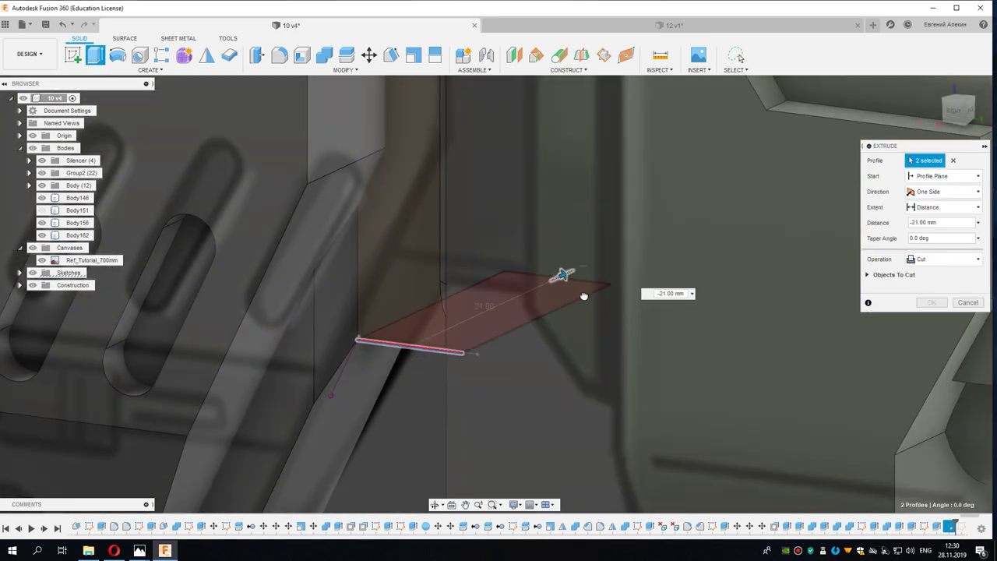
{"action": "key", "text": "Return"}
{"action": "scroll", "coordinate": [475, 326], "scroll_direction": "down", "scroll_amount": 3}
{"action": "scroll", "coordinate": [409, 362], "scroll_direction": "down", "scroll_amount": 3}
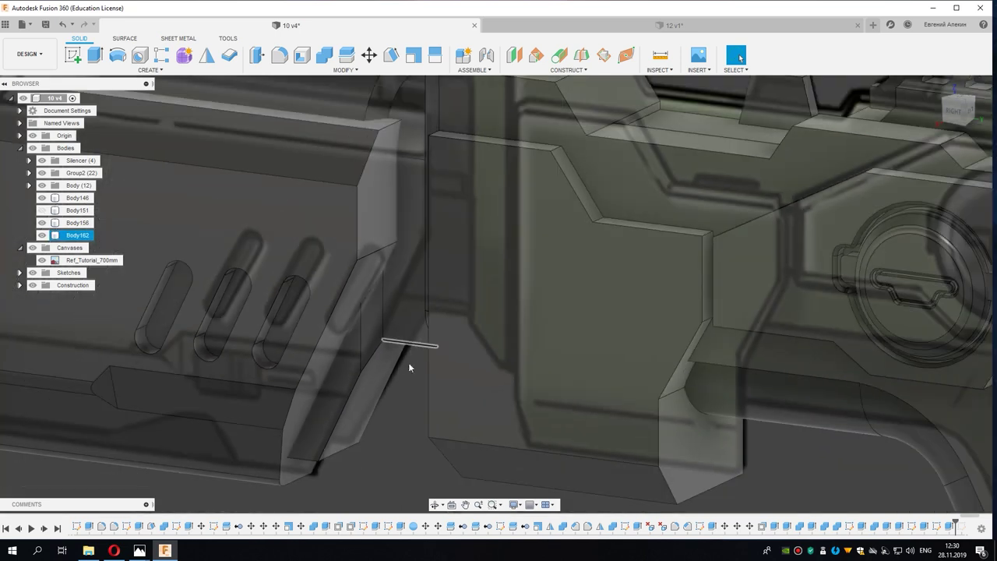
{"action": "mouse_move", "coordinate": [408, 363]}
{"action": "middle_mouse_down", "text": "shift"}
{"action": "mouse_move", "coordinate": [383, 324]}
{"action": "mouse_move", "coordinate": [432, 293]}
{"action": "mouse_move", "coordinate": [416, 197]}
{"action": "mouse_move", "coordinate": [427, 214]}
{"action": "mouse_move", "coordinate": [63, 266]}
{"action": "mouse_move", "coordinate": [401, 216]}
{"action": "middle_mouse_up", "text": "shift"}
{"action": "scroll", "coordinate": [398, 346], "scroll_direction": "up", "scroll_amount": 5}
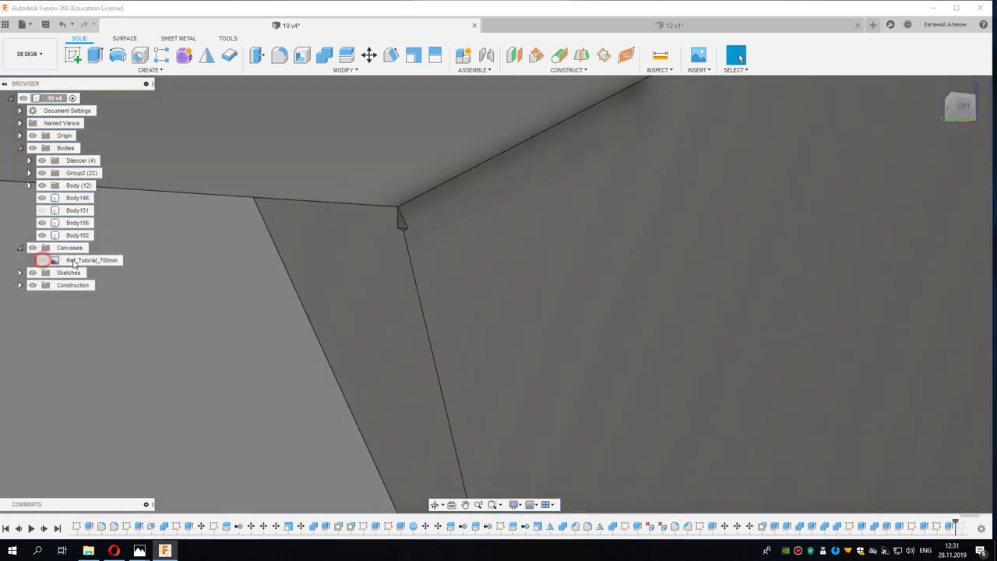
{"action": "left_click", "coordinate": [415, 226]}
{"action": "scroll", "coordinate": [416, 239], "scroll_direction": "up", "scroll_amount": 3}
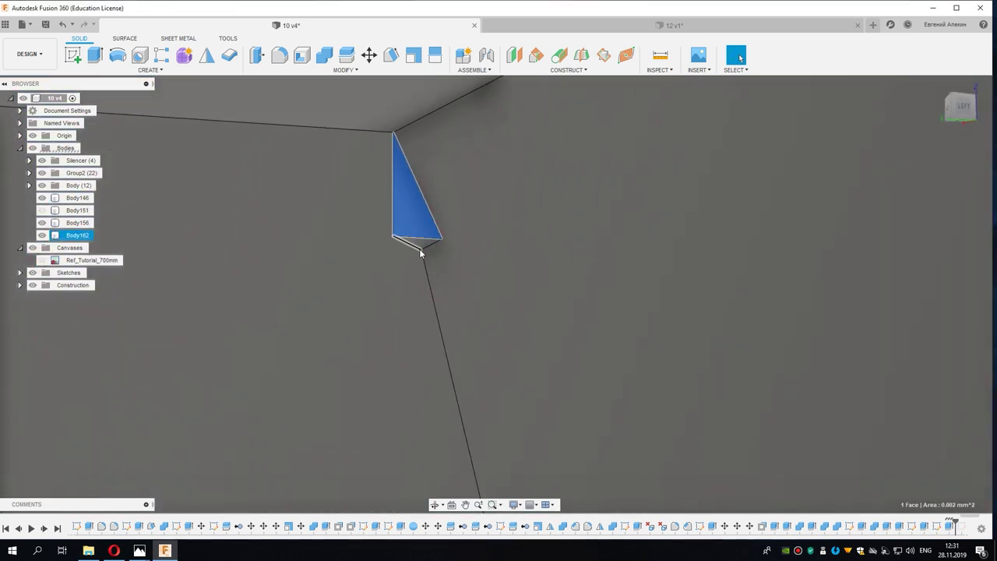
{"action": "scroll", "coordinate": [420, 246], "scroll_direction": "down", "scroll_amount": 2}
{"action": "key", "text": "Escape"}
{"action": "mouse_move", "coordinate": [401, 257]}
{"action": "middle_mouse_down"}
{"action": "mouse_move", "coordinate": [399, 294]}
{"action": "mouse_move", "coordinate": [356, 295]}
{"action": "mouse_move", "coordinate": [505, 309]}
{"action": "mouse_move", "coordinate": [576, 291]}
{"action": "mouse_move", "coordinate": [966, 119]}
{"action": "middle_mouse_up"}
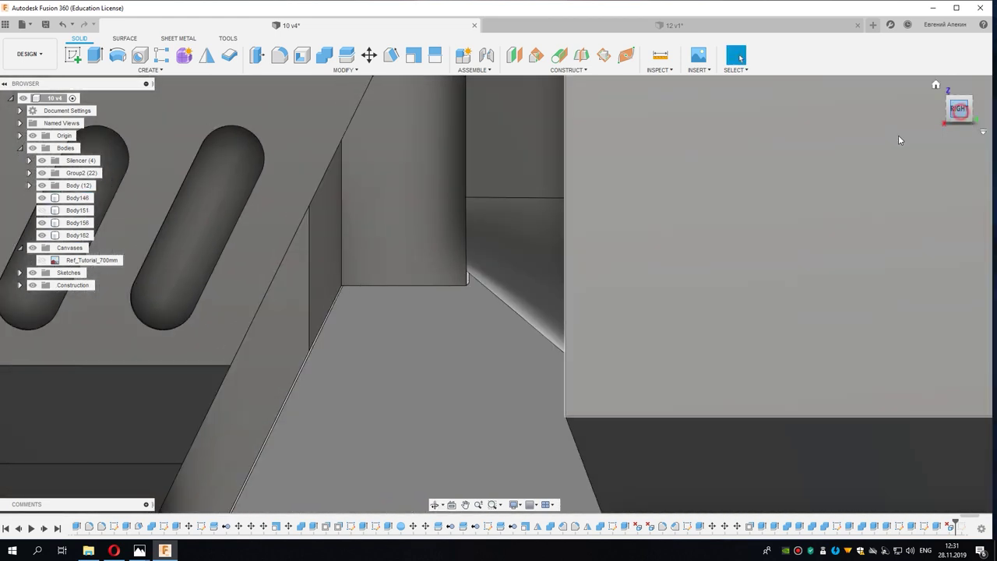
{"action": "scroll", "coordinate": [506, 356], "scroll_direction": "down", "scroll_amount": 3}
{"action": "scroll", "coordinate": [511, 362], "scroll_direction": "up", "scroll_amount": 3}
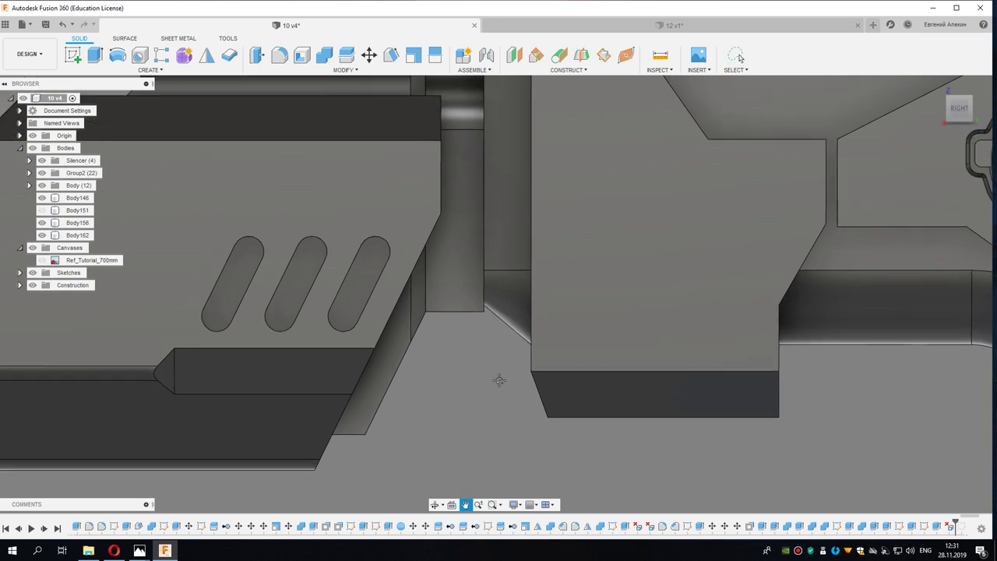
{"action": "middle_click_drag", "start_coordinate": [499, 380], "coordinate": [492, 400]}
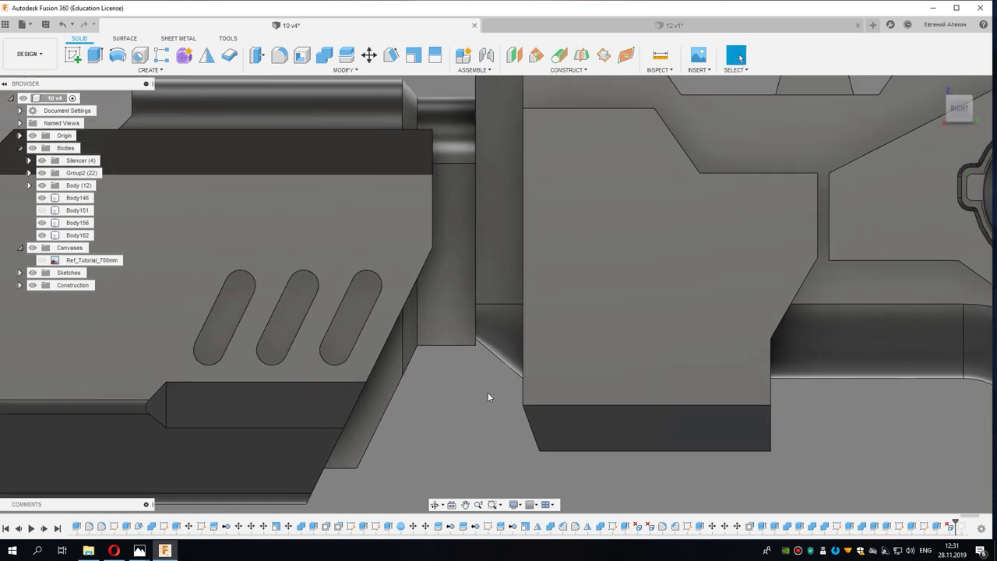
{"action": "scroll", "coordinate": [476, 387], "scroll_direction": "down", "scroll_amount": 2}
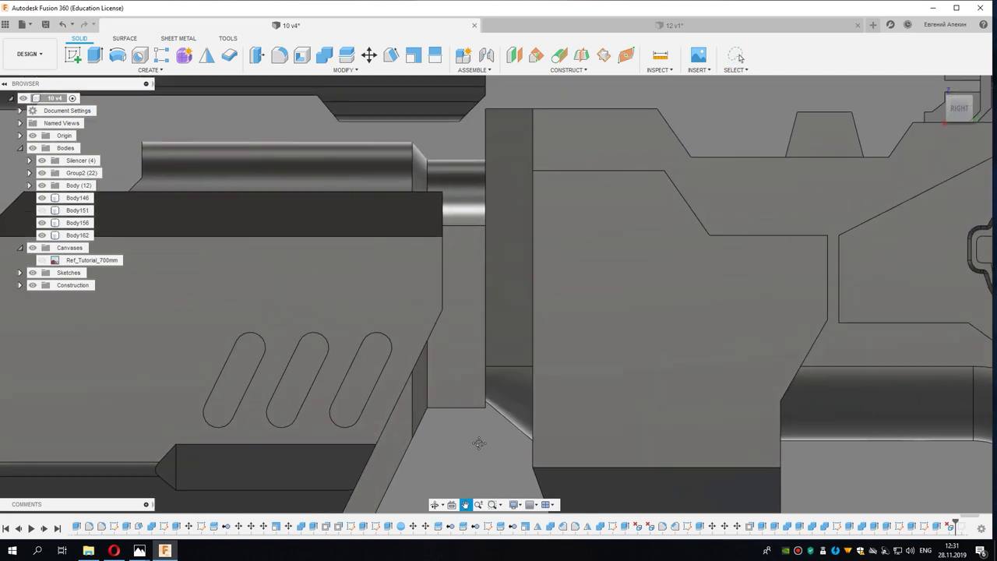
{"action": "scroll", "coordinate": [491, 393], "scroll_direction": "down", "scroll_amount": 2}
{"action": "scroll", "coordinate": [492, 393], "scroll_direction": "down", "scroll_amount": 1}
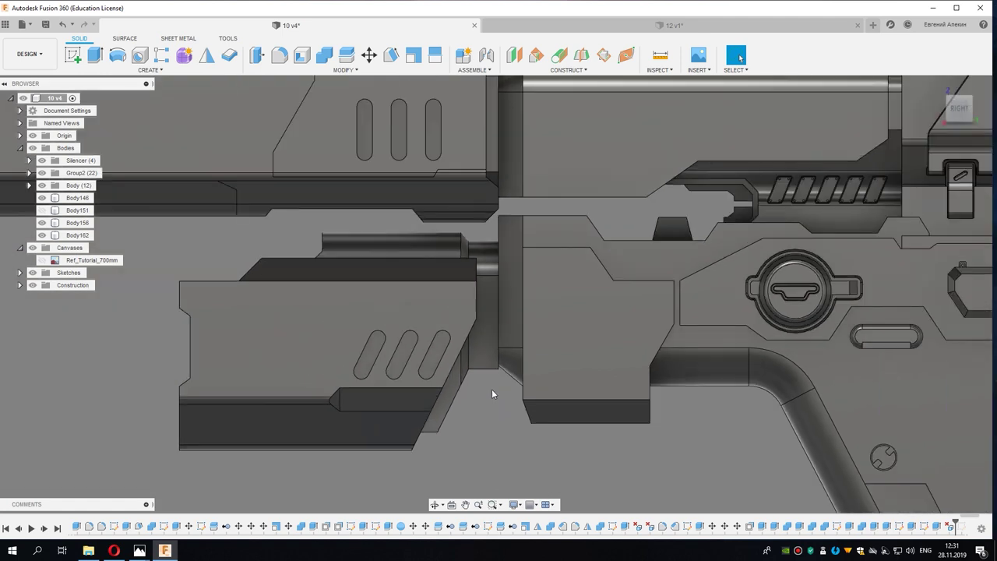
{"action": "scroll", "coordinate": [491, 389], "scroll_direction": "up", "scroll_amount": 3}
{"action": "scroll", "coordinate": [484, 385], "scroll_direction": "up", "scroll_amount": 2}
{"action": "mouse_move", "coordinate": [489, 367]}
{"action": "middle_mouse_down", "text": "shift"}
{"action": "mouse_move", "coordinate": [478, 368]}
{"action": "mouse_move", "coordinate": [484, 389]}
{"action": "middle_mouse_up", "text": "shift"}
{"action": "left_click", "coordinate": [955, 114]}
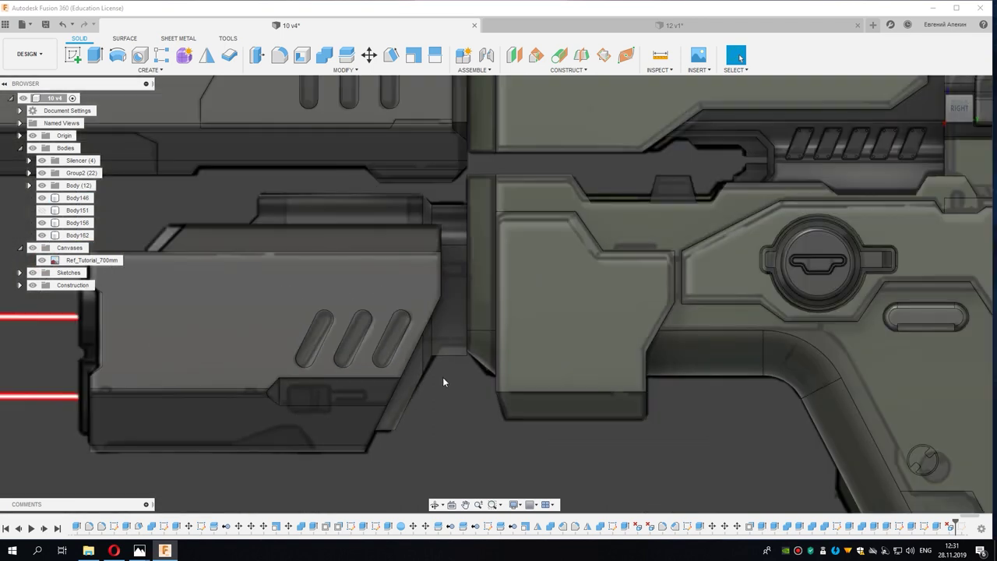
{"action": "scroll", "coordinate": [443, 377], "scroll_direction": "up", "scroll_amount": 2}
{"action": "scroll", "coordinate": [441, 369], "scroll_direction": "up", "scroll_amount": 2}
{"action": "scroll", "coordinate": [443, 358], "scroll_direction": "up", "scroll_amount": 2}
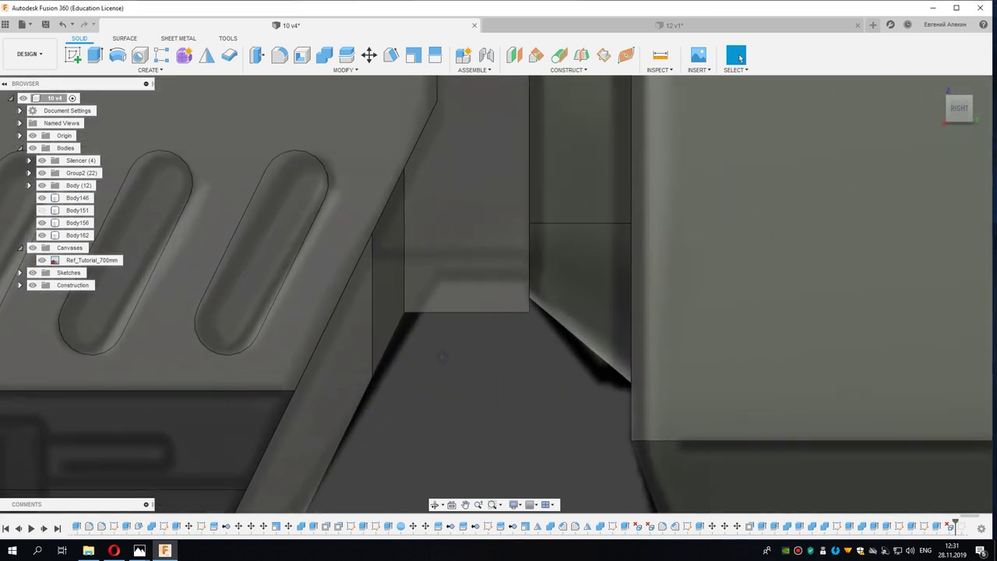
{"action": "middle_click_drag", "start_coordinate": [441, 361], "coordinate": [445, 314], "text": "shift"}
Step: Start an Offset Face on the selected gap face, viewed from the Right side
{"action": "right_click", "coordinate": [449, 304]}
{"action": "left_click", "coordinate": [478, 291]}
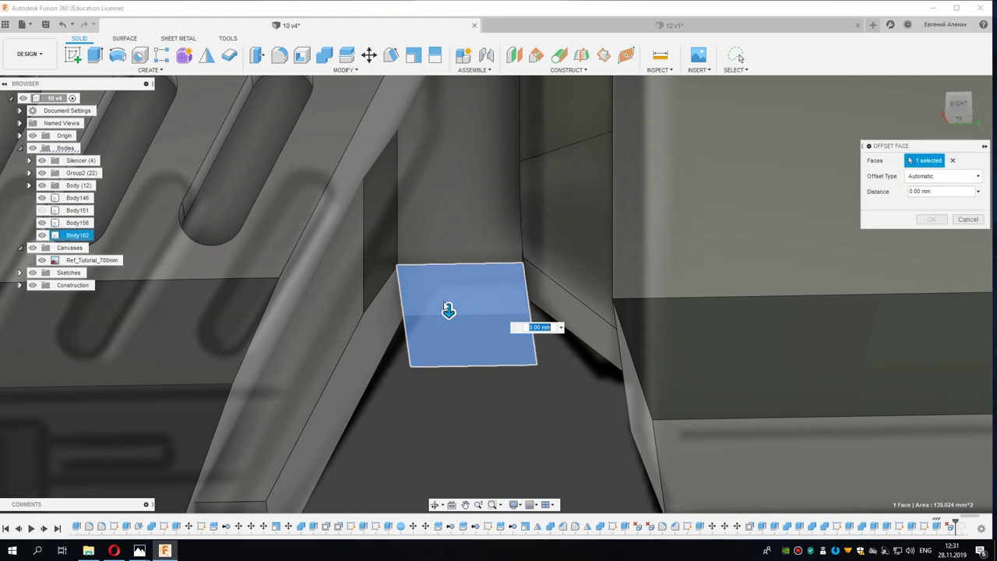
{"action": "middle_click_drag", "start_coordinate": [437, 298], "coordinate": [448, 310], "text": "shift"}
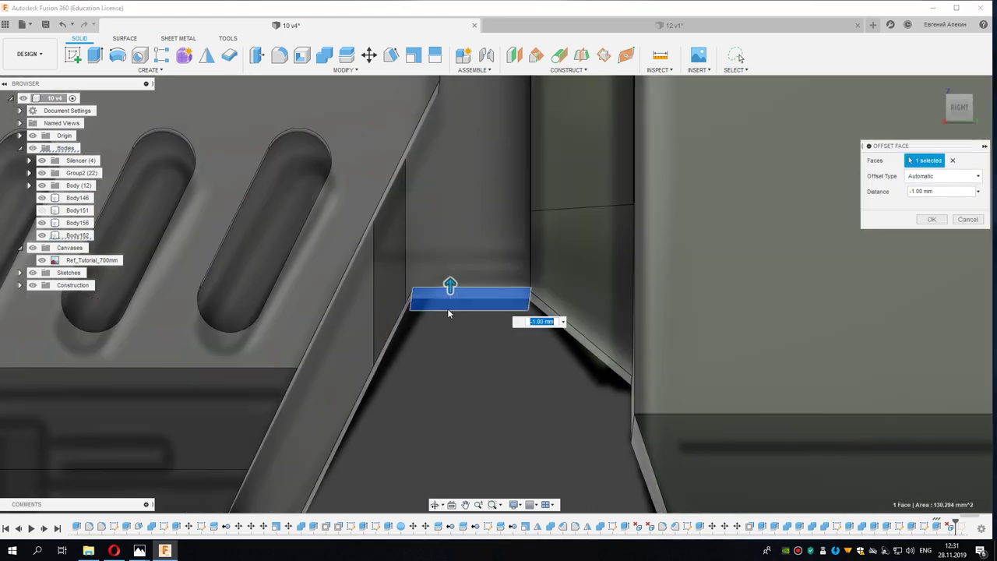
{"action": "left_click", "coordinate": [956, 109]}
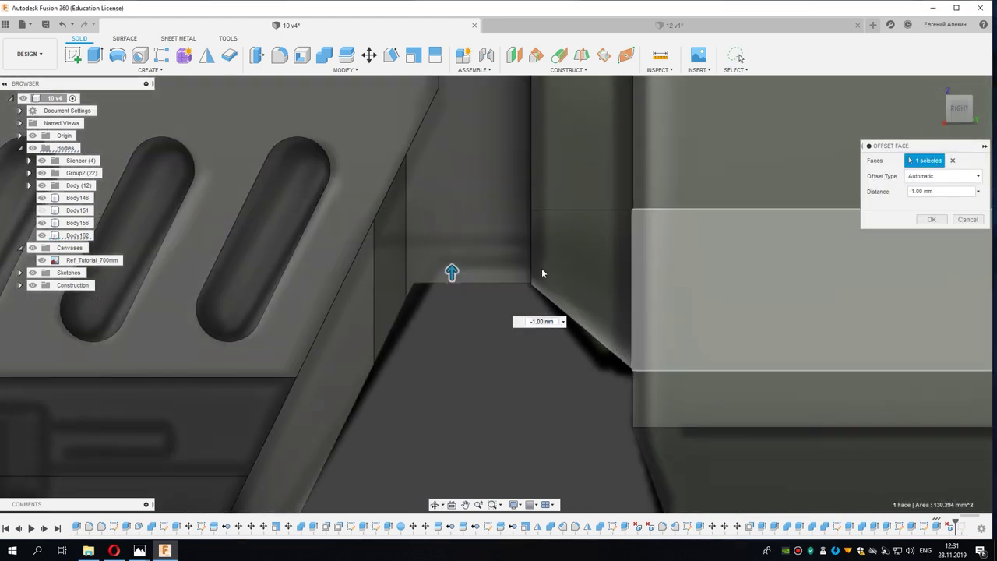
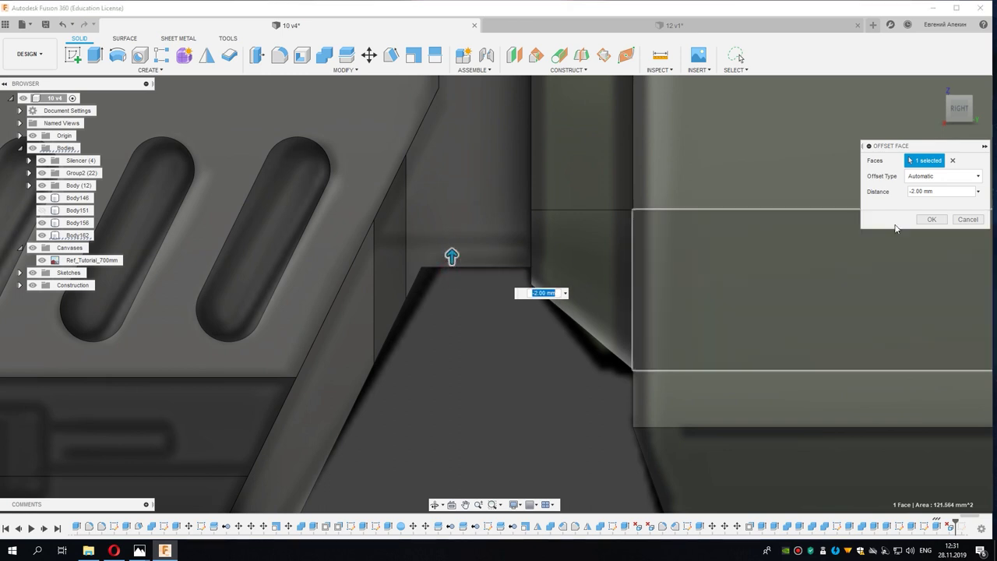
Step: Apply the -2 mm offset to the block's face
{"action": "left_click", "coordinate": [925, 222]}
{"action": "scroll", "coordinate": [550, 348], "scroll_direction": "down", "scroll_amount": 5}
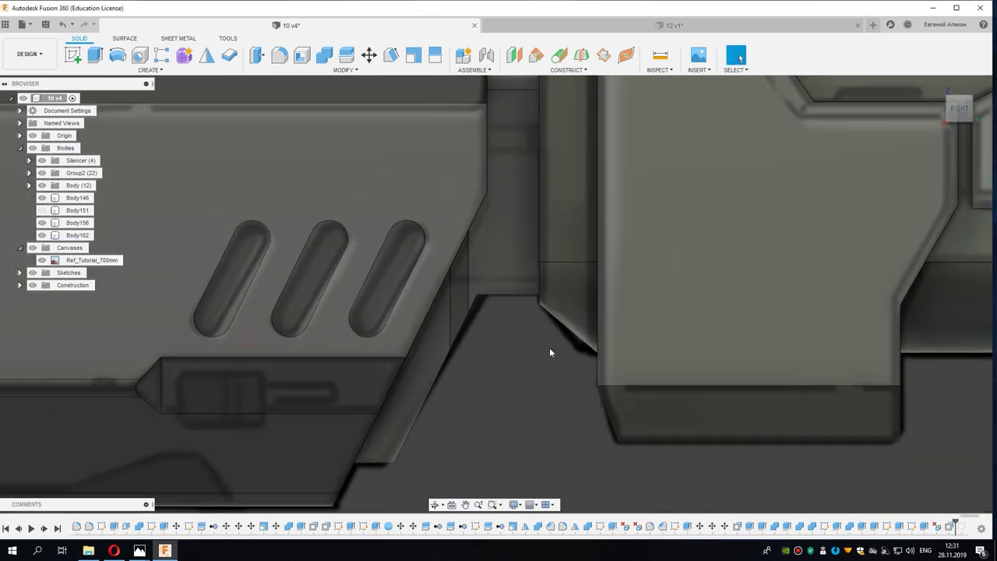
{"action": "middle_click_drag", "start_coordinate": [549, 347], "coordinate": [500, 336]}
{"action": "scroll", "coordinate": [500, 336], "scroll_direction": "up", "scroll_amount": 3}
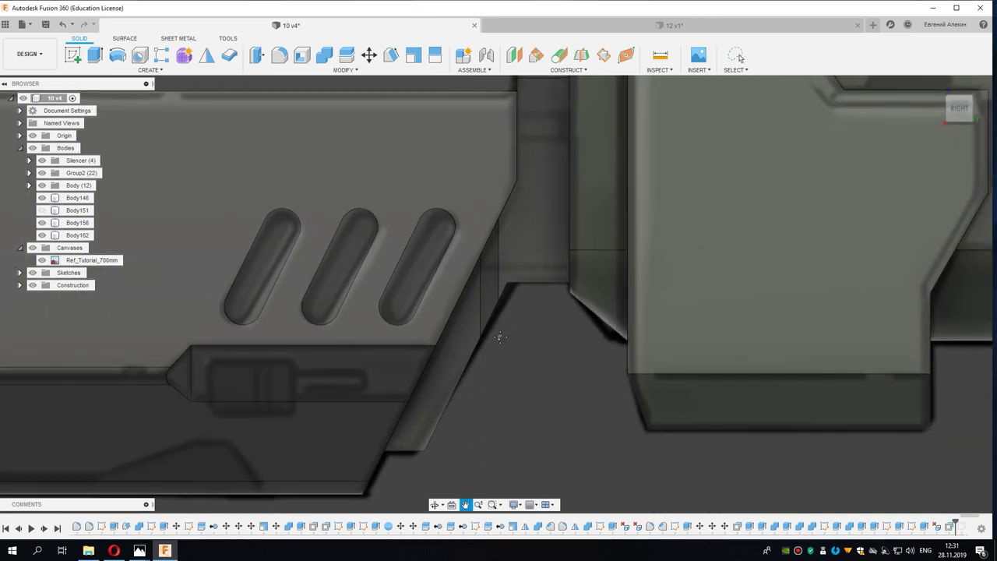
Step: Sketch a dividing line on the block's thin face
{"action": "left_click", "coordinate": [73, 54]}
{"action": "left_click", "coordinate": [542, 248]}
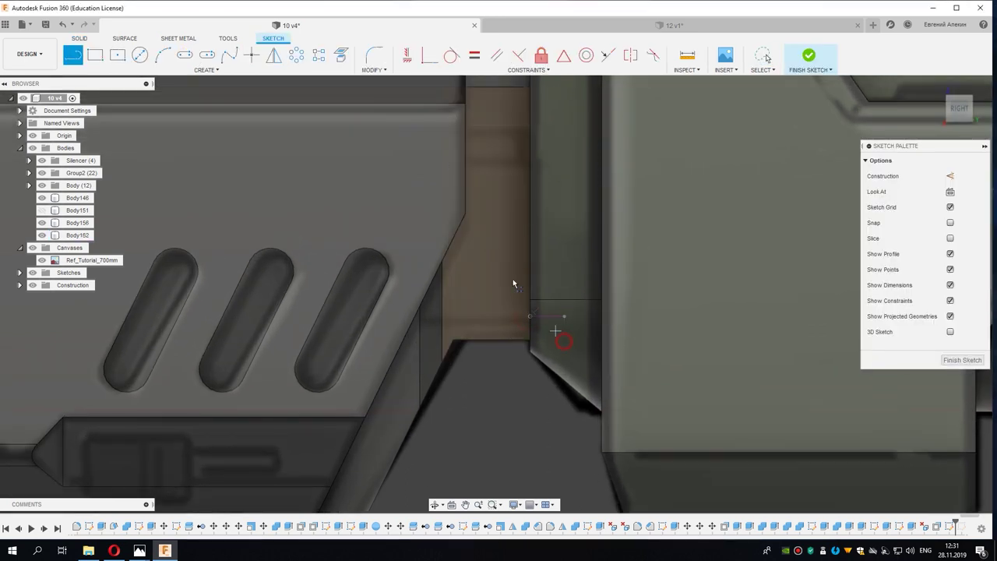
{"action": "right_click", "coordinate": [499, 166]}
{"action": "key", "text": "Escape"}
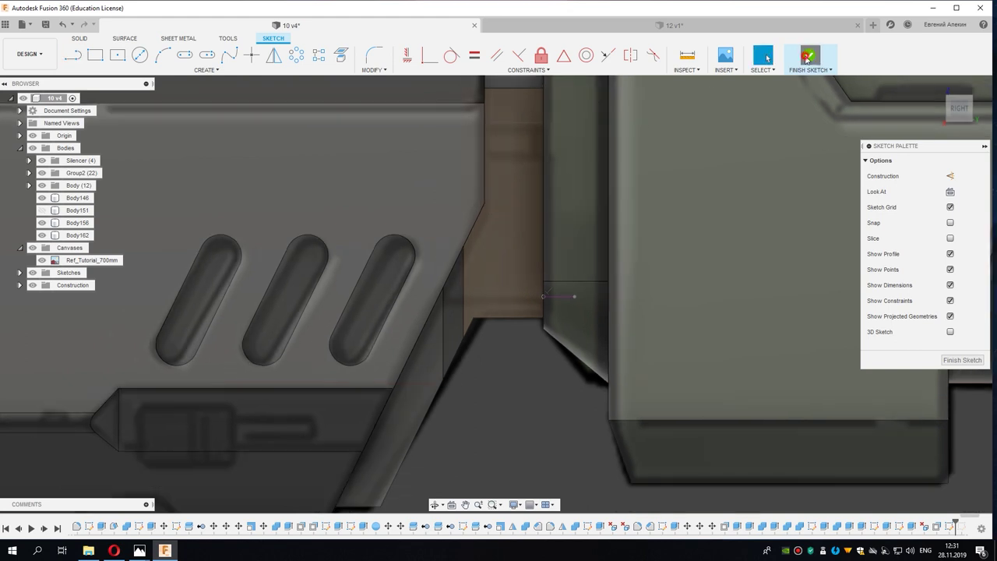
{"action": "left_click", "coordinate": [806, 58]}
Step: Split the block into two bodies along the sketched line
{"action": "left_click", "coordinate": [346, 55]}
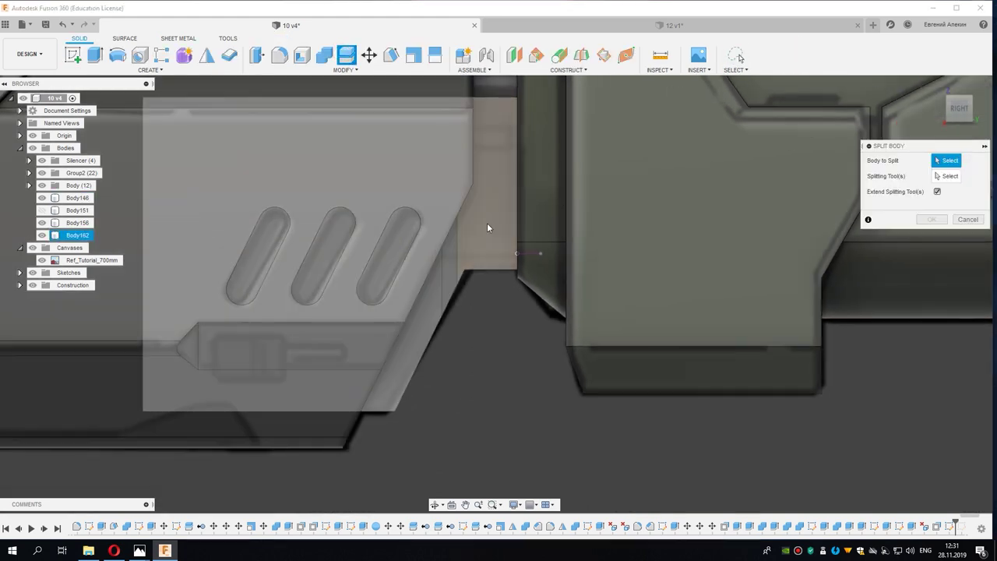
{"action": "left_click", "coordinate": [487, 227]}
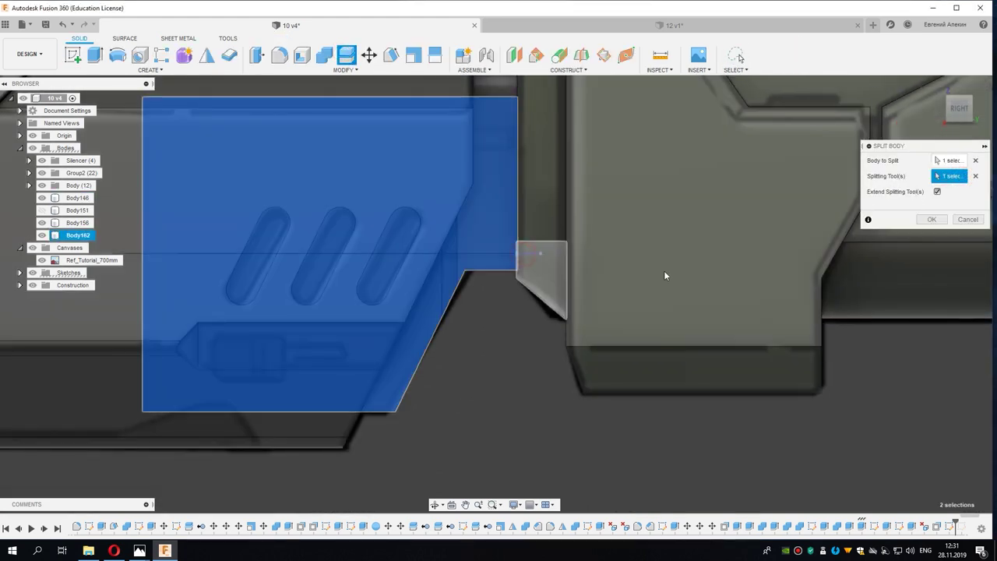
{"action": "left_click", "coordinate": [533, 277]}
{"action": "left_click", "coordinate": [931, 219]}
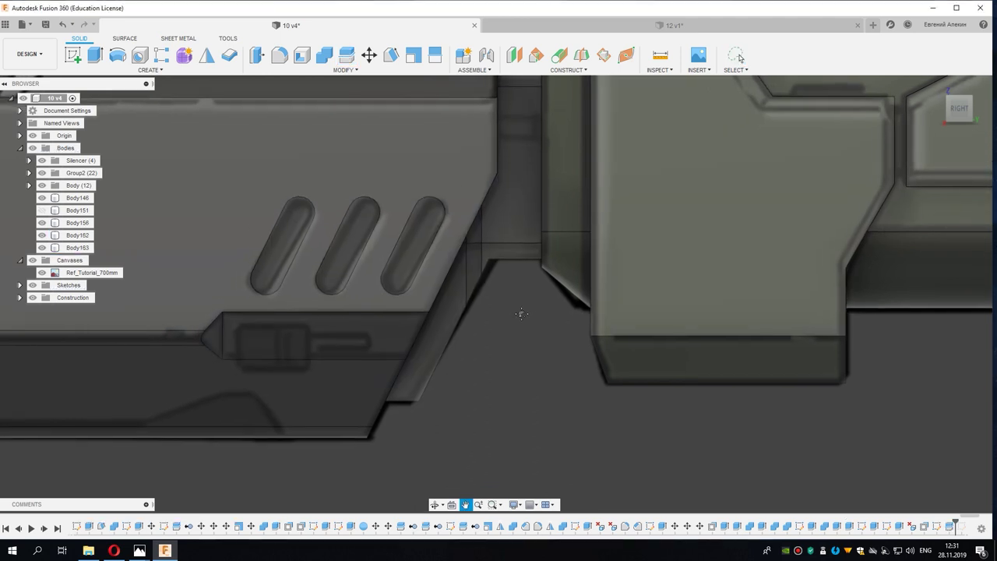
Step: Hide Body146, Body151 and Body156 to inspect split halves Body162 and Body163
{"action": "left_click", "coordinate": [47, 223]}
{"action": "left_click", "coordinate": [43, 224]}
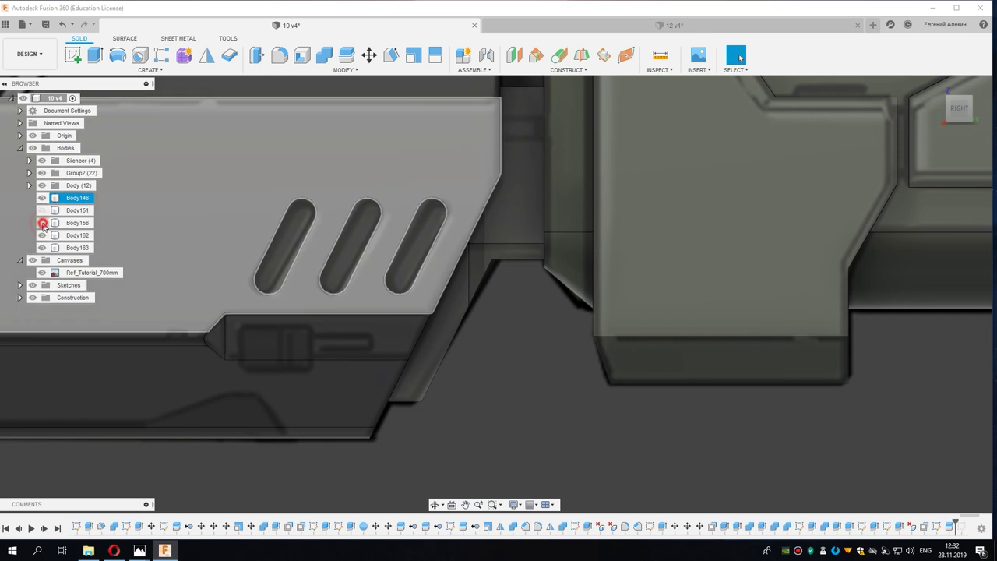
{"action": "left_click", "coordinate": [42, 248]}
{"action": "left_click", "coordinate": [42, 236]}
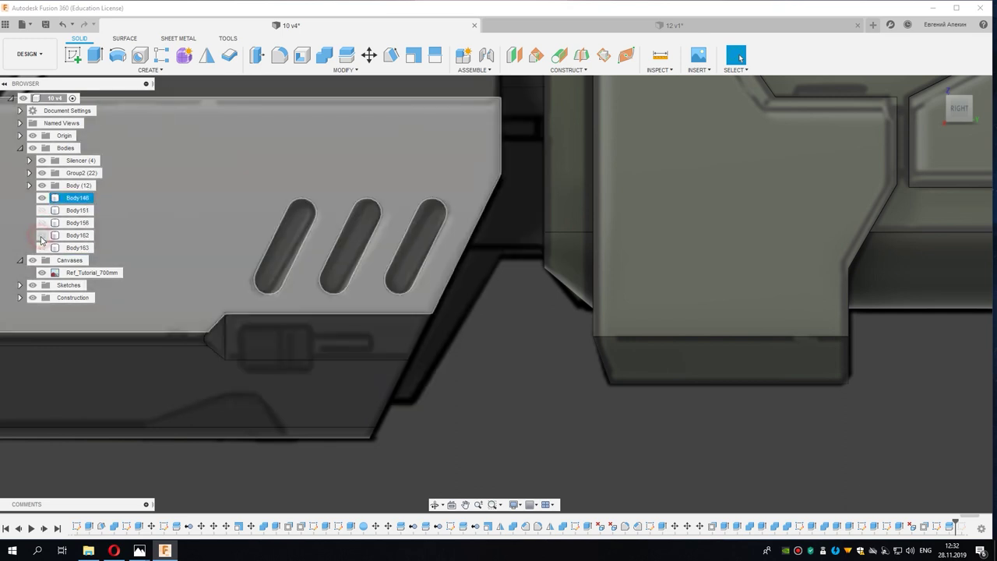
{"action": "left_click", "coordinate": [41, 202]}
{"action": "left_click", "coordinate": [42, 200]}
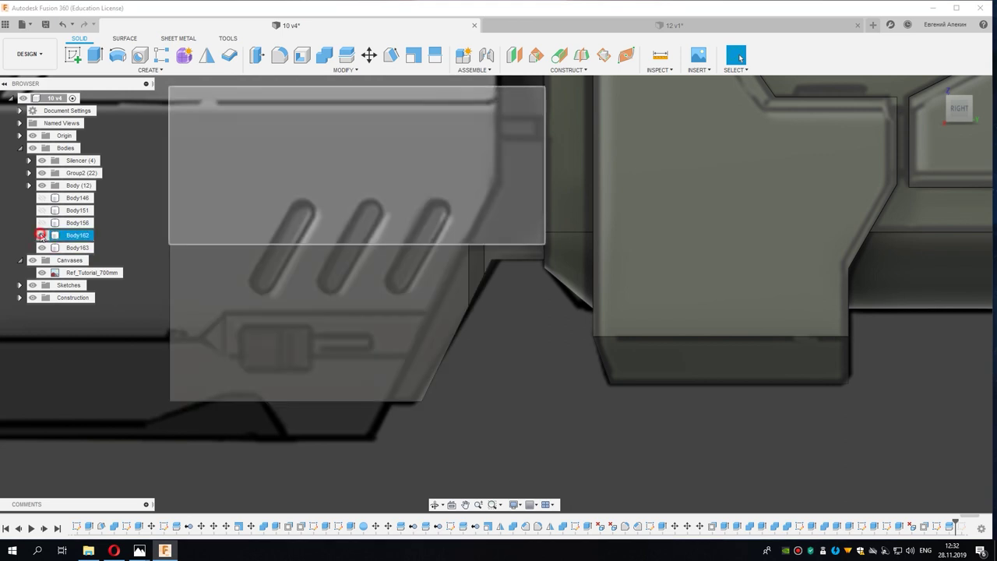
{"action": "left_click", "coordinate": [77, 248]}
{"action": "middle_click_drag", "start_coordinate": [317, 307], "coordinate": [267, 116], "text": "shift"}
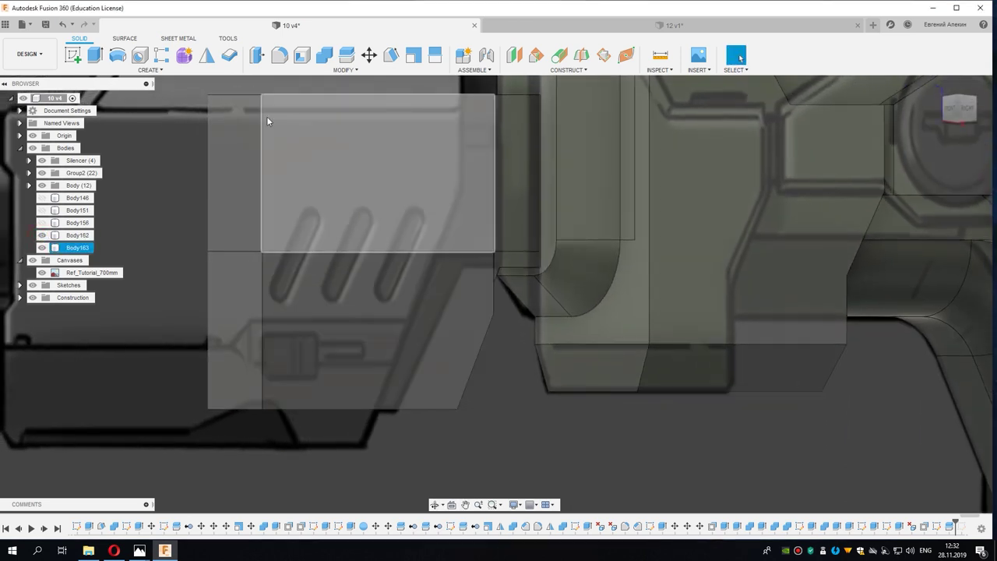
{"action": "left_click", "coordinate": [265, 113]}
{"action": "left_click", "coordinate": [264, 115]}
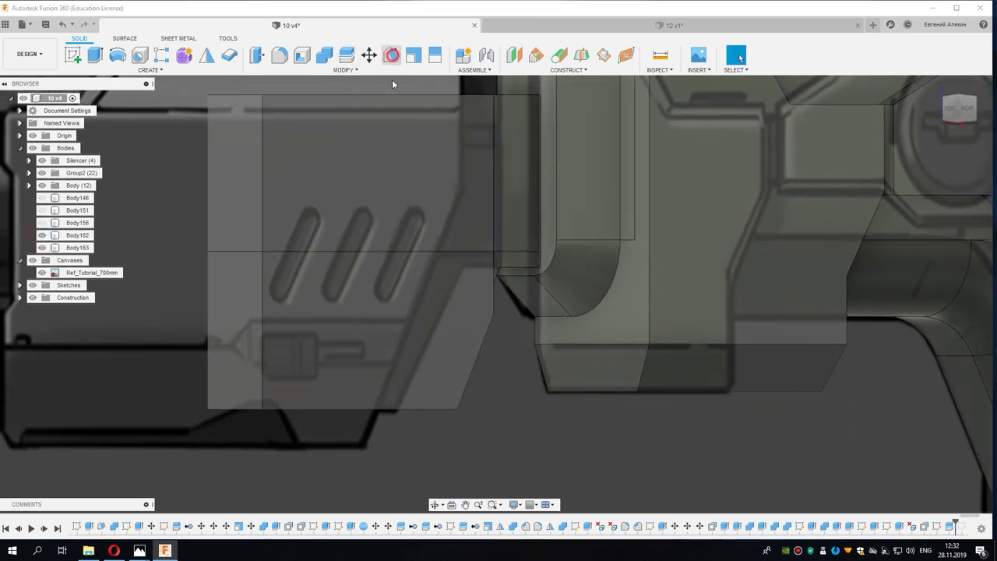
Step: Start a draft on Body163 using its top face as plane and picking side faces
{"action": "left_click", "coordinate": [391, 55]}
{"action": "left_click", "coordinate": [42, 235]}
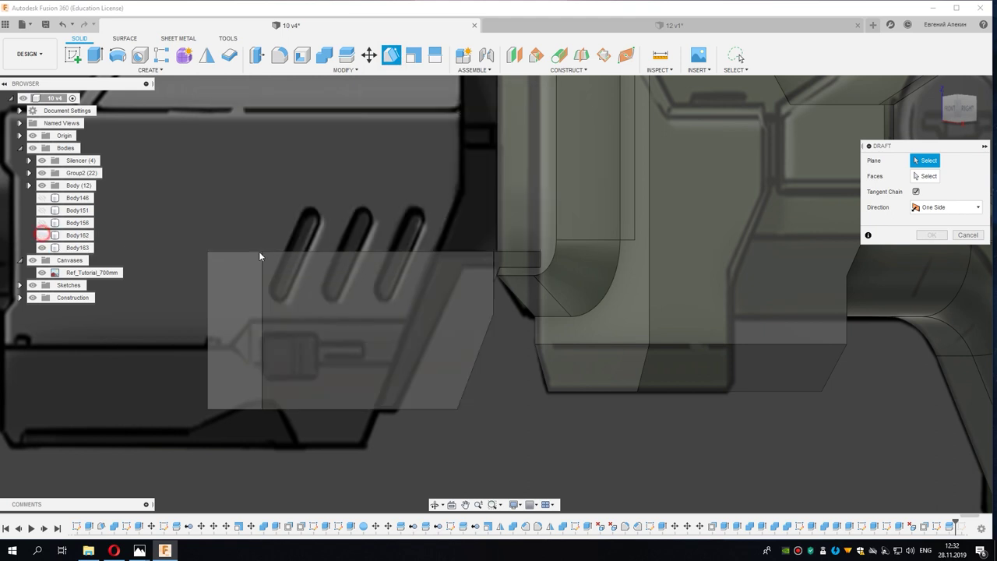
{"action": "middle_click_drag", "start_coordinate": [259, 251], "coordinate": [269, 270], "text": "shift"}
{"action": "left_click", "coordinate": [364, 195]}
{"action": "scroll", "coordinate": [400, 247], "scroll_direction": "up", "scroll_amount": 2}
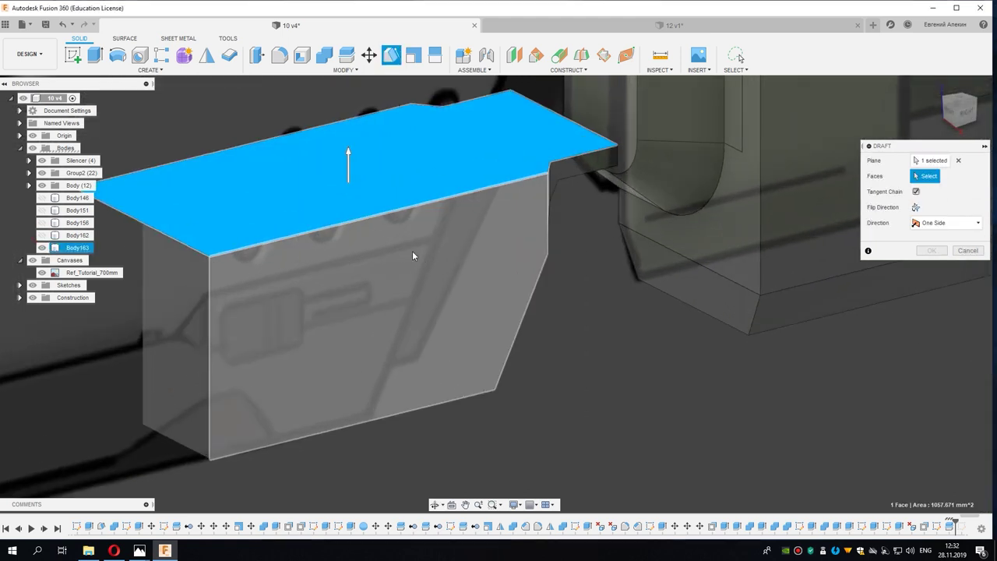
{"action": "left_click", "coordinate": [403, 265]}
{"action": "middle_click_drag", "start_coordinate": [499, 258], "coordinate": [463, 241], "text": "shift"}
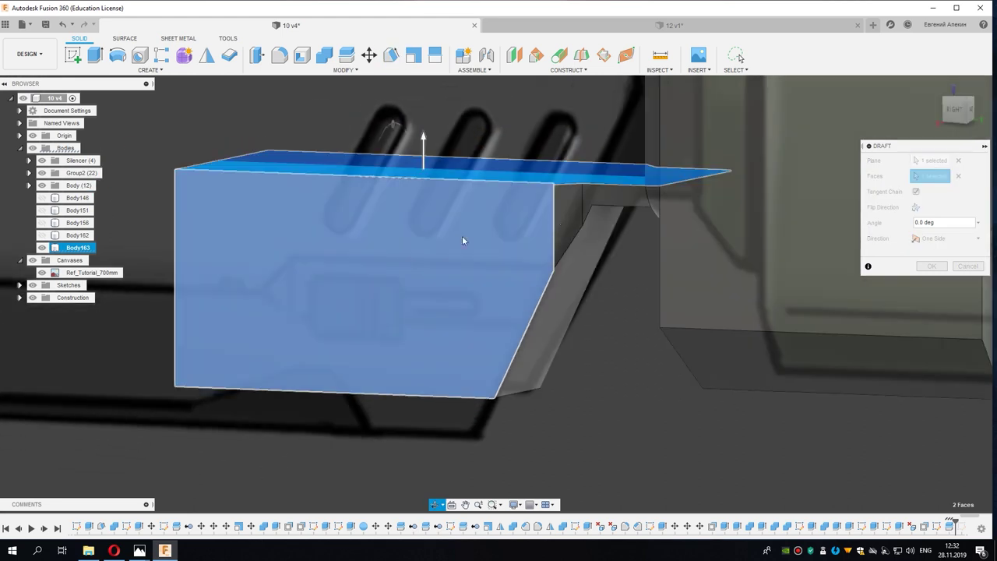
{"action": "middle_click_drag", "start_coordinate": [571, 226], "coordinate": [600, 265], "text": "shift"}
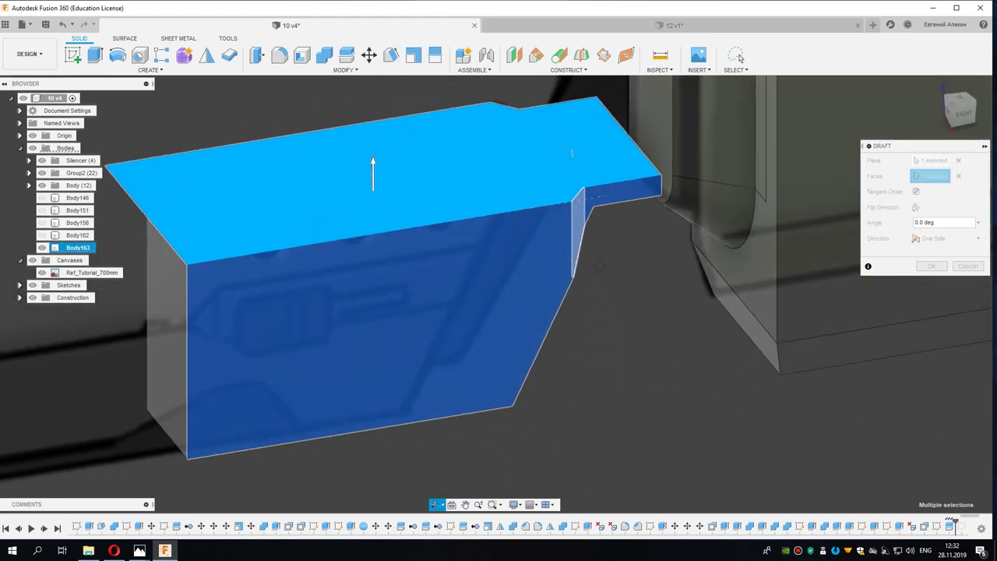
Step: Set the draft angle to -20° on the three side faces and apply it
{"action": "middle_click_drag", "start_coordinate": [572, 153], "coordinate": [574, 151], "text": "shift"}
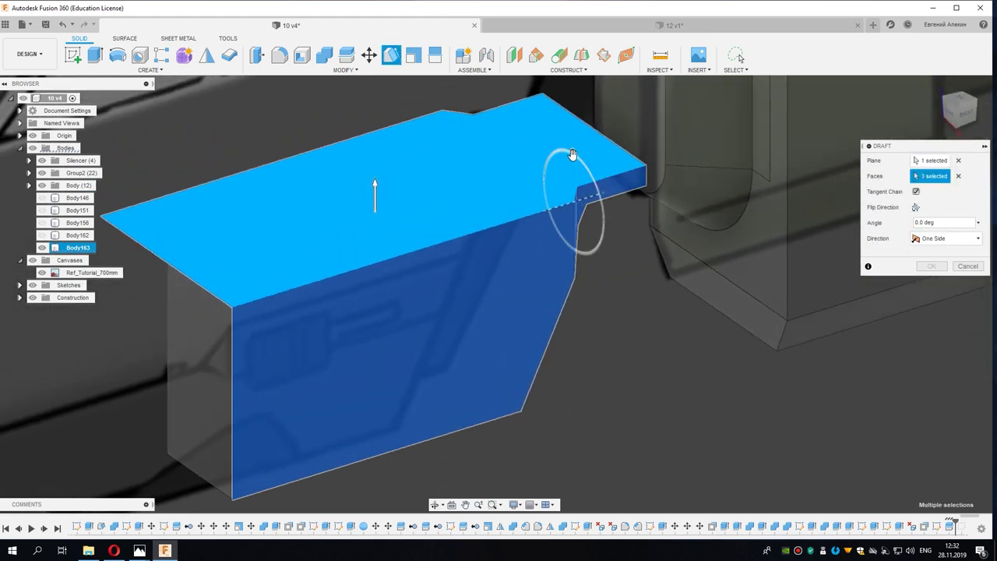
{"action": "left_click_drag", "start_coordinate": [575, 156], "coordinate": [579, 168]}
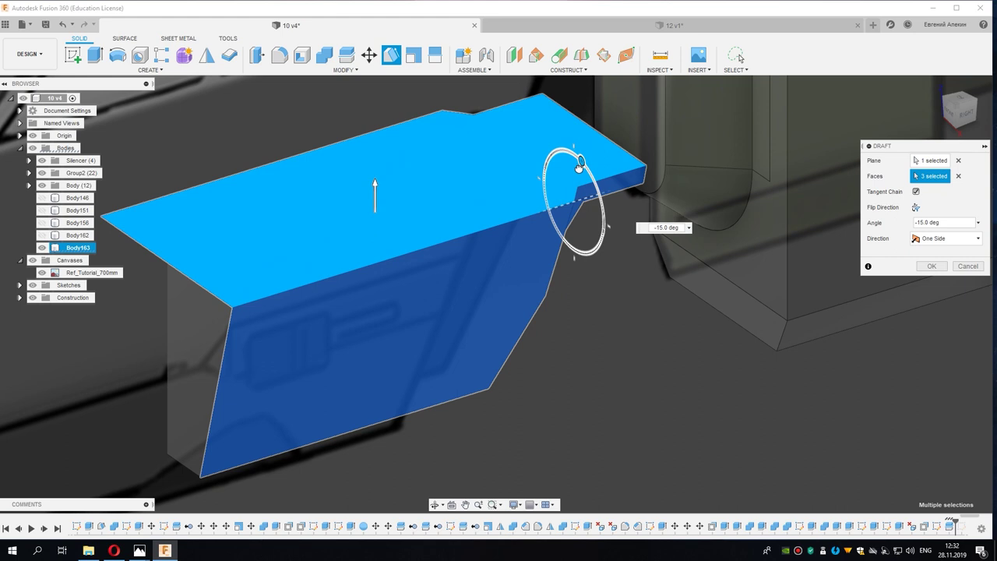
{"action": "left_click", "coordinate": [42, 223]}
{"action": "left_click", "coordinate": [42, 210]}
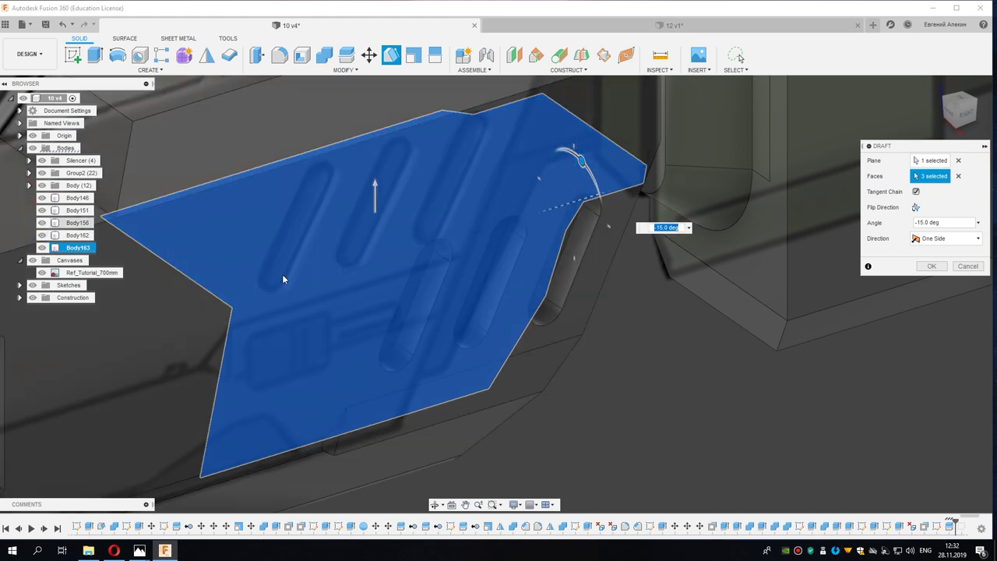
{"action": "middle_click_drag", "start_coordinate": [282, 279], "coordinate": [444, 234], "text": "shift"}
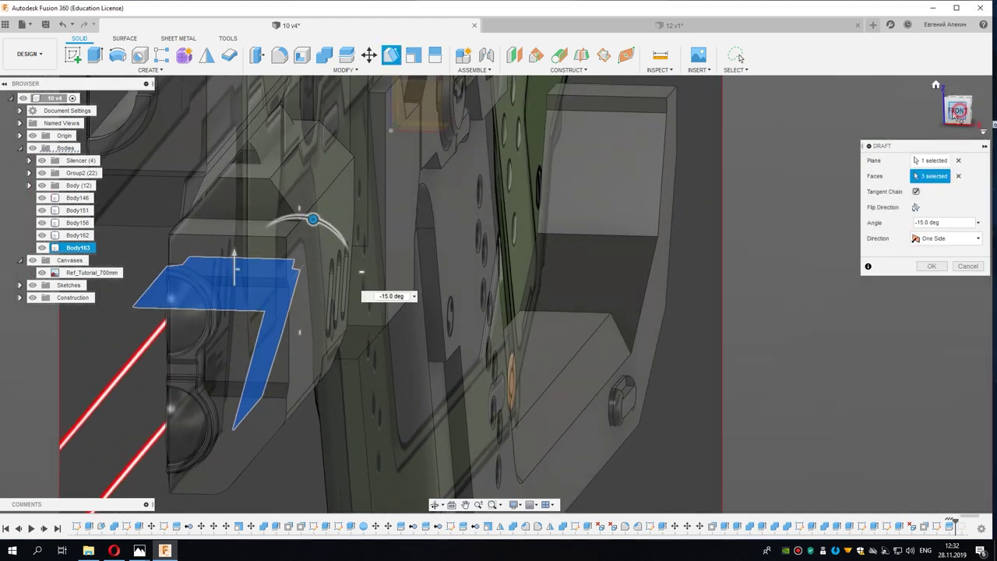
{"action": "left_click", "coordinate": [958, 112]}
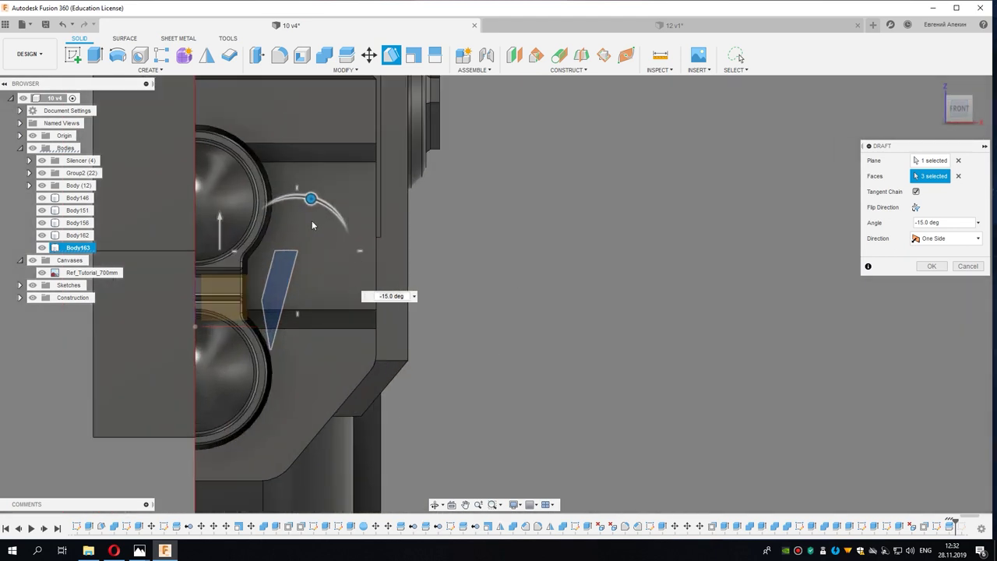
{"action": "left_click_drag", "start_coordinate": [309, 200], "coordinate": [310, 200]}
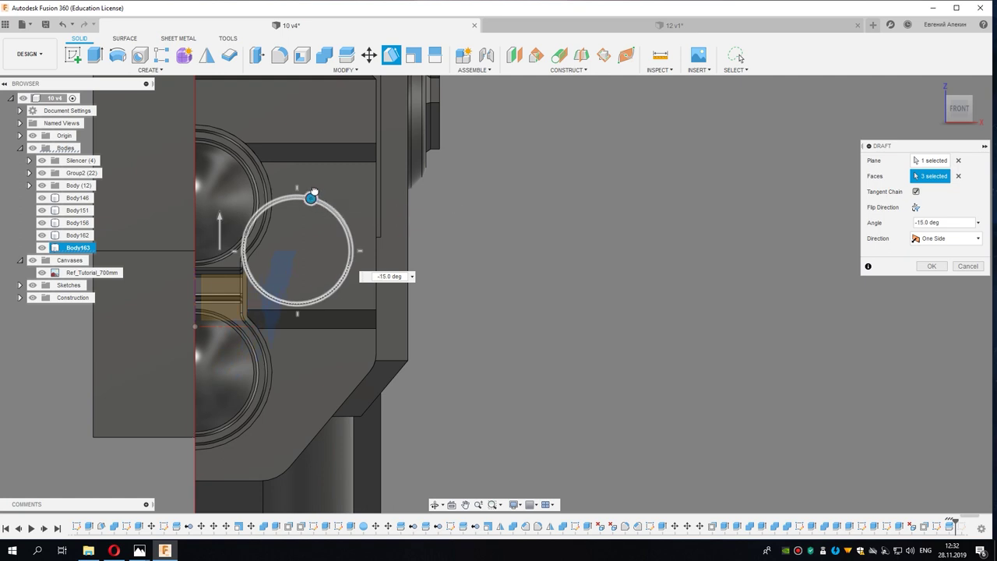
{"action": "mouse_move", "coordinate": [315, 195]}
{"action": "middle_mouse_down", "text": "shift"}
{"action": "mouse_move", "coordinate": [176, 322]}
{"action": "mouse_move", "coordinate": [196, 334]}
{"action": "mouse_move", "coordinate": [187, 343]}
{"action": "mouse_move", "coordinate": [422, 339]}
{"action": "middle_mouse_up", "text": "shift"}
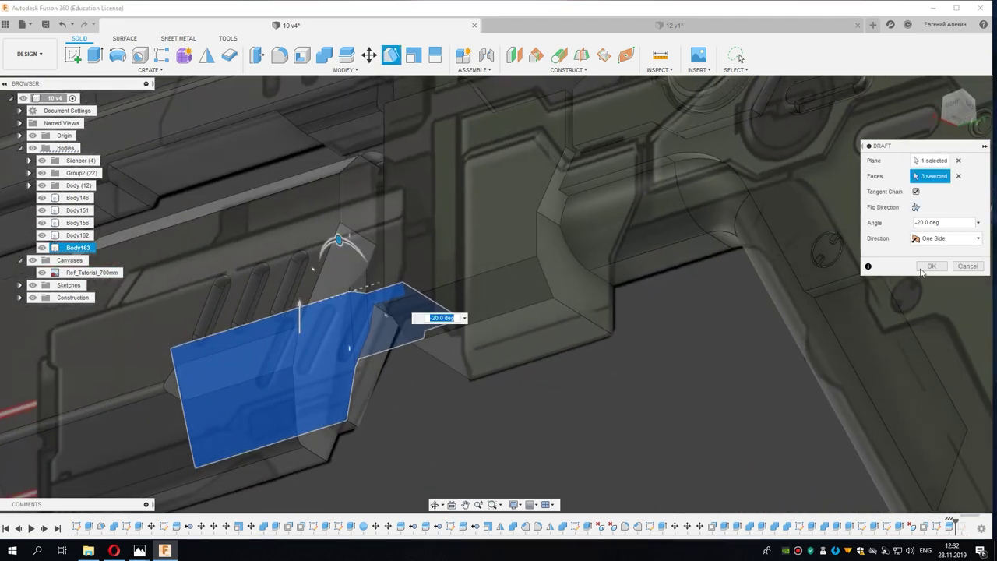
{"action": "left_click", "coordinate": [926, 267]}
{"action": "mouse_move", "coordinate": [383, 402]}
{"action": "middle_mouse_down", "text": "shift"}
{"action": "mouse_move", "coordinate": [429, 396]}
{"action": "mouse_move", "coordinate": [458, 420]}
{"action": "middle_mouse_up", "text": "shift"}
{"action": "left_click", "coordinate": [458, 421]}
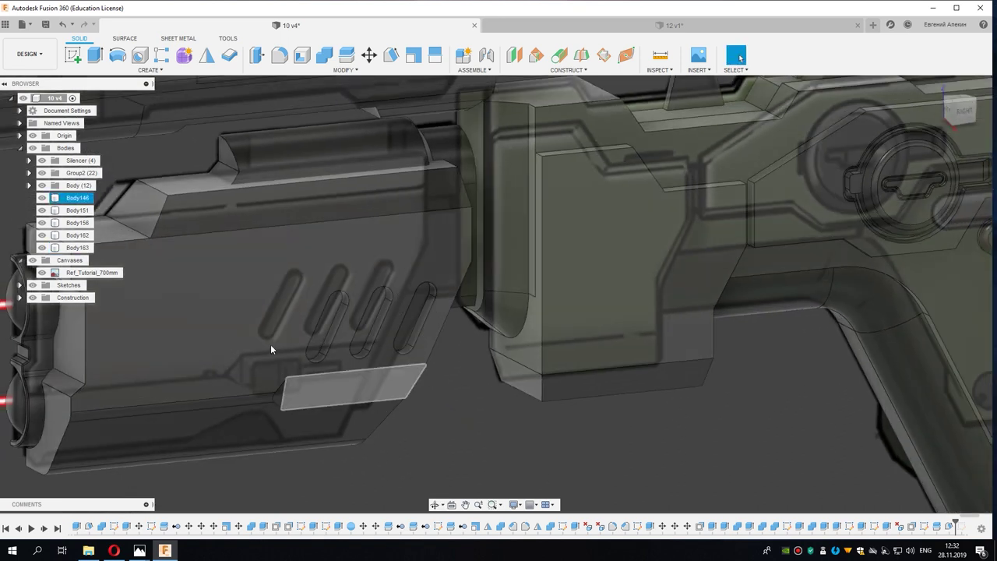
Step: Hide the slotted panel Body146 and the reference canvas to isolate Body163
{"action": "left_click", "coordinate": [43, 197]}
{"action": "left_click", "coordinate": [42, 273]}
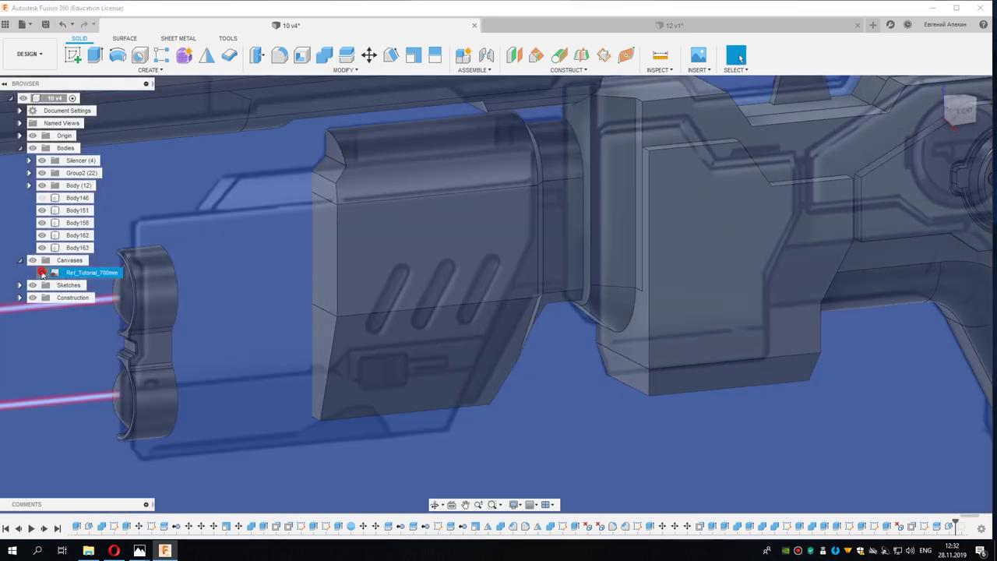
{"action": "middle_click_drag", "start_coordinate": [239, 334], "coordinate": [238, 327], "text": "shift"}
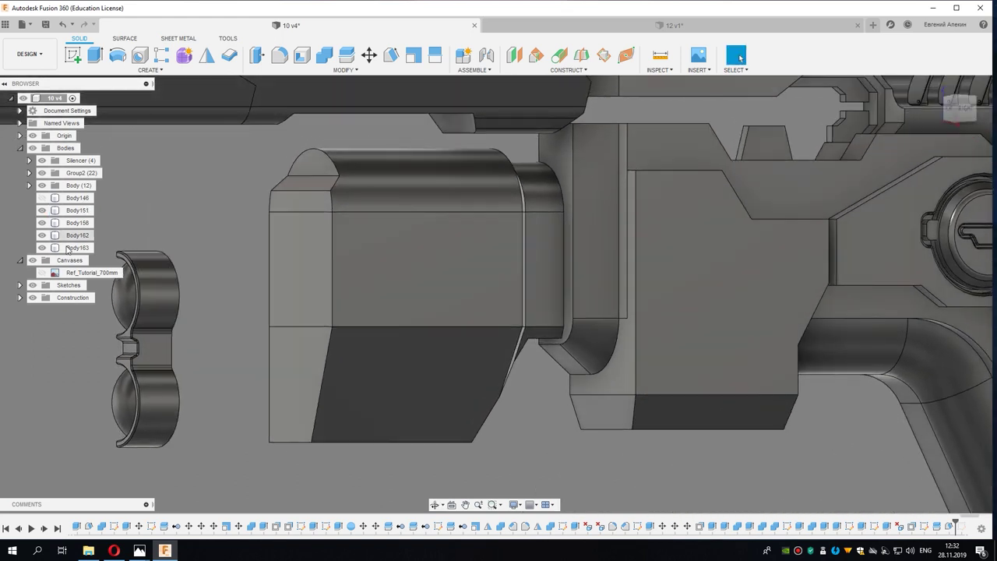
{"action": "left_click", "coordinate": [74, 248]}
{"action": "mouse_move", "coordinate": [238, 331]}
{"action": "middle_mouse_down", "text": "shift"}
{"action": "mouse_move", "coordinate": [206, 296]}
{"action": "mouse_move", "coordinate": [3, 333]}
{"action": "mouse_move", "coordinate": [169, 98]}
{"action": "middle_mouse_up", "text": "shift"}
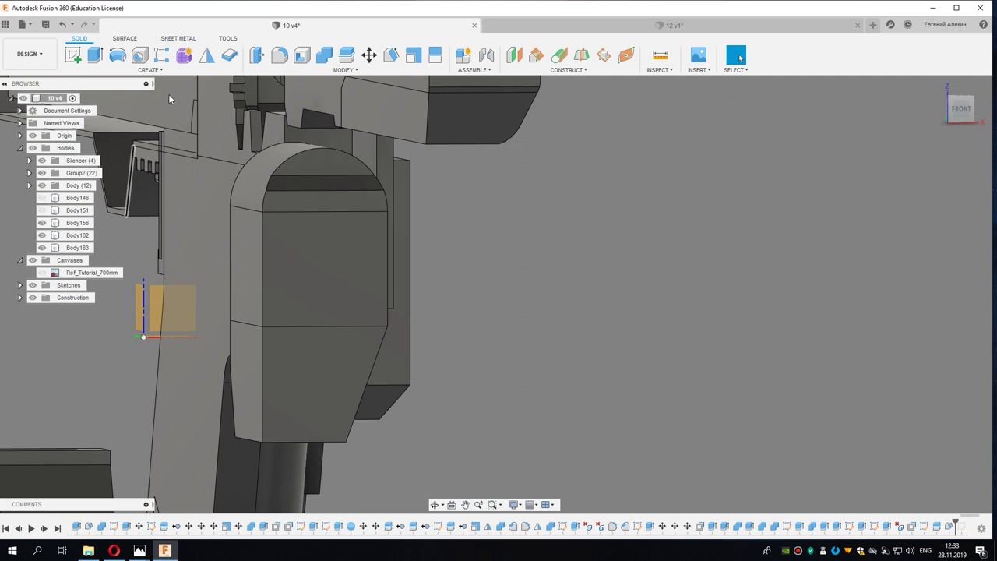
Step: Join the dome, middle and lower pieces into one slider block
{"action": "left_click", "coordinate": [347, 56]}
{"action": "left_click", "coordinate": [330, 213]}
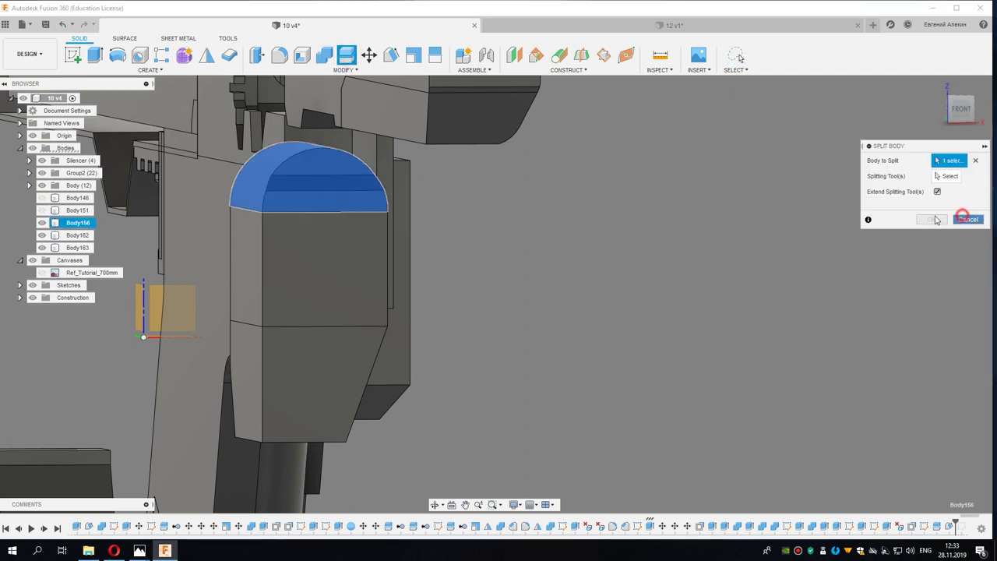
{"action": "left_click", "coordinate": [328, 56]}
{"action": "left_click", "coordinate": [317, 184]}
{"action": "left_click", "coordinate": [313, 249]}
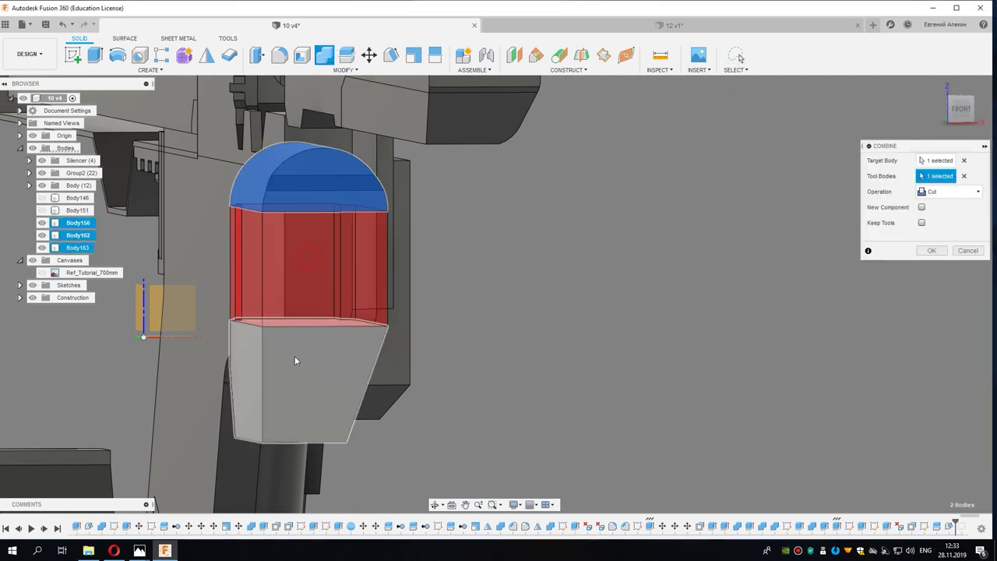
{"action": "left_click", "coordinate": [292, 362]}
{"action": "left_click", "coordinate": [944, 195]}
{"action": "left_click", "coordinate": [935, 206]}
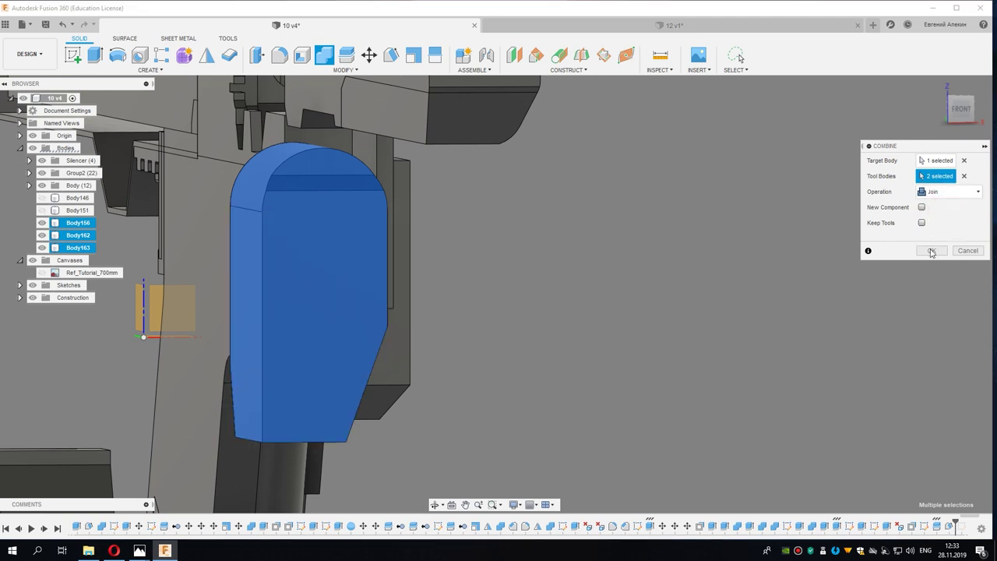
{"action": "left_click", "coordinate": [932, 250]}
Step: Split the slider block using the body above it
{"action": "middle_click_drag", "start_coordinate": [495, 203], "coordinate": [533, 229]}
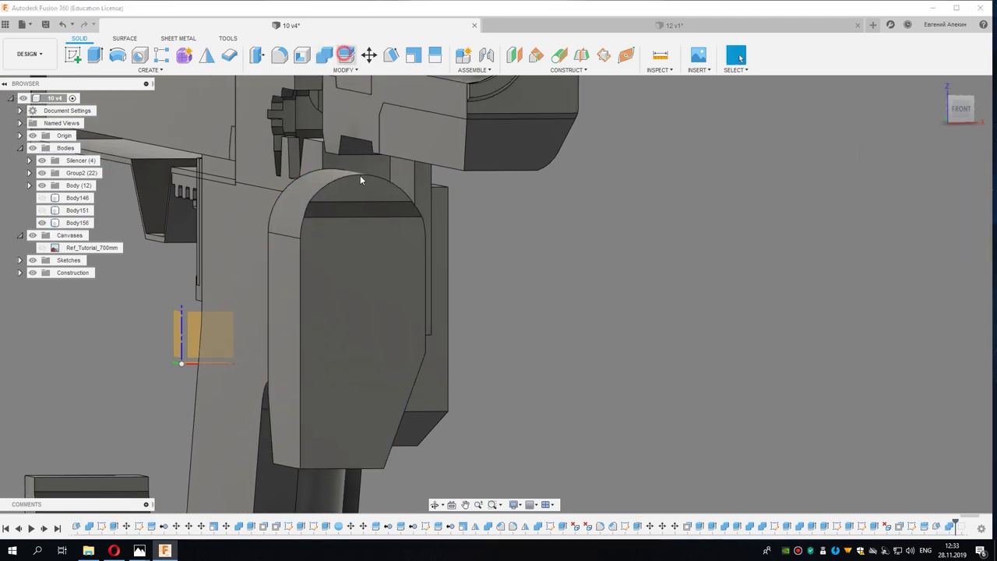
{"action": "left_click", "coordinate": [363, 233]}
{"action": "left_click", "coordinate": [354, 112]}
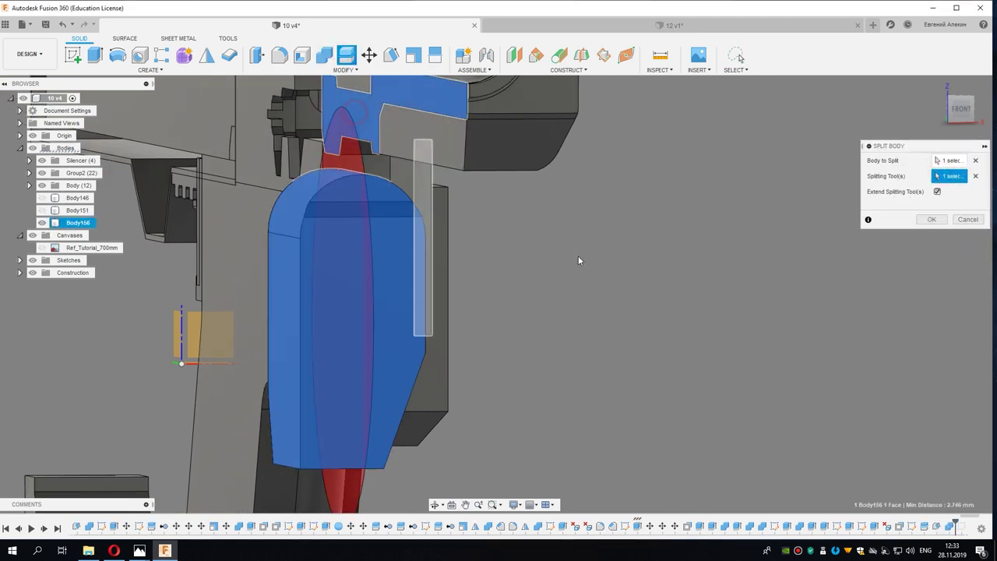
{"action": "left_click", "coordinate": [931, 219]}
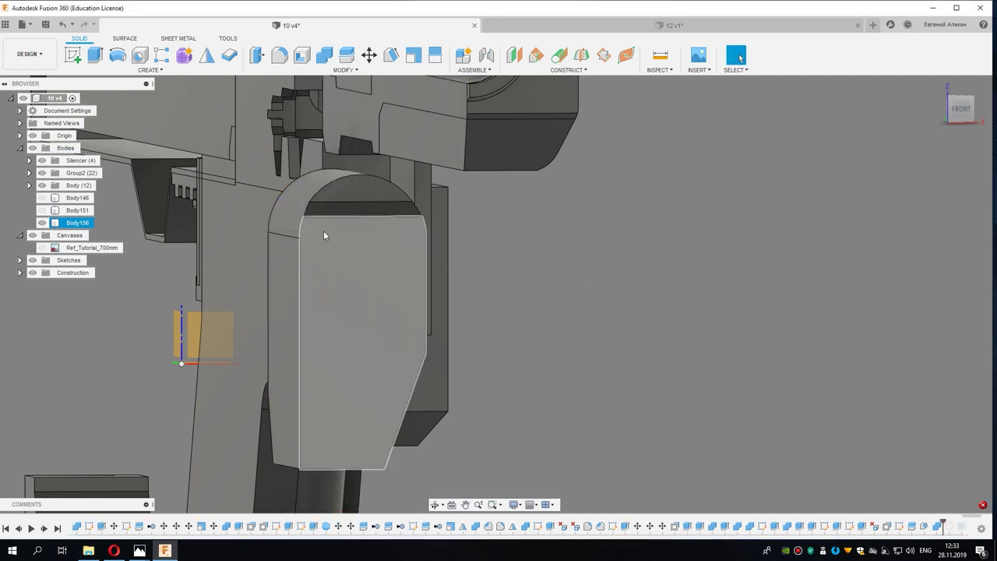
{"action": "mouse_move", "coordinate": [350, 274]}
{"action": "middle_mouse_down", "text": "shift"}
{"action": "mouse_move", "coordinate": [361, 257]}
{"action": "mouse_move", "coordinate": [350, 263]}
{"action": "mouse_move", "coordinate": [382, 282]}
{"action": "middle_mouse_up", "text": "shift"}
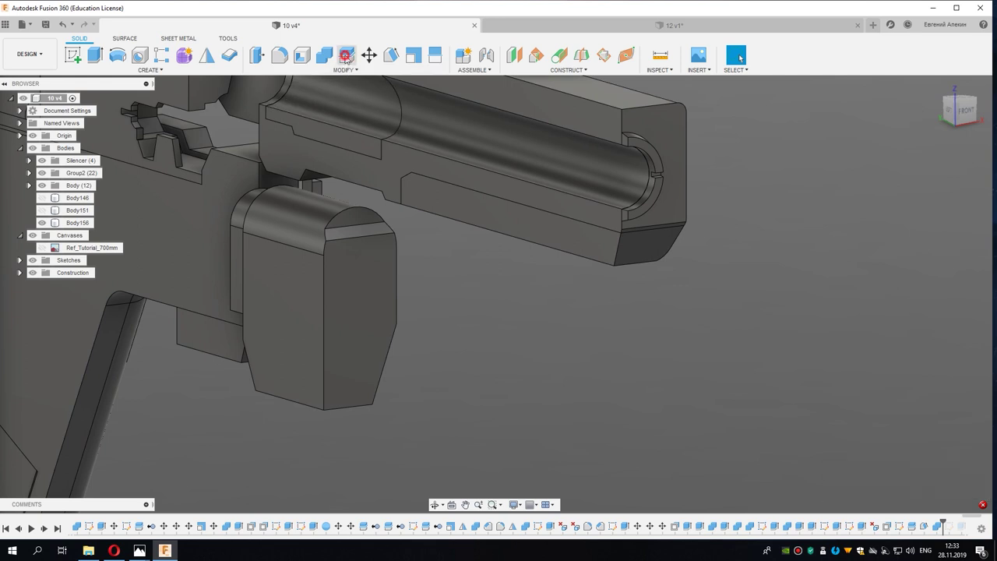
Step: Split the block again with the side body and delete Body156, the unwanted larger half
{"action": "left_click", "coordinate": [347, 54]}
{"action": "scroll", "coordinate": [286, 305], "scroll_direction": "down", "scroll_amount": 3}
{"action": "left_click", "coordinate": [279, 289]}
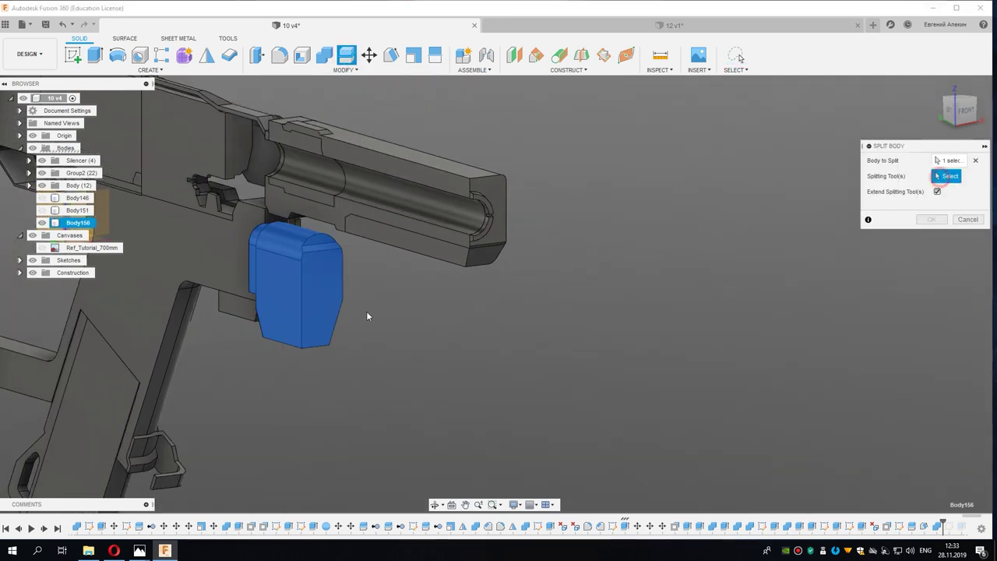
{"action": "middle_click_drag", "start_coordinate": [367, 316], "coordinate": [273, 275], "text": "shift"}
{"action": "left_click", "coordinate": [204, 226]}
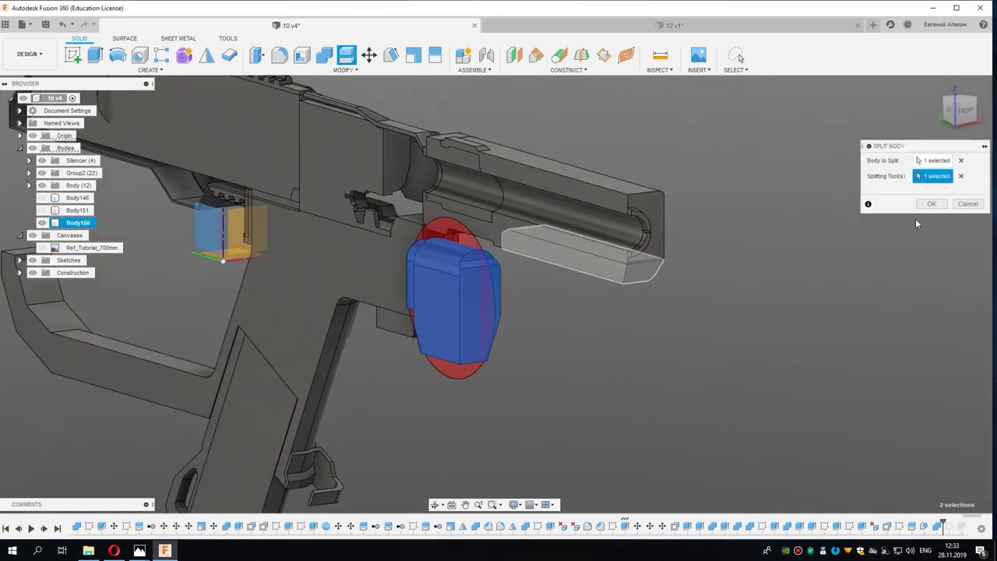
{"action": "left_click", "coordinate": [931, 204]}
{"action": "scroll", "coordinate": [414, 305], "scroll_direction": "up", "scroll_amount": 2}
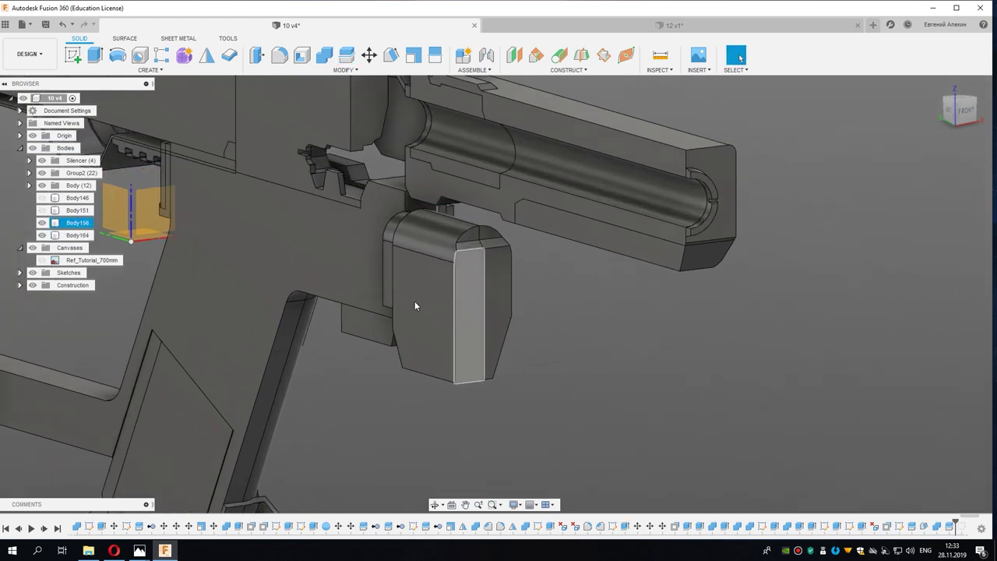
{"action": "right_click", "coordinate": [78, 223]}
{"action": "left_click", "coordinate": [107, 379]}
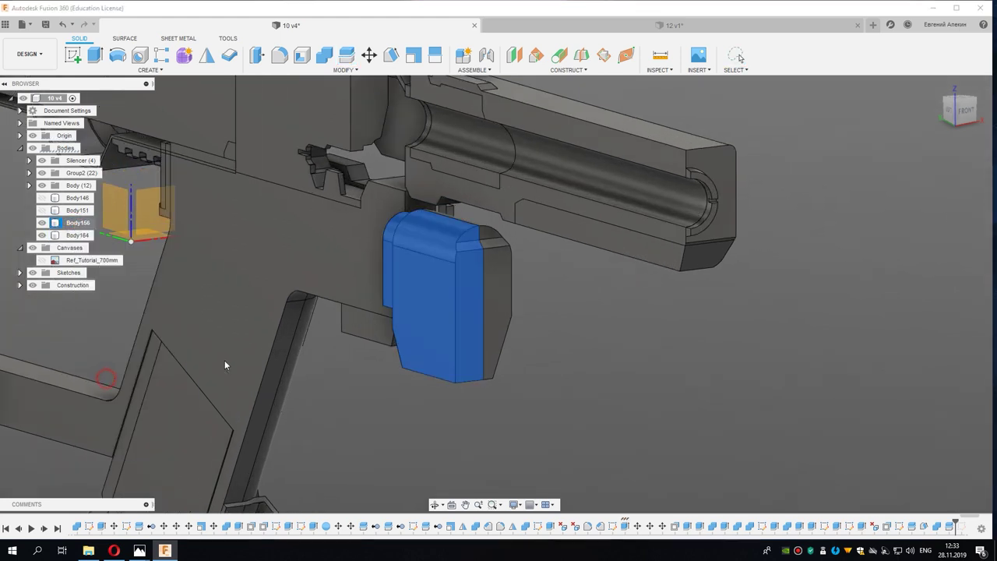
Step: Show Body151 and the Ref_Tutorial_700mm image, then zoom to the laser housing
{"action": "scroll", "coordinate": [370, 380], "scroll_direction": "up", "scroll_amount": 1}
{"action": "left_click", "coordinate": [41, 207]}
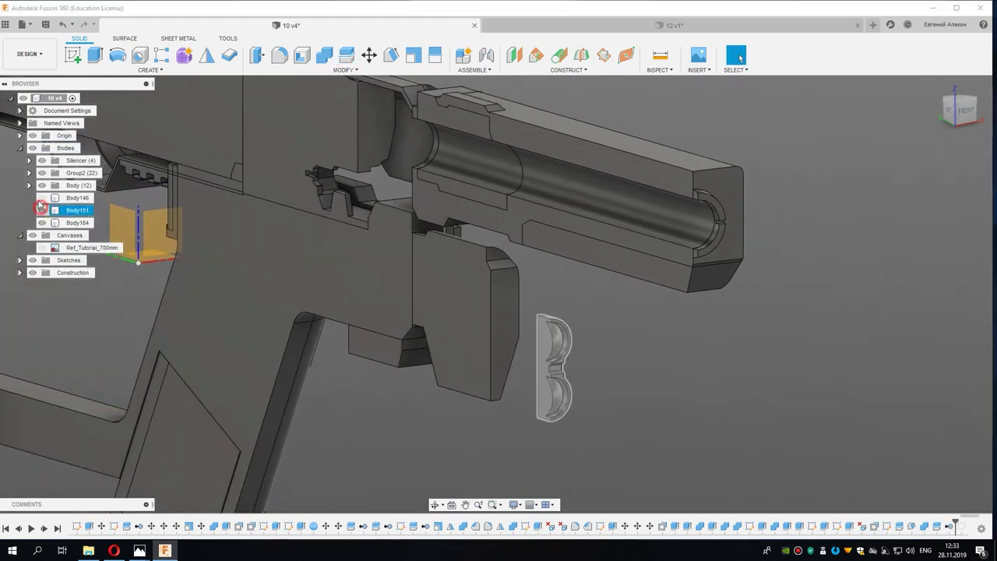
{"action": "middle_click_drag", "start_coordinate": [468, 312], "coordinate": [662, 311], "text": "shift"}
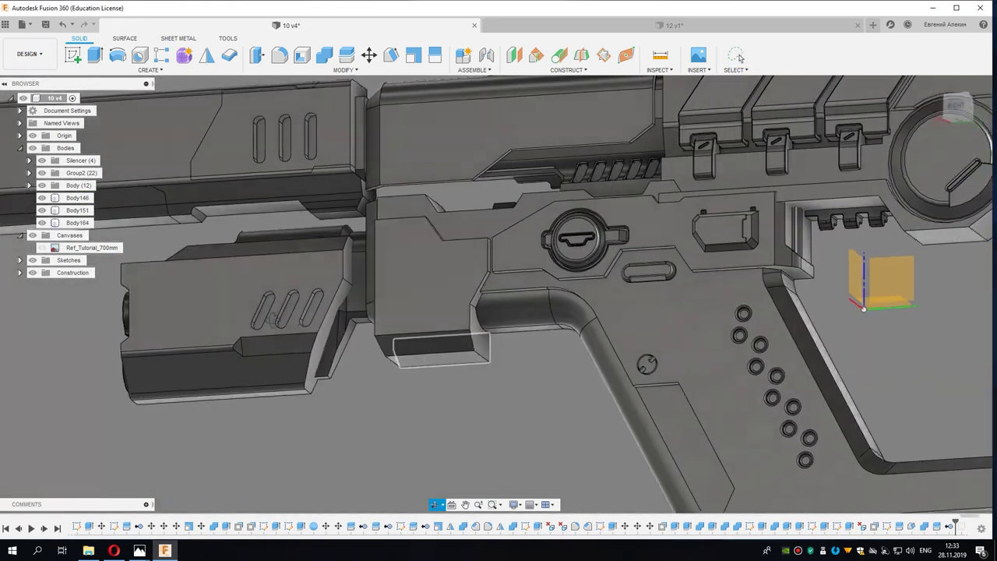
{"action": "middle_click_drag", "start_coordinate": [207, 299], "coordinate": [217, 307], "text": "shift"}
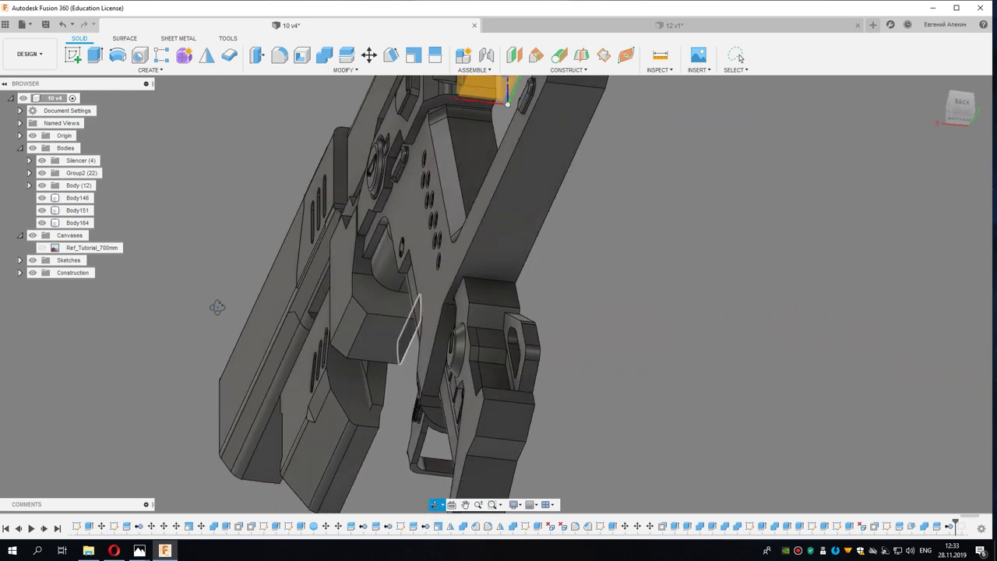
{"action": "left_click_drag", "start_coordinate": [216, 307], "coordinate": [966, 138]}
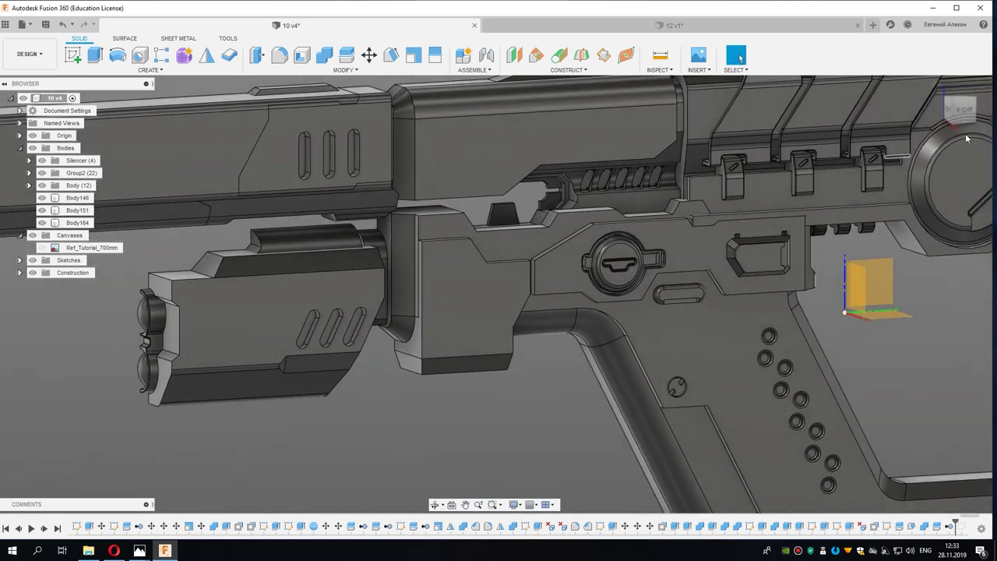
{"action": "left_click", "coordinate": [963, 113]}
{"action": "left_click", "coordinate": [42, 248]}
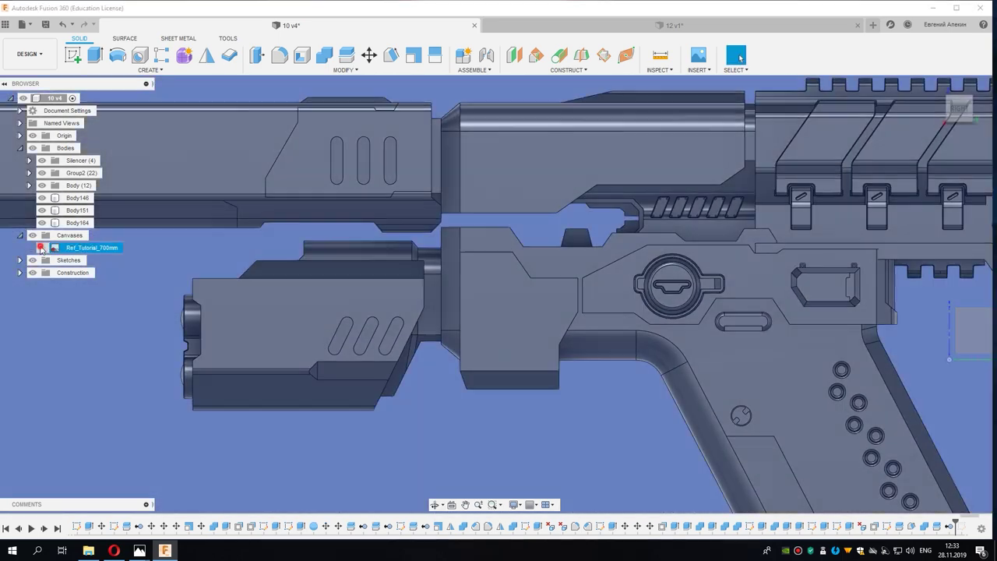
{"action": "scroll", "coordinate": [231, 310], "scroll_direction": "up", "scroll_amount": 2}
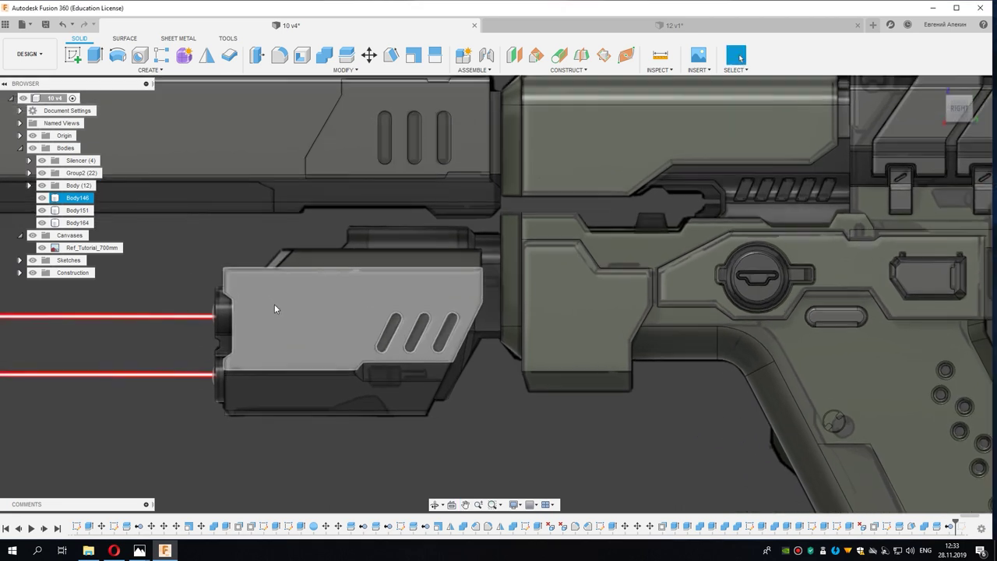
{"action": "mouse_move", "coordinate": [275, 309]}
{"action": "middle_mouse_down", "text": "shift"}
{"action": "mouse_move", "coordinate": [310, 265]}
{"action": "mouse_move", "coordinate": [301, 262]}
{"action": "mouse_move", "coordinate": [773, 165]}
{"action": "mouse_move", "coordinate": [302, 287]}
{"action": "middle_mouse_up", "text": "shift"}
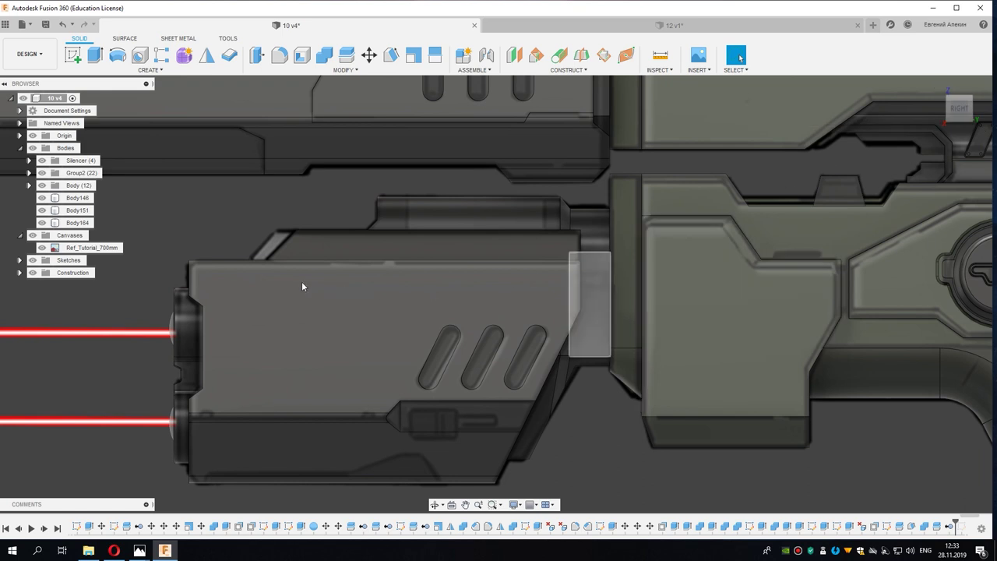
{"action": "scroll", "coordinate": [255, 251], "scroll_direction": "up", "scroll_amount": 3}
{"action": "scroll", "coordinate": [253, 246], "scroll_direction": "up", "scroll_amount": 1}
{"action": "middle_click_drag", "start_coordinate": [251, 244], "coordinate": [351, 266]}
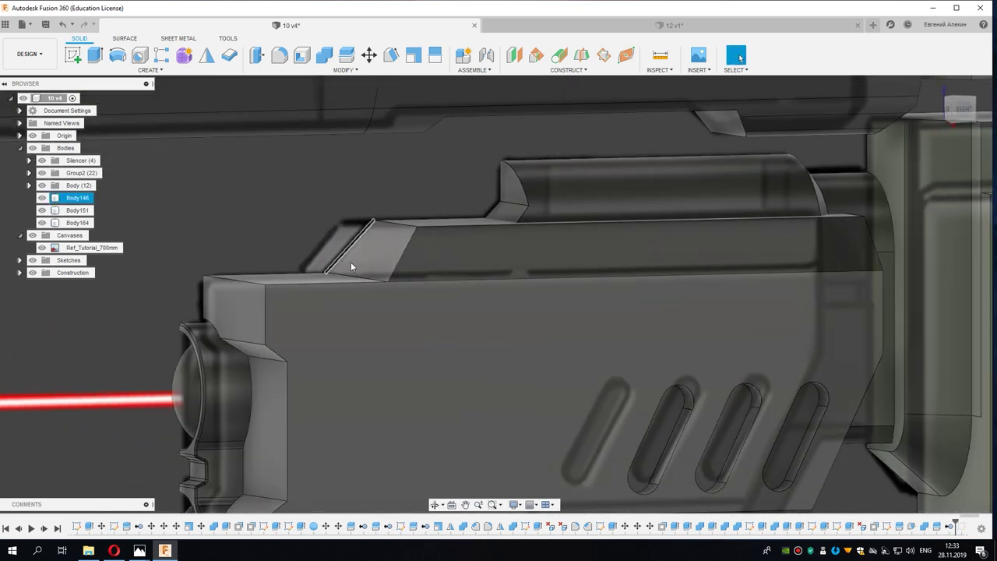
{"action": "right_click", "coordinate": [351, 263]}
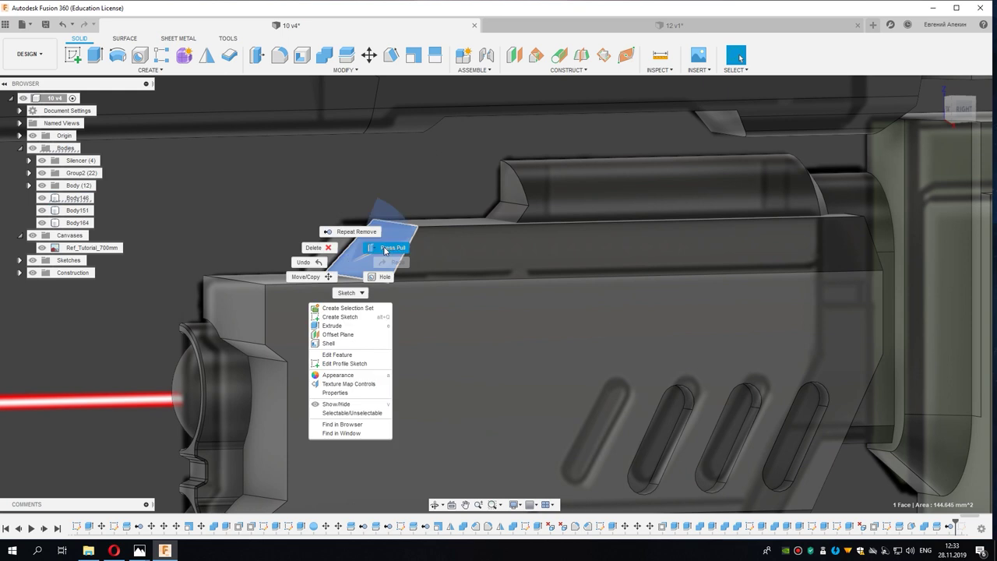
{"action": "left_click", "coordinate": [384, 249]}
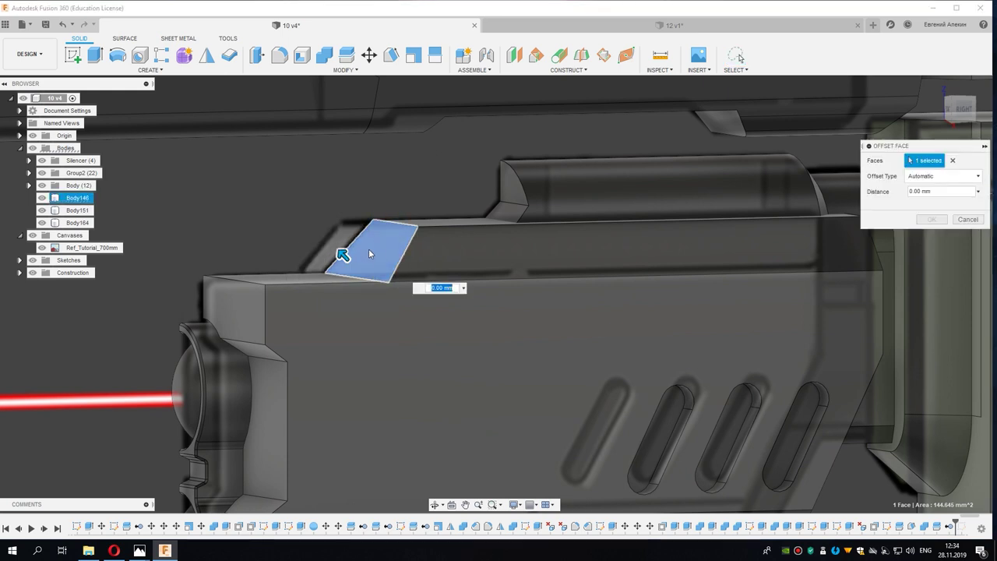
{"action": "left_click", "coordinate": [972, 179]}
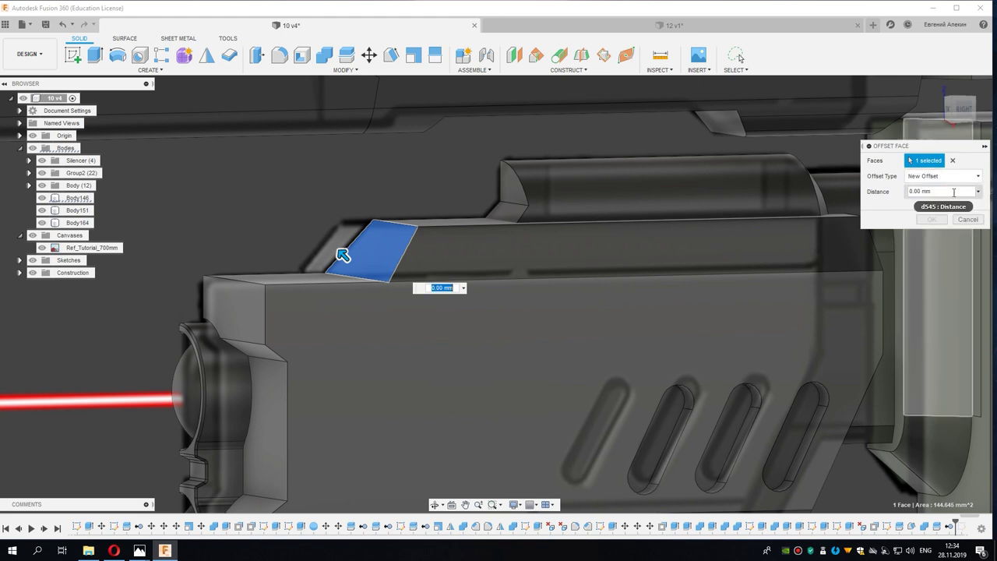
{"action": "left_click", "coordinate": [963, 176]}
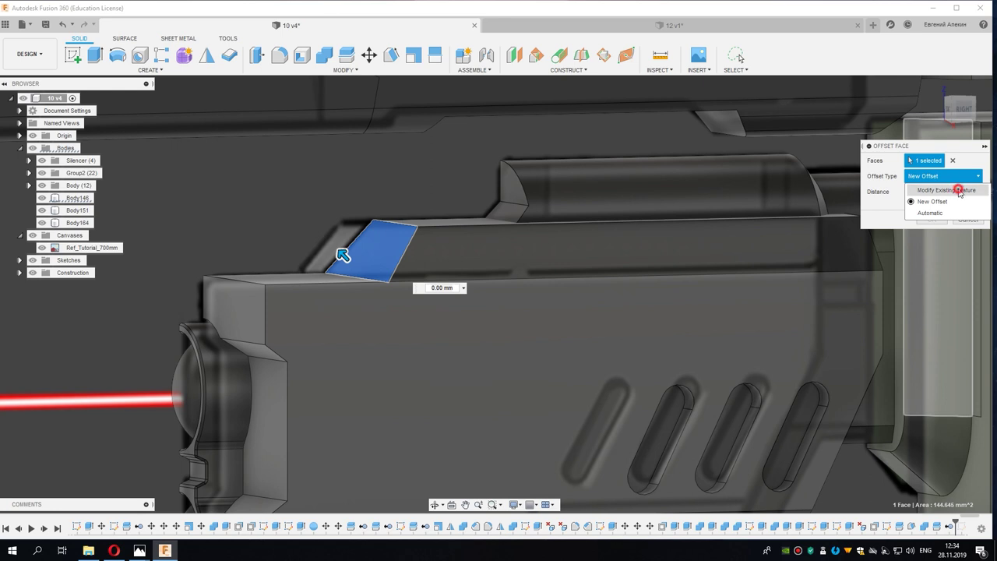
{"action": "left_click", "coordinate": [959, 190]}
{"action": "left_click", "coordinate": [967, 203]}
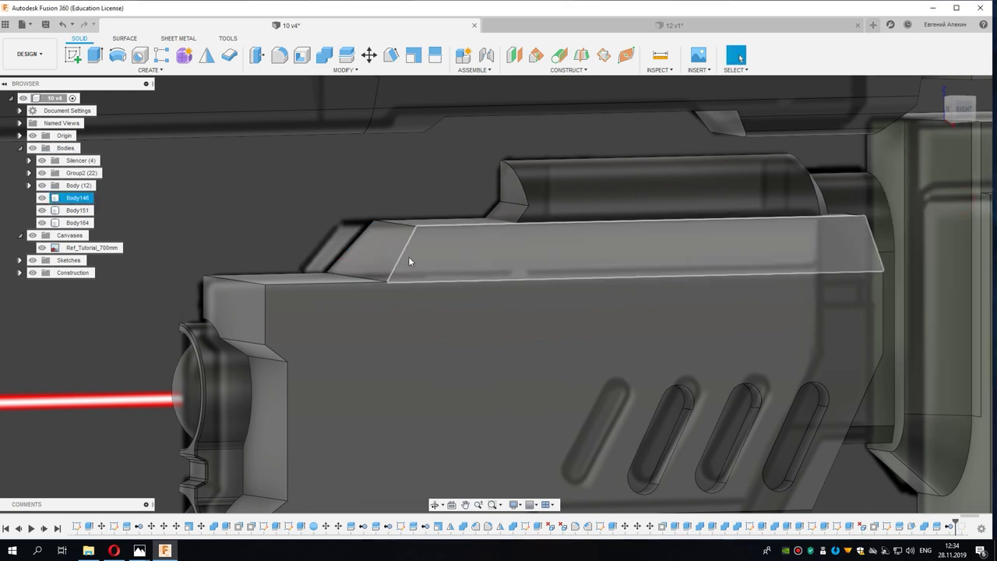
{"action": "left_click", "coordinate": [381, 262]}
{"action": "right_click", "coordinate": [381, 261]}
{"action": "left_click", "coordinate": [375, 320]}
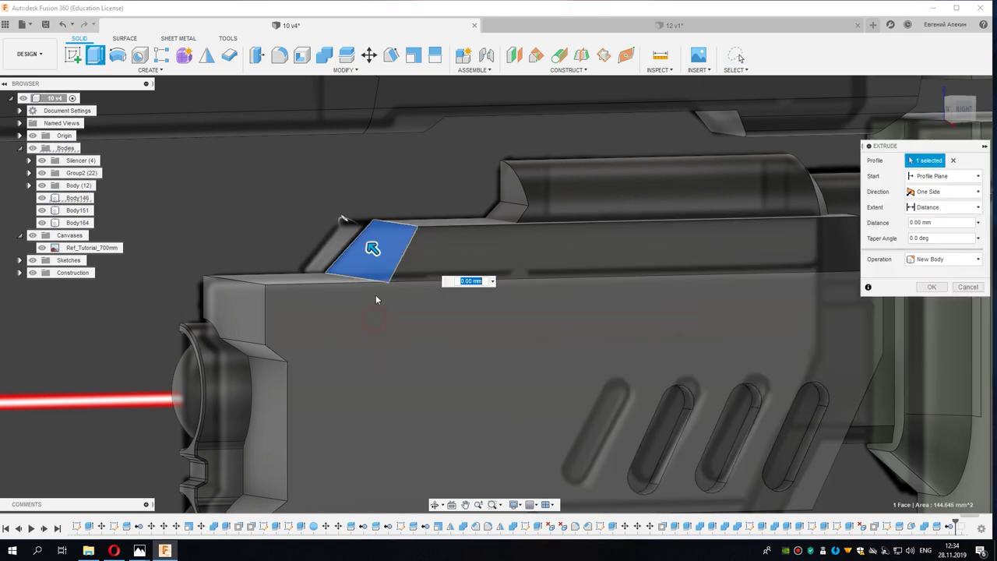
{"action": "left_click", "coordinate": [961, 109]}
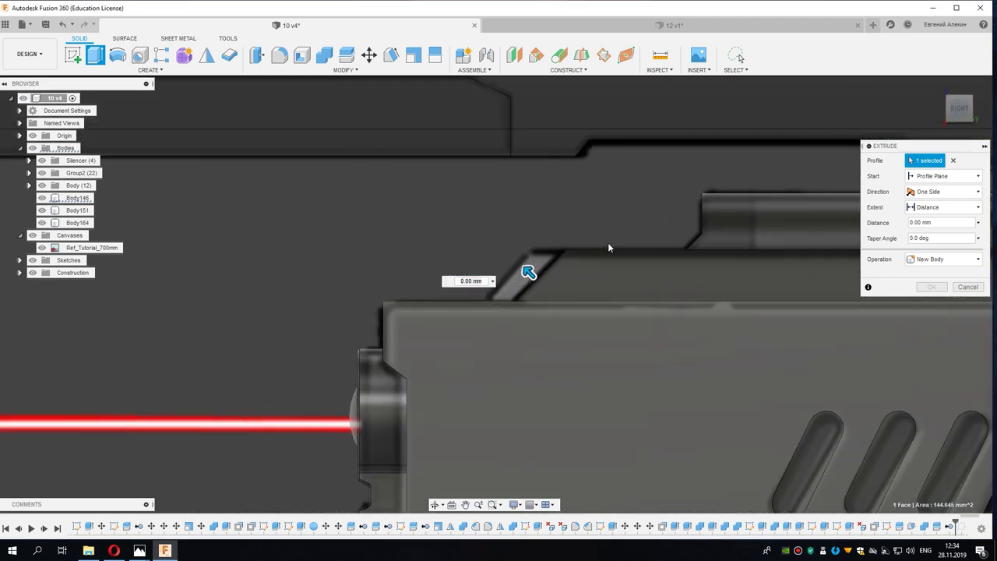
{"action": "left_click", "coordinate": [972, 288]}
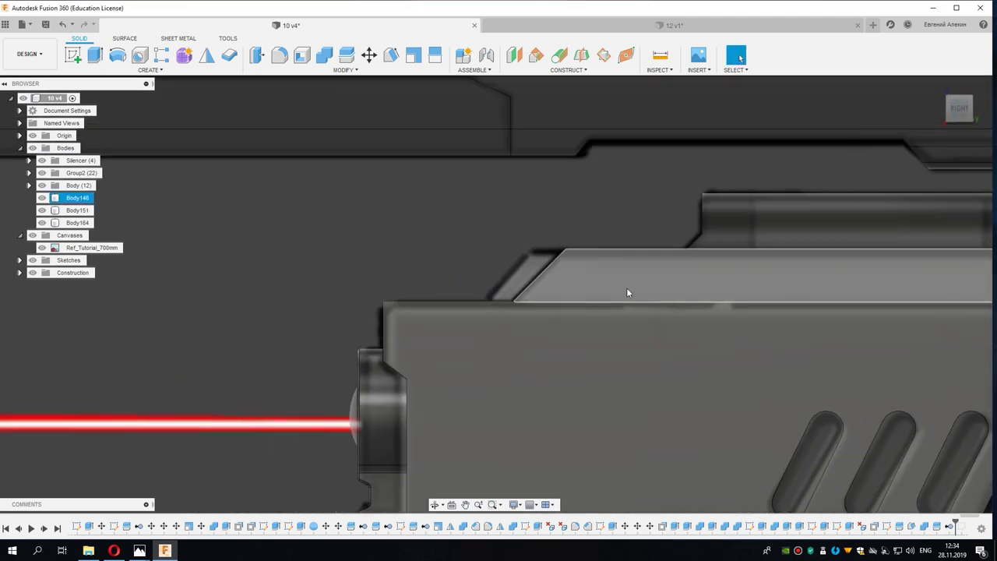
{"action": "scroll", "coordinate": [626, 288], "scroll_direction": "up", "scroll_amount": 3}
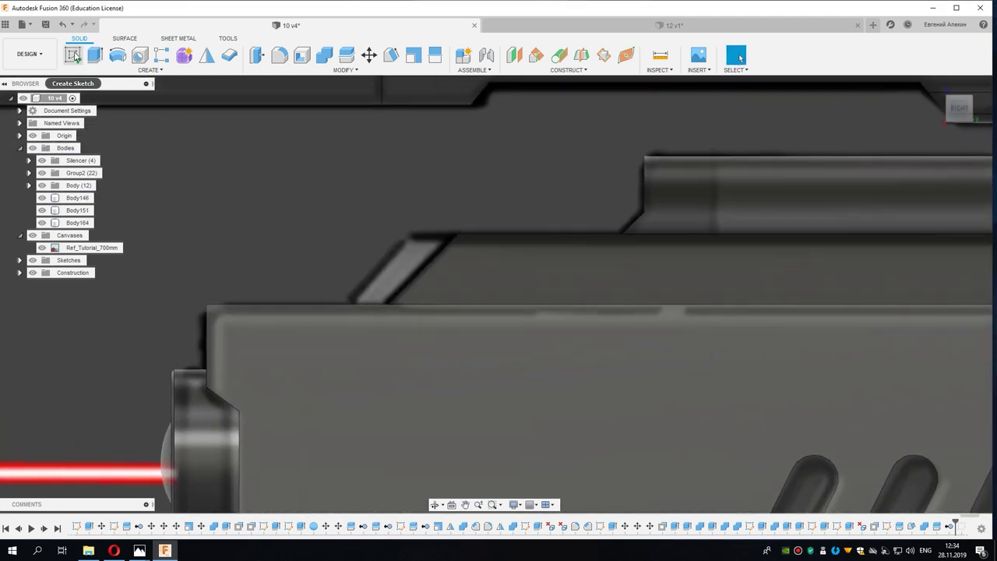
Step: Start a sketch on the housing side and project the top face's edges
{"action": "left_click", "coordinate": [360, 256]}
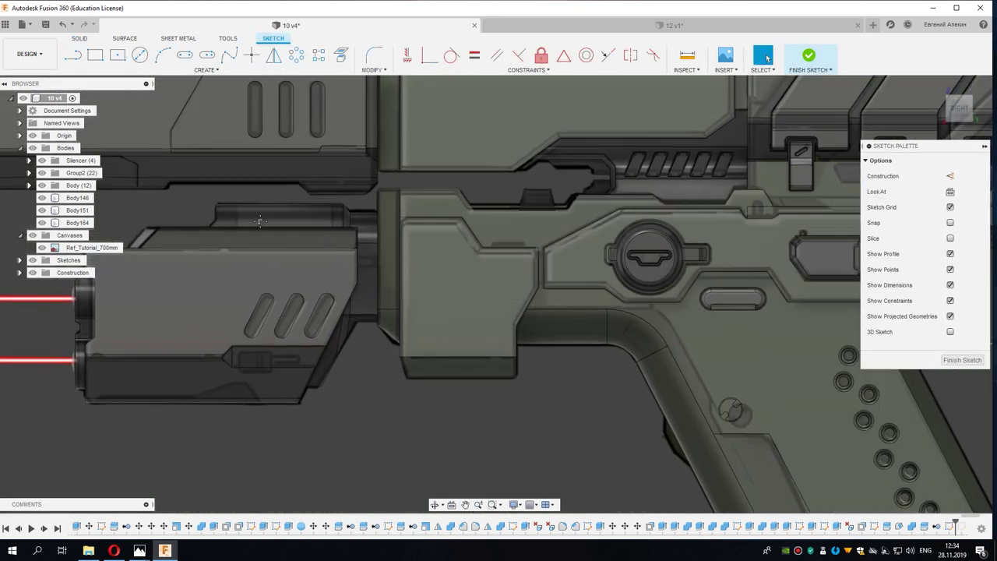
{"action": "key", "text": "l"}
{"action": "scroll", "coordinate": [388, 203], "scroll_direction": "up", "scroll_amount": 2}
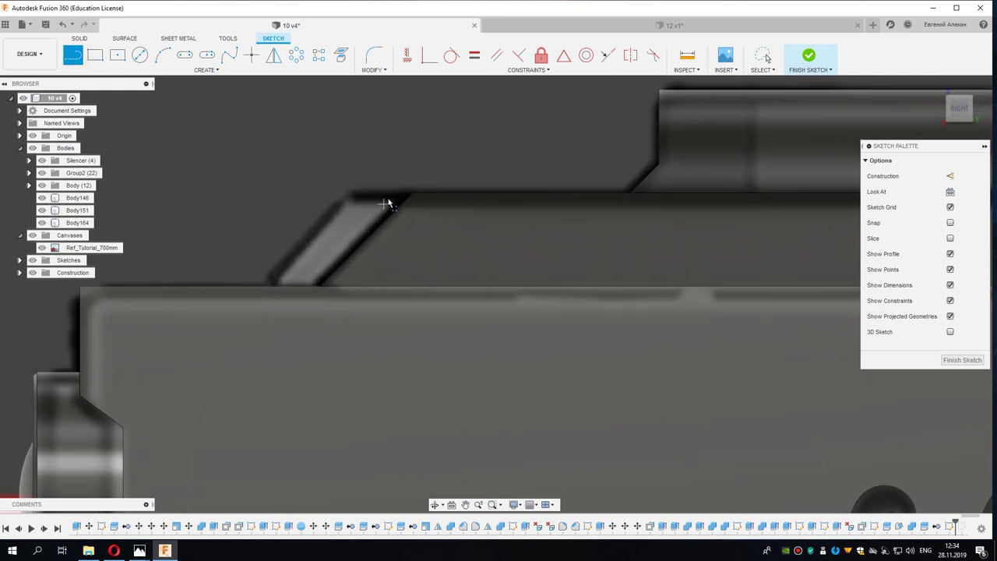
{"action": "left_click", "coordinate": [343, 55]}
{"action": "left_click", "coordinate": [429, 218]}
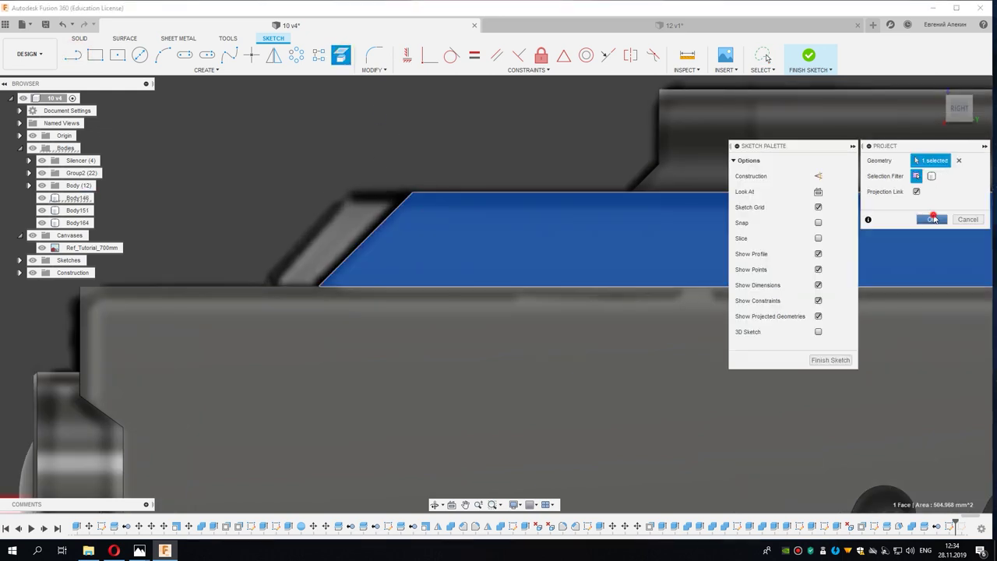
{"action": "left_click", "coordinate": [933, 217]}
Step: Draw the slanted lines closing the parallelogram and begin extruding its profile
{"action": "left_click", "coordinate": [72, 56]}
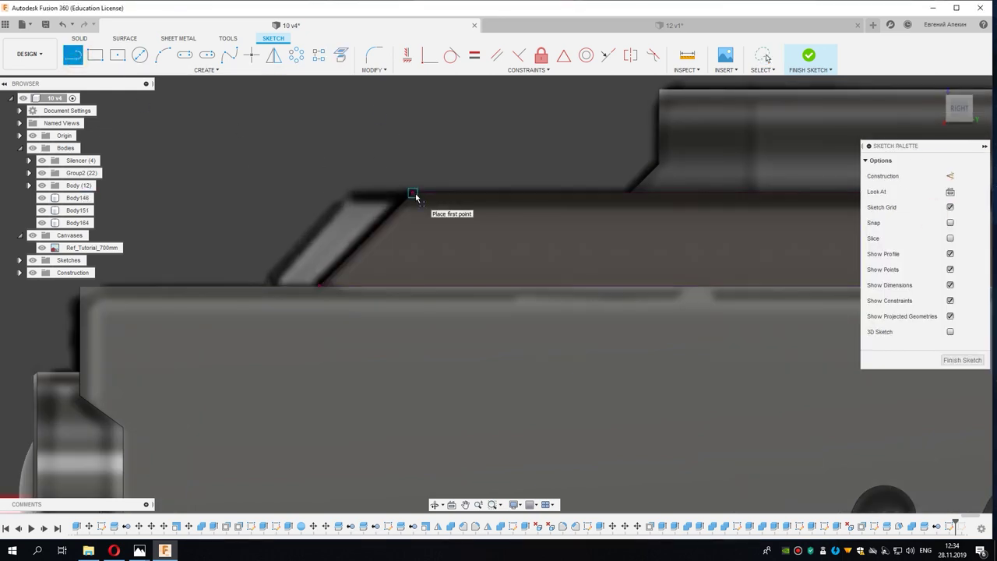
{"action": "left_click", "coordinate": [413, 192]}
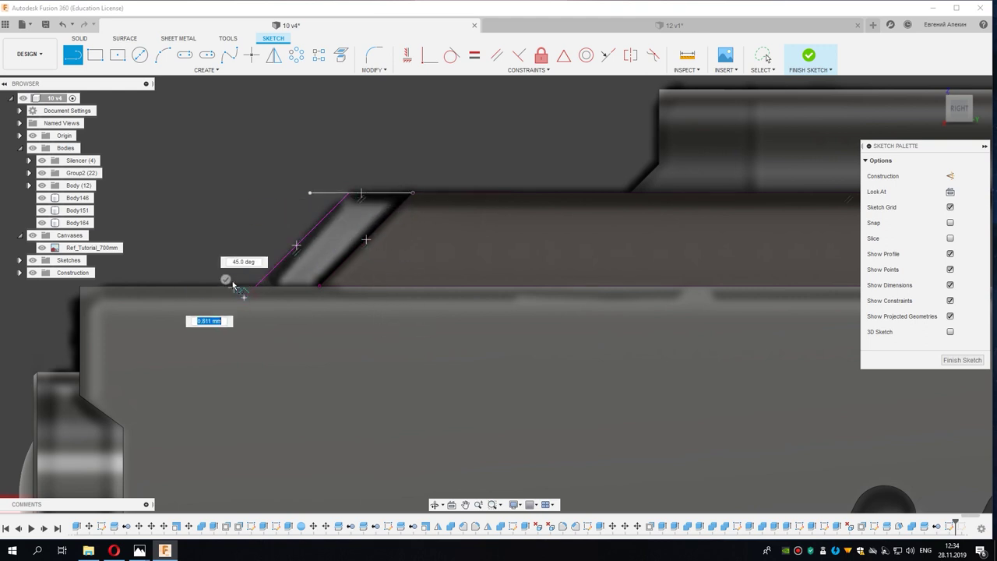
{"action": "left_click", "coordinate": [319, 287]}
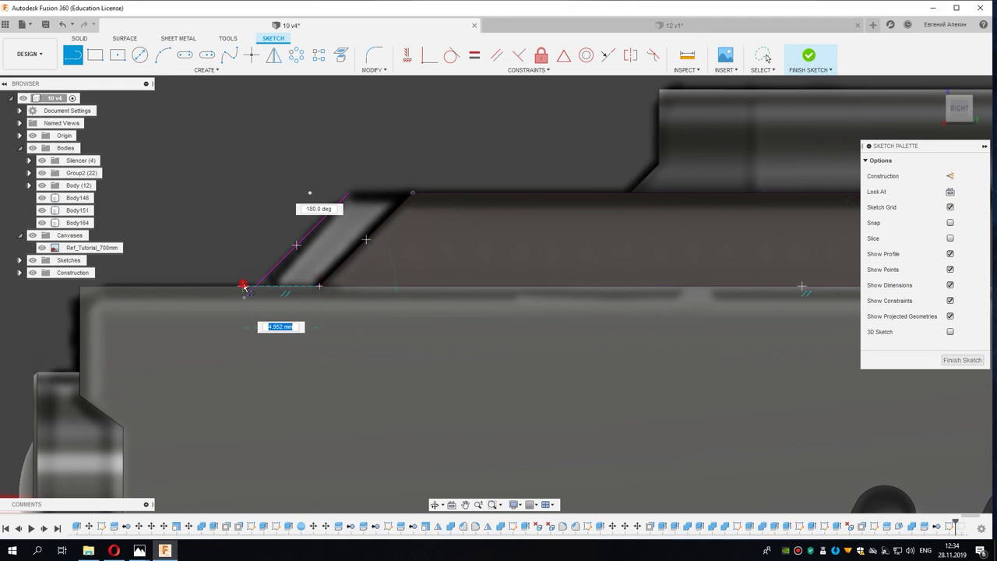
{"action": "left_click", "coordinate": [255, 285]}
{"action": "right_click", "coordinate": [254, 239]}
{"action": "left_click", "coordinate": [234, 282]}
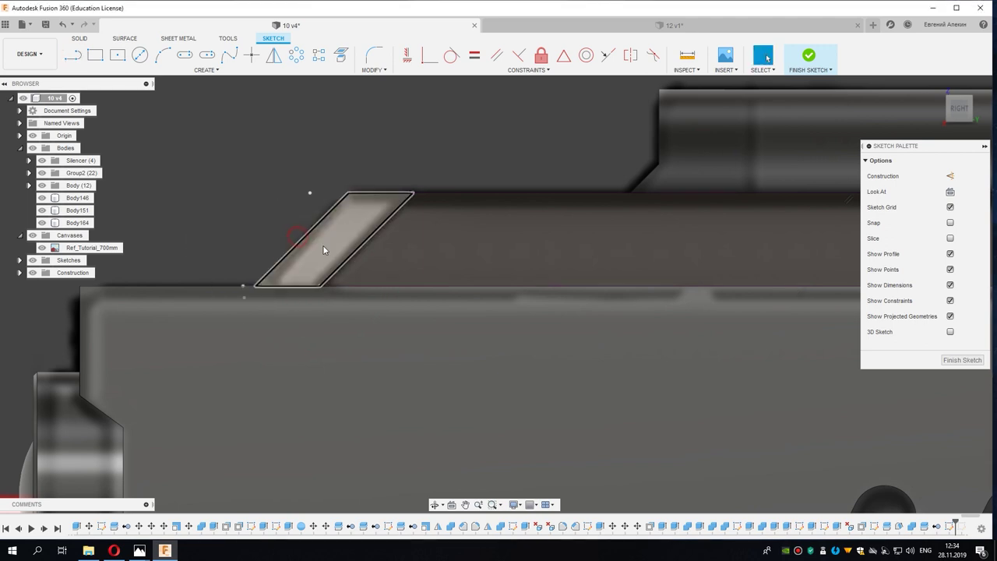
{"action": "right_click", "coordinate": [323, 247]}
{"action": "left_click", "coordinate": [310, 288]}
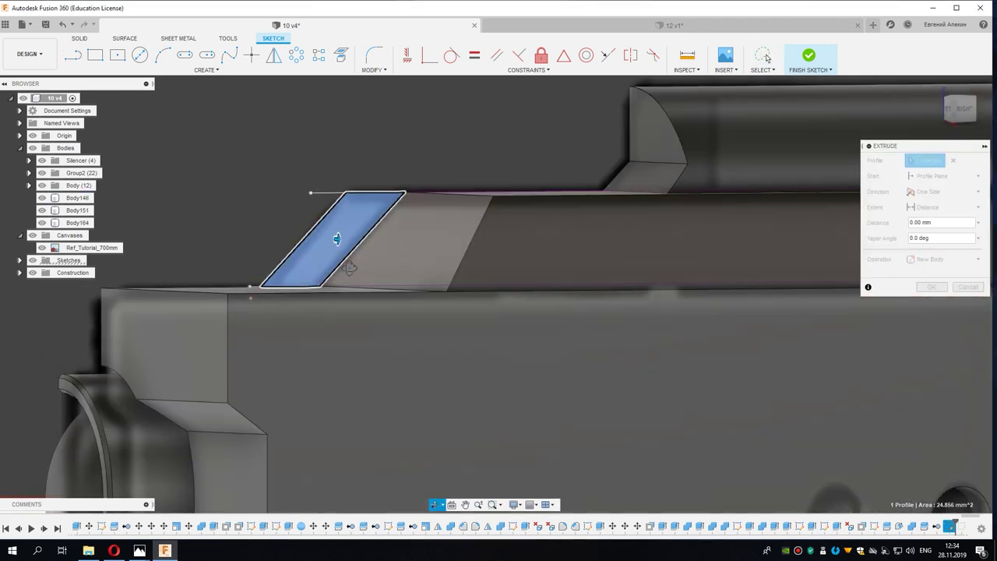
Step: Extrude the parallelogram 9 mm as a new body
{"action": "left_click_drag", "start_coordinate": [336, 239], "coordinate": [426, 249]}
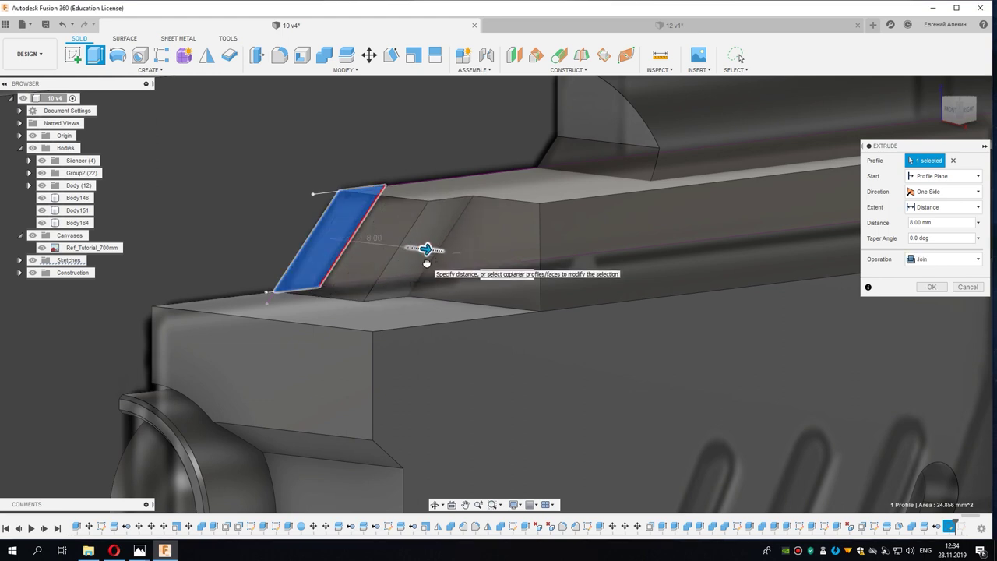
{"action": "middle_click_drag", "start_coordinate": [426, 249], "coordinate": [437, 249], "text": "shift"}
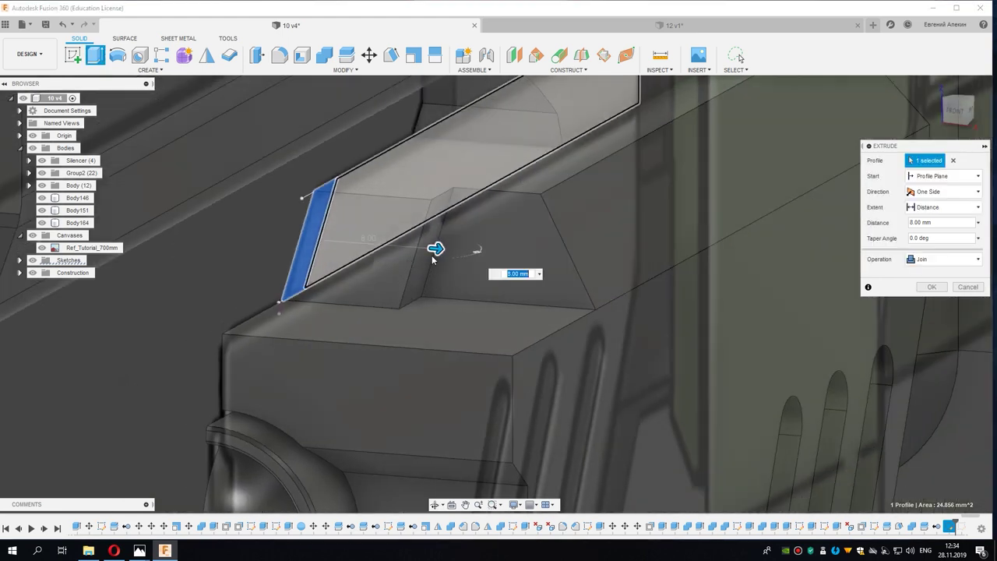
{"action": "left_click_drag", "start_coordinate": [437, 249], "coordinate": [450, 250]}
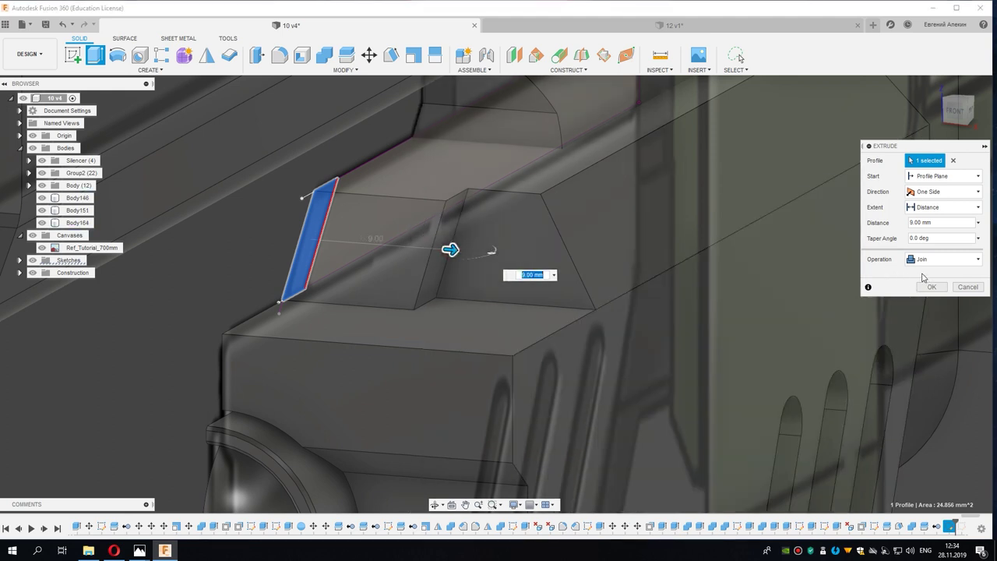
{"action": "left_click", "coordinate": [923, 261]}
{"action": "left_click", "coordinate": [927, 298]}
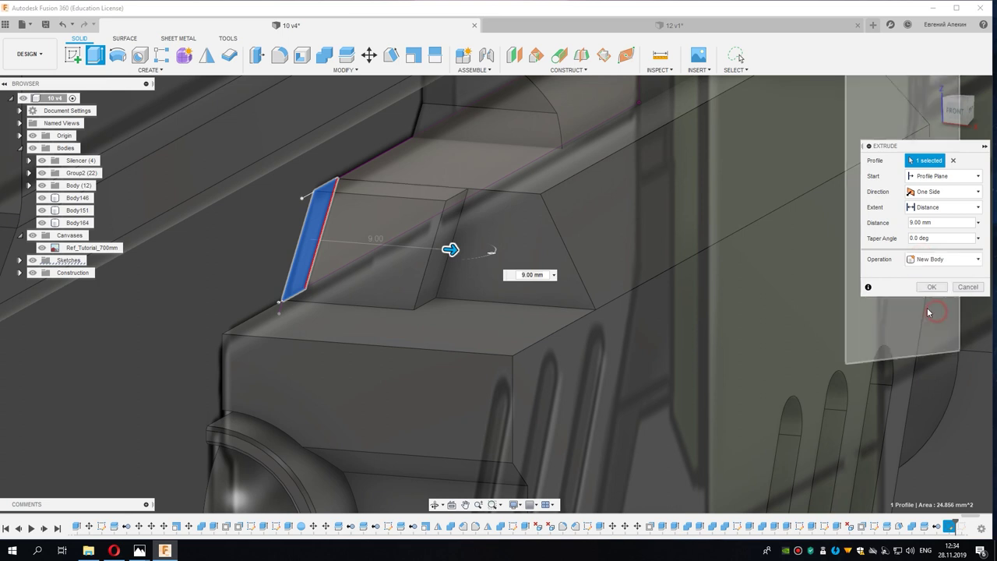
{"action": "left_click", "coordinate": [932, 286]}
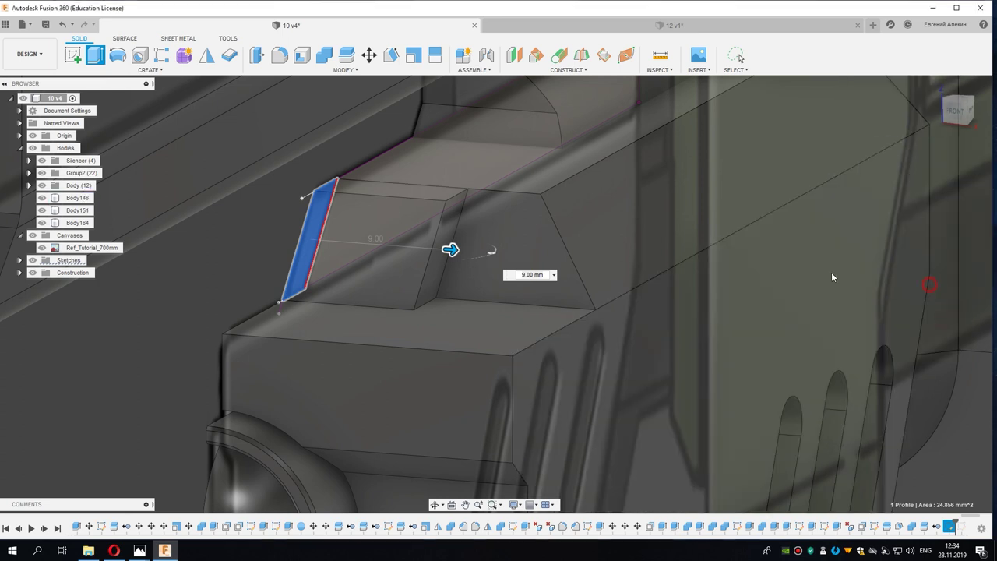
Step: Draft the new body's slanted face -50° from its bottom face
{"action": "left_click", "coordinate": [392, 56]}
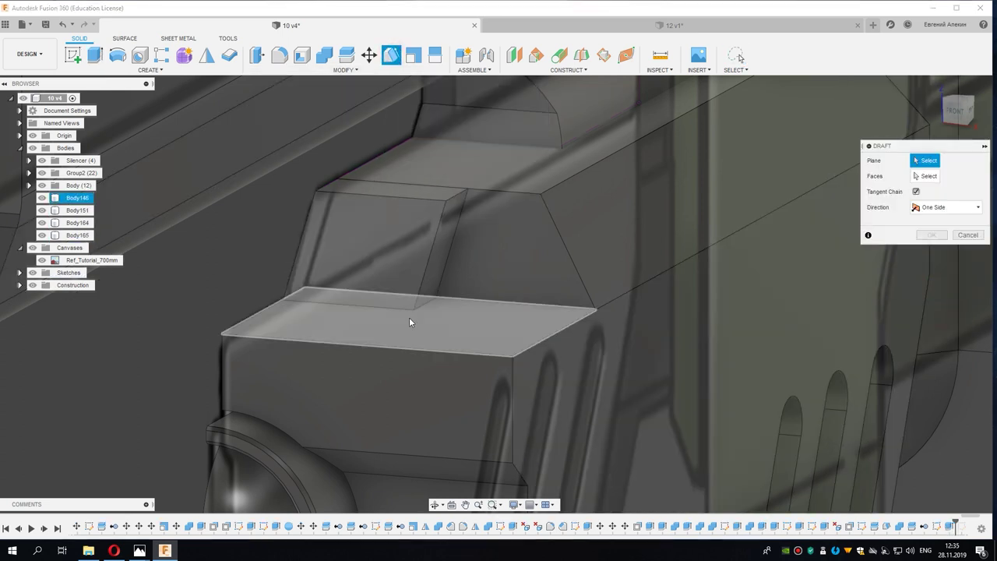
{"action": "left_click", "coordinate": [407, 303]}
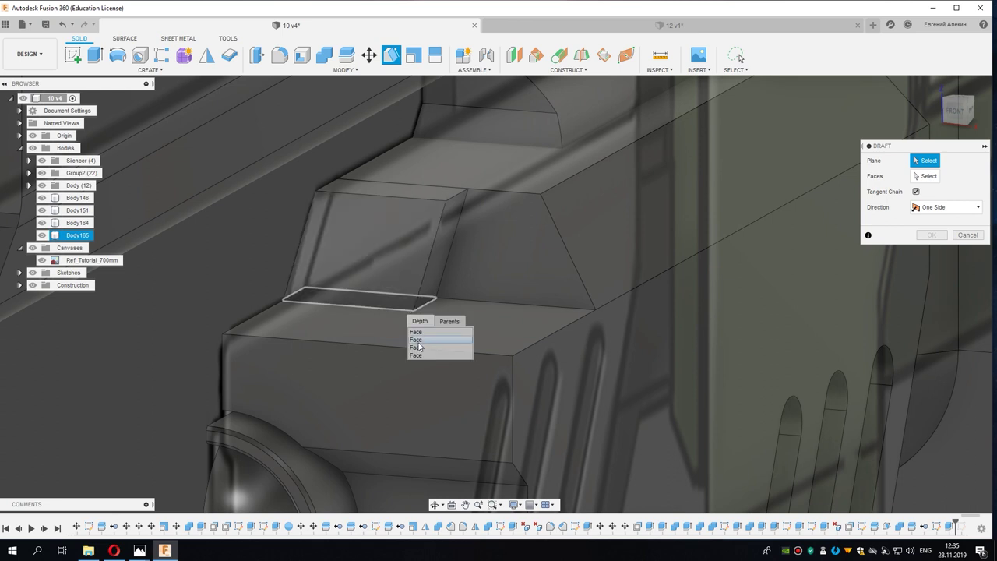
{"action": "left_click", "coordinate": [416, 339]}
{"action": "left_click", "coordinate": [440, 268]}
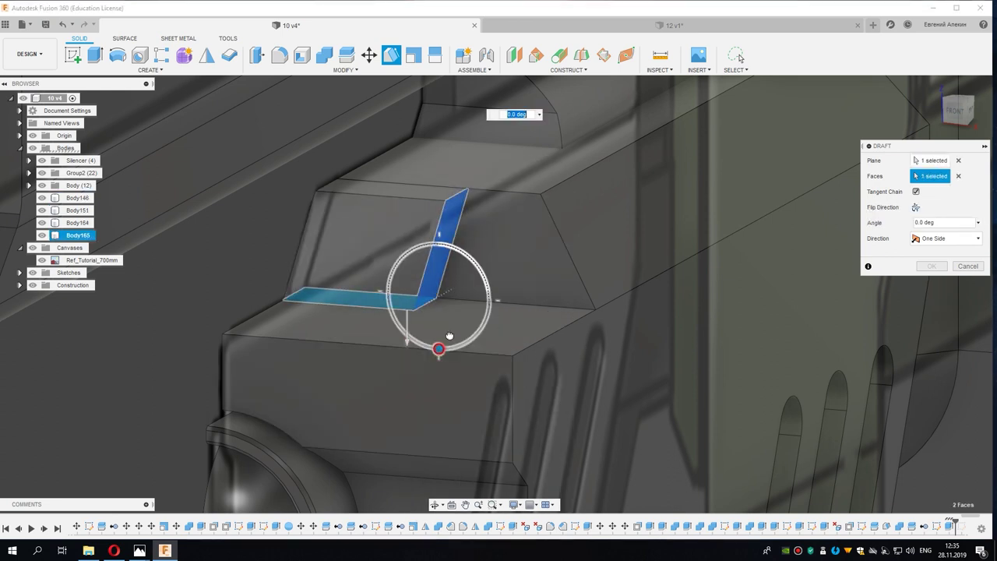
{"action": "left_click_drag", "start_coordinate": [434, 354], "coordinate": [453, 311]}
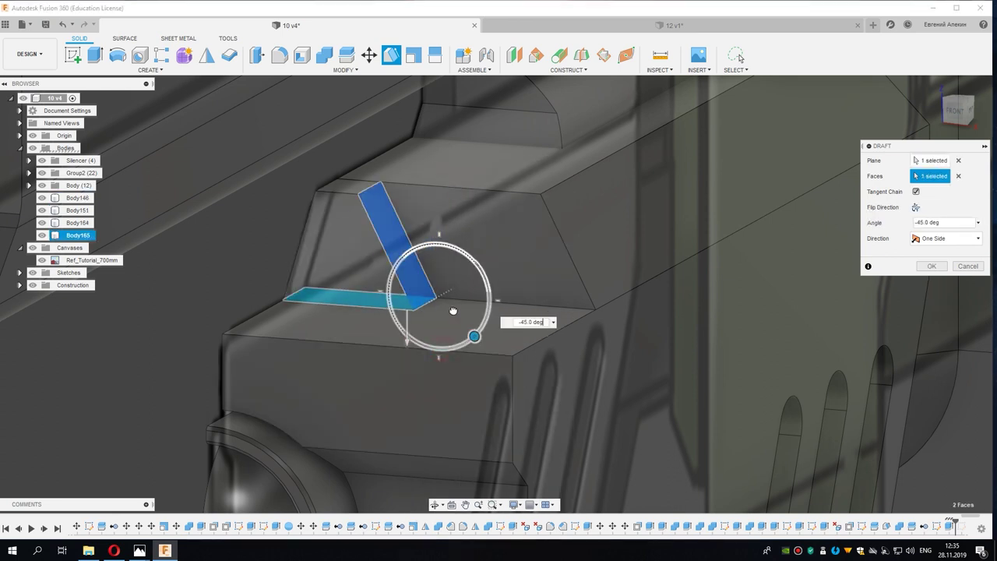
{"action": "left_click", "coordinate": [953, 111]}
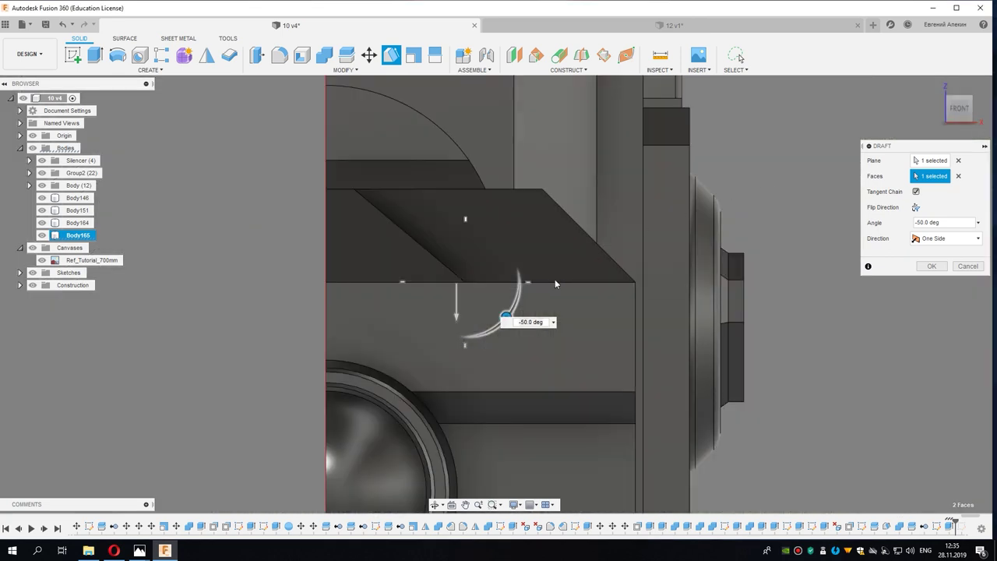
{"action": "left_click", "coordinate": [929, 265]}
{"action": "left_click", "coordinate": [576, 323]}
{"action": "mouse_move", "coordinate": [543, 331]}
{"action": "middle_mouse_down", "text": "shift"}
{"action": "mouse_move", "coordinate": [487, 346]}
{"action": "mouse_move", "coordinate": [534, 285]}
{"action": "mouse_move", "coordinate": [490, 319]}
{"action": "mouse_move", "coordinate": [469, 294]}
{"action": "middle_mouse_up", "text": "shift"}
Step: Move the strip's slanted face 5 mm along X
{"action": "key", "text": "m"}
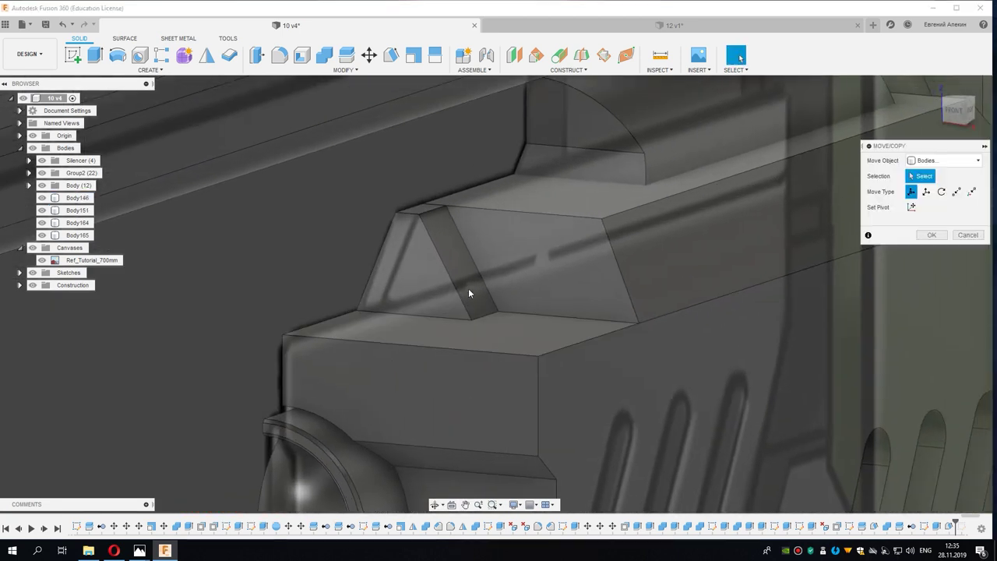
{"action": "left_click", "coordinate": [468, 293]}
{"action": "left_click", "coordinate": [471, 282]}
{"action": "left_click", "coordinate": [944, 162]}
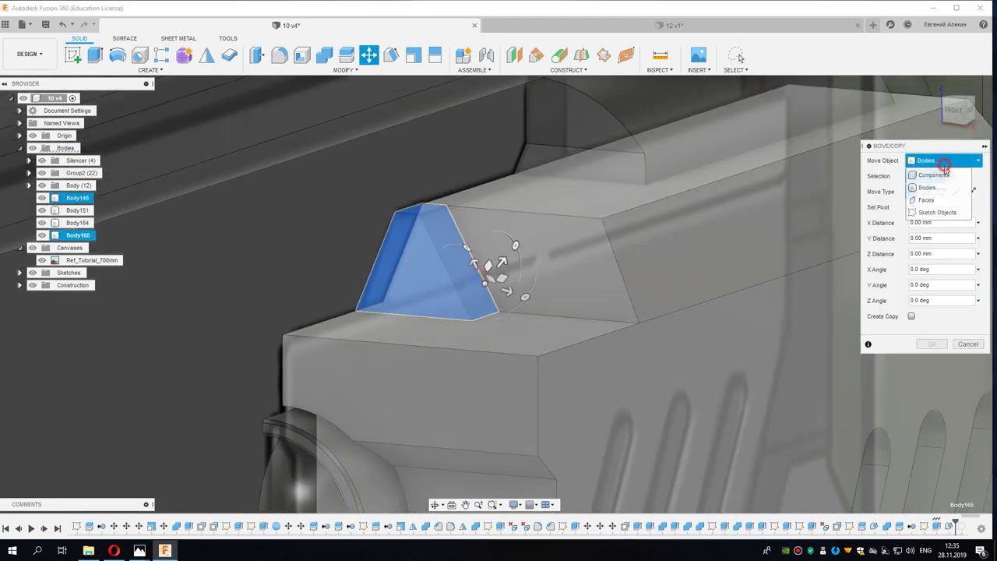
{"action": "left_click", "coordinate": [934, 201]}
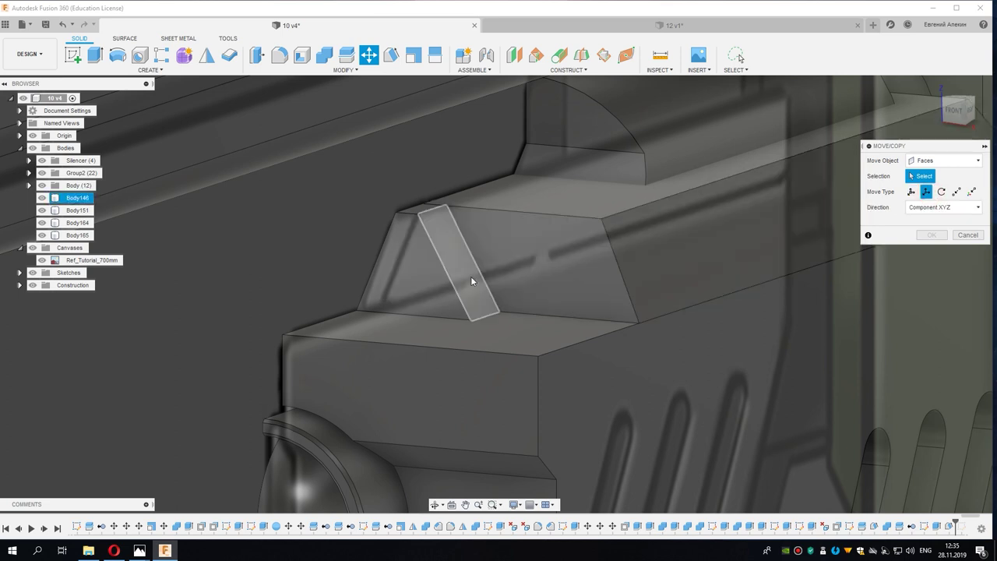
{"action": "left_click", "coordinate": [471, 275]}
{"action": "left_click_drag", "start_coordinate": [484, 265], "coordinate": [549, 271]}
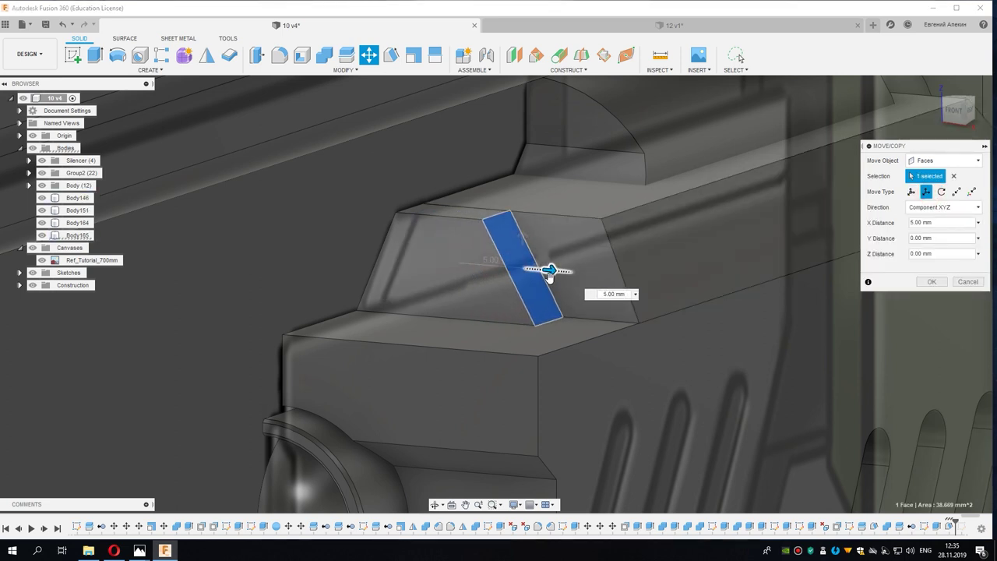
{"action": "left_click", "coordinate": [955, 113]}
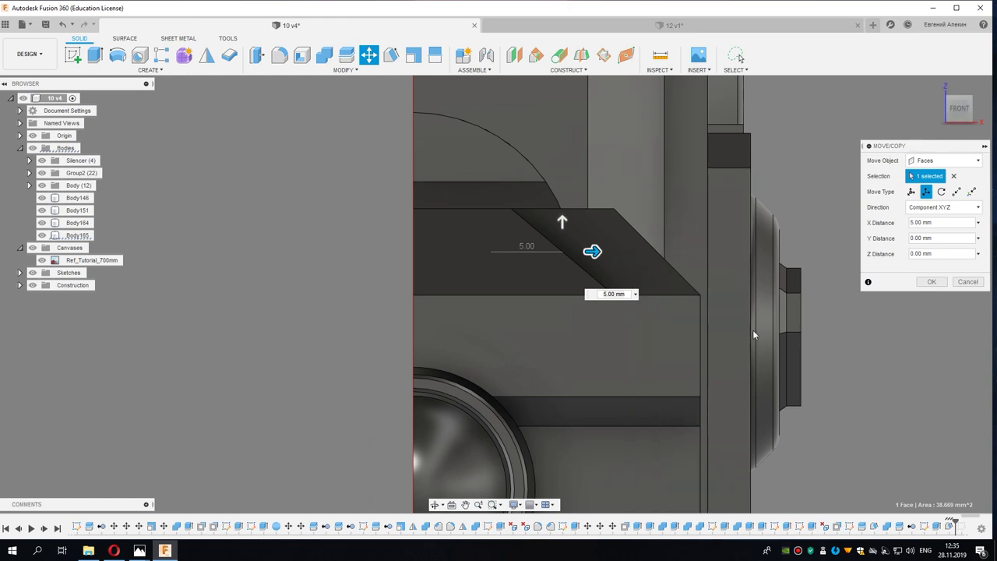
{"action": "left_click", "coordinate": [931, 282]}
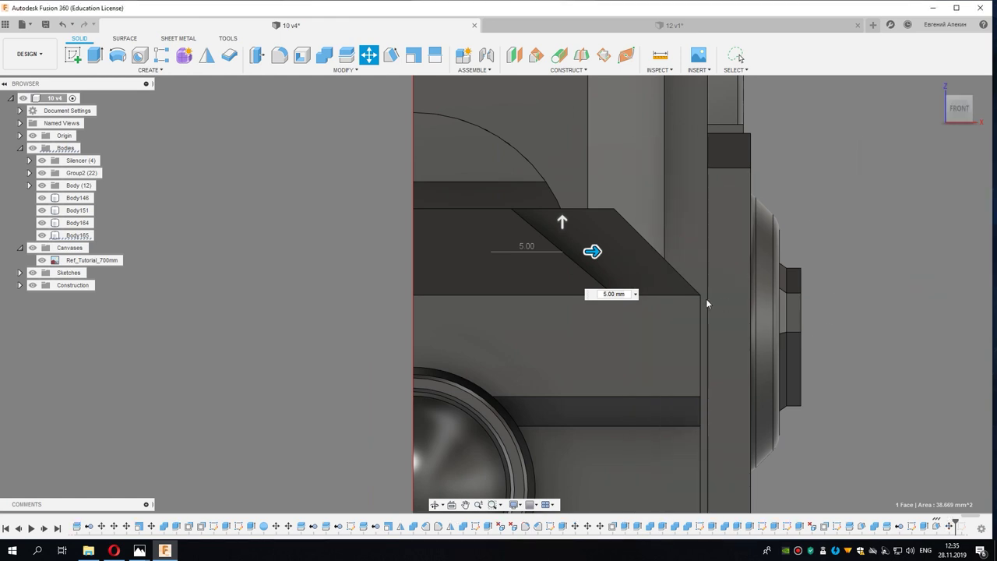
Step: Join the ridge Body165 into the housing body Body146
{"action": "scroll", "coordinate": [564, 290], "scroll_direction": "up", "scroll_amount": 2}
{"action": "middle_click_drag", "start_coordinate": [391, 173], "coordinate": [323, 194]}
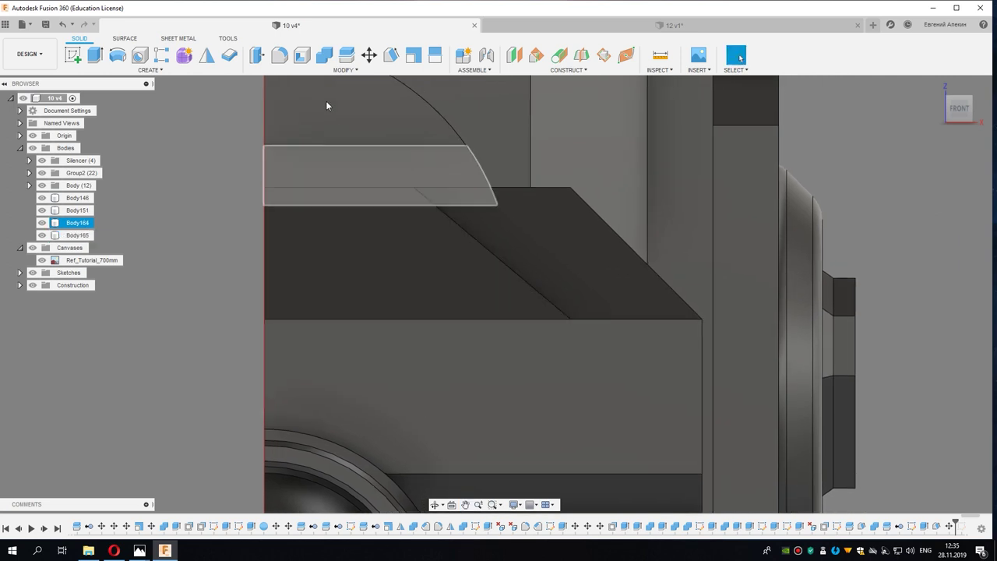
{"action": "left_click", "coordinate": [324, 54]}
{"action": "left_click", "coordinate": [482, 242]}
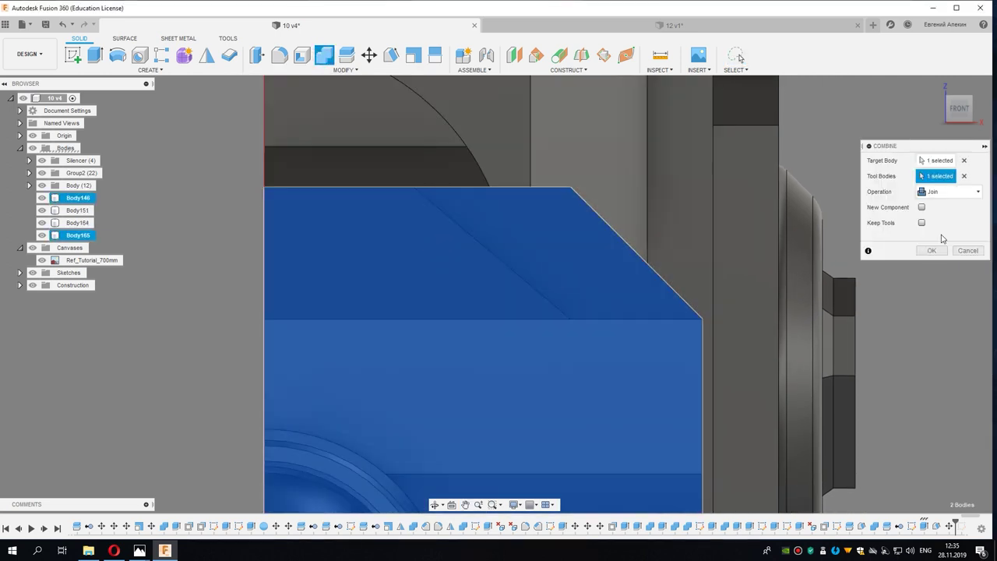
{"action": "left_click", "coordinate": [932, 251]}
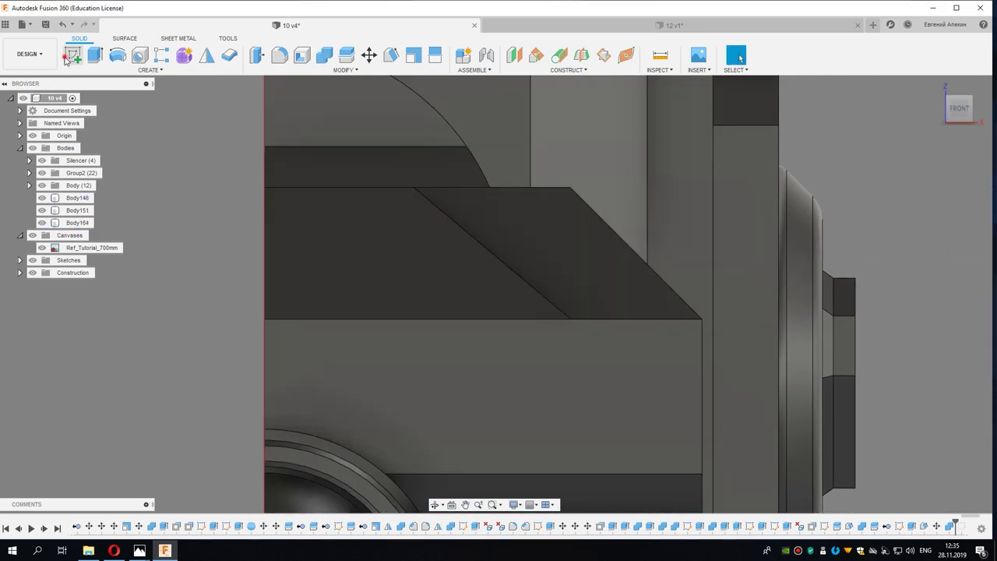
{"action": "left_click", "coordinate": [67, 59]}
Step: Start a new sketch on the laser module's upper front face
{"action": "left_click", "coordinate": [427, 261]}
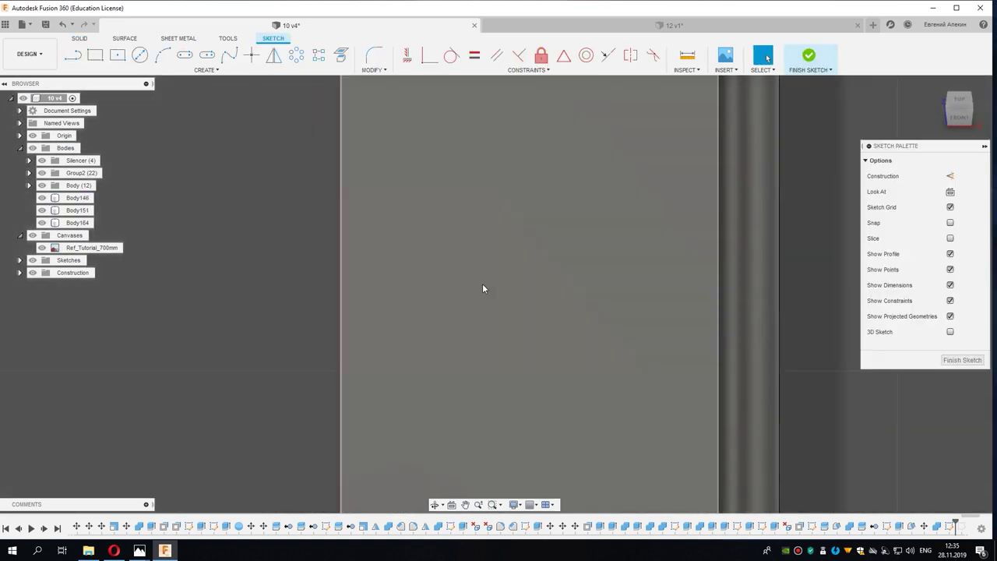
{"action": "key", "text": "ctrl+z"}
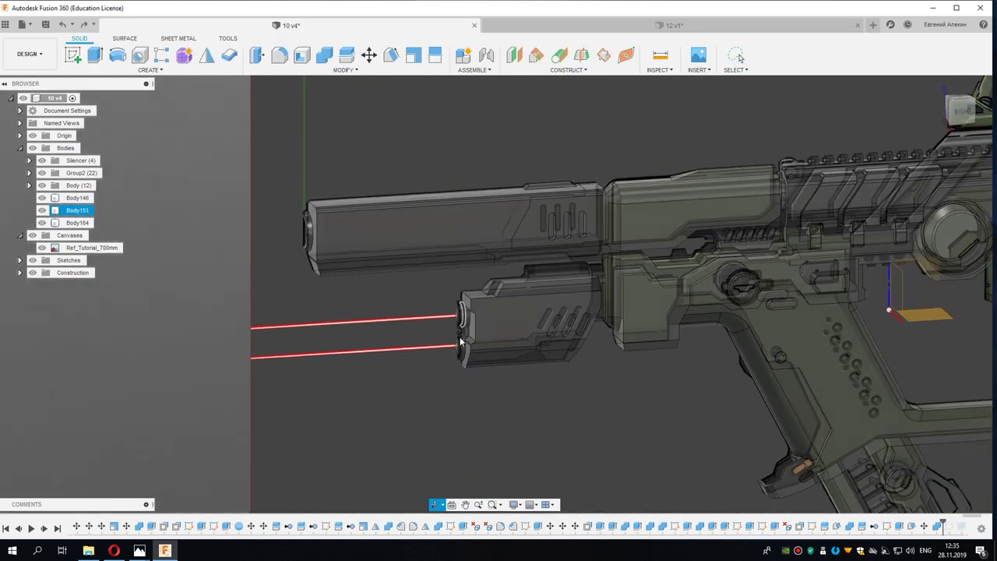
{"action": "scroll", "coordinate": [461, 341], "scroll_direction": "up", "scroll_amount": 3}
{"action": "scroll", "coordinate": [490, 304], "scroll_direction": "up", "scroll_amount": 3}
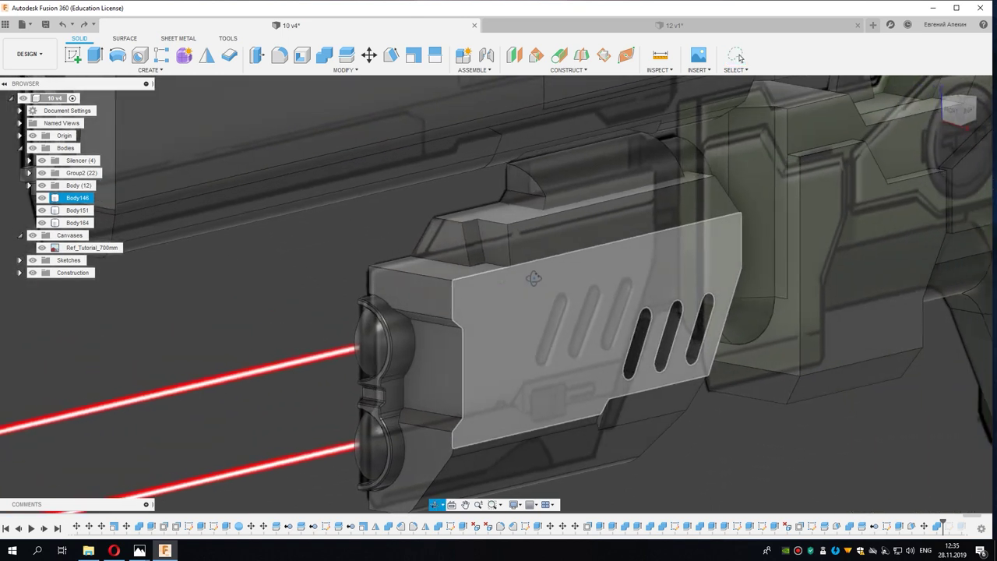
{"action": "middle_click_drag", "start_coordinate": [534, 278], "coordinate": [471, 271]}
{"action": "left_click", "coordinate": [73, 54]}
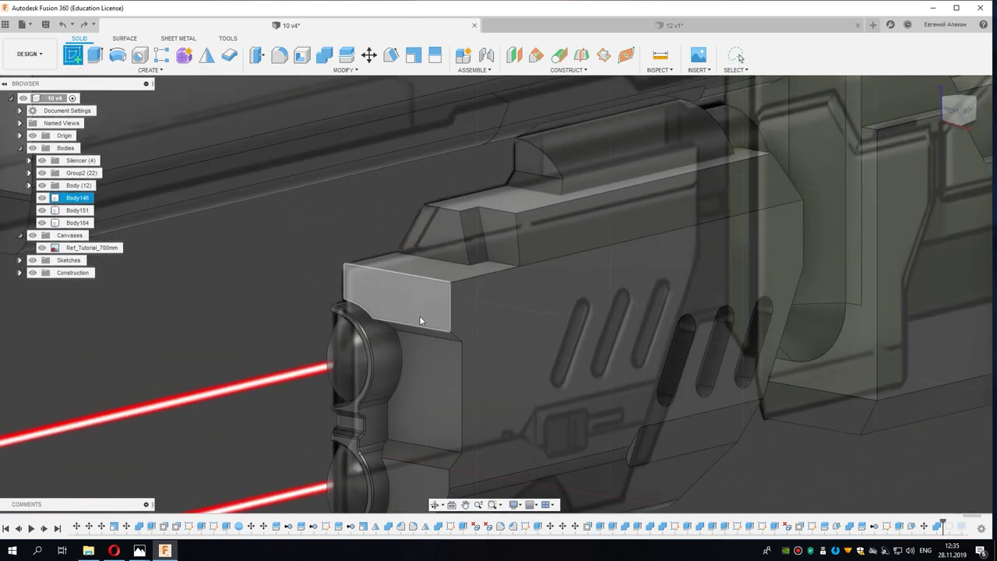
{"action": "left_click", "coordinate": [418, 309]}
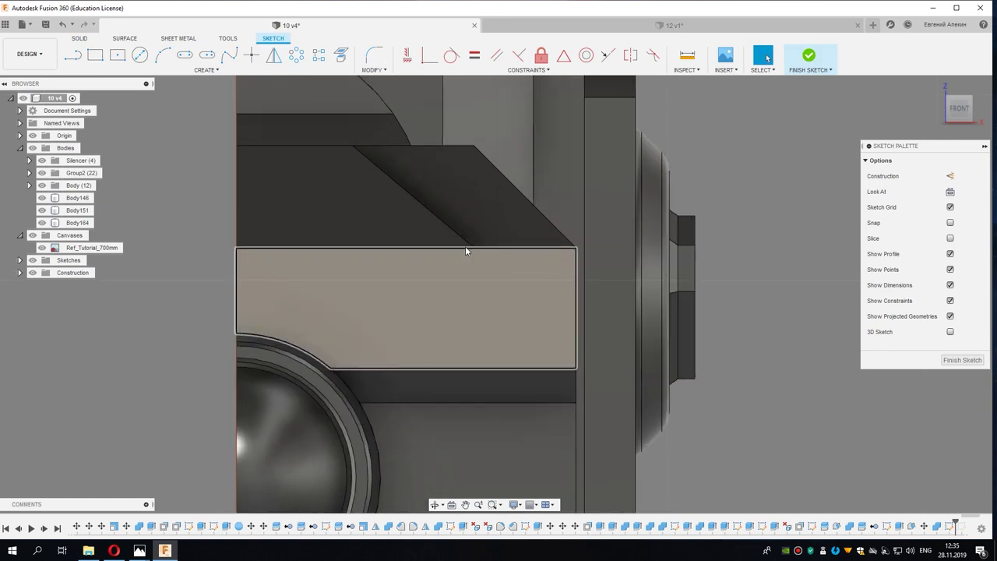
Step: Project the diagonal edge and the block's corner vertex into the sketch
{"action": "left_click", "coordinate": [340, 56]}
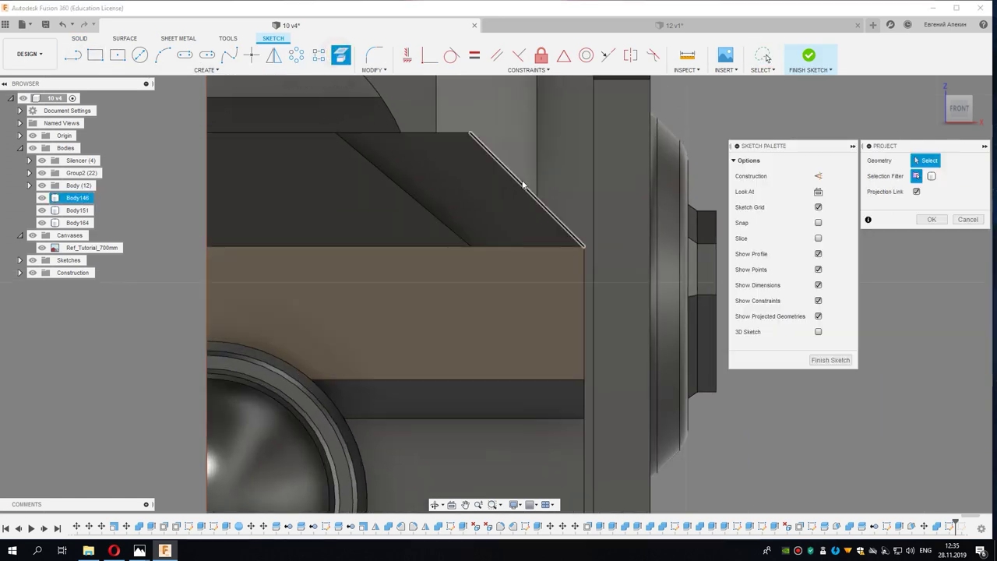
{"action": "left_click", "coordinate": [525, 187]}
{"action": "left_click", "coordinate": [930, 219]}
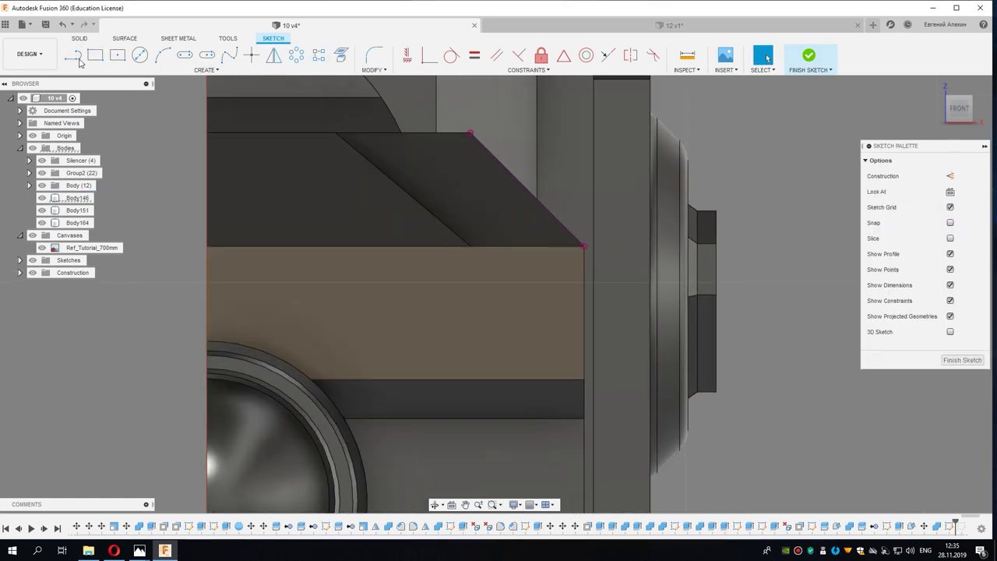
{"action": "left_click", "coordinate": [340, 56]}
{"action": "left_click", "coordinate": [336, 133]}
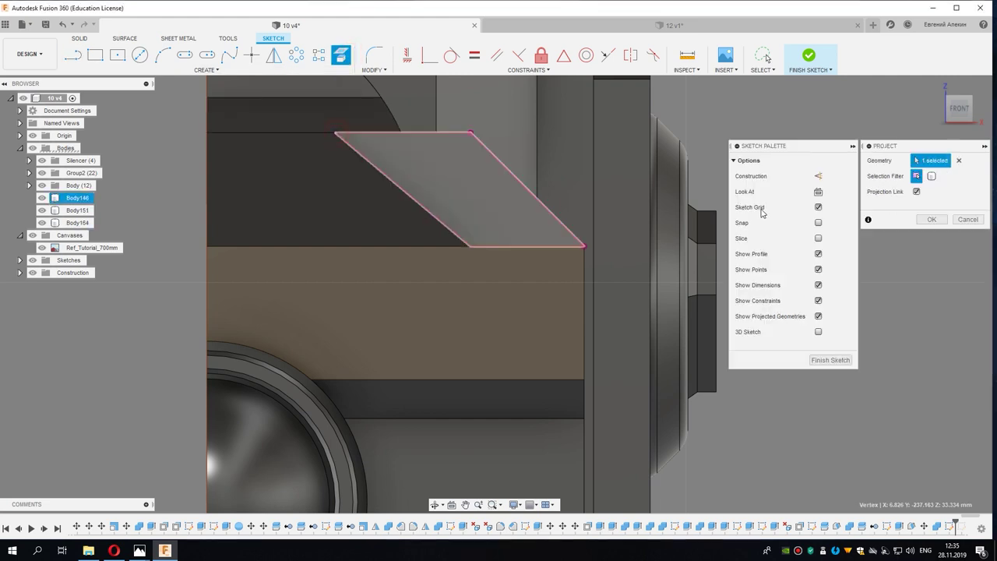
{"action": "left_click", "coordinate": [940, 221]}
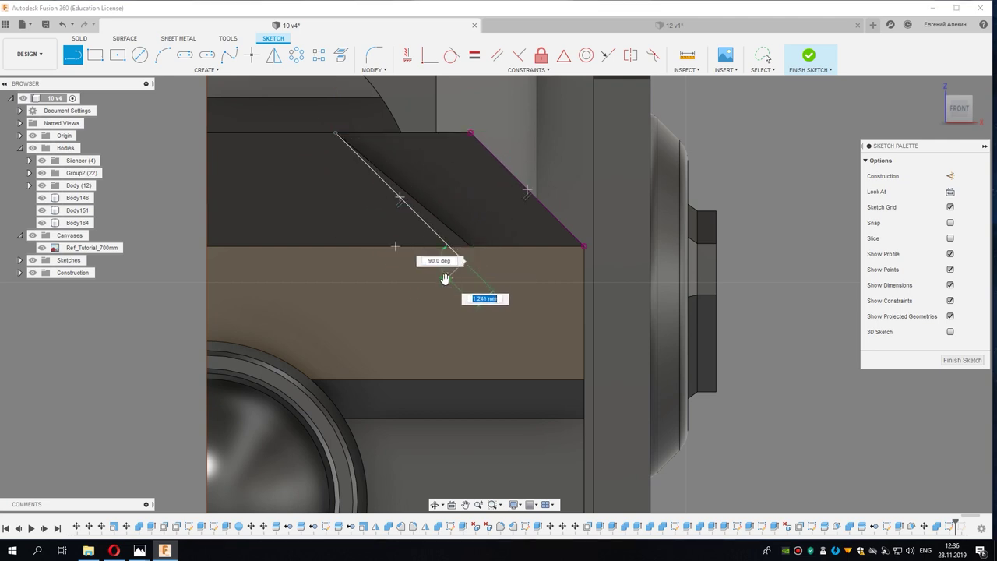
Step: Draw a closed slanted strip profile alongside the chamfer and finish the sketch
{"action": "left_click", "coordinate": [484, 240]}
{"action": "left_click", "coordinate": [334, 134]}
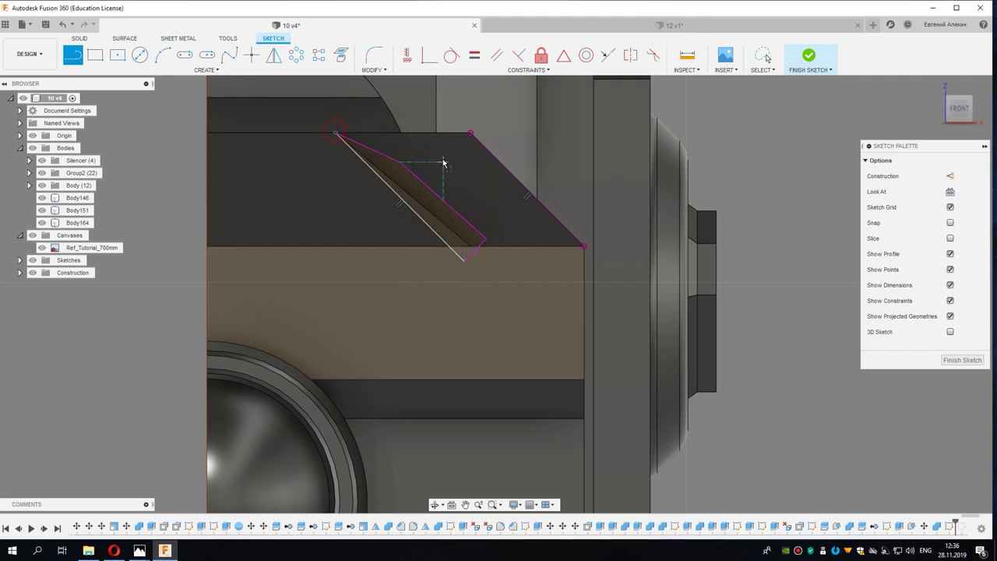
{"action": "right_click", "coordinate": [441, 160]}
{"action": "left_click", "coordinate": [481, 162]}
{"action": "scroll", "coordinate": [456, 240], "scroll_direction": "up", "scroll_amount": 2}
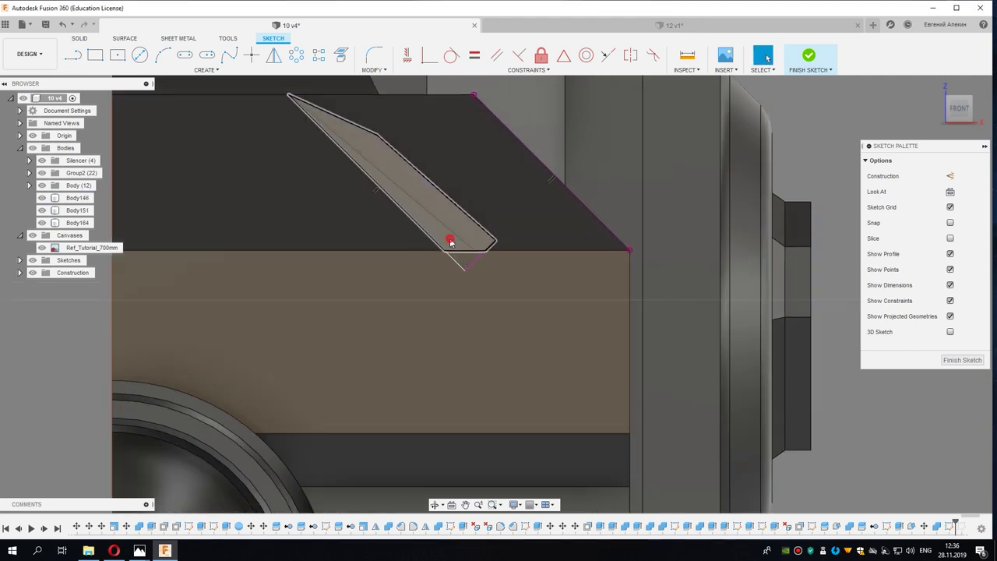
{"action": "right_click", "coordinate": [451, 241]}
Step: Extrude the slanted strip as a Cut, extent To Object at the far vertex
{"action": "left_click", "coordinate": [434, 284]}
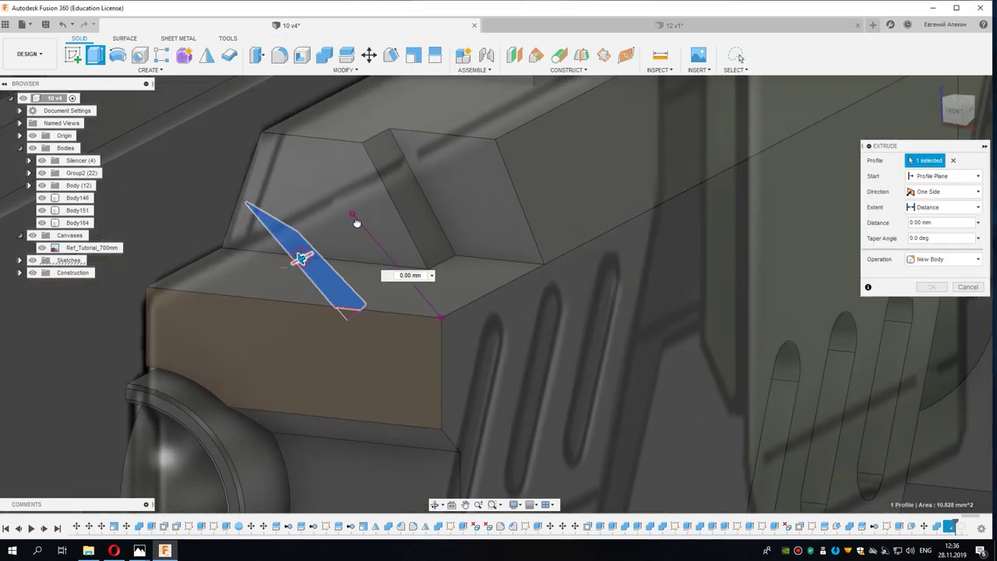
{"action": "left_click_drag", "start_coordinate": [357, 223], "coordinate": [421, 194]}
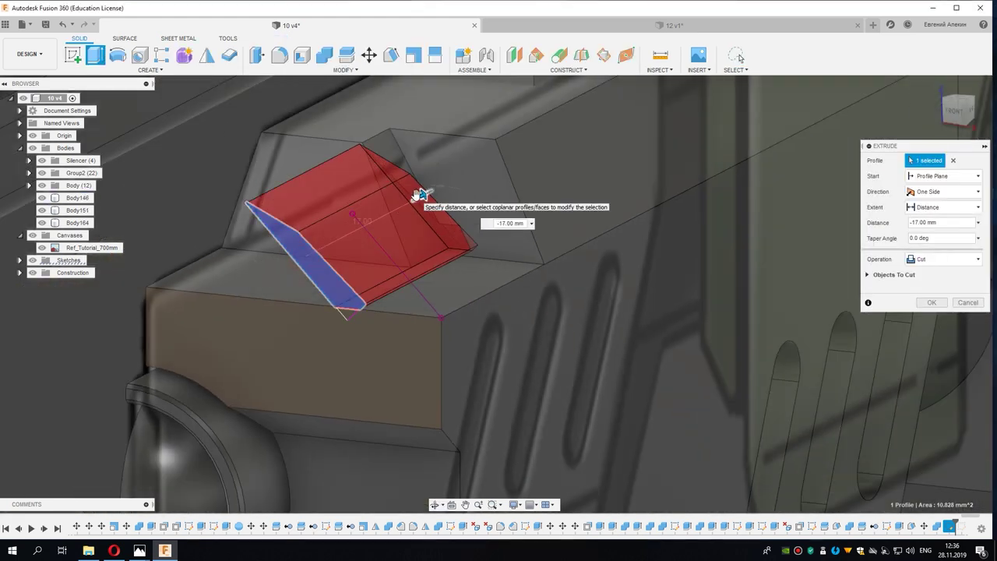
{"action": "middle_click_drag", "start_coordinate": [514, 289], "coordinate": [592, 289], "text": "shift"}
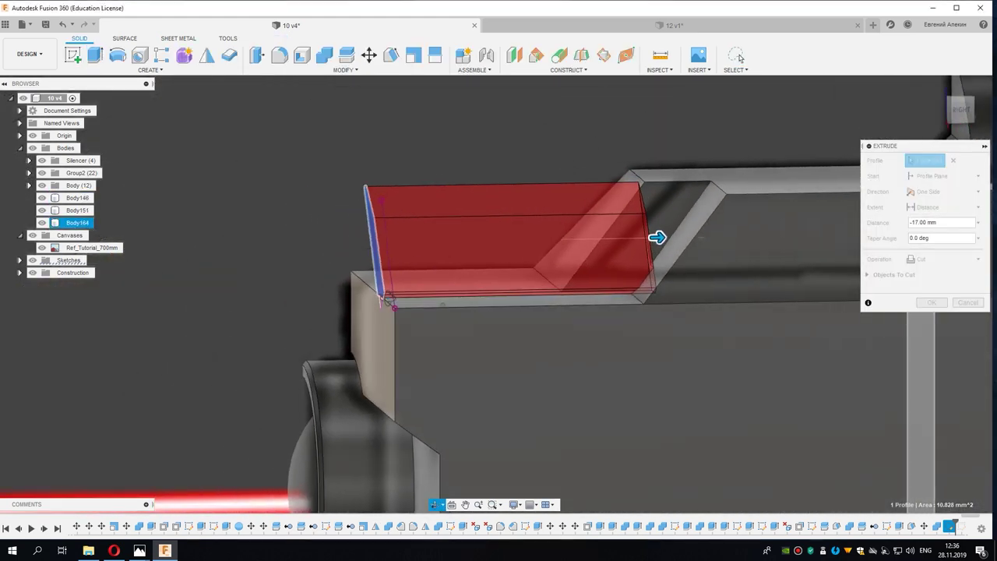
{"action": "mouse_move", "coordinate": [534, 319]}
{"action": "middle_mouse_down"}
{"action": "mouse_move", "coordinate": [400, 330]}
{"action": "mouse_move", "coordinate": [361, 354]}
{"action": "middle_mouse_up"}
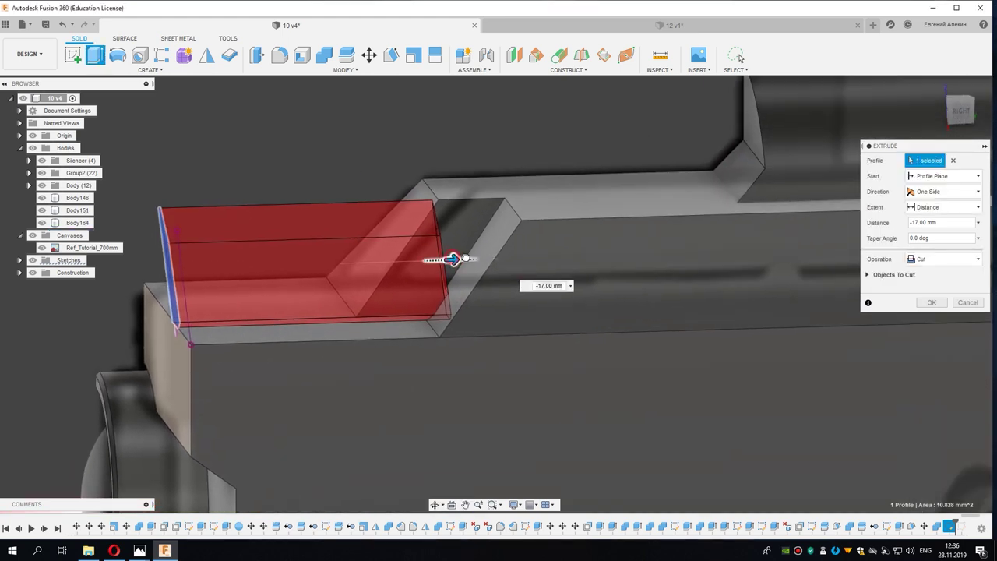
{"action": "left_click", "coordinate": [929, 210]}
{"action": "left_click", "coordinate": [928, 228]}
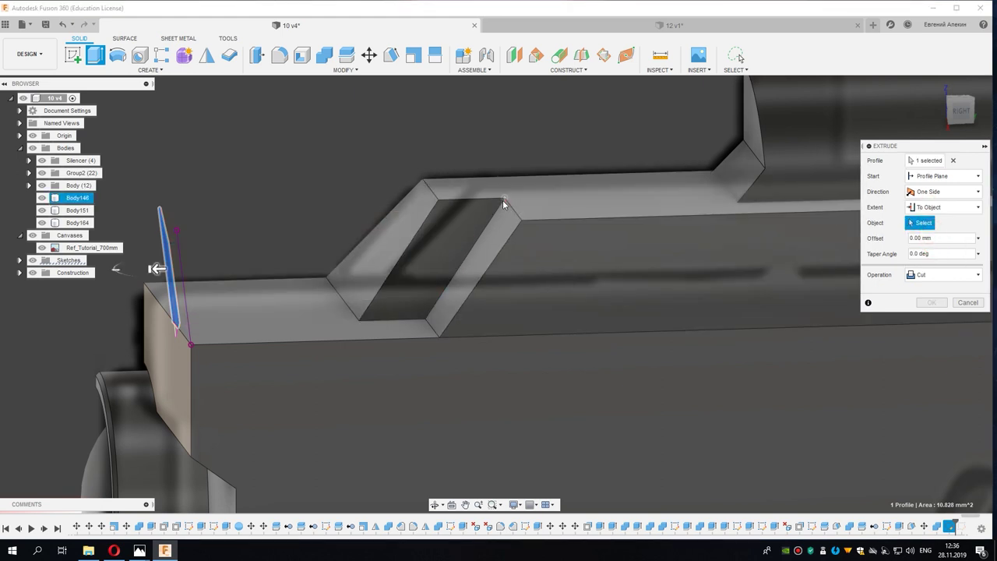
{"action": "left_click", "coordinate": [503, 203]}
{"action": "middle_click_drag", "start_coordinate": [497, 220], "coordinate": [778, 312], "text": "shift"}
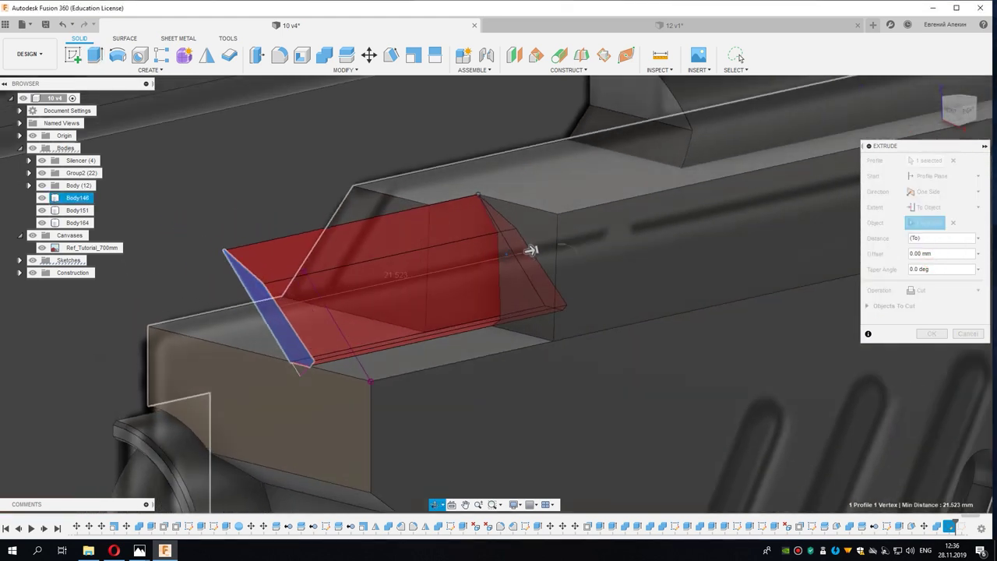
{"action": "left_click", "coordinate": [929, 334]}
Step: Orbit around the translucent housing to inspect the new angled notch
{"action": "middle_click_drag", "start_coordinate": [553, 349], "coordinate": [514, 322], "text": "shift"}
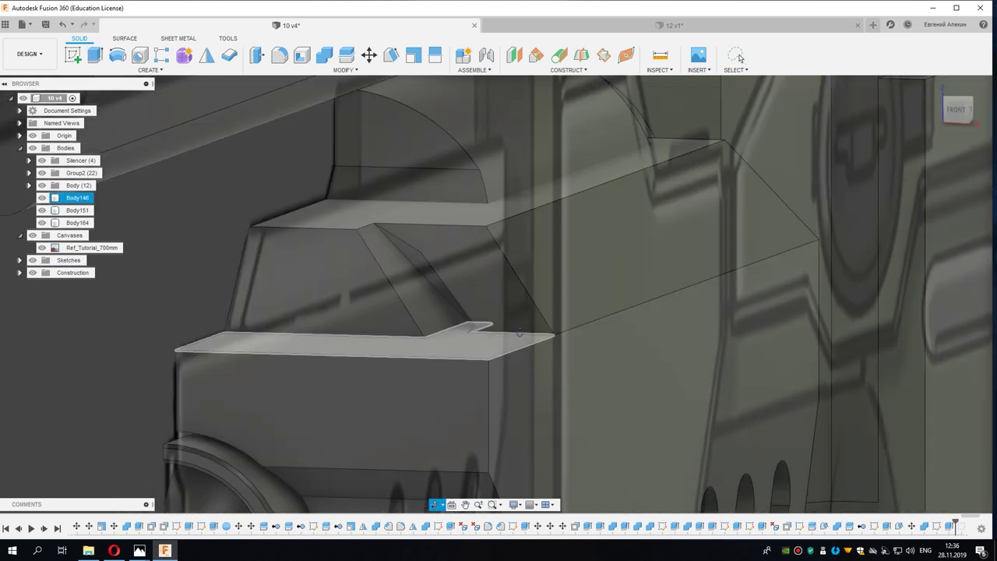
{"action": "scroll", "coordinate": [408, 267], "scroll_direction": "up", "scroll_amount": 3}
{"action": "scroll", "coordinate": [407, 267], "scroll_direction": "up", "scroll_amount": 3}
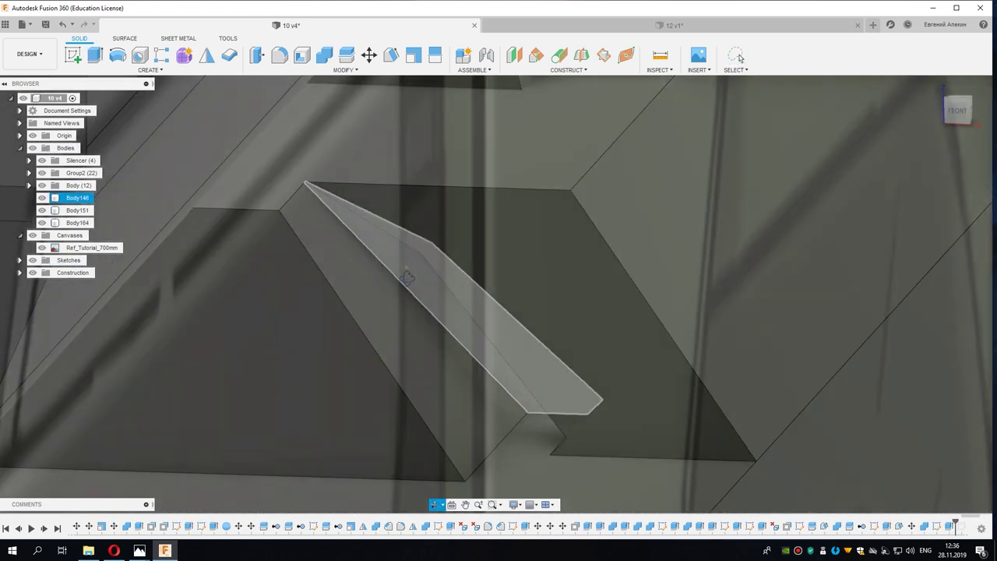
{"action": "mouse_move", "coordinate": [406, 266]}
{"action": "middle_mouse_down", "text": "shift"}
{"action": "mouse_move", "coordinate": [421, 230]}
{"action": "mouse_move", "coordinate": [460, 256]}
{"action": "middle_mouse_up", "text": "shift"}
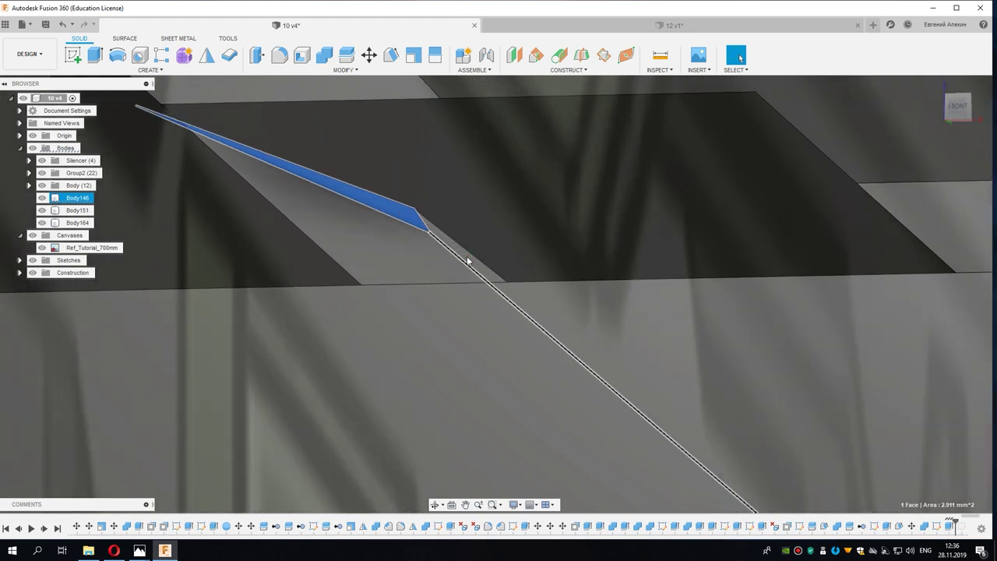
{"action": "left_click", "coordinate": [465, 260], "text": "ctrl"}
{"action": "mouse_move", "coordinate": [448, 322]}
{"action": "middle_mouse_down", "text": "shift"}
{"action": "mouse_move", "coordinate": [489, 363]}
{"action": "mouse_move", "coordinate": [494, 418]}
{"action": "middle_mouse_up", "text": "shift"}
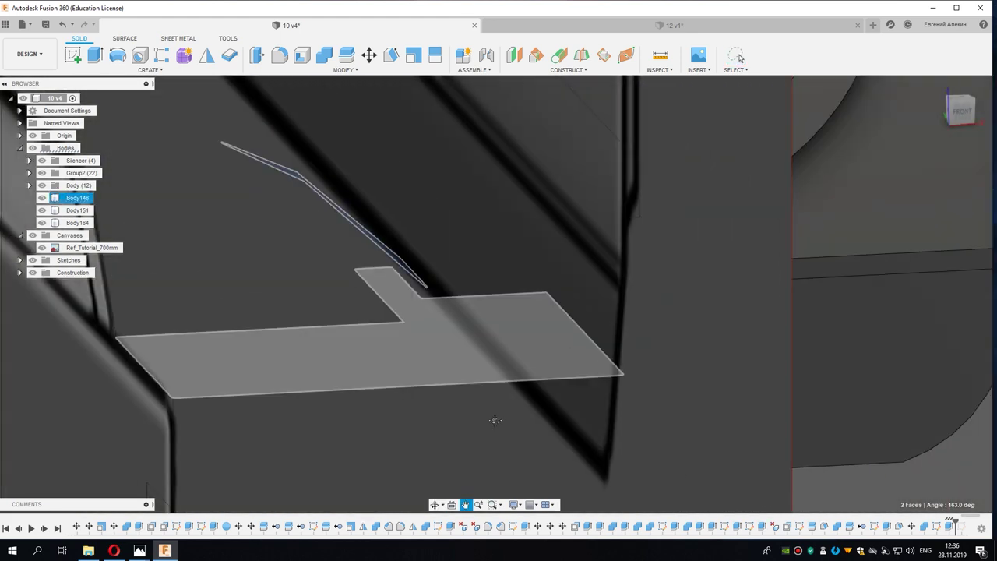
Step: Hide the Ref_Tutorial_700mm reference canvas and check the faces around the notch
{"action": "left_click", "coordinate": [43, 247]}
{"action": "left_click", "coordinate": [43, 248]}
{"action": "mouse_move", "coordinate": [369, 302]}
{"action": "middle_mouse_down", "text": "shift"}
{"action": "mouse_move", "coordinate": [438, 336]}
{"action": "mouse_move", "coordinate": [430, 378]}
{"action": "mouse_move", "coordinate": [380, 374]}
{"action": "mouse_move", "coordinate": [373, 405]}
{"action": "middle_mouse_up", "text": "shift"}
{"action": "left_click", "coordinate": [446, 336], "text": "ctrl"}
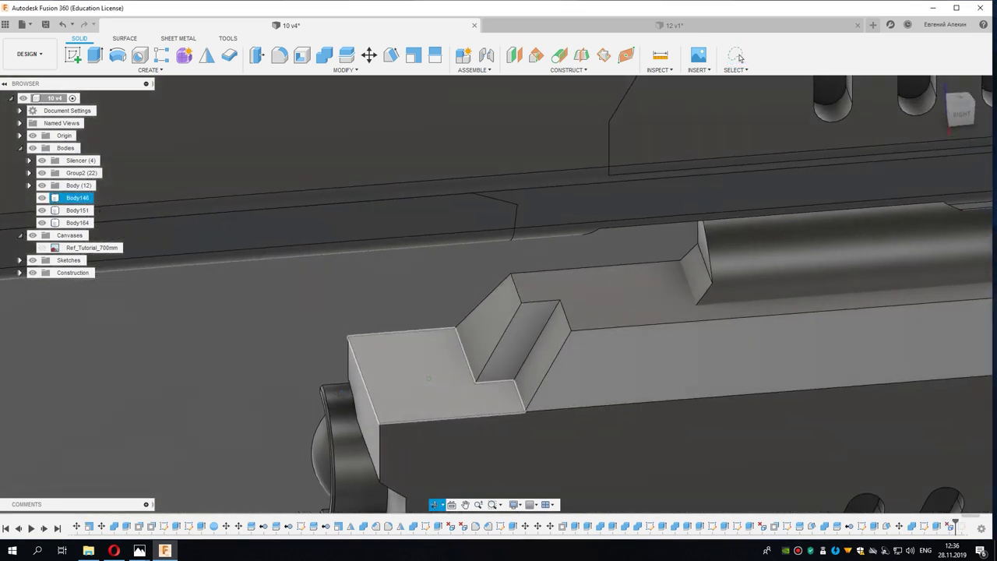
{"action": "left_click", "coordinate": [372, 405]}
{"action": "scroll", "coordinate": [421, 393], "scroll_direction": "down", "scroll_amount": 5}
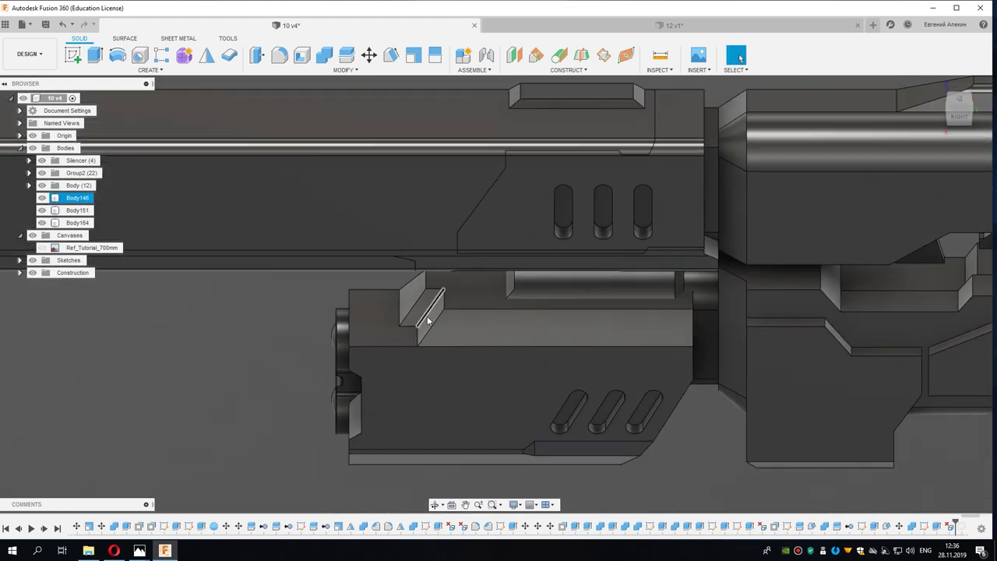
Step: Hide the Silencer bodies and view the Body146 housing from an angle
{"action": "left_click", "coordinate": [940, 111]}
{"action": "left_click", "coordinate": [960, 117]}
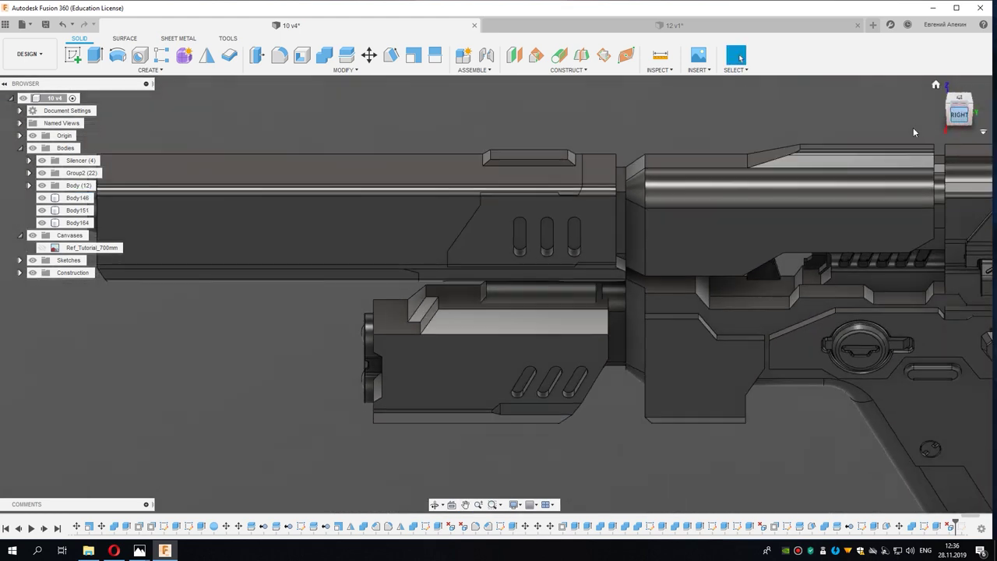
{"action": "left_click", "coordinate": [42, 160]}
{"action": "left_click", "coordinate": [77, 198]}
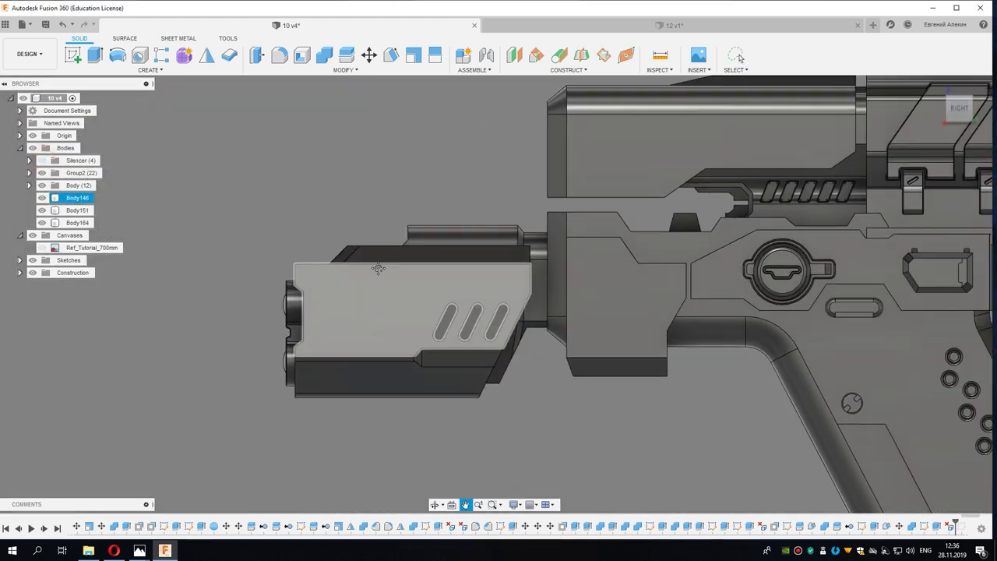
{"action": "mouse_move", "coordinate": [545, 312]}
{"action": "middle_mouse_down", "text": "shift"}
{"action": "mouse_move", "coordinate": [454, 291]}
{"action": "mouse_move", "coordinate": [395, 296]}
{"action": "mouse_move", "coordinate": [400, 305]}
{"action": "mouse_move", "coordinate": [357, 261]}
{"action": "mouse_move", "coordinate": [345, 225]}
{"action": "mouse_move", "coordinate": [322, 218]}
{"action": "mouse_move", "coordinate": [418, 308]}
{"action": "middle_mouse_up", "text": "shift"}
Step: Combine with Cut: Body146 as target, Body164 as tool, leaving Body164 separate
{"action": "scroll", "coordinate": [378, 248], "scroll_direction": "up", "scroll_amount": 3}
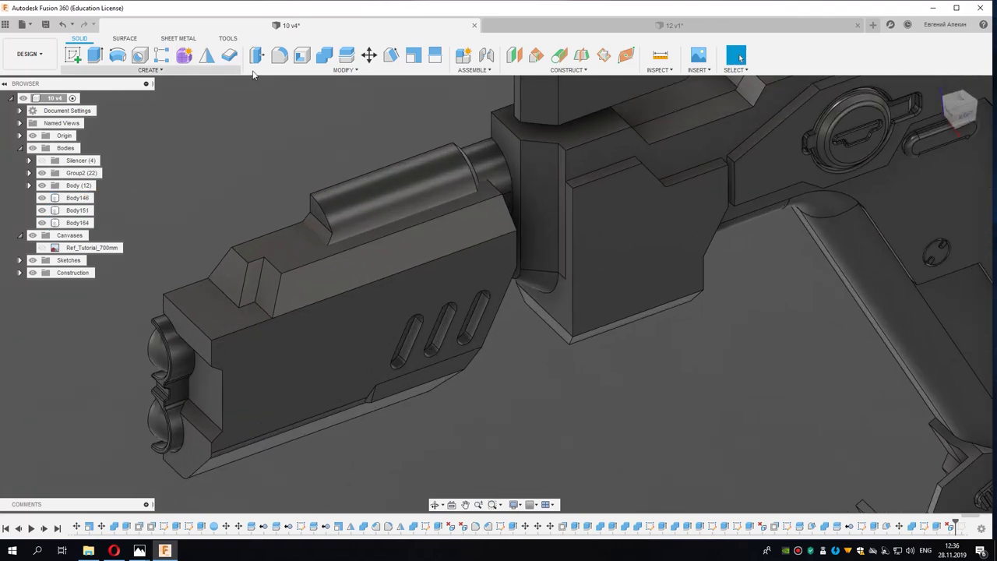
{"action": "left_click", "coordinate": [323, 58]}
{"action": "left_click", "coordinate": [388, 265]}
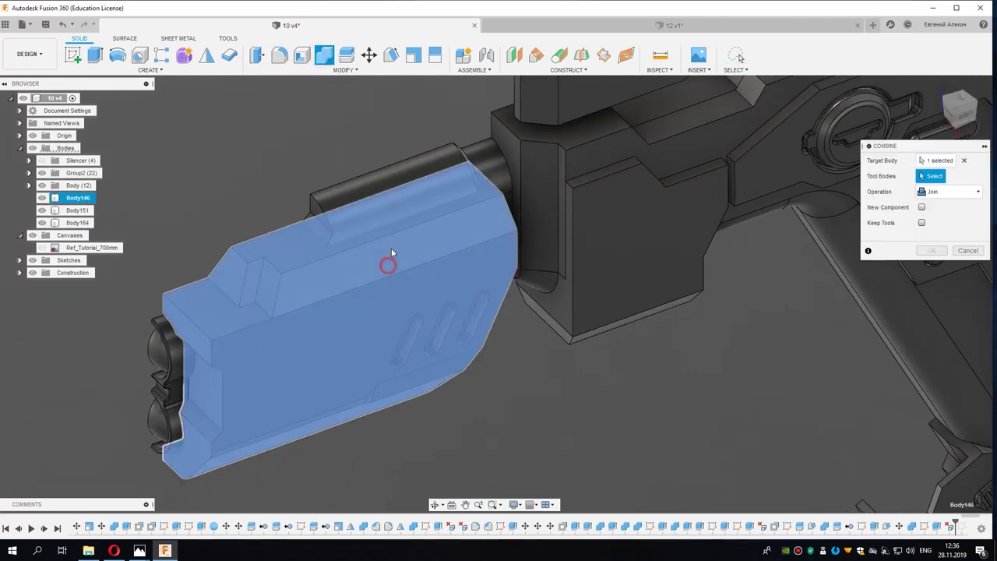
{"action": "left_click", "coordinate": [399, 200]}
{"action": "left_click", "coordinate": [935, 218]}
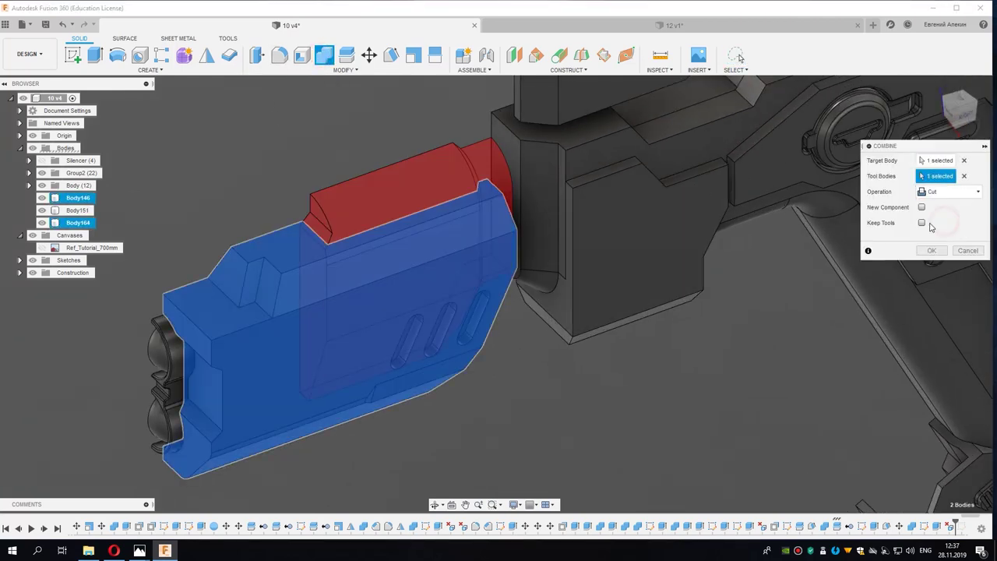
{"action": "left_click", "coordinate": [928, 252]}
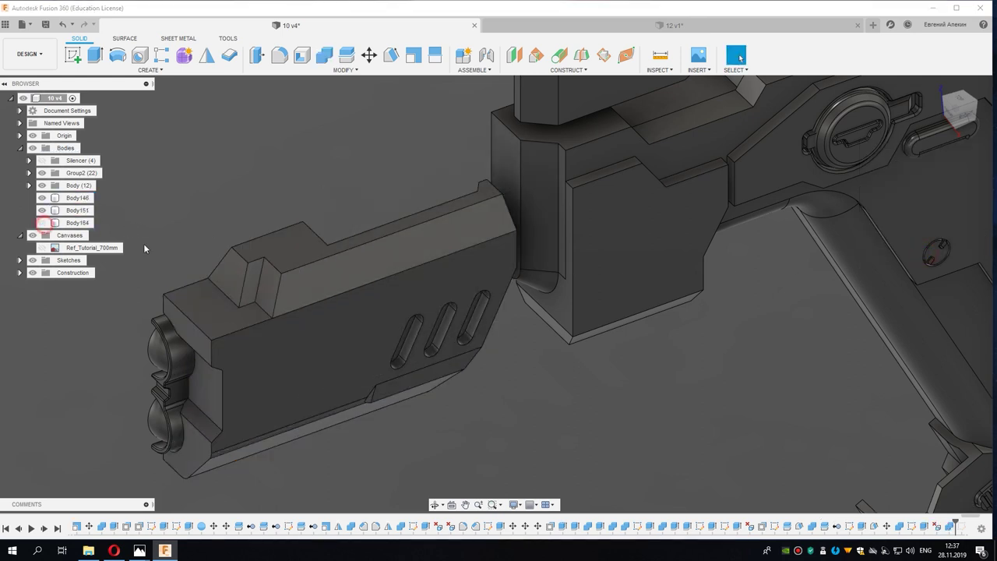
{"action": "left_click", "coordinate": [77, 197]}
{"action": "mouse_move", "coordinate": [405, 257]}
{"action": "middle_mouse_down", "text": "shift"}
{"action": "mouse_move", "coordinate": [470, 255]}
{"action": "mouse_move", "coordinate": [512, 226]}
{"action": "mouse_move", "coordinate": [483, 219]}
{"action": "mouse_move", "coordinate": [440, 245]}
{"action": "mouse_move", "coordinate": [385, 305]}
{"action": "middle_mouse_up", "text": "shift"}
Step: Hide the Body (12) and Group2 bodies to isolate the housing
{"action": "scroll", "coordinate": [444, 379], "scroll_direction": "down", "scroll_amount": 5}
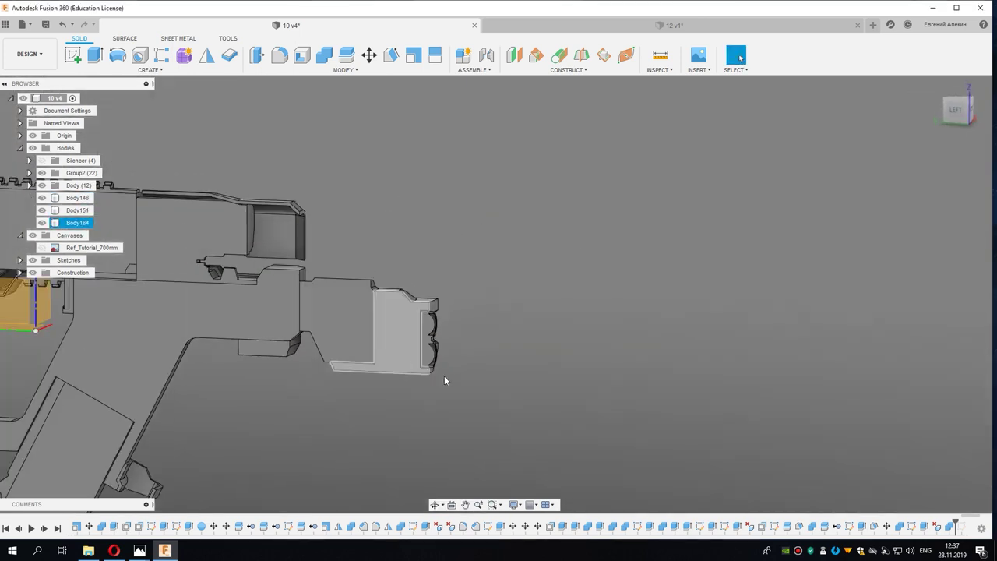
{"action": "scroll", "coordinate": [560, 307], "scroll_direction": "down", "scroll_amount": 3}
{"action": "left_click", "coordinate": [43, 186]}
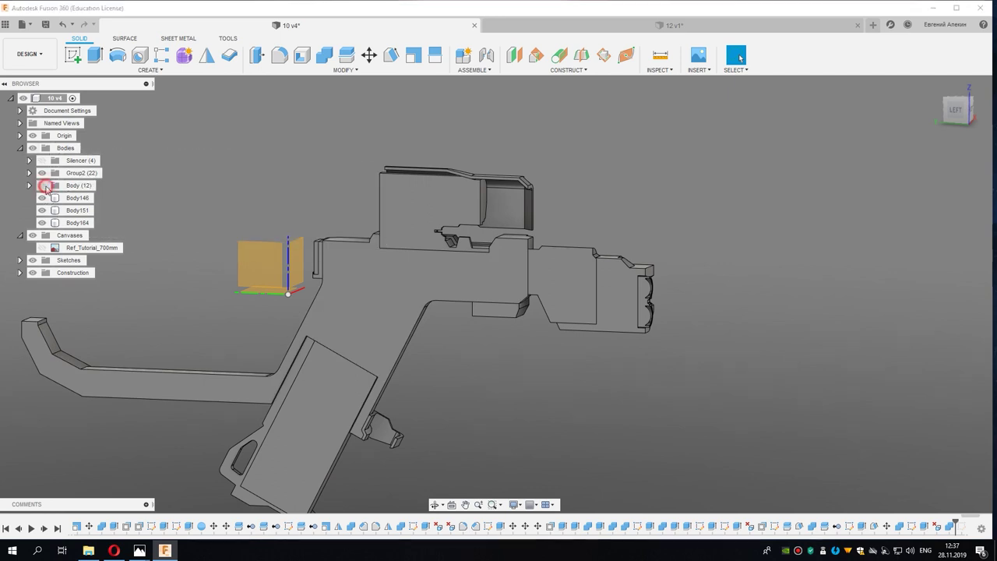
{"action": "left_click", "coordinate": [42, 174]}
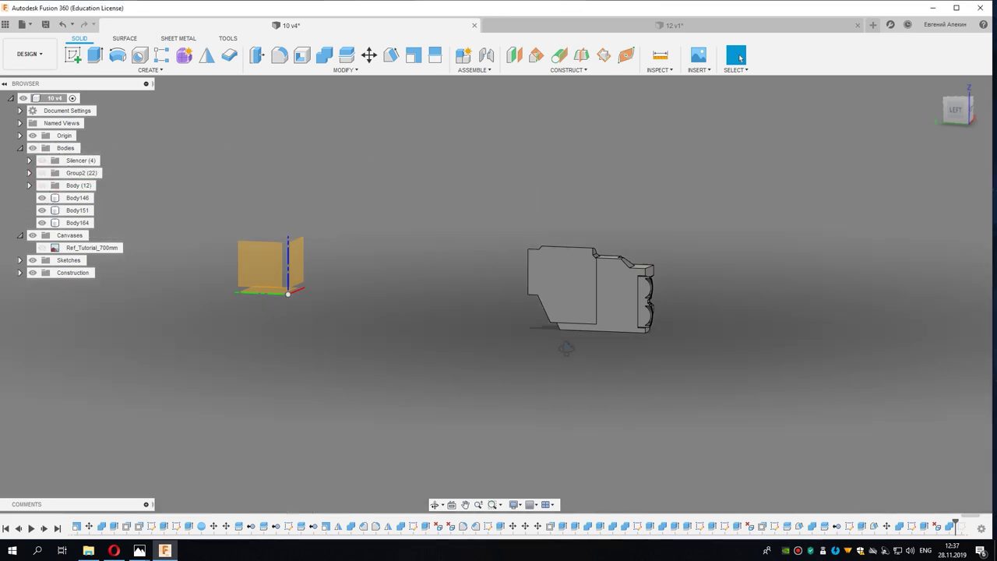
{"action": "middle_click_drag", "start_coordinate": [566, 348], "coordinate": [656, 316], "text": "shift"}
{"action": "scroll", "coordinate": [644, 331], "scroll_direction": "up", "scroll_amount": 5}
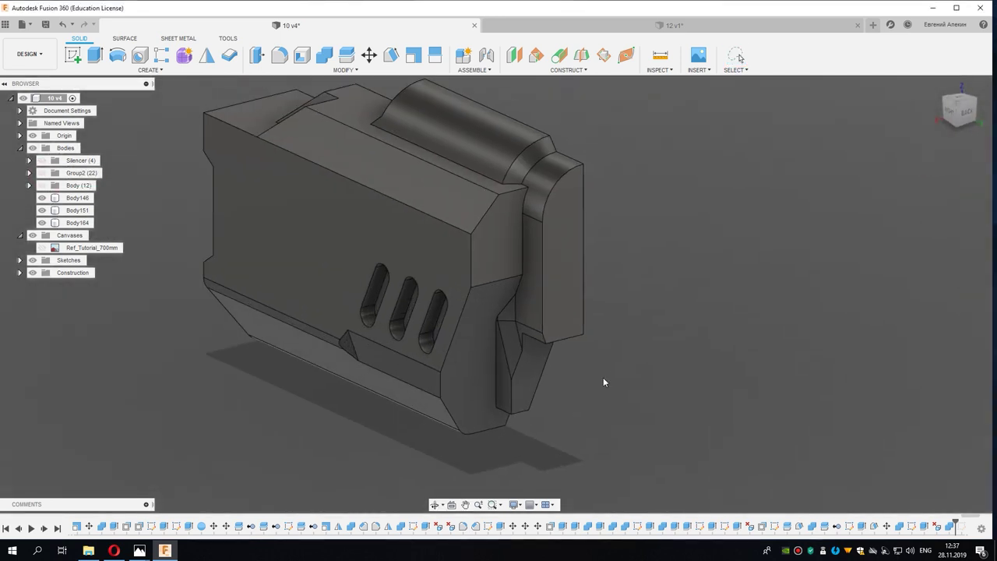
{"action": "mouse_move", "coordinate": [603, 381]}
{"action": "middle_mouse_down", "text": "shift"}
{"action": "mouse_move", "coordinate": [585, 354]}
{"action": "mouse_move", "coordinate": [562, 414]}
{"action": "mouse_move", "coordinate": [375, 239]}
{"action": "middle_mouse_up", "text": "shift"}
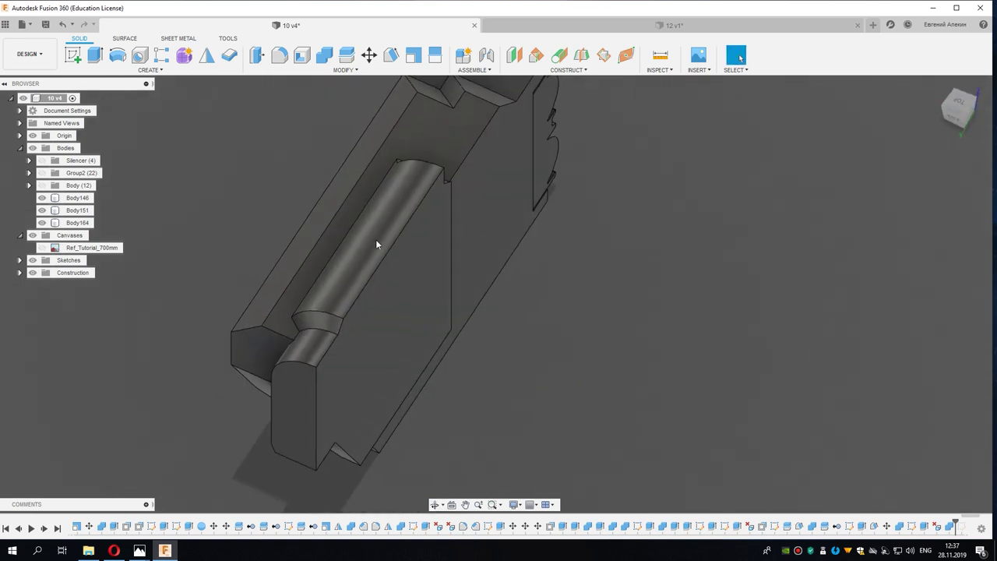
Step: Hide Body164 and orbit into the hollow Body146 shell's interior
{"action": "left_click", "coordinate": [42, 223]}
{"action": "left_click", "coordinate": [77, 197]}
{"action": "mouse_move", "coordinate": [234, 241]}
{"action": "middle_mouse_down", "text": "shift"}
{"action": "mouse_move", "coordinate": [268, 240]}
{"action": "mouse_move", "coordinate": [212, 243]}
{"action": "mouse_move", "coordinate": [235, 348]}
{"action": "mouse_move", "coordinate": [244, 343]}
{"action": "middle_mouse_up", "text": "shift"}
{"action": "left_click", "coordinate": [245, 344]}
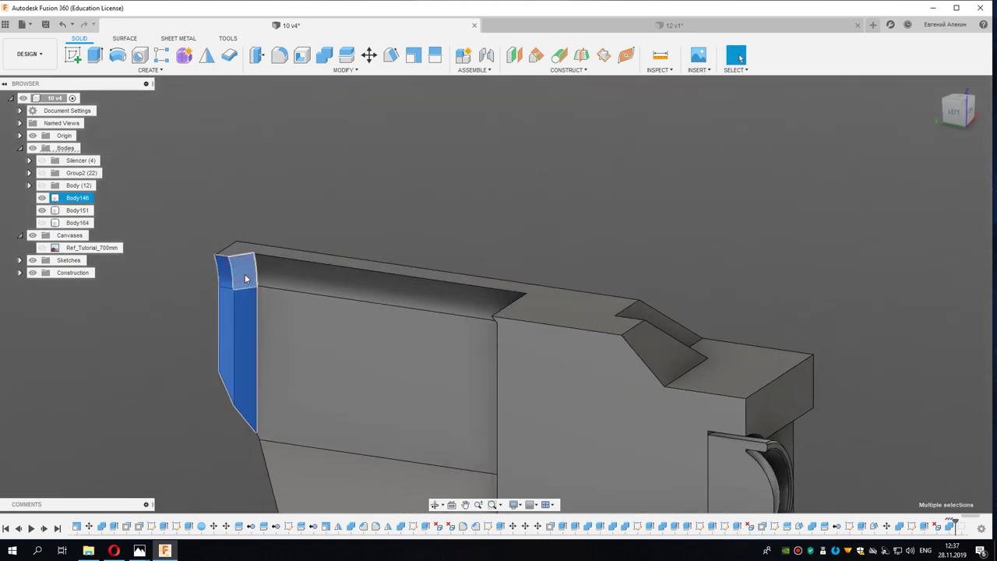
{"action": "mouse_move", "coordinate": [263, 331]}
{"action": "middle_mouse_down", "text": "shift"}
{"action": "mouse_move", "coordinate": [289, 271]}
{"action": "mouse_move", "coordinate": [350, 278]}
{"action": "middle_mouse_up", "text": "shift"}
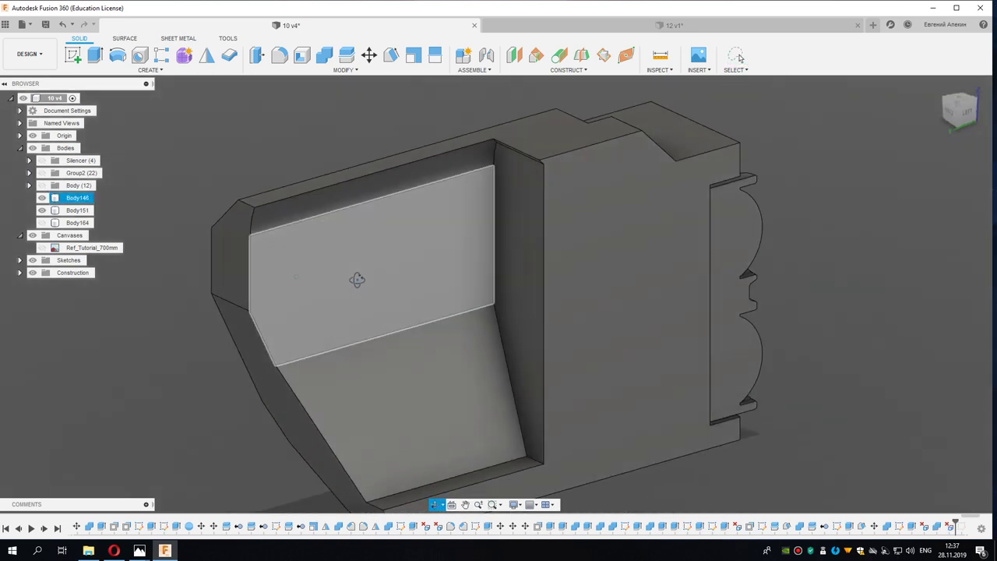
{"action": "left_click", "coordinate": [42, 223]}
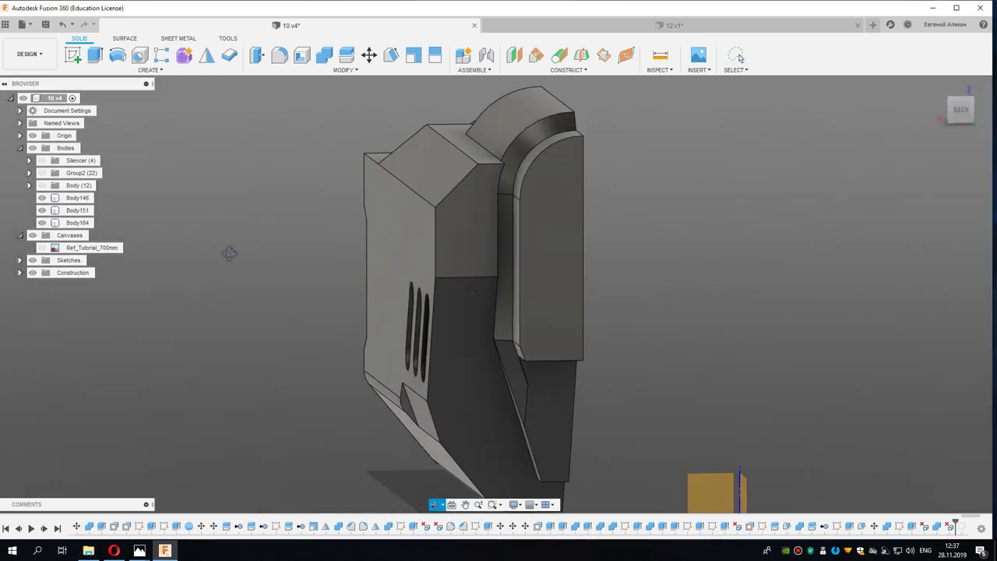
{"action": "mouse_move", "coordinate": [214, 265]}
{"action": "middle_mouse_down", "text": "shift"}
{"action": "mouse_move", "coordinate": [226, 235]}
{"action": "mouse_move", "coordinate": [278, 252]}
{"action": "mouse_move", "coordinate": [230, 264]}
{"action": "mouse_move", "coordinate": [343, 273]}
{"action": "middle_mouse_up", "text": "shift"}
{"action": "left_click", "coordinate": [42, 223]}
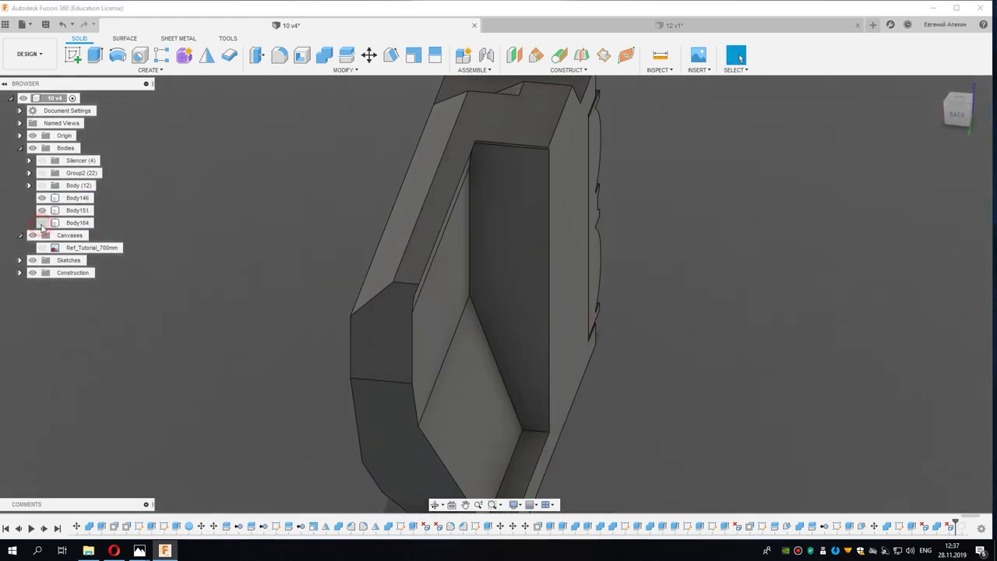
{"action": "left_click", "coordinate": [77, 198]}
{"action": "middle_click_drag", "start_coordinate": [234, 203], "coordinate": [364, 192], "text": "shift"}
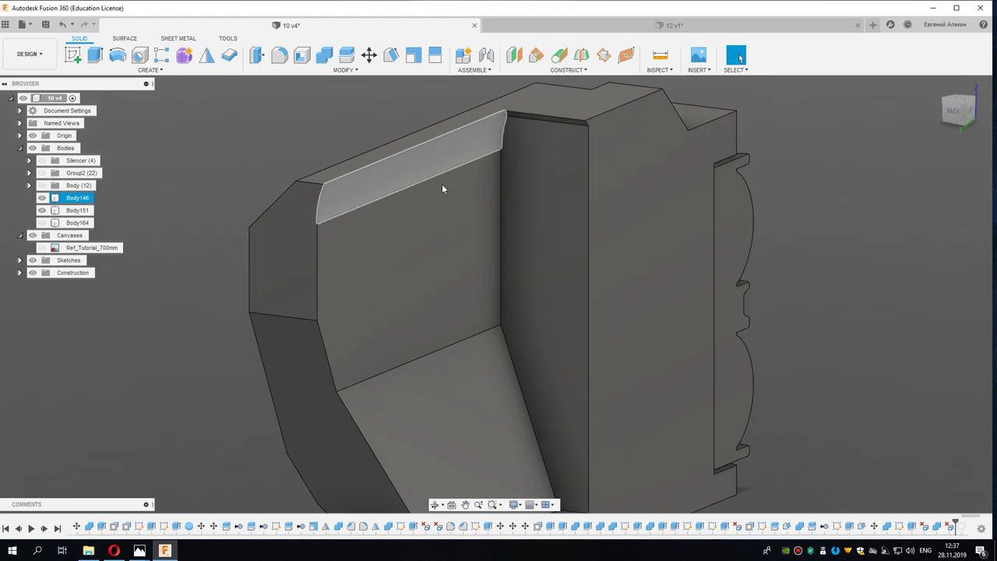
{"action": "mouse_move", "coordinate": [441, 184]}
{"action": "middle_mouse_down", "text": "shift"}
{"action": "mouse_move", "coordinate": [549, 102]}
{"action": "mouse_move", "coordinate": [563, 118]}
{"action": "middle_mouse_up", "text": "shift"}
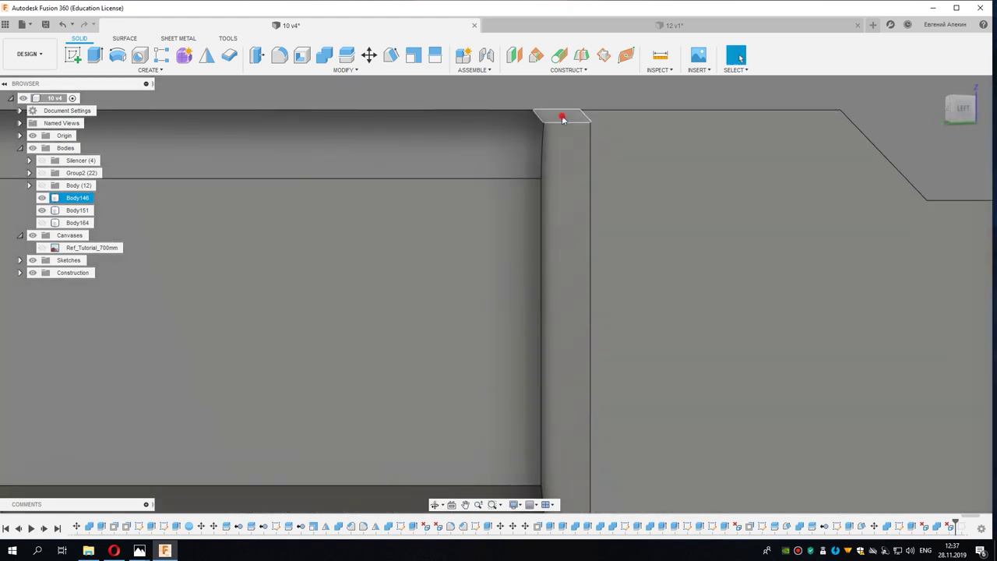
Step: Offset the top, large, lower, right and one more inner pocket face by -0.5 mm
{"action": "middle_click_drag", "start_coordinate": [537, 172], "coordinate": [434, 203], "text": "shift"}
{"action": "left_click", "coordinate": [431, 179]}
{"action": "right_click", "coordinate": [433, 182]}
{"action": "left_click", "coordinate": [457, 169]}
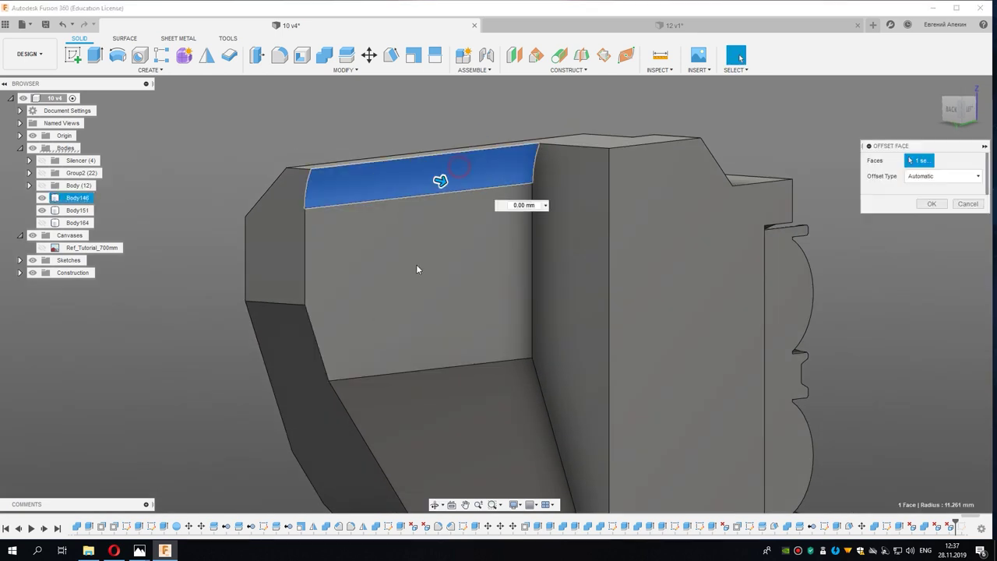
{"action": "left_click", "coordinate": [416, 270]}
{"action": "left_click", "coordinate": [437, 428]}
{"action": "mouse_move", "coordinate": [444, 414]}
{"action": "middle_mouse_down", "text": "shift"}
{"action": "mouse_move", "coordinate": [429, 325]}
{"action": "mouse_move", "coordinate": [449, 334]}
{"action": "mouse_move", "coordinate": [465, 377]}
{"action": "middle_mouse_up", "text": "shift"}
{"action": "left_click", "coordinate": [466, 377]}
{"action": "left_click", "coordinate": [496, 263]}
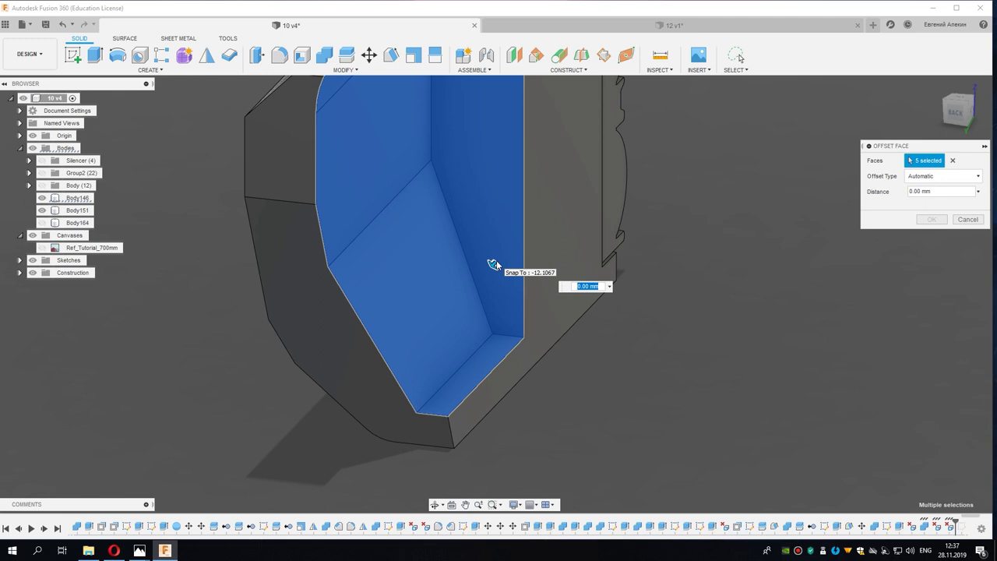
{"action": "type", "text": "-0.5"}
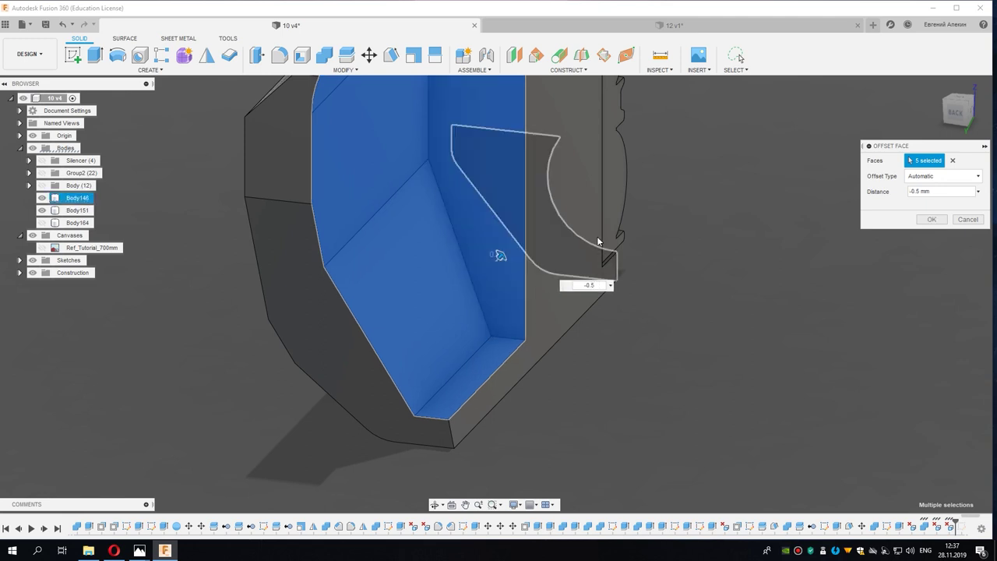
{"action": "middle_click_drag", "start_coordinate": [598, 241], "coordinate": [666, 325], "text": "shift"}
{"action": "left_click", "coordinate": [932, 220]}
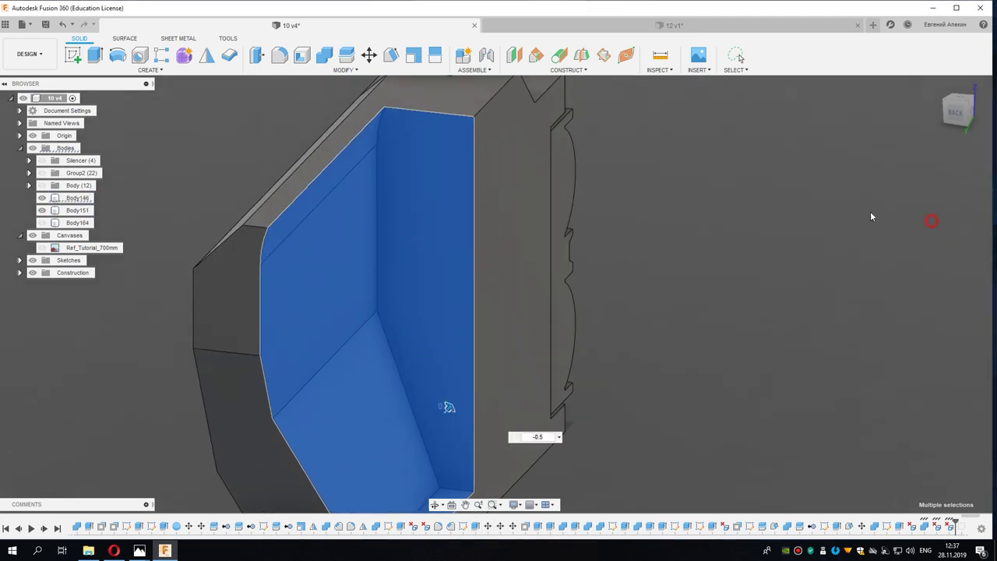
{"action": "mouse_move", "coordinate": [448, 406]}
{"action": "middle_mouse_down", "text": "shift"}
{"action": "mouse_move", "coordinate": [220, 243]}
{"action": "mouse_move", "coordinate": [314, 277]}
{"action": "mouse_move", "coordinate": [353, 241]}
{"action": "mouse_move", "coordinate": [382, 452]}
{"action": "middle_mouse_up", "text": "shift"}
Step: Round the corner edges of the cut housing with a 1.00 mm fillet
{"action": "mouse_move", "coordinate": [370, 227]}
{"action": "middle_mouse_down", "text": "shift"}
{"action": "mouse_move", "coordinate": [317, 291]}
{"action": "mouse_move", "coordinate": [365, 229]}
{"action": "middle_mouse_up", "text": "shift"}
{"action": "scroll", "coordinate": [364, 229], "scroll_direction": "up", "scroll_amount": 3}
{"action": "scroll", "coordinate": [383, 197], "scroll_direction": "up", "scroll_amount": 3}
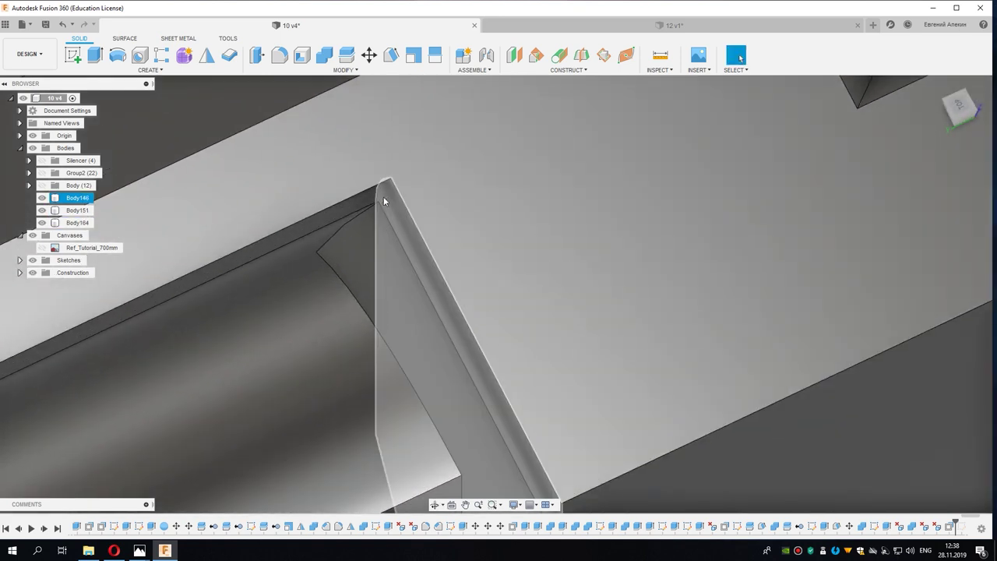
{"action": "middle_click_drag", "start_coordinate": [370, 172], "coordinate": [392, 189], "text": "shift"}
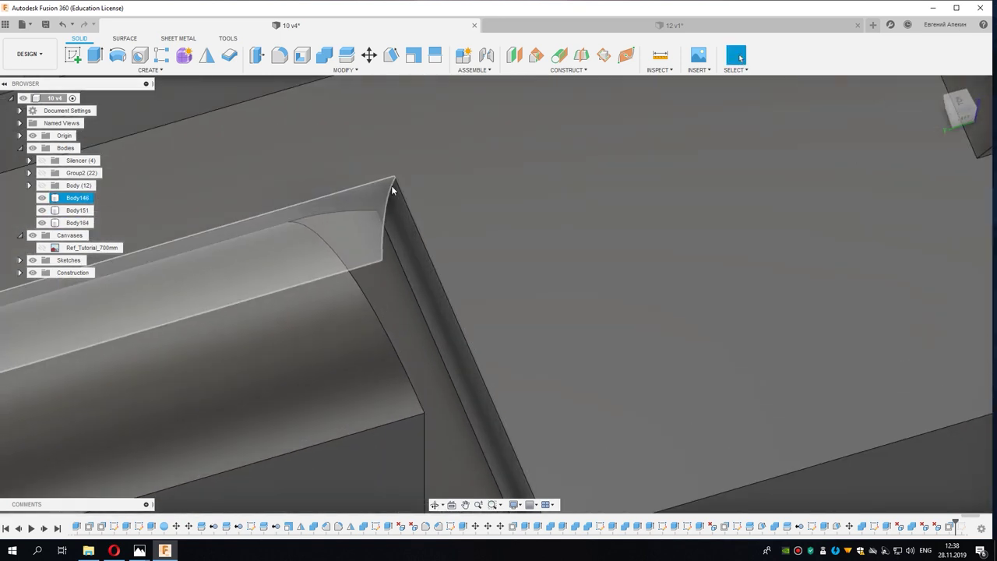
{"action": "left_click", "coordinate": [392, 189]}
{"action": "key", "text": "f"}
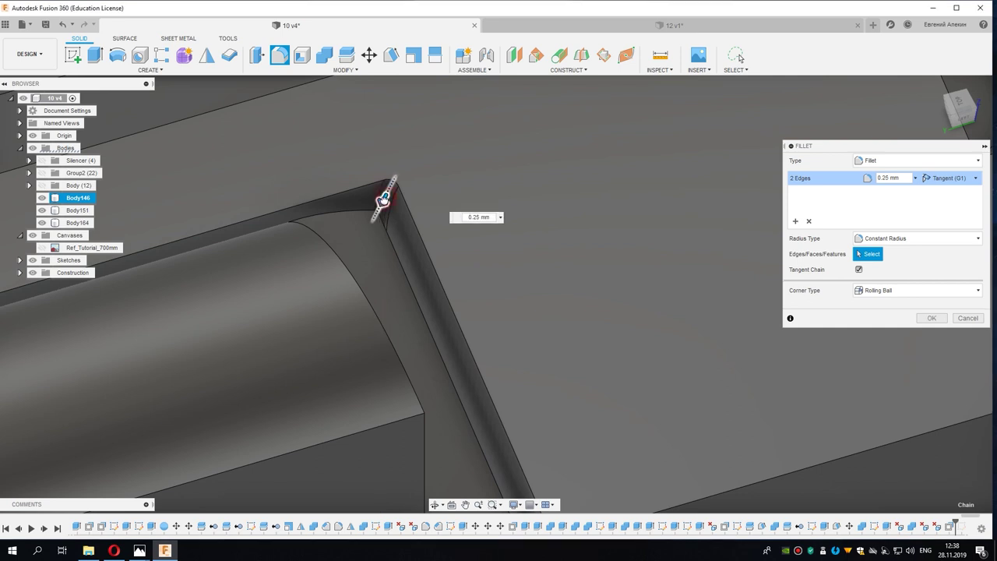
{"action": "mouse_move", "coordinate": [379, 206]}
{"action": "middle_mouse_down", "text": "shift"}
{"action": "mouse_move", "coordinate": [387, 225]}
{"action": "mouse_move", "coordinate": [363, 242]}
{"action": "middle_mouse_up", "text": "shift"}
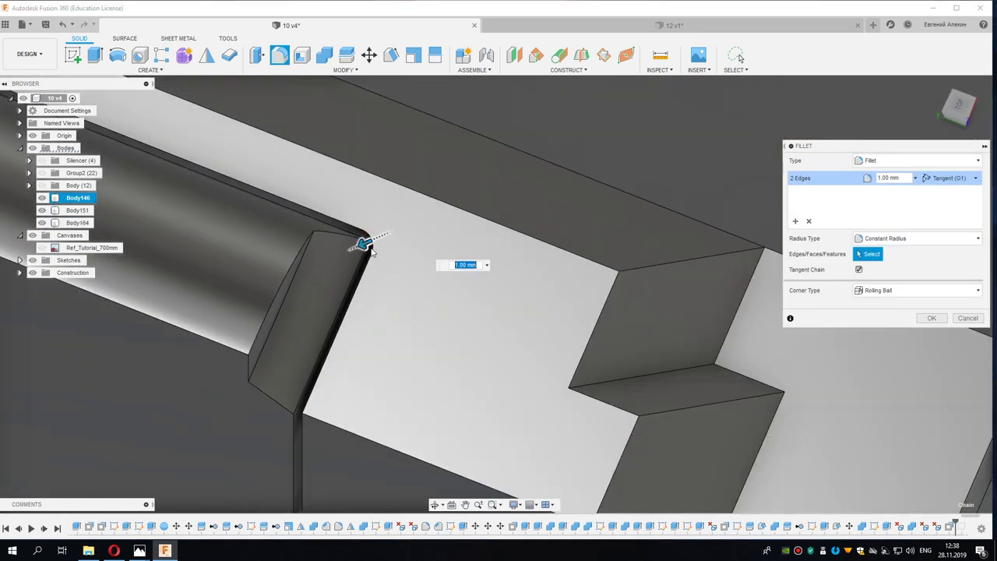
{"action": "scroll", "coordinate": [366, 246], "scroll_direction": "down", "scroll_amount": 3}
{"action": "left_click", "coordinate": [932, 318]}
Step: Zoom out and snap to the standard right-side view of the housing
{"action": "mouse_move", "coordinate": [441, 334]}
{"action": "middle_mouse_down"}
{"action": "mouse_move", "coordinate": [493, 247]}
{"action": "mouse_move", "coordinate": [604, 216]}
{"action": "mouse_move", "coordinate": [596, 220]}
{"action": "middle_mouse_up"}
{"action": "scroll", "coordinate": [476, 282], "scroll_direction": "down", "scroll_amount": 5}
{"action": "scroll", "coordinate": [445, 259], "scroll_direction": "down", "scroll_amount": 2}
{"action": "left_click", "coordinate": [965, 115]}
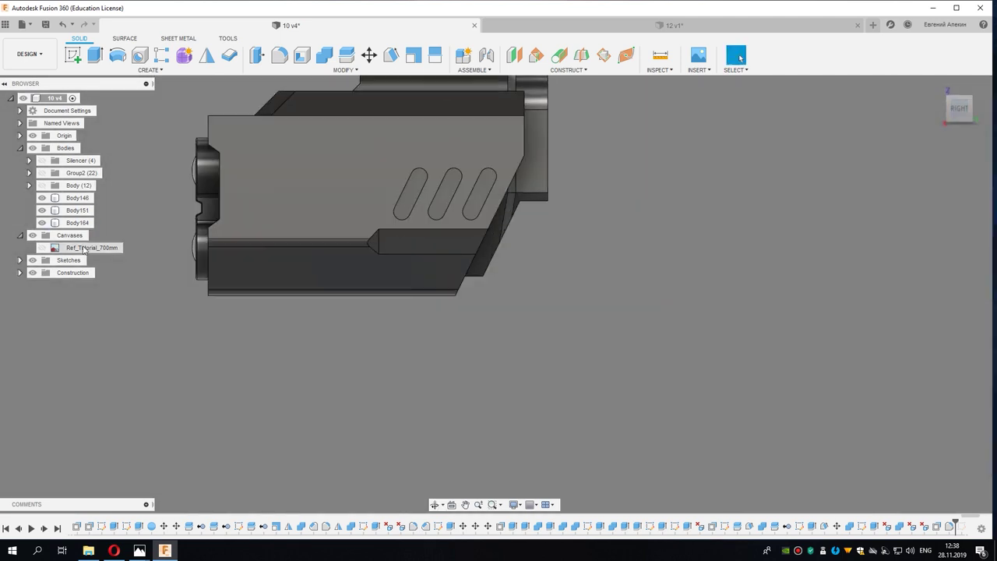
Step: Show the Group2 and Silencer bodies again and return to the right-side view
{"action": "left_click", "coordinate": [43, 172]}
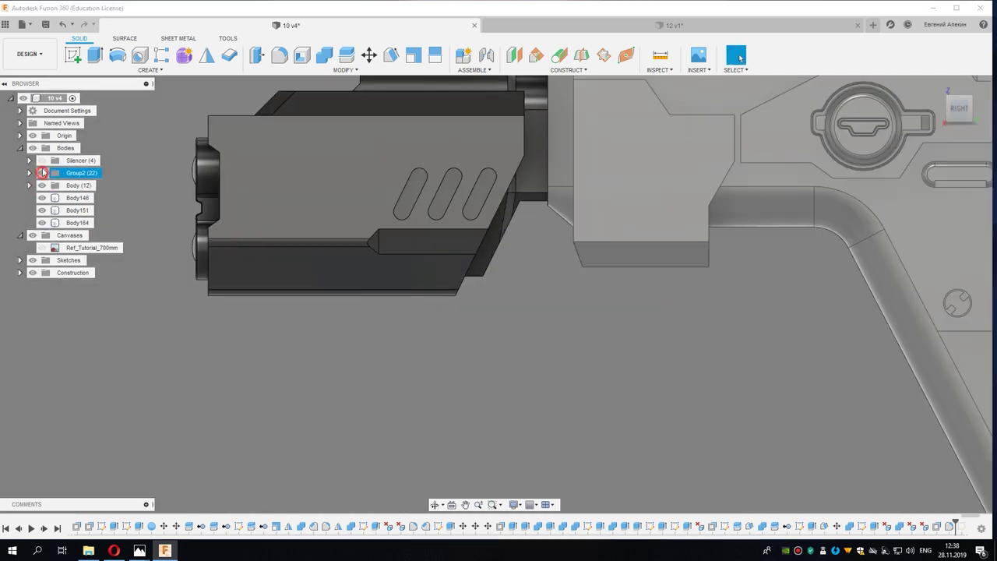
{"action": "left_click", "coordinate": [42, 160]}
{"action": "scroll", "coordinate": [359, 222], "scroll_direction": "down", "scroll_amount": 3}
{"action": "left_click", "coordinate": [359, 222]}
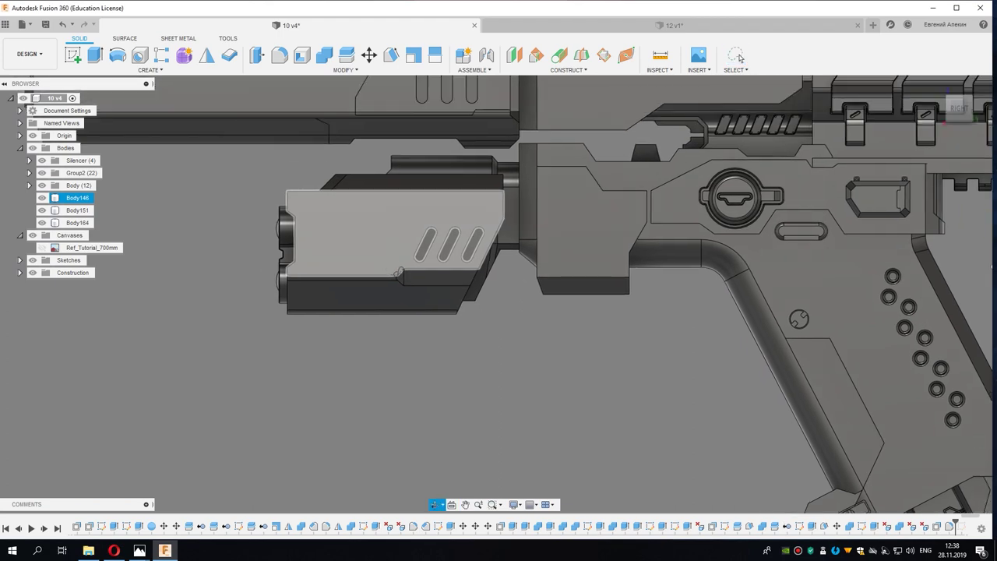
{"action": "mouse_move", "coordinate": [366, 233]}
{"action": "middle_mouse_down", "text": "shift"}
{"action": "mouse_move", "coordinate": [388, 274]}
{"action": "mouse_move", "coordinate": [945, 123]}
{"action": "middle_mouse_up", "text": "shift"}
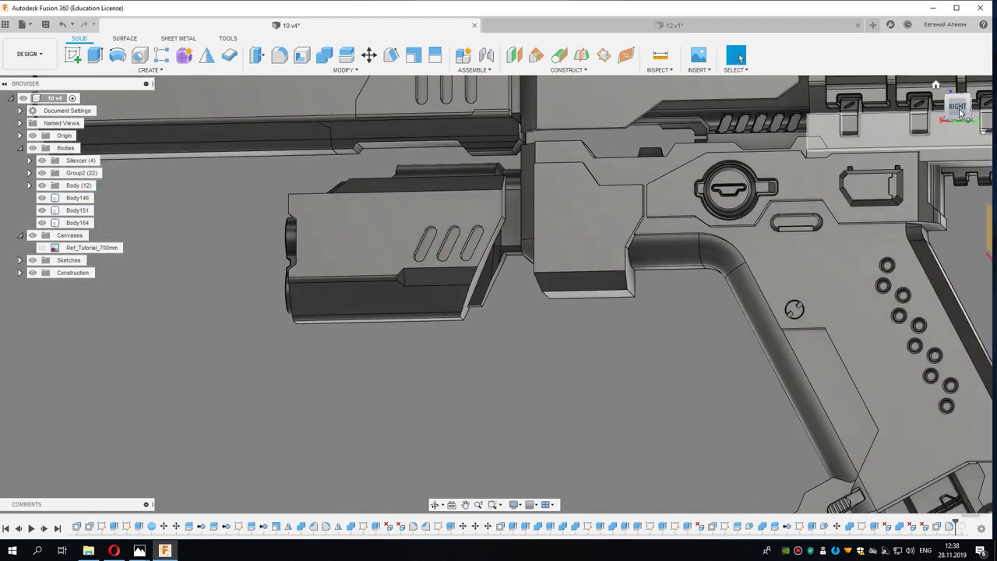
{"action": "left_click", "coordinate": [953, 109]}
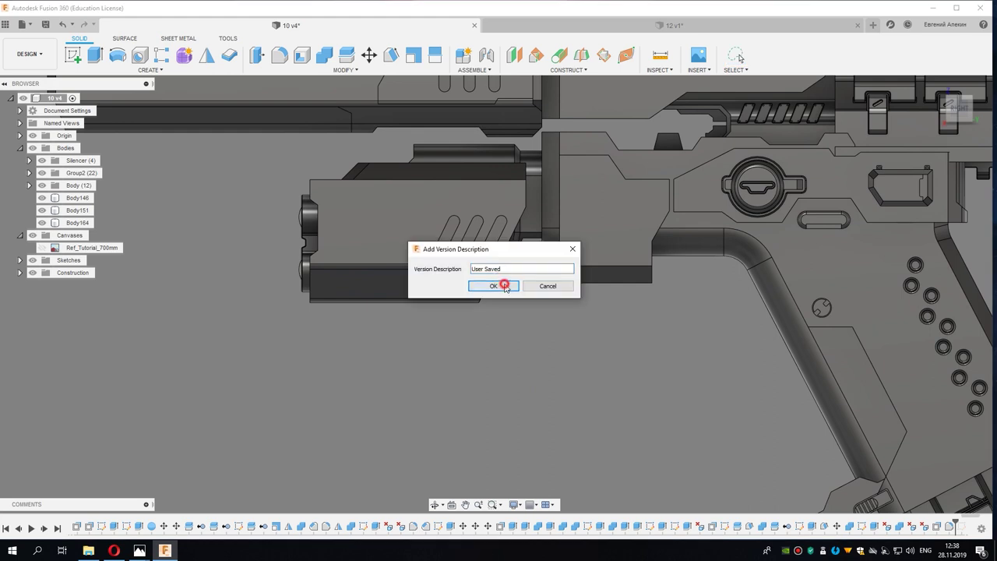
Step: Save version 5 and show the Ref_Tutorial_700mm reference over Body146
{"action": "left_click", "coordinate": [504, 286]}
{"action": "scroll", "coordinate": [297, 309], "scroll_direction": "up", "scroll_amount": 5}
{"action": "left_click", "coordinate": [53, 247]}
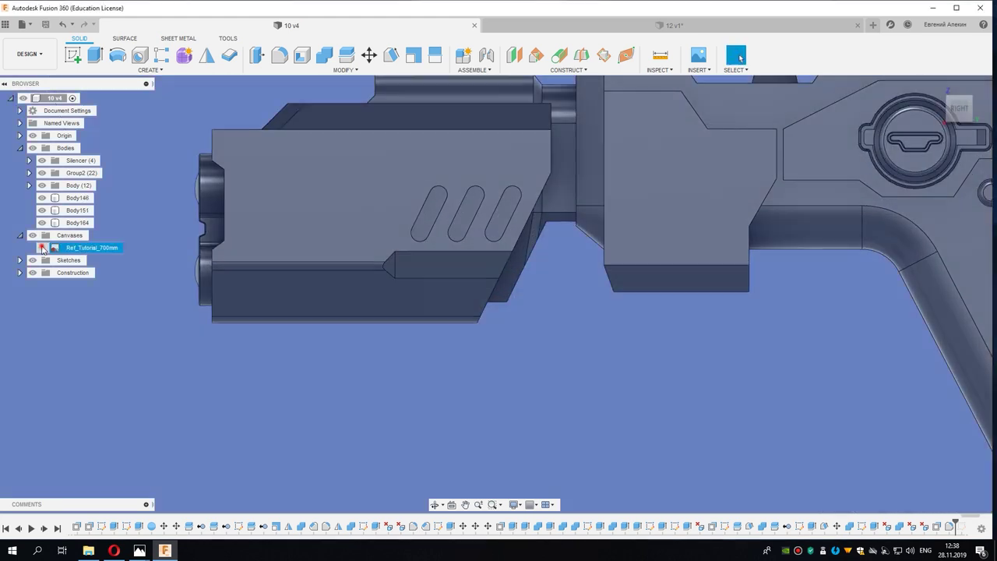
{"action": "scroll", "coordinate": [327, 323], "scroll_direction": "up", "scroll_amount": 2}
{"action": "mouse_move", "coordinate": [400, 340]}
{"action": "middle_mouse_down"}
{"action": "mouse_move", "coordinate": [316, 344]}
{"action": "mouse_move", "coordinate": [334, 342]}
{"action": "middle_mouse_up"}
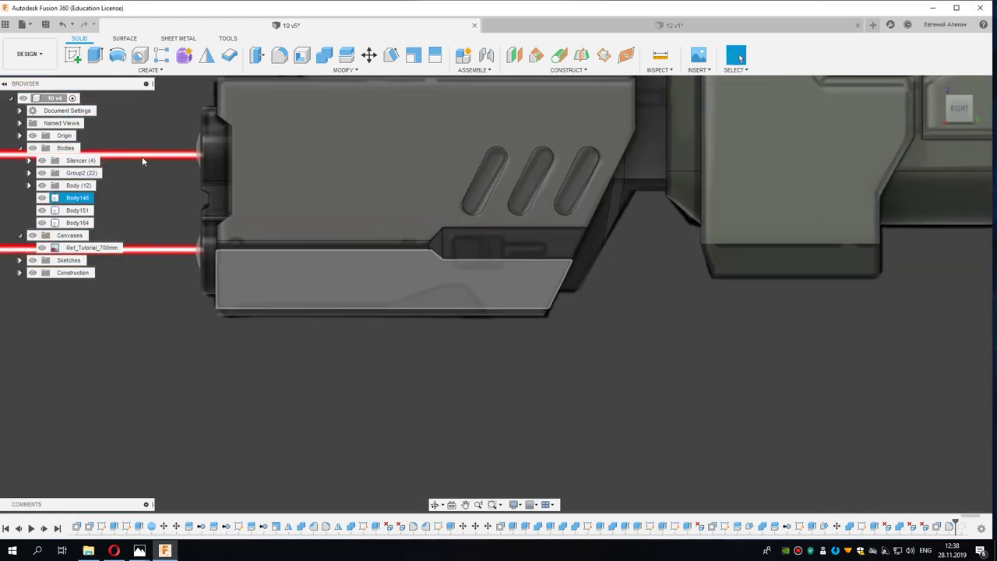
{"action": "left_click", "coordinate": [322, 211]}
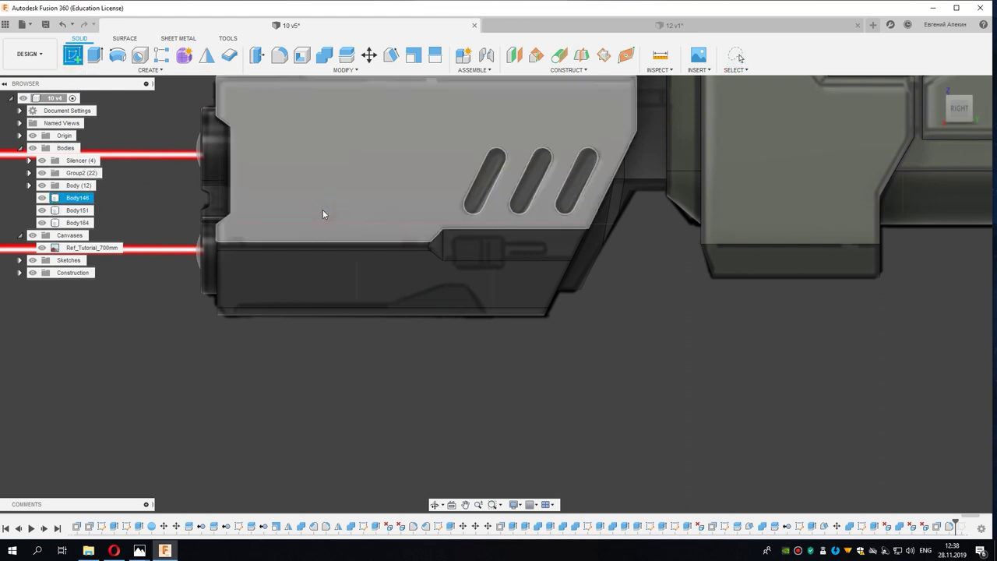
Step: Sketch a stepped line profile on the housing's side face, tracing the reference
{"action": "left_click", "coordinate": [323, 210]}
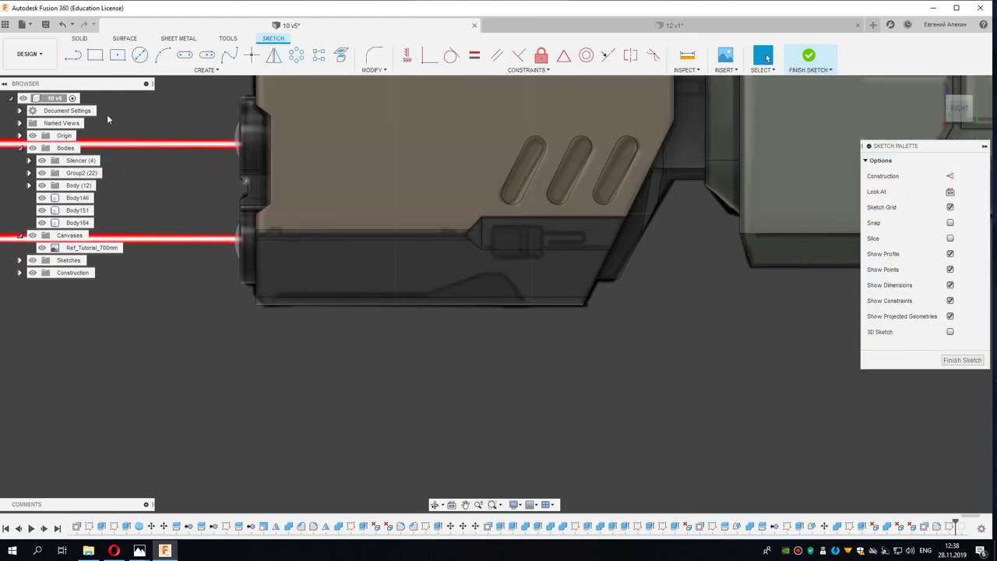
{"action": "left_click", "coordinate": [75, 59]}
{"action": "scroll", "coordinate": [445, 288], "scroll_direction": "up", "scroll_amount": 2}
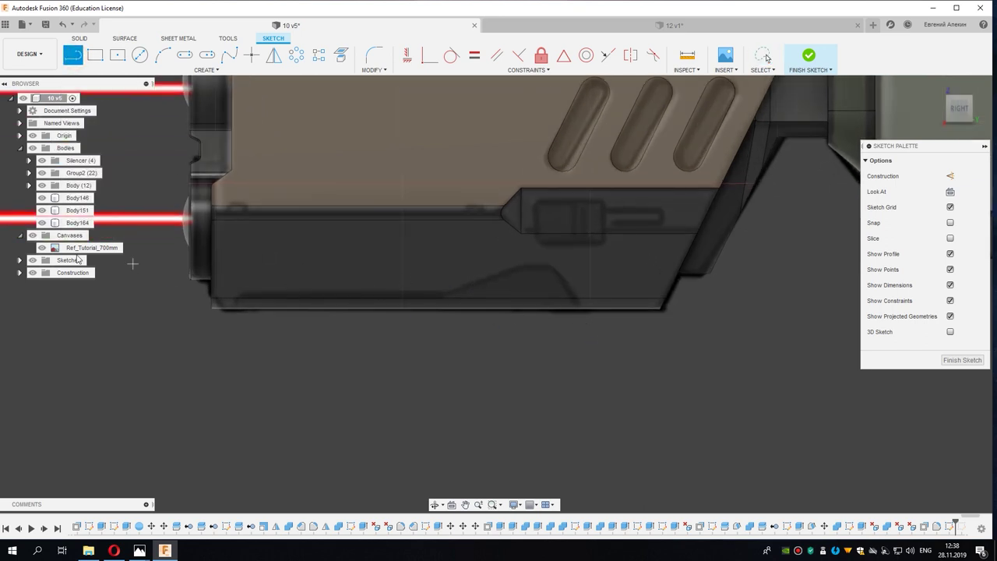
{"action": "left_click", "coordinate": [32, 148]}
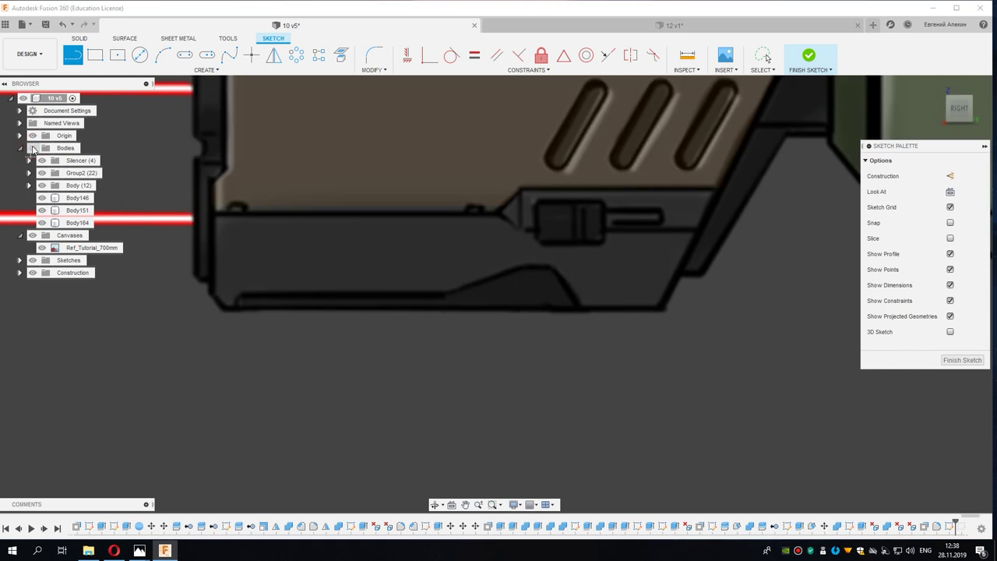
{"action": "left_click", "coordinate": [33, 148]}
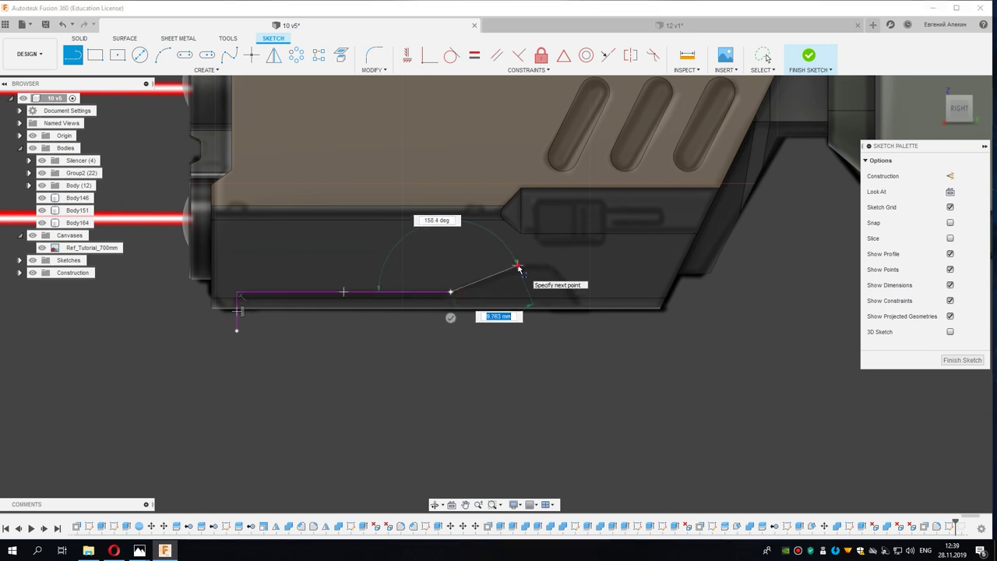
{"action": "left_click", "coordinate": [563, 327]}
{"action": "scroll", "coordinate": [490, 313], "scroll_direction": "down", "scroll_amount": 2}
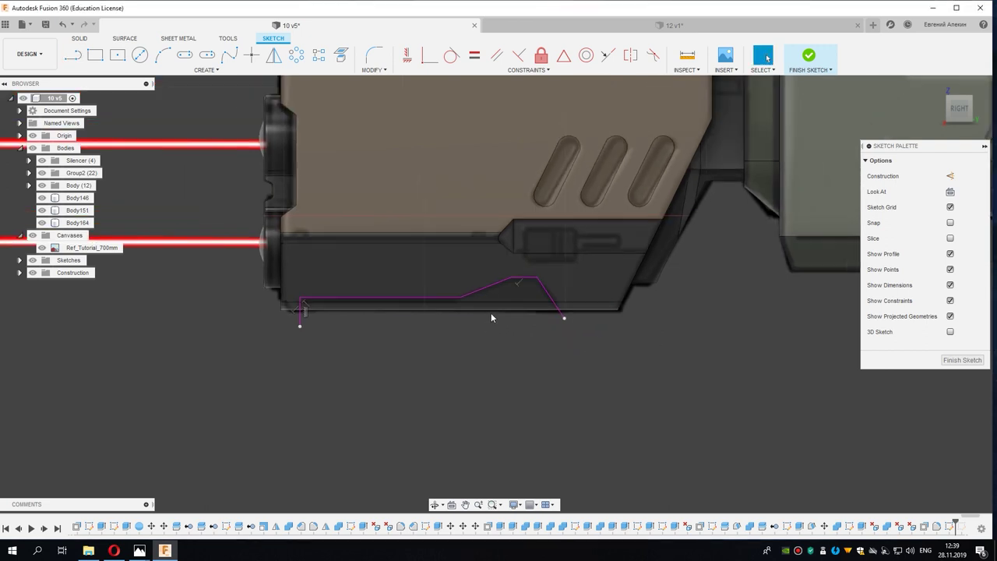
{"action": "scroll", "coordinate": [467, 331], "scroll_direction": "down", "scroll_amount": 1}
{"action": "scroll", "coordinate": [370, 346], "scroll_direction": "up", "scroll_amount": 3}
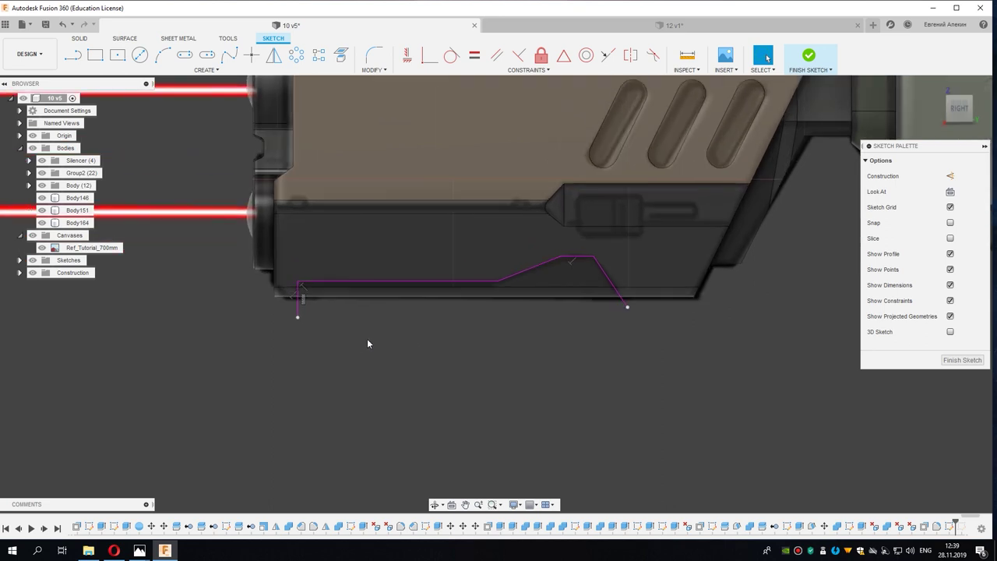
{"action": "left_click", "coordinate": [808, 56]}
Step: Split Body146 along the sketched stepped profile, creating Body166
{"action": "scroll", "coordinate": [529, 341], "scroll_direction": "down", "scroll_amount": 2}
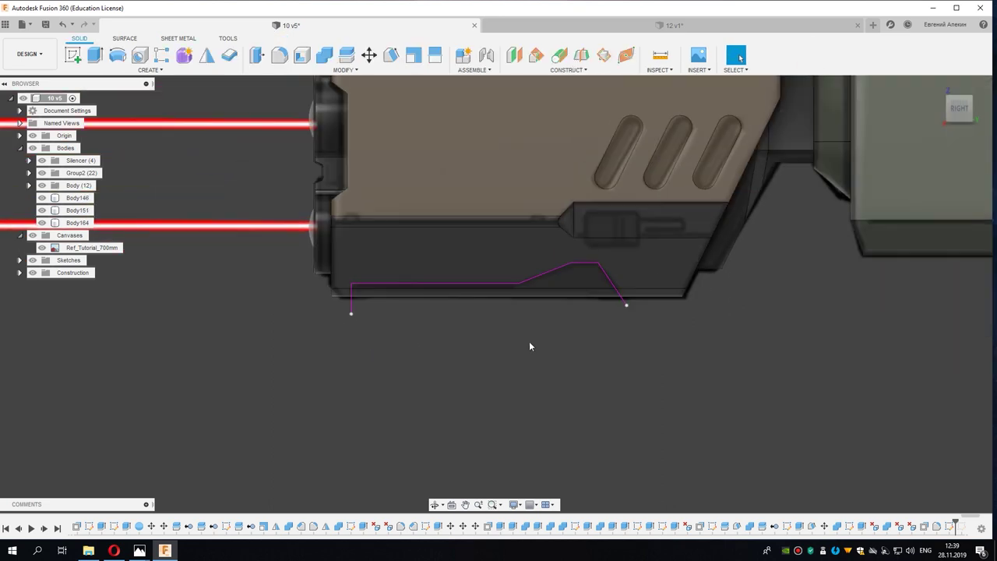
{"action": "scroll", "coordinate": [490, 367], "scroll_direction": "down", "scroll_amount": 1}
{"action": "mouse_move", "coordinate": [490, 367]}
{"action": "middle_mouse_down"}
{"action": "mouse_move", "coordinate": [459, 403]}
{"action": "mouse_move", "coordinate": [456, 393]}
{"action": "middle_mouse_up"}
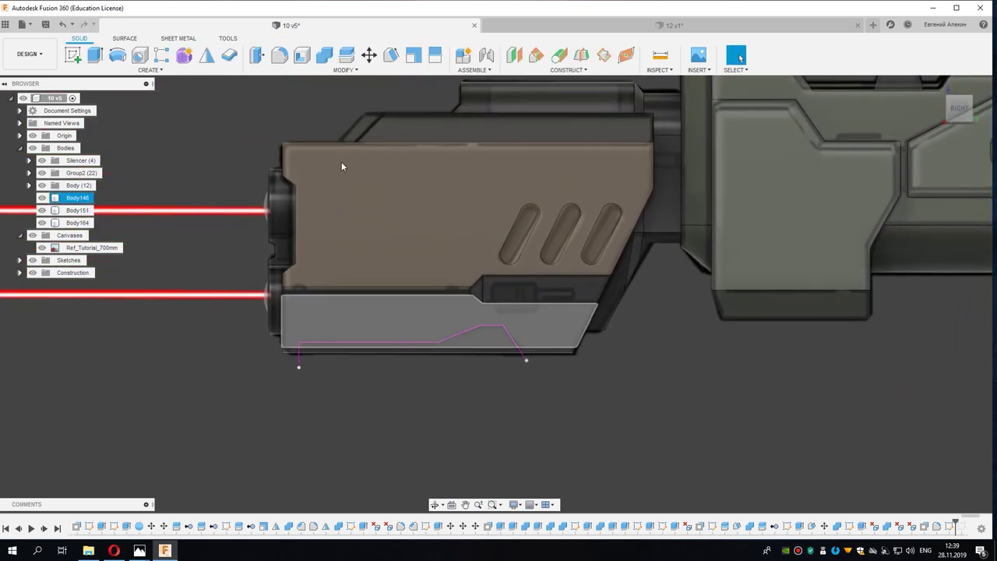
{"action": "left_click", "coordinate": [348, 58]}
{"action": "left_click", "coordinate": [521, 318]}
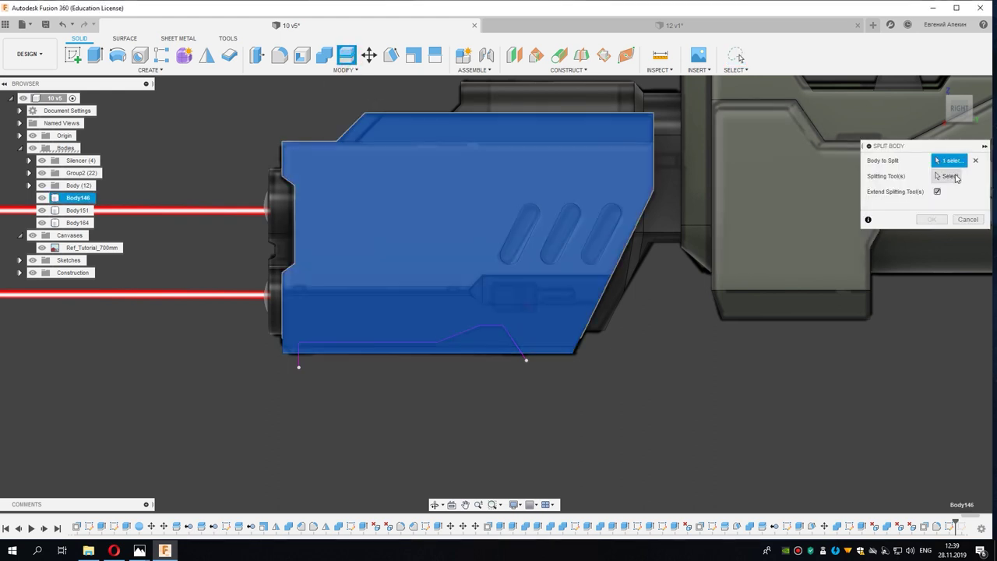
{"action": "left_click", "coordinate": [514, 349]}
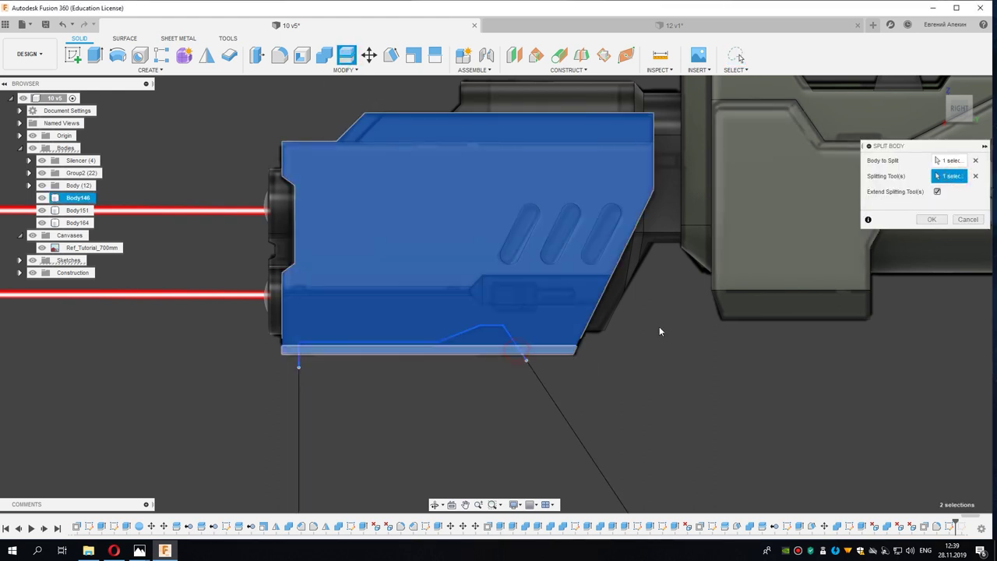
{"action": "middle_click_drag", "start_coordinate": [436, 393], "coordinate": [408, 356]}
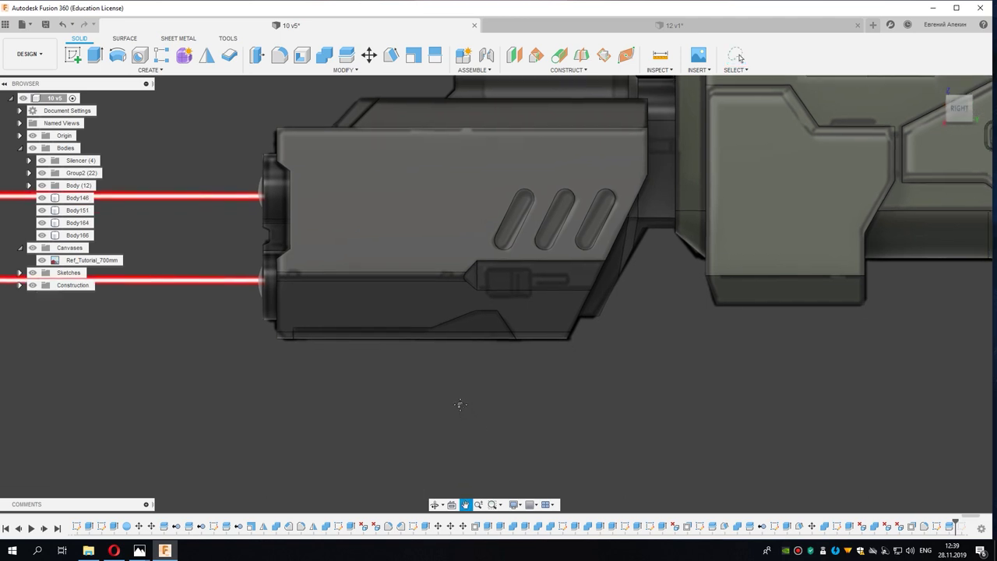
Step: Select the rim edges of all three vent slots for a fillet
{"action": "scroll", "coordinate": [408, 357], "scroll_direction": "up", "scroll_amount": 2}
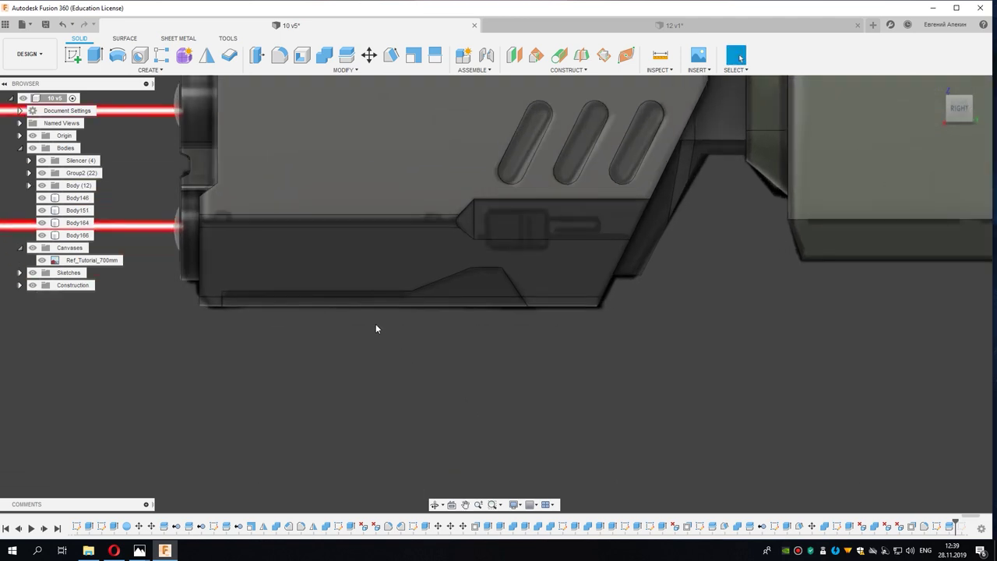
{"action": "scroll", "coordinate": [381, 253], "scroll_direction": "up", "scroll_amount": 1}
{"action": "middle_click_drag", "start_coordinate": [462, 242], "coordinate": [410, 312]}
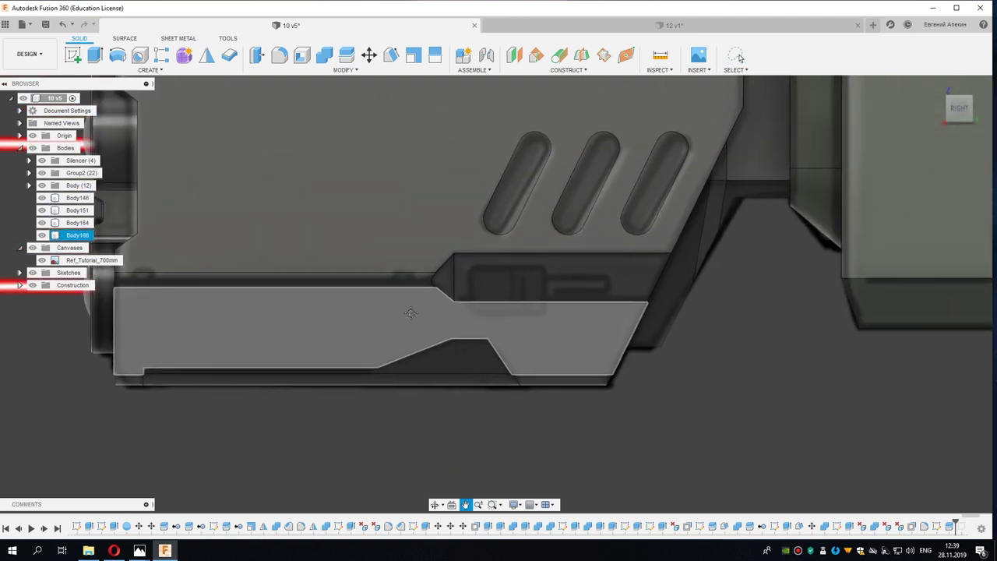
{"action": "scroll", "coordinate": [539, 195], "scroll_direction": "up", "scroll_amount": 2}
{"action": "left_click", "coordinate": [539, 196]}
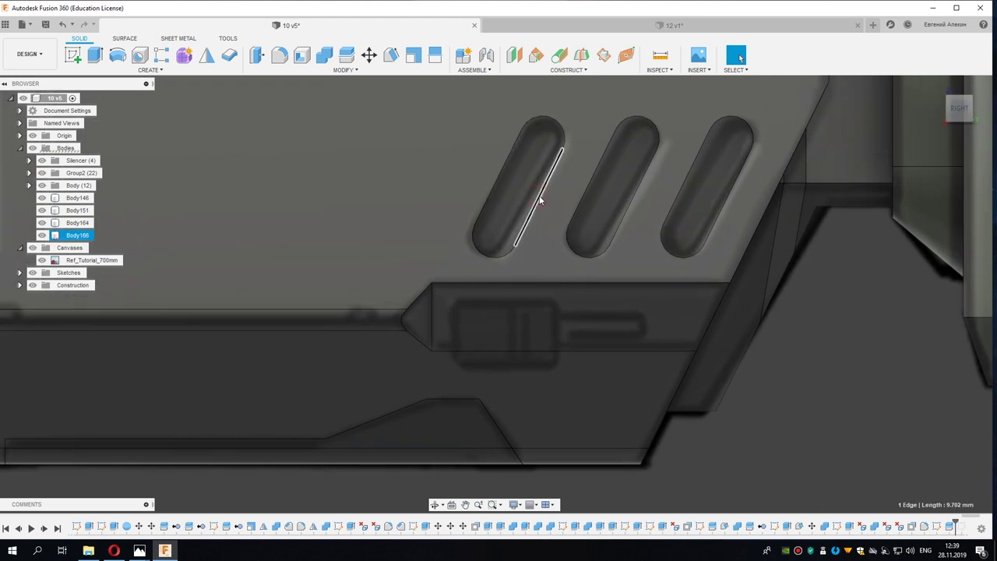
{"action": "key", "text": "f"}
{"action": "left_click", "coordinate": [580, 206]}
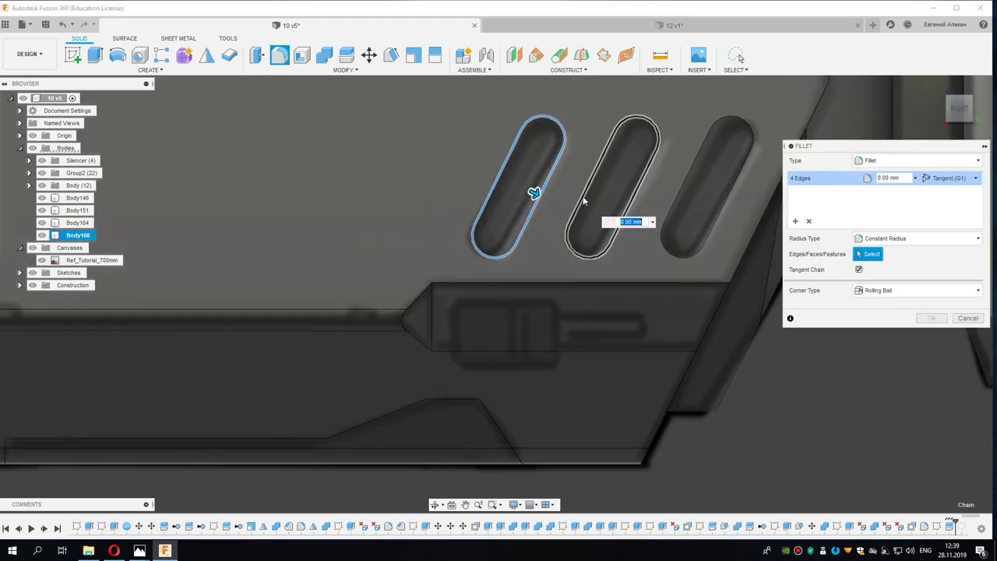
{"action": "left_click", "coordinate": [689, 183]}
Step: Set the fillet radius to 0.75 mm and apply it to the twelve slot edges
{"action": "scroll", "coordinate": [600, 211], "scroll_direction": "up", "scroll_amount": 1}
{"action": "left_click_drag", "start_coordinate": [597, 212], "coordinate": [598, 207]}
{"action": "scroll", "coordinate": [598, 207], "scroll_direction": "up", "scroll_amount": 2}
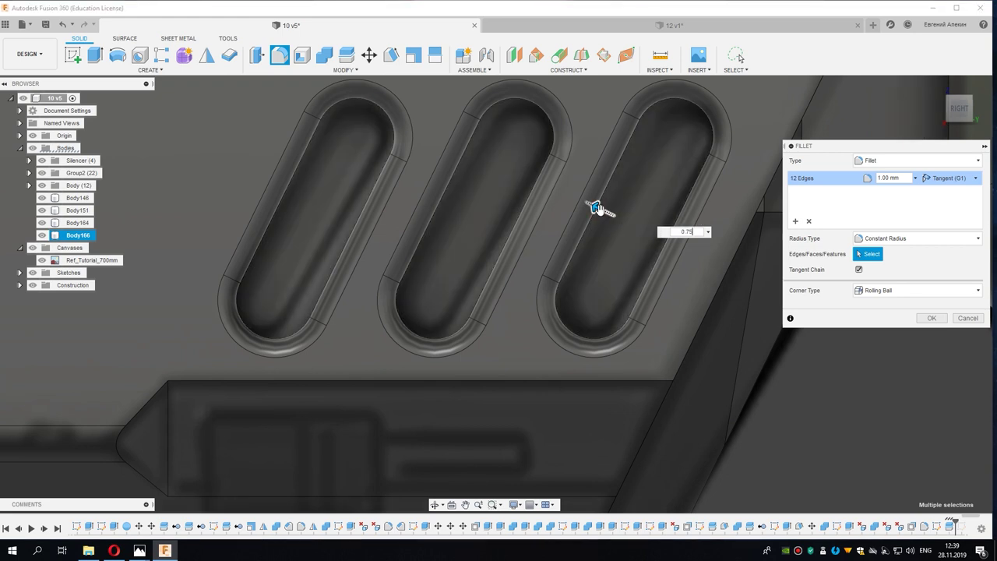
{"action": "scroll", "coordinate": [565, 207], "scroll_direction": "down", "scroll_amount": 3}
{"action": "left_click", "coordinate": [933, 318]}
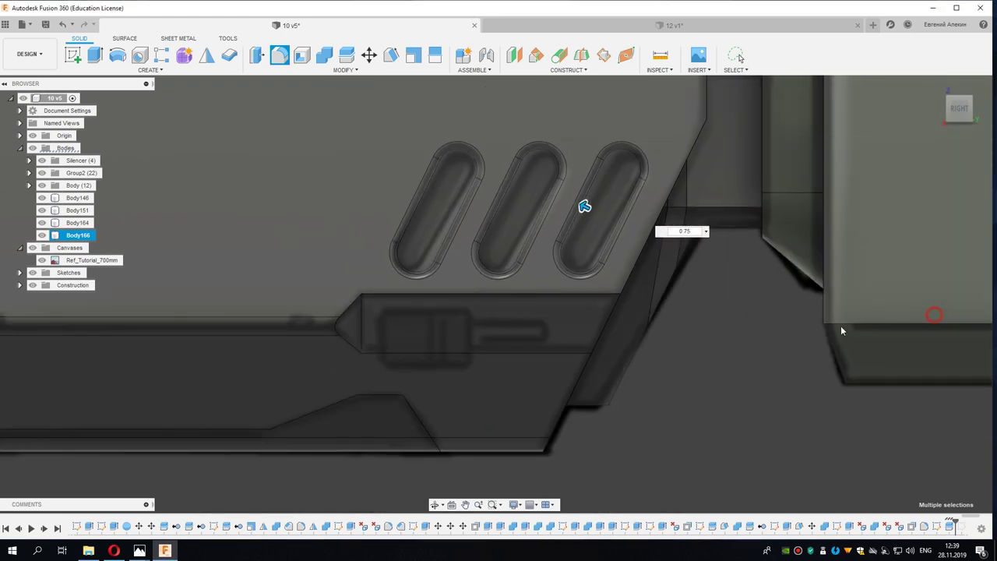
{"action": "scroll", "coordinate": [393, 362], "scroll_direction": "down", "scroll_amount": 1}
{"action": "scroll", "coordinate": [430, 325], "scroll_direction": "down", "scroll_amount": 2}
{"action": "scroll", "coordinate": [430, 322], "scroll_direction": "down", "scroll_amount": 1}
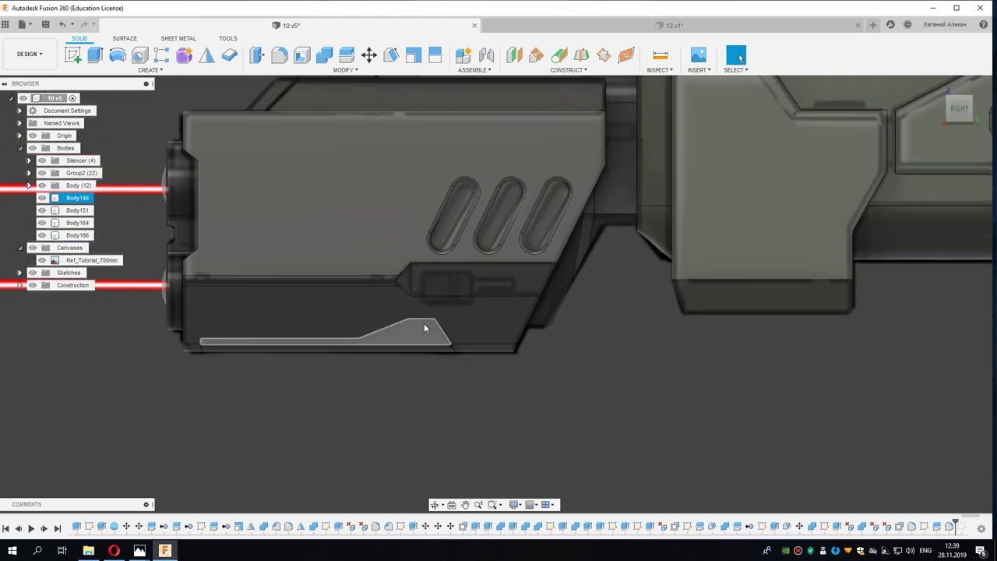
{"action": "scroll", "coordinate": [325, 308], "scroll_direction": "up", "scroll_amount": 1}
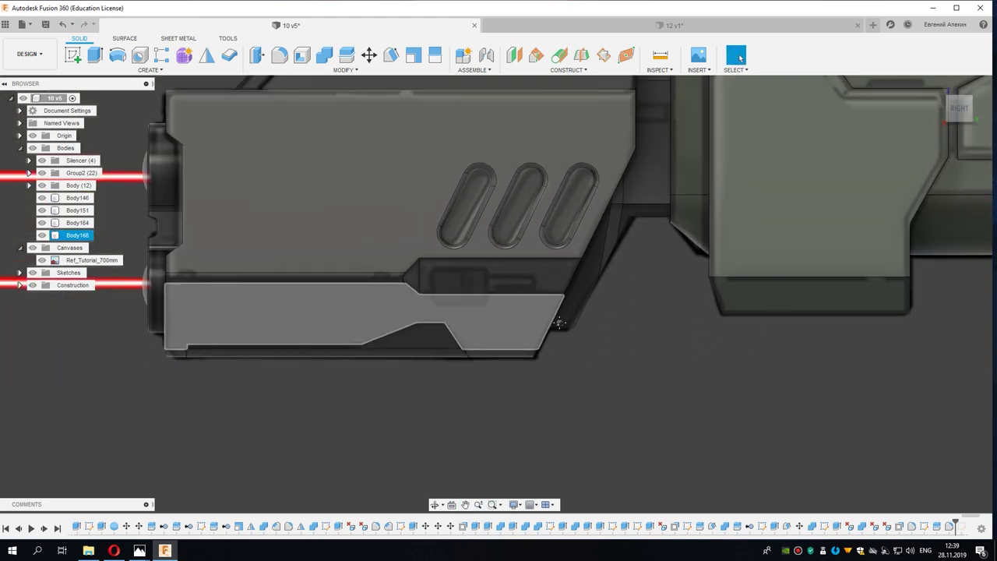
{"action": "scroll", "coordinate": [559, 322], "scroll_direction": "up", "scroll_amount": 2}
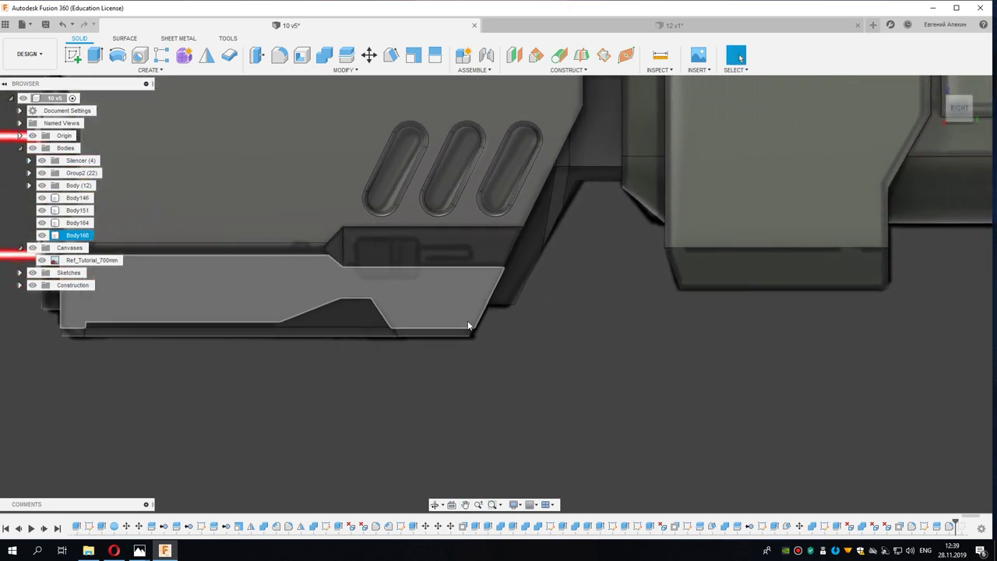
{"action": "scroll", "coordinate": [413, 312], "scroll_direction": "up", "scroll_amount": 1}
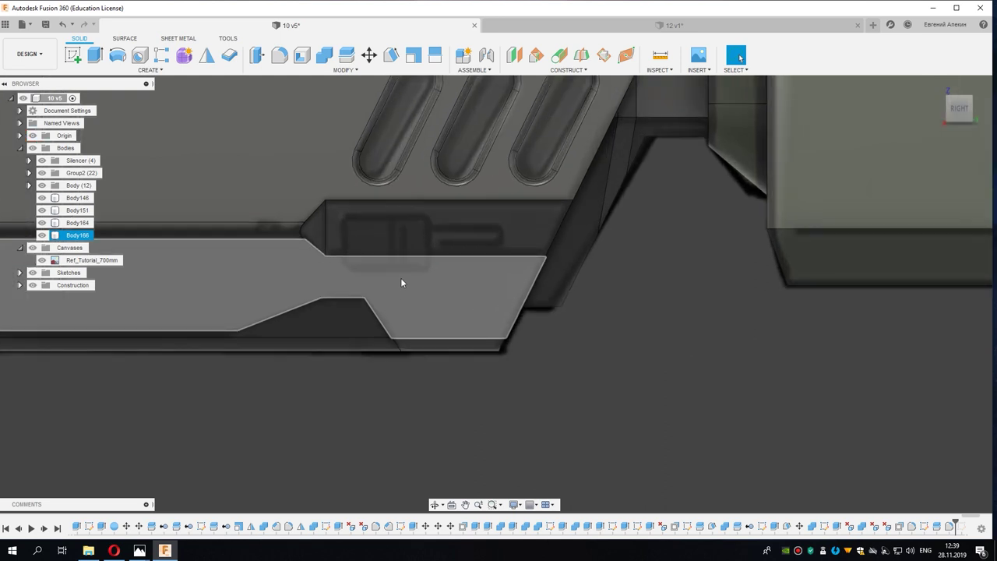
Step: Sketch a long center-to-center slot on the housing's side face below the vents
{"action": "left_click", "coordinate": [72, 55]}
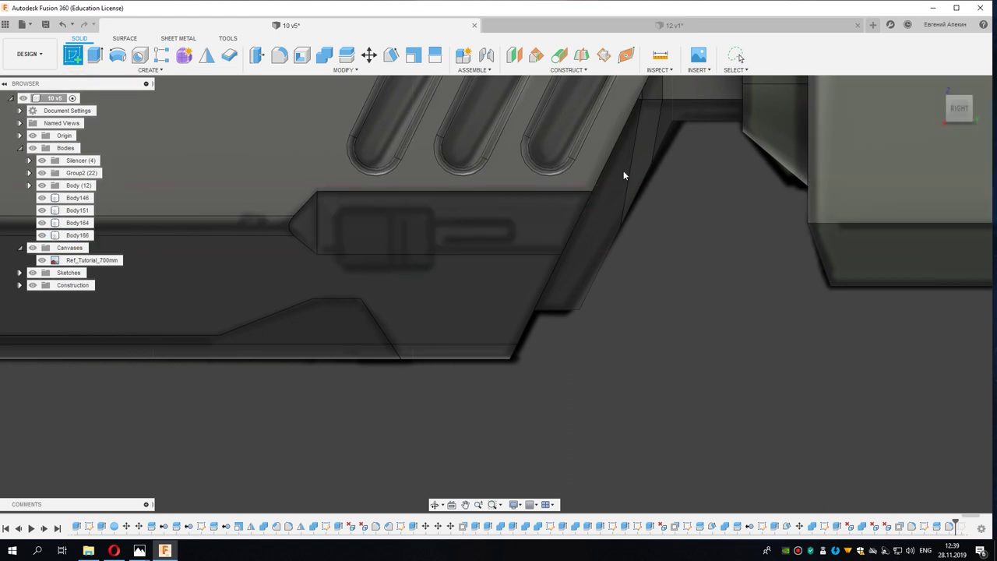
{"action": "left_click", "coordinate": [270, 194]}
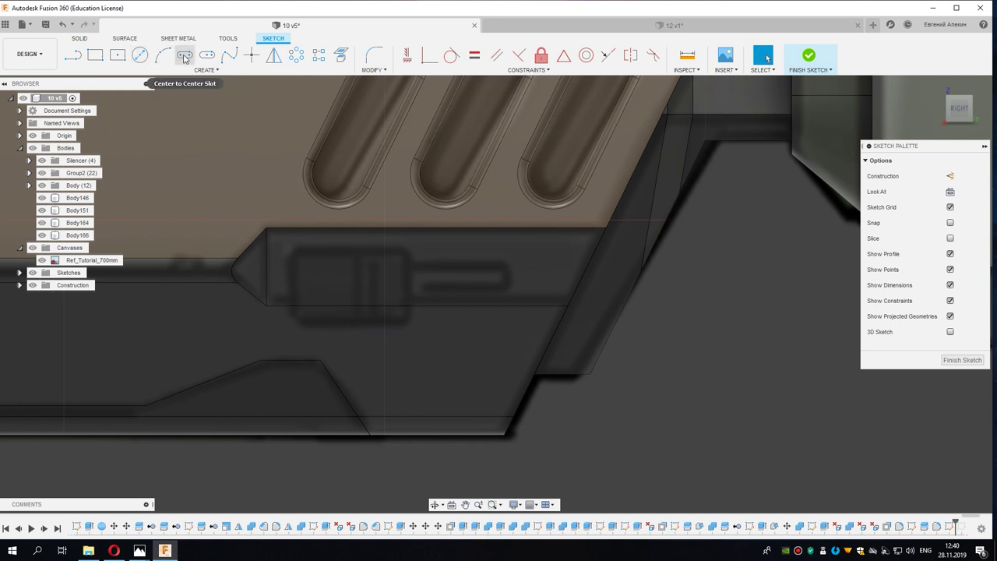
{"action": "left_click", "coordinate": [184, 56]}
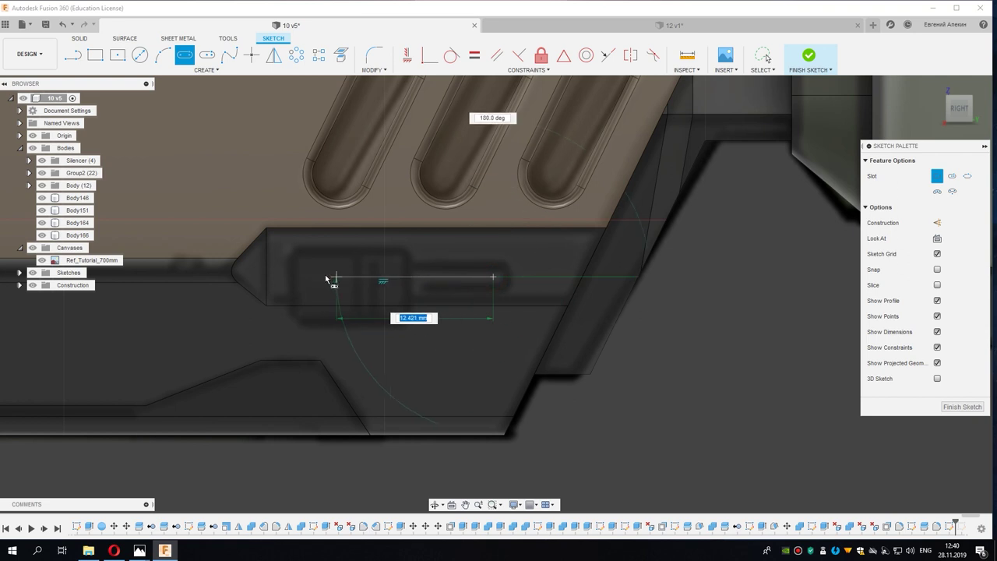
{"action": "left_click", "coordinate": [295, 277]}
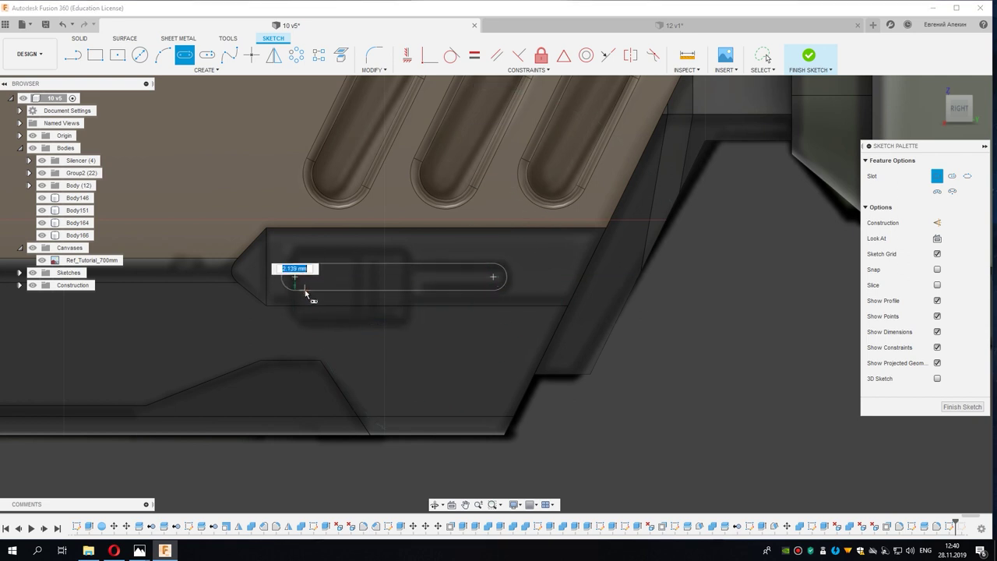
{"action": "right_click", "coordinate": [469, 251]}
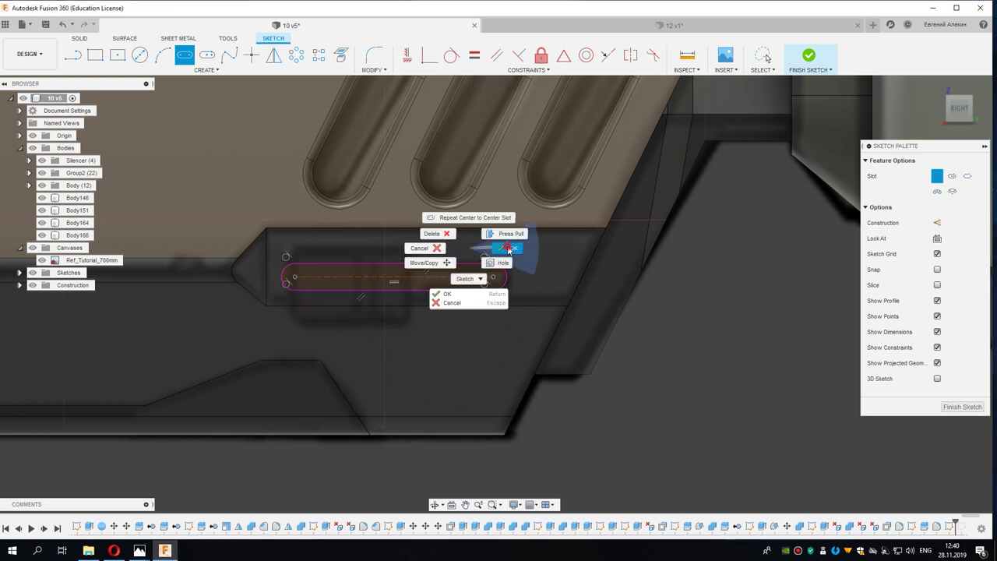
{"action": "left_click", "coordinate": [507, 245]}
{"action": "scroll", "coordinate": [439, 282], "scroll_direction": "up", "scroll_amount": 2}
Step: Extrude the slot profile as a 4 mm deep cut into the housing
{"action": "right_click", "coordinate": [439, 281]}
{"action": "left_click", "coordinate": [429, 334]}
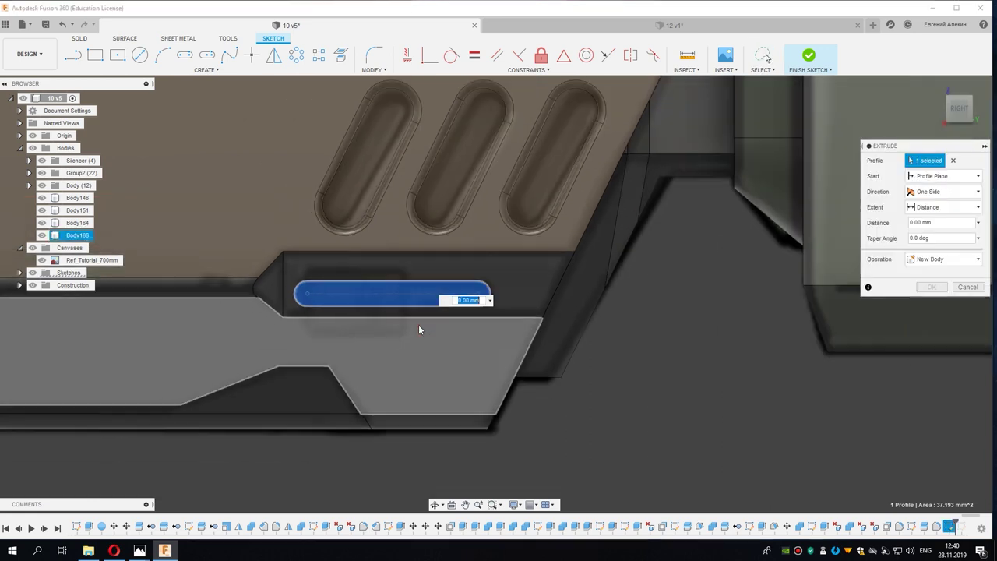
{"action": "left_click_drag", "start_coordinate": [381, 298], "coordinate": [412, 284]}
{"action": "key", "text": "Return"}
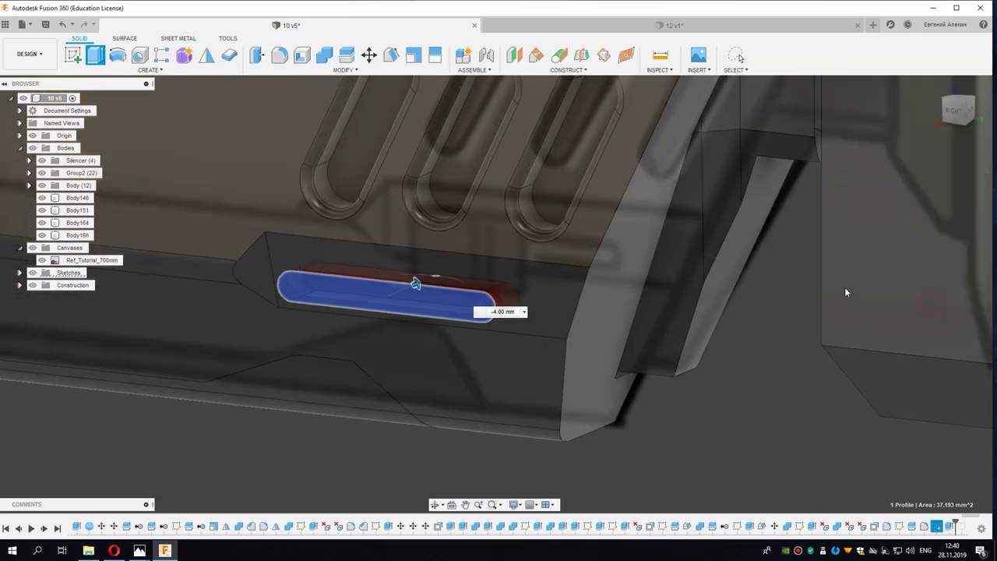
{"action": "left_click", "coordinate": [950, 124]}
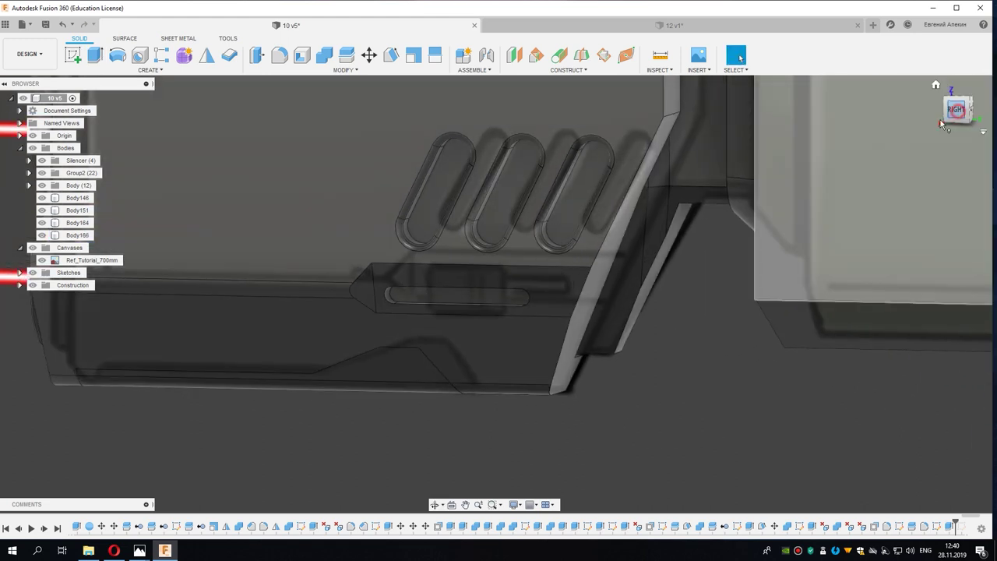
Step: Offset the cut slot's outline inward by about 0.3 mm
{"action": "scroll", "coordinate": [480, 305], "scroll_direction": "up", "scroll_amount": 3}
{"action": "scroll", "coordinate": [461, 310], "scroll_direction": "up", "scroll_amount": 1}
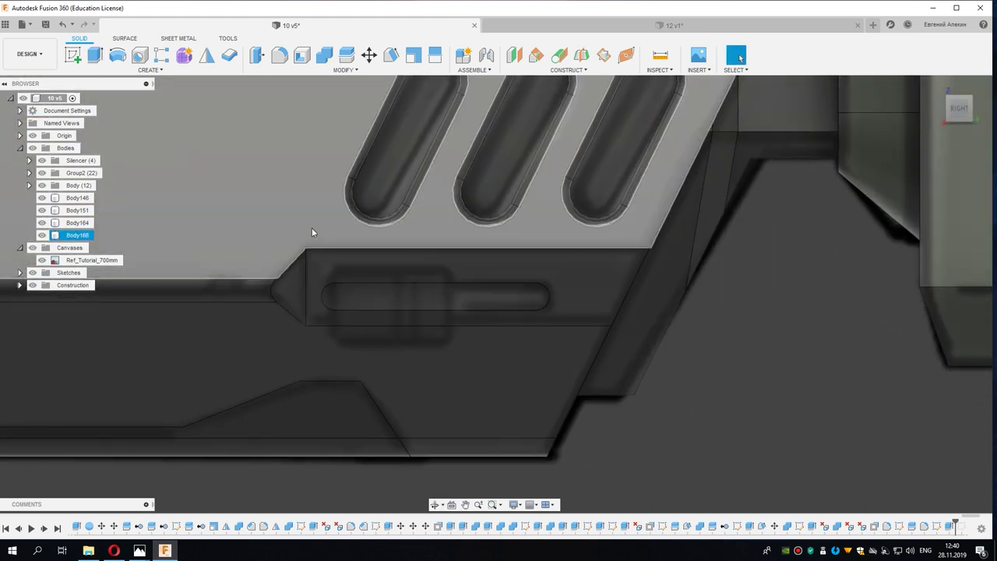
{"action": "scroll", "coordinate": [310, 230], "scroll_direction": "up", "scroll_amount": 1}
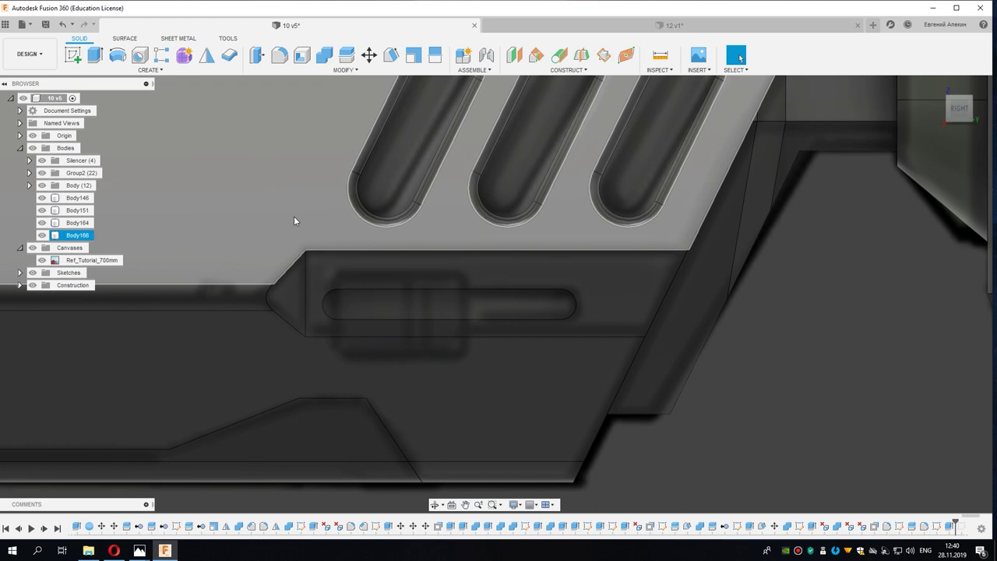
{"action": "scroll", "coordinate": [312, 222], "scroll_direction": "up", "scroll_amount": 1}
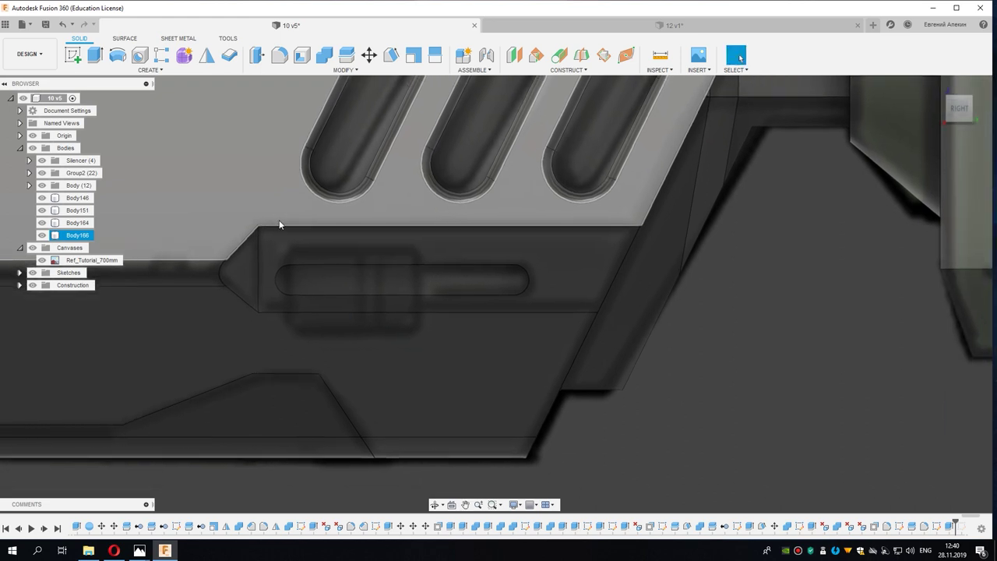
{"action": "scroll", "coordinate": [279, 225], "scroll_direction": "up", "scroll_amount": 1}
{"action": "key", "text": "o"}
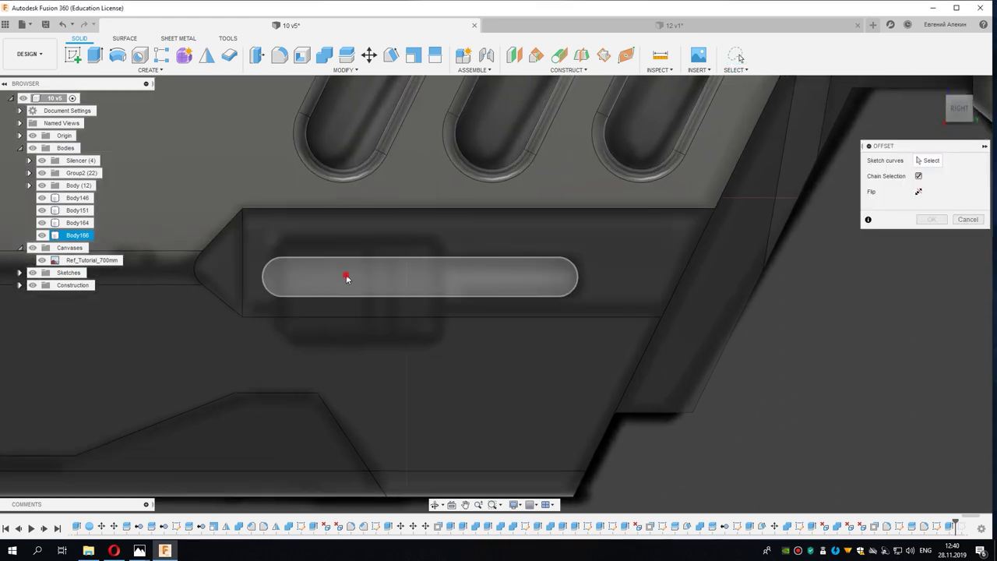
{"action": "left_click", "coordinate": [346, 279]}
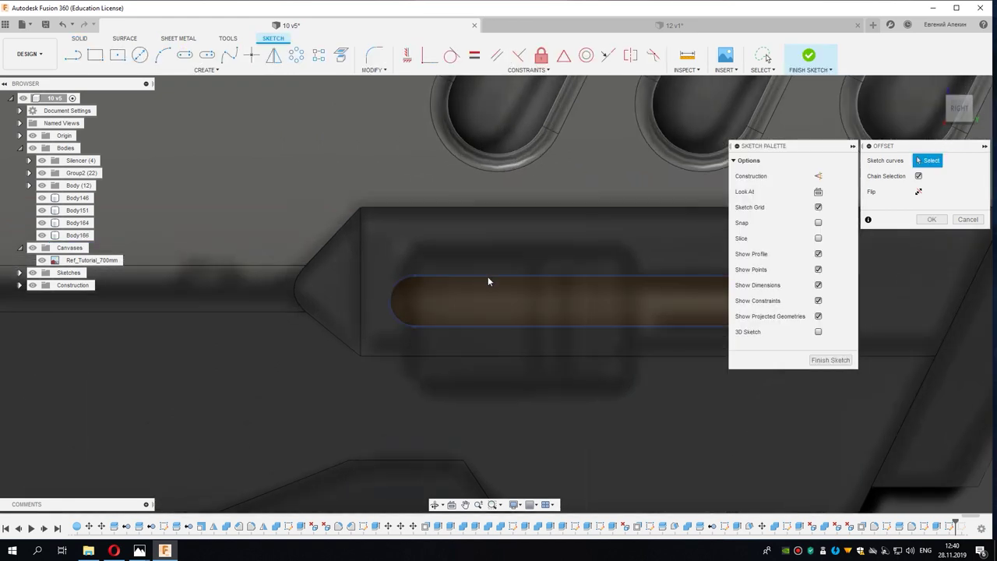
{"action": "left_click_drag", "start_coordinate": [487, 251], "coordinate": [487, 282]}
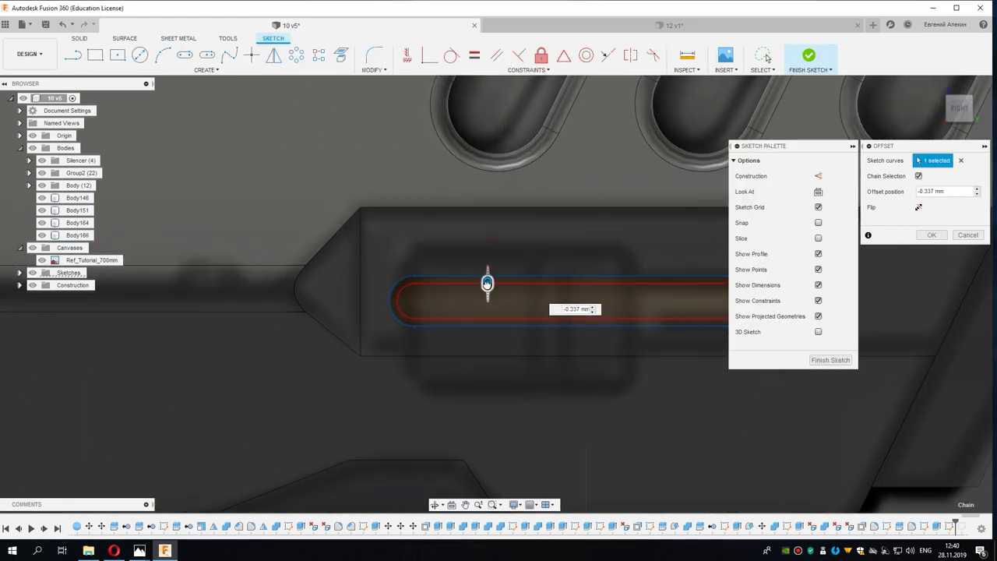
{"action": "left_click", "coordinate": [933, 235]}
Step: Inspect the slot's right end arc, clear the selection, and finish the sketch
{"action": "middle_click_drag", "start_coordinate": [760, 291], "coordinate": [653, 274]}
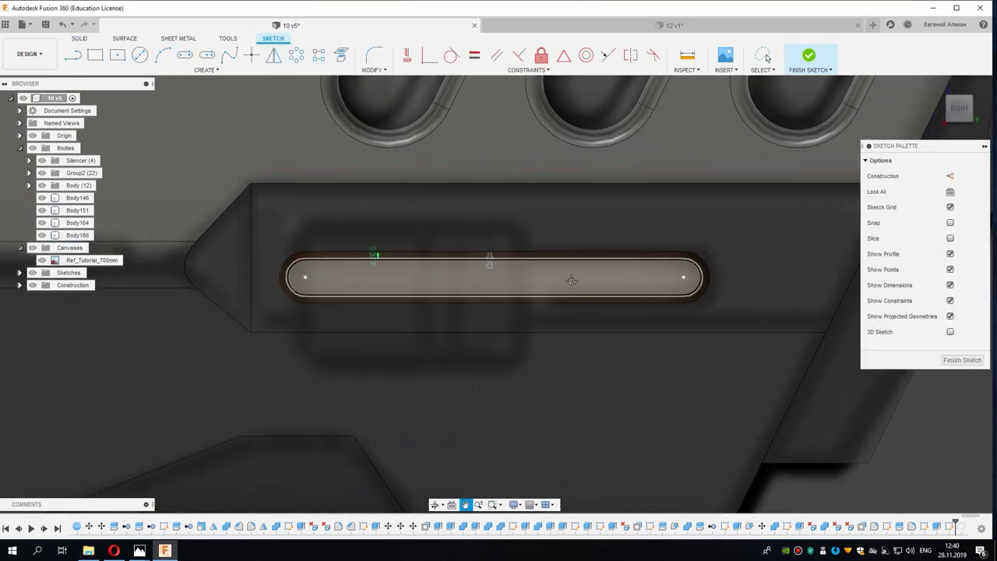
{"action": "scroll", "coordinate": [515, 294], "scroll_direction": "up", "scroll_amount": 1}
{"action": "middle_click_drag", "start_coordinate": [512, 284], "coordinate": [523, 281]}
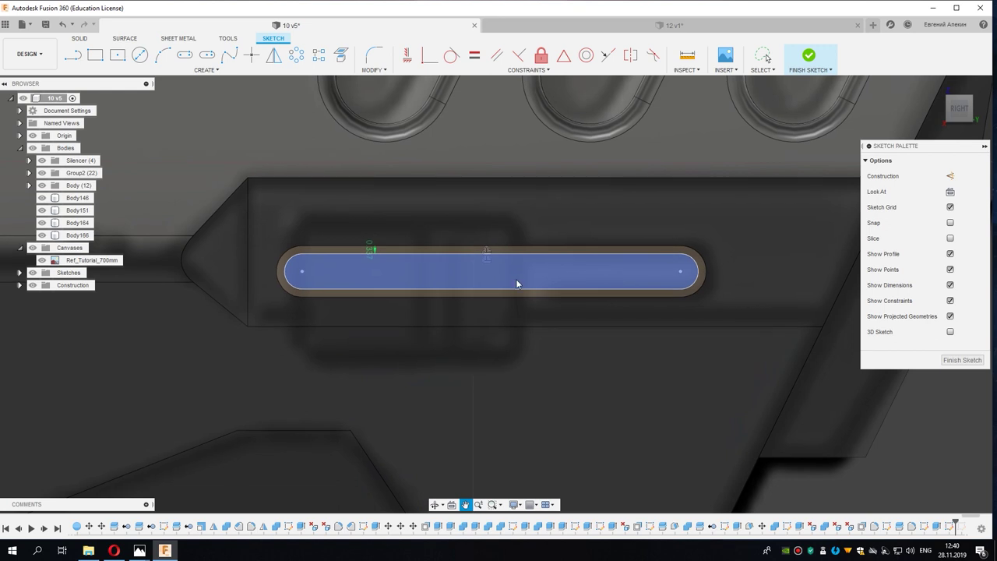
{"action": "middle_click_drag", "start_coordinate": [516, 279], "coordinate": [517, 284]}
{"action": "key", "text": "o"}
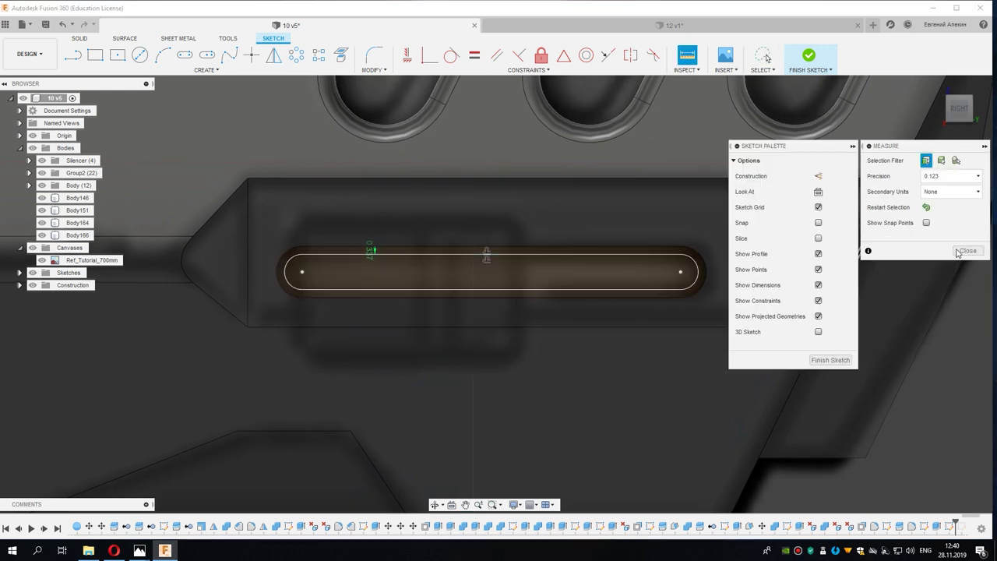
{"action": "left_click", "coordinate": [962, 251]}
{"action": "middle_click_drag", "start_coordinate": [420, 299], "coordinate": [375, 308]}
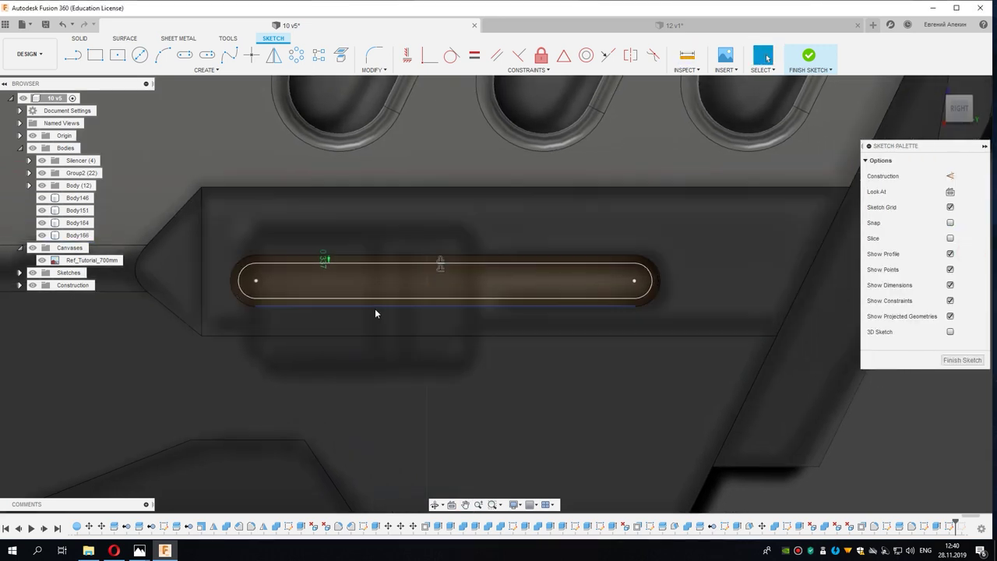
{"action": "left_click", "coordinate": [635, 281]}
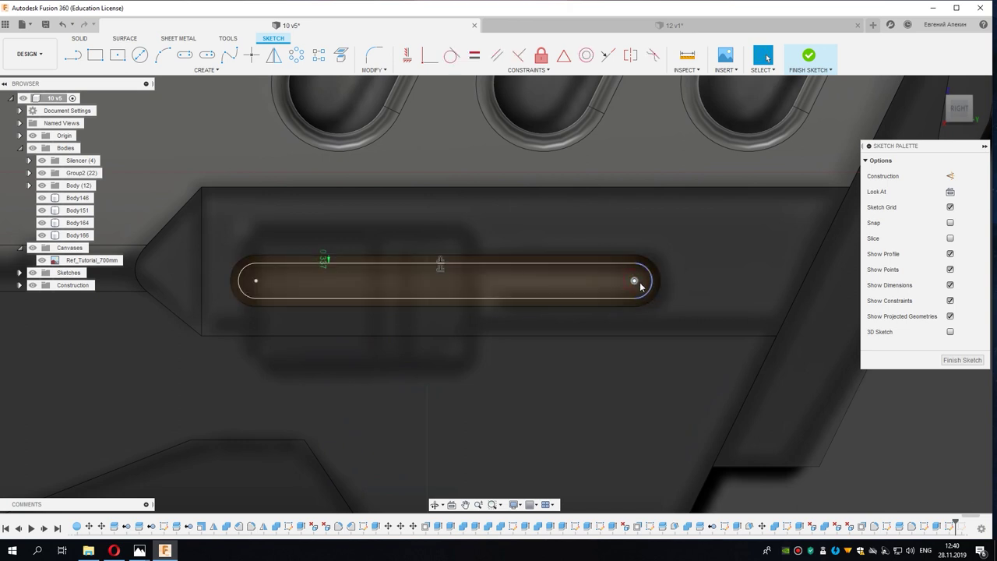
{"action": "left_click", "coordinate": [642, 287]}
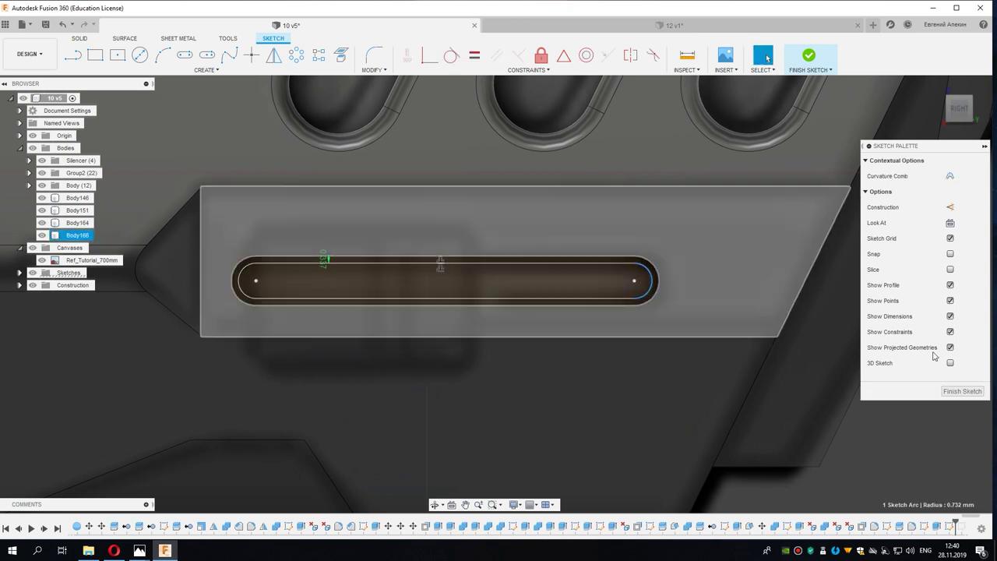
{"action": "middle_click_drag", "start_coordinate": [410, 335], "coordinate": [448, 328]}
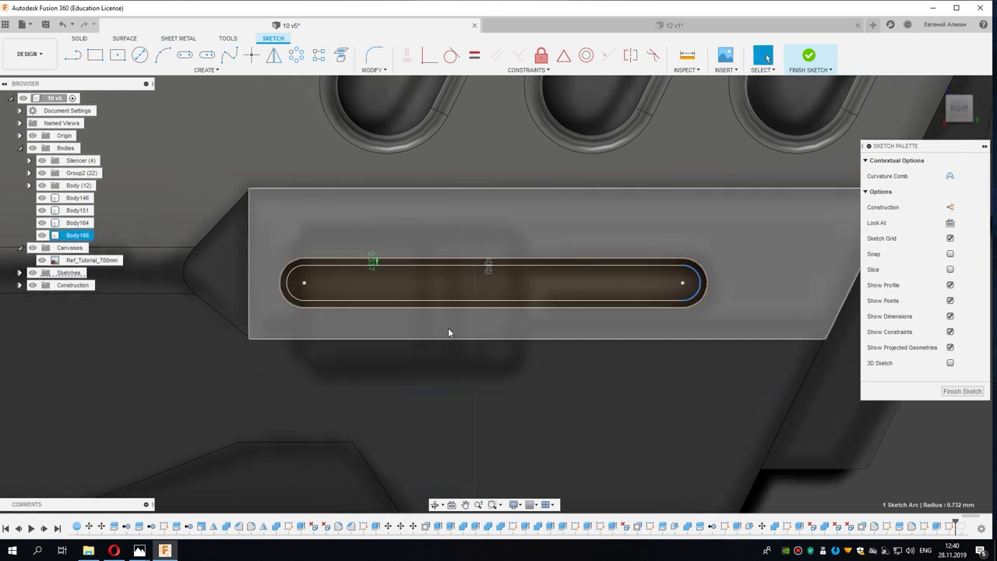
{"action": "left_click", "coordinate": [447, 333]}
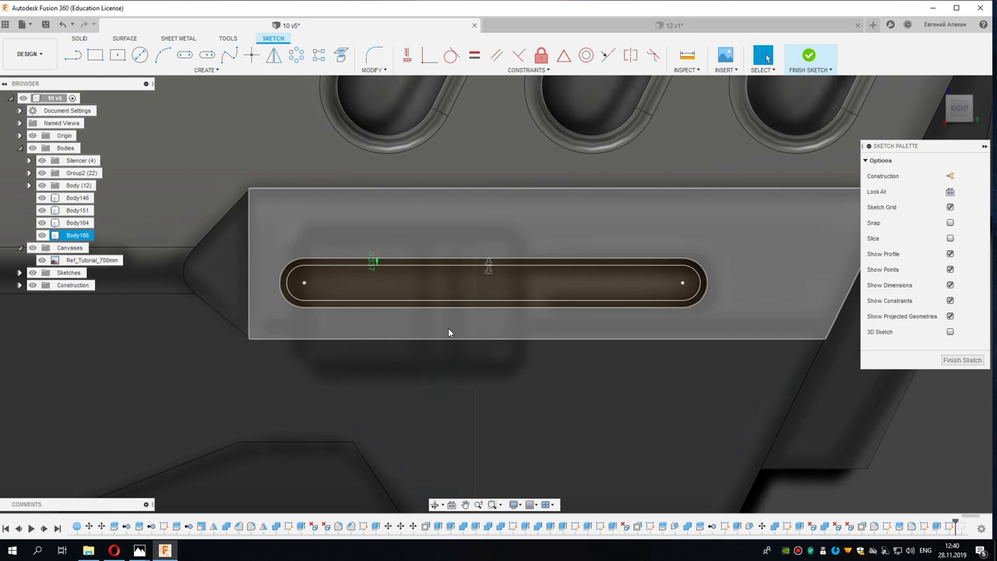
{"action": "key", "text": "Return"}
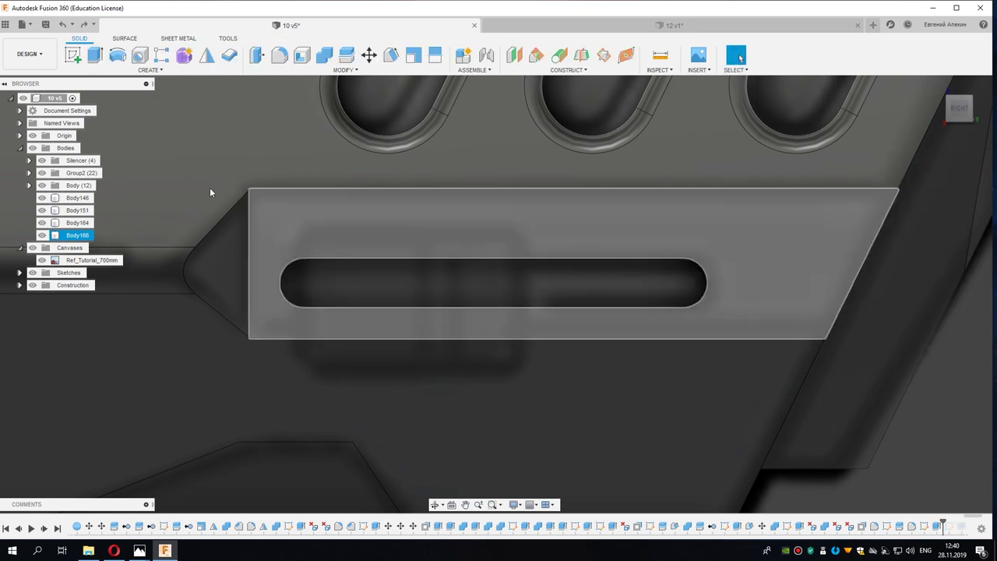
Step: Sketch a shorter center-to-center slot on the slot face at the lower slot's left end
{"action": "left_click", "coordinate": [73, 54]}
{"action": "left_click", "coordinate": [320, 276]}
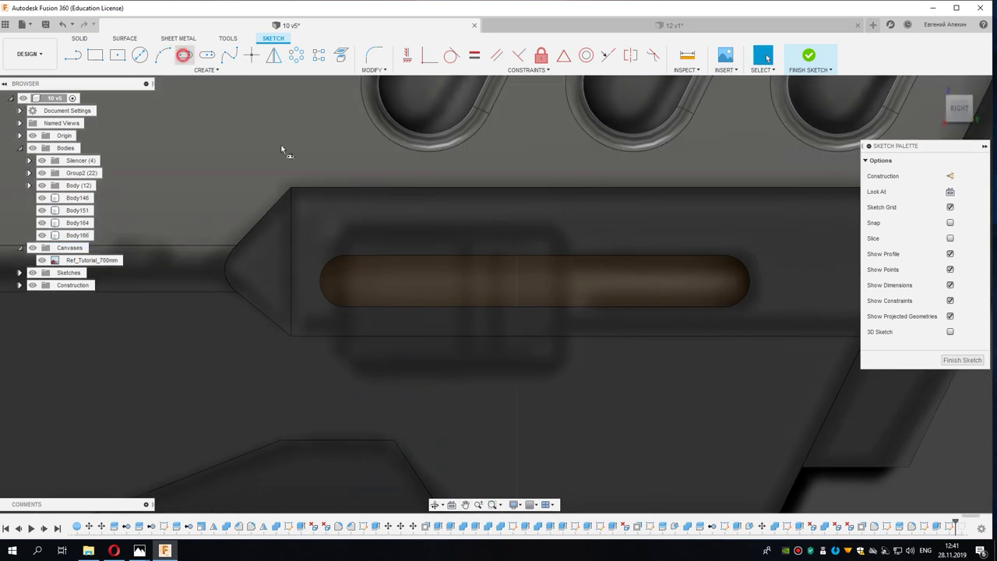
{"action": "left_click", "coordinate": [346, 281]}
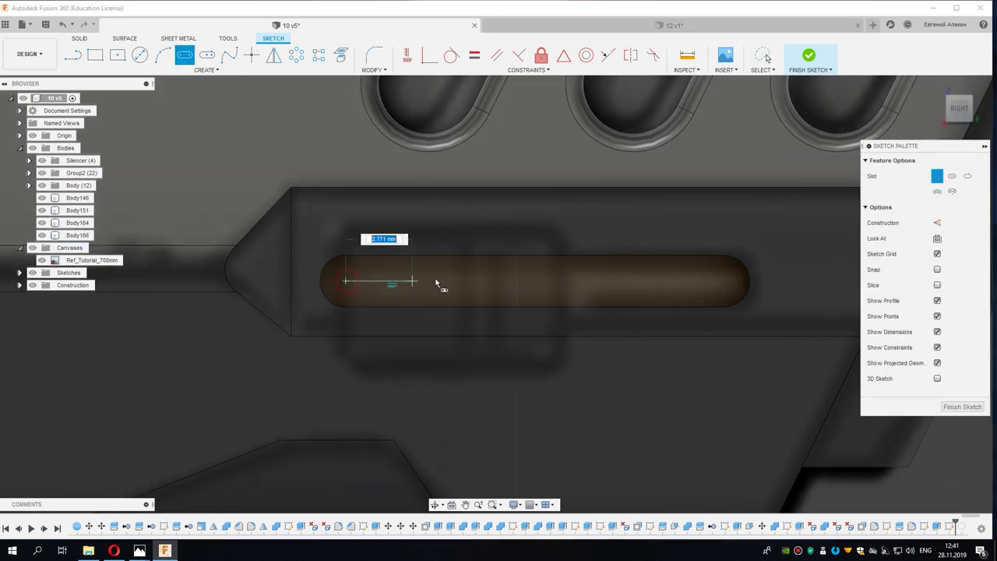
{"action": "left_click", "coordinate": [540, 282]}
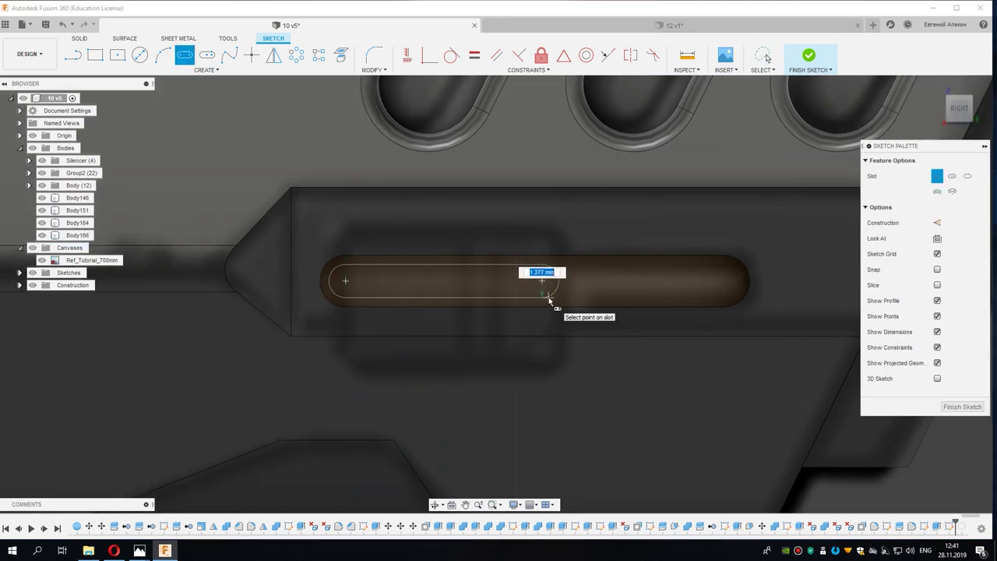
{"action": "right_click", "coordinate": [594, 277]}
{"action": "left_click", "coordinate": [549, 319]}
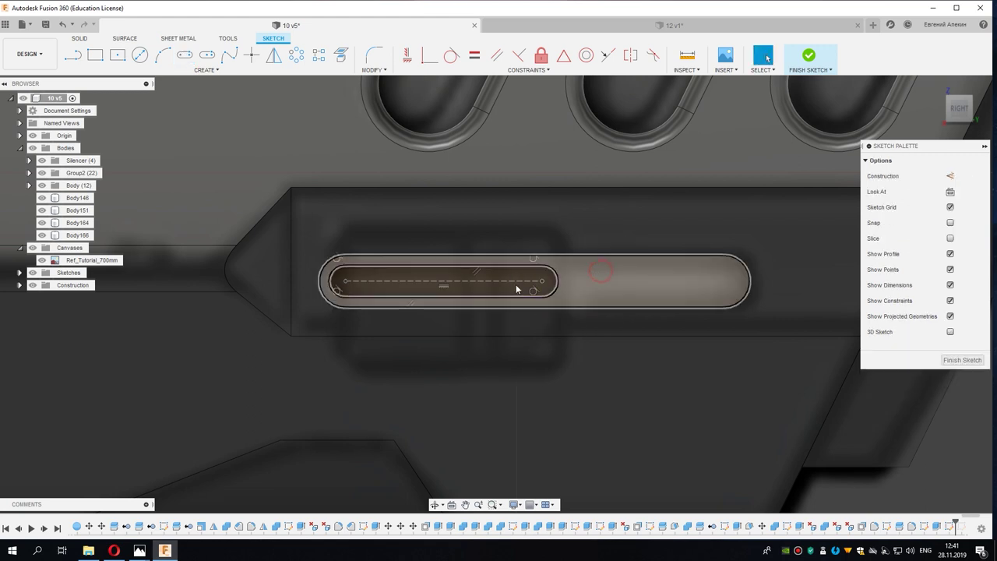
Step: Extrude the new slot profile 4 mm as a separate new body, Body167
{"action": "right_click", "coordinate": [497, 277]}
{"action": "left_click", "coordinate": [490, 327]}
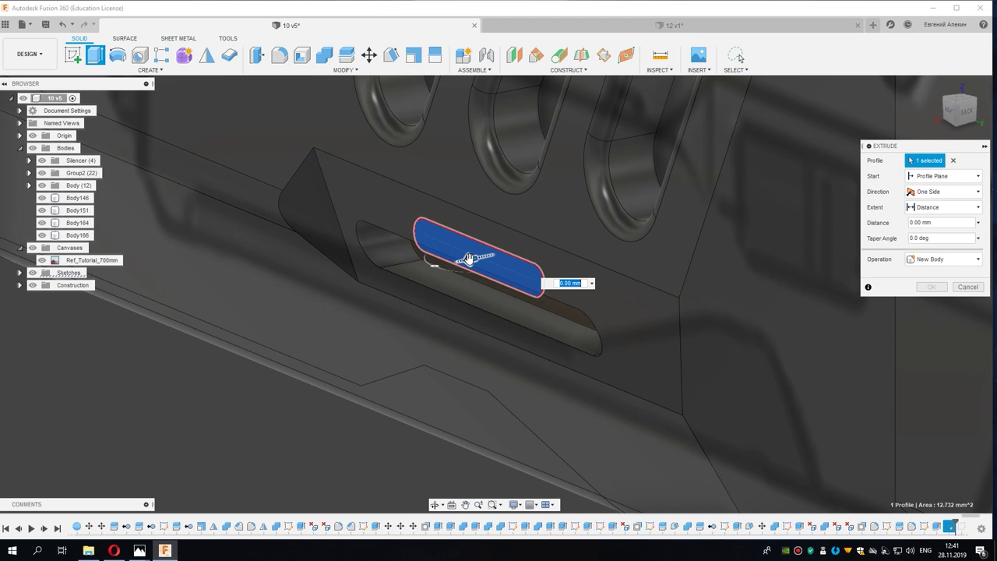
{"action": "left_click_drag", "start_coordinate": [469, 258], "coordinate": [415, 296]}
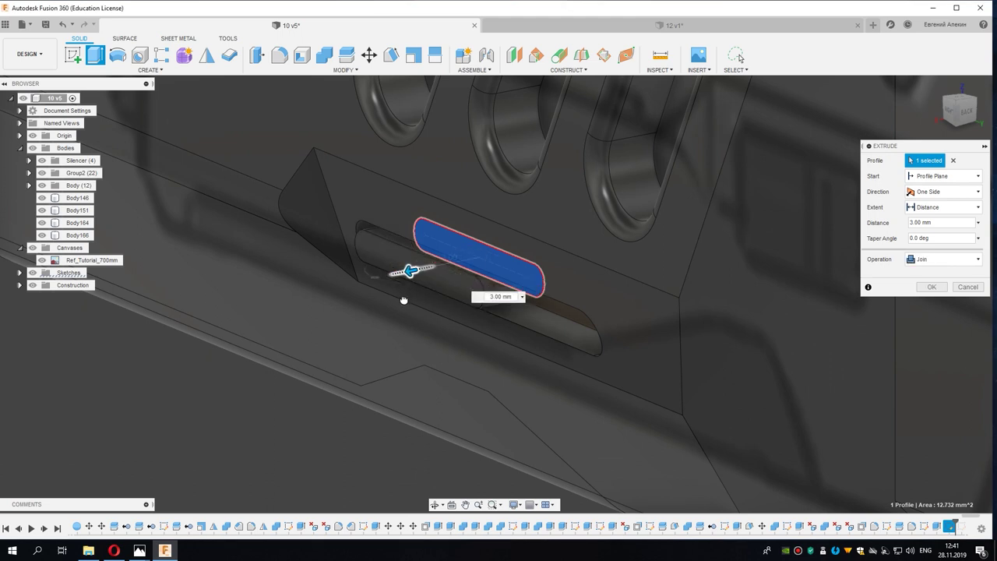
{"action": "left_click_drag", "start_coordinate": [402, 301], "coordinate": [391, 275]}
{"action": "left_click", "coordinate": [943, 258]}
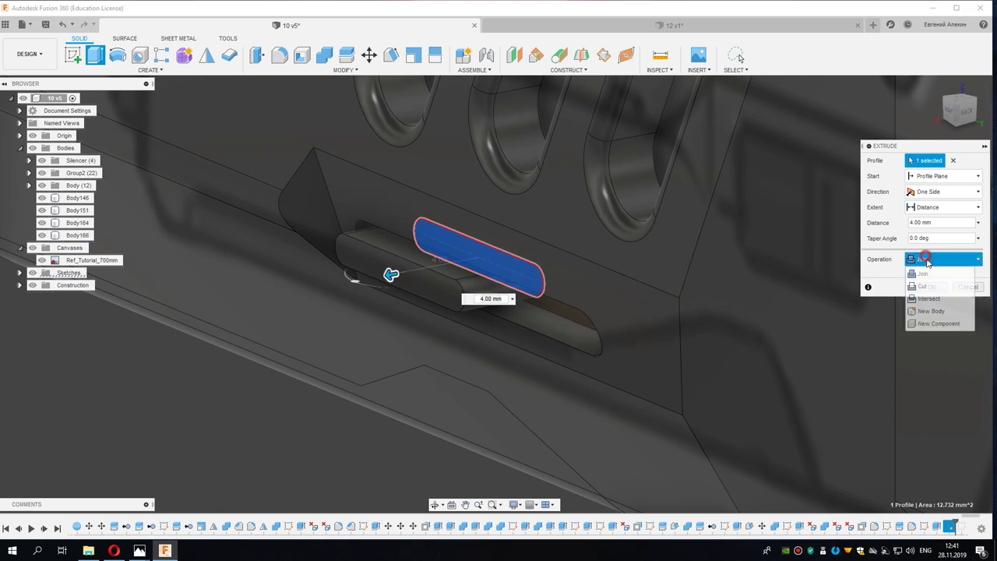
{"action": "left_click", "coordinate": [932, 311]}
{"action": "left_click", "coordinate": [946, 287]}
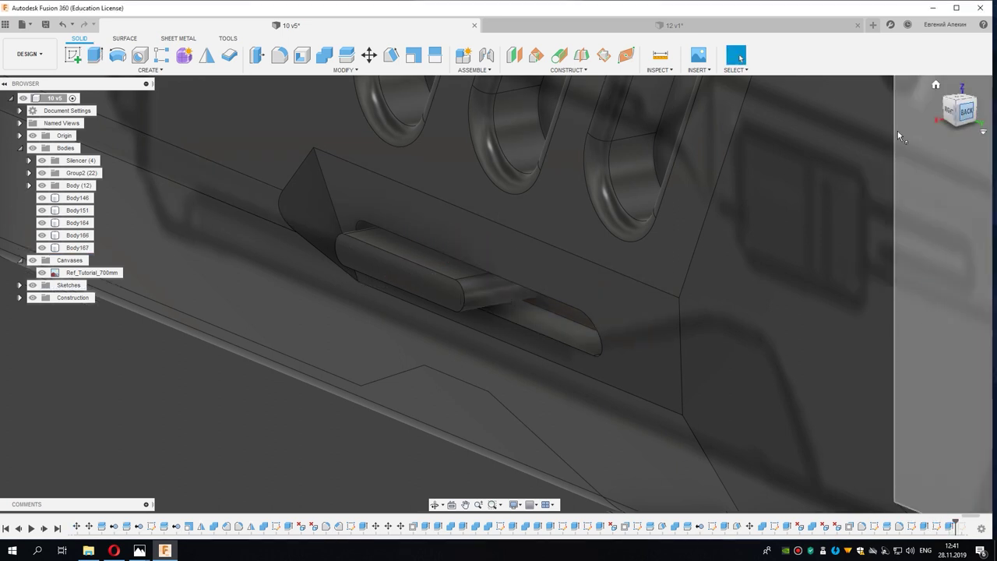
{"action": "left_click", "coordinate": [368, 253]}
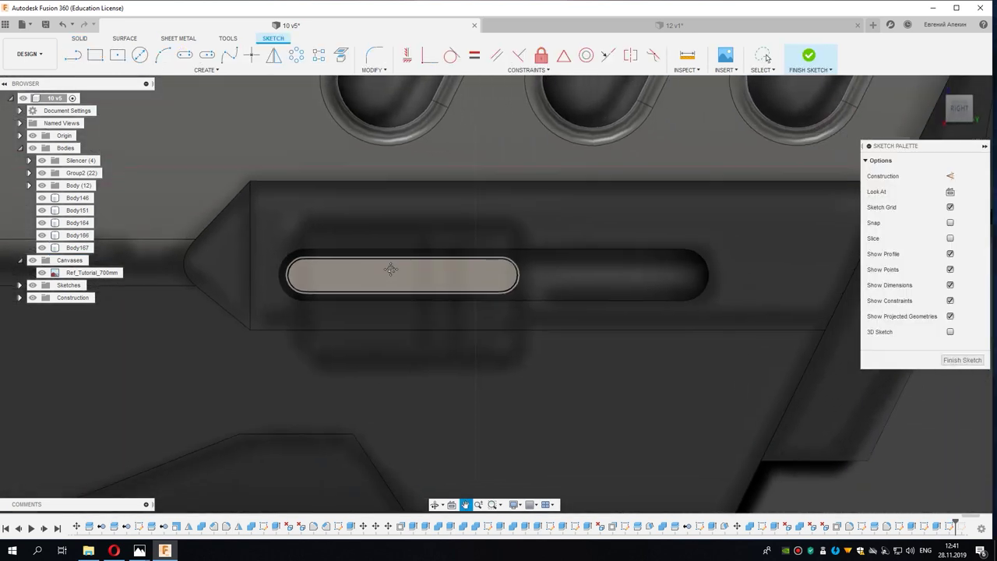
{"action": "left_click", "coordinate": [94, 56]}
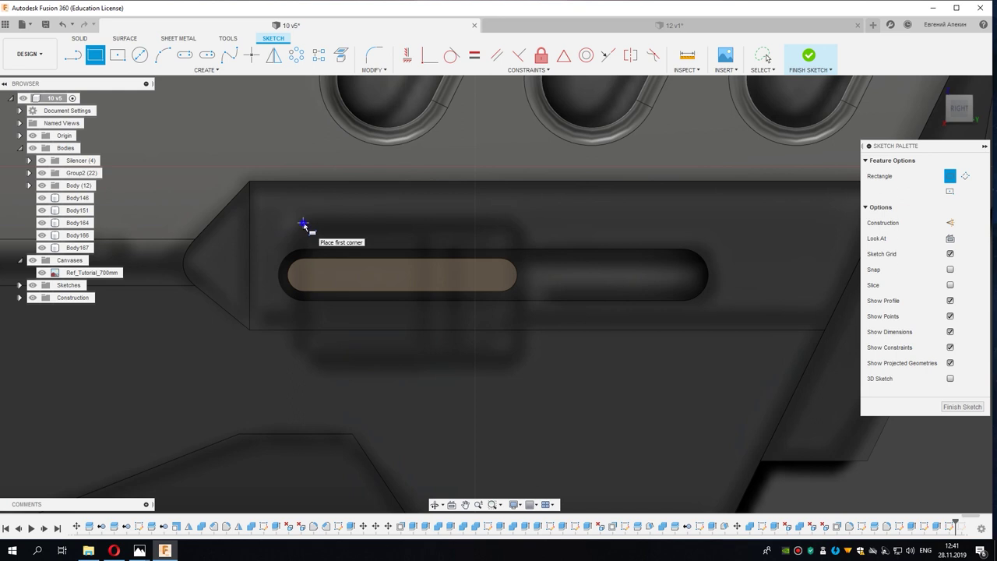
{"action": "left_click", "coordinate": [303, 224]}
{"action": "key", "text": "Escape"}
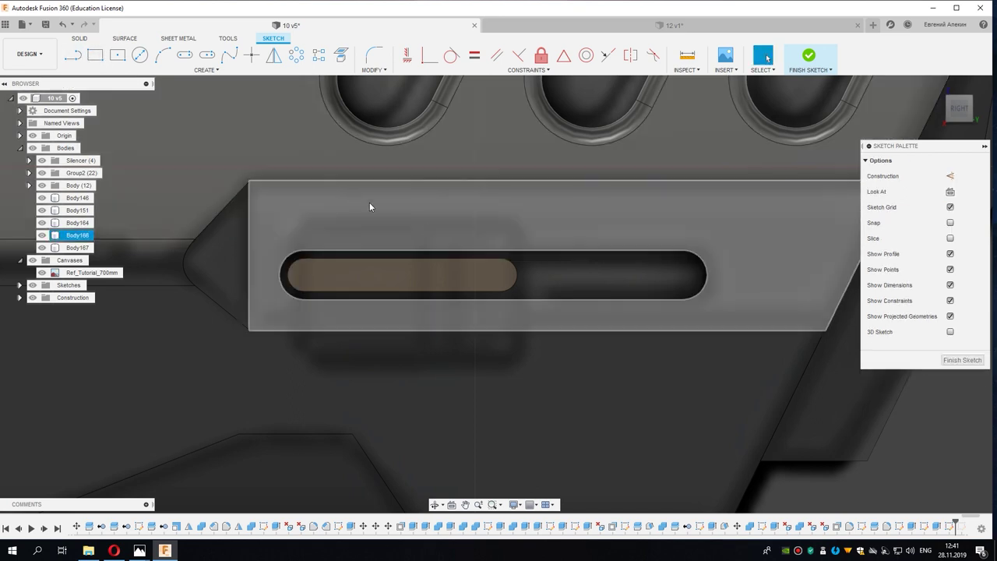
{"action": "scroll", "coordinate": [528, 250], "scroll_direction": "down", "scroll_amount": 2}
{"action": "scroll", "coordinate": [512, 259], "scroll_direction": "up", "scroll_amount": 3}
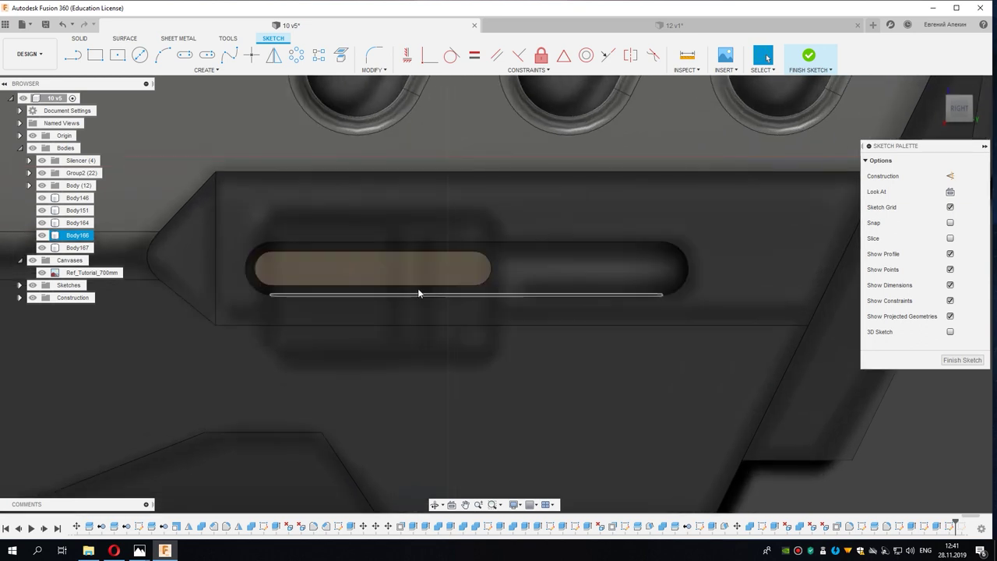
{"action": "key", "text": "Escape"}
{"action": "left_click", "coordinate": [341, 285]}
{"action": "scroll", "coordinate": [340, 286], "scroll_direction": "up", "scroll_amount": 2}
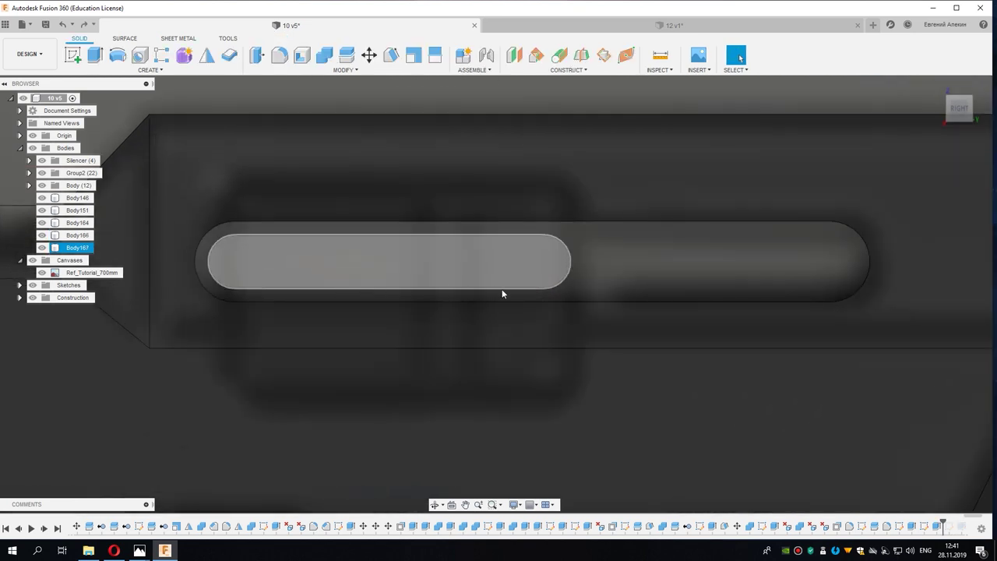
{"action": "middle_click_drag", "start_coordinate": [374, 273], "coordinate": [354, 274]}
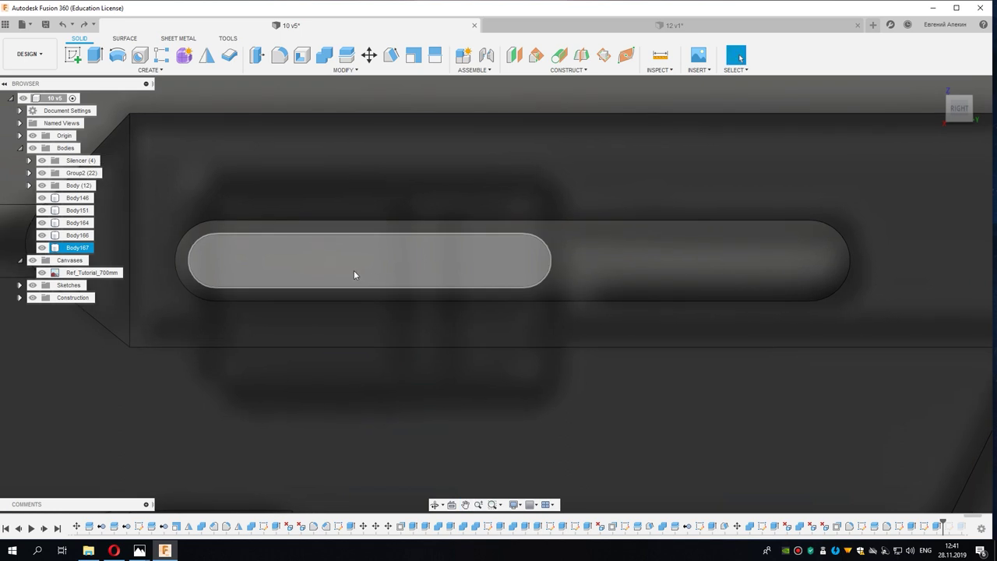
{"action": "key", "text": "m"}
Step: Move the slider block Body167 1.50 mm along Y within the slot
{"action": "left_click", "coordinate": [351, 266]}
{"action": "left_click_drag", "start_coordinate": [398, 259], "coordinate": [419, 260]}
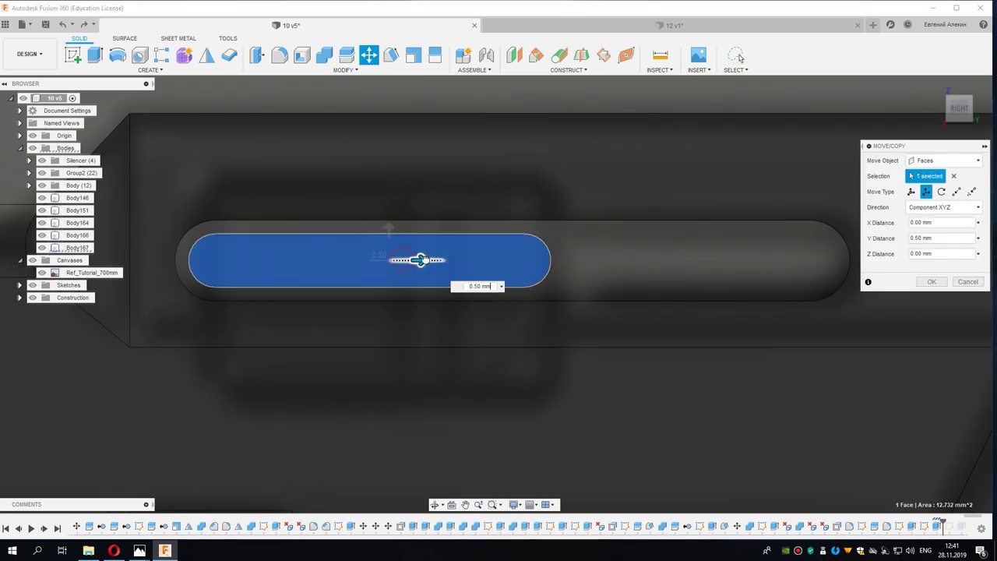
{"action": "left_click", "coordinate": [942, 161]}
{"action": "left_click", "coordinate": [942, 161]}
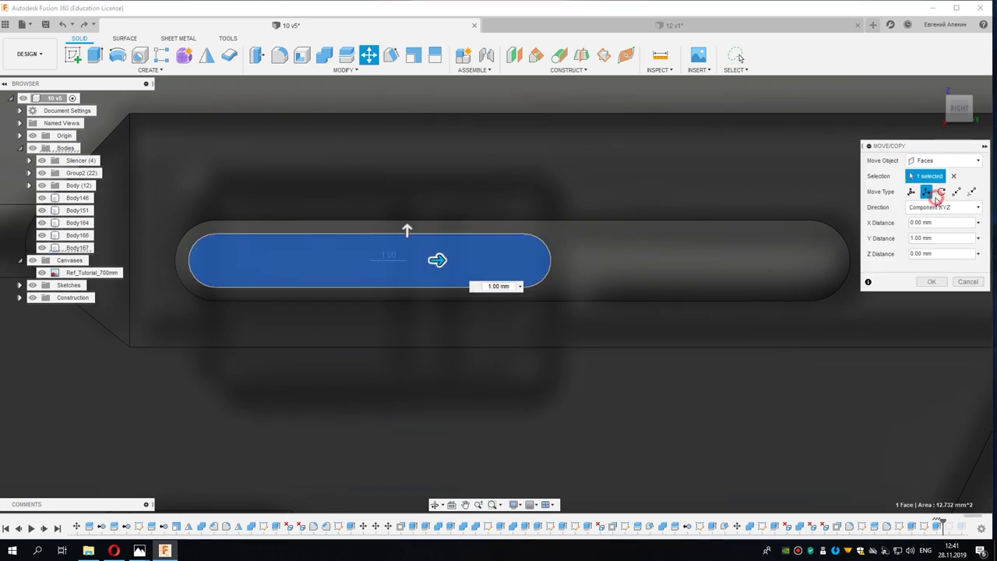
{"action": "left_click", "coordinate": [942, 161]}
{"action": "left_click", "coordinate": [928, 184]}
{"action": "left_click", "coordinate": [390, 265]}
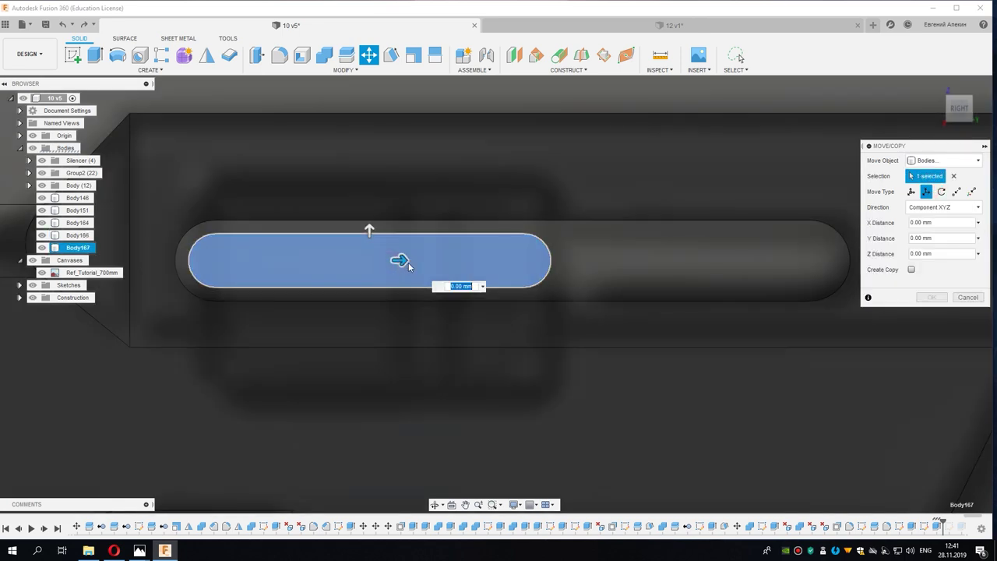
{"action": "left_click_drag", "start_coordinate": [401, 260], "coordinate": [450, 265]}
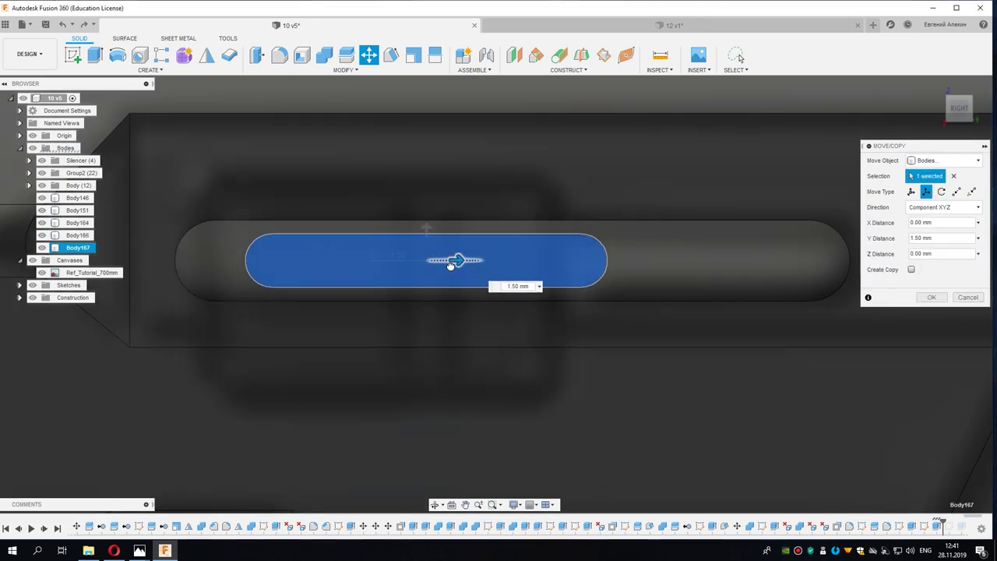
{"action": "left_click", "coordinate": [929, 299]}
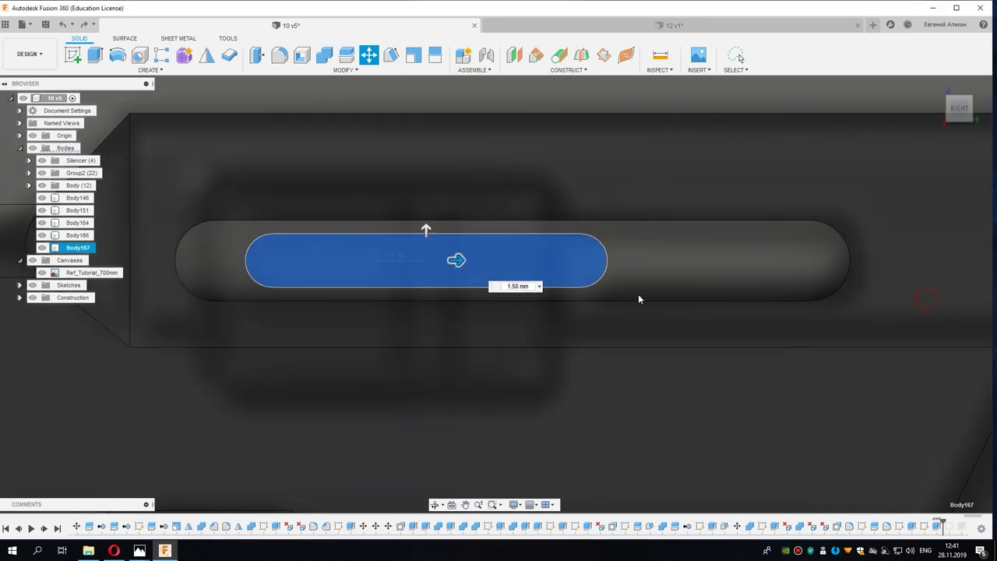
Step: Try shortening the block by moving its right end face, then cancel the move
{"action": "mouse_move", "coordinate": [638, 294]}
{"action": "middle_mouse_down", "text": "shift"}
{"action": "mouse_move", "coordinate": [566, 271]}
{"action": "mouse_move", "coordinate": [747, 211]}
{"action": "mouse_move", "coordinate": [539, 281]}
{"action": "middle_mouse_up", "text": "shift"}
{"action": "key", "text": "m"}
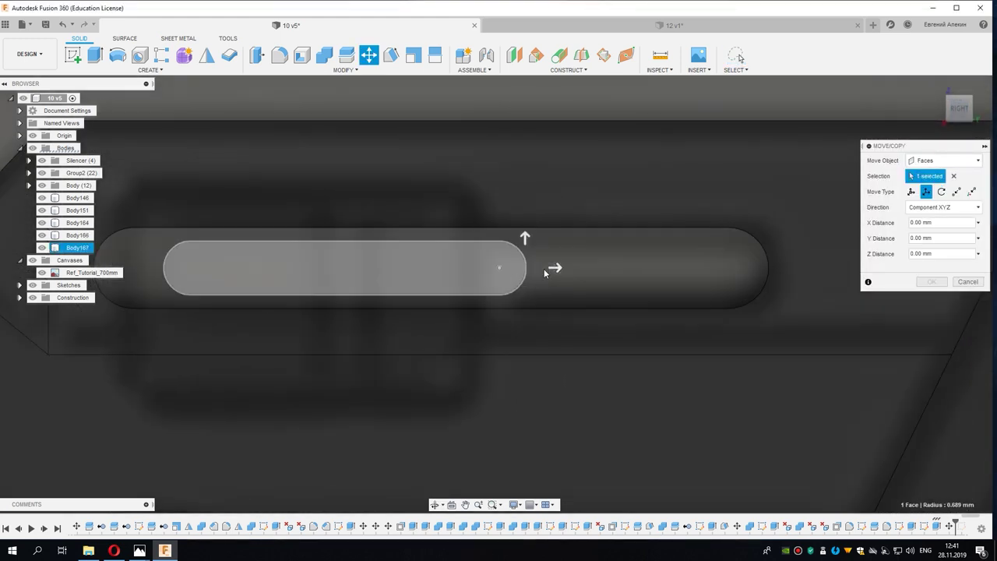
{"action": "mouse_move", "coordinate": [555, 268]}
{"action": "left_mouse_down"}
{"action": "mouse_move", "coordinate": [490, 278]}
{"action": "mouse_move", "coordinate": [533, 278]}
{"action": "left_mouse_up"}
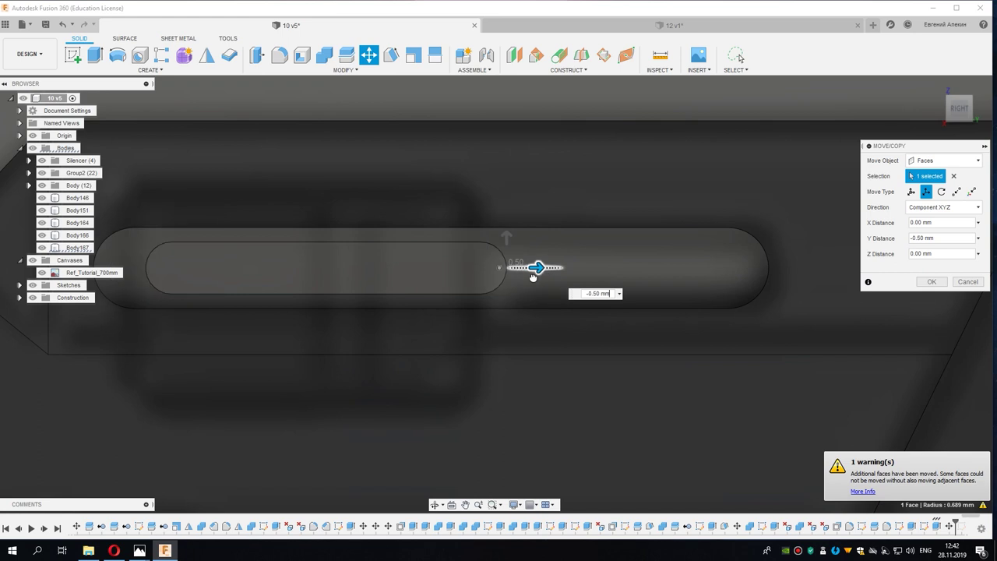
{"action": "left_click", "coordinate": [965, 282]}
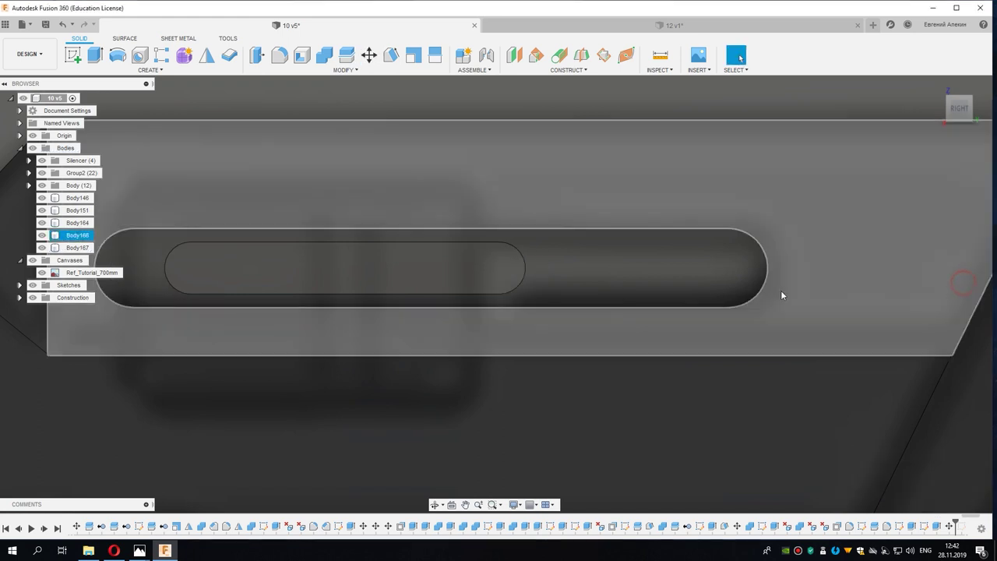
{"action": "middle_click_drag", "start_coordinate": [375, 307], "coordinate": [439, 311]}
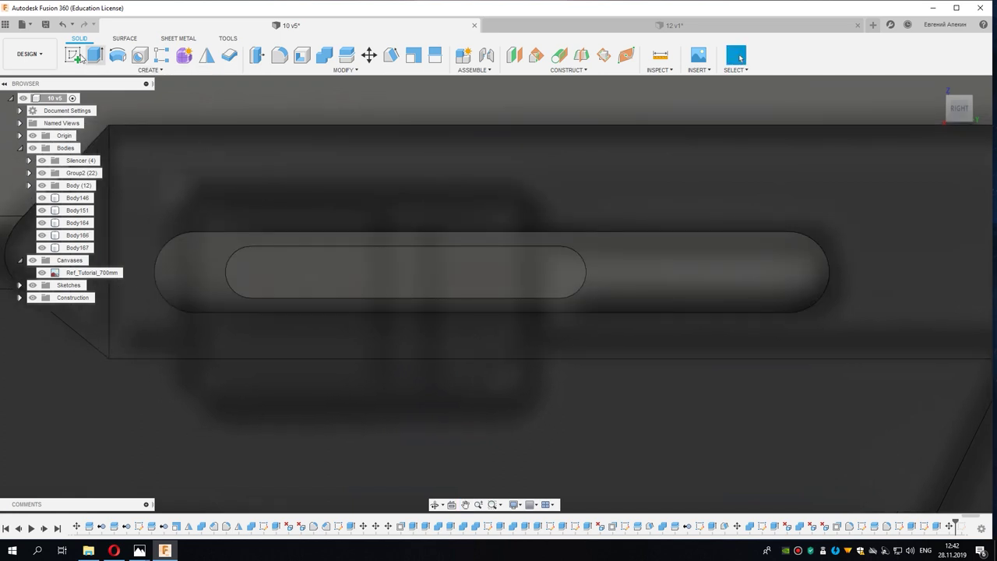
{"action": "left_click", "coordinate": [72, 55]}
Step: Sketch a vertical line across the slider block's face to split it in half
{"action": "left_click", "coordinate": [363, 276]}
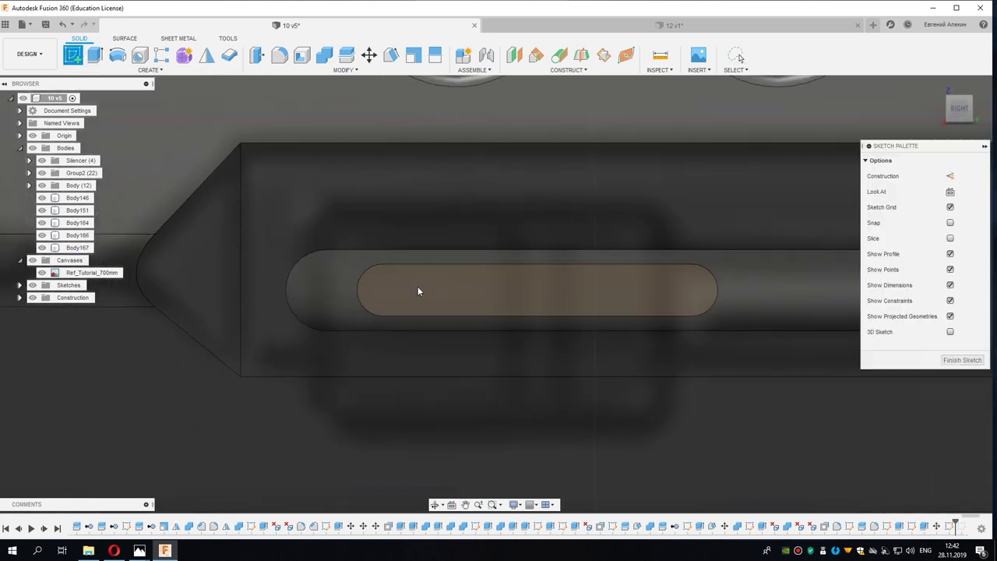
{"action": "middle_click_drag", "start_coordinate": [471, 290], "coordinate": [454, 289]}
{"action": "key", "text": "l"}
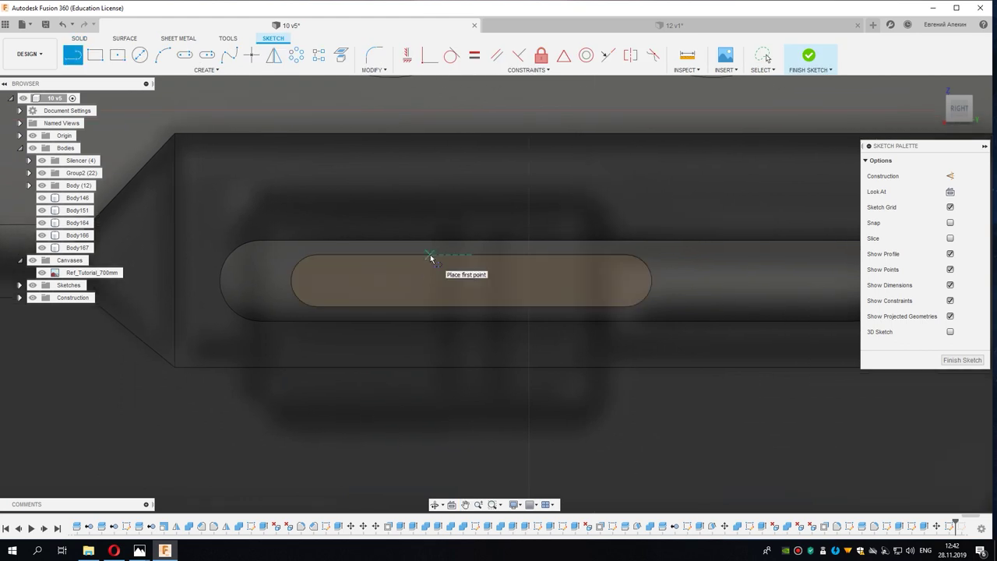
{"action": "left_click", "coordinate": [429, 255]}
{"action": "left_click", "coordinate": [430, 327]}
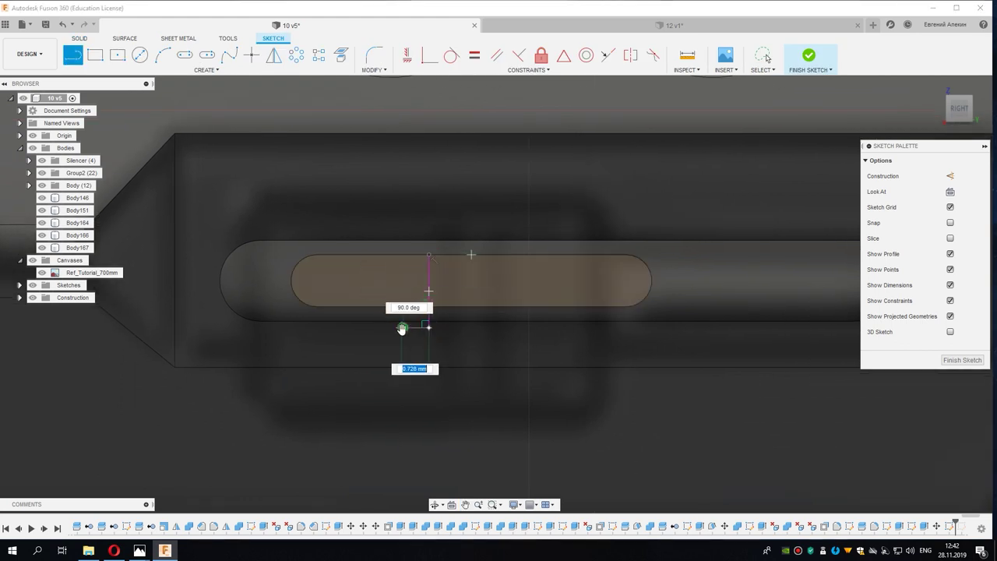
{"action": "right_click", "coordinate": [535, 290]}
{"action": "left_click", "coordinate": [558, 287]}
{"action": "right_click", "coordinate": [538, 285]}
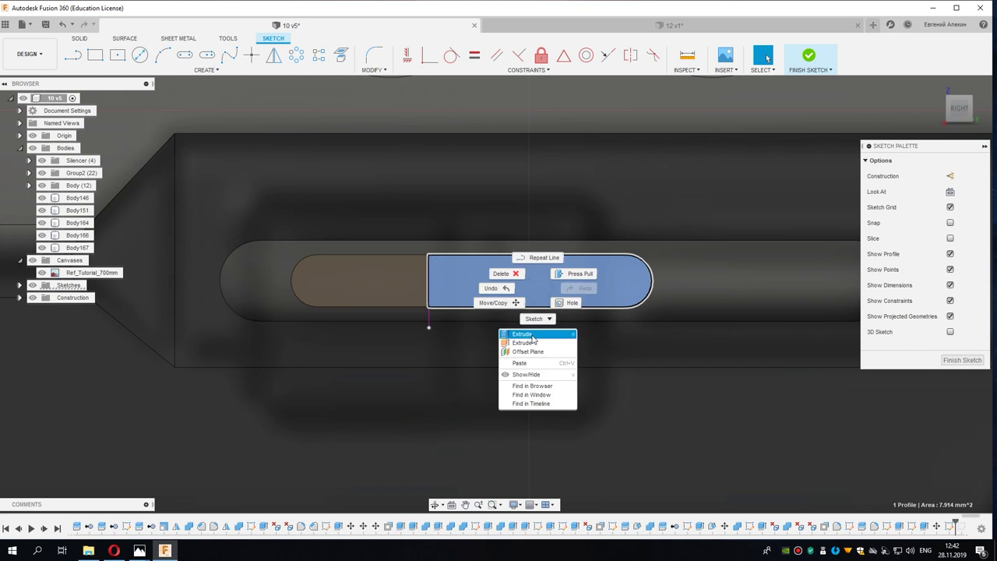
{"action": "left_click", "coordinate": [531, 337]}
Step: Extrude the half-rounded profile with extent To Object, up to the slot body
{"action": "key", "text": "e"}
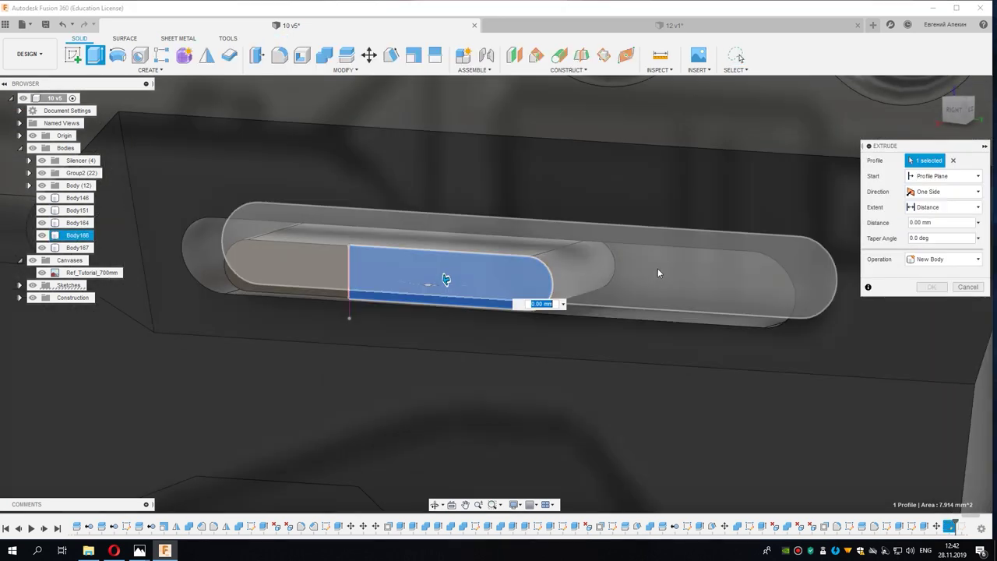
{"action": "left_click", "coordinate": [944, 194]}
{"action": "left_click", "coordinate": [941, 195]}
{"action": "left_click", "coordinate": [944, 207]}
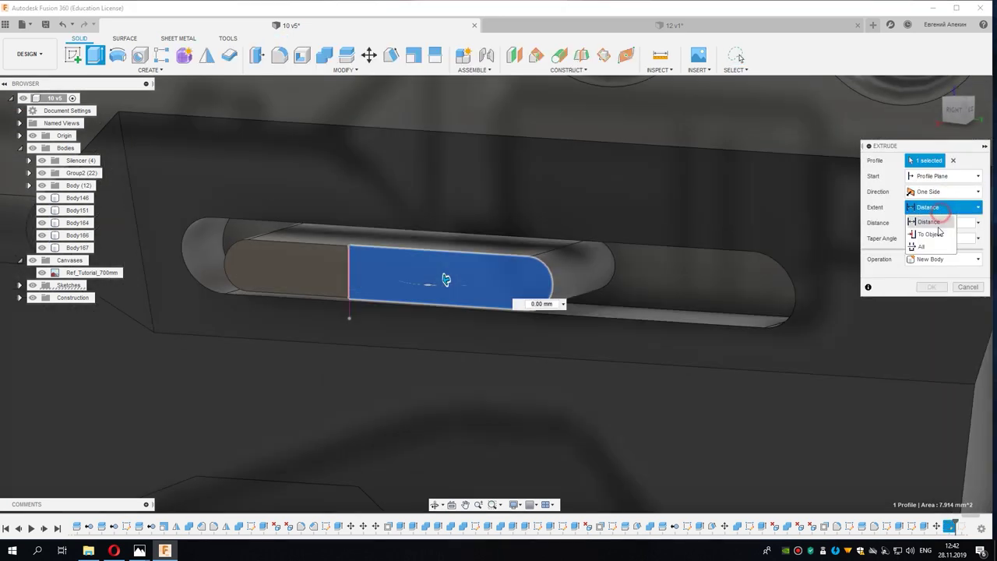
{"action": "left_click", "coordinate": [935, 231]}
{"action": "left_click", "coordinate": [718, 276]}
{"action": "left_click", "coordinate": [926, 346]}
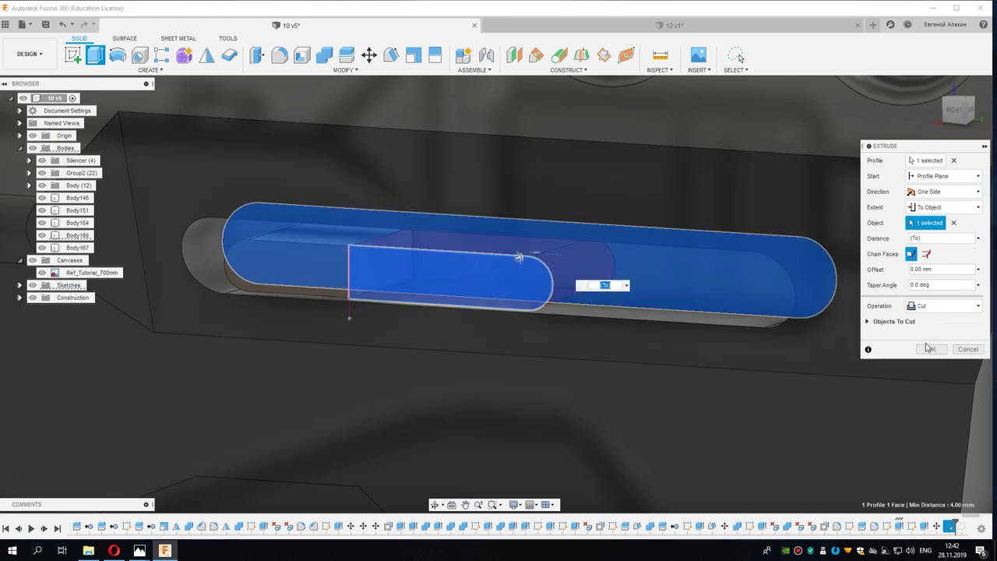
{"action": "left_click", "coordinate": [953, 110]}
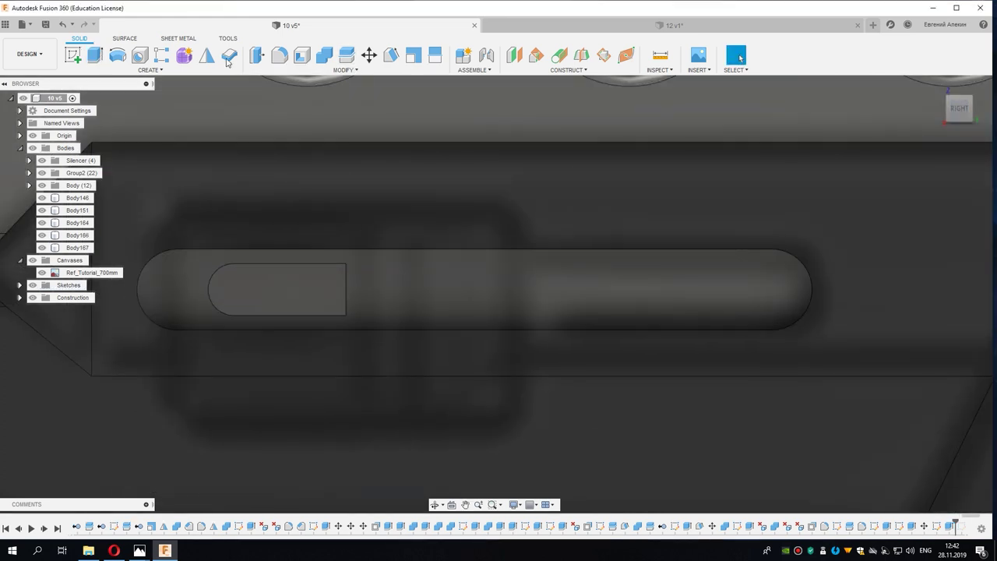
Step: Mirror the half slider body across its flat end face
{"action": "left_click", "coordinate": [285, 294]}
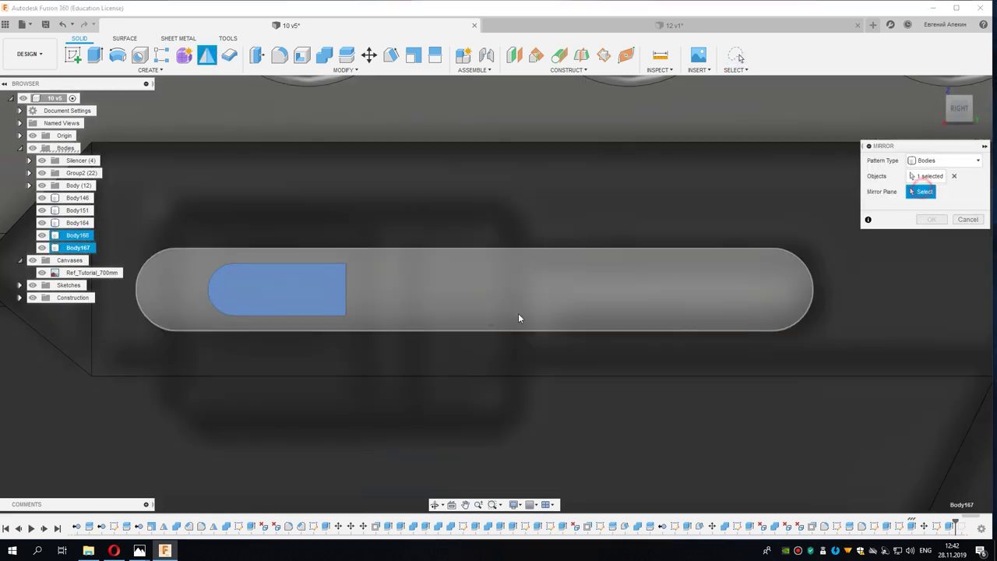
{"action": "middle_click_drag", "start_coordinate": [518, 316], "coordinate": [359, 291], "text": "shift"}
{"action": "left_click", "coordinate": [359, 291]}
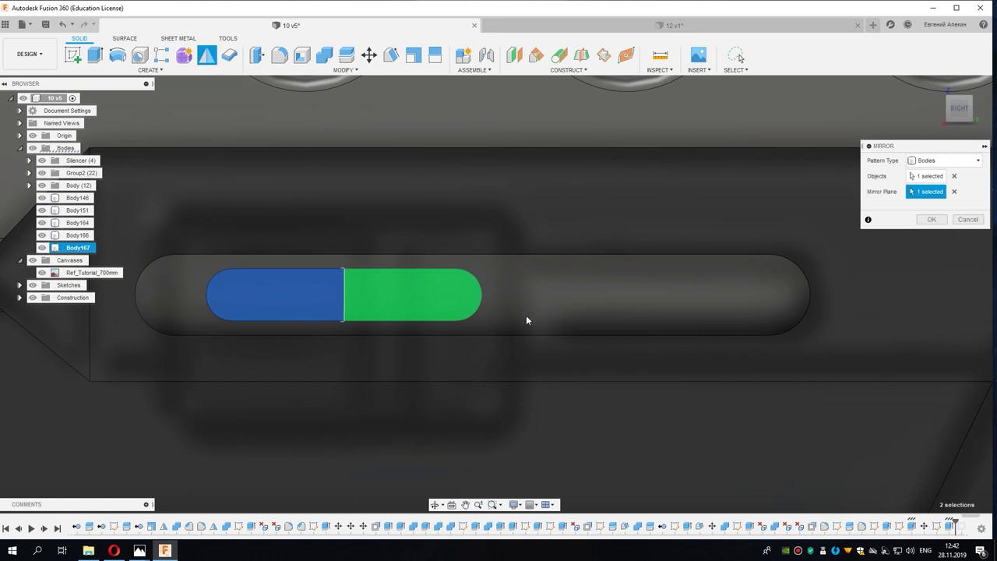
{"action": "left_click", "coordinate": [938, 223]}
Step: Combine the left half and mirrored half with a Join operation
{"action": "left_click", "coordinate": [324, 54]}
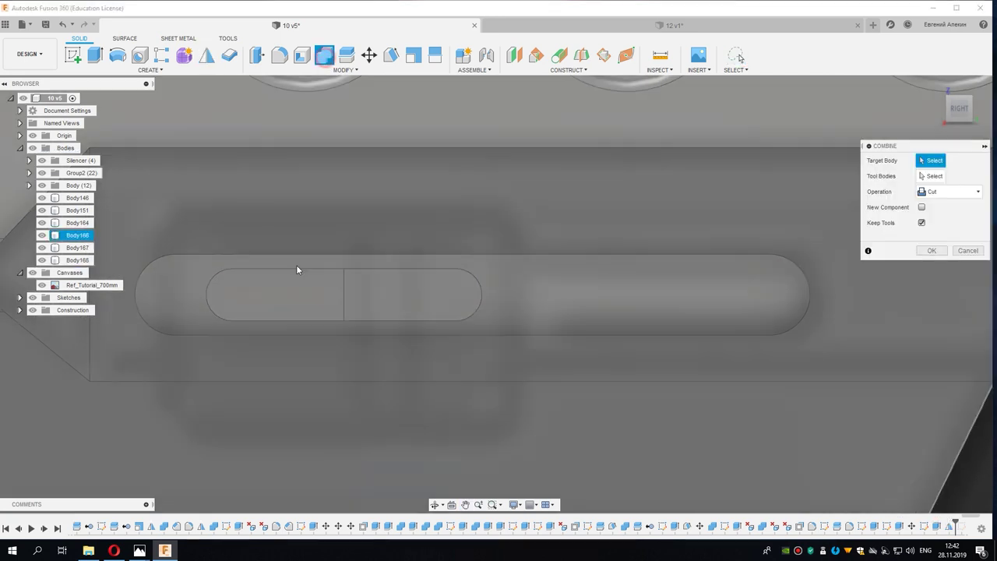
{"action": "left_click", "coordinate": [289, 290]}
{"action": "left_click", "coordinate": [389, 289]}
{"action": "left_click", "coordinate": [946, 191]}
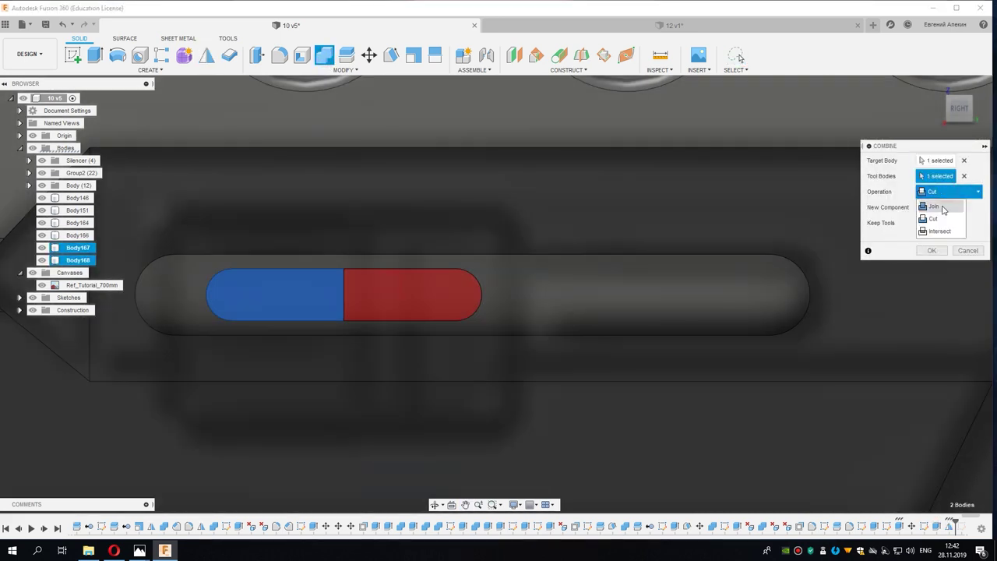
{"action": "left_click", "coordinate": [938, 203]}
{"action": "left_click", "coordinate": [927, 250]}
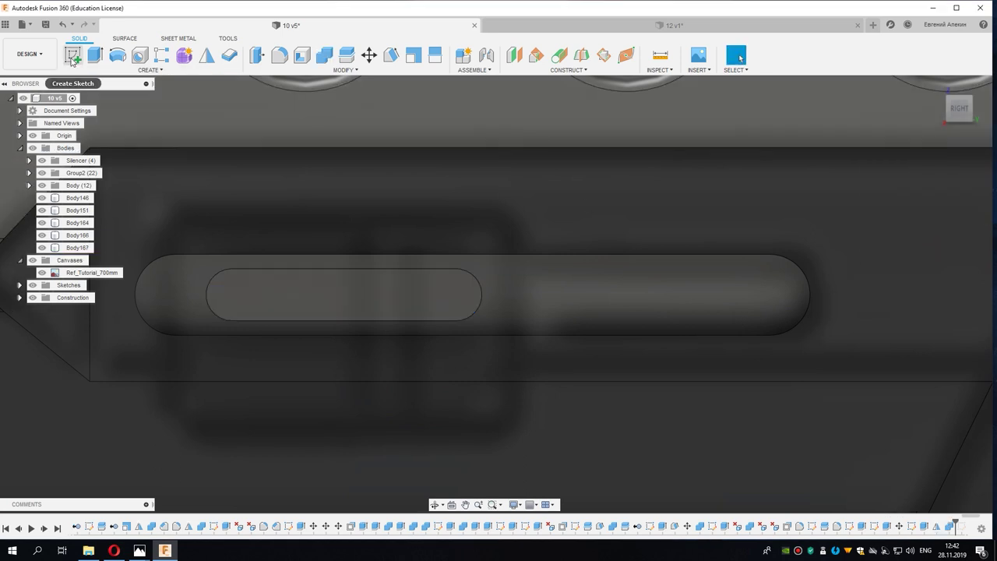
{"action": "left_click", "coordinate": [72, 55]}
Step: Draw a roughly 9.45 × 5.63 mm center rectangle around the slider and select both profiles
{"action": "left_click", "coordinate": [339, 278]}
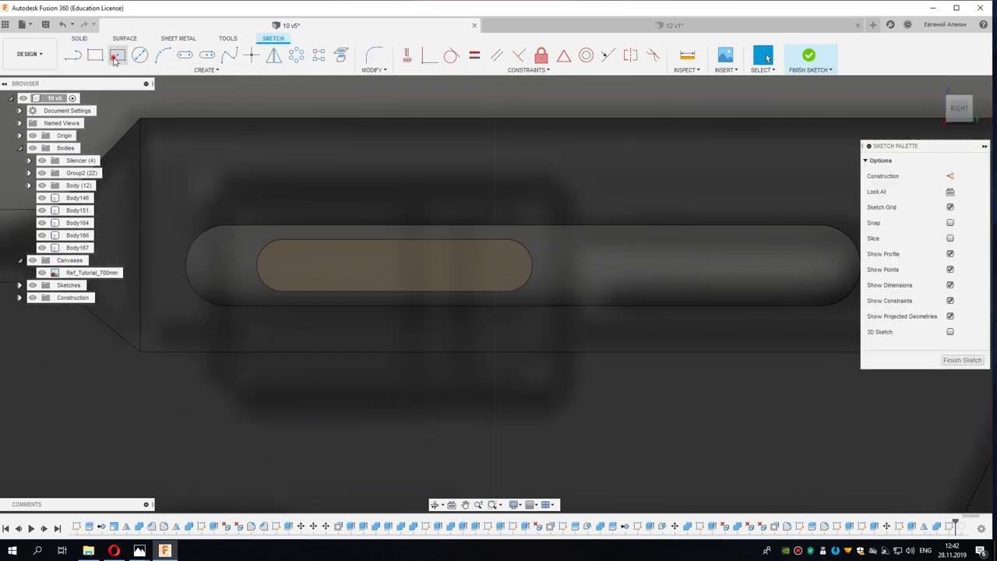
{"action": "left_click", "coordinate": [116, 57]}
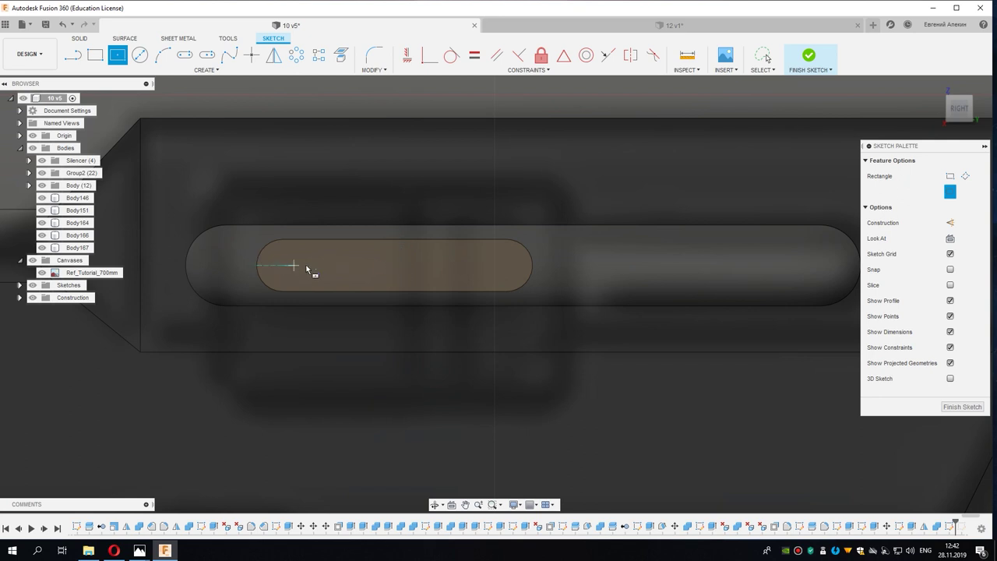
{"action": "left_click", "coordinate": [395, 266]}
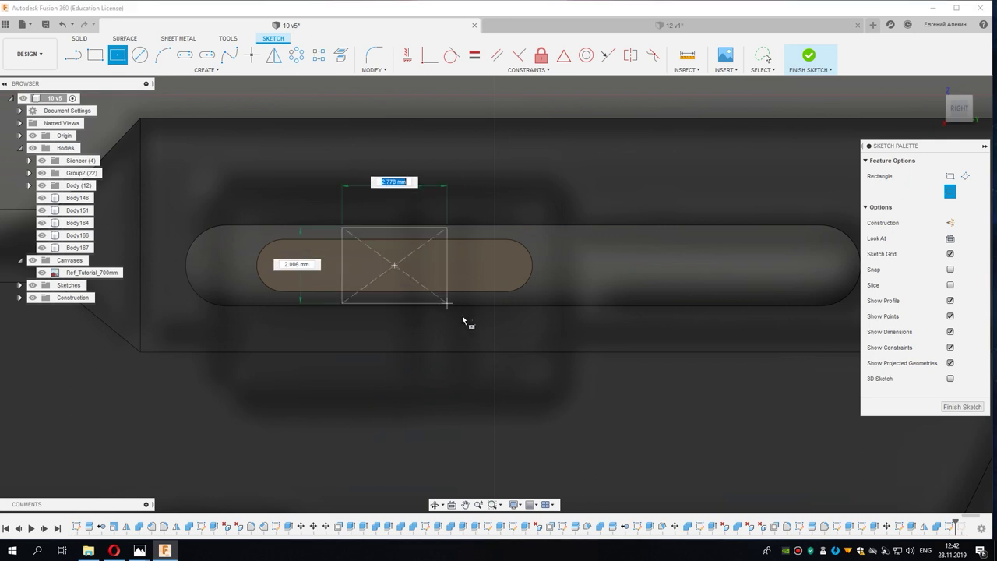
{"action": "left_click", "coordinate": [575, 373]}
{"action": "right_click", "coordinate": [547, 248]}
{"action": "key", "text": "Escape"}
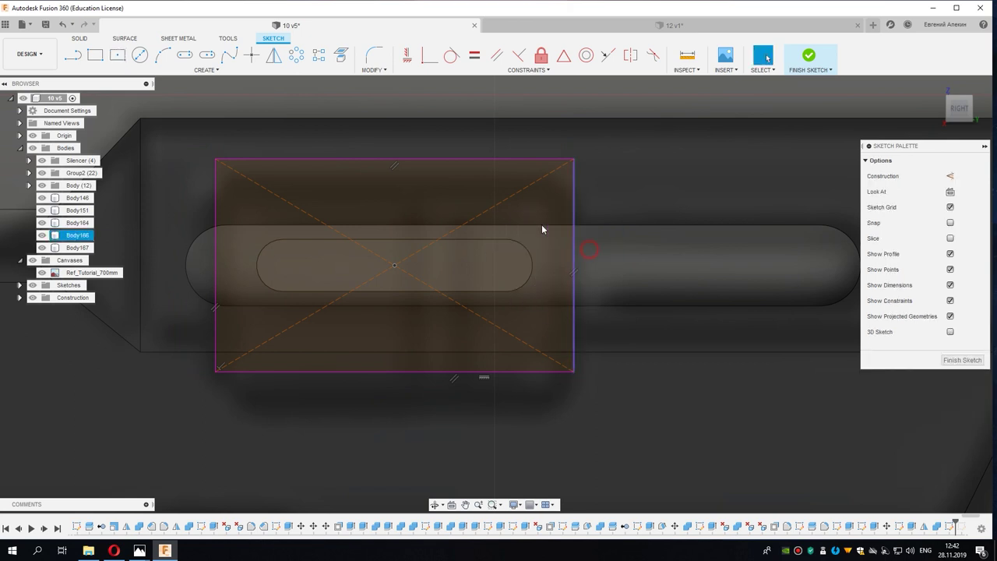
{"action": "left_click", "coordinate": [545, 214]}
{"action": "right_click", "coordinate": [497, 257]}
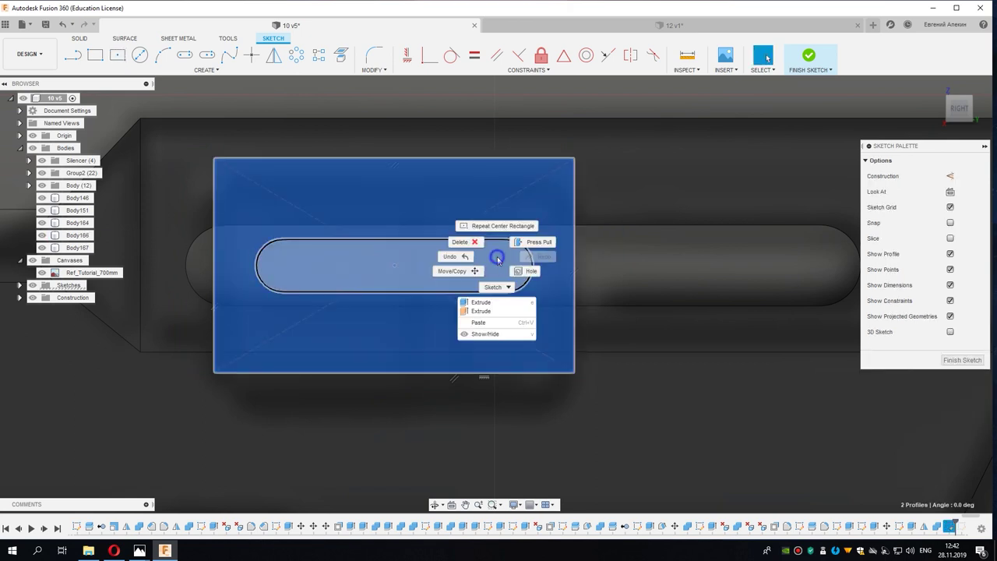
Step: Extrude the rectangle profiles 2.00 mm outward as a new body, Body169
{"action": "left_click", "coordinate": [483, 303]}
{"action": "mouse_move", "coordinate": [442, 293]}
{"action": "middle_mouse_down", "text": "shift"}
{"action": "mouse_move", "coordinate": [373, 301]}
{"action": "mouse_move", "coordinate": [404, 281]}
{"action": "middle_mouse_up", "text": "shift"}
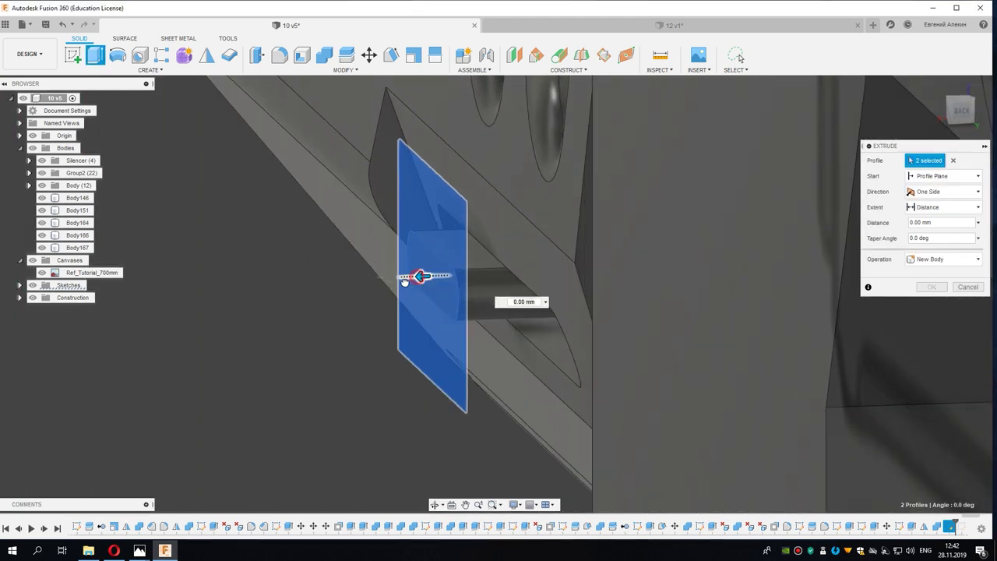
{"action": "left_click_drag", "start_coordinate": [404, 281], "coordinate": [381, 286]}
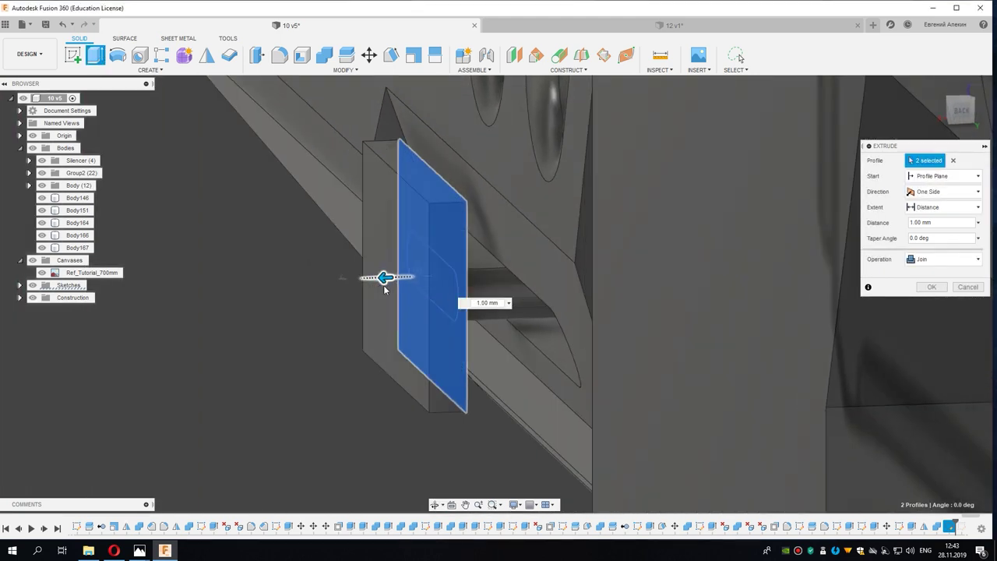
{"action": "mouse_move", "coordinate": [384, 289]}
{"action": "middle_mouse_down", "text": "shift"}
{"action": "mouse_move", "coordinate": [435, 314]}
{"action": "mouse_move", "coordinate": [565, 274]}
{"action": "mouse_move", "coordinate": [567, 339]}
{"action": "mouse_move", "coordinate": [547, 348]}
{"action": "middle_mouse_up", "text": "shift"}
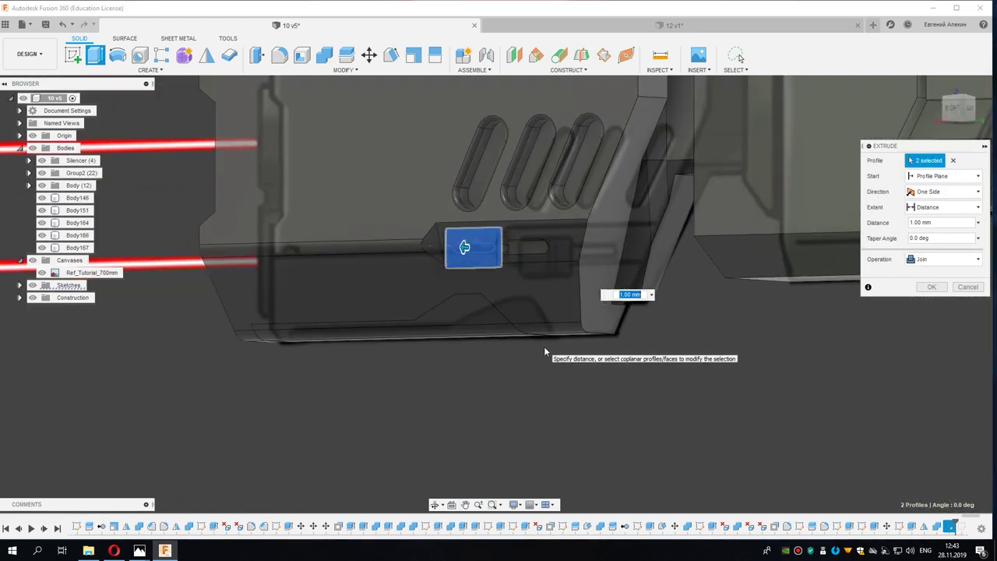
{"action": "left_click", "coordinate": [957, 111]}
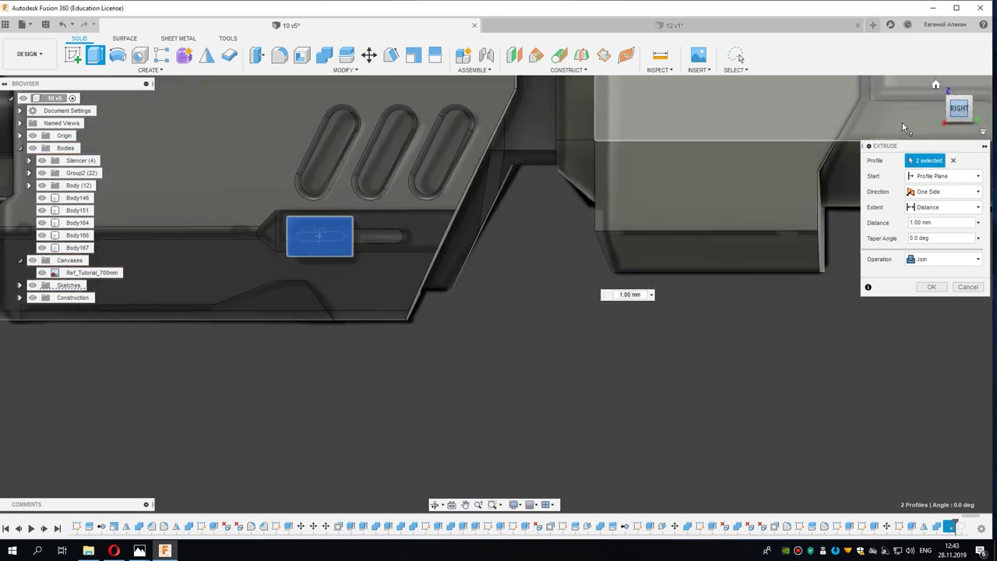
{"action": "scroll", "coordinate": [328, 256], "scroll_direction": "up", "scroll_amount": 2}
{"action": "scroll", "coordinate": [327, 269], "scroll_direction": "up", "scroll_amount": 2}
{"action": "mouse_move", "coordinate": [327, 281]}
{"action": "middle_mouse_down"}
{"action": "mouse_move", "coordinate": [375, 354]}
{"action": "mouse_move", "coordinate": [331, 334]}
{"action": "mouse_move", "coordinate": [337, 348]}
{"action": "mouse_move", "coordinate": [311, 288]}
{"action": "middle_mouse_up"}
{"action": "scroll", "coordinate": [400, 341], "scroll_direction": "down", "scroll_amount": 2}
{"action": "left_click_drag", "start_coordinate": [312, 288], "coordinate": [302, 291]}
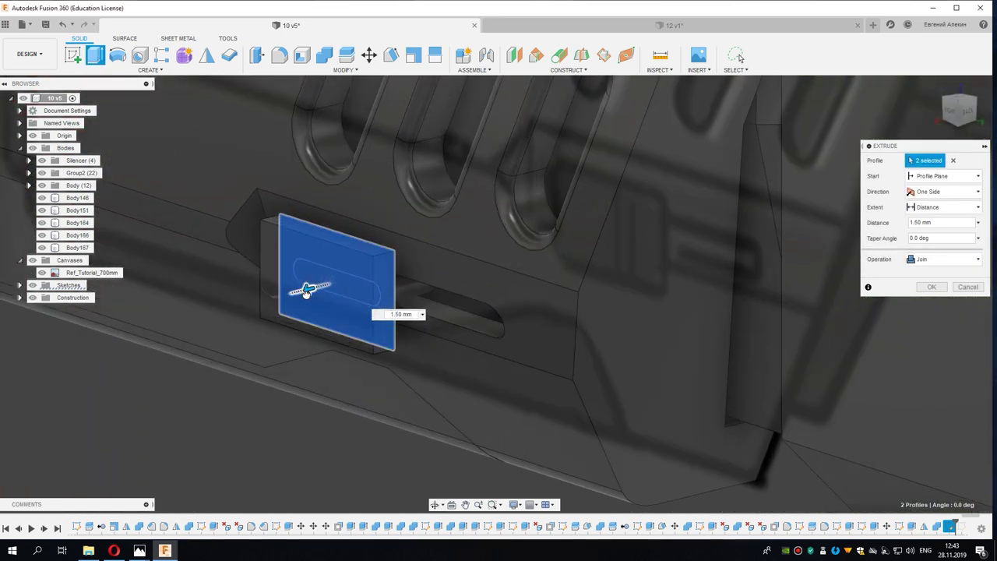
{"action": "type", "text": "2"}
{"action": "left_click", "coordinate": [943, 260]}
{"action": "left_click", "coordinate": [928, 310]}
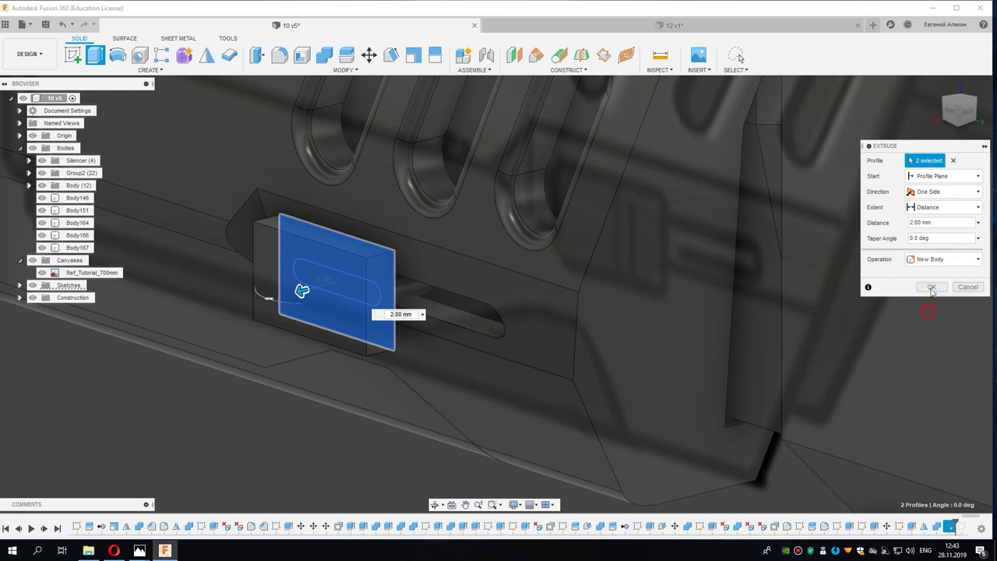
{"action": "left_click", "coordinate": [929, 286]}
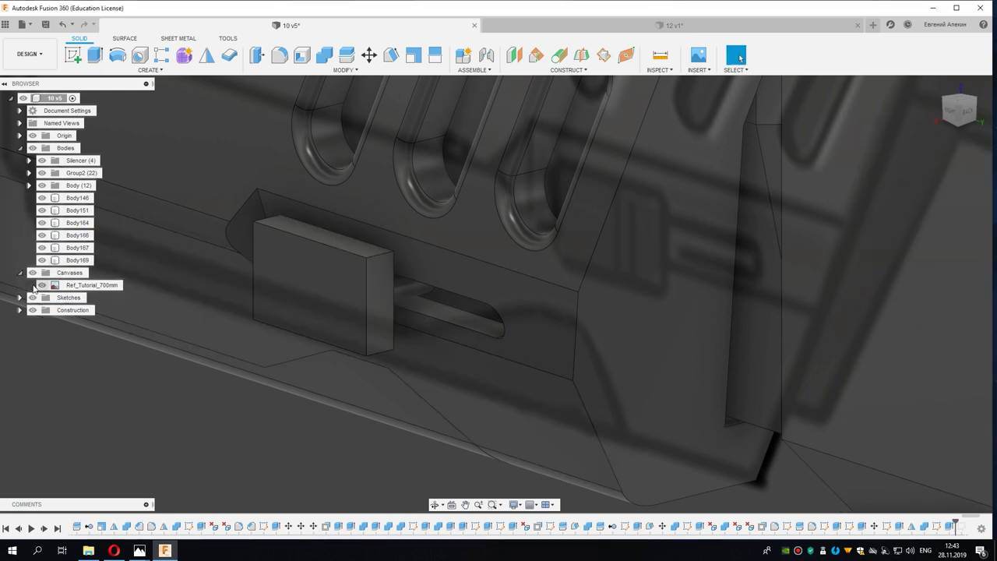
Step: Hide the Ref_Tutorial_700mm reference image and bring the slider block into a close oblique view
{"action": "left_click", "coordinate": [41, 285]}
{"action": "mouse_move", "coordinate": [173, 283]}
{"action": "middle_mouse_down", "text": "shift"}
{"action": "mouse_move", "coordinate": [352, 381]}
{"action": "mouse_move", "coordinate": [329, 374]}
{"action": "mouse_move", "coordinate": [351, 363]}
{"action": "mouse_move", "coordinate": [415, 367]}
{"action": "mouse_move", "coordinate": [351, 354]}
{"action": "mouse_move", "coordinate": [415, 365]}
{"action": "mouse_move", "coordinate": [432, 326]}
{"action": "middle_mouse_up", "text": "shift"}
{"action": "middle_click_drag", "start_coordinate": [469, 343], "coordinate": [480, 362], "text": "shift"}
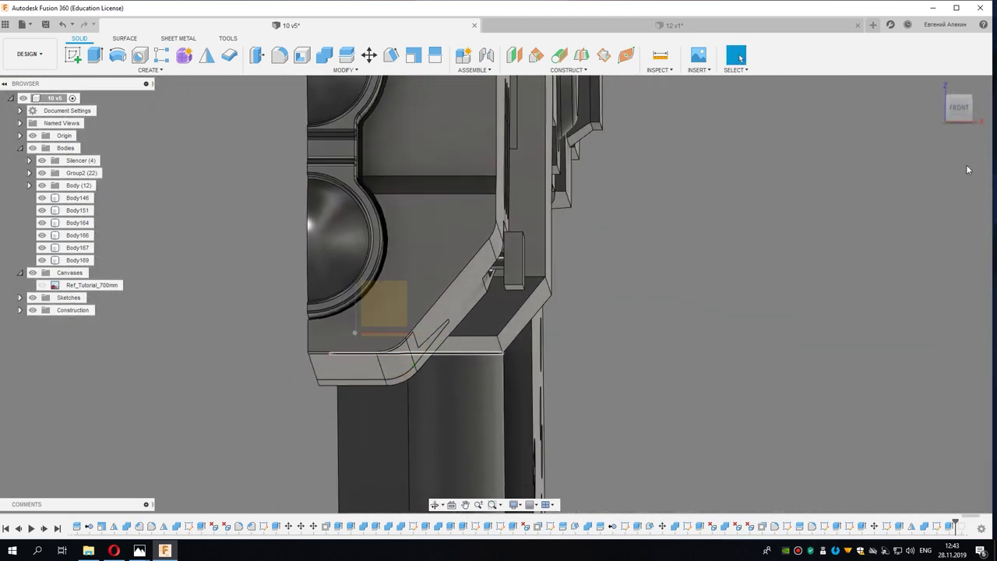
{"action": "left_click", "coordinate": [959, 107]}
{"action": "scroll", "coordinate": [579, 238], "scroll_direction": "up", "scroll_amount": 2}
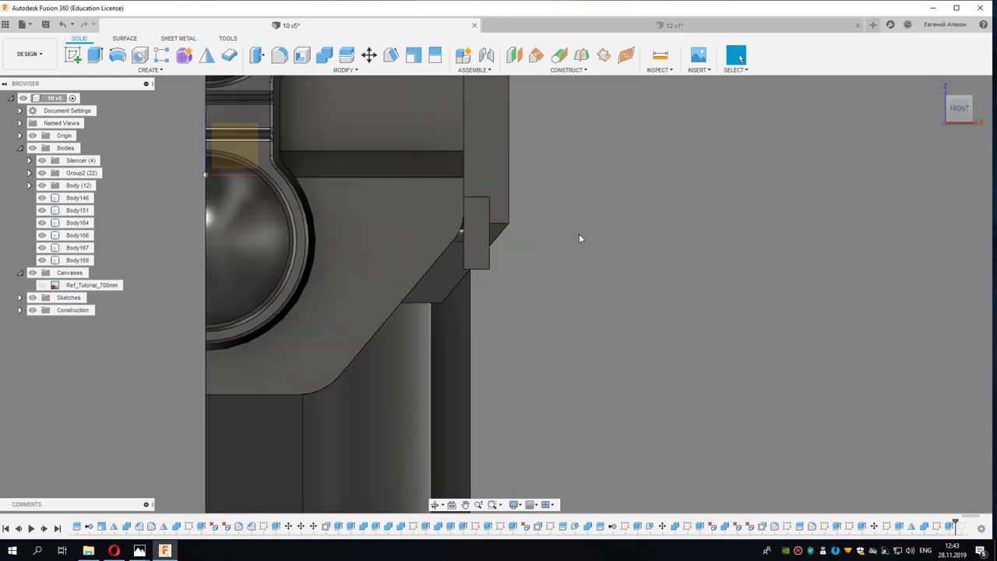
{"action": "scroll", "coordinate": [579, 238], "scroll_direction": "up", "scroll_amount": 1}
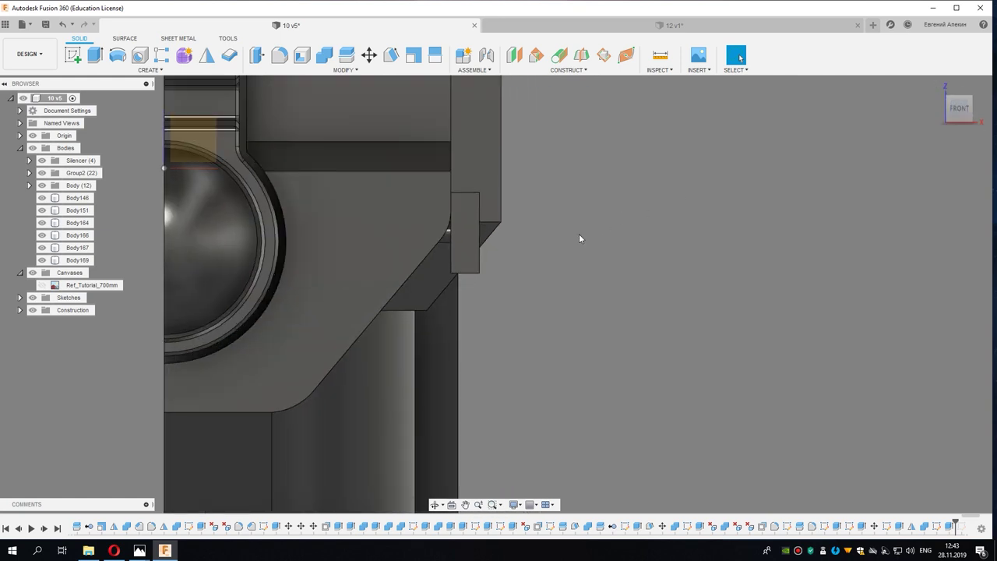
{"action": "mouse_move", "coordinate": [514, 254]}
{"action": "middle_mouse_down", "text": "shift"}
{"action": "mouse_move", "coordinate": [504, 243]}
{"action": "mouse_move", "coordinate": [432, 254]}
{"action": "middle_mouse_up", "text": "shift"}
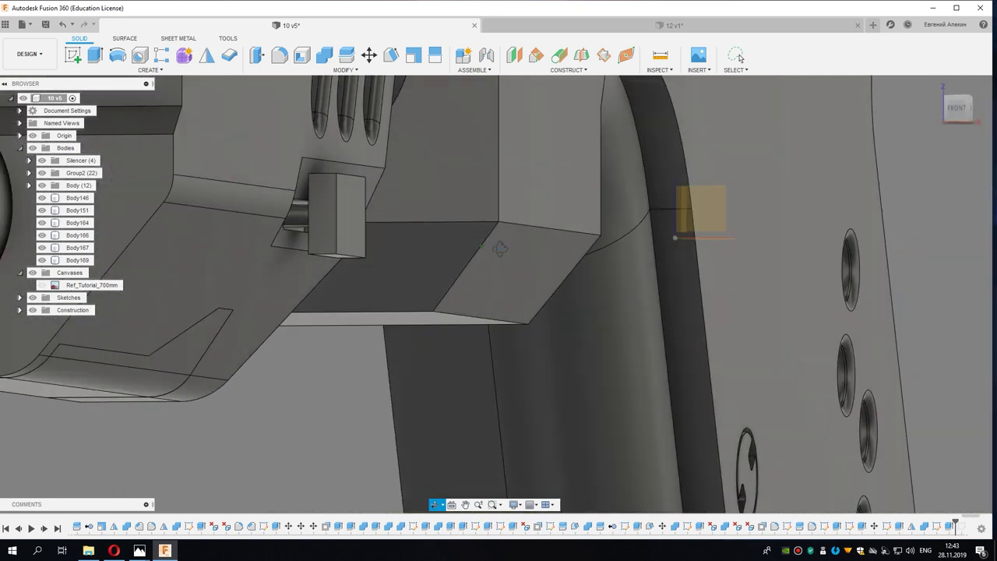
{"action": "scroll", "coordinate": [433, 254], "scroll_direction": "down", "scroll_amount": 3}
{"action": "scroll", "coordinate": [340, 270], "scroll_direction": "down", "scroll_amount": 3}
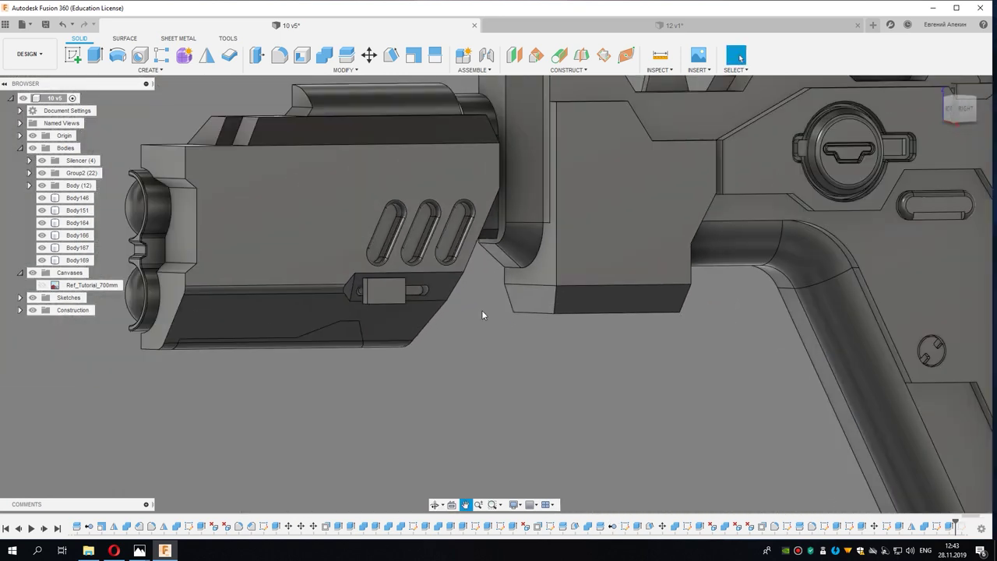
{"action": "mouse_move", "coordinate": [481, 310]}
{"action": "middle_mouse_down", "text": "shift"}
{"action": "mouse_move", "coordinate": [423, 348]}
{"action": "mouse_move", "coordinate": [390, 353]}
{"action": "mouse_move", "coordinate": [390, 326]}
{"action": "middle_mouse_up", "text": "shift"}
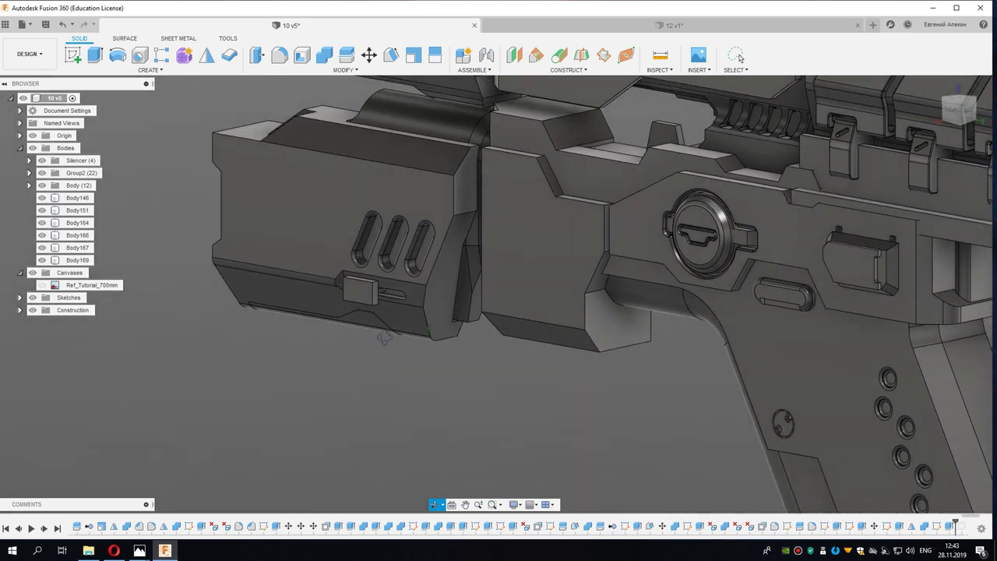
{"action": "scroll", "coordinate": [389, 323], "scroll_direction": "up", "scroll_amount": 2}
{"action": "scroll", "coordinate": [375, 297], "scroll_direction": "up", "scroll_amount": 2}
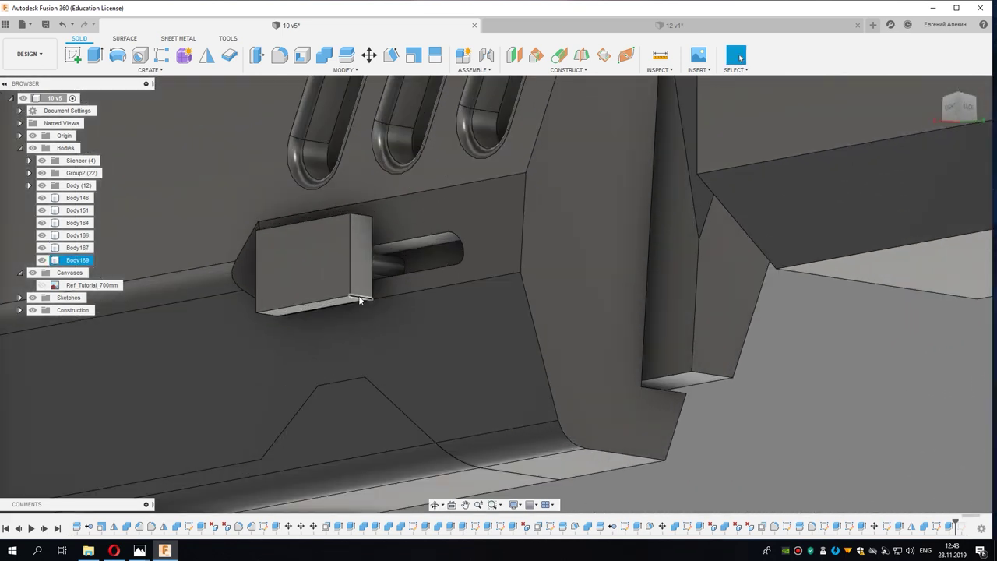
Step: Fillet four edges of the slider block with a 1.50 mm radius
{"action": "key", "text": "f"}
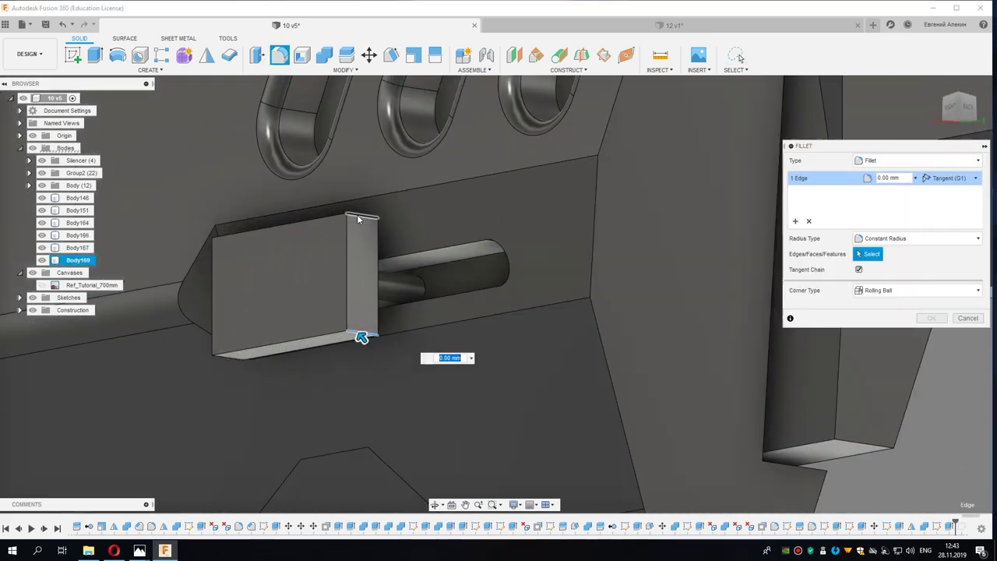
{"action": "left_click", "coordinate": [359, 214]}
{"action": "mouse_move", "coordinate": [356, 211]}
{"action": "middle_mouse_down", "text": "shift"}
{"action": "mouse_move", "coordinate": [325, 276]}
{"action": "mouse_move", "coordinate": [296, 264]}
{"action": "mouse_move", "coordinate": [263, 345]}
{"action": "middle_mouse_up", "text": "shift"}
{"action": "left_click", "coordinate": [273, 255]}
{"action": "scroll", "coordinate": [263, 345], "scroll_direction": "up", "scroll_amount": 1}
{"action": "left_click", "coordinate": [263, 345]}
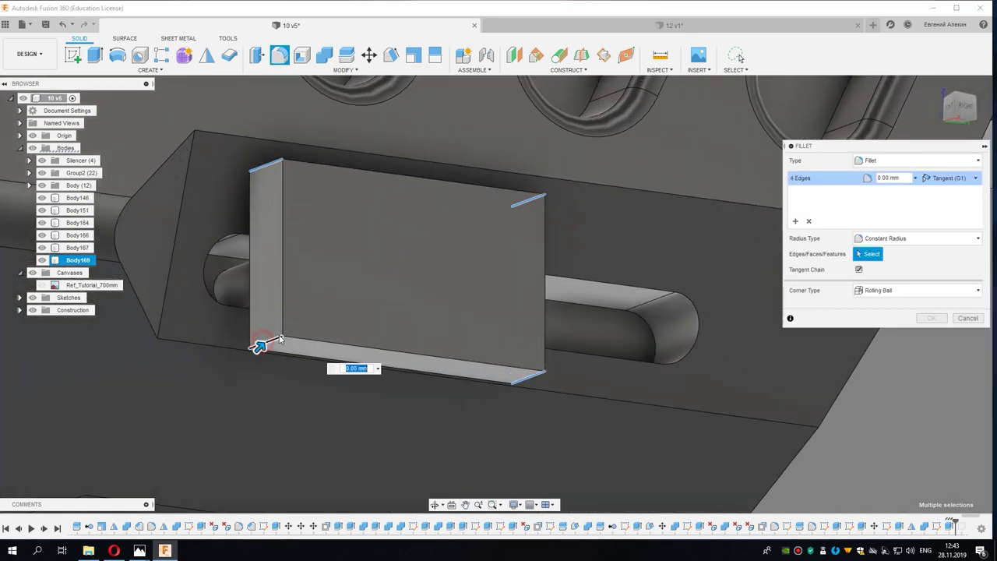
{"action": "left_click_drag", "start_coordinate": [263, 345], "coordinate": [270, 335]}
{"action": "middle_click_drag", "start_coordinate": [270, 333], "coordinate": [421, 280], "text": "shift"}
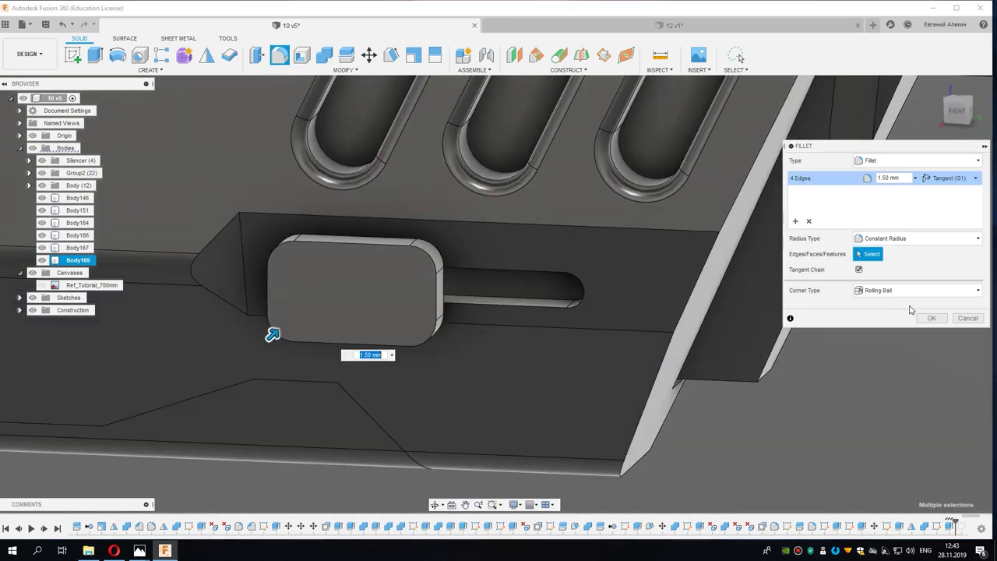
{"action": "left_click", "coordinate": [922, 319]}
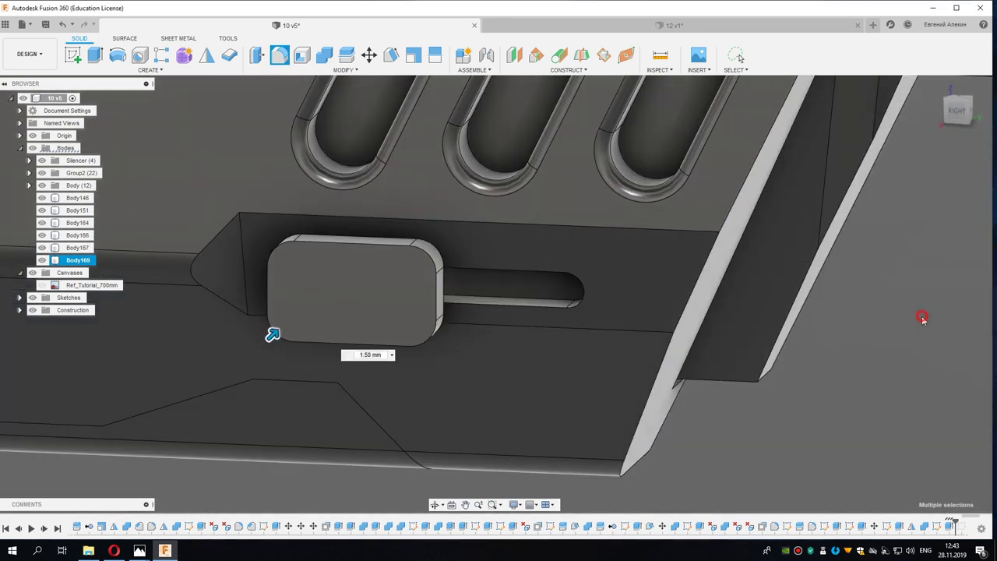
Step: Chamfer the block's front face edges 0.50 mm and the pocket rim 0.25 mm
{"action": "left_click", "coordinate": [386, 244]}
{"action": "key", "text": "ctrl+shift+c"}
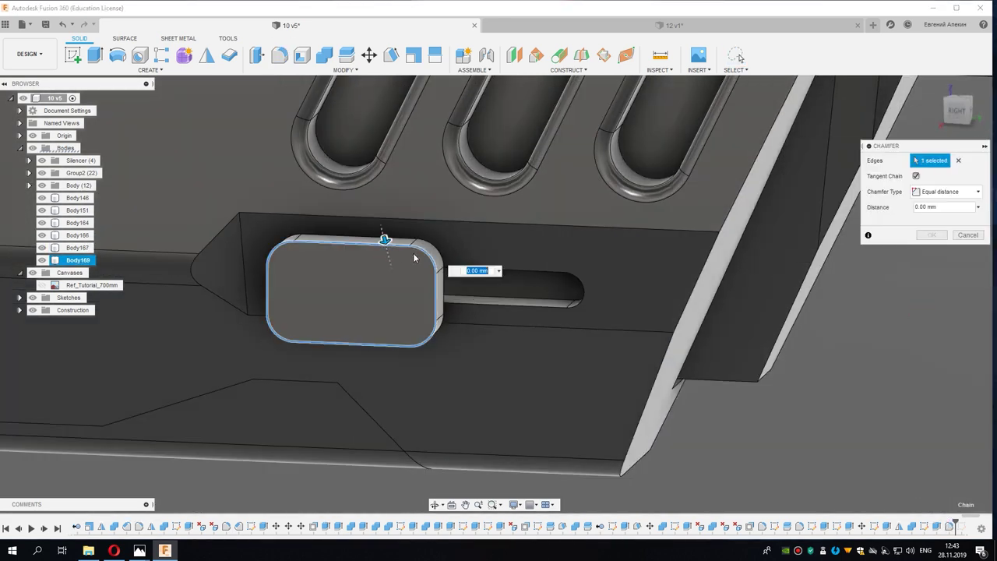
{"action": "scroll", "coordinate": [382, 242], "scroll_direction": "up", "scroll_amount": 2}
{"action": "type", "text": "0.5"}
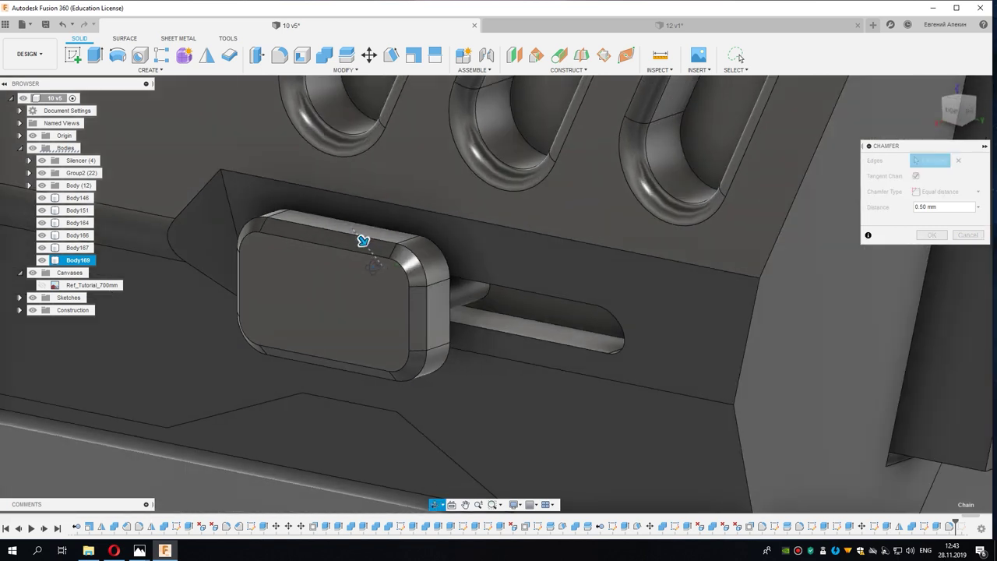
{"action": "mouse_move", "coordinate": [391, 254]}
{"action": "middle_mouse_down", "text": "shift"}
{"action": "mouse_move", "coordinate": [428, 248]}
{"action": "mouse_move", "coordinate": [437, 259]}
{"action": "mouse_move", "coordinate": [322, 270]}
{"action": "mouse_move", "coordinate": [951, 124]}
{"action": "middle_mouse_up", "text": "shift"}
{"action": "left_click", "coordinate": [415, 252]}
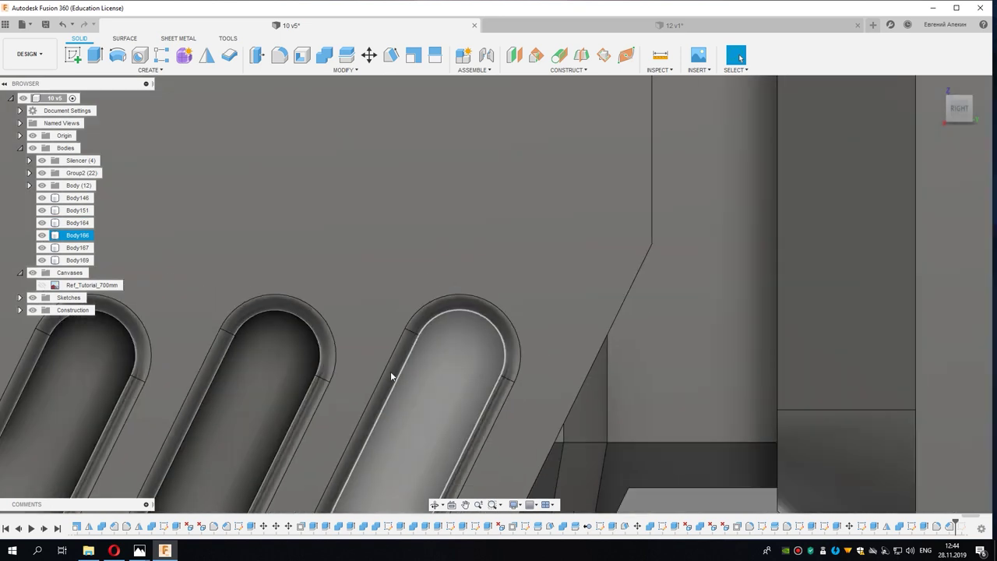
{"action": "scroll", "coordinate": [372, 315], "scroll_direction": "up", "scroll_amount": 3}
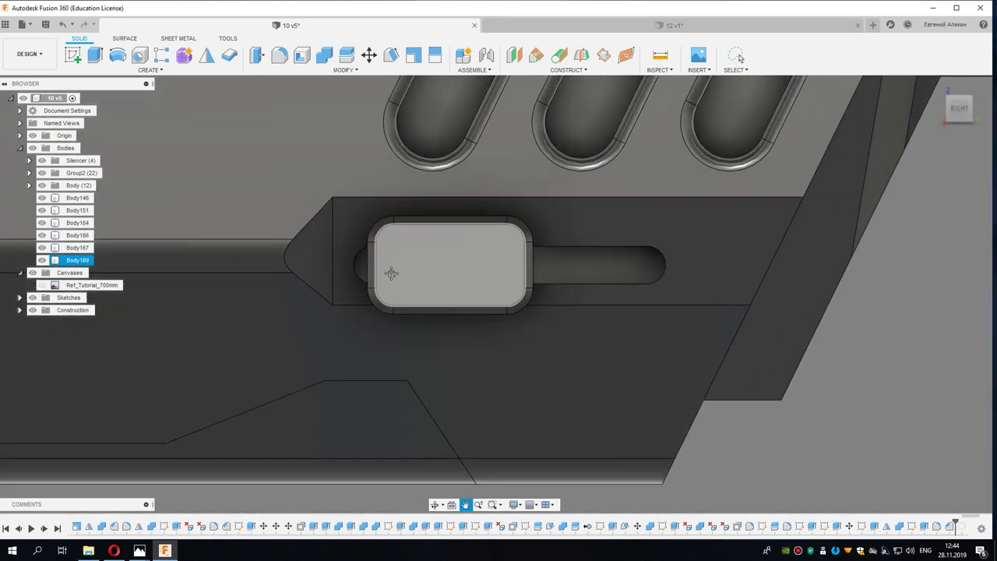
{"action": "left_click", "coordinate": [556, 284]}
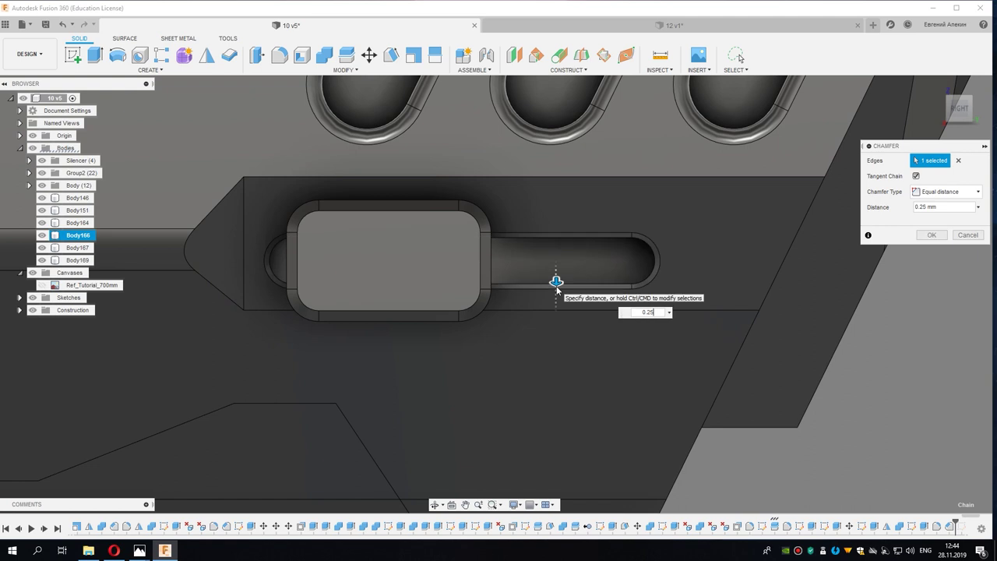
{"action": "middle_click_drag", "start_coordinate": [511, 250], "coordinate": [508, 270]}
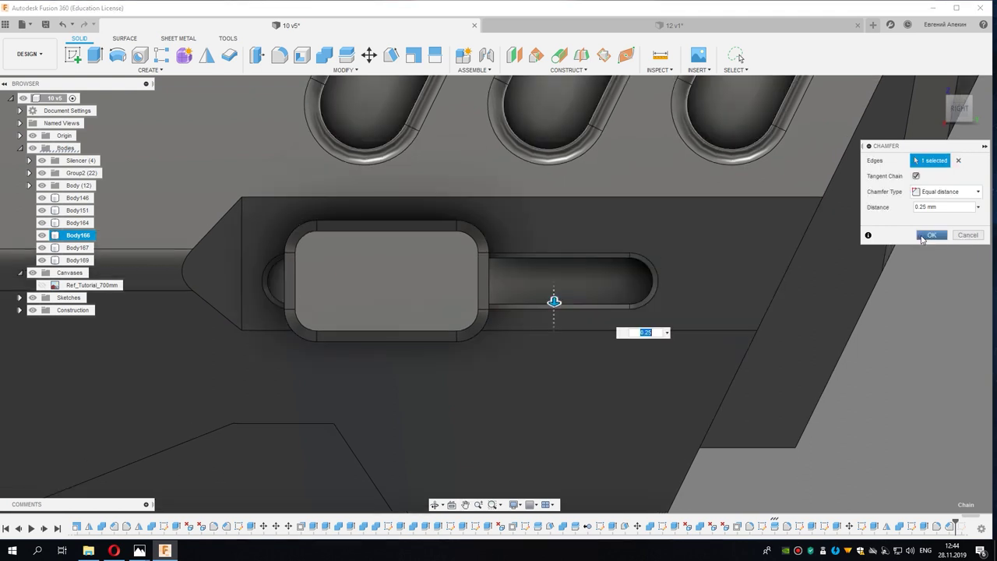
{"action": "left_click", "coordinate": [930, 234]}
Step: Fillet the edge at the pocket's pointed end with a 3 mm radius
{"action": "middle_click_drag", "start_coordinate": [276, 315], "coordinate": [244, 278]}
{"action": "left_click", "coordinate": [243, 279]}
{"action": "key", "text": "f"}
{"action": "scroll", "coordinate": [245, 283], "scroll_direction": "up", "scroll_amount": 4}
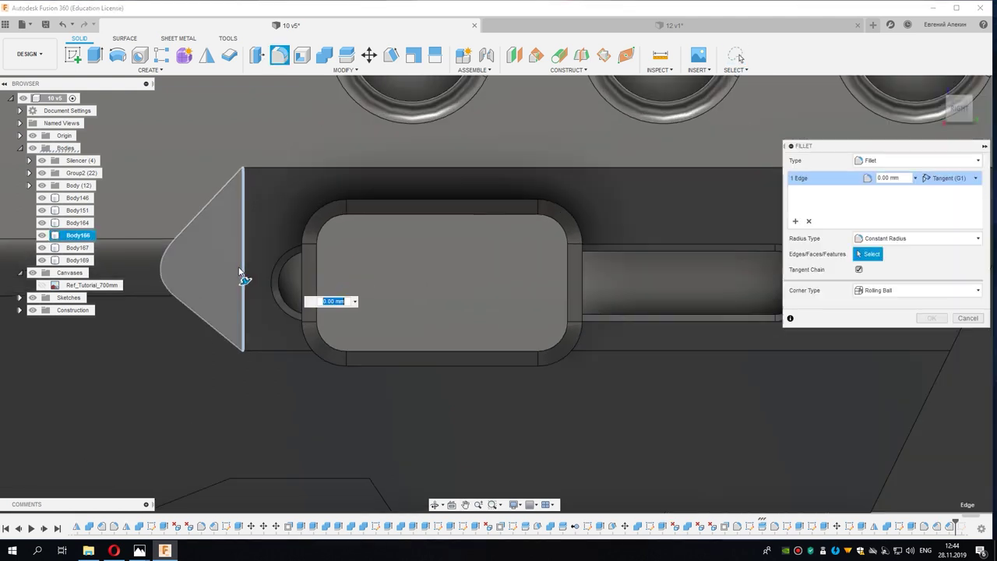
{"action": "type", "text": "3"}
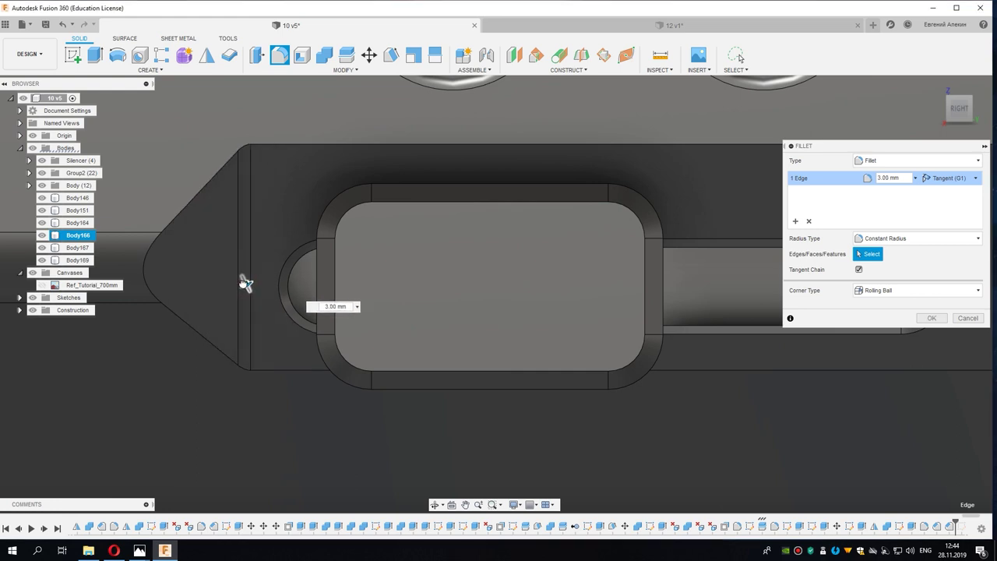
{"action": "type", "text": "3"}
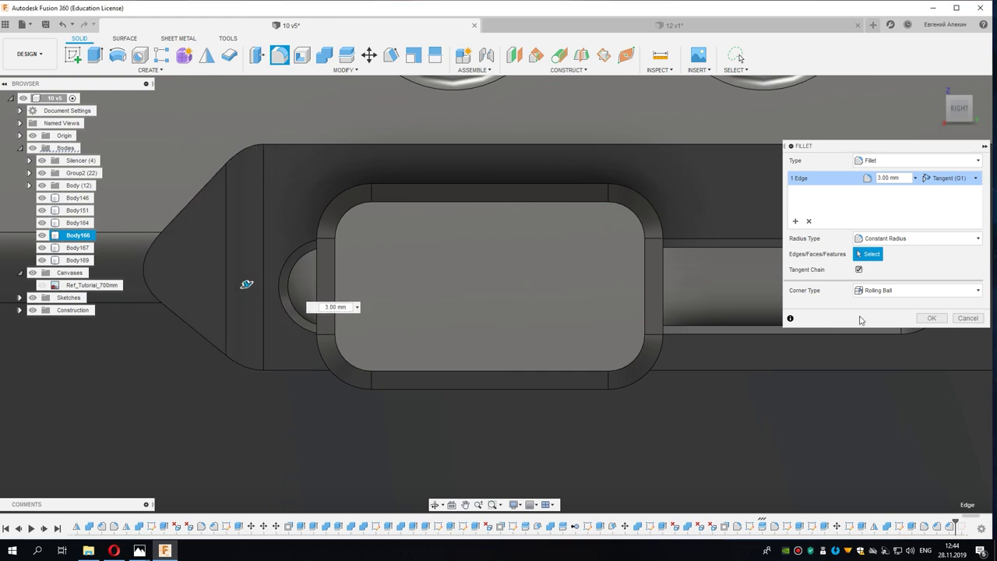
{"action": "left_click", "coordinate": [931, 317]}
{"action": "left_click", "coordinate": [72, 54]}
Step: Sketch a thin vertical rectangle across the slider block's face
{"action": "left_click", "coordinate": [417, 291]}
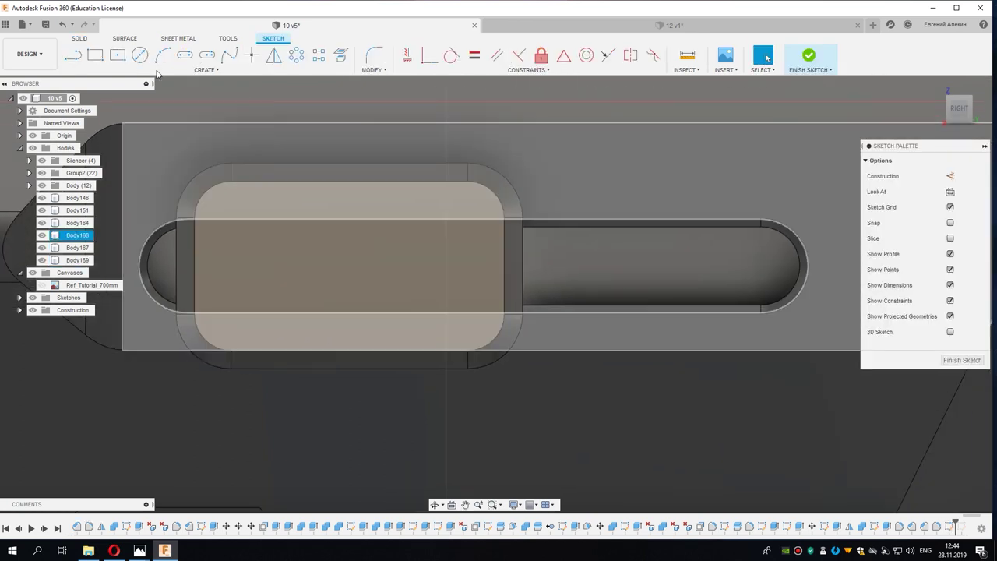
{"action": "left_click", "coordinate": [117, 54]}
{"action": "left_click", "coordinate": [350, 180]}
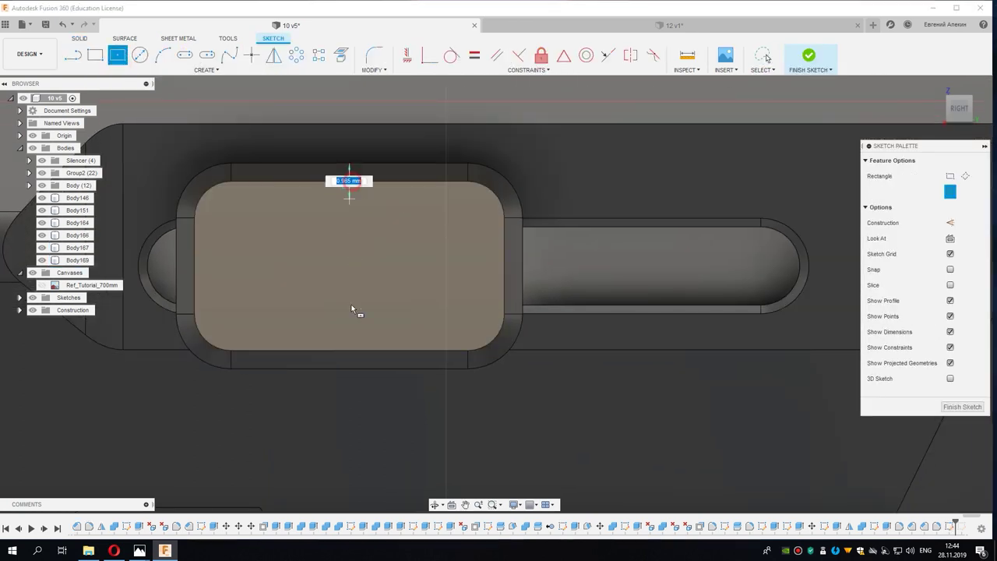
{"action": "left_click", "coordinate": [349, 385]}
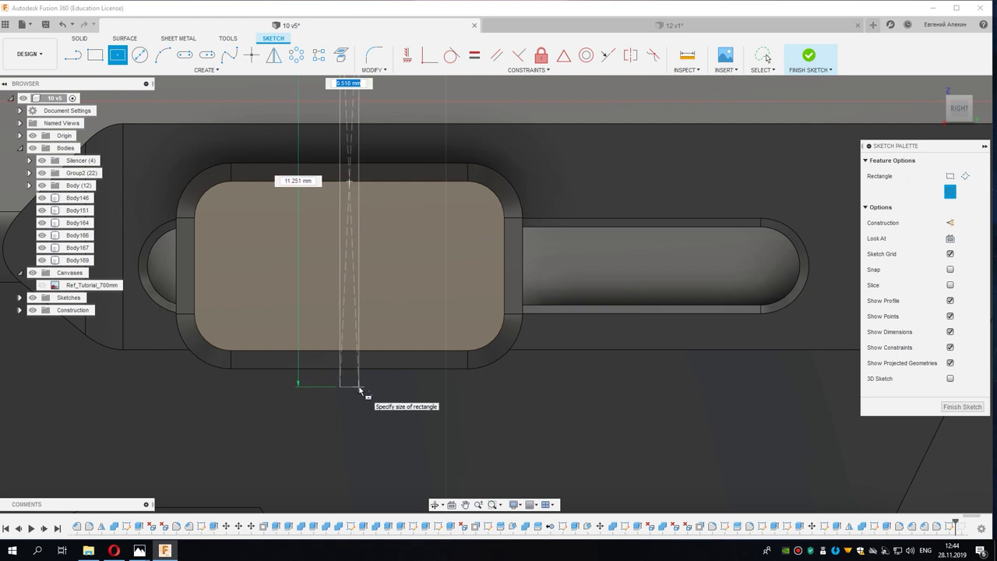
{"action": "left_click", "coordinate": [359, 390]}
{"action": "right_click", "coordinate": [379, 263]}
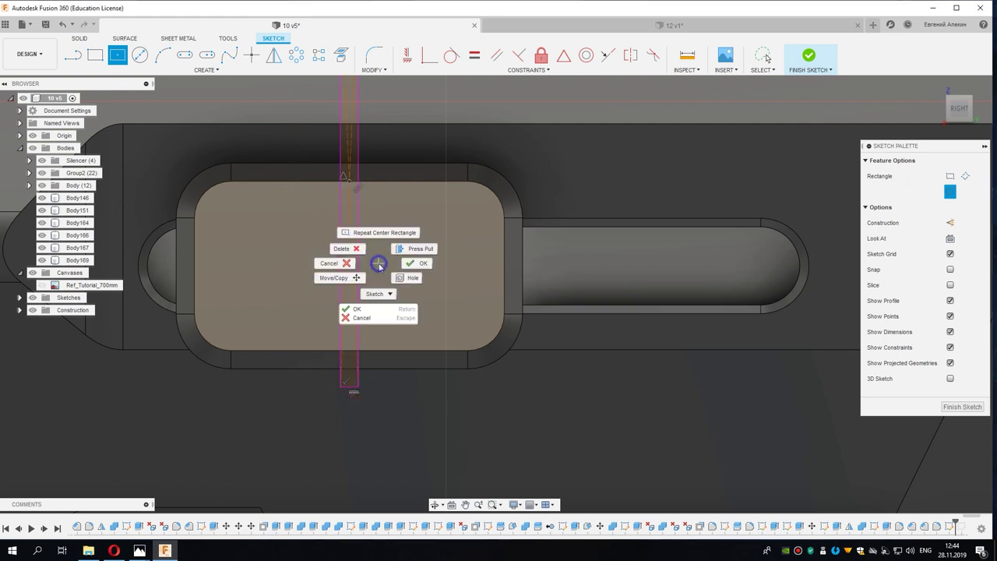
{"action": "left_click", "coordinate": [409, 262]}
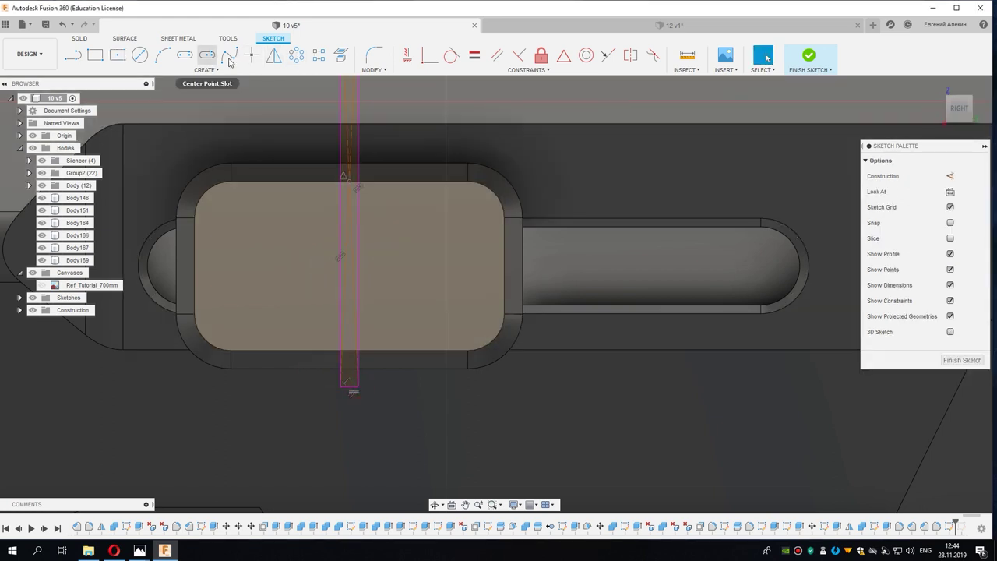
{"action": "middle_click_drag", "start_coordinate": [309, 101], "coordinate": [330, 125]}
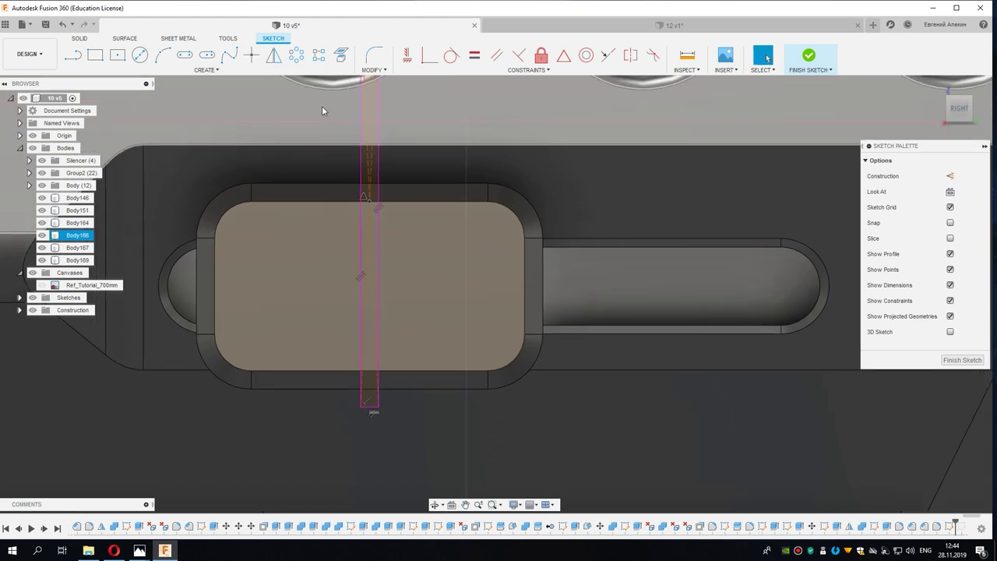
Step: Pattern the rectangle into 3 copies 2.50 mm apart along the block's bottom edge
{"action": "left_click", "coordinate": [319, 54]}
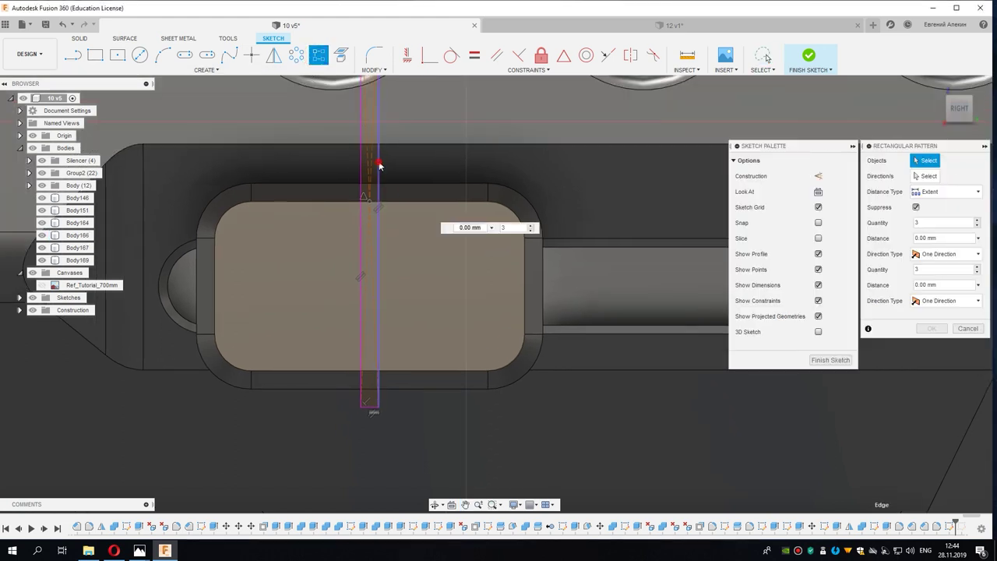
{"action": "double_click", "coordinate": [379, 165]}
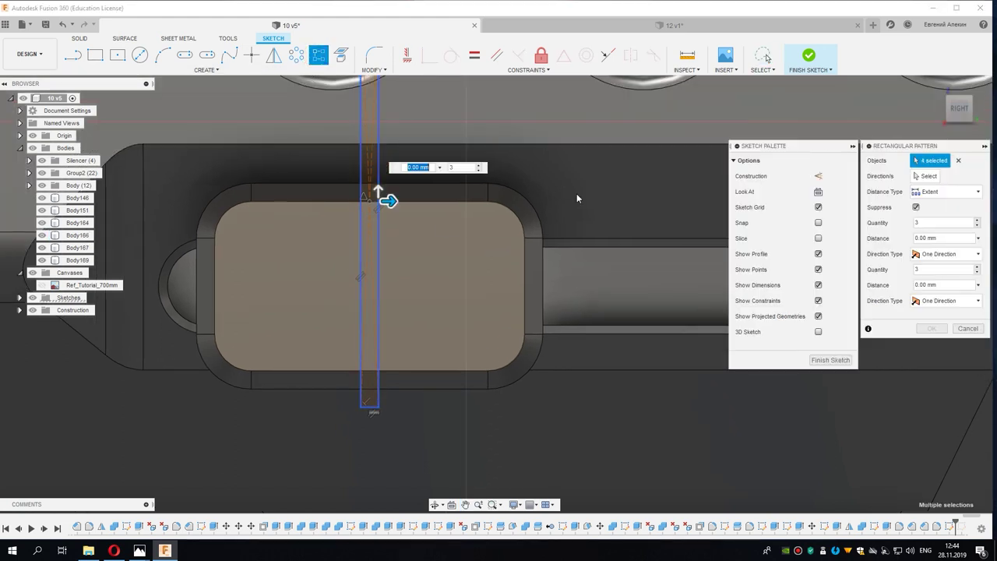
{"action": "left_click", "coordinate": [927, 178]}
{"action": "double_click", "coordinate": [458, 202]}
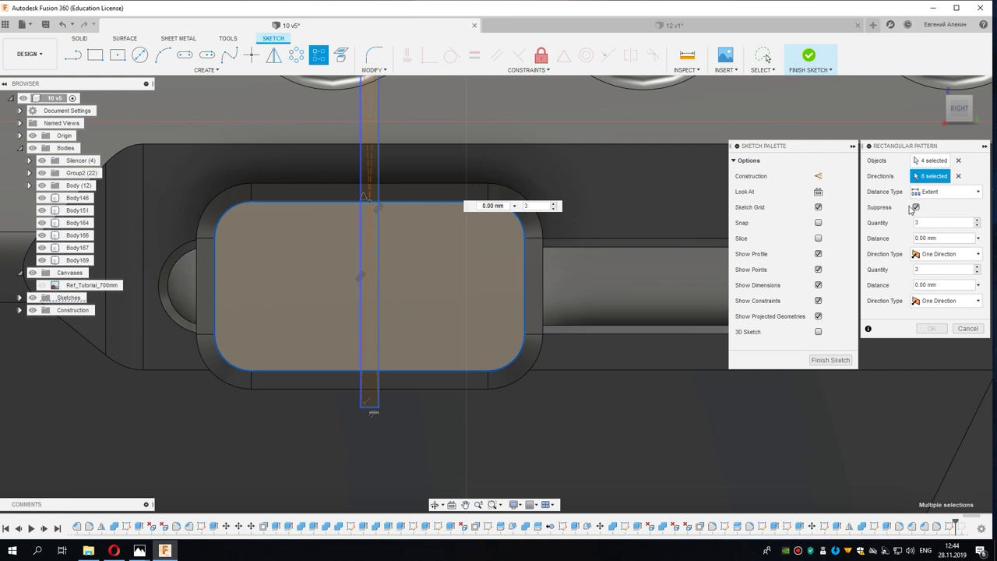
{"action": "left_click", "coordinate": [958, 177]}
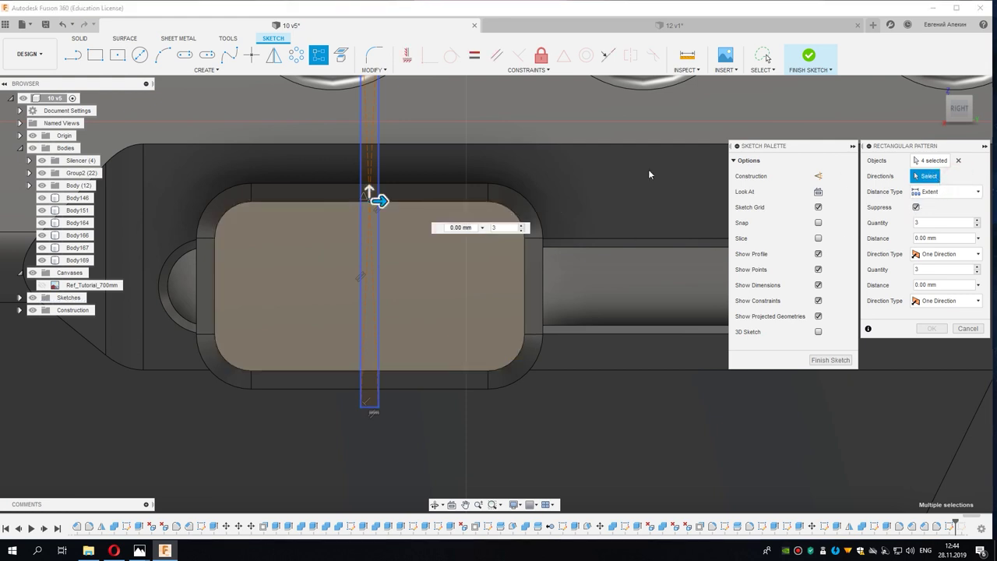
{"action": "left_click", "coordinate": [394, 371]}
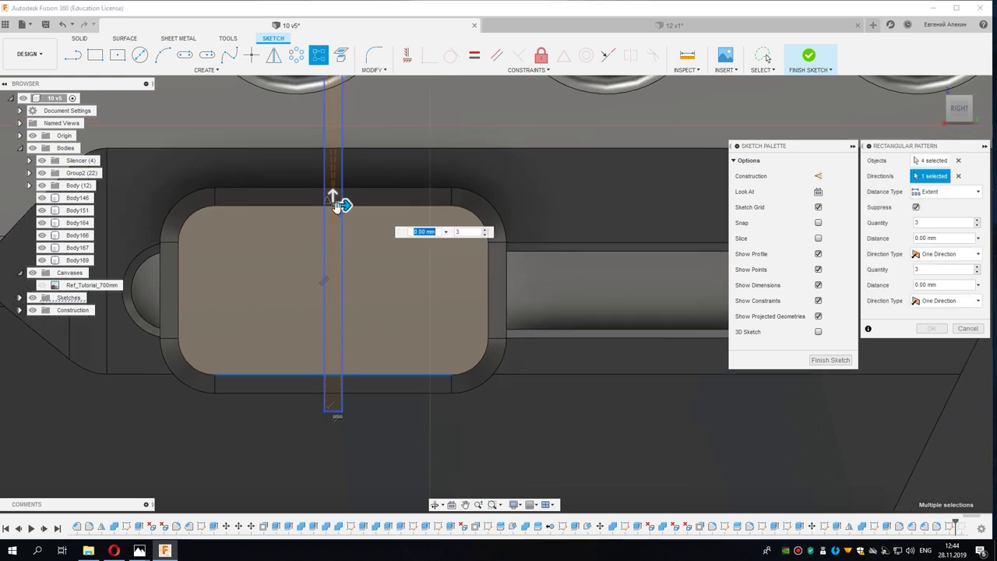
{"action": "mouse_move", "coordinate": [379, 200]}
{"action": "left_mouse_down"}
{"action": "mouse_move", "coordinate": [454, 219]}
{"action": "mouse_move", "coordinate": [443, 222]}
{"action": "left_mouse_up"}
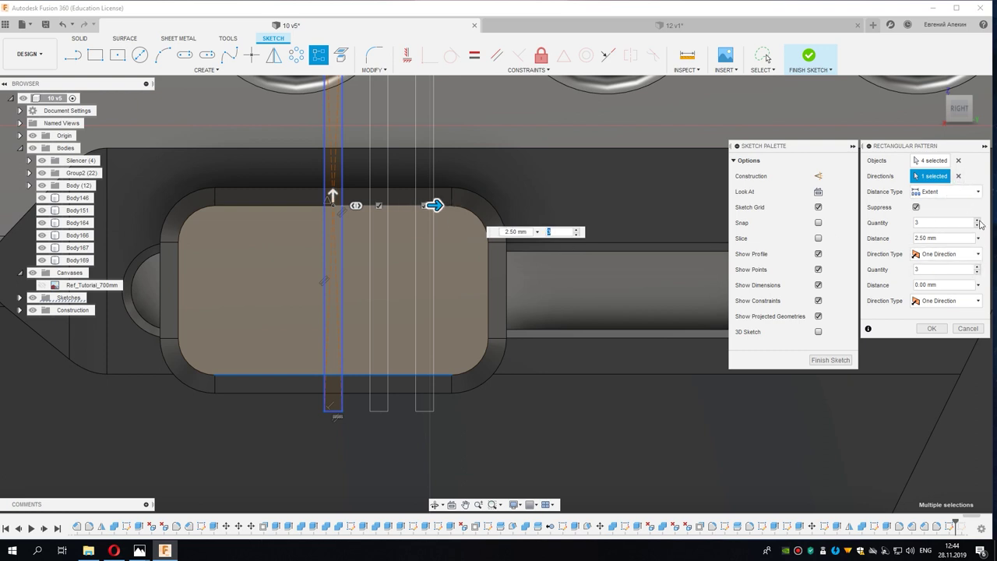
Step: Make the slot rectangle pattern symmetric with 7 copies spaced 3.50 mm apart
{"action": "left_click", "coordinate": [974, 254]}
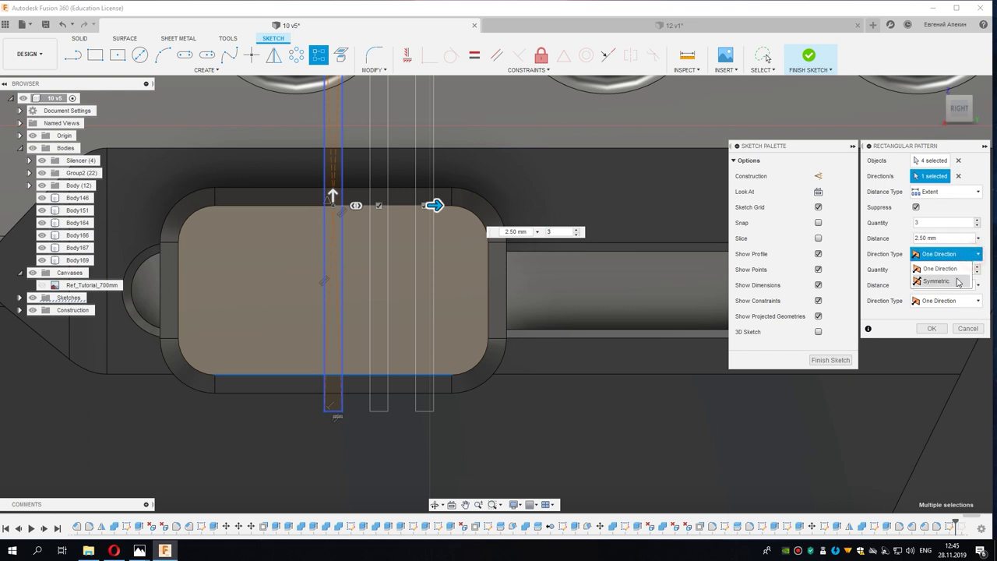
{"action": "left_click", "coordinate": [956, 281]}
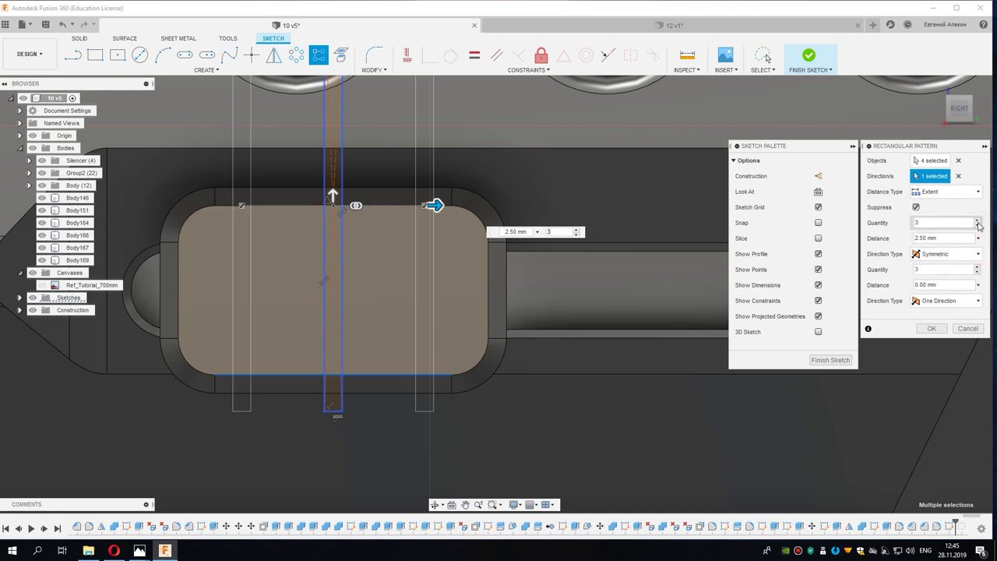
{"action": "key", "text": "Return"}
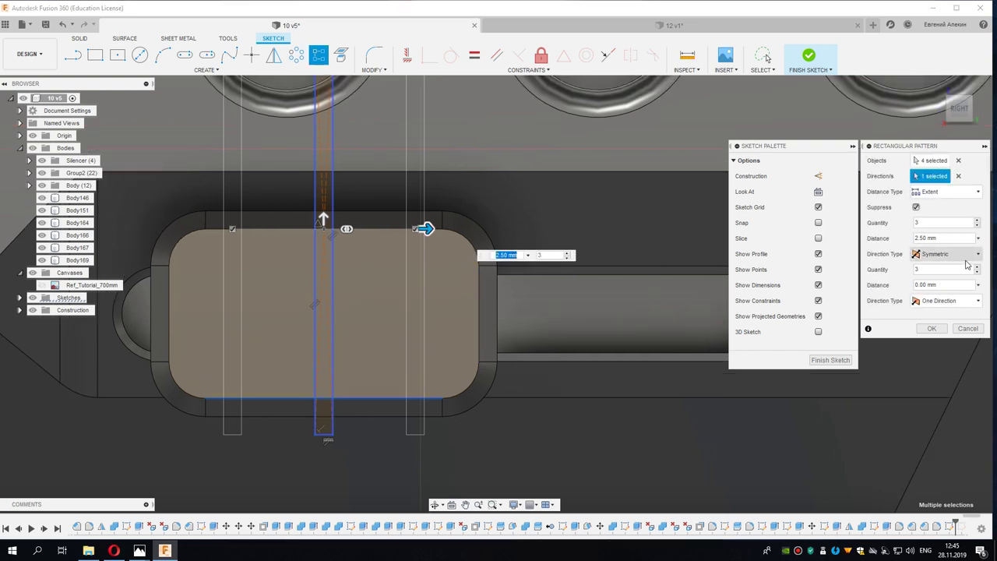
{"action": "left_click", "coordinate": [976, 267]}
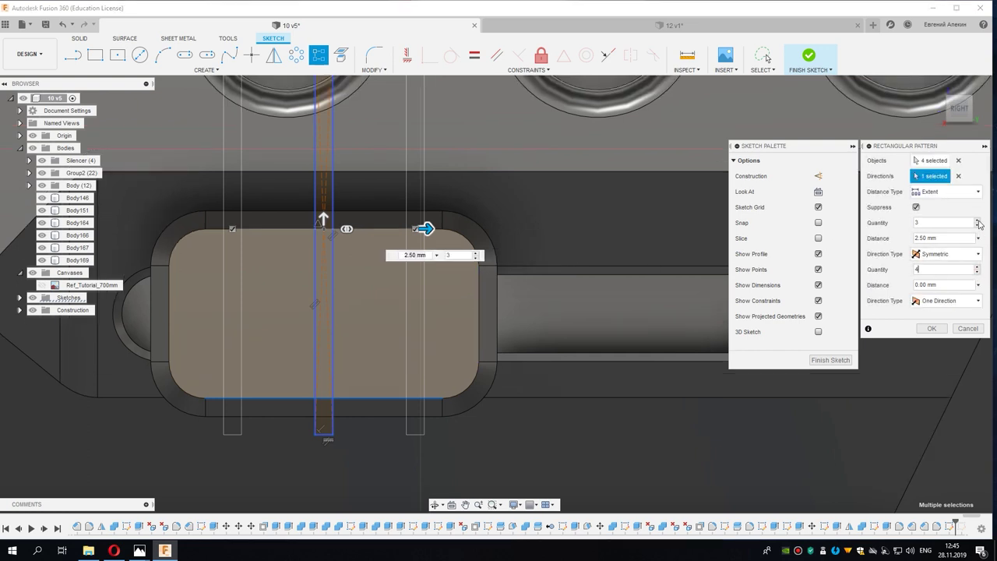
{"action": "left_click", "coordinate": [977, 220]}
{"action": "left_click", "coordinate": [978, 221]}
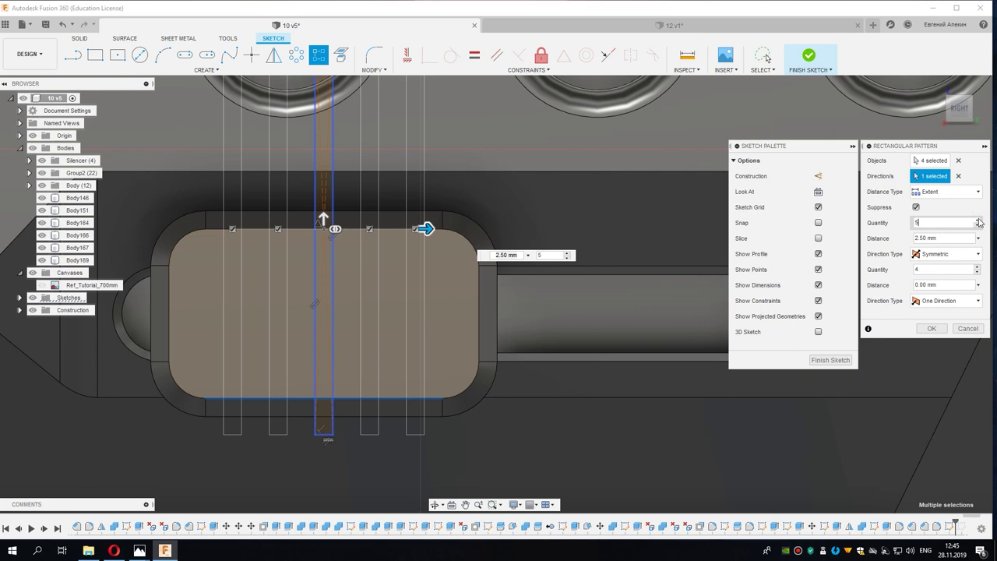
{"action": "left_click", "coordinate": [978, 221]}
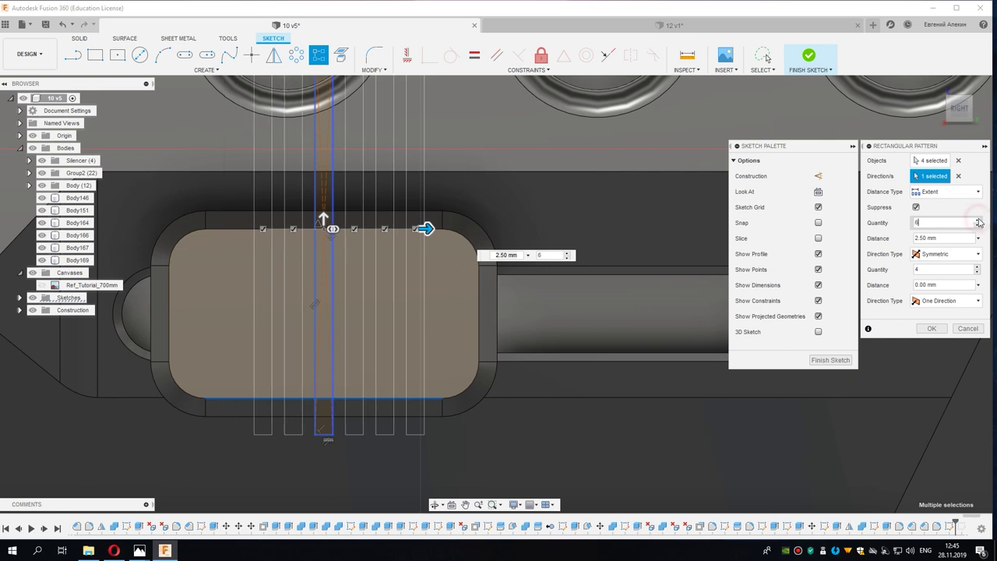
{"action": "left_click", "coordinate": [978, 221]}
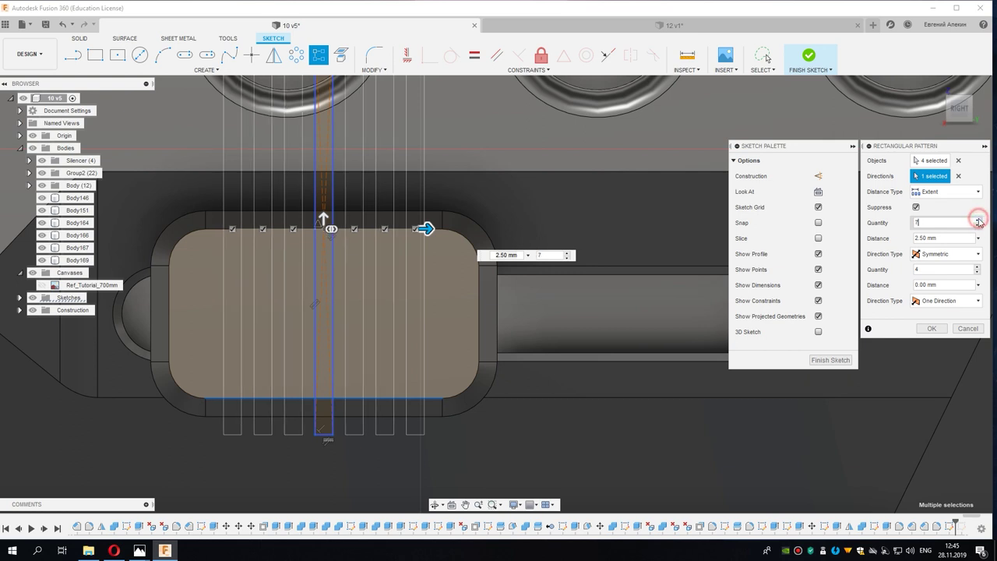
{"action": "left_click_drag", "start_coordinate": [427, 228], "coordinate": [463, 228]}
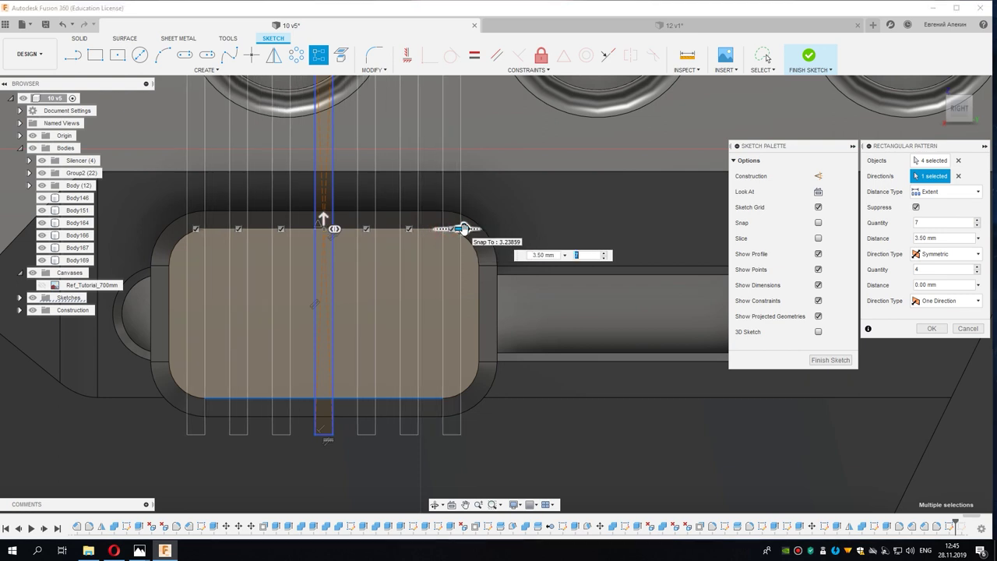
{"action": "left_click", "coordinate": [921, 329]}
Step: Extrude the six strip profiles 0.40 mm with Join to form raised ribs
{"action": "left_click", "coordinate": [217, 278]}
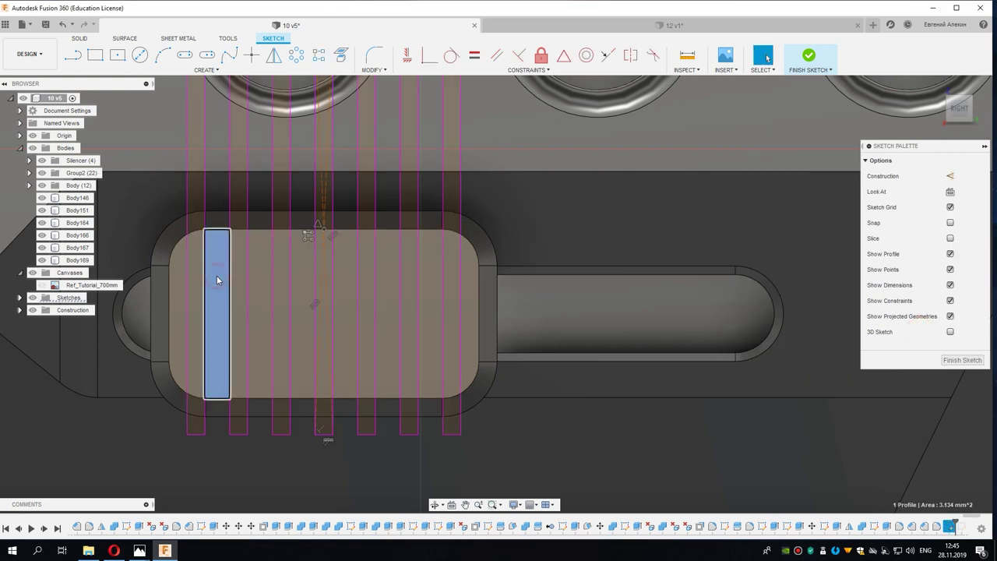
{"action": "left_click", "coordinate": [265, 288]}
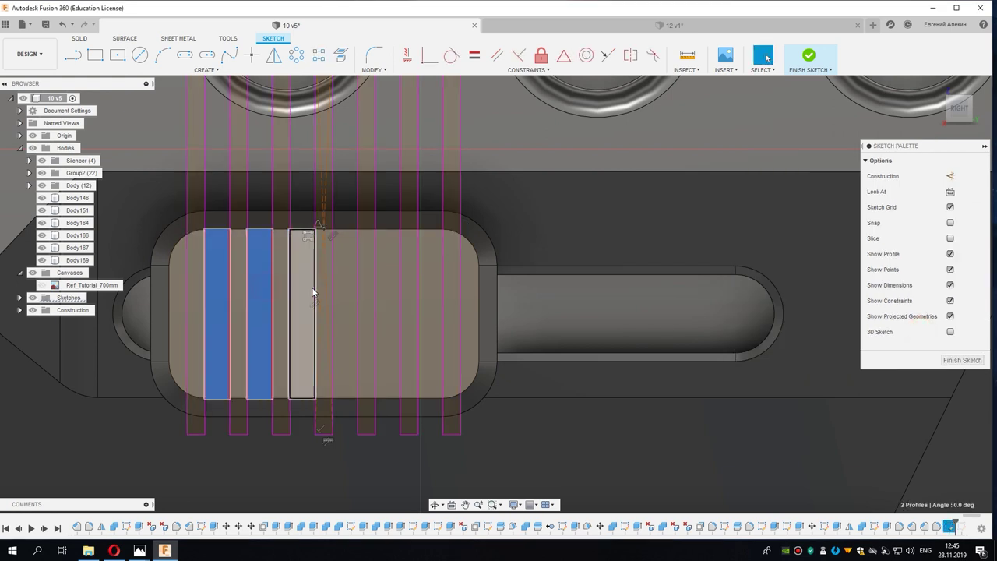
{"action": "left_click", "coordinate": [306, 290]}
{"action": "left_click", "coordinate": [348, 288]}
{"action": "left_click", "coordinate": [387, 289]}
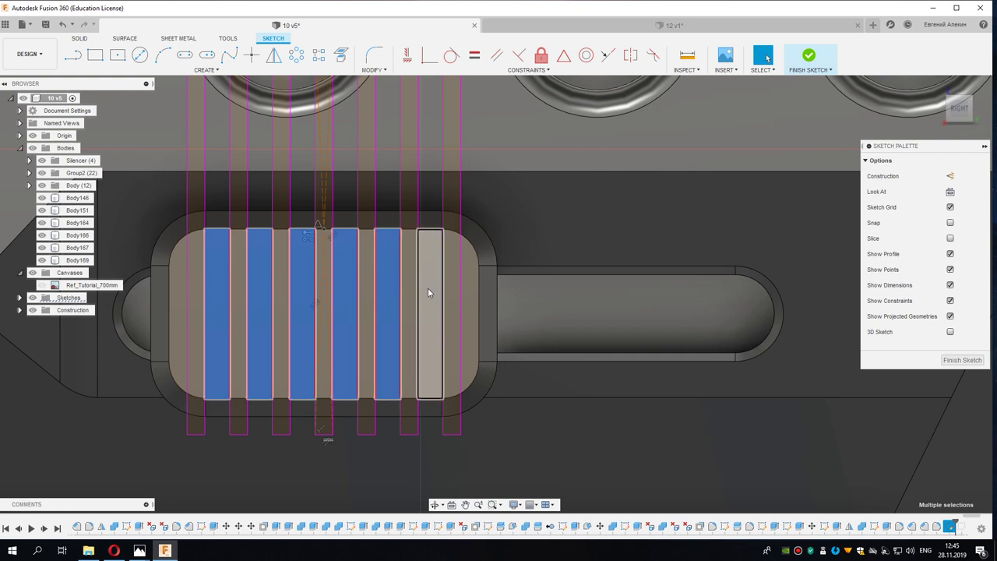
{"action": "left_click", "coordinate": [430, 289]}
{"action": "right_click", "coordinate": [430, 290]}
{"action": "left_click", "coordinate": [416, 334]}
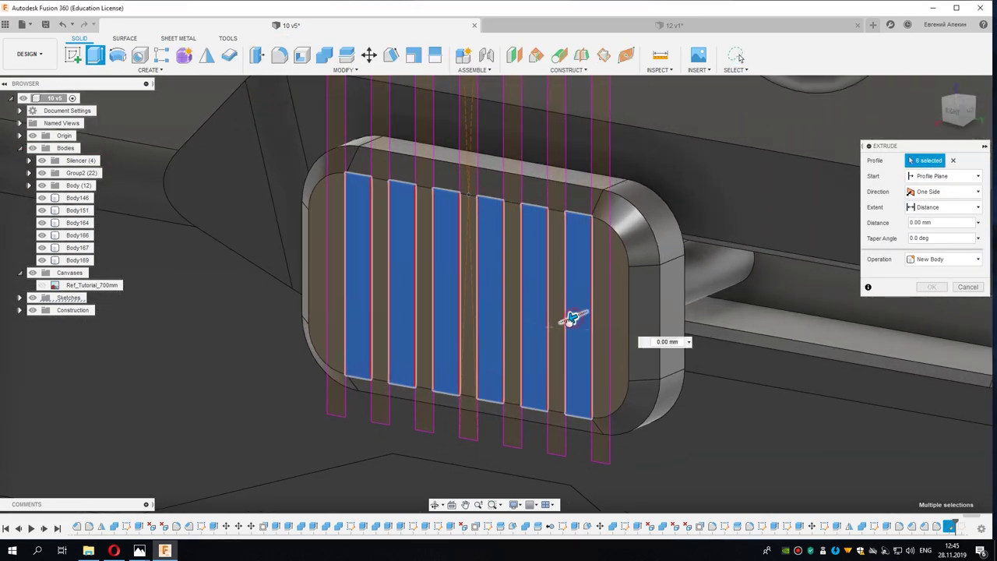
{"action": "left_click_drag", "start_coordinate": [568, 321], "coordinate": [563, 320]}
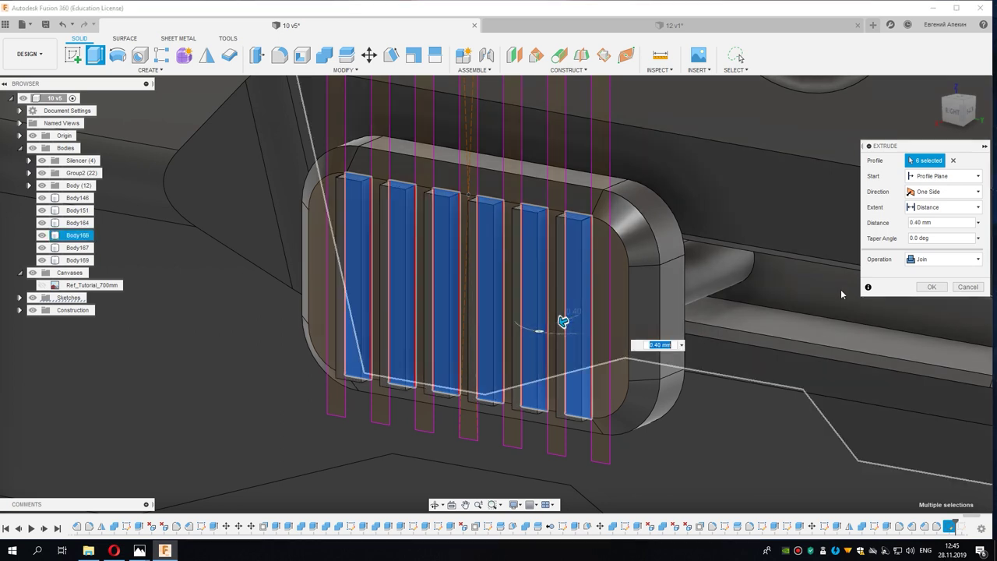
{"action": "key", "text": "Return"}
Step: Start a fillet on the slider ribs and select all the rib top edges
{"action": "scroll", "coordinate": [414, 257], "scroll_direction": "down", "scroll_amount": 5}
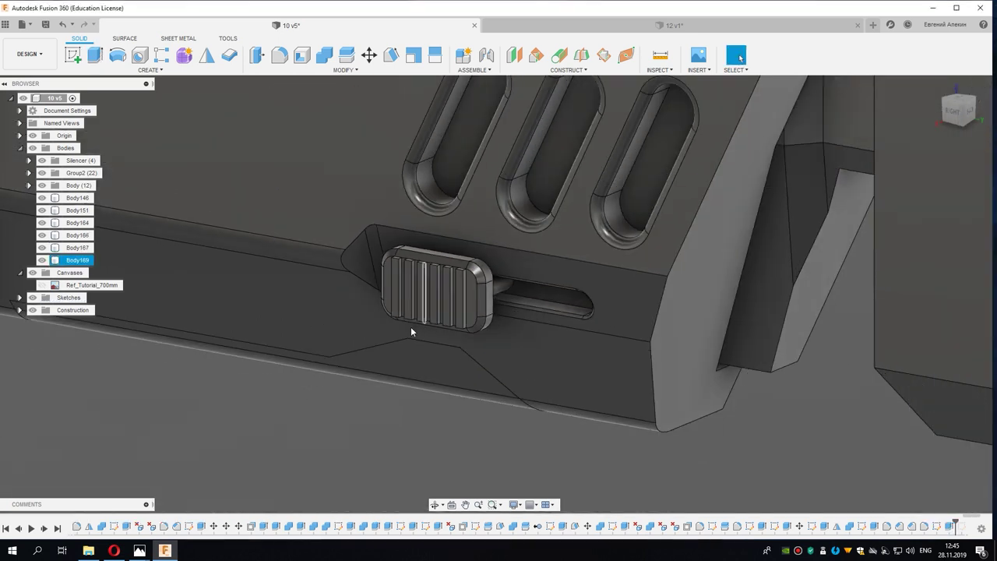
{"action": "scroll", "coordinate": [410, 326], "scroll_direction": "down", "scroll_amount": 3}
{"action": "mouse_move", "coordinate": [429, 345]}
{"action": "middle_mouse_down", "text": "shift"}
{"action": "mouse_move", "coordinate": [467, 359]}
{"action": "mouse_move", "coordinate": [483, 296]}
{"action": "middle_mouse_up", "text": "shift"}
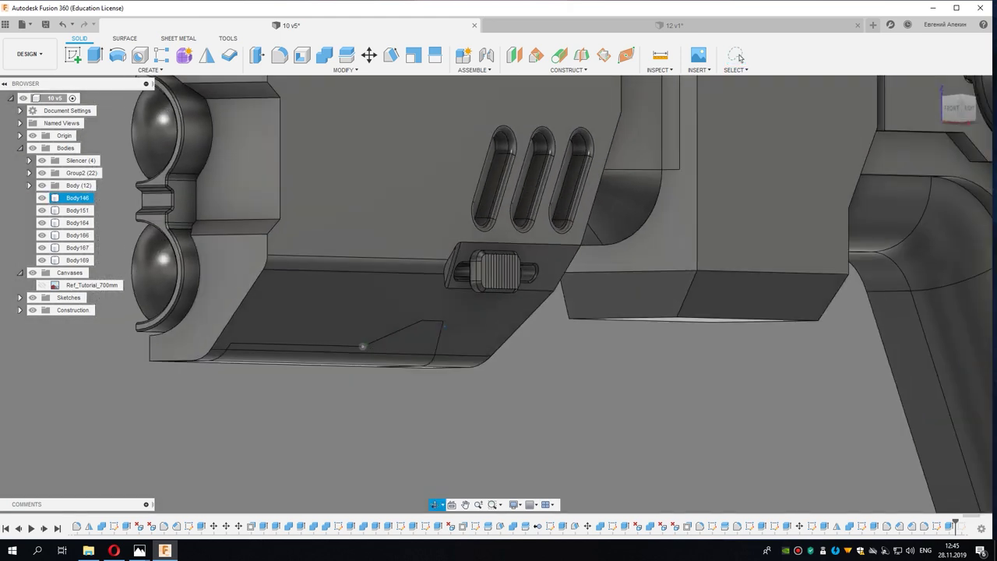
{"action": "scroll", "coordinate": [501, 256], "scroll_direction": "up", "scroll_amount": 4}
{"action": "scroll", "coordinate": [472, 265], "scroll_direction": "up", "scroll_amount": 3}
{"action": "scroll", "coordinate": [467, 217], "scroll_direction": "up", "scroll_amount": 3}
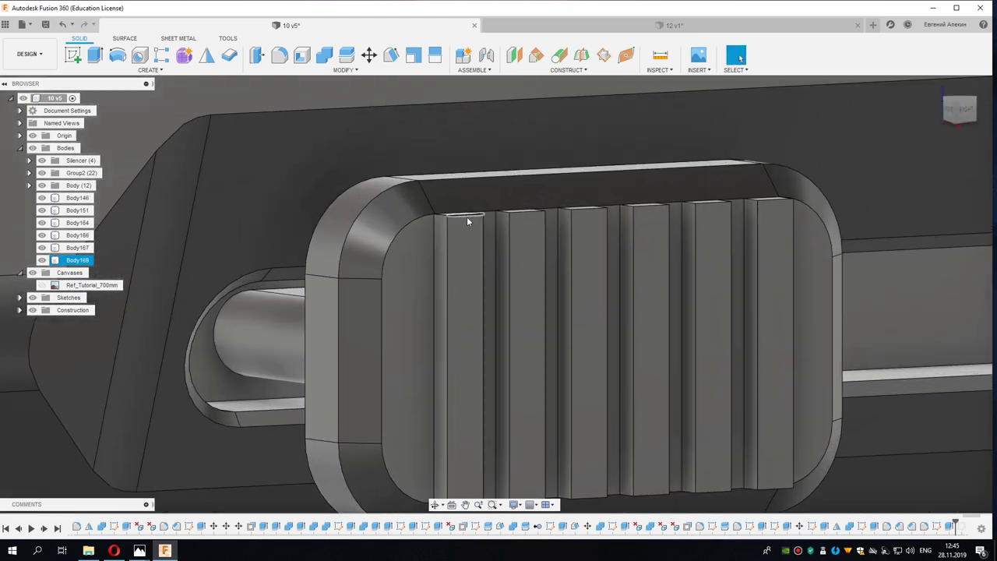
{"action": "left_click", "coordinate": [466, 217]}
{"action": "key", "text": "f"}
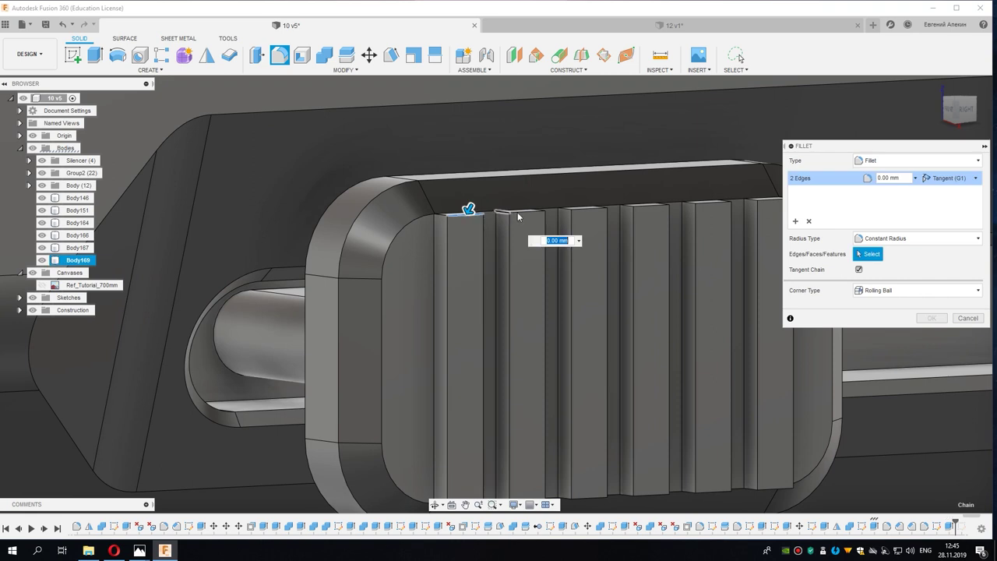
{"action": "left_click", "coordinate": [517, 212]}
{"action": "middle_click_drag", "start_coordinate": [517, 211], "coordinate": [462, 227]}
{"action": "left_click", "coordinate": [450, 228]}
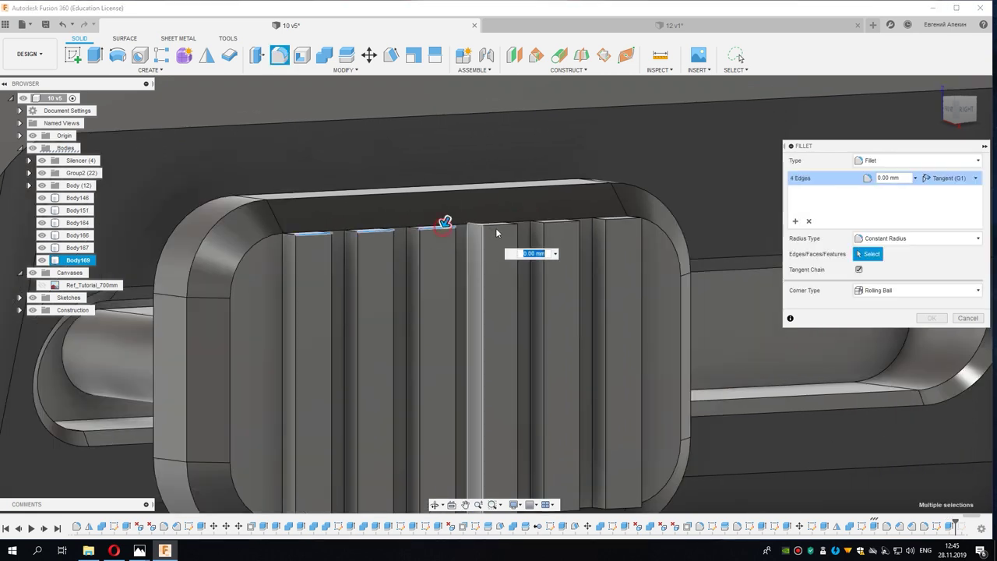
{"action": "left_click", "coordinate": [501, 225]}
{"action": "left_click", "coordinate": [566, 225]}
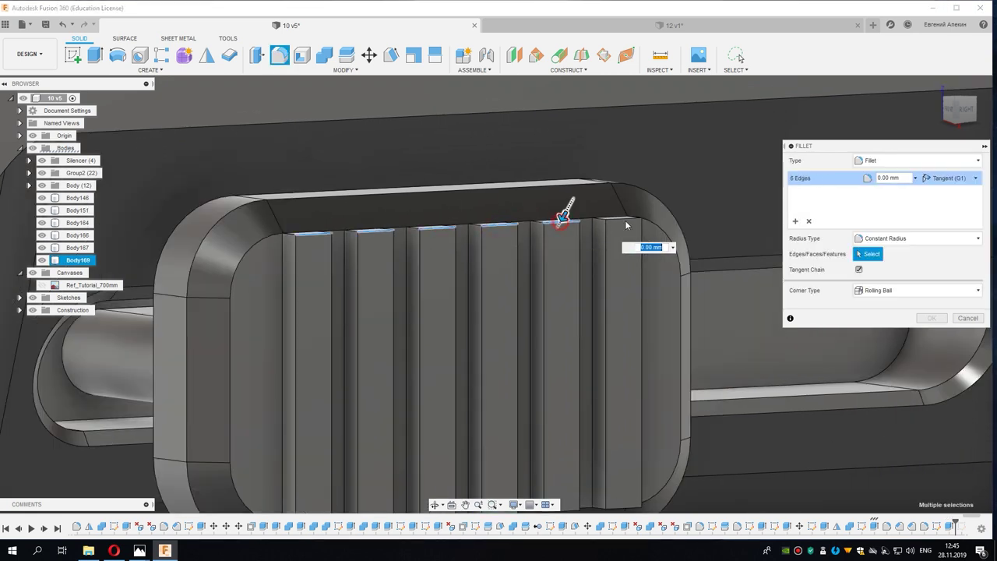
Step: Add the rib bottom edges and apply the fillet at 0.25 mm radius
{"action": "middle_click_drag", "start_coordinate": [621, 223], "coordinate": [463, 238]}
{"action": "left_click", "coordinate": [308, 377]}
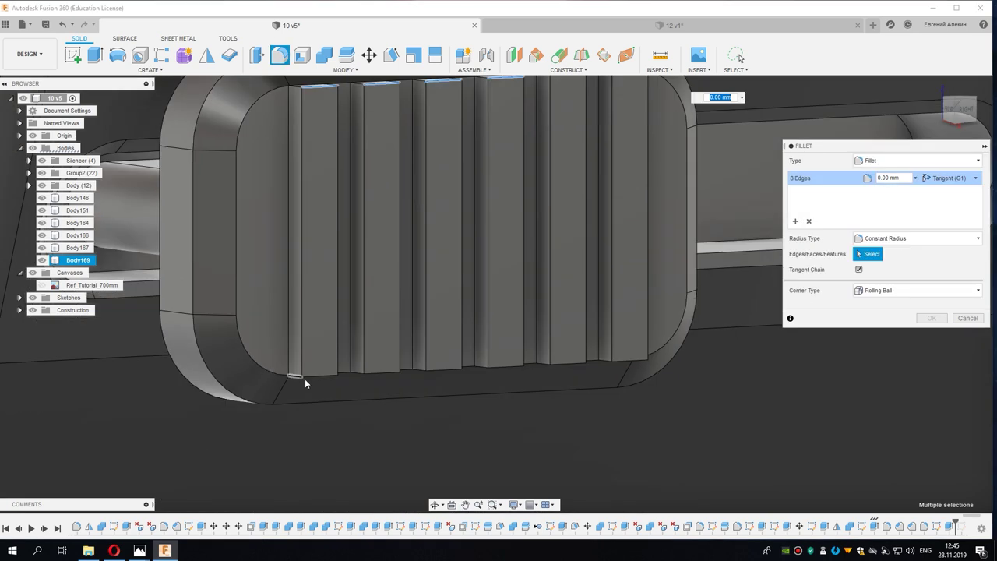
{"action": "left_click", "coordinate": [384, 373]}
{"action": "left_click", "coordinate": [444, 370]}
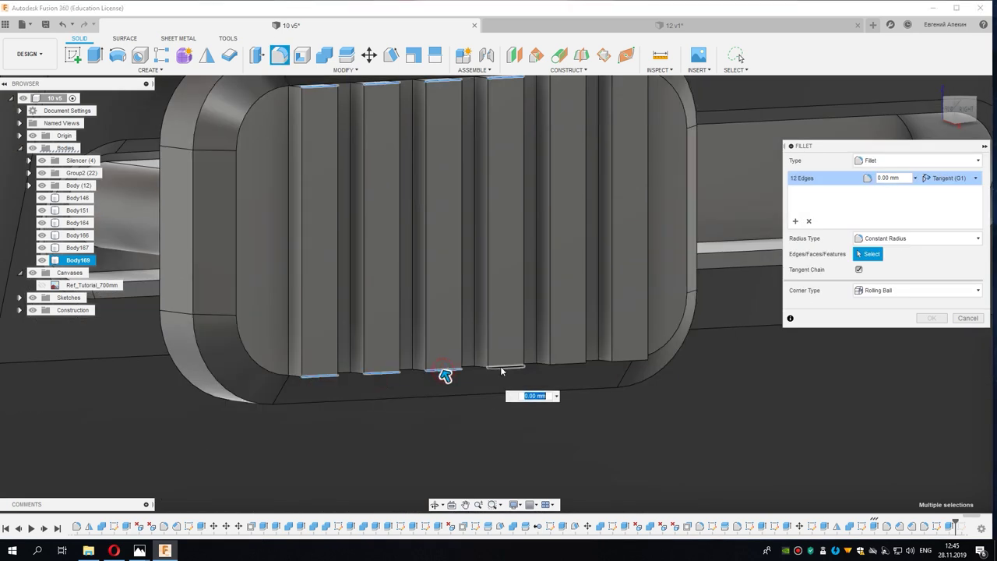
{"action": "left_click", "coordinate": [566, 367]}
{"action": "left_click", "coordinate": [618, 363]}
{"action": "scroll", "coordinate": [619, 363], "scroll_direction": "up", "scroll_amount": 2}
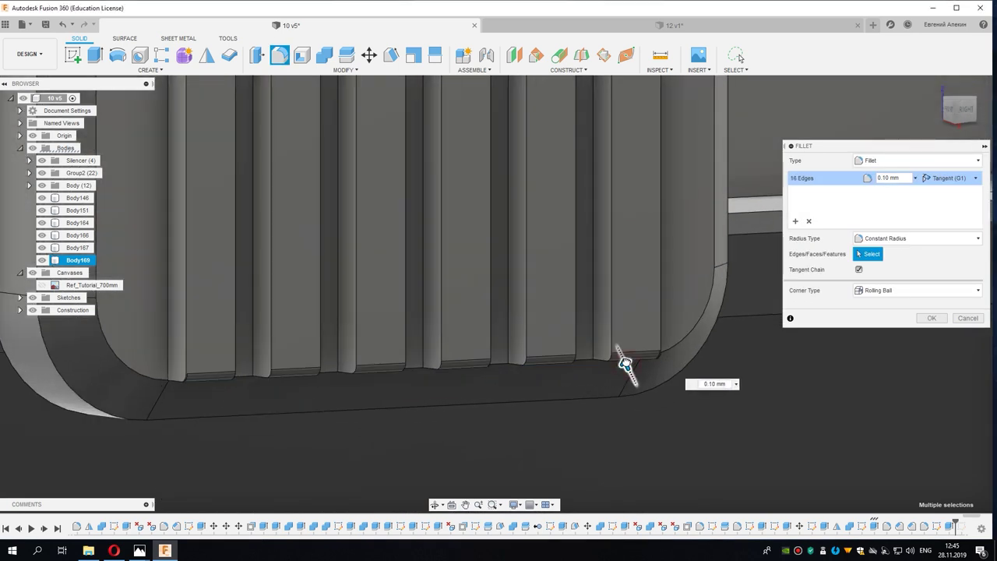
{"action": "left_click_drag", "start_coordinate": [626, 363], "coordinate": [629, 352]}
{"action": "mouse_move", "coordinate": [629, 351]}
{"action": "middle_mouse_down", "text": "shift"}
{"action": "mouse_move", "coordinate": [584, 352]}
{"action": "mouse_move", "coordinate": [584, 419]}
{"action": "middle_mouse_up", "text": "shift"}
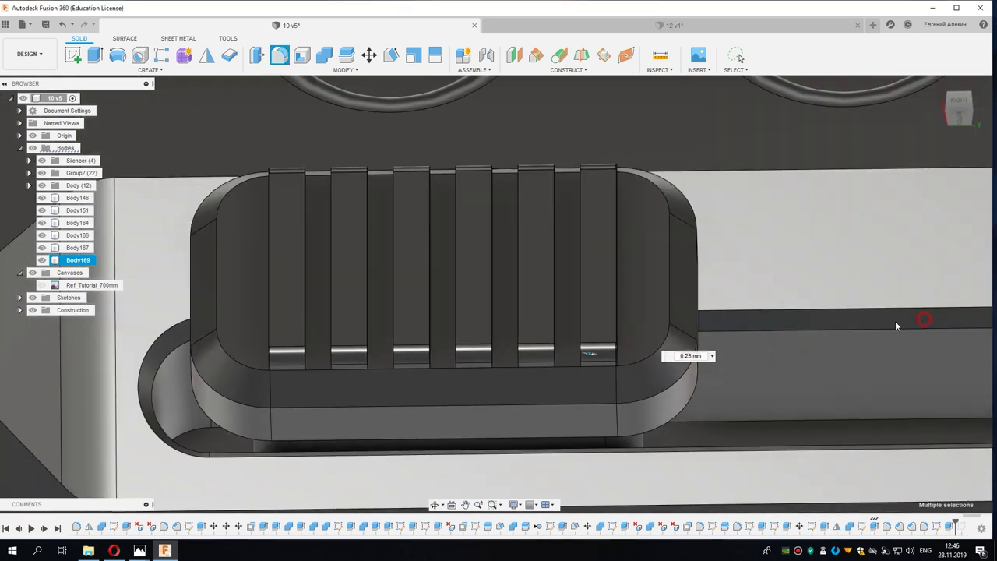
{"action": "left_click", "coordinate": [929, 319]}
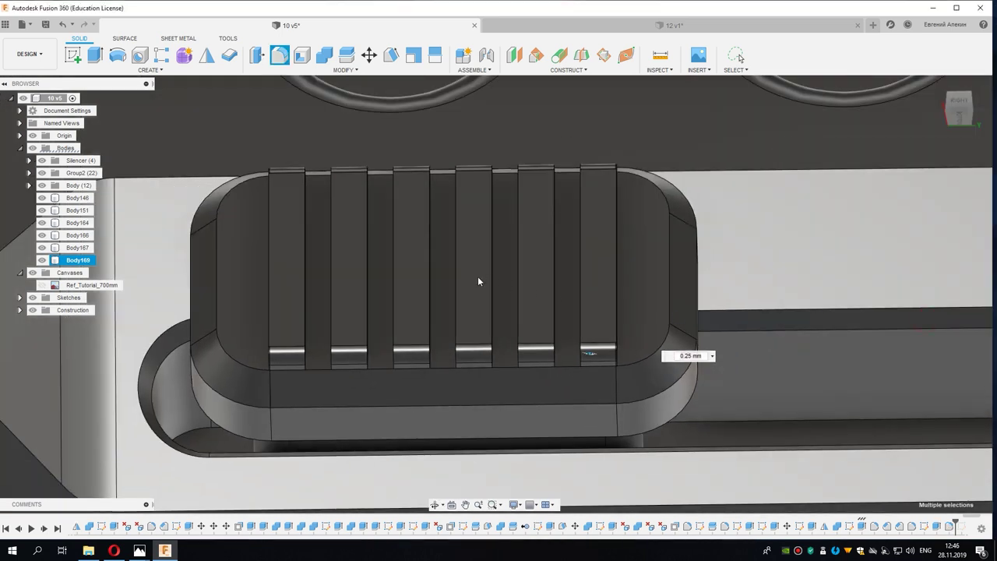
{"action": "mouse_move", "coordinate": [477, 276]}
{"action": "middle_mouse_down", "text": "shift"}
{"action": "mouse_move", "coordinate": [487, 296]}
{"action": "mouse_move", "coordinate": [427, 322]}
{"action": "middle_mouse_up", "text": "shift"}
Step: Switch to the RIGHT side view and make the Ref_Tutorial canvas visible
{"action": "scroll", "coordinate": [417, 343], "scroll_direction": "down", "scroll_amount": 5}
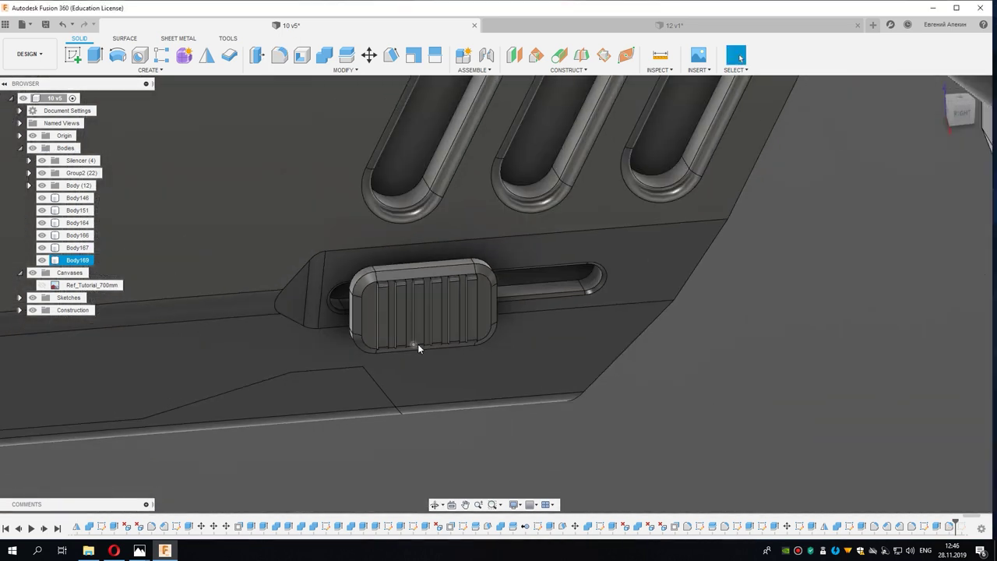
{"action": "scroll", "coordinate": [417, 343], "scroll_direction": "down", "scroll_amount": 3}
{"action": "scroll", "coordinate": [385, 329], "scroll_direction": "down", "scroll_amount": 5}
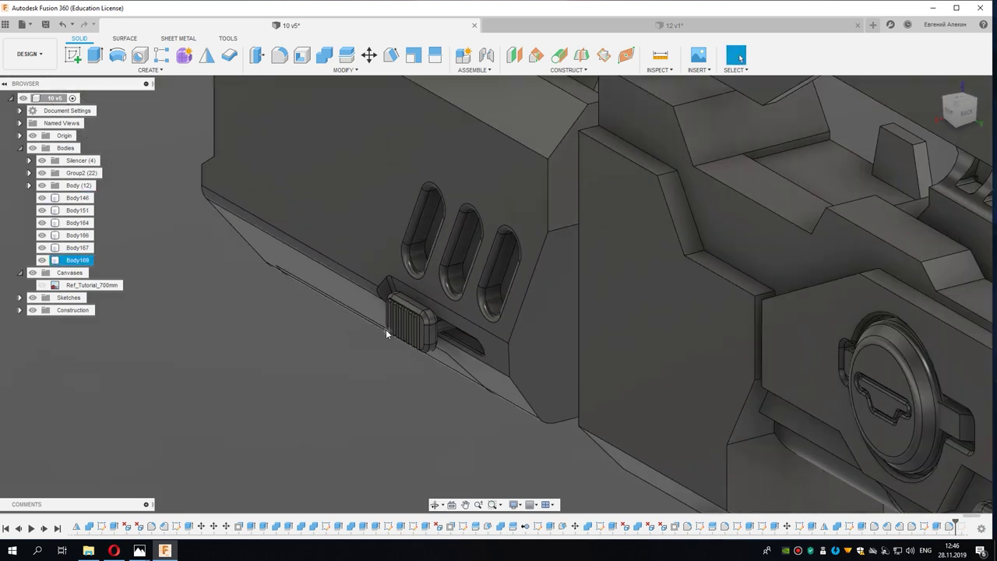
{"action": "scroll", "coordinate": [401, 323], "scroll_direction": "up", "scroll_amount": 2}
{"action": "scroll", "coordinate": [401, 323], "scroll_direction": "down", "scroll_amount": 3}
{"action": "scroll", "coordinate": [389, 322], "scroll_direction": "down", "scroll_amount": 3}
{"action": "scroll", "coordinate": [360, 323], "scroll_direction": "down", "scroll_amount": 2}
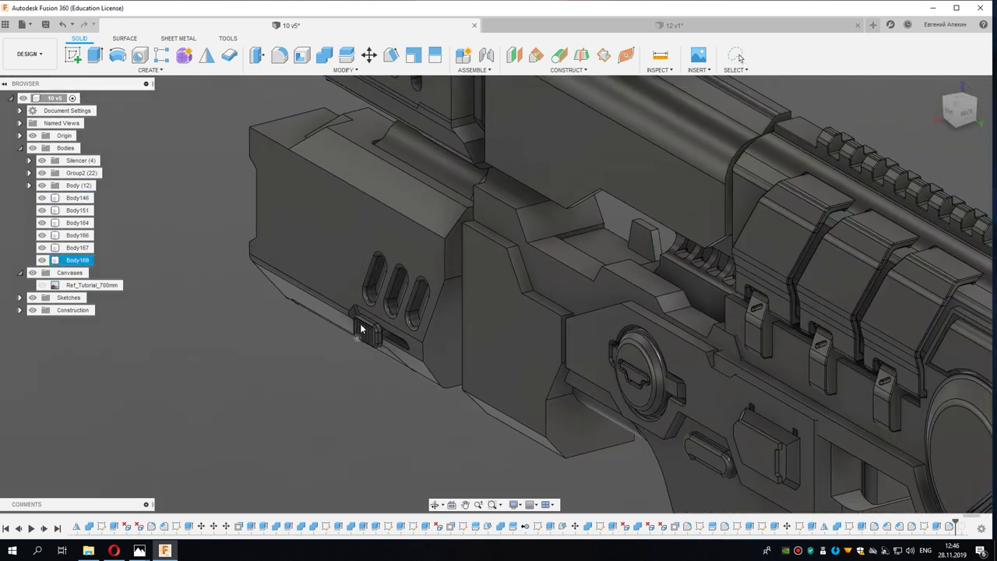
{"action": "mouse_move", "coordinate": [353, 299]}
{"action": "middle_mouse_down", "text": "shift"}
{"action": "mouse_move", "coordinate": [334, 296]}
{"action": "mouse_move", "coordinate": [363, 334]}
{"action": "mouse_move", "coordinate": [337, 315]}
{"action": "mouse_move", "coordinate": [498, 296]}
{"action": "middle_mouse_up", "text": "shift"}
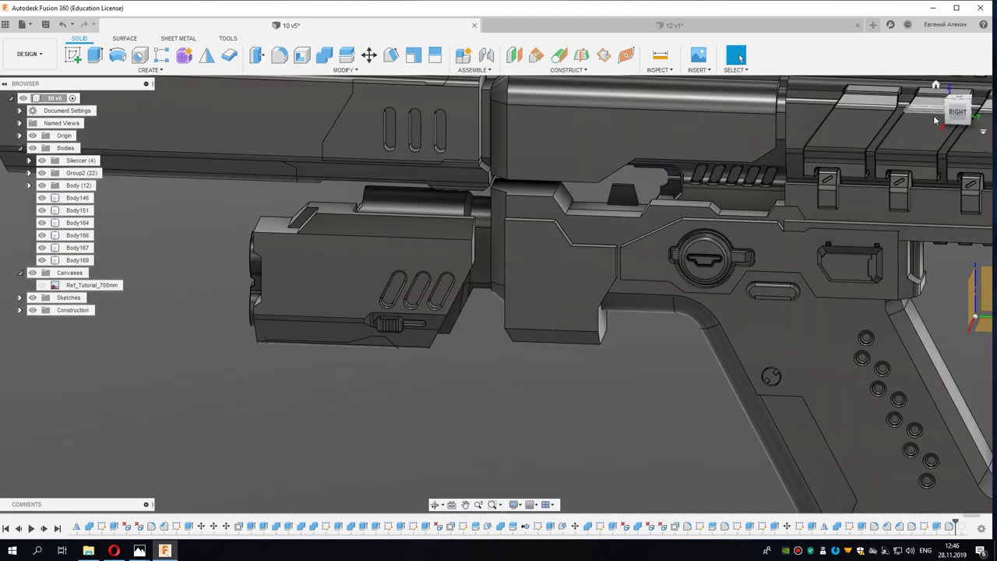
{"action": "left_click", "coordinate": [958, 110]}
{"action": "left_click", "coordinate": [41, 285]}
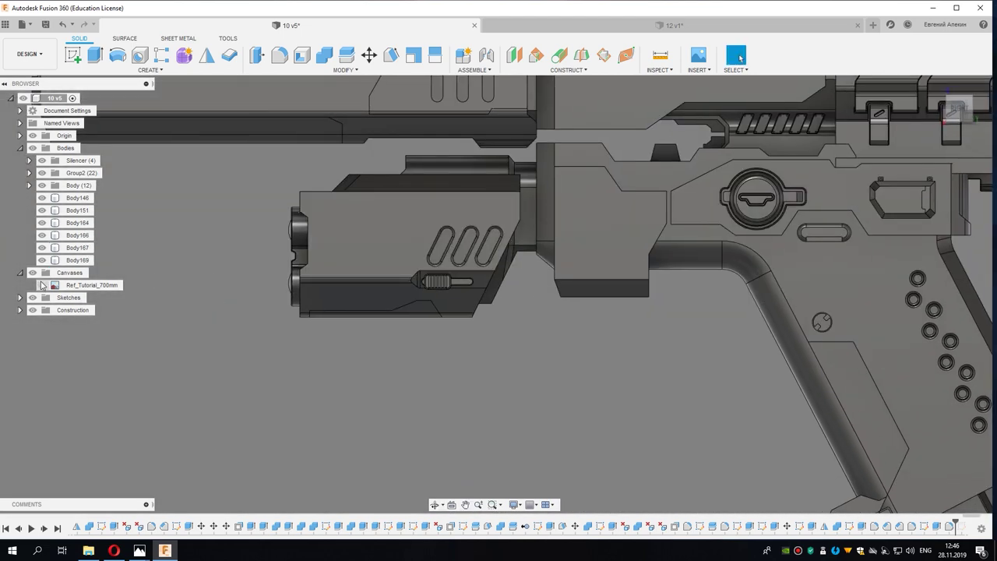
Step: Zoom in on the lower side panel and start a new sketch
{"action": "scroll", "coordinate": [289, 278], "scroll_direction": "up", "scroll_amount": 5}
{"action": "left_click", "coordinate": [315, 315]}
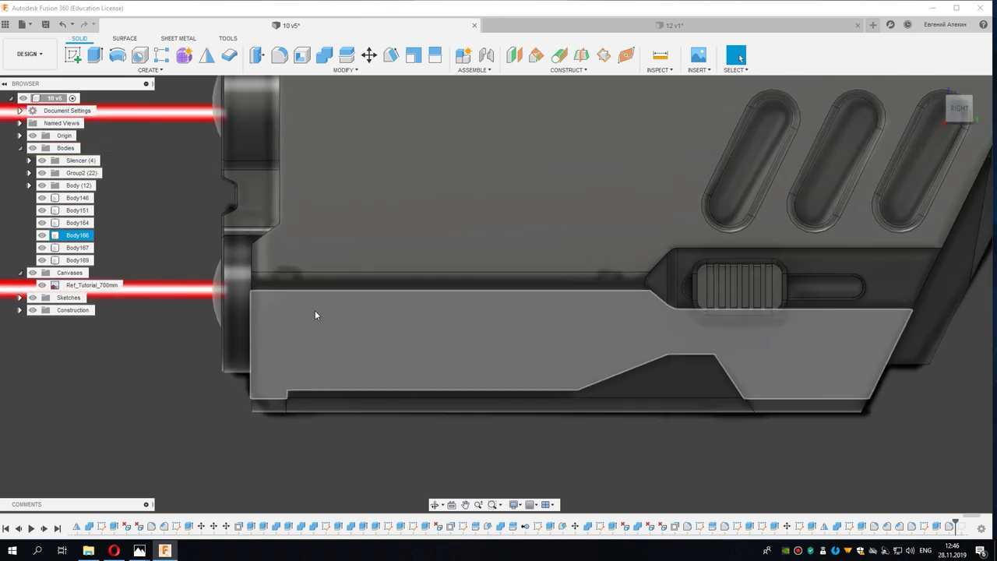
{"action": "scroll", "coordinate": [314, 309], "scroll_direction": "up", "scroll_amount": 1}
{"action": "key", "text": "Escape"}
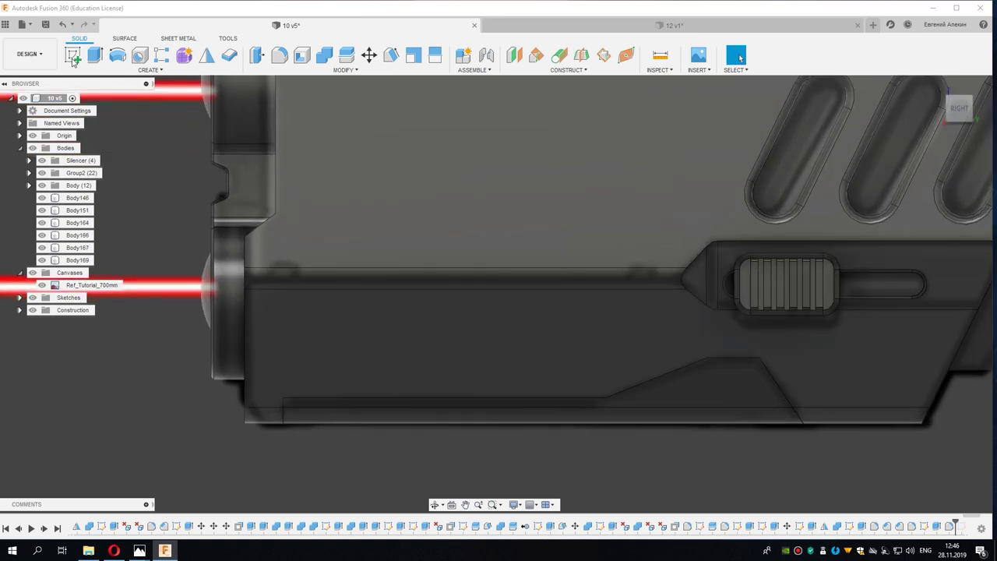
{"action": "left_click", "coordinate": [73, 56]}
Step: Sketch on the side panel face and draw a small center rectangle near its upper edge
{"action": "left_click", "coordinate": [344, 263]}
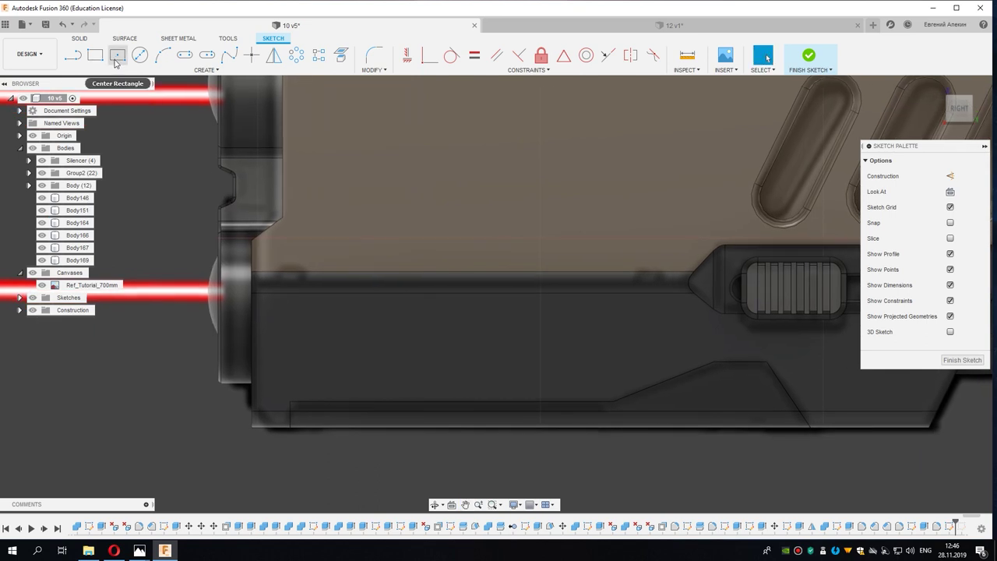
{"action": "left_click", "coordinate": [117, 55]}
{"action": "scroll", "coordinate": [290, 281], "scroll_direction": "up", "scroll_amount": 2}
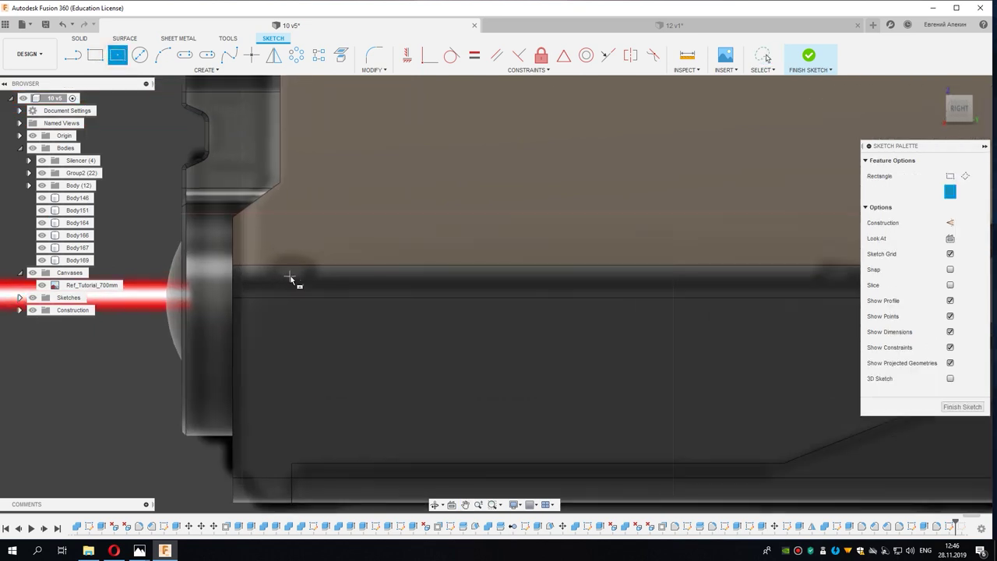
{"action": "left_click", "coordinate": [290, 275]}
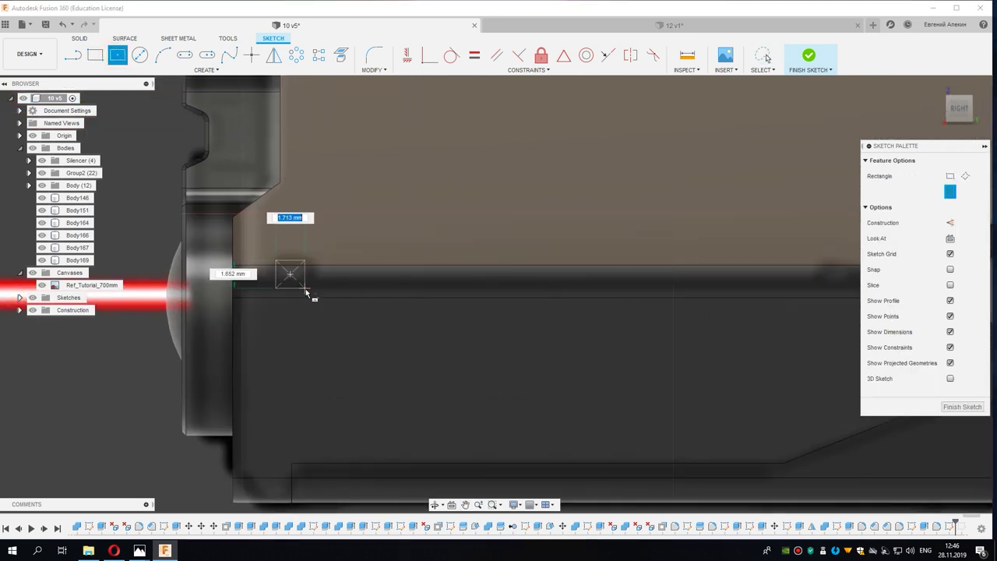
{"action": "left_click", "coordinate": [311, 295]}
{"action": "scroll", "coordinate": [363, 258], "scroll_direction": "down", "scroll_amount": 1}
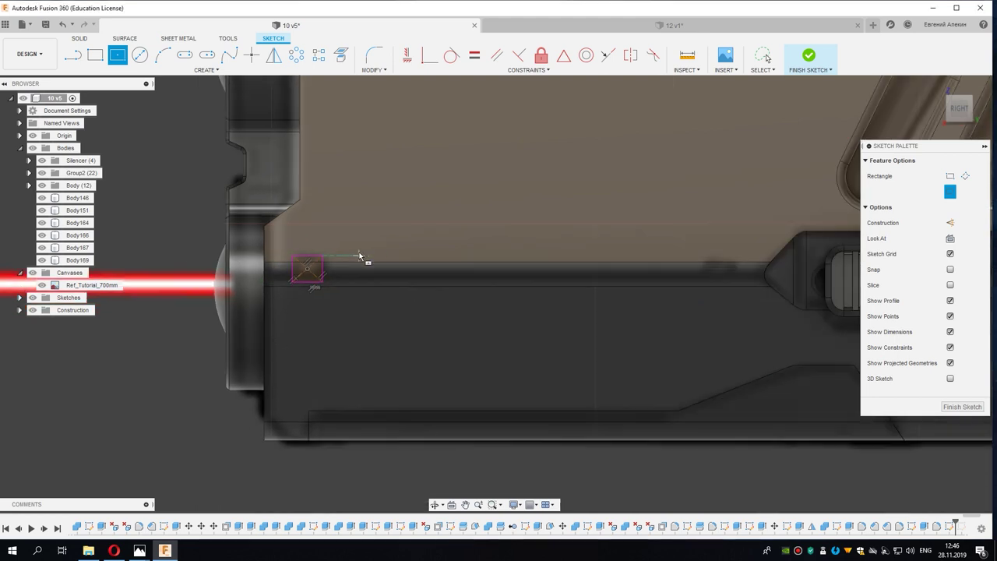
{"action": "scroll", "coordinate": [405, 265], "scroll_direction": "down", "scroll_amount": 2}
{"action": "right_click", "coordinate": [311, 237]}
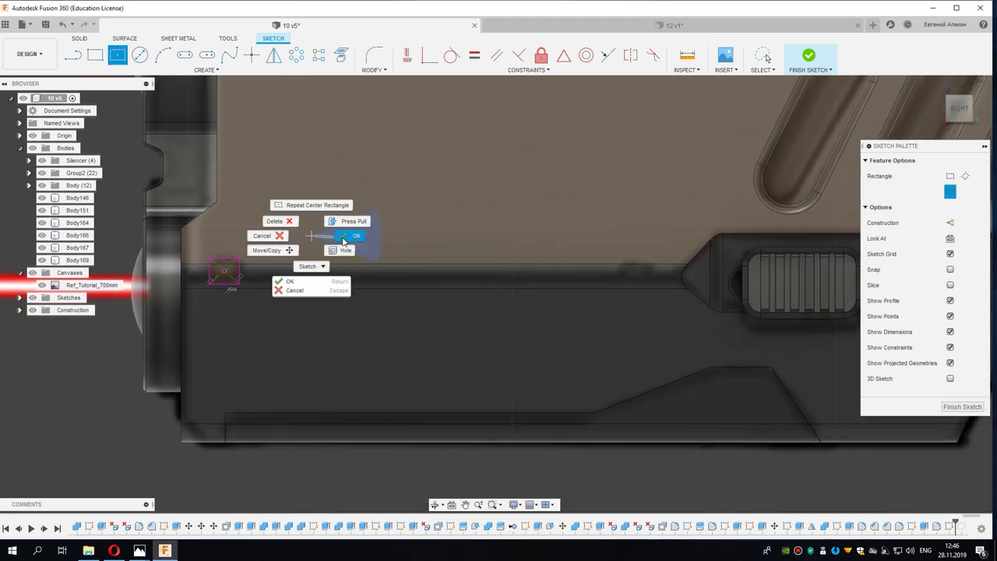
{"action": "left_click", "coordinate": [345, 222]}
{"action": "scroll", "coordinate": [213, 278], "scroll_direction": "up", "scroll_amount": 3}
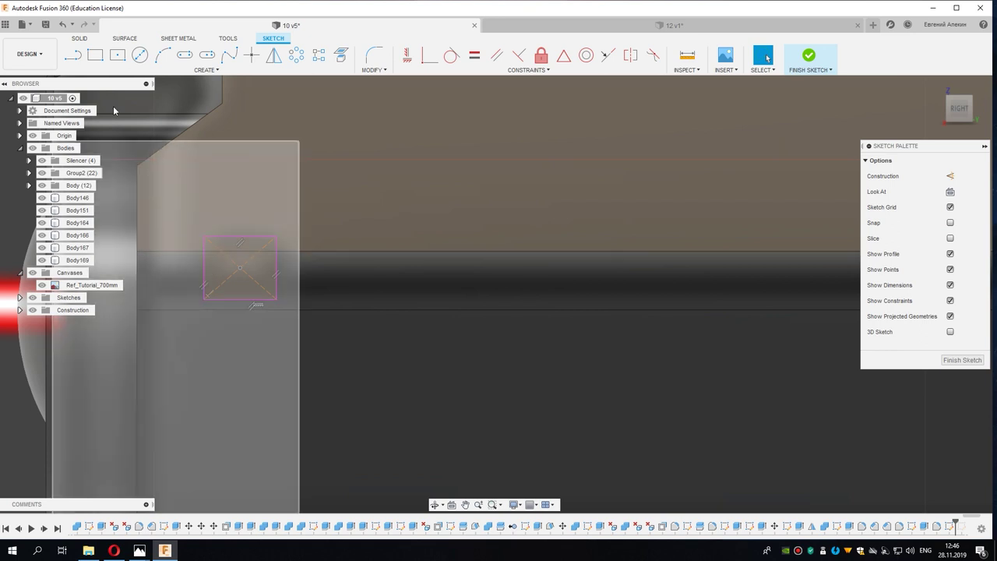
{"action": "left_click", "coordinate": [117, 55]}
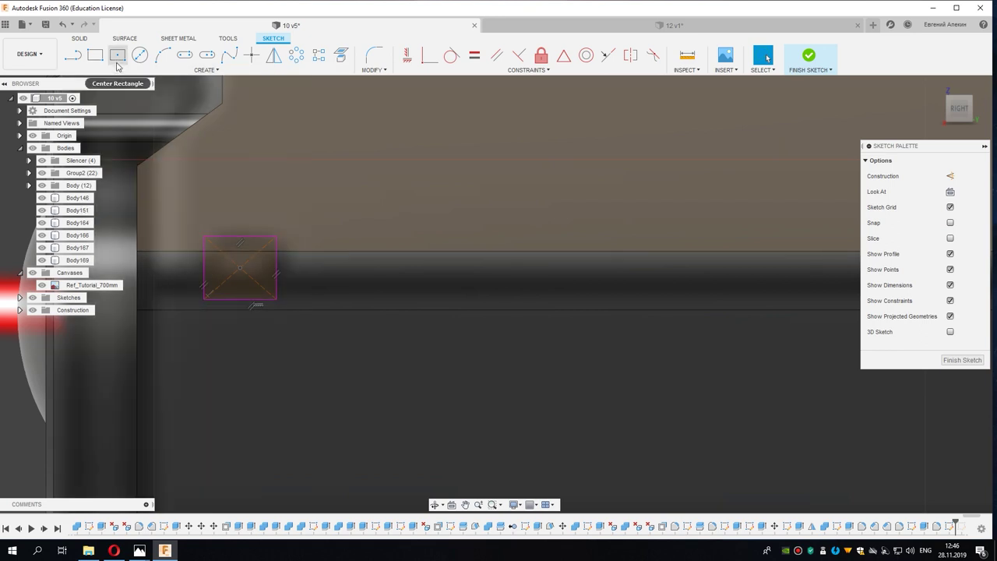
{"action": "right_click", "coordinate": [264, 261]}
{"action": "left_click", "coordinate": [229, 260]}
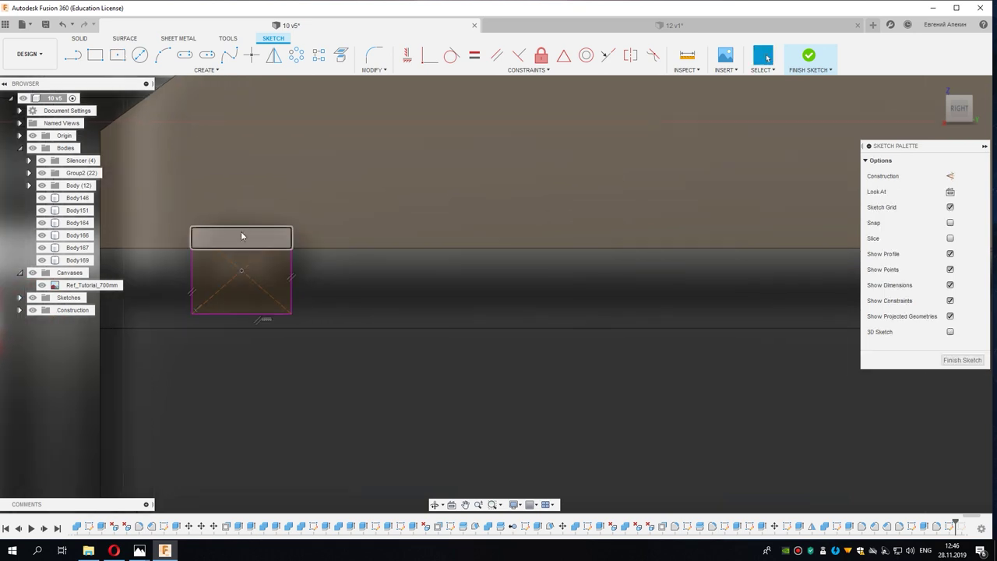
Step: Offset the rectangle 0.215 mm inward and select both frame profiles
{"action": "double_click", "coordinate": [241, 228]}
{"action": "key", "text": "o"}
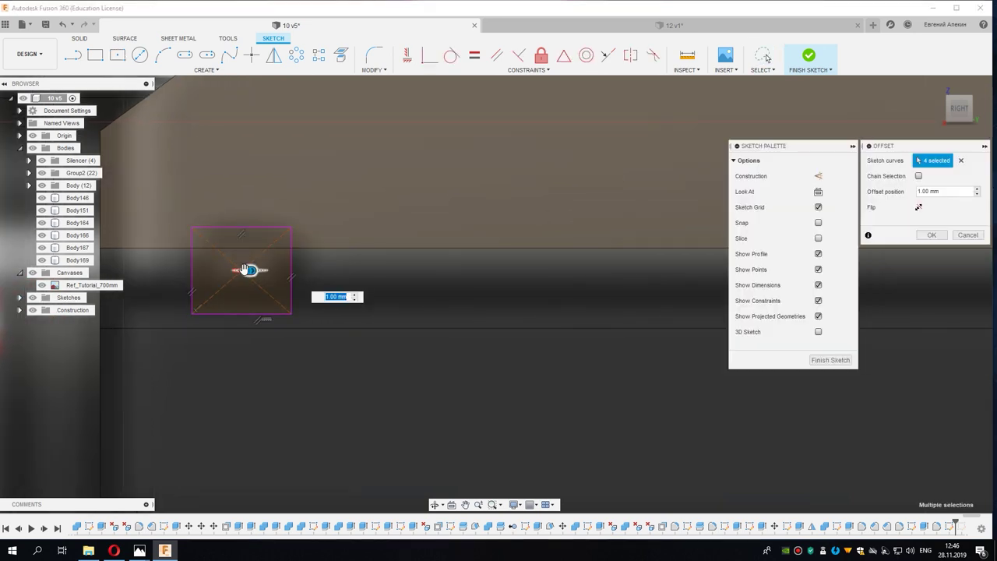
{"action": "left_click_drag", "start_coordinate": [249, 270], "coordinate": [274, 285]}
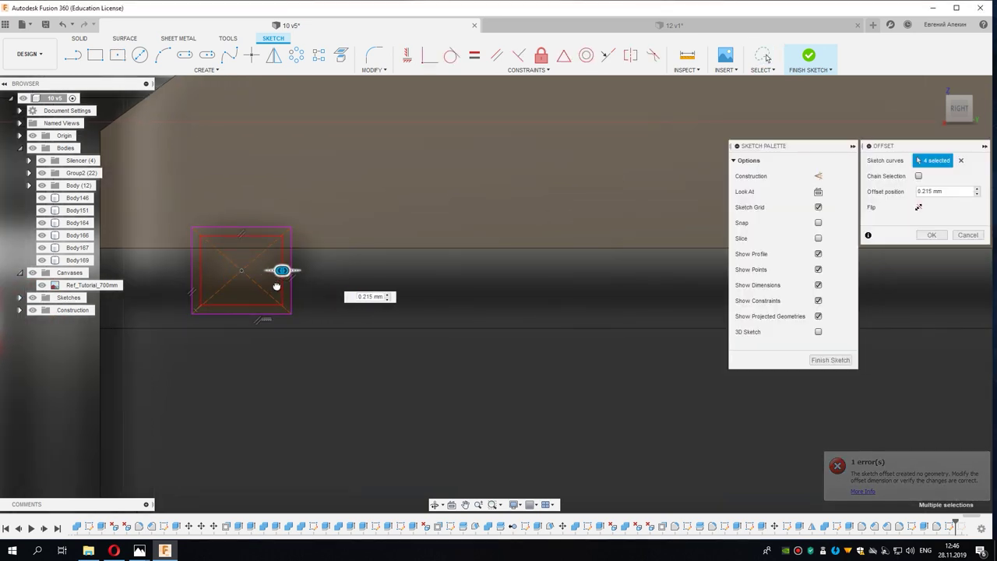
{"action": "left_click", "coordinate": [923, 234]}
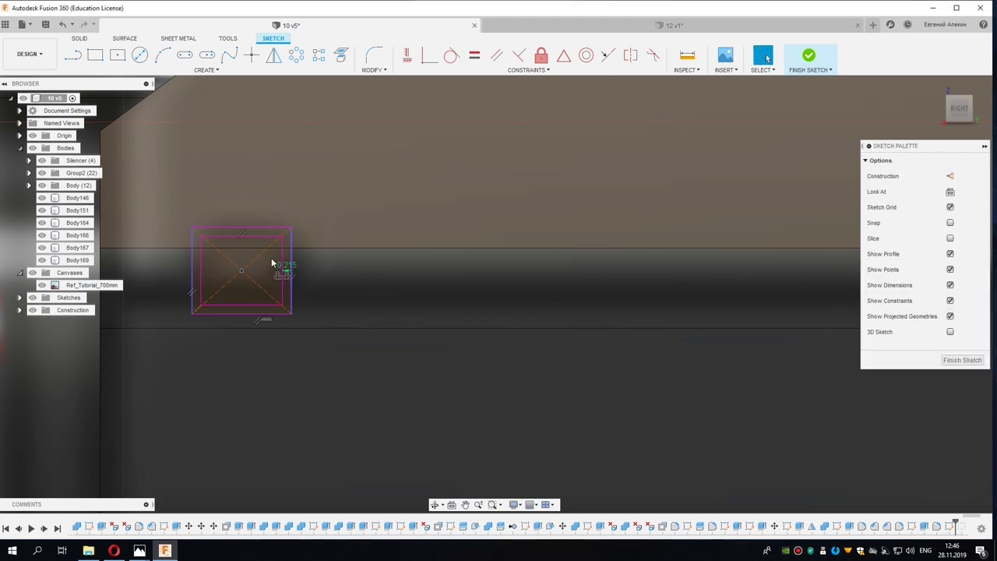
{"action": "scroll", "coordinate": [284, 248], "scroll_direction": "up", "scroll_amount": 2}
{"action": "left_click", "coordinate": [289, 242]}
{"action": "left_click", "coordinate": [293, 262], "text": "shift"}
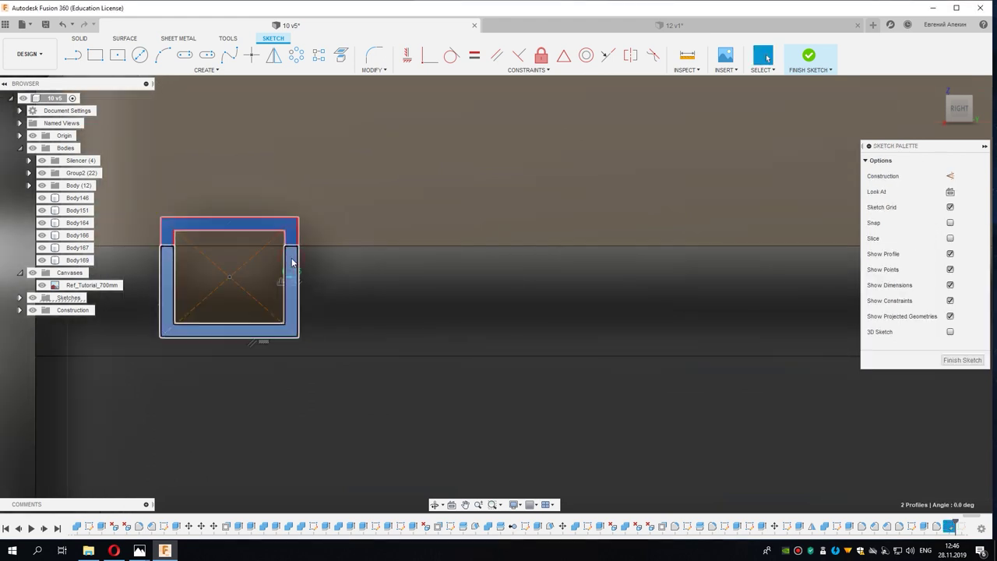
{"action": "scroll", "coordinate": [292, 262], "scroll_direction": "down", "scroll_amount": 2}
Step: Cut the two frame profiles 1.00 mm into the side panel
{"action": "right_click", "coordinate": [292, 263]}
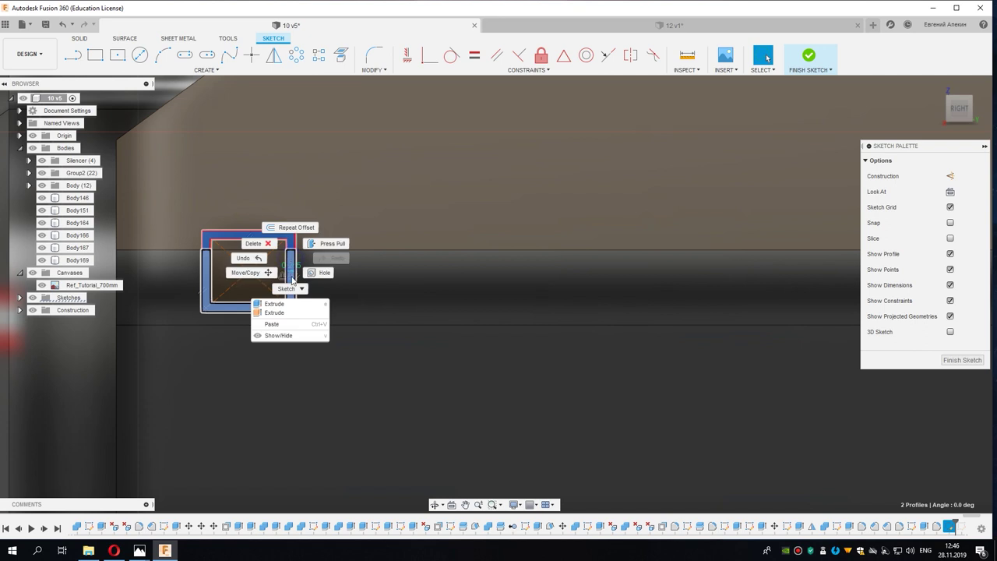
{"action": "left_click", "coordinate": [292, 303]}
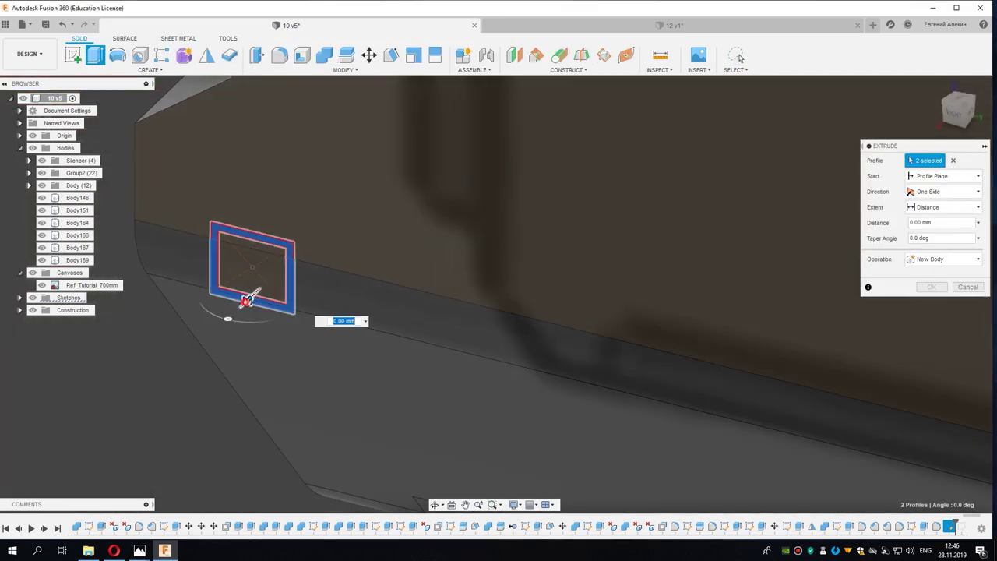
{"action": "left_click_drag", "start_coordinate": [266, 289], "coordinate": [268, 289]}
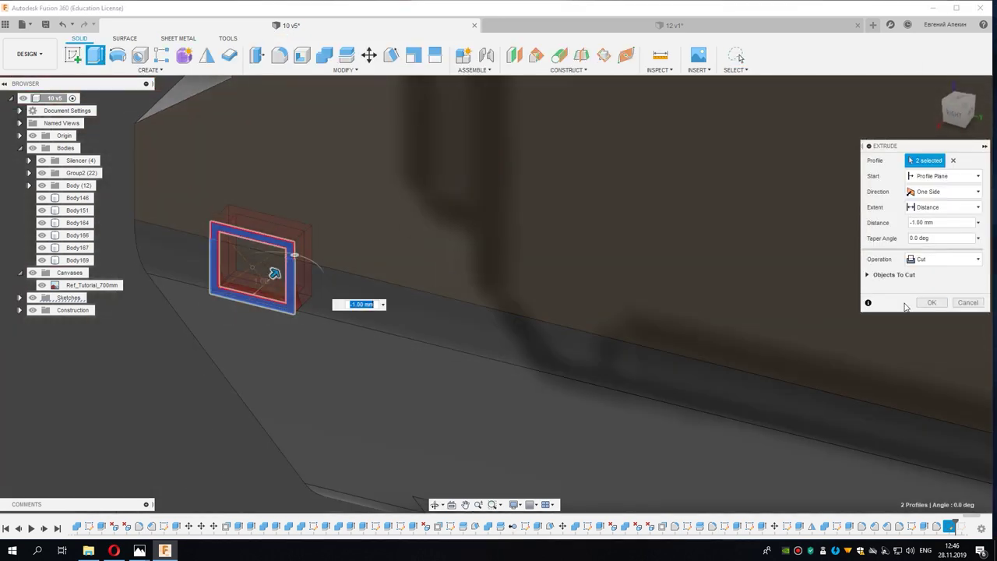
{"action": "left_click", "coordinate": [931, 303]}
{"action": "mouse_move", "coordinate": [291, 320]}
{"action": "middle_mouse_down", "text": "shift"}
{"action": "mouse_move", "coordinate": [308, 279]}
{"action": "mouse_move", "coordinate": [327, 265]}
{"action": "mouse_move", "coordinate": [228, 269]}
{"action": "mouse_move", "coordinate": [264, 271]}
{"action": "middle_mouse_up", "text": "shift"}
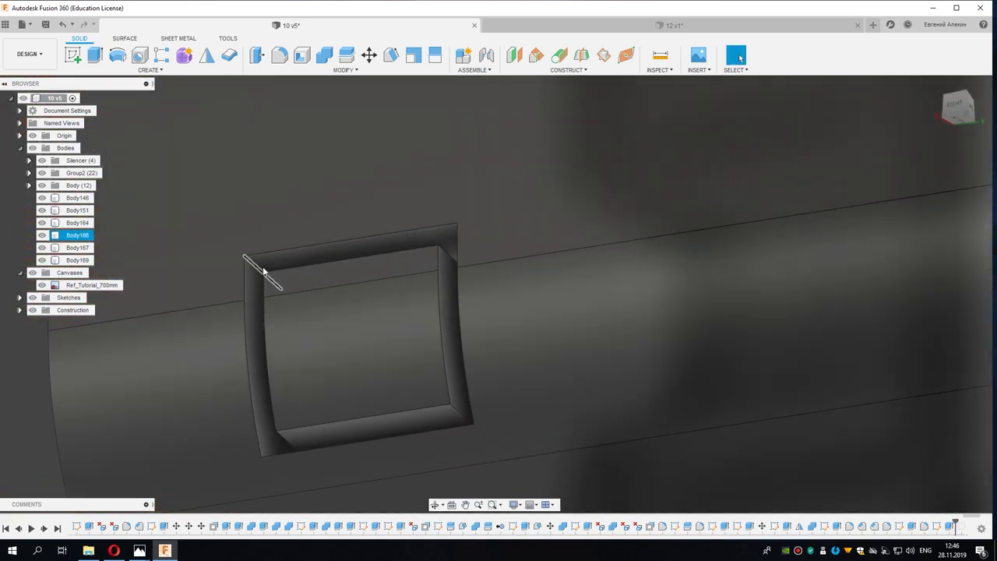
Step: Start a fillet and pick the first pocket edge
{"action": "key", "text": "f"}
{"action": "mouse_move", "coordinate": [265, 444]}
{"action": "middle_mouse_down", "text": "shift"}
{"action": "mouse_move", "coordinate": [268, 473]}
{"action": "mouse_move", "coordinate": [255, 352]}
{"action": "middle_mouse_up", "text": "shift"}
{"action": "left_click", "coordinate": [266, 460]}
Step: Add the pocket's left, right and bottom edges to the fillet
{"action": "left_click", "coordinate": [144, 421]}
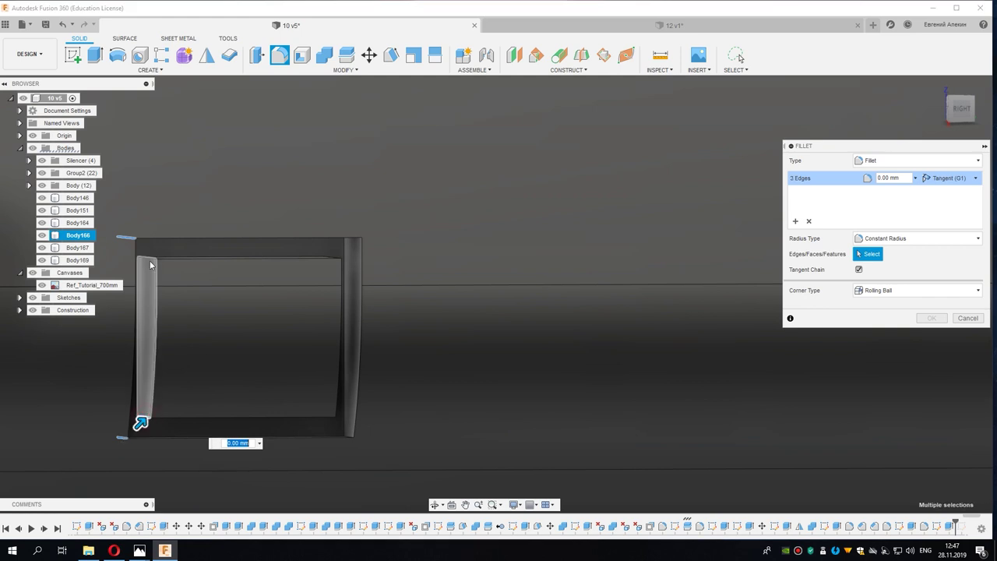
{"action": "left_click", "coordinate": [348, 262]}
{"action": "mouse_move", "coordinate": [348, 262]}
{"action": "middle_mouse_down", "text": "shift"}
{"action": "mouse_move", "coordinate": [358, 233]}
{"action": "mouse_move", "coordinate": [335, 218]}
{"action": "middle_mouse_up", "text": "shift"}
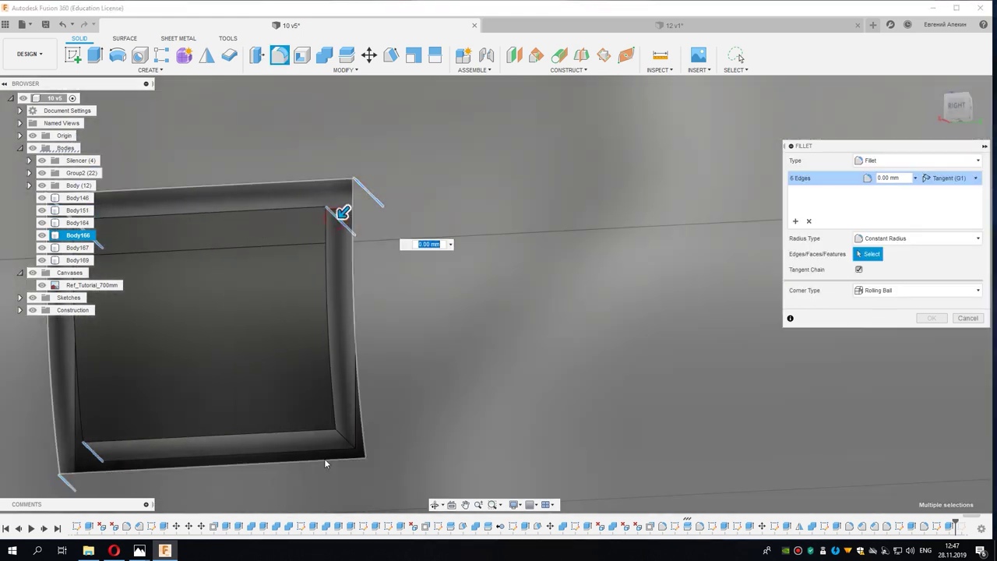
{"action": "left_click", "coordinate": [339, 443]}
{"action": "left_click", "coordinate": [346, 441]}
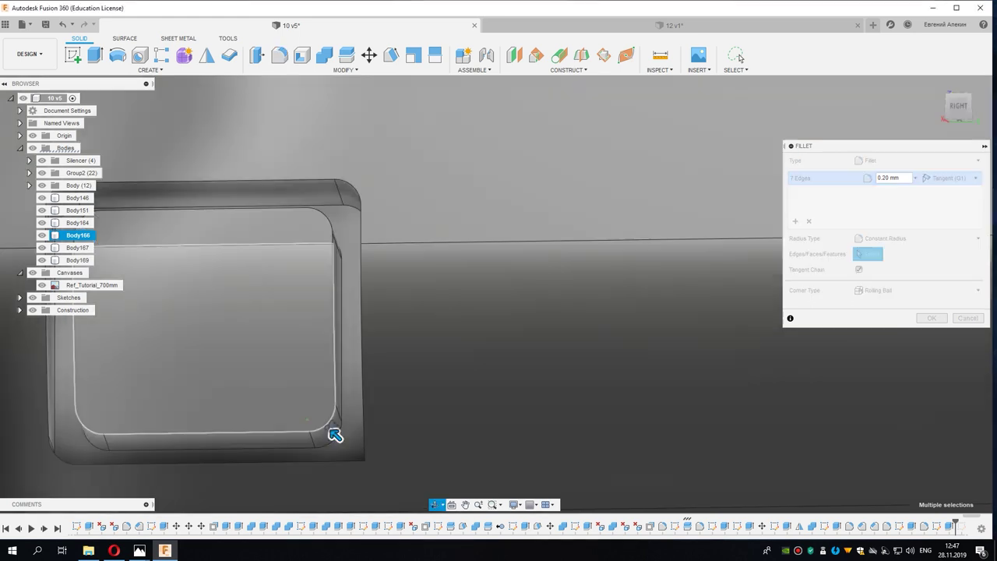
Step: Add the eighth pocket edge and apply the 0.20 mm fillet
{"action": "middle_click_drag", "start_coordinate": [340, 434], "coordinate": [319, 430], "text": "shift"}
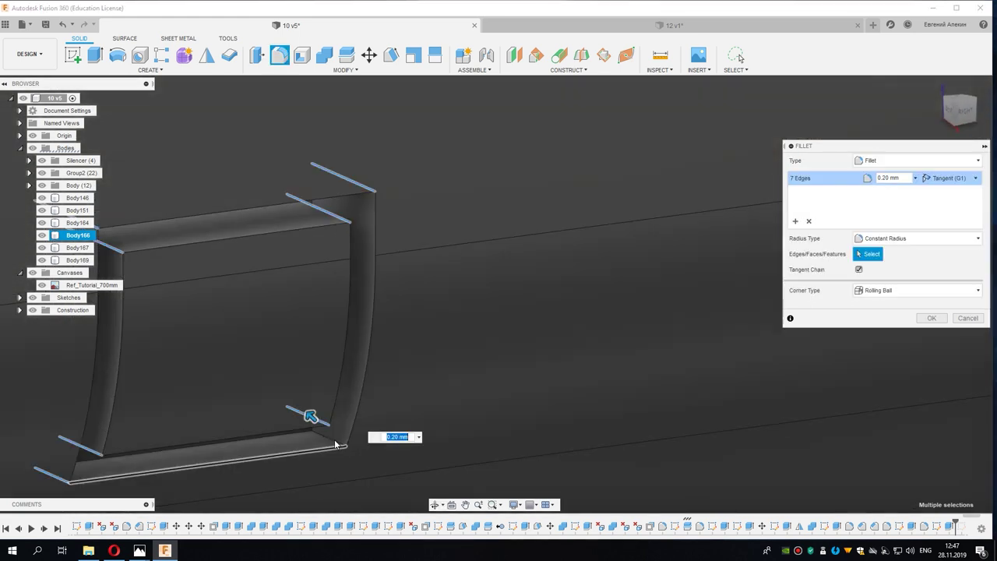
{"action": "left_click", "coordinate": [319, 430]}
{"action": "scroll", "coordinate": [320, 430], "scroll_direction": "down", "scroll_amount": 1}
{"action": "scroll", "coordinate": [321, 424], "scroll_direction": "down", "scroll_amount": 2}
{"action": "scroll", "coordinate": [305, 383], "scroll_direction": "down", "scroll_amount": 1}
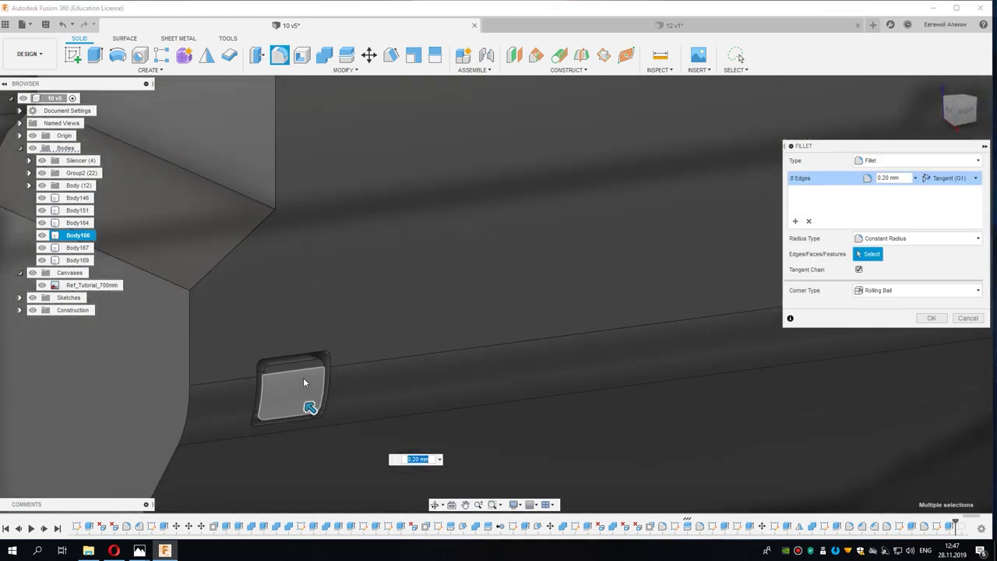
{"action": "scroll", "coordinate": [307, 389], "scroll_direction": "down", "scroll_amount": 2}
{"action": "scroll", "coordinate": [304, 373], "scroll_direction": "down", "scroll_amount": 2}
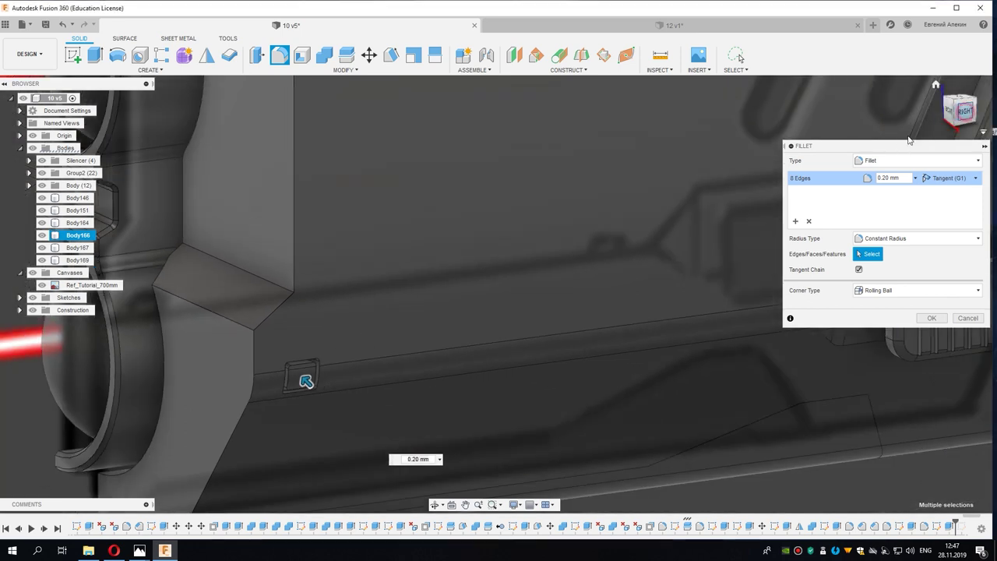
{"action": "scroll", "coordinate": [414, 407], "scroll_direction": "down", "scroll_amount": 3}
{"action": "scroll", "coordinate": [327, 373], "scroll_direction": "down", "scroll_amount": 2}
{"action": "scroll", "coordinate": [296, 354], "scroll_direction": "down", "scroll_amount": 1}
{"action": "scroll", "coordinate": [278, 344], "scroll_direction": "down", "scroll_amount": 1}
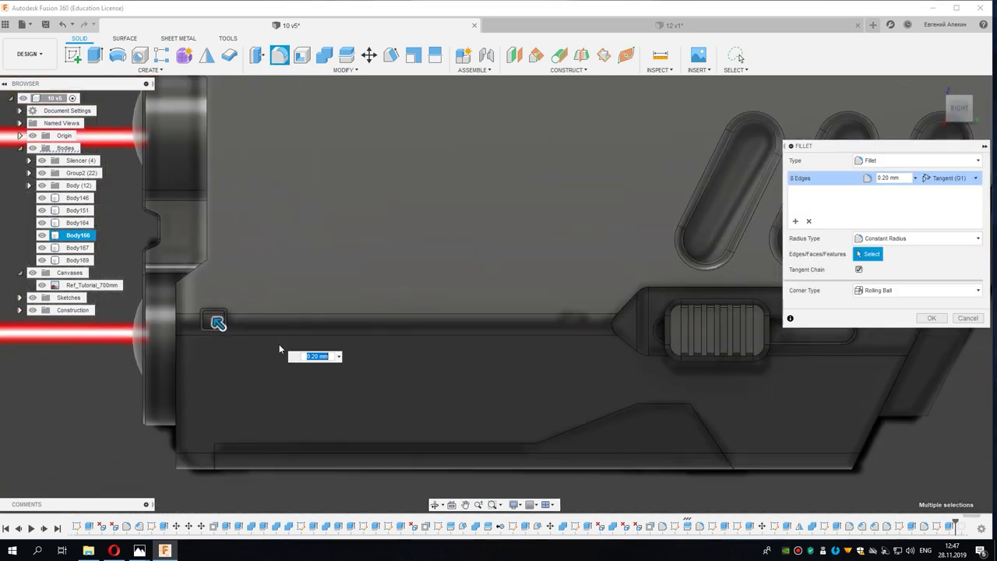
{"action": "scroll", "coordinate": [223, 315], "scroll_direction": "up", "scroll_amount": 2}
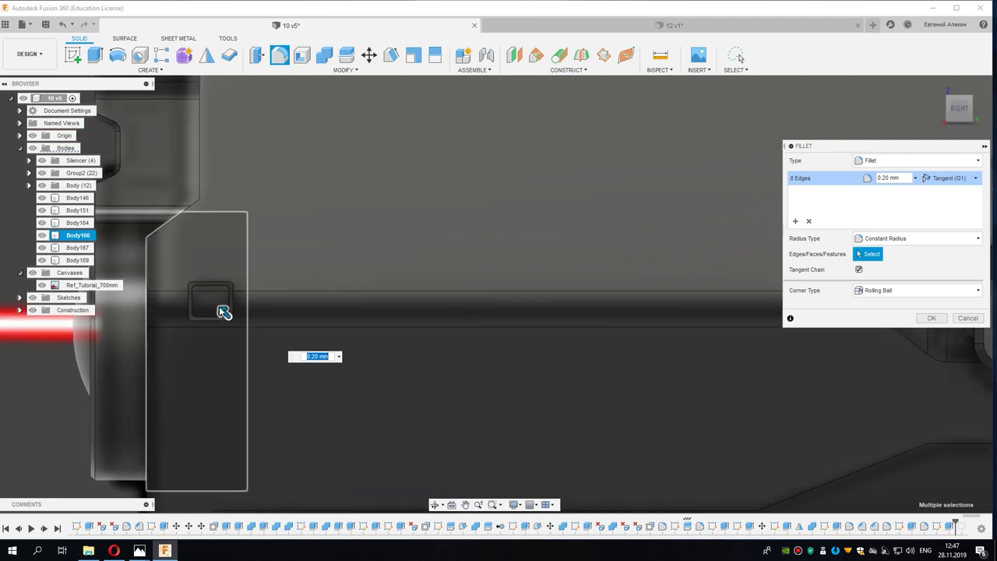
{"action": "scroll", "coordinate": [226, 314], "scroll_direction": "up", "scroll_amount": 1}
{"action": "scroll", "coordinate": [228, 318], "scroll_direction": "down", "scroll_amount": 3}
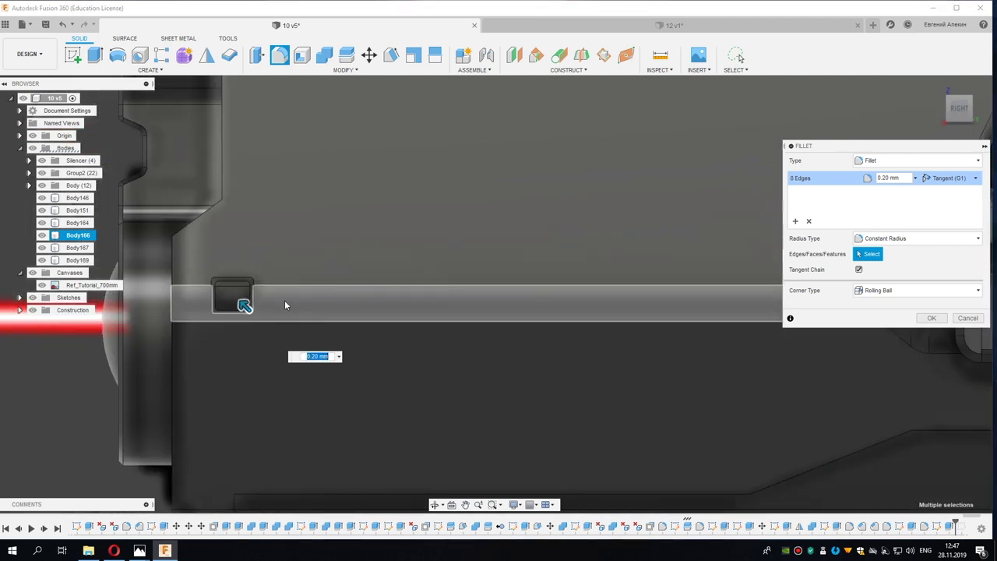
{"action": "left_click", "coordinate": [931, 319]}
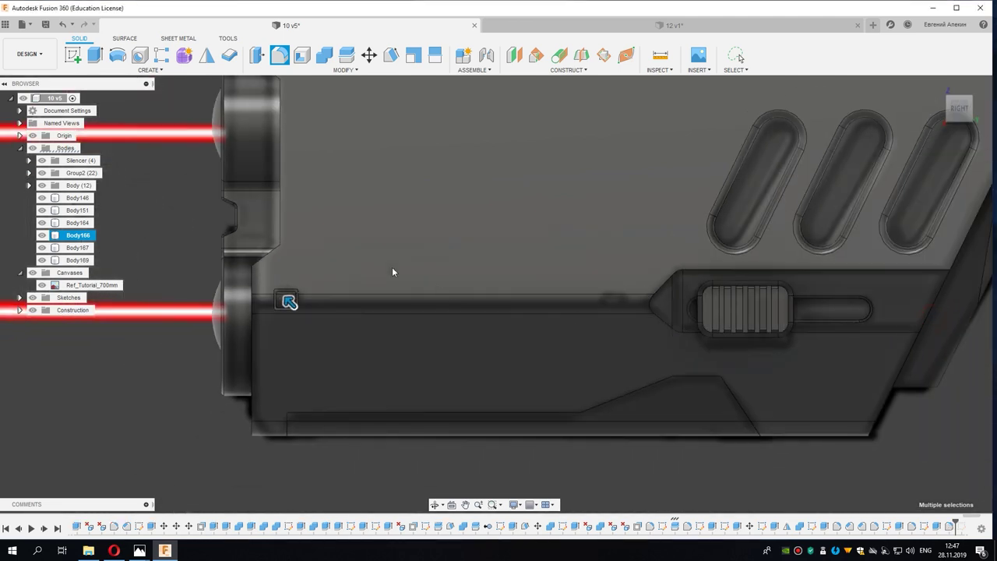
{"action": "scroll", "coordinate": [392, 272], "scroll_direction": "up", "scroll_amount": 1}
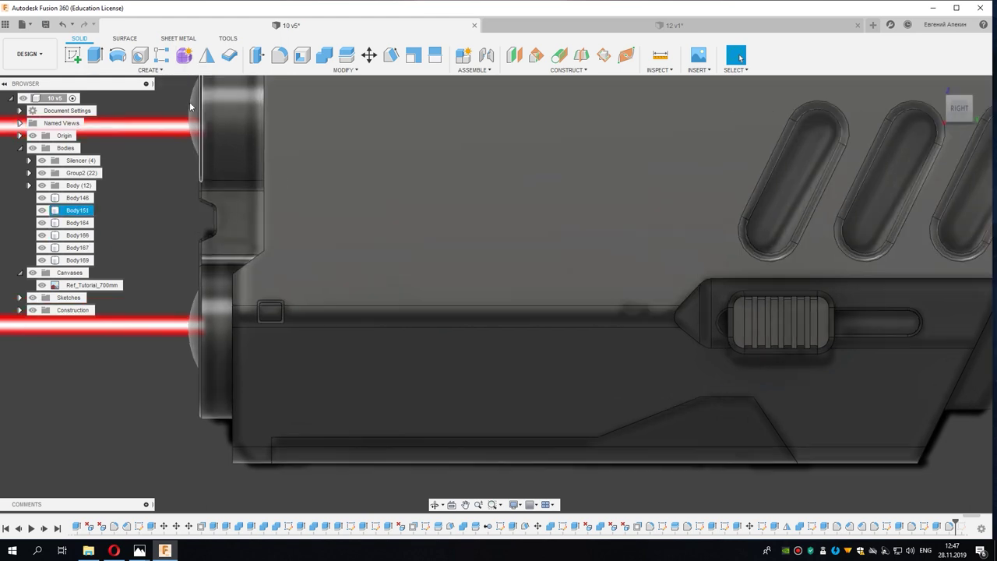
Step: Start a Faces rectangular pattern, selecting the box's front, side, top and lip faces
{"action": "left_click", "coordinate": [161, 55]}
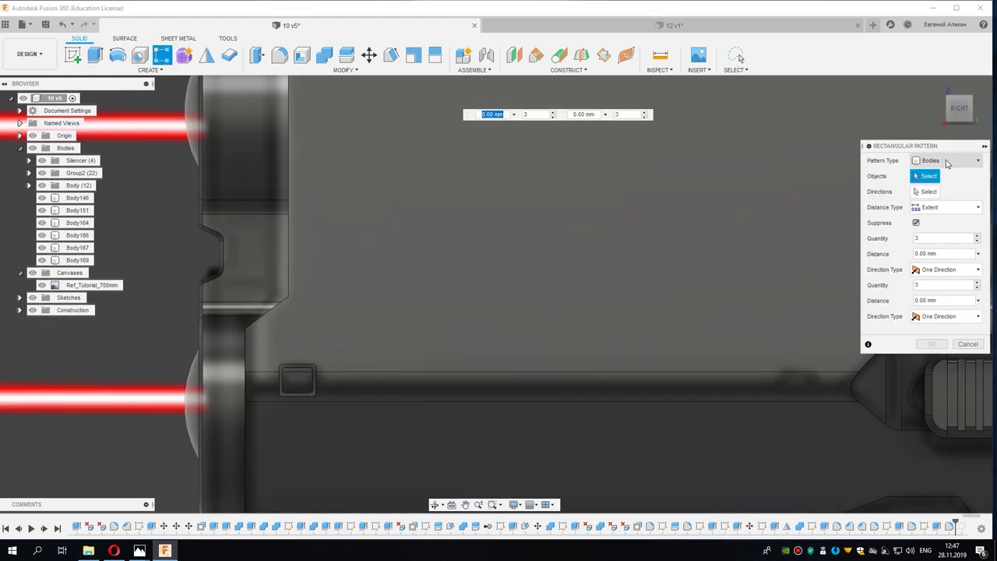
{"action": "left_click", "coordinate": [937, 176]}
{"action": "scroll", "coordinate": [293, 379], "scroll_direction": "up", "scroll_amount": 3}
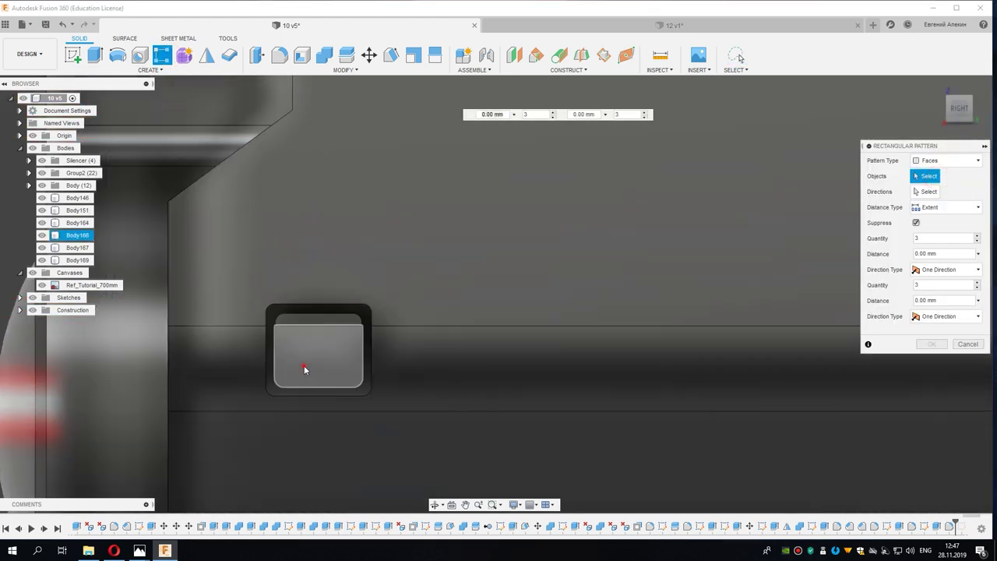
{"action": "scroll", "coordinate": [304, 372], "scroll_direction": "up", "scroll_amount": 3}
{"action": "left_click", "coordinate": [297, 317]}
{"action": "mouse_move", "coordinate": [276, 355]}
{"action": "middle_mouse_down", "text": "shift"}
{"action": "mouse_move", "coordinate": [234, 289]}
{"action": "mouse_move", "coordinate": [327, 249]}
{"action": "mouse_move", "coordinate": [419, 267]}
{"action": "middle_mouse_up", "text": "shift"}
{"action": "left_click", "coordinate": [233, 290]}
{"action": "left_click", "coordinate": [350, 222]}
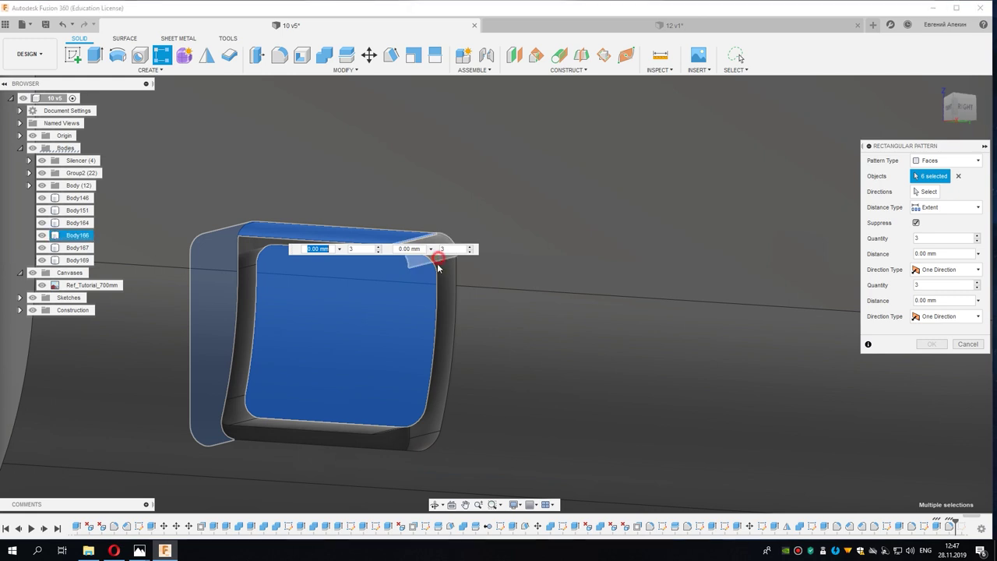
{"action": "left_click", "coordinate": [437, 267]}
{"action": "middle_click_drag", "start_coordinate": [438, 445], "coordinate": [408, 345], "text": "shift"}
{"action": "left_click", "coordinate": [357, 358]}
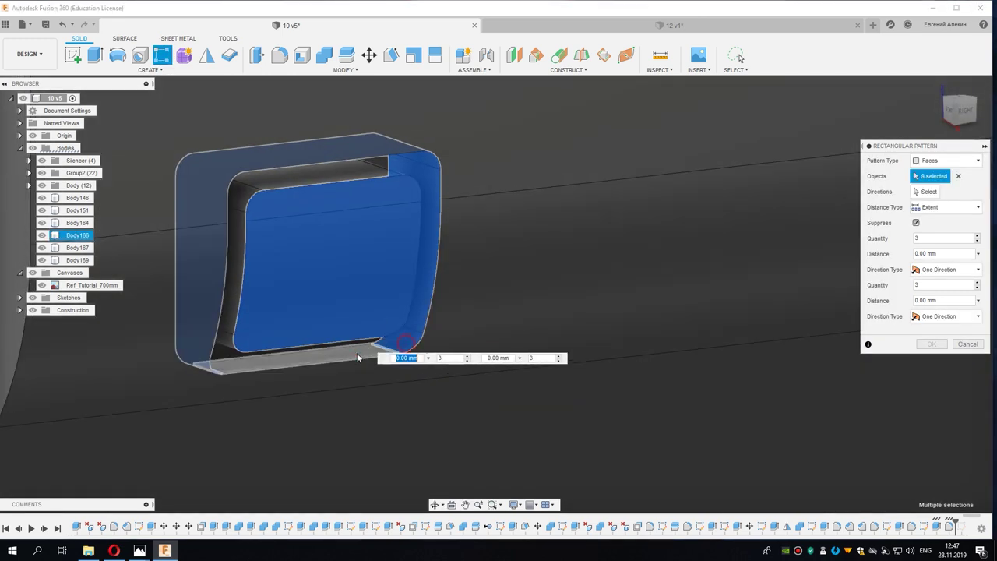
Step: Add the box's remaining bottom lip and inside faces to the pattern
{"action": "mouse_move", "coordinate": [251, 356]}
{"action": "middle_mouse_down", "text": "shift"}
{"action": "mouse_move", "coordinate": [238, 327]}
{"action": "mouse_move", "coordinate": [242, 164]}
{"action": "middle_mouse_up", "text": "shift"}
{"action": "left_click", "coordinate": [237, 327]}
{"action": "left_click", "coordinate": [256, 324]}
{"action": "left_click", "coordinate": [242, 164]}
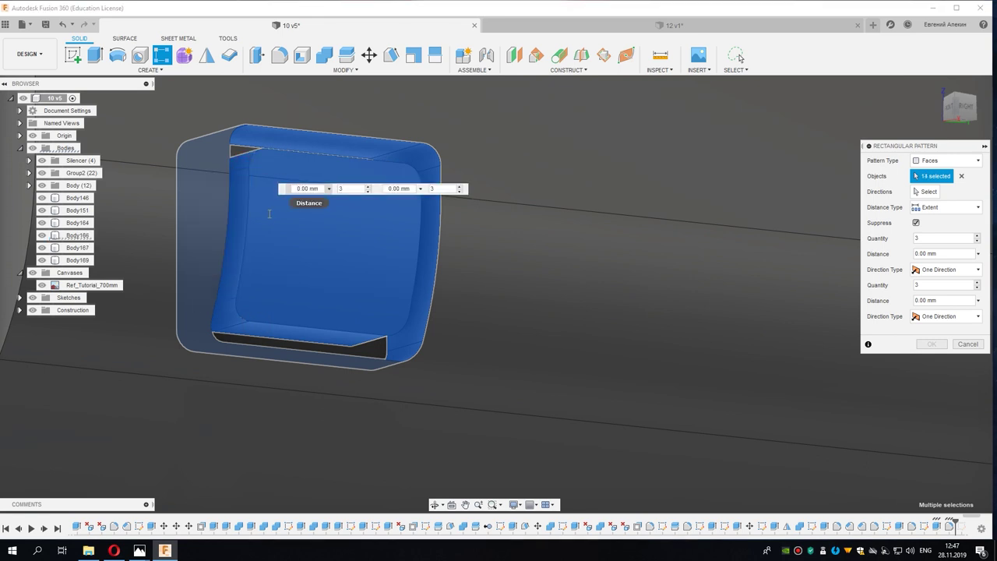
{"action": "middle_click_drag", "start_coordinate": [268, 214], "coordinate": [427, 162], "text": "shift"}
{"action": "left_click", "coordinate": [427, 163]}
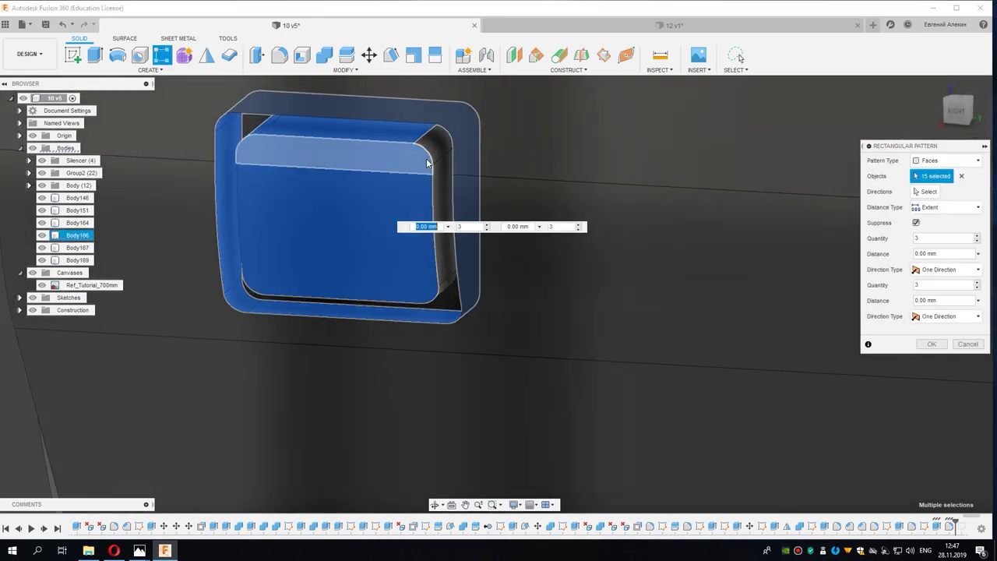
{"action": "left_click", "coordinate": [438, 162]}
{"action": "left_click", "coordinate": [429, 285]}
{"action": "mouse_move", "coordinate": [429, 285]}
{"action": "middle_mouse_down", "text": "shift"}
{"action": "mouse_move", "coordinate": [435, 309]}
{"action": "mouse_move", "coordinate": [423, 240]}
{"action": "middle_mouse_up", "text": "shift"}
{"action": "left_click", "coordinate": [434, 309]}
Step: Use the long side edge as direction and place the second copy 25 mm along it
{"action": "left_click", "coordinate": [980, 119]}
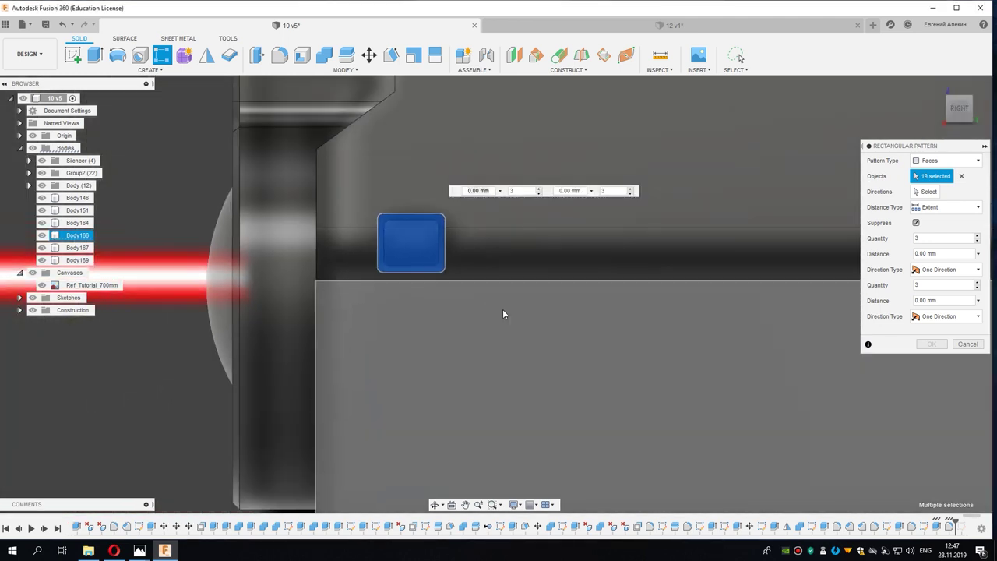
{"action": "left_click", "coordinate": [928, 192]}
{"action": "left_click", "coordinate": [654, 267]}
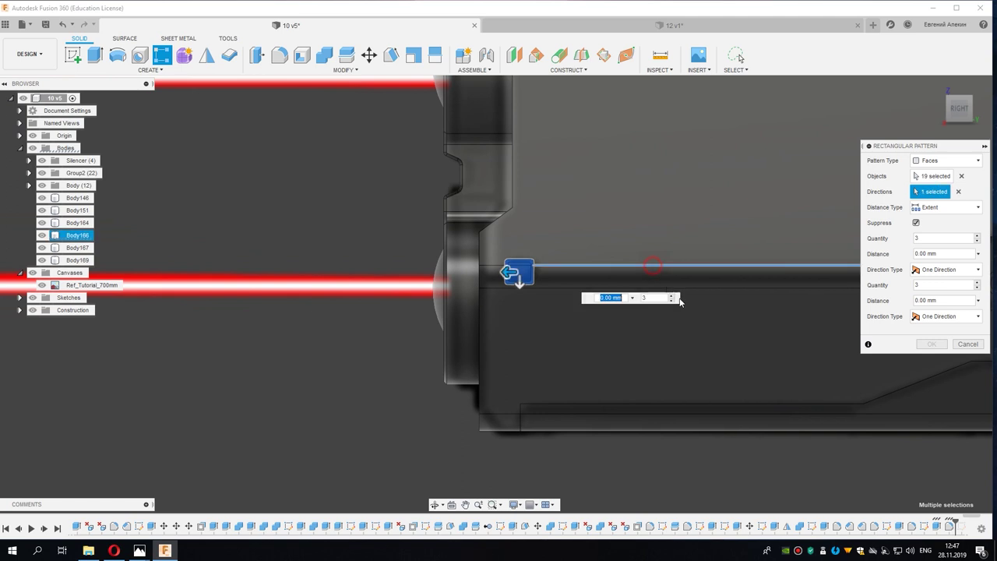
{"action": "middle_click_drag", "start_coordinate": [417, 299], "coordinate": [278, 301]}
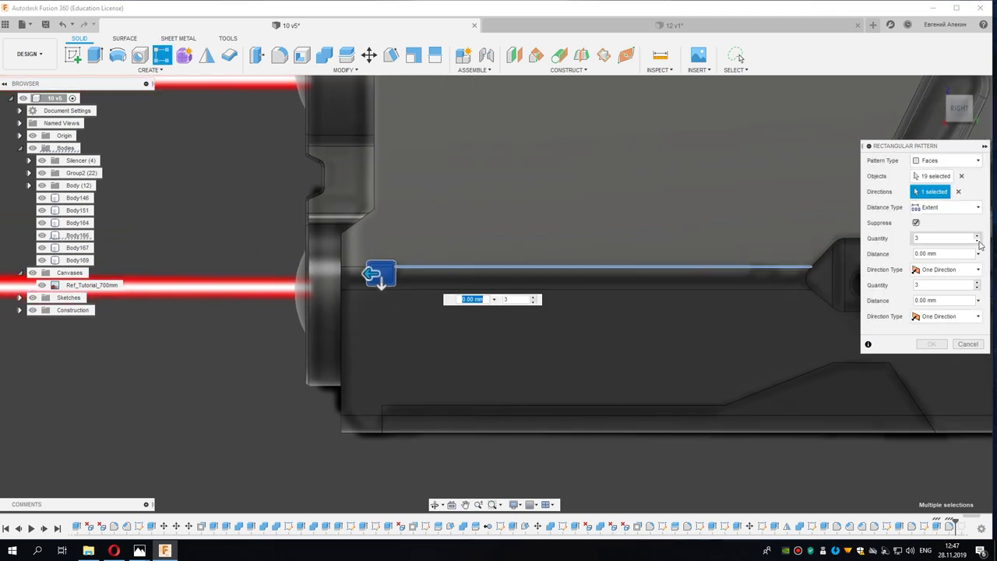
{"action": "left_click_drag", "start_coordinate": [375, 272], "coordinate": [693, 277]}
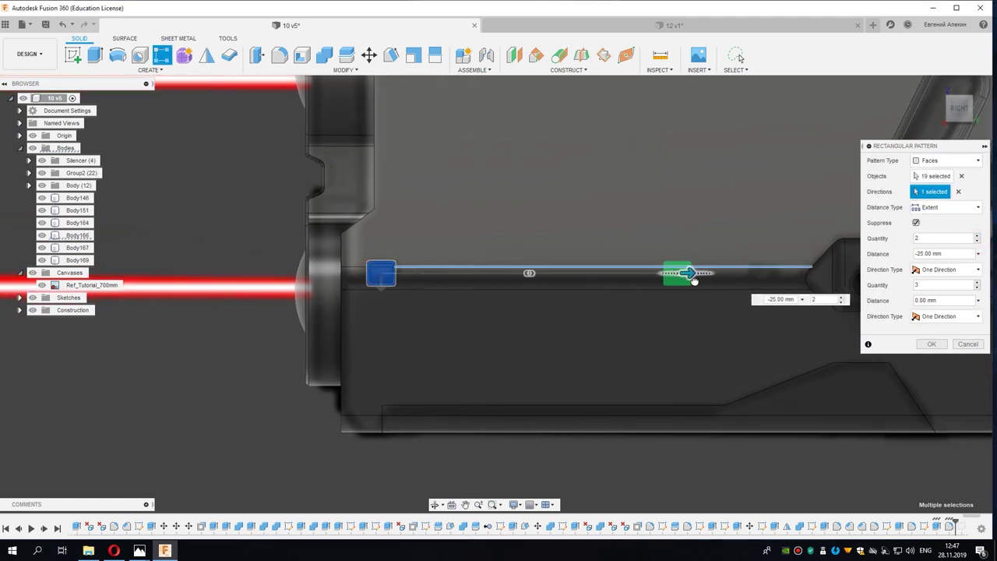
{"action": "left_click", "coordinate": [937, 344]}
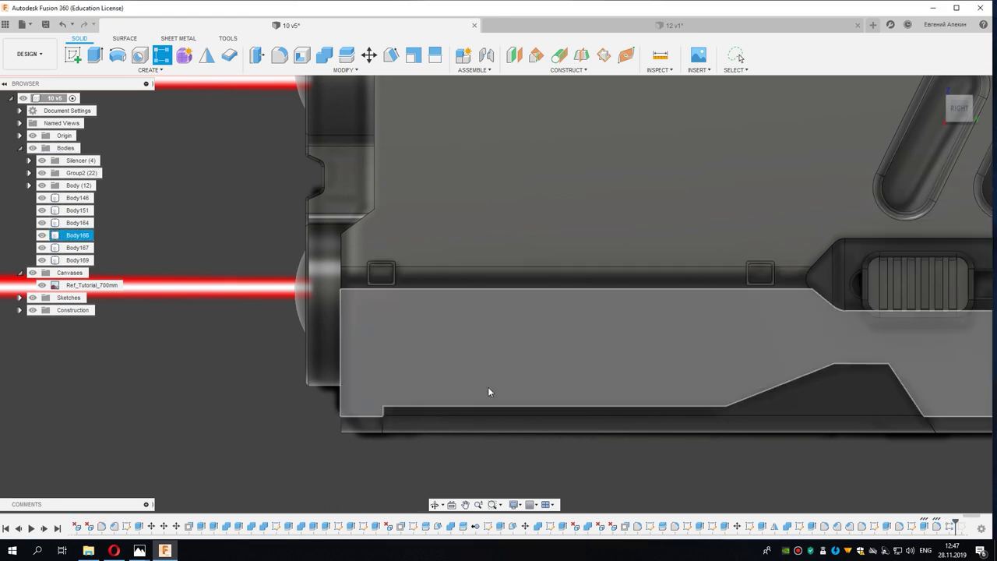
Step: Start a sketch on the side panel's face and hide Body166 to see behind it
{"action": "scroll", "coordinate": [496, 381], "scroll_direction": "down", "scroll_amount": 5}
{"action": "middle_click_drag", "start_coordinate": [632, 401], "coordinate": [441, 405]}
{"action": "scroll", "coordinate": [489, 198], "scroll_direction": "up", "scroll_amount": 3}
{"action": "scroll", "coordinate": [500, 209], "scroll_direction": "up", "scroll_amount": 2}
{"action": "middle_click_drag", "start_coordinate": [500, 210], "coordinate": [420, 224]}
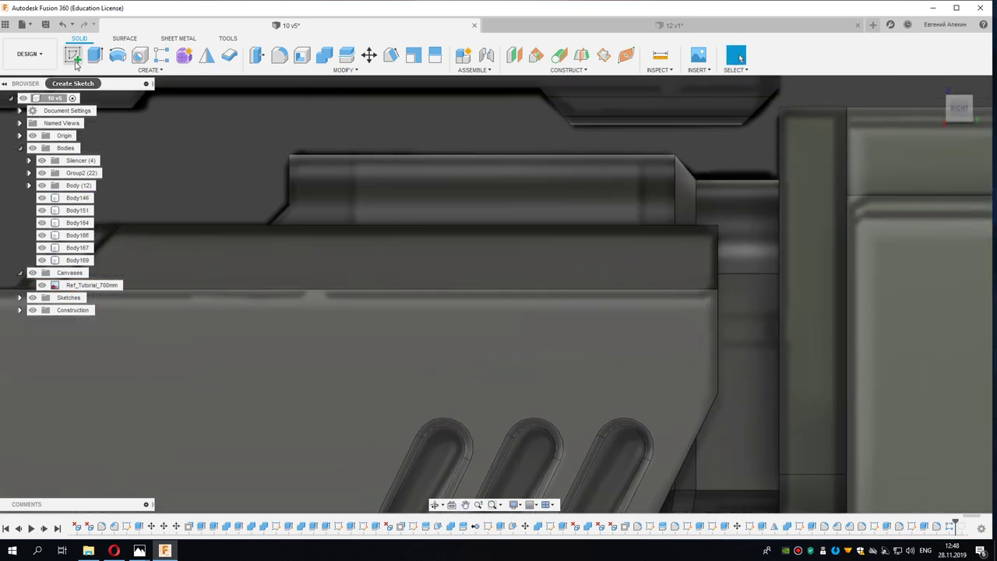
{"action": "left_click", "coordinate": [74, 62]}
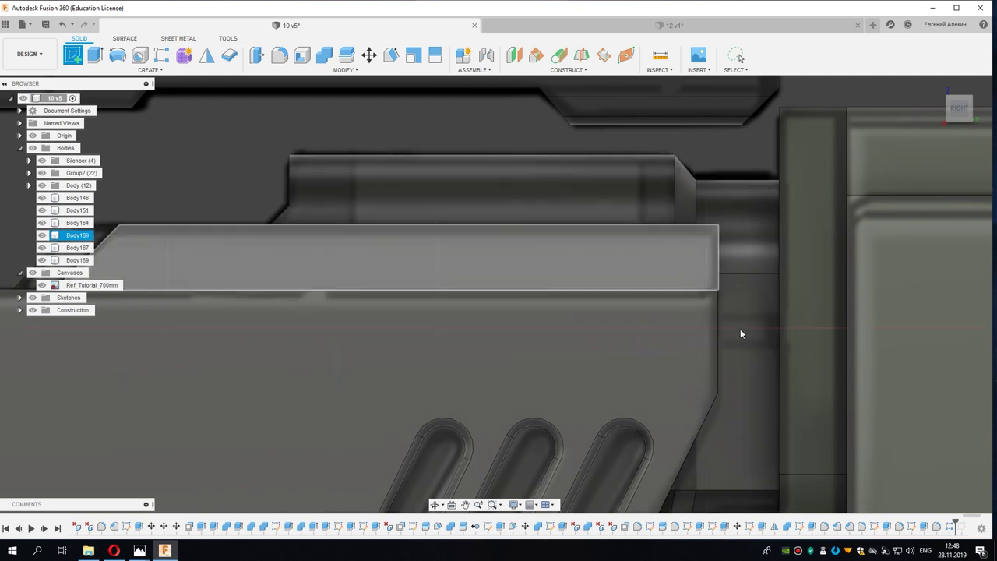
{"action": "left_click", "coordinate": [740, 333]}
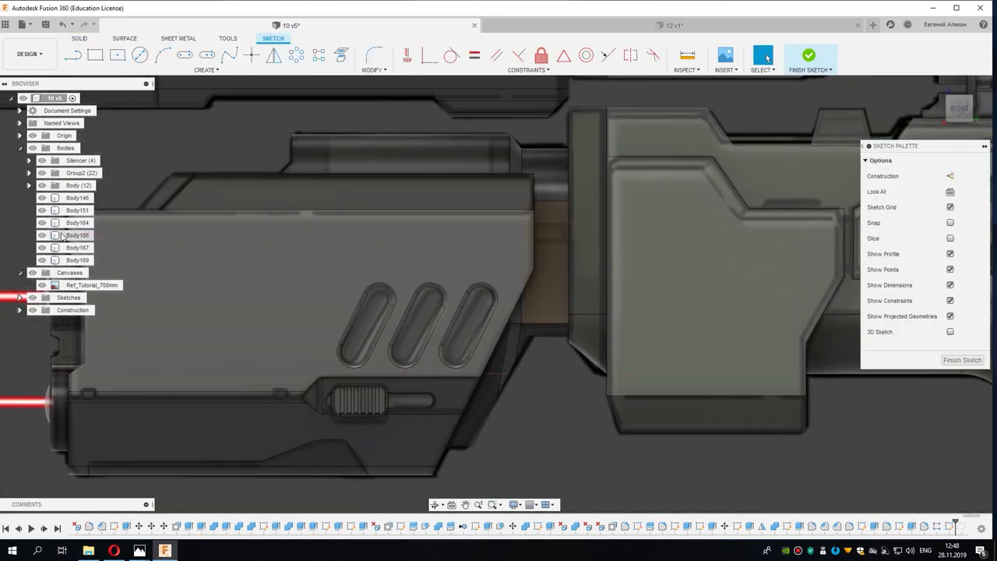
{"action": "left_click", "coordinate": [42, 235]}
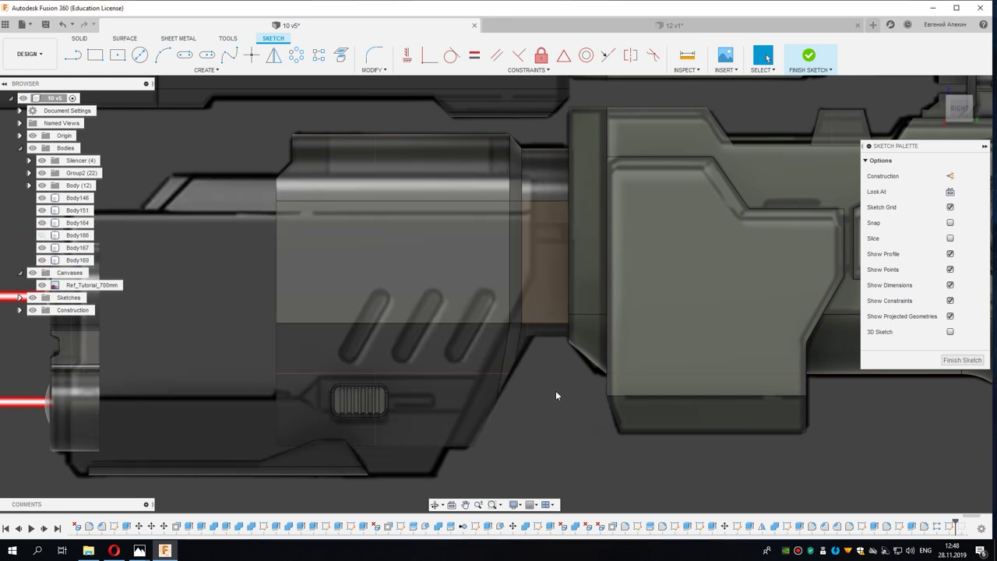
{"action": "middle_click_drag", "start_coordinate": [473, 335], "coordinate": [465, 356]}
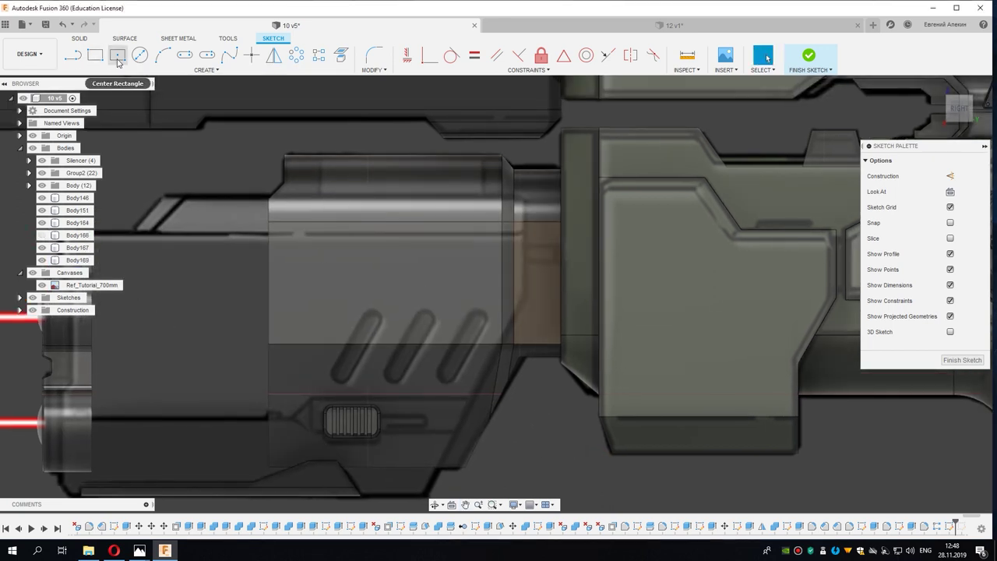
Step: Draw a roughly 27 × 24 mm centre rectangle over the upper panel and finish the sketch
{"action": "key", "text": "r"}
{"action": "left_click", "coordinate": [403, 195]}
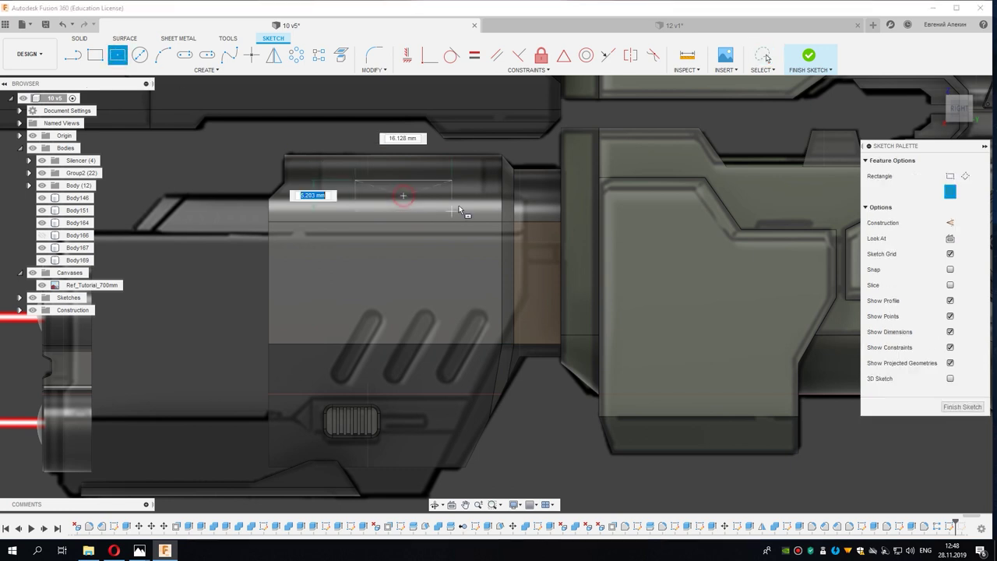
{"action": "left_click", "coordinate": [485, 269]}
{"action": "right_click", "coordinate": [422, 163]}
{"action": "key", "text": "Escape"}
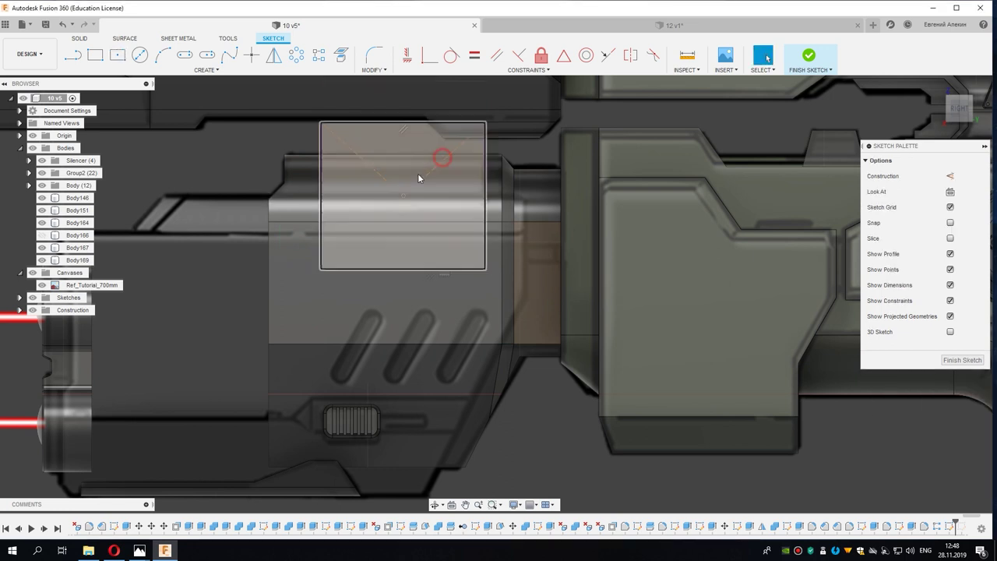
{"action": "scroll", "coordinate": [418, 173], "scroll_direction": "up", "scroll_amount": 3}
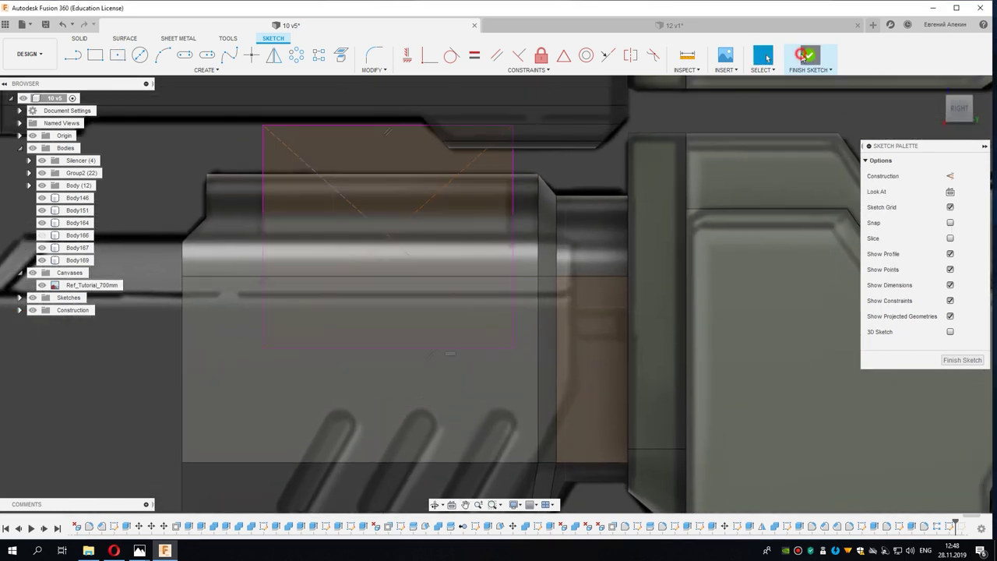
{"action": "left_click", "coordinate": [806, 56]}
{"action": "scroll", "coordinate": [346, 214], "scroll_direction": "down", "scroll_amount": 3}
{"action": "scroll", "coordinate": [285, 204], "scroll_direction": "up", "scroll_amount": 1}
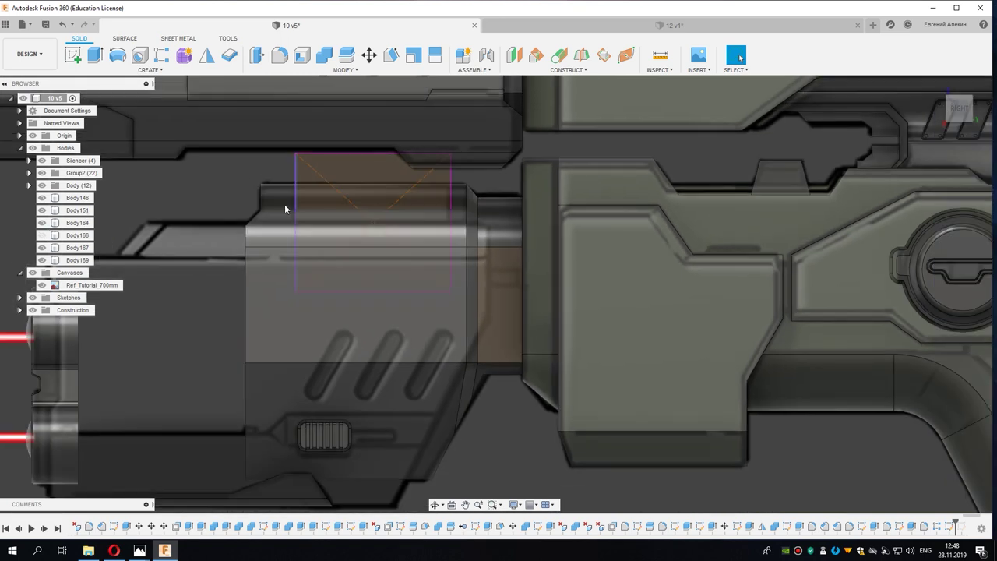
Step: Split the side panel body Body164 with the rectangle sketch
{"action": "left_click", "coordinate": [285, 204]}
{"action": "scroll", "coordinate": [277, 239], "scroll_direction": "up", "scroll_amount": 2}
{"action": "scroll", "coordinate": [243, 300], "scroll_direction": "down", "scroll_amount": 1}
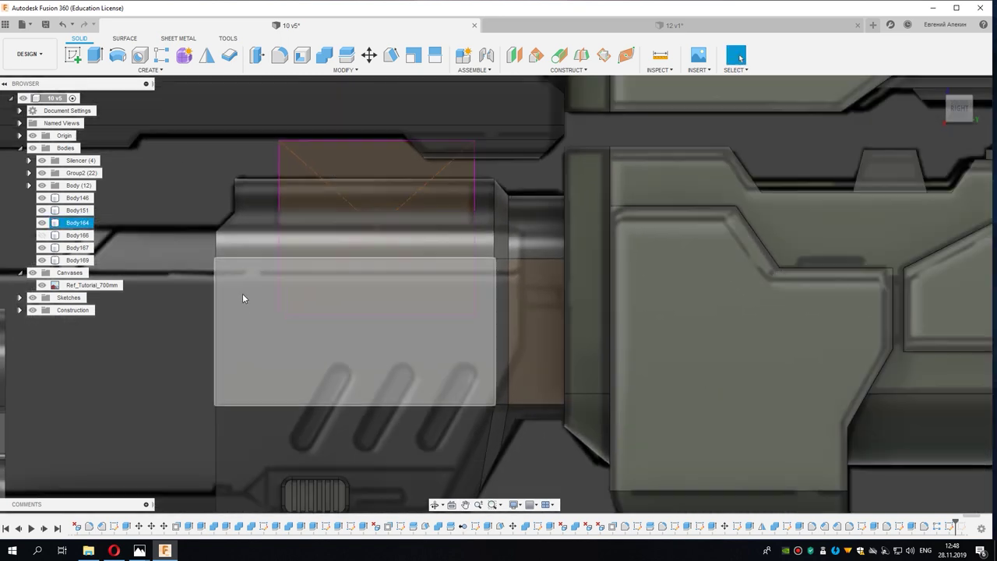
{"action": "scroll", "coordinate": [242, 293], "scroll_direction": "down", "scroll_amount": 1}
{"action": "scroll", "coordinate": [247, 285], "scroll_direction": "down", "scroll_amount": 1}
{"action": "scroll", "coordinate": [266, 274], "scroll_direction": "down", "scroll_amount": 1}
{"action": "key", "text": "Escape"}
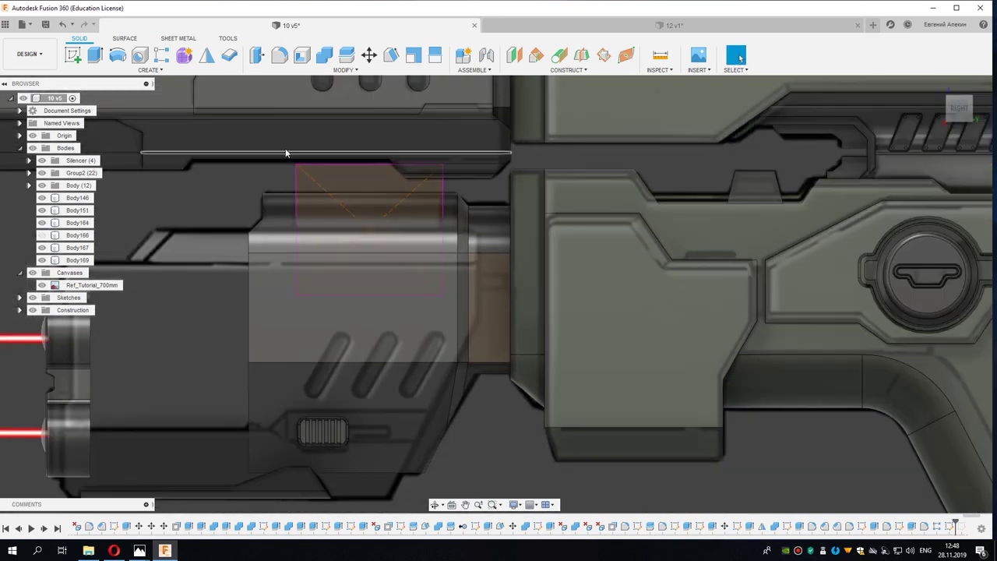
{"action": "left_click", "coordinate": [348, 56]}
{"action": "left_click", "coordinate": [267, 218]}
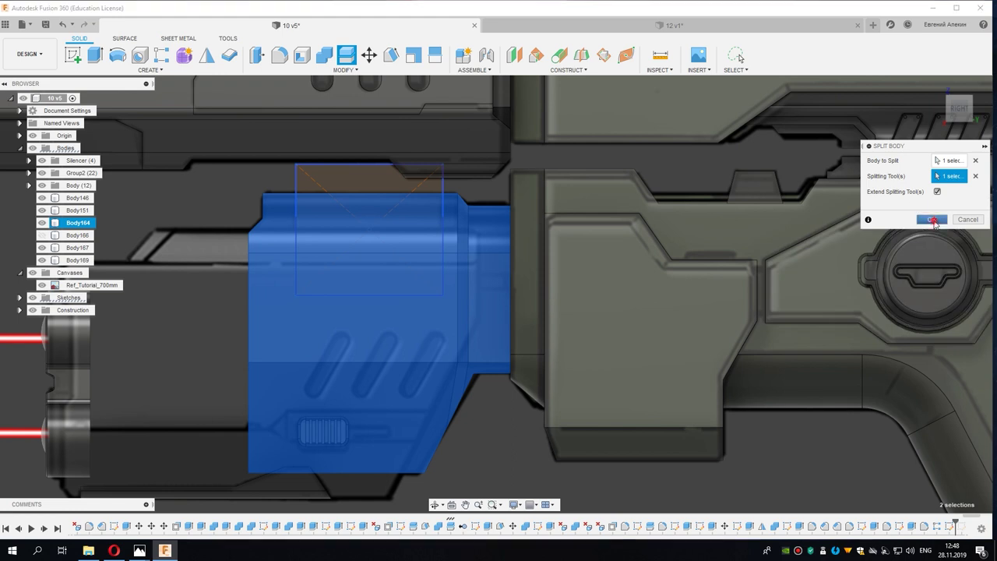
{"action": "left_click", "coordinate": [931, 219]}
Step: Chamfer Body164's left and right vertical edges by 0.5 mm
{"action": "scroll", "coordinate": [362, 292], "scroll_direction": "up", "scroll_amount": 3}
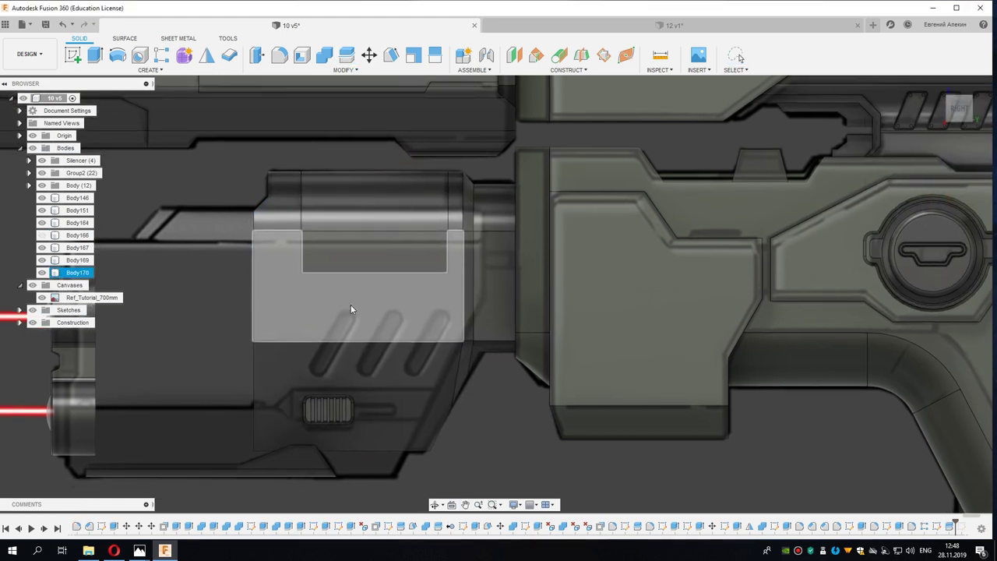
{"action": "scroll", "coordinate": [302, 204], "scroll_direction": "up", "scroll_amount": 2}
{"action": "scroll", "coordinate": [302, 204], "scroll_direction": "up", "scroll_amount": 1}
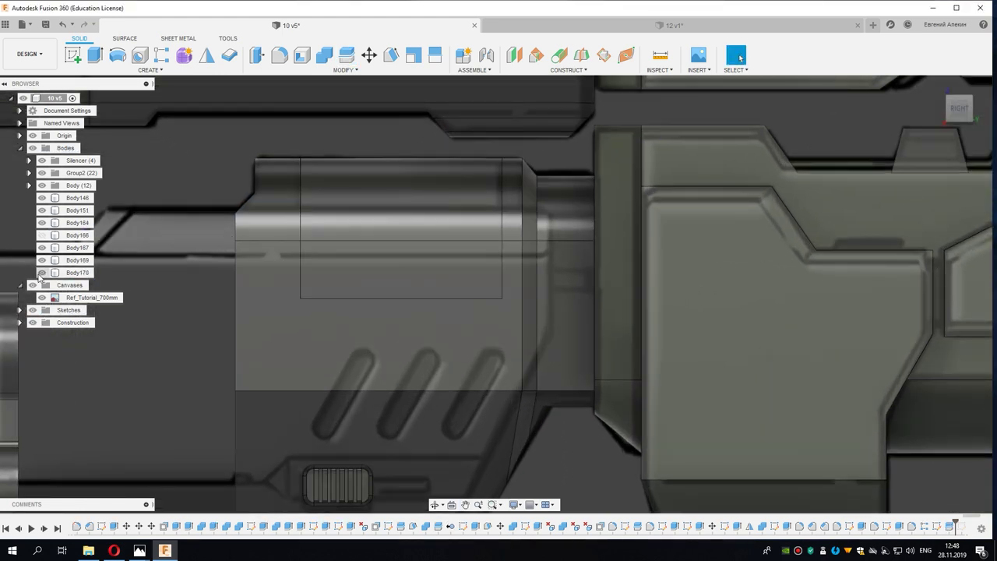
{"action": "scroll", "coordinate": [300, 249], "scroll_direction": "up", "scroll_amount": 2}
{"action": "left_click", "coordinate": [302, 257]}
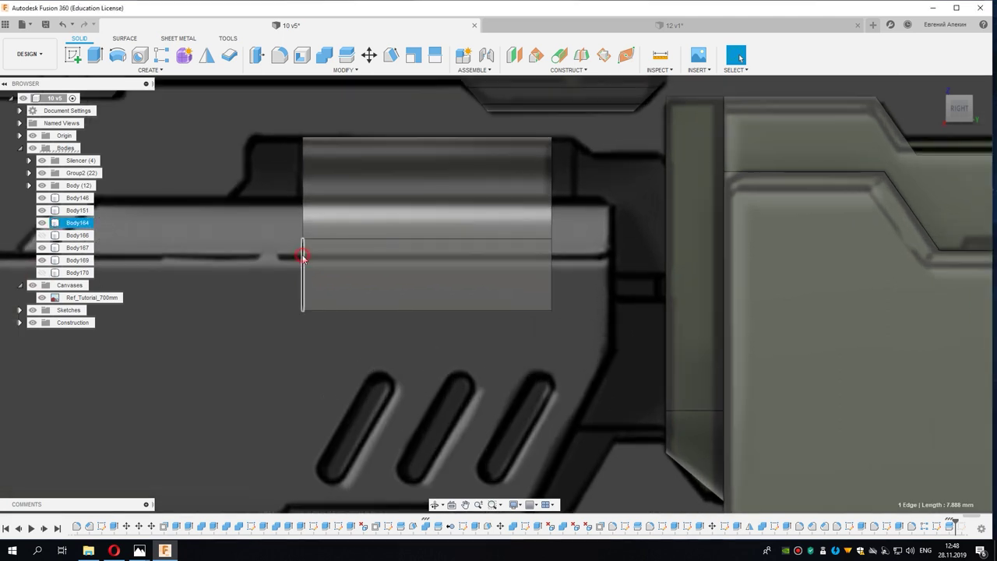
{"action": "key", "text": "c"}
{"action": "type", "text": "0.5"}
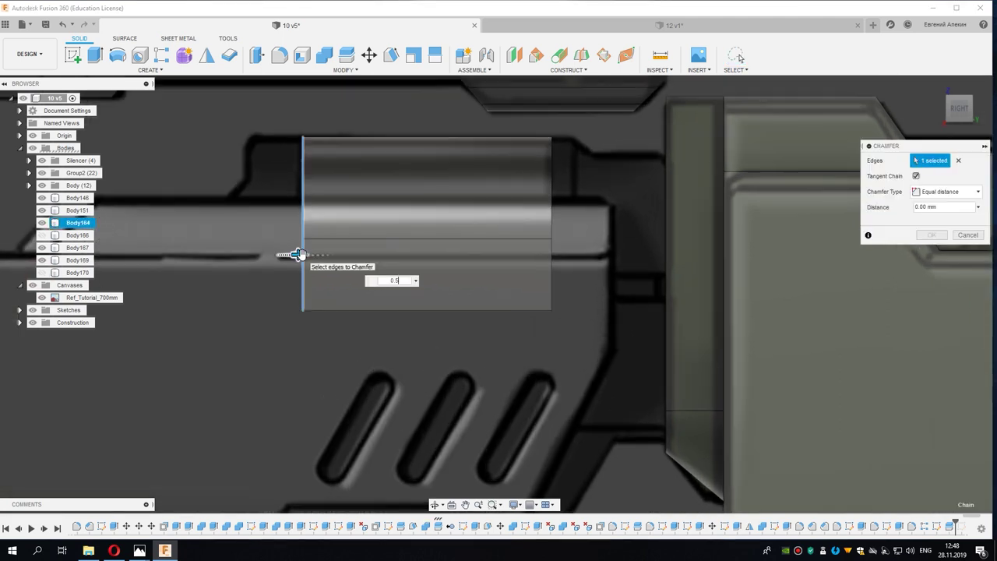
{"action": "left_click", "coordinate": [552, 201]}
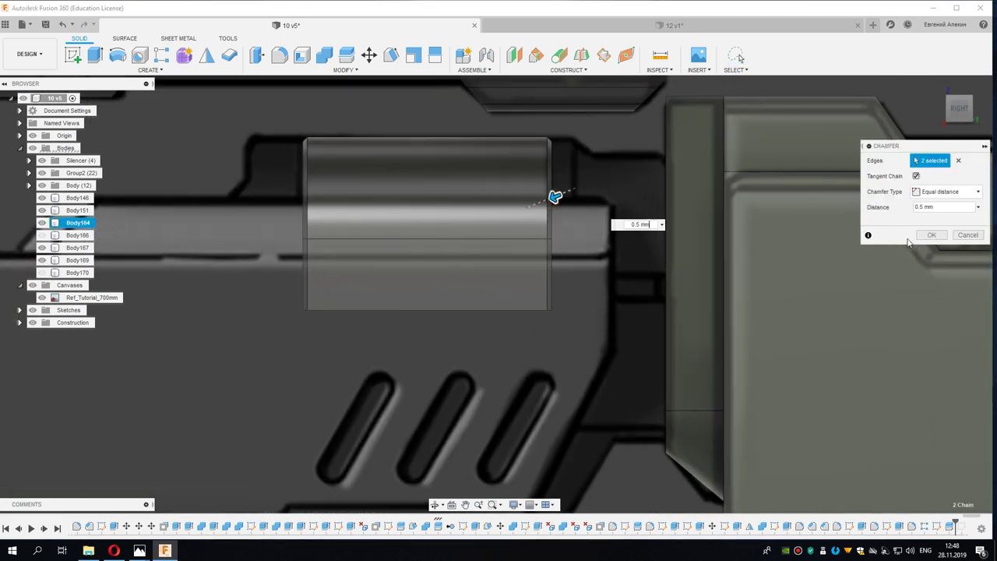
{"action": "left_click", "coordinate": [932, 236]}
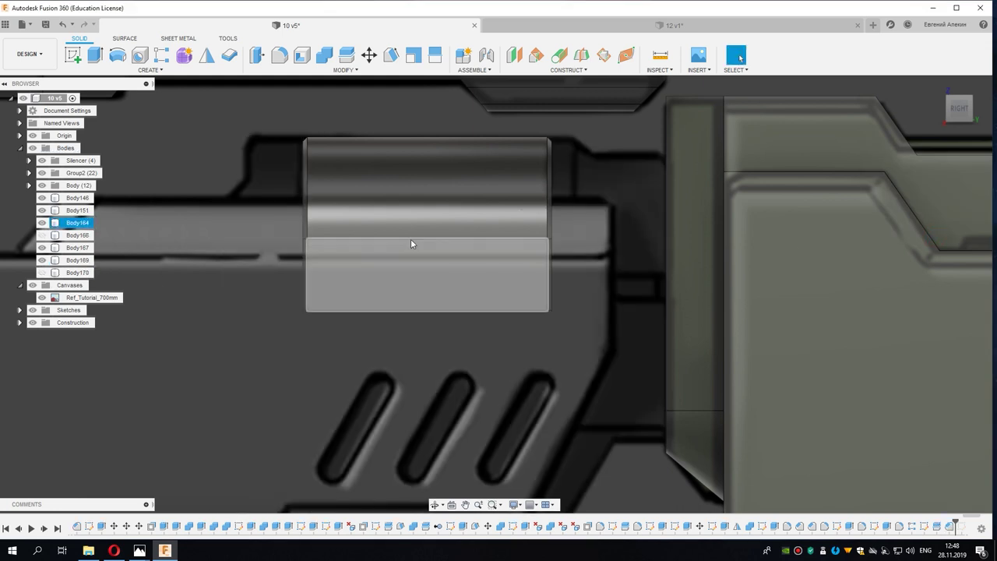
Step: Hide Body164, show Body170, and chamfer its inner vertical edges by 0.5 mm
{"action": "left_click", "coordinate": [42, 223]}
{"action": "left_click", "coordinate": [42, 273]}
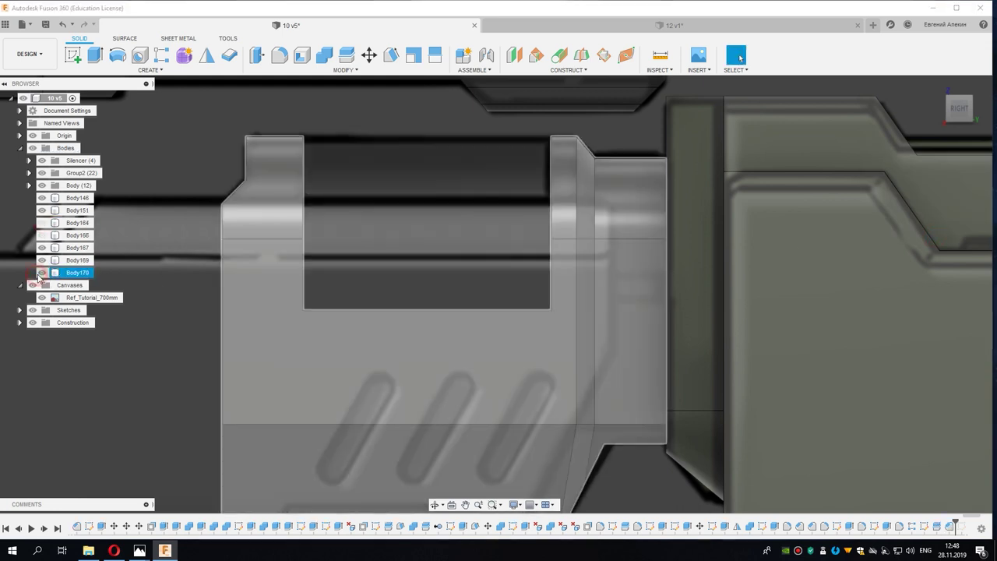
{"action": "left_click", "coordinate": [303, 201]}
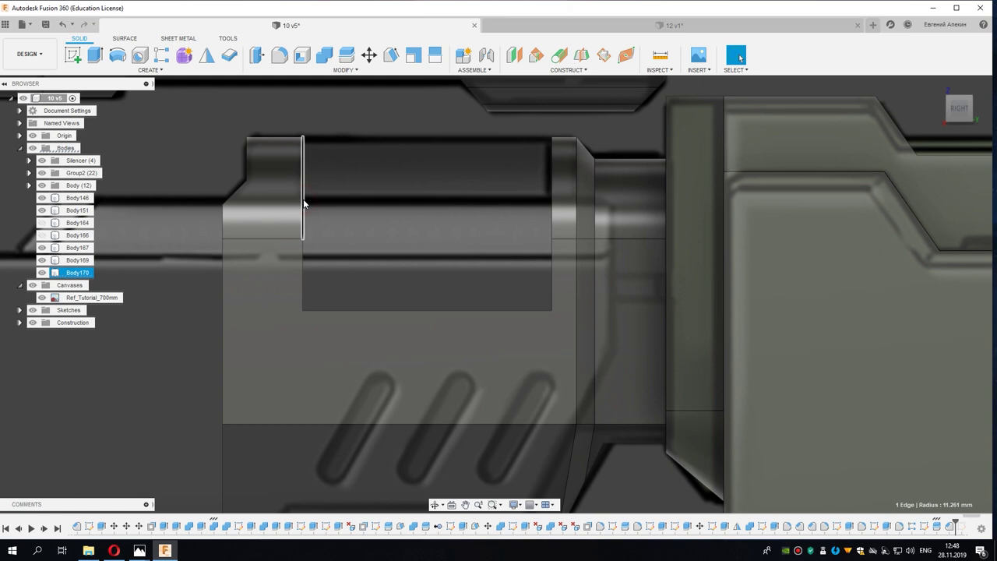
{"action": "type", "text": "c0.5"}
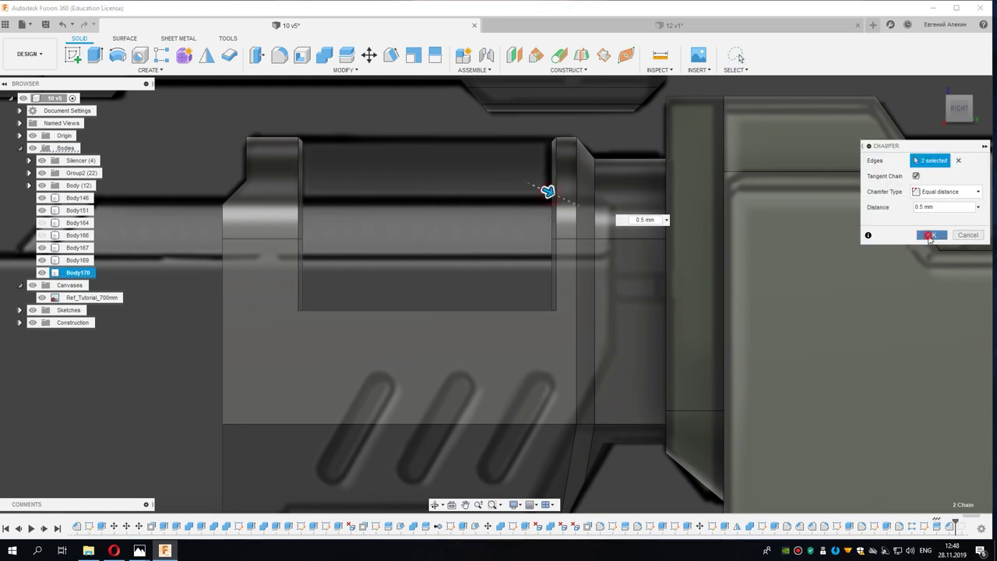
{"action": "left_click", "coordinate": [929, 236]}
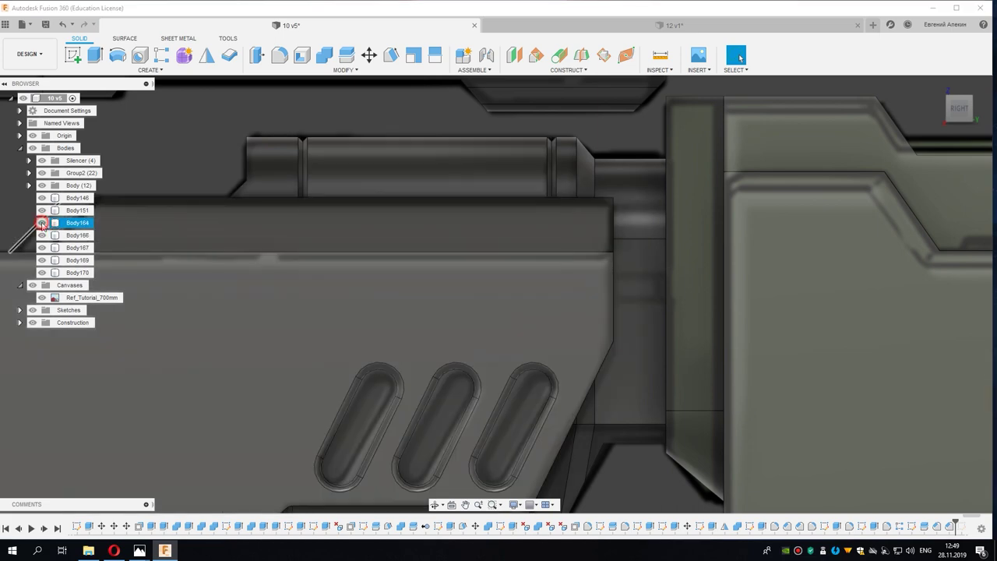
Step: Show Body166 again and start an offset sketch on the panel piece's face
{"action": "left_click", "coordinate": [338, 265]}
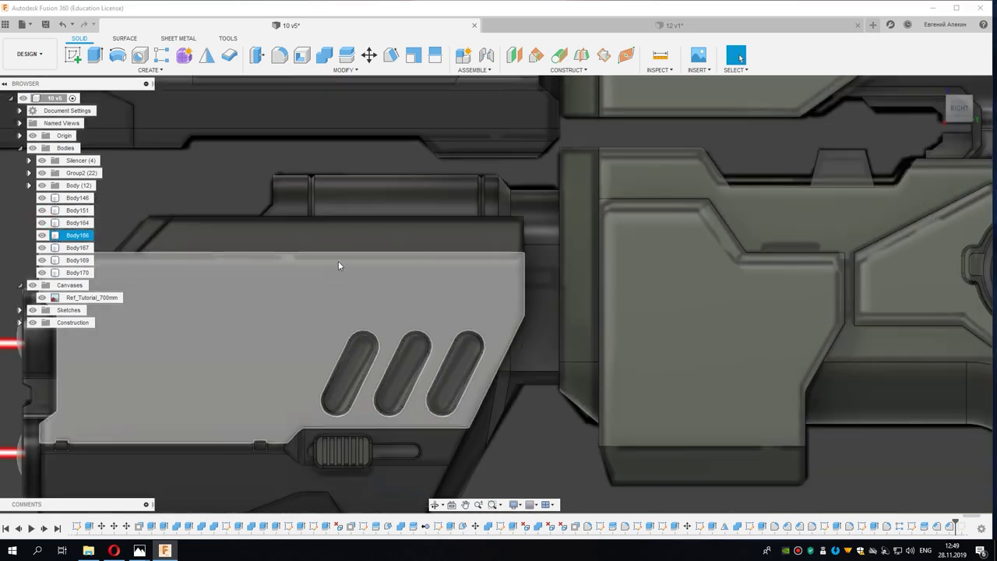
{"action": "mouse_move", "coordinate": [338, 265]}
{"action": "middle_mouse_down", "text": "shift"}
{"action": "mouse_move", "coordinate": [353, 283]}
{"action": "mouse_move", "coordinate": [347, 316]}
{"action": "mouse_move", "coordinate": [308, 232]}
{"action": "mouse_move", "coordinate": [386, 299]}
{"action": "middle_mouse_up", "text": "shift"}
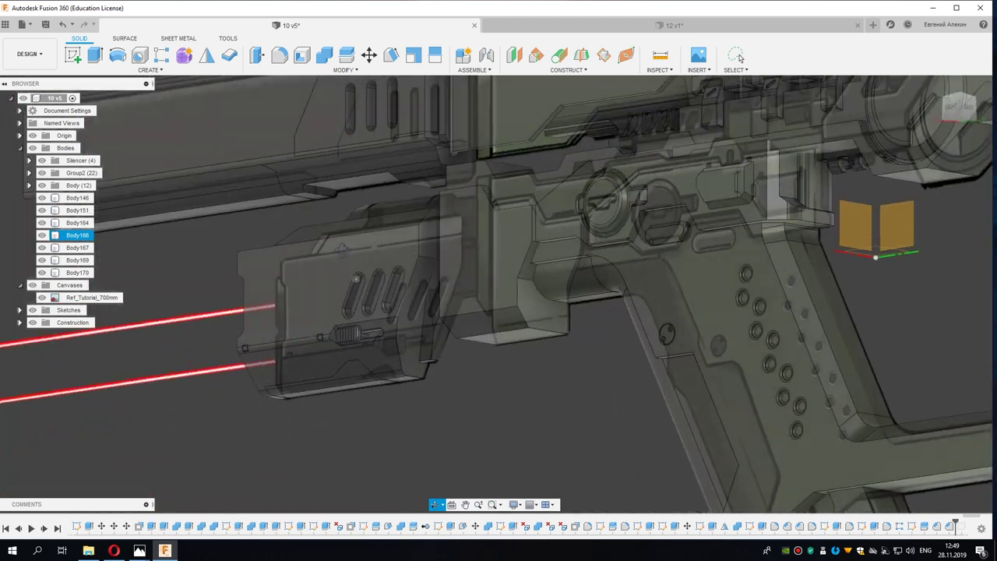
{"action": "scroll", "coordinate": [390, 298], "scroll_direction": "up", "scroll_amount": 3}
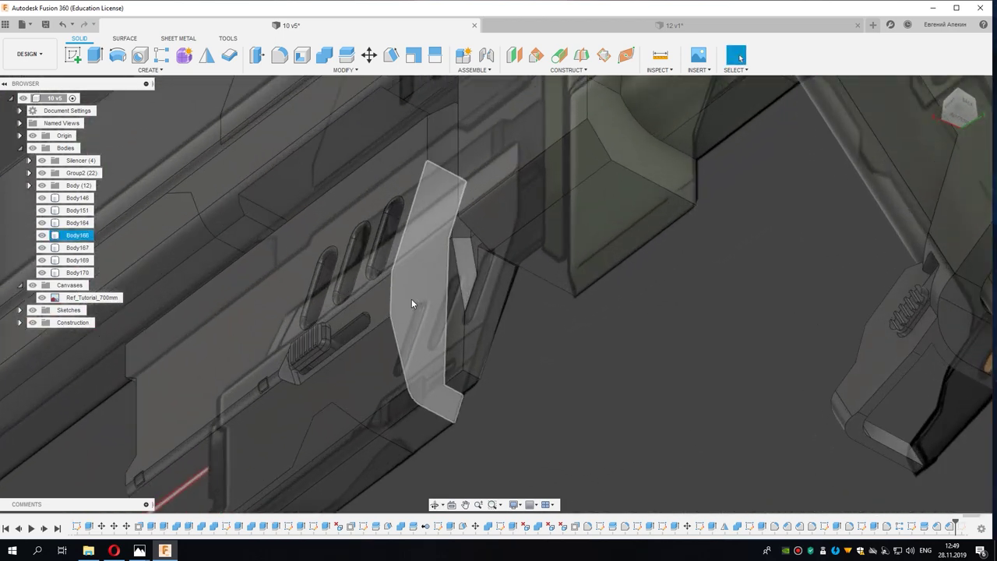
{"action": "scroll", "coordinate": [411, 299], "scroll_direction": "up", "scroll_amount": 1}
{"action": "middle_click_drag", "start_coordinate": [411, 298], "coordinate": [377, 297]}
{"action": "key", "text": "o"}
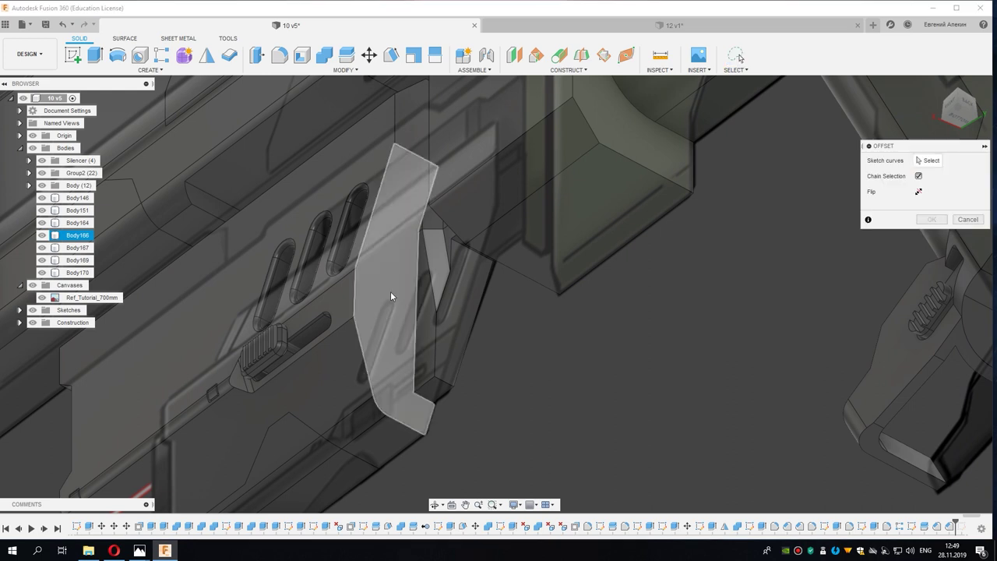
{"action": "left_click", "coordinate": [390, 290]}
{"action": "mouse_move", "coordinate": [400, 321]}
{"action": "middle_mouse_down", "text": "shift"}
{"action": "mouse_move", "coordinate": [429, 301]}
{"action": "mouse_move", "coordinate": [324, 257]}
{"action": "mouse_move", "coordinate": [357, 315]}
{"action": "middle_mouse_up", "text": "shift"}
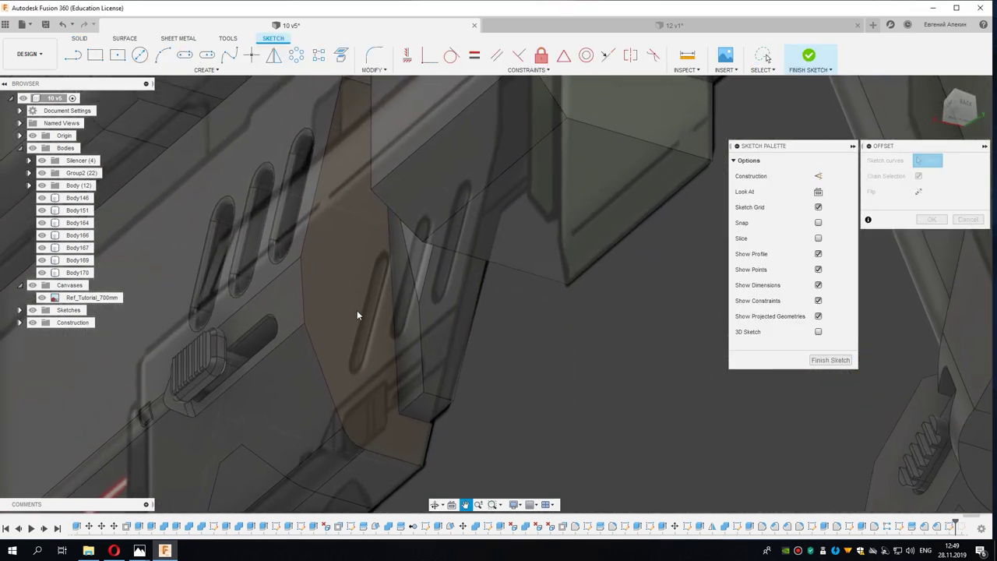
Step: Offset the face outline inward by -1.306 mm and close the sketch
{"action": "left_click", "coordinate": [388, 243]}
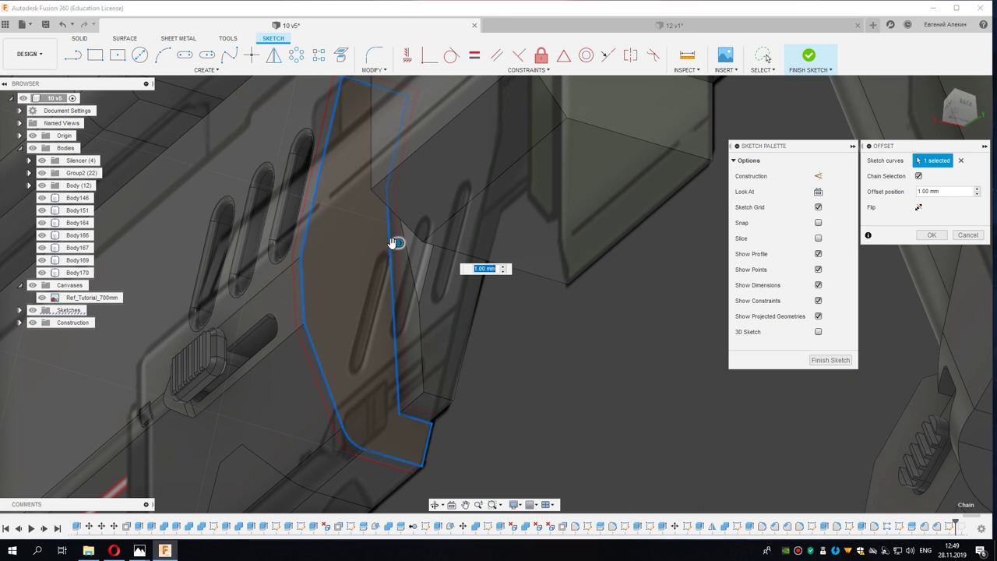
{"action": "left_click_drag", "start_coordinate": [394, 244], "coordinate": [388, 246]}
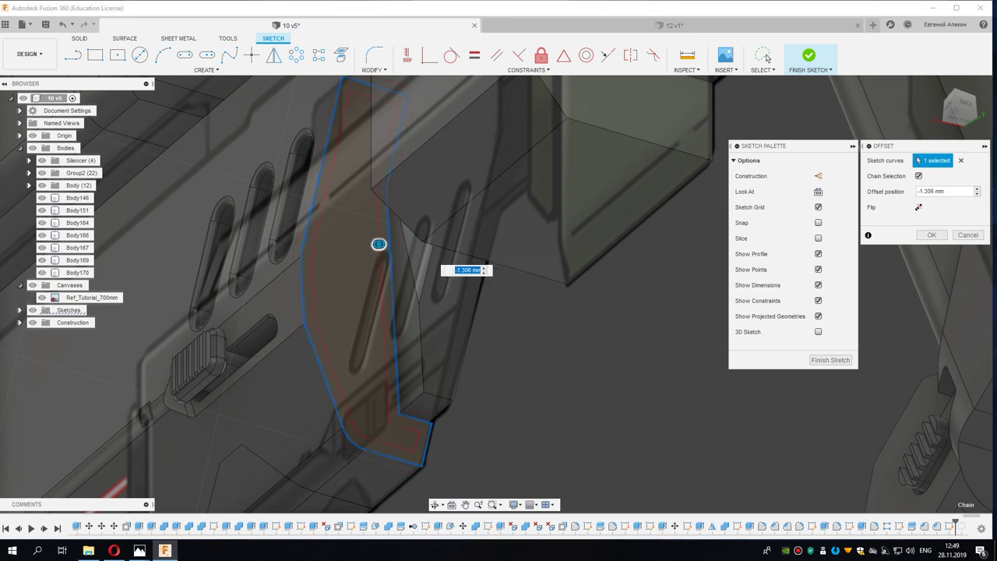
{"action": "left_click", "coordinate": [968, 235]}
{"action": "left_click", "coordinate": [436, 324]}
{"action": "middle_click_drag", "start_coordinate": [436, 324], "coordinate": [425, 348], "text": "shift"}
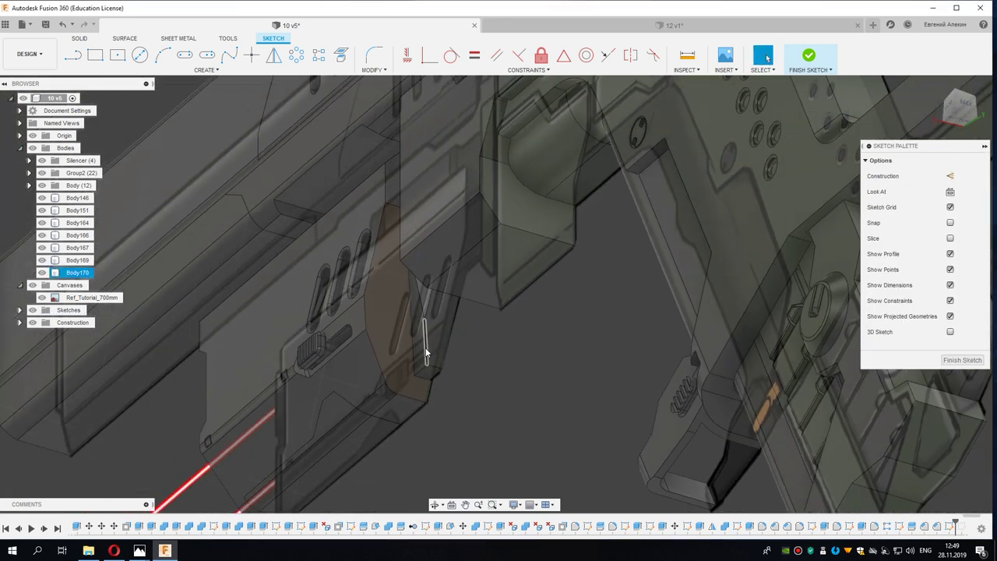
{"action": "key", "text": "Escape"}
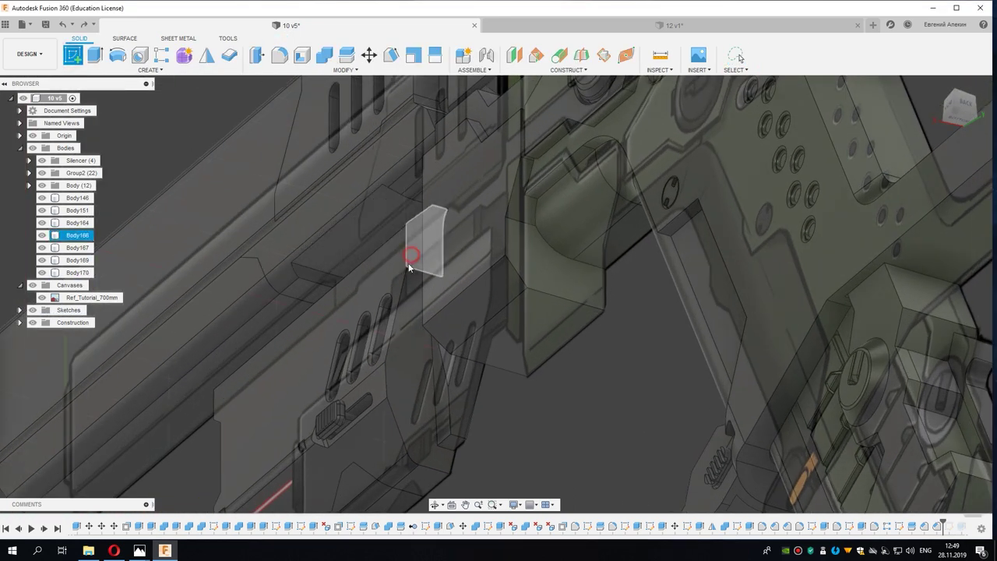
Step: Start a new sketch and project the panel piece's face into it
{"action": "left_click", "coordinate": [407, 253]}
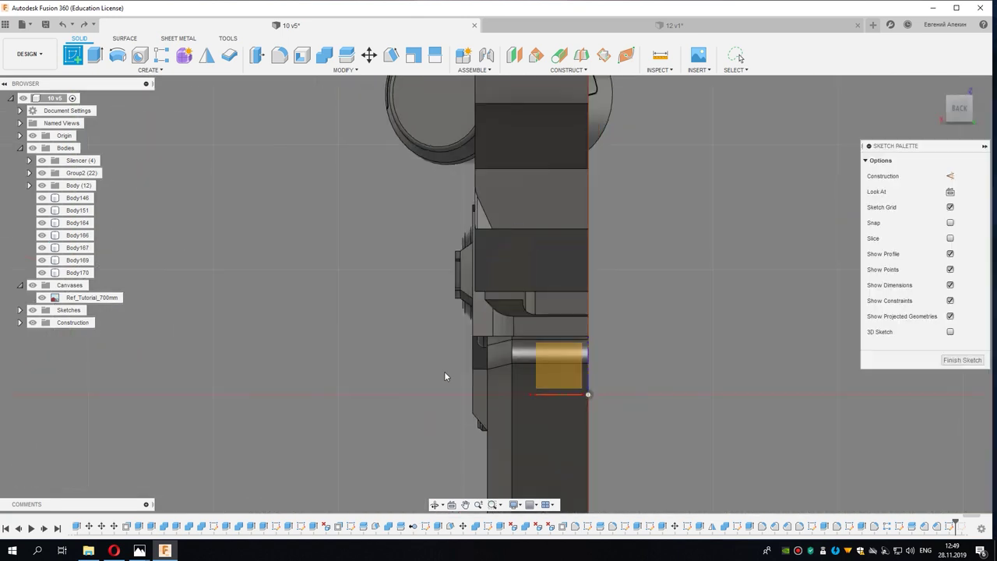
{"action": "middle_click_drag", "start_coordinate": [262, 325], "coordinate": [404, 346], "text": "shift"}
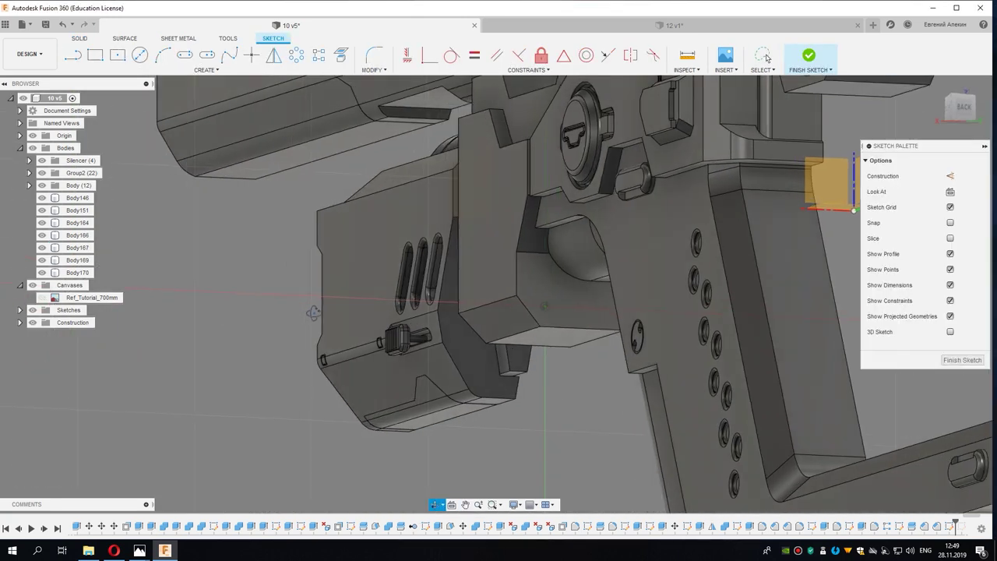
{"action": "scroll", "coordinate": [404, 346], "scroll_direction": "up", "scroll_amount": 6}
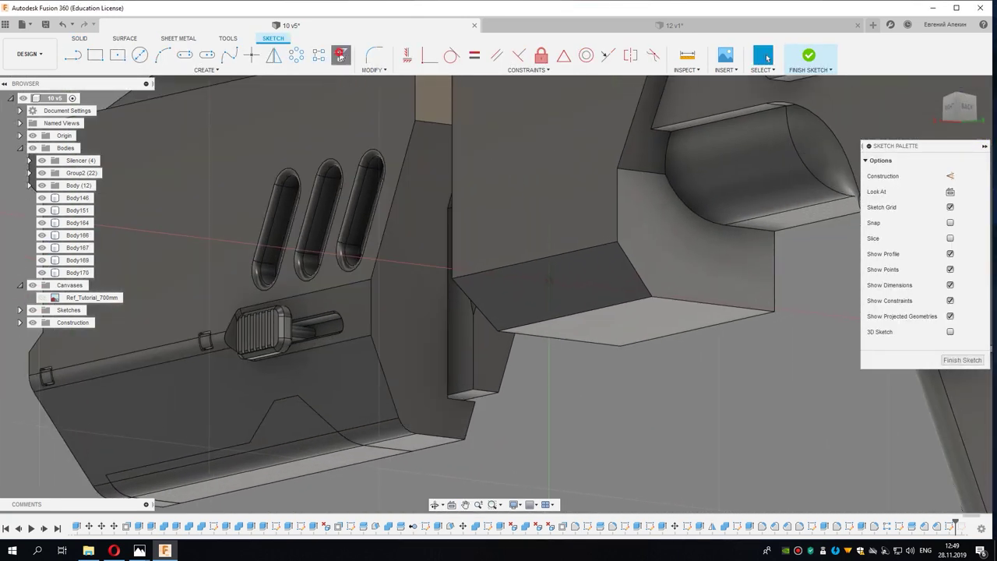
{"action": "left_click", "coordinate": [341, 55]}
{"action": "left_click", "coordinate": [932, 219]}
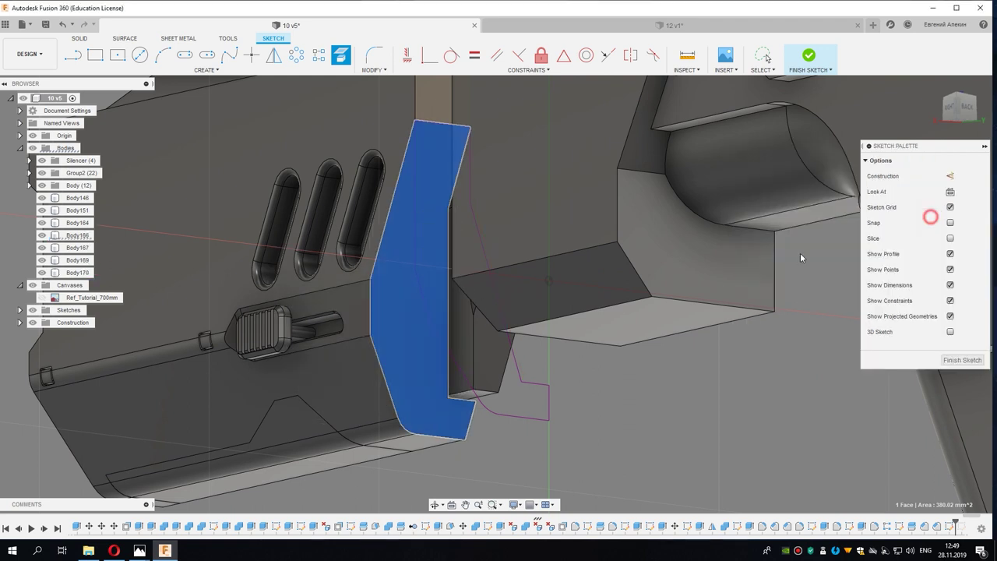
{"action": "left_click", "coordinate": [465, 347]}
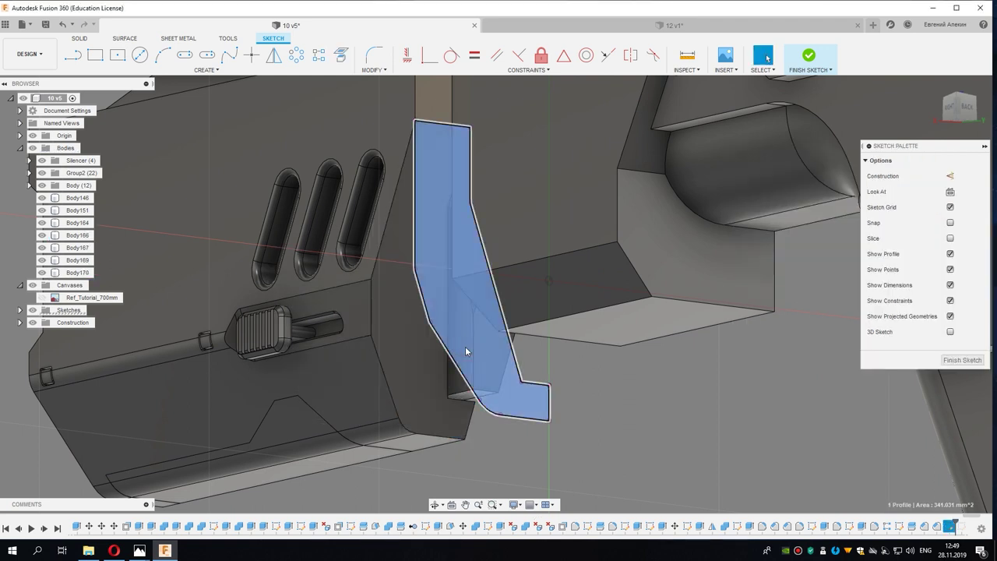
Step: Offset the projected outline 1.428 mm inward
{"action": "left_click", "coordinate": [647, 425]}
{"action": "middle_click_drag", "start_coordinate": [596, 416], "coordinate": [586, 426]}
{"action": "key", "text": "o"}
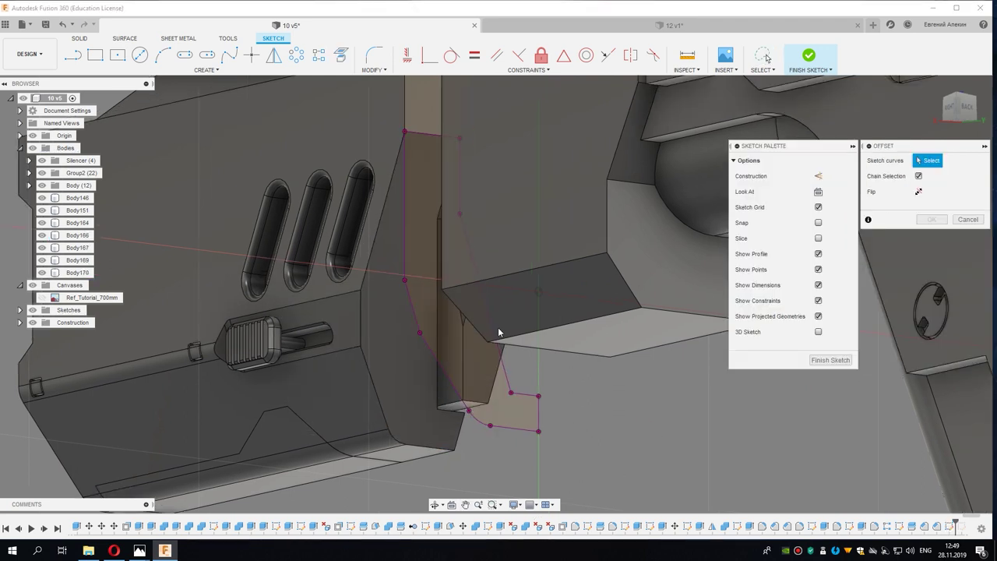
{"action": "left_click", "coordinate": [496, 327]}
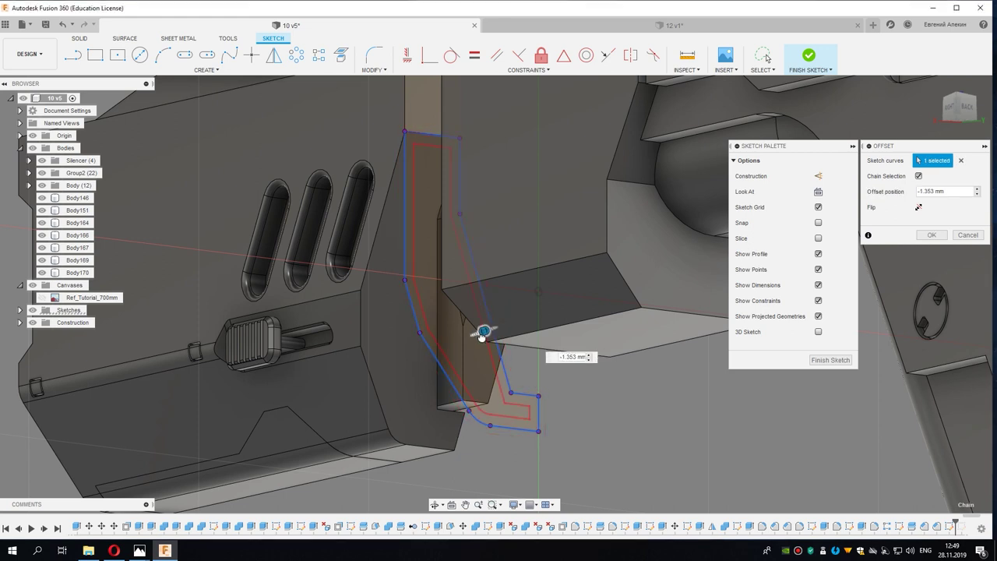
{"action": "left_click", "coordinate": [931, 238]}
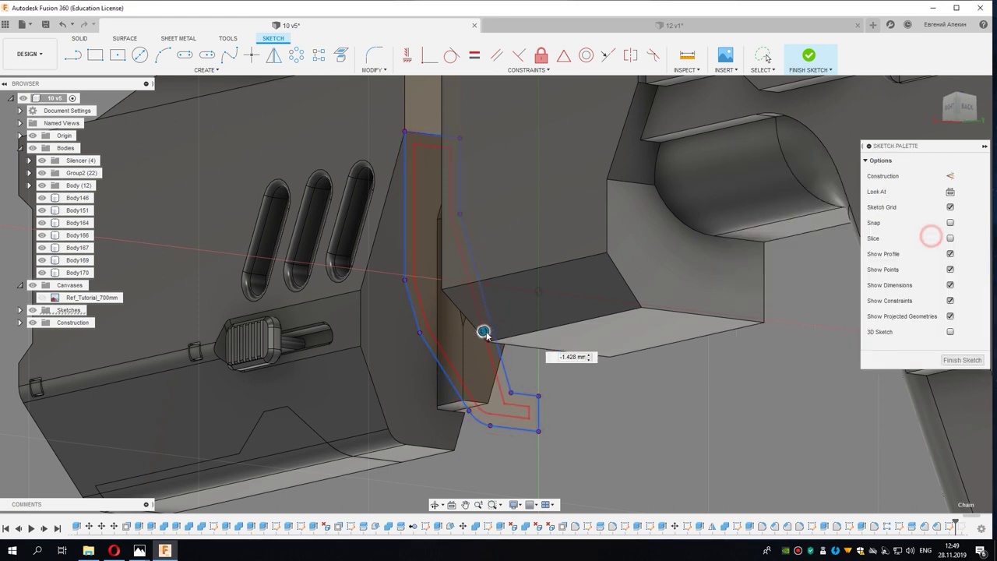
{"action": "right_click", "coordinate": [455, 373]}
{"action": "left_click", "coordinate": [449, 374]}
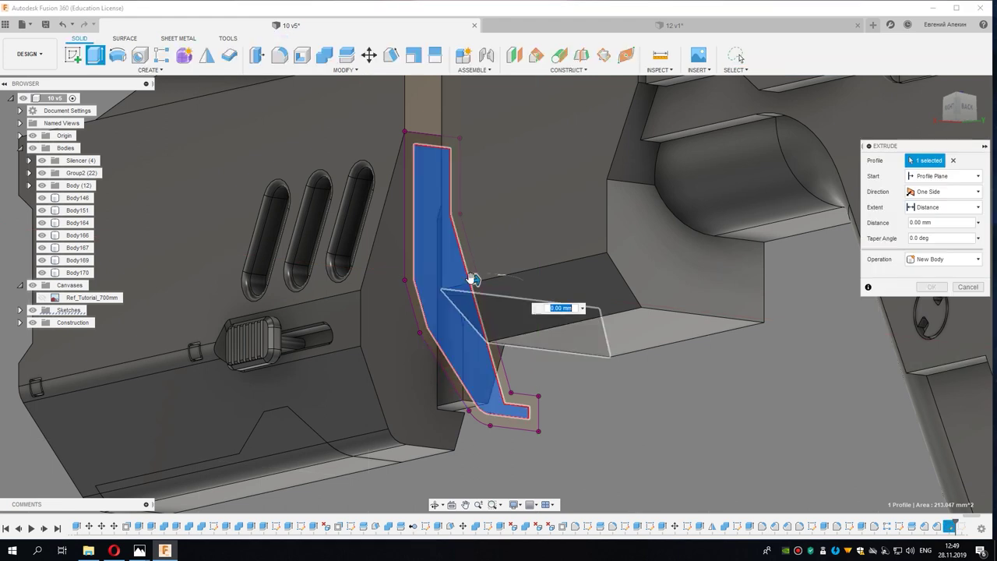
Step: Extrude the offset profile -19 mm into the panel as a New Body, creating Body171
{"action": "left_click_drag", "start_coordinate": [419, 311], "coordinate": [306, 373]}
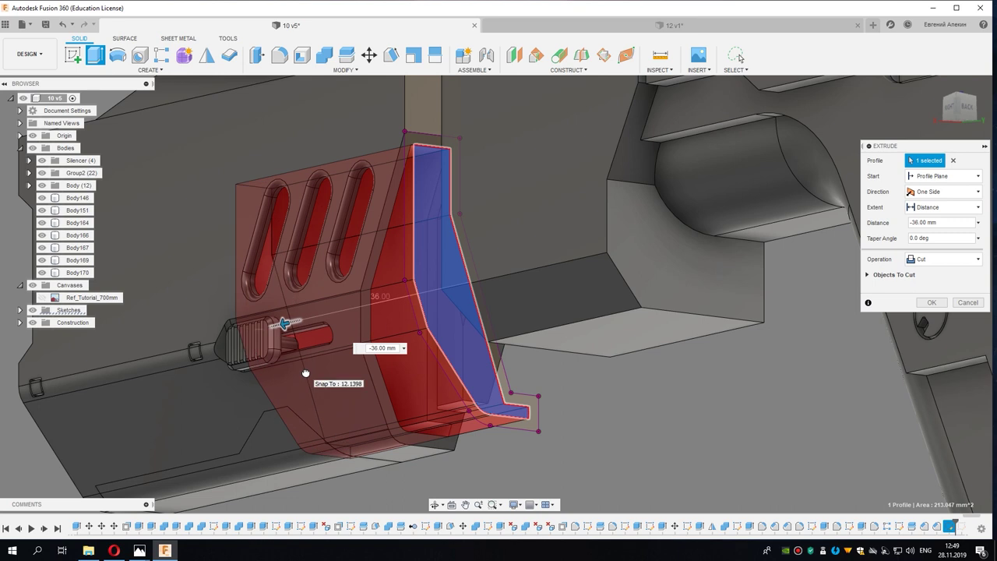
{"action": "middle_click_drag", "start_coordinate": [307, 371], "coordinate": [343, 346], "text": "shift"}
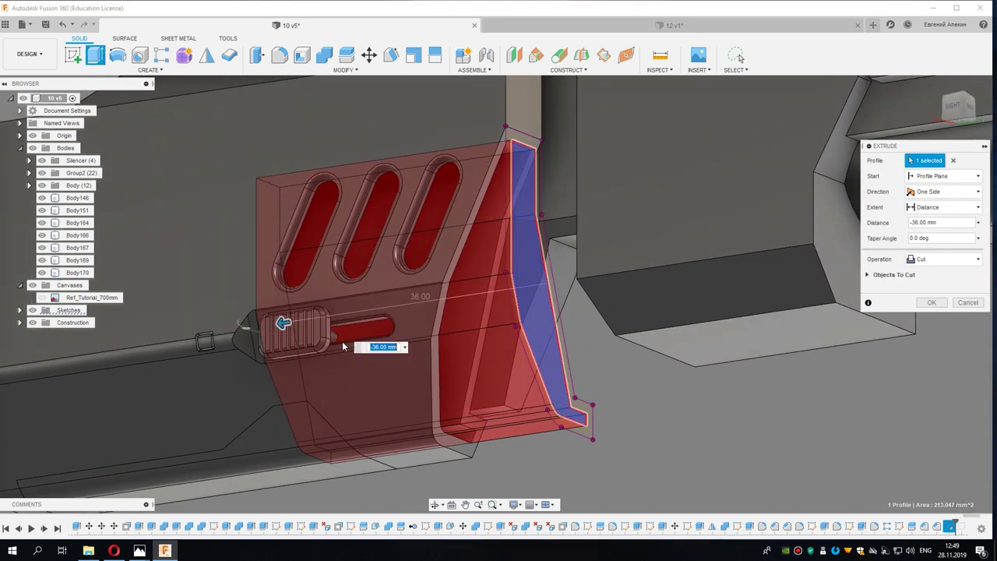
{"action": "left_click_drag", "start_coordinate": [342, 324], "coordinate": [433, 330]}
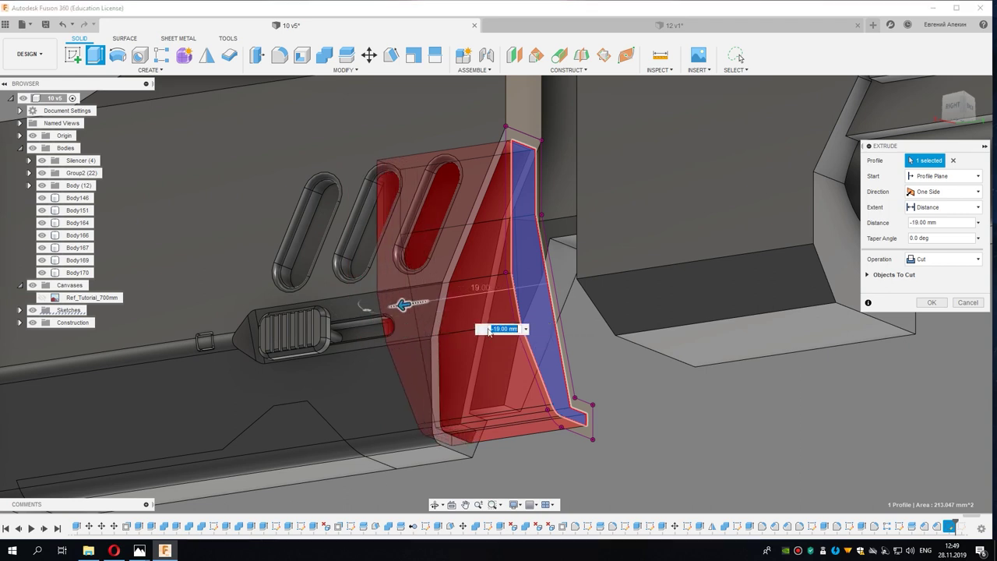
{"action": "left_click", "coordinate": [952, 107]}
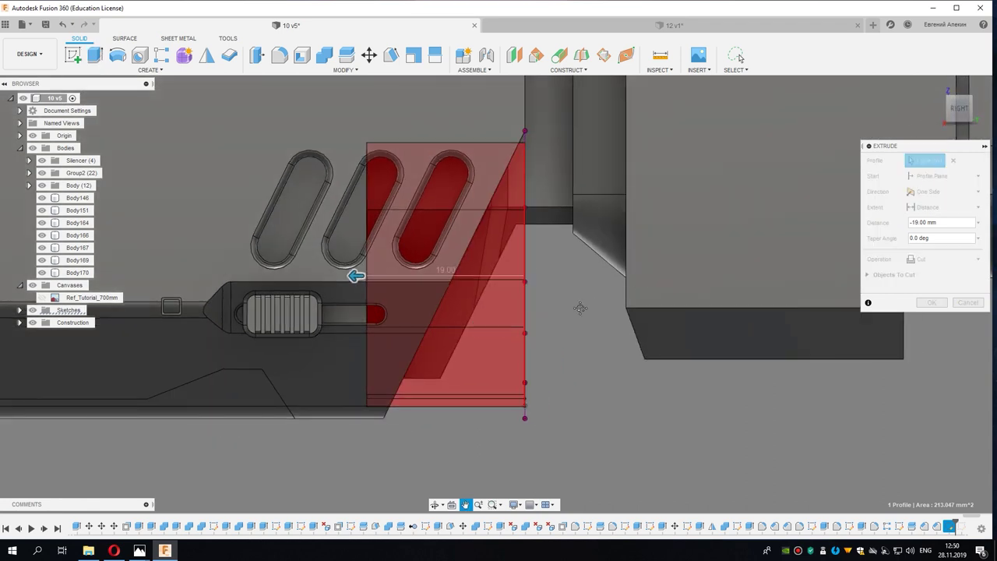
{"action": "middle_click_drag", "start_coordinate": [584, 301], "coordinate": [594, 323]}
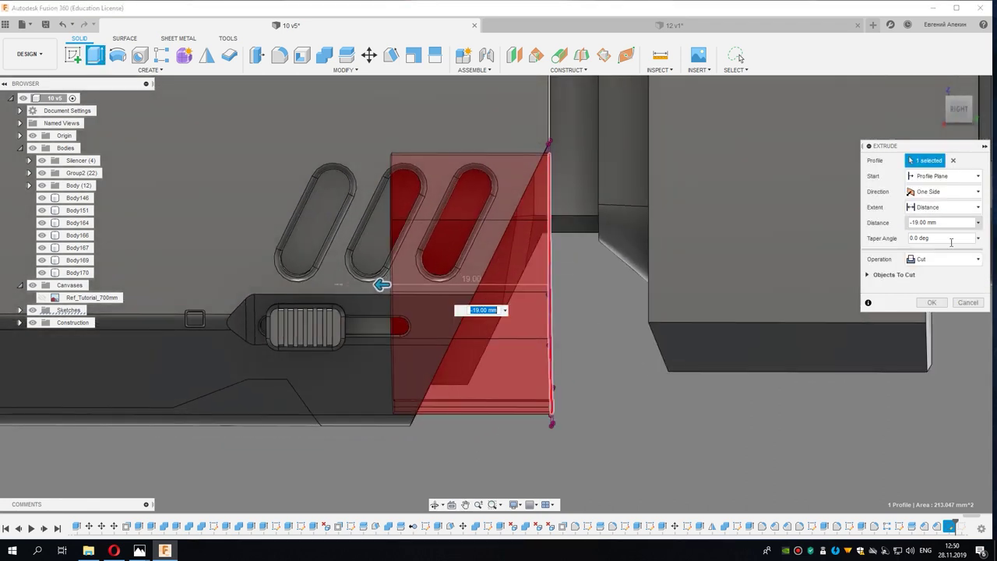
{"action": "left_click", "coordinate": [940, 260]}
{"action": "left_click", "coordinate": [938, 313]}
{"action": "left_click", "coordinate": [936, 288]}
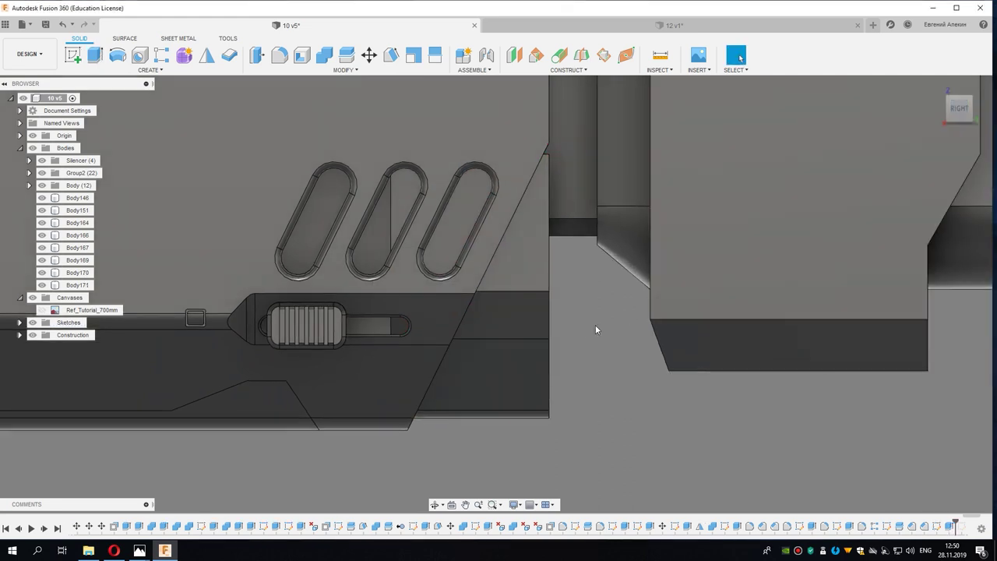
Step: Sketch a diagonal line on the panel face from beside the third slot to the lower edge
{"action": "scroll", "coordinate": [582, 316], "scroll_direction": "up", "scroll_amount": 2}
{"action": "scroll", "coordinate": [570, 364], "scroll_direction": "up", "scroll_amount": 2}
{"action": "scroll", "coordinate": [570, 365], "scroll_direction": "down", "scroll_amount": 1}
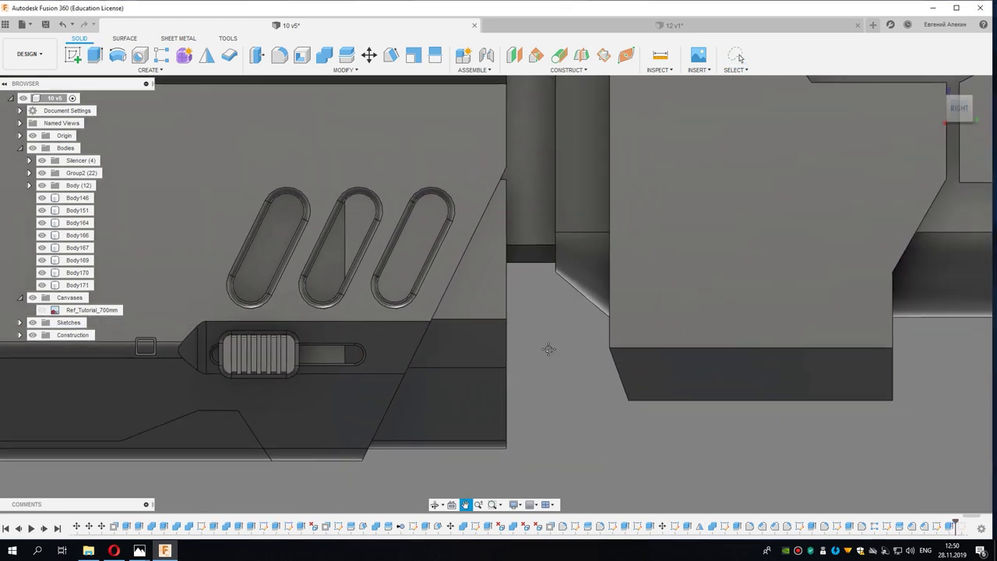
{"action": "key", "text": "l"}
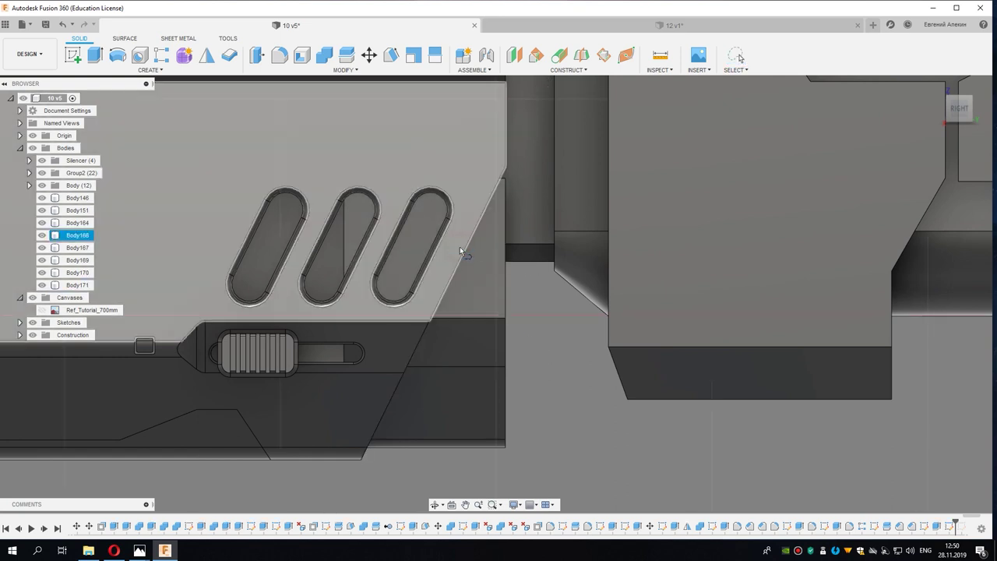
{"action": "left_click", "coordinate": [459, 249]}
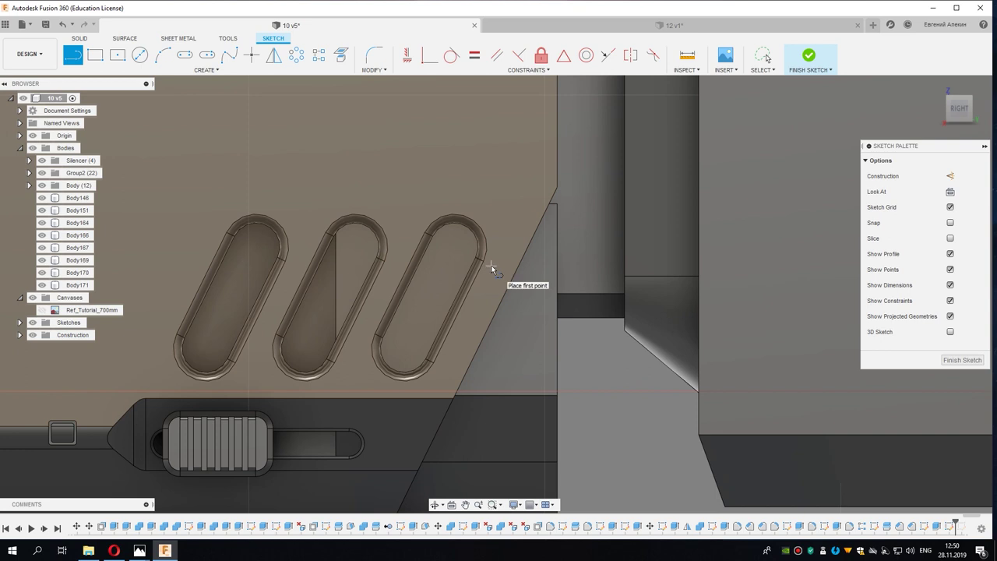
{"action": "left_click", "coordinate": [490, 263]}
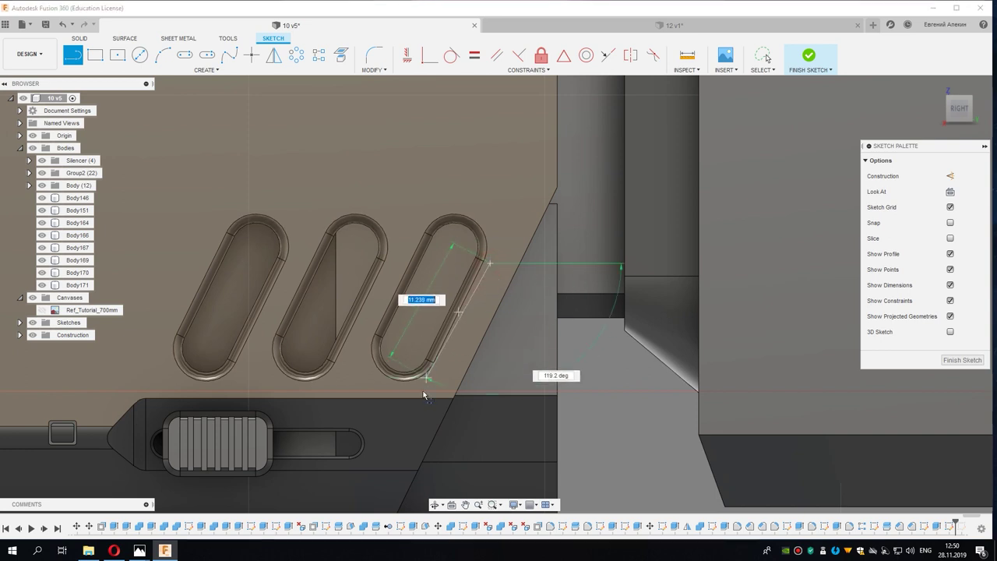
{"action": "left_click", "coordinate": [418, 408]}
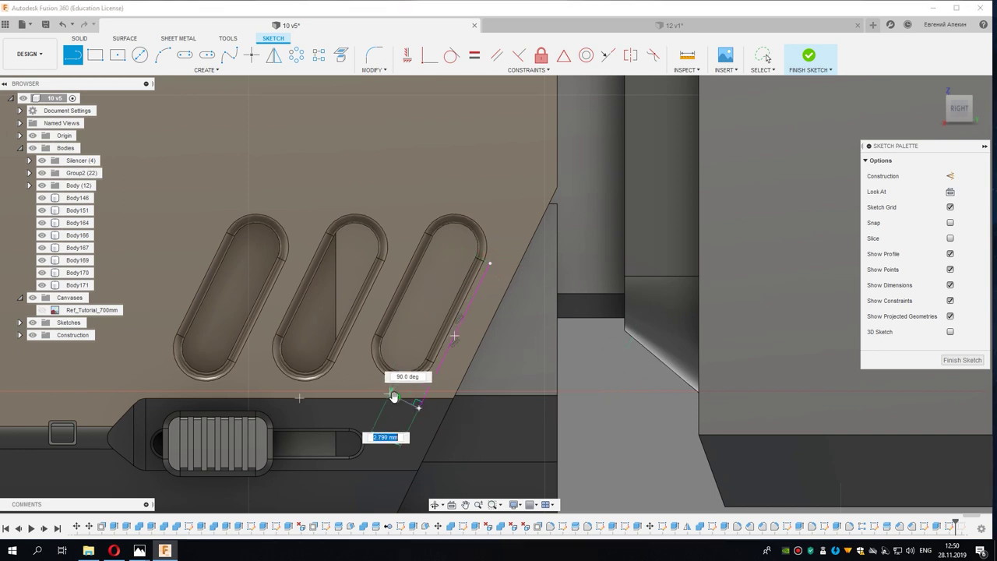
{"action": "right_click", "coordinate": [528, 341]}
{"action": "scroll", "coordinate": [452, 212], "scroll_direction": "down", "scroll_amount": 3}
{"action": "left_click", "coordinate": [763, 56]}
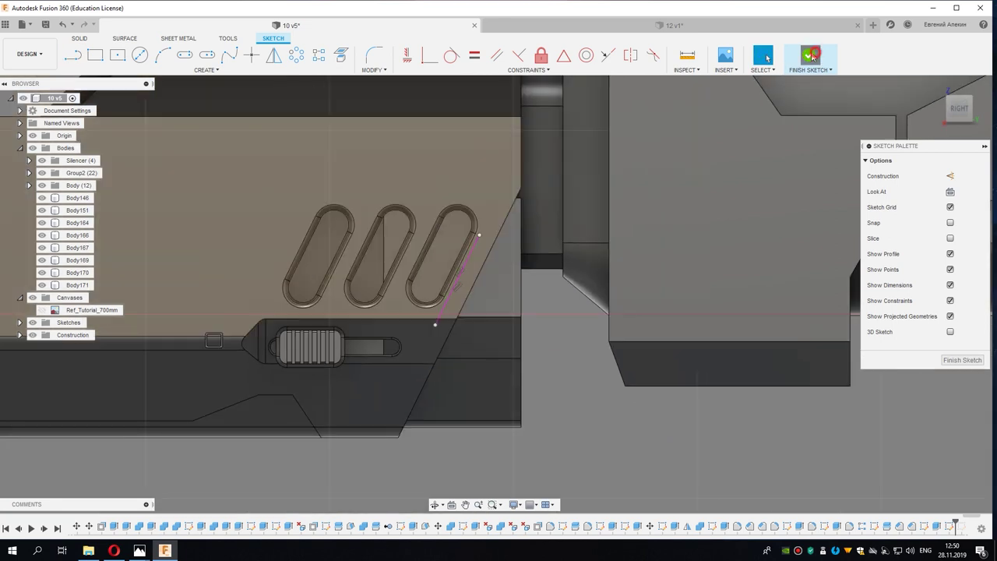
{"action": "left_click", "coordinate": [810, 56]}
Step: Split Body171 along the diagonal line and remove the Body172 offcut
{"action": "left_click", "coordinate": [350, 57]}
{"action": "left_click", "coordinate": [484, 290]}
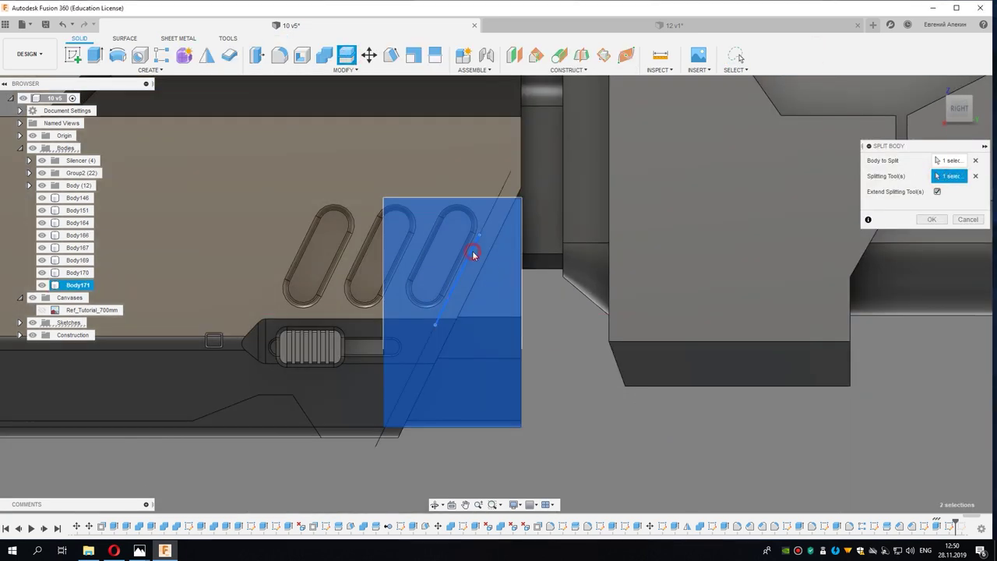
{"action": "left_click", "coordinate": [933, 219]}
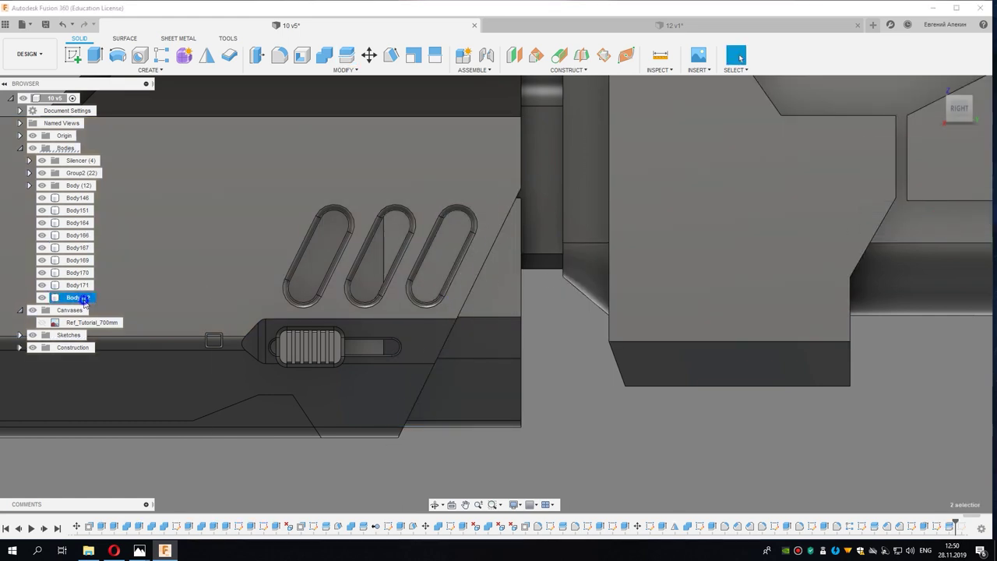
{"action": "right_click", "coordinate": [84, 301]}
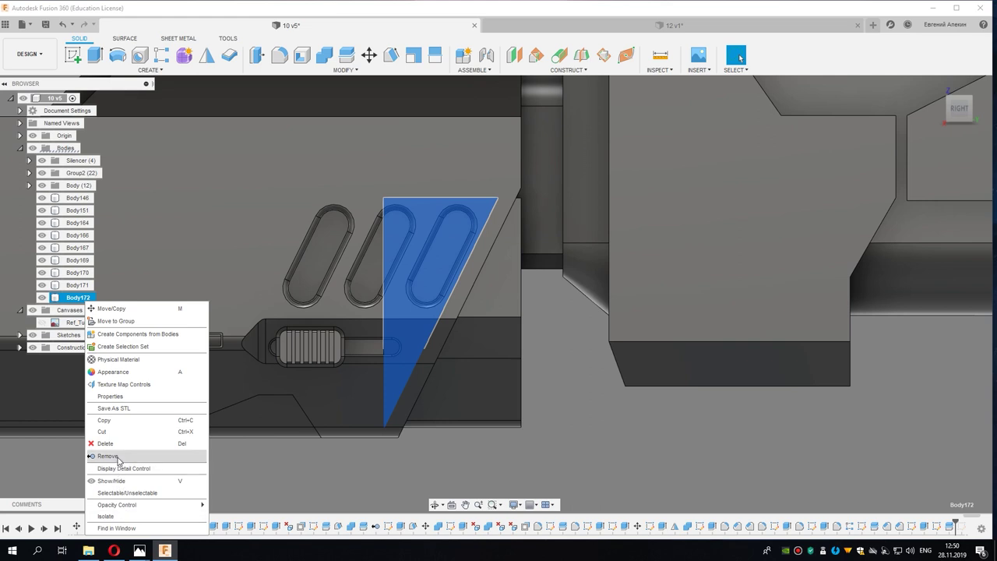
{"action": "left_click", "coordinate": [117, 457]}
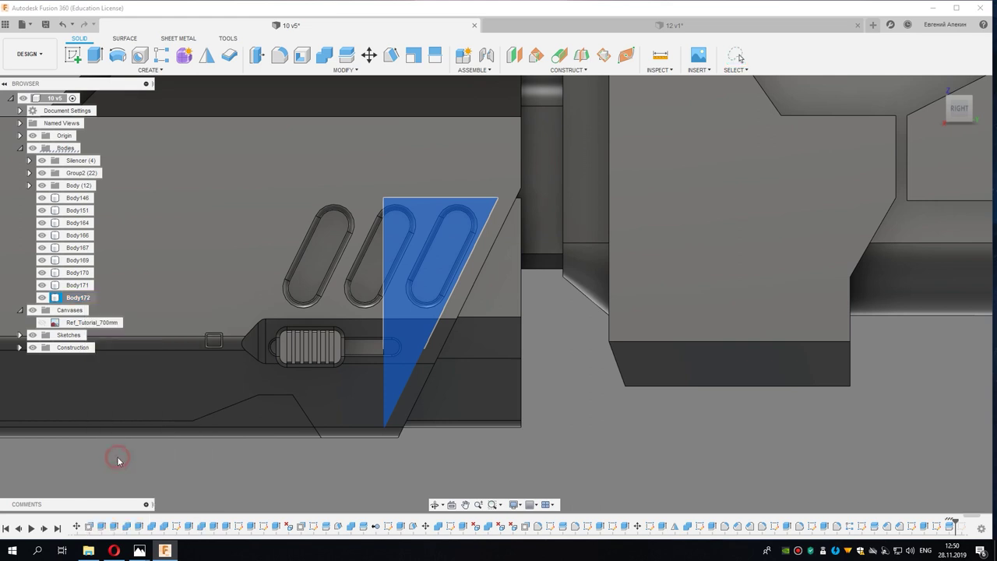
Step: Combine with Cut to subtract Body171 from the side panel Body166
{"action": "left_click", "coordinate": [327, 63]}
{"action": "left_click", "coordinate": [457, 181]}
{"action": "left_click", "coordinate": [519, 278]}
{"action": "left_click", "coordinate": [952, 191]}
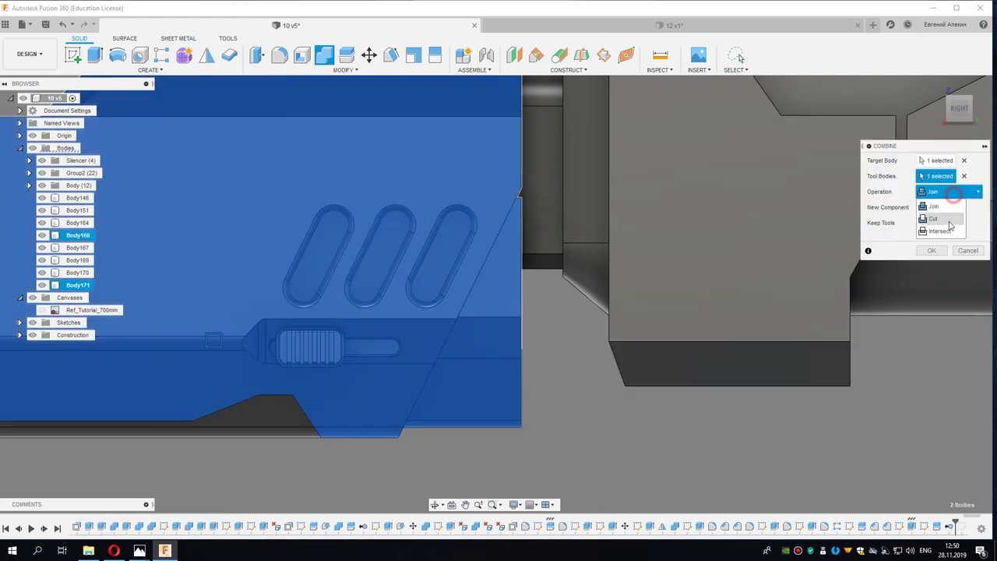
{"action": "left_click", "coordinate": [949, 218]}
{"action": "left_click", "coordinate": [931, 250]}
Step: Orbit around the rifle to inspect the new recess, then return to the right view
{"action": "scroll", "coordinate": [525, 348], "scroll_direction": "up", "scroll_amount": 1}
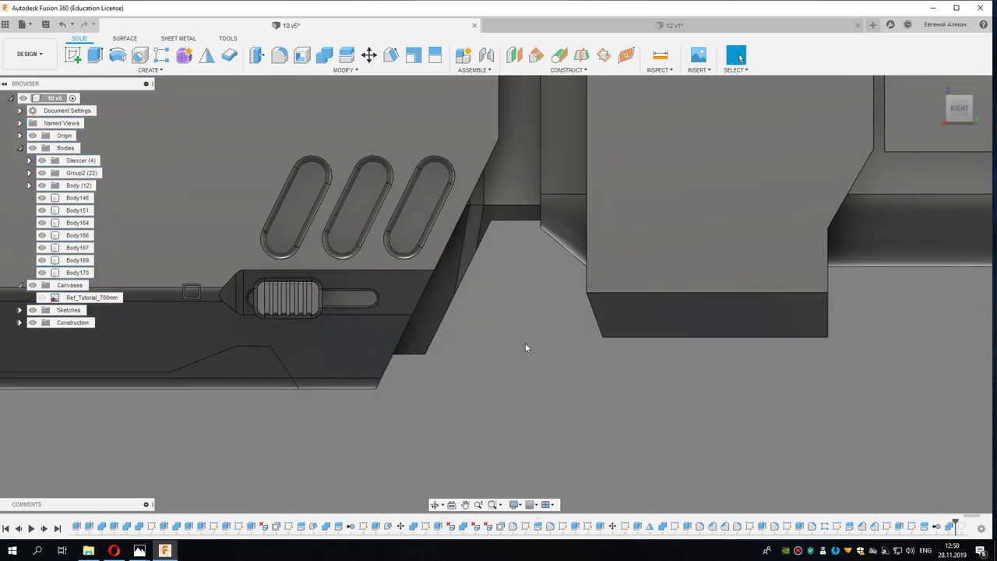
{"action": "mouse_move", "coordinate": [525, 347]}
{"action": "middle_mouse_down", "text": "shift"}
{"action": "mouse_move", "coordinate": [484, 333]}
{"action": "mouse_move", "coordinate": [436, 339]}
{"action": "middle_mouse_up", "text": "shift"}
{"action": "scroll", "coordinate": [475, 339], "scroll_direction": "down", "scroll_amount": 3}
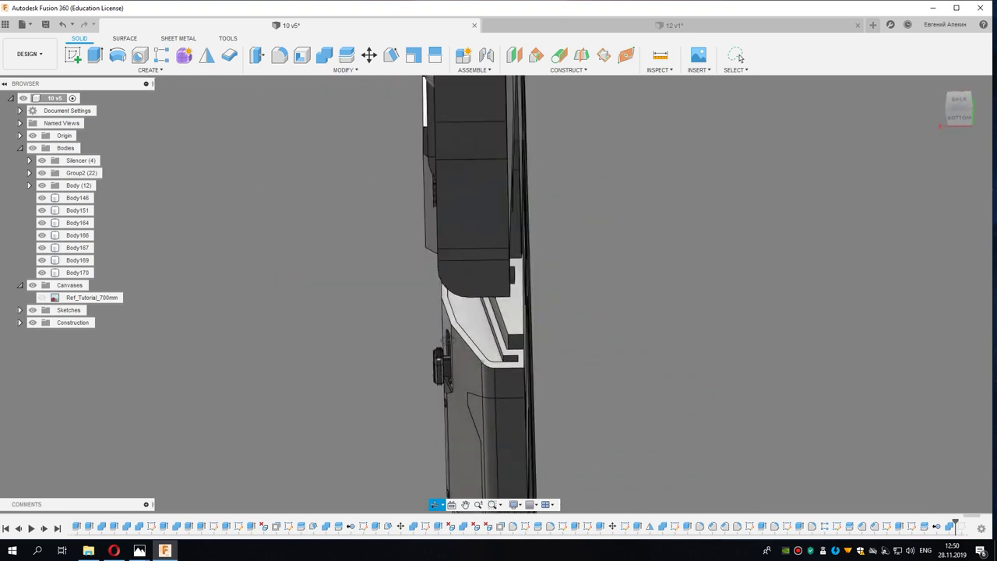
{"action": "mouse_move", "coordinate": [436, 287]}
{"action": "middle_mouse_down", "text": "shift"}
{"action": "mouse_move", "coordinate": [523, 393]}
{"action": "mouse_move", "coordinate": [533, 383]}
{"action": "middle_mouse_up", "text": "shift"}
{"action": "scroll", "coordinate": [529, 382], "scroll_direction": "down", "scroll_amount": 2}
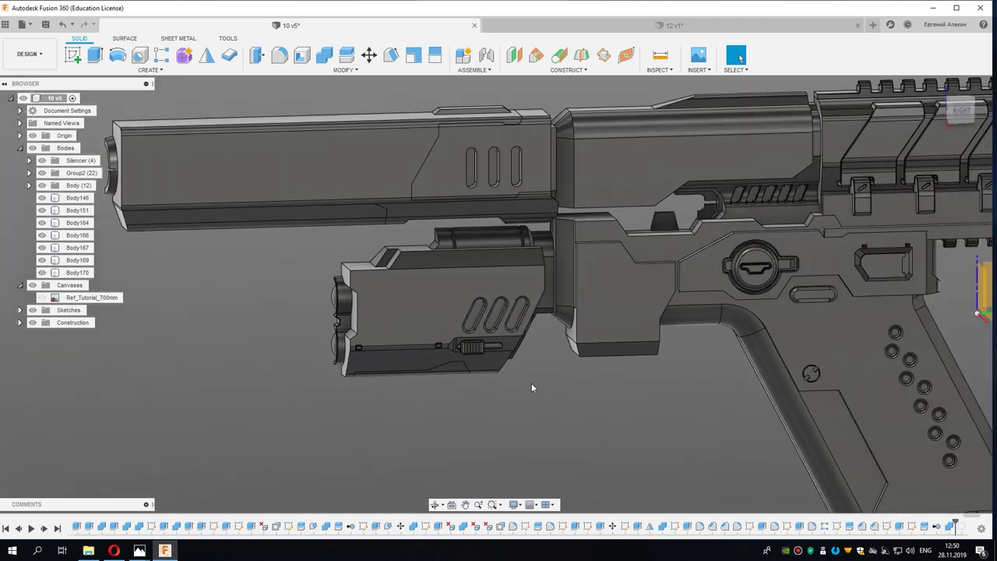
{"action": "scroll", "coordinate": [531, 387], "scroll_direction": "down", "scroll_amount": 2}
{"action": "left_click", "coordinate": [963, 110]}
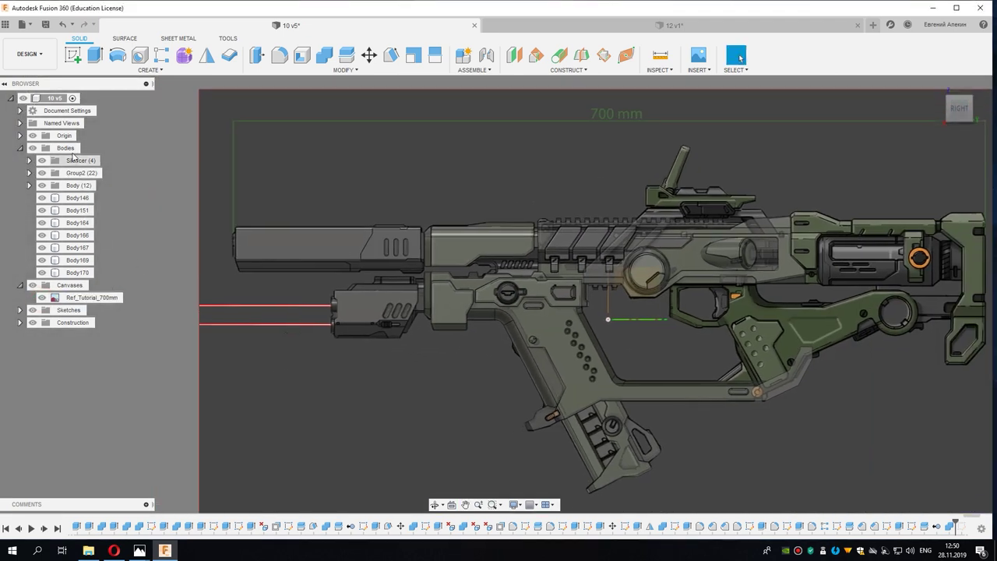
Step: Create a new body group, Group4, and select Body146 through Body170
{"action": "right_click", "coordinate": [72, 150]}
{"action": "left_click", "coordinate": [92, 171]}
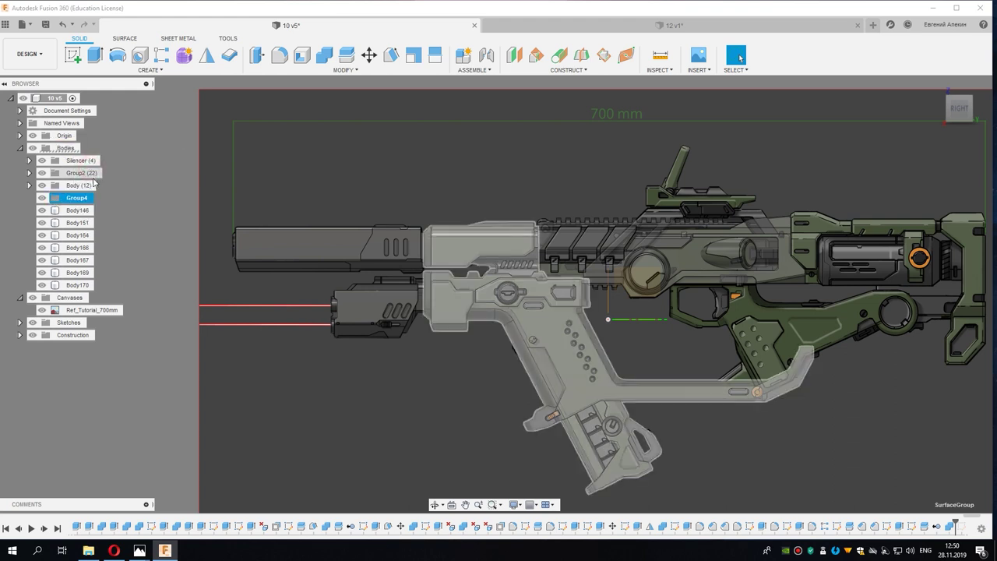
{"action": "left_click", "coordinate": [78, 285], "text": "shift"}
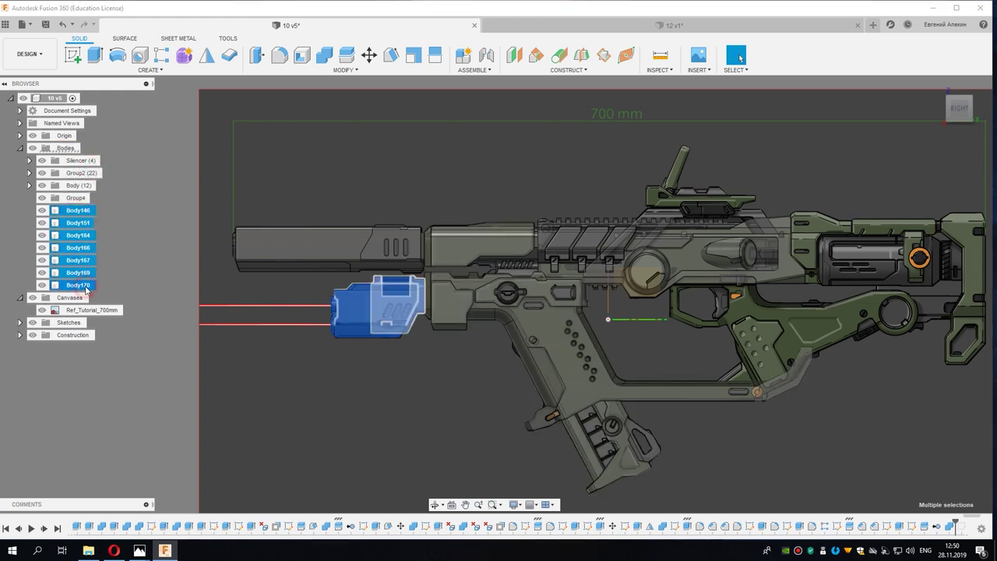